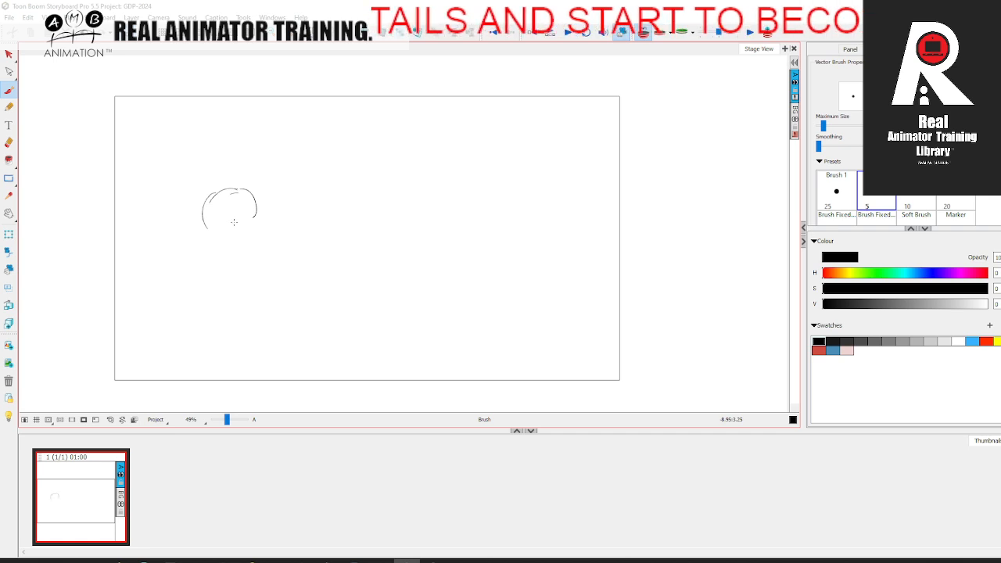
{"action": "left_click_drag", "start_coordinate": [205, 226], "coordinate": [245, 234]}
{"action": "left_click_drag", "start_coordinate": [260, 193], "coordinate": [268, 220]}
{"action": "left_click_drag", "start_coordinate": [232, 186], "coordinate": [269, 208]}
{"action": "mouse_move", "coordinate": [205, 201]}
{"action": "left_mouse_down"}
{"action": "mouse_move", "coordinate": [207, 239]}
{"action": "mouse_move", "coordinate": [244, 249]}
{"action": "left_mouse_up"}
{"action": "mouse_move", "coordinate": [268, 205]}
{"action": "left_mouse_down"}
{"action": "mouse_move", "coordinate": [265, 233]}
{"action": "mouse_move", "coordinate": [233, 206]}
{"action": "mouse_move", "coordinate": [210, 247]}
{"action": "mouse_move", "coordinate": [199, 224]}
{"action": "mouse_move", "coordinate": [219, 289]}
{"action": "left_mouse_up"}
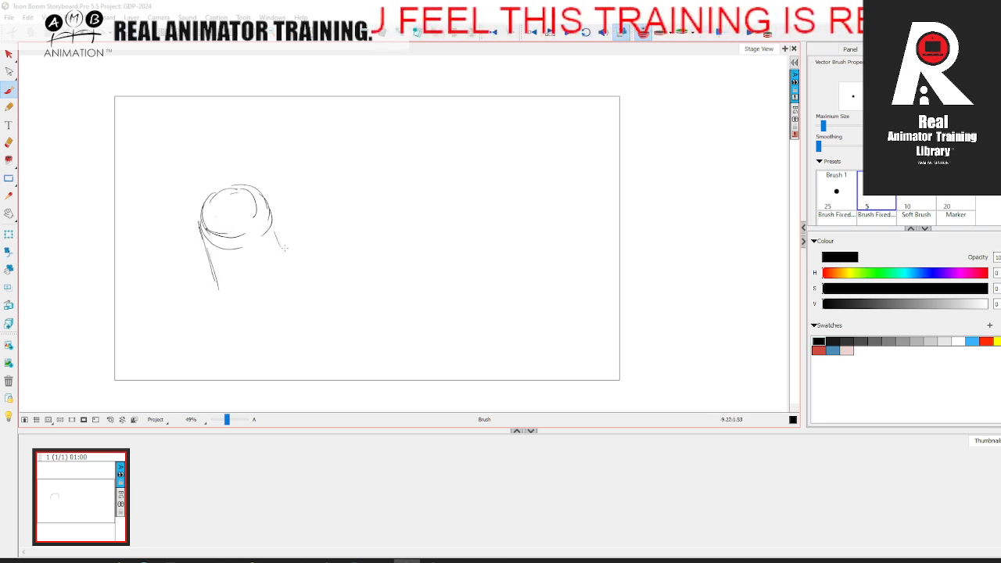
{"action": "mouse_move", "coordinate": [210, 239]}
{"action": "left_mouse_down"}
{"action": "mouse_move", "coordinate": [231, 227]}
{"action": "mouse_move", "coordinate": [232, 241]}
{"action": "mouse_move", "coordinate": [222, 239]}
{"action": "mouse_move", "coordinate": [231, 239]}
{"action": "left_mouse_up"}
{"action": "left_click_drag", "start_coordinate": [235, 241], "coordinate": [227, 297]}
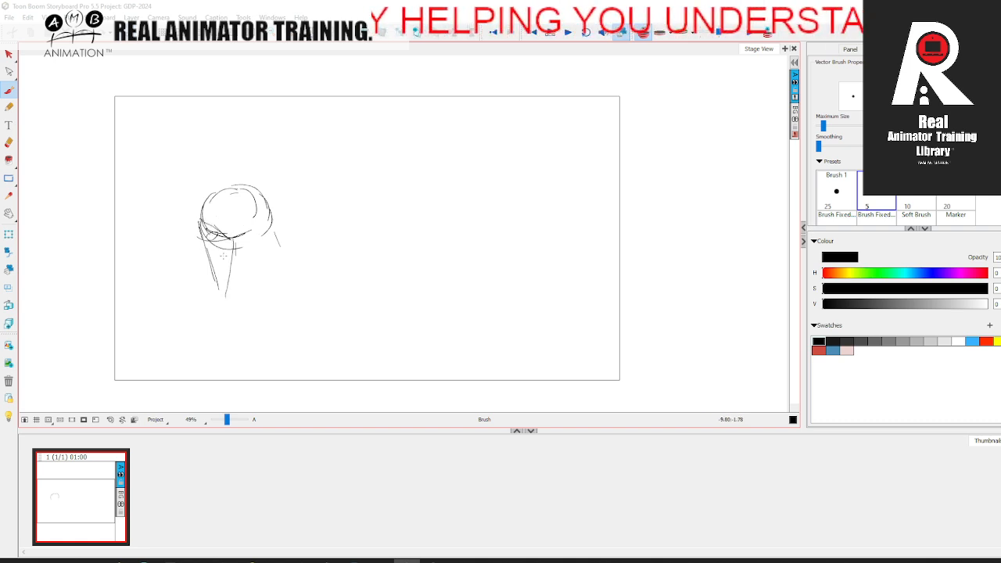
{"action": "left_click_drag", "start_coordinate": [207, 249], "coordinate": [224, 298]}
{"action": "left_click_drag", "start_coordinate": [255, 229], "coordinate": [258, 259]}
{"action": "left_click_drag", "start_coordinate": [251, 275], "coordinate": [231, 302]}
{"action": "mouse_move", "coordinate": [269, 223]}
{"action": "left_mouse_down"}
{"action": "mouse_move", "coordinate": [299, 271]}
{"action": "mouse_move", "coordinate": [375, 344]}
{"action": "left_mouse_up"}
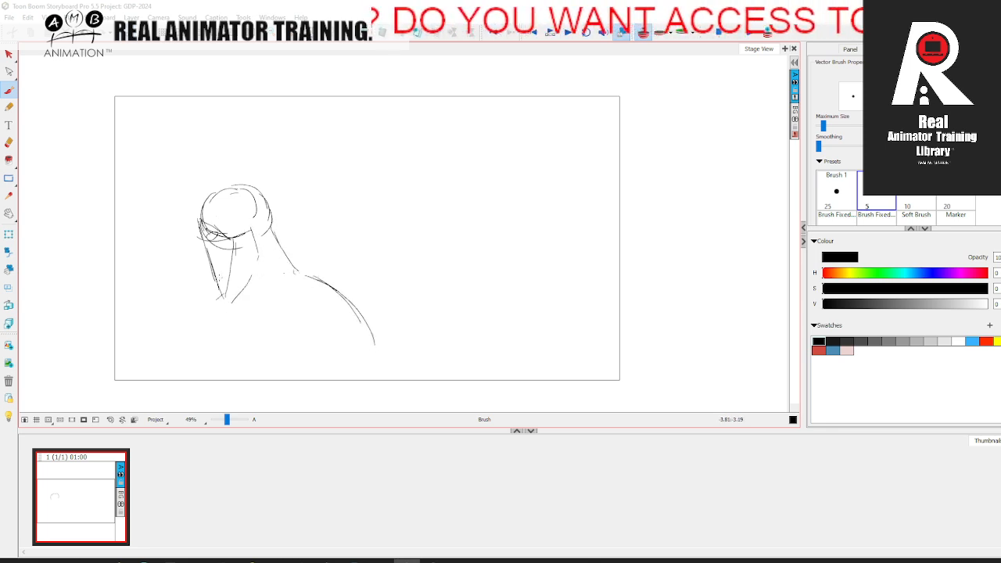
Step: Delete the whole rough head-and-shoulder sketch from the panel and return to the Brush tool
{"action": "left_click", "coordinate": [10, 55]}
{"action": "left_click", "coordinate": [271, 226]}
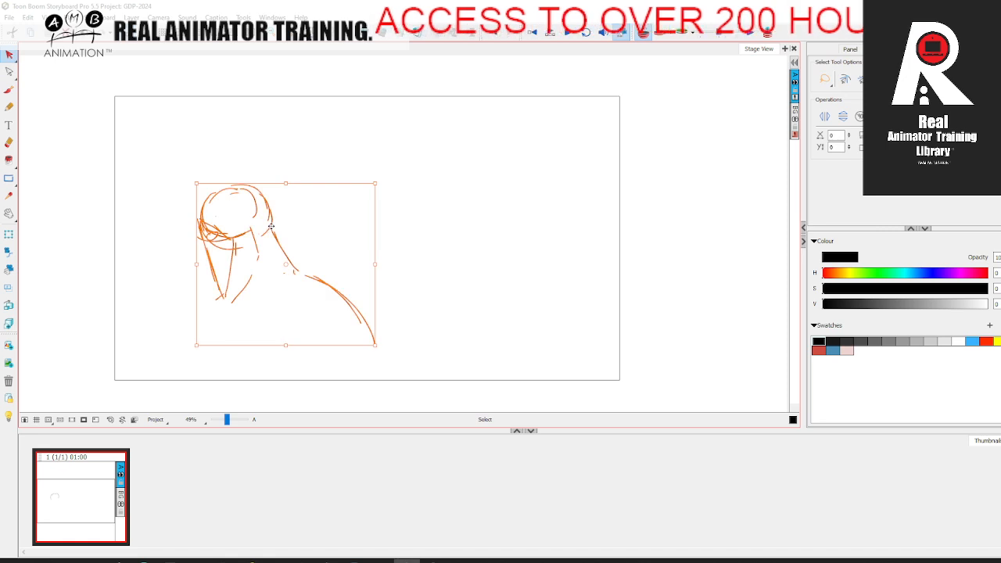
{"action": "key", "text": "Delete"}
{"action": "key", "text": "alt+b"}
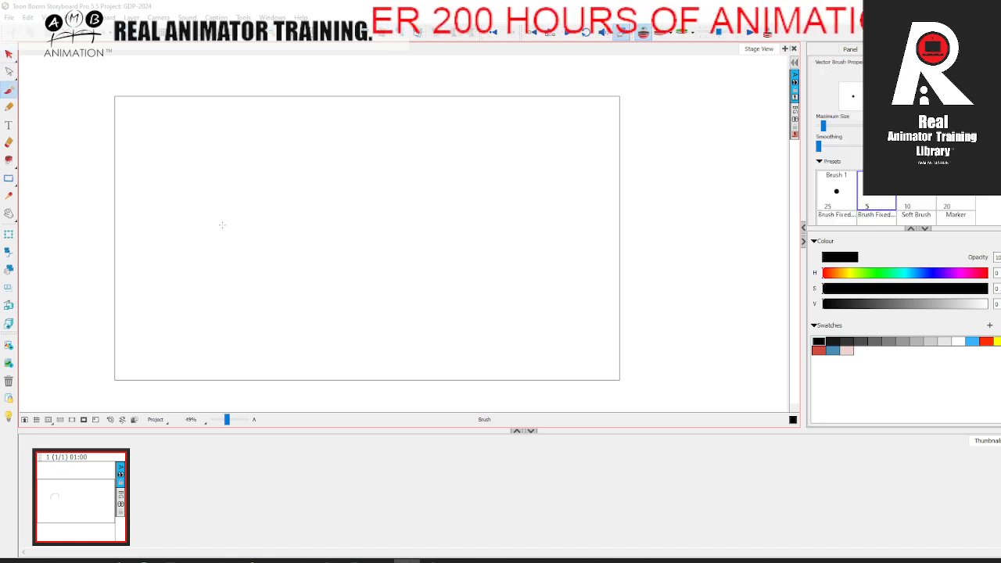
Step: Sketch a round head with an eye line across it and short strokes for the back of the neck
{"action": "mouse_move", "coordinate": [204, 205]}
{"action": "left_mouse_down"}
{"action": "mouse_move", "coordinate": [282, 213]}
{"action": "mouse_move", "coordinate": [211, 205]}
{"action": "mouse_move", "coordinate": [265, 180]}
{"action": "mouse_move", "coordinate": [232, 241]}
{"action": "mouse_move", "coordinate": [278, 232]}
{"action": "left_mouse_up"}
{"action": "left_click_drag", "start_coordinate": [275, 188], "coordinate": [291, 266]}
{"action": "left_click_drag", "start_coordinate": [208, 224], "coordinate": [286, 211]}
{"action": "left_click_drag", "start_coordinate": [206, 208], "coordinate": [206, 223]}
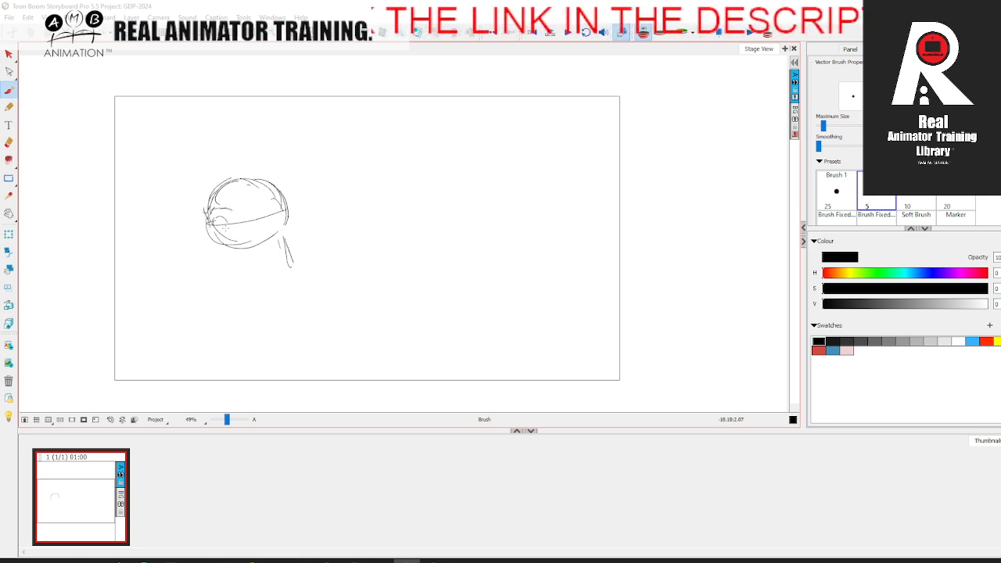
Step: Draw the side-facing character's face, with the protruding nose, cheek, mouth, chin and jaw line
{"action": "left_click_drag", "start_coordinate": [211, 229], "coordinate": [224, 291]}
{"action": "left_click_drag", "start_coordinate": [253, 225], "coordinate": [225, 280]}
{"action": "left_click_drag", "start_coordinate": [208, 217], "coordinate": [197, 259]}
{"action": "left_click_drag", "start_coordinate": [208, 219], "coordinate": [196, 256]}
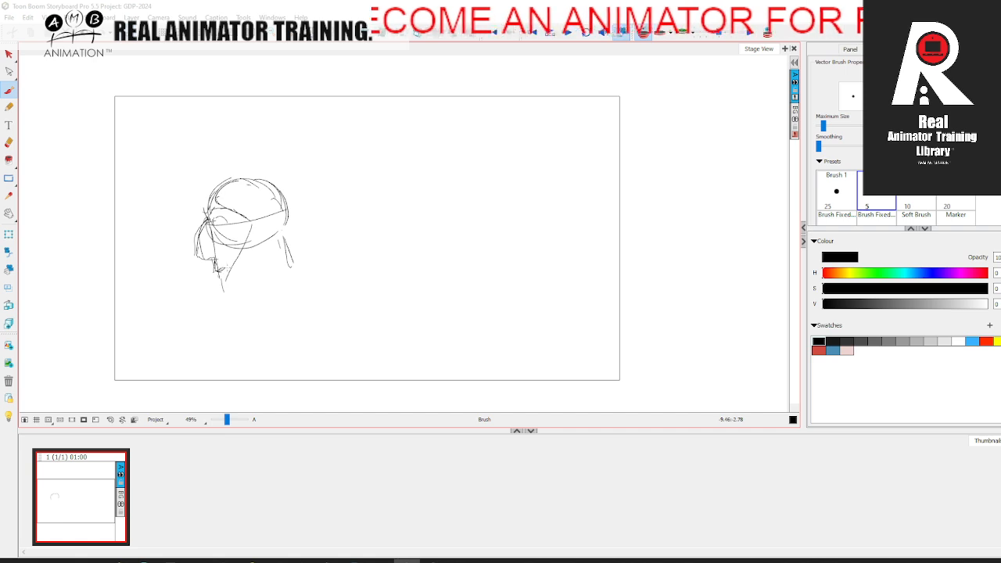
{"action": "mouse_move", "coordinate": [253, 231]}
{"action": "left_mouse_down"}
{"action": "mouse_move", "coordinate": [271, 210]}
{"action": "mouse_move", "coordinate": [278, 231]}
{"action": "mouse_move", "coordinate": [291, 201]}
{"action": "mouse_move", "coordinate": [277, 260]}
{"action": "mouse_move", "coordinate": [244, 302]}
{"action": "left_mouse_up"}
{"action": "left_click_drag", "start_coordinate": [279, 266], "coordinate": [244, 304]}
Step: Draw the back of the neck, the sloping back and shoulder, and the throat and chest lines
{"action": "mouse_move", "coordinate": [284, 237]}
{"action": "left_mouse_down"}
{"action": "mouse_move", "coordinate": [307, 284]}
{"action": "mouse_move", "coordinate": [347, 302]}
{"action": "mouse_move", "coordinate": [372, 351]}
{"action": "left_mouse_up"}
{"action": "mouse_move", "coordinate": [293, 252]}
{"action": "left_mouse_down"}
{"action": "mouse_move", "coordinate": [349, 302]}
{"action": "mouse_move", "coordinate": [382, 351]}
{"action": "left_mouse_up"}
{"action": "left_click_drag", "start_coordinate": [344, 289], "coordinate": [389, 347]}
{"action": "left_click_drag", "start_coordinate": [238, 301], "coordinate": [235, 327]}
{"action": "left_click_drag", "start_coordinate": [236, 319], "coordinate": [218, 363]}
{"action": "left_click_drag", "start_coordinate": [236, 312], "coordinate": [221, 331]}
{"action": "left_click_drag", "start_coordinate": [222, 329], "coordinate": [205, 366]}
{"action": "left_click_drag", "start_coordinate": [355, 311], "coordinate": [388, 350]}
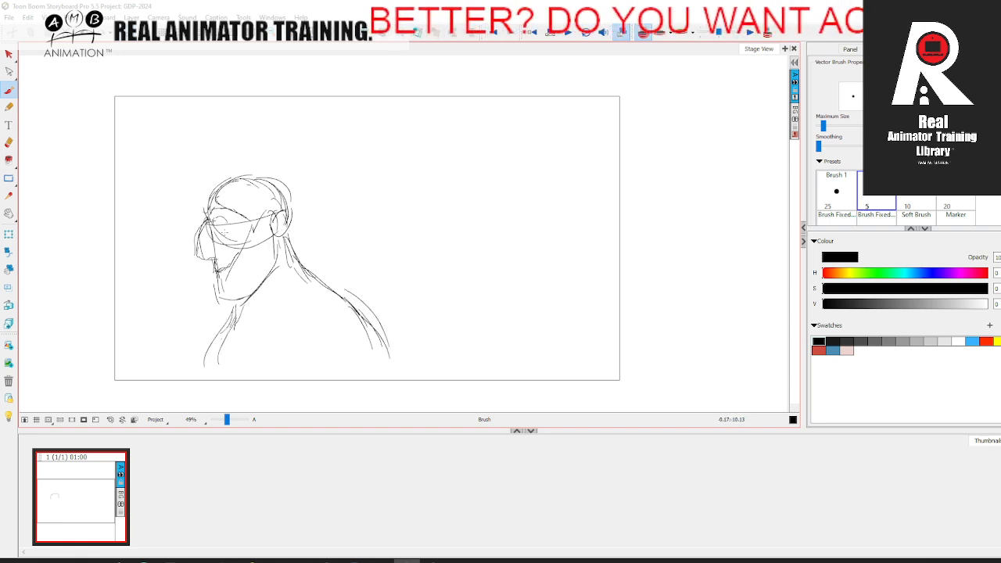
Step: Add a second panel and sketch a tilted oval head, higher and further right than the first pose
{"action": "left_click", "coordinate": [531, 34]}
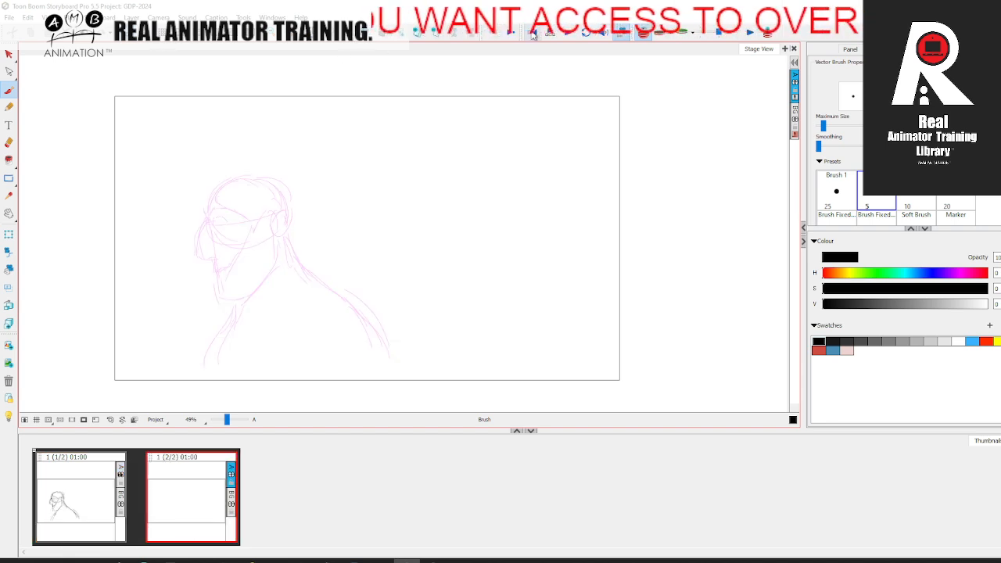
{"action": "mouse_move", "coordinate": [343, 211]}
{"action": "left_mouse_down"}
{"action": "mouse_move", "coordinate": [369, 164]}
{"action": "mouse_move", "coordinate": [393, 202]}
{"action": "left_mouse_up"}
{"action": "left_click_drag", "start_coordinate": [327, 174], "coordinate": [405, 173]}
{"action": "mouse_move", "coordinate": [335, 162]}
{"action": "left_mouse_down"}
{"action": "mouse_move", "coordinate": [335, 197]}
{"action": "mouse_move", "coordinate": [409, 184]}
{"action": "left_mouse_up"}
{"action": "key", "text": "comma"}
{"action": "key", "text": "period"}
{"action": "mouse_move", "coordinate": [334, 165]}
{"action": "left_mouse_down"}
{"action": "mouse_move", "coordinate": [405, 184]}
{"action": "mouse_move", "coordinate": [412, 165]}
{"action": "left_mouse_up"}
{"action": "mouse_move", "coordinate": [329, 175]}
{"action": "left_mouse_down"}
{"action": "mouse_move", "coordinate": [342, 204]}
{"action": "mouse_move", "coordinate": [383, 209]}
{"action": "left_mouse_up"}
{"action": "left_click_drag", "start_coordinate": [409, 161], "coordinate": [399, 203]}
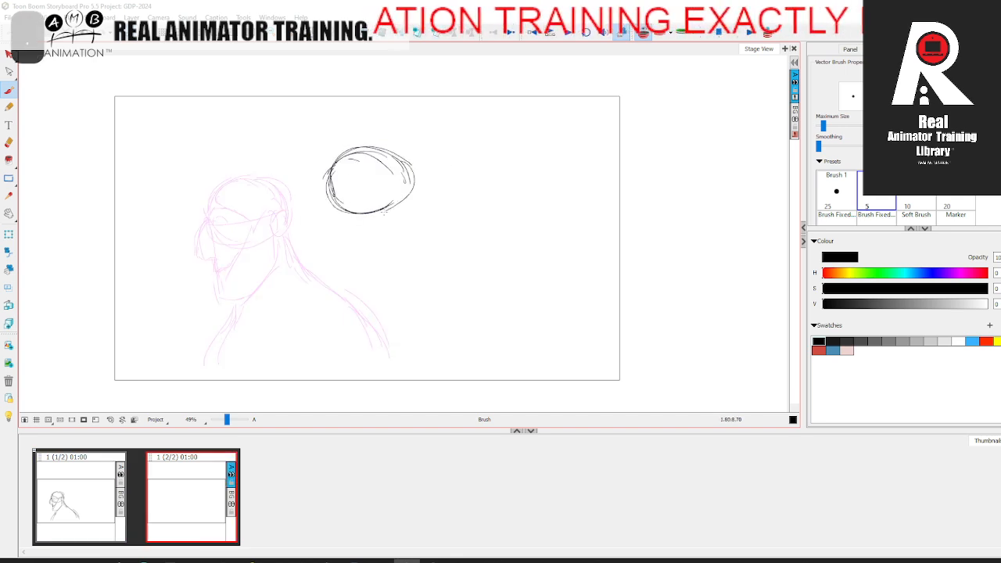
{"action": "key", "text": "comma"}
{"action": "key", "text": "period"}
{"action": "mouse_move", "coordinate": [381, 152]}
{"action": "left_mouse_down"}
{"action": "mouse_move", "coordinate": [409, 172]}
{"action": "mouse_move", "coordinate": [399, 205]}
{"action": "left_mouse_up"}
{"action": "left_click_drag", "start_coordinate": [411, 191], "coordinate": [370, 217]}
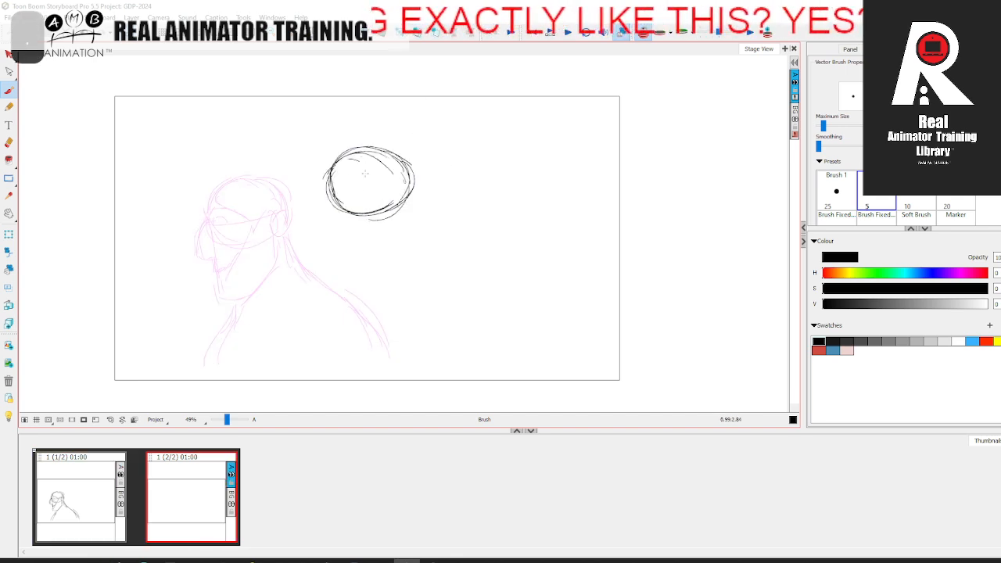
Step: Draw a vertical centre line, a curved eye line, and the eyes and brows on the second pose's head
{"action": "left_click_drag", "start_coordinate": [377, 152], "coordinate": [383, 218]}
{"action": "key", "text": "comma"}
{"action": "key", "text": "period"}
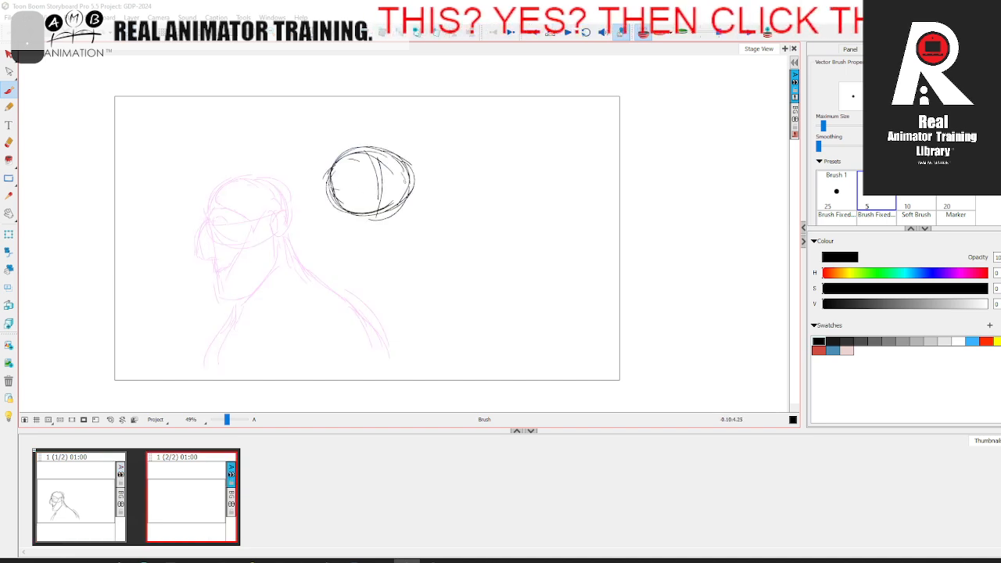
{"action": "mouse_move", "coordinate": [364, 152]}
{"action": "left_mouse_down"}
{"action": "mouse_move", "coordinate": [383, 188]}
{"action": "mouse_move", "coordinate": [409, 186]}
{"action": "left_mouse_up"}
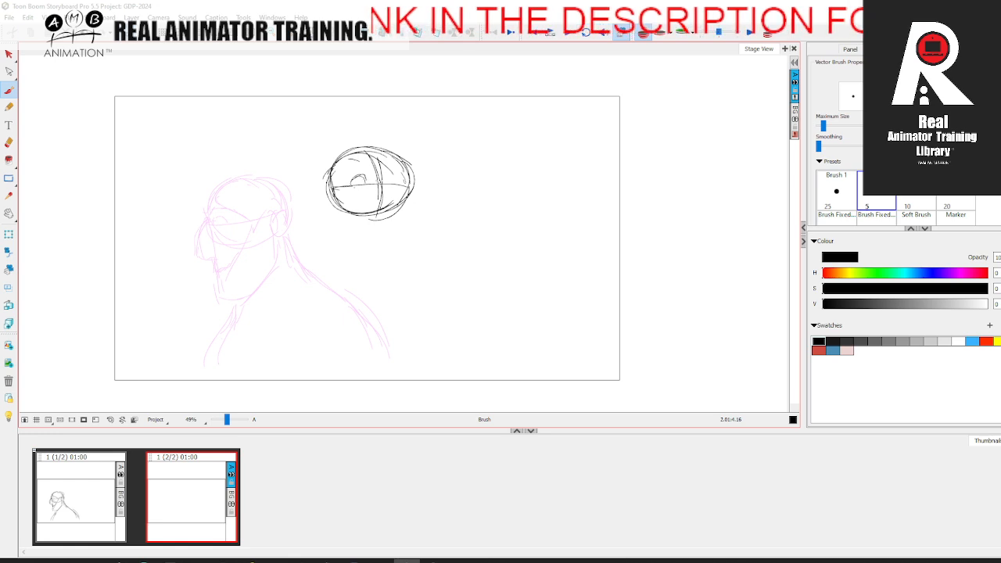
{"action": "left_click_drag", "start_coordinate": [340, 178], "coordinate": [363, 162]}
{"action": "left_click_drag", "start_coordinate": [379, 159], "coordinate": [406, 180]}
Step: Sketch the nose, the open mouth and the near cheek lines on the second pose's face
{"action": "left_click_drag", "start_coordinate": [335, 189], "coordinate": [354, 213]}
{"action": "mouse_move", "coordinate": [408, 187]}
{"action": "left_mouse_down"}
{"action": "mouse_move", "coordinate": [381, 220]}
{"action": "mouse_move", "coordinate": [397, 221]}
{"action": "left_mouse_up"}
{"action": "mouse_move", "coordinate": [397, 221]}
{"action": "left_mouse_down"}
{"action": "mouse_move", "coordinate": [369, 248]}
{"action": "mouse_move", "coordinate": [394, 245]}
{"action": "left_mouse_up"}
{"action": "left_click_drag", "start_coordinate": [386, 235], "coordinate": [395, 244]}
{"action": "key", "text": "Left"}
{"action": "key", "text": "Right"}
{"action": "mouse_move", "coordinate": [331, 188]}
{"action": "left_mouse_down"}
{"action": "mouse_move", "coordinate": [331, 223]}
{"action": "mouse_move", "coordinate": [349, 248]}
{"action": "left_mouse_up"}
{"action": "left_click_drag", "start_coordinate": [334, 184], "coordinate": [374, 234]}
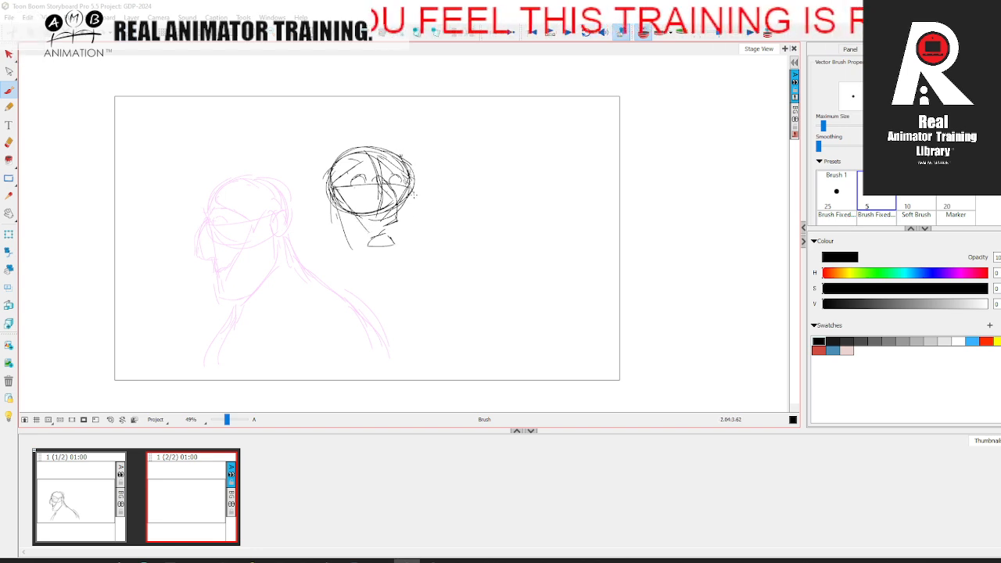
Step: Outline both sides of the second pose's face down to the jaw and chin, checking against the first pose
{"action": "left_click_drag", "start_coordinate": [414, 191], "coordinate": [405, 241]}
{"action": "mouse_move", "coordinate": [331, 194]}
{"action": "left_mouse_down"}
{"action": "mouse_move", "coordinate": [332, 225]}
{"action": "mouse_move", "coordinate": [362, 274]}
{"action": "left_mouse_up"}
{"action": "mouse_move", "coordinate": [405, 245]}
{"action": "left_mouse_down"}
{"action": "mouse_move", "coordinate": [396, 274]}
{"action": "mouse_move", "coordinate": [363, 274]}
{"action": "left_mouse_up"}
{"action": "key", "text": "Left"}
{"action": "key", "text": "Right"}
Step: Add the ear, the top of the skull and both sides of the neck to the second pose
{"action": "left_click_drag", "start_coordinate": [323, 179], "coordinate": [315, 197]}
{"action": "mouse_move", "coordinate": [326, 160]}
{"action": "left_mouse_down"}
{"action": "mouse_move", "coordinate": [358, 140]}
{"action": "mouse_move", "coordinate": [405, 162]}
{"action": "left_mouse_up"}
{"action": "left_click_drag", "start_coordinate": [329, 219], "coordinate": [311, 276]}
{"action": "left_click_drag", "start_coordinate": [403, 252], "coordinate": [406, 281]}
{"action": "key", "text": "Left"}
{"action": "key", "text": "Right"}
Step: Draw both shoulders sloping outward from the second pose's neck, flipping between panels to compare
{"action": "left_click_drag", "start_coordinate": [316, 267], "coordinate": [291, 297]}
{"action": "left_click_drag", "start_coordinate": [311, 274], "coordinate": [245, 321]}
{"action": "left_click_drag", "start_coordinate": [250, 318], "coordinate": [221, 366]}
{"action": "key", "text": "Left"}
{"action": "key", "text": "Right"}
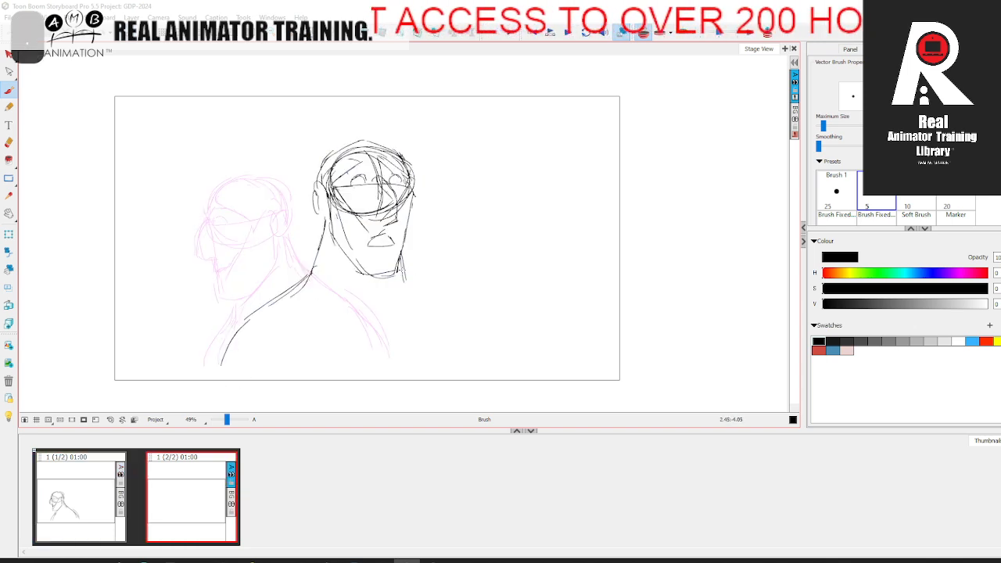
{"action": "mouse_move", "coordinate": [402, 276]}
{"action": "left_mouse_down"}
{"action": "mouse_move", "coordinate": [465, 320]}
{"action": "mouse_move", "coordinate": [487, 364]}
{"action": "left_mouse_up"}
{"action": "key", "text": "Left"}
{"action": "key", "text": "Right"}
Step: Reinforce the far side of the second pose's face along the cheek and jaw, comparing with the first panel
{"action": "left_click_drag", "start_coordinate": [408, 216], "coordinate": [401, 263]}
{"action": "key", "text": "Left"}
{"action": "key", "text": "Right"}
{"action": "left_click_drag", "start_coordinate": [413, 194], "coordinate": [405, 245]}
{"action": "key", "text": "Left"}
{"action": "key", "text": "Right"}
Step: Strengthen the eye details and the curved skull outline of the second pose, comparing with the first panel
{"action": "left_click_drag", "start_coordinate": [349, 171], "coordinate": [400, 166]}
{"action": "key", "text": "Left"}
{"action": "key", "text": "Right"}
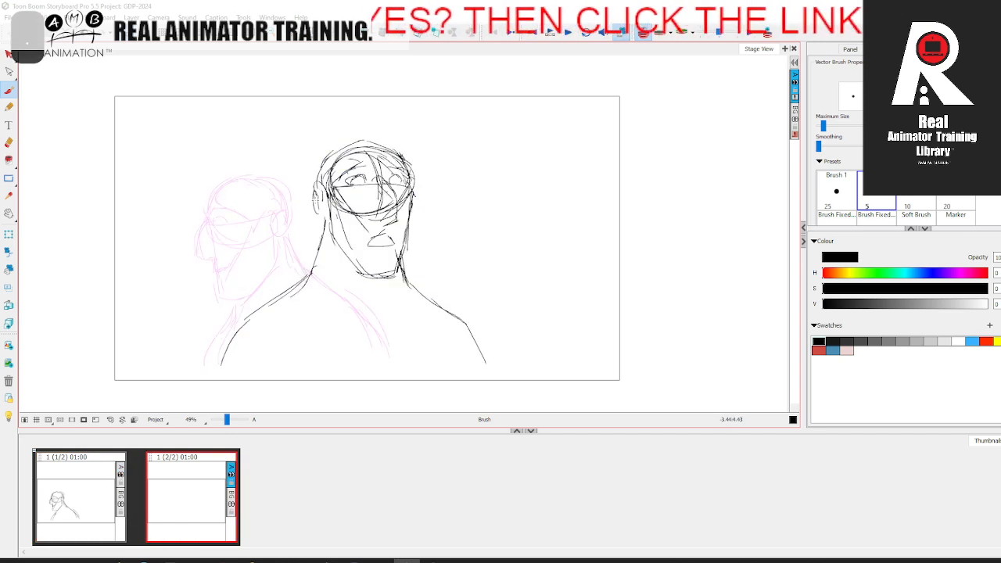
{"action": "mouse_move", "coordinate": [321, 176]}
{"action": "left_mouse_down"}
{"action": "mouse_move", "coordinate": [361, 145]}
{"action": "mouse_move", "coordinate": [410, 161]}
{"action": "left_mouse_up"}
{"action": "key", "text": "Left"}
{"action": "key", "text": "Right"}
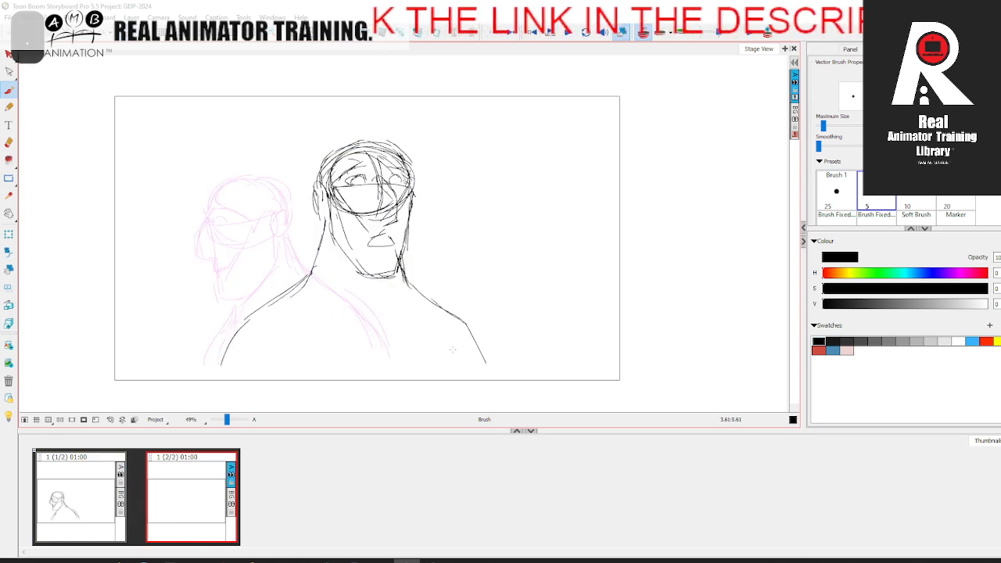
Step: Refine the second pose's far shoulder and ear, flipping between both panels to check the head turn
{"action": "left_click_drag", "start_coordinate": [402, 279], "coordinate": [474, 347]}
{"action": "left_click", "coordinate": [76, 503]}
{"action": "left_click", "coordinate": [186, 505]}
{"action": "left_click", "coordinate": [82, 499]}
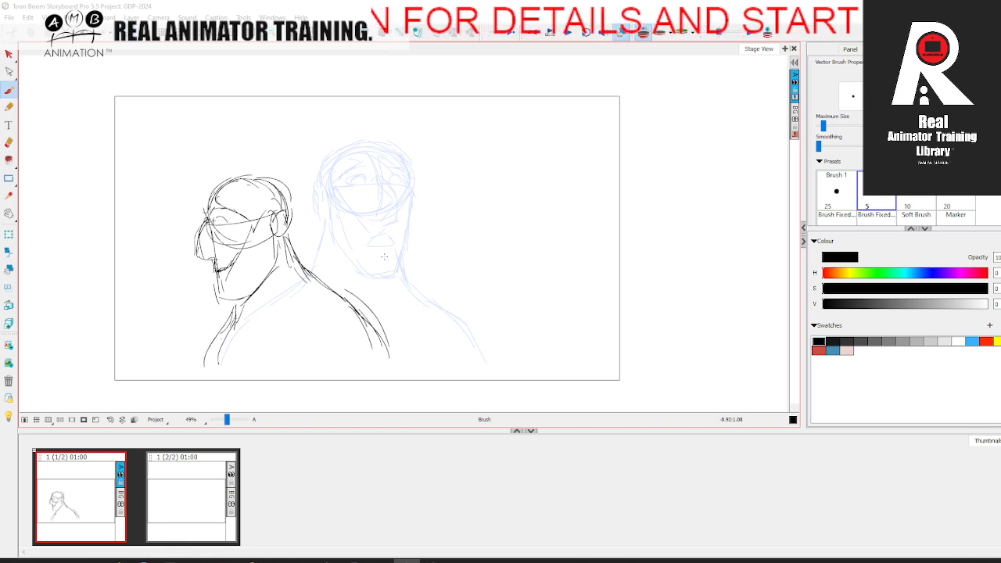
{"action": "key", "text": "Right"}
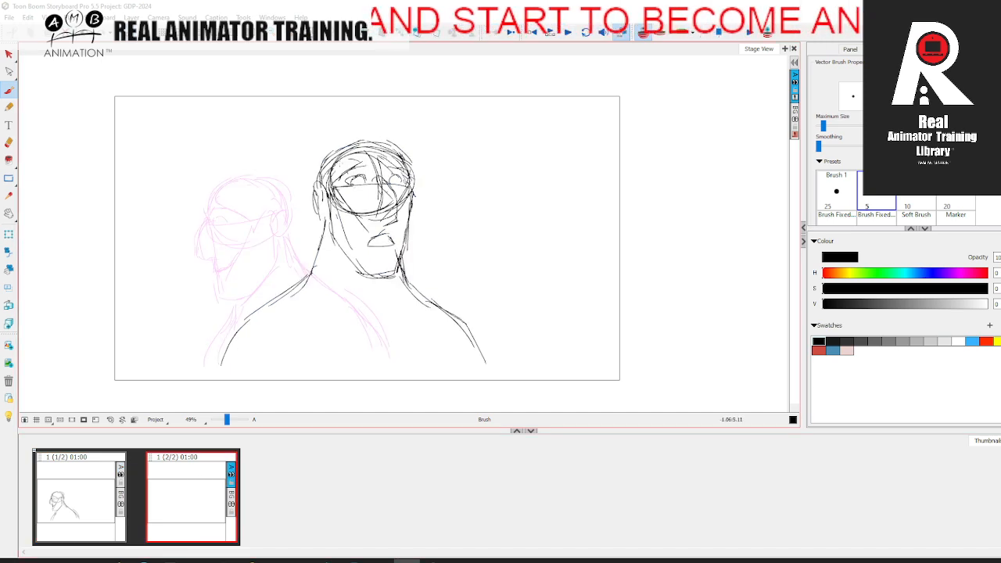
{"action": "left_click_drag", "start_coordinate": [323, 186], "coordinate": [319, 209]}
{"action": "left_click", "coordinate": [104, 488]}
{"action": "left_click", "coordinate": [207, 471]}
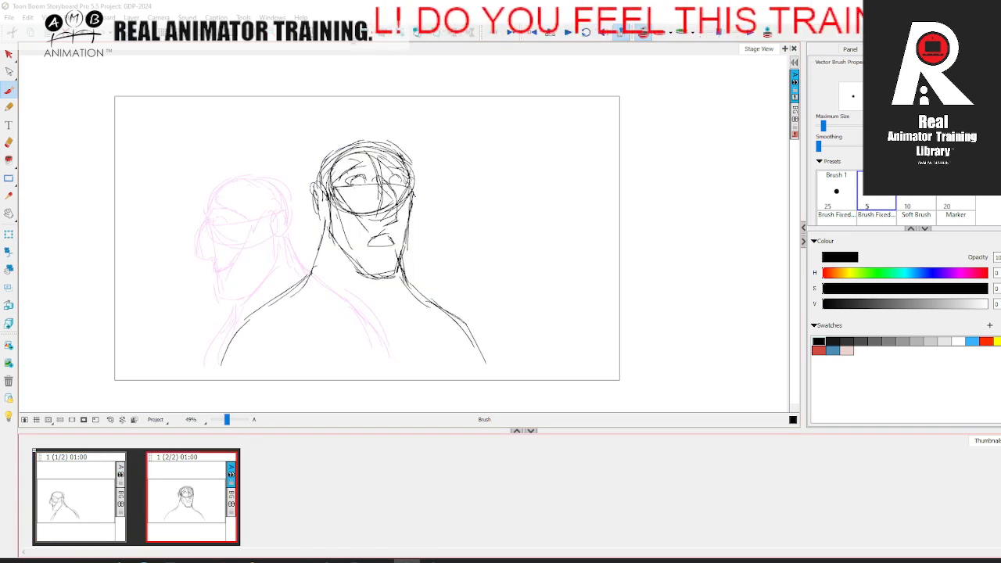
Step: Insert a panel between the two poses and sketch the head ball slightly below the first pose's head
{"action": "left_click", "coordinate": [100, 508]}
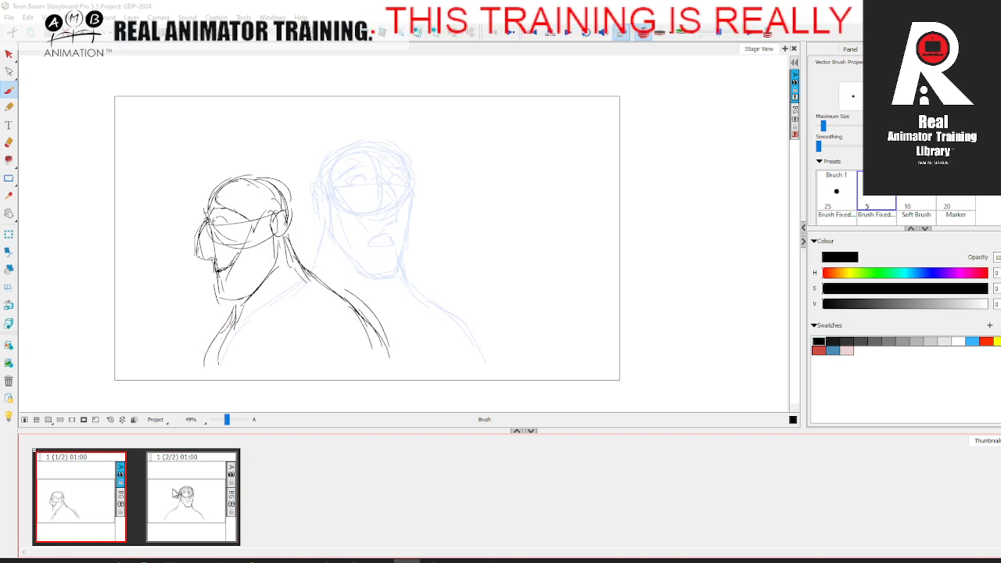
{"action": "key", "text": "p"}
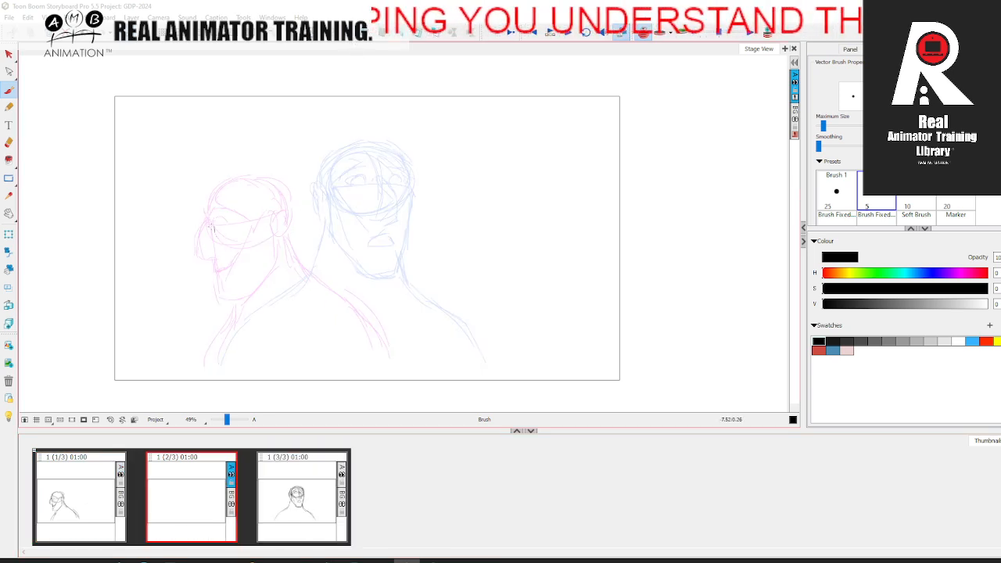
{"action": "mouse_move", "coordinate": [214, 216]}
{"action": "left_mouse_down"}
{"action": "mouse_move", "coordinate": [266, 192]}
{"action": "mouse_move", "coordinate": [291, 211]}
{"action": "left_mouse_up"}
{"action": "mouse_move", "coordinate": [212, 215]}
{"action": "left_mouse_down"}
{"action": "mouse_move", "coordinate": [219, 248]}
{"action": "mouse_move", "coordinate": [278, 248]}
{"action": "left_mouse_up"}
{"action": "key", "text": "comma"}
{"action": "key", "text": "period"}
{"action": "mouse_move", "coordinate": [294, 207]}
{"action": "left_mouse_down"}
{"action": "mouse_move", "coordinate": [299, 223]}
{"action": "mouse_move", "coordinate": [273, 248]}
{"action": "left_mouse_up"}
{"action": "key", "text": "comma"}
{"action": "key", "text": "period"}
Step: Draw the nose and the curved eye line on the in-between head, flipping against the neighbouring pose
{"action": "mouse_move", "coordinate": [218, 233]}
{"action": "left_mouse_down"}
{"action": "mouse_move", "coordinate": [203, 261]}
{"action": "mouse_move", "coordinate": [231, 272]}
{"action": "left_mouse_up"}
{"action": "key", "text": "comma"}
{"action": "key", "text": "period"}
{"action": "left_click_drag", "start_coordinate": [215, 239], "coordinate": [281, 225]}
{"action": "key", "text": "comma"}
{"action": "key", "text": "period"}
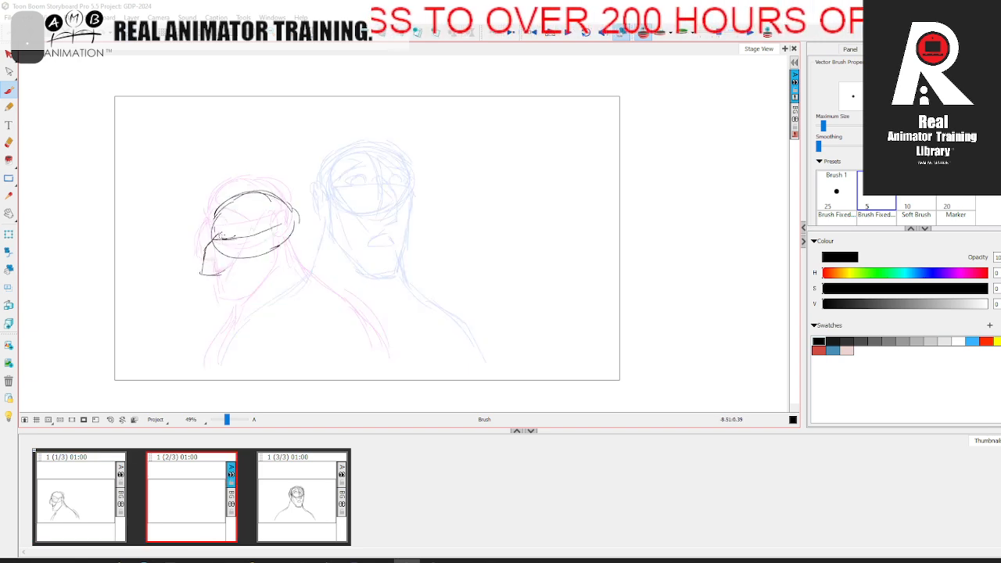
Step: Sketch the eye and brow on the in-between head, flipping panels to check their placement
{"action": "key", "text": "comma"}
{"action": "key", "text": "period"}
{"action": "left_click_drag", "start_coordinate": [219, 227], "coordinate": [247, 223]}
{"action": "key", "text": "comma"}
{"action": "key", "text": "period"}
{"action": "key", "text": "comma"}
{"action": "key", "text": "period"}
Step: Draw the in-between pose's mouth area, chin, jaw line and ear, checking each against the adjacent panel
{"action": "mouse_move", "coordinate": [222, 277]}
{"action": "left_mouse_down"}
{"action": "mouse_move", "coordinate": [229, 305]}
{"action": "mouse_move", "coordinate": [251, 310]}
{"action": "left_mouse_up"}
{"action": "key", "text": "comma"}
{"action": "key", "text": "period"}
{"action": "key", "text": "comma"}
{"action": "key", "text": "period"}
{"action": "mouse_move", "coordinate": [279, 230]}
{"action": "left_mouse_down"}
{"action": "mouse_move", "coordinate": [284, 257]}
{"action": "mouse_move", "coordinate": [252, 313]}
{"action": "left_mouse_up"}
{"action": "key", "text": "comma"}
{"action": "key", "text": "period"}
{"action": "key", "text": "comma"}
{"action": "key", "text": "period"}
{"action": "left_click_drag", "start_coordinate": [276, 239], "coordinate": [293, 220]}
{"action": "key", "text": "comma"}
{"action": "key", "text": "period"}
Step: Draw the in-between pose's skull contour, back of the neck, sloping back and shoulder, and chest lines
{"action": "mouse_move", "coordinate": [223, 202]}
{"action": "left_mouse_down"}
{"action": "mouse_move", "coordinate": [236, 191]}
{"action": "mouse_move", "coordinate": [294, 220]}
{"action": "mouse_move", "coordinate": [288, 258]}
{"action": "mouse_move", "coordinate": [342, 296]}
{"action": "left_mouse_up"}
{"action": "key", "text": "comma"}
{"action": "key", "text": "period"}
{"action": "key", "text": "comma"}
{"action": "key", "text": "period"}
{"action": "key", "text": "comma"}
{"action": "key", "text": "period"}
{"action": "mouse_move", "coordinate": [313, 264]}
{"action": "left_mouse_down"}
{"action": "mouse_move", "coordinate": [353, 288]}
{"action": "mouse_move", "coordinate": [390, 375]}
{"action": "left_mouse_up"}
{"action": "left_click_drag", "start_coordinate": [361, 295], "coordinate": [398, 360]}
{"action": "left_click_drag", "start_coordinate": [247, 312], "coordinate": [229, 343]}
{"action": "mouse_move", "coordinate": [244, 316]}
{"action": "left_mouse_down"}
{"action": "mouse_move", "coordinate": [214, 344]}
{"action": "mouse_move", "coordinate": [212, 380]}
{"action": "left_mouse_up"}
Step: Refine the in-between pose's mouth, eye, brow, cheek, chin and jaw with additional strokes
{"action": "key", "text": "comma"}
{"action": "key", "text": "period"}
{"action": "left_click_drag", "start_coordinate": [222, 277], "coordinate": [237, 285]}
{"action": "key", "text": "comma"}
{"action": "key", "text": "period"}
{"action": "left_click_drag", "start_coordinate": [221, 236], "coordinate": [248, 224]}
{"action": "left_click_drag", "start_coordinate": [230, 241], "coordinate": [258, 220]}
{"action": "mouse_move", "coordinate": [226, 290]}
{"action": "left_mouse_down"}
{"action": "mouse_move", "coordinate": [233, 315]}
{"action": "mouse_move", "coordinate": [271, 305]}
{"action": "left_mouse_up"}
{"action": "mouse_move", "coordinate": [278, 237]}
{"action": "left_mouse_down"}
{"action": "mouse_move", "coordinate": [283, 272]}
{"action": "mouse_move", "coordinate": [255, 316]}
{"action": "left_mouse_up"}
{"action": "key", "text": "comma"}
{"action": "key", "text": "period"}
Step: Reinforce the top and back outline of the in-between pose's skull and compare it with the previous panel
{"action": "mouse_move", "coordinate": [220, 201]}
{"action": "left_mouse_down"}
{"action": "mouse_move", "coordinate": [298, 222]}
{"action": "mouse_move", "coordinate": [288, 234]}
{"action": "left_mouse_up"}
{"action": "mouse_move", "coordinate": [295, 227]}
{"action": "left_mouse_down"}
{"action": "mouse_move", "coordinate": [255, 184]}
{"action": "mouse_move", "coordinate": [213, 216]}
{"action": "left_mouse_up"}
{"action": "key", "text": "comma"}
{"action": "key", "text": "period"}
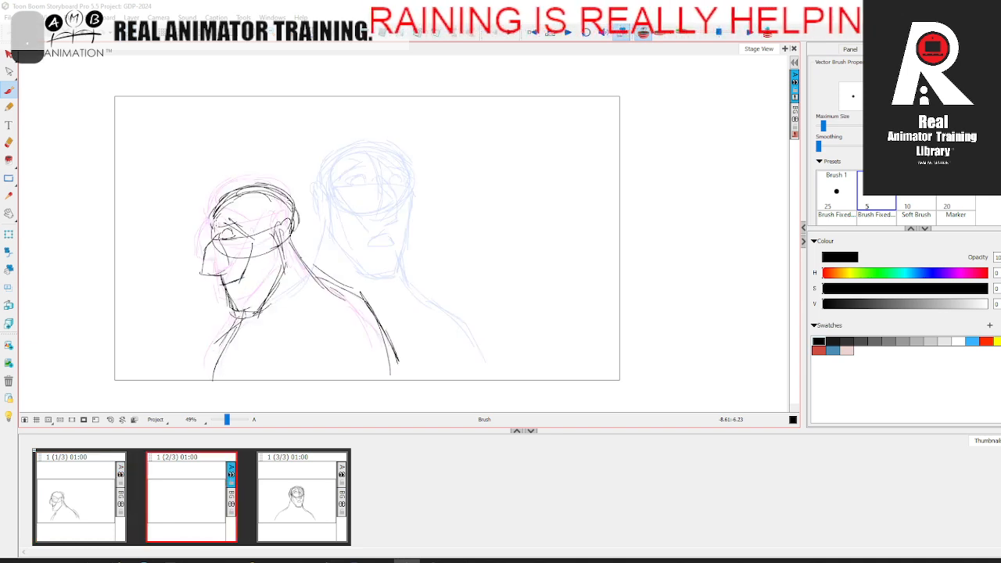
Step: Flip repeatedly through the three panels to judge how the head turn moves between the poses
{"action": "left_click", "coordinate": [100, 499]}
{"action": "left_click", "coordinate": [205, 493]}
{"action": "left_click", "coordinate": [99, 498]}
{"action": "left_click", "coordinate": [205, 492]}
{"action": "left_click", "coordinate": [305, 485]}
{"action": "left_click", "coordinate": [101, 494]}
{"action": "left_click", "coordinate": [188, 485]}
{"action": "left_click", "coordinate": [274, 464]}
{"action": "left_click", "coordinate": [98, 494]}
{"action": "left_click", "coordinate": [181, 496]}
{"action": "left_click", "coordinate": [276, 485]}
{"action": "left_click", "coordinate": [74, 496]}
{"action": "left_click", "coordinate": [192, 503]}
{"action": "left_click", "coordinate": [315, 487]}
{"action": "left_click", "coordinate": [192, 499]}
{"action": "left_click", "coordinate": [71, 510]}
{"action": "left_click", "coordinate": [212, 488]}
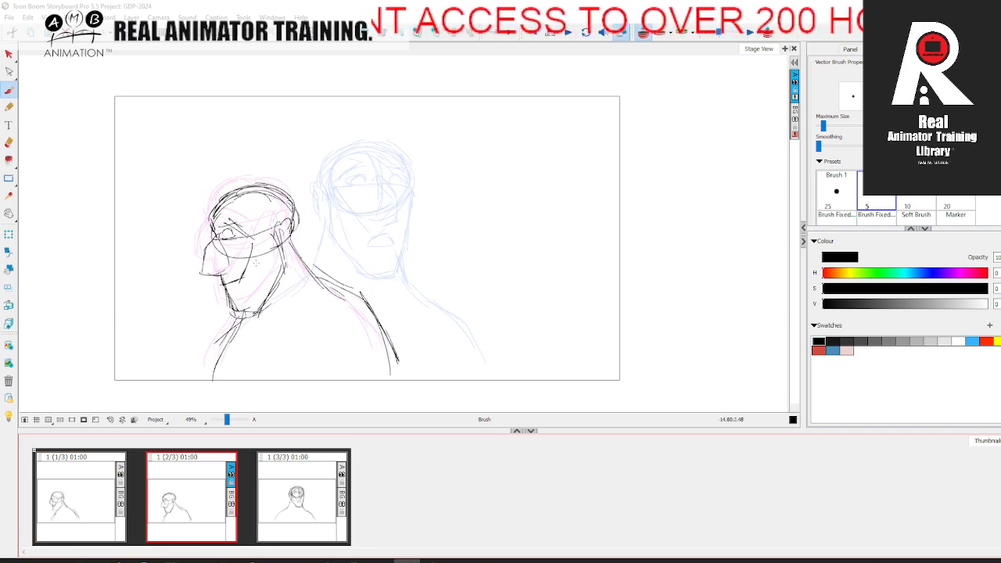
{"action": "left_click", "coordinate": [112, 493]}
{"action": "left_click", "coordinate": [201, 509]}
{"action": "left_click", "coordinate": [274, 496]}
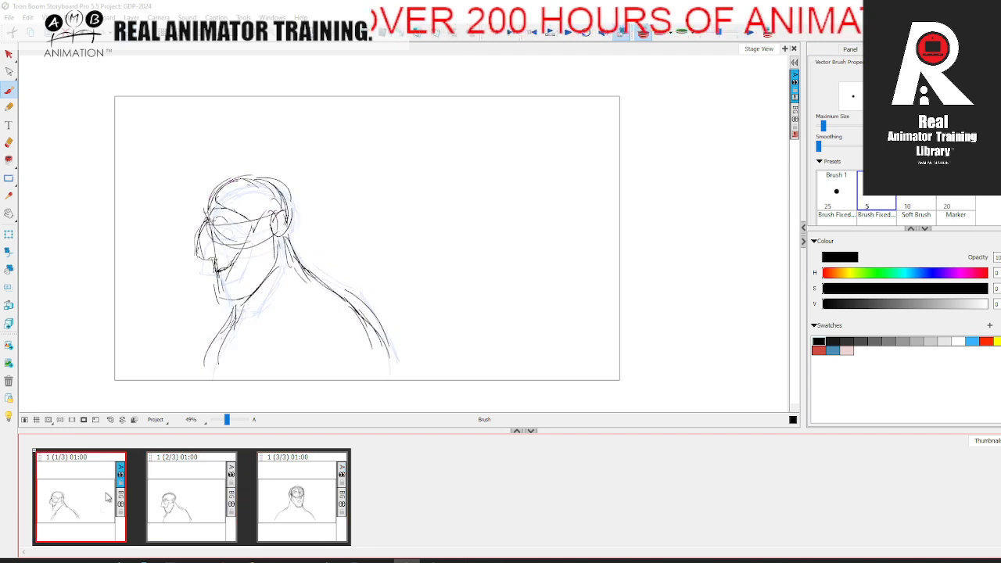
{"action": "left_click", "coordinate": [214, 509]}
{"action": "left_click", "coordinate": [272, 493]}
{"action": "left_click", "coordinate": [192, 496]}
{"action": "left_click", "coordinate": [81, 499]}
{"action": "left_click", "coordinate": [198, 507]}
{"action": "left_click", "coordinate": [275, 497]}
{"action": "left_click", "coordinate": [179, 489]}
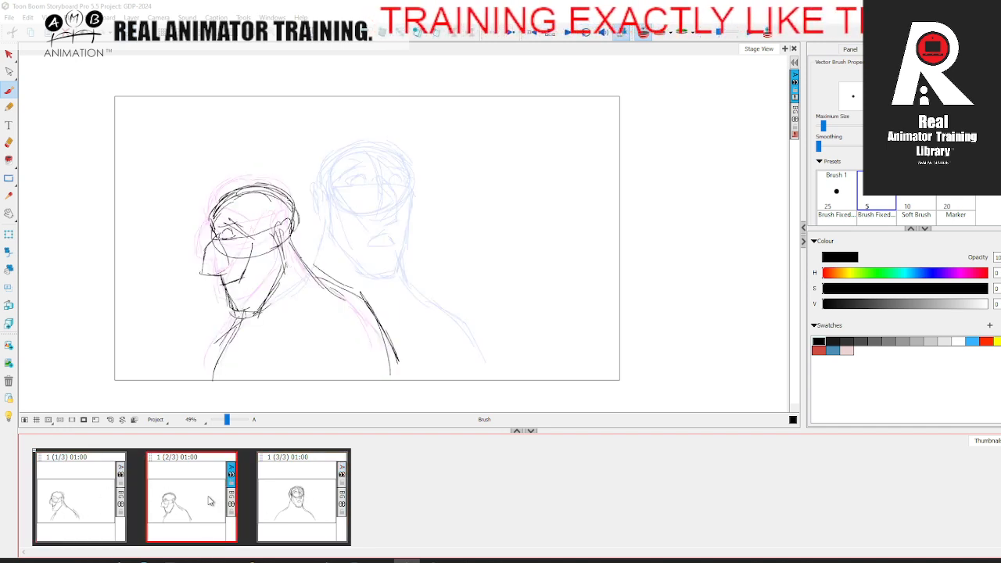
{"action": "left_click", "coordinate": [99, 504]}
{"action": "left_click", "coordinate": [280, 501]}
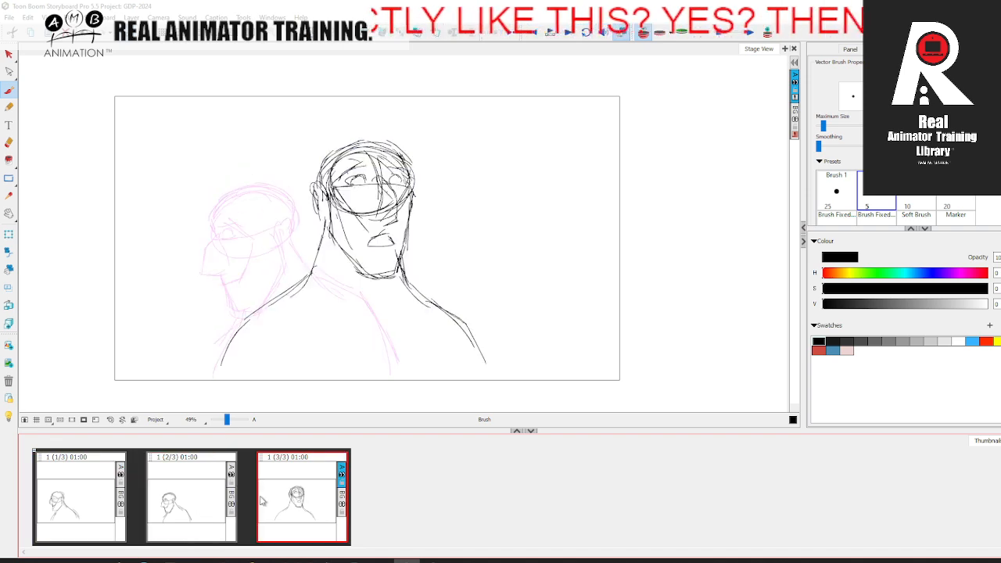
{"action": "left_click", "coordinate": [205, 508]}
{"action": "left_click", "coordinate": [302, 499]}
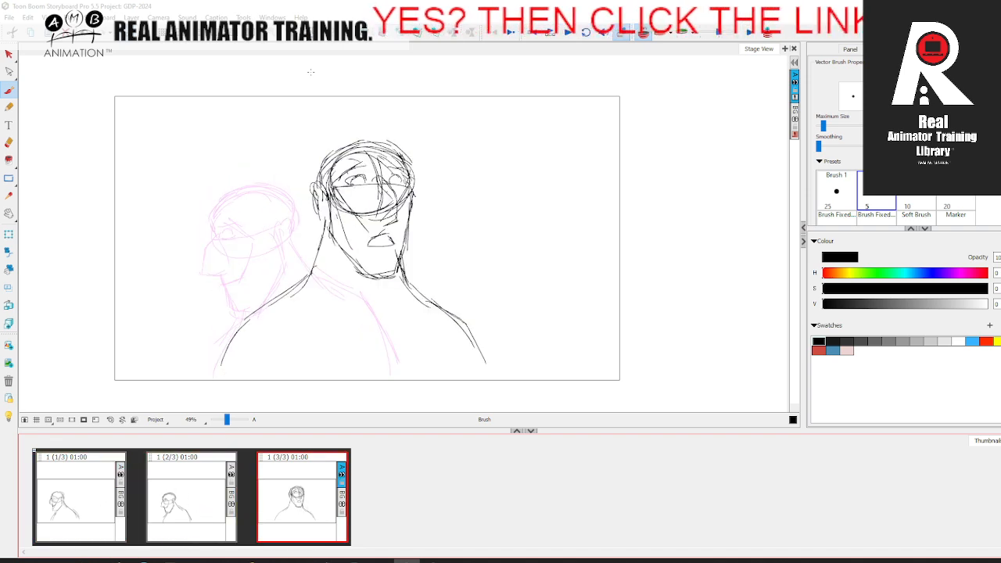
Step: Insert a blank panel after the lowered in-between pose and flip through the sequence to plan its drawing
{"action": "left_click", "coordinate": [212, 481]}
{"action": "left_click", "coordinate": [344, 33]}
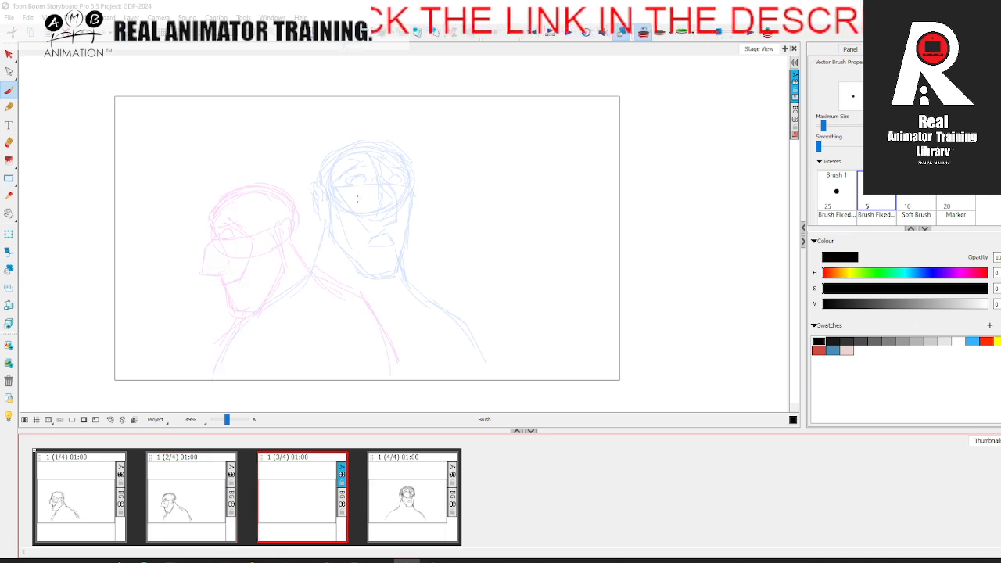
{"action": "left_click", "coordinate": [90, 482]}
{"action": "left_click", "coordinate": [220, 497]}
{"action": "left_click", "coordinate": [367, 486]}
{"action": "left_click", "coordinate": [89, 498]}
{"action": "left_click", "coordinate": [210, 501]}
{"action": "left_click", "coordinate": [413, 495]}
{"action": "left_click", "coordinate": [87, 494]}
{"action": "left_click", "coordinate": [192, 496]}
{"action": "left_click", "coordinate": [291, 493]}
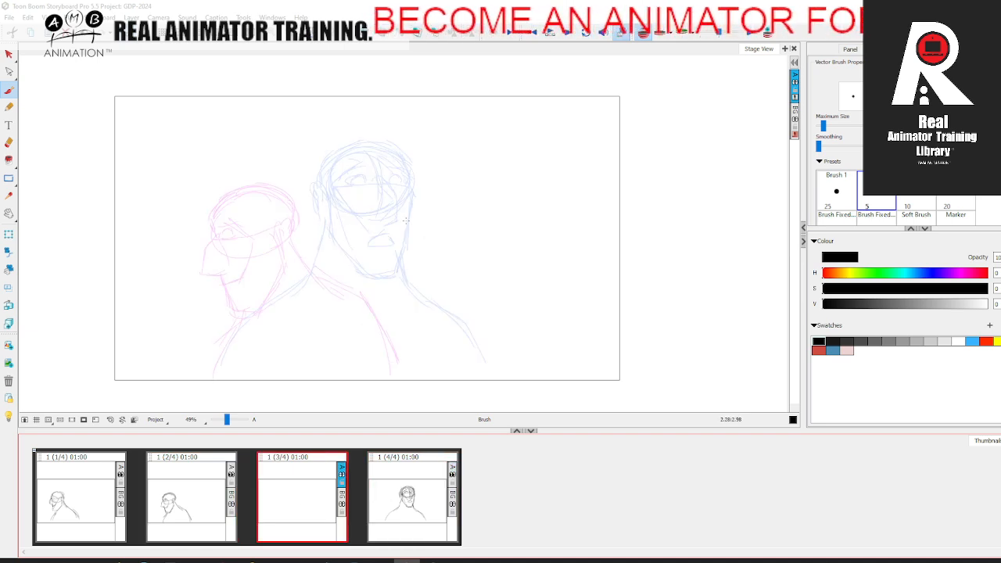
{"action": "left_click_drag", "start_coordinate": [372, 200], "coordinate": [384, 189]}
{"action": "mouse_move", "coordinate": [199, 186]}
{"action": "left_mouse_down"}
{"action": "mouse_move", "coordinate": [233, 266]}
{"action": "mouse_move", "coordinate": [435, 279]}
{"action": "mouse_move", "coordinate": [438, 178]}
{"action": "left_mouse_up"}
{"action": "key", "text": "ctrl+z"}
{"action": "mouse_move", "coordinate": [192, 182]}
{"action": "left_mouse_down"}
{"action": "mouse_move", "coordinate": [315, 298]}
{"action": "mouse_move", "coordinate": [450, 213]}
{"action": "mouse_move", "coordinate": [379, 167]}
{"action": "left_mouse_up"}
{"action": "key", "text": "ctrl+z"}
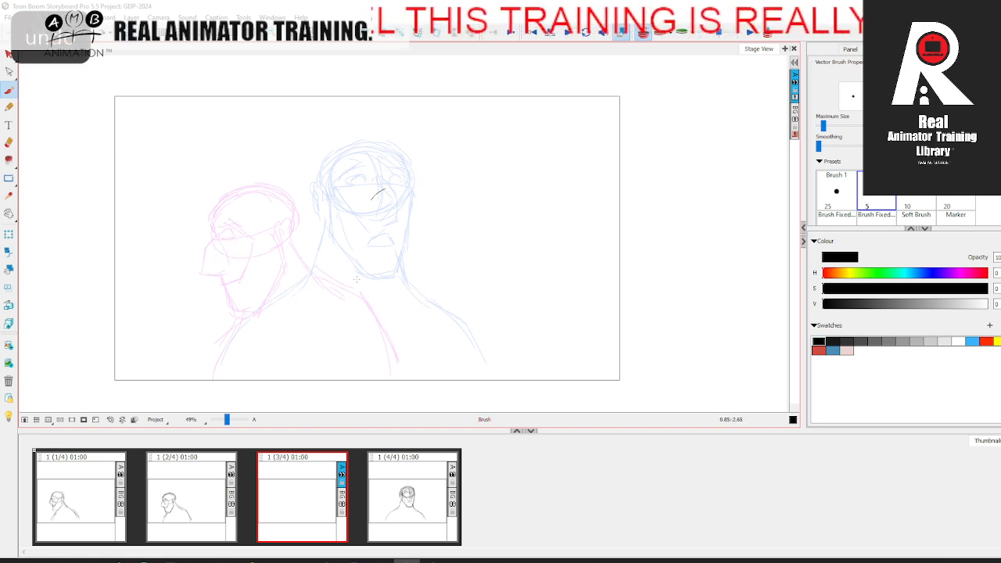
Step: Sketch the new pose's oval skull in the third panel, lower and farther along the turn than the final head
{"action": "left_click_drag", "start_coordinate": [431, 197], "coordinate": [452, 234]}
{"action": "left_click_drag", "start_coordinate": [368, 208], "coordinate": [450, 202]}
{"action": "left_click_drag", "start_coordinate": [378, 194], "coordinate": [411, 251]}
{"action": "key", "text": "Left"}
{"action": "key", "text": "Right"}
{"action": "left_click_drag", "start_coordinate": [365, 194], "coordinate": [394, 179]}
{"action": "mouse_move", "coordinate": [419, 175]}
{"action": "left_mouse_down"}
{"action": "mouse_move", "coordinate": [452, 234]}
{"action": "mouse_move", "coordinate": [454, 218]}
{"action": "left_mouse_up"}
{"action": "left_click_drag", "start_coordinate": [366, 193], "coordinate": [423, 174]}
{"action": "left_click_drag", "start_coordinate": [454, 210], "coordinate": [409, 249]}
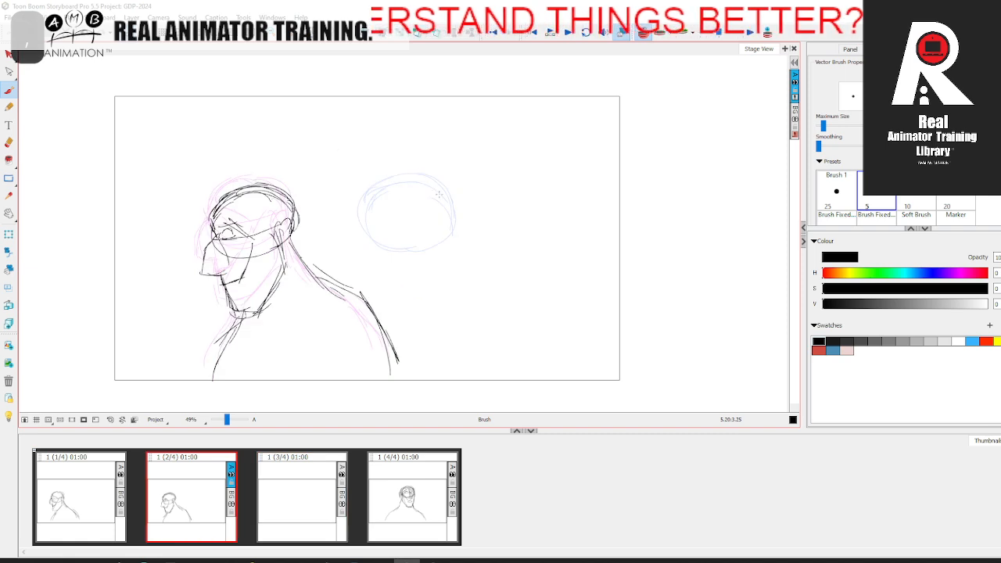
Step: Draw the new head's curved eye line, vertical centre line and two eyes
{"action": "left_click_drag", "start_coordinate": [387, 227], "coordinate": [457, 217]}
{"action": "left_click_drag", "start_coordinate": [443, 188], "coordinate": [446, 238]}
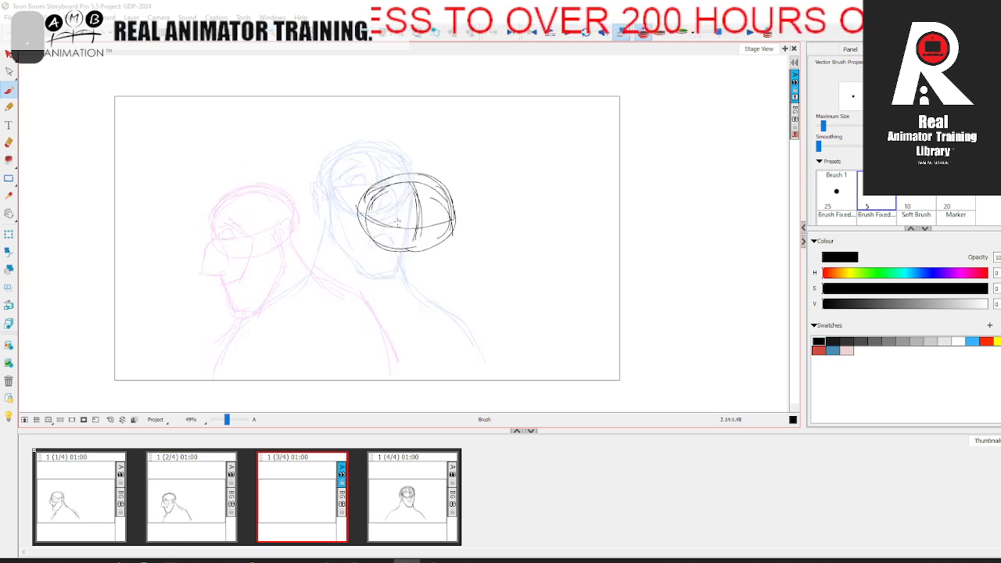
{"action": "left_click_drag", "start_coordinate": [380, 223], "coordinate": [452, 222]}
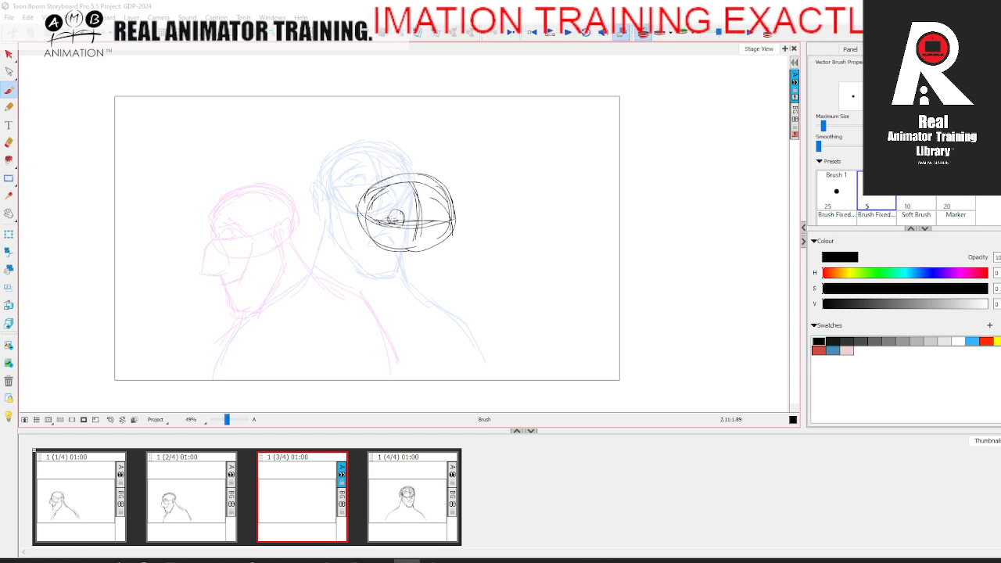
{"action": "left_click_drag", "start_coordinate": [432, 211], "coordinate": [432, 213]}
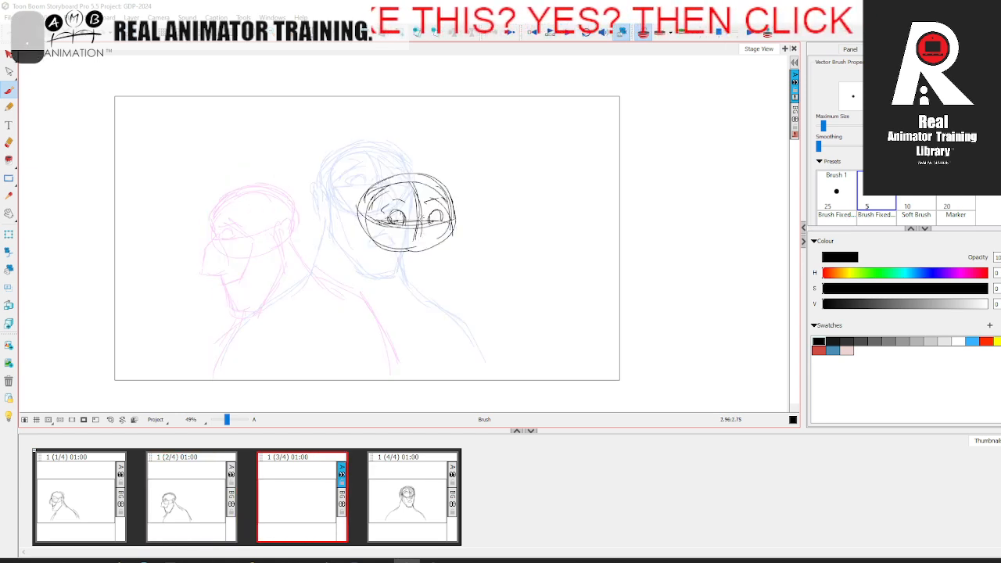
Step: Add the new face's brow, nose, cheek lines and mouth, checking against the previous panel
{"action": "key", "text": "Left"}
{"action": "key", "text": "Right"}
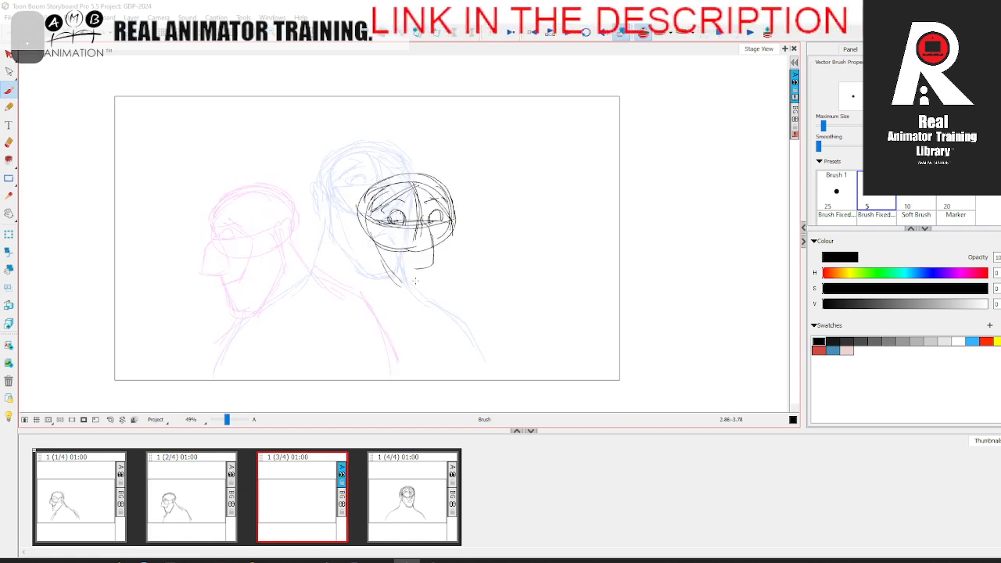
{"action": "mouse_move", "coordinate": [452, 244]}
{"action": "left_mouse_down"}
{"action": "mouse_move", "coordinate": [417, 279]}
{"action": "mouse_move", "coordinate": [426, 293]}
{"action": "left_mouse_up"}
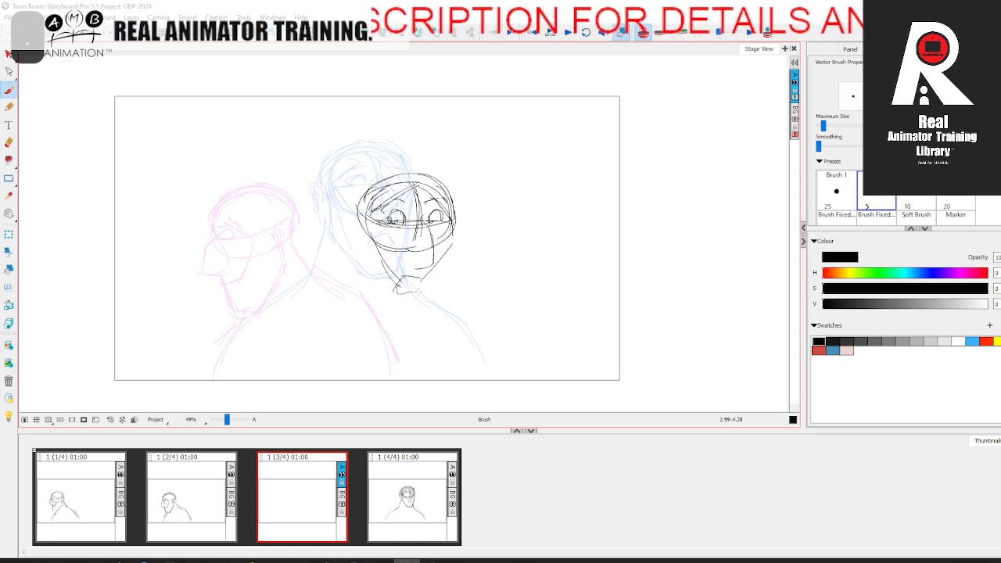
Step: Compare the partly drawn third panel with the other panels to check its place in the head turn
{"action": "left_click", "coordinate": [414, 516]}
{"action": "left_click", "coordinate": [324, 501]}
{"action": "left_click", "coordinate": [416, 491]}
{"action": "left_click", "coordinate": [344, 494]}
{"action": "left_click", "coordinate": [92, 503]}
{"action": "left_click", "coordinate": [324, 496]}
{"action": "left_click", "coordinate": [394, 477]}
{"action": "left_click", "coordinate": [195, 501]}
{"action": "left_click", "coordinate": [403, 477]}
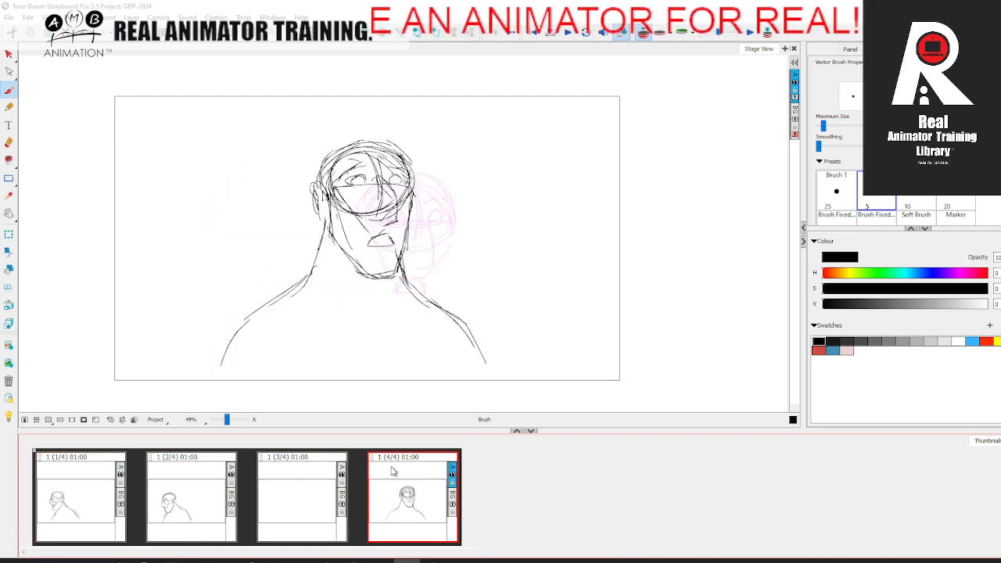
{"action": "left_click", "coordinate": [191, 489]}
{"action": "left_click", "coordinate": [420, 469]}
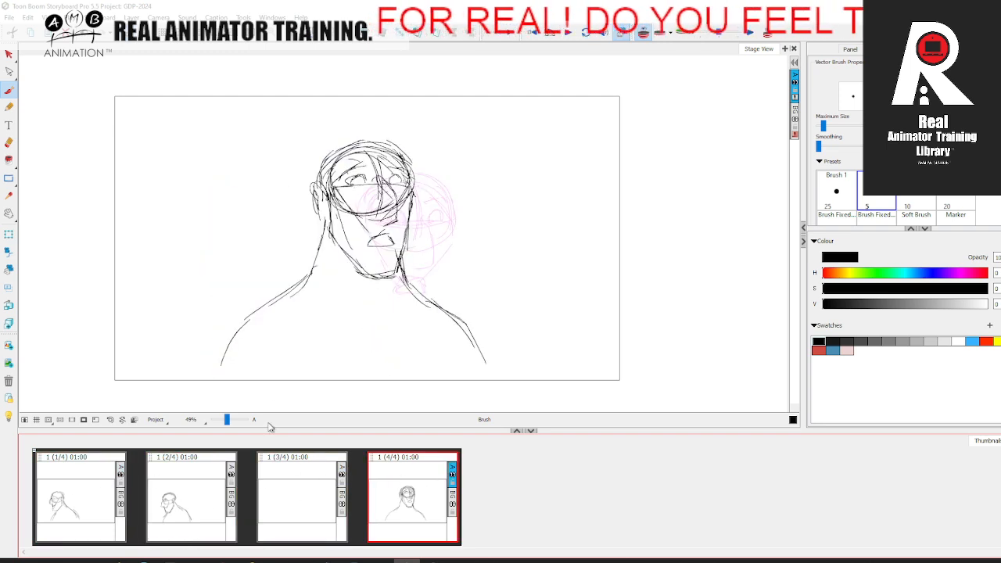
{"action": "left_click", "coordinate": [284, 482]}
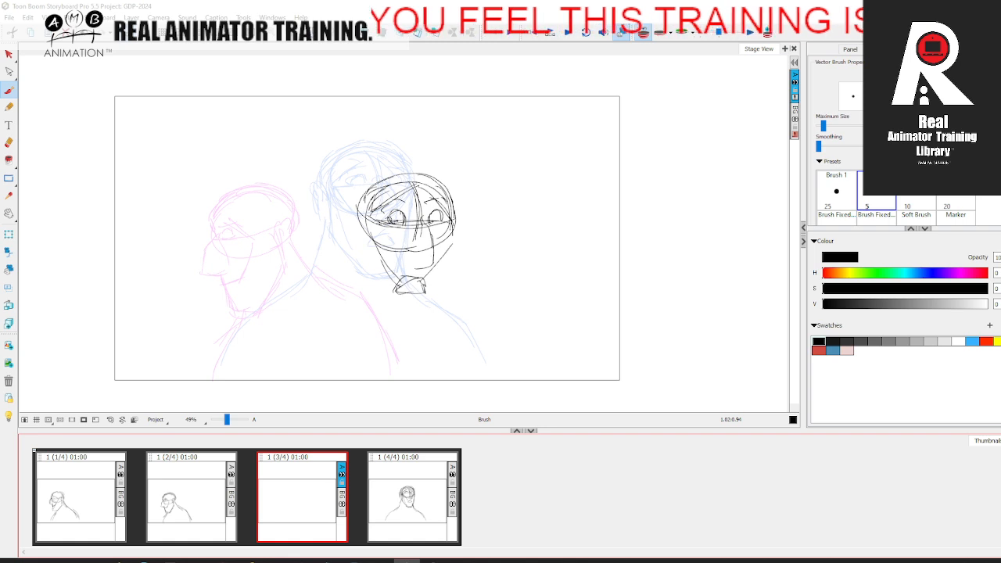
Step: Select the entire third-panel drawing, move it slightly upward and compare it with the other panels
{"action": "key", "text": "alt+s"}
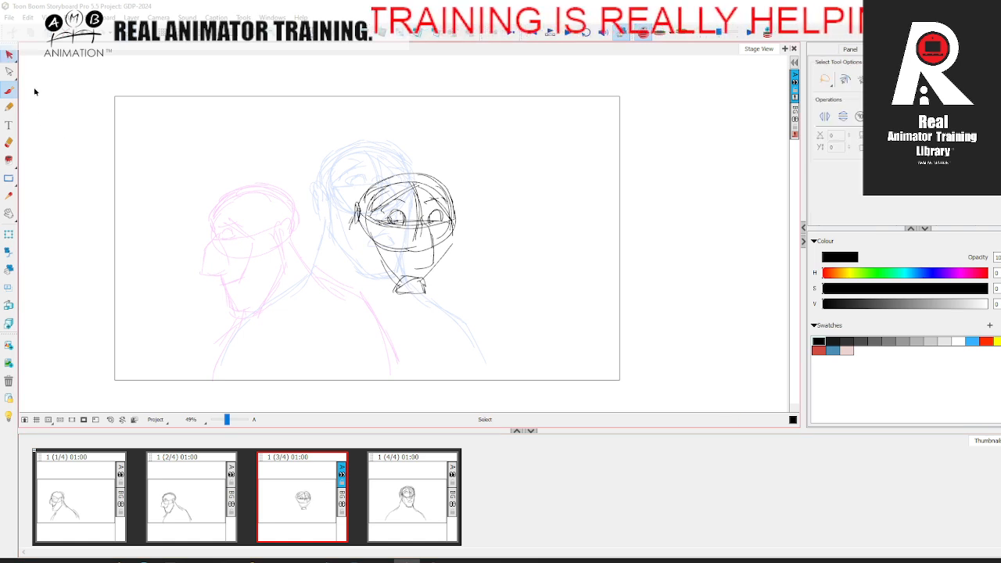
{"action": "key", "text": "ctrl+a"}
{"action": "left_click_drag", "start_coordinate": [450, 232], "coordinate": [451, 222]}
{"action": "left_click", "coordinate": [510, 216]}
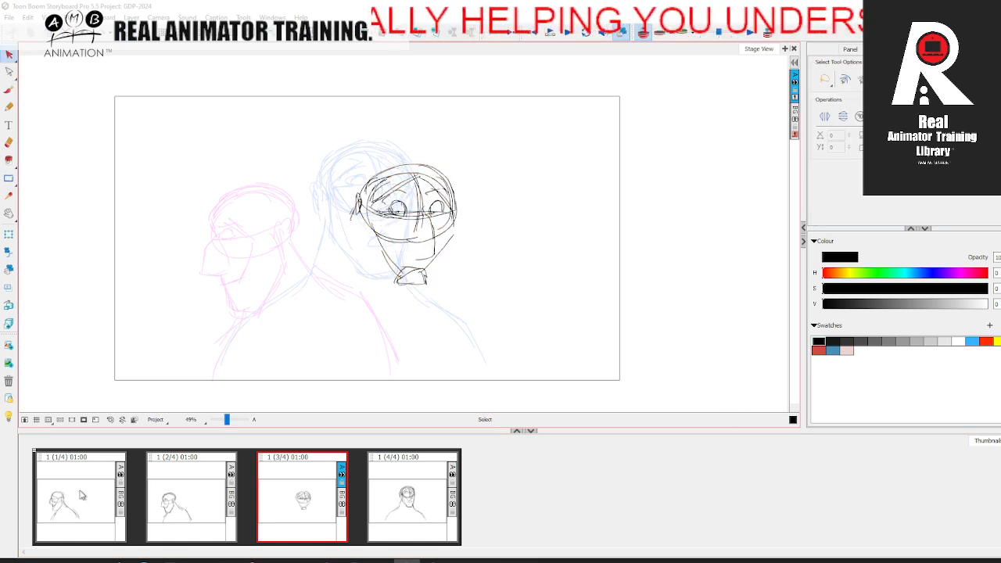
{"action": "left_click", "coordinate": [83, 493]}
{"action": "left_click", "coordinate": [190, 491]}
{"action": "left_click", "coordinate": [299, 490]}
{"action": "left_click", "coordinate": [371, 463]}
{"action": "left_click", "coordinate": [189, 493]}
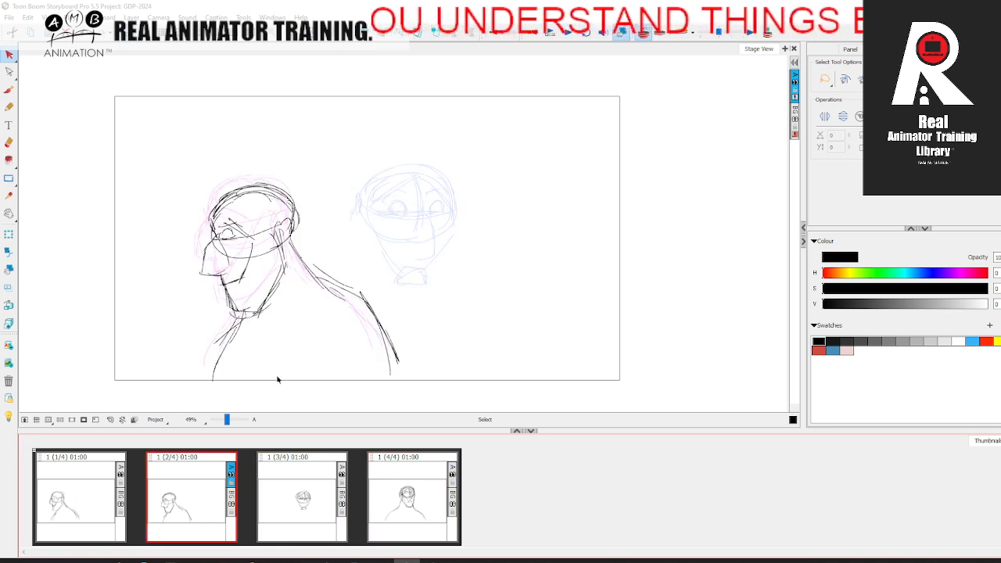
{"action": "key", "text": "alt+b"}
{"action": "left_click_drag", "start_coordinate": [208, 192], "coordinate": [432, 183]}
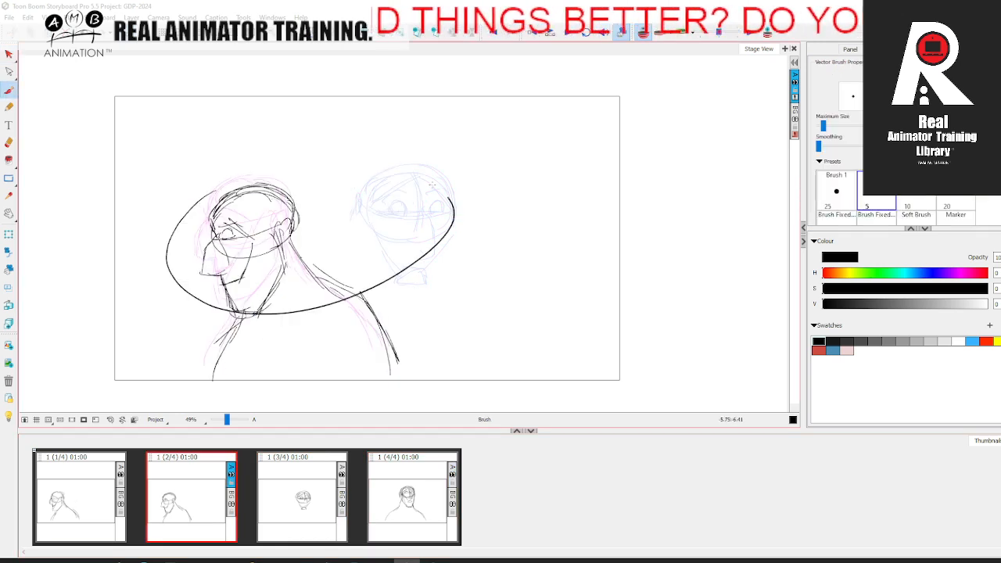
{"action": "key", "text": "ctrl+z"}
Step: Draw the chin and both sides of the jaw on the third-panel head after comparing the panels
{"action": "left_click", "coordinate": [99, 503]}
{"action": "left_click", "coordinate": [327, 493]}
{"action": "left_click", "coordinate": [425, 476]}
{"action": "left_click", "coordinate": [316, 499]}
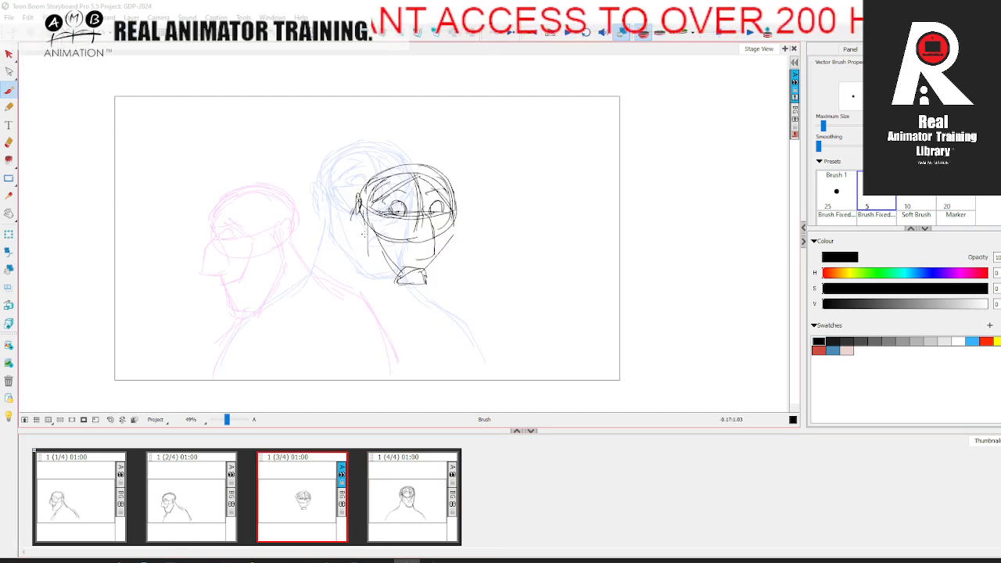
{"action": "left_click_drag", "start_coordinate": [414, 315], "coordinate": [419, 315]}
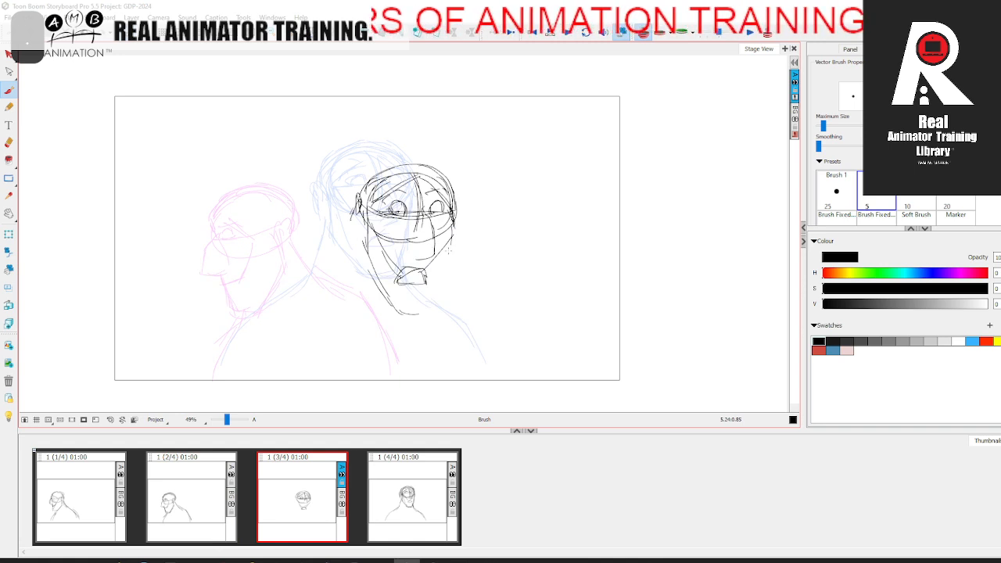
{"action": "left_click_drag", "start_coordinate": [447, 252], "coordinate": [428, 307]}
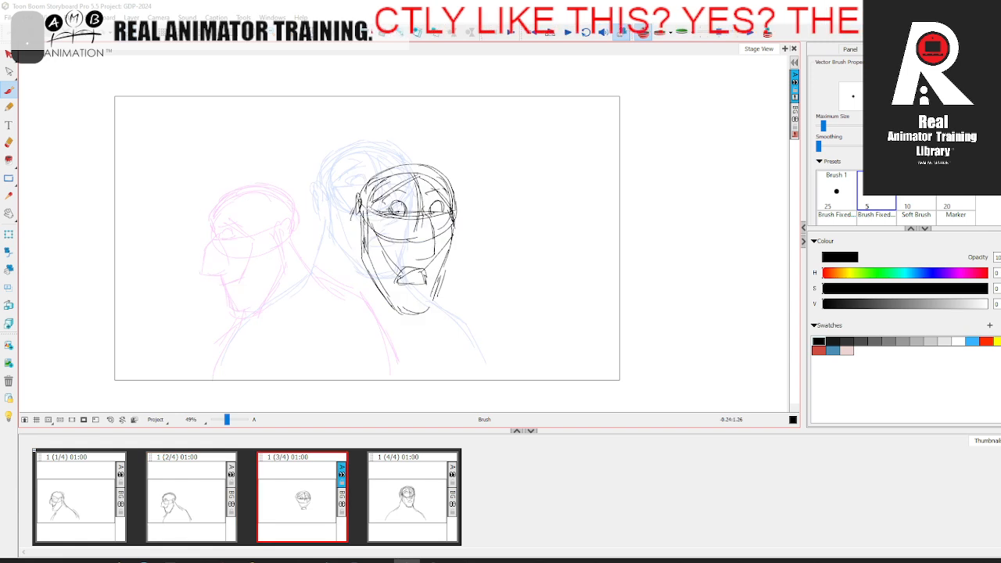
Step: Sketch the ear's edge and reinforce the top contour of the third-panel skull
{"action": "left_click_drag", "start_coordinate": [352, 218], "coordinate": [355, 233]}
{"action": "key", "text": "Left"}
{"action": "key", "text": "Right"}
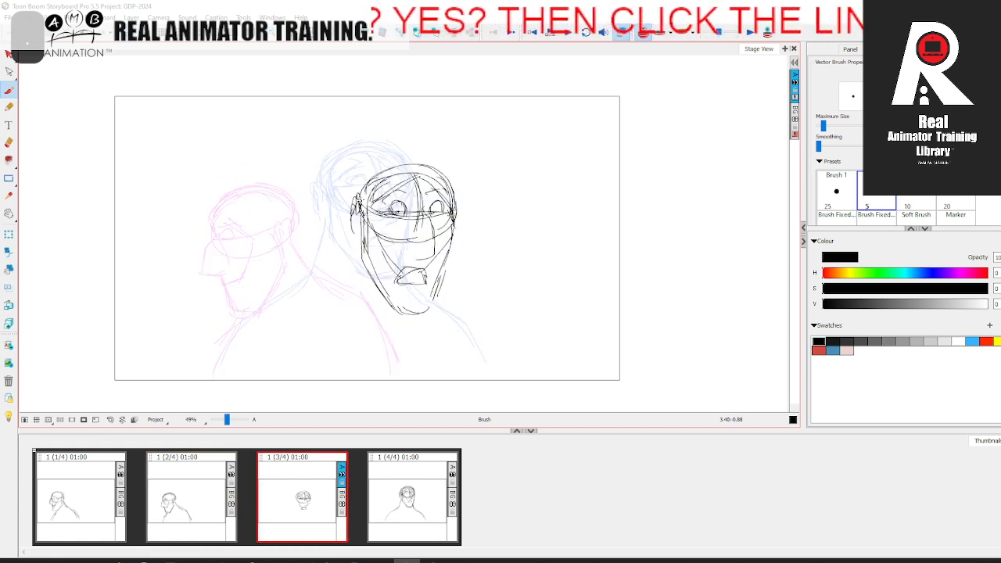
{"action": "mouse_move", "coordinate": [353, 202]}
{"action": "left_mouse_down"}
{"action": "mouse_move", "coordinate": [368, 173]}
{"action": "mouse_move", "coordinate": [417, 162]}
{"action": "left_mouse_up"}
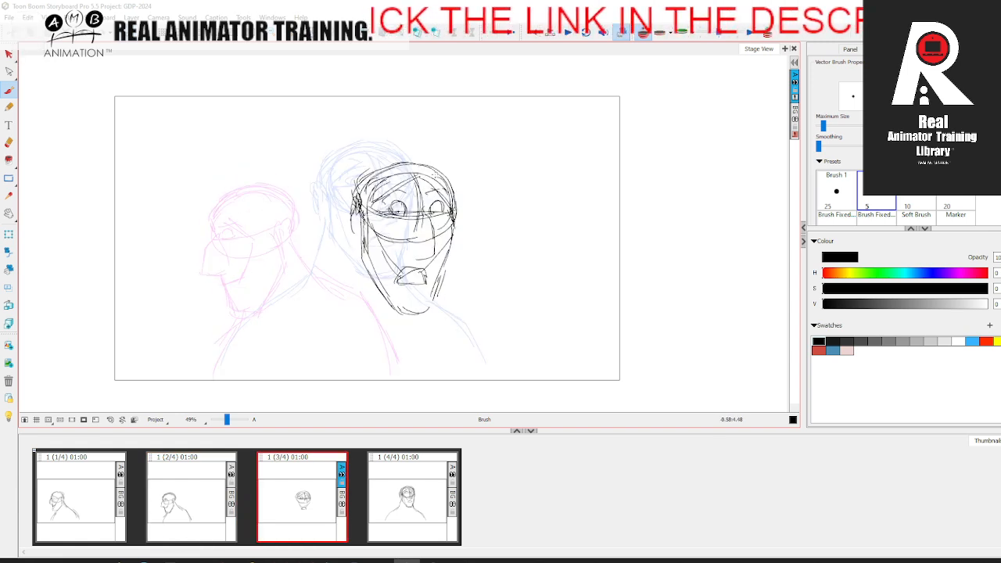
Step: Draw the neck line below the ear and strengthen the far side of the jaw and neck
{"action": "left_click_drag", "start_coordinate": [363, 222], "coordinate": [331, 281]}
{"action": "key", "text": "Left"}
{"action": "key", "text": "Right"}
{"action": "left_click_drag", "start_coordinate": [442, 270], "coordinate": [436, 295]}
{"action": "key", "text": "Left"}
{"action": "key", "text": "Right"}
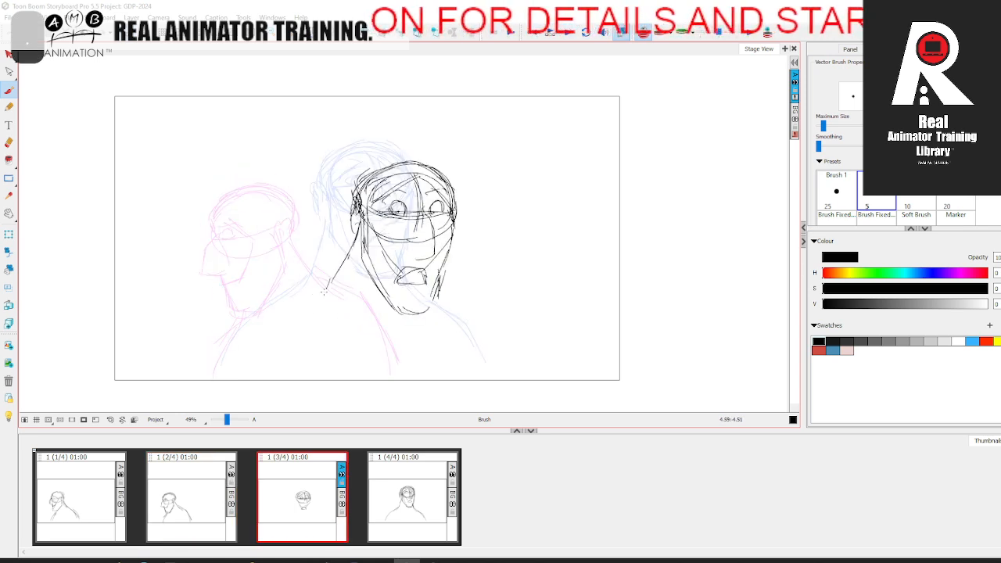
Step: Draw both sloping shoulders of the third-panel figure, checking them against the previous panel
{"action": "key", "text": "Left"}
{"action": "mouse_move", "coordinate": [309, 292]}
{"action": "left_mouse_down"}
{"action": "mouse_move", "coordinate": [234, 349]}
{"action": "mouse_move", "coordinate": [243, 334]}
{"action": "mouse_move", "coordinate": [233, 338]}
{"action": "mouse_move", "coordinate": [211, 371]}
{"action": "left_mouse_up"}
{"action": "key", "text": "Right"}
{"action": "key", "text": "Left"}
{"action": "key", "text": "Right"}
{"action": "left_click_drag", "start_coordinate": [443, 307], "coordinate": [507, 375]}
{"action": "key", "text": "Left"}
{"action": "key", "text": "Right"}
{"action": "key", "text": "Left"}
{"action": "key", "text": "Right"}
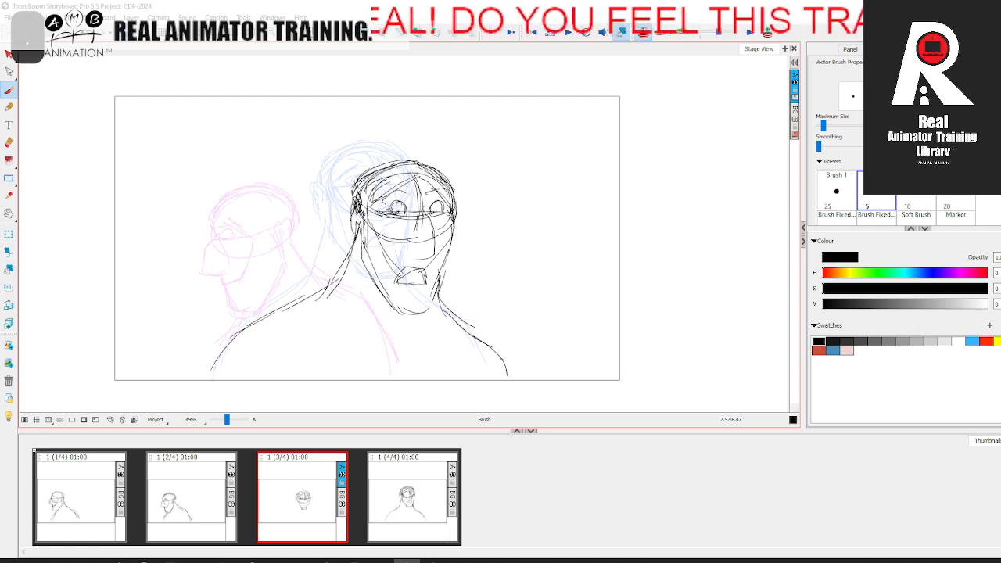
Step: Draw a fuller ear on the side of the third-panel head, flipping to the previous pose for reference
{"action": "key", "text": "Left"}
{"action": "key", "text": "Right"}
{"action": "key", "text": "Left"}
{"action": "key", "text": "Right"}
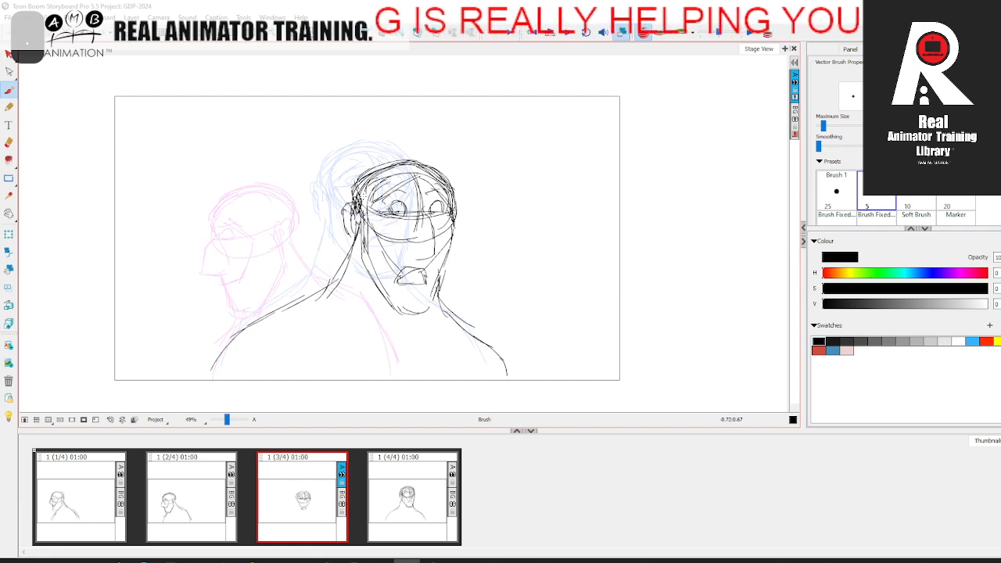
{"action": "key", "text": "Left"}
{"action": "key", "text": "Right"}
Step: Step through all four panels in order several times to review the flow of the complete head turn
{"action": "left_click", "coordinate": [100, 500]}
{"action": "left_click", "coordinate": [210, 498]}
{"action": "left_click", "coordinate": [316, 491]}
{"action": "left_click", "coordinate": [422, 485]}
{"action": "left_click", "coordinate": [92, 484]}
{"action": "left_click", "coordinate": [202, 491]}
{"action": "left_click", "coordinate": [312, 489]}
{"action": "left_click", "coordinate": [415, 485]}
{"action": "left_click", "coordinate": [89, 500]}
{"action": "left_click", "coordinate": [200, 501]}
{"action": "left_click", "coordinate": [311, 494]}
{"action": "left_click", "coordinate": [423, 485]}
{"action": "left_click", "coordinate": [96, 491]}
{"action": "left_click", "coordinate": [202, 492]}
{"action": "left_click", "coordinate": [312, 492]}
{"action": "left_click", "coordinate": [407, 489]}
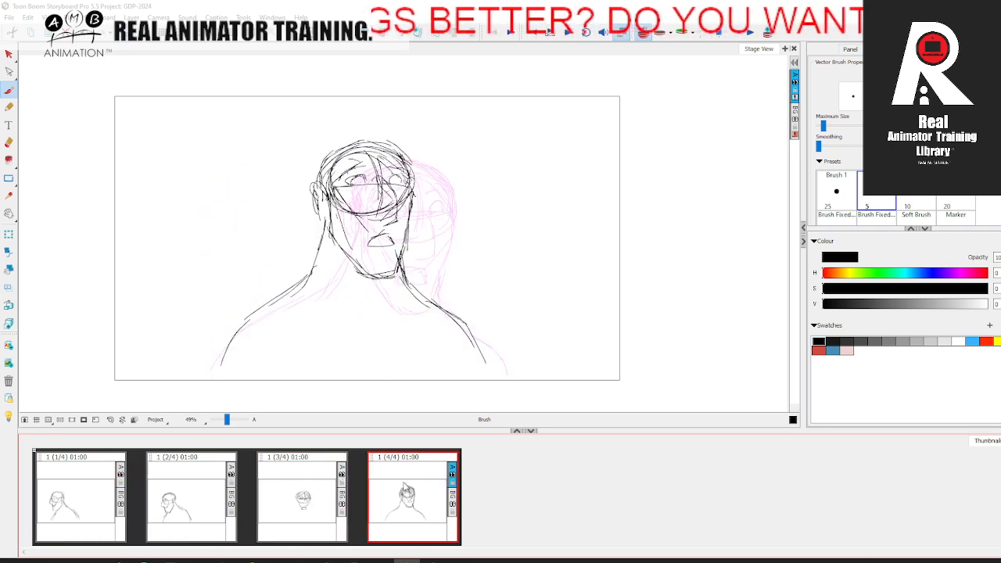
{"action": "left_click", "coordinate": [91, 492]}
{"action": "left_click", "coordinate": [201, 494]}
{"action": "left_click", "coordinate": [311, 493]}
{"action": "left_click", "coordinate": [411, 489]}
{"action": "left_click", "coordinate": [95, 492]}
{"action": "left_click", "coordinate": [223, 499]}
{"action": "left_click", "coordinate": [313, 502]}
{"action": "left_click", "coordinate": [413, 501]}
{"action": "left_click", "coordinate": [99, 497]}
{"action": "left_click", "coordinate": [210, 504]}
{"action": "left_click", "coordinate": [322, 506]}
{"action": "left_click", "coordinate": [392, 497]}
{"action": "left_click", "coordinate": [94, 496]}
{"action": "left_click", "coordinate": [207, 503]}
{"action": "left_click", "coordinate": [312, 504]}
{"action": "left_click", "coordinate": [411, 492]}
{"action": "left_click", "coordinate": [87, 493]}
{"action": "left_click", "coordinate": [205, 500]}
{"action": "left_click", "coordinate": [313, 503]}
{"action": "left_click", "coordinate": [411, 491]}
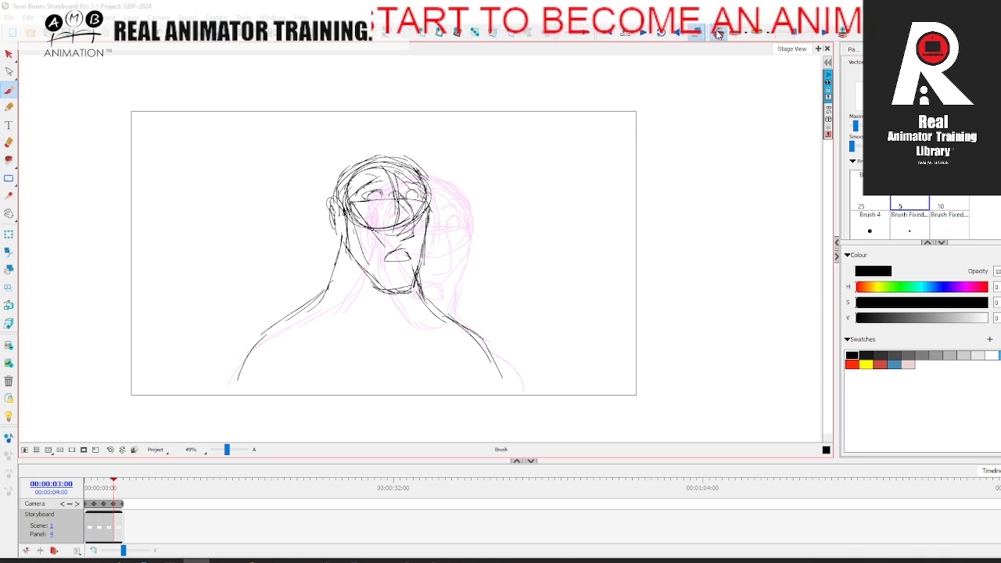
Step: Turn off onion skinning and move the timeline playhead back to the first panel
{"action": "left_click", "coordinate": [718, 35]}
{"action": "mouse_move", "coordinate": [87, 489]}
{"action": "left_mouse_down"}
{"action": "mouse_move", "coordinate": [119, 486]}
{"action": "mouse_move", "coordinate": [90, 485]}
{"action": "left_mouse_up"}
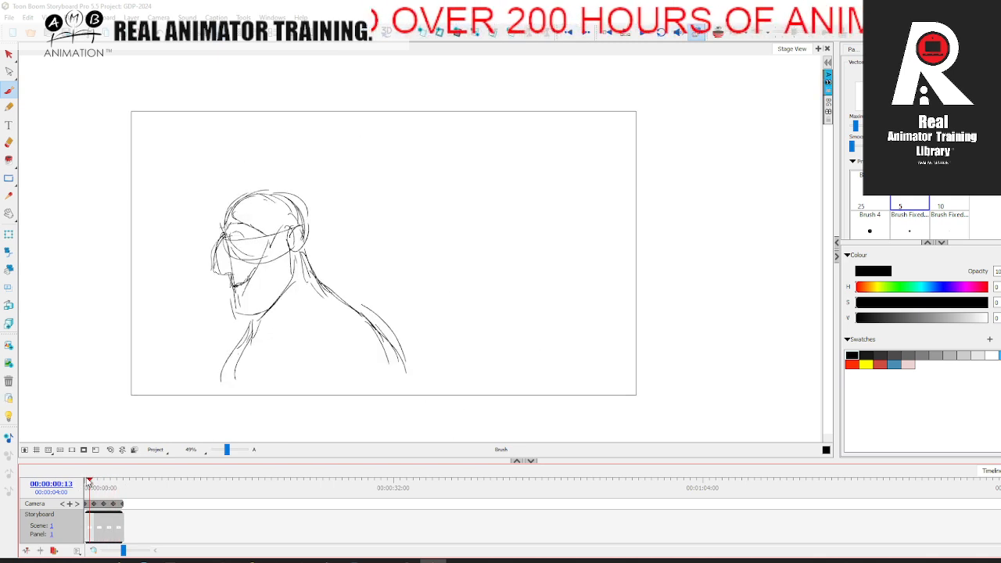
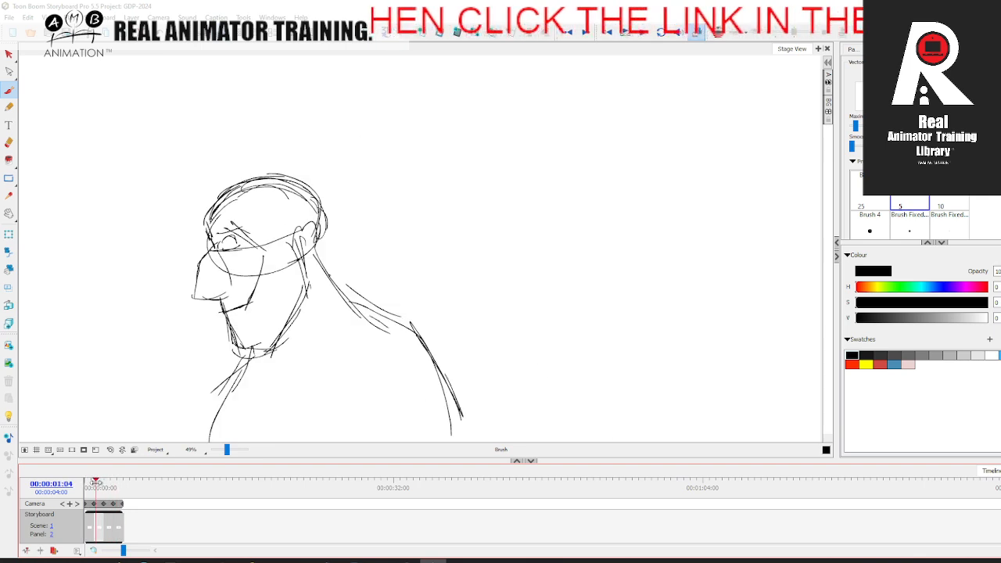
Step: Recolour the rough drawings in the fourth and third panels with the yellow swatch
{"action": "left_click", "coordinate": [9, 54]}
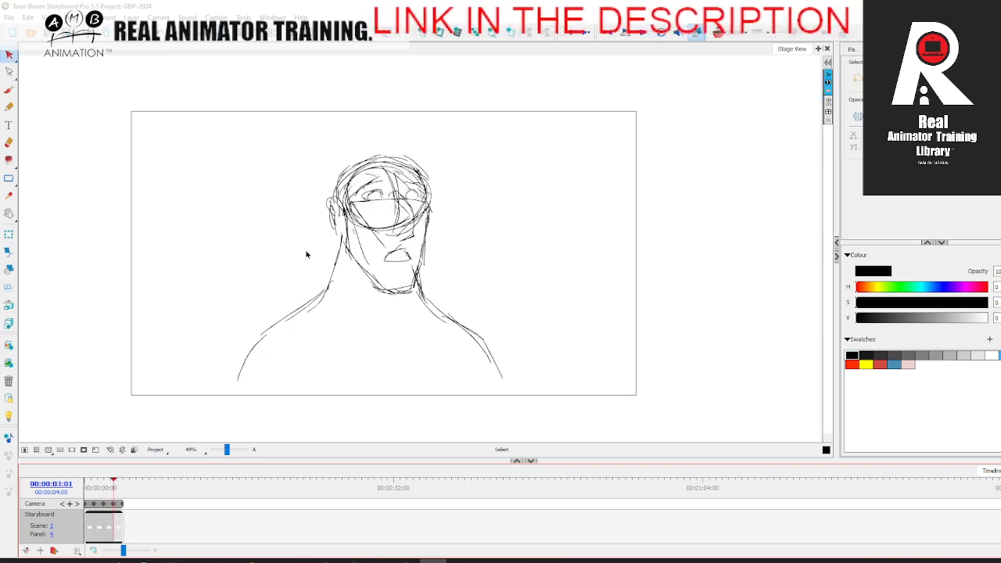
{"action": "left_click", "coordinate": [426, 241]}
{"action": "left_click", "coordinate": [867, 364]}
{"action": "left_click", "coordinate": [623, 327]}
{"action": "left_click", "coordinate": [111, 528]}
{"action": "left_click", "coordinate": [430, 285]}
{"action": "left_click", "coordinate": [867, 365]}
{"action": "left_click", "coordinate": [678, 334]}
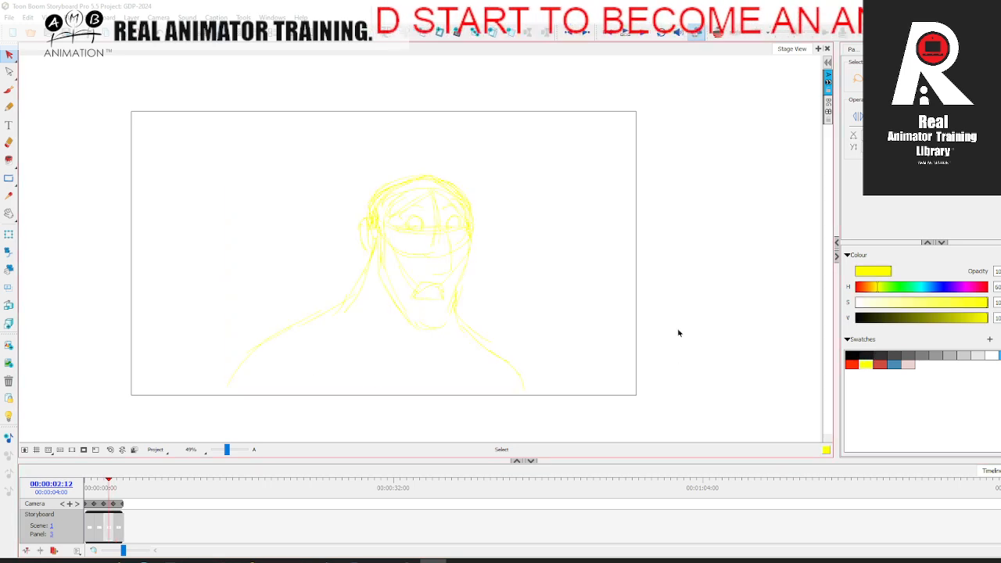
Step: Recolour the rough drawings in the second and first panels yellow as well
{"action": "left_click", "coordinate": [98, 524]}
{"action": "left_click", "coordinate": [289, 300]}
{"action": "left_click", "coordinate": [867, 364]}
{"action": "left_click", "coordinate": [565, 363]}
{"action": "left_click", "coordinate": [90, 525]}
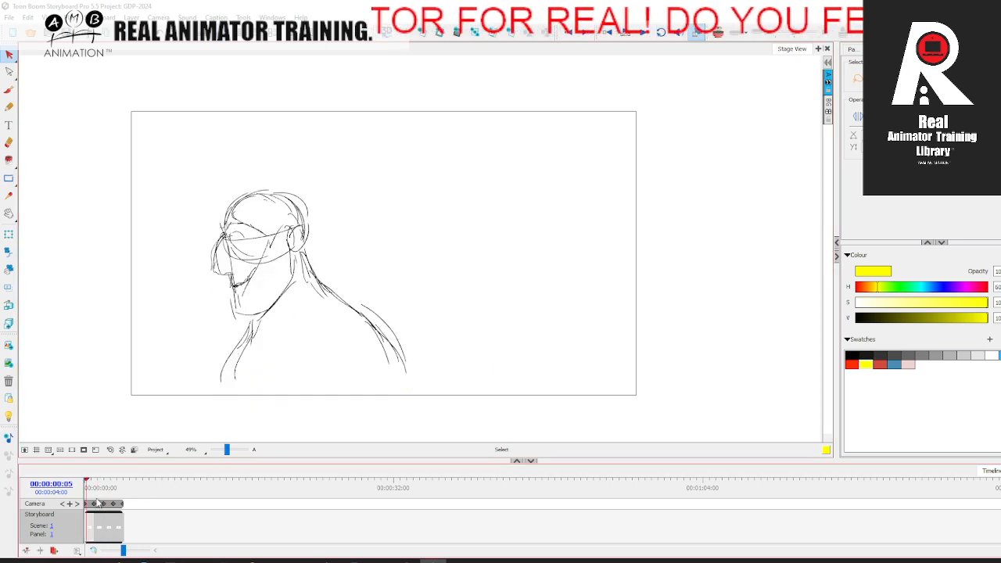
{"action": "left_click", "coordinate": [272, 302]}
{"action": "left_click", "coordinate": [866, 364]}
{"action": "left_click", "coordinate": [615, 340]}
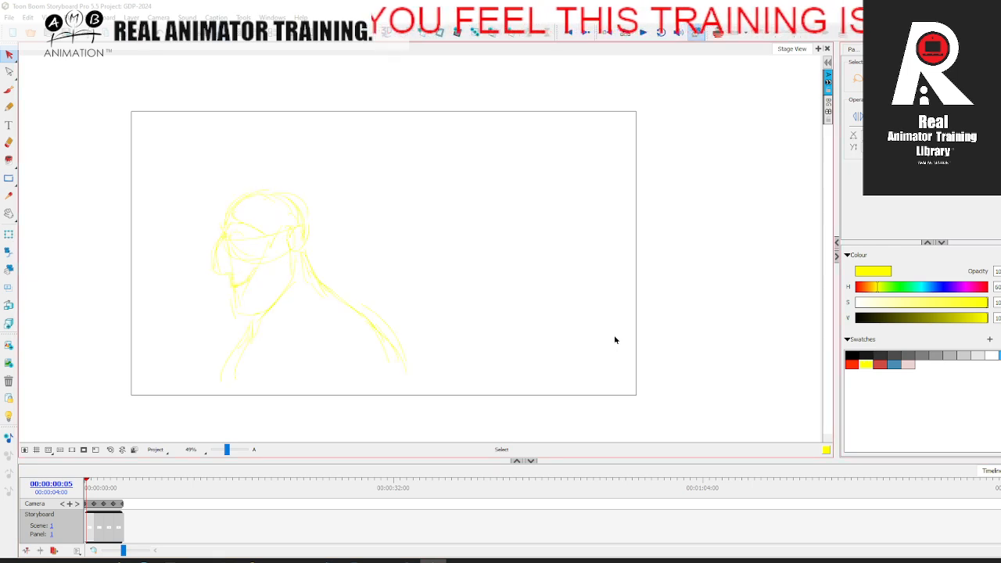
Step: Set up a thinner red brush on the fourth panel, undoing a trial arrow beside the head
{"action": "left_click", "coordinate": [118, 486]}
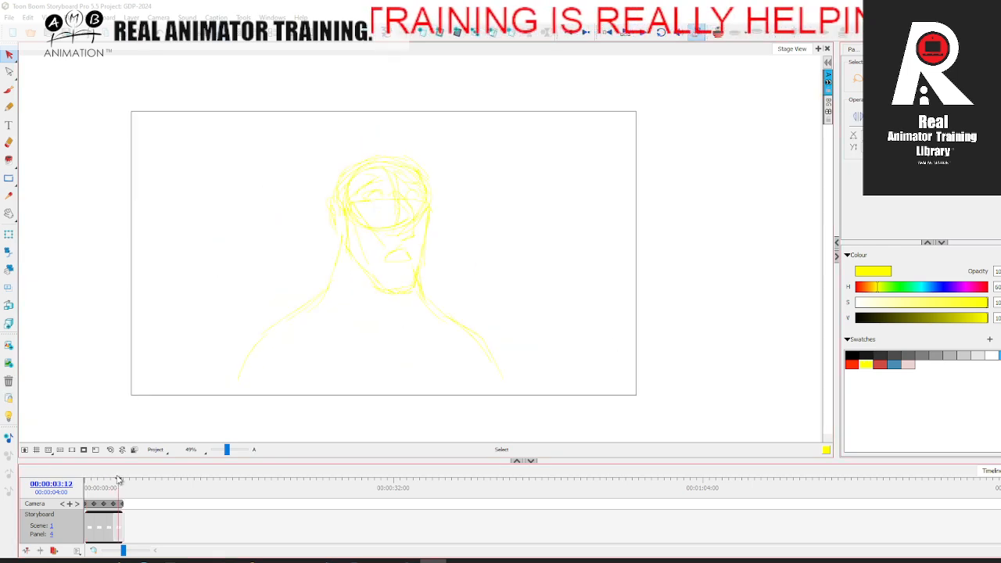
{"action": "left_click", "coordinate": [854, 361]}
{"action": "left_click", "coordinate": [882, 365]}
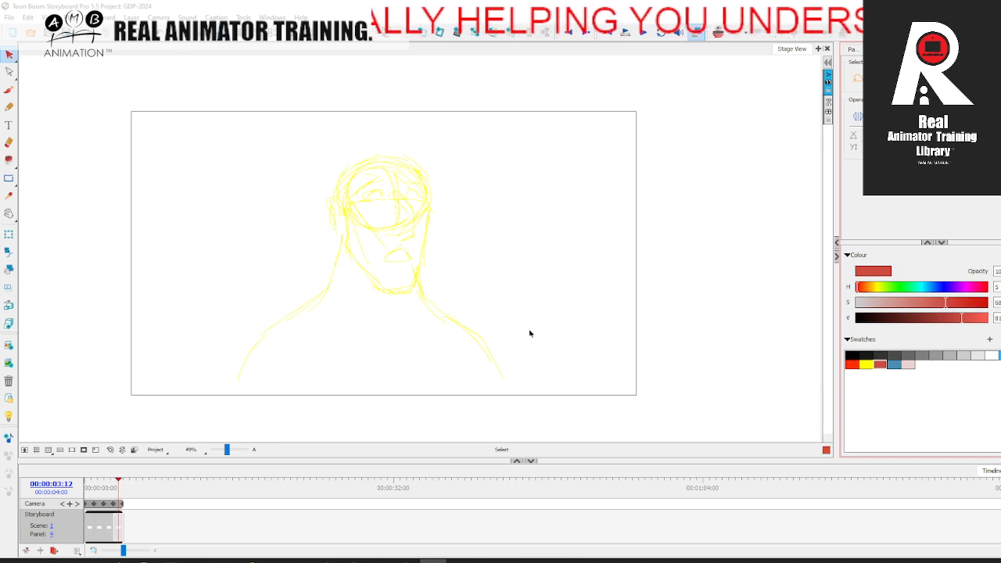
{"action": "left_click", "coordinate": [9, 90]}
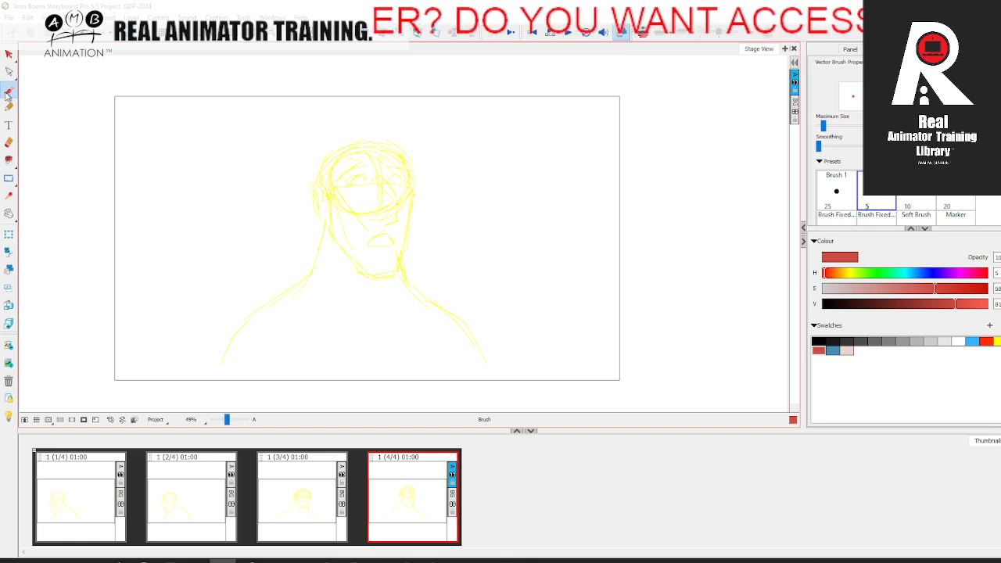
{"action": "left_click_drag", "start_coordinate": [229, 420], "coordinate": [230, 420]}
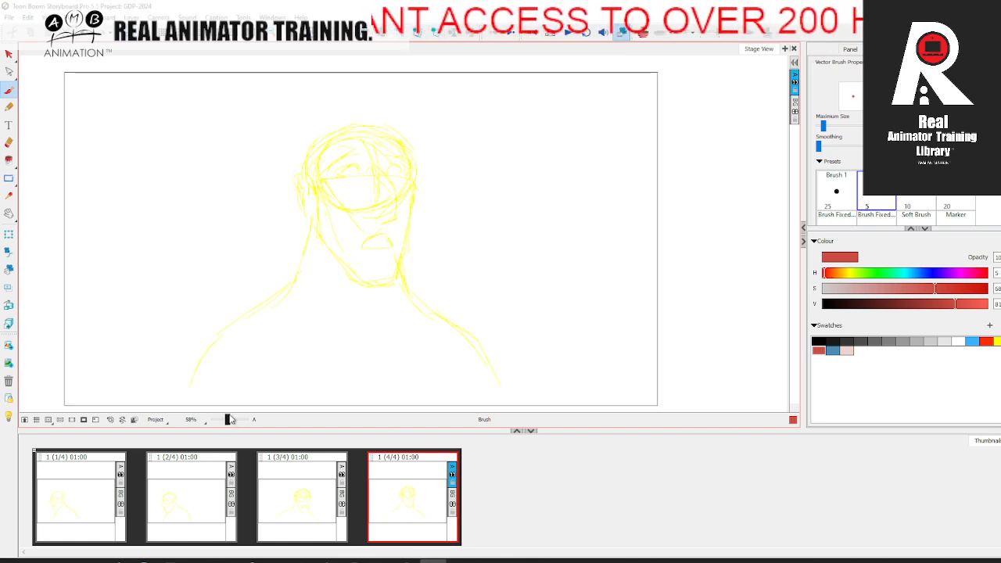
{"action": "key", "text": "space"}
{"action": "left_click_drag", "start_coordinate": [376, 341], "coordinate": [364, 341]}
{"action": "left_click_drag", "start_coordinate": [824, 127], "coordinate": [821, 125]}
{"action": "left_click_drag", "start_coordinate": [522, 203], "coordinate": [454, 221]}
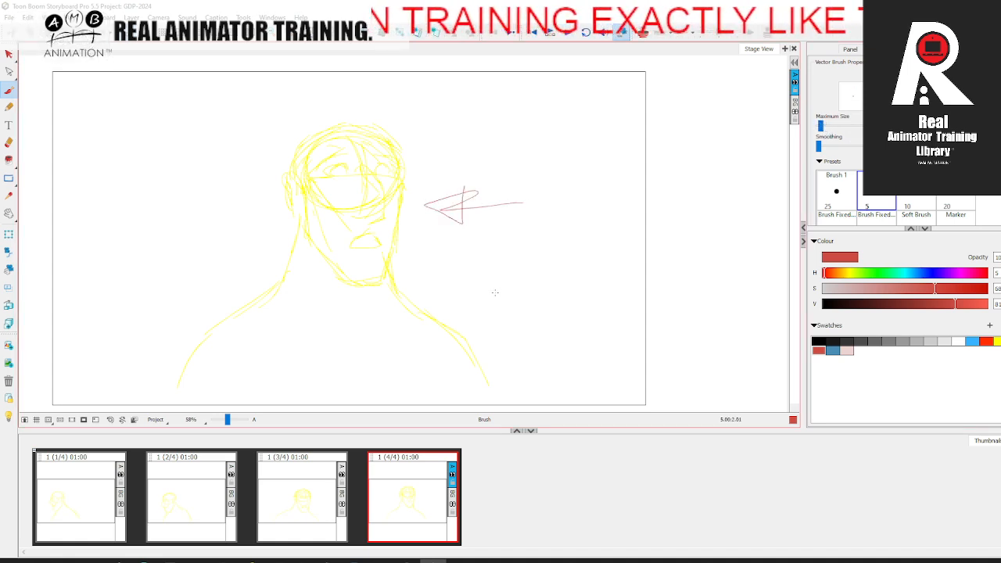
{"action": "key", "text": "ctrl+z"}
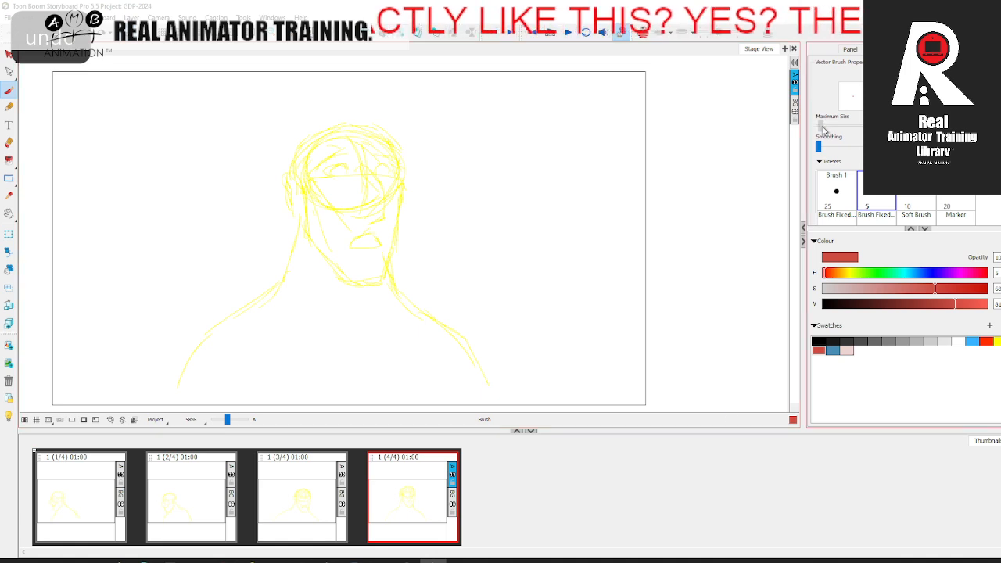
Step: Draw both round eyes with their pupils in red over the fourth panel's yellow rough
{"action": "left_click_drag", "start_coordinate": [226, 420], "coordinate": [231, 420]}
{"action": "left_click", "coordinate": [231, 419]}
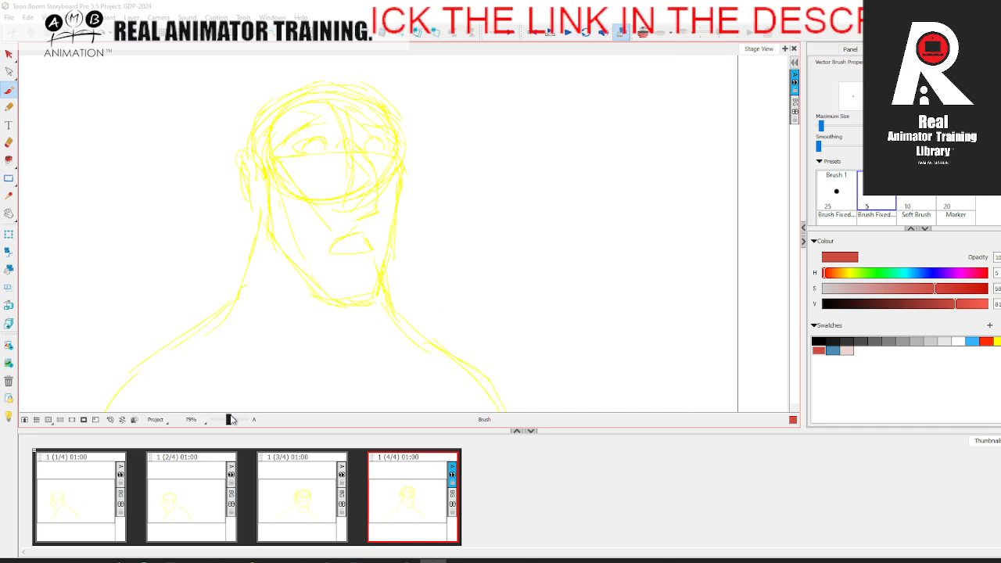
{"action": "key", "text": "space"}
{"action": "left_click_drag", "start_coordinate": [344, 329], "coordinate": [337, 341]}
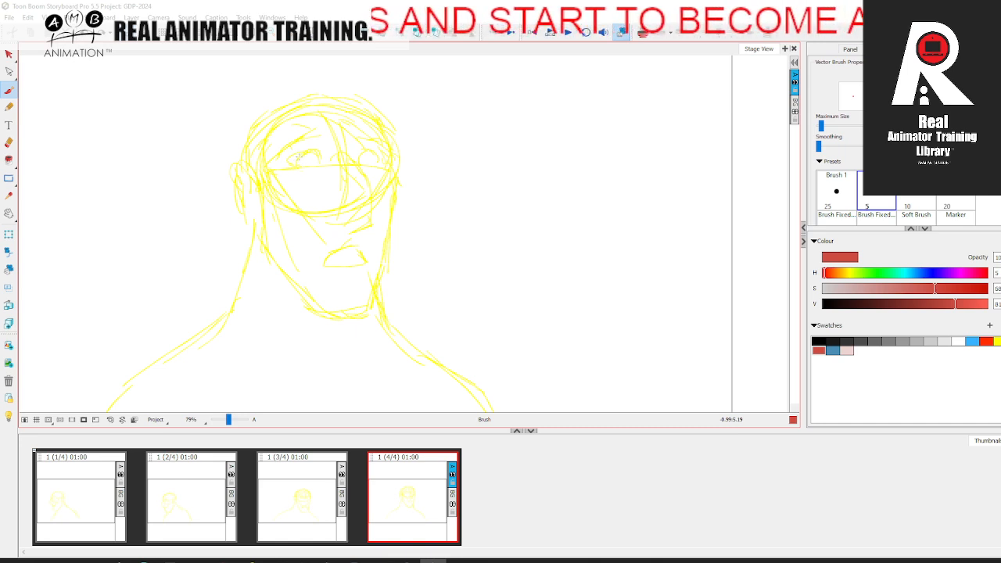
{"action": "mouse_move", "coordinate": [302, 166]}
{"action": "left_mouse_down"}
{"action": "mouse_move", "coordinate": [321, 162]}
{"action": "mouse_move", "coordinate": [304, 167]}
{"action": "left_mouse_up"}
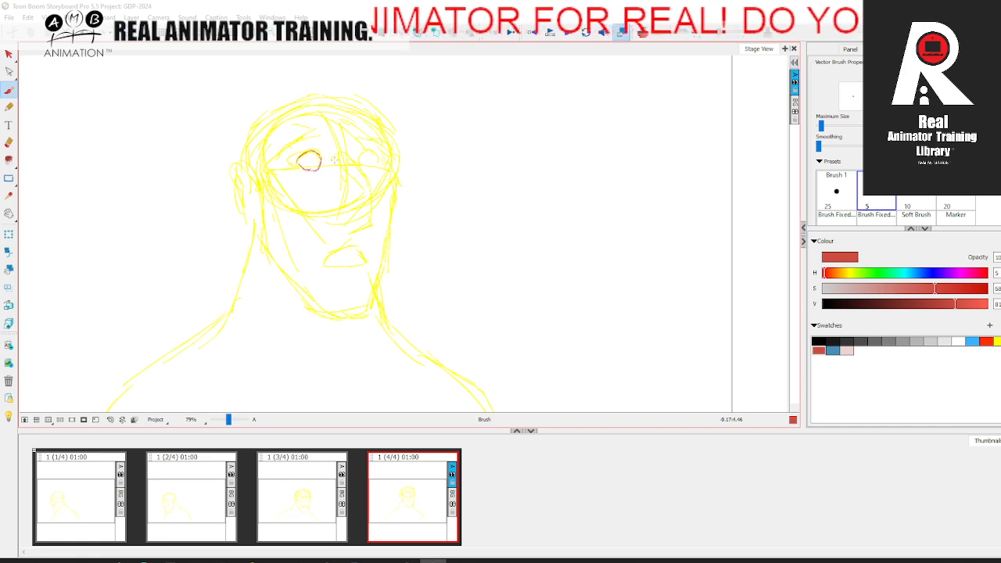
{"action": "mouse_move", "coordinate": [363, 158]}
{"action": "left_mouse_down"}
{"action": "mouse_move", "coordinate": [379, 158]}
{"action": "mouse_move", "coordinate": [370, 165]}
{"action": "left_mouse_up"}
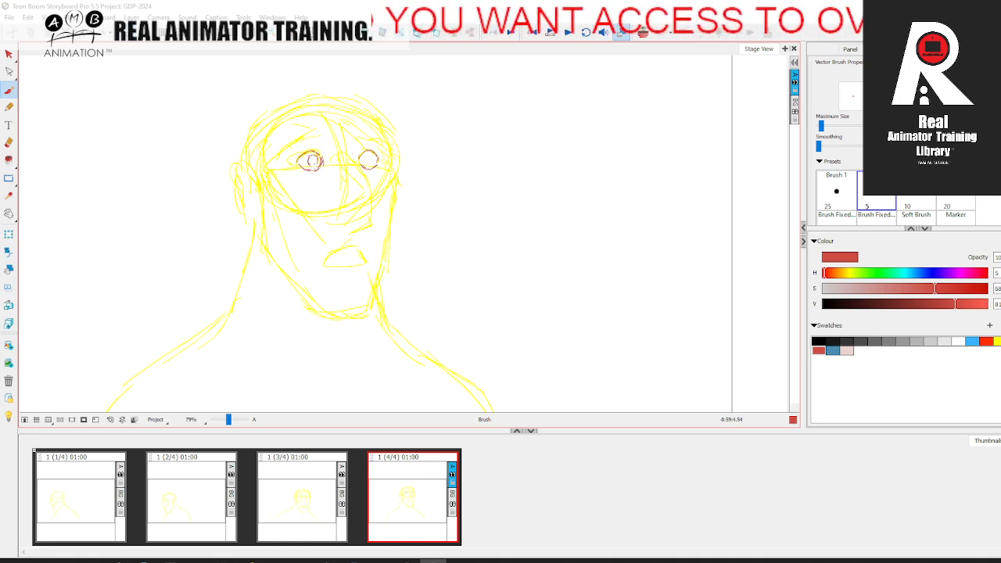
{"action": "mouse_move", "coordinate": [362, 160]}
{"action": "left_mouse_down"}
{"action": "mouse_move", "coordinate": [372, 155]}
{"action": "mouse_move", "coordinate": [363, 163]}
{"action": "left_mouse_up"}
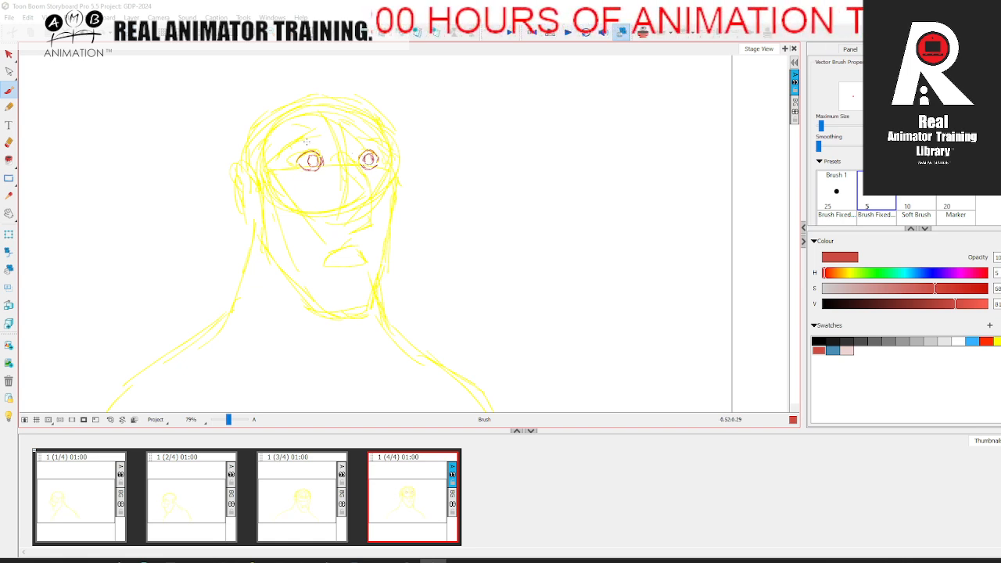
Step: Draw the two raised, angular eyebrows and add an outer outline around the far eye
{"action": "left_click_drag", "start_coordinate": [284, 151], "coordinate": [329, 139]}
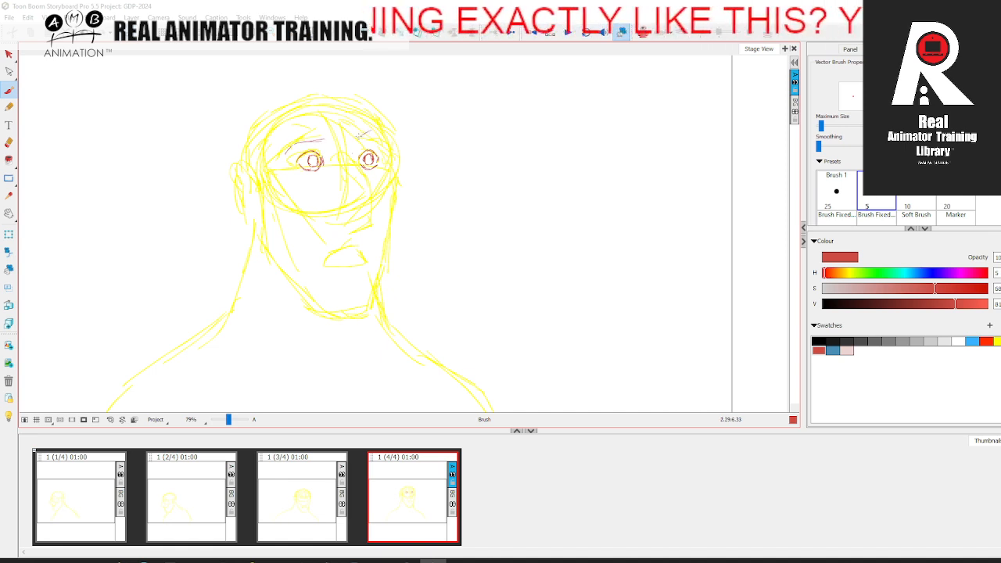
{"action": "mouse_move", "coordinate": [356, 139]}
{"action": "left_mouse_down"}
{"action": "mouse_move", "coordinate": [381, 134]}
{"action": "mouse_move", "coordinate": [287, 147]}
{"action": "mouse_move", "coordinate": [311, 134]}
{"action": "mouse_move", "coordinate": [328, 131]}
{"action": "mouse_move", "coordinate": [330, 141]}
{"action": "mouse_move", "coordinate": [299, 135]}
{"action": "mouse_move", "coordinate": [376, 121]}
{"action": "mouse_move", "coordinate": [390, 141]}
{"action": "mouse_move", "coordinate": [379, 123]}
{"action": "left_mouse_up"}
{"action": "mouse_move", "coordinate": [377, 123]}
{"action": "left_mouse_down"}
{"action": "mouse_move", "coordinate": [354, 140]}
{"action": "mouse_move", "coordinate": [392, 144]}
{"action": "mouse_move", "coordinate": [379, 134]}
{"action": "left_mouse_up"}
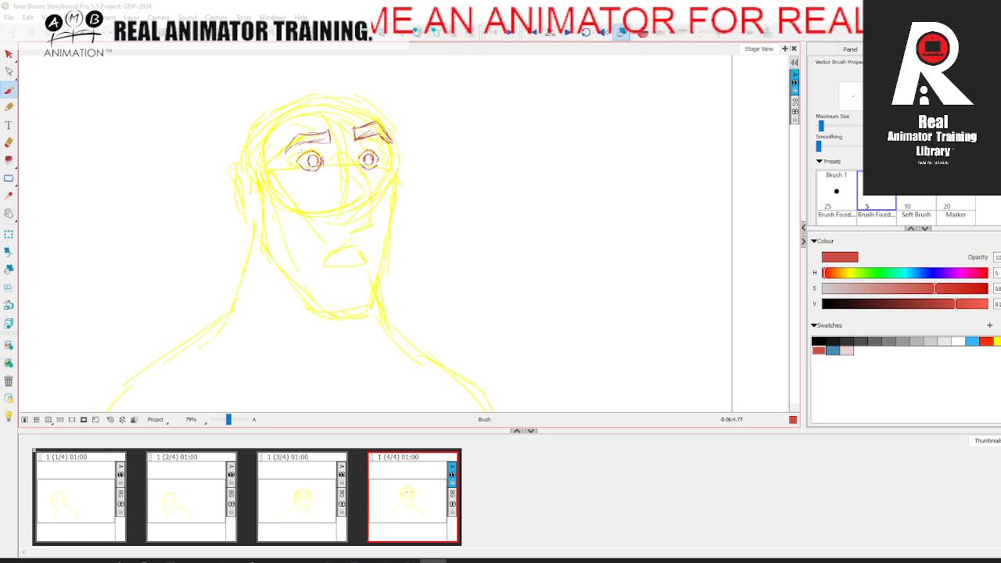
{"action": "left_click_drag", "start_coordinate": [362, 153], "coordinate": [378, 155]}
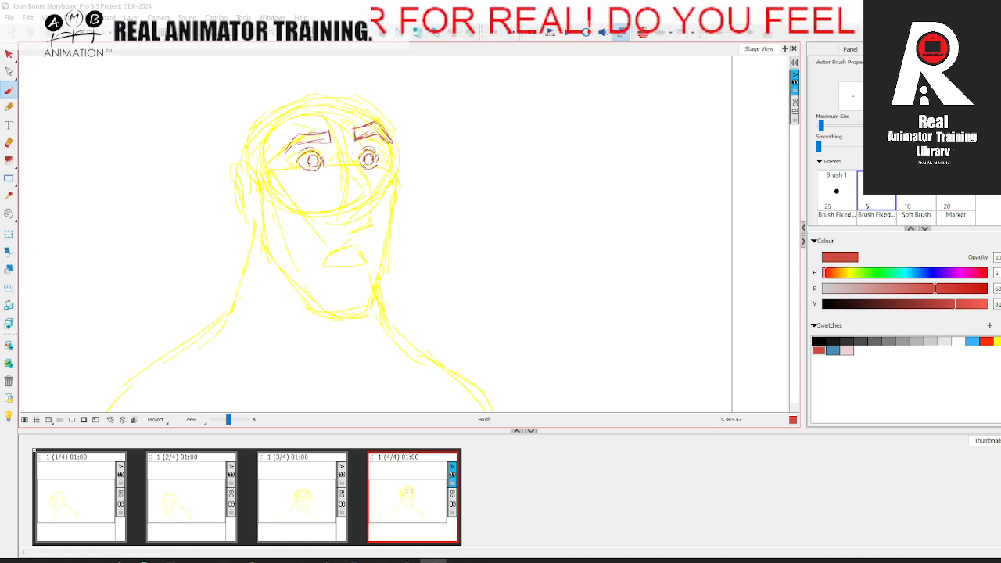
Step: Draw the nose from the far brow down the bridge to the tip and nostril, undoing the first attempt
{"action": "key", "text": "space"}
{"action": "left_click_drag", "start_coordinate": [375, 232], "coordinate": [365, 240]}
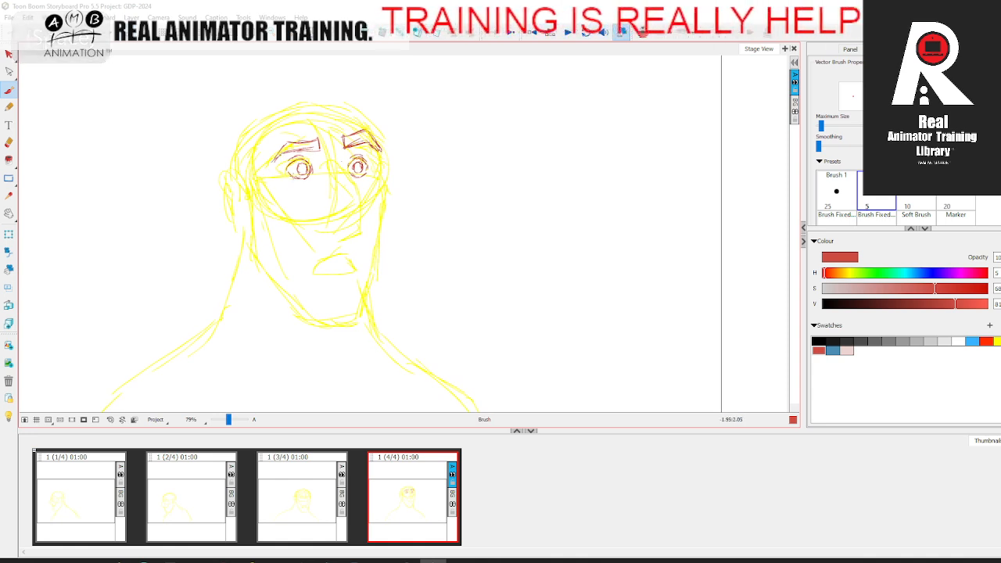
{"action": "left_click_drag", "start_coordinate": [341, 154], "coordinate": [373, 247]}
{"action": "key", "text": "ctrl+z"}
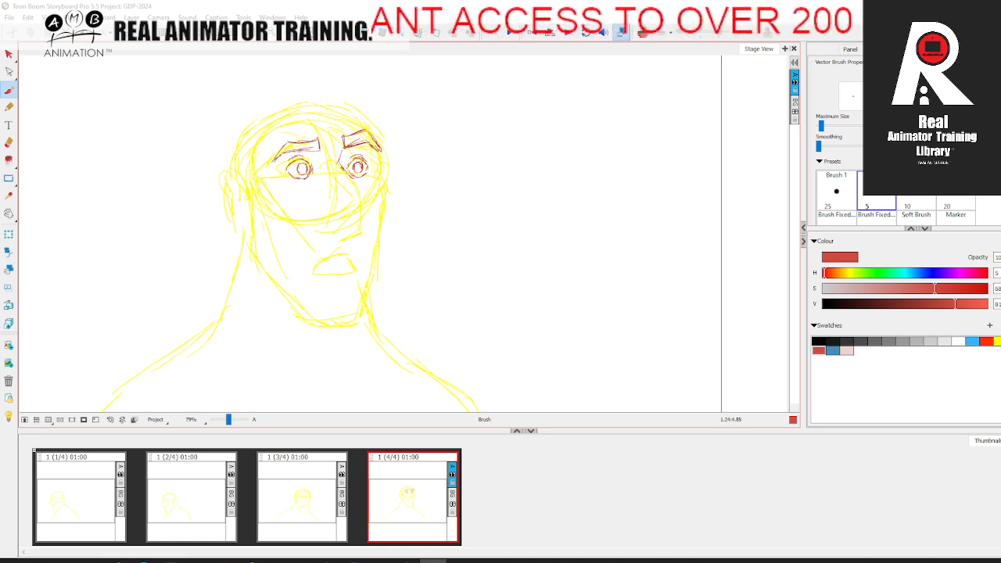
{"action": "mouse_move", "coordinate": [350, 177]}
{"action": "left_mouse_down"}
{"action": "mouse_move", "coordinate": [366, 227]}
{"action": "mouse_move", "coordinate": [332, 233]}
{"action": "mouse_move", "coordinate": [363, 230]}
{"action": "mouse_move", "coordinate": [321, 228]}
{"action": "mouse_move", "coordinate": [342, 232]}
{"action": "mouse_move", "coordinate": [322, 227]}
{"action": "mouse_move", "coordinate": [326, 210]}
{"action": "mouse_move", "coordinate": [341, 214]}
{"action": "left_mouse_up"}
{"action": "mouse_move", "coordinate": [323, 217]}
{"action": "left_mouse_down"}
{"action": "mouse_move", "coordinate": [320, 228]}
{"action": "mouse_move", "coordinate": [365, 232]}
{"action": "mouse_move", "coordinate": [343, 233]}
{"action": "left_mouse_up"}
Step: Replace the angular face-plane guide with light contour lines at the brow, far cheek and near cheek
{"action": "mouse_move", "coordinate": [280, 152]}
{"action": "left_mouse_down"}
{"action": "mouse_move", "coordinate": [262, 188]}
{"action": "mouse_move", "coordinate": [334, 262]}
{"action": "mouse_move", "coordinate": [387, 187]}
{"action": "left_mouse_up"}
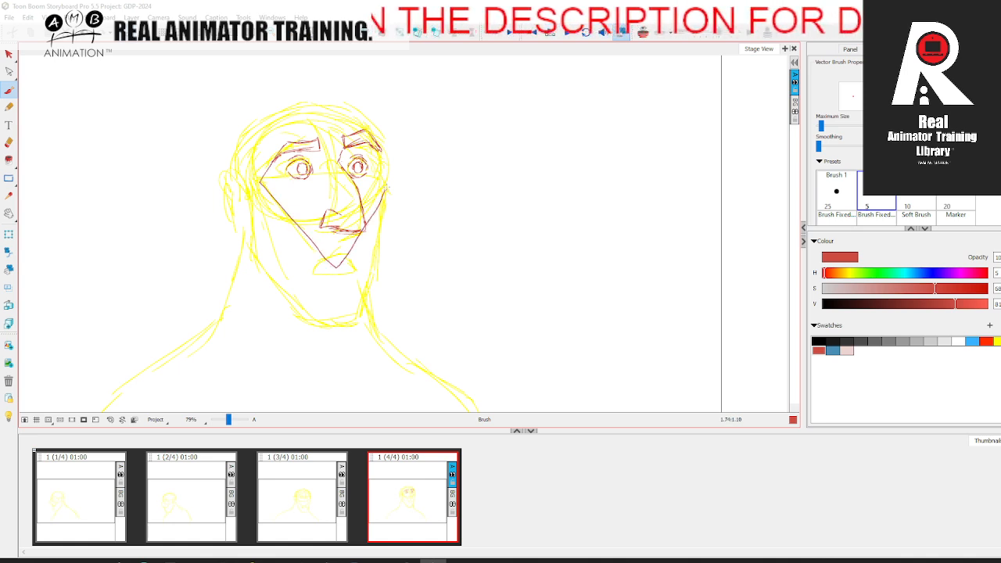
{"action": "key", "text": "ctrl+z"}
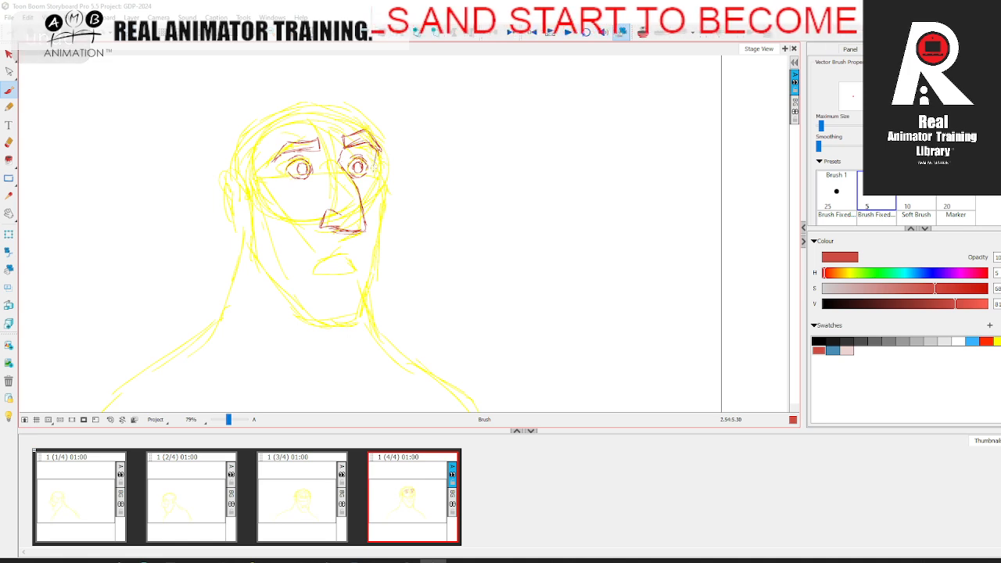
{"action": "mouse_move", "coordinate": [273, 160]}
{"action": "left_mouse_down"}
{"action": "mouse_move", "coordinate": [262, 192]}
{"action": "mouse_move", "coordinate": [306, 260]}
{"action": "left_mouse_up"}
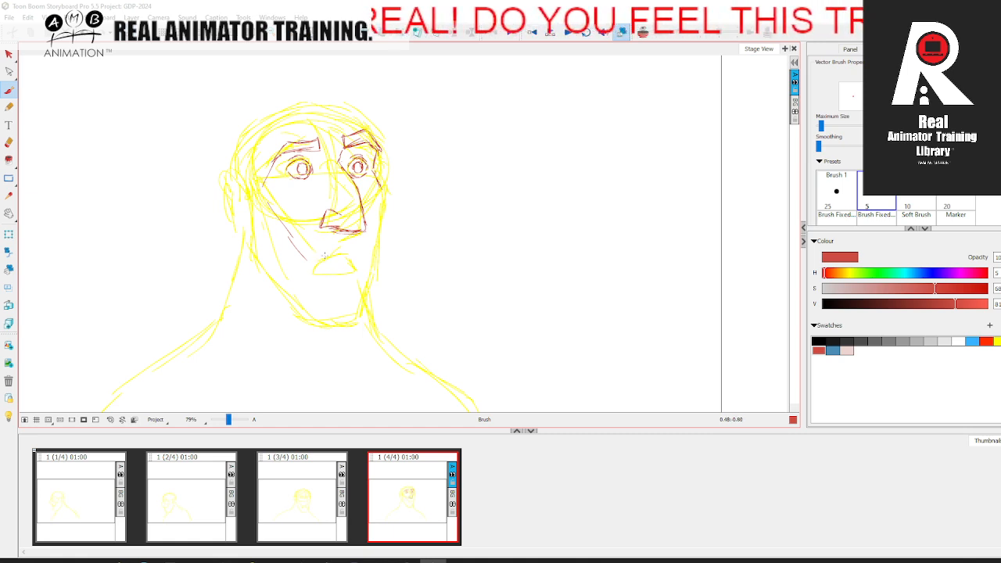
Step: Draw the downturned mouth with upper and lower lips beneath the nose, following the yellow rough
{"action": "left_click_drag", "start_coordinate": [325, 256], "coordinate": [357, 252]}
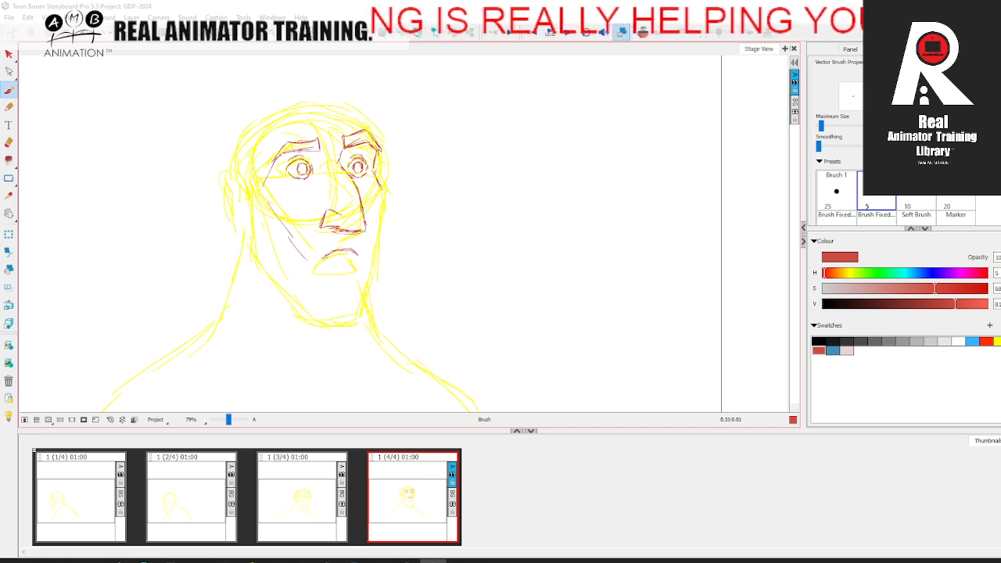
{"action": "mouse_move", "coordinate": [323, 266]}
{"action": "left_mouse_down"}
{"action": "mouse_move", "coordinate": [353, 264]}
{"action": "mouse_move", "coordinate": [339, 250]}
{"action": "mouse_move", "coordinate": [352, 249]}
{"action": "mouse_move", "coordinate": [362, 269]}
{"action": "mouse_move", "coordinate": [333, 250]}
{"action": "left_mouse_up"}
{"action": "left_click", "coordinate": [10, 142]}
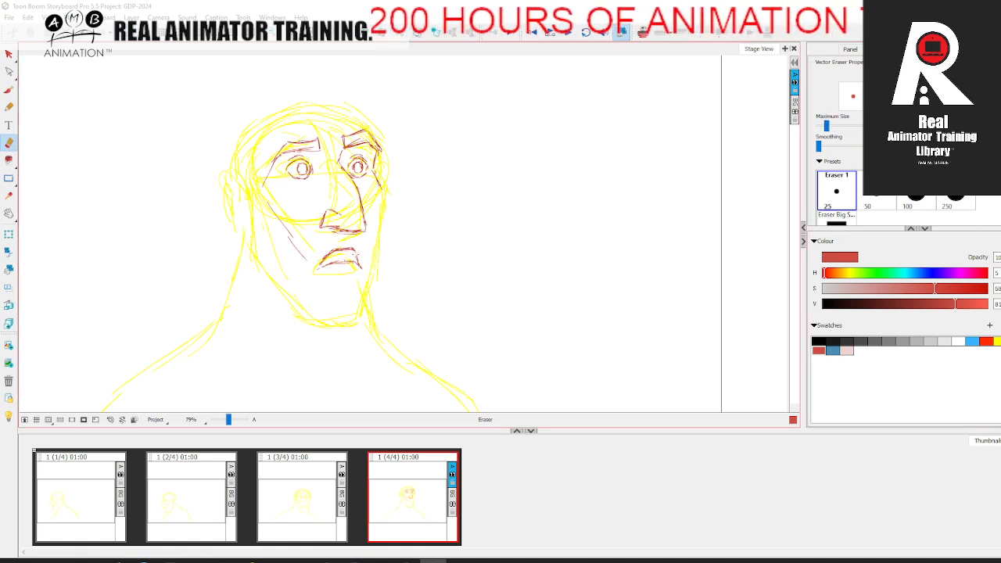
{"action": "left_click", "coordinate": [10, 89]}
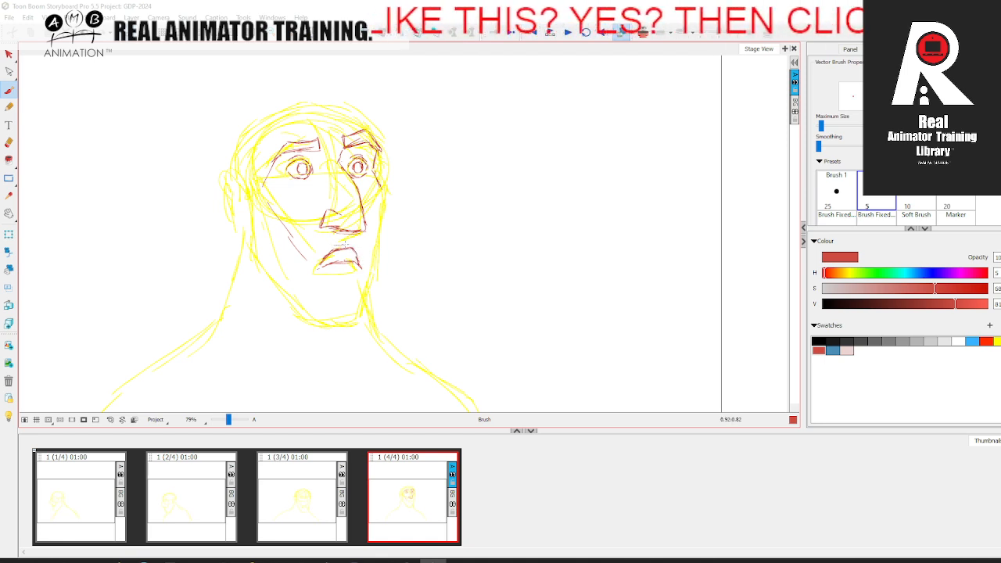
{"action": "left_click_drag", "start_coordinate": [319, 268], "coordinate": [354, 269]}
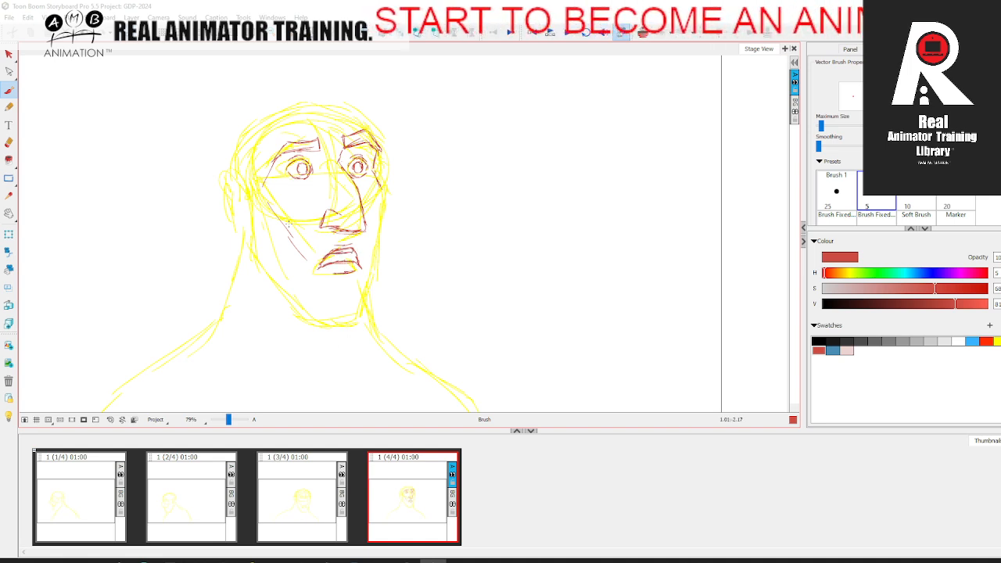
Step: Draw the near jaw line from below the ear down to the corner of the chin
{"action": "mouse_move", "coordinate": [314, 147]}
{"action": "left_mouse_down"}
{"action": "mouse_move", "coordinate": [324, 291]}
{"action": "mouse_move", "coordinate": [360, 266]}
{"action": "mouse_move", "coordinate": [350, 155]}
{"action": "left_mouse_up"}
{"action": "key", "text": "ctrl+z"}
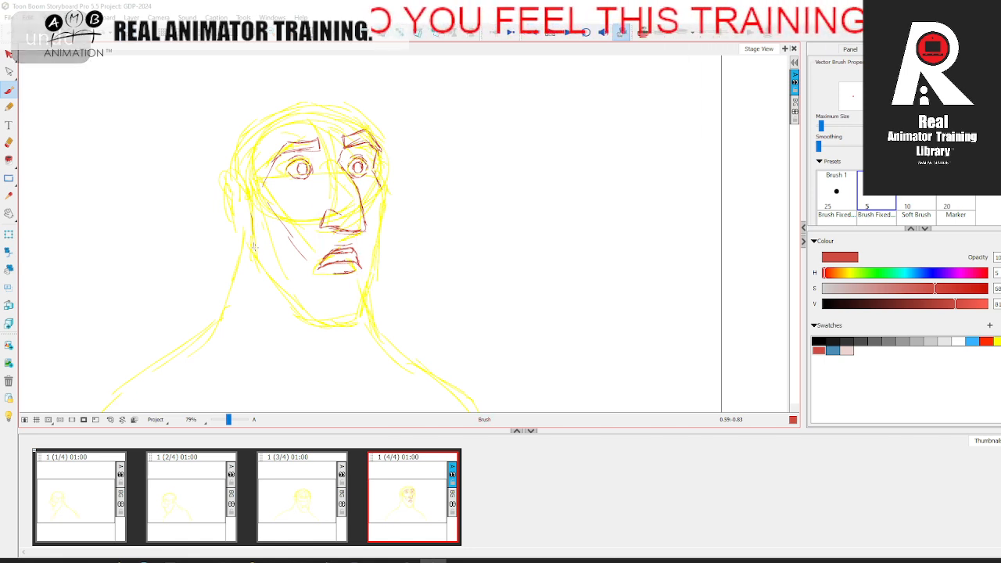
{"action": "mouse_move", "coordinate": [256, 263]}
{"action": "left_mouse_down"}
{"action": "mouse_move", "coordinate": [320, 313]}
{"action": "mouse_move", "coordinate": [309, 300]}
{"action": "mouse_move", "coordinate": [346, 311]}
{"action": "mouse_move", "coordinate": [325, 313]}
{"action": "mouse_move", "coordinate": [356, 309]}
{"action": "left_mouse_up"}
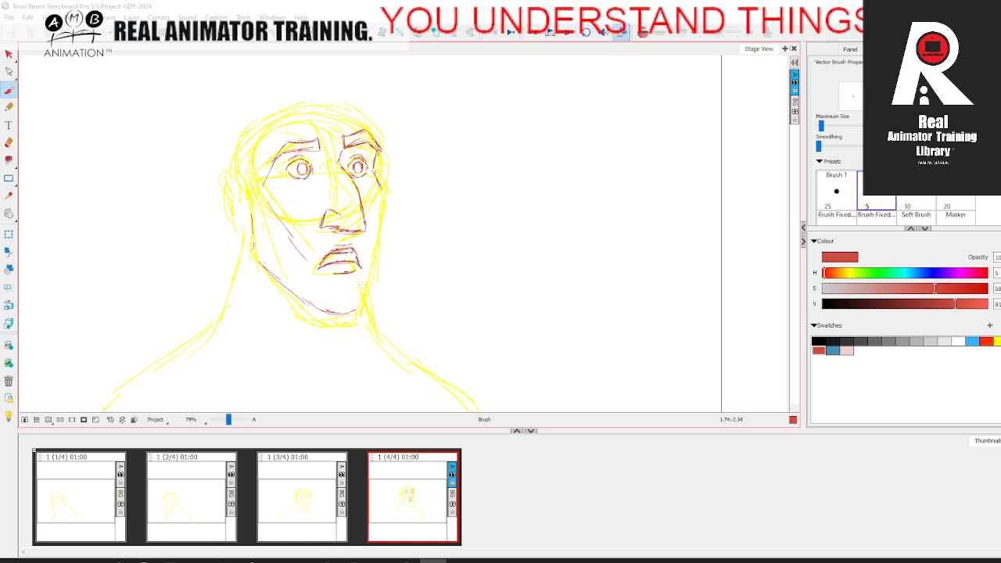
{"action": "left_click_drag", "start_coordinate": [362, 261], "coordinate": [363, 304]}
{"action": "mouse_move", "coordinate": [361, 230]}
{"action": "left_mouse_down"}
{"action": "mouse_move", "coordinate": [361, 304]}
{"action": "mouse_move", "coordinate": [374, 242]}
{"action": "left_mouse_up"}
{"action": "mouse_move", "coordinate": [375, 241]}
{"action": "left_mouse_down"}
{"action": "mouse_move", "coordinate": [358, 298]}
{"action": "mouse_move", "coordinate": [378, 221]}
{"action": "mouse_move", "coordinate": [375, 276]}
{"action": "mouse_move", "coordinate": [251, 266]}
{"action": "left_mouse_up"}
{"action": "left_click_drag", "start_coordinate": [251, 266], "coordinate": [373, 263]}
{"action": "key", "text": "ctrl+z"}
{"action": "key", "text": "ctrl+z"}
{"action": "key", "text": "ctrl+z"}
{"action": "key", "text": "ctrl+z"}
{"action": "key", "text": "ctrl+z"}
{"action": "key", "text": "ctrl+z"}
{"action": "left_click_drag", "start_coordinate": [359, 310], "coordinate": [385, 189]}
{"action": "key", "text": "ctrl+z"}
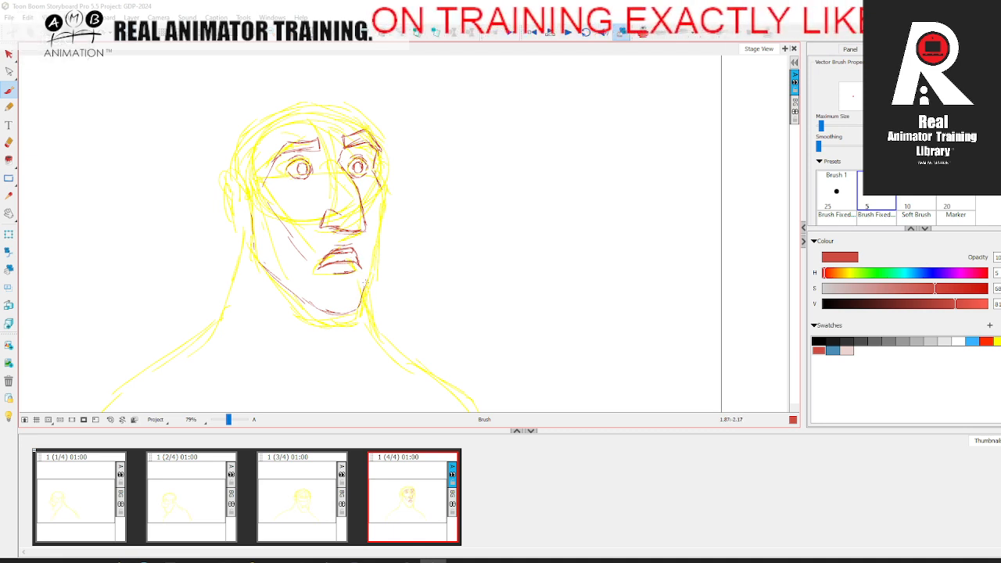
Step: Draw the far side of the face from cheek to chin and reinforce the near jaw line
{"action": "left_click_drag", "start_coordinate": [382, 186], "coordinate": [366, 270]}
{"action": "left_click_drag", "start_coordinate": [376, 235], "coordinate": [366, 283]}
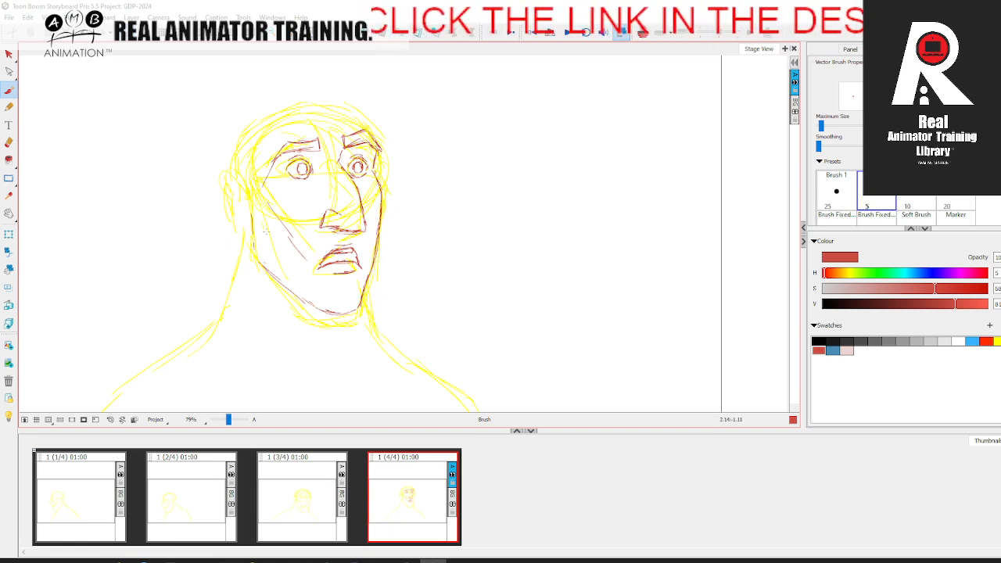
{"action": "mouse_move", "coordinate": [251, 211]}
{"action": "left_mouse_down"}
{"action": "mouse_move", "coordinate": [264, 258]}
{"action": "mouse_move", "coordinate": [254, 256]}
{"action": "mouse_move", "coordinate": [320, 313]}
{"action": "mouse_move", "coordinate": [306, 309]}
{"action": "mouse_move", "coordinate": [359, 308]}
{"action": "left_mouse_up"}
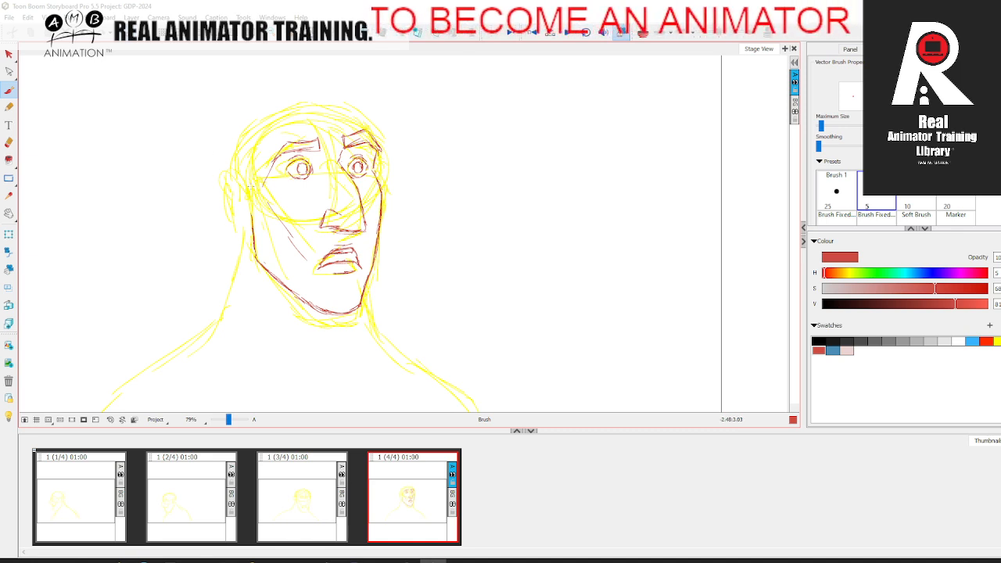
Step: Draw the near ear's outline over its yellow rough, undoing the trial guide line from the brow
{"action": "left_click_drag", "start_coordinate": [268, 170], "coordinate": [238, 197]}
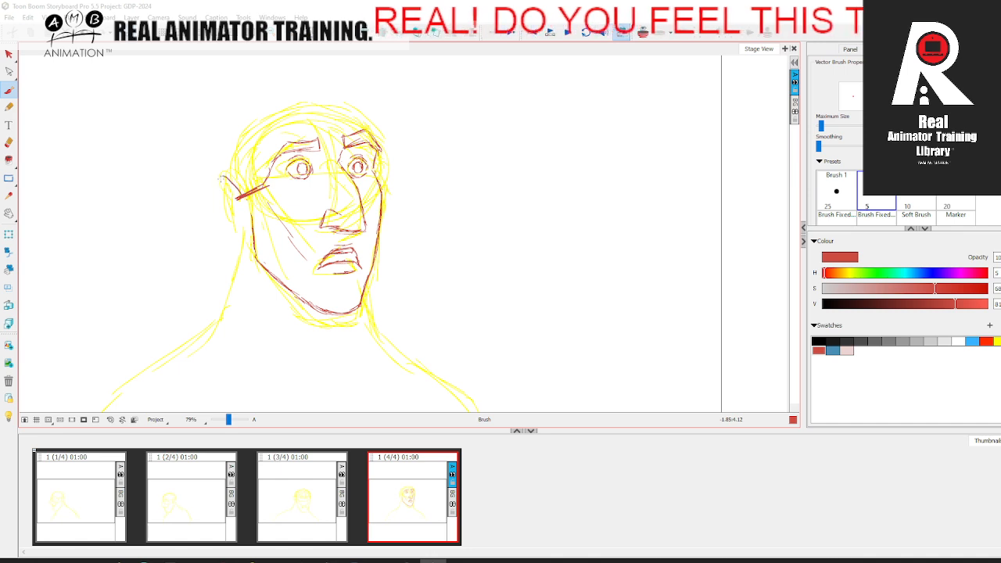
{"action": "key", "text": "ctrl+z"}
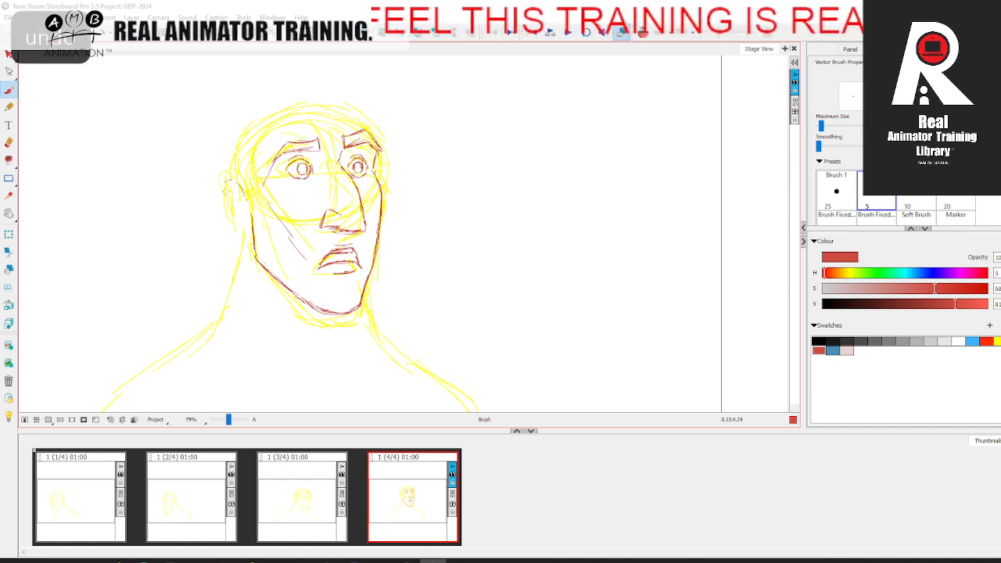
{"action": "left_click_drag", "start_coordinate": [227, 209], "coordinate": [250, 227]}
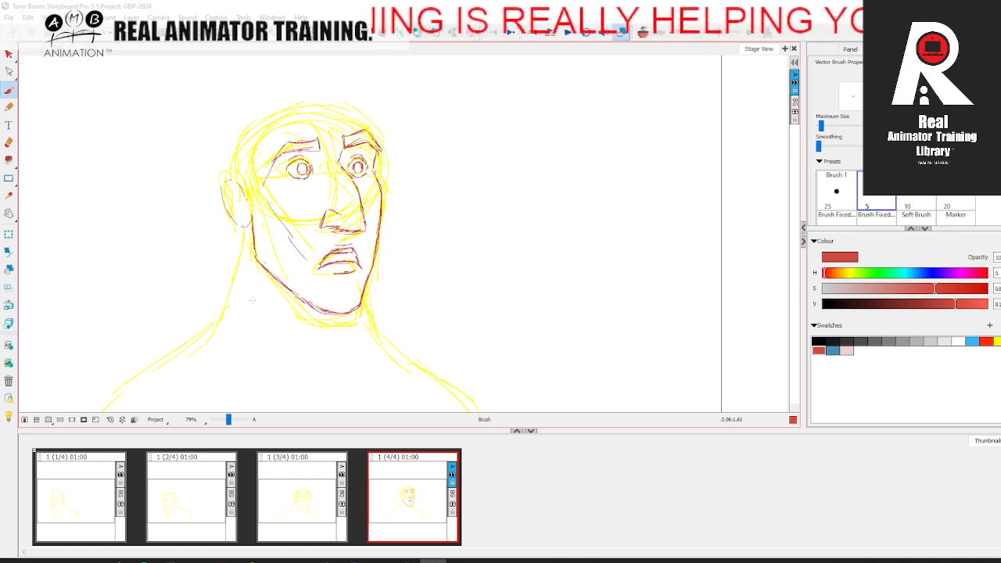
Step: Draw the skull outline from behind the near ear over the crown to the far temple, undoing the last trial stroke
{"action": "left_click_drag", "start_coordinate": [246, 206], "coordinate": [234, 195]}
{"action": "mouse_move", "coordinate": [228, 188]}
{"action": "left_mouse_down"}
{"action": "mouse_move", "coordinate": [234, 152]}
{"action": "mouse_move", "coordinate": [297, 105]}
{"action": "mouse_move", "coordinate": [338, 107]}
{"action": "mouse_move", "coordinate": [378, 140]}
{"action": "left_mouse_up"}
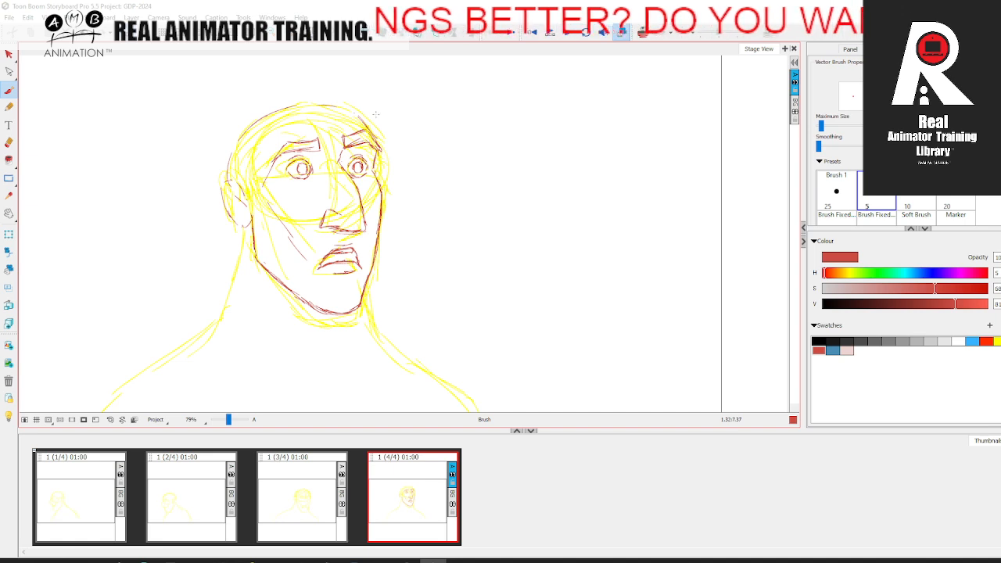
{"action": "left_click_drag", "start_coordinate": [355, 124], "coordinate": [371, 129]}
{"action": "key", "text": "ctrl+z"}
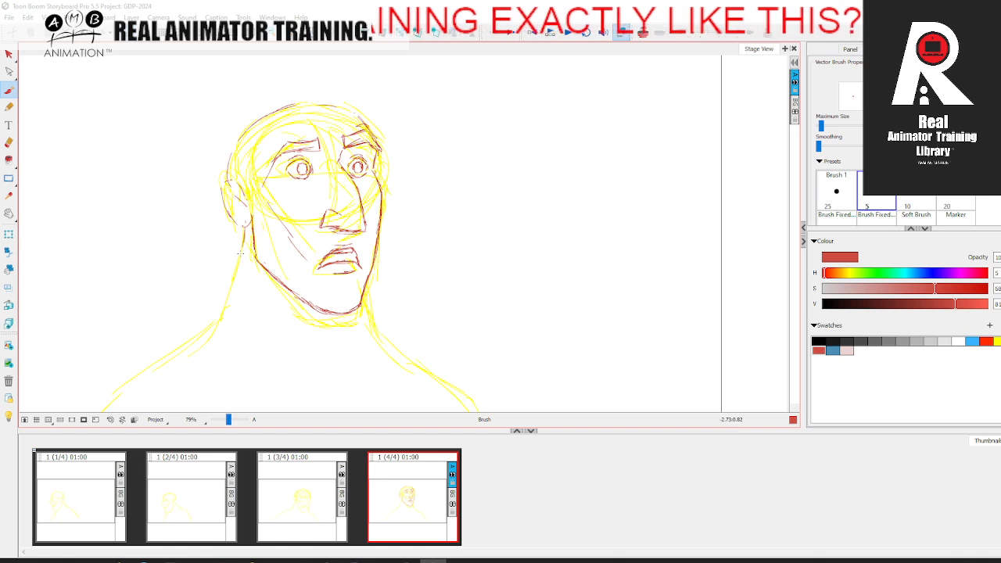
Step: Draw the near and far sides of the neck beneath the jaw, following the yellow rough
{"action": "key", "text": "space"}
{"action": "mouse_move", "coordinate": [369, 305]}
{"action": "left_mouse_down"}
{"action": "mouse_move", "coordinate": [396, 258]}
{"action": "mouse_move", "coordinate": [405, 354]}
{"action": "mouse_move", "coordinate": [372, 359]}
{"action": "left_mouse_up"}
{"action": "key", "text": "space"}
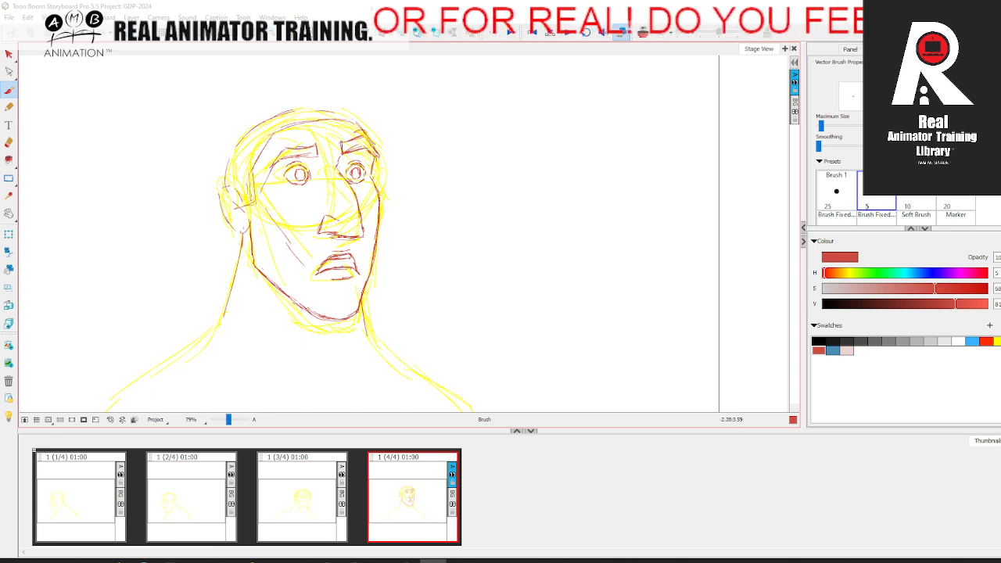
Step: Sketch the hair around and behind the near ear, running from the nape up to the parting
{"action": "left_click_drag", "start_coordinate": [240, 192], "coordinate": [214, 213]}
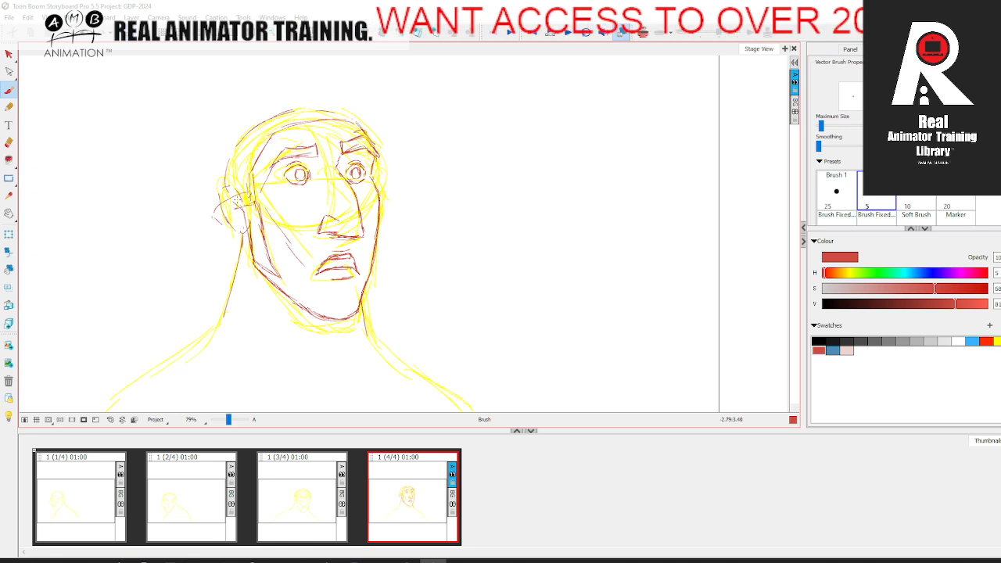
{"action": "left_click_drag", "start_coordinate": [237, 199], "coordinate": [239, 232]}
{"action": "mouse_move", "coordinate": [231, 270]}
{"action": "left_mouse_down"}
{"action": "mouse_move", "coordinate": [224, 248]}
{"action": "mouse_move", "coordinate": [202, 175]}
{"action": "mouse_move", "coordinate": [270, 108]}
{"action": "mouse_move", "coordinate": [301, 124]}
{"action": "left_mouse_up"}
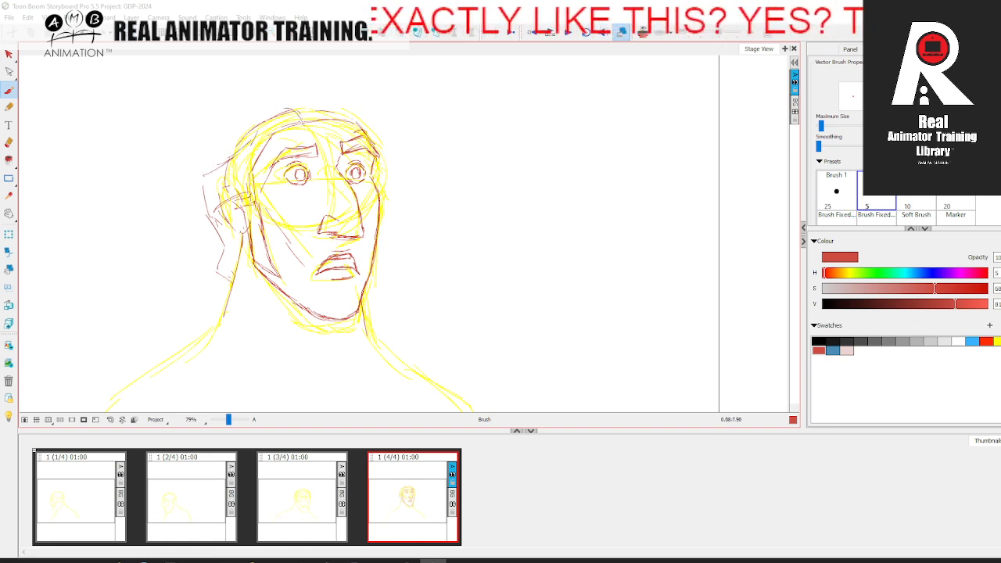
Step: Block in the swept-back hair mass along the near side and back of the head
{"action": "mouse_move", "coordinate": [269, 115]}
{"action": "left_mouse_down"}
{"action": "mouse_move", "coordinate": [264, 172]}
{"action": "mouse_move", "coordinate": [245, 179]}
{"action": "mouse_move", "coordinate": [278, 115]}
{"action": "mouse_move", "coordinate": [339, 90]}
{"action": "left_mouse_up"}
{"action": "mouse_move", "coordinate": [305, 124]}
{"action": "left_mouse_down"}
{"action": "mouse_move", "coordinate": [294, 110]}
{"action": "mouse_move", "coordinate": [272, 128]}
{"action": "mouse_move", "coordinate": [260, 96]}
{"action": "mouse_move", "coordinate": [216, 142]}
{"action": "mouse_move", "coordinate": [205, 188]}
{"action": "left_mouse_up"}
{"action": "mouse_move", "coordinate": [234, 123]}
{"action": "left_mouse_down"}
{"action": "mouse_move", "coordinate": [214, 142]}
{"action": "mouse_move", "coordinate": [202, 200]}
{"action": "left_mouse_up"}
{"action": "left_click_drag", "start_coordinate": [208, 151], "coordinate": [203, 182]}
{"action": "left_click_drag", "start_coordinate": [231, 123], "coordinate": [213, 135]}
Step: Draw the raised hair contour over the crown and the hairline across the forehead
{"action": "mouse_move", "coordinate": [261, 103]}
{"action": "left_mouse_down"}
{"action": "mouse_move", "coordinate": [223, 131]}
{"action": "mouse_move", "coordinate": [312, 75]}
{"action": "mouse_move", "coordinate": [362, 78]}
{"action": "left_mouse_up"}
{"action": "left_click_drag", "start_coordinate": [321, 81], "coordinate": [355, 82]}
{"action": "mouse_move", "coordinate": [291, 109]}
{"action": "left_mouse_down"}
{"action": "mouse_move", "coordinate": [310, 78]}
{"action": "mouse_move", "coordinate": [362, 85]}
{"action": "mouse_move", "coordinate": [368, 101]}
{"action": "mouse_move", "coordinate": [332, 123]}
{"action": "mouse_move", "coordinate": [342, 112]}
{"action": "mouse_move", "coordinate": [363, 131]}
{"action": "left_mouse_up"}
{"action": "left_click_drag", "start_coordinate": [359, 118], "coordinate": [369, 128]}
Step: Draw the spiky locks of hair falling beside the far temple
{"action": "mouse_move", "coordinate": [335, 76]}
{"action": "left_mouse_down"}
{"action": "mouse_move", "coordinate": [370, 94]}
{"action": "mouse_move", "coordinate": [393, 150]}
{"action": "left_mouse_up"}
{"action": "mouse_move", "coordinate": [370, 98]}
{"action": "left_mouse_down"}
{"action": "mouse_move", "coordinate": [392, 134]}
{"action": "mouse_move", "coordinate": [387, 159]}
{"action": "mouse_move", "coordinate": [384, 118]}
{"action": "mouse_move", "coordinate": [382, 144]}
{"action": "left_mouse_up"}
{"action": "mouse_move", "coordinate": [359, 76]}
{"action": "left_mouse_down"}
{"action": "mouse_move", "coordinate": [407, 128]}
{"action": "mouse_move", "coordinate": [406, 146]}
{"action": "mouse_move", "coordinate": [384, 165]}
{"action": "left_mouse_up"}
{"action": "mouse_move", "coordinate": [395, 126]}
{"action": "left_mouse_down"}
{"action": "mouse_move", "coordinate": [380, 162]}
{"action": "mouse_move", "coordinate": [389, 122]}
{"action": "mouse_move", "coordinate": [399, 166]}
{"action": "mouse_move", "coordinate": [381, 164]}
{"action": "mouse_move", "coordinate": [377, 209]}
{"action": "left_mouse_up"}
{"action": "left_click_drag", "start_coordinate": [386, 163], "coordinate": [378, 180]}
{"action": "left_click_drag", "start_coordinate": [398, 104], "coordinate": [377, 179]}
{"action": "left_click_drag", "start_coordinate": [377, 177], "coordinate": [374, 188]}
{"action": "left_click_drag", "start_coordinate": [392, 147], "coordinate": [375, 187]}
{"action": "left_click_drag", "start_coordinate": [386, 167], "coordinate": [375, 187]}
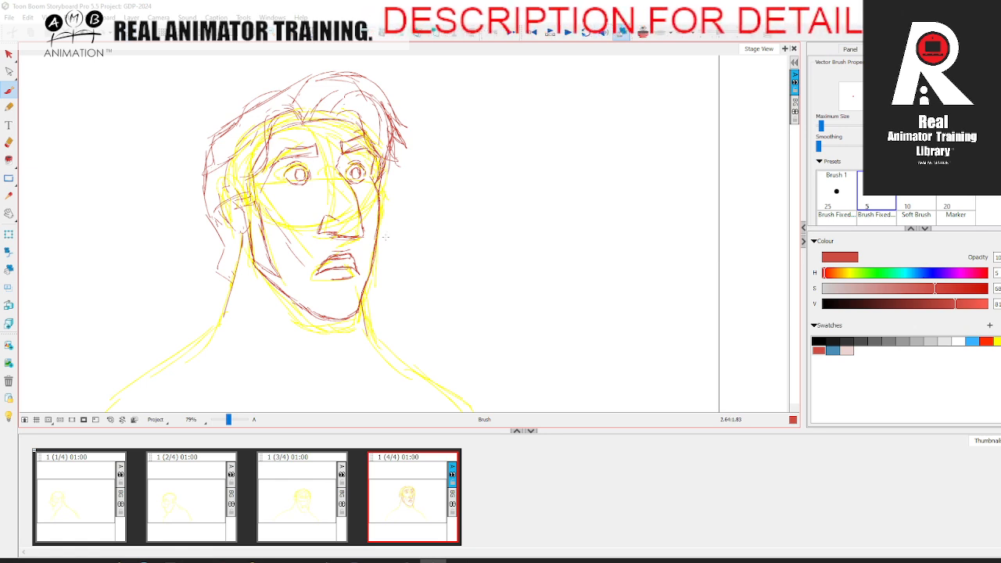
Step: Extend the near neck line down into the slope of the shoulder
{"action": "key", "text": "space"}
{"action": "mouse_move", "coordinate": [298, 328]}
{"action": "left_mouse_down"}
{"action": "mouse_move", "coordinate": [318, 282]}
{"action": "mouse_move", "coordinate": [311, 261]}
{"action": "left_mouse_up"}
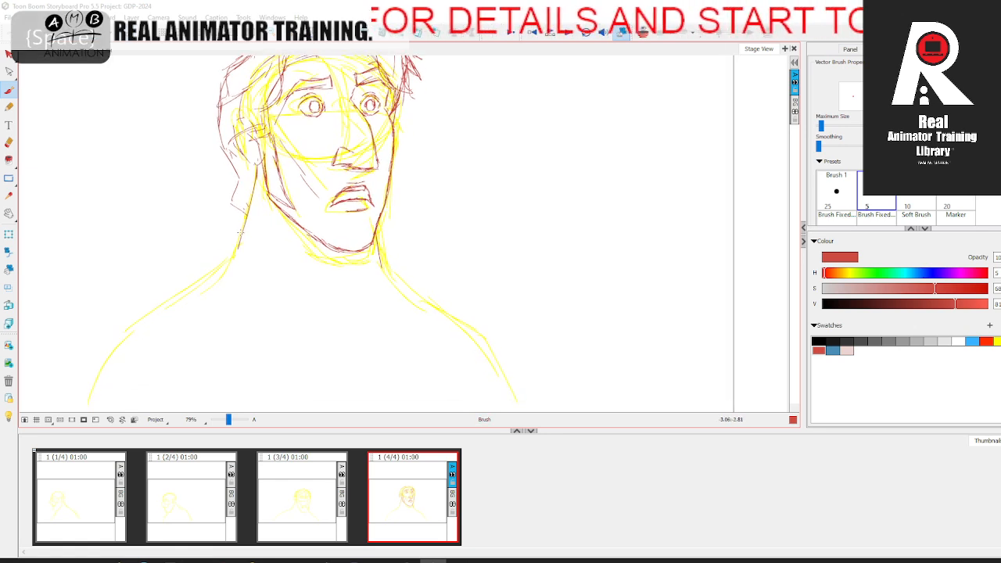
{"action": "key", "text": "space"}
{"action": "left_click_drag", "start_coordinate": [226, 300], "coordinate": [239, 252]}
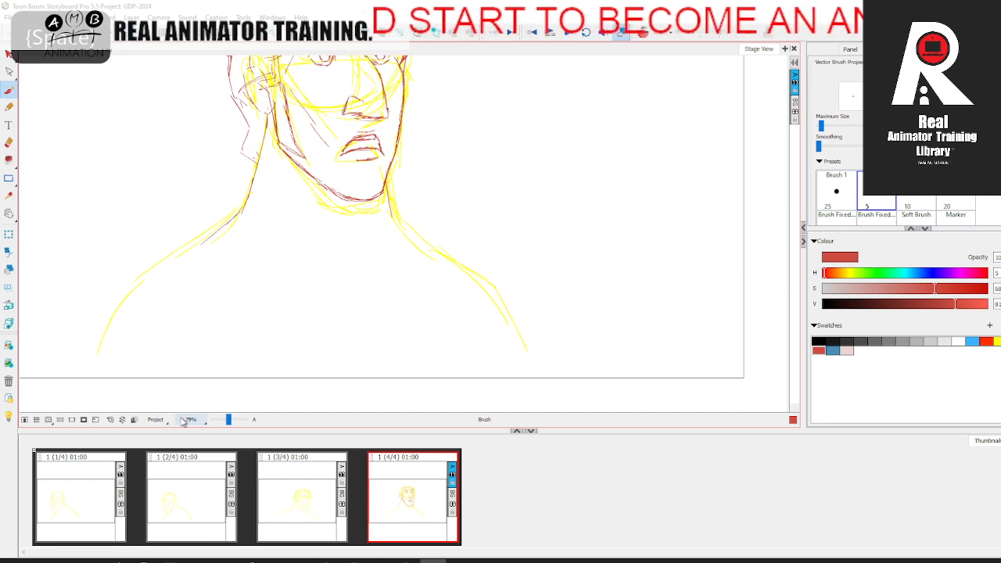
{"action": "left_click_drag", "start_coordinate": [229, 420], "coordinate": [228, 422]}
{"action": "key", "text": "space"}
{"action": "left_click_drag", "start_coordinate": [263, 345], "coordinate": [324, 347]}
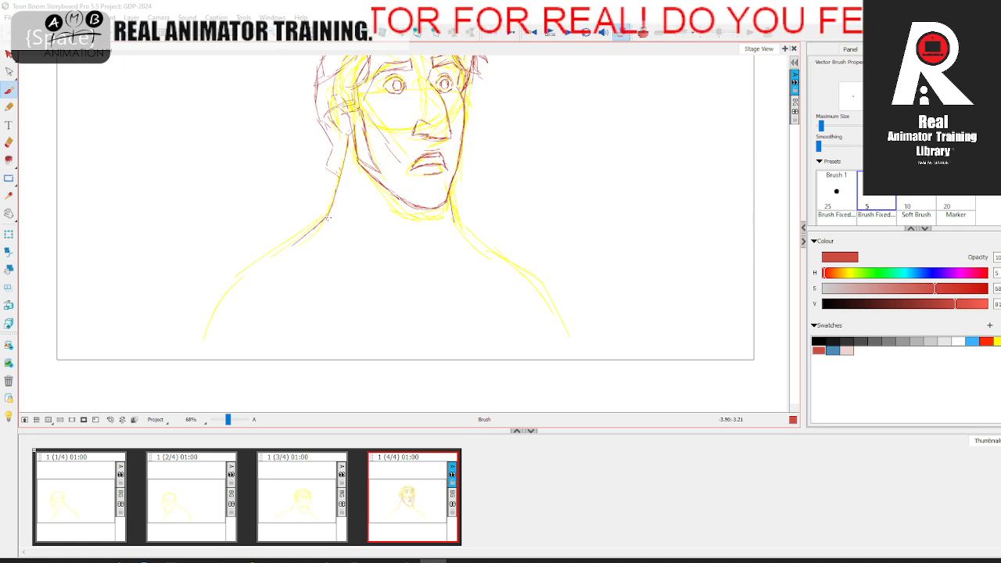
Step: Draw the neck muscle from behind the near ear to the pit of the neck and add the collarbones
{"action": "mouse_move", "coordinate": [348, 151]}
{"action": "left_mouse_down"}
{"action": "mouse_move", "coordinate": [341, 240]}
{"action": "mouse_move", "coordinate": [350, 271]}
{"action": "left_mouse_up"}
{"action": "mouse_move", "coordinate": [362, 278]}
{"action": "left_mouse_down"}
{"action": "mouse_move", "coordinate": [404, 250]}
{"action": "mouse_move", "coordinate": [420, 257]}
{"action": "mouse_move", "coordinate": [374, 294]}
{"action": "left_mouse_up"}
{"action": "key", "text": "space"}
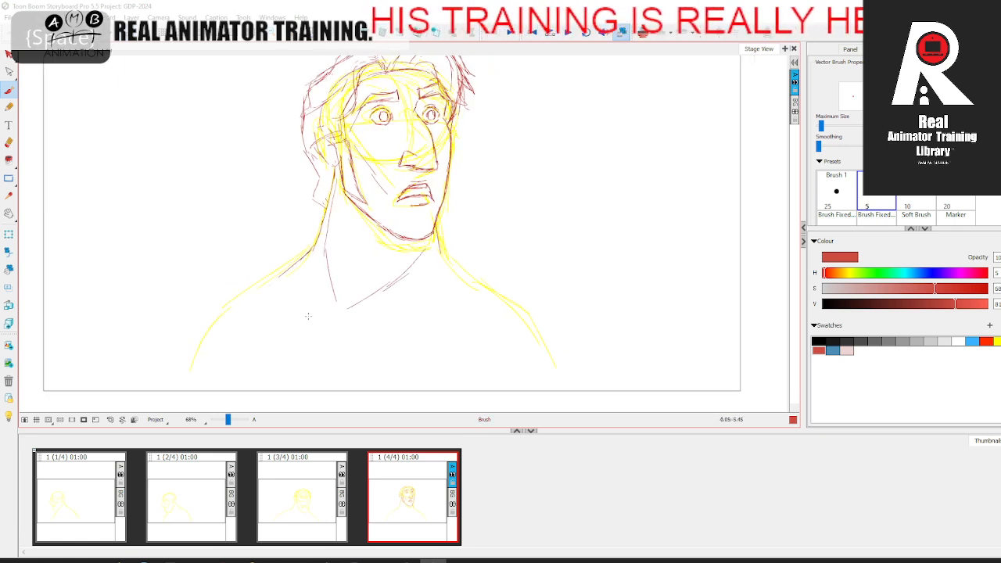
{"action": "left_click_drag", "start_coordinate": [330, 319], "coordinate": [443, 308]}
{"action": "mouse_move", "coordinate": [274, 302]}
{"action": "left_mouse_down"}
{"action": "mouse_move", "coordinate": [309, 310]}
{"action": "mouse_move", "coordinate": [324, 348]}
{"action": "left_mouse_up"}
{"action": "key", "text": "space"}
Step: Add the remaining neck muscle lines and draw both shoulder outlines down to the upper arms
{"action": "left_click_drag", "start_coordinate": [348, 252], "coordinate": [318, 347]}
{"action": "left_click_drag", "start_coordinate": [377, 186], "coordinate": [341, 290]}
{"action": "left_click_drag", "start_coordinate": [319, 388], "coordinate": [322, 372]}
{"action": "mouse_move", "coordinate": [298, 240]}
{"action": "left_mouse_down"}
{"action": "mouse_move", "coordinate": [195, 299]}
{"action": "mouse_move", "coordinate": [171, 342]}
{"action": "left_mouse_up"}
{"action": "mouse_move", "coordinate": [446, 235]}
{"action": "left_mouse_down"}
{"action": "mouse_move", "coordinate": [488, 259]}
{"action": "mouse_move", "coordinate": [556, 305]}
{"action": "mouse_move", "coordinate": [591, 369]}
{"action": "left_mouse_up"}
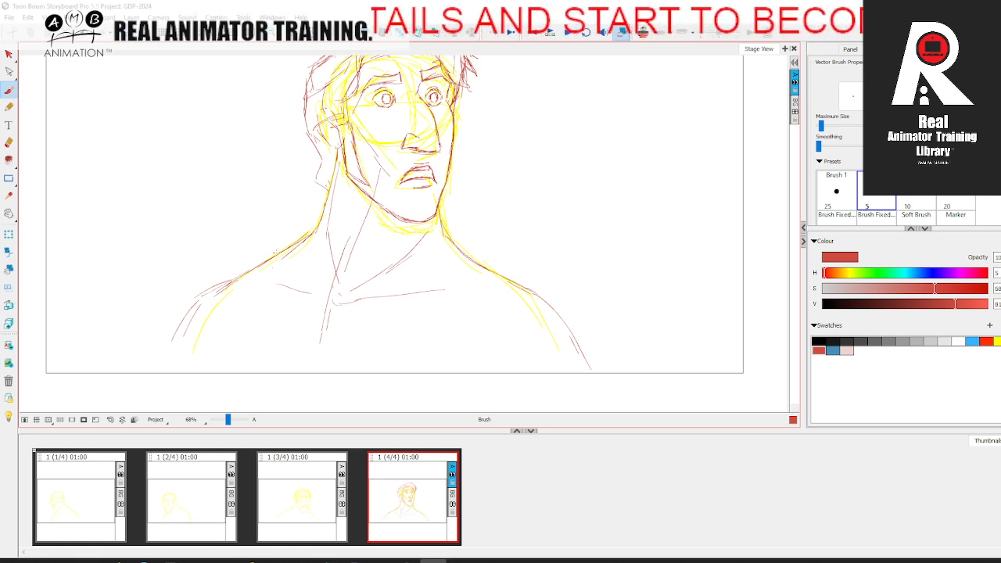
Step: Sketch the shirt's V-shaped neck opening with the collar edge on the far side of the neck
{"action": "mouse_move", "coordinate": [308, 237]}
{"action": "left_mouse_down"}
{"action": "mouse_move", "coordinate": [307, 292]}
{"action": "mouse_move", "coordinate": [321, 340]}
{"action": "mouse_move", "coordinate": [349, 330]}
{"action": "mouse_move", "coordinate": [469, 233]}
{"action": "mouse_move", "coordinate": [453, 224]}
{"action": "mouse_move", "coordinate": [480, 263]}
{"action": "left_mouse_up"}
{"action": "mouse_move", "coordinate": [447, 228]}
{"action": "left_mouse_down"}
{"action": "mouse_move", "coordinate": [399, 294]}
{"action": "mouse_move", "coordinate": [443, 225]}
{"action": "mouse_move", "coordinate": [461, 252]}
{"action": "mouse_move", "coordinate": [397, 301]}
{"action": "left_mouse_up"}
{"action": "left_click_drag", "start_coordinate": [445, 259], "coordinate": [421, 278]}
{"action": "left_click_drag", "start_coordinate": [420, 280], "coordinate": [366, 324]}
{"action": "left_click_drag", "start_coordinate": [409, 267], "coordinate": [398, 297]}
{"action": "mouse_move", "coordinate": [311, 298]}
{"action": "left_mouse_down"}
{"action": "mouse_move", "coordinate": [304, 262]}
{"action": "mouse_move", "coordinate": [280, 253]}
{"action": "mouse_move", "coordinate": [301, 227]}
{"action": "mouse_move", "coordinate": [435, 219]}
{"action": "mouse_move", "coordinate": [425, 218]}
{"action": "left_mouse_up"}
{"action": "left_click_drag", "start_coordinate": [440, 223], "coordinate": [449, 232]}
Step: Draw the collar line across the neck and build up the near collar flap over the shoulder
{"action": "left_click_drag", "start_coordinate": [297, 226], "coordinate": [467, 235]}
{"action": "left_click_drag", "start_coordinate": [310, 233], "coordinate": [267, 261]}
{"action": "left_click_drag", "start_coordinate": [308, 224], "coordinate": [266, 252]}
{"action": "mouse_move", "coordinate": [268, 253]}
{"action": "left_mouse_down"}
{"action": "mouse_move", "coordinate": [294, 249]}
{"action": "mouse_move", "coordinate": [299, 259]}
{"action": "mouse_move", "coordinate": [279, 248]}
{"action": "left_mouse_up"}
{"action": "mouse_move", "coordinate": [286, 248]}
{"action": "left_mouse_down"}
{"action": "mouse_move", "coordinate": [266, 259]}
{"action": "mouse_move", "coordinate": [326, 216]}
{"action": "mouse_move", "coordinate": [268, 265]}
{"action": "left_mouse_up"}
Step: Thicken the far collar flap and its fold where the collar meets the far shoulder
{"action": "key", "text": "space"}
{"action": "left_click_drag", "start_coordinate": [468, 300], "coordinate": [444, 326]}
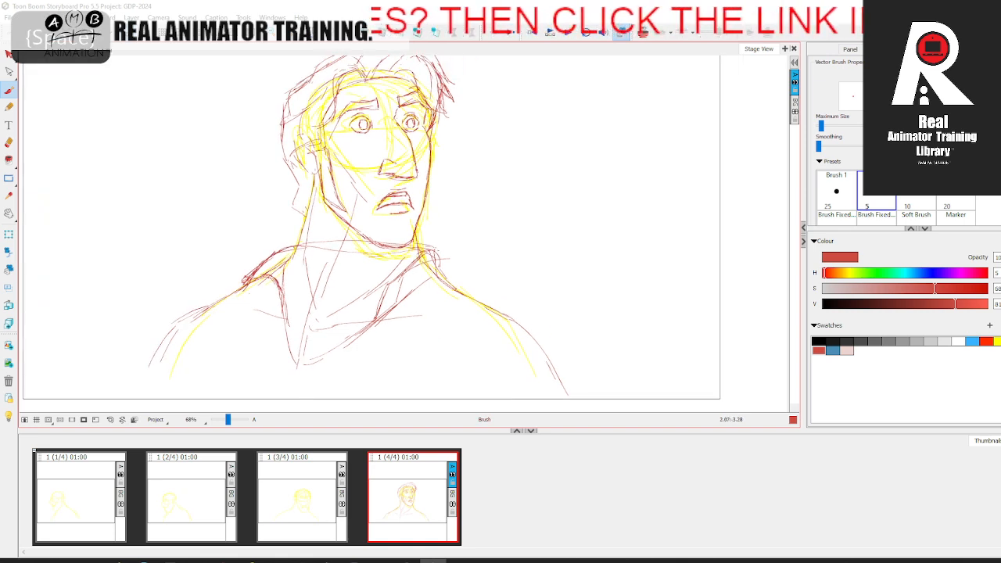
{"action": "mouse_move", "coordinate": [430, 244]}
{"action": "left_mouse_down"}
{"action": "mouse_move", "coordinate": [436, 277]}
{"action": "mouse_move", "coordinate": [407, 275]}
{"action": "left_mouse_up"}
{"action": "left_click_drag", "start_coordinate": [415, 266], "coordinate": [393, 287]}
{"action": "left_click_drag", "start_coordinate": [424, 251], "coordinate": [405, 282]}
{"action": "mouse_move", "coordinate": [423, 253]}
{"action": "left_mouse_down"}
{"action": "mouse_move", "coordinate": [391, 292]}
{"action": "mouse_move", "coordinate": [432, 245]}
{"action": "mouse_move", "coordinate": [439, 275]}
{"action": "mouse_move", "coordinate": [482, 321]}
{"action": "left_mouse_up"}
Step: Select the yellow rough drawing in the fourth panel and delete it, leaving the red linework
{"action": "key", "text": "space"}
{"action": "left_click_drag", "start_coordinate": [412, 354], "coordinate": [420, 313]}
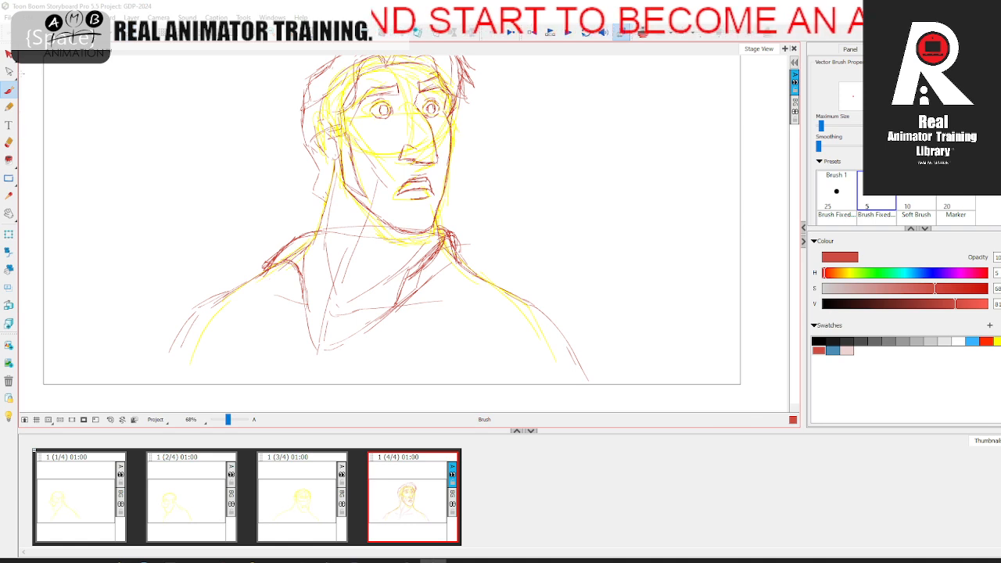
{"action": "left_click", "coordinate": [8, 56]}
{"action": "left_click", "coordinate": [393, 243]}
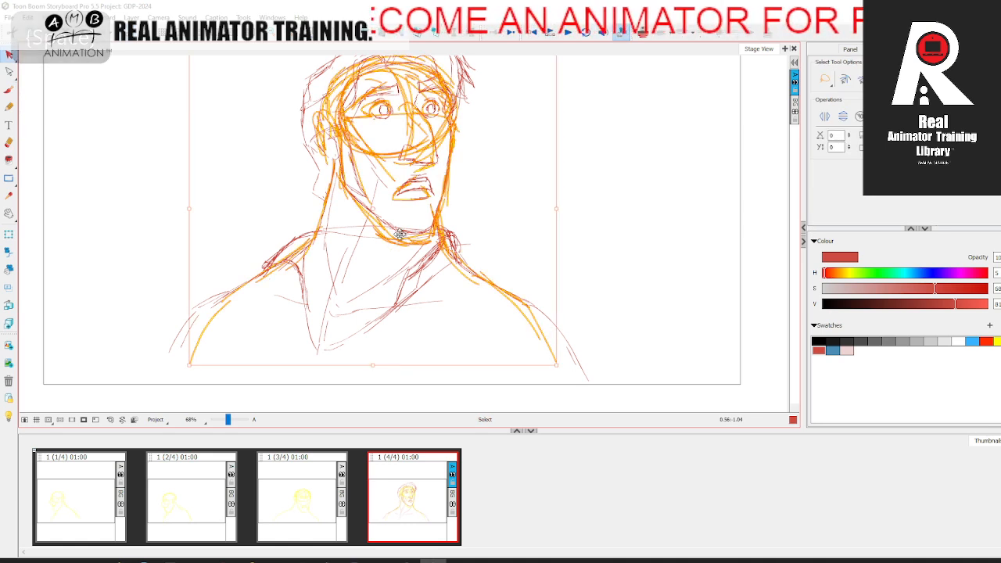
{"action": "key", "text": "Delete"}
Step: Extend and reinforce the outlines of both shoulders down to the bottom of the frame with the brush
{"action": "key", "text": "space"}
{"action": "left_click_drag", "start_coordinate": [432, 247], "coordinate": [420, 300]}
{"action": "left_click", "coordinate": [9, 90]}
{"action": "key", "text": "space"}
{"action": "mouse_move", "coordinate": [228, 338]}
{"action": "left_mouse_down"}
{"action": "mouse_move", "coordinate": [266, 269]}
{"action": "mouse_move", "coordinate": [194, 326]}
{"action": "mouse_move", "coordinate": [179, 372]}
{"action": "left_mouse_up"}
{"action": "mouse_move", "coordinate": [513, 267]}
{"action": "left_mouse_down"}
{"action": "mouse_move", "coordinate": [581, 313]}
{"action": "mouse_move", "coordinate": [621, 373]}
{"action": "left_mouse_up"}
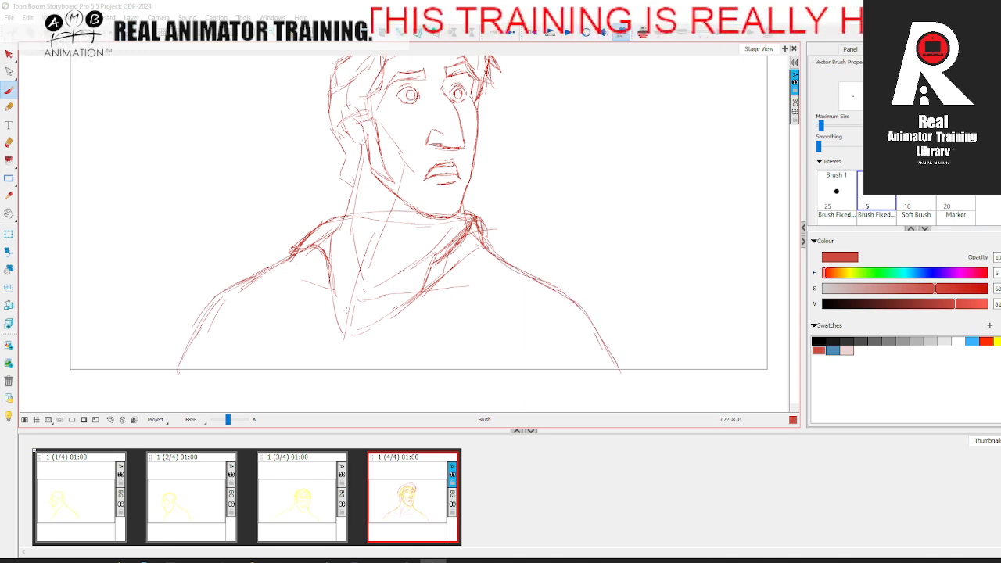
Step: Reinforce both edges of the shirt's V-neck so they meet at its lower point
{"action": "key", "text": "space"}
{"action": "left_click_drag", "start_coordinate": [334, 298], "coordinate": [331, 308]}
{"action": "left_click_drag", "start_coordinate": [327, 254], "coordinate": [342, 326]}
{"action": "left_click_drag", "start_coordinate": [329, 243], "coordinate": [342, 344]}
{"action": "mouse_move", "coordinate": [329, 298]}
{"action": "left_mouse_down"}
{"action": "mouse_move", "coordinate": [346, 339]}
{"action": "mouse_move", "coordinate": [406, 308]}
{"action": "left_mouse_up"}
{"action": "left_click_drag", "start_coordinate": [366, 336], "coordinate": [437, 288]}
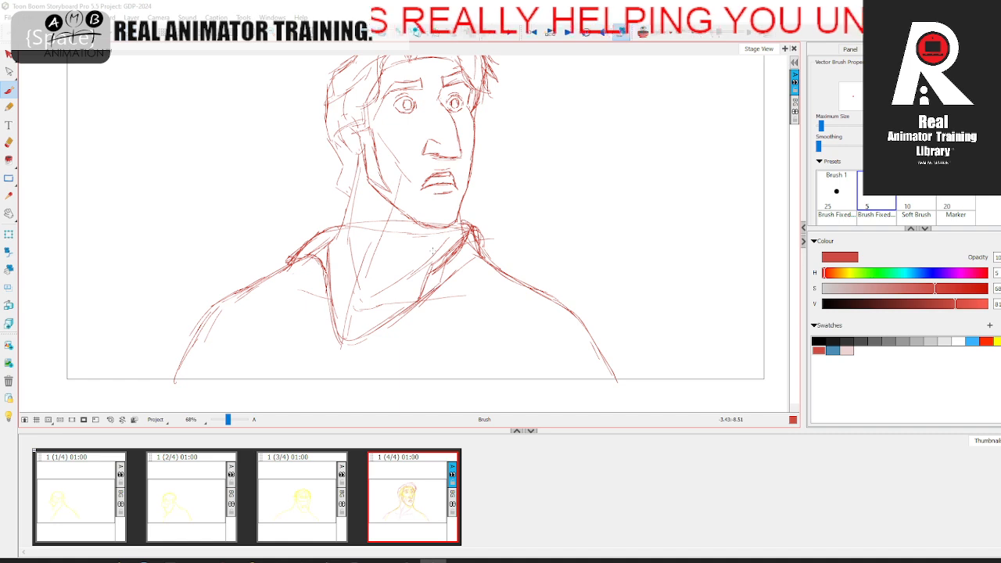
Step: Strengthen the near side of the neck from below the ear to the collar
{"action": "key", "text": "space"}
{"action": "left_click_drag", "start_coordinate": [391, 262], "coordinate": [369, 310]}
{"action": "left_click_drag", "start_coordinate": [316, 284], "coordinate": [308, 295]}
{"action": "left_click_drag", "start_coordinate": [331, 241], "coordinate": [316, 285]}
{"action": "left_click_drag", "start_coordinate": [336, 218], "coordinate": [320, 269]}
Step: Refine the hair sweeping over the near ear and curving around the back of the head
{"action": "key", "text": "space"}
{"action": "left_click_drag", "start_coordinate": [344, 234], "coordinate": [327, 264]}
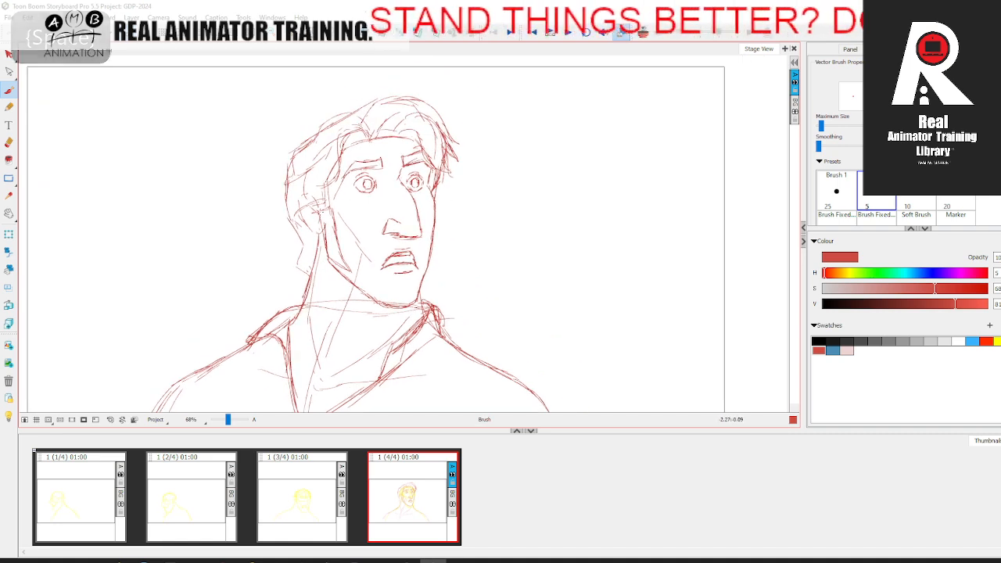
{"action": "mouse_move", "coordinate": [335, 183]}
{"action": "left_mouse_down"}
{"action": "mouse_move", "coordinate": [303, 215]}
{"action": "mouse_move", "coordinate": [334, 187]}
{"action": "left_mouse_up"}
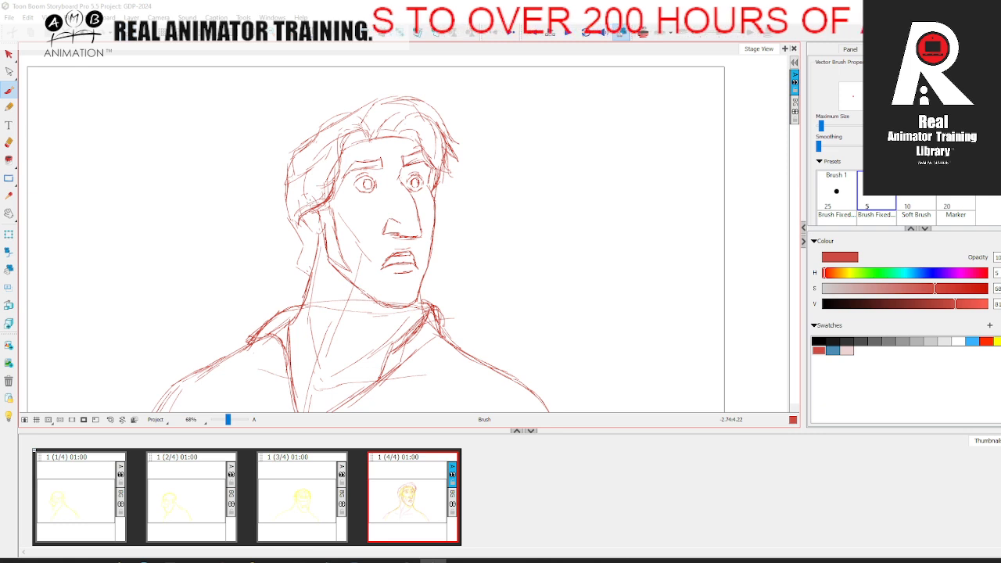
{"action": "mouse_move", "coordinate": [306, 172]}
{"action": "left_mouse_down"}
{"action": "mouse_move", "coordinate": [282, 214]}
{"action": "mouse_move", "coordinate": [308, 241]}
{"action": "left_mouse_up"}
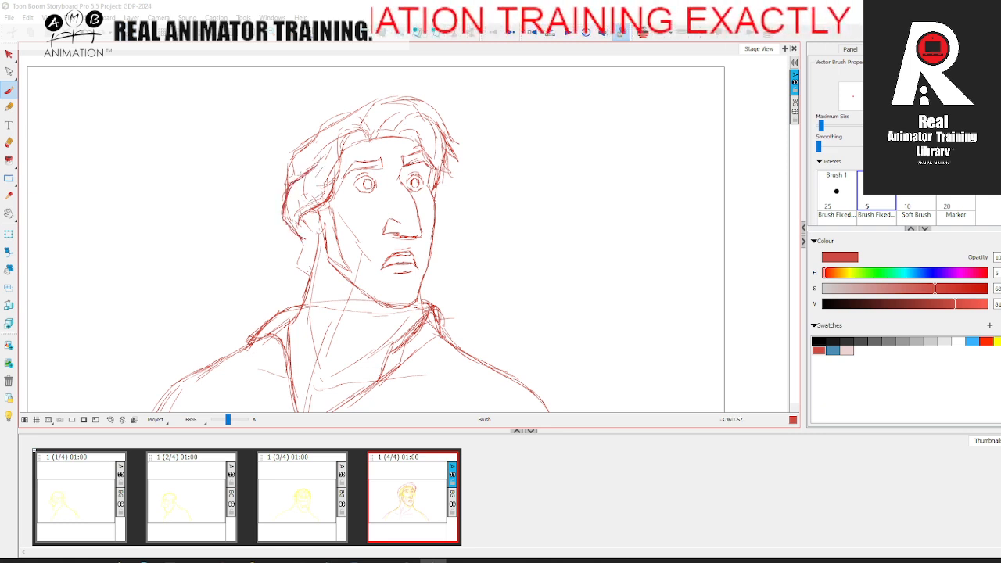
{"action": "mouse_move", "coordinate": [297, 195]}
{"action": "left_mouse_down"}
{"action": "mouse_move", "coordinate": [293, 208]}
{"action": "mouse_move", "coordinate": [312, 217]}
{"action": "left_mouse_up"}
Step: Define the near-side hair locks sweeping back from the parting toward the ear
{"action": "mouse_move", "coordinate": [345, 156]}
{"action": "left_mouse_down"}
{"action": "mouse_move", "coordinate": [320, 212]}
{"action": "mouse_move", "coordinate": [289, 199]}
{"action": "mouse_move", "coordinate": [308, 203]}
{"action": "left_mouse_up"}
{"action": "mouse_move", "coordinate": [320, 160]}
{"action": "left_mouse_down"}
{"action": "mouse_move", "coordinate": [339, 141]}
{"action": "mouse_move", "coordinate": [362, 161]}
{"action": "mouse_move", "coordinate": [320, 150]}
{"action": "mouse_move", "coordinate": [295, 185]}
{"action": "left_mouse_up"}
{"action": "left_click_drag", "start_coordinate": [305, 154], "coordinate": [292, 175]}
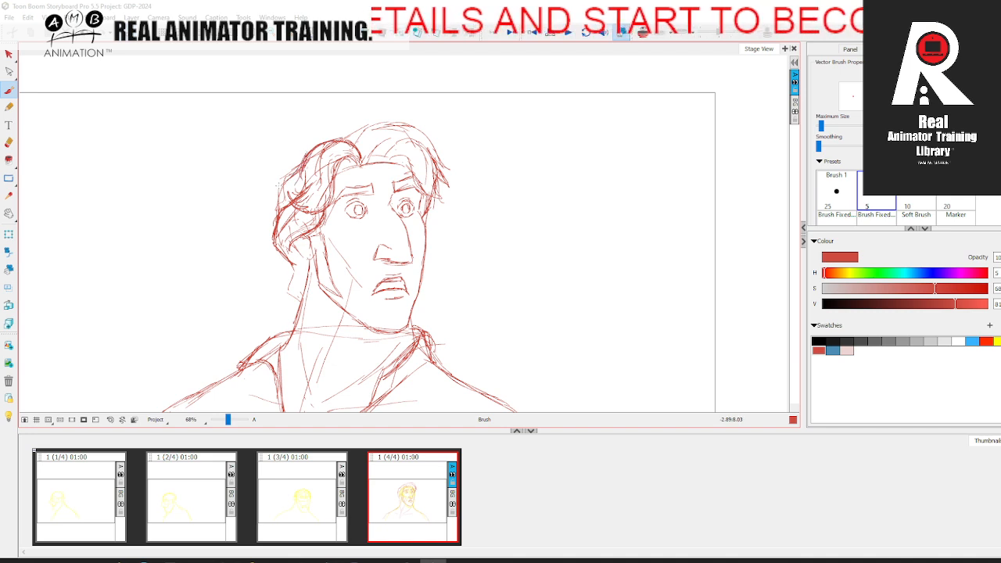
Step: Refine the forehead hairline and the hair arching over the crown, undoing the last trial stroke
{"action": "key", "text": "space"}
{"action": "left_click_drag", "start_coordinate": [329, 236], "coordinate": [317, 251]}
{"action": "mouse_move", "coordinate": [325, 186]}
{"action": "left_mouse_down"}
{"action": "mouse_move", "coordinate": [360, 179]}
{"action": "mouse_move", "coordinate": [343, 179]}
{"action": "left_mouse_up"}
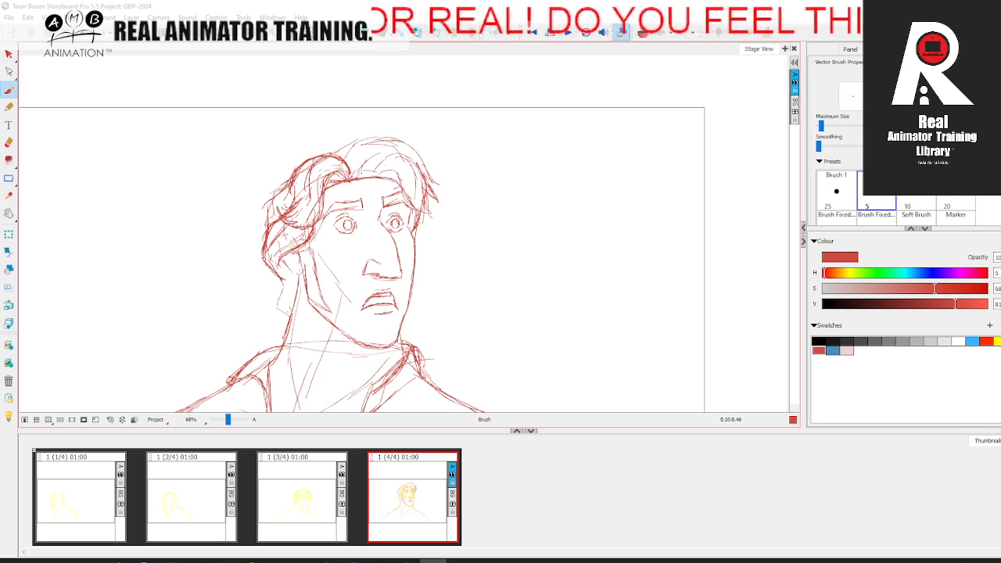
{"action": "mouse_move", "coordinate": [357, 180]}
{"action": "left_mouse_down"}
{"action": "mouse_move", "coordinate": [386, 137]}
{"action": "mouse_move", "coordinate": [397, 141]}
{"action": "left_mouse_up"}
{"action": "left_click_drag", "start_coordinate": [326, 184], "coordinate": [397, 177]}
{"action": "key", "text": "ctrl+z"}
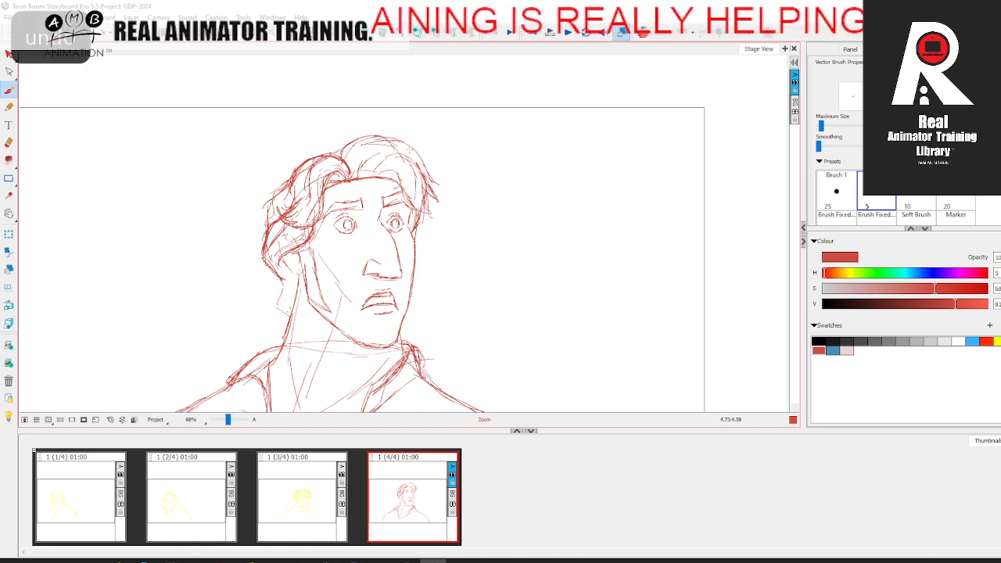
Step: Draw the wavy forelock curling from the crown over the far side of the forehead
{"action": "mouse_move", "coordinate": [383, 168]}
{"action": "left_mouse_down"}
{"action": "mouse_move", "coordinate": [399, 172]}
{"action": "mouse_move", "coordinate": [408, 207]}
{"action": "left_mouse_up"}
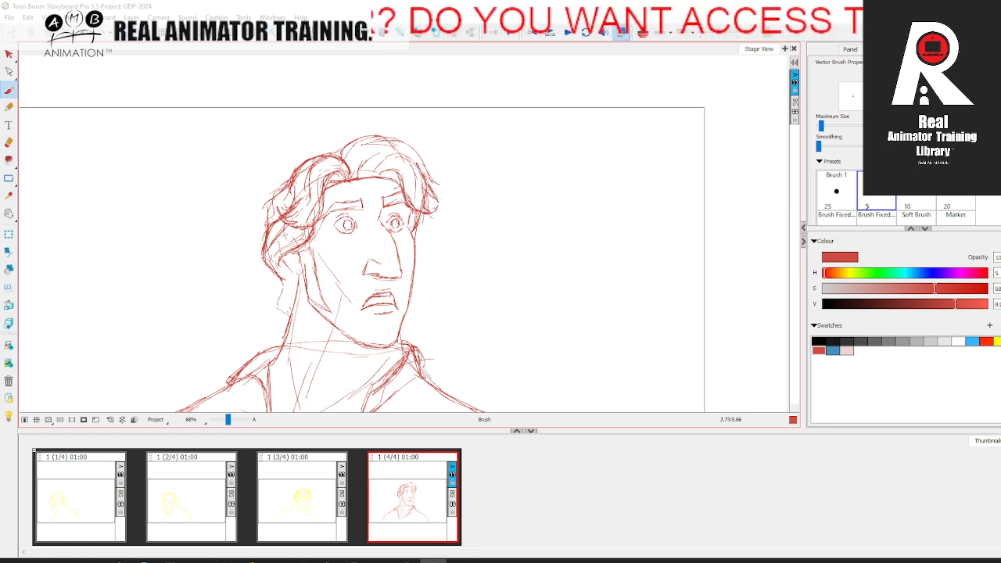
{"action": "mouse_move", "coordinate": [425, 206]}
{"action": "left_mouse_down"}
{"action": "mouse_move", "coordinate": [414, 166]}
{"action": "mouse_move", "coordinate": [381, 155]}
{"action": "mouse_move", "coordinate": [406, 186]}
{"action": "mouse_move", "coordinate": [368, 169]}
{"action": "mouse_move", "coordinate": [382, 179]}
{"action": "left_mouse_up"}
{"action": "left_click_drag", "start_coordinate": [397, 166], "coordinate": [406, 199]}
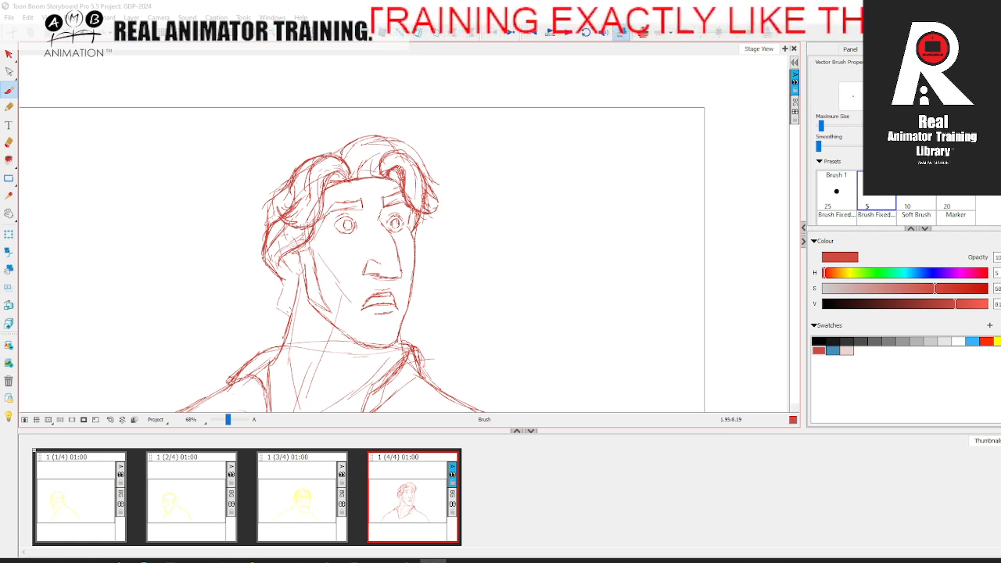
{"action": "left_click_drag", "start_coordinate": [398, 155], "coordinate": [380, 172]}
{"action": "mouse_move", "coordinate": [391, 158]}
{"action": "left_mouse_down"}
{"action": "mouse_move", "coordinate": [418, 164]}
{"action": "mouse_move", "coordinate": [373, 169]}
{"action": "mouse_move", "coordinate": [366, 152]}
{"action": "left_mouse_up"}
{"action": "left_click_drag", "start_coordinate": [366, 166], "coordinate": [399, 140]}
Step: Reinforce the outer contour of the hair down the far side of the head
{"action": "left_click_drag", "start_coordinate": [411, 147], "coordinate": [431, 184]}
{"action": "mouse_move", "coordinate": [423, 162]}
{"action": "left_mouse_down"}
{"action": "mouse_move", "coordinate": [443, 187]}
{"action": "mouse_move", "coordinate": [433, 190]}
{"action": "left_mouse_up"}
{"action": "left_click_drag", "start_coordinate": [426, 181], "coordinate": [433, 190]}
{"action": "left_click_drag", "start_coordinate": [408, 140], "coordinate": [372, 180]}
Step: Add inner strands around the parting and refine the top of the hair
{"action": "mouse_move", "coordinate": [378, 167]}
{"action": "left_mouse_down"}
{"action": "mouse_move", "coordinate": [370, 179]}
{"action": "mouse_move", "coordinate": [360, 176]}
{"action": "left_mouse_up"}
{"action": "mouse_move", "coordinate": [360, 142]}
{"action": "left_mouse_down"}
{"action": "mouse_move", "coordinate": [353, 170]}
{"action": "mouse_move", "coordinate": [397, 135]}
{"action": "left_mouse_up"}
{"action": "mouse_move", "coordinate": [359, 147]}
{"action": "left_mouse_down"}
{"action": "mouse_move", "coordinate": [401, 134]}
{"action": "mouse_move", "coordinate": [352, 163]}
{"action": "left_mouse_up"}
{"action": "left_click_drag", "start_coordinate": [363, 164], "coordinate": [354, 174]}
{"action": "left_click_drag", "start_coordinate": [355, 136], "coordinate": [328, 155]}
{"action": "left_click_drag", "start_coordinate": [356, 140], "coordinate": [348, 157]}
Step: Sharpen the tips of the hair locks beside the far temple
{"action": "key", "text": "space"}
{"action": "mouse_move", "coordinate": [376, 205]}
{"action": "left_mouse_down"}
{"action": "mouse_move", "coordinate": [378, 158]}
{"action": "mouse_move", "coordinate": [425, 174]}
{"action": "mouse_move", "coordinate": [427, 167]}
{"action": "left_mouse_up"}
{"action": "left_click_drag", "start_coordinate": [422, 157], "coordinate": [415, 187]}
{"action": "left_click_drag", "start_coordinate": [424, 174], "coordinate": [419, 209]}
Step: Redraw the near ear and the sideburn running down in front of it
{"action": "key", "text": "space"}
{"action": "mouse_move", "coordinate": [318, 189]}
{"action": "left_mouse_down"}
{"action": "mouse_move", "coordinate": [290, 235]}
{"action": "mouse_move", "coordinate": [292, 223]}
{"action": "left_mouse_up"}
{"action": "left_click_drag", "start_coordinate": [288, 214], "coordinate": [297, 225]}
{"action": "left_click_drag", "start_coordinate": [319, 190], "coordinate": [313, 247]}
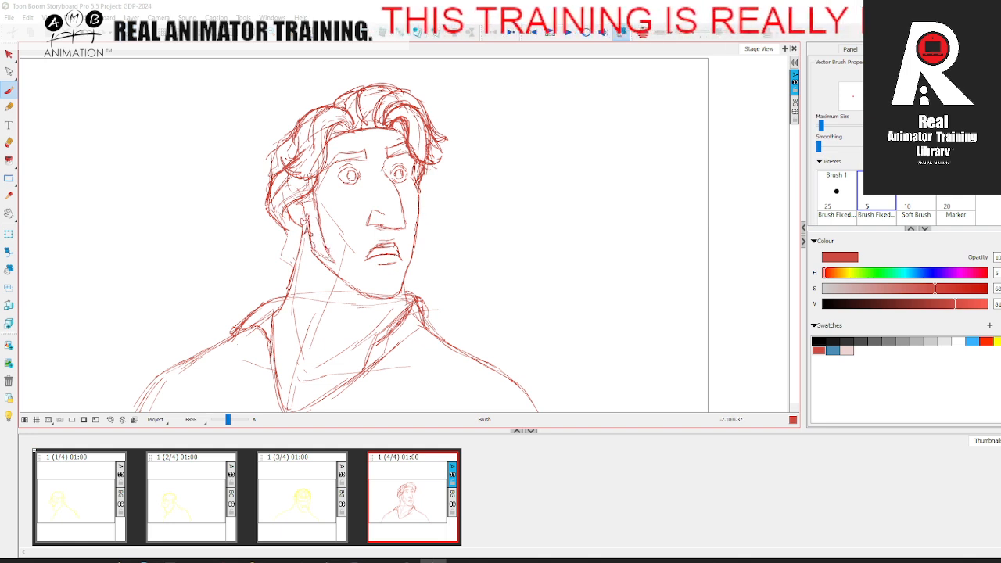
Step: Fill out the hair behind the near ear and down the nape of the neck
{"action": "left_click_drag", "start_coordinate": [288, 225], "coordinate": [278, 250]}
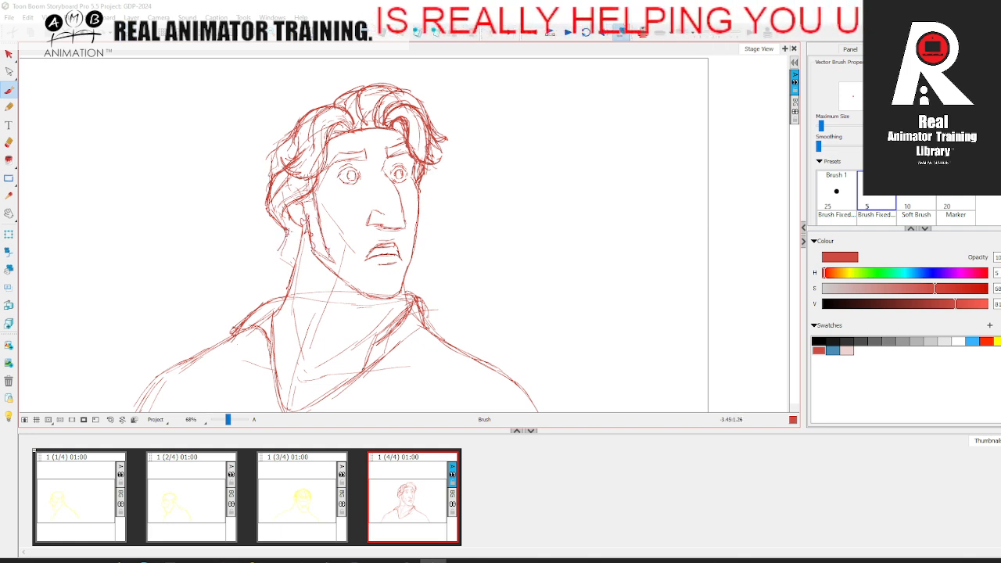
{"action": "mouse_move", "coordinate": [270, 208]}
{"action": "left_mouse_down"}
{"action": "mouse_move", "coordinate": [288, 273]}
{"action": "mouse_move", "coordinate": [280, 225]}
{"action": "left_mouse_up"}
{"action": "key", "text": "space"}
{"action": "left_click_drag", "start_coordinate": [350, 242], "coordinate": [352, 266]}
{"action": "left_click_drag", "start_coordinate": [278, 168], "coordinate": [270, 205]}
{"action": "mouse_move", "coordinate": [287, 164]}
{"action": "left_mouse_down"}
{"action": "mouse_move", "coordinate": [272, 199]}
{"action": "mouse_move", "coordinate": [280, 169]}
{"action": "left_mouse_up"}
Step: Reinforce the mouth and the other facial feature lines
{"action": "key", "text": "space"}
{"action": "left_click_drag", "start_coordinate": [460, 239], "coordinate": [455, 211]}
{"action": "mouse_move", "coordinate": [427, 258]}
{"action": "left_mouse_down"}
{"action": "mouse_move", "coordinate": [456, 236]}
{"action": "mouse_move", "coordinate": [403, 220]}
{"action": "left_mouse_up"}
{"action": "key", "text": "space"}
{"action": "left_click_drag", "start_coordinate": [432, 259], "coordinate": [440, 276]}
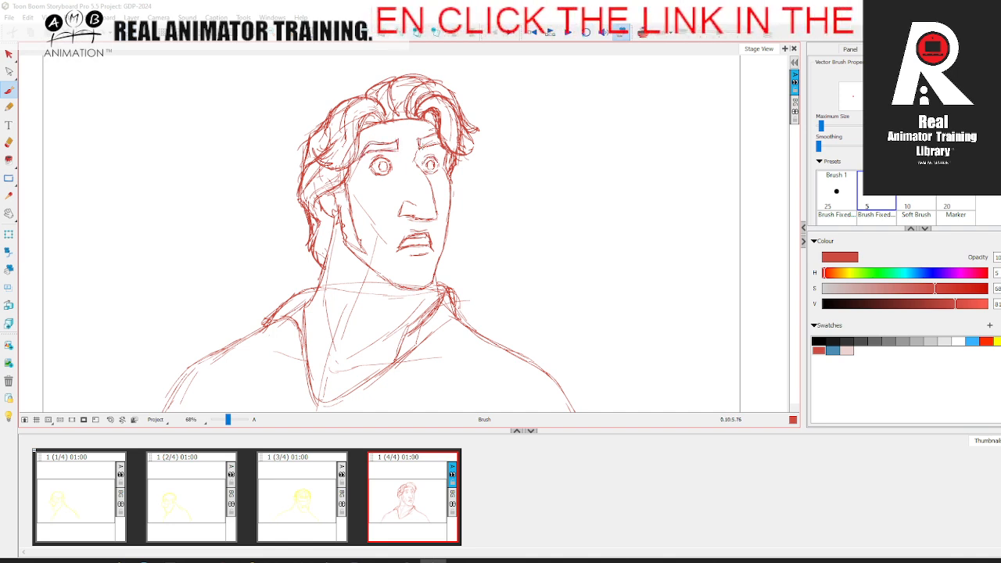
{"action": "key", "text": "space"}
{"action": "left_click_drag", "start_coordinate": [433, 145], "coordinate": [426, 87]}
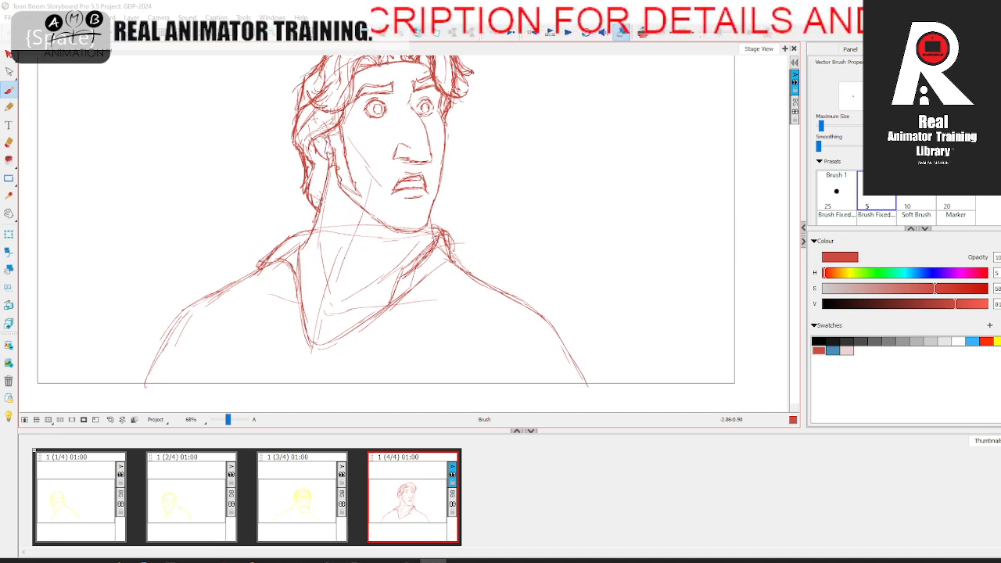
Step: Strengthen the far neck line, the top of the far collar and the near edge of the V-neck
{"action": "left_click_drag", "start_coordinate": [427, 211], "coordinate": [435, 239]}
{"action": "key", "text": "space"}
{"action": "left_click_drag", "start_coordinate": [428, 235], "coordinate": [440, 221]}
{"action": "left_click_drag", "start_coordinate": [310, 237], "coordinate": [318, 310]}
Step: Go over both shoulder outlines and the lower edge of the V-neck with heavier lines
{"action": "mouse_move", "coordinate": [309, 257]}
{"action": "left_mouse_down"}
{"action": "mouse_move", "coordinate": [329, 322]}
{"action": "mouse_move", "coordinate": [407, 275]}
{"action": "mouse_move", "coordinate": [454, 215]}
{"action": "mouse_move", "coordinate": [462, 249]}
{"action": "mouse_move", "coordinate": [439, 219]}
{"action": "mouse_move", "coordinate": [336, 224]}
{"action": "mouse_move", "coordinate": [265, 250]}
{"action": "mouse_move", "coordinate": [306, 293]}
{"action": "mouse_move", "coordinate": [276, 262]}
{"action": "mouse_move", "coordinate": [235, 258]}
{"action": "mouse_move", "coordinate": [208, 273]}
{"action": "mouse_move", "coordinate": [171, 345]}
{"action": "left_mouse_up"}
{"action": "key", "text": "space"}
{"action": "left_click_drag", "start_coordinate": [215, 316], "coordinate": [200, 344]}
{"action": "key", "text": "space"}
{"action": "left_click_drag", "start_coordinate": [396, 296], "coordinate": [348, 312]}
{"action": "mouse_move", "coordinate": [429, 234]}
{"action": "left_mouse_down"}
{"action": "mouse_move", "coordinate": [526, 294]}
{"action": "mouse_move", "coordinate": [563, 360]}
{"action": "left_mouse_up"}
Step: Add small fold strokes beneath the point of the V-neck
{"action": "key", "text": "space"}
{"action": "left_click_drag", "start_coordinate": [457, 277], "coordinate": [470, 290]}
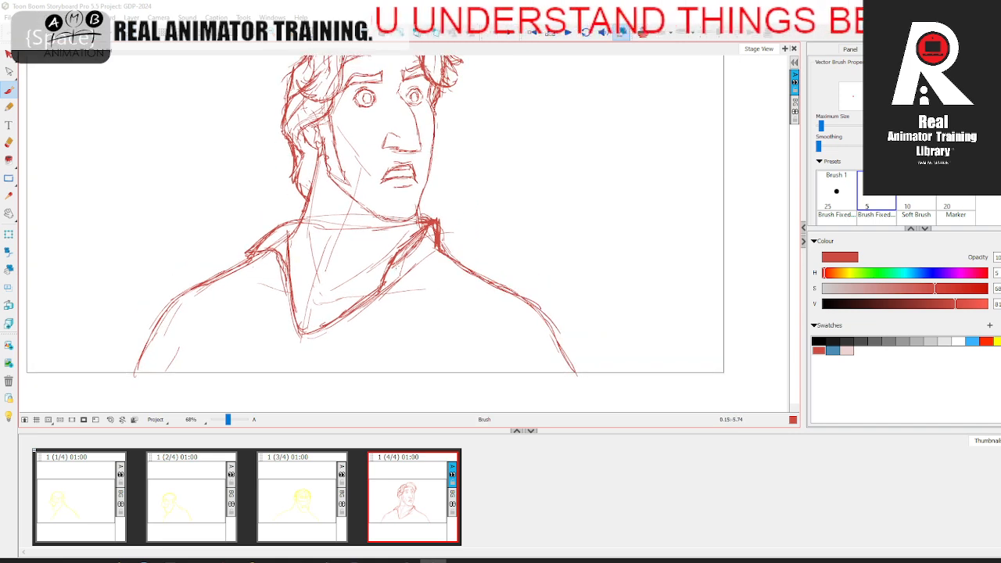
{"action": "left_click_drag", "start_coordinate": [289, 338], "coordinate": [302, 349]}
{"action": "key", "text": "space"}
{"action": "left_click_drag", "start_coordinate": [412, 266], "coordinate": [392, 331]}
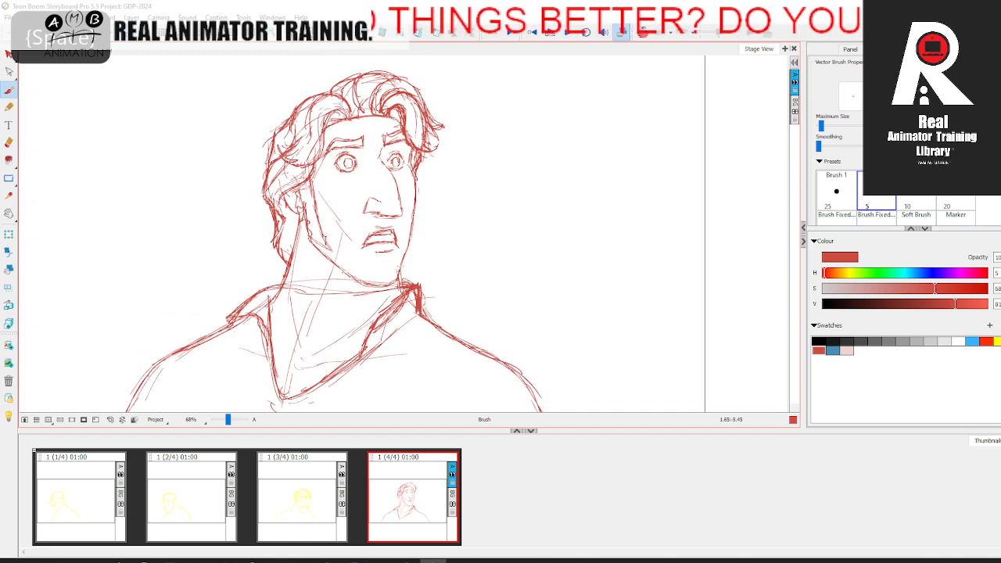
Step: Mirror the stage view horizontally to check the drawing
{"action": "key", "text": "space"}
{"action": "left_click_drag", "start_coordinate": [442, 263], "coordinate": [492, 279]}
{"action": "key", "text": "space"}
{"action": "left_click_drag", "start_coordinate": [503, 238], "coordinate": [489, 209]}
{"action": "left_click", "coordinate": [132, 18]}
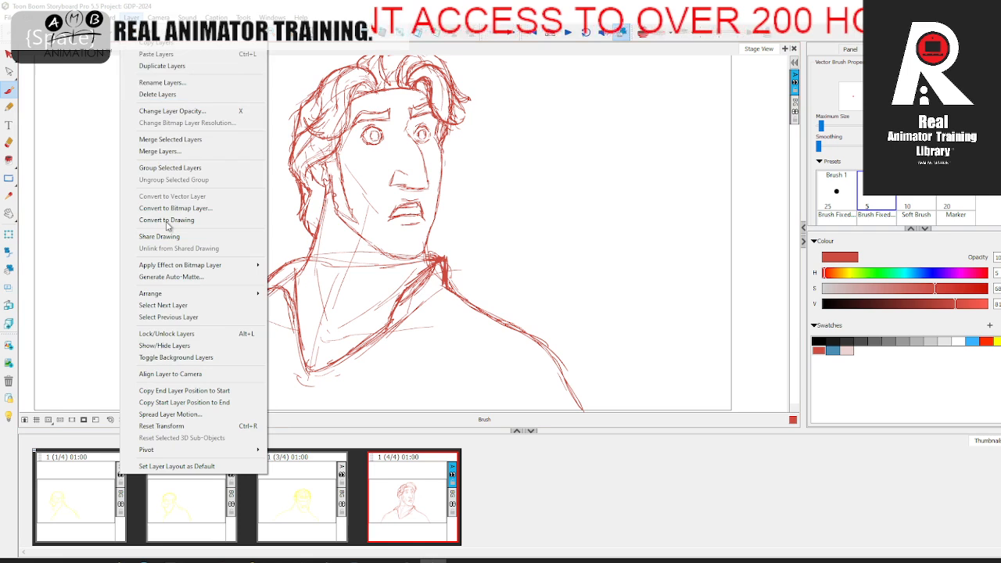
{"action": "mouse_move", "coordinate": [101, 17]}
{"action": "left_click", "coordinate": [139, 252]}
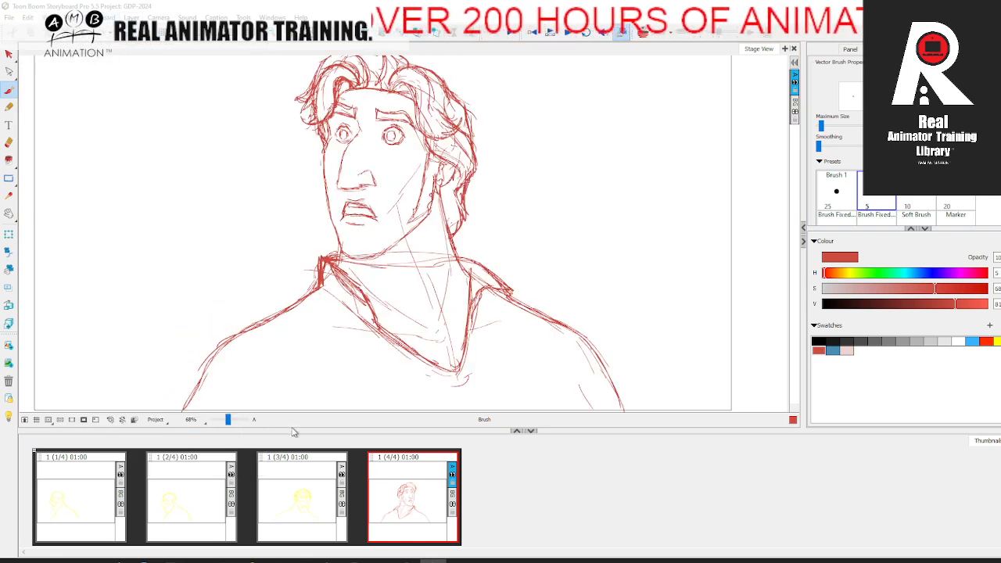
Step: Lasso the whole head with the Cutter tool and scale it up slightly above the collar
{"action": "key", "text": "space"}
{"action": "left_click_drag", "start_coordinate": [517, 270], "coordinate": [506, 304]}
{"action": "left_click", "coordinate": [10, 55]}
{"action": "left_click", "coordinate": [40, 79]}
{"action": "mouse_move", "coordinate": [356, 69]}
{"action": "left_mouse_down"}
{"action": "mouse_move", "coordinate": [504, 179]}
{"action": "mouse_move", "coordinate": [458, 278]}
{"action": "mouse_move", "coordinate": [364, 293]}
{"action": "mouse_move", "coordinate": [243, 200]}
{"action": "left_mouse_up"}
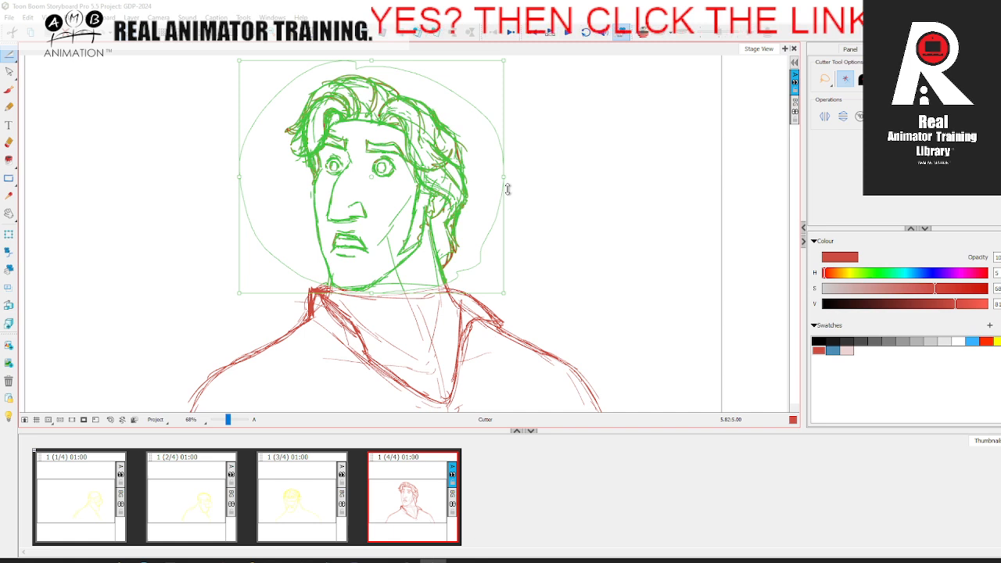
{"action": "left_click_drag", "start_coordinate": [508, 187], "coordinate": [540, 178]}
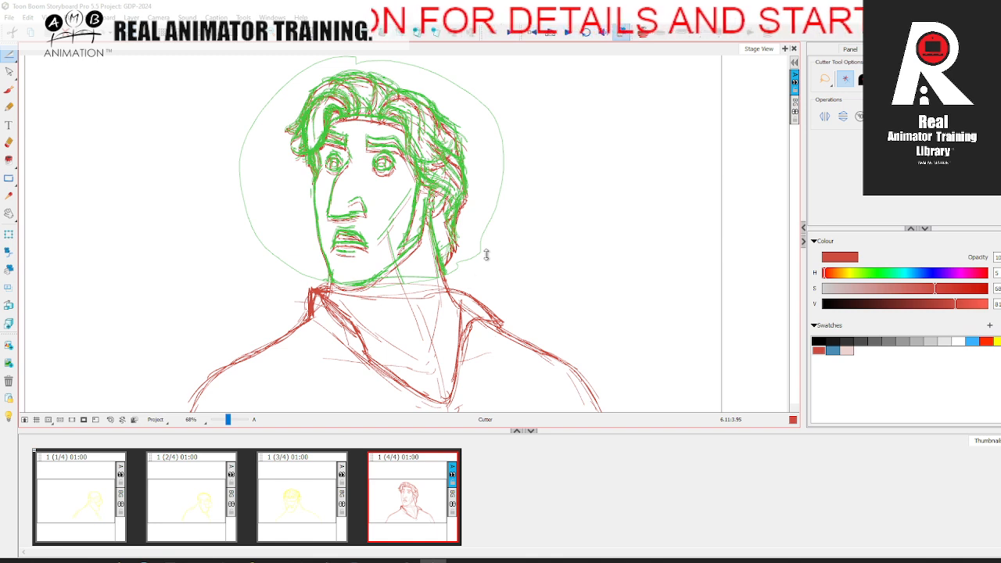
{"action": "key", "text": "ctrl+z"}
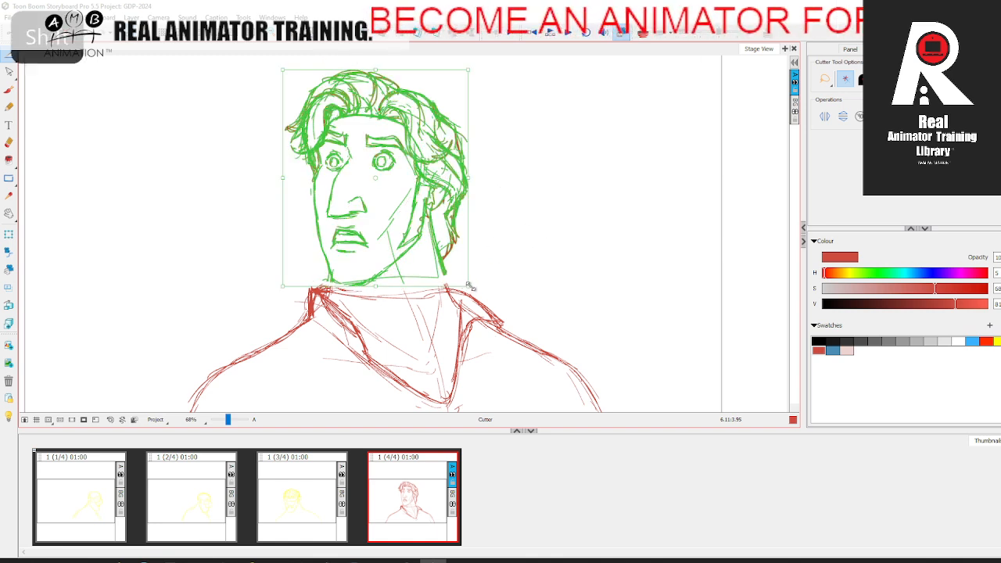
{"action": "mouse_move", "coordinate": [284, 286]}
{"action": "left_mouse_down"}
{"action": "mouse_move", "coordinate": [280, 293]}
{"action": "mouse_move", "coordinate": [290, 285]}
{"action": "left_mouse_up"}
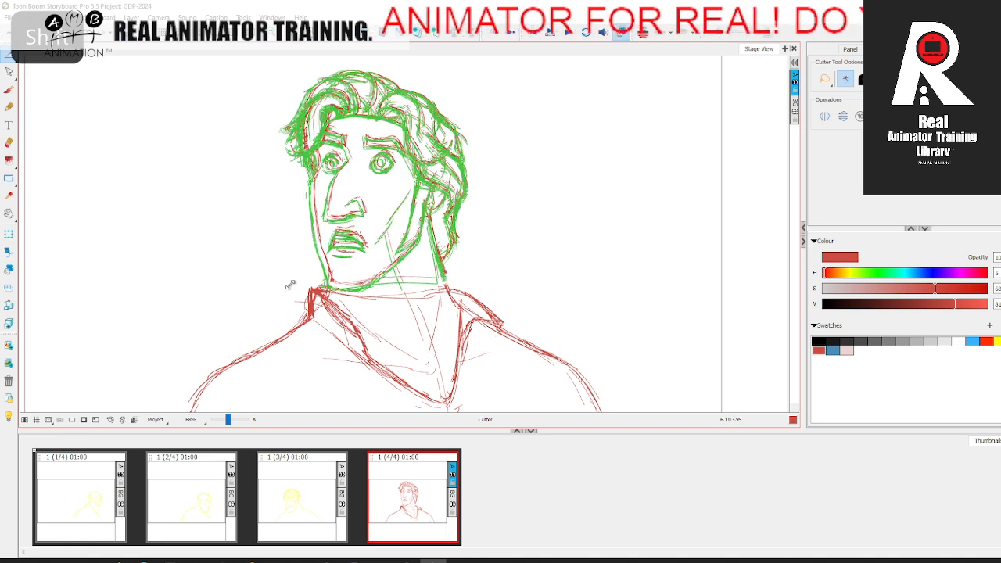
{"action": "left_click", "coordinate": [556, 221]}
Step: Redraw the far cheek contour with the brush and touch up the underside of the nose and the mouth
{"action": "key", "text": "space"}
{"action": "left_click_drag", "start_coordinate": [543, 262], "coordinate": [595, 294]}
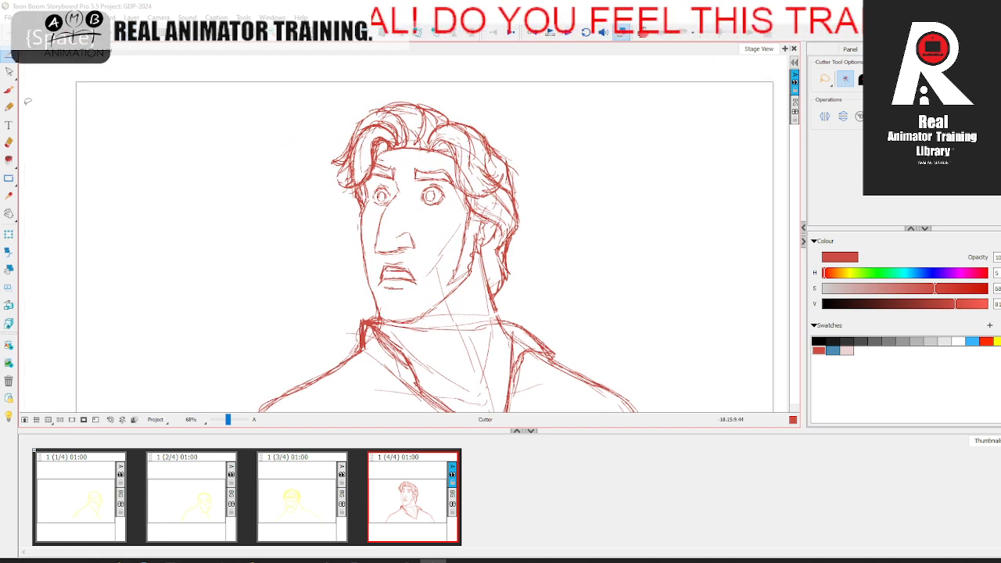
{"action": "left_click", "coordinate": [9, 88]}
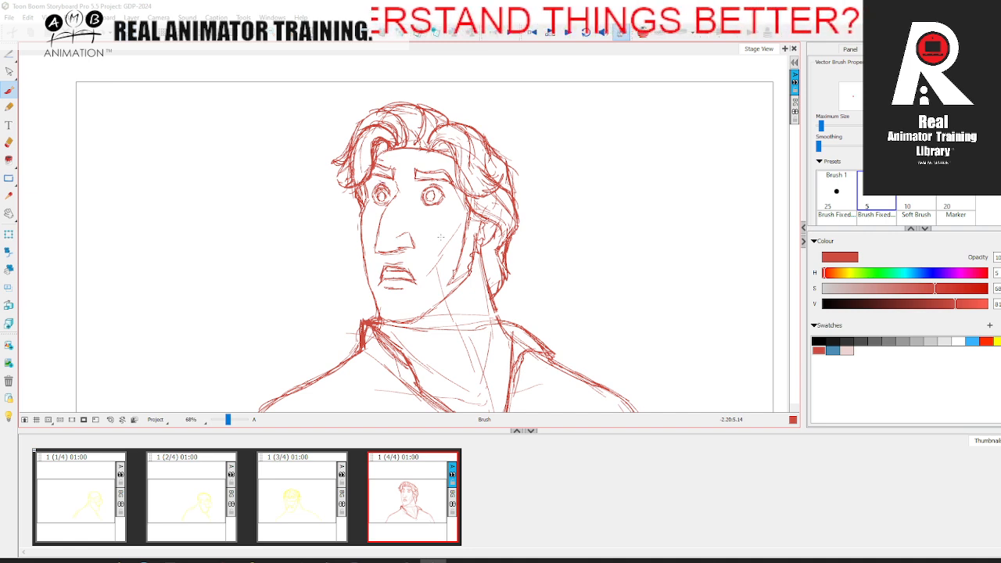
{"action": "key", "text": "space"}
{"action": "left_click_drag", "start_coordinate": [435, 216], "coordinate": [440, 190]}
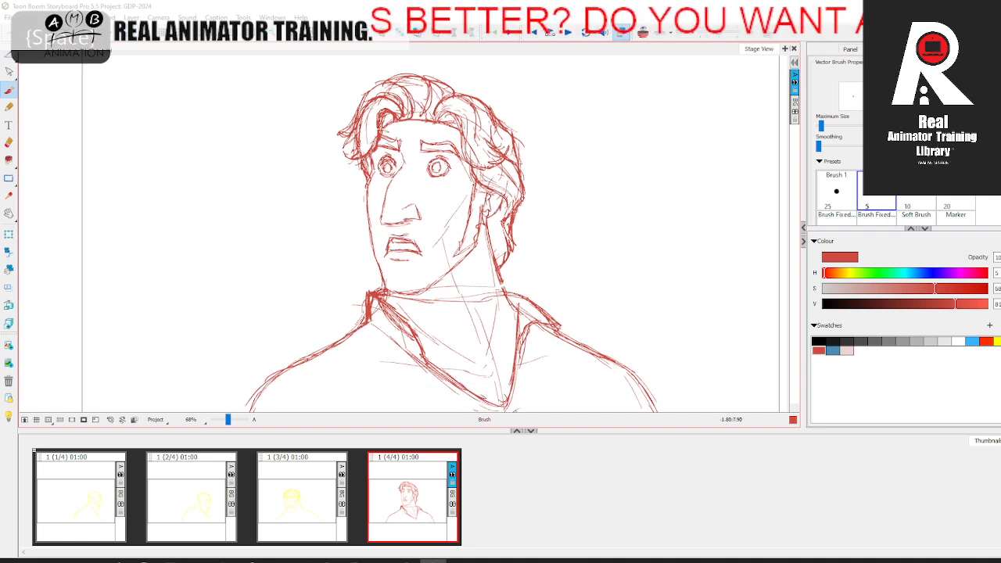
{"action": "left_click_drag", "start_coordinate": [368, 172], "coordinate": [375, 249]}
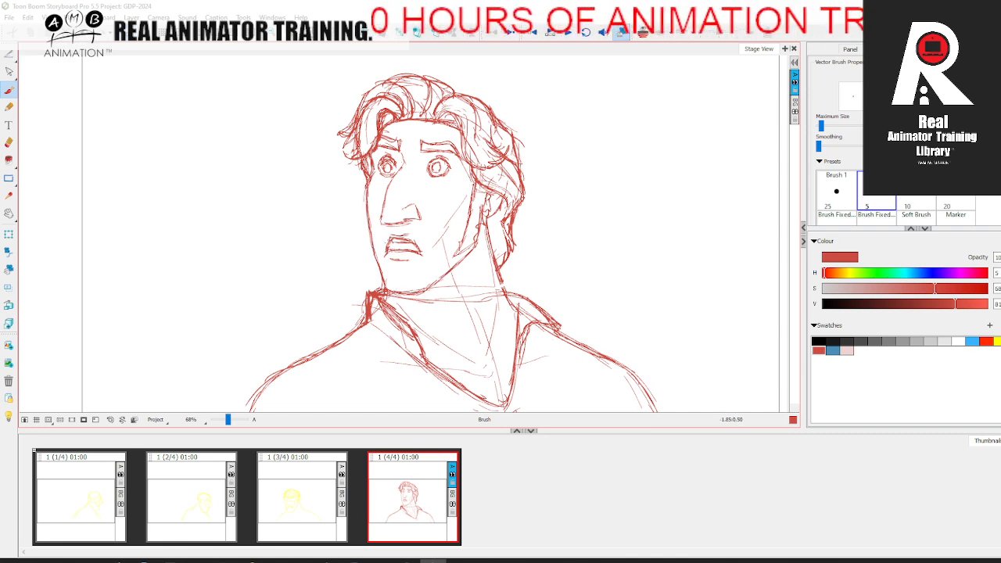
{"action": "left_click", "coordinate": [11, 143]}
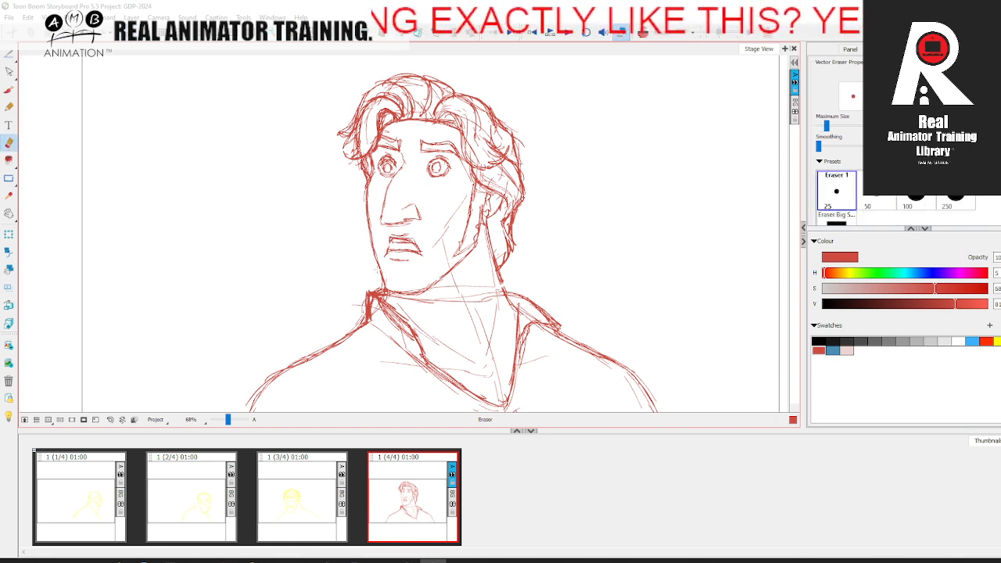
{"action": "key", "text": "alt+b"}
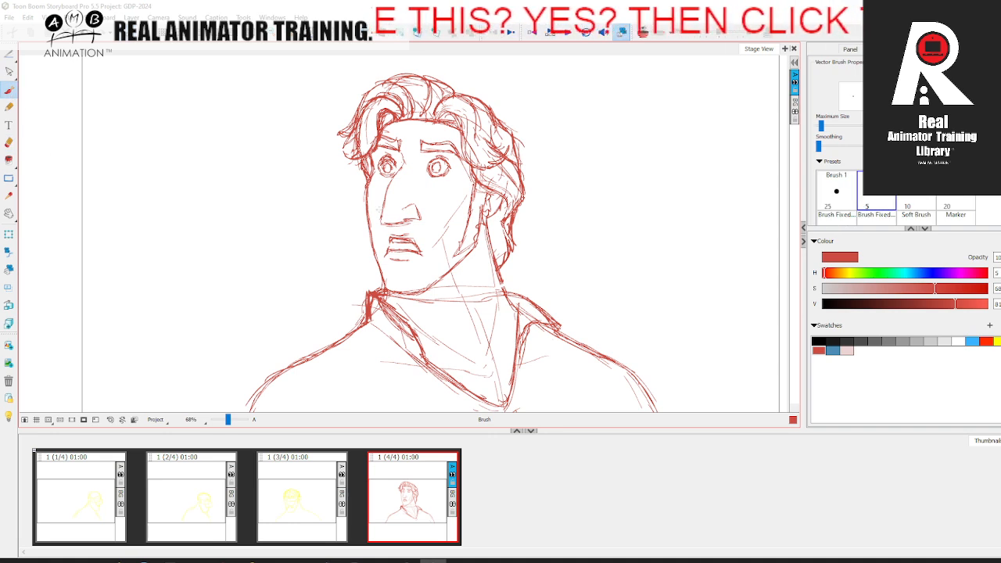
{"action": "mouse_move", "coordinate": [383, 205]}
{"action": "left_mouse_down"}
{"action": "mouse_move", "coordinate": [398, 223]}
{"action": "mouse_move", "coordinate": [422, 216]}
{"action": "mouse_move", "coordinate": [451, 228]}
{"action": "left_mouse_up"}
{"action": "key", "text": "space"}
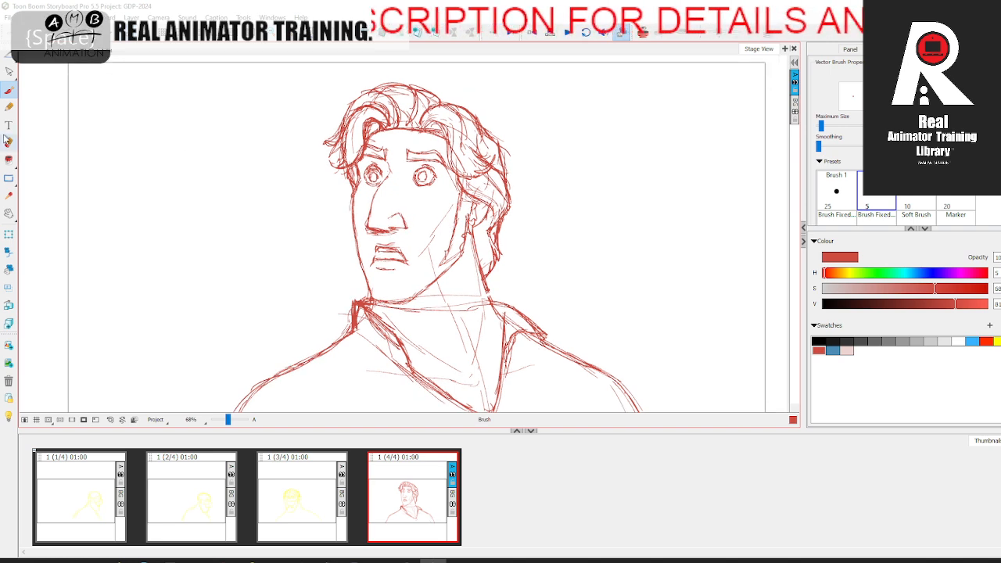
Step: Erase the irises and pupils of both eyes and redraw them inside the eye outlines
{"action": "left_click", "coordinate": [9, 144]}
{"action": "left_click_drag", "start_coordinate": [370, 174], "coordinate": [422, 180]}
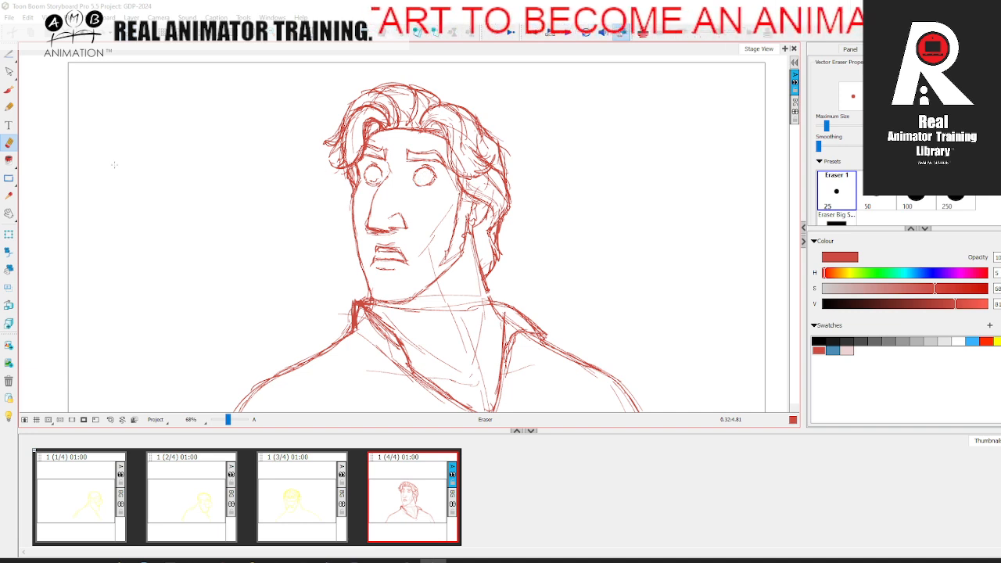
{"action": "left_click", "coordinate": [9, 90]}
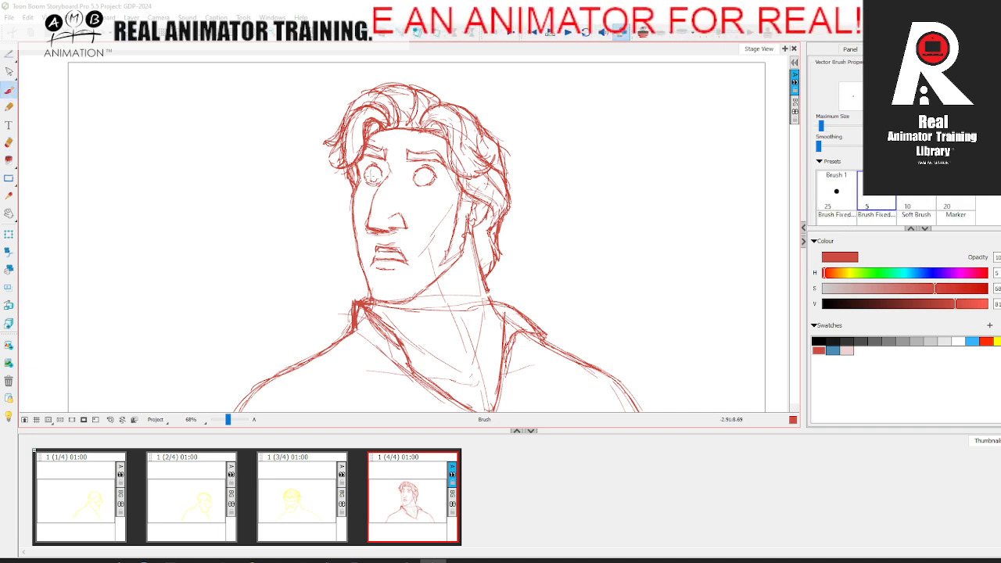
{"action": "left_click_drag", "start_coordinate": [421, 172], "coordinate": [421, 181]}
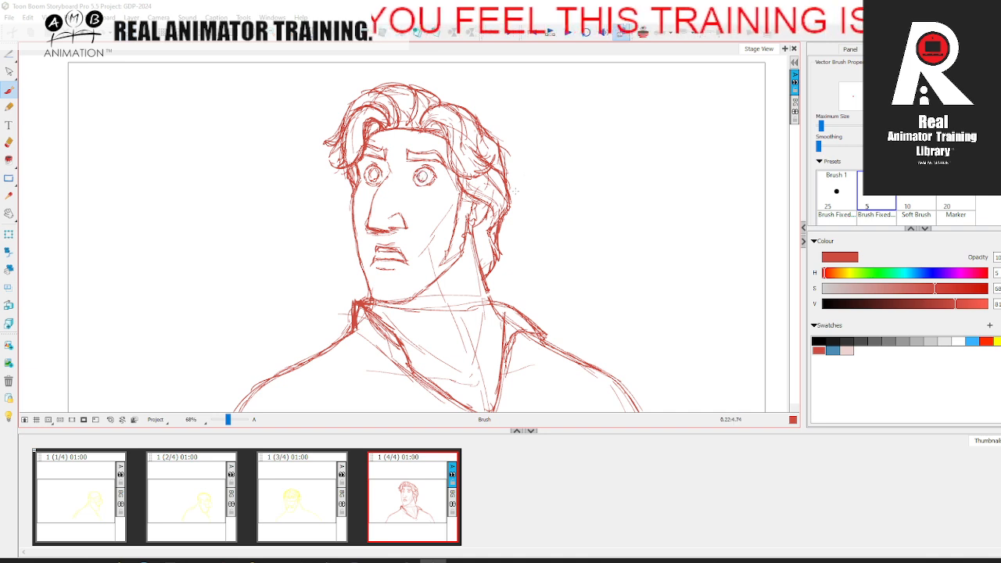
Step: Redraw the back neck line so it runs down into the collar
{"action": "key", "text": "space"}
{"action": "left_click_drag", "start_coordinate": [491, 248], "coordinate": [479, 217]}
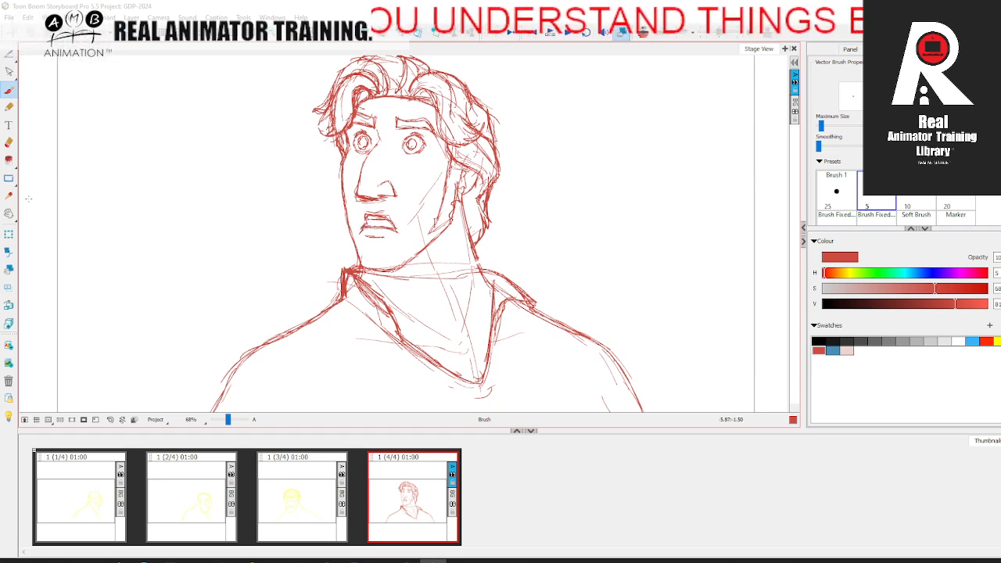
{"action": "left_click", "coordinate": [9, 142]}
{"action": "key", "text": "space"}
{"action": "left_click_drag", "start_coordinate": [288, 289], "coordinate": [277, 324]}
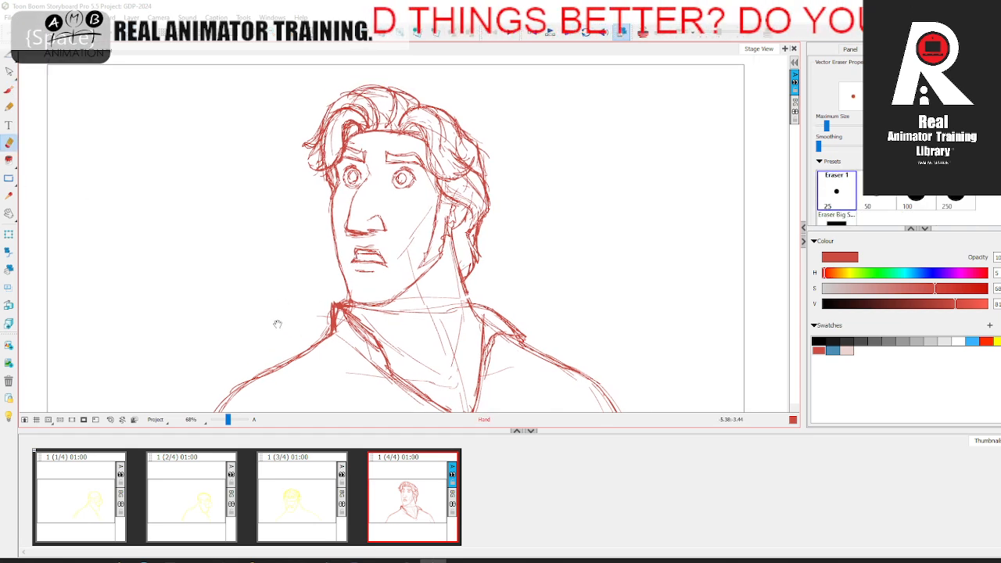
{"action": "left_click_drag", "start_coordinate": [570, 247], "coordinate": [556, 171]}
{"action": "left_click", "coordinate": [9, 91]}
{"action": "mouse_move", "coordinate": [448, 202]}
{"action": "left_mouse_down"}
{"action": "mouse_move", "coordinate": [453, 226]}
{"action": "mouse_move", "coordinate": [527, 261]}
{"action": "mouse_move", "coordinate": [531, 237]}
{"action": "left_mouse_up"}
{"action": "key", "text": "space"}
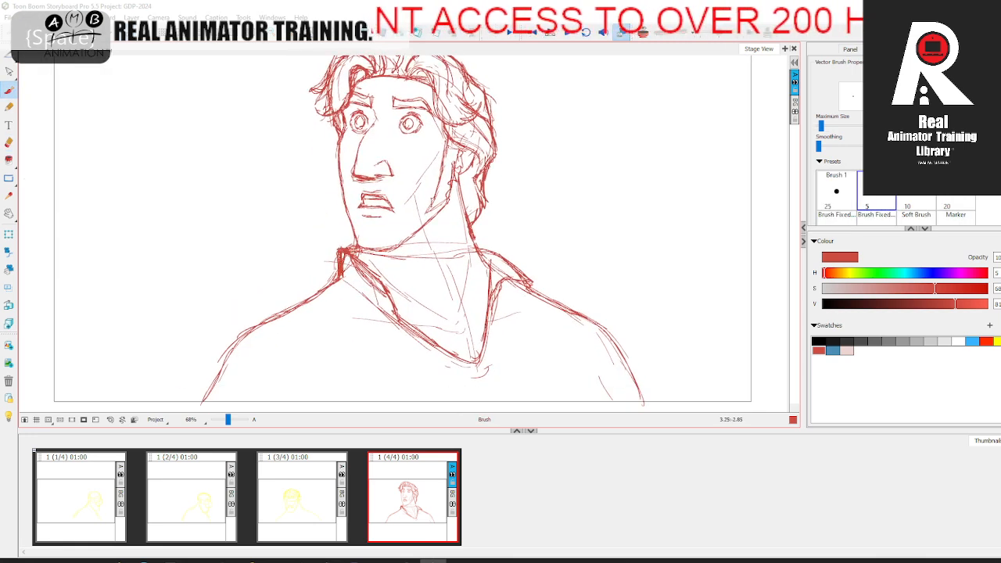
Step: Erase the heavy upright corner of the far collar and redraw it as a lighter point leading to the shoulder
{"action": "key", "text": "alt+e"}
{"action": "mouse_move", "coordinate": [338, 265]}
{"action": "left_mouse_down"}
{"action": "mouse_move", "coordinate": [350, 246]}
{"action": "mouse_move", "coordinate": [335, 275]}
{"action": "left_mouse_up"}
{"action": "key", "text": "alt+b"}
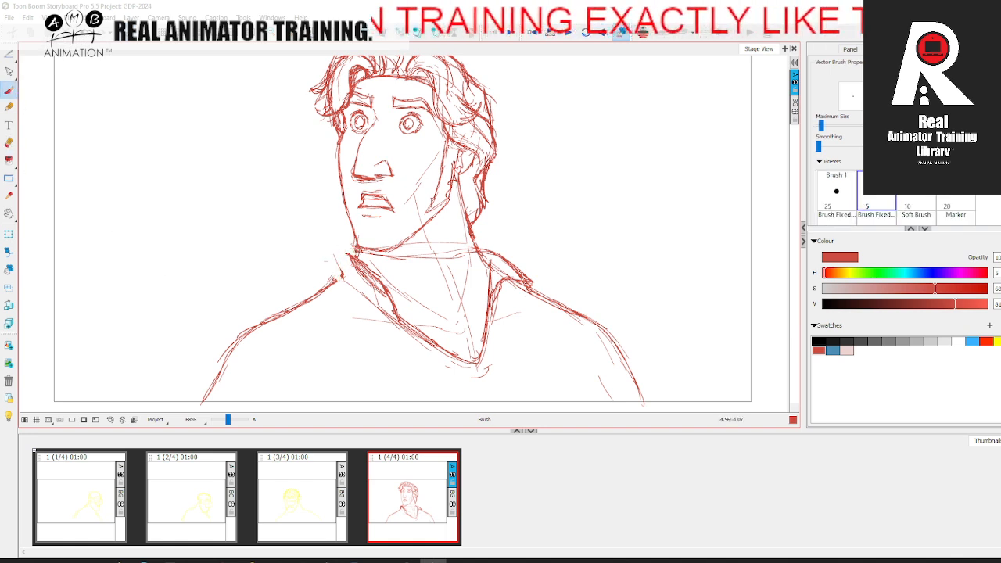
{"action": "left_click_drag", "start_coordinate": [334, 252], "coordinate": [362, 246]}
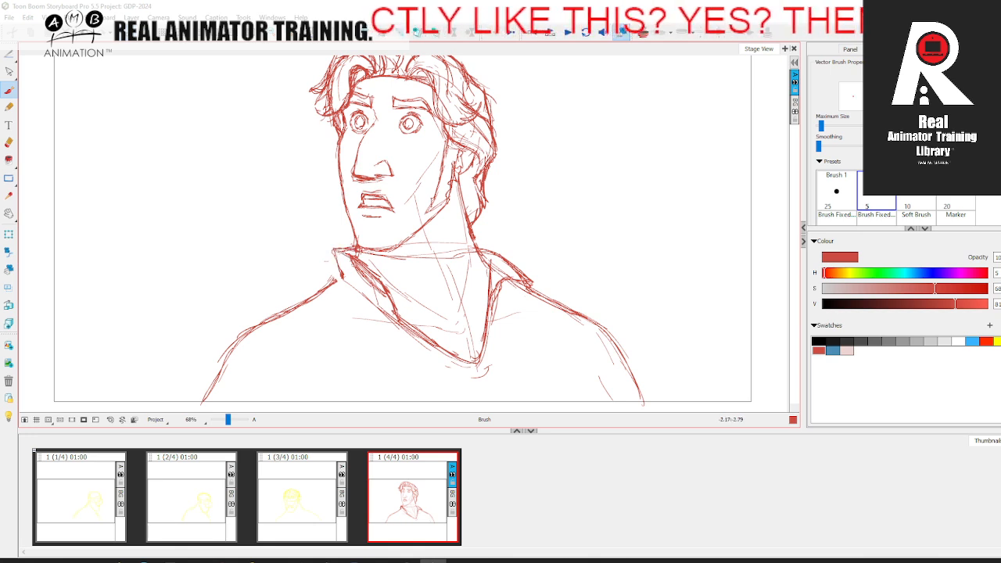
{"action": "key", "text": "space"}
{"action": "left_click_drag", "start_coordinate": [298, 306], "coordinate": [269, 301]}
{"action": "mouse_move", "coordinate": [238, 363]}
{"action": "left_mouse_down"}
{"action": "mouse_move", "coordinate": [258, 313]}
{"action": "mouse_move", "coordinate": [193, 350]}
{"action": "left_mouse_up"}
{"action": "mouse_move", "coordinate": [516, 233]}
{"action": "left_mouse_down"}
{"action": "mouse_move", "coordinate": [592, 272]}
{"action": "mouse_move", "coordinate": [551, 324]}
{"action": "left_mouse_up"}
{"action": "key", "text": "space"}
Step: Touch up the hair outline at the temple and crown and add a short fold stroke by the far arm
{"action": "left_click_drag", "start_coordinate": [228, 420], "coordinate": [228, 421]}
{"action": "left_click_drag", "start_coordinate": [363, 174], "coordinate": [356, 198]}
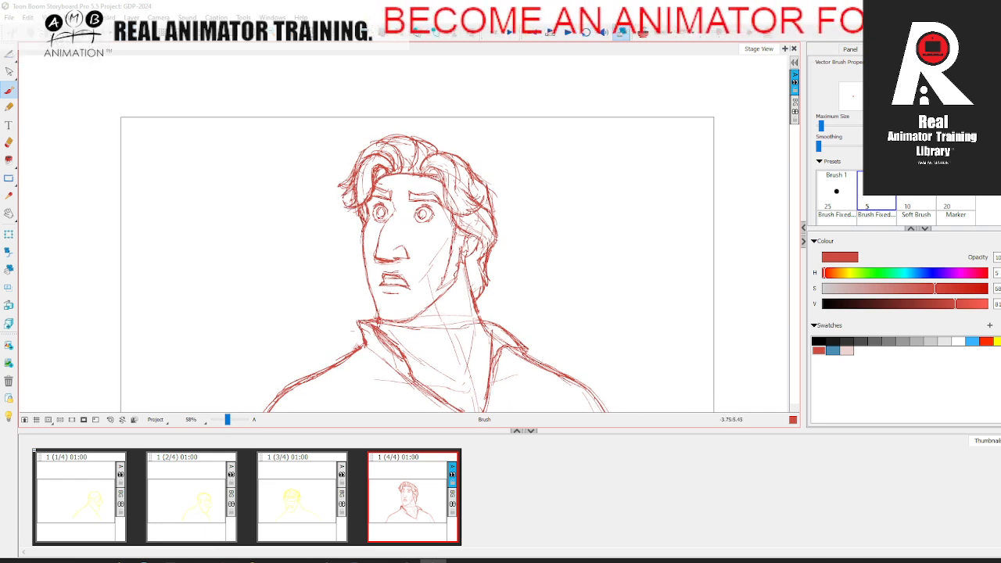
{"action": "mouse_move", "coordinate": [365, 149]}
{"action": "left_mouse_down"}
{"action": "mouse_move", "coordinate": [357, 164]}
{"action": "mouse_move", "coordinate": [379, 149]}
{"action": "mouse_move", "coordinate": [430, 161]}
{"action": "left_mouse_up"}
{"action": "key", "text": "space"}
{"action": "left_click_drag", "start_coordinate": [558, 262], "coordinate": [554, 211]}
Step: Erase the short edge beneath the far collar point and redraw it down to the shoulder line
{"action": "key", "text": "alt+e"}
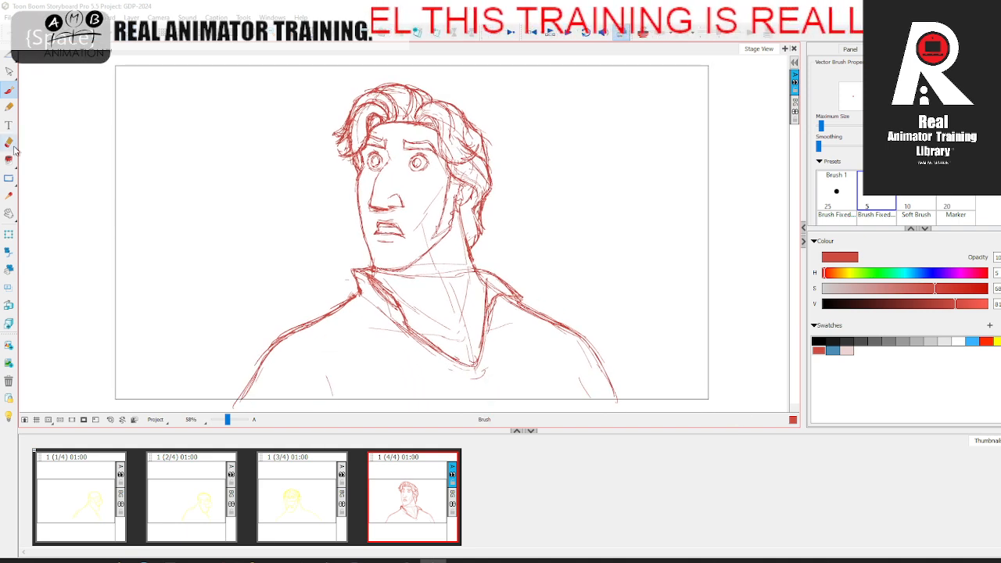
{"action": "key", "text": "space"}
{"action": "mouse_move", "coordinate": [549, 235]}
{"action": "left_mouse_down"}
{"action": "mouse_move", "coordinate": [557, 255]}
{"action": "mouse_move", "coordinate": [527, 220]}
{"action": "left_mouse_up"}
{"action": "key", "text": "space"}
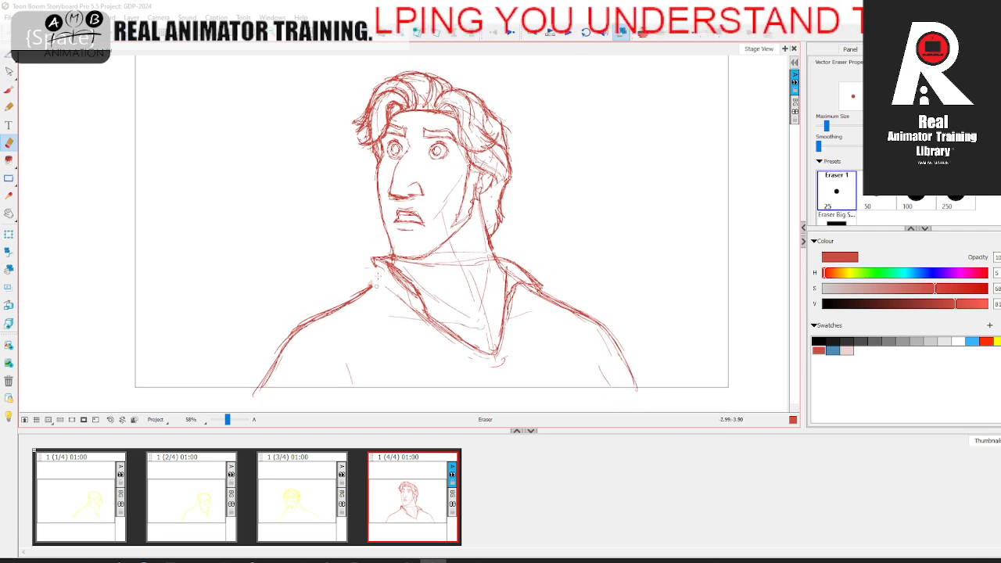
{"action": "key", "text": "alt+b"}
{"action": "mouse_move", "coordinate": [375, 264]}
{"action": "left_mouse_down"}
{"action": "mouse_move", "coordinate": [375, 284]}
{"action": "mouse_move", "coordinate": [376, 274]}
{"action": "left_mouse_up"}
{"action": "key", "text": "space"}
{"action": "left_click_drag", "start_coordinate": [521, 301], "coordinate": [517, 255]}
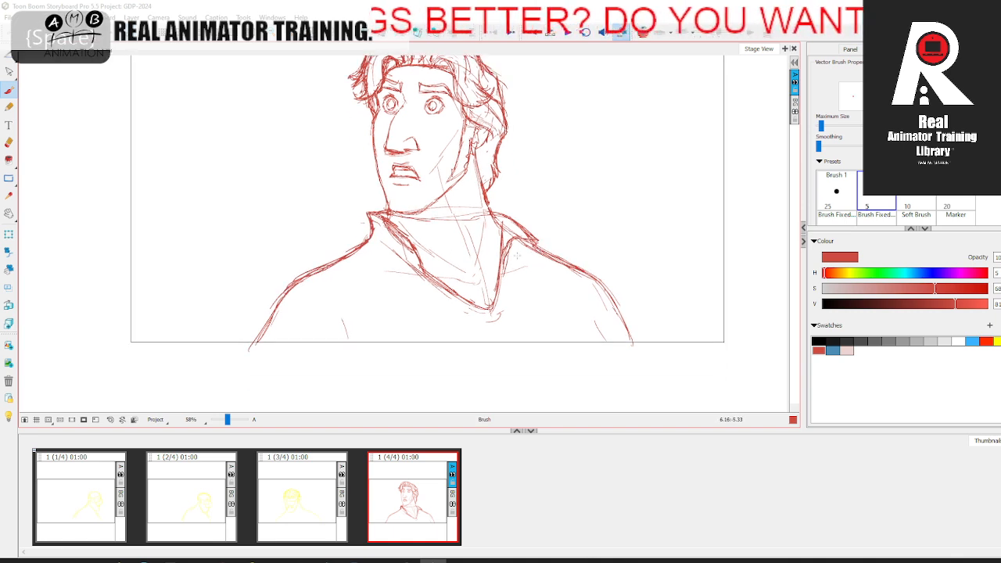
Step: Flip the selected scene horizontally so the character faces the original direction again
{"action": "key", "text": "space"}
{"action": "left_click_drag", "start_coordinate": [449, 228], "coordinate": [429, 279]}
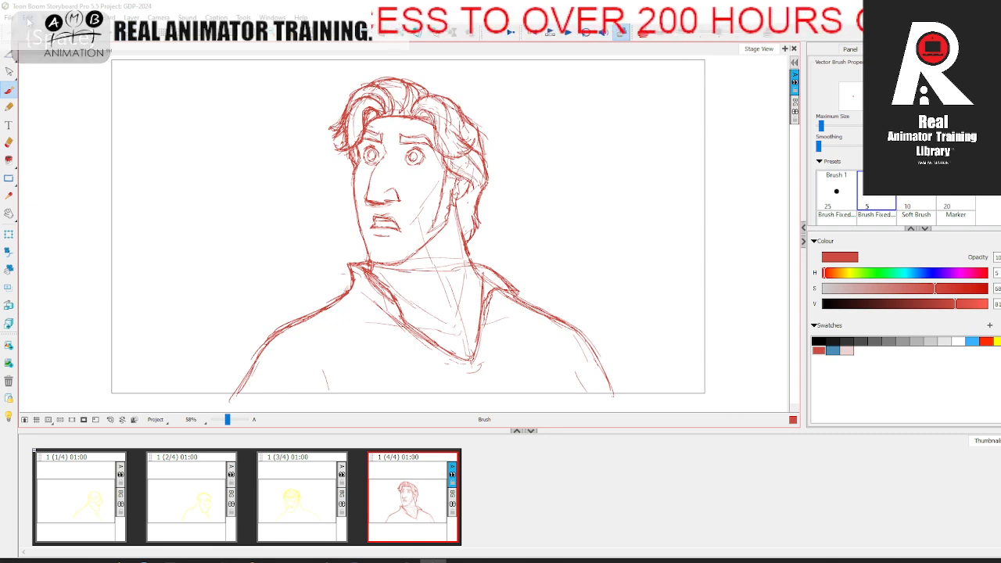
{"action": "left_click", "coordinate": [27, 17]}
{"action": "mouse_move", "coordinate": [105, 17]}
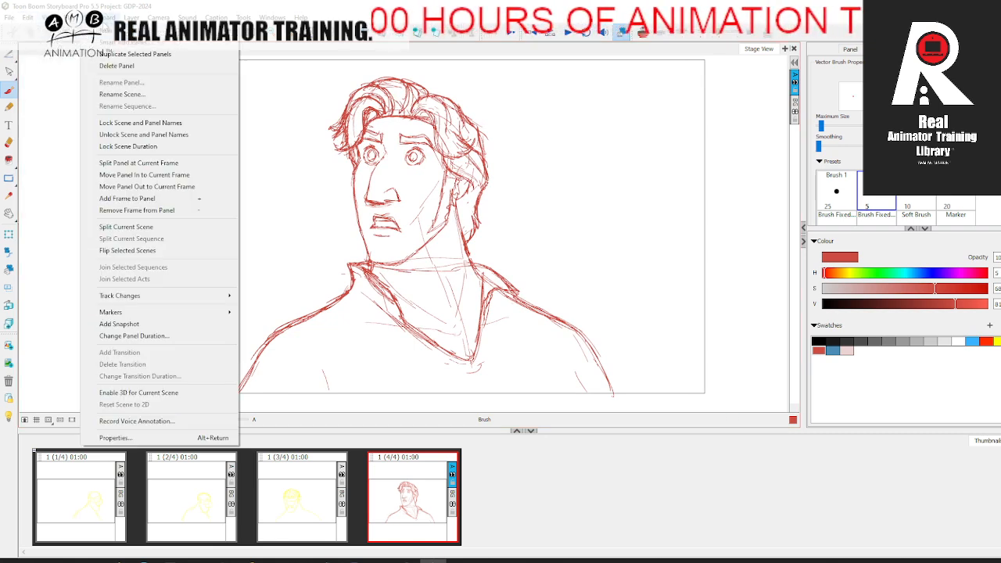
{"action": "left_click", "coordinate": [156, 250]}
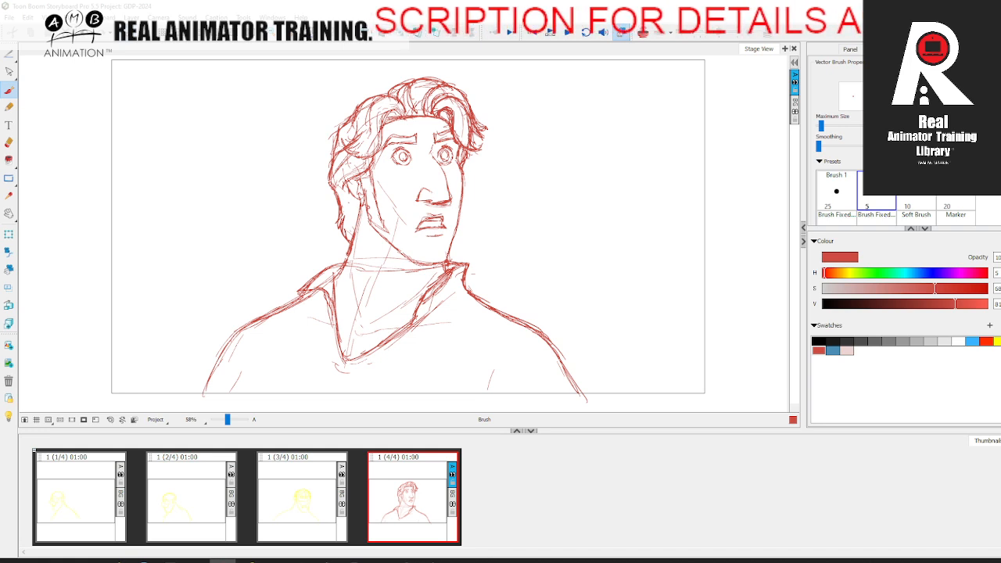
Step: Select all the linework of the fourth pose and recolour it with the pale pink swatch
{"action": "left_click", "coordinate": [9, 53]}
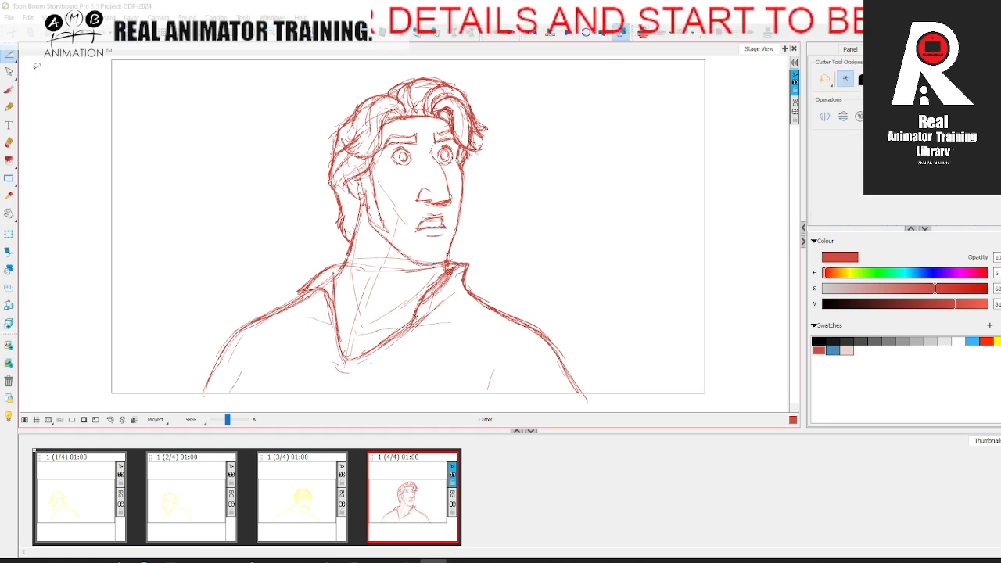
{"action": "key", "text": "ctrl+a"}
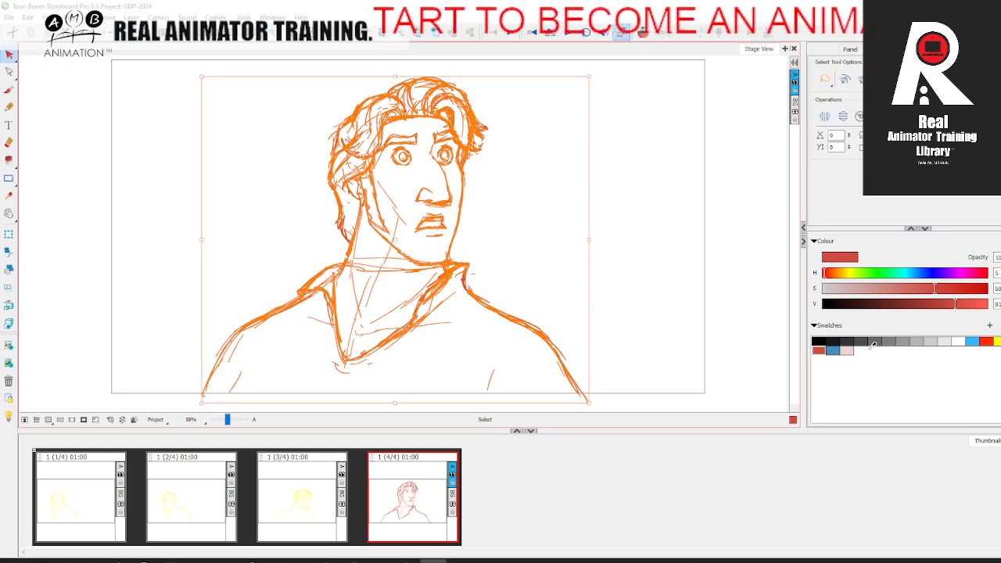
{"action": "left_click", "coordinate": [847, 351]}
{"action": "left_click", "coordinate": [670, 301]}
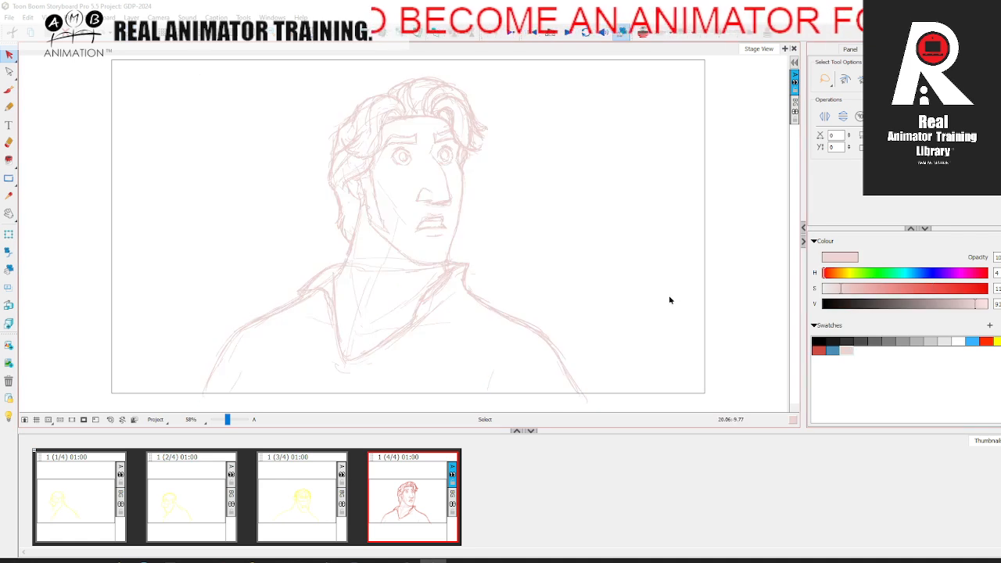
Step: Outline both eyes in black with the brush and draw the near eye's iris and filled pupil
{"action": "left_click", "coordinate": [818, 351]}
{"action": "left_click", "coordinate": [9, 89]}
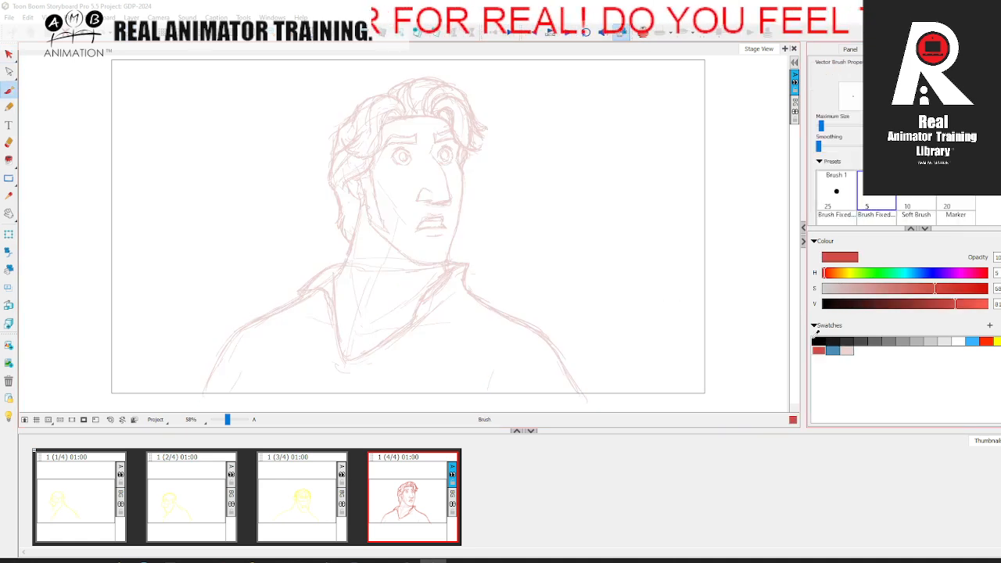
{"action": "left_click", "coordinate": [818, 341]}
{"action": "left_click_drag", "start_coordinate": [223, 419], "coordinate": [228, 420]}
{"action": "key", "text": "space"}
{"action": "left_click_drag", "start_coordinate": [403, 238], "coordinate": [340, 318]}
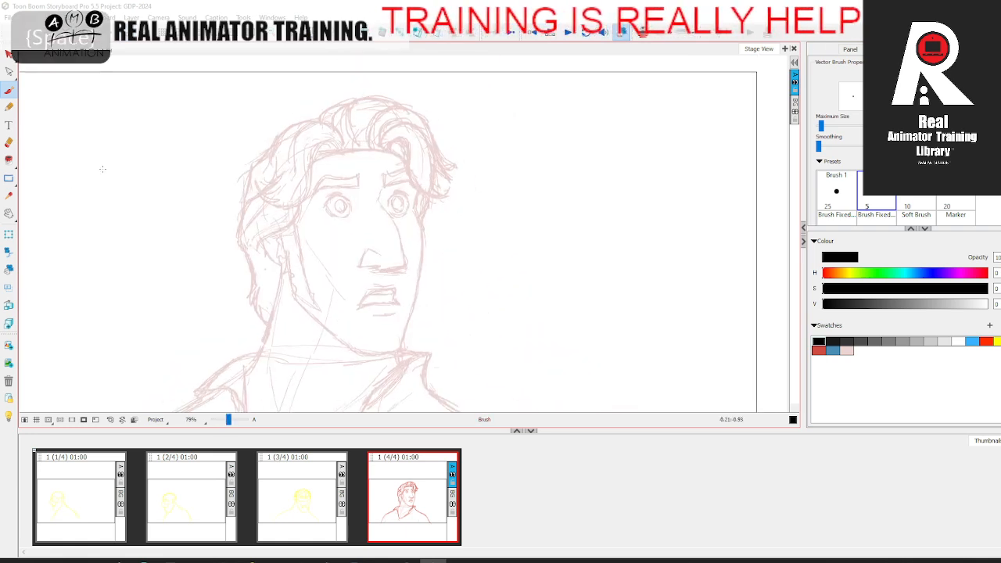
{"action": "left_click_drag", "start_coordinate": [229, 420], "coordinate": [230, 420]}
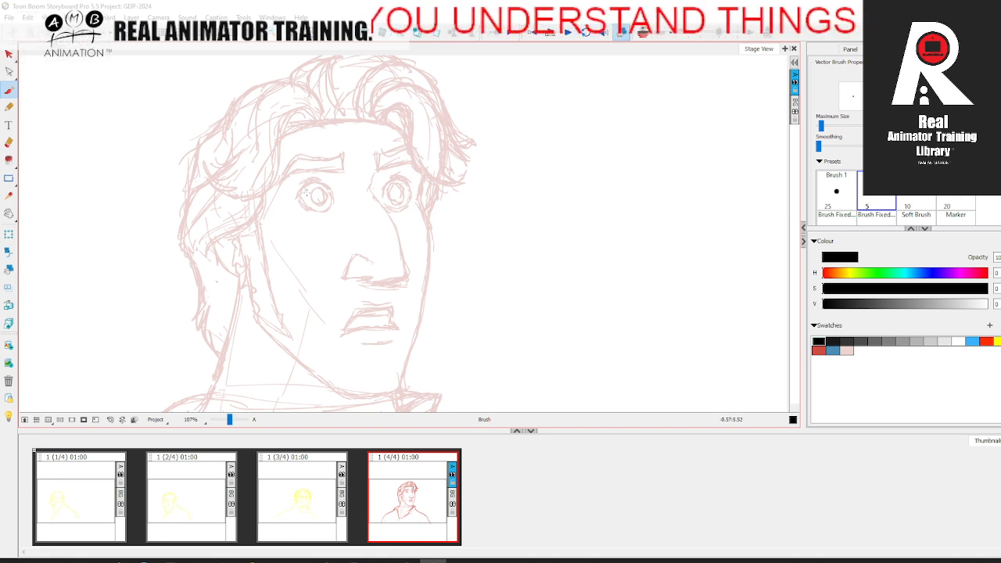
{"action": "mouse_move", "coordinate": [301, 188]}
{"action": "left_mouse_down"}
{"action": "mouse_move", "coordinate": [324, 181]}
{"action": "mouse_move", "coordinate": [333, 188]}
{"action": "mouse_move", "coordinate": [305, 184]}
{"action": "mouse_move", "coordinate": [328, 211]}
{"action": "mouse_move", "coordinate": [313, 180]}
{"action": "left_mouse_up"}
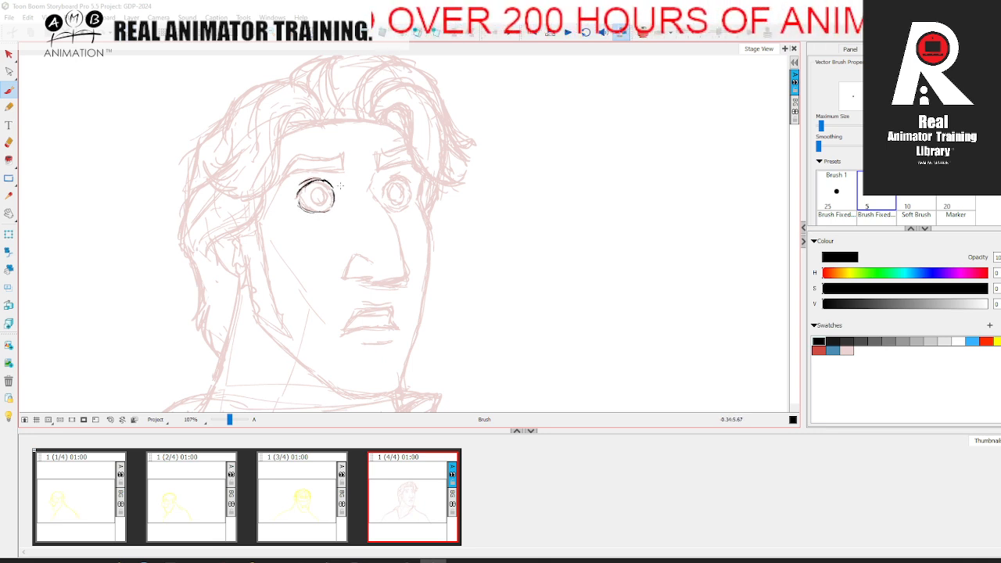
{"action": "left_click_drag", "start_coordinate": [414, 188], "coordinate": [390, 179]}
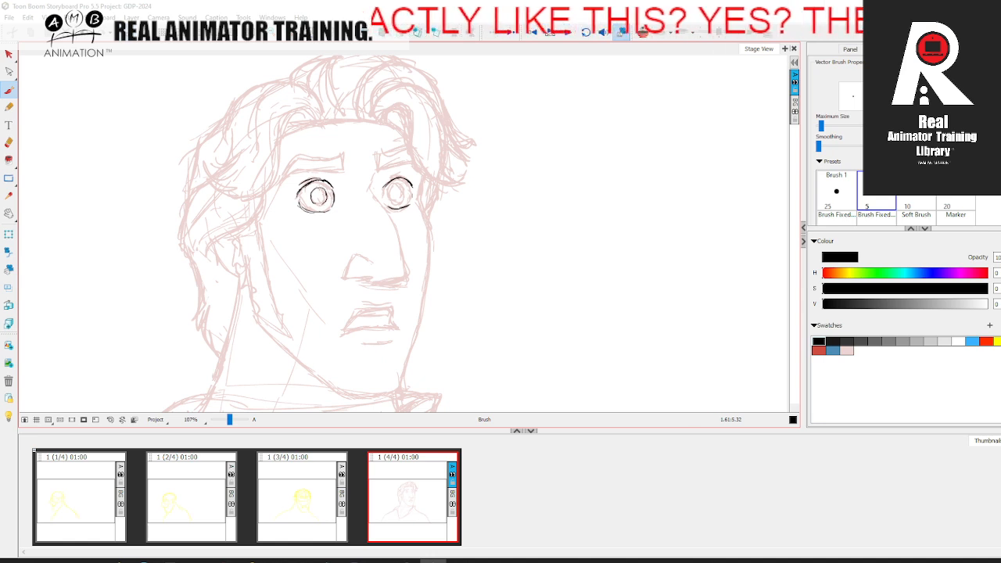
{"action": "mouse_move", "coordinate": [313, 190]}
{"action": "left_mouse_down"}
{"action": "mouse_move", "coordinate": [317, 204]}
{"action": "mouse_move", "coordinate": [319, 196]}
{"action": "left_mouse_up"}
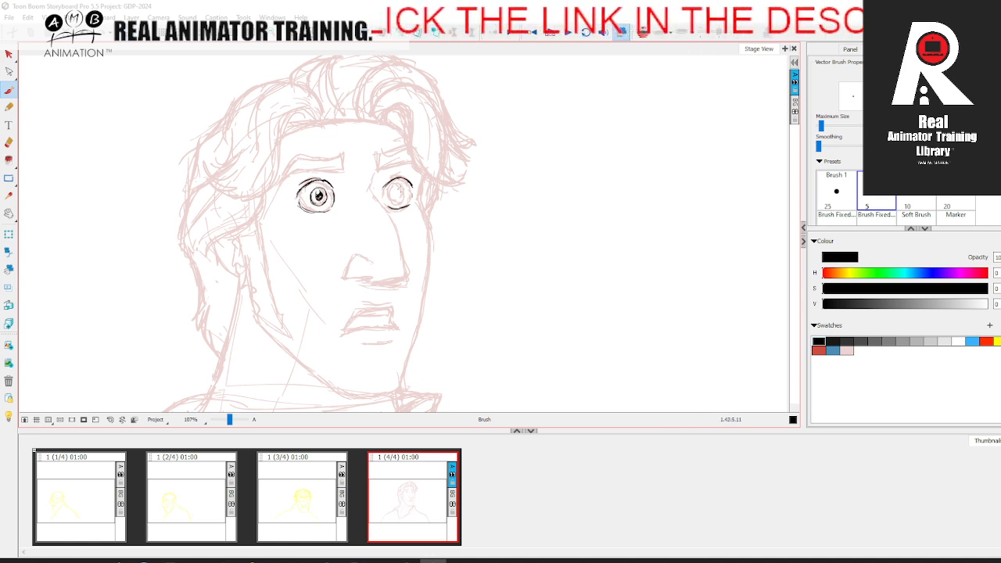
Step: Draw the far eye's iris and filled pupil in black and finish the eye's outline
{"action": "mouse_move", "coordinate": [394, 199]}
{"action": "left_mouse_down"}
{"action": "mouse_move", "coordinate": [388, 186]}
{"action": "mouse_move", "coordinate": [405, 197]}
{"action": "mouse_move", "coordinate": [395, 204]}
{"action": "mouse_move", "coordinate": [407, 191]}
{"action": "left_mouse_up"}
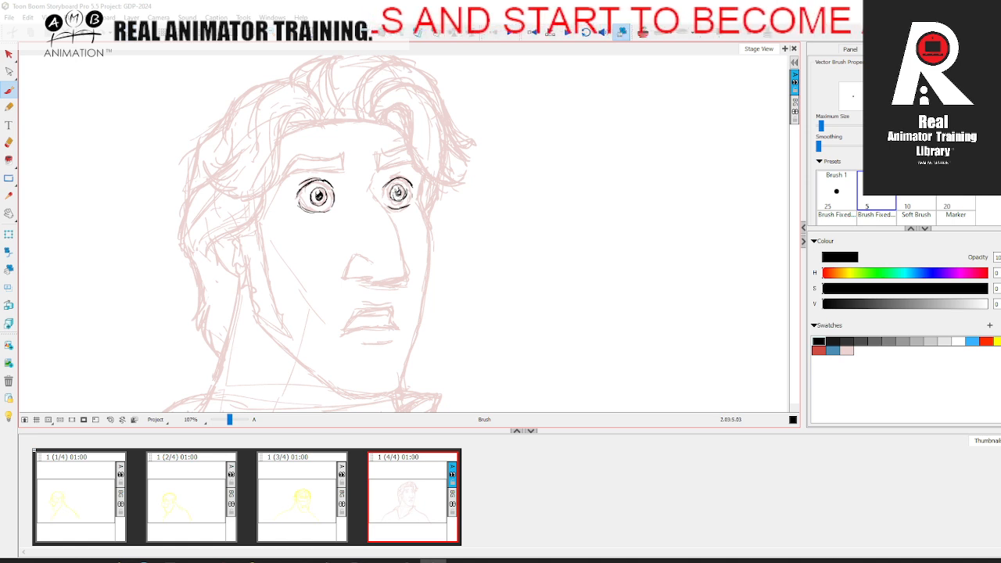
{"action": "mouse_move", "coordinate": [393, 191]}
{"action": "left_mouse_down"}
{"action": "mouse_move", "coordinate": [401, 199]}
{"action": "mouse_move", "coordinate": [404, 190]}
{"action": "mouse_move", "coordinate": [402, 201]}
{"action": "mouse_move", "coordinate": [400, 175]}
{"action": "mouse_move", "coordinate": [413, 183]}
{"action": "left_mouse_up"}
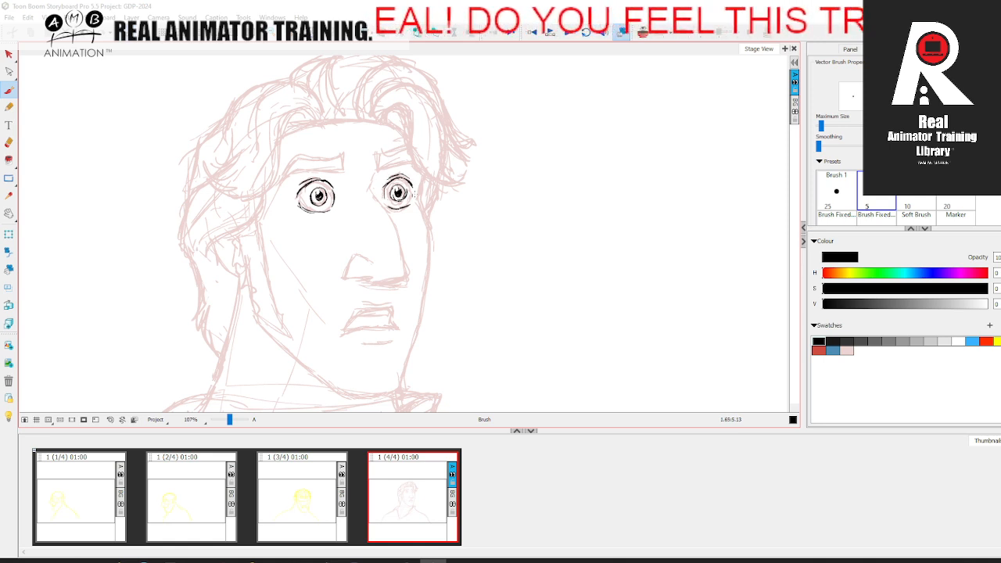
{"action": "left_click_drag", "start_coordinate": [413, 199], "coordinate": [429, 198]}
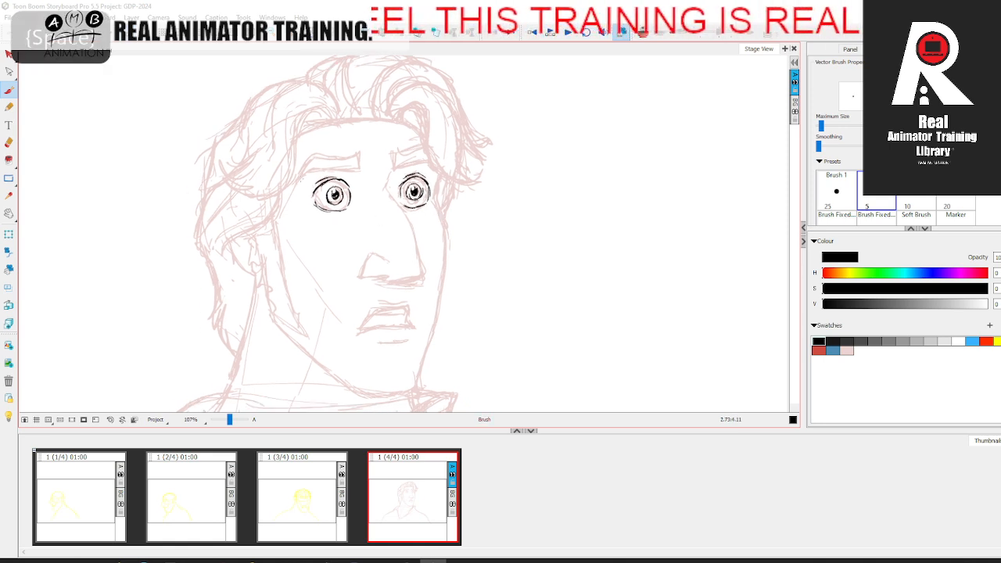
Step: Ink both eyebrows in black over the pale sketch, closing their inner and outer ends
{"action": "mouse_move", "coordinate": [296, 181]}
{"action": "left_mouse_down"}
{"action": "mouse_move", "coordinate": [308, 170]}
{"action": "mouse_move", "coordinate": [359, 167]}
{"action": "left_mouse_up"}
{"action": "mouse_move", "coordinate": [289, 186]}
{"action": "left_mouse_down"}
{"action": "mouse_move", "coordinate": [313, 156]}
{"action": "mouse_move", "coordinate": [361, 158]}
{"action": "mouse_move", "coordinate": [356, 169]}
{"action": "mouse_move", "coordinate": [408, 166]}
{"action": "mouse_move", "coordinate": [419, 163]}
{"action": "mouse_move", "coordinate": [394, 156]}
{"action": "mouse_move", "coordinate": [418, 150]}
{"action": "left_mouse_up"}
{"action": "key", "text": "space"}
{"action": "key", "text": "space"}
{"action": "left_click_drag", "start_coordinate": [430, 188], "coordinate": [424, 157]}
{"action": "key", "text": "space"}
{"action": "left_click_drag", "start_coordinate": [423, 140], "coordinate": [417, 123]}
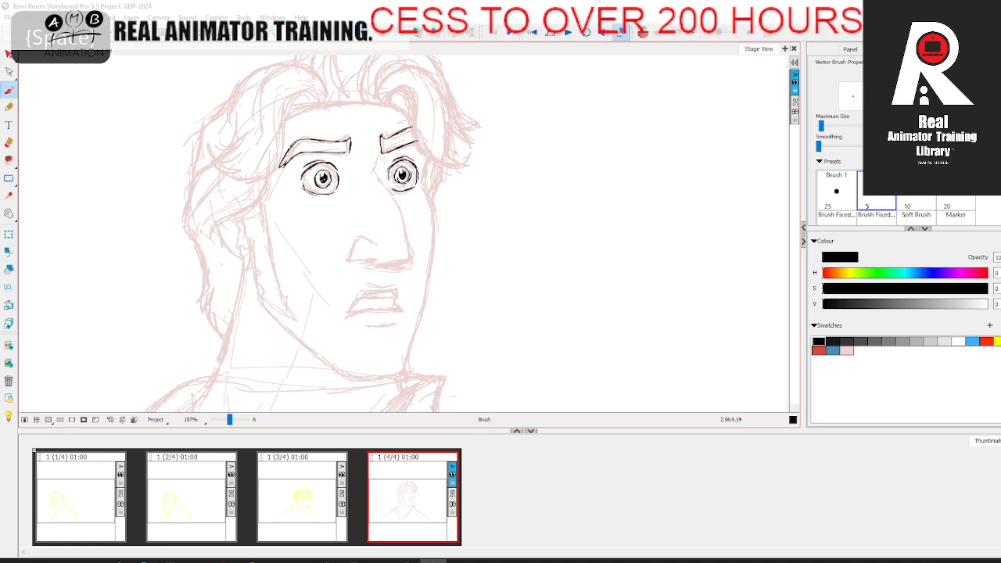
{"action": "key", "text": "space"}
Step: Ink the nose from the far eye's inner corner down the bridge, around the tip and base to the near nostril
{"action": "left_click_drag", "start_coordinate": [398, 179], "coordinate": [395, 165]}
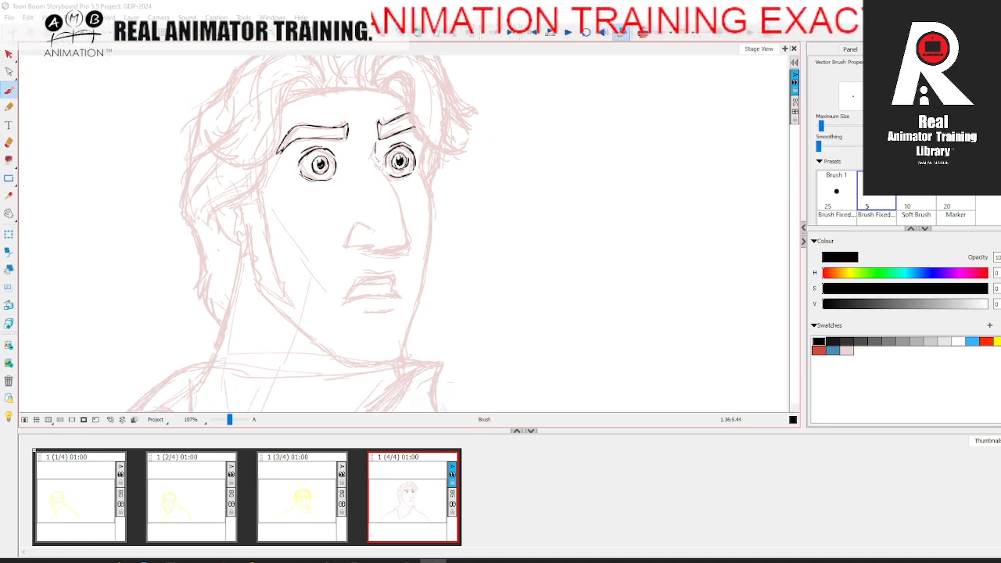
{"action": "left_click_drag", "start_coordinate": [380, 165], "coordinate": [406, 237]}
{"action": "key", "text": "space"}
{"action": "left_click_drag", "start_coordinate": [406, 232], "coordinate": [408, 234]}
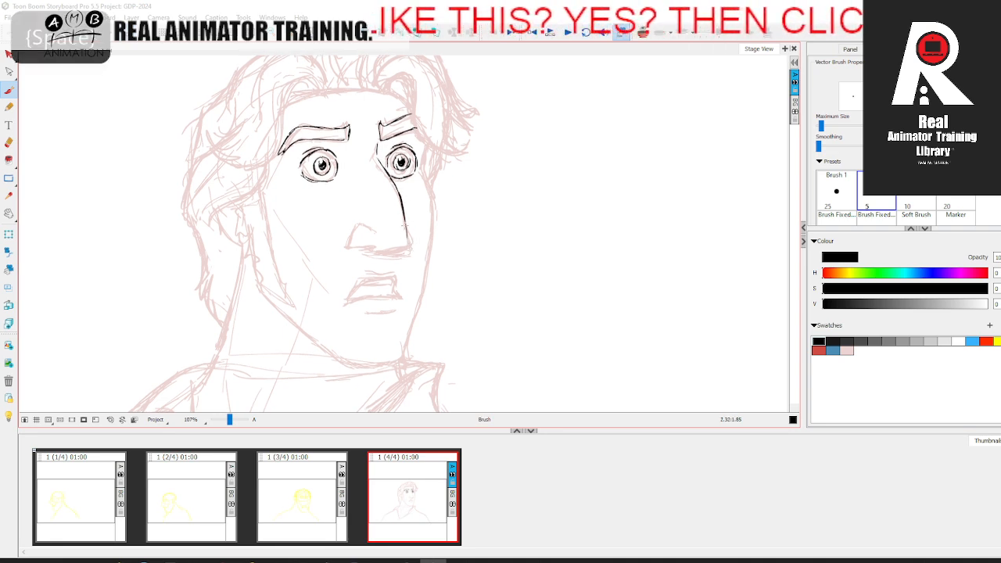
{"action": "key", "text": "space"}
{"action": "left_click_drag", "start_coordinate": [408, 239], "coordinate": [379, 250]}
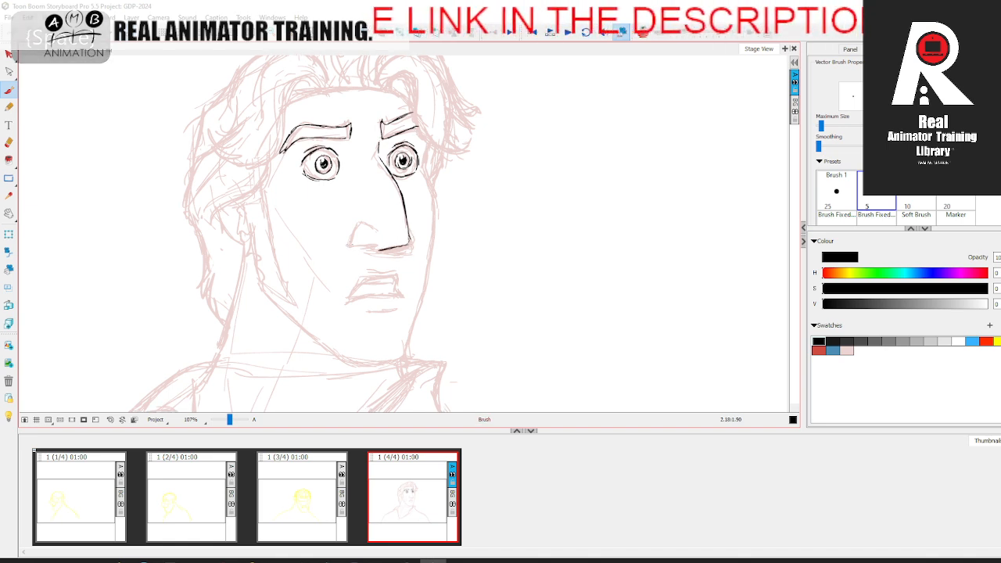
{"action": "key", "text": "ctrl+z"}
{"action": "key", "text": "ctrl+z"}
{"action": "mouse_move", "coordinate": [379, 250]}
{"action": "left_mouse_down"}
{"action": "mouse_move", "coordinate": [409, 245]}
{"action": "mouse_move", "coordinate": [352, 232]}
{"action": "mouse_move", "coordinate": [350, 245]}
{"action": "mouse_move", "coordinate": [383, 249]}
{"action": "mouse_move", "coordinate": [365, 226]}
{"action": "left_mouse_up"}
{"action": "key", "text": "space"}
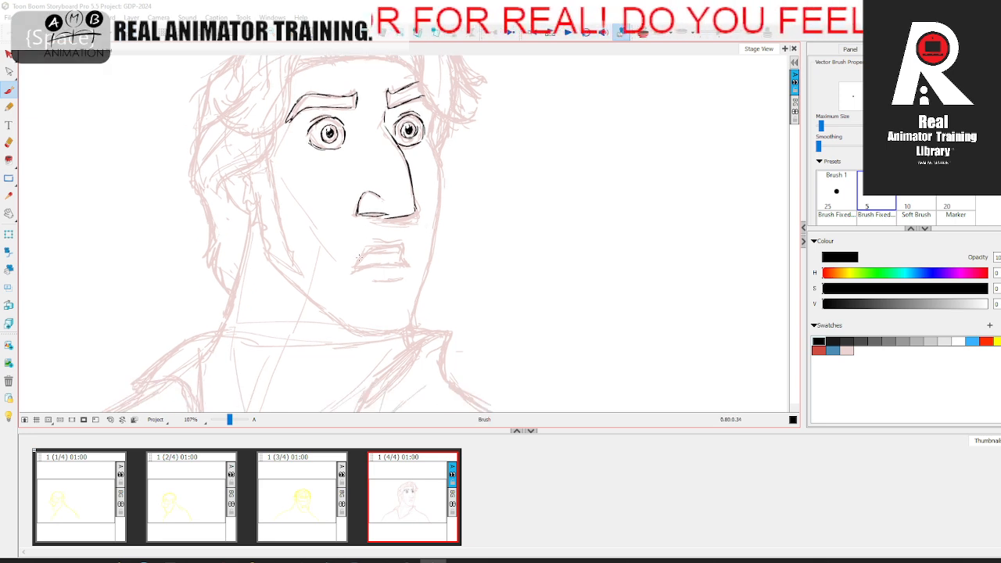
Step: Ink the mouth with its upper lip, slightly parted opening and lower lip, plus the short crease below it
{"action": "left_click_drag", "start_coordinate": [356, 263], "coordinate": [362, 250]}
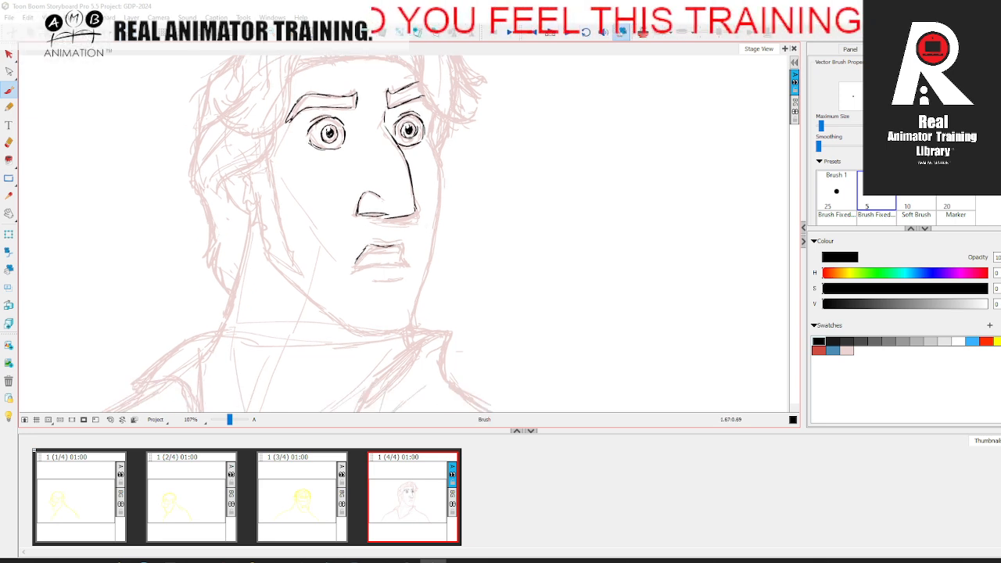
{"action": "left_click_drag", "start_coordinate": [353, 266], "coordinate": [367, 246]}
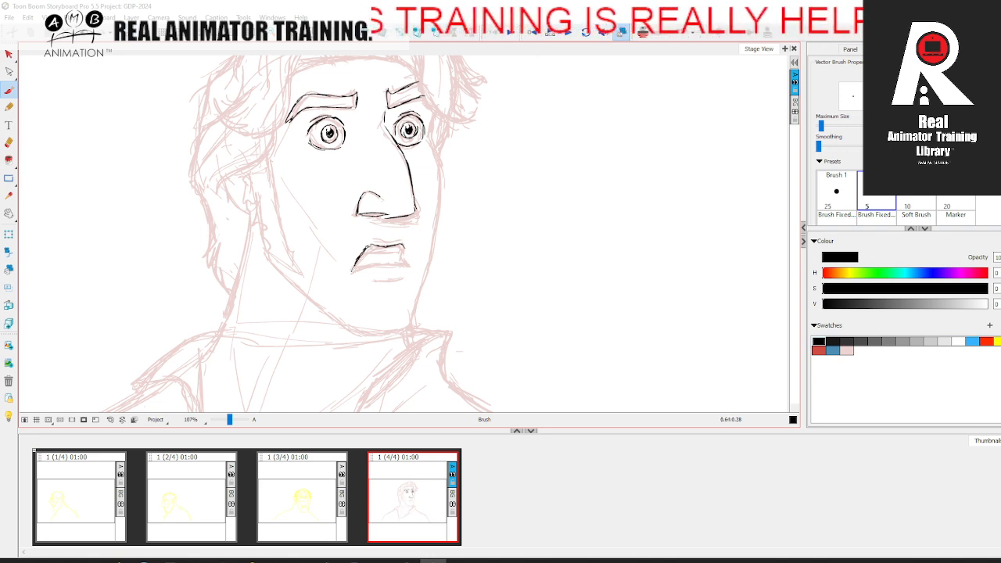
{"action": "mouse_move", "coordinate": [365, 267]}
{"action": "left_mouse_down"}
{"action": "mouse_move", "coordinate": [405, 261]}
{"action": "mouse_move", "coordinate": [403, 243]}
{"action": "left_mouse_up"}
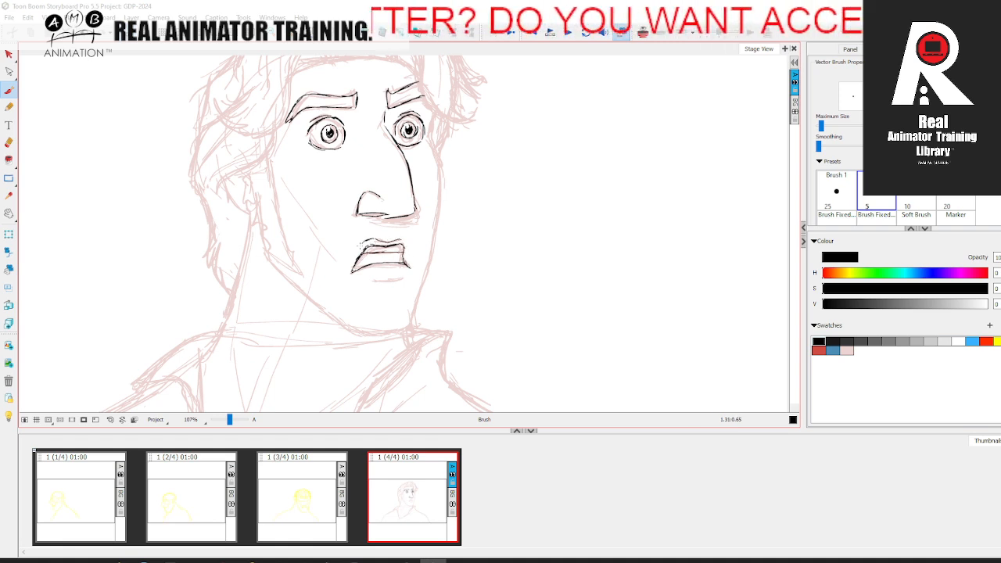
{"action": "mouse_move", "coordinate": [372, 280]}
{"action": "left_mouse_down"}
{"action": "mouse_move", "coordinate": [404, 275]}
{"action": "mouse_move", "coordinate": [365, 278]}
{"action": "mouse_move", "coordinate": [383, 259]}
{"action": "mouse_move", "coordinate": [403, 266]}
{"action": "left_mouse_up"}
{"action": "key", "text": "space"}
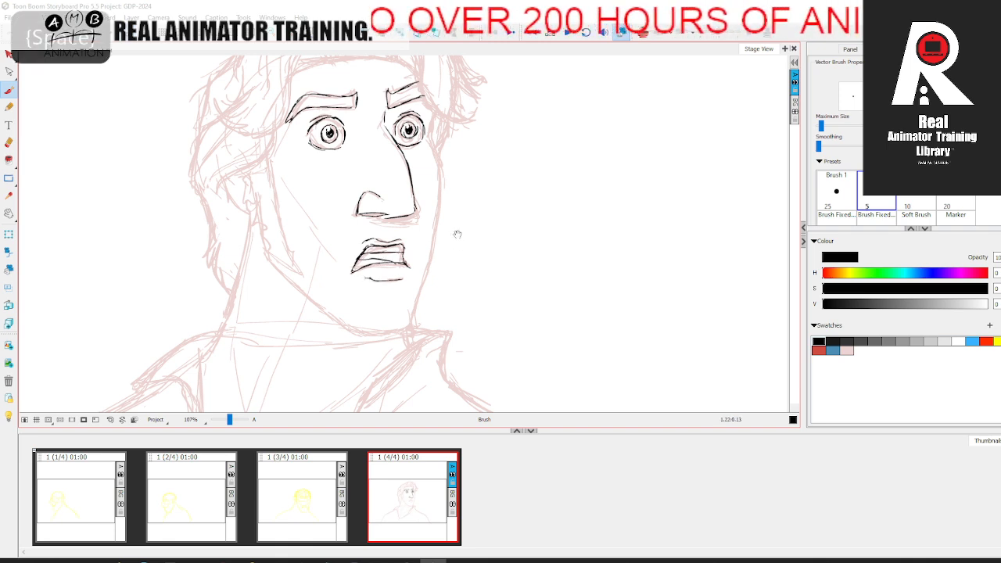
Step: Ink the far side of the face from beside the far eye down the cheek to the chin
{"action": "left_click_drag", "start_coordinate": [459, 234], "coordinate": [437, 270]}
{"action": "key", "text": "space"}
{"action": "mouse_move", "coordinate": [413, 166]}
{"action": "left_mouse_down"}
{"action": "mouse_move", "coordinate": [416, 123]}
{"action": "mouse_move", "coordinate": [418, 152]}
{"action": "left_mouse_up"}
{"action": "key", "text": "space"}
{"action": "mouse_move", "coordinate": [419, 151]}
{"action": "left_mouse_down"}
{"action": "mouse_move", "coordinate": [426, 118]}
{"action": "mouse_move", "coordinate": [399, 255]}
{"action": "mouse_move", "coordinate": [409, 222]}
{"action": "mouse_move", "coordinate": [412, 235]}
{"action": "mouse_move", "coordinate": [390, 296]}
{"action": "left_mouse_up"}
{"action": "key", "text": "space"}
{"action": "key", "text": "space"}
Step: Rotate the canvas view and ink the chin and the near jawline up towards the ear
{"action": "left_click_drag", "start_coordinate": [267, 249], "coordinate": [276, 256]}
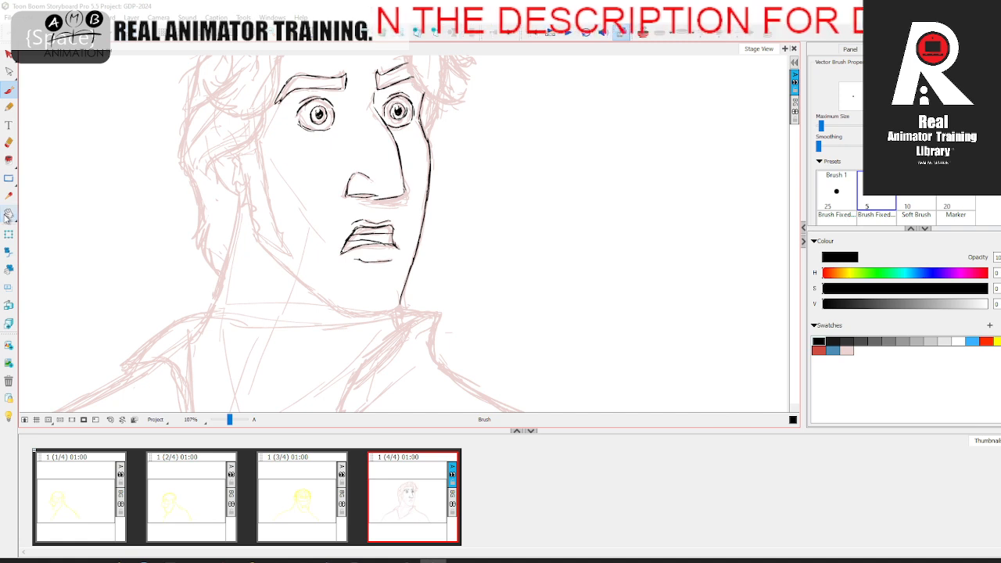
{"action": "left_click", "coordinate": [9, 213]}
{"action": "left_click", "coordinate": [52, 236]}
{"action": "mouse_move", "coordinate": [125, 225]}
{"action": "left_mouse_down"}
{"action": "mouse_move", "coordinate": [413, 137]}
{"action": "mouse_move", "coordinate": [290, 225]}
{"action": "left_mouse_up"}
{"action": "key", "text": "space"}
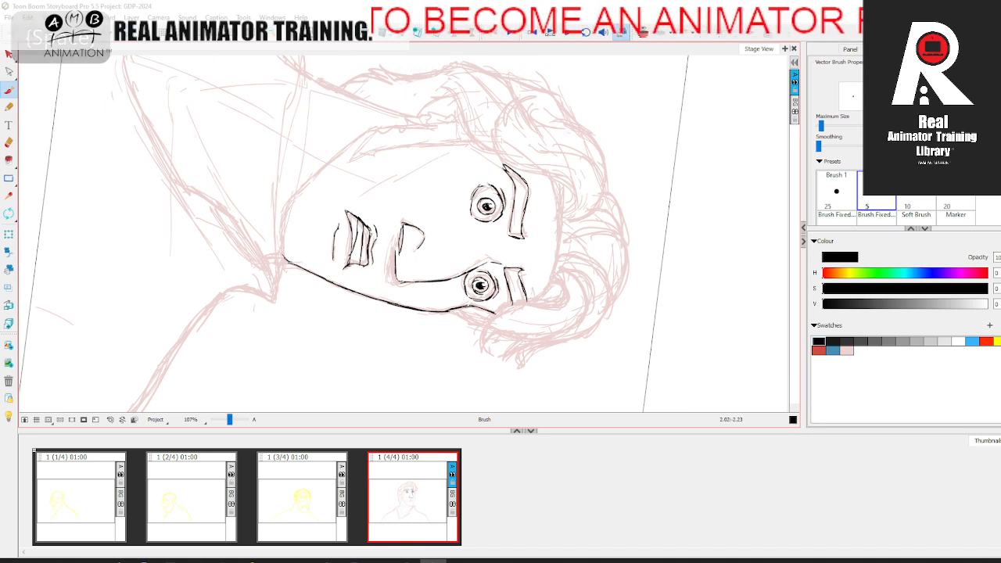
{"action": "mouse_move", "coordinate": [285, 260]}
{"action": "left_mouse_down"}
{"action": "mouse_move", "coordinate": [280, 225]}
{"action": "mouse_move", "coordinate": [283, 256]}
{"action": "left_mouse_up"}
{"action": "key", "text": "space"}
{"action": "left_click_drag", "start_coordinate": [300, 208], "coordinate": [280, 233]}
{"action": "mouse_move", "coordinate": [316, 189]}
{"action": "left_mouse_down"}
{"action": "mouse_move", "coordinate": [291, 213]}
{"action": "mouse_move", "coordinate": [382, 143]}
{"action": "left_mouse_up"}
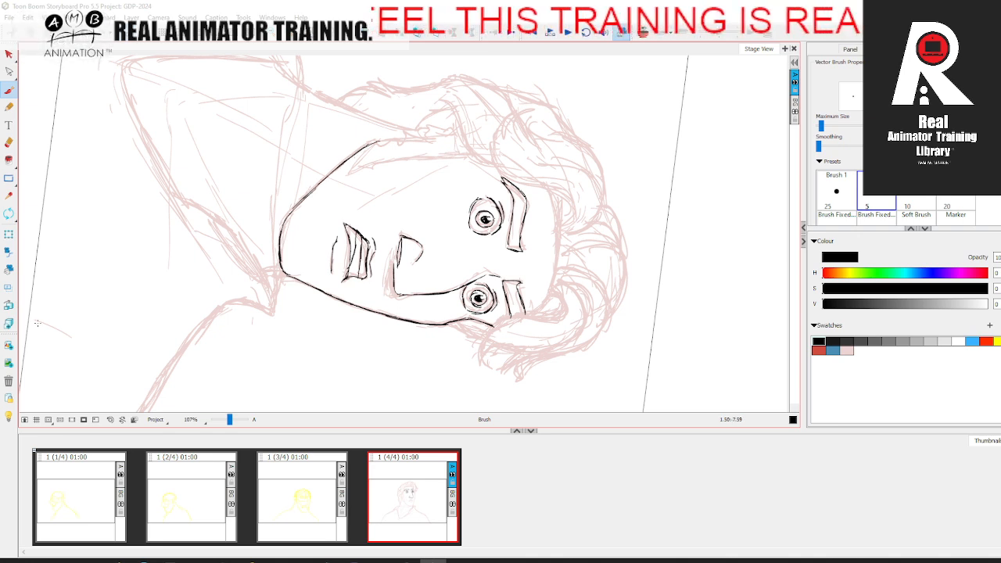
Step: Reset the view rotation and ink the sideburn's front edge, its tip and the jagged edge beside the ear
{"action": "left_click", "coordinate": [111, 422]}
{"action": "key", "text": "space"}
{"action": "left_click_drag", "start_coordinate": [380, 293], "coordinate": [334, 317]}
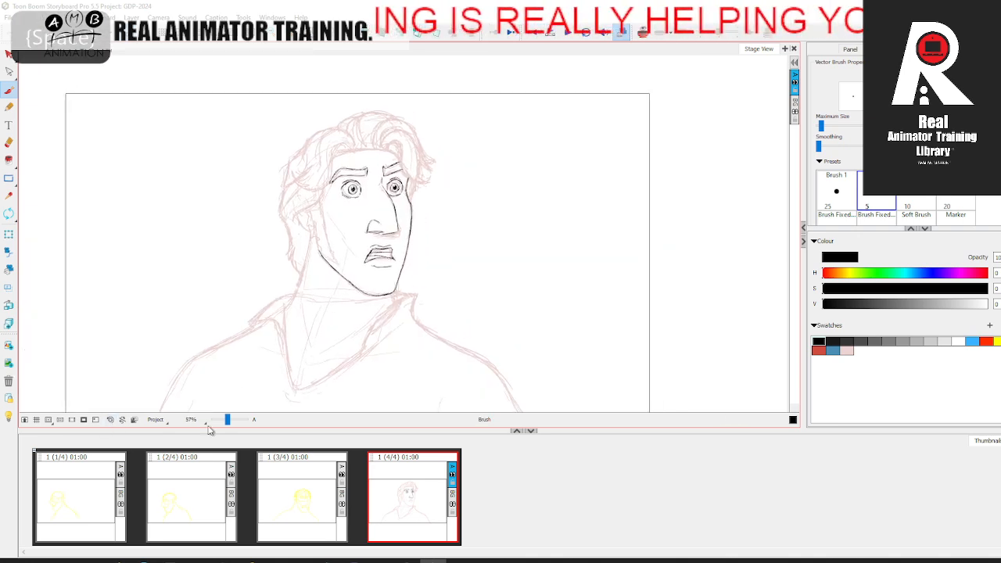
{"action": "left_click_drag", "start_coordinate": [227, 421], "coordinate": [230, 422]}
{"action": "key", "text": "space"}
{"action": "left_click_drag", "start_coordinate": [305, 349], "coordinate": [323, 370]}
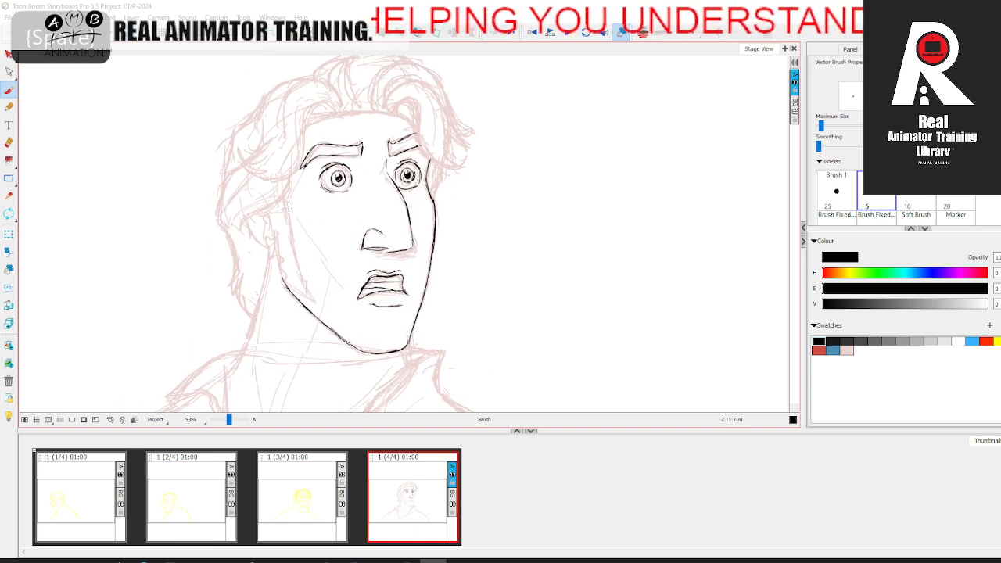
{"action": "left_click_drag", "start_coordinate": [288, 192], "coordinate": [298, 267]}
{"action": "mouse_move", "coordinate": [263, 208]}
{"action": "left_mouse_down"}
{"action": "mouse_move", "coordinate": [273, 261]}
{"action": "mouse_move", "coordinate": [309, 294]}
{"action": "mouse_move", "coordinate": [293, 286]}
{"action": "left_mouse_up"}
{"action": "left_click_drag", "start_coordinate": [274, 264], "coordinate": [279, 274]}
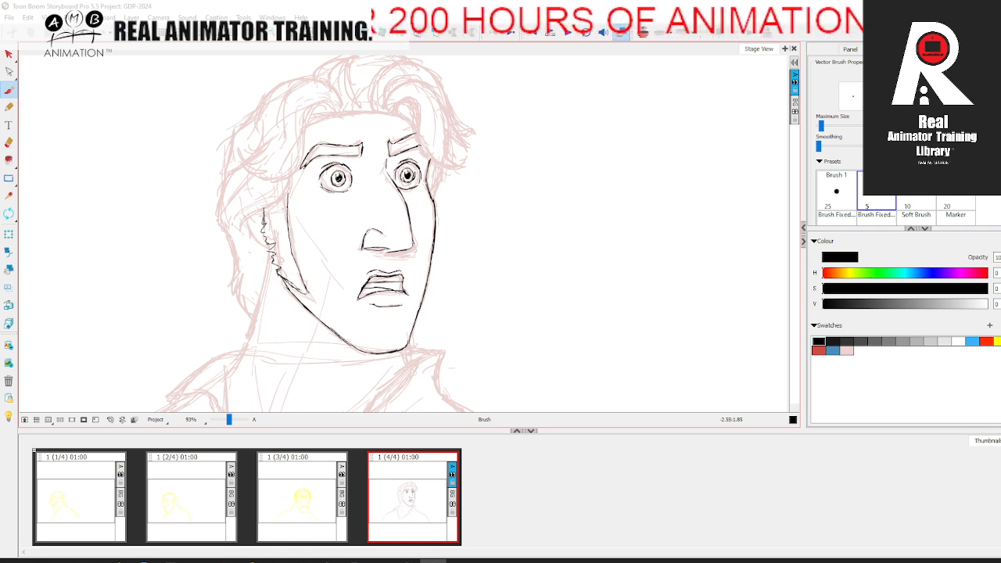
Step: Ink the hair contour behind the ear down to the pointed ends at the nape
{"action": "key", "text": "space"}
{"action": "mouse_move", "coordinate": [299, 206]}
{"action": "left_mouse_down"}
{"action": "mouse_move", "coordinate": [307, 212]}
{"action": "mouse_move", "coordinate": [258, 234]}
{"action": "mouse_move", "coordinate": [270, 252]}
{"action": "mouse_move", "coordinate": [304, 202]}
{"action": "mouse_move", "coordinate": [296, 216]}
{"action": "left_mouse_up"}
{"action": "key", "text": "space"}
{"action": "mouse_move", "coordinate": [269, 152]}
{"action": "left_mouse_down"}
{"action": "mouse_move", "coordinate": [247, 171]}
{"action": "mouse_move", "coordinate": [239, 208]}
{"action": "mouse_move", "coordinate": [236, 199]}
{"action": "mouse_move", "coordinate": [252, 301]}
{"action": "left_mouse_up"}
{"action": "left_click_drag", "start_coordinate": [254, 287], "coordinate": [272, 326]}
{"action": "key", "text": "space"}
{"action": "left_click_drag", "start_coordinate": [267, 258], "coordinate": [271, 303]}
Step: Ink the forehead hairline, the swept near-side hair with its strands, and the inner ear lines
{"action": "mouse_move", "coordinate": [256, 189]}
{"action": "left_mouse_down"}
{"action": "mouse_move", "coordinate": [319, 154]}
{"action": "mouse_move", "coordinate": [357, 181]}
{"action": "left_mouse_up"}
{"action": "key", "text": "space"}
{"action": "mouse_move", "coordinate": [332, 154]}
{"action": "left_mouse_down"}
{"action": "mouse_move", "coordinate": [357, 172]}
{"action": "mouse_move", "coordinate": [323, 200]}
{"action": "mouse_move", "coordinate": [422, 193]}
{"action": "mouse_move", "coordinate": [326, 187]}
{"action": "mouse_move", "coordinate": [320, 234]}
{"action": "mouse_move", "coordinate": [302, 254]}
{"action": "mouse_move", "coordinate": [271, 247]}
{"action": "left_mouse_up"}
{"action": "key", "text": "space"}
{"action": "key", "text": "space"}
{"action": "mouse_move", "coordinate": [255, 230]}
{"action": "left_mouse_down"}
{"action": "mouse_move", "coordinate": [277, 250]}
{"action": "mouse_move", "coordinate": [282, 241]}
{"action": "left_mouse_up"}
{"action": "left_click_drag", "start_coordinate": [256, 219], "coordinate": [277, 240]}
{"action": "left_click_drag", "start_coordinate": [299, 185], "coordinate": [297, 219]}
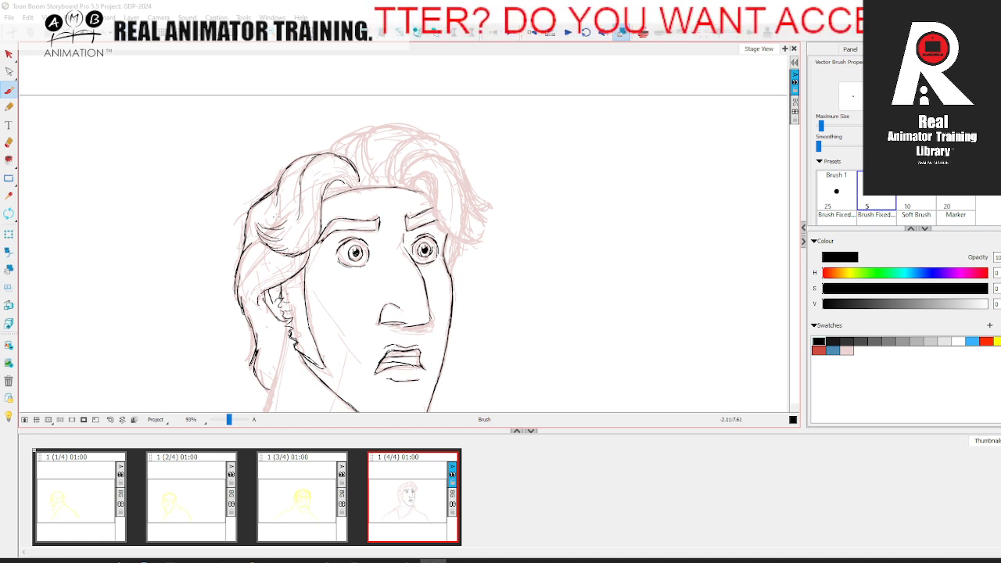
{"action": "left_click_drag", "start_coordinate": [284, 206], "coordinate": [268, 224]}
Step: Ink the raised hair volume at the crown and its outer contour towards the far side
{"action": "key", "text": "space"}
{"action": "left_click_drag", "start_coordinate": [351, 191], "coordinate": [327, 214]}
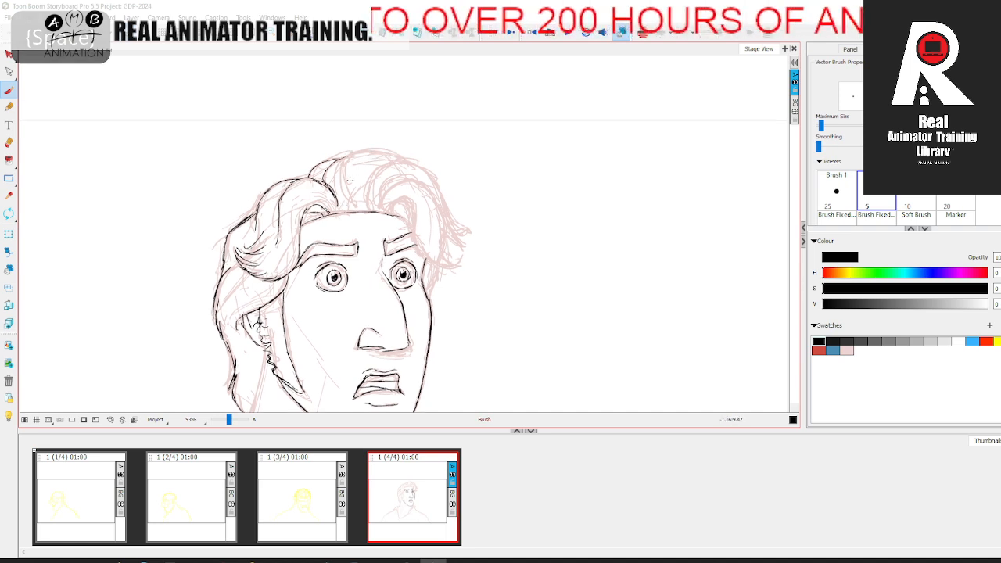
{"action": "key", "text": "space"}
{"action": "left_click_drag", "start_coordinate": [394, 185], "coordinate": [390, 182]}
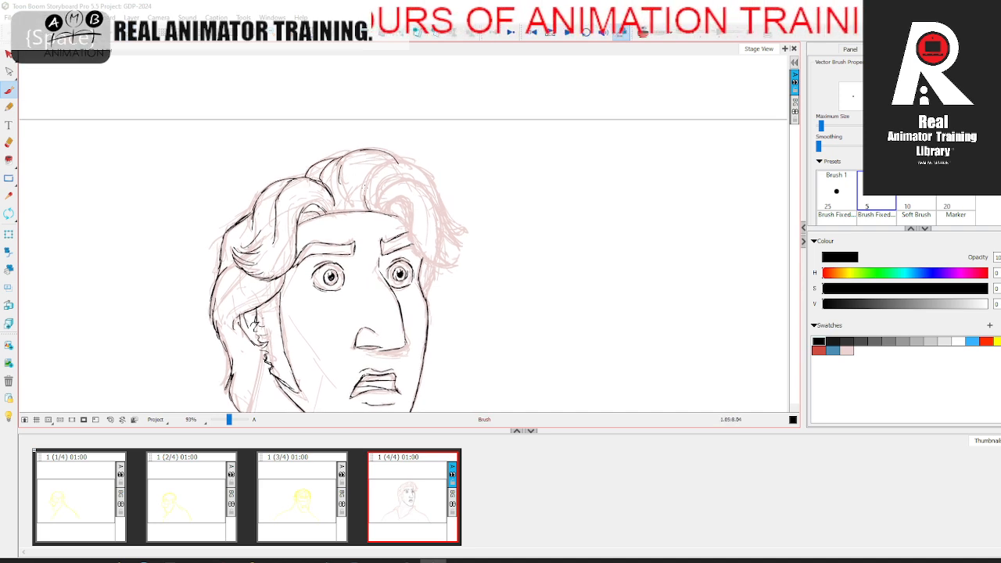
{"action": "left_click_drag", "start_coordinate": [450, 160], "coordinate": [440, 161]}
{"action": "left_click_drag", "start_coordinate": [427, 196], "coordinate": [433, 215]}
Step: Ink the curved forelocks over the forehead and the hair tufts on the far side of the head
{"action": "key", "text": "space"}
{"action": "left_click_drag", "start_coordinate": [370, 232], "coordinate": [427, 262]}
{"action": "mouse_move", "coordinate": [366, 210]}
{"action": "left_mouse_down"}
{"action": "mouse_move", "coordinate": [404, 181]}
{"action": "mouse_move", "coordinate": [422, 210]}
{"action": "mouse_move", "coordinate": [425, 249]}
{"action": "mouse_move", "coordinate": [440, 256]}
{"action": "left_mouse_up"}
{"action": "left_click_drag", "start_coordinate": [404, 183], "coordinate": [424, 251]}
{"action": "mouse_move", "coordinate": [356, 203]}
{"action": "left_mouse_down"}
{"action": "mouse_move", "coordinate": [388, 166]}
{"action": "mouse_move", "coordinate": [324, 205]}
{"action": "left_mouse_up"}
{"action": "left_click_drag", "start_coordinate": [469, 188], "coordinate": [449, 183]}
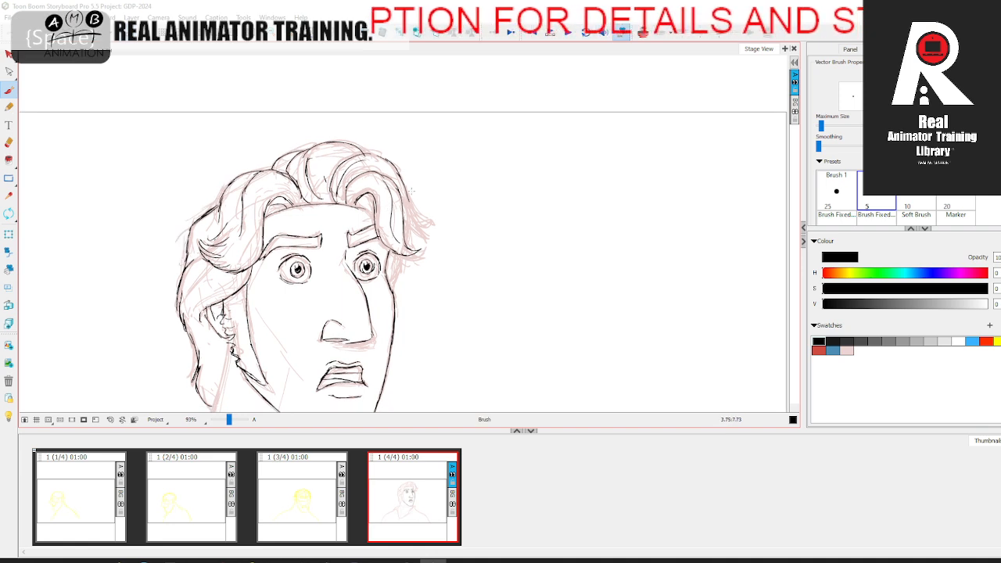
{"action": "left_click_drag", "start_coordinate": [428, 220], "coordinate": [440, 225]}
{"action": "mouse_move", "coordinate": [435, 225]}
{"action": "left_mouse_down"}
{"action": "mouse_move", "coordinate": [409, 210]}
{"action": "mouse_move", "coordinate": [410, 250]}
{"action": "mouse_move", "coordinate": [434, 106]}
{"action": "left_mouse_up"}
Step: Ink the near neck line from the ear to the collar and the short far neck line beneath the chin
{"action": "key", "text": "space"}
{"action": "left_click_drag", "start_coordinate": [270, 167], "coordinate": [249, 238]}
{"action": "key", "text": "space"}
{"action": "key", "text": "ctrl+z"}
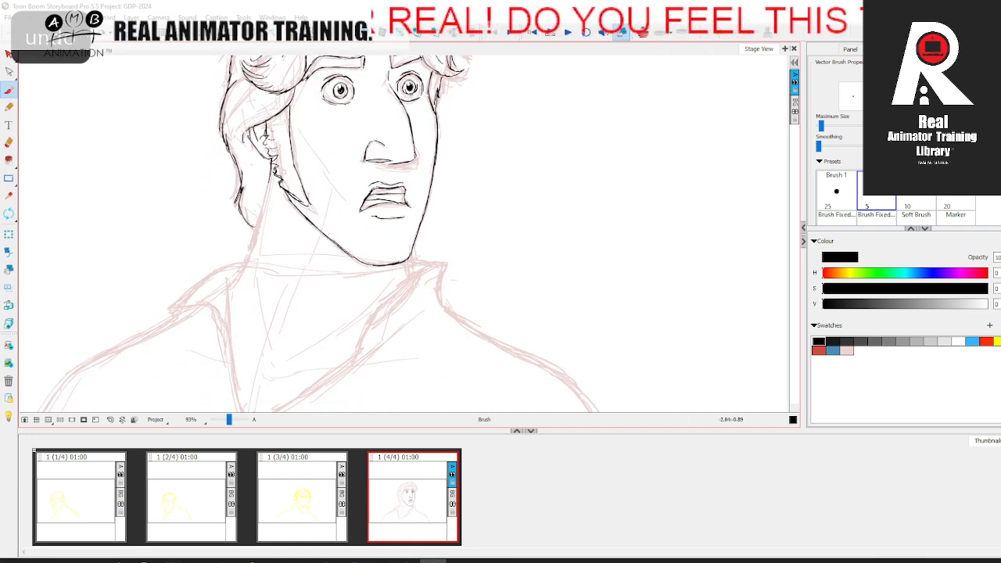
{"action": "left_click_drag", "start_coordinate": [272, 163], "coordinate": [252, 241]}
{"action": "left_click_drag", "start_coordinate": [266, 198], "coordinate": [228, 289]}
{"action": "key", "text": "space"}
{"action": "left_click_drag", "start_coordinate": [321, 319], "coordinate": [314, 297]}
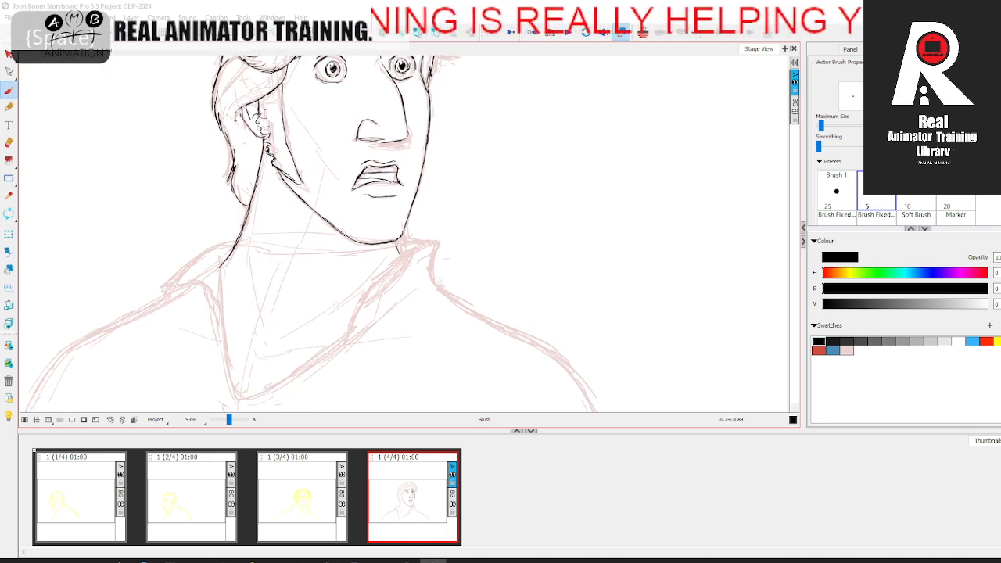
{"action": "key", "text": "space"}
{"action": "left_click_drag", "start_coordinate": [388, 259], "coordinate": [420, 220]}
Step: Ink the near shoulder from the bottom edge of the frame up to the collar
{"action": "key", "text": "space"}
{"action": "mouse_move", "coordinate": [313, 312]}
{"action": "left_mouse_down"}
{"action": "mouse_move", "coordinate": [410, 261]}
{"action": "mouse_move", "coordinate": [433, 227]}
{"action": "left_mouse_up"}
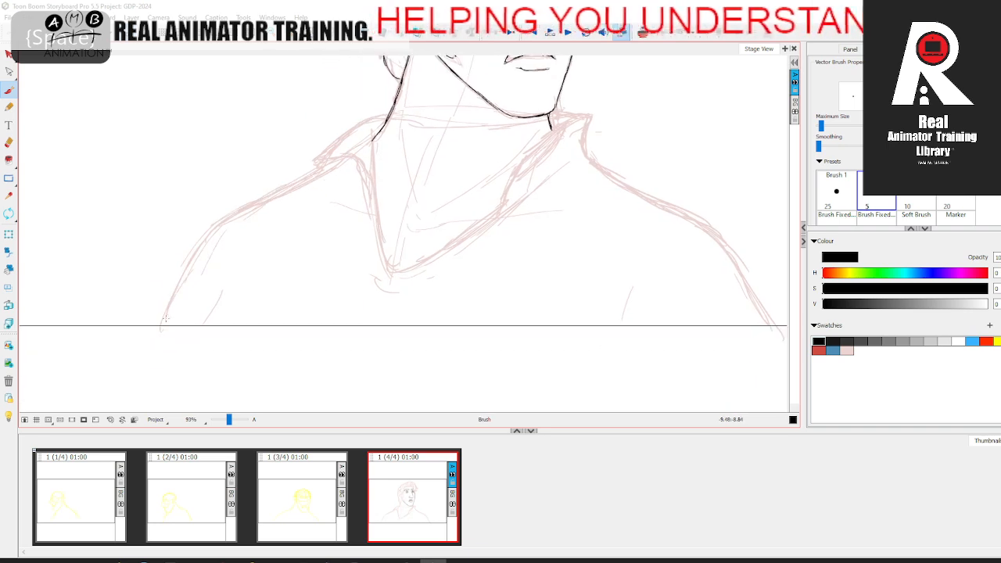
{"action": "mouse_move", "coordinate": [156, 336]}
{"action": "left_mouse_down"}
{"action": "mouse_move", "coordinate": [209, 228]}
{"action": "mouse_move", "coordinate": [197, 286]}
{"action": "mouse_move", "coordinate": [231, 237]}
{"action": "mouse_move", "coordinate": [338, 185]}
{"action": "left_mouse_up"}
{"action": "key", "text": "space"}
{"action": "key", "text": "space"}
{"action": "left_click_drag", "start_coordinate": [431, 241], "coordinate": [267, 257]}
Step: Rotate the canvas view and ink the far collar point and the far shoulder down to the frame edge
{"action": "key", "text": "ctrl+alt"}
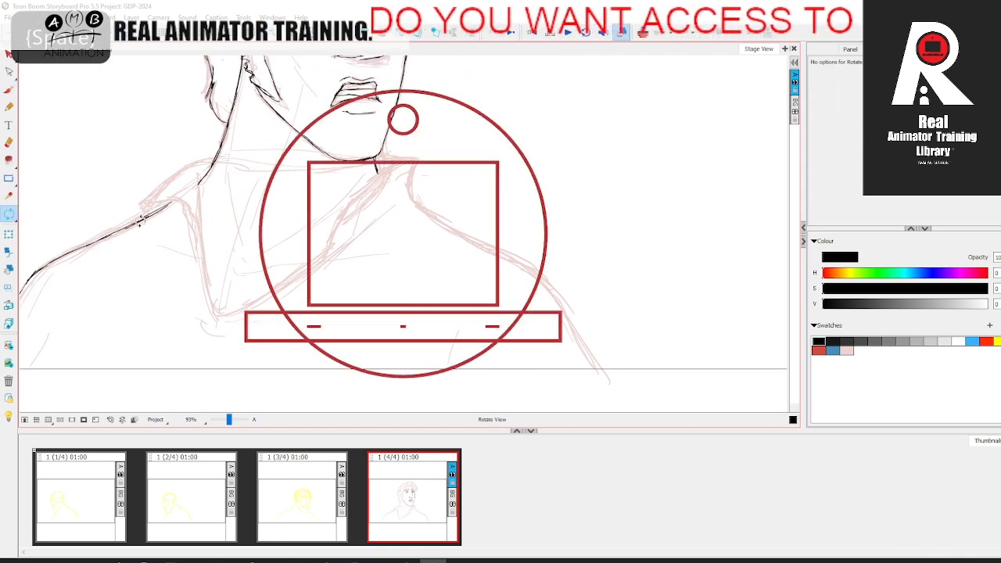
{"action": "left_click_drag", "start_coordinate": [135, 199], "coordinate": [175, 380]}
{"action": "key", "text": "space"}
{"action": "left_click_drag", "start_coordinate": [298, 206], "coordinate": [262, 207]}
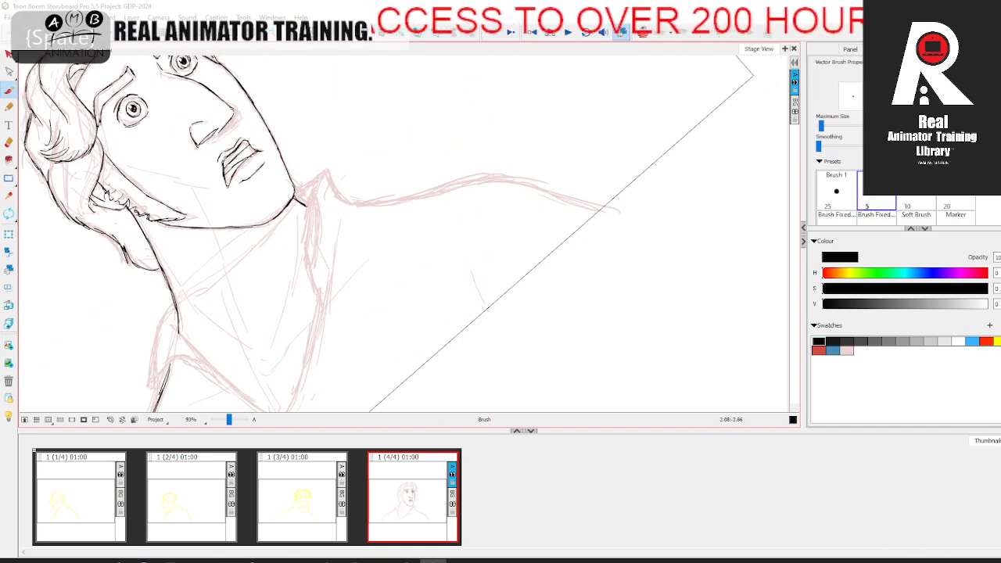
{"action": "mouse_move", "coordinate": [324, 174]}
{"action": "left_mouse_down"}
{"action": "mouse_move", "coordinate": [338, 197]}
{"action": "mouse_move", "coordinate": [403, 200]}
{"action": "mouse_move", "coordinate": [503, 179]}
{"action": "mouse_move", "coordinate": [603, 210]}
{"action": "left_mouse_up"}
Step: Ink the near collar flap's outer edge and point, rotating the view to follow its folded edge
{"action": "key", "text": "space"}
{"action": "left_click_drag", "start_coordinate": [441, 250], "coordinate": [493, 147]}
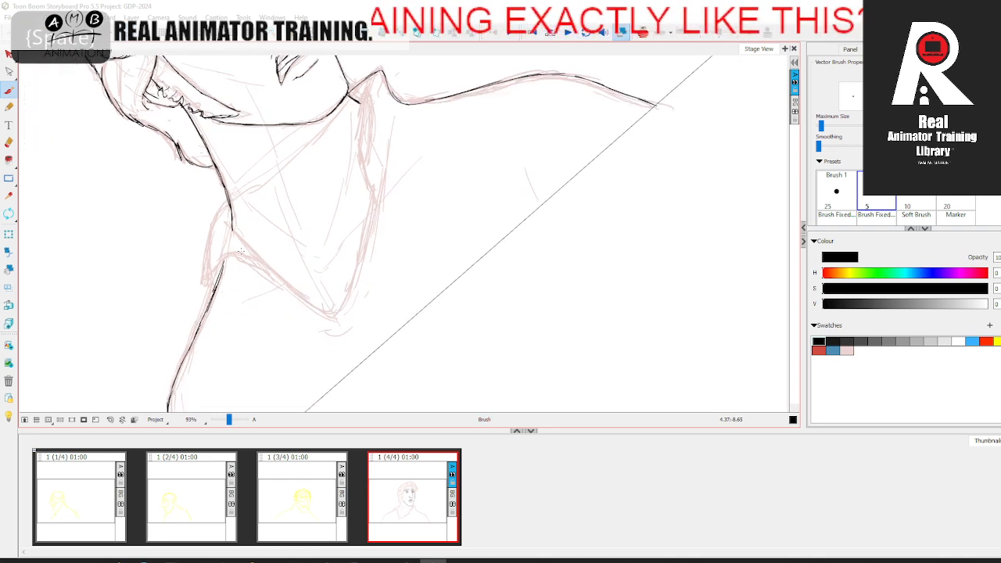
{"action": "mouse_move", "coordinate": [229, 196]}
{"action": "left_mouse_down"}
{"action": "mouse_move", "coordinate": [211, 282]}
{"action": "mouse_move", "coordinate": [237, 255]}
{"action": "mouse_move", "coordinate": [315, 320]}
{"action": "mouse_move", "coordinate": [370, 212]}
{"action": "left_mouse_up"}
{"action": "left_click", "coordinate": [10, 213]}
{"action": "key", "text": "space"}
{"action": "left_click_drag", "start_coordinate": [250, 233], "coordinate": [254, 272]}
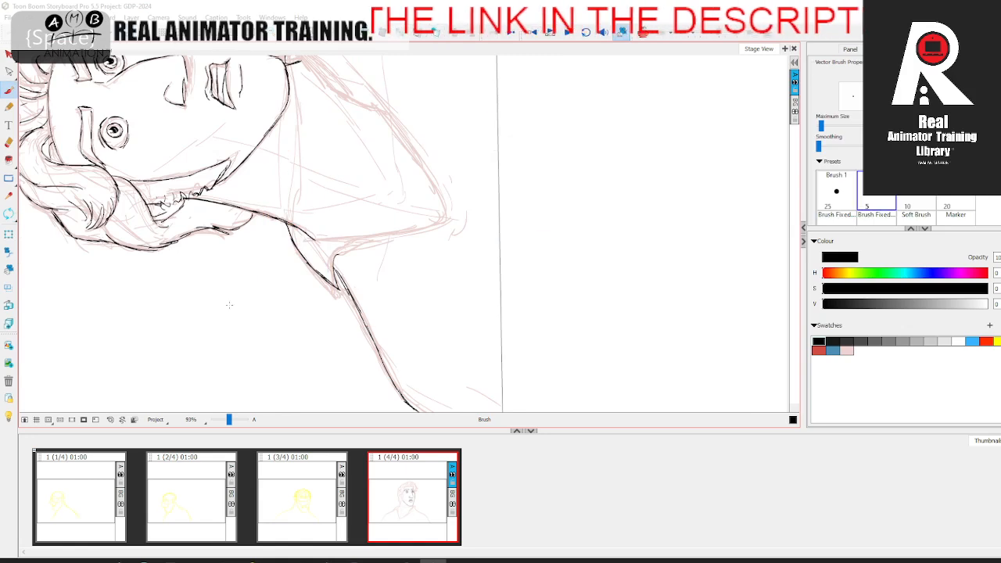
{"action": "left_click_drag", "start_coordinate": [335, 259], "coordinate": [391, 239]}
{"action": "mouse_move", "coordinate": [303, 240]}
{"action": "left_mouse_down"}
{"action": "mouse_move", "coordinate": [436, 221]}
{"action": "mouse_move", "coordinate": [431, 263]}
{"action": "mouse_move", "coordinate": [334, 243]}
{"action": "left_mouse_up"}
{"action": "key", "text": "space"}
Step: Reset the view rotation and ink the V-shaped neckline from the near collar down and up to the far collar point
{"action": "left_click", "coordinate": [110, 420]}
{"action": "key", "text": "space"}
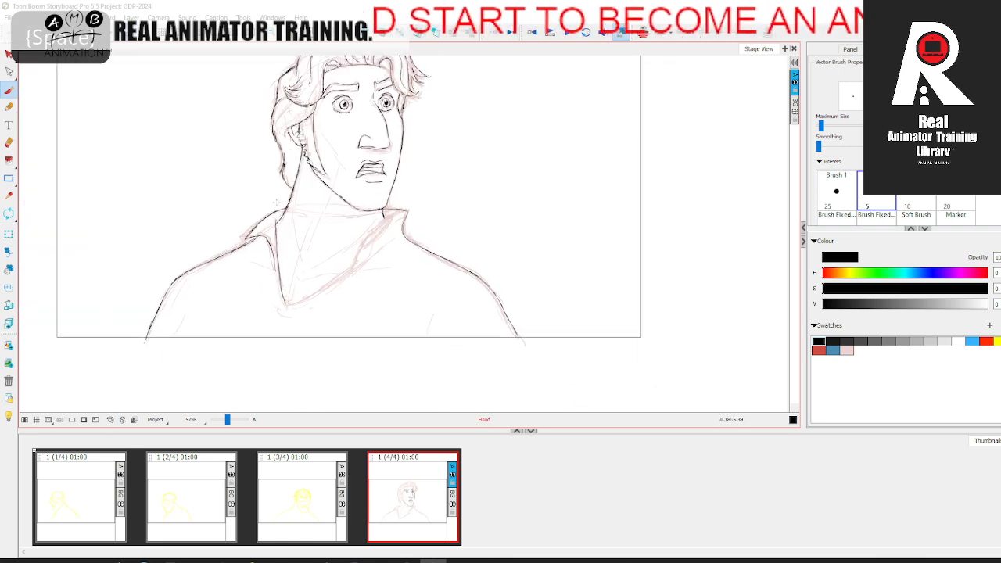
{"action": "left_click_drag", "start_coordinate": [227, 421], "coordinate": [229, 421]}
{"action": "key", "text": "space"}
{"action": "left_click_drag", "start_coordinate": [309, 354], "coordinate": [347, 310]}
{"action": "mouse_move", "coordinate": [247, 319]}
{"action": "left_mouse_down"}
{"action": "mouse_move", "coordinate": [322, 267]}
{"action": "mouse_move", "coordinate": [272, 302]}
{"action": "mouse_move", "coordinate": [312, 253]}
{"action": "mouse_move", "coordinate": [290, 292]}
{"action": "left_mouse_up"}
{"action": "key", "text": "space"}
{"action": "key", "text": "space"}
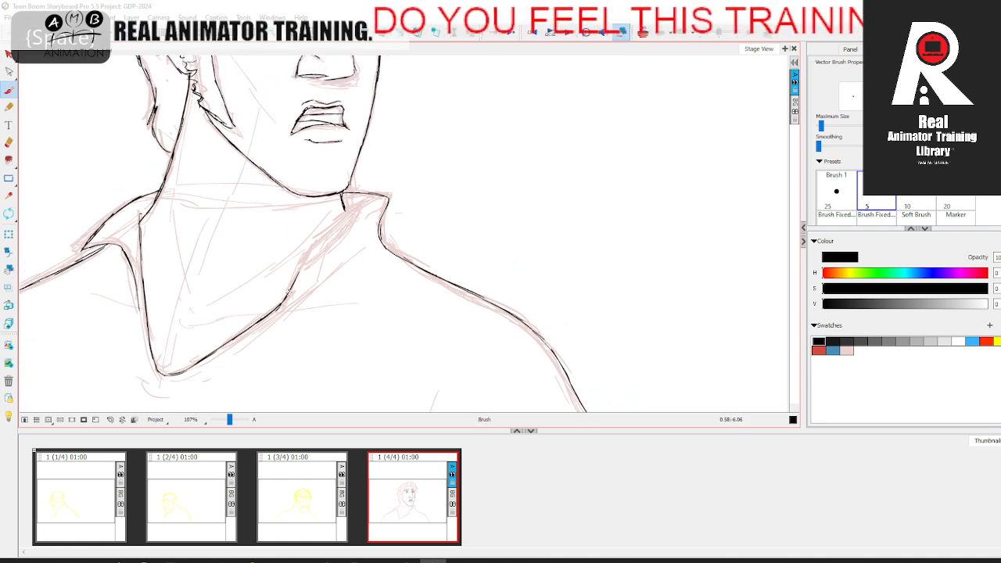
{"action": "left_click_drag", "start_coordinate": [305, 259], "coordinate": [375, 200]}
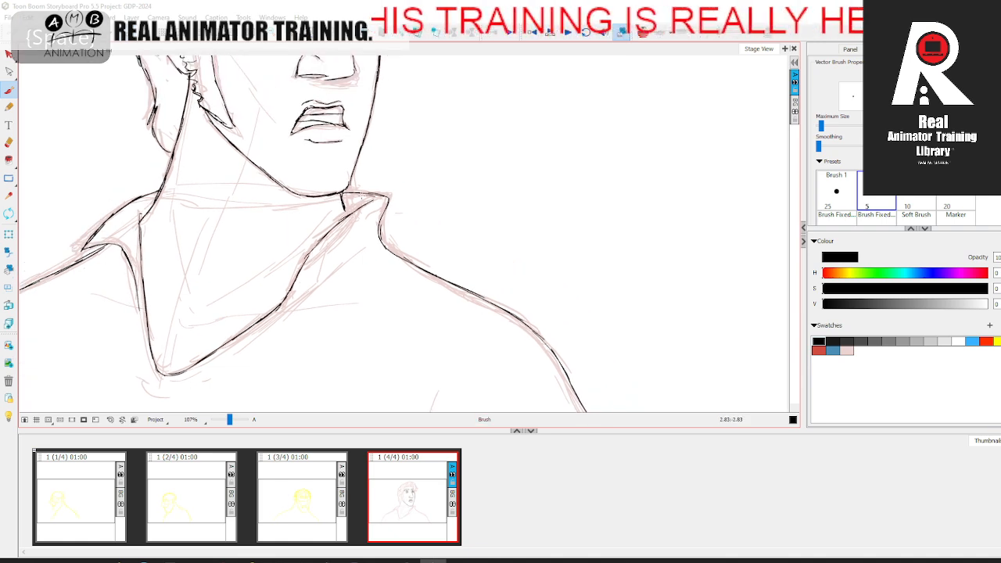
Step: Ink the far collar's inner fold and the fabric line running parallel to the neckline
{"action": "key", "text": "space"}
{"action": "left_click_drag", "start_coordinate": [305, 267], "coordinate": [331, 246]}
{"action": "left_click_drag", "start_coordinate": [373, 197], "coordinate": [333, 245]}
{"action": "key", "text": "space"}
{"action": "mouse_move", "coordinate": [317, 273]}
{"action": "left_mouse_down"}
{"action": "mouse_move", "coordinate": [351, 219]}
{"action": "mouse_move", "coordinate": [429, 177]}
{"action": "left_mouse_up"}
{"action": "key", "text": "space"}
{"action": "left_click_drag", "start_coordinate": [329, 255], "coordinate": [375, 218]}
Step: Ink the small crease beneath the neckline's point and the short arm creases on both sides of the torso
{"action": "left_click_drag", "start_coordinate": [252, 267], "coordinate": [290, 274]}
{"action": "key", "text": "space"}
{"action": "left_click_drag", "start_coordinate": [153, 308], "coordinate": [201, 292]}
{"action": "left_click_drag", "start_coordinate": [119, 278], "coordinate": [107, 311]}
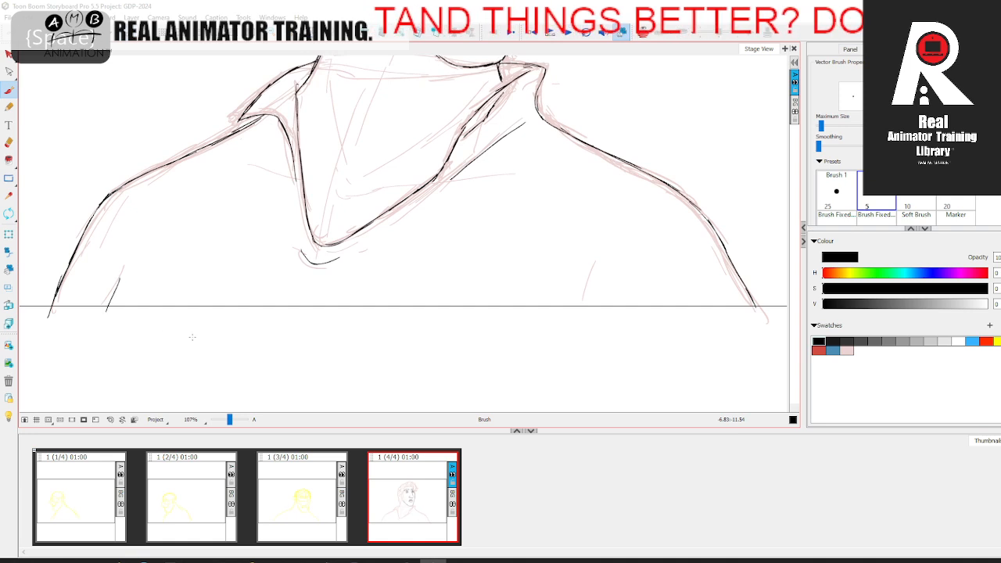
{"action": "left_click_drag", "start_coordinate": [582, 292], "coordinate": [578, 308]}
Step: Ink the short curved crease at the base of the neck, just inside the V-shaped neckline
{"action": "key", "text": "space"}
{"action": "left_click_drag", "start_coordinate": [514, 243], "coordinate": [500, 419]}
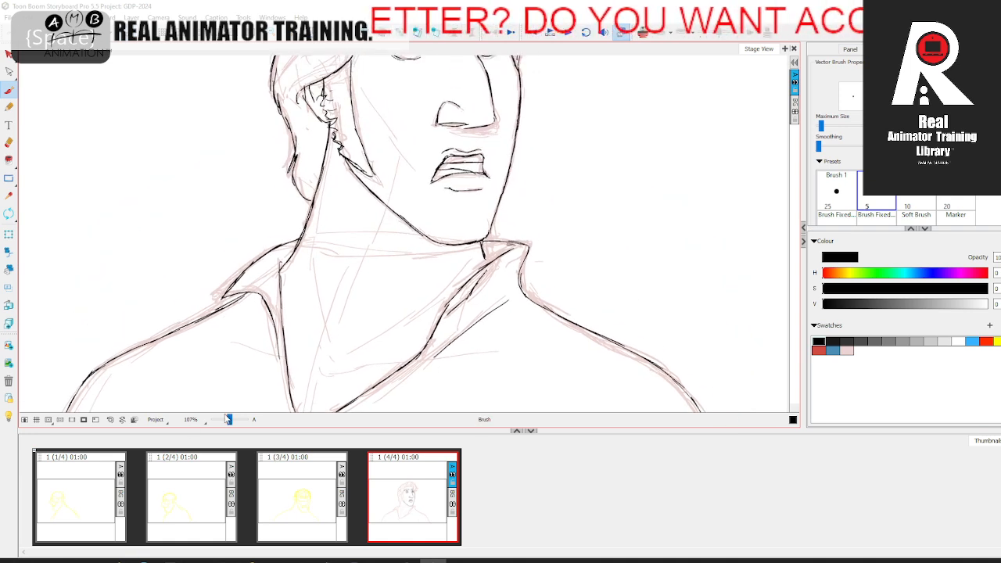
{"action": "left_click_drag", "start_coordinate": [234, 418], "coordinate": [231, 415]}
{"action": "key", "text": "alt+s"}
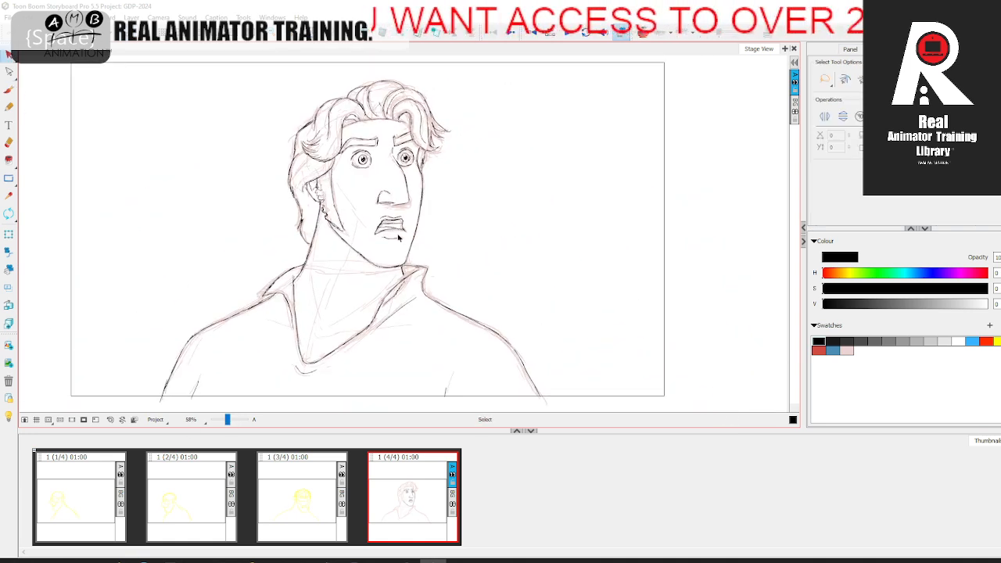
{"action": "left_click", "coordinate": [9, 90]}
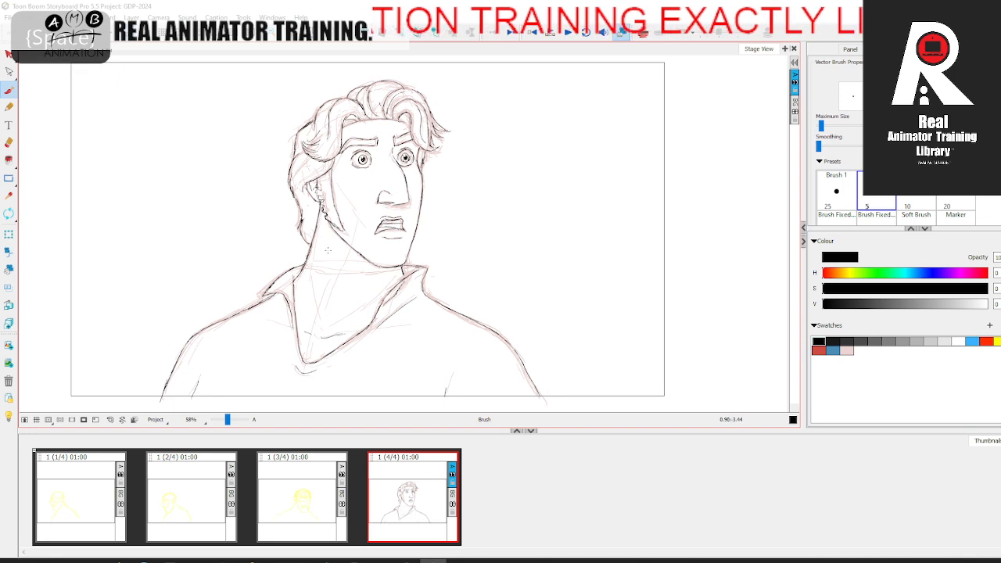
Step: Delete the pale pink sketch strokes from the fourth panel, keeping only the black ink lines
{"action": "left_click", "coordinate": [9, 56]}
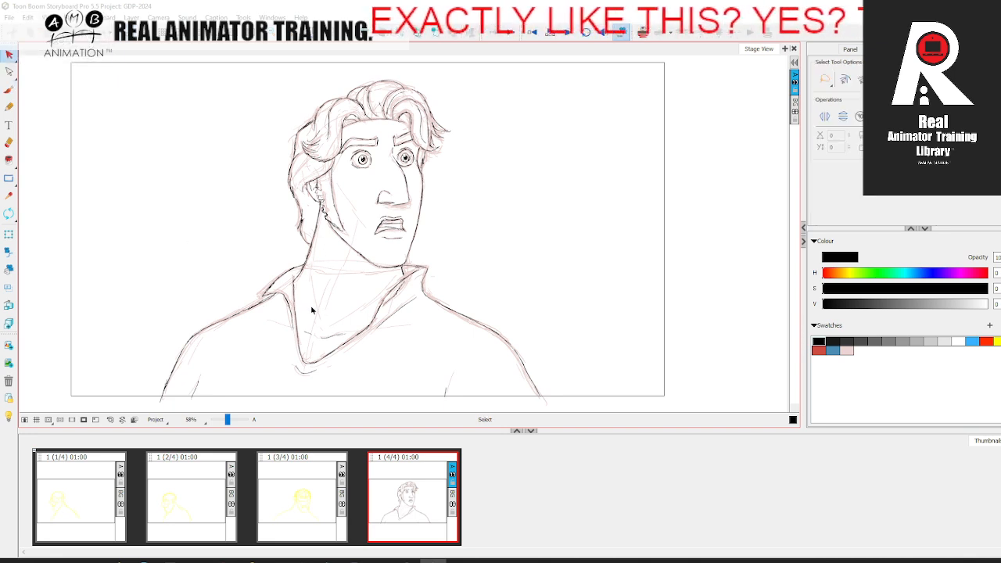
{"action": "key", "text": "ctrl+a"}
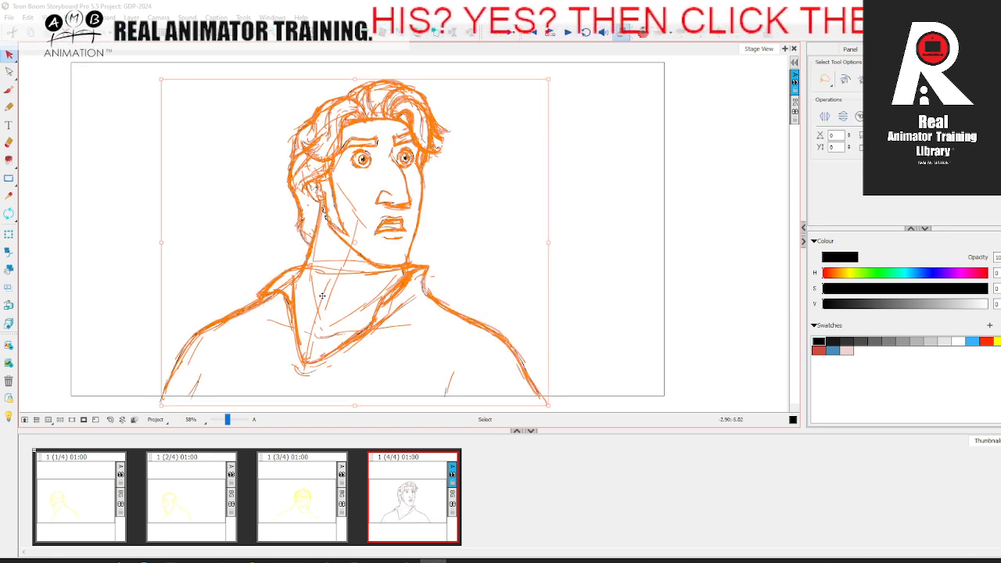
{"action": "key", "text": "Escape"}
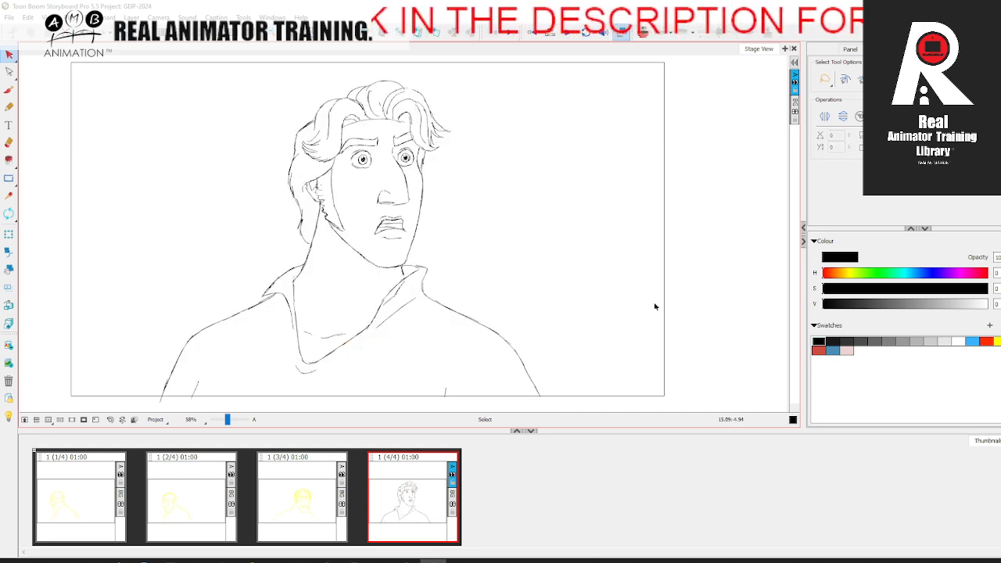
Step: Touch up the black ink around the forehead hairline above the near eyebrow
{"action": "left_click", "coordinate": [10, 89]}
{"action": "left_click_drag", "start_coordinate": [228, 421], "coordinate": [231, 421]}
{"action": "key", "text": "space"}
{"action": "mouse_move", "coordinate": [355, 200]}
{"action": "left_mouse_down"}
{"action": "mouse_move", "coordinate": [336, 364]}
{"action": "mouse_move", "coordinate": [359, 377]}
{"action": "left_mouse_up"}
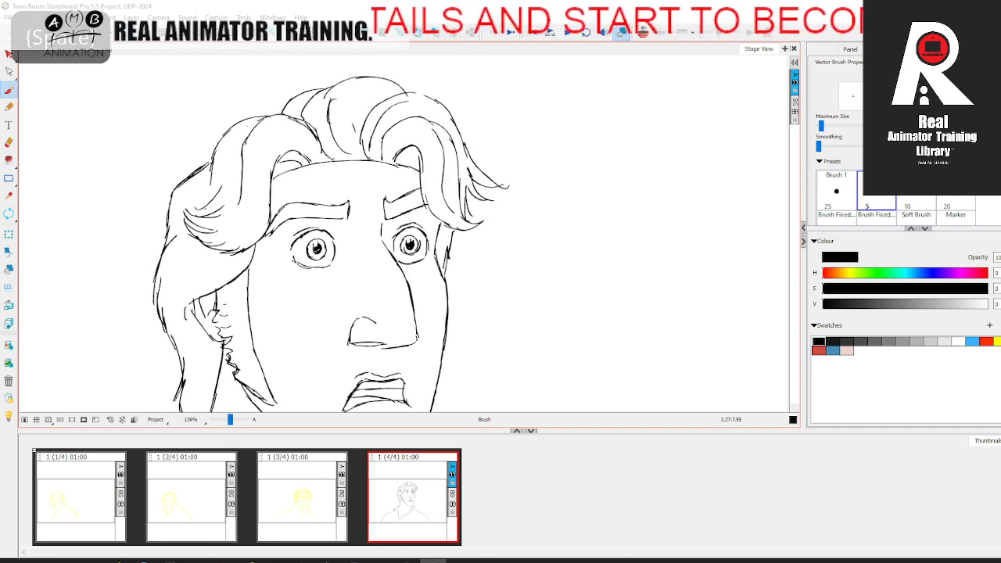
{"action": "mouse_move", "coordinate": [314, 163]}
{"action": "left_mouse_down"}
{"action": "mouse_move", "coordinate": [331, 160]}
{"action": "mouse_move", "coordinate": [272, 187]}
{"action": "left_mouse_up"}
{"action": "key", "text": "space"}
{"action": "left_click_drag", "start_coordinate": [329, 319], "coordinate": [373, 167]}
{"action": "left_click_drag", "start_coordinate": [230, 422], "coordinate": [227, 423]}
{"action": "key", "text": "space"}
{"action": "left_click_drag", "start_coordinate": [411, 301], "coordinate": [381, 323]}
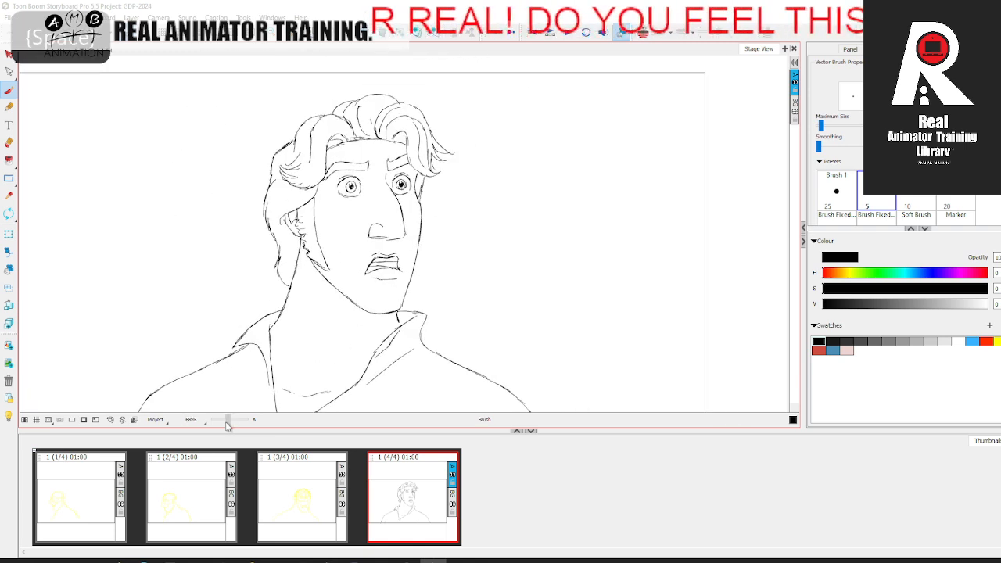
Step: Shade the opening between the lips with black hatching and save the project
{"action": "left_click_drag", "start_coordinate": [228, 422], "coordinate": [229, 422]}
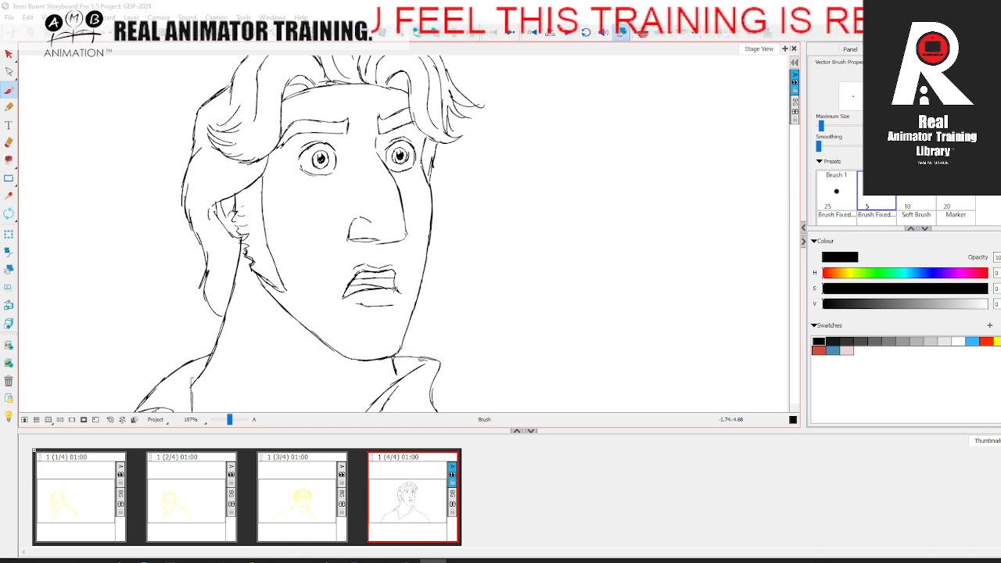
{"action": "mouse_move", "coordinate": [366, 265]}
{"action": "left_mouse_down"}
{"action": "mouse_move", "coordinate": [392, 266]}
{"action": "mouse_move", "coordinate": [377, 277]}
{"action": "mouse_move", "coordinate": [391, 284]}
{"action": "left_mouse_up"}
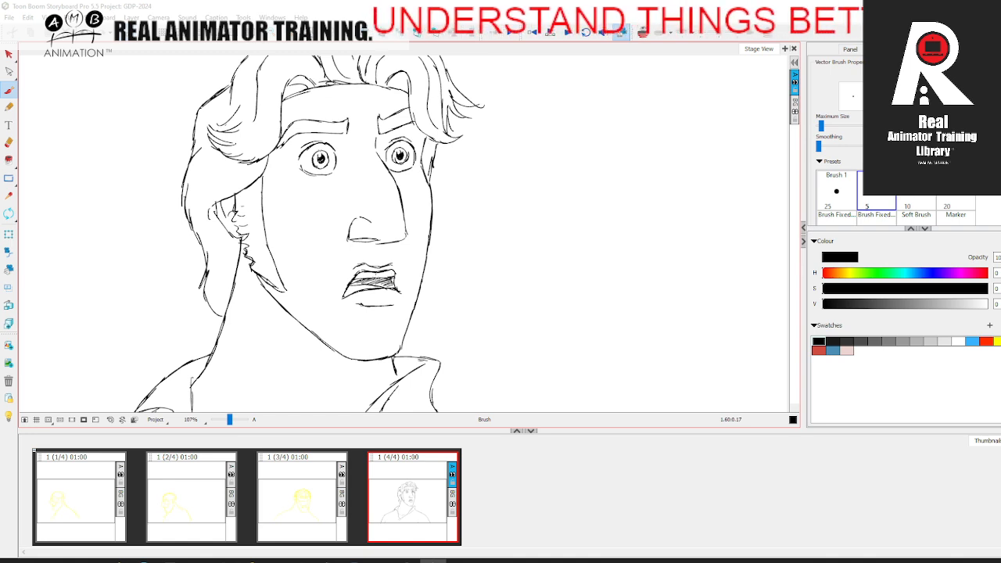
{"action": "left_click_drag", "start_coordinate": [229, 420], "coordinate": [230, 418]}
{"action": "key", "text": "ctrl+s"}
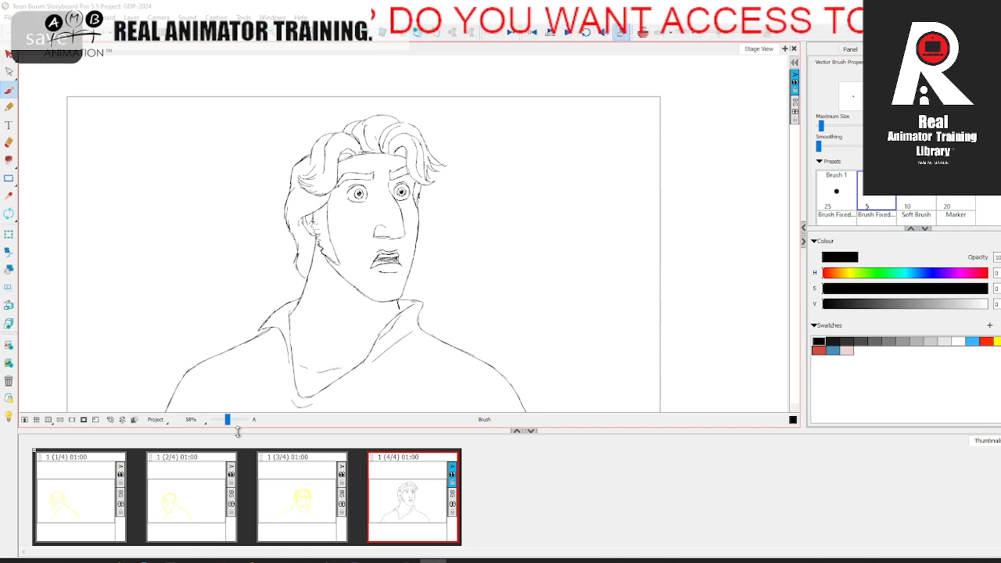
Step: Compare the first panel with the inked fourth panel and add a blank panel after the fourth
{"action": "left_click", "coordinate": [110, 497]}
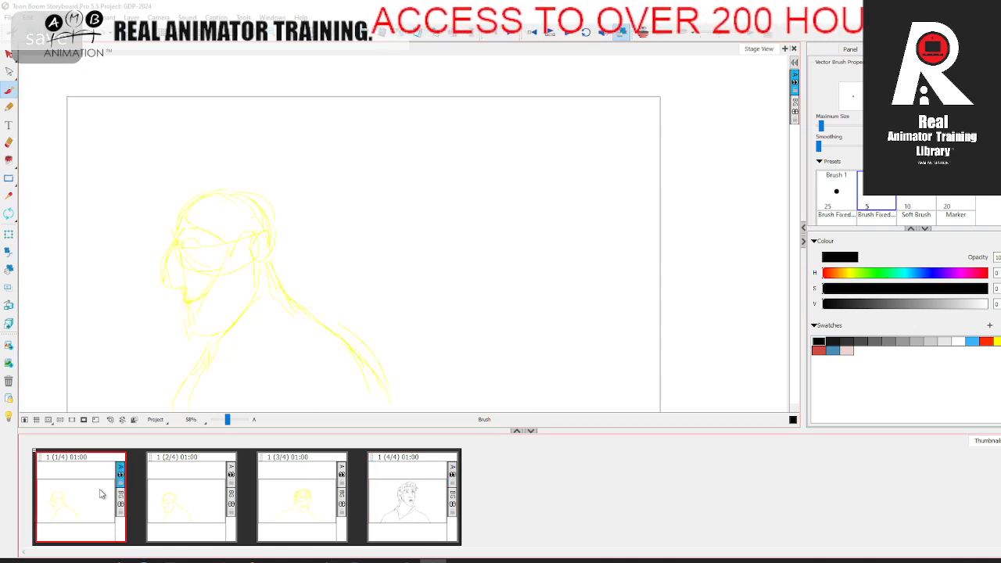
{"action": "left_click", "coordinate": [426, 476]}
{"action": "left_click", "coordinate": [90, 485]}
{"action": "left_click", "coordinate": [381, 479]}
{"action": "left_click", "coordinate": [96, 496]}
{"action": "left_click", "coordinate": [413, 494]}
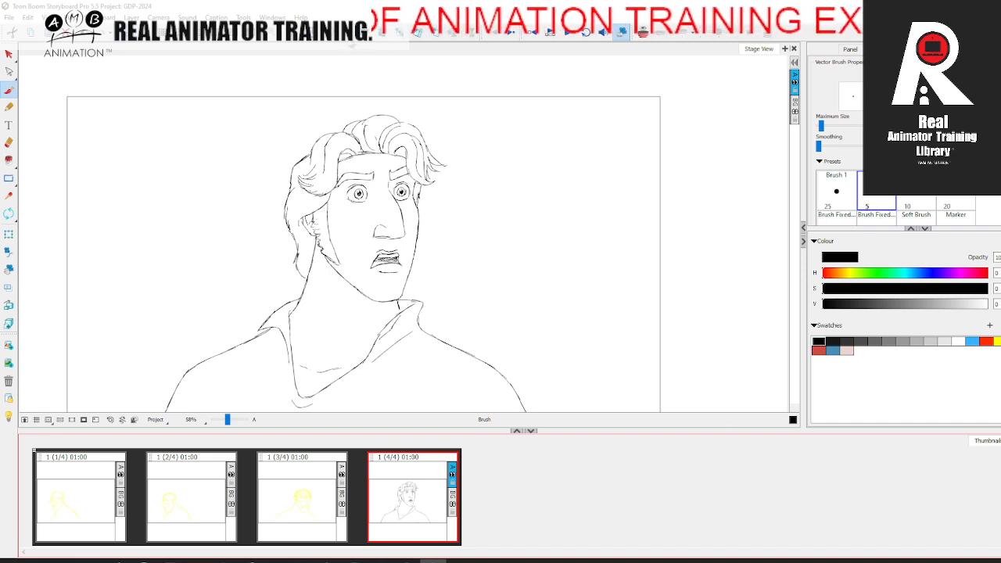
{"action": "key", "text": "p"}
Step: Copy the first panel's yellow rough sketch into the new fifth panel and flip between neighbouring panels to compare the poses
{"action": "left_click", "coordinate": [90, 483]}
{"action": "key", "text": "alt+s"}
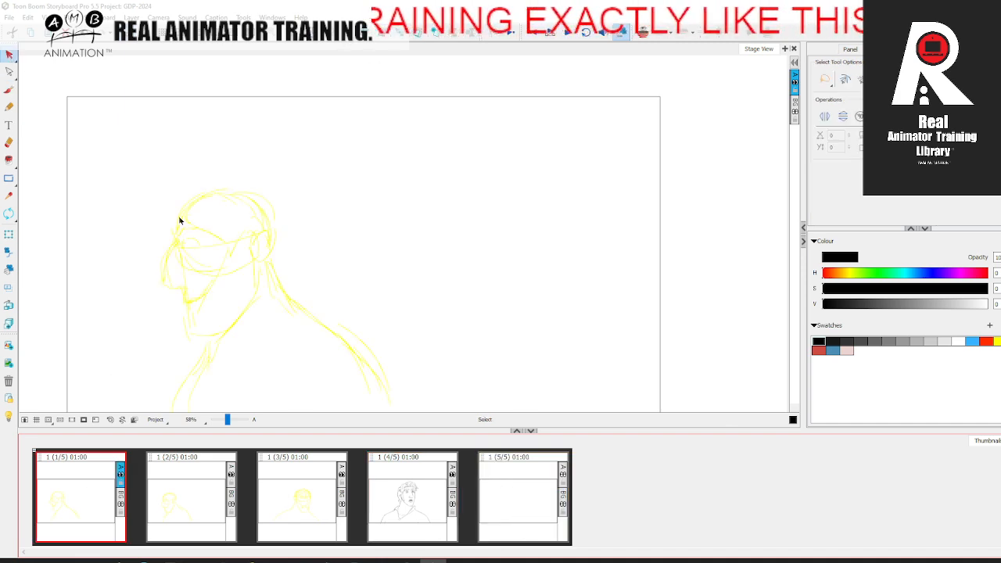
{"action": "left_click", "coordinate": [227, 326]}
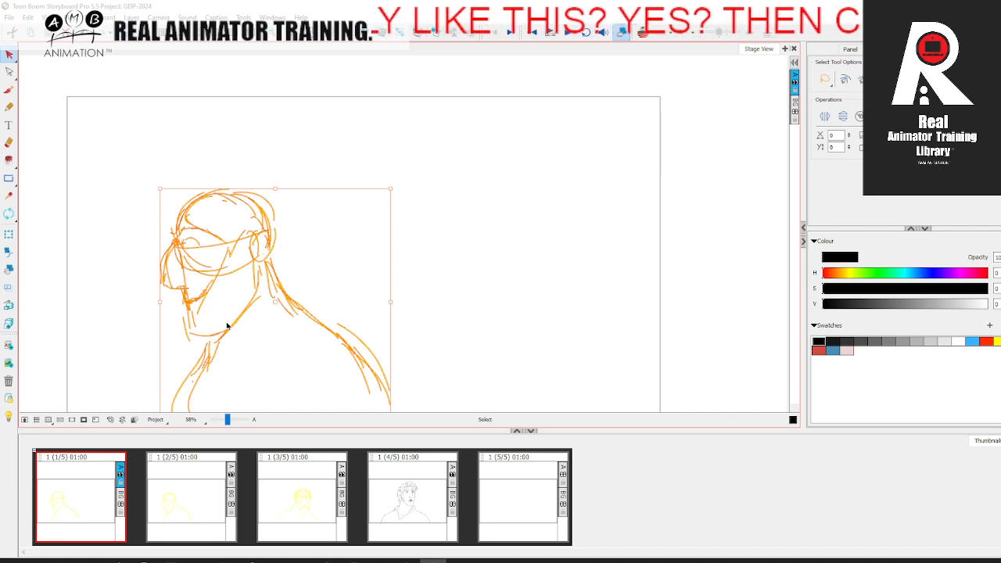
{"action": "left_click", "coordinate": [577, 345]}
{"action": "left_click", "coordinate": [521, 487]}
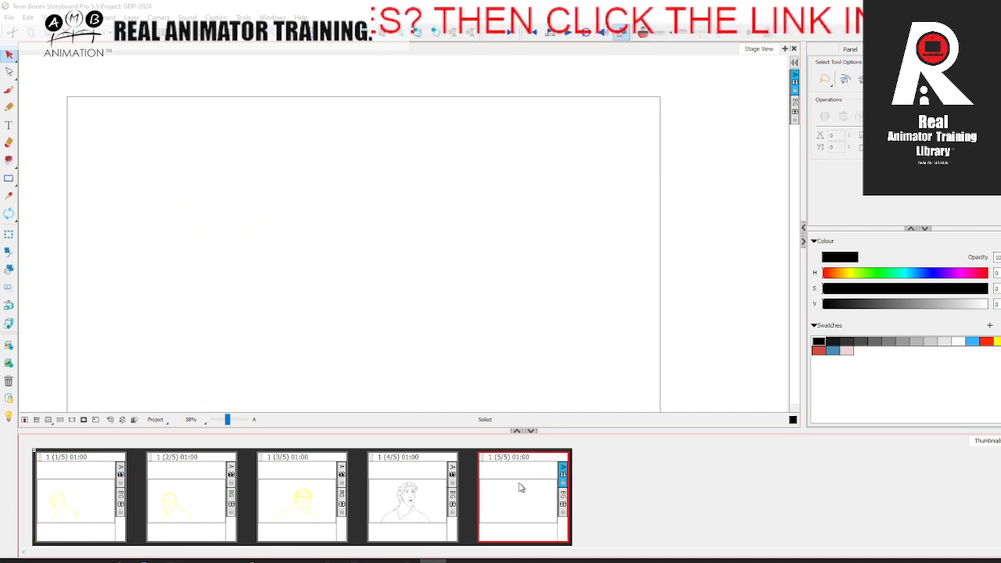
{"action": "key", "text": "ctrl+v"}
{"action": "left_click", "coordinate": [572, 385]}
{"action": "key", "text": "comma"}
{"action": "key", "text": "period"}
{"action": "key", "text": "comma"}
{"action": "key", "text": "period"}
{"action": "key", "text": "comma"}
{"action": "key", "text": "period"}
Step: Turn on onion skin over the fifth panel's sketch and set the brush colour to the red swatch
{"action": "key", "text": "alt+b"}
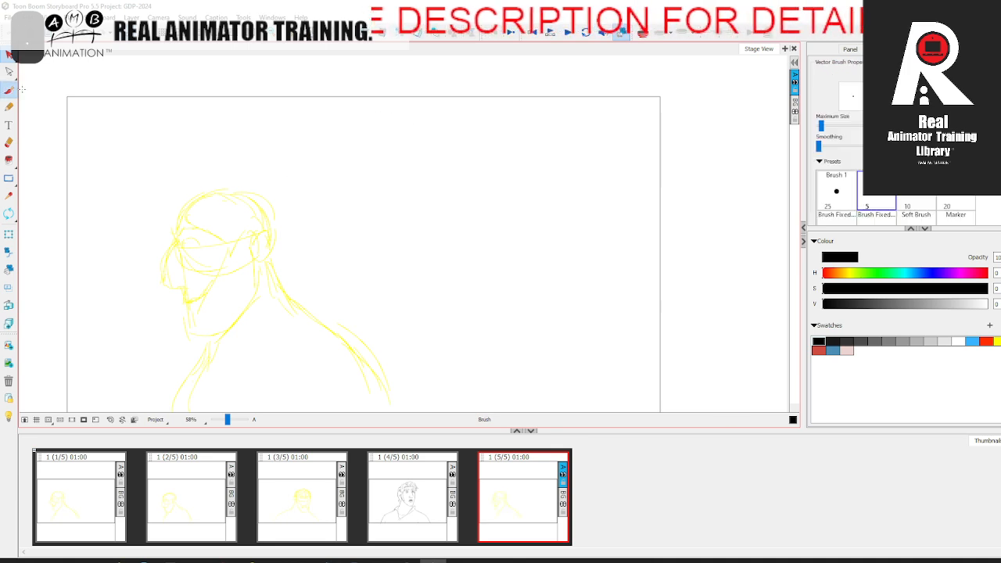
{"action": "key", "text": "2"}
{"action": "left_click_drag", "start_coordinate": [318, 311], "coordinate": [364, 236]}
{"action": "left_click", "coordinate": [643, 33]}
{"action": "left_click_drag", "start_coordinate": [480, 251], "coordinate": [475, 269]}
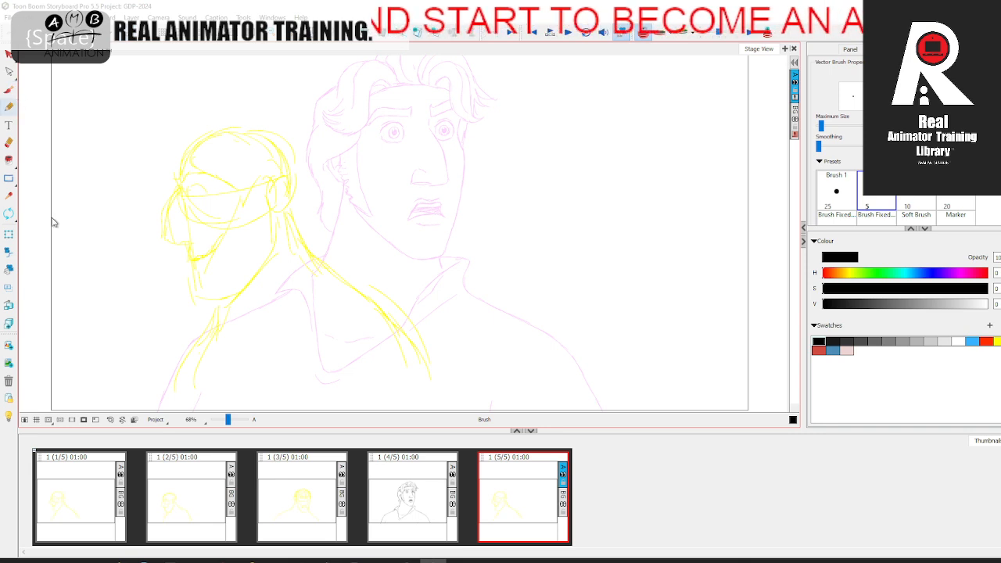
{"action": "left_click", "coordinate": [819, 349]}
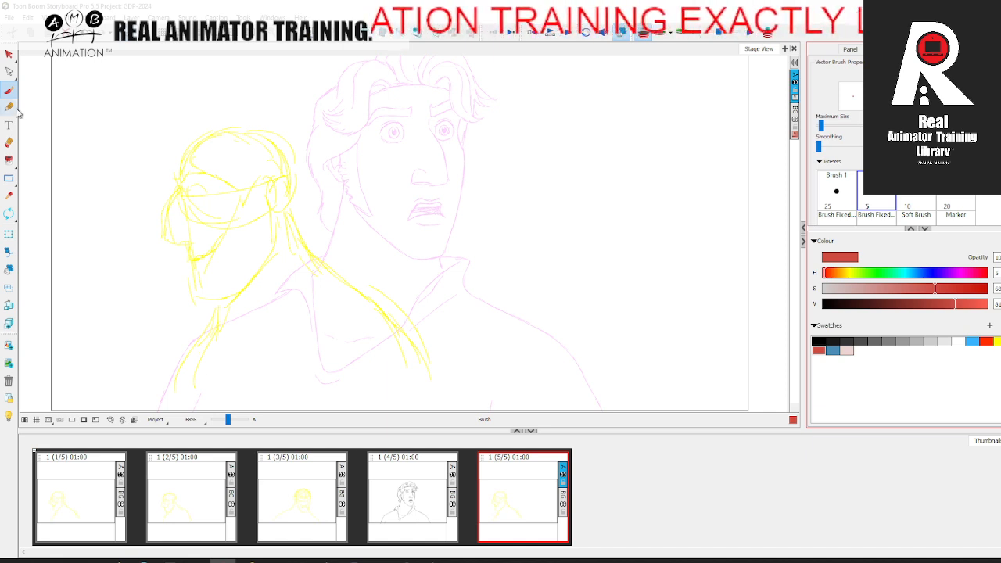
Step: Review the panels in sequence, comparing the head poses with the copied sketch, and return to the fifth panel without onion skin
{"action": "left_click", "coordinate": [111, 502]}
{"action": "left_click", "coordinate": [188, 494]}
{"action": "left_click", "coordinate": [286, 487]}
{"action": "left_click", "coordinate": [392, 482]}
{"action": "left_click", "coordinate": [483, 479]}
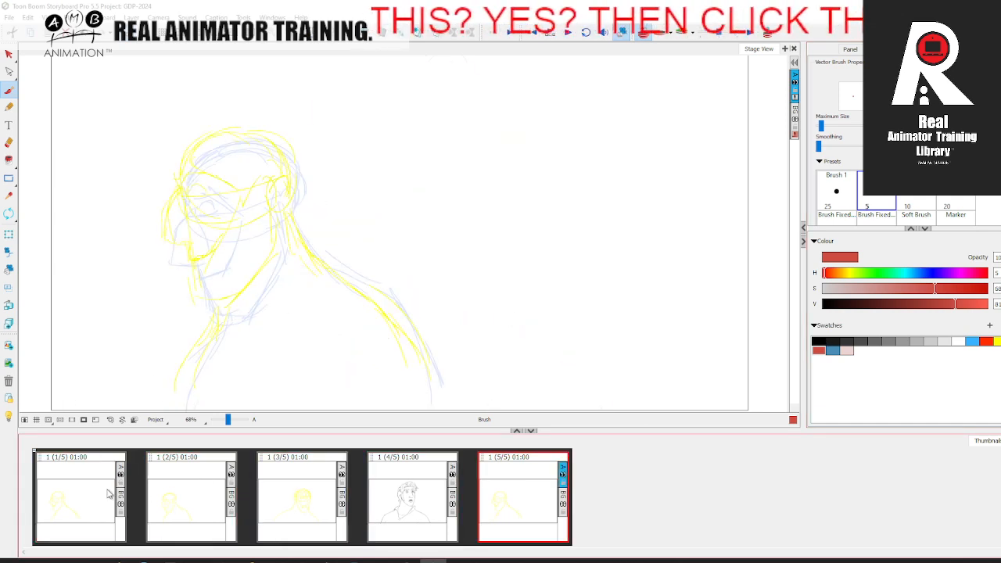
{"action": "left_click", "coordinate": [191, 496]}
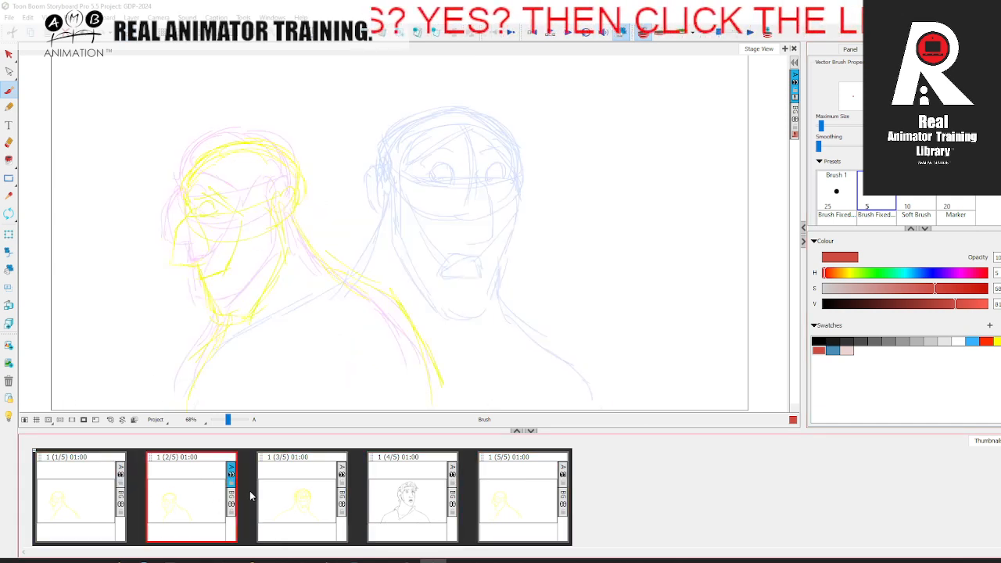
{"action": "left_click", "coordinate": [512, 500]}
{"action": "key", "text": "Left"}
{"action": "key", "text": "Right"}
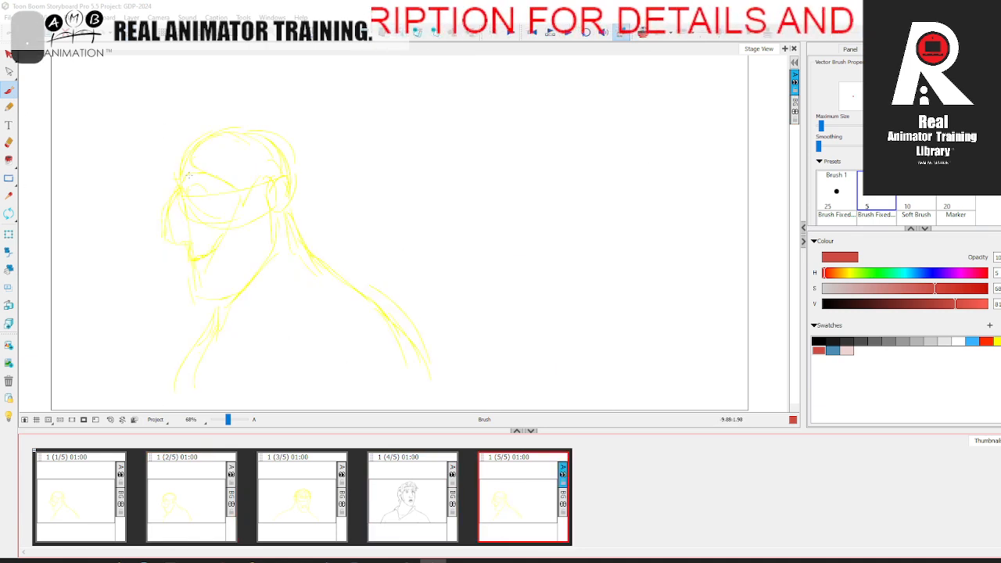
Step: Draw the cranium's oval in red around the yellow head sketch, checking its size against the fourth panel
{"action": "mouse_move", "coordinate": [183, 180]}
{"action": "left_mouse_down"}
{"action": "mouse_move", "coordinate": [180, 144]}
{"action": "mouse_move", "coordinate": [227, 136]}
{"action": "mouse_move", "coordinate": [275, 136]}
{"action": "mouse_move", "coordinate": [297, 162]}
{"action": "mouse_move", "coordinate": [175, 165]}
{"action": "mouse_move", "coordinate": [213, 224]}
{"action": "left_mouse_up"}
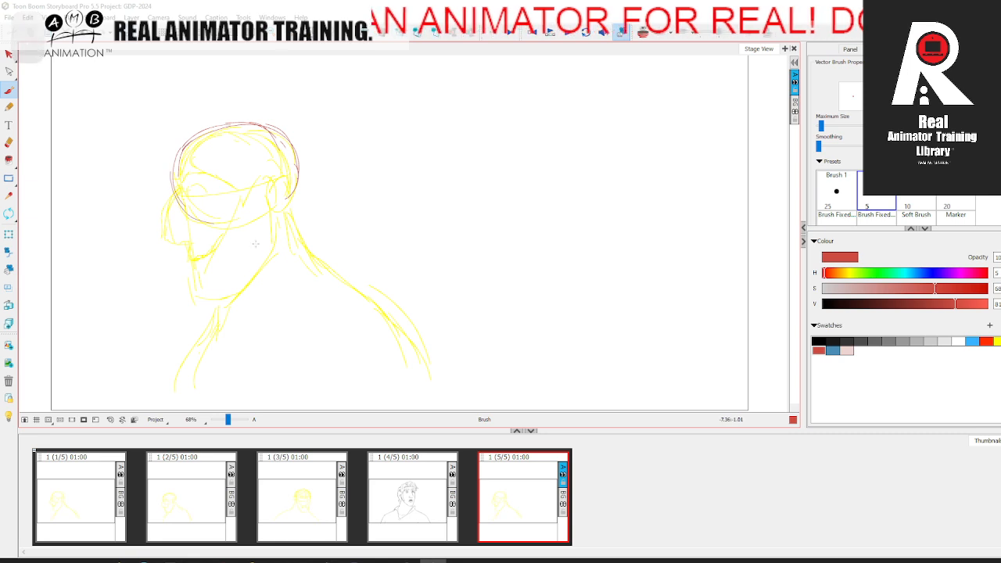
{"action": "left_click", "coordinate": [425, 489]}
{"action": "left_click", "coordinate": [501, 492]}
{"action": "left_click", "coordinate": [422, 493]}
{"action": "left_click", "coordinate": [500, 493]}
Step: Draw the eye-to-ear guideline, the squarish eye and the angled eyebrow in red
{"action": "left_click_drag", "start_coordinate": [456, 212], "coordinate": [470, 255]}
{"action": "key", "text": "Left"}
{"action": "key", "text": "Right"}
{"action": "left_click_drag", "start_coordinate": [205, 241], "coordinate": [294, 225]}
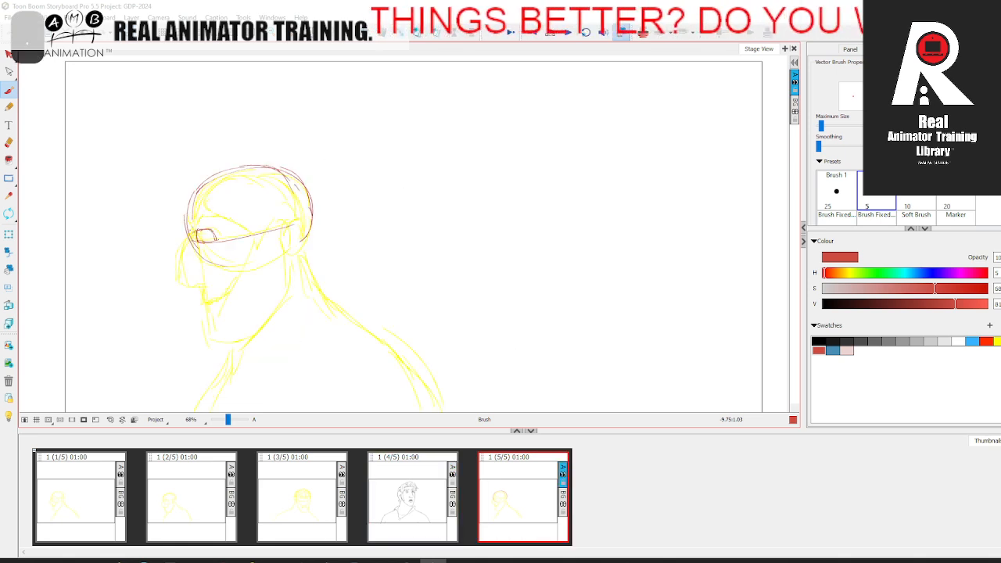
{"action": "mouse_move", "coordinate": [209, 221]}
{"action": "left_mouse_down"}
{"action": "mouse_move", "coordinate": [226, 232]}
{"action": "mouse_move", "coordinate": [201, 219]}
{"action": "left_mouse_up"}
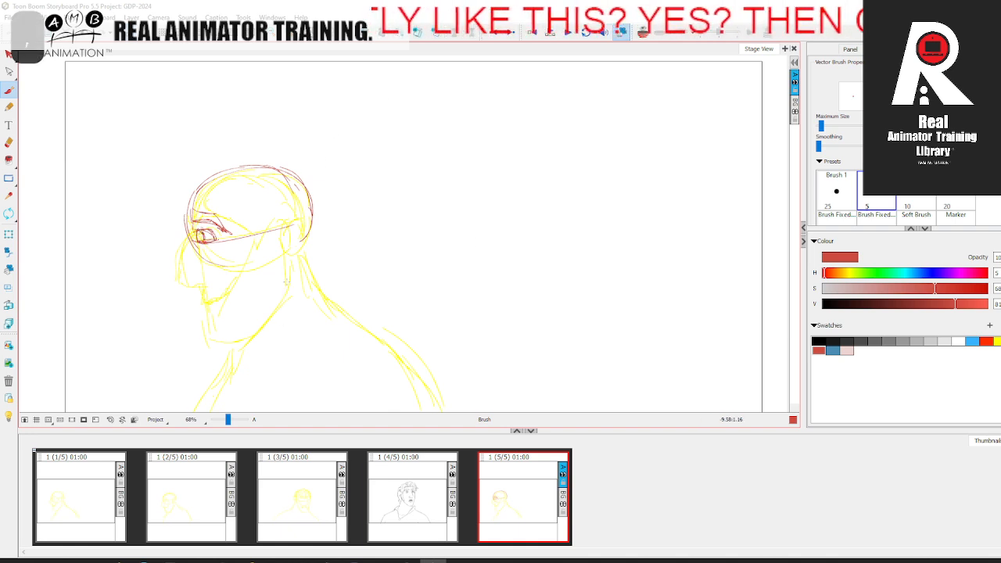
Step: Draw the ear and the cheekbone line running from the ear's front down to the mouth corner in red
{"action": "mouse_move", "coordinate": [221, 225]}
{"action": "left_mouse_down"}
{"action": "mouse_move", "coordinate": [259, 238]}
{"action": "mouse_move", "coordinate": [288, 230]}
{"action": "left_mouse_up"}
{"action": "mouse_move", "coordinate": [270, 237]}
{"action": "left_mouse_down"}
{"action": "mouse_move", "coordinate": [296, 216]}
{"action": "mouse_move", "coordinate": [298, 247]}
{"action": "left_mouse_up"}
{"action": "mouse_move", "coordinate": [284, 222]}
{"action": "left_mouse_down"}
{"action": "mouse_move", "coordinate": [295, 247]}
{"action": "mouse_move", "coordinate": [244, 270]}
{"action": "mouse_move", "coordinate": [213, 304]}
{"action": "left_mouse_up"}
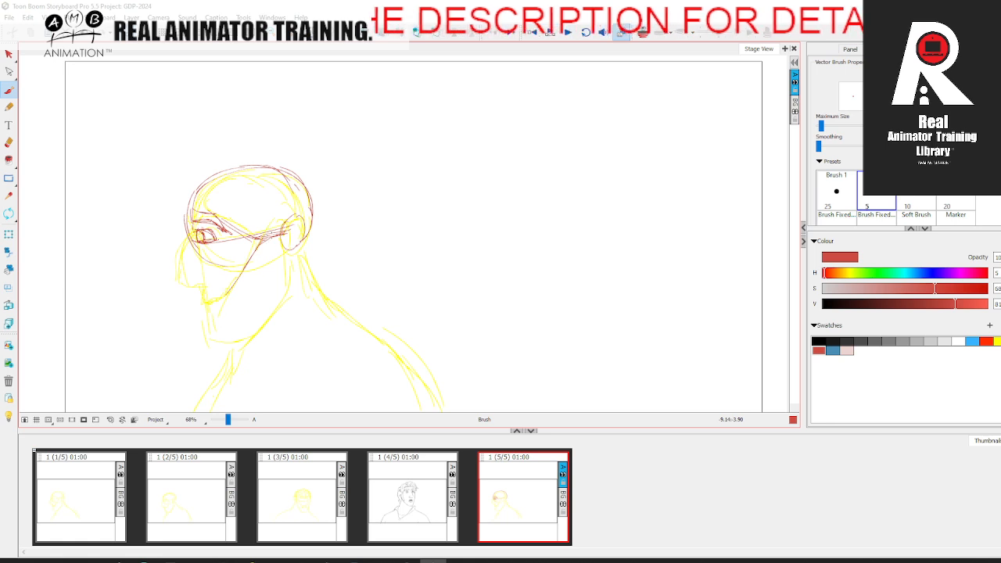
{"action": "mouse_move", "coordinate": [275, 238]}
{"action": "left_mouse_down"}
{"action": "mouse_move", "coordinate": [303, 236]}
{"action": "mouse_move", "coordinate": [222, 303]}
{"action": "left_mouse_up"}
Step: Draw the long nose's bridge, tip and underside in red, flipping to the previous panel to compare
{"action": "key", "text": "comma"}
{"action": "key", "text": "period"}
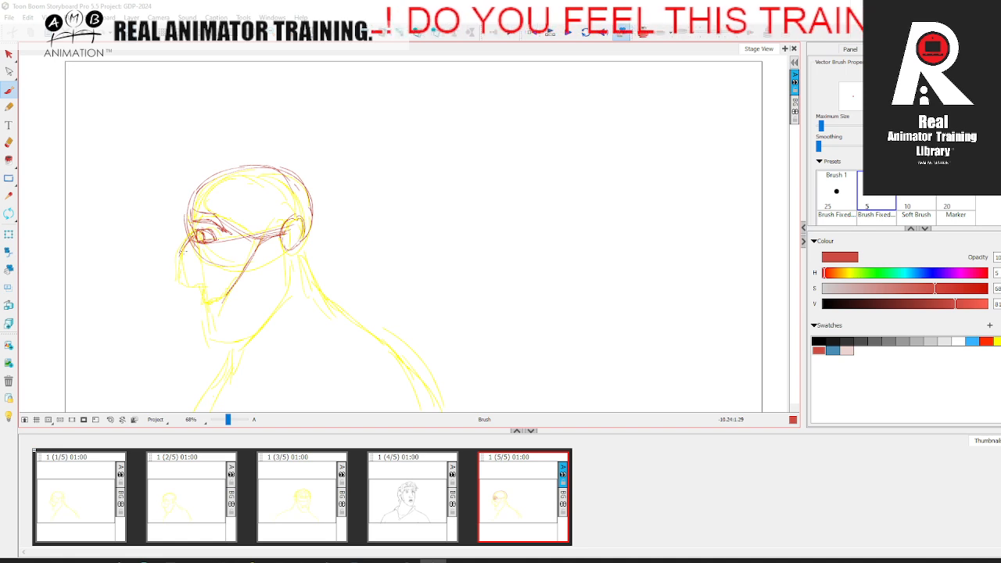
{"action": "key", "text": "comma"}
{"action": "key", "text": "period"}
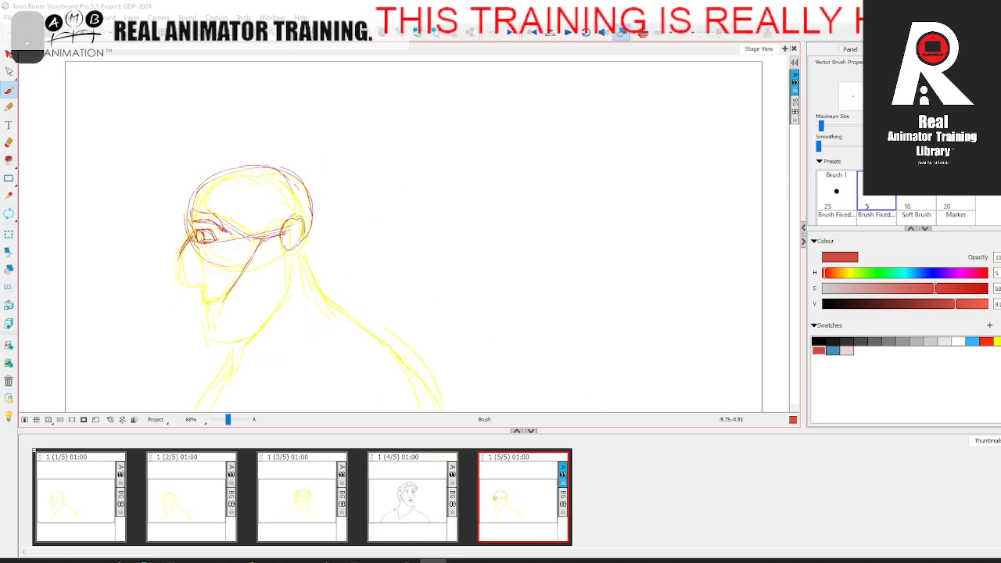
{"action": "left_click_drag", "start_coordinate": [187, 240], "coordinate": [174, 293]}
{"action": "key", "text": "comma"}
{"action": "key", "text": "period"}
{"action": "left_click_drag", "start_coordinate": [177, 294], "coordinate": [202, 289]}
Step: Draw the mouth line and lips beneath the nose in red, flipping to the previous panel to compare
{"action": "key", "text": "comma"}
{"action": "key", "text": "period"}
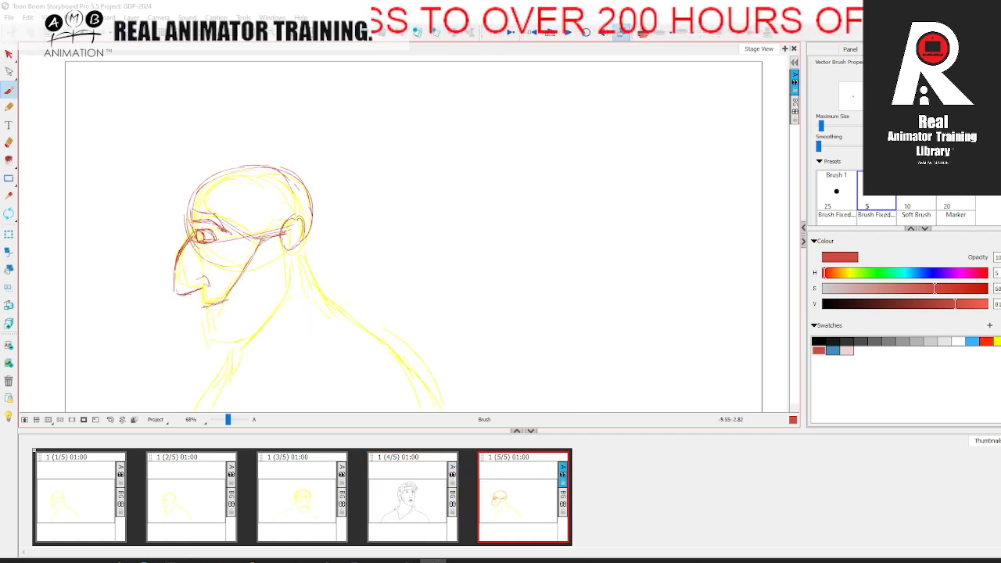
{"action": "key", "text": "comma"}
{"action": "key", "text": "period"}
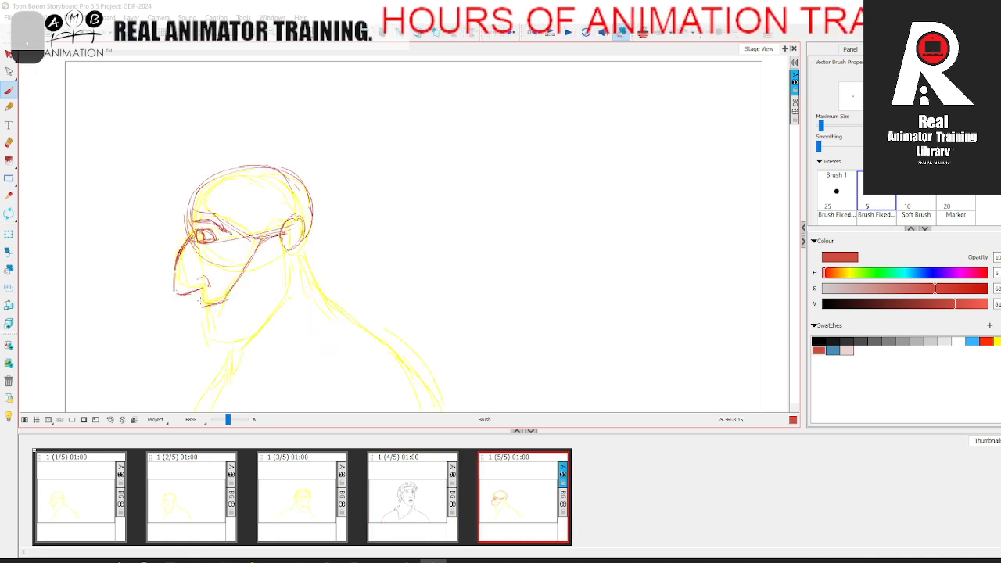
{"action": "mouse_move", "coordinate": [199, 305]}
{"action": "left_mouse_down"}
{"action": "mouse_move", "coordinate": [215, 305]}
{"action": "mouse_move", "coordinate": [201, 305]}
{"action": "left_mouse_up"}
{"action": "key", "text": "comma"}
{"action": "key", "text": "period"}
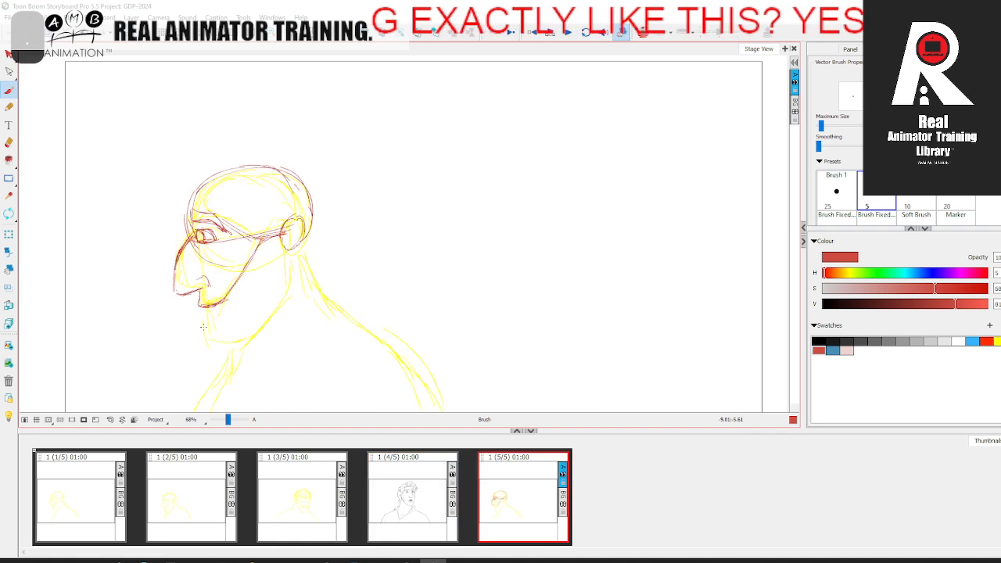
Step: Draw the chin and the jawline from the chin up to the ear in red, reinforcing the lower jaw
{"action": "key", "text": "comma"}
{"action": "key", "text": "period"}
{"action": "key", "text": "comma"}
{"action": "key", "text": "period"}
{"action": "mouse_move", "coordinate": [263, 232]}
{"action": "left_mouse_down"}
{"action": "mouse_move", "coordinate": [291, 263]}
{"action": "mouse_move", "coordinate": [291, 306]}
{"action": "mouse_move", "coordinate": [255, 332]}
{"action": "mouse_move", "coordinate": [225, 378]}
{"action": "mouse_move", "coordinate": [208, 344]}
{"action": "mouse_move", "coordinate": [229, 352]}
{"action": "mouse_move", "coordinate": [287, 279]}
{"action": "mouse_move", "coordinate": [278, 313]}
{"action": "mouse_move", "coordinate": [286, 295]}
{"action": "mouse_move", "coordinate": [237, 344]}
{"action": "mouse_move", "coordinate": [209, 336]}
{"action": "mouse_move", "coordinate": [221, 352]}
{"action": "mouse_move", "coordinate": [234, 345]}
{"action": "left_mouse_up"}
{"action": "key", "text": "comma"}
{"action": "key", "text": "period"}
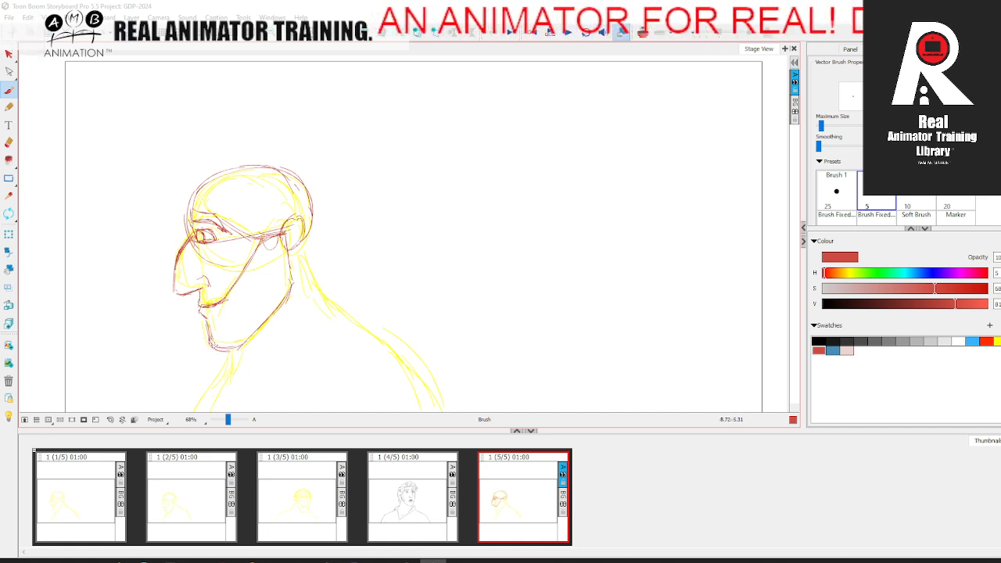
{"action": "left_click_drag", "start_coordinate": [258, 330], "coordinate": [212, 349]}
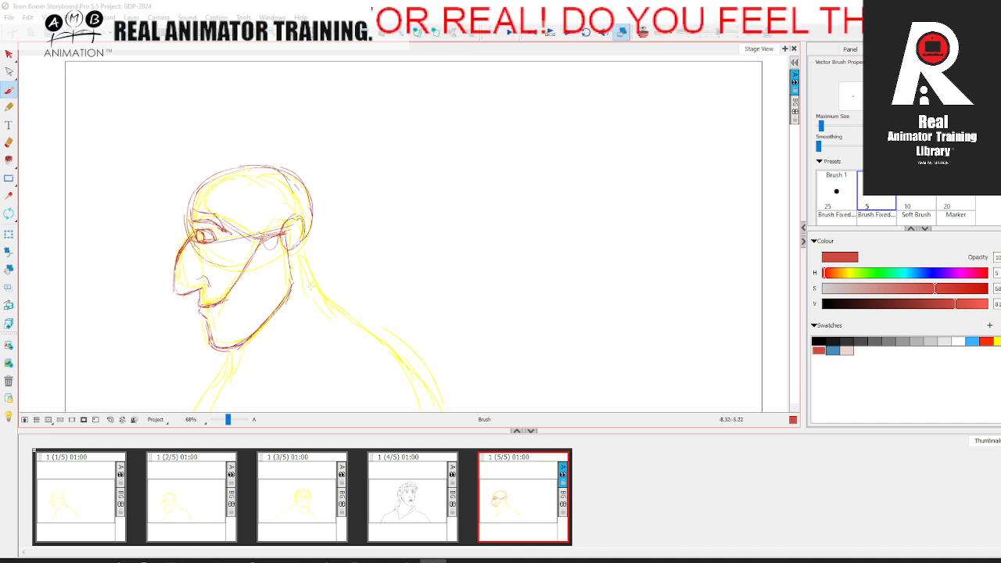
Step: Draw the nape and upper back line from behind the ear down over the shoulder in red, with onion skin on
{"action": "key", "text": "Left"}
{"action": "key", "text": "Right"}
{"action": "left_click_drag", "start_coordinate": [315, 214], "coordinate": [306, 229]}
{"action": "mouse_move", "coordinate": [199, 225]}
{"action": "left_mouse_down"}
{"action": "mouse_move", "coordinate": [187, 201]}
{"action": "mouse_move", "coordinate": [247, 161]}
{"action": "mouse_move", "coordinate": [309, 178]}
{"action": "left_mouse_up"}
{"action": "scroll", "coordinate": [318, 200], "scroll_direction": "down", "scroll_amount": 3}
{"action": "key", "text": "Left"}
{"action": "key", "text": "Right"}
{"action": "left_click_drag", "start_coordinate": [294, 174], "coordinate": [325, 225]}
{"action": "left_click", "coordinate": [643, 33]}
{"action": "mouse_move", "coordinate": [295, 174]}
{"action": "left_mouse_down"}
{"action": "mouse_move", "coordinate": [345, 246]}
{"action": "mouse_move", "coordinate": [378, 257]}
{"action": "mouse_move", "coordinate": [424, 301]}
{"action": "mouse_move", "coordinate": [465, 368]}
{"action": "left_mouse_up"}
{"action": "left_click_drag", "start_coordinate": [437, 316], "coordinate": [460, 347]}
Step: Draw the near shoulder's inner curve and the throat line descending from under the chin in red
{"action": "mouse_move", "coordinate": [352, 264]}
{"action": "left_mouse_down"}
{"action": "mouse_move", "coordinate": [307, 293]}
{"action": "mouse_move", "coordinate": [291, 344]}
{"action": "left_mouse_up"}
{"action": "left_click_drag", "start_coordinate": [329, 278], "coordinate": [329, 297]}
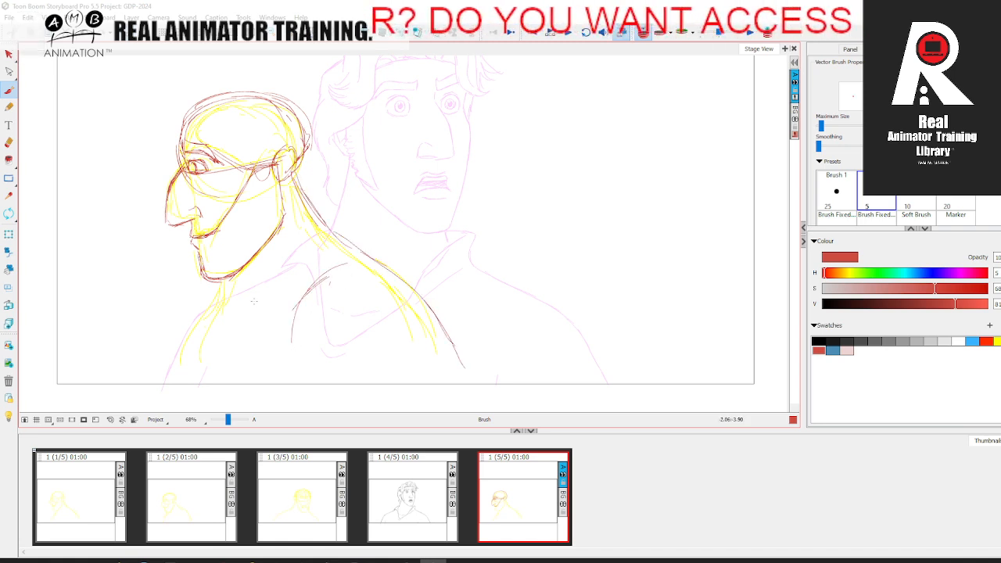
{"action": "left_click_drag", "start_coordinate": [232, 307], "coordinate": [249, 329]}
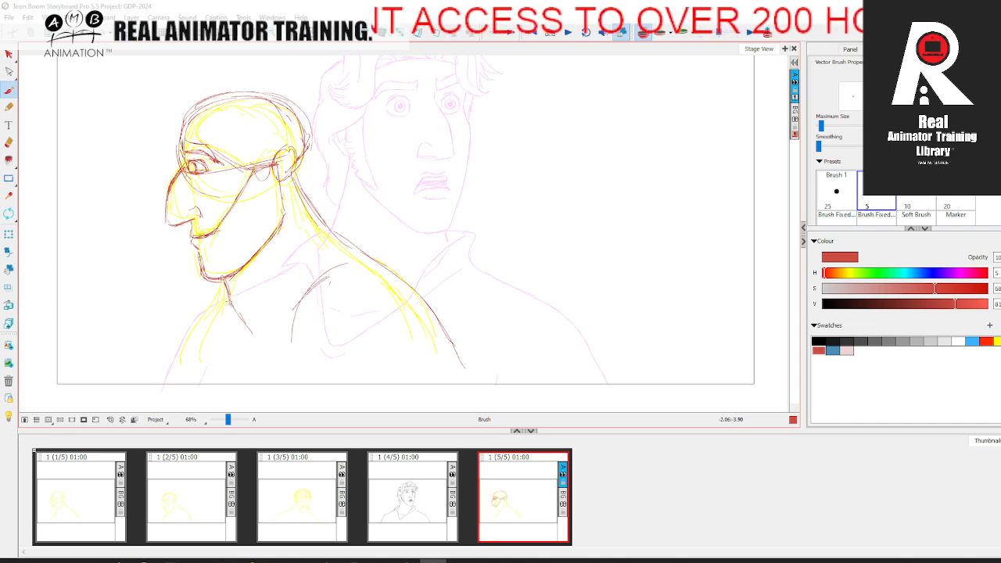
Step: Draw the neck muscle from behind the ear to the chest and the collarbone guide across the neck's base in red
{"action": "mouse_move", "coordinate": [293, 173]}
{"action": "left_mouse_down"}
{"action": "mouse_move", "coordinate": [286, 244]}
{"action": "mouse_move", "coordinate": [251, 342]}
{"action": "mouse_move", "coordinate": [328, 279]}
{"action": "mouse_move", "coordinate": [227, 397]}
{"action": "left_mouse_up"}
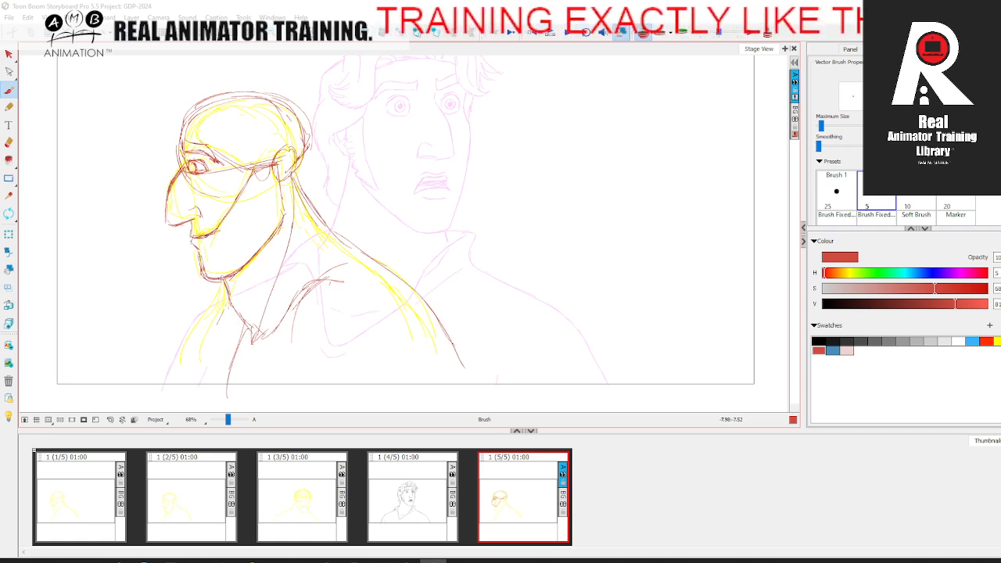
{"action": "left_click_drag", "start_coordinate": [234, 301], "coordinate": [225, 384]}
{"action": "left_click_drag", "start_coordinate": [374, 264], "coordinate": [447, 327]}
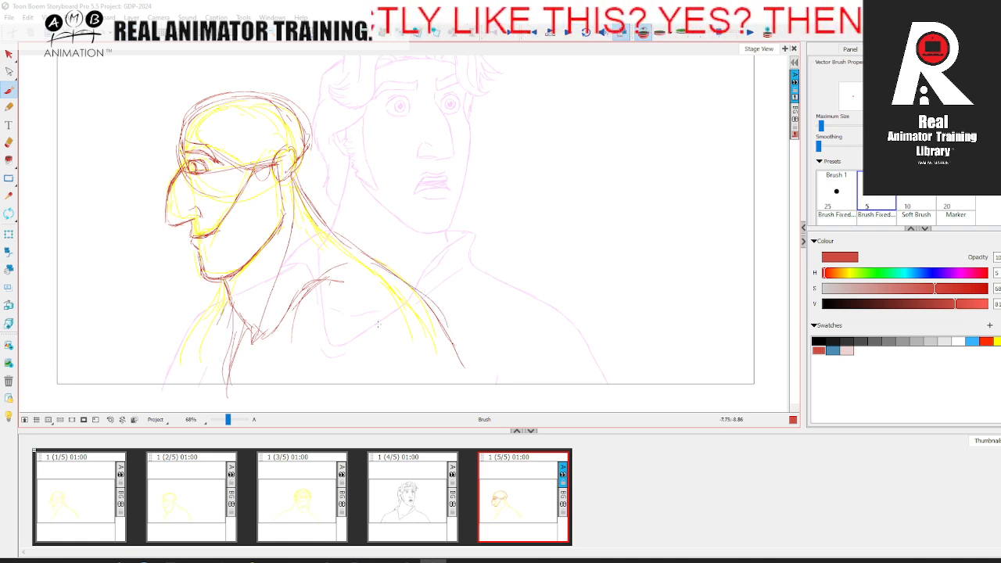
{"action": "left_click_drag", "start_coordinate": [219, 312], "coordinate": [303, 279]}
{"action": "mouse_move", "coordinate": [188, 332]}
{"action": "left_mouse_down"}
{"action": "mouse_move", "coordinate": [217, 296]}
{"action": "mouse_move", "coordinate": [238, 348]}
{"action": "left_mouse_up"}
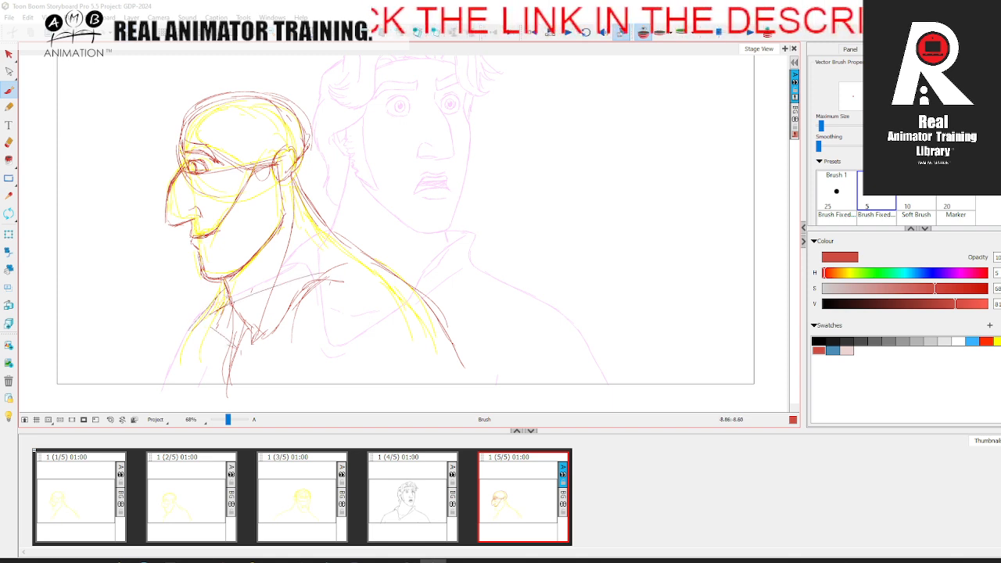
{"action": "mouse_move", "coordinate": [220, 298]}
{"action": "left_mouse_down"}
{"action": "mouse_move", "coordinate": [181, 330]}
{"action": "mouse_move", "coordinate": [162, 384]}
{"action": "mouse_move", "coordinate": [233, 296]}
{"action": "mouse_move", "coordinate": [241, 337]}
{"action": "left_mouse_up"}
Step: Draw the upper contour of the near shoulder and the V-shaped pit at the base of the throat in red
{"action": "left_click_drag", "start_coordinate": [338, 236], "coordinate": [444, 295]}
{"action": "mouse_move", "coordinate": [382, 264]}
{"action": "left_mouse_down"}
{"action": "mouse_move", "coordinate": [446, 297]}
{"action": "mouse_move", "coordinate": [479, 377]}
{"action": "left_mouse_up"}
{"action": "mouse_move", "coordinate": [482, 347]}
{"action": "left_mouse_down"}
{"action": "mouse_move", "coordinate": [395, 269]}
{"action": "mouse_move", "coordinate": [341, 313]}
{"action": "left_mouse_up"}
{"action": "left_click_drag", "start_coordinate": [307, 309], "coordinate": [272, 346]}
{"action": "left_click_drag", "start_coordinate": [200, 316], "coordinate": [242, 314]}
{"action": "left_click_drag", "start_coordinate": [223, 313], "coordinate": [268, 341]}
Step: Sketch the near shoulder's rounded muscle as an oval form in red, with its top curve running from the collarbone
{"action": "mouse_move", "coordinate": [300, 298]}
{"action": "left_mouse_down"}
{"action": "mouse_move", "coordinate": [281, 321]}
{"action": "mouse_move", "coordinate": [398, 270]}
{"action": "left_mouse_up"}
{"action": "mouse_move", "coordinate": [355, 281]}
{"action": "left_mouse_down"}
{"action": "mouse_move", "coordinate": [344, 312]}
{"action": "mouse_move", "coordinate": [370, 345]}
{"action": "left_mouse_up"}
{"action": "mouse_move", "coordinate": [367, 288]}
{"action": "left_mouse_down"}
{"action": "mouse_move", "coordinate": [381, 354]}
{"action": "mouse_move", "coordinate": [434, 353]}
{"action": "left_mouse_up"}
{"action": "mouse_move", "coordinate": [345, 277]}
{"action": "left_mouse_down"}
{"action": "mouse_move", "coordinate": [384, 257]}
{"action": "mouse_move", "coordinate": [476, 345]}
{"action": "left_mouse_up"}
{"action": "mouse_move", "coordinate": [438, 275]}
{"action": "left_mouse_down"}
{"action": "mouse_move", "coordinate": [468, 359]}
{"action": "mouse_move", "coordinate": [344, 305]}
{"action": "left_mouse_up"}
{"action": "left_click_drag", "start_coordinate": [365, 341], "coordinate": [463, 361]}
Step: Draw the far shoulder's outer contour and extend the near arm and upper back outlines to the frame's lower edge in red
{"action": "left_click_drag", "start_coordinate": [209, 297], "coordinate": [161, 382]}
{"action": "left_click_drag", "start_coordinate": [209, 321], "coordinate": [175, 386]}
{"action": "left_click_drag", "start_coordinate": [475, 326], "coordinate": [501, 384]}
{"action": "left_click_drag", "start_coordinate": [453, 294], "coordinate": [489, 363]}
{"action": "mouse_move", "coordinate": [358, 246]}
{"action": "left_mouse_down"}
{"action": "mouse_move", "coordinate": [446, 287]}
{"action": "mouse_move", "coordinate": [397, 264]}
{"action": "left_mouse_up"}
{"action": "left_click_drag", "start_coordinate": [321, 214], "coordinate": [376, 255]}
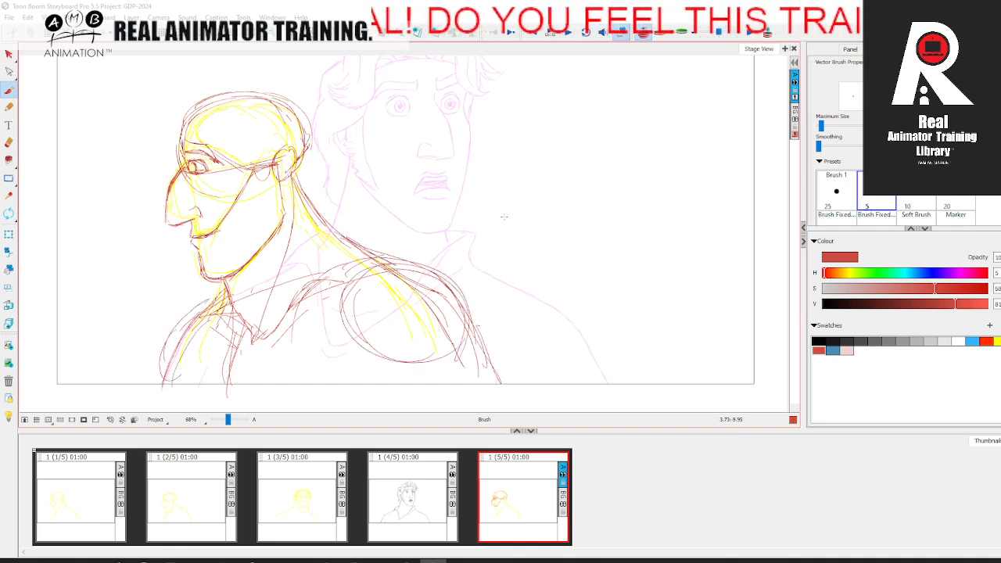
Step: Turn off onion skin and rework the eye by erasing and redrawing the iris, flipping to the fourth panel to compare
{"action": "left_click", "coordinate": [642, 33]}
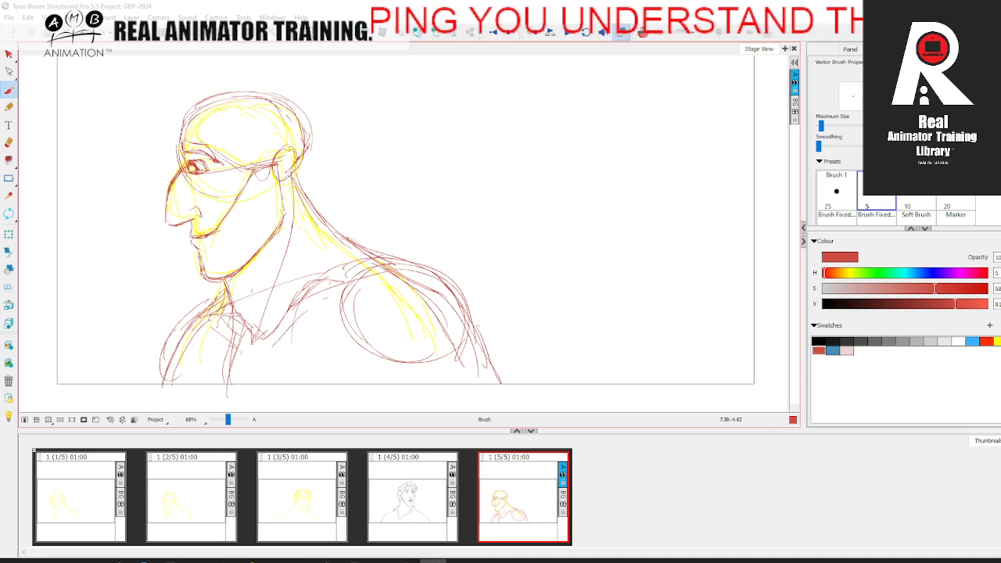
{"action": "key", "text": "alt+e"}
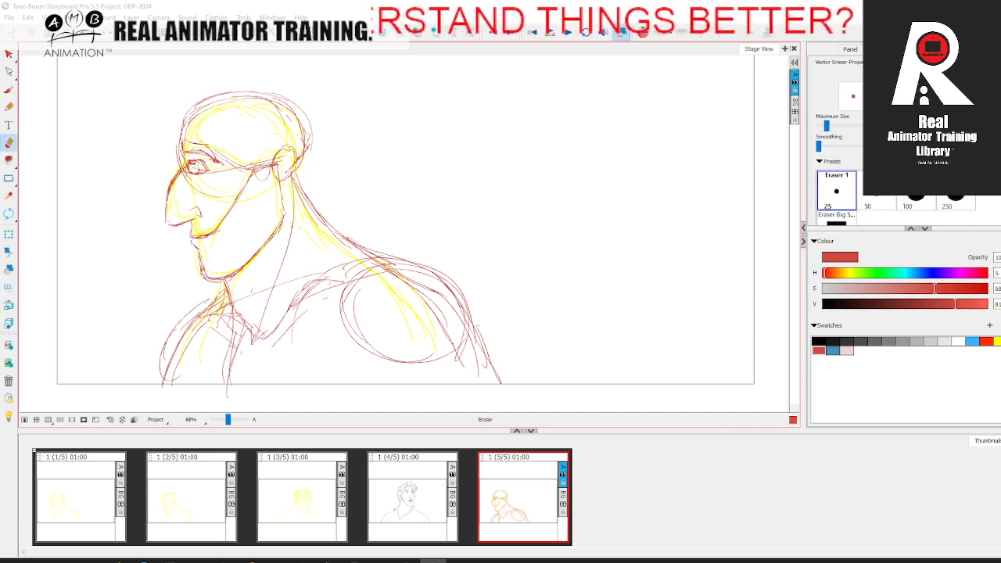
{"action": "left_click", "coordinate": [8, 90]}
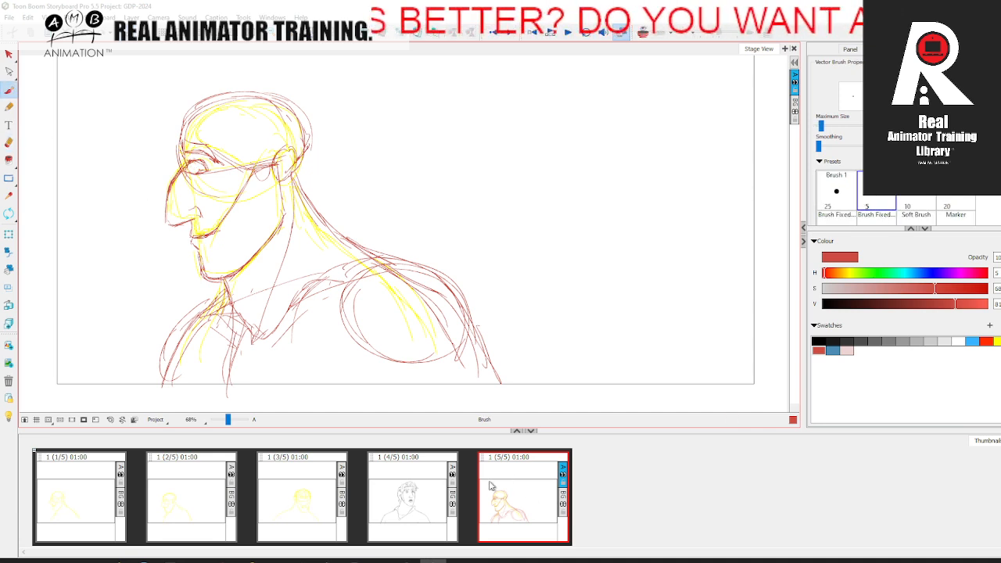
{"action": "key", "text": "Left"}
{"action": "key", "text": "Right"}
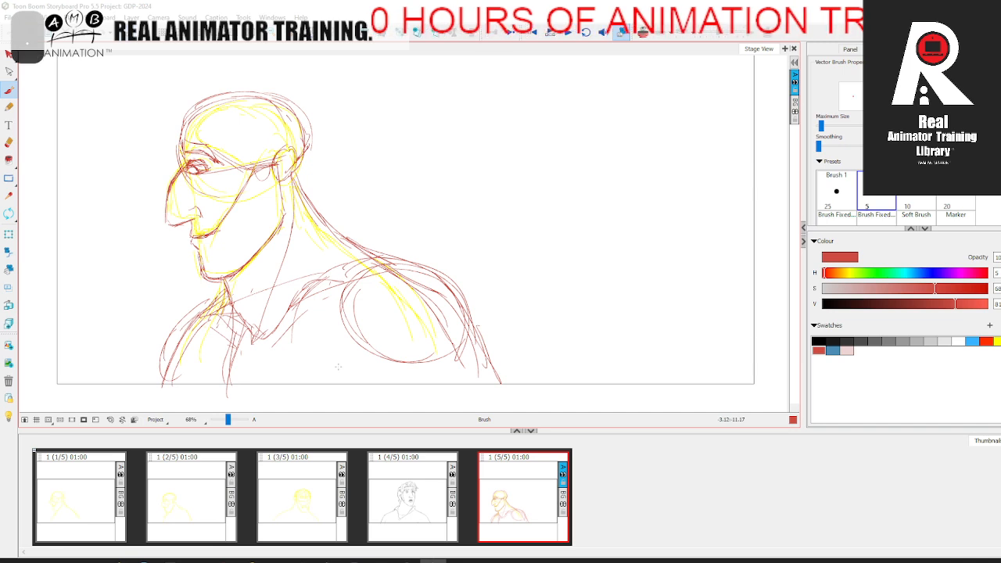
{"action": "key", "text": "comma"}
{"action": "key", "text": "period"}
{"action": "key", "text": "comma"}
{"action": "key", "text": "period"}
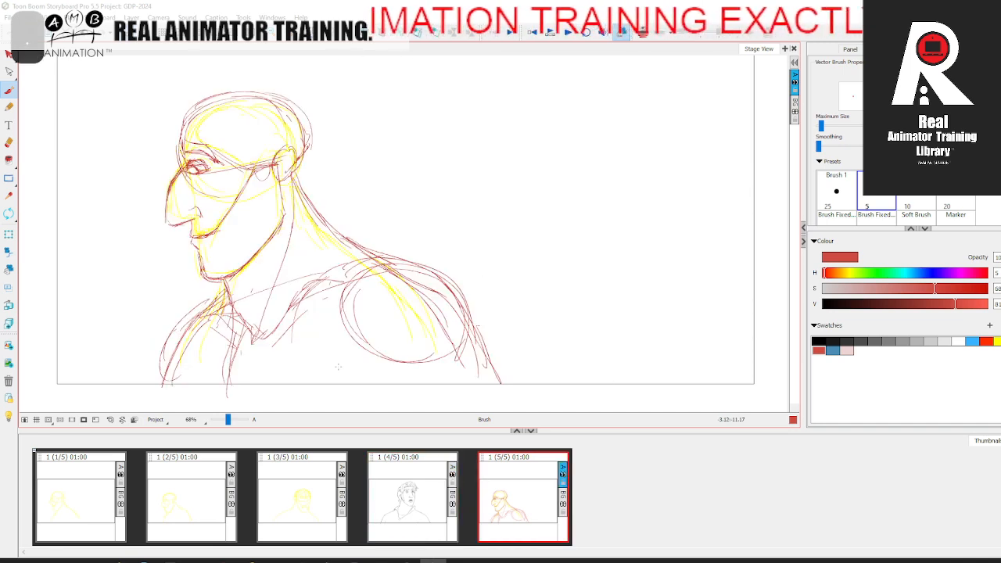
{"action": "key", "text": "comma"}
{"action": "key", "text": "period"}
Step: Reinforce the near arm's outer contour and draw a slanted shoulder guide from the throat to the near shoulder in red
{"action": "left_click_drag", "start_coordinate": [409, 155], "coordinate": [442, 176]}
{"action": "left_click_drag", "start_coordinate": [427, 282], "coordinate": [518, 390]}
{"action": "left_click_drag", "start_coordinate": [259, 326], "coordinate": [494, 280]}
{"action": "left_click", "coordinate": [432, 496]}
{"action": "left_click_drag", "start_coordinate": [171, 281], "coordinate": [690, 347]}
{"action": "key", "text": "ctrl+z"}
{"action": "left_click", "coordinate": [507, 479]}
Step: Strengthen the outlines of both shoulders, the near arm and the upper back in red, flipping to the fourth panel to compare
{"action": "mouse_move", "coordinate": [258, 327]}
{"action": "left_mouse_down"}
{"action": "mouse_move", "coordinate": [488, 288]}
{"action": "mouse_move", "coordinate": [205, 336]}
{"action": "mouse_move", "coordinate": [187, 406]}
{"action": "mouse_move", "coordinate": [205, 350]}
{"action": "left_mouse_up"}
{"action": "mouse_move", "coordinate": [262, 314]}
{"action": "left_mouse_down"}
{"action": "mouse_move", "coordinate": [216, 343]}
{"action": "mouse_move", "coordinate": [189, 400]}
{"action": "left_mouse_up"}
{"action": "left_click_drag", "start_coordinate": [366, 257], "coordinate": [480, 309]}
{"action": "left_click_drag", "start_coordinate": [432, 283], "coordinate": [523, 409]}
{"action": "left_click_drag", "start_coordinate": [510, 347], "coordinate": [541, 412]}
{"action": "left_click_drag", "start_coordinate": [402, 274], "coordinate": [519, 362]}
{"action": "left_click_drag", "start_coordinate": [338, 217], "coordinate": [391, 270]}
{"action": "key", "text": "comma"}
{"action": "key", "text": "period"}
{"action": "key", "text": "comma"}
{"action": "key", "text": "period"}
Step: Draw the ear's outline and inner details in red, flipping repeatedly to the fourth panel to compare
{"action": "key", "text": "space"}
{"action": "left_click_drag", "start_coordinate": [327, 205], "coordinate": [343, 230]}
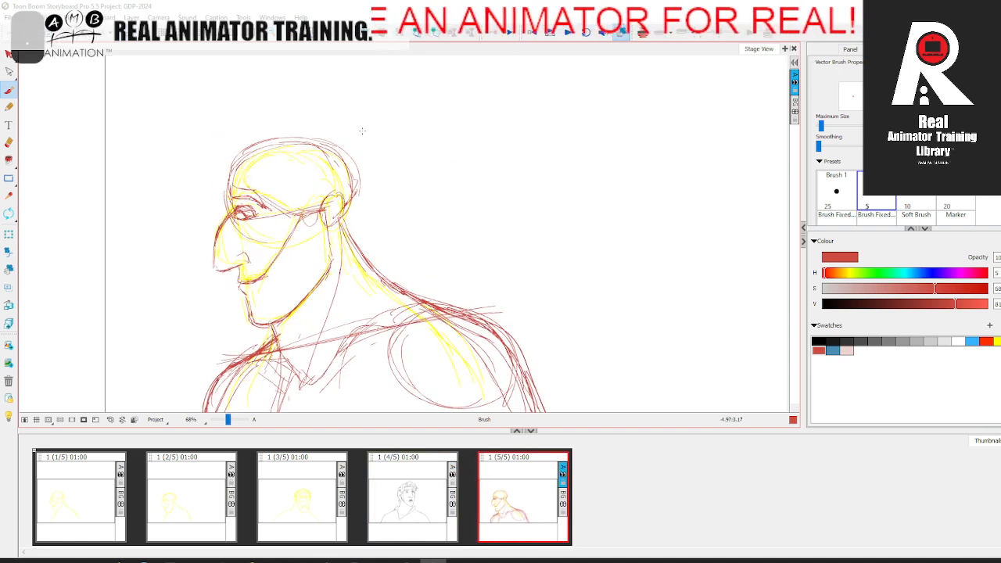
{"action": "key", "text": "comma"}
{"action": "key", "text": "period"}
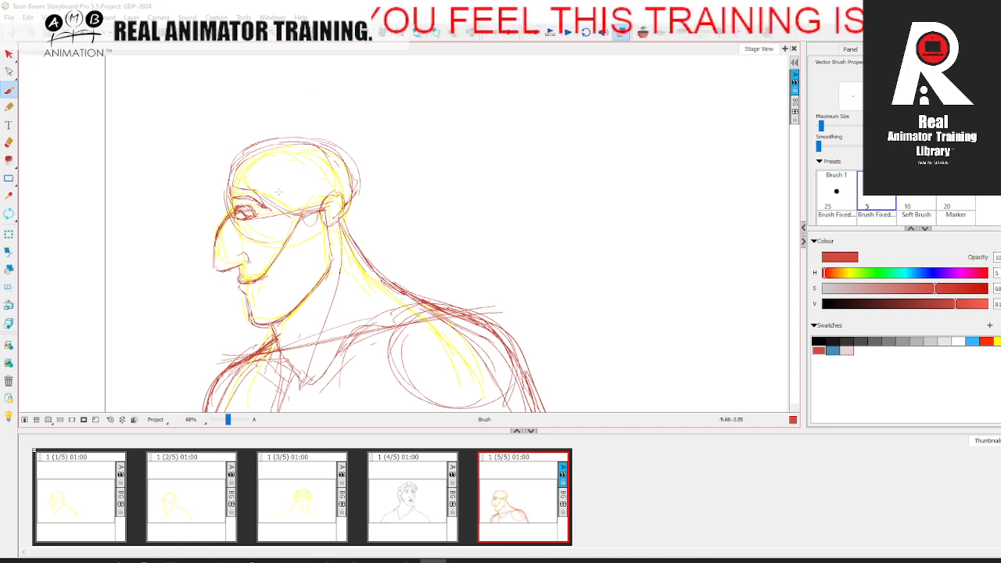
{"action": "key", "text": "comma"}
{"action": "key", "text": "period"}
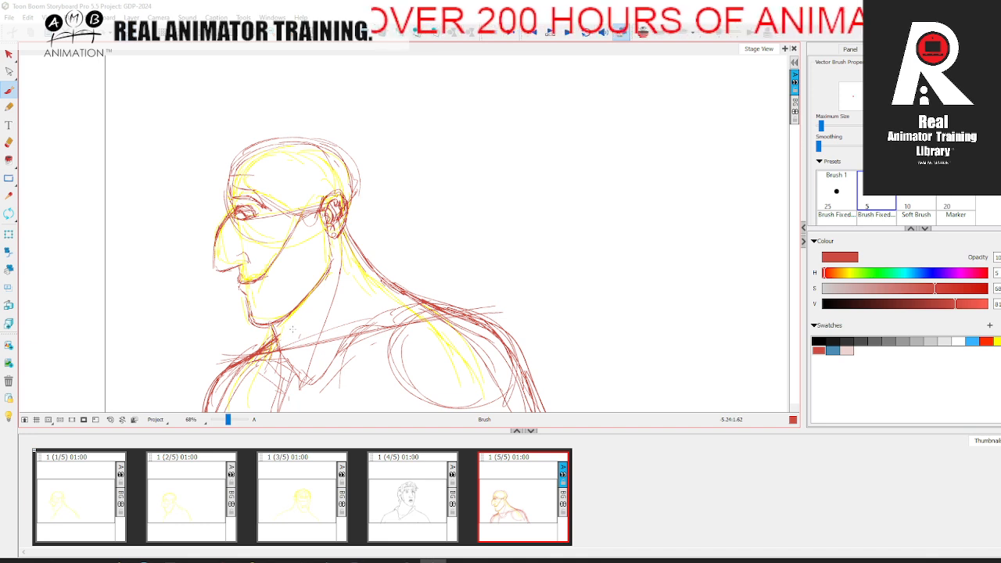
{"action": "key", "text": "Left"}
{"action": "key", "text": "Right"}
{"action": "key", "text": "Left"}
{"action": "key", "text": "Right"}
{"action": "key", "text": "Left"}
{"action": "key", "text": "Right"}
{"action": "key", "text": "Left"}
{"action": "key", "text": "Right"}
{"action": "key", "text": "Left"}
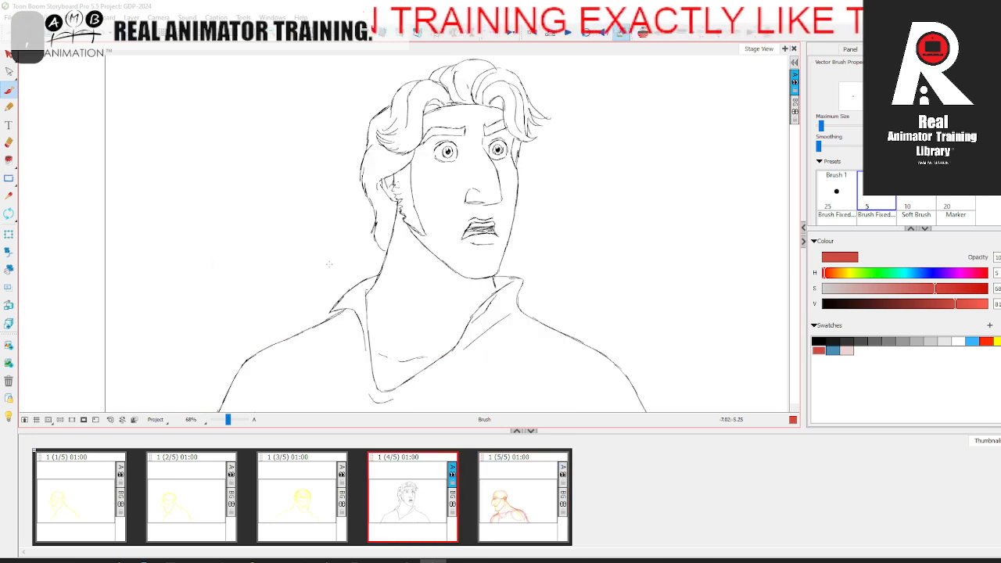
{"action": "key", "text": "Right"}
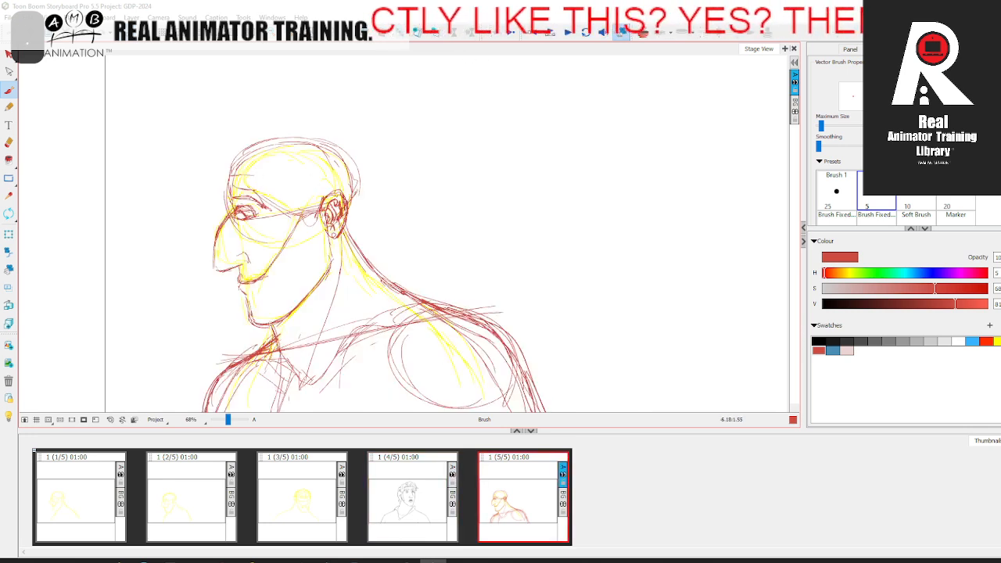
Step: Draw the hairline from the forehead sloping down to the temple in front of the ear in red, comparing with the fourth panel
{"action": "left_click_drag", "start_coordinate": [305, 219], "coordinate": [300, 187]}
{"action": "key", "text": "Left"}
{"action": "key", "text": "Right"}
{"action": "mouse_move", "coordinate": [235, 171]}
{"action": "left_mouse_down"}
{"action": "mouse_move", "coordinate": [276, 178]}
{"action": "mouse_move", "coordinate": [310, 218]}
{"action": "left_mouse_up"}
{"action": "left_click_drag", "start_coordinate": [267, 178], "coordinate": [311, 219]}
{"action": "mouse_move", "coordinate": [238, 173]}
{"action": "left_mouse_down"}
{"action": "mouse_move", "coordinate": [268, 170]}
{"action": "mouse_move", "coordinate": [306, 212]}
{"action": "left_mouse_up"}
{"action": "key", "text": "Left"}
{"action": "key", "text": "Right"}
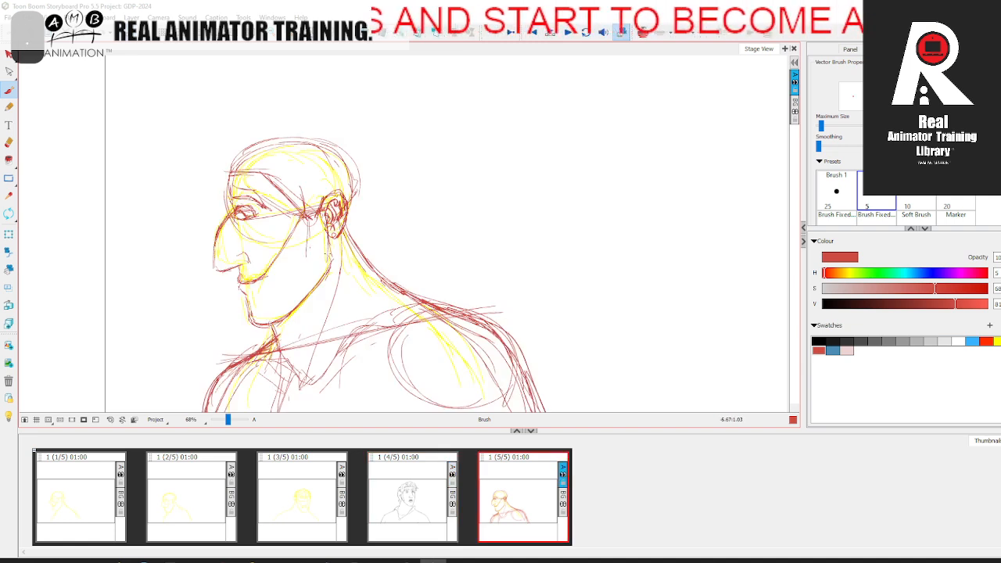
Step: Draw the pointed sideburn in front of the ear down onto the jaw in red, flipping to the fourth panel to compare
{"action": "key", "text": "Left"}
{"action": "key", "text": "Right"}
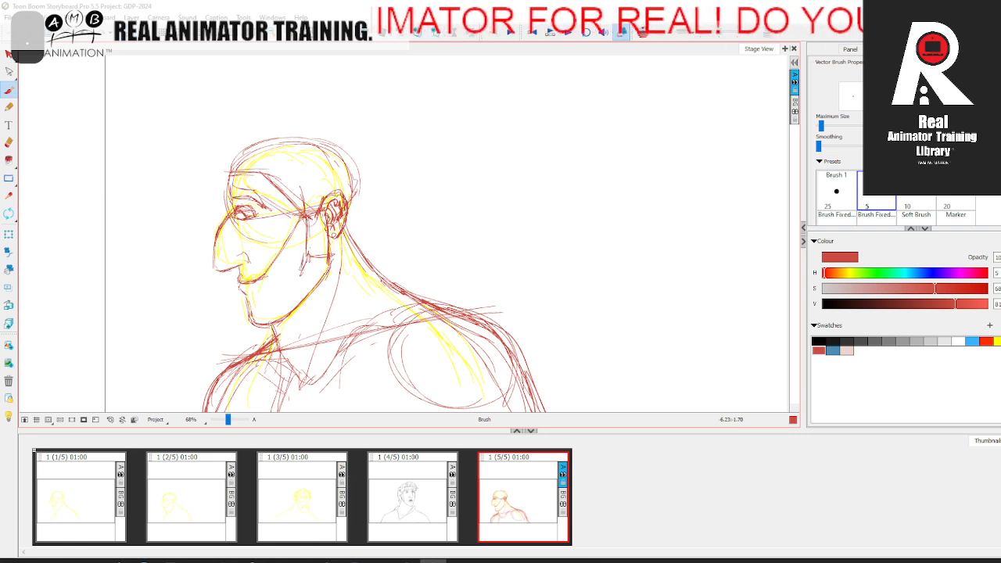
{"action": "mouse_move", "coordinate": [305, 264]}
{"action": "left_mouse_down"}
{"action": "mouse_move", "coordinate": [300, 282]}
{"action": "mouse_move", "coordinate": [330, 259]}
{"action": "mouse_move", "coordinate": [326, 219]}
{"action": "left_mouse_up"}
{"action": "mouse_move", "coordinate": [305, 221]}
{"action": "left_mouse_down"}
{"action": "mouse_move", "coordinate": [302, 242]}
{"action": "mouse_move", "coordinate": [326, 256]}
{"action": "mouse_move", "coordinate": [301, 275]}
{"action": "left_mouse_up"}
{"action": "key", "text": "comma"}
{"action": "key", "text": "period"}
{"action": "key", "text": "comma"}
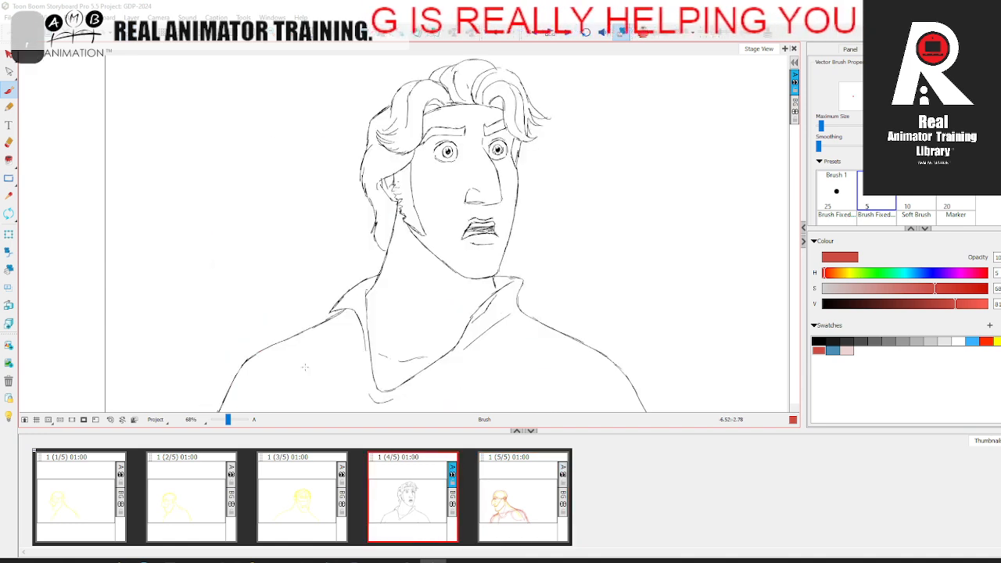
{"action": "key", "text": "period"}
{"action": "key", "text": "comma"}
{"action": "key", "text": "period"}
{"action": "left_click_drag", "start_coordinate": [309, 251], "coordinate": [301, 280]}
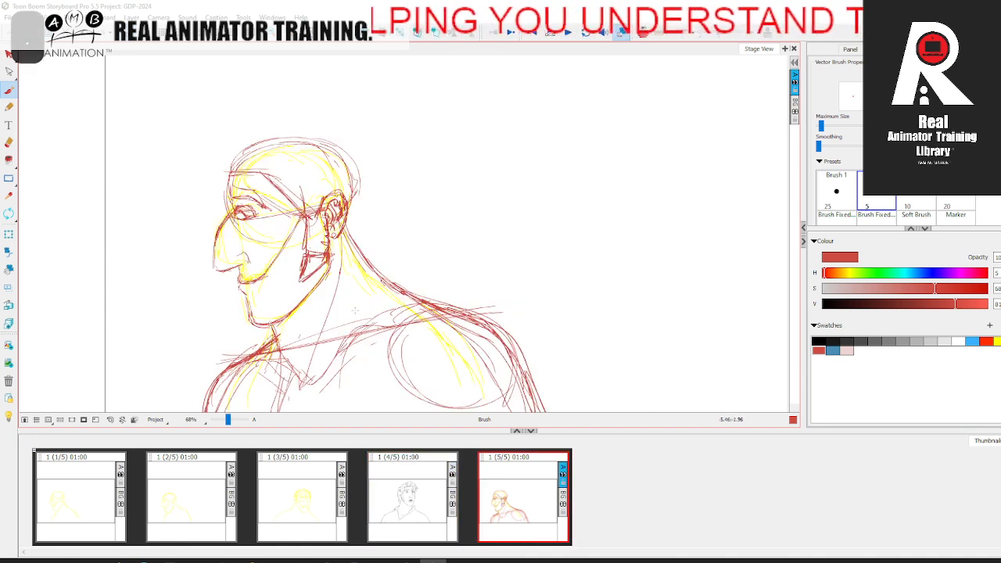
{"action": "key", "text": "comma"}
{"action": "key", "text": "period"}
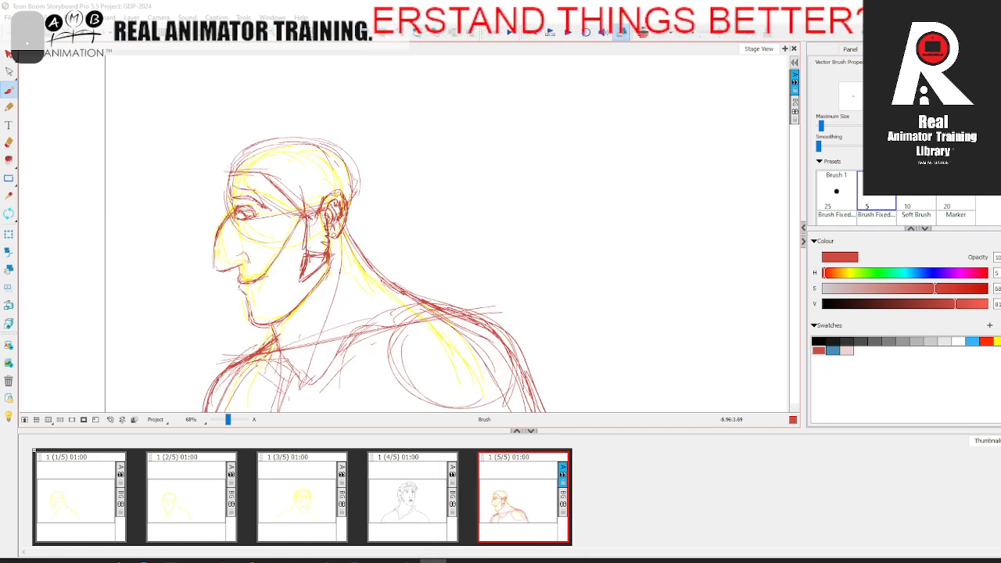
Step: Draw a small curled tuft of hair at the front of the forehead in red, comparing with the fourth panel
{"action": "left_click_drag", "start_coordinate": [219, 163], "coordinate": [234, 149]}
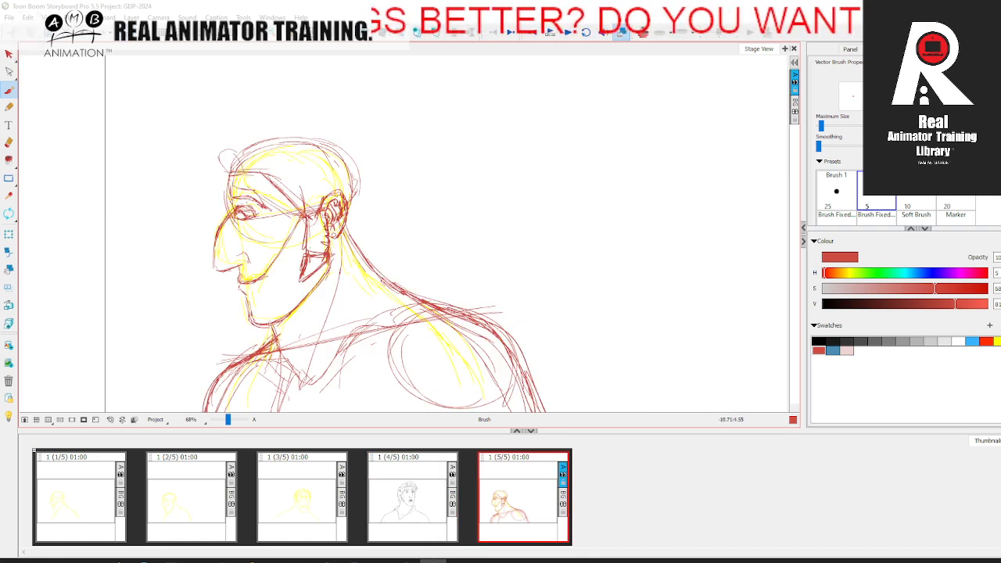
{"action": "key", "text": "comma"}
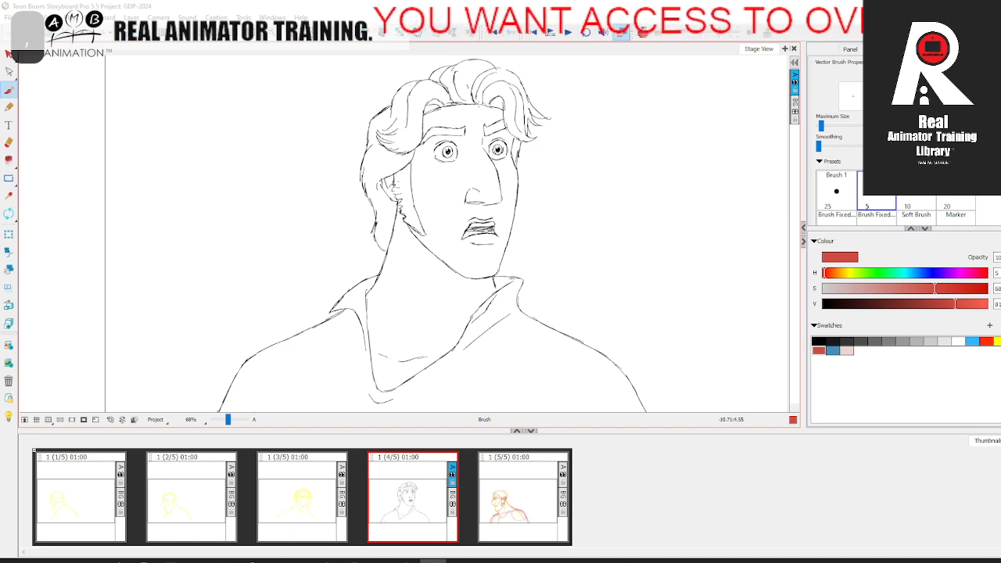
{"action": "key", "text": "period"}
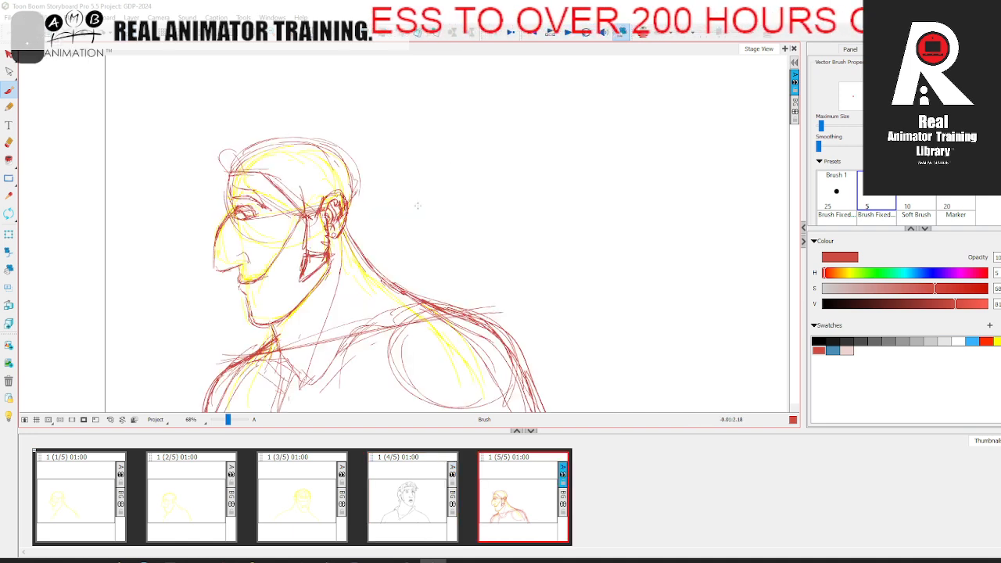
{"action": "mouse_move", "coordinate": [223, 166]}
{"action": "left_mouse_down"}
{"action": "mouse_move", "coordinate": [226, 154]}
{"action": "mouse_move", "coordinate": [245, 181]}
{"action": "left_mouse_up"}
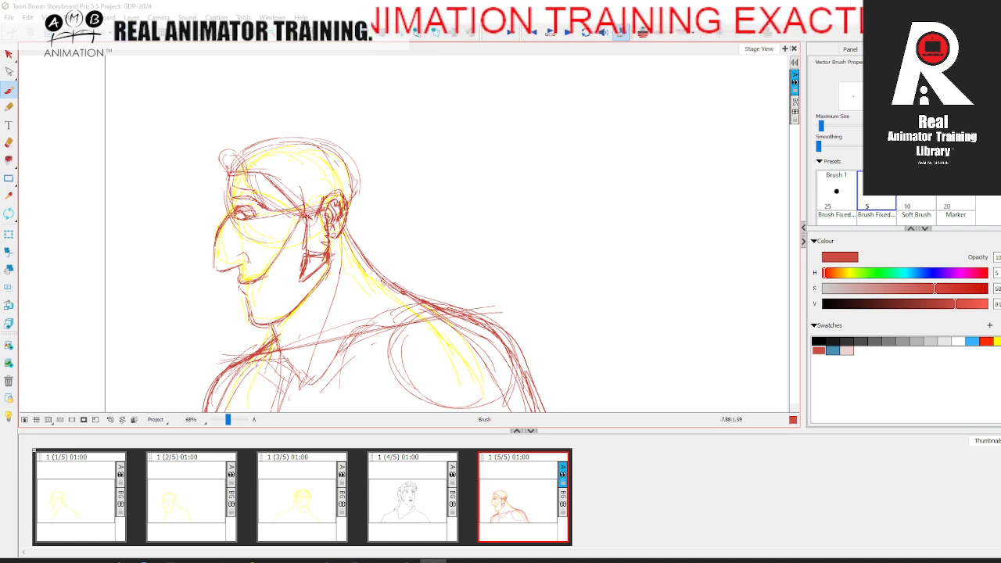
{"action": "key", "text": "comma"}
{"action": "key", "text": "period"}
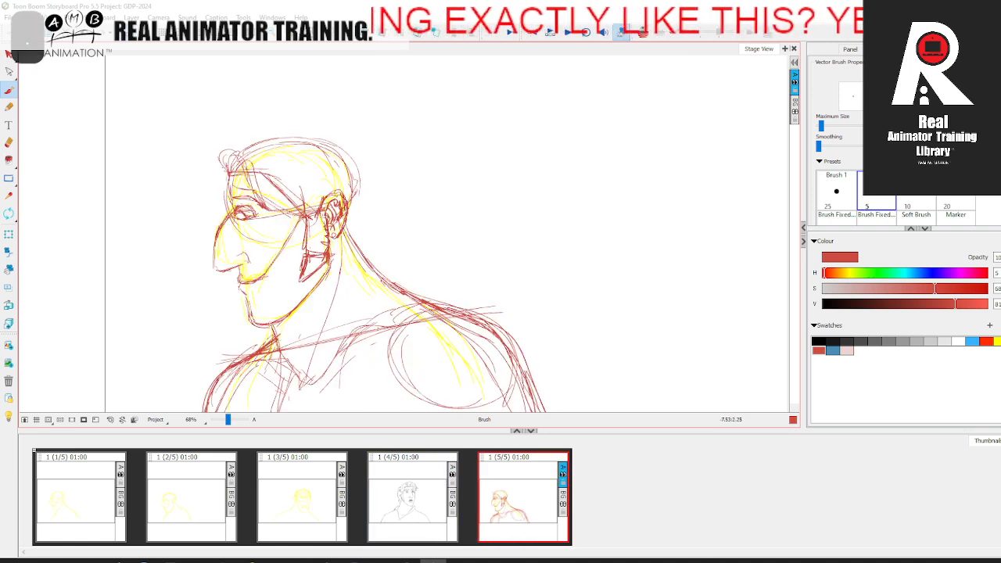
Step: Build up the forelock above the curled tuft with a higher arched outline in red, flipping to the fourth panel to compare
{"action": "key", "text": "comma"}
{"action": "key", "text": "period"}
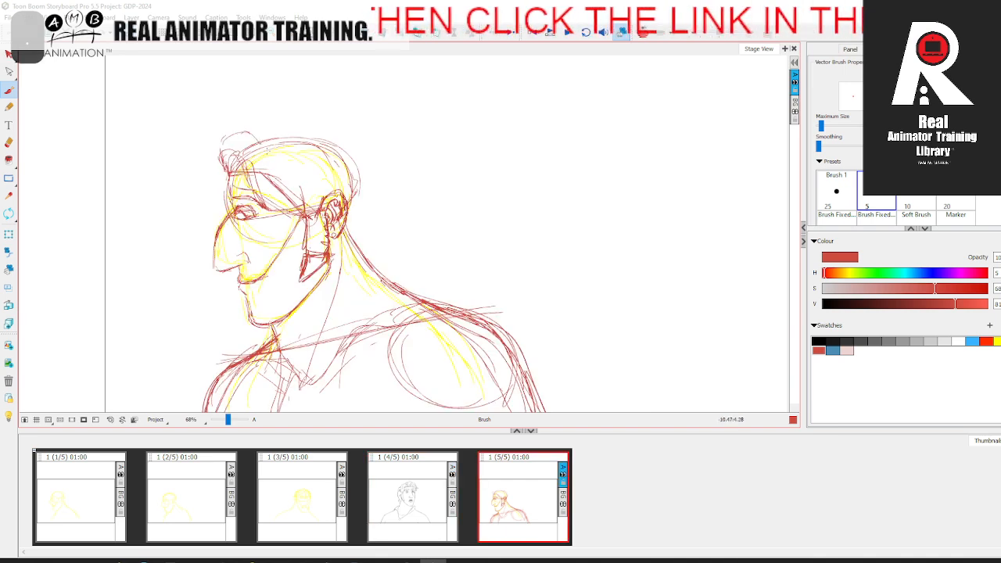
{"action": "key", "text": "comma"}
{"action": "key", "text": "period"}
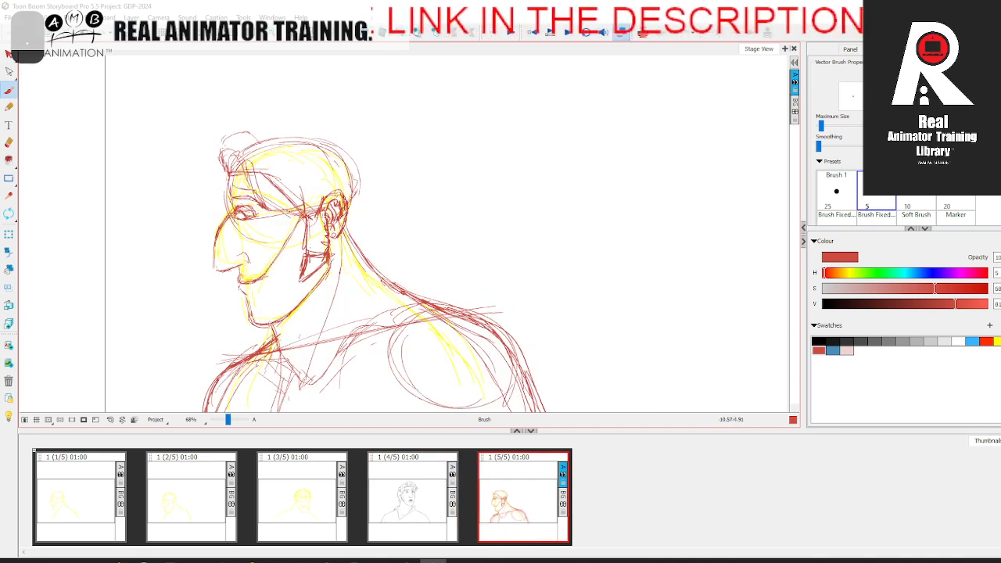
{"action": "key", "text": "comma"}
{"action": "key", "text": "period"}
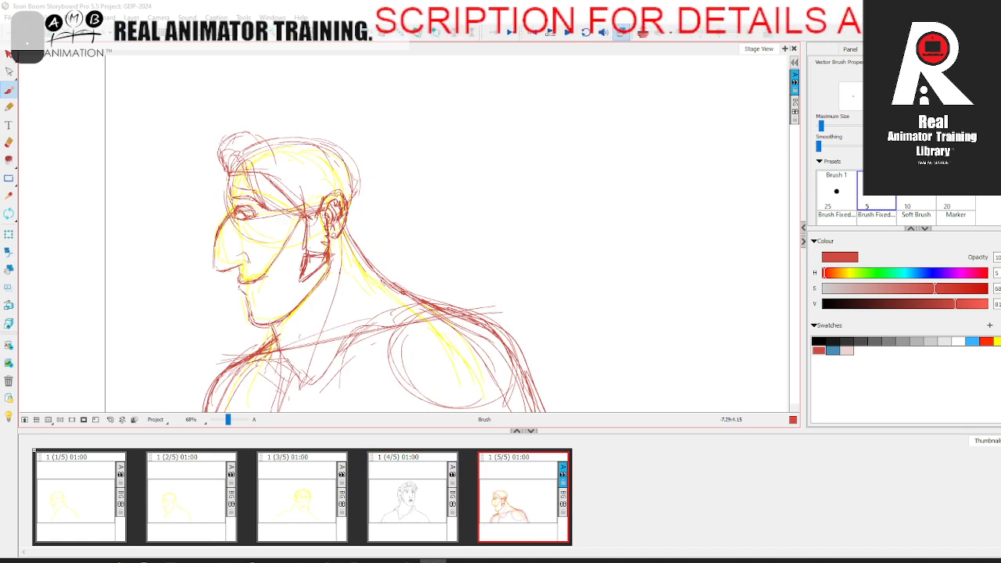
{"action": "key", "text": "comma"}
{"action": "key", "text": "period"}
Step: Draw the front hair sweeping back from the forehead and the hair's top outline over the skull in red
{"action": "mouse_move", "coordinate": [264, 198]}
{"action": "left_mouse_down"}
{"action": "mouse_move", "coordinate": [240, 162]}
{"action": "mouse_move", "coordinate": [277, 191]}
{"action": "mouse_move", "coordinate": [272, 183]}
{"action": "mouse_move", "coordinate": [224, 155]}
{"action": "mouse_move", "coordinate": [255, 129]}
{"action": "left_mouse_up"}
{"action": "key", "text": "comma"}
{"action": "key", "text": "period"}
{"action": "key", "text": "Left"}
{"action": "key", "text": "Right"}
{"action": "mouse_move", "coordinate": [255, 127]}
{"action": "left_mouse_down"}
{"action": "mouse_move", "coordinate": [290, 128]}
{"action": "mouse_move", "coordinate": [292, 144]}
{"action": "left_mouse_up"}
{"action": "mouse_move", "coordinate": [279, 130]}
{"action": "left_mouse_down"}
{"action": "mouse_move", "coordinate": [296, 144]}
{"action": "mouse_move", "coordinate": [337, 124]}
{"action": "mouse_move", "coordinate": [357, 146]}
{"action": "mouse_move", "coordinate": [354, 166]}
{"action": "mouse_move", "coordinate": [330, 169]}
{"action": "left_mouse_up"}
{"action": "key", "text": "comma"}
{"action": "key", "text": "period"}
Step: Draw the hair at the back of the head and the lock falling behind the ear to the nape in red
{"action": "mouse_move", "coordinate": [311, 146]}
{"action": "left_mouse_down"}
{"action": "mouse_move", "coordinate": [331, 170]}
{"action": "mouse_move", "coordinate": [324, 205]}
{"action": "mouse_move", "coordinate": [380, 218]}
{"action": "left_mouse_up"}
{"action": "mouse_move", "coordinate": [337, 164]}
{"action": "left_mouse_down"}
{"action": "mouse_move", "coordinate": [379, 218]}
{"action": "mouse_move", "coordinate": [385, 258]}
{"action": "left_mouse_up"}
{"action": "key", "text": "comma"}
{"action": "key", "text": "period"}
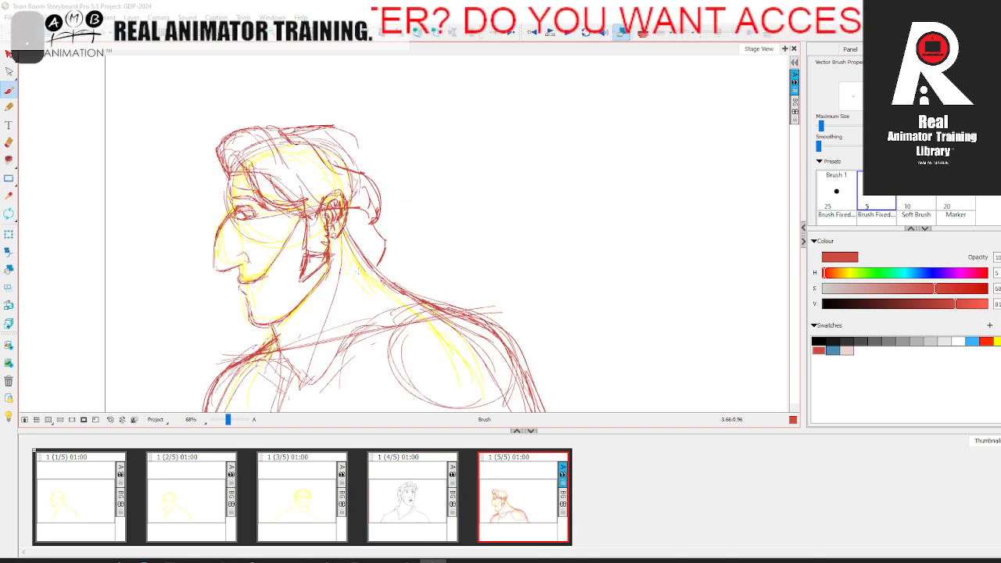
{"action": "left_click_drag", "start_coordinate": [345, 223], "coordinate": [383, 272]}
{"action": "mouse_move", "coordinate": [383, 269]}
{"action": "left_mouse_down"}
{"action": "mouse_move", "coordinate": [389, 239]}
{"action": "mouse_move", "coordinate": [370, 219]}
{"action": "left_mouse_up"}
{"action": "mouse_move", "coordinate": [378, 211]}
{"action": "left_mouse_down"}
{"action": "mouse_move", "coordinate": [383, 194]}
{"action": "mouse_move", "coordinate": [365, 176]}
{"action": "mouse_move", "coordinate": [386, 243]}
{"action": "left_mouse_up"}
{"action": "key", "text": "comma"}
{"action": "key", "text": "period"}
Step: Reinforce the hair's rear outline between the crown and the back lock in red, comparing with the fourth panel
{"action": "left_click_drag", "start_coordinate": [369, 174], "coordinate": [352, 144]}
{"action": "mouse_move", "coordinate": [362, 172]}
{"action": "left_mouse_down"}
{"action": "mouse_move", "coordinate": [353, 135]}
{"action": "mouse_move", "coordinate": [337, 127]}
{"action": "mouse_move", "coordinate": [370, 178]}
{"action": "left_mouse_up"}
{"action": "left_click_drag", "start_coordinate": [361, 156], "coordinate": [372, 178]}
{"action": "key", "text": "comma"}
{"action": "key", "text": "period"}
Step: Add hair strands sweeping back over the temple toward the ear in red, comparing with the fourth panel
{"action": "left_click_drag", "start_coordinate": [283, 171], "coordinate": [303, 183]}
{"action": "mouse_move", "coordinate": [291, 178]}
{"action": "left_mouse_down"}
{"action": "mouse_move", "coordinate": [326, 183]}
{"action": "mouse_move", "coordinate": [301, 196]}
{"action": "left_mouse_up"}
{"action": "left_click_drag", "start_coordinate": [325, 184], "coordinate": [284, 205]}
{"action": "key", "text": "comma"}
{"action": "key", "text": "period"}
Step: Draw wavy inner locks across the top and side of the hair and strengthen the crown's outline in red
{"action": "left_click_drag", "start_coordinate": [281, 166], "coordinate": [307, 183]}
{"action": "left_click_drag", "start_coordinate": [290, 139], "coordinate": [315, 159]}
{"action": "left_click_drag", "start_coordinate": [289, 139], "coordinate": [343, 174]}
{"action": "left_click_drag", "start_coordinate": [314, 170], "coordinate": [354, 185]}
{"action": "left_click_drag", "start_coordinate": [311, 147], "coordinate": [335, 136]}
{"action": "left_click_drag", "start_coordinate": [308, 145], "coordinate": [341, 131]}
{"action": "key", "text": "comma"}
{"action": "key", "text": "period"}
Step: Add the forelock's protruding front edge over the forehead in red, comparing with the fourth panel
{"action": "left_click_drag", "start_coordinate": [213, 154], "coordinate": [223, 171]}
{"action": "mouse_move", "coordinate": [214, 149]}
{"action": "left_mouse_down"}
{"action": "mouse_move", "coordinate": [234, 131]}
{"action": "mouse_move", "coordinate": [215, 158]}
{"action": "left_mouse_up"}
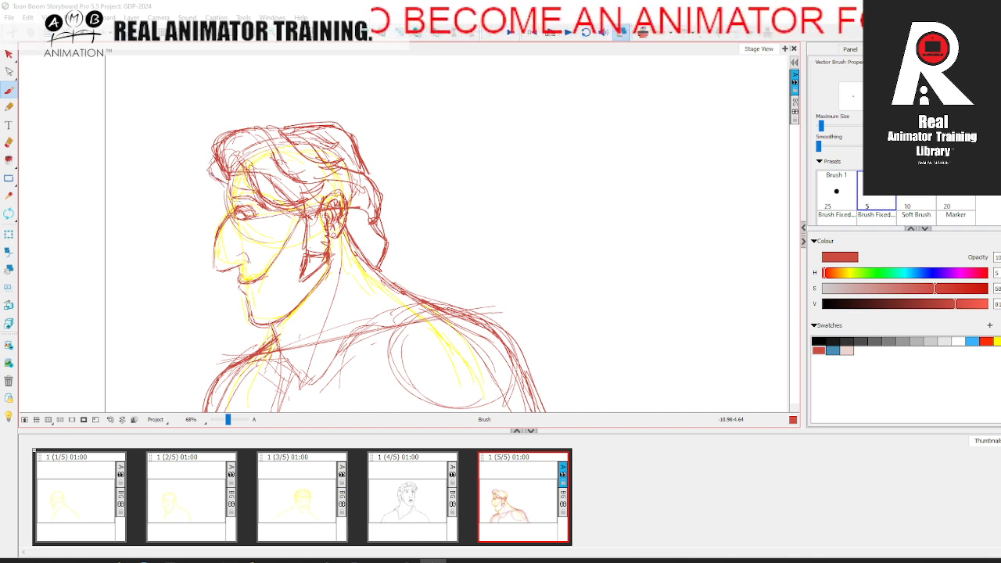
{"action": "key", "text": "comma"}
{"action": "key", "text": "period"}
Step: Draw a pointed strand hanging from the forelock over the brow and thicken the forelock's front edge in red
{"action": "left_click_drag", "start_coordinate": [215, 160], "coordinate": [233, 198]}
{"action": "left_click_drag", "start_coordinate": [227, 181], "coordinate": [233, 199]}
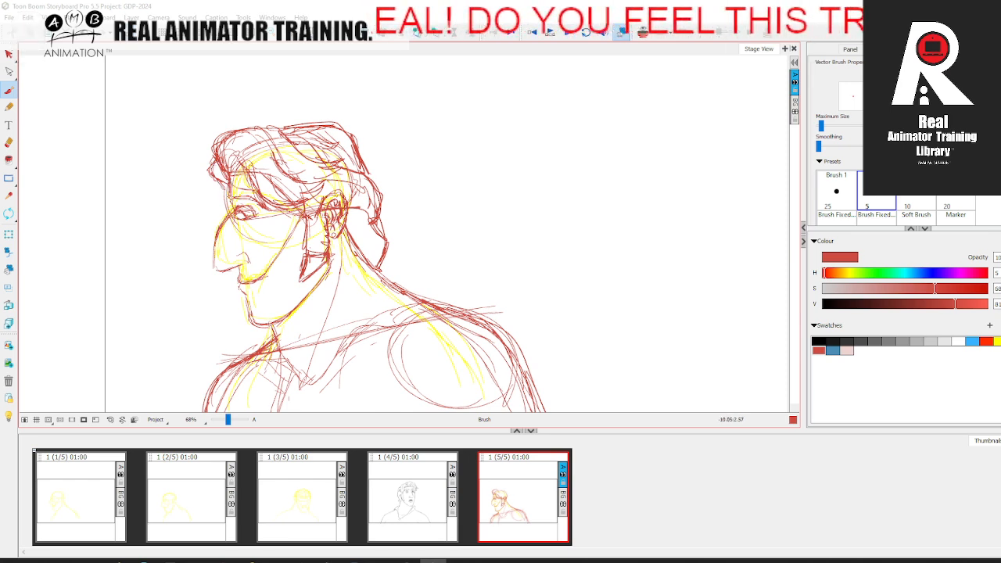
{"action": "left_click_drag", "start_coordinate": [227, 182], "coordinate": [231, 198]}
{"action": "key", "text": "comma"}
{"action": "key", "text": "period"}
{"action": "mouse_move", "coordinate": [211, 161]}
{"action": "left_mouse_down"}
{"action": "mouse_move", "coordinate": [230, 187]}
{"action": "mouse_move", "coordinate": [210, 174]}
{"action": "left_mouse_up"}
{"action": "key", "text": "comma"}
{"action": "key", "text": "period"}
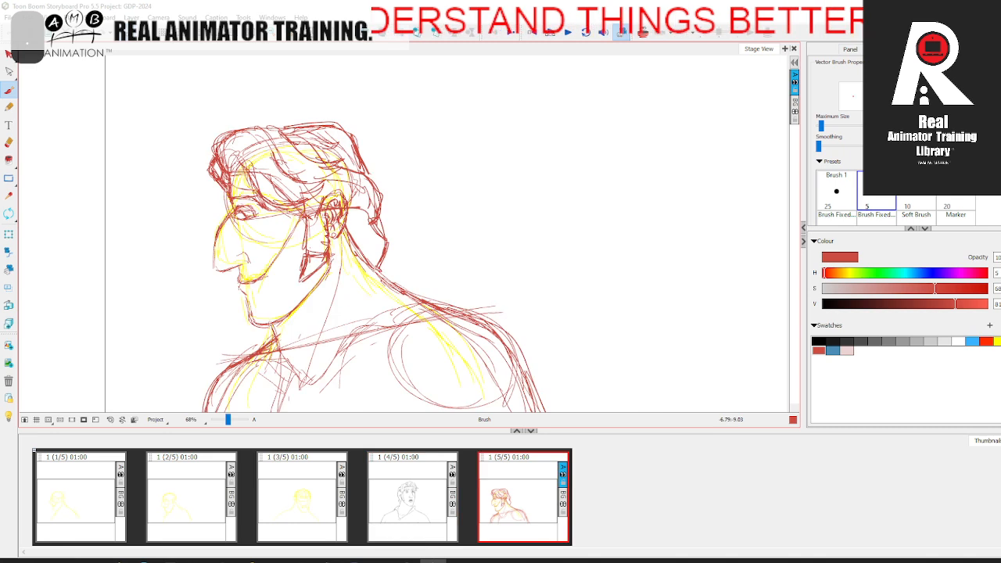
Step: Reinforce the nose bridge from the brow to the tip in red after comparing with the fourth panel
{"action": "left_click_drag", "start_coordinate": [226, 326], "coordinate": [235, 265]}
{"action": "key", "text": "comma"}
{"action": "key", "text": "period"}
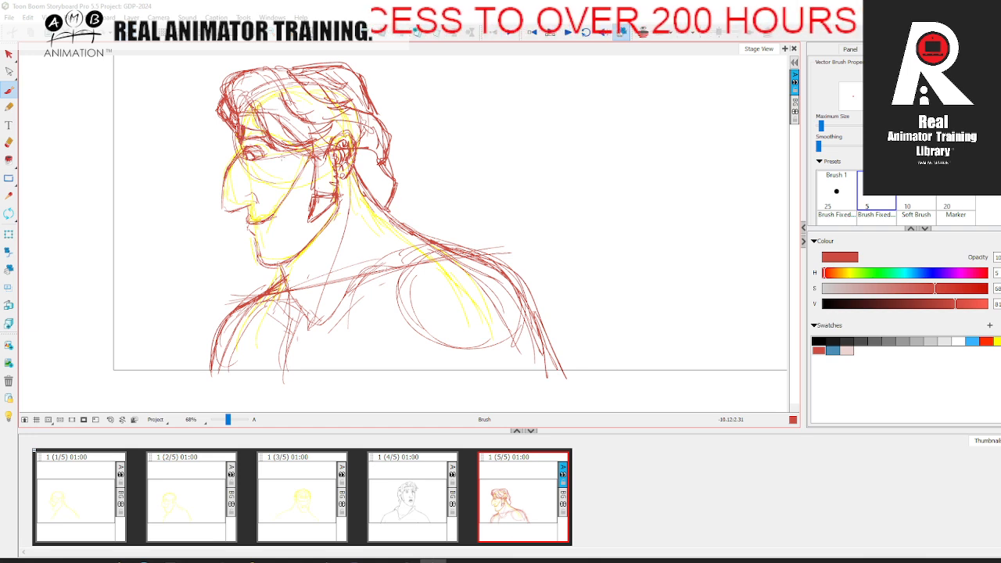
{"action": "left_click_drag", "start_coordinate": [231, 163], "coordinate": [223, 207]}
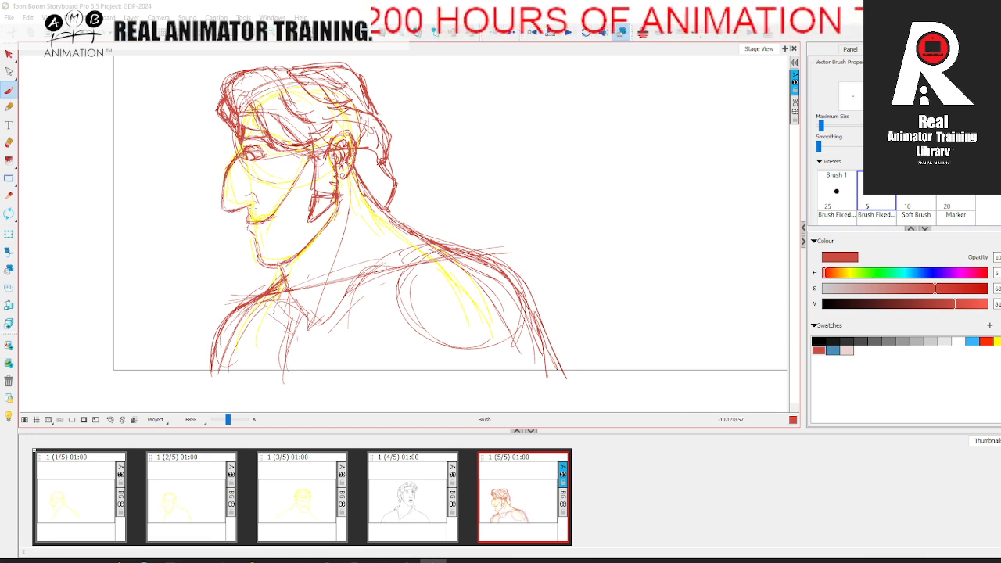
Step: Draw the turned-over shirt collar in red from the nape down to the throat opening, comparing with the fourth panel
{"action": "key", "text": "space"}
{"action": "mouse_move", "coordinate": [332, 257]}
{"action": "left_mouse_down"}
{"action": "mouse_move", "coordinate": [333, 311]}
{"action": "mouse_move", "coordinate": [364, 266]}
{"action": "left_mouse_up"}
{"action": "mouse_move", "coordinate": [280, 282]}
{"action": "left_mouse_down"}
{"action": "mouse_move", "coordinate": [288, 340]}
{"action": "mouse_move", "coordinate": [382, 267]}
{"action": "left_mouse_up"}
{"action": "left_click_drag", "start_coordinate": [305, 331], "coordinate": [418, 229]}
{"action": "key", "text": "comma"}
{"action": "key", "text": "period"}
{"action": "key", "text": "comma"}
{"action": "key", "text": "period"}
{"action": "key", "text": "comma"}
{"action": "key", "text": "period"}
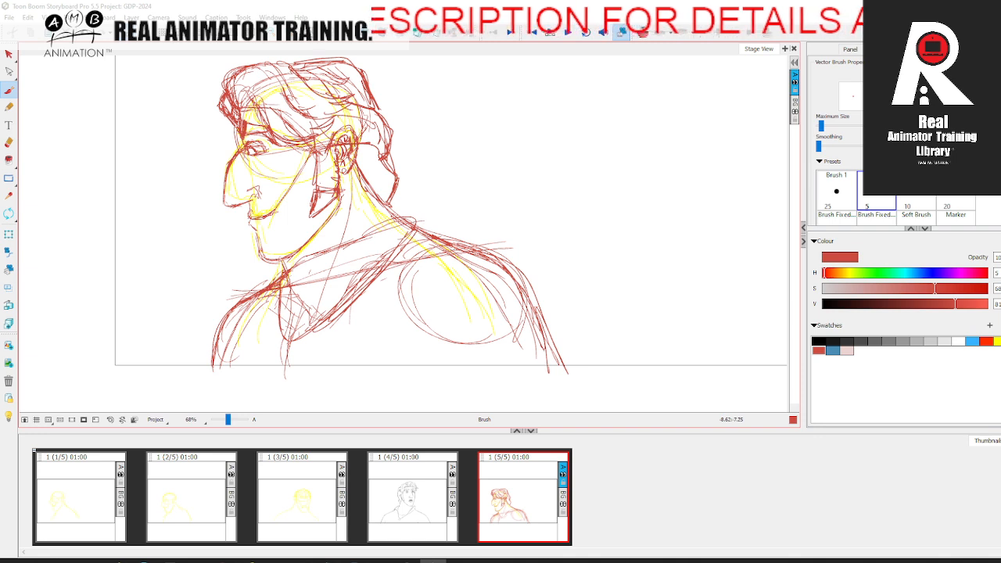
Step: Strengthen the collar's fold and its corner at the nape in red while comparing with the fourth panel
{"action": "key", "text": "comma"}
{"action": "key", "text": "period"}
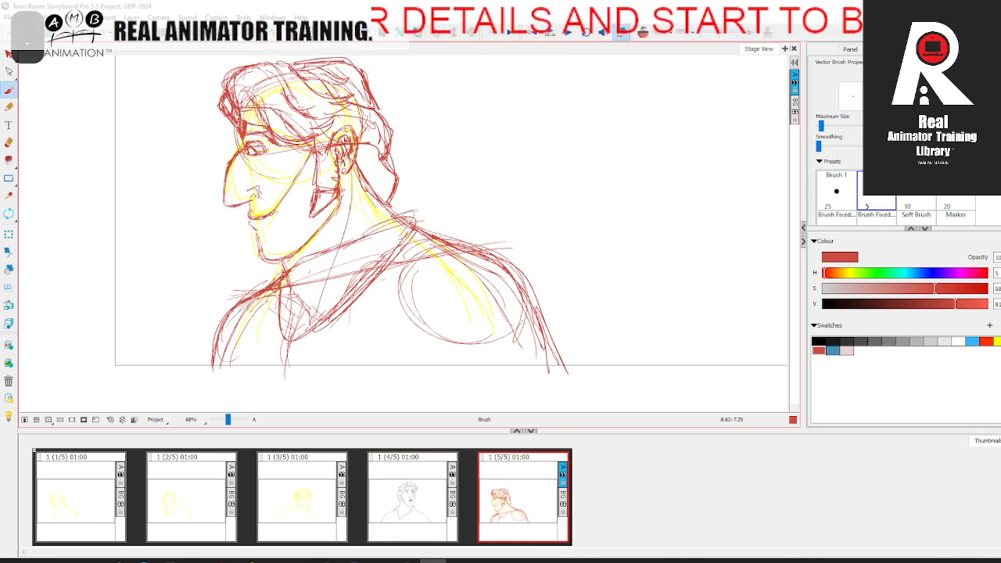
{"action": "key", "text": "comma"}
{"action": "key", "text": "period"}
{"action": "key", "text": "comma"}
{"action": "key", "text": "period"}
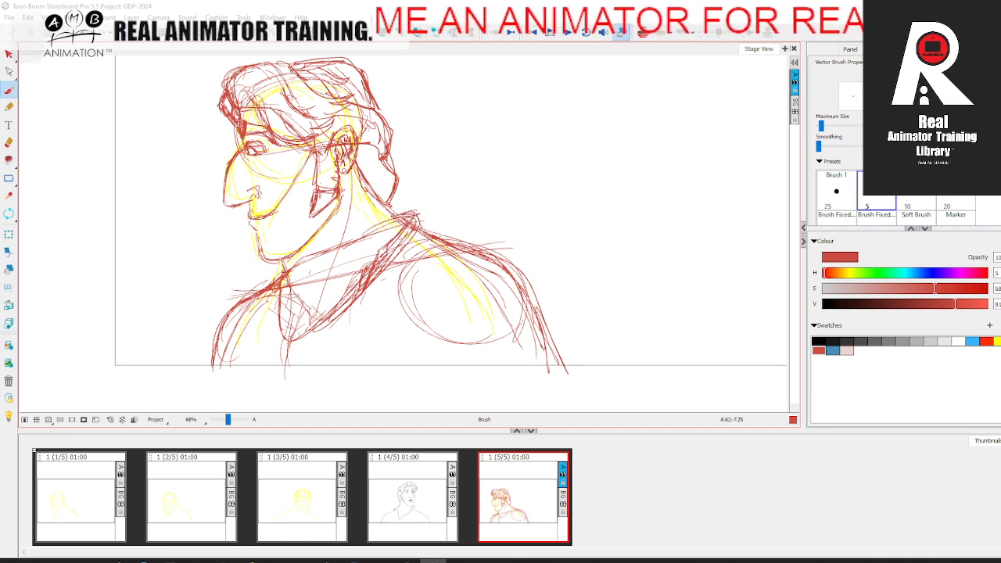
{"action": "key", "text": "comma"}
{"action": "key", "text": "period"}
{"action": "key", "text": "comma"}
{"action": "key", "text": "period"}
{"action": "key", "text": "comma"}
{"action": "key", "text": "period"}
Step: Delete the yellow guide sketch beneath the red profile drawing in the fifth panel
{"action": "left_click", "coordinate": [9, 55]}
{"action": "key", "text": "space"}
{"action": "left_click_drag", "start_coordinate": [303, 228], "coordinate": [299, 258]}
{"action": "left_click", "coordinate": [250, 205]}
{"action": "left_click", "coordinate": [252, 194]}
{"action": "key", "text": "Delete"}
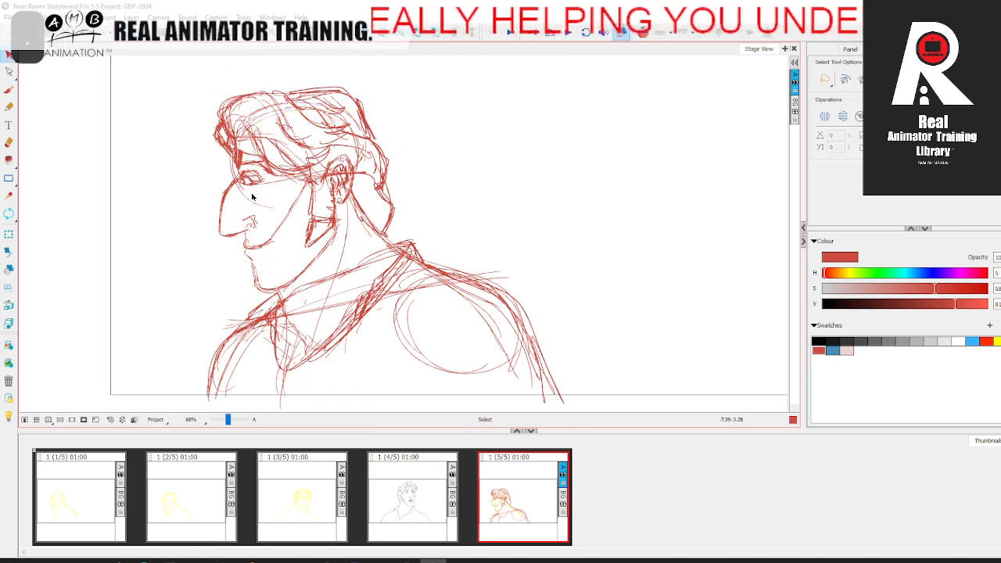
Step: Flip the selected scene horizontally and check the mirrored profile against the fourth panel
{"action": "key", "text": "space"}
{"action": "mouse_move", "coordinate": [510, 241]}
{"action": "left_mouse_down"}
{"action": "mouse_move", "coordinate": [563, 250]}
{"action": "mouse_move", "coordinate": [595, 272]}
{"action": "mouse_move", "coordinate": [539, 235]}
{"action": "left_mouse_up"}
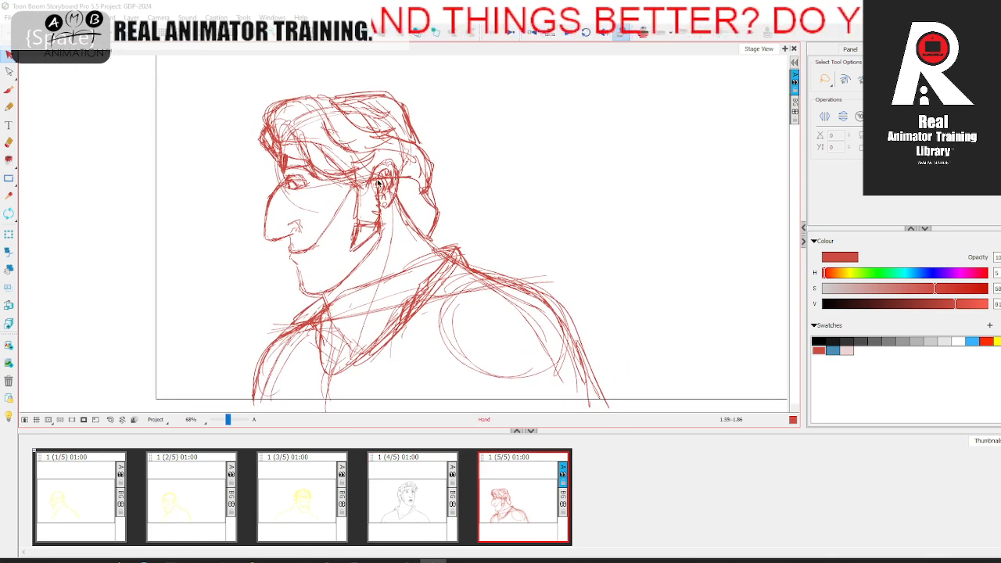
{"action": "left_click", "coordinate": [100, 17]}
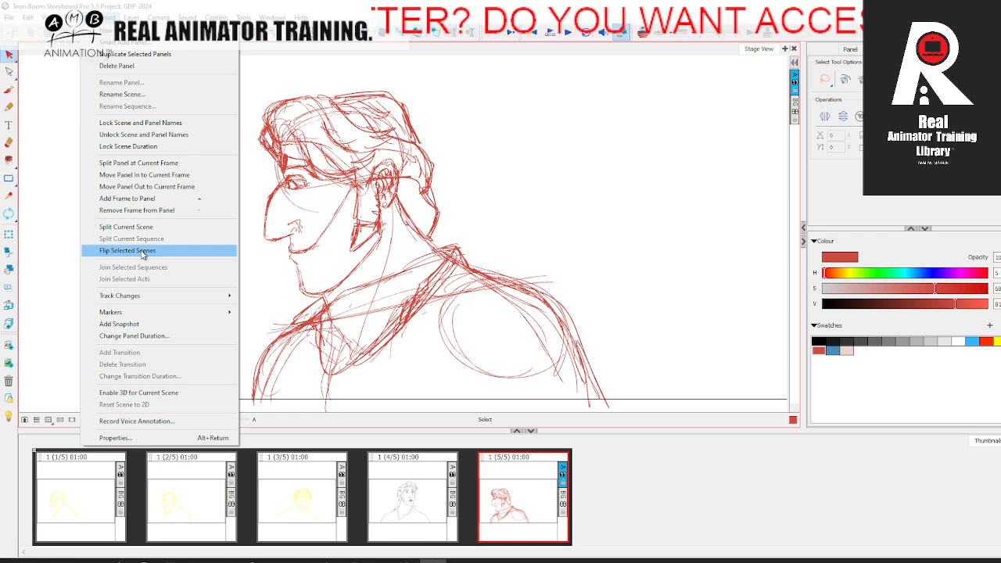
{"action": "left_click", "coordinate": [146, 252]}
{"action": "key", "text": "space"}
{"action": "left_click_drag", "start_coordinate": [750, 296], "coordinate": [533, 301]}
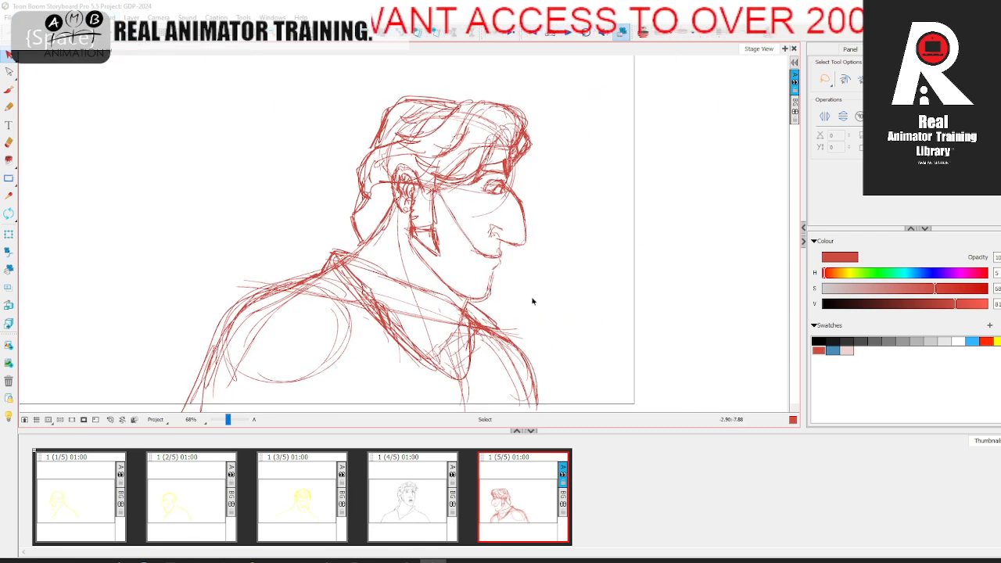
{"action": "left_click", "coordinate": [8, 90]}
{"action": "key", "text": "Left"}
{"action": "key", "text": "Right"}
{"action": "key", "text": "space"}
{"action": "left_click_drag", "start_coordinate": [466, 234], "coordinate": [460, 258]}
{"action": "mouse_move", "coordinate": [370, 168]}
{"action": "left_mouse_down"}
{"action": "mouse_move", "coordinate": [383, 137]}
{"action": "mouse_move", "coordinate": [421, 122]}
{"action": "mouse_move", "coordinate": [472, 123]}
{"action": "mouse_move", "coordinate": [523, 150]}
{"action": "mouse_move", "coordinate": [521, 166]}
{"action": "left_mouse_up"}
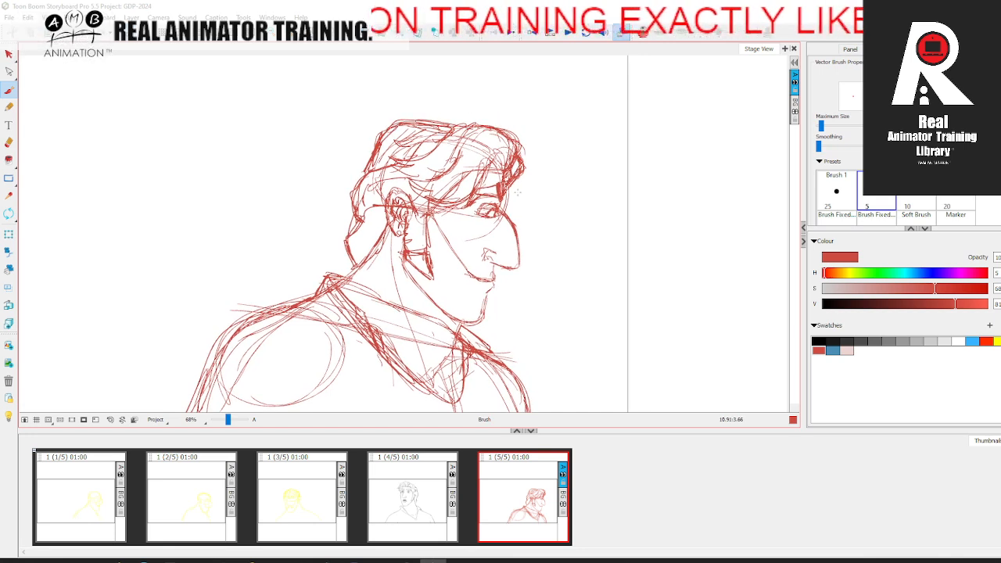
{"action": "key", "text": "Left"}
{"action": "key", "text": "Right"}
Step: Recolour the entire red sketch in the fifth panel pale pink and compare it with the other panels
{"action": "key", "text": "alt+s"}
{"action": "key", "text": "ctrl+a"}
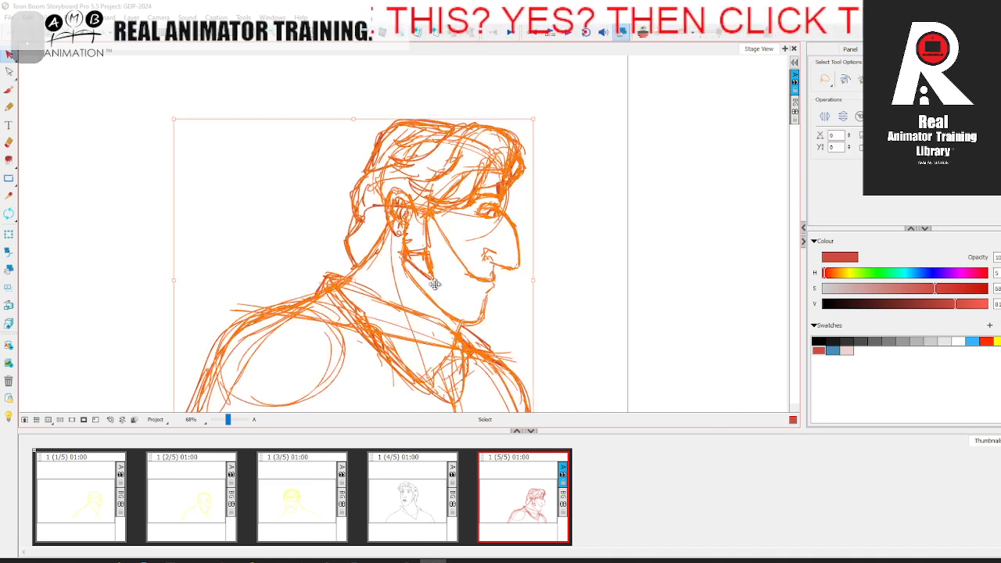
{"action": "left_click", "coordinate": [848, 349]}
{"action": "left_click", "coordinate": [655, 298]}
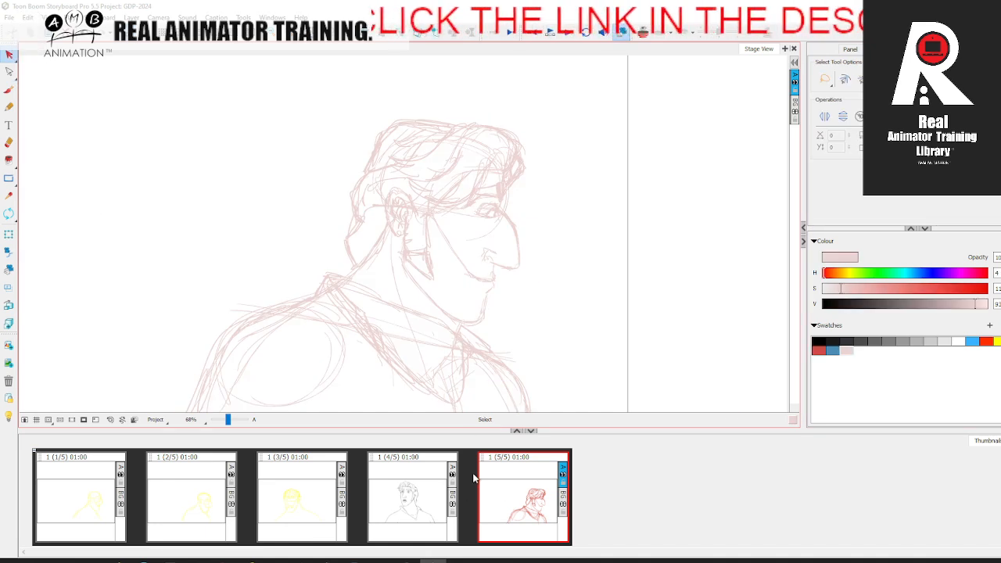
{"action": "left_click", "coordinate": [192, 509]}
{"action": "left_click", "coordinate": [78, 510]}
{"action": "left_click", "coordinate": [425, 499]}
{"action": "left_click", "coordinate": [510, 485]}
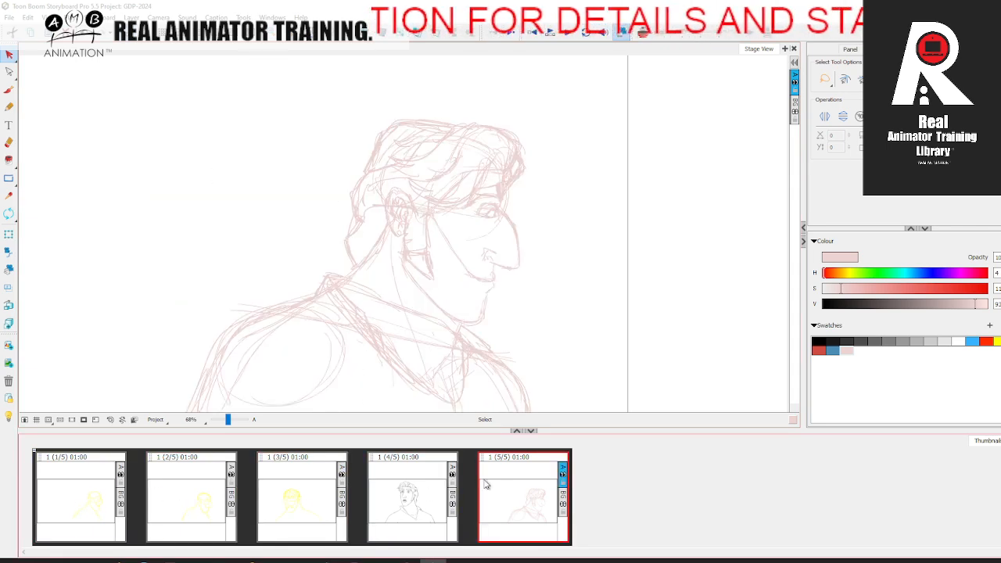
{"action": "left_click", "coordinate": [417, 499]}
{"action": "left_click", "coordinate": [513, 492]}
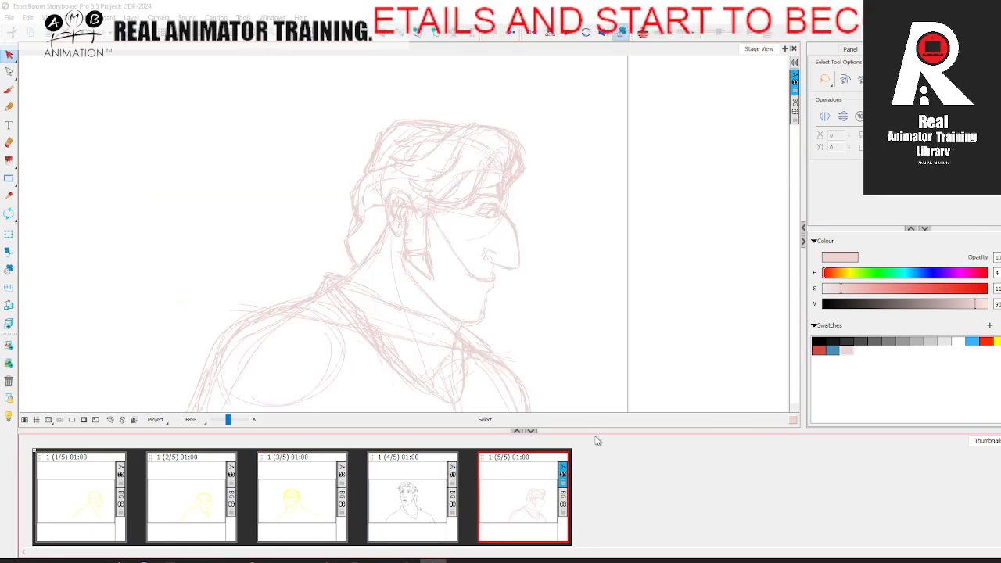
Step: Ink the forehead line down to the root of the nose in black with the brush, comparing with the fourth panel
{"action": "left_click", "coordinate": [819, 342]}
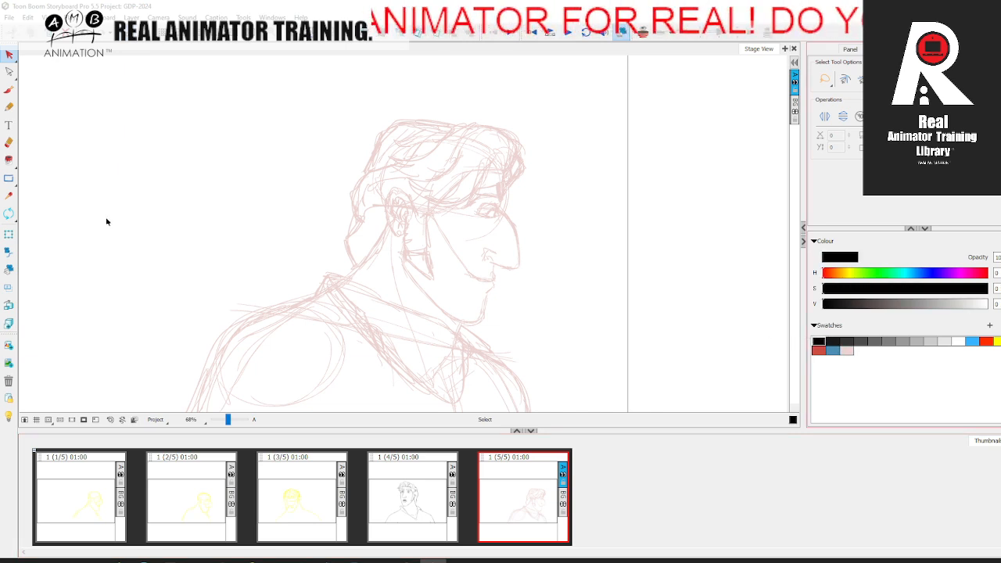
{"action": "left_click", "coordinate": [9, 91]}
{"action": "key", "text": "Left"}
{"action": "key", "text": "Right"}
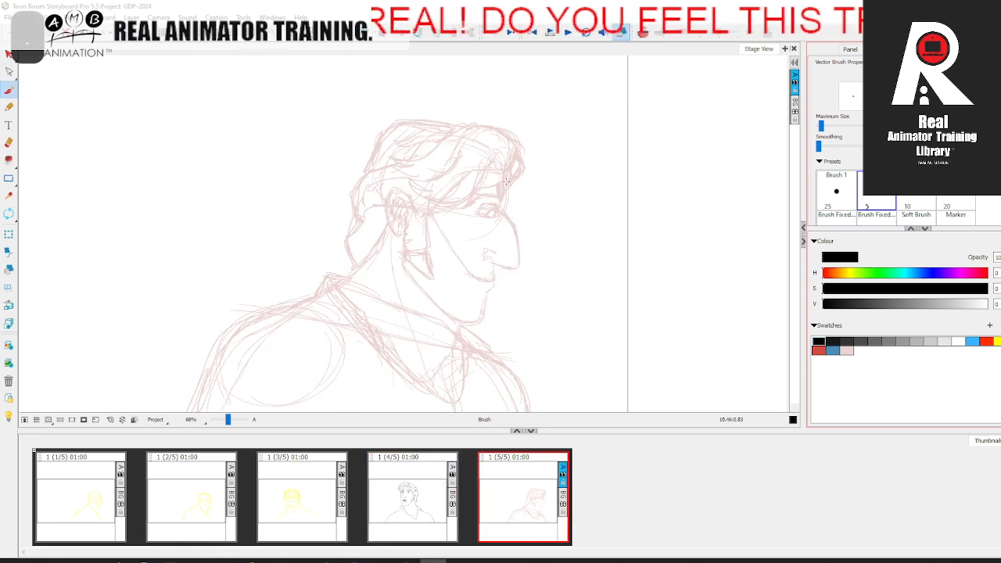
{"action": "left_click_drag", "start_coordinate": [506, 178], "coordinate": [506, 191]}
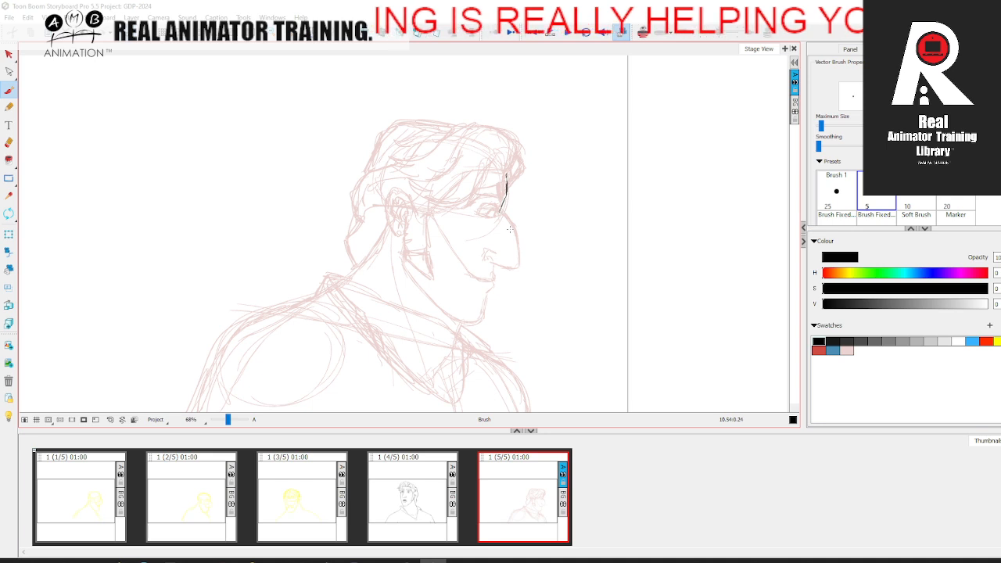
{"action": "left_click_drag", "start_coordinate": [510, 229], "coordinate": [499, 206]}
{"action": "key", "text": "Left"}
{"action": "key", "text": "Right"}
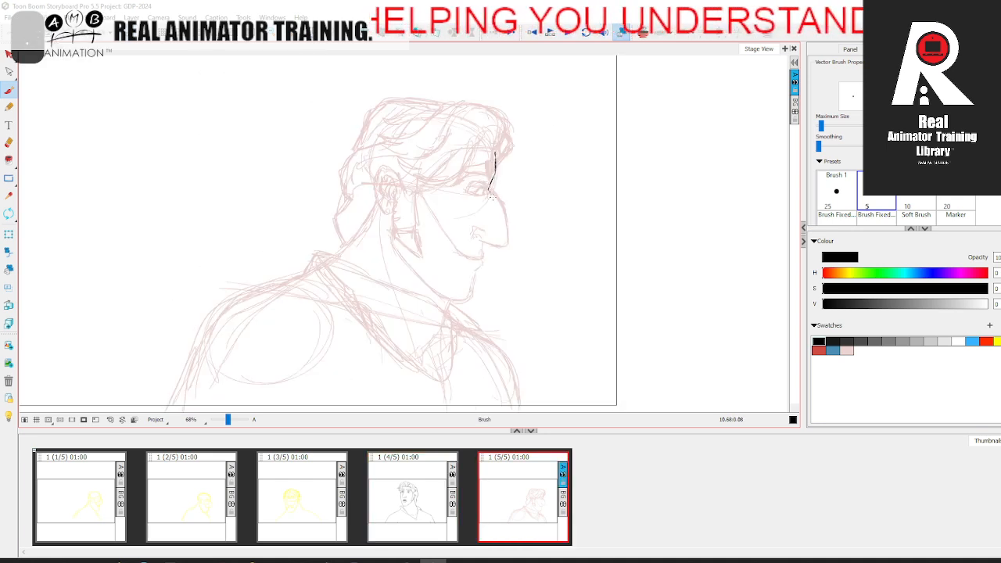
Step: Ink the nose bridge, tip, underside and nostril in black over the pink sketch, comparing with the fourth panel
{"action": "left_click_drag", "start_coordinate": [490, 194], "coordinate": [505, 229]}
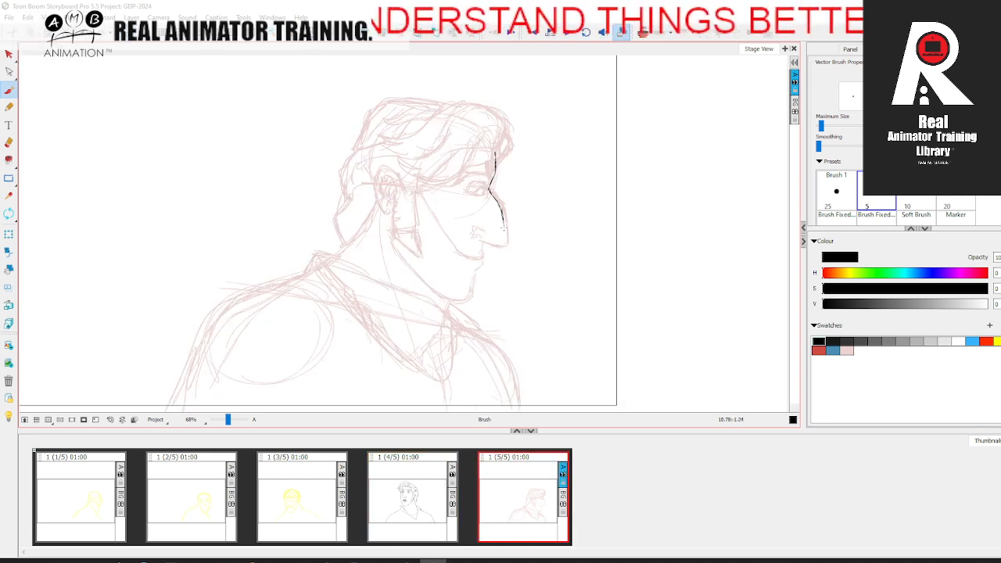
{"action": "left_click_drag", "start_coordinate": [500, 264], "coordinate": [496, 279]}
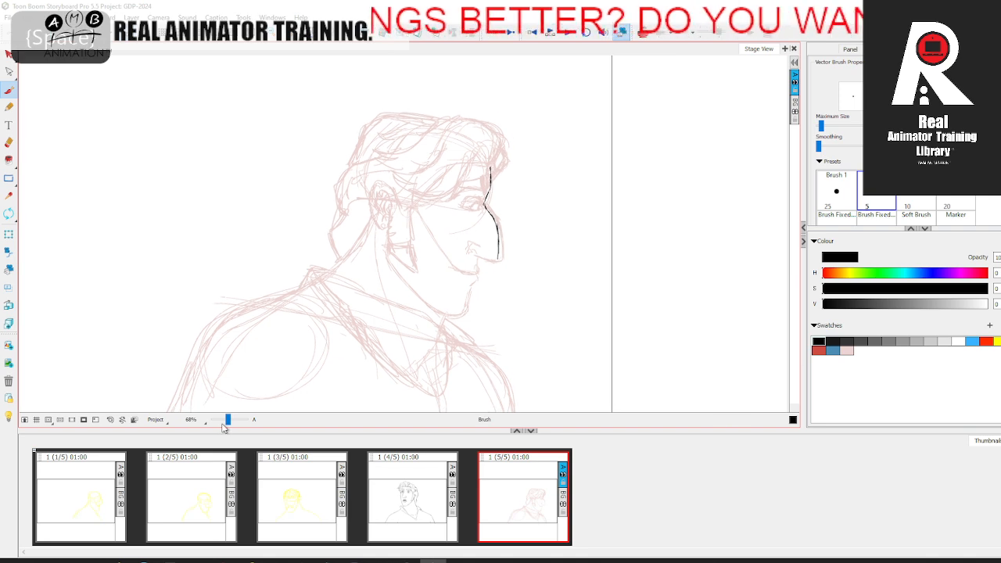
{"action": "left_click_drag", "start_coordinate": [227, 420], "coordinate": [229, 420]}
{"action": "left_click_drag", "start_coordinate": [388, 346], "coordinate": [320, 340]}
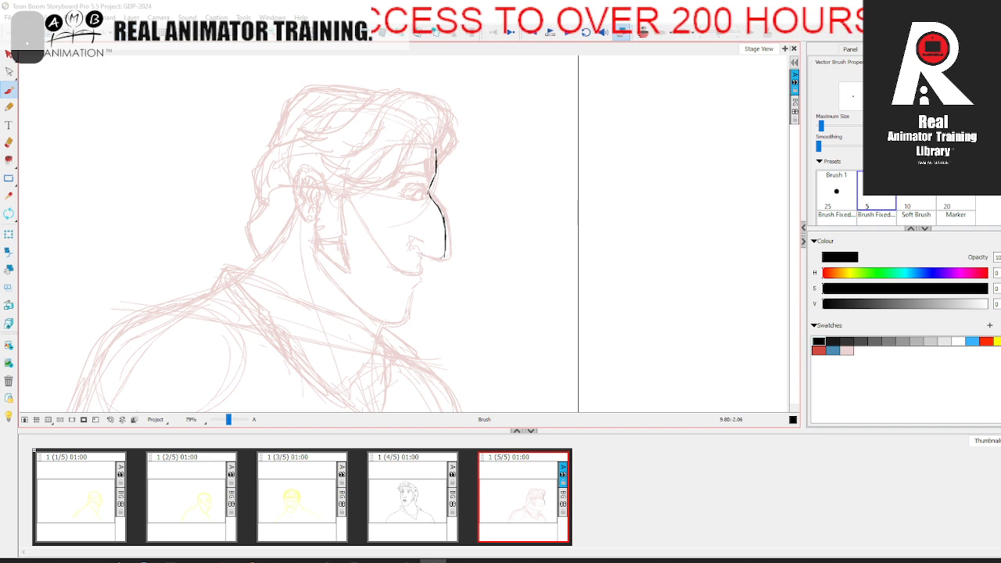
{"action": "left_click_drag", "start_coordinate": [443, 256], "coordinate": [414, 253]}
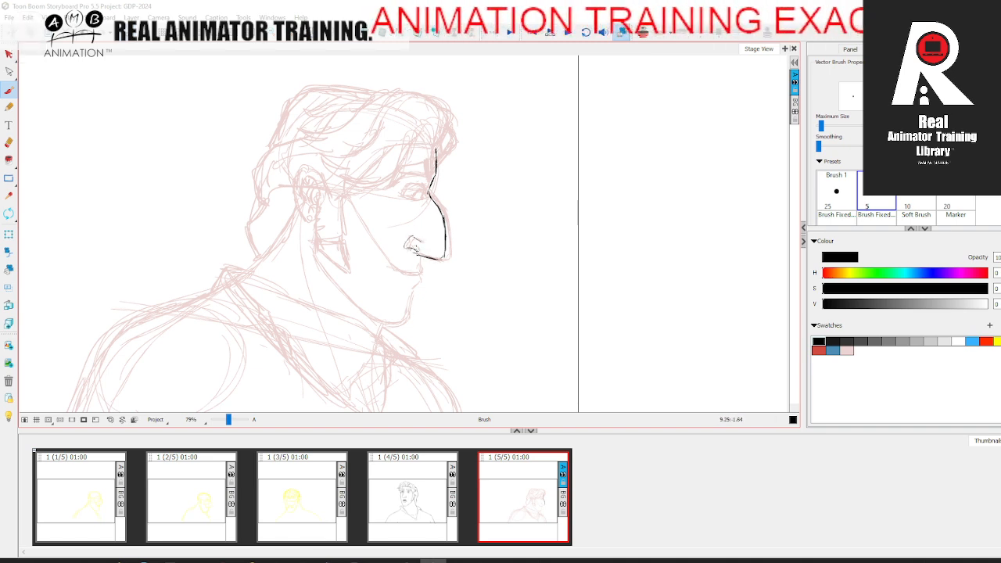
{"action": "key", "text": "Left"}
{"action": "key", "text": "Right"}
{"action": "key", "text": "Left"}
{"action": "key", "text": "Right"}
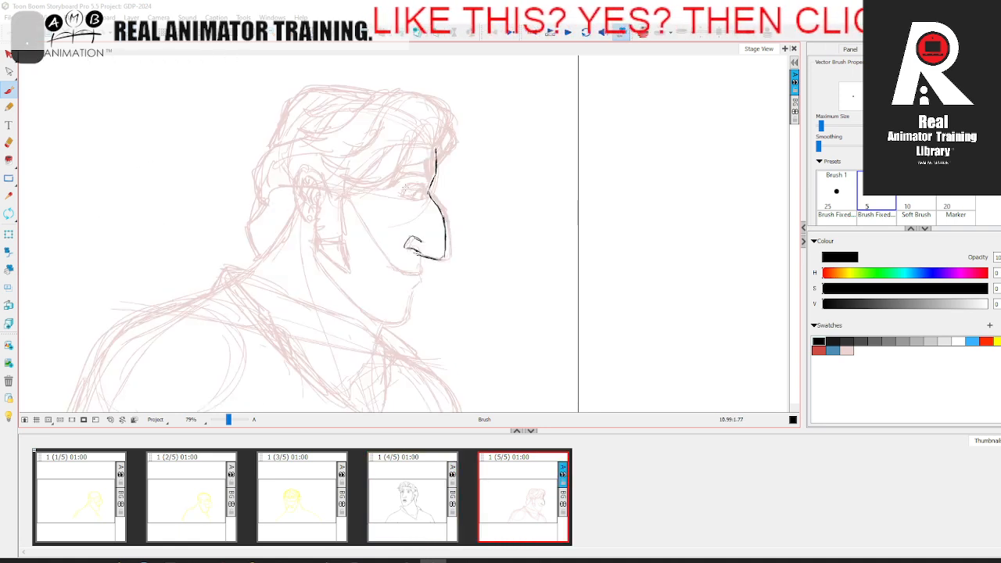
Step: Ink the eye in black with its lids, iris and lower lid line, comparing with the fourth panel
{"action": "left_click_drag", "start_coordinate": [415, 183], "coordinate": [425, 188]}
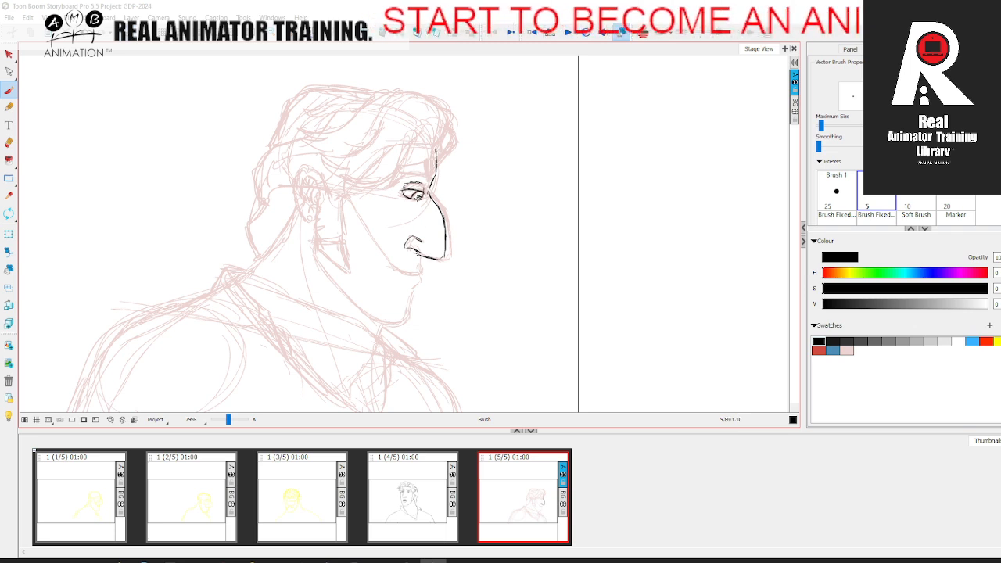
{"action": "key", "text": "comma"}
{"action": "key", "text": "period"}
{"action": "key", "text": "comma"}
{"action": "key", "text": "period"}
{"action": "left_click_drag", "start_coordinate": [413, 202], "coordinate": [418, 202]}
Step: Ink the eyebrow's lower and upper outlines in black above the eye, comparing with the fourth panel
{"action": "key", "text": "comma"}
{"action": "key", "text": "period"}
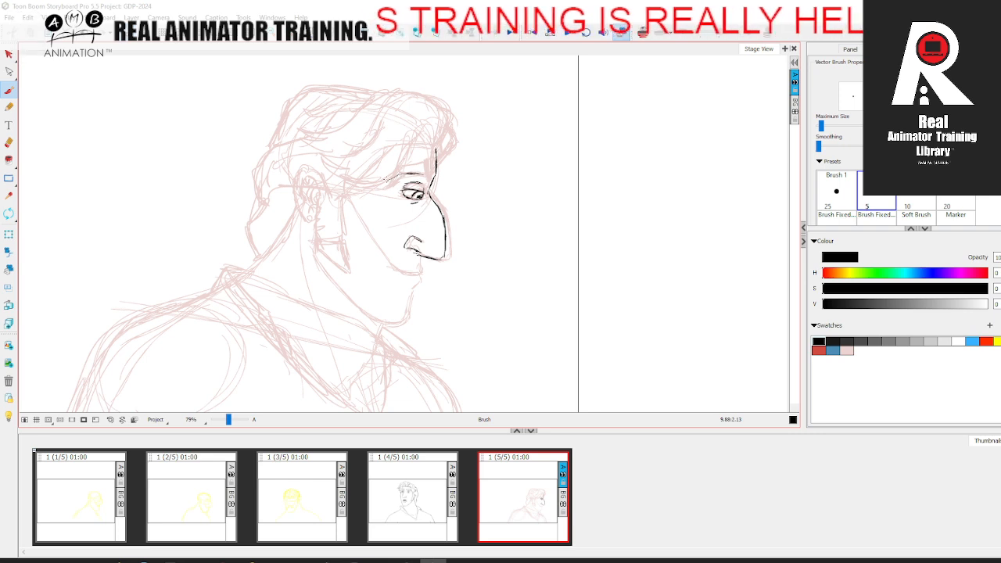
{"action": "key", "text": "comma"}
{"action": "key", "text": "period"}
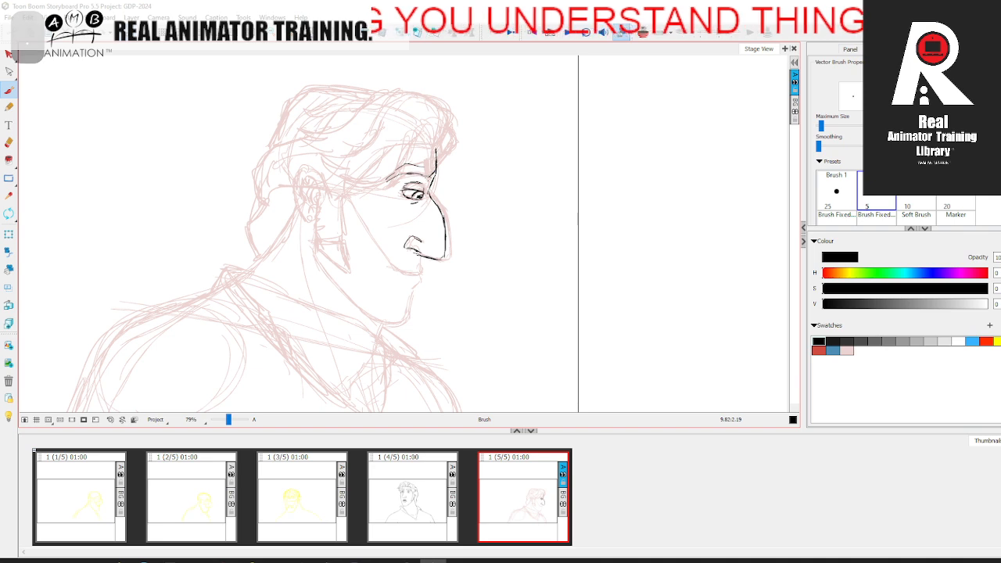
{"action": "mouse_move", "coordinate": [436, 164]}
{"action": "left_mouse_down"}
{"action": "mouse_move", "coordinate": [430, 178]}
{"action": "mouse_move", "coordinate": [400, 167]}
{"action": "left_mouse_up"}
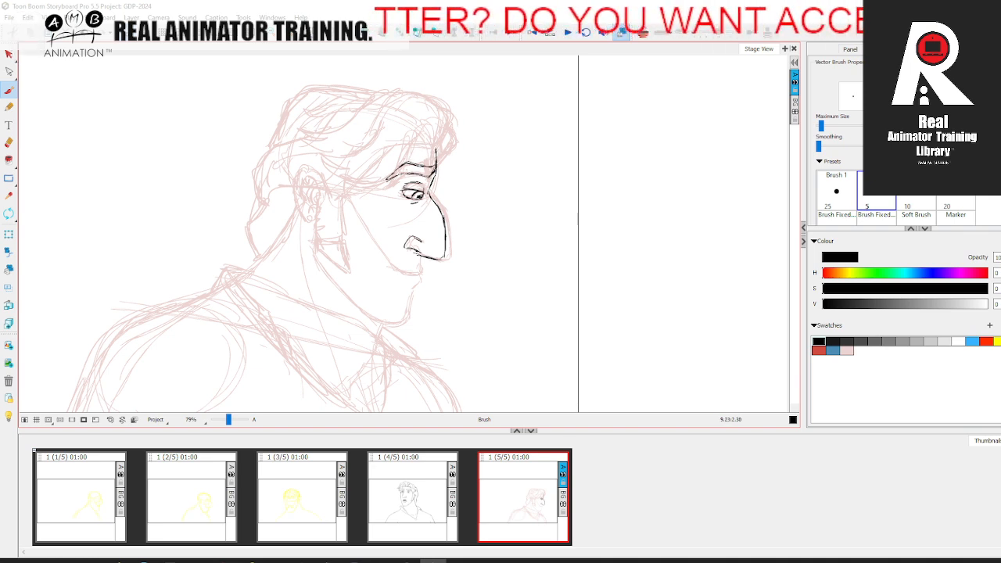
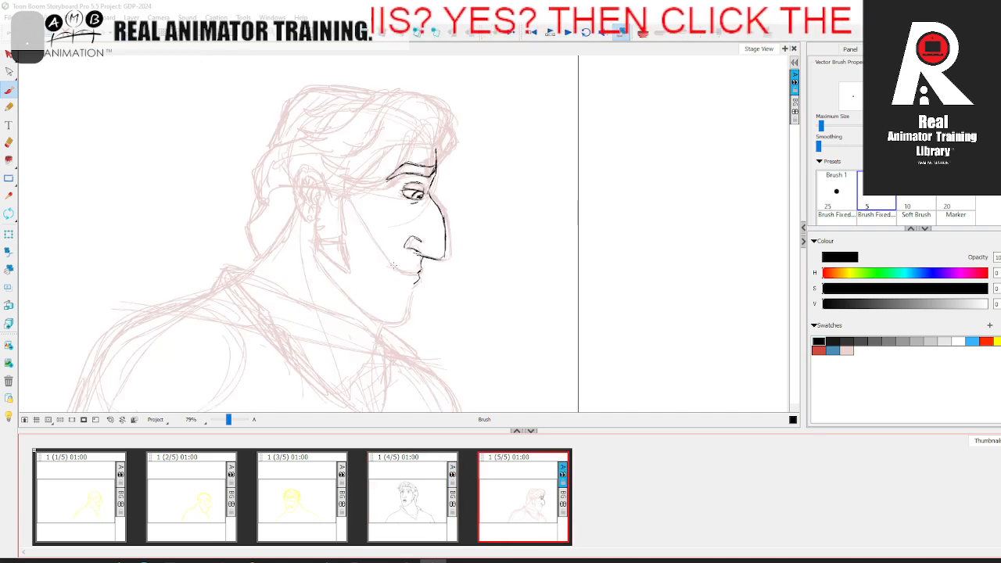
Step: Ink the smiling mouth line, lower lip, chin and jaw contour in black over the pink profile sketch
{"action": "left_click_drag", "start_coordinate": [393, 266], "coordinate": [419, 273]}
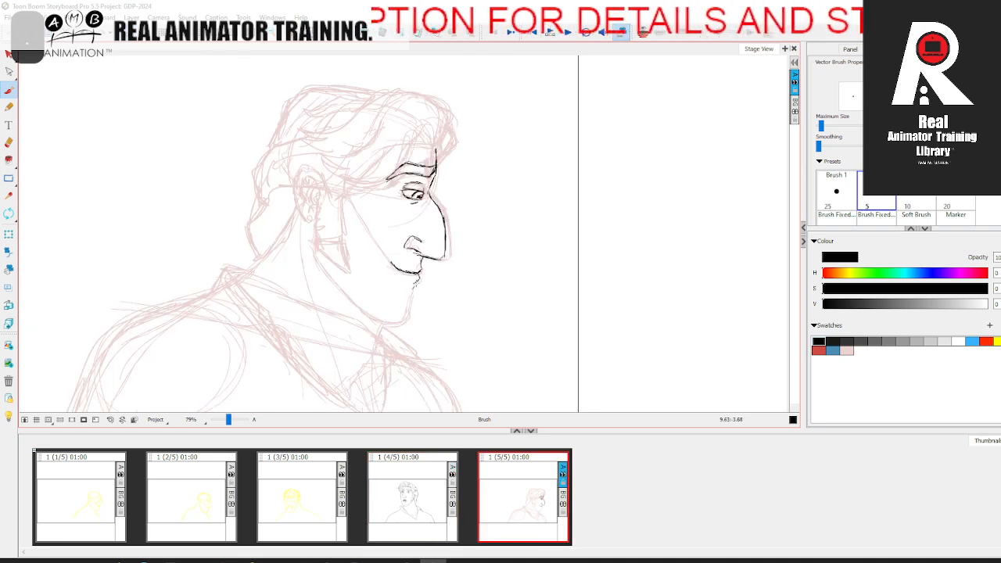
{"action": "left_click_drag", "start_coordinate": [417, 281], "coordinate": [409, 298]}
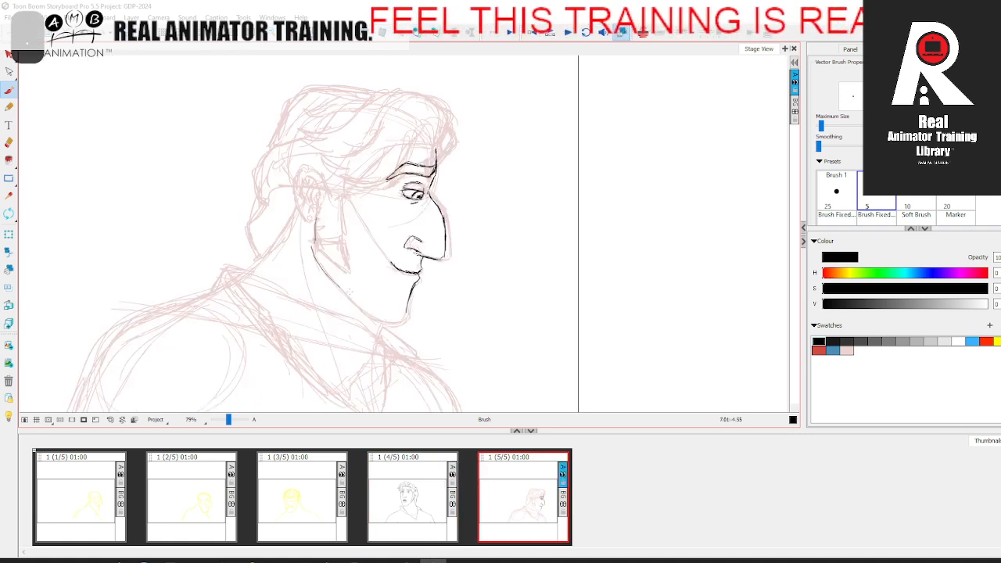
{"action": "left_click_drag", "start_coordinate": [315, 252], "coordinate": [373, 312]}
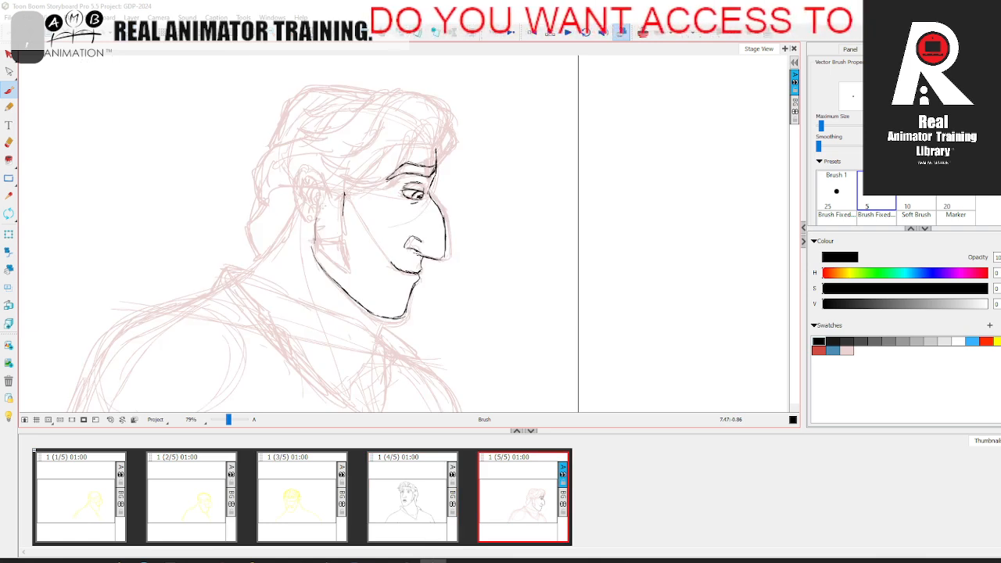
Step: Ink the long pointed sideburn with a jagged rear edge in black, comparing with the fourth panel
{"action": "left_click_drag", "start_coordinate": [317, 202], "coordinate": [316, 230]}
{"action": "key", "text": "comma"}
{"action": "key", "text": "period"}
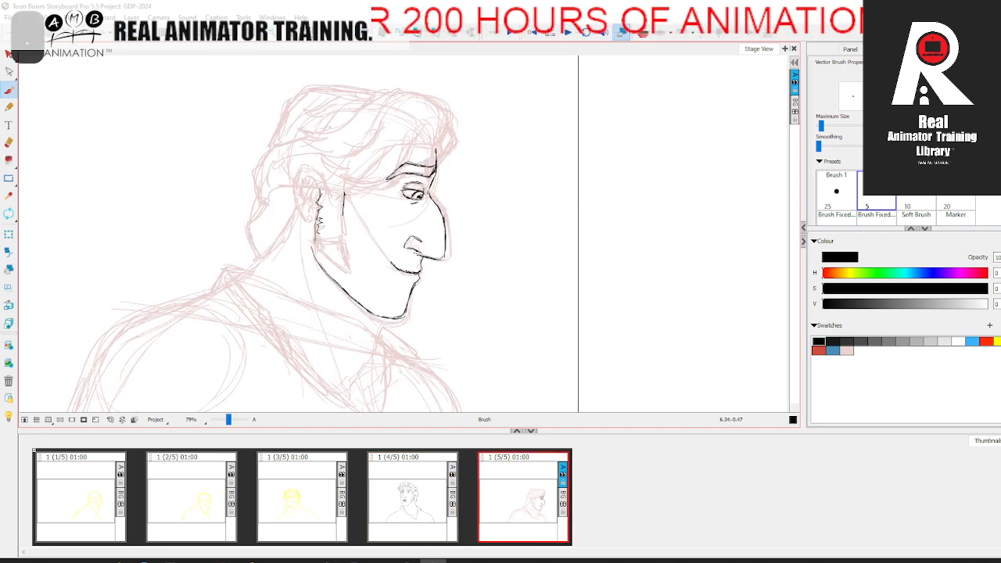
{"action": "left_click_drag", "start_coordinate": [324, 246], "coordinate": [348, 269]}
{"action": "key", "text": "comma"}
{"action": "key", "text": "period"}
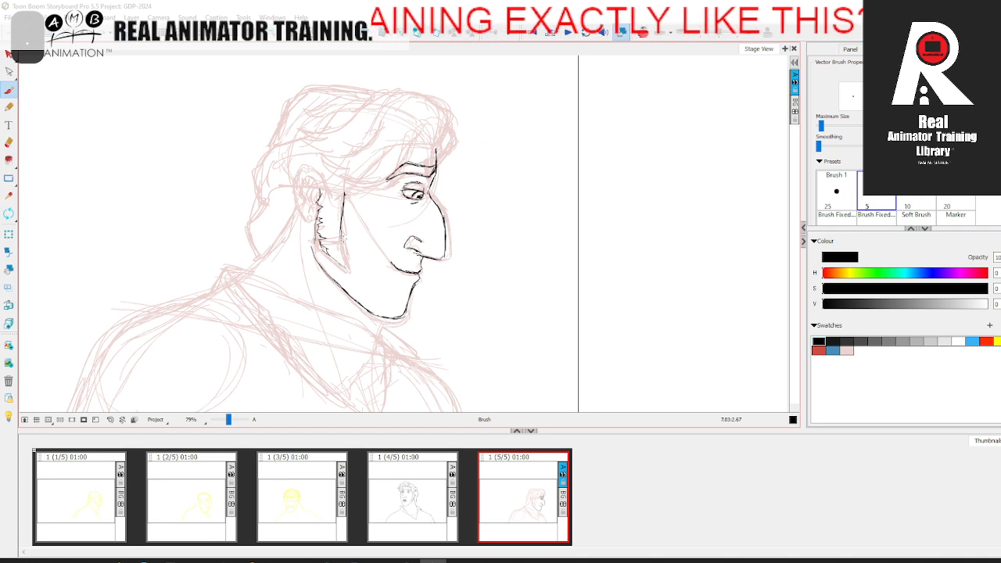
{"action": "left_click_drag", "start_coordinate": [340, 241], "coordinate": [345, 267]}
{"action": "left_click_drag", "start_coordinate": [332, 253], "coordinate": [341, 265]}
{"action": "mouse_move", "coordinate": [322, 243]}
{"action": "left_mouse_down"}
{"action": "mouse_move", "coordinate": [359, 252]}
{"action": "mouse_move", "coordinate": [323, 245]}
{"action": "left_mouse_up"}
Step: Ink the hairline above the ear and the ear's outline and inner folds, comparing with the fourth panel
{"action": "key", "text": "comma"}
{"action": "key", "text": "period"}
{"action": "key", "text": "space"}
{"action": "key", "text": "comma"}
{"action": "key", "text": "period"}
{"action": "left_click_drag", "start_coordinate": [288, 208], "coordinate": [321, 210]}
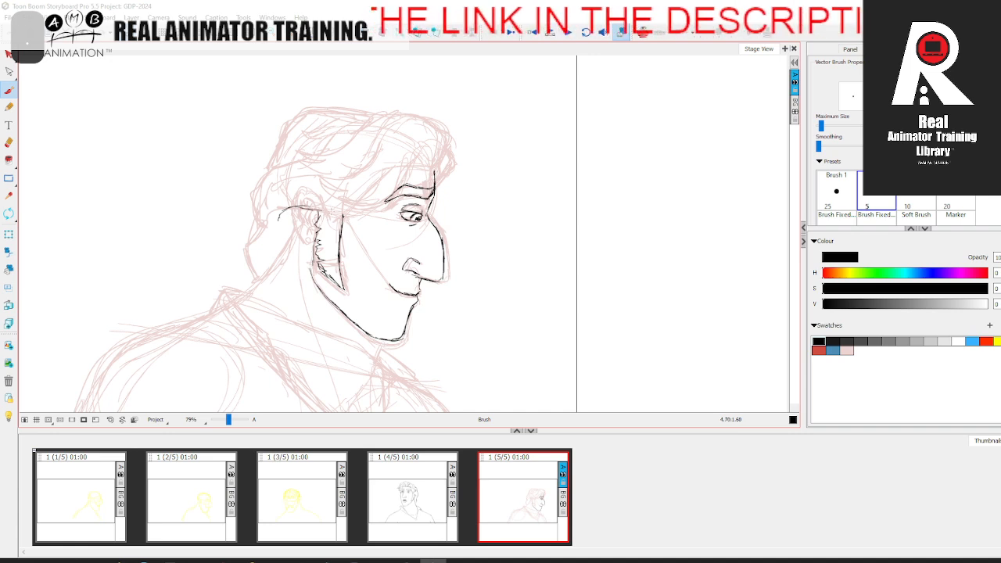
{"action": "key", "text": "comma"}
{"action": "key", "text": "period"}
{"action": "mouse_move", "coordinate": [291, 205]}
{"action": "left_mouse_down"}
{"action": "mouse_move", "coordinate": [308, 244]}
{"action": "mouse_move", "coordinate": [319, 222]}
{"action": "left_mouse_up"}
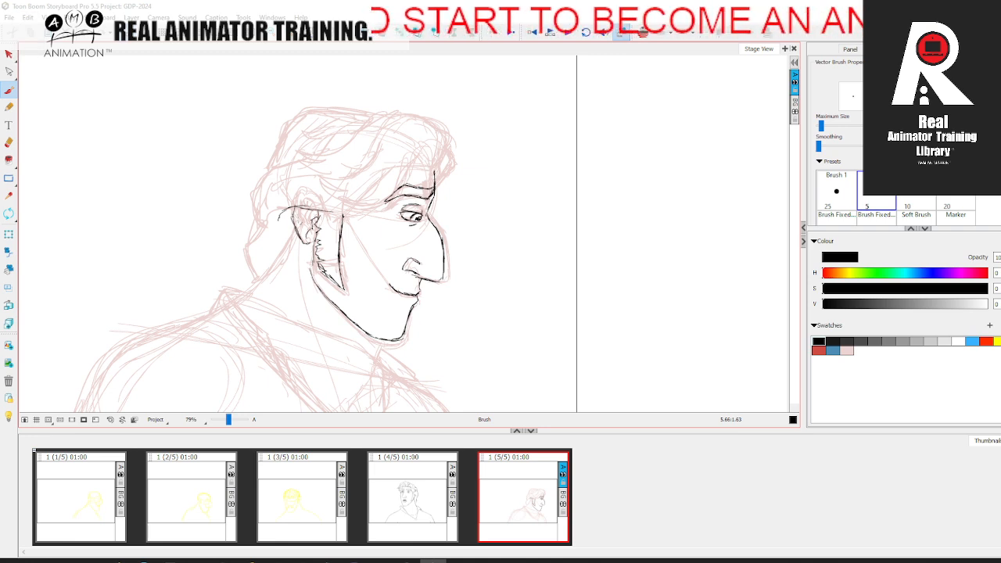
Step: Ink the back of the neck from behind the ear down to the collar
{"action": "mouse_move", "coordinate": [294, 227]}
{"action": "left_mouse_down"}
{"action": "mouse_move", "coordinate": [300, 238]}
{"action": "mouse_move", "coordinate": [235, 300]}
{"action": "left_mouse_up"}
{"action": "key", "text": "comma"}
{"action": "key", "text": "period"}
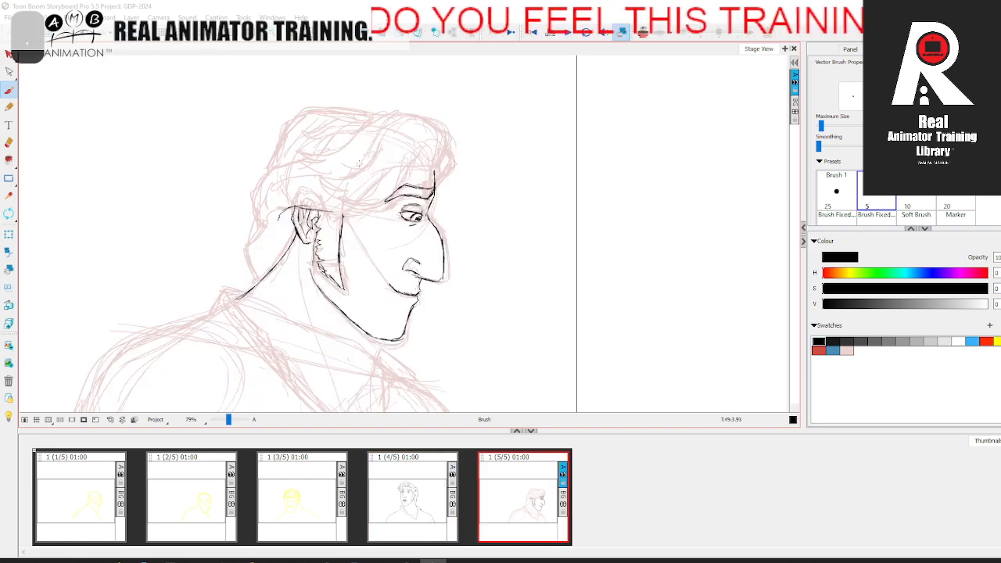
Step: Ink the forehead crease and the arched hairline above the brow, comparing with the fourth panel
{"action": "key", "text": "comma"}
{"action": "key", "text": "period"}
{"action": "key", "text": "comma"}
{"action": "key", "text": "period"}
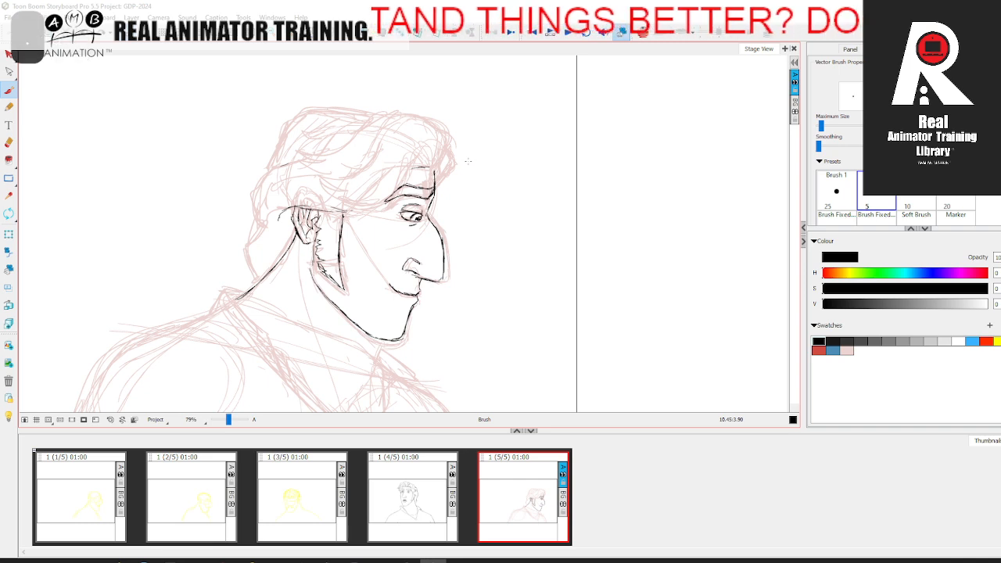
{"action": "left_click", "coordinate": [427, 494]}
{"action": "left_click", "coordinate": [496, 469]}
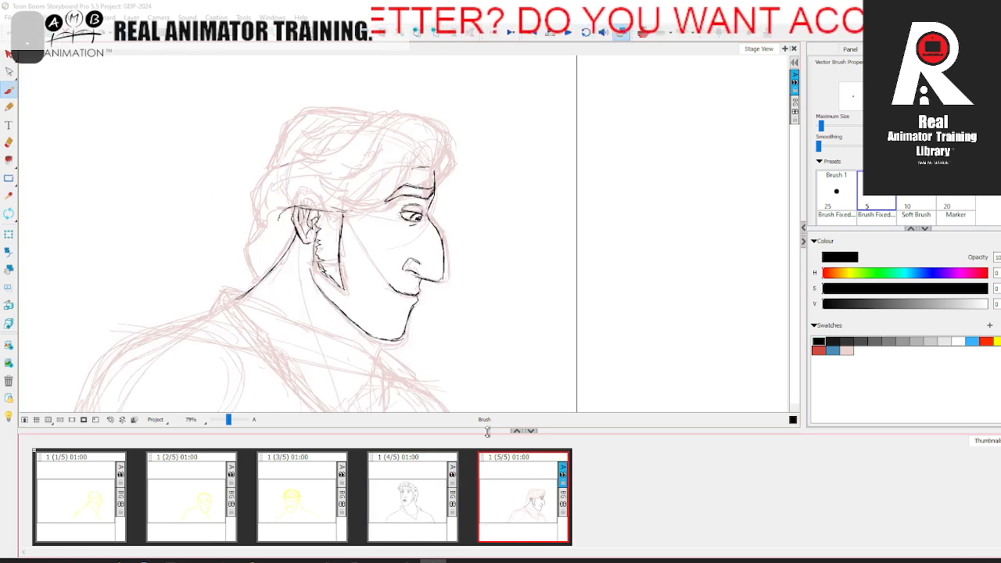
{"action": "key", "text": "Left"}
{"action": "key", "text": "Right"}
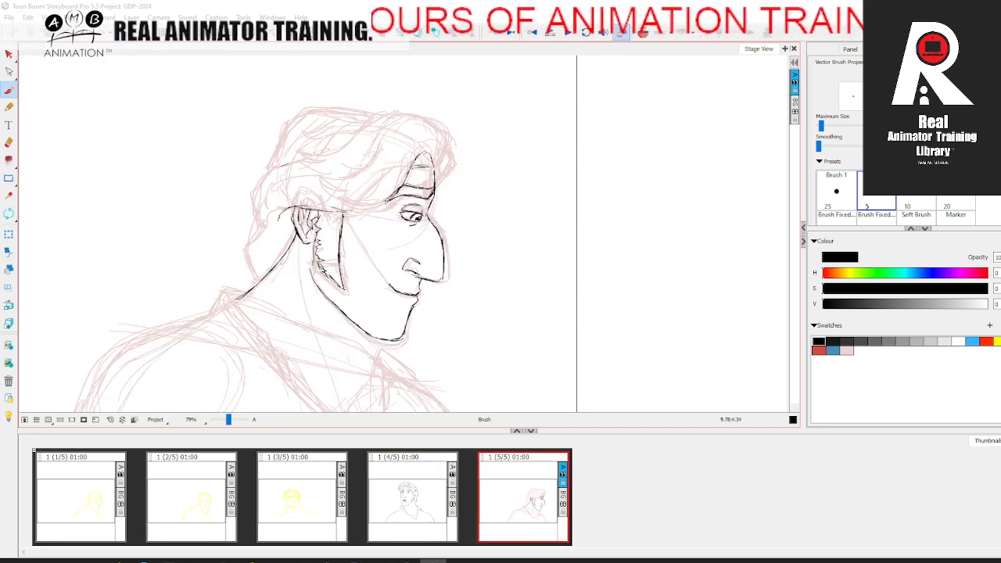
{"action": "key", "text": "Left"}
{"action": "key", "text": "Right"}
Step: Ink the lower edge of the swept front hair above the temple and its front edge over the forehead
{"action": "mouse_move", "coordinate": [358, 207]}
{"action": "left_mouse_down"}
{"action": "mouse_move", "coordinate": [322, 181]}
{"action": "mouse_move", "coordinate": [364, 177]}
{"action": "left_mouse_up"}
{"action": "key", "text": "Left"}
{"action": "key", "text": "Right"}
{"action": "left_click_drag", "start_coordinate": [436, 169], "coordinate": [446, 138]}
{"action": "key", "text": "Left"}
{"action": "key", "text": "Right"}
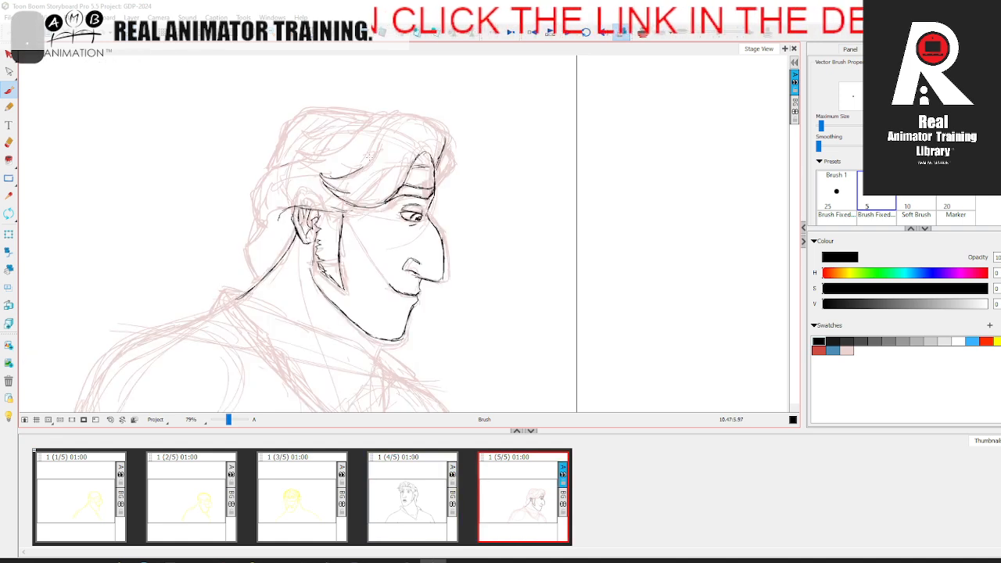
Step: Ink the curved upper contour of the front hair lock sweeping over the forehead, comparing with the fourth panel
{"action": "mouse_move", "coordinate": [378, 144]}
{"action": "left_mouse_down"}
{"action": "mouse_move", "coordinate": [419, 119]}
{"action": "mouse_move", "coordinate": [439, 132]}
{"action": "mouse_move", "coordinate": [403, 117]}
{"action": "mouse_move", "coordinate": [375, 123]}
{"action": "mouse_move", "coordinate": [435, 122]}
{"action": "mouse_move", "coordinate": [433, 168]}
{"action": "mouse_move", "coordinate": [407, 172]}
{"action": "mouse_move", "coordinate": [383, 201]}
{"action": "mouse_move", "coordinate": [390, 172]}
{"action": "left_mouse_up"}
{"action": "key", "text": "comma"}
{"action": "key", "text": "period"}
{"action": "key", "text": "comma"}
{"action": "key", "text": "period"}
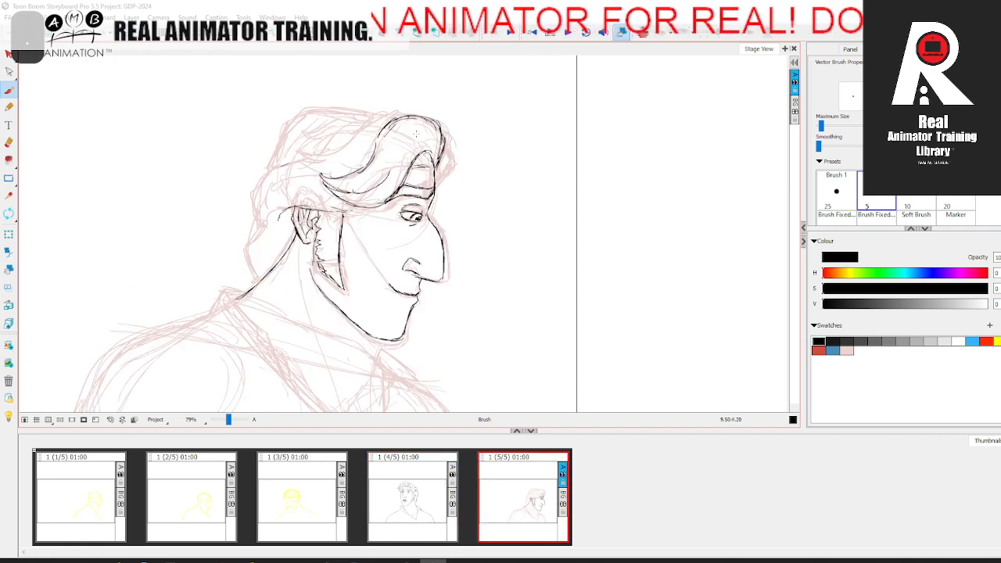
Step: Ink the inner strands of the front lock and the pointed swept-back tufts on top of the head
{"action": "left_click_drag", "start_coordinate": [414, 136], "coordinate": [391, 157]}
{"action": "mouse_move", "coordinate": [404, 113]}
{"action": "left_mouse_down"}
{"action": "mouse_move", "coordinate": [316, 158]}
{"action": "mouse_move", "coordinate": [328, 166]}
{"action": "mouse_move", "coordinate": [322, 178]}
{"action": "left_mouse_up"}
{"action": "left_click_drag", "start_coordinate": [385, 110], "coordinate": [321, 135]}
{"action": "mouse_move", "coordinate": [351, 131]}
{"action": "left_mouse_down"}
{"action": "mouse_move", "coordinate": [323, 143]}
{"action": "mouse_move", "coordinate": [342, 150]}
{"action": "left_mouse_up"}
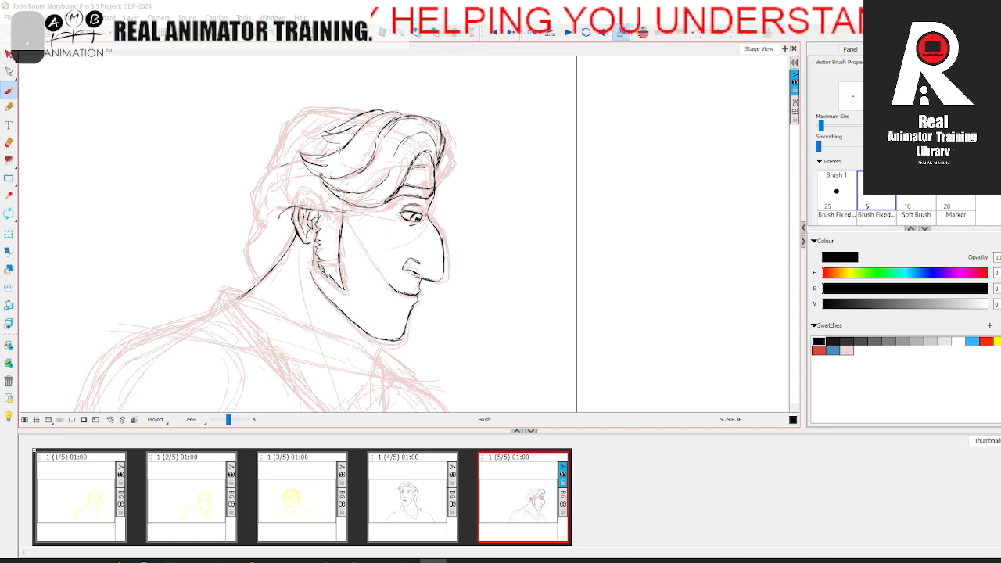
{"action": "left_click", "coordinate": [438, 502]}
{"action": "left_click", "coordinate": [506, 493]}
{"action": "left_click", "coordinate": [439, 501]}
{"action": "left_click", "coordinate": [505, 494]}
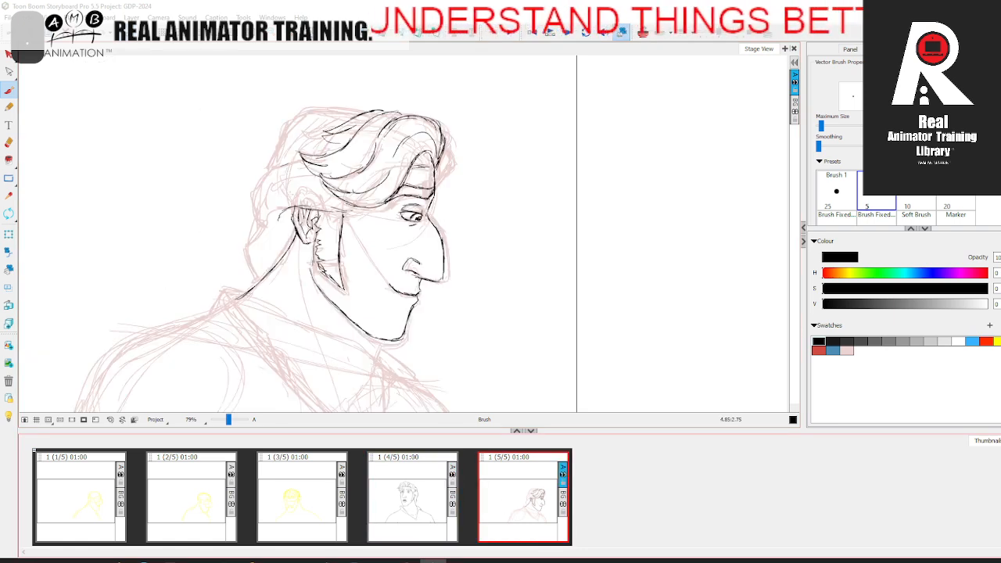
Step: Ink the crown's outline from the back of the head up to the top tufts, comparing with the fourth panel
{"action": "mouse_move", "coordinate": [273, 150]}
{"action": "left_mouse_down"}
{"action": "mouse_move", "coordinate": [308, 112]}
{"action": "mouse_move", "coordinate": [292, 118]}
{"action": "mouse_move", "coordinate": [366, 115]}
{"action": "left_mouse_up"}
{"action": "key", "text": "Left"}
{"action": "key", "text": "Right"}
{"action": "key", "text": "comma"}
{"action": "key", "text": "period"}
{"action": "key", "text": "comma"}
{"action": "key", "text": "period"}
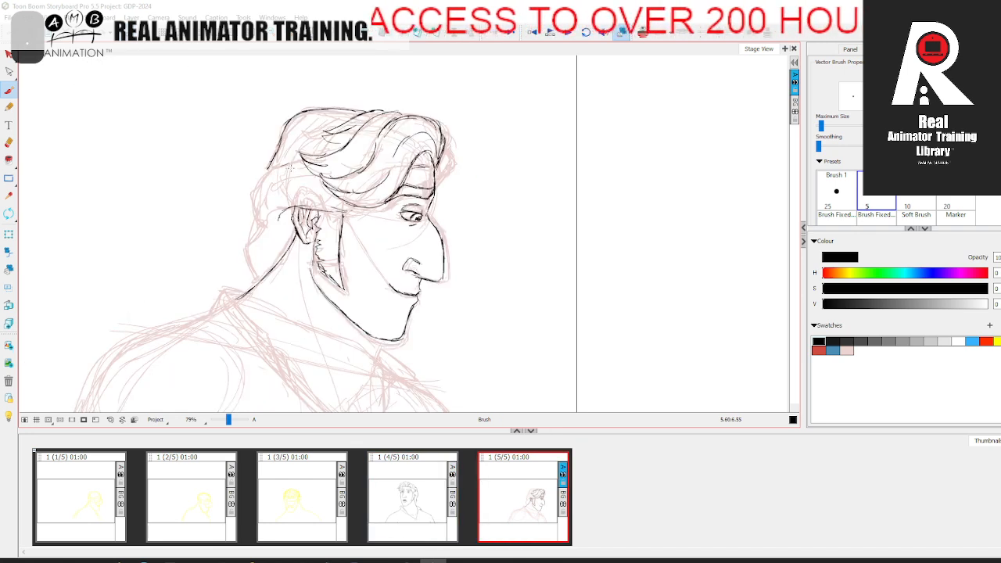
Step: Ink the outline of the hair at the back of the head down to the nape
{"action": "left_click_drag", "start_coordinate": [254, 211], "coordinate": [263, 176]}
{"action": "key", "text": "comma"}
{"action": "key", "text": "period"}
{"action": "key", "text": "comma"}
{"action": "key", "text": "period"}
{"action": "mouse_move", "coordinate": [259, 219]}
{"action": "left_mouse_down"}
{"action": "mouse_move", "coordinate": [245, 248]}
{"action": "mouse_move", "coordinate": [253, 210]}
{"action": "mouse_move", "coordinate": [253, 280]}
{"action": "left_mouse_up"}
{"action": "key", "text": "comma"}
{"action": "key", "text": "period"}
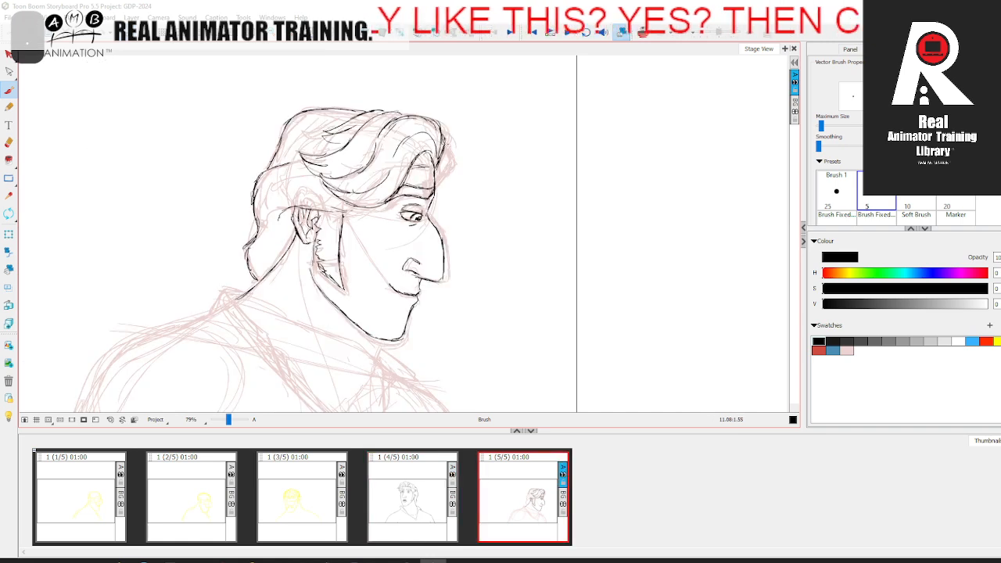
Step: Ink the small lock jutting out in front of the forehead, comparing with the fourth panel
{"action": "key", "text": "comma"}
{"action": "key", "text": "period"}
{"action": "key", "text": "comma"}
{"action": "key", "text": "period"}
{"action": "mouse_move", "coordinate": [449, 141]}
{"action": "left_mouse_down"}
{"action": "mouse_move", "coordinate": [455, 164]}
{"action": "mouse_move", "coordinate": [439, 184]}
{"action": "left_mouse_up"}
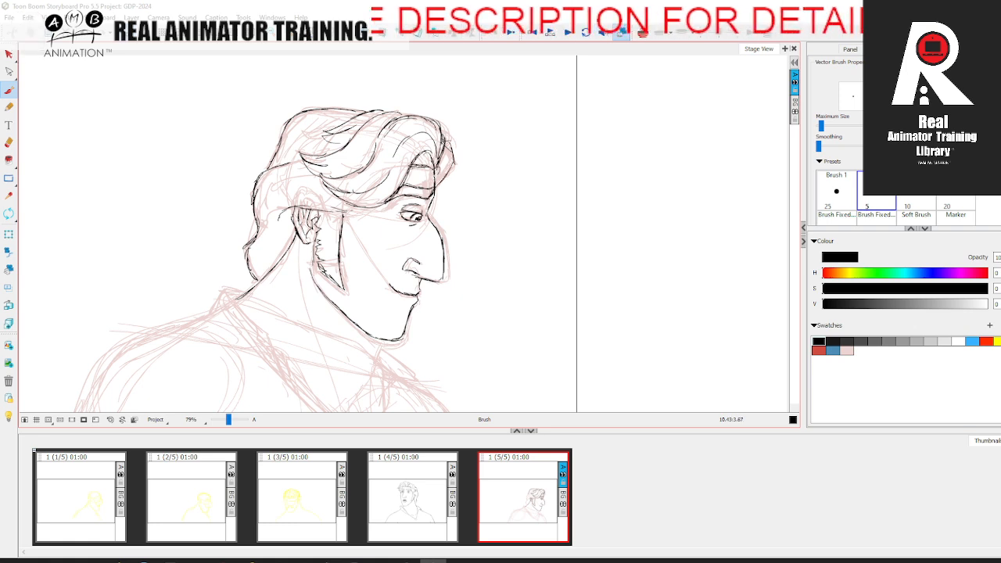
{"action": "key", "text": "comma"}
{"action": "key", "text": "period"}
Step: Ink the back and shoulder contour up to the neck and the rear edge of the shirt collar
{"action": "left_click_drag", "start_coordinate": [391, 290], "coordinate": [497, 167]}
{"action": "key", "text": "comma"}
{"action": "key", "text": "period"}
{"action": "mouse_move", "coordinate": [151, 357]}
{"action": "left_mouse_down"}
{"action": "mouse_move", "coordinate": [198, 257]}
{"action": "mouse_move", "coordinate": [177, 296]}
{"action": "mouse_move", "coordinate": [237, 223]}
{"action": "mouse_move", "coordinate": [195, 263]}
{"action": "mouse_move", "coordinate": [199, 253]}
{"action": "mouse_move", "coordinate": [325, 186]}
{"action": "left_mouse_up"}
{"action": "key", "text": "comma"}
{"action": "key", "text": "period"}
{"action": "key", "text": "comma"}
{"action": "key", "text": "period"}
{"action": "key", "text": "space"}
{"action": "left_click_drag", "start_coordinate": [462, 247], "coordinate": [469, 247]}
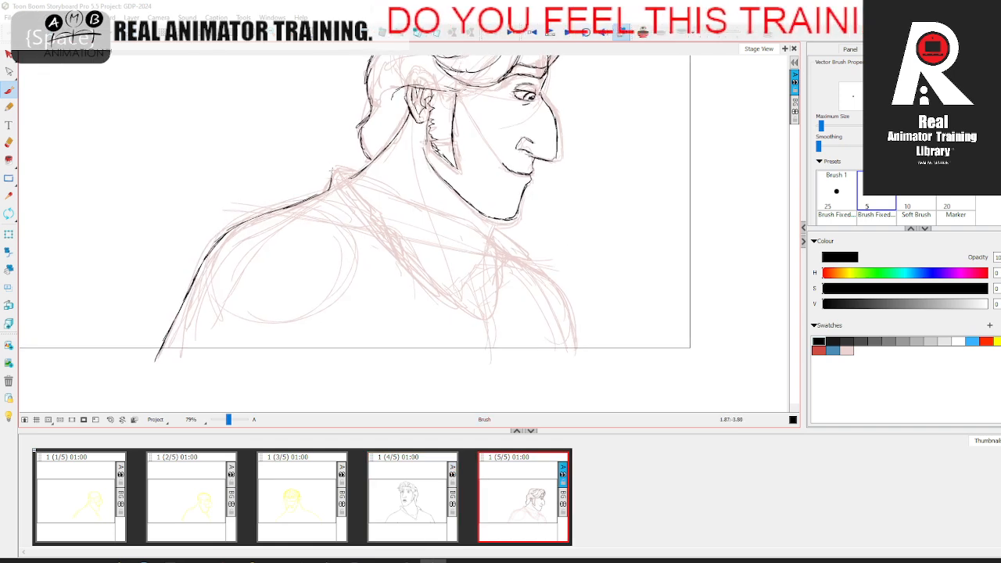
{"action": "key", "text": "comma"}
{"action": "key", "text": "period"}
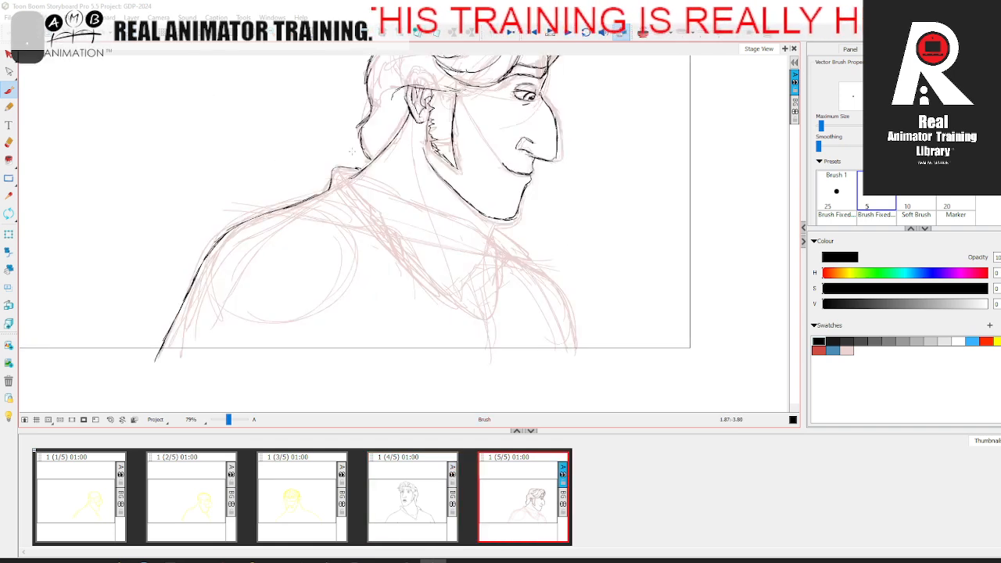
Step: Ink the collar's near edge, the throat line below the chin and the far edge of the shirt opening
{"action": "left_click_drag", "start_coordinate": [340, 171], "coordinate": [391, 226]}
{"action": "key", "text": "comma"}
{"action": "key", "text": "period"}
{"action": "key", "text": "comma"}
{"action": "key", "text": "period"}
{"action": "key", "text": "comma"}
{"action": "key", "text": "period"}
{"action": "key", "text": "comma"}
{"action": "key", "text": "period"}
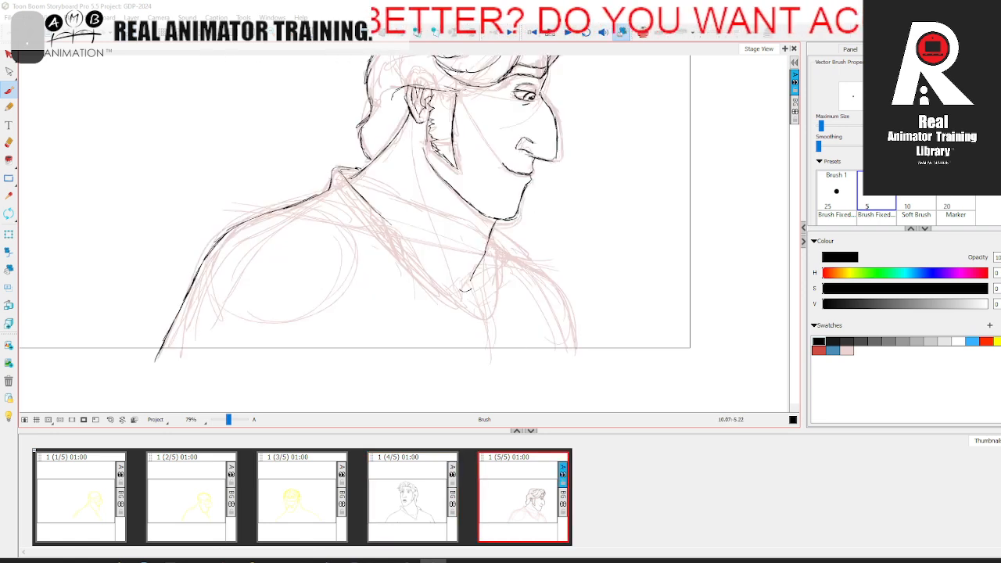
{"action": "key", "text": "comma"}
{"action": "key", "text": "period"}
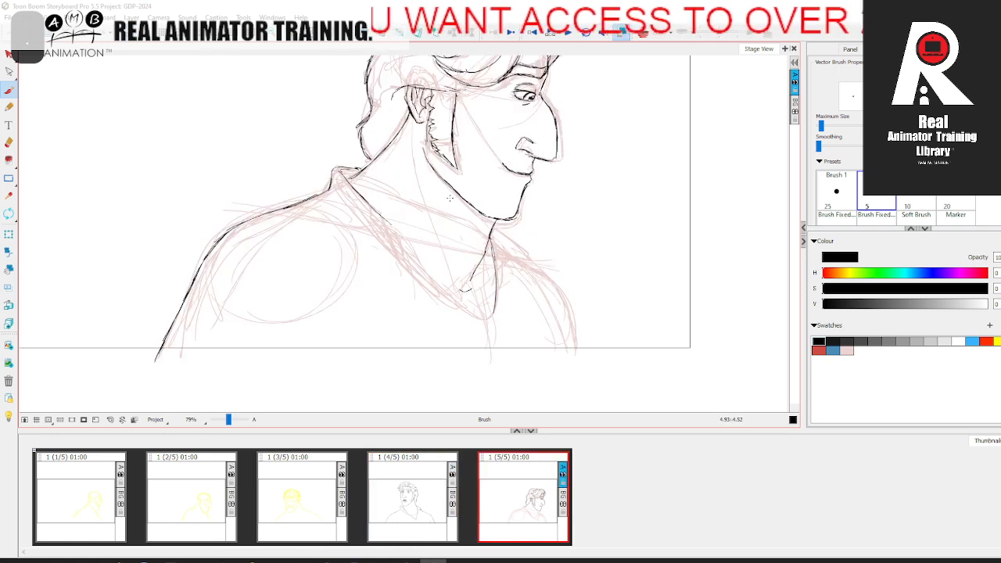
Step: Ink the far collar flap and the near collar's notched flap, comparing with the fourth panel
{"action": "left_click_drag", "start_coordinate": [494, 227], "coordinate": [534, 263]}
{"action": "key", "text": "comma"}
{"action": "key", "text": "period"}
{"action": "key", "text": "comma"}
{"action": "key", "text": "period"}
{"action": "left_click_drag", "start_coordinate": [384, 219], "coordinate": [404, 258]}
{"action": "left_click_drag", "start_coordinate": [369, 210], "coordinate": [390, 239]}
{"action": "key", "text": "comma"}
{"action": "key", "text": "period"}
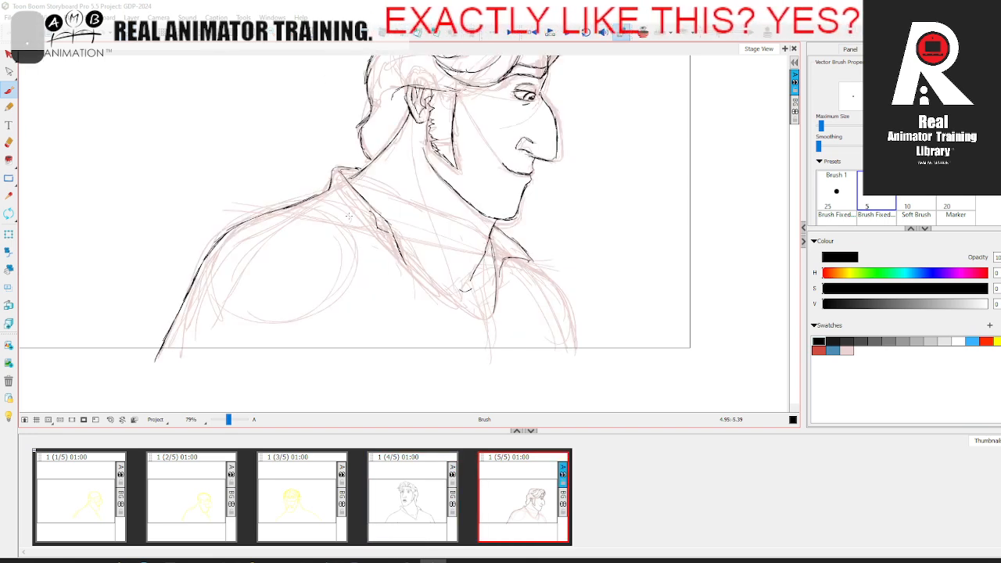
Step: Ink the shirt's open neckline from the near collar down to the bottom of the V
{"action": "key", "text": "comma"}
{"action": "key", "text": "period"}
{"action": "key", "text": "comma"}
{"action": "key", "text": "period"}
{"action": "mouse_move", "coordinate": [405, 263]}
{"action": "left_mouse_down"}
{"action": "mouse_move", "coordinate": [487, 323]}
{"action": "mouse_move", "coordinate": [495, 308]}
{"action": "left_mouse_up"}
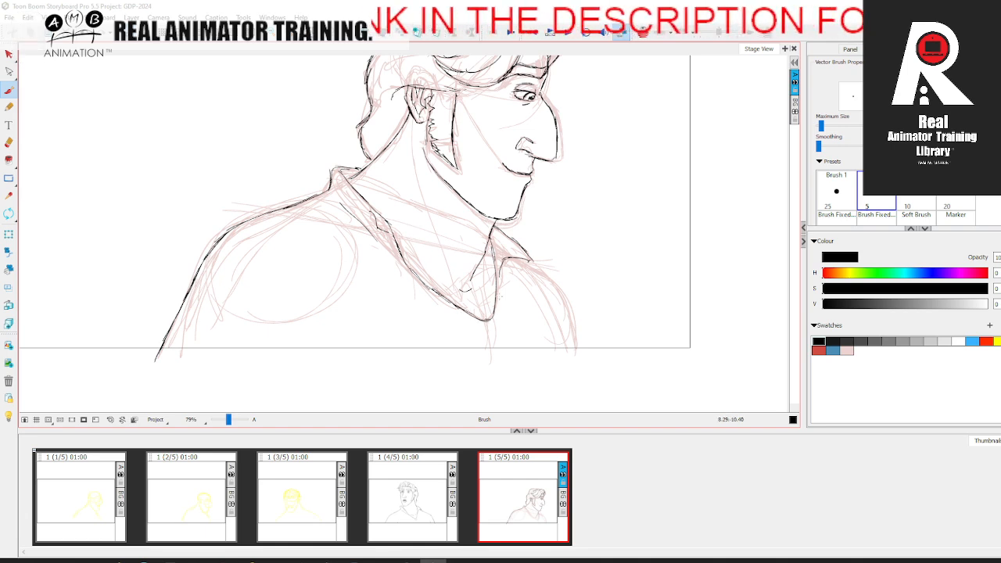
{"action": "key", "text": "comma"}
{"action": "key", "text": "period"}
Step: Ink the far shoulder and chest contour from the collar down to the frame's lower edge
{"action": "mouse_move", "coordinate": [514, 255]}
{"action": "left_mouse_down"}
{"action": "mouse_move", "coordinate": [552, 284]}
{"action": "mouse_move", "coordinate": [582, 352]}
{"action": "left_mouse_up"}
{"action": "left_click_drag", "start_coordinate": [559, 289], "coordinate": [571, 308]}
{"action": "key", "text": "comma"}
{"action": "key", "text": "period"}
{"action": "key", "text": "comma"}
{"action": "key", "text": "period"}
Step: Ink a short arm crease at the frame's lower edge below the near shoulder
{"action": "left_click_drag", "start_coordinate": [319, 336], "coordinate": [313, 360]}
{"action": "key", "text": "comma"}
{"action": "key", "text": "period"}
{"action": "mouse_move", "coordinate": [208, 395]}
{"action": "left_mouse_down"}
{"action": "mouse_move", "coordinate": [198, 440]}
{"action": "mouse_move", "coordinate": [227, 420]}
{"action": "left_mouse_up"}
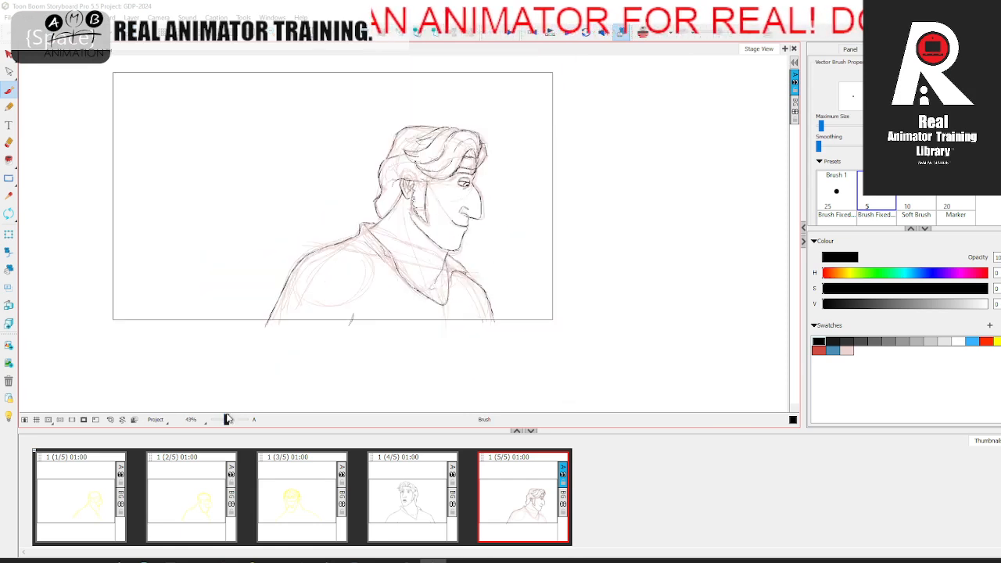
{"action": "left_click_drag", "start_coordinate": [293, 358], "coordinate": [275, 378]}
Step: Delete the pale pink rough from the fifth panel and compare the clean line art with the fourth panel
{"action": "left_click", "coordinate": [7, 55]}
{"action": "left_click", "coordinate": [378, 184]}
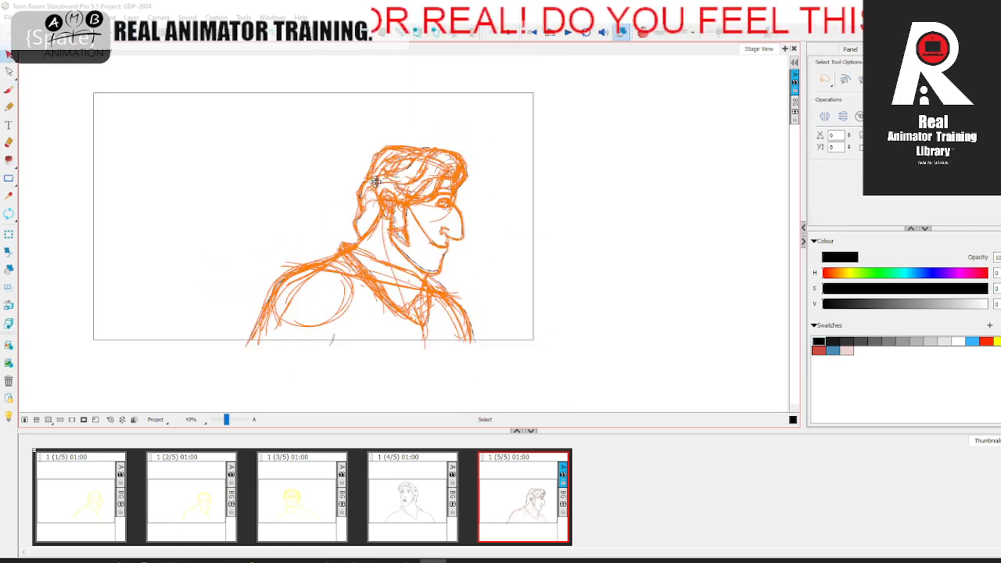
{"action": "key", "text": "Delete"}
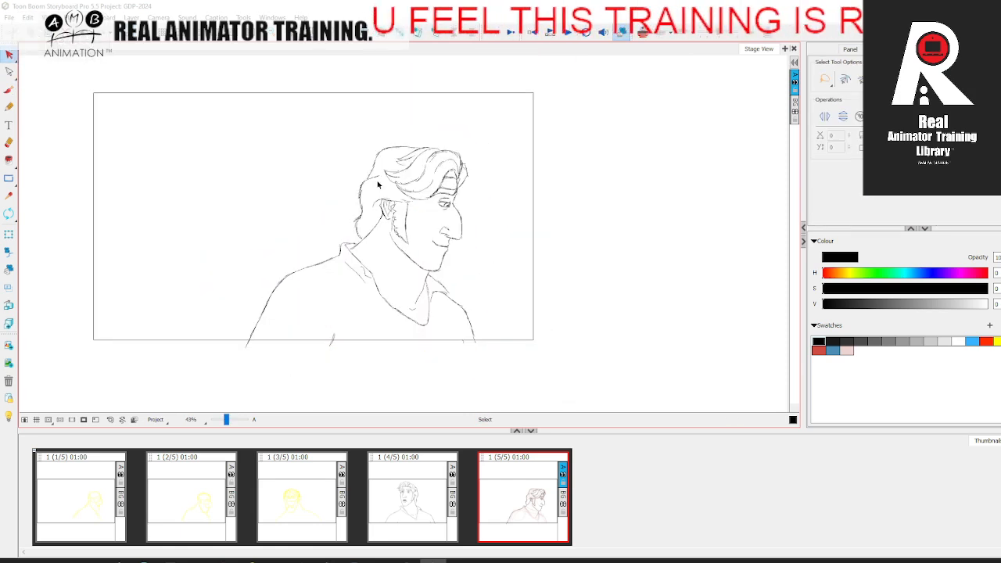
{"action": "key", "text": "comma"}
{"action": "key", "text": "period"}
{"action": "key", "text": "comma"}
{"action": "key", "text": "period"}
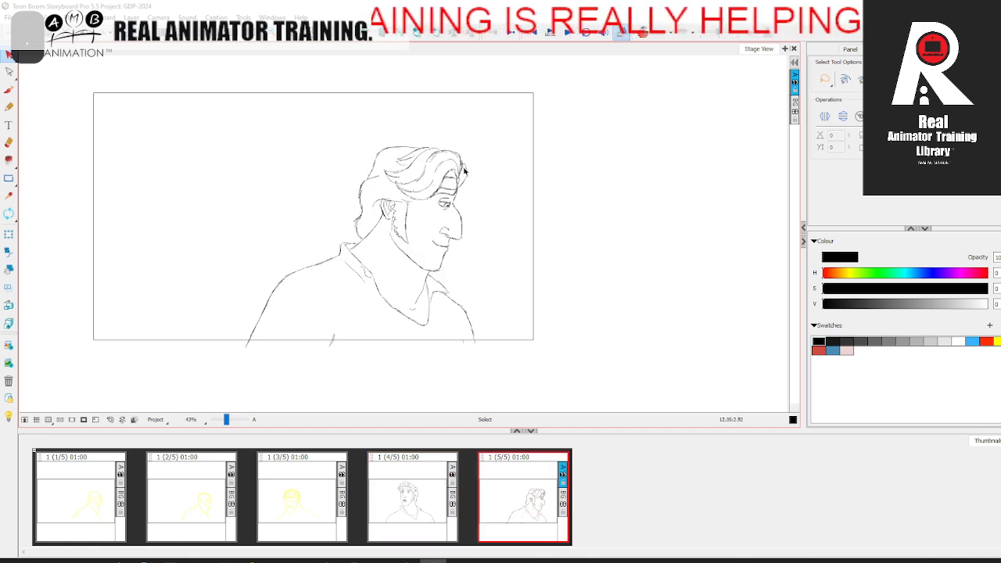
Step: Cut out the front hair lines with the Cutter tool and recolour them pale pink
{"action": "left_click_drag", "start_coordinate": [227, 420], "coordinate": [229, 420]}
{"action": "left_click_drag", "start_coordinate": [358, 244], "coordinate": [284, 297]}
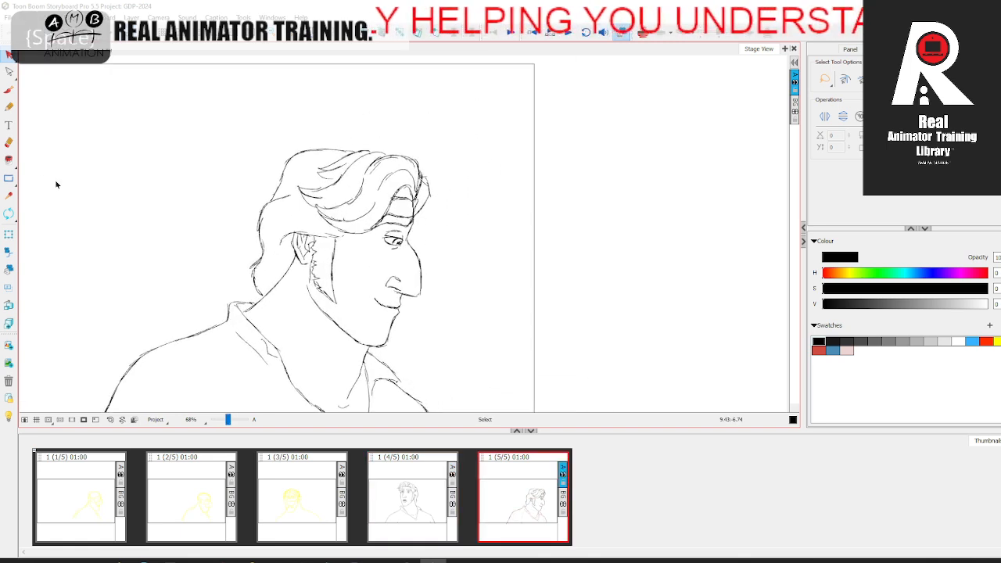
{"action": "left_click_drag", "start_coordinate": [9, 55], "coordinate": [38, 74]}
{"action": "mouse_move", "coordinate": [413, 142]}
{"action": "left_mouse_down"}
{"action": "mouse_move", "coordinate": [437, 213]}
{"action": "mouse_move", "coordinate": [417, 219]}
{"action": "mouse_move", "coordinate": [390, 195]}
{"action": "mouse_move", "coordinate": [351, 231]}
{"action": "mouse_move", "coordinate": [294, 184]}
{"action": "mouse_move", "coordinate": [358, 138]}
{"action": "left_mouse_up"}
{"action": "left_click", "coordinate": [847, 350]}
{"action": "left_click", "coordinate": [634, 287]}
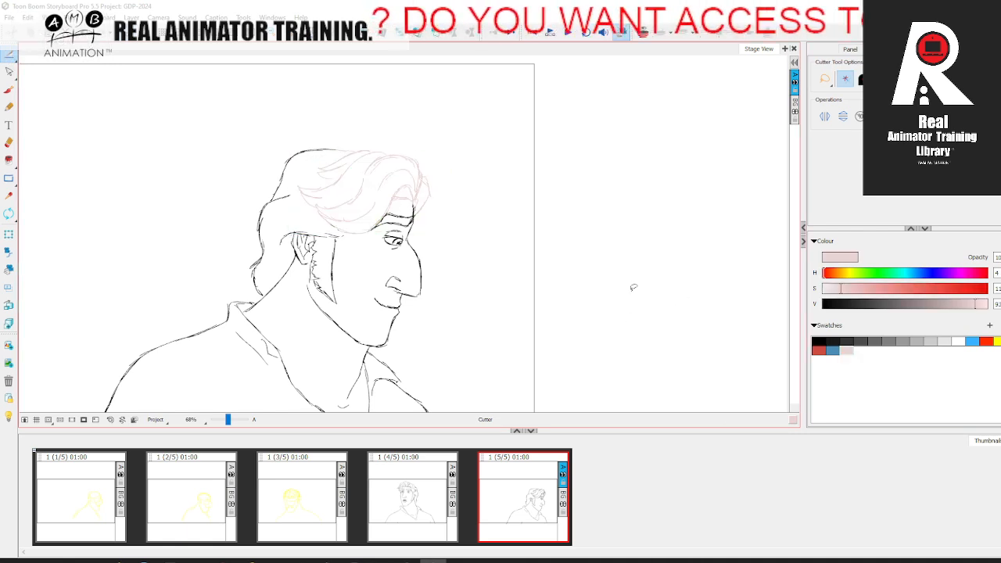
Step: Ink the front hair's outer contour in black with the Brush, from the forehead up and back over the top
{"action": "left_click", "coordinate": [819, 341]}
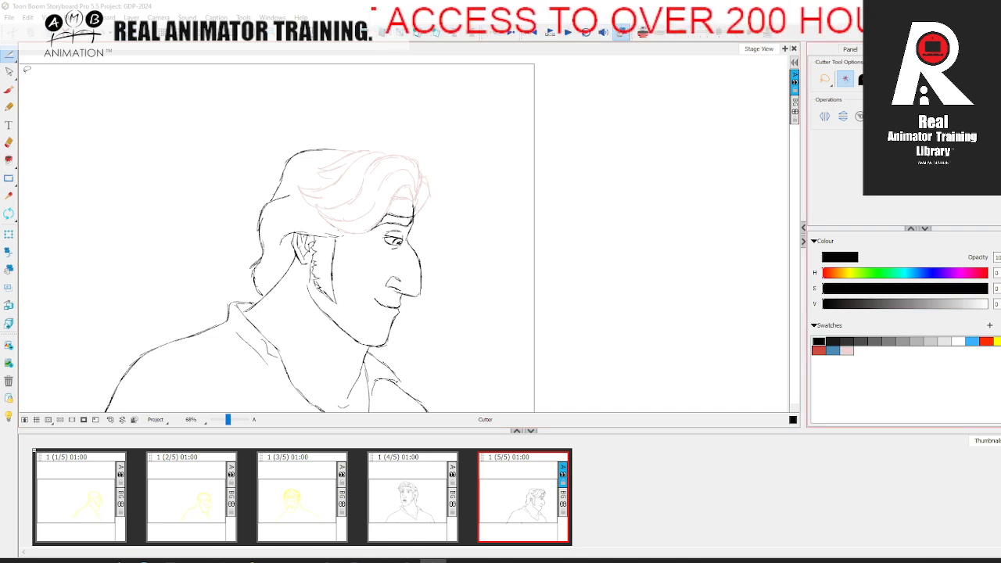
{"action": "key", "text": "alt+b"}
{"action": "left_click_drag", "start_coordinate": [227, 422], "coordinate": [229, 421]}
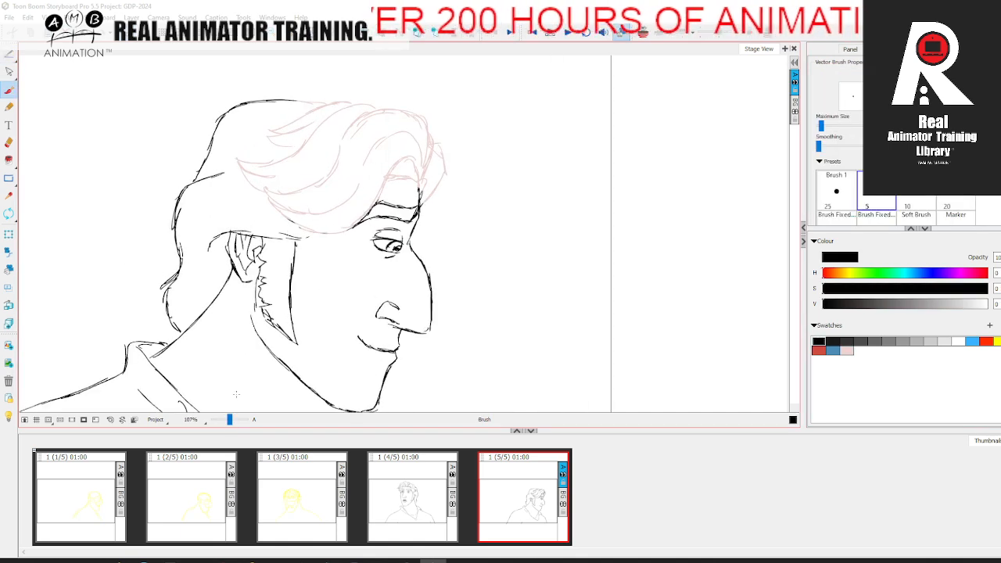
{"action": "key", "text": "space"}
{"action": "left_click_drag", "start_coordinate": [342, 340], "coordinate": [310, 371]}
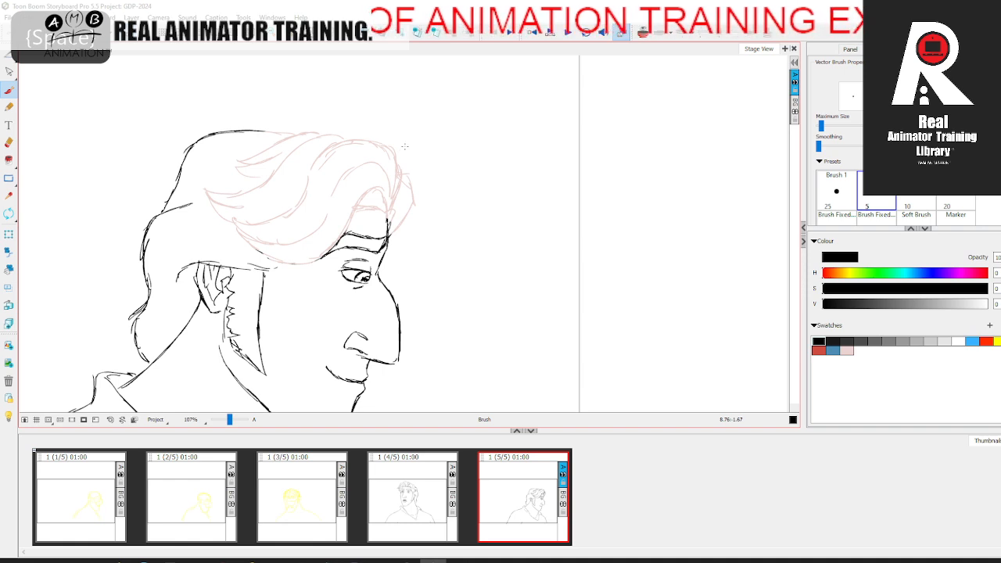
{"action": "mouse_move", "coordinate": [382, 141]}
{"action": "left_mouse_down"}
{"action": "mouse_move", "coordinate": [408, 157]}
{"action": "mouse_move", "coordinate": [392, 214]}
{"action": "left_mouse_up"}
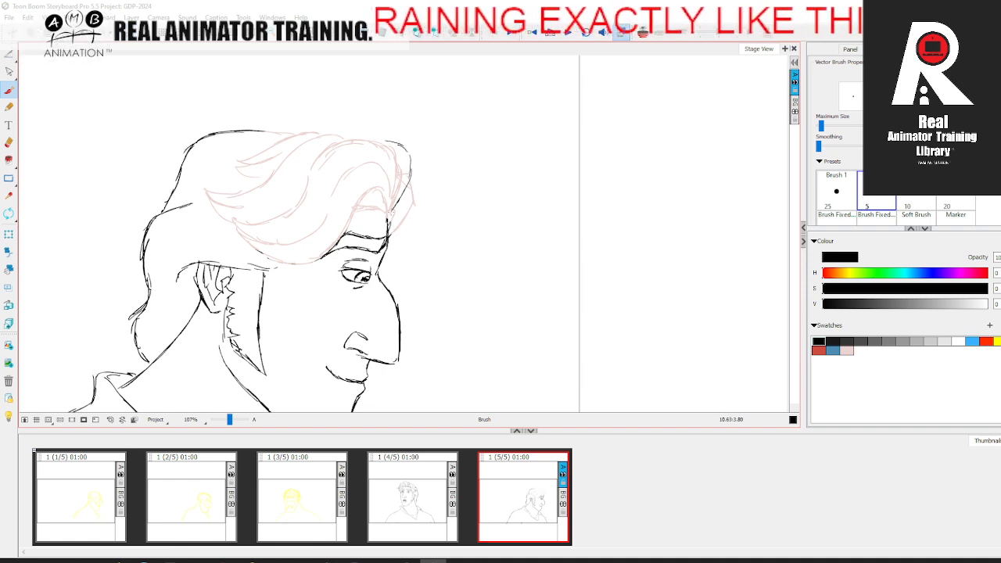
{"action": "key", "text": "comma"}
{"action": "key", "text": "period"}
{"action": "left_click_drag", "start_coordinate": [393, 141], "coordinate": [322, 131]}
{"action": "key", "text": "comma"}
{"action": "key", "text": "period"}
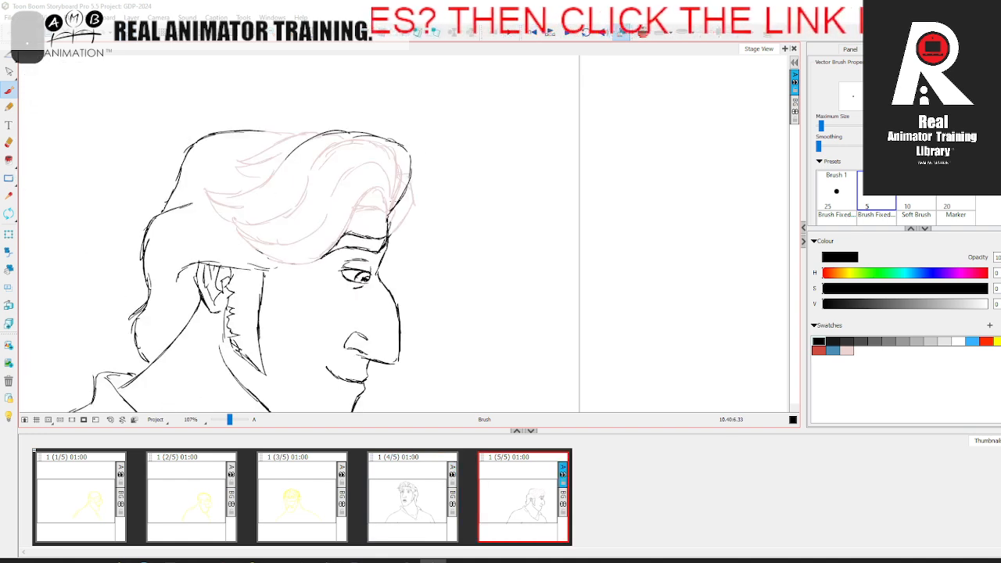
Step: Ink the inner edge of the front hair where it curls over the forehead above the brow
{"action": "mouse_move", "coordinate": [390, 214]}
{"action": "left_mouse_down"}
{"action": "mouse_move", "coordinate": [380, 171]}
{"action": "mouse_move", "coordinate": [362, 161]}
{"action": "mouse_move", "coordinate": [390, 211]}
{"action": "left_mouse_up"}
{"action": "mouse_move", "coordinate": [383, 161]}
{"action": "left_mouse_down"}
{"action": "mouse_move", "coordinate": [326, 176]}
{"action": "mouse_move", "coordinate": [298, 236]}
{"action": "mouse_move", "coordinate": [244, 238]}
{"action": "mouse_move", "coordinate": [304, 263]}
{"action": "mouse_move", "coordinate": [343, 241]}
{"action": "mouse_move", "coordinate": [362, 204]}
{"action": "mouse_move", "coordinate": [381, 202]}
{"action": "mouse_move", "coordinate": [383, 216]}
{"action": "left_mouse_up"}
{"action": "left_click_drag", "start_coordinate": [360, 208], "coordinate": [389, 217]}
{"action": "key", "text": "comma"}
{"action": "key", "text": "period"}
Step: Ink the large sweeping front lock and its pointed strands running back toward the crown, following the pale pink guide
{"action": "mouse_move", "coordinate": [246, 236]}
{"action": "left_mouse_down"}
{"action": "mouse_move", "coordinate": [222, 214]}
{"action": "mouse_move", "coordinate": [273, 223]}
{"action": "mouse_move", "coordinate": [306, 167]}
{"action": "mouse_move", "coordinate": [362, 144]}
{"action": "mouse_move", "coordinate": [399, 173]}
{"action": "left_mouse_up"}
{"action": "left_click_drag", "start_coordinate": [271, 177], "coordinate": [205, 203]}
{"action": "mouse_move", "coordinate": [225, 169]}
{"action": "left_mouse_down"}
{"action": "mouse_move", "coordinate": [326, 132]}
{"action": "mouse_move", "coordinate": [291, 129]}
{"action": "left_mouse_up"}
{"action": "left_click_drag", "start_coordinate": [211, 197], "coordinate": [245, 207]}
{"action": "left_click_drag", "start_coordinate": [205, 195], "coordinate": [224, 214]}
Step: Delete the pale pink front hair guide from the fifth panel
{"action": "key", "text": "space"}
{"action": "left_click_drag", "start_coordinate": [444, 240], "coordinate": [449, 232]}
{"action": "mouse_move", "coordinate": [415, 175]}
{"action": "left_mouse_down"}
{"action": "mouse_move", "coordinate": [418, 190]}
{"action": "mouse_move", "coordinate": [391, 234]}
{"action": "mouse_move", "coordinate": [461, 248]}
{"action": "left_mouse_up"}
{"action": "key", "text": "space"}
{"action": "left_click", "coordinate": [11, 60]}
{"action": "left_click", "coordinate": [33, 70]}
{"action": "key", "text": "ctrl+a"}
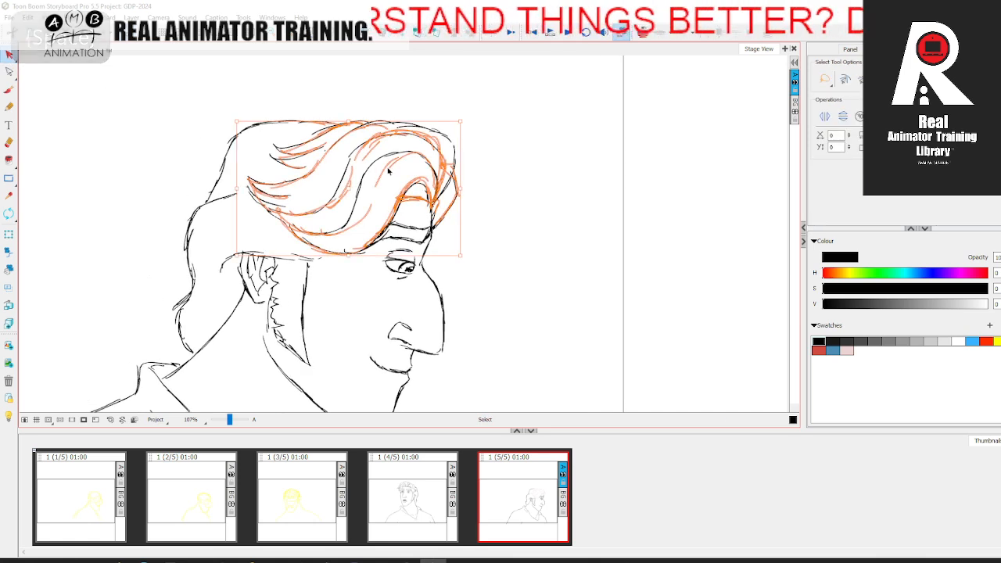
{"action": "key", "text": "Delete"}
Step: Strengthen the inked front hair locks and inner strands with extra Brush strokes
{"action": "left_click_drag", "start_coordinate": [229, 421], "coordinate": [229, 421]}
{"action": "left_click", "coordinate": [9, 89]}
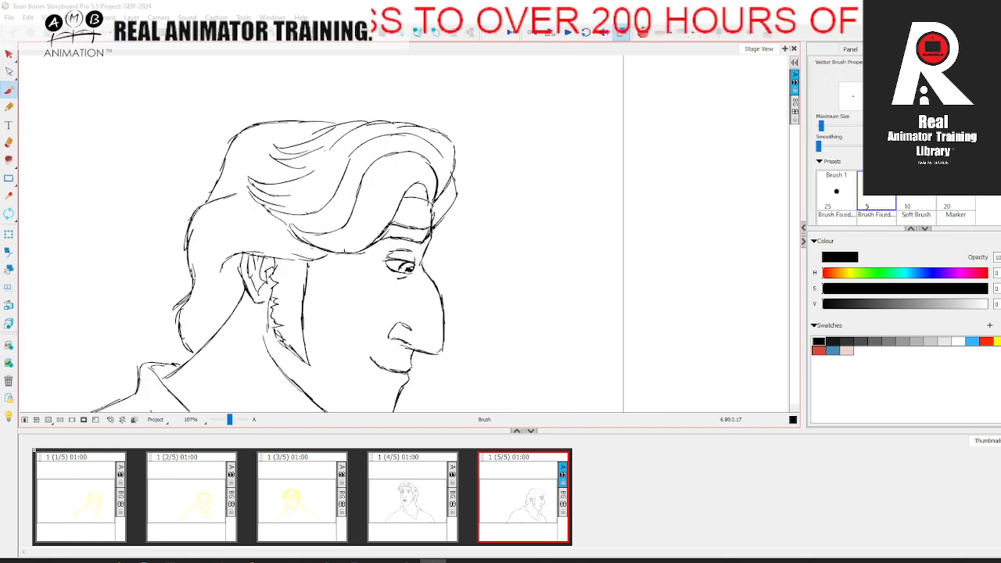
{"action": "left_click_drag", "start_coordinate": [293, 224], "coordinate": [334, 230]}
{"action": "left_click_drag", "start_coordinate": [266, 206], "coordinate": [317, 212]}
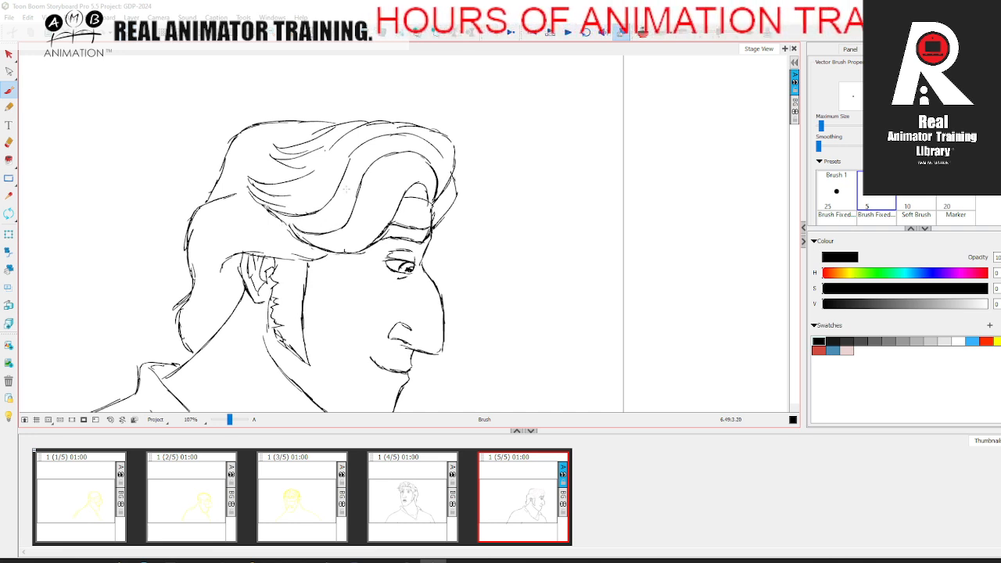
{"action": "left_click_drag", "start_coordinate": [362, 181], "coordinate": [421, 155]}
{"action": "left_click_drag", "start_coordinate": [399, 205], "coordinate": [420, 186]}
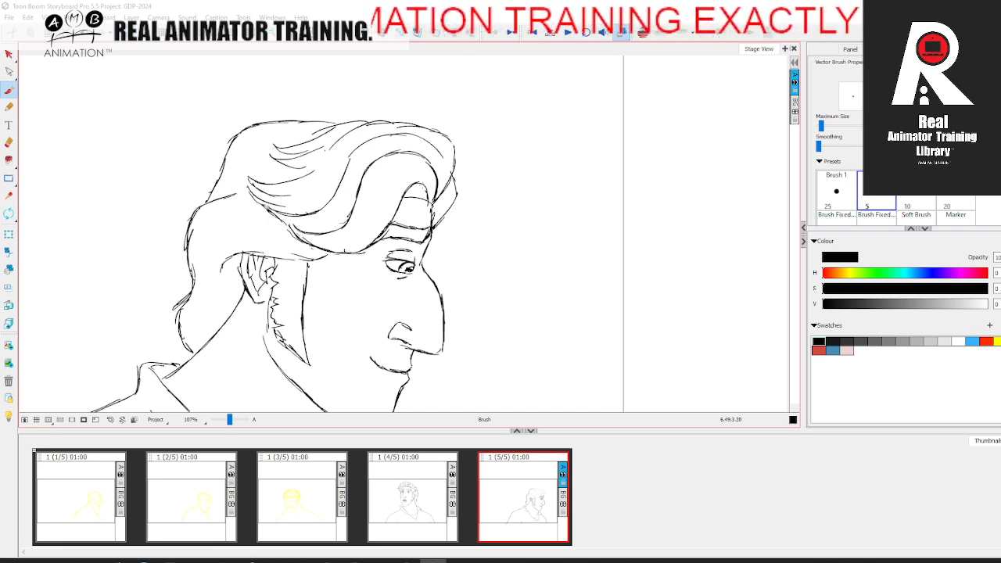
{"action": "left_click_drag", "start_coordinate": [347, 172], "coordinate": [357, 147]}
{"action": "mouse_move", "coordinate": [295, 178]}
{"action": "left_mouse_down"}
{"action": "mouse_move", "coordinate": [356, 128]}
{"action": "mouse_move", "coordinate": [436, 136]}
{"action": "mouse_move", "coordinate": [456, 154]}
{"action": "mouse_move", "coordinate": [448, 184]}
{"action": "mouse_move", "coordinate": [457, 197]}
{"action": "left_mouse_up"}
Step: Reinforce the contour over the crown and down the back of the hair
{"action": "mouse_move", "coordinate": [289, 147]}
{"action": "left_mouse_down"}
{"action": "mouse_move", "coordinate": [332, 124]}
{"action": "mouse_move", "coordinate": [367, 121]}
{"action": "mouse_move", "coordinate": [281, 125]}
{"action": "left_mouse_up"}
{"action": "left_click_drag", "start_coordinate": [313, 121], "coordinate": [228, 143]}
{"action": "mouse_move", "coordinate": [234, 137]}
{"action": "left_mouse_down"}
{"action": "mouse_move", "coordinate": [202, 205]}
{"action": "mouse_move", "coordinate": [239, 193]}
{"action": "left_mouse_up"}
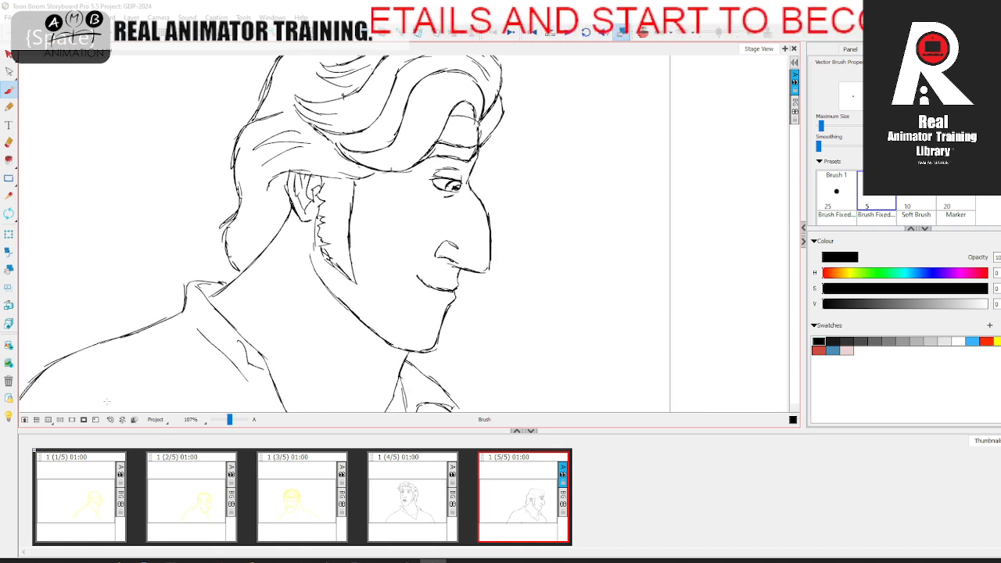
Step: Compare the inked profile in the fifth panel with the fourth panel's drawing
{"action": "left_click", "coordinate": [111, 420]}
{"action": "left_click_drag", "start_coordinate": [427, 324], "coordinate": [363, 318]}
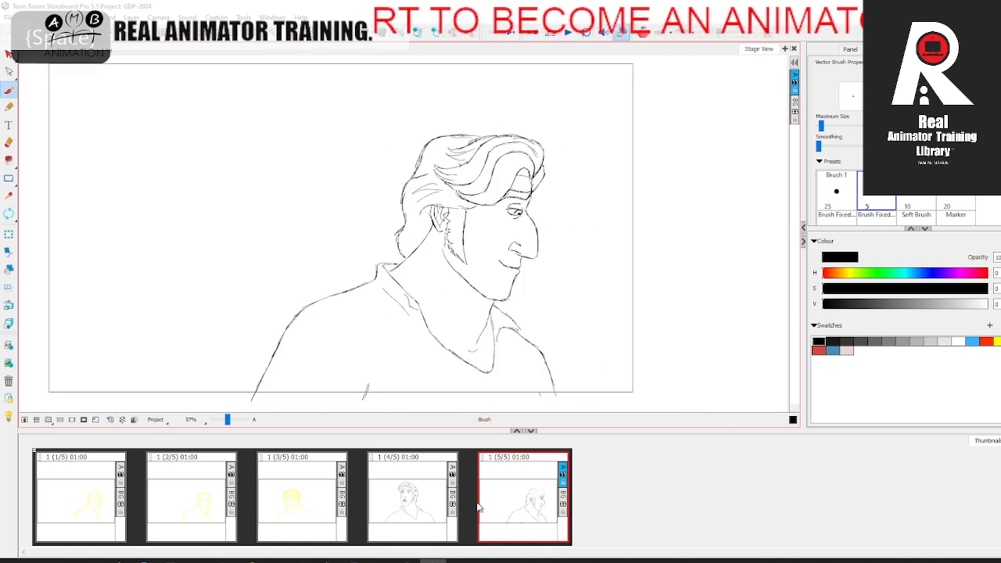
{"action": "left_click", "coordinate": [418, 506]}
{"action": "left_click", "coordinate": [519, 497]}
{"action": "left_click", "coordinate": [417, 503]}
{"action": "left_click", "coordinate": [526, 501]}
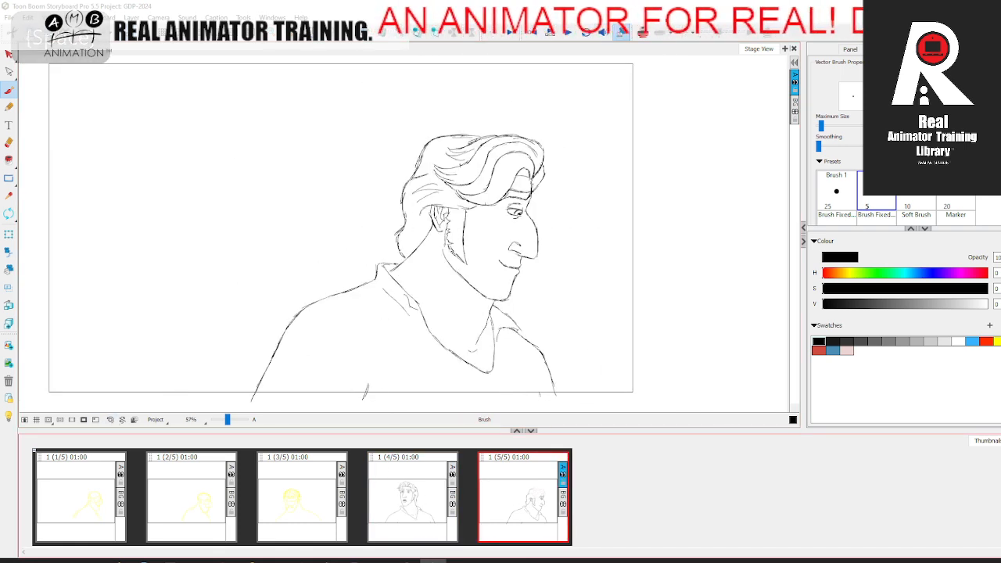
Step: Flip the selected scene horizontally and compare its fourth and fifth panels
{"action": "left_click", "coordinate": [97, 18]}
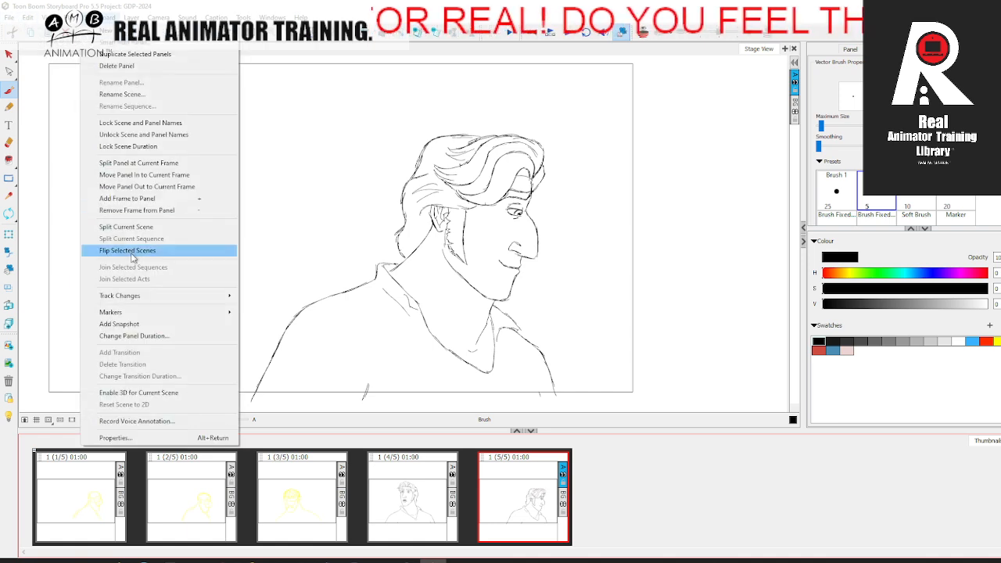
{"action": "left_click", "coordinate": [145, 253]}
{"action": "left_click", "coordinate": [435, 506]}
{"action": "left_click", "coordinate": [522, 505]}
{"action": "left_click", "coordinate": [433, 504]}
{"action": "left_click", "coordinate": [522, 504]}
{"action": "left_click", "coordinate": [432, 503]}
{"action": "left_click", "coordinate": [526, 500]}
{"action": "left_click", "coordinate": [432, 501]}
{"action": "left_click", "coordinate": [503, 494]}
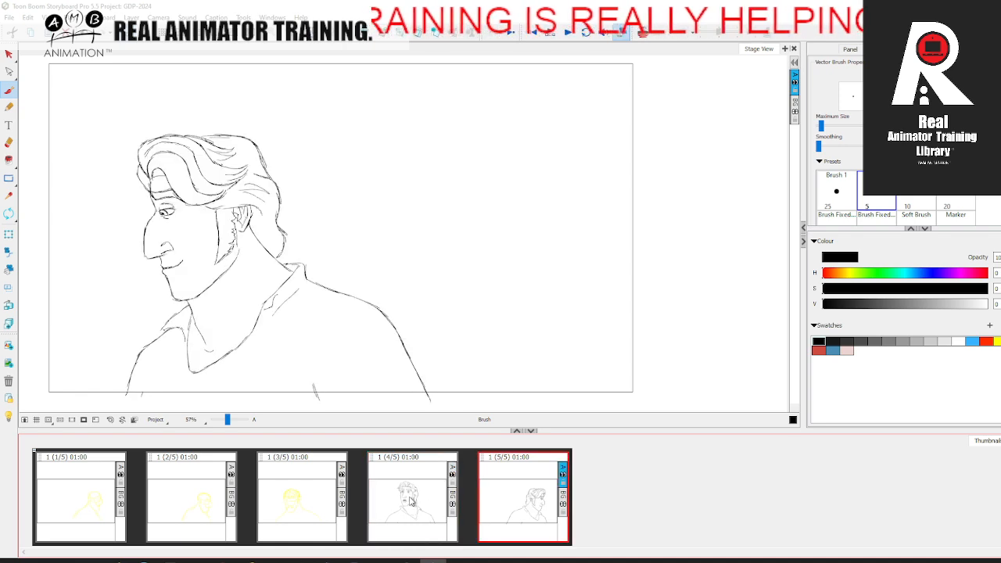
{"action": "left_click", "coordinate": [430, 505]}
{"action": "left_click", "coordinate": [505, 489]}
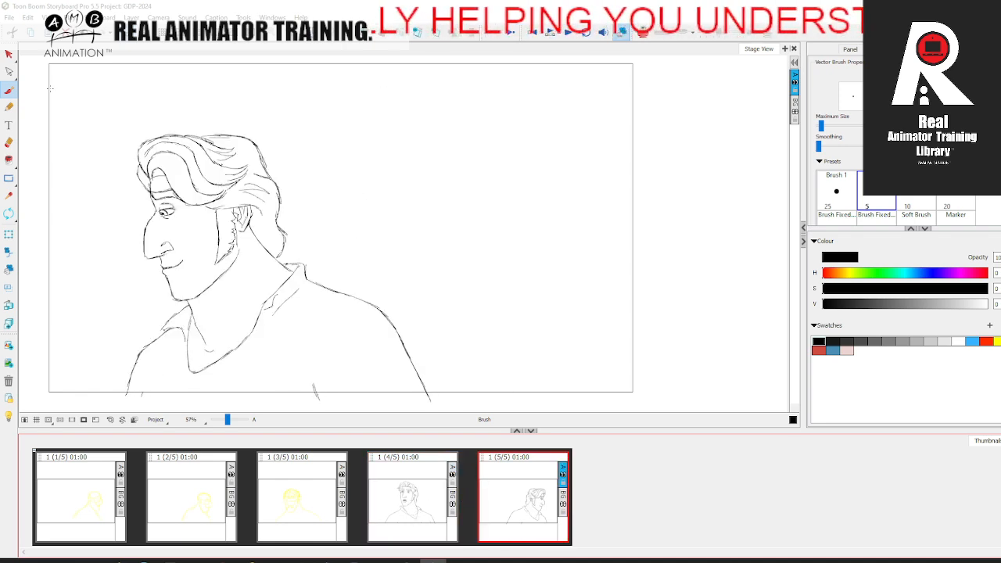
Step: Replace the first panel's yellow rough with a copy of the fifth panel's line art and delete the fifth panel
{"action": "left_click", "coordinate": [8, 55]}
{"action": "left_click", "coordinate": [290, 271]}
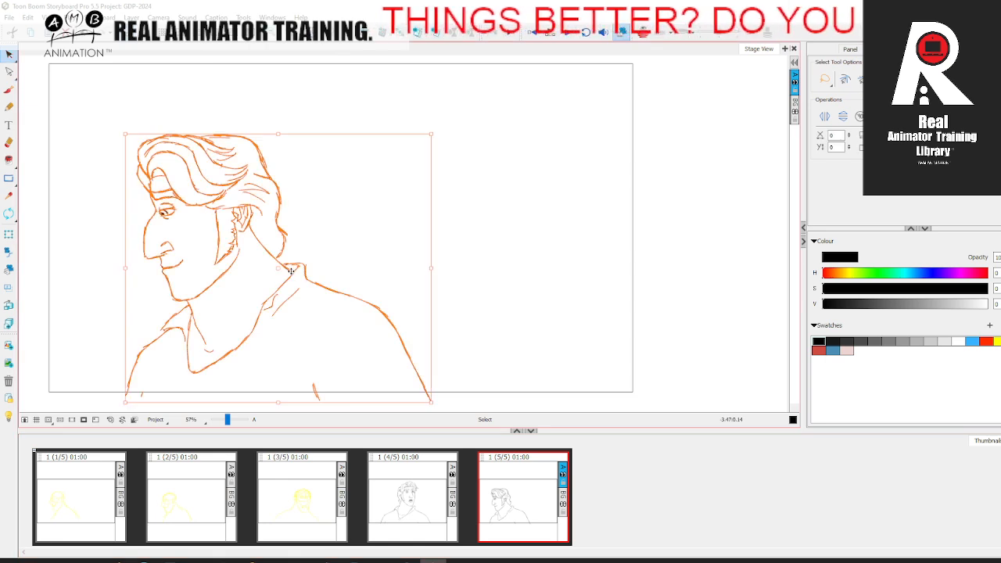
{"action": "left_click", "coordinate": [699, 349]}
{"action": "left_click", "coordinate": [89, 506]}
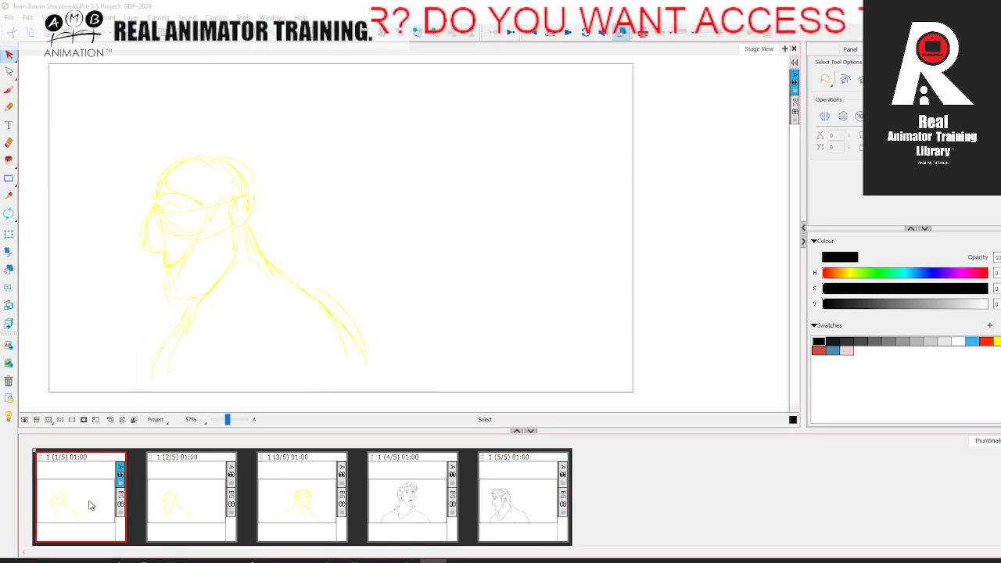
{"action": "key", "text": "ctrl+v"}
{"action": "left_click", "coordinate": [730, 304]}
{"action": "left_click", "coordinate": [357, 324]}
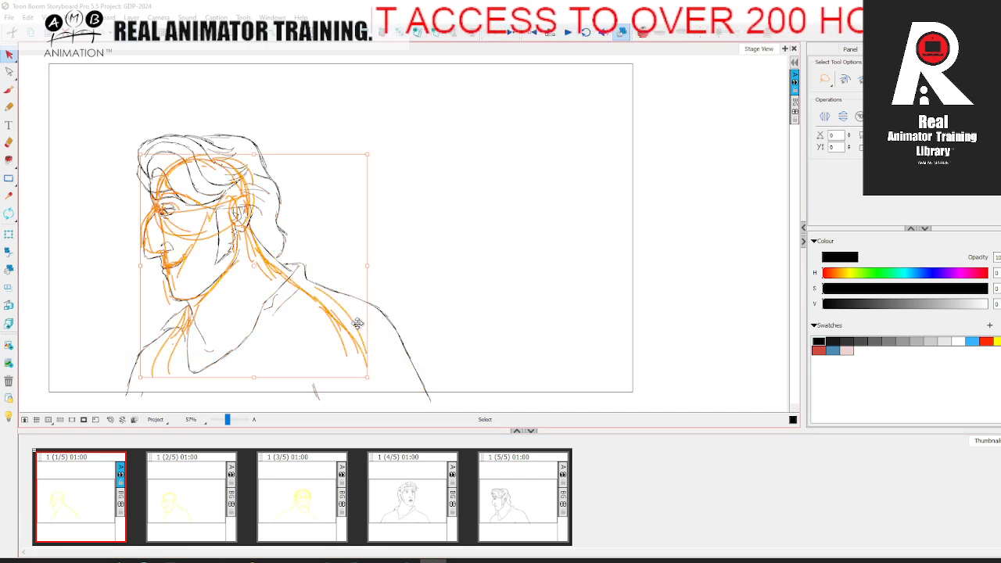
{"action": "key", "text": "Delete"}
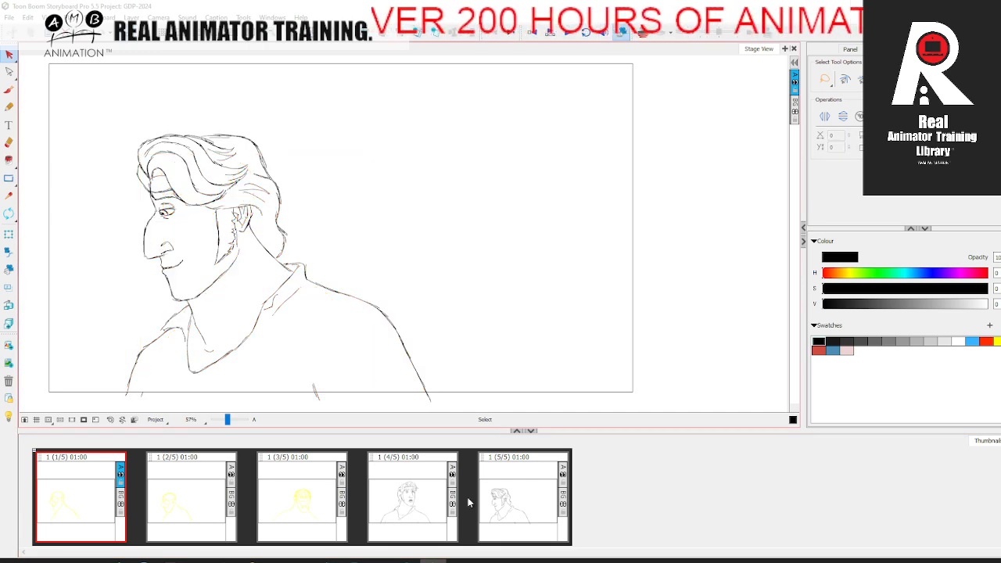
{"action": "left_click", "coordinate": [528, 496]}
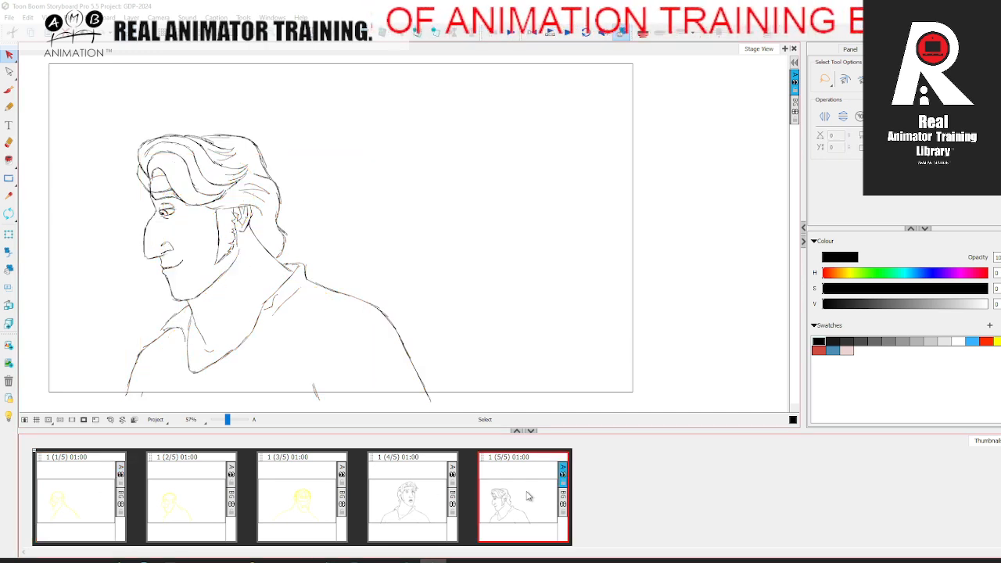
{"action": "key", "text": "Delete"}
Step: Review the head turn across the four remaining panels and save the project
{"action": "left_click", "coordinate": [86, 495]}
{"action": "left_click", "coordinate": [186, 506]}
{"action": "left_click", "coordinate": [303, 496]}
{"action": "left_click", "coordinate": [417, 486]}
{"action": "left_click", "coordinate": [82, 499]}
{"action": "left_click", "coordinate": [191, 498]}
{"action": "left_click", "coordinate": [307, 495]}
{"action": "left_click", "coordinate": [413, 487]}
{"action": "left_click", "coordinate": [88, 502]}
{"action": "left_click", "coordinate": [205, 502]}
{"action": "left_click", "coordinate": [307, 494]}
{"action": "left_click", "coordinate": [188, 497]}
{"action": "left_click", "coordinate": [312, 495]}
{"action": "left_click", "coordinate": [192, 491]}
{"action": "key", "text": "ctrl+s"}
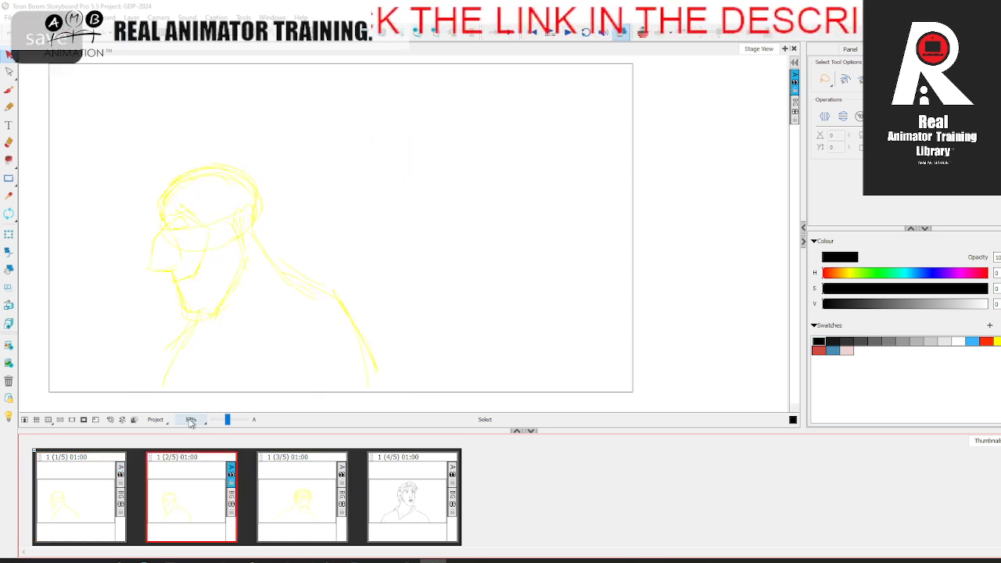
Step: Turn on onion skin and rough the cranium in red over the second panel's yellow guide with the Brush
{"action": "left_click", "coordinate": [642, 36]}
{"action": "key", "text": "space"}
{"action": "left_click_drag", "start_coordinate": [326, 304], "coordinate": [395, 298]}
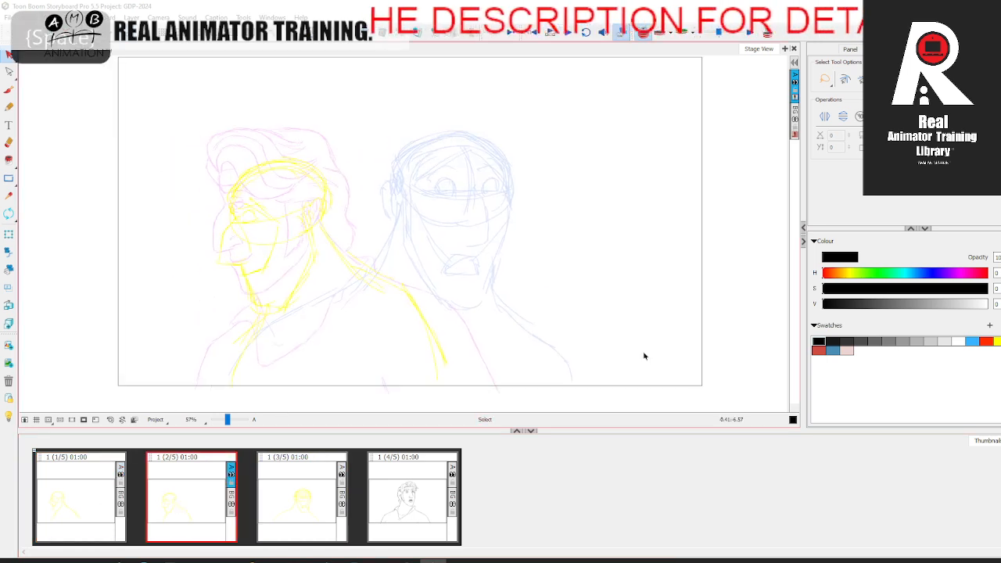
{"action": "left_click", "coordinate": [817, 350]}
{"action": "left_click_drag", "start_coordinate": [228, 420], "coordinate": [229, 420]}
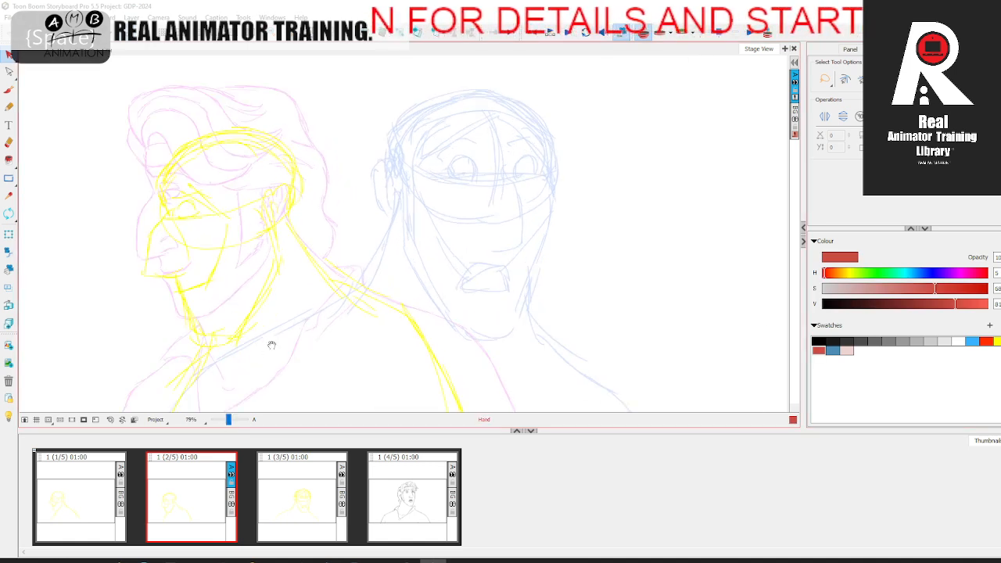
{"action": "key", "text": "space"}
{"action": "left_click_drag", "start_coordinate": [261, 338], "coordinate": [336, 334]}
{"action": "left_click", "coordinate": [9, 92]}
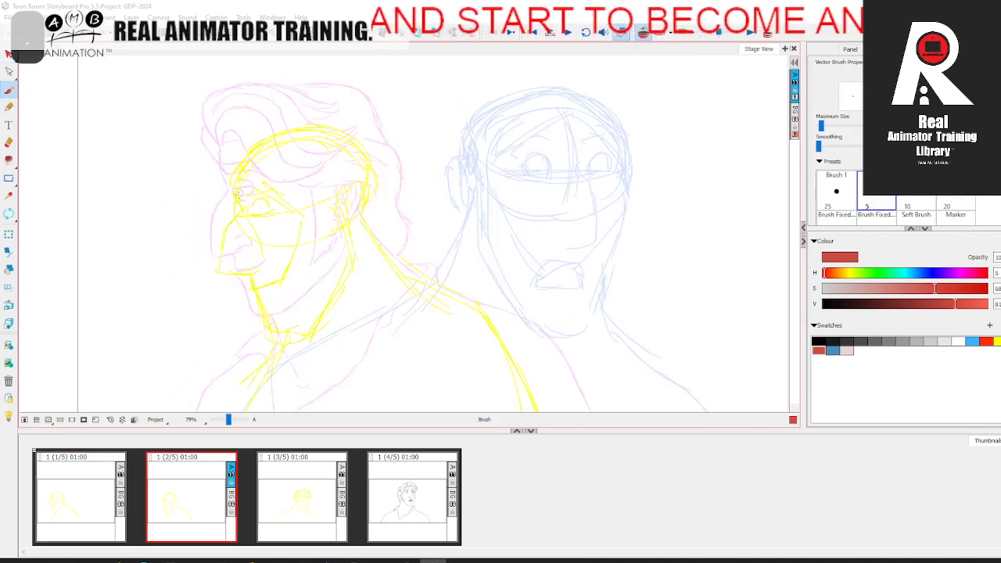
{"action": "mouse_move", "coordinate": [226, 165]}
{"action": "left_mouse_down"}
{"action": "mouse_move", "coordinate": [278, 134]}
{"action": "mouse_move", "coordinate": [332, 126]}
{"action": "mouse_move", "coordinate": [356, 139]}
{"action": "mouse_move", "coordinate": [367, 201]}
{"action": "left_mouse_up"}
{"action": "mouse_move", "coordinate": [365, 204]}
{"action": "left_mouse_down"}
{"action": "mouse_move", "coordinate": [357, 131]}
{"action": "mouse_move", "coordinate": [326, 113]}
{"action": "left_mouse_up"}
{"action": "left_click_drag", "start_coordinate": [271, 116], "coordinate": [217, 183]}
{"action": "mouse_move", "coordinate": [231, 143]}
{"action": "left_mouse_down"}
{"action": "mouse_move", "coordinate": [222, 205]}
{"action": "mouse_move", "coordinate": [284, 234]}
{"action": "left_mouse_up"}
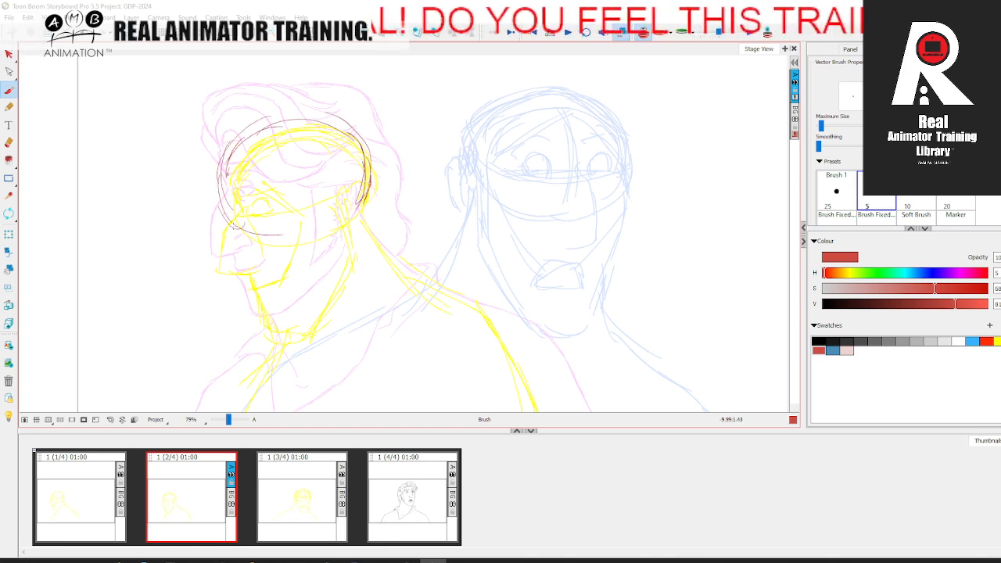
{"action": "mouse_move", "coordinate": [206, 140]}
{"action": "left_mouse_down"}
{"action": "mouse_move", "coordinate": [225, 154]}
{"action": "mouse_move", "coordinate": [237, 139]}
{"action": "left_mouse_up"}
{"action": "key", "text": "ctrl+z"}
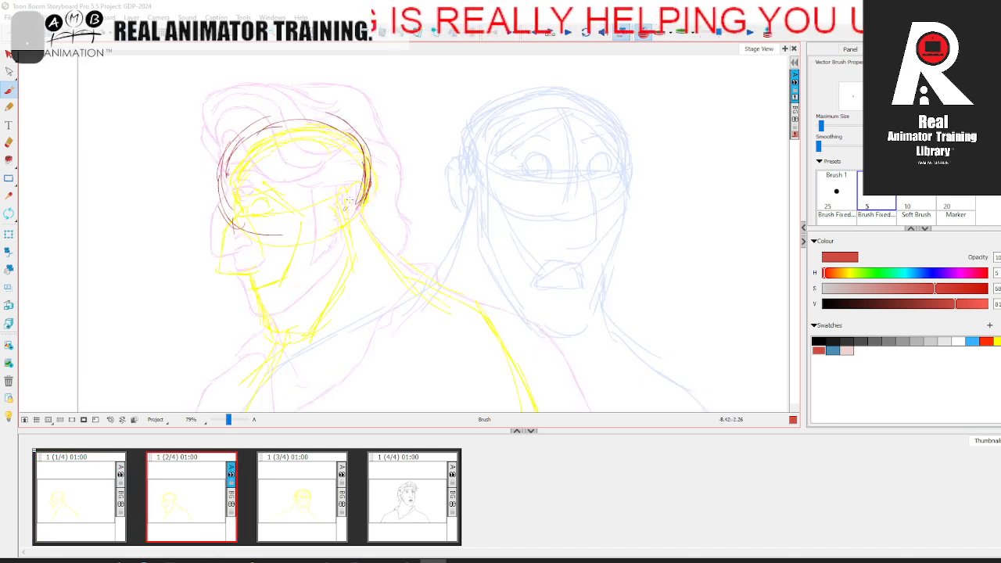
Step: Rough the ear in red at the back of the second panel's head
{"action": "mouse_move", "coordinate": [357, 169]}
{"action": "left_mouse_down"}
{"action": "mouse_move", "coordinate": [368, 205]}
{"action": "mouse_move", "coordinate": [359, 212]}
{"action": "left_mouse_up"}
{"action": "mouse_move", "coordinate": [350, 173]}
{"action": "left_mouse_down"}
{"action": "mouse_move", "coordinate": [336, 194]}
{"action": "mouse_move", "coordinate": [367, 195]}
{"action": "left_mouse_up"}
{"action": "key", "text": "Left"}
{"action": "key", "text": "Right"}
Step: Rough the slanted eye line from the ear to the brow and the eye area at its front end
{"action": "left_click_drag", "start_coordinate": [283, 199], "coordinate": [302, 188]}
{"action": "left_click_drag", "start_coordinate": [238, 216], "coordinate": [351, 169]}
{"action": "left_click_drag", "start_coordinate": [288, 197], "coordinate": [337, 178]}
{"action": "key", "text": "Left"}
{"action": "key", "text": "Right"}
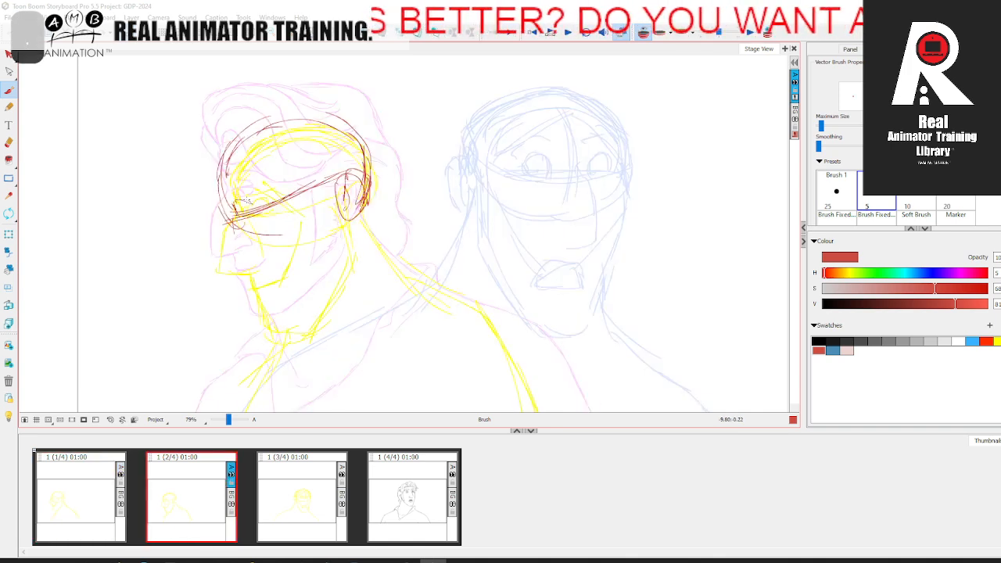
{"action": "key", "text": "Left"}
{"action": "key", "text": "Right"}
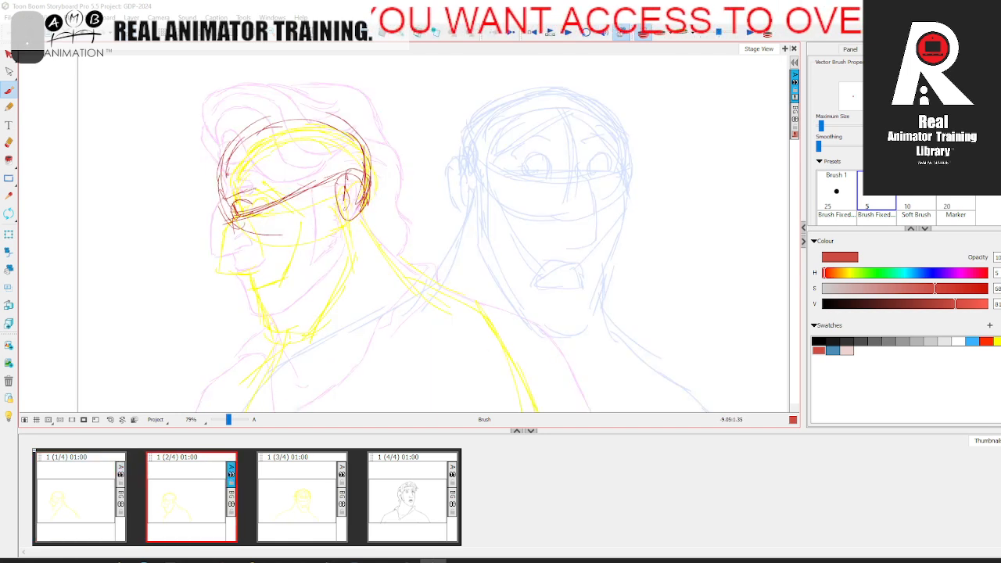
Step: Rough the brow ridge, the nose bridge and the straight front line of the face down to the chin
{"action": "mouse_move", "coordinate": [227, 186]}
{"action": "left_mouse_down"}
{"action": "mouse_move", "coordinate": [265, 194]}
{"action": "mouse_move", "coordinate": [219, 166]}
{"action": "left_mouse_up"}
{"action": "key", "text": "."}
{"action": "key", "text": "."}
{"action": "left_click_drag", "start_coordinate": [225, 224], "coordinate": [227, 258]}
{"action": "mouse_move", "coordinate": [256, 289]}
{"action": "left_mouse_down"}
{"action": "mouse_move", "coordinate": [276, 322]}
{"action": "mouse_move", "coordinate": [249, 253]}
{"action": "left_mouse_up"}
{"action": "key", "text": "."}
Step: Rough the jawline from below the ear down toward the chin
{"action": "key", "text": "."}
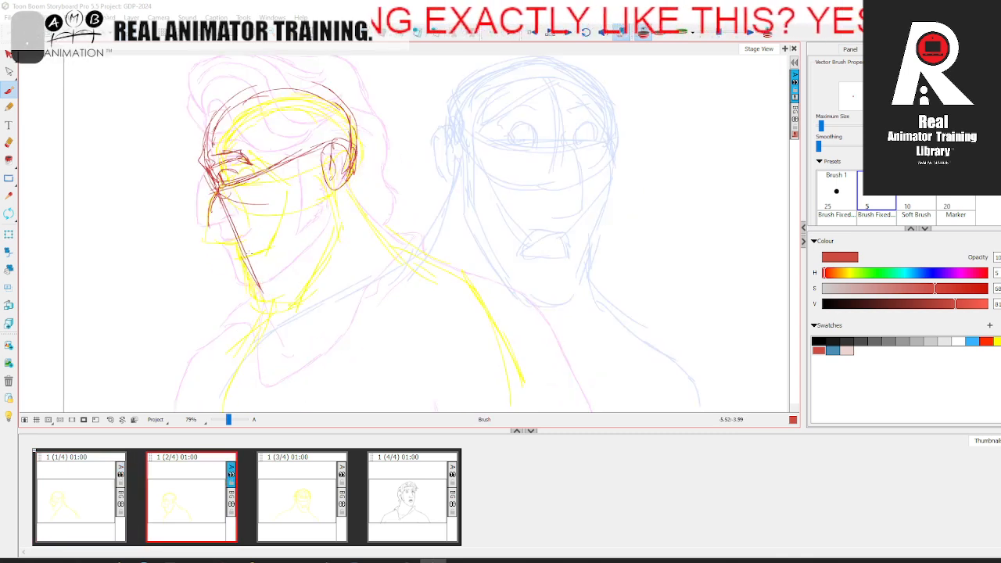
{"action": "mouse_move", "coordinate": [335, 184]}
{"action": "left_mouse_down"}
{"action": "mouse_move", "coordinate": [348, 212]}
{"action": "mouse_move", "coordinate": [296, 293]}
{"action": "left_mouse_up"}
{"action": "key", "text": "."}
Step: Rough the inner face plane line down the cheek and close the chin
{"action": "key", "text": "."}
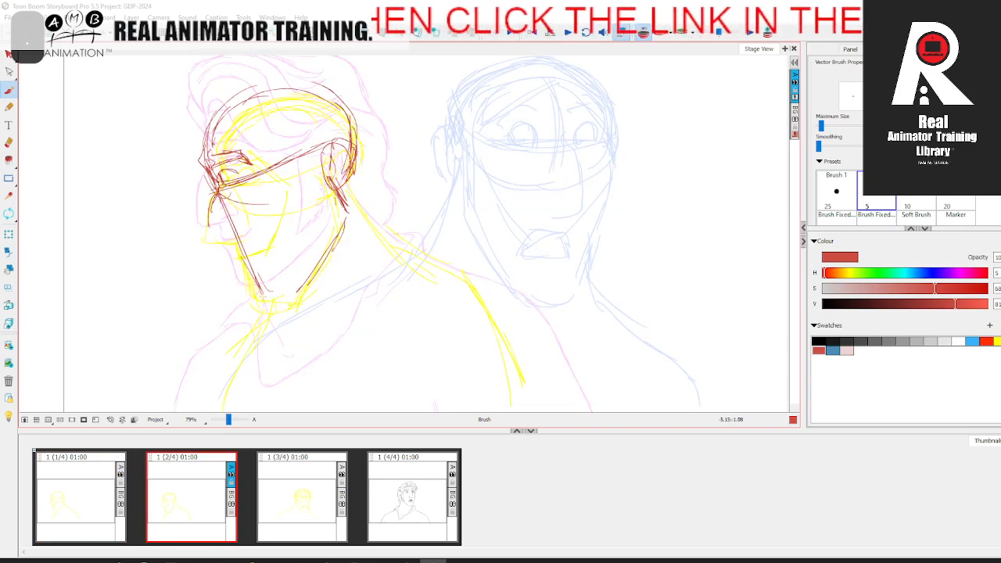
{"action": "left_click_drag", "start_coordinate": [254, 194], "coordinate": [275, 264]}
{"action": "key", "text": "."}
{"action": "left_click_drag", "start_coordinate": [263, 227], "coordinate": [281, 294]}
{"action": "mouse_move", "coordinate": [272, 258]}
{"action": "left_mouse_down"}
{"action": "mouse_move", "coordinate": [288, 296]}
{"action": "mouse_move", "coordinate": [298, 294]}
{"action": "left_mouse_up"}
Step: Rough the back of the neck and the far shoulder's contour down to the frame's lower edge
{"action": "key", "text": "."}
{"action": "key", "text": "."}
{"action": "left_click_drag", "start_coordinate": [346, 179], "coordinate": [417, 253]}
{"action": "key", "text": "."}
{"action": "key", "text": "."}
{"action": "key", "text": "space"}
{"action": "mouse_move", "coordinate": [278, 311]}
{"action": "left_mouse_down"}
{"action": "mouse_move", "coordinate": [253, 381]}
{"action": "mouse_move", "coordinate": [305, 258]}
{"action": "left_mouse_up"}
{"action": "mouse_move", "coordinate": [294, 225]}
{"action": "left_mouse_down"}
{"action": "mouse_move", "coordinate": [259, 264]}
{"action": "mouse_move", "coordinate": [246, 302]}
{"action": "left_mouse_up"}
{"action": "left_click_drag", "start_coordinate": [291, 224], "coordinate": [244, 313]}
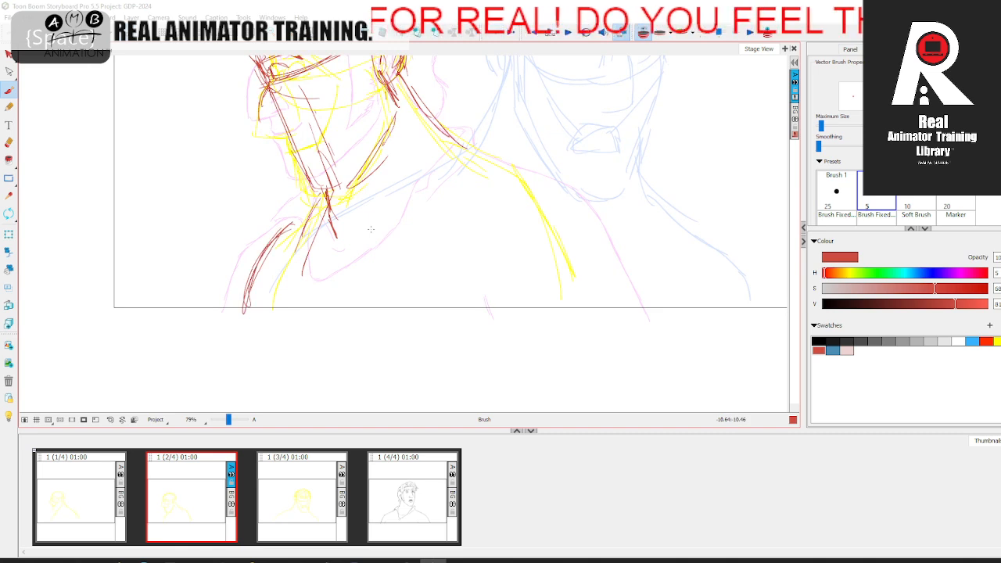
{"action": "key", "text": "."}
Step: Rough the curved upper chest line and the near arm's inner contours in red
{"action": "left_click_drag", "start_coordinate": [363, 235], "coordinate": [458, 207]}
{"action": "key", "text": "."}
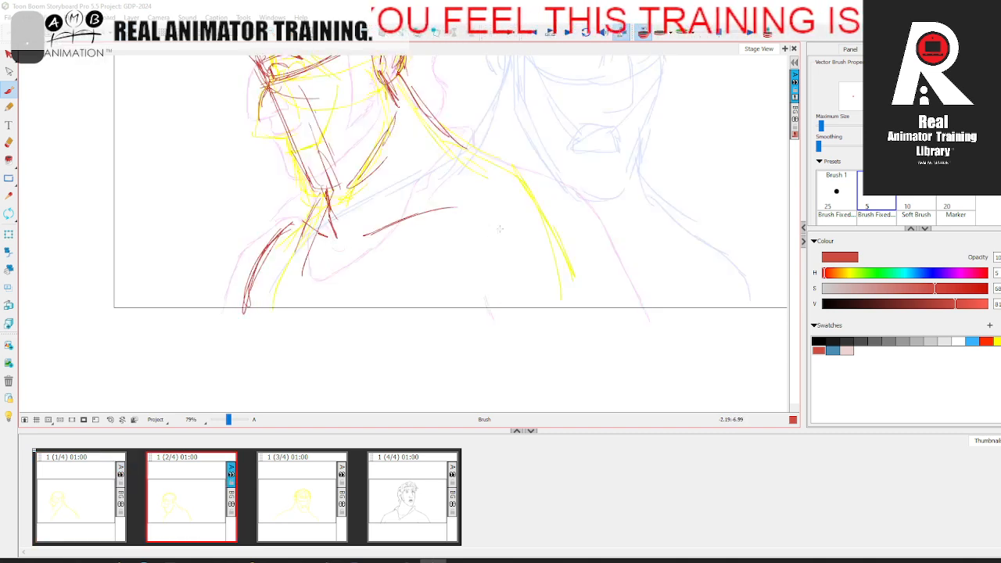
{"action": "left_click_drag", "start_coordinate": [538, 259], "coordinate": [540, 282]}
{"action": "mouse_move", "coordinate": [521, 227]}
{"action": "left_mouse_down"}
{"action": "mouse_move", "coordinate": [534, 268]}
{"action": "mouse_move", "coordinate": [523, 310]}
{"action": "mouse_move", "coordinate": [515, 250]}
{"action": "left_mouse_up"}
{"action": "key", "text": "."}
{"action": "left_click_drag", "start_coordinate": [472, 208], "coordinate": [511, 251]}
{"action": "key", "text": "."}
Step: Rough the near shoulder's outer contour from the neck down to the frame's lower edge
{"action": "mouse_move", "coordinate": [471, 149]}
{"action": "left_mouse_down"}
{"action": "mouse_move", "coordinate": [563, 174]}
{"action": "mouse_move", "coordinate": [626, 258]}
{"action": "mouse_move", "coordinate": [647, 313]}
{"action": "left_mouse_up"}
{"action": "key", "text": "."}
{"action": "left_click_drag", "start_coordinate": [591, 197], "coordinate": [652, 313]}
{"action": "key", "text": "."}
Step: Widen the far shoulder with outer contour strokes and compare the second panel's red rough with the first panel
{"action": "mouse_move", "coordinate": [247, 239]}
{"action": "left_mouse_down"}
{"action": "mouse_move", "coordinate": [231, 259]}
{"action": "mouse_move", "coordinate": [217, 312]}
{"action": "left_mouse_up"}
{"action": "left_click_drag", "start_coordinate": [258, 225], "coordinate": [227, 309]}
{"action": "left_click_drag", "start_coordinate": [231, 259], "coordinate": [226, 314]}
{"action": "key", "text": "."}
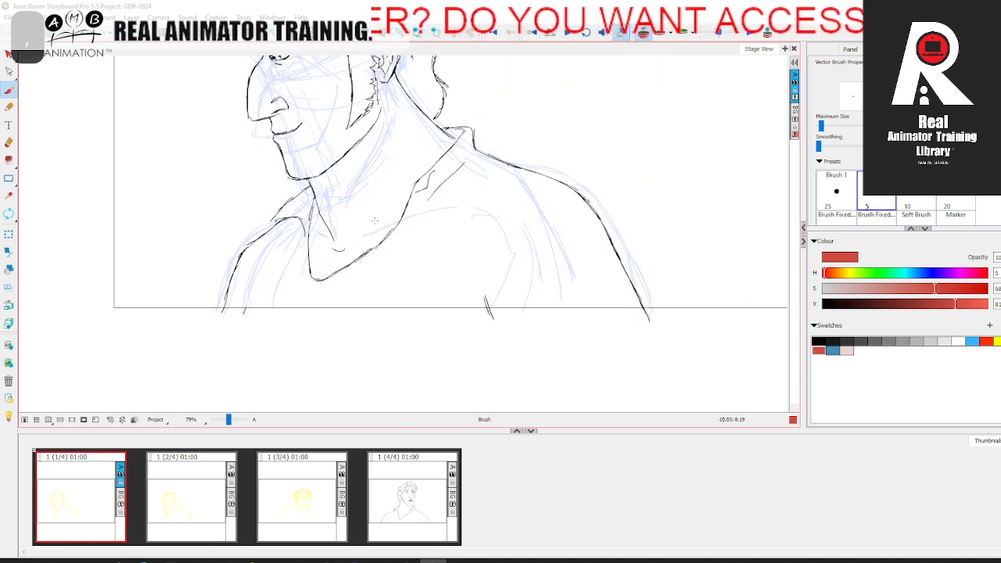
{"action": "key", "text": "."}
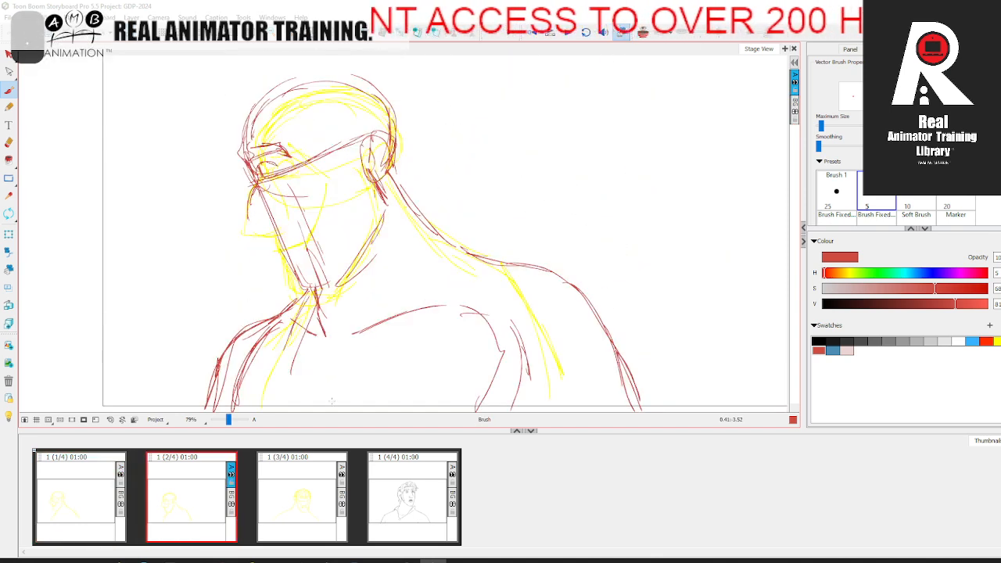
{"action": "key", "text": "."}
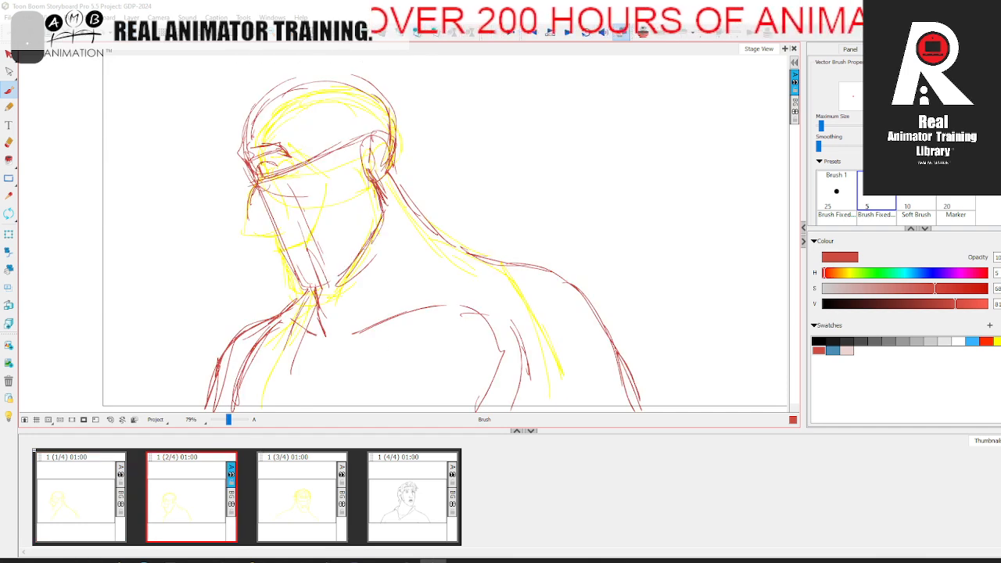
Step: Rough the nose's profile, underside and nostril wing in red on the second panel
{"action": "key", "text": "."}
{"action": "key", "text": "."}
{"action": "key", "text": "."}
{"action": "left_click_drag", "start_coordinate": [264, 209], "coordinate": [294, 274]}
{"action": "key", "text": "."}
{"action": "mouse_move", "coordinate": [250, 187]}
{"action": "left_mouse_down"}
{"action": "mouse_move", "coordinate": [248, 239]}
{"action": "mouse_move", "coordinate": [276, 238]}
{"action": "left_mouse_up"}
{"action": "key", "text": "."}
{"action": "key", "text": "."}
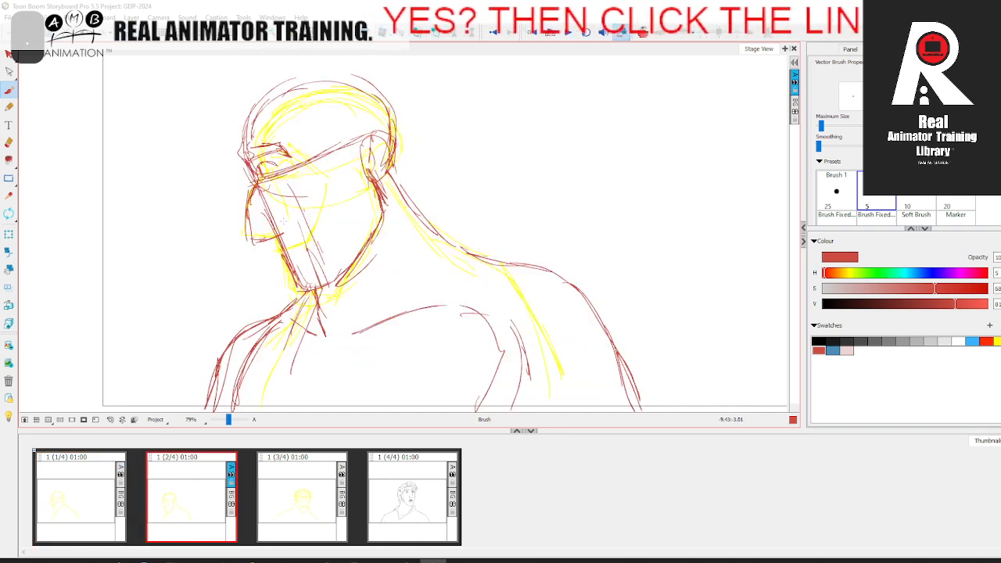
Step: Darken the eyebrow, add the iris inside the eye, and reinforce the brow-to-nose contour in red
{"action": "key", "text": "."}
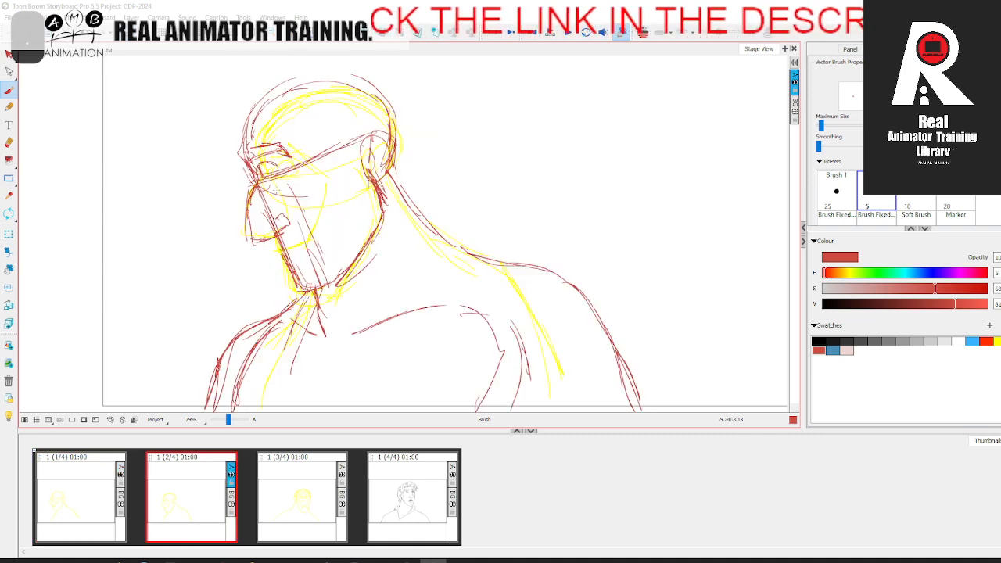
{"action": "key", "text": "."}
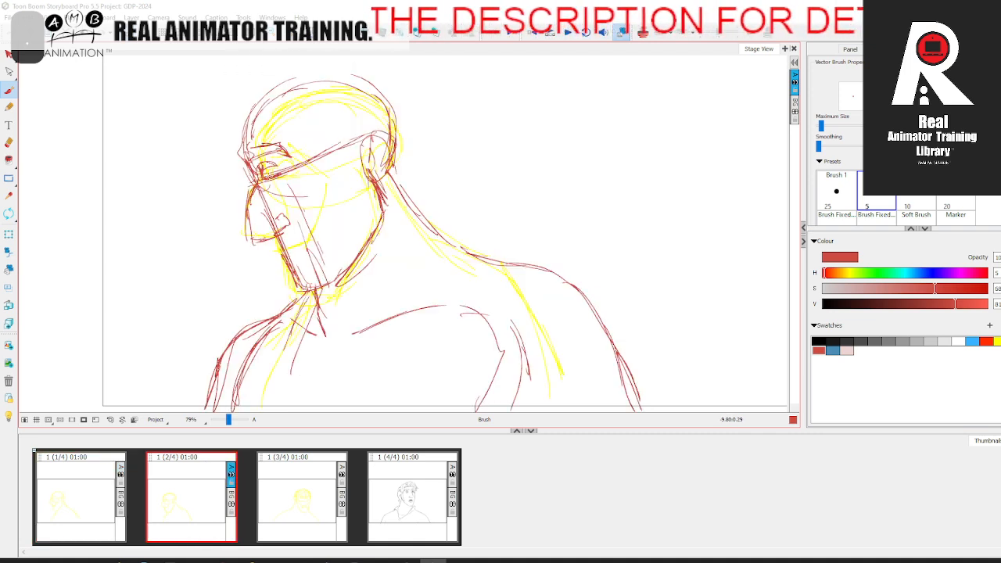
{"action": "key", "text": "."}
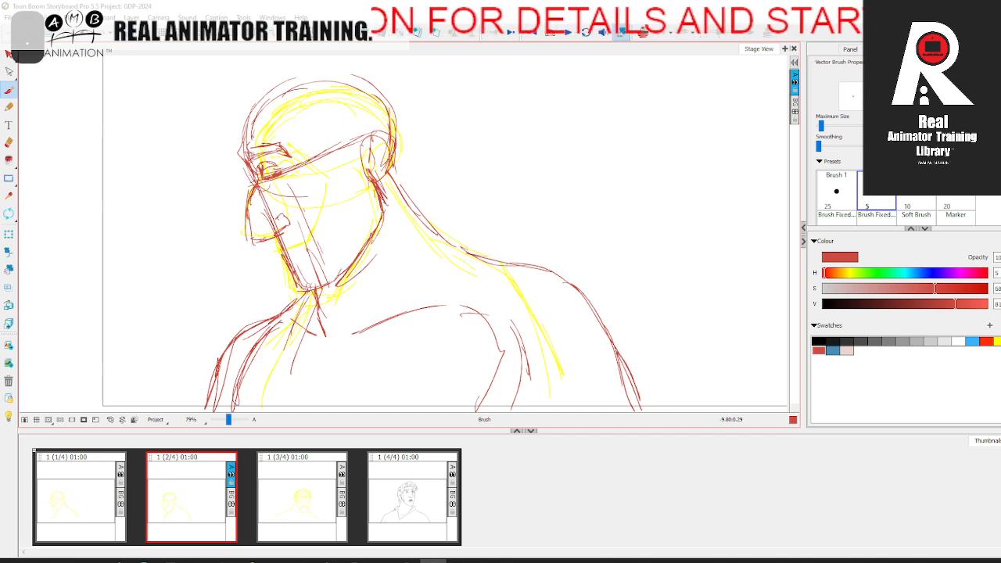
{"action": "key", "text": "."}
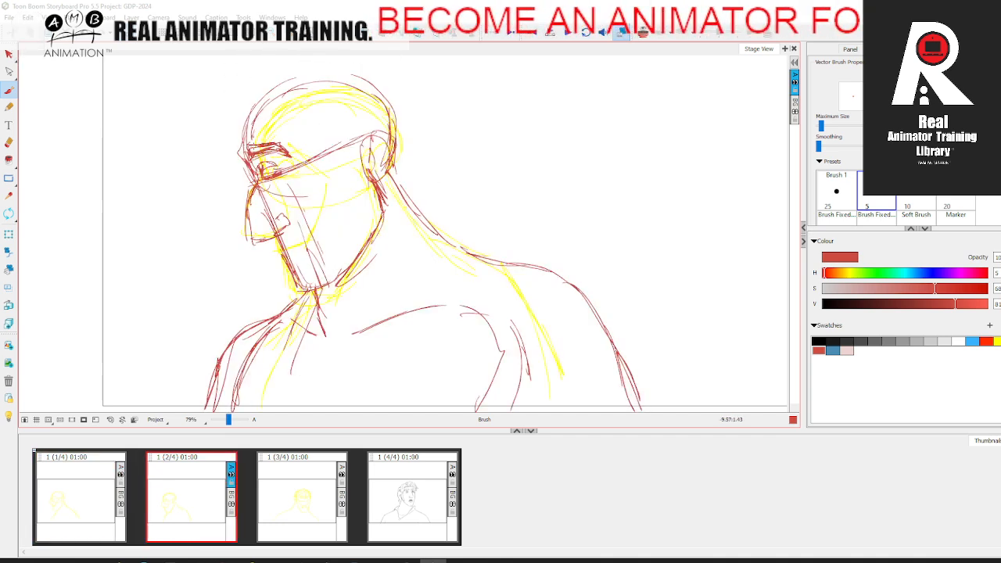
{"action": "key", "text": "."}
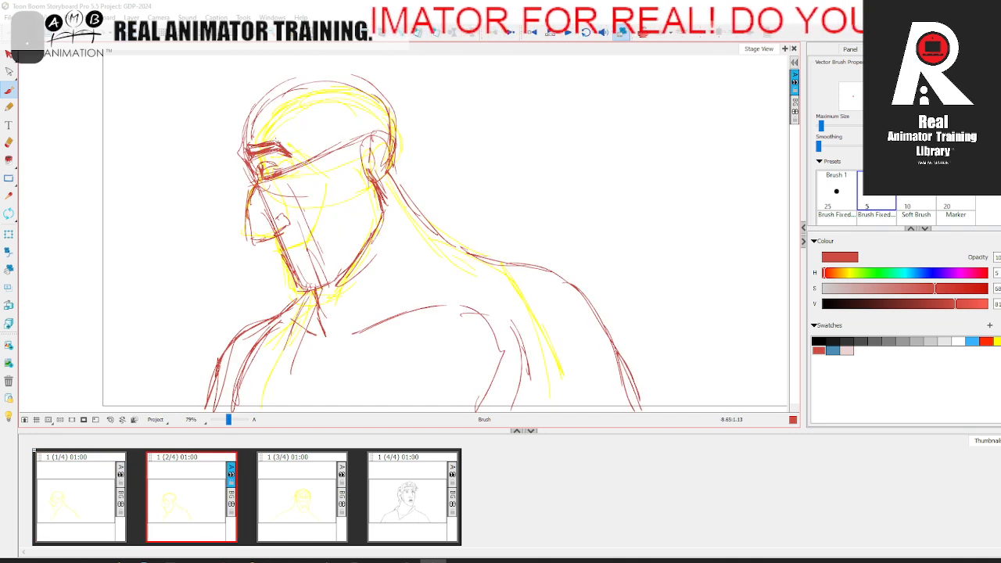
{"action": "key", "text": "."}
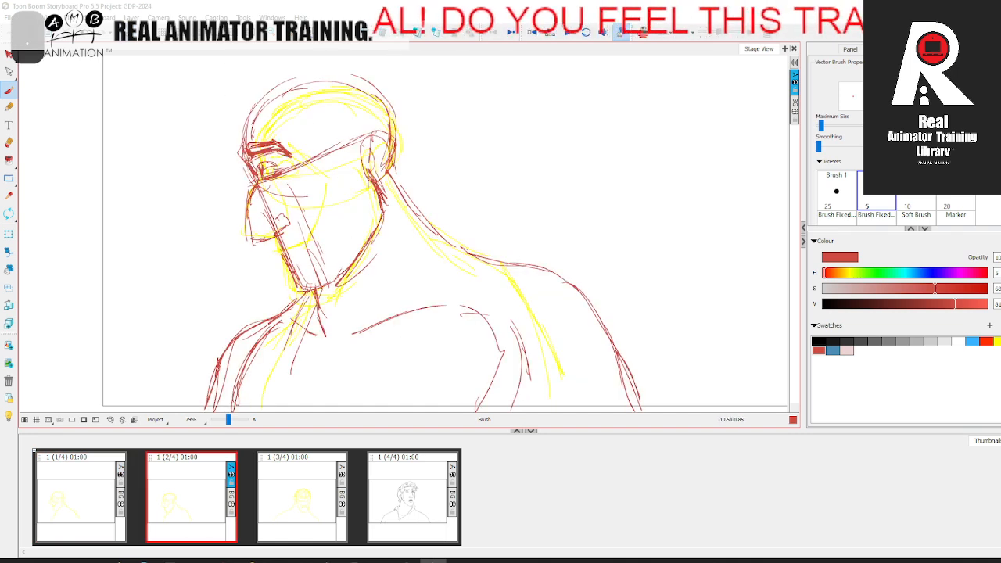
{"action": "key", "text": "."}
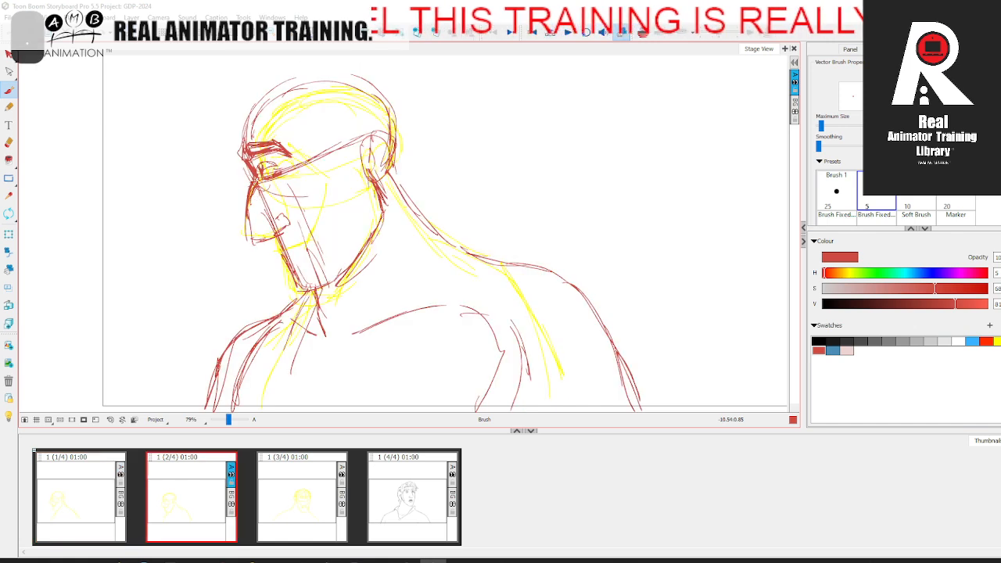
Step: Reinforce the nose's bridge, tip and underside with heavier red strokes
{"action": "left_click_drag", "start_coordinate": [248, 233], "coordinate": [278, 231]}
{"action": "key", "text": "."}
Step: Rough the mouth line and its corner, and strengthen the nostril wing and the lip-to-chin contour
{"action": "key", "text": "."}
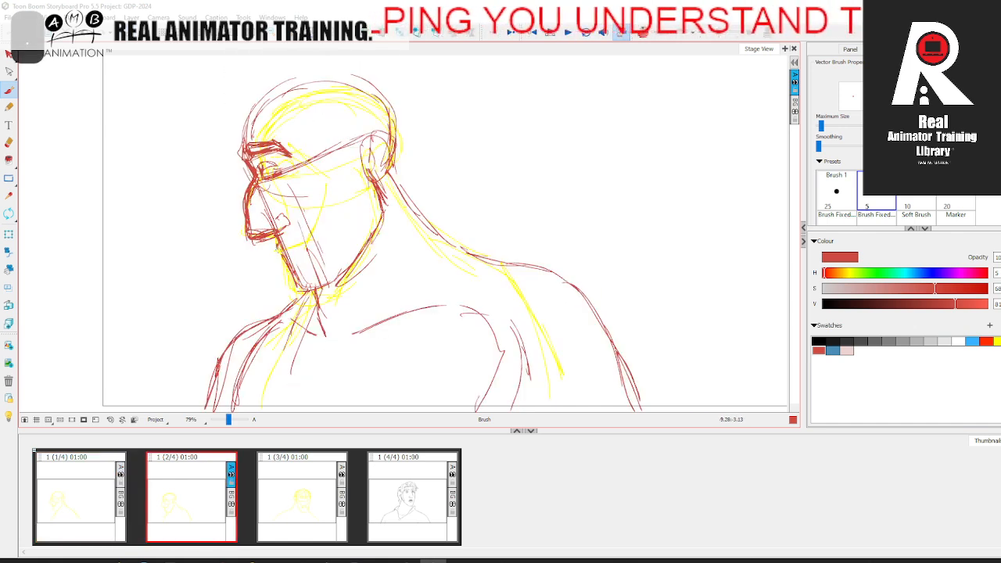
{"action": "key", "text": "."}
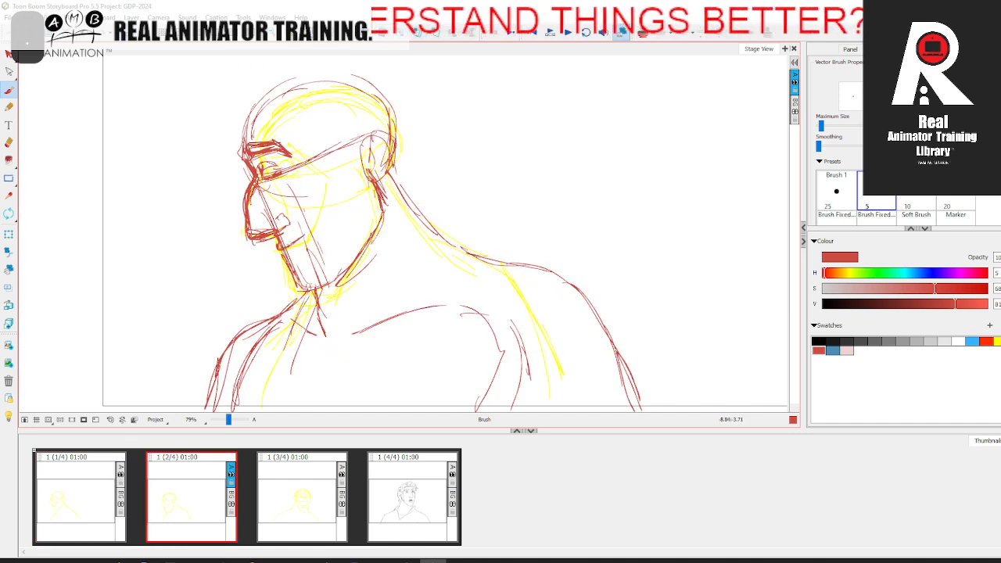
{"action": "key", "text": "."}
{"action": "left_click_drag", "start_coordinate": [297, 239], "coordinate": [308, 228]}
{"action": "key", "text": "."}
{"action": "key", "text": "."}
{"action": "key", "text": "."}
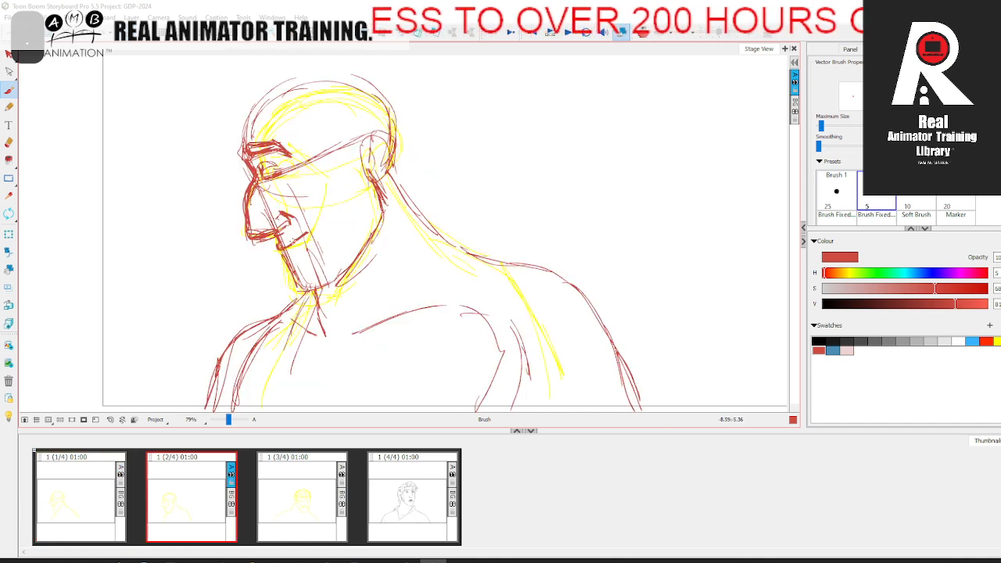
{"action": "key", "text": "."}
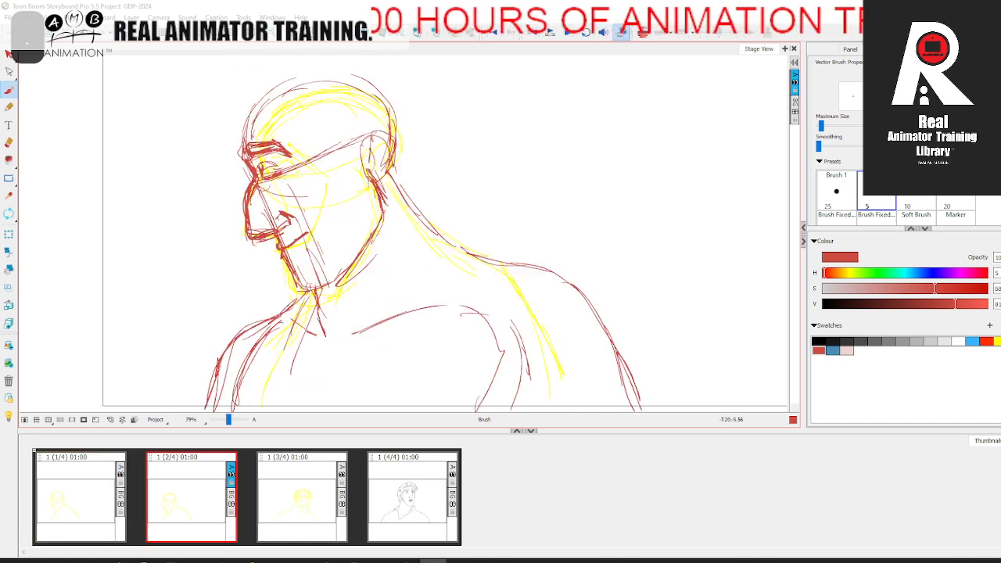
Step: Reinforce the jawline from below the ear down to the chin
{"action": "key", "text": "."}
{"action": "key", "text": "."}
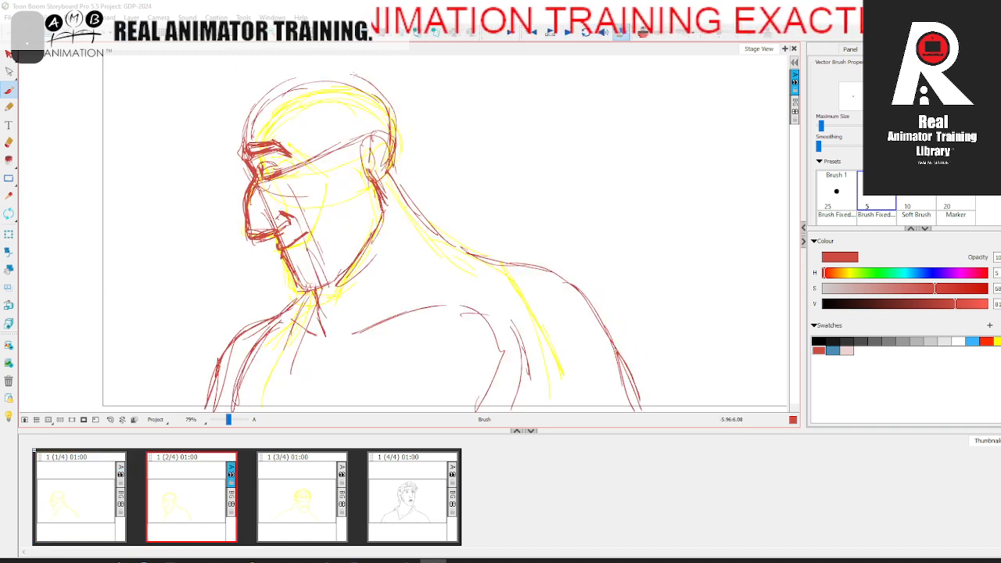
{"action": "key", "text": "."}
{"action": "mouse_move", "coordinate": [292, 129]}
{"action": "left_mouse_down"}
{"action": "mouse_move", "coordinate": [279, 163]}
{"action": "mouse_move", "coordinate": [303, 108]}
{"action": "mouse_move", "coordinate": [364, 130]}
{"action": "left_mouse_up"}
Step: Rough the pointed sideburn in front of the ear, from the temple down along the cheek
{"action": "key", "text": "."}
{"action": "key", "text": "."}
{"action": "mouse_move", "coordinate": [353, 198]}
{"action": "left_mouse_down"}
{"action": "mouse_move", "coordinate": [371, 248]}
{"action": "mouse_move", "coordinate": [323, 316]}
{"action": "left_mouse_up"}
{"action": "key", "text": "."}
{"action": "key", "text": "."}
{"action": "left_click_drag", "start_coordinate": [350, 166], "coordinate": [375, 208]}
{"action": "key", "text": "."}
{"action": "left_click_drag", "start_coordinate": [324, 183], "coordinate": [352, 258]}
{"action": "key", "text": "."}
{"action": "left_click_drag", "start_coordinate": [361, 232], "coordinate": [349, 262]}
{"action": "left_click_drag", "start_coordinate": [328, 171], "coordinate": [367, 189]}
{"action": "left_click_drag", "start_coordinate": [361, 235], "coordinate": [347, 258]}
Step: Rough the swept hairline from the forehead to the ear and the hair's curve behind the head
{"action": "key", "text": "."}
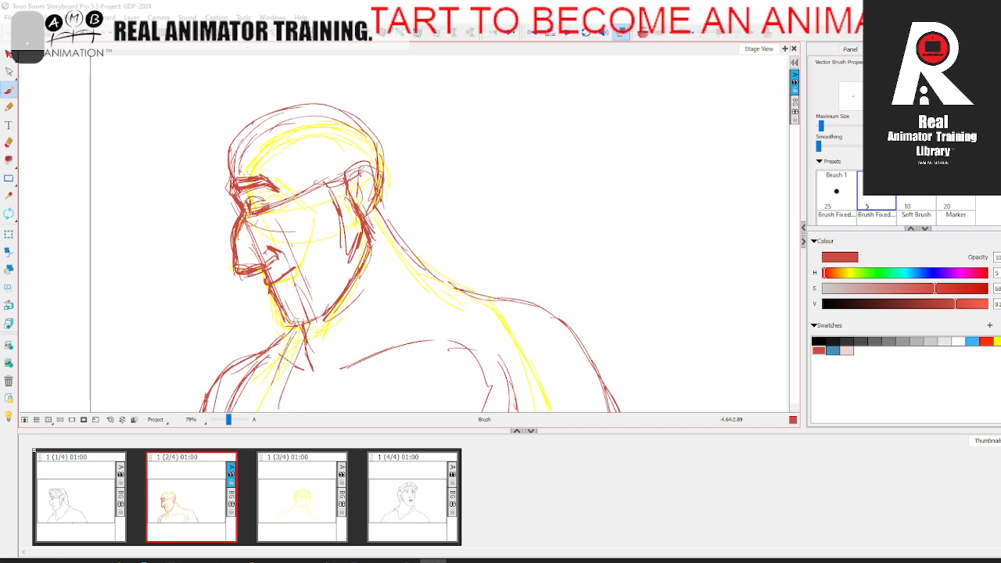
{"action": "left_click_drag", "start_coordinate": [266, 157], "coordinate": [334, 181]}
{"action": "key", "text": "."}
{"action": "mouse_move", "coordinate": [270, 164]}
{"action": "left_mouse_down"}
{"action": "mouse_move", "coordinate": [327, 193]}
{"action": "mouse_move", "coordinate": [372, 163]}
{"action": "left_mouse_up"}
{"action": "key", "text": "."}
{"action": "mouse_move", "coordinate": [329, 186]}
{"action": "left_mouse_down"}
{"action": "mouse_move", "coordinate": [387, 165]}
{"action": "mouse_move", "coordinate": [394, 190]}
{"action": "left_mouse_up"}
{"action": "key", "text": "."}
{"action": "mouse_move", "coordinate": [331, 136]}
{"action": "left_mouse_down"}
{"action": "mouse_move", "coordinate": [405, 153]}
{"action": "mouse_move", "coordinate": [409, 178]}
{"action": "left_mouse_up"}
Step: Rough the front hair tuft above the forehead and sweep the hair's top contour over the crown
{"action": "key", "text": "."}
{"action": "left_click_drag", "start_coordinate": [220, 142], "coordinate": [278, 112]}
{"action": "key", "text": "."}
{"action": "left_click_drag", "start_coordinate": [230, 171], "coordinate": [212, 140]}
{"action": "mouse_move", "coordinate": [212, 140]}
{"action": "left_mouse_down"}
{"action": "mouse_move", "coordinate": [291, 106]}
{"action": "mouse_move", "coordinate": [335, 135]}
{"action": "left_mouse_up"}
{"action": "key", "text": "."}
{"action": "left_click_drag", "start_coordinate": [261, 109], "coordinate": [310, 90]}
{"action": "left_click_drag", "start_coordinate": [268, 108], "coordinate": [319, 85]}
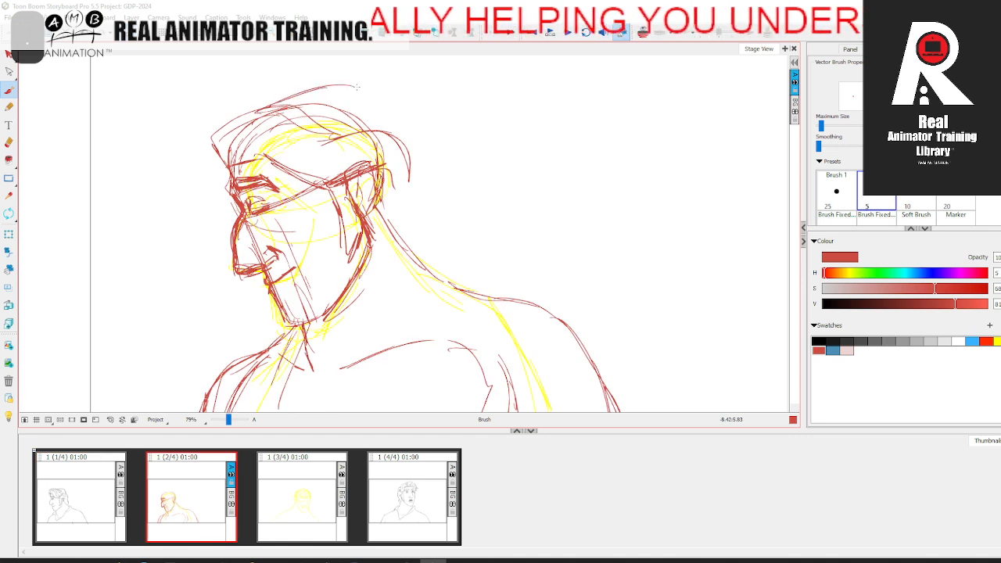
{"action": "key", "text": "."}
{"action": "mouse_move", "coordinate": [269, 109]}
{"action": "left_mouse_down"}
{"action": "mouse_move", "coordinate": [352, 86]}
{"action": "mouse_move", "coordinate": [382, 133]}
{"action": "left_mouse_up"}
{"action": "left_click_drag", "start_coordinate": [357, 105], "coordinate": [384, 132]}
Step: Turn on the onion skin and reinforce the crown's hair contour against the neighbouring panels
{"action": "left_click", "coordinate": [643, 33]}
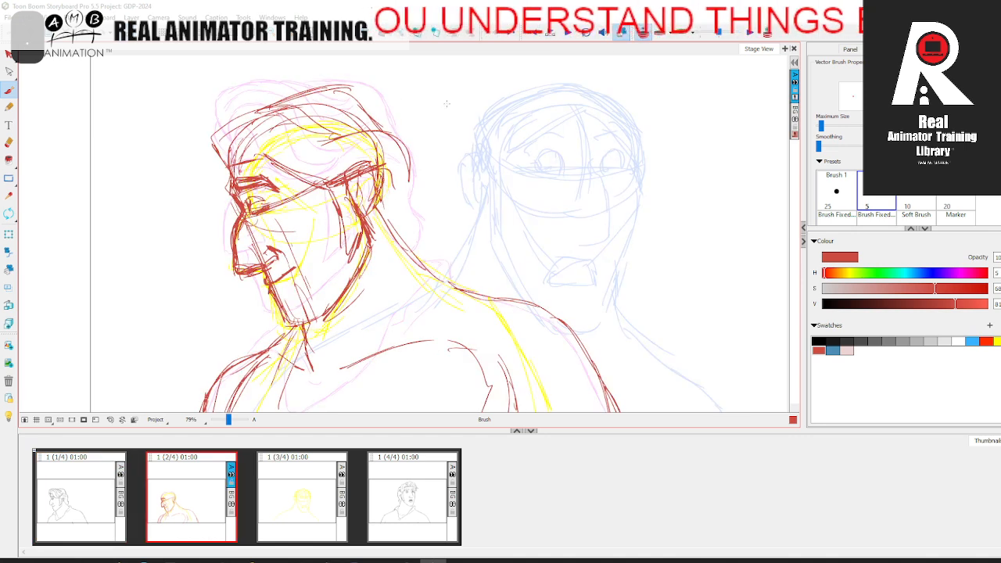
{"action": "left_click_drag", "start_coordinate": [276, 105], "coordinate": [339, 84]}
{"action": "mouse_move", "coordinate": [306, 92]}
{"action": "left_mouse_down"}
{"action": "mouse_move", "coordinate": [352, 87]}
{"action": "mouse_move", "coordinate": [368, 110]}
{"action": "left_mouse_up"}
{"action": "mouse_move", "coordinate": [266, 106]}
{"action": "left_mouse_down"}
{"action": "mouse_move", "coordinate": [348, 80]}
{"action": "mouse_move", "coordinate": [394, 138]}
{"action": "left_mouse_up"}
Step: Rough the back hair contour from the crown down to the flicked ends at the nape
{"action": "key", "text": "."}
{"action": "left_click_drag", "start_coordinate": [352, 99], "coordinate": [404, 138]}
{"action": "mouse_move", "coordinate": [384, 124]}
{"action": "left_mouse_down"}
{"action": "mouse_move", "coordinate": [413, 156]}
{"action": "mouse_move", "coordinate": [408, 179]}
{"action": "left_mouse_up"}
{"action": "key", "text": "."}
{"action": "left_click_drag", "start_coordinate": [401, 157], "coordinate": [419, 233]}
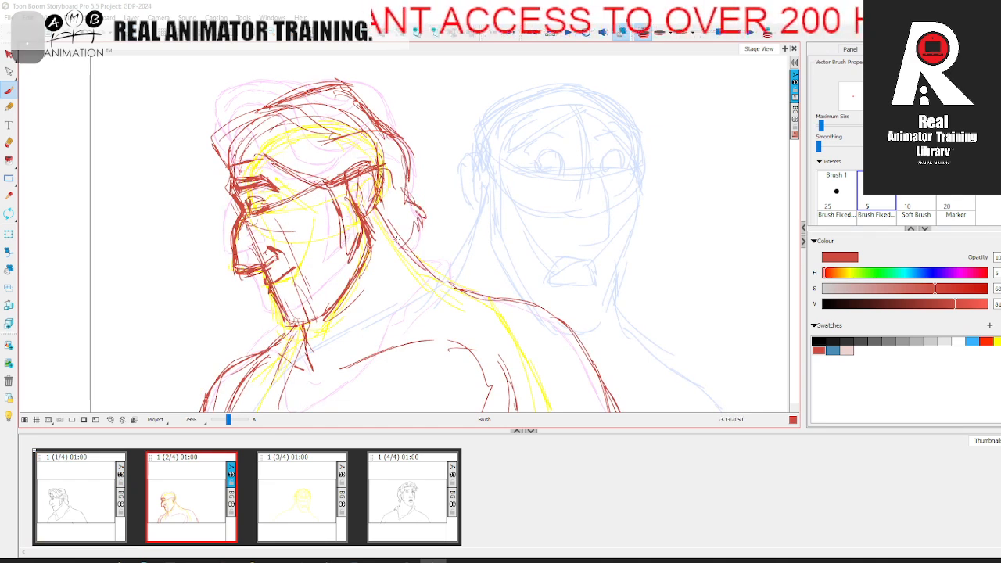
{"action": "left_click_drag", "start_coordinate": [406, 158], "coordinate": [408, 203]}
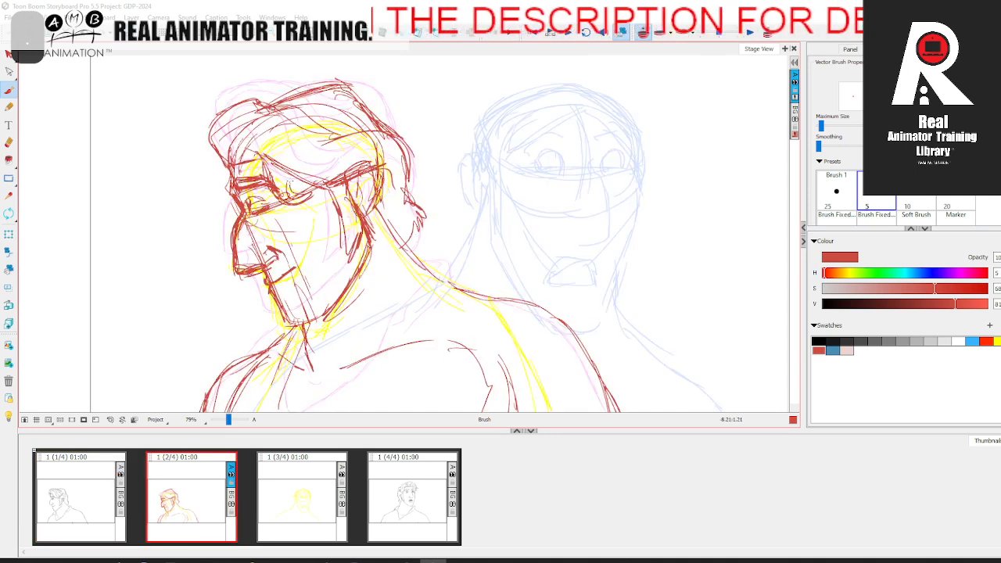
Step: Rough the forelock and wavy hair strands around the forehead and temple, and turn off the onion skin
{"action": "left_click_drag", "start_coordinate": [252, 138], "coordinate": [235, 158]}
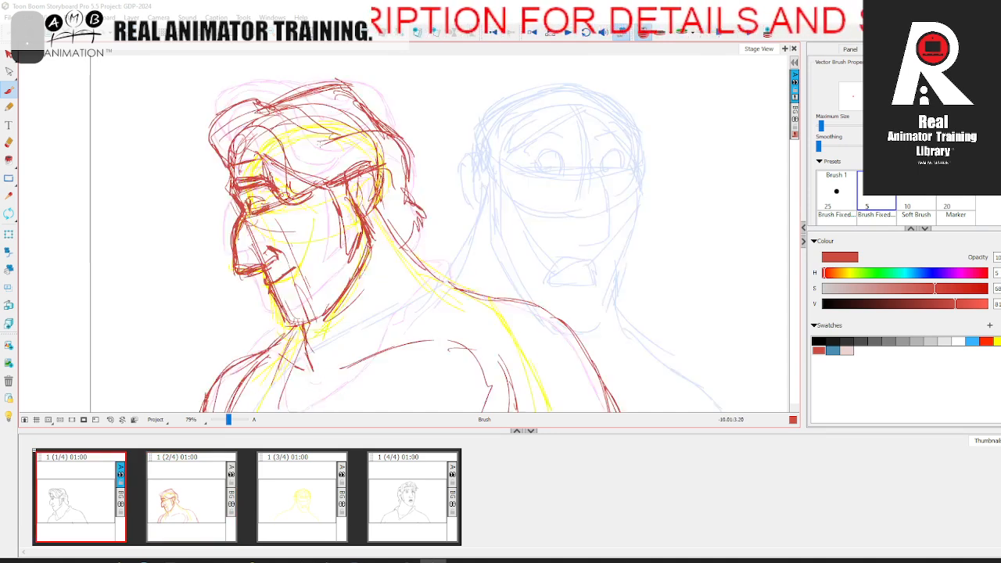
{"action": "mouse_move", "coordinate": [263, 126]}
{"action": "left_mouse_down"}
{"action": "mouse_move", "coordinate": [299, 159]}
{"action": "mouse_move", "coordinate": [283, 169]}
{"action": "left_mouse_up"}
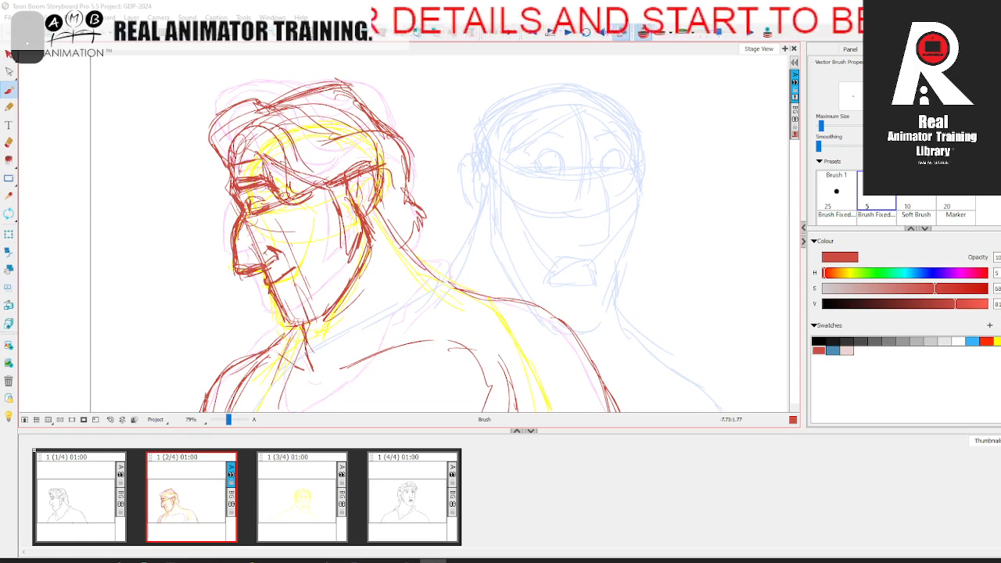
{"action": "mouse_move", "coordinate": [286, 184]}
{"action": "left_mouse_down"}
{"action": "mouse_move", "coordinate": [331, 176]}
{"action": "mouse_move", "coordinate": [336, 166]}
{"action": "left_mouse_up"}
{"action": "left_click_drag", "start_coordinate": [295, 170], "coordinate": [333, 130]}
{"action": "left_click_drag", "start_coordinate": [296, 115], "coordinate": [249, 139]}
{"action": "left_click_drag", "start_coordinate": [255, 114], "coordinate": [221, 149]}
{"action": "left_click_drag", "start_coordinate": [250, 105], "coordinate": [227, 111]}
{"action": "left_click_drag", "start_coordinate": [217, 132], "coordinate": [222, 167]}
{"action": "left_click", "coordinate": [593, 36]}
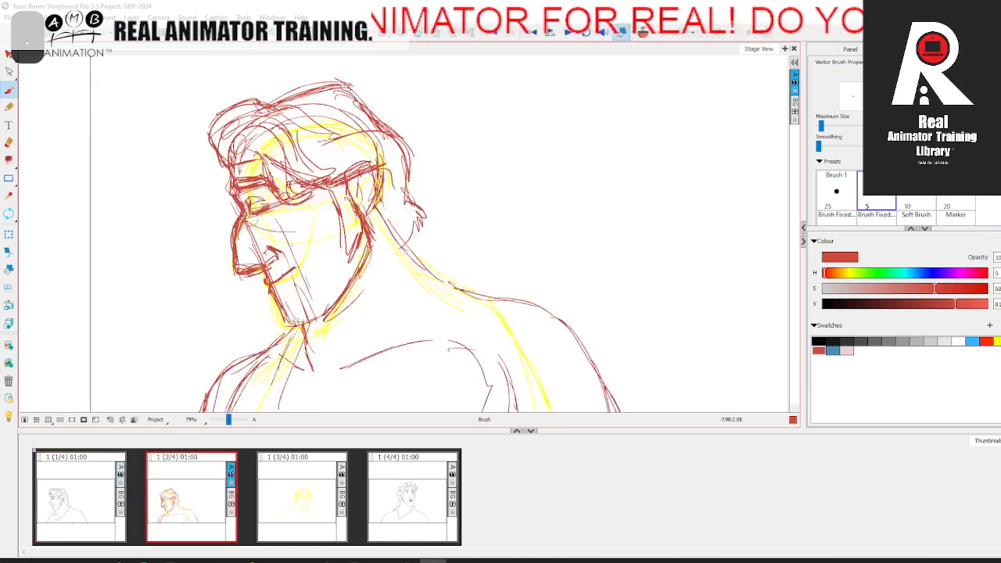
Step: Add flowing strands across the top of the hair and compare the rough with the first panel
{"action": "left_click_drag", "start_coordinate": [296, 139], "coordinate": [342, 138]}
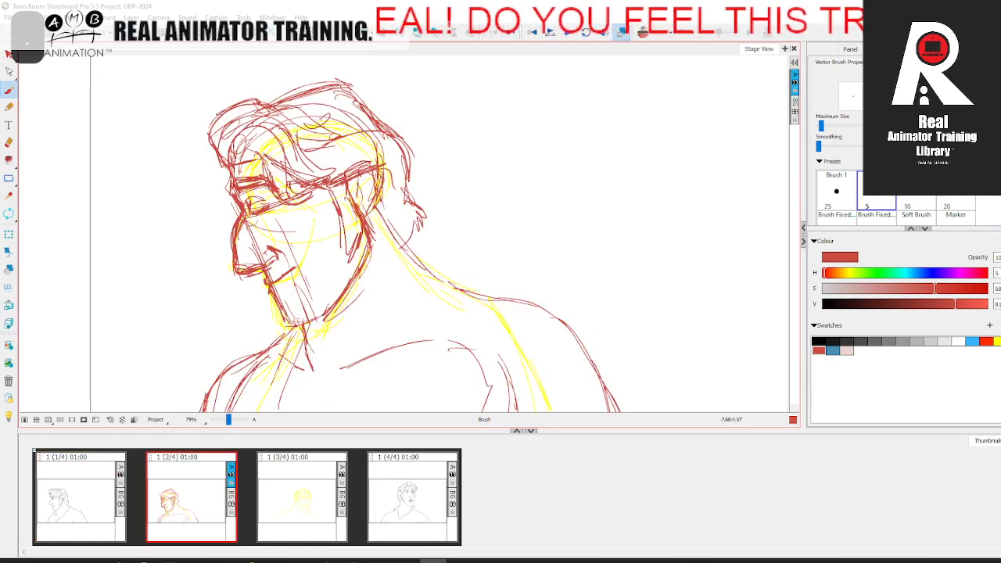
{"action": "left_click_drag", "start_coordinate": [305, 123], "coordinate": [325, 114]}
{"action": "left_click_drag", "start_coordinate": [261, 104], "coordinate": [316, 114]}
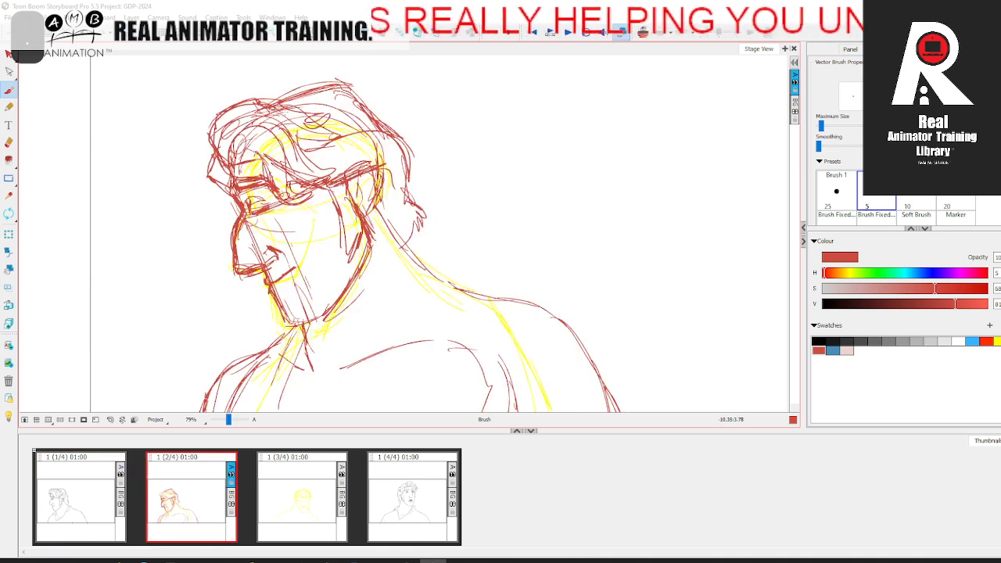
{"action": "left_click_drag", "start_coordinate": [271, 103], "coordinate": [349, 82]}
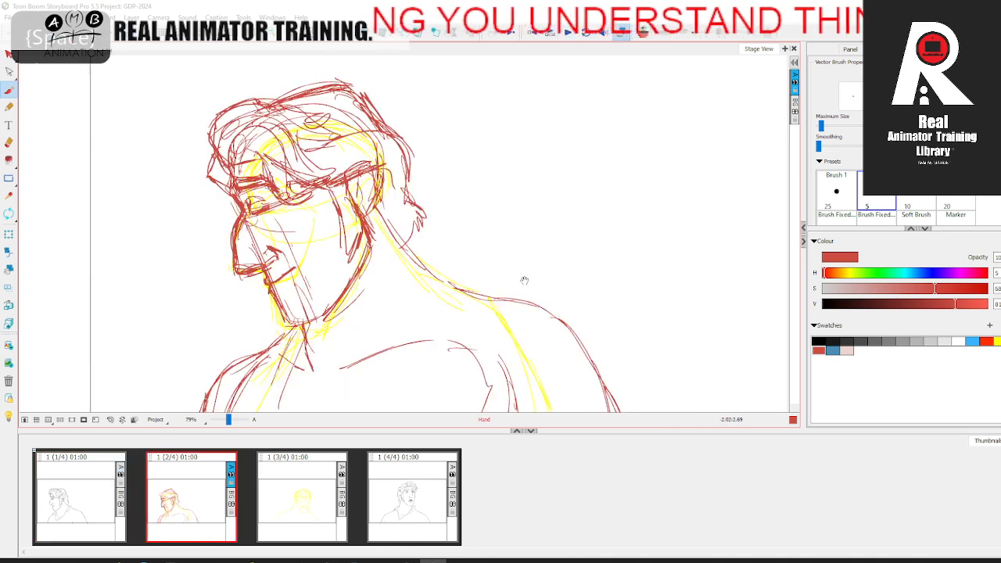
{"action": "left_click_drag", "start_coordinate": [502, 259], "coordinate": [493, 252]}
{"action": "left_click_drag", "start_coordinate": [372, 129], "coordinate": [362, 100]}
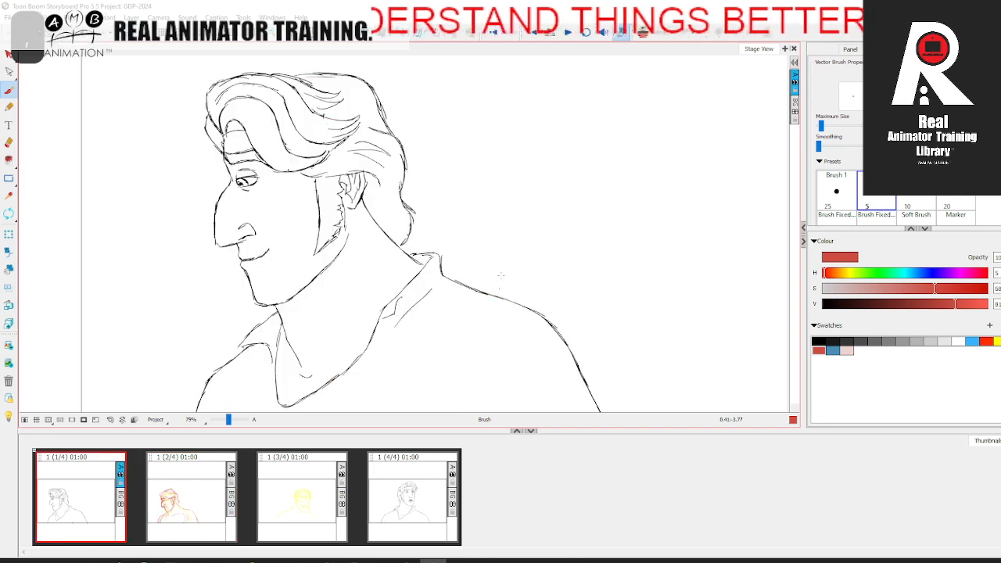
{"action": "left_click_drag", "start_coordinate": [422, 335], "coordinate": [419, 262]}
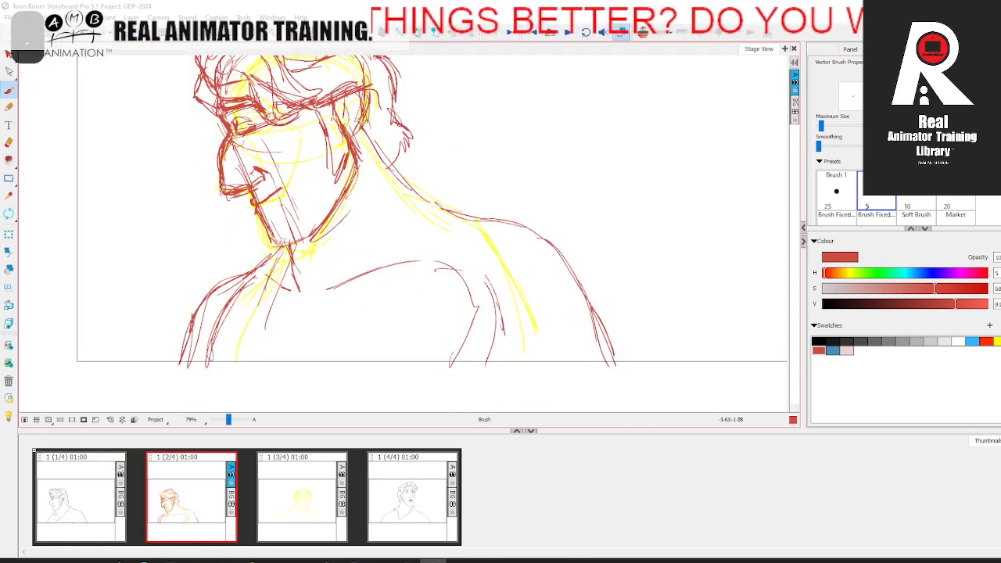
{"action": "left_click_drag", "start_coordinate": [364, 131], "coordinate": [417, 190]}
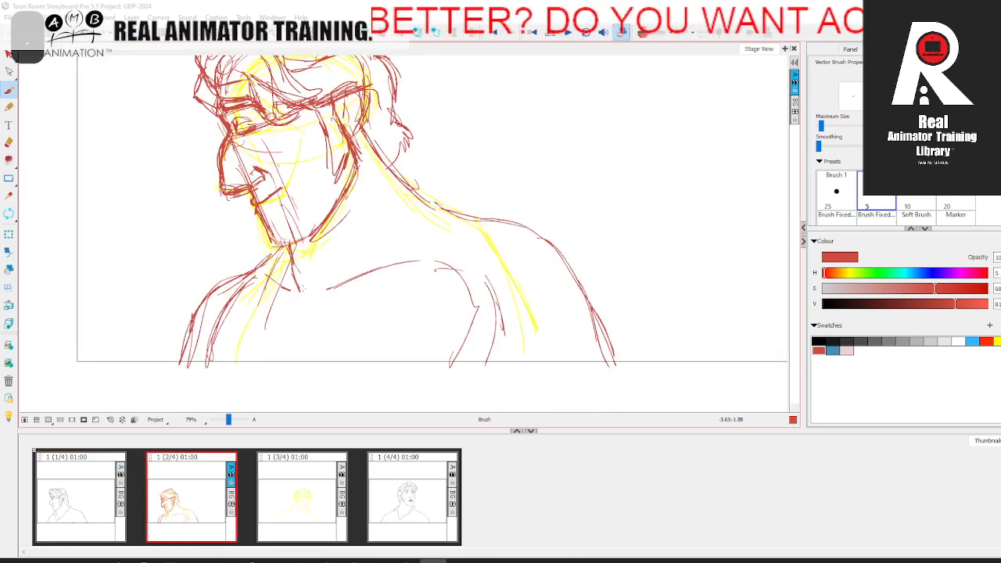
Step: Rough the front neck line and the shirt's open neckline up to the back of the collar, using the onion skin
{"action": "left_click_drag", "start_coordinate": [287, 249], "coordinate": [305, 299]}
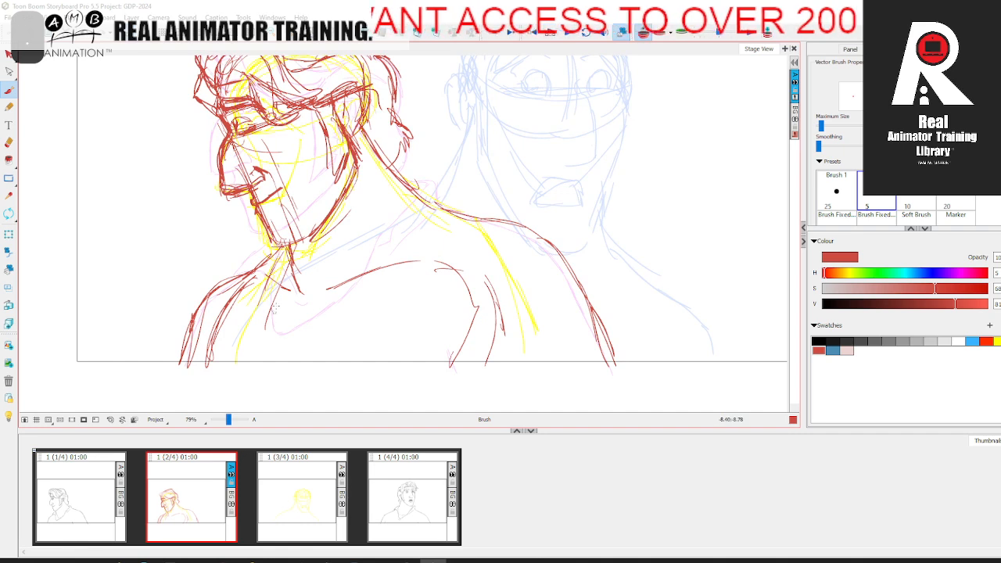
{"action": "mouse_move", "coordinate": [274, 307]}
{"action": "left_mouse_down"}
{"action": "mouse_move", "coordinate": [274, 326]}
{"action": "mouse_move", "coordinate": [328, 300]}
{"action": "mouse_move", "coordinate": [364, 274]}
{"action": "mouse_move", "coordinate": [377, 234]}
{"action": "left_mouse_up"}
{"action": "left_click_drag", "start_coordinate": [374, 249], "coordinate": [428, 190]}
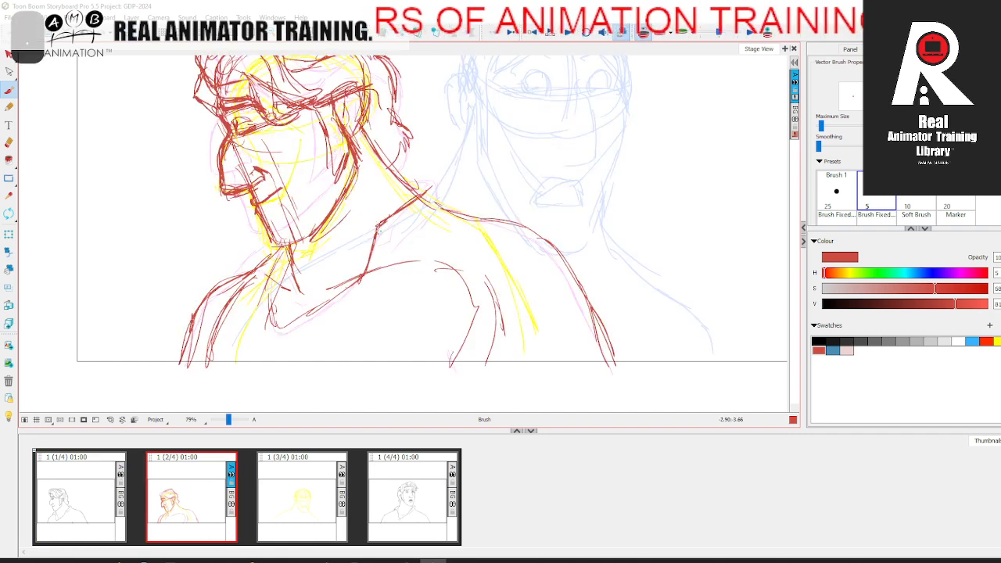
{"action": "mouse_move", "coordinate": [380, 229]}
{"action": "left_mouse_down"}
{"action": "mouse_move", "coordinate": [376, 245]}
{"action": "mouse_move", "coordinate": [430, 179]}
{"action": "mouse_move", "coordinate": [443, 210]}
{"action": "left_mouse_up"}
Step: Rough the collar's front flap, turn off the onion skin, and compare the shirt with the first panel
{"action": "left_click_drag", "start_coordinate": [263, 273], "coordinate": [237, 266]}
{"action": "left_click_drag", "start_coordinate": [266, 278], "coordinate": [239, 262]}
{"action": "left_click_drag", "start_coordinate": [270, 274], "coordinate": [260, 267]}
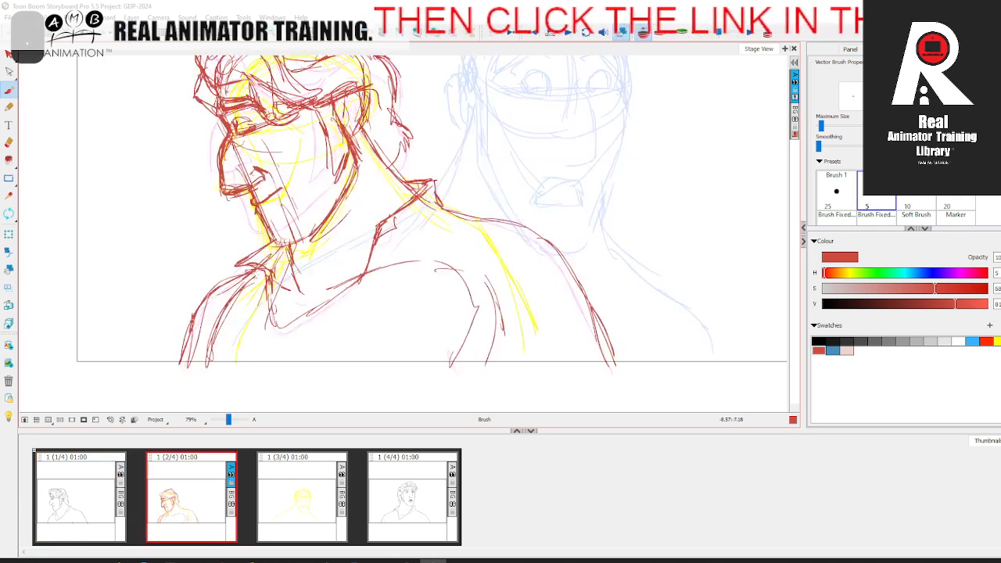
{"action": "mouse_move", "coordinate": [269, 277]}
{"action": "left_mouse_down"}
{"action": "mouse_move", "coordinate": [275, 333]}
{"action": "mouse_move", "coordinate": [362, 277]}
{"action": "left_mouse_up"}
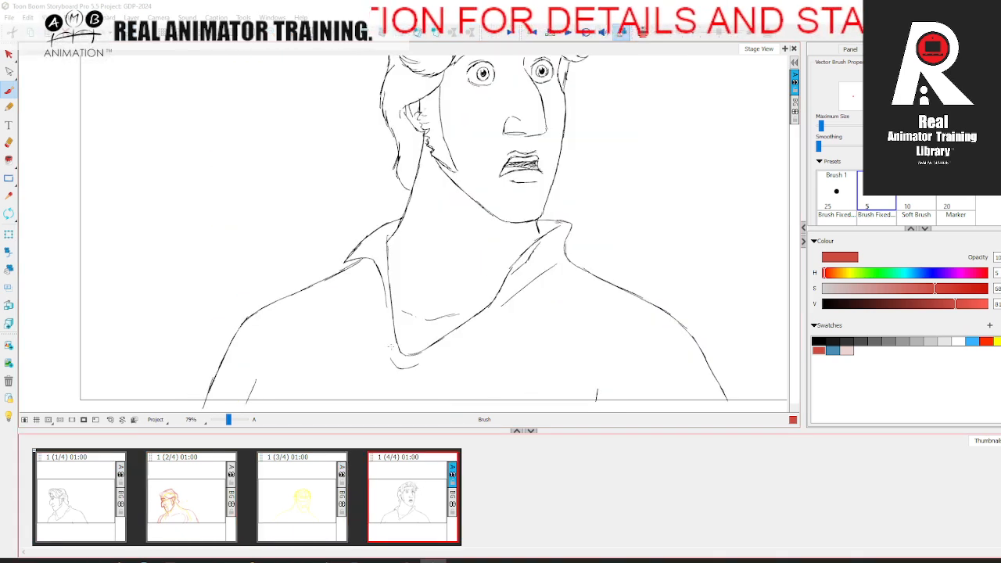
{"action": "left_click", "coordinate": [648, 32]}
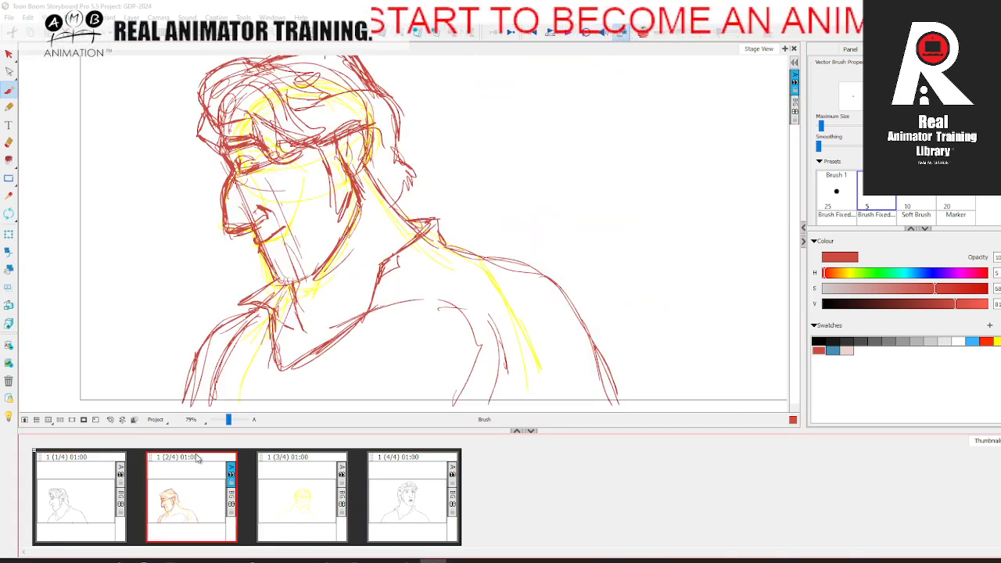
Step: Delete the yellow construction sketch from the second panel and restate the top of the near shoulder in red
{"action": "key", "text": "alt+v"}
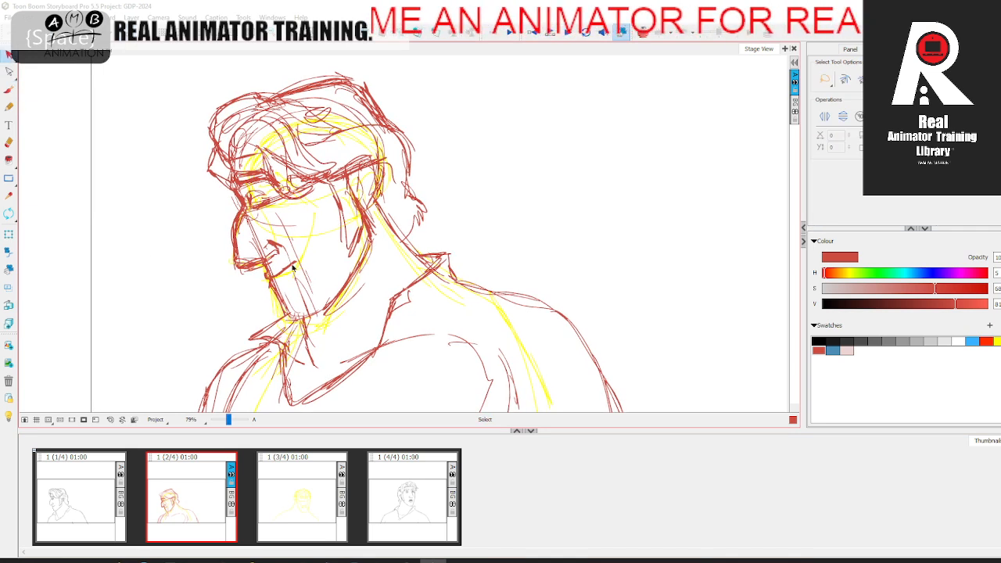
{"action": "left_click", "coordinate": [312, 234]}
{"action": "key", "text": "Delete"}
{"action": "key", "text": "space"}
{"action": "mouse_move", "coordinate": [546, 226]}
{"action": "left_mouse_down"}
{"action": "mouse_move", "coordinate": [551, 197]}
{"action": "mouse_move", "coordinate": [570, 184]}
{"action": "left_mouse_up"}
{"action": "key", "text": "alt+b"}
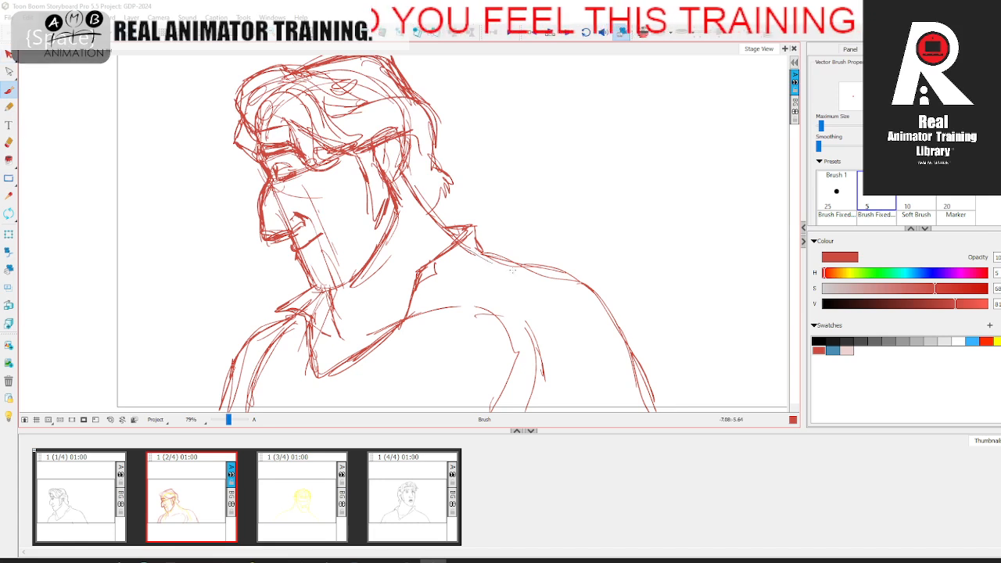
{"action": "left_click_drag", "start_coordinate": [514, 270], "coordinate": [587, 288]}
Step: Recolour the second panel's entire red rough to the pale pink swatch
{"action": "key", "text": "alt+v"}
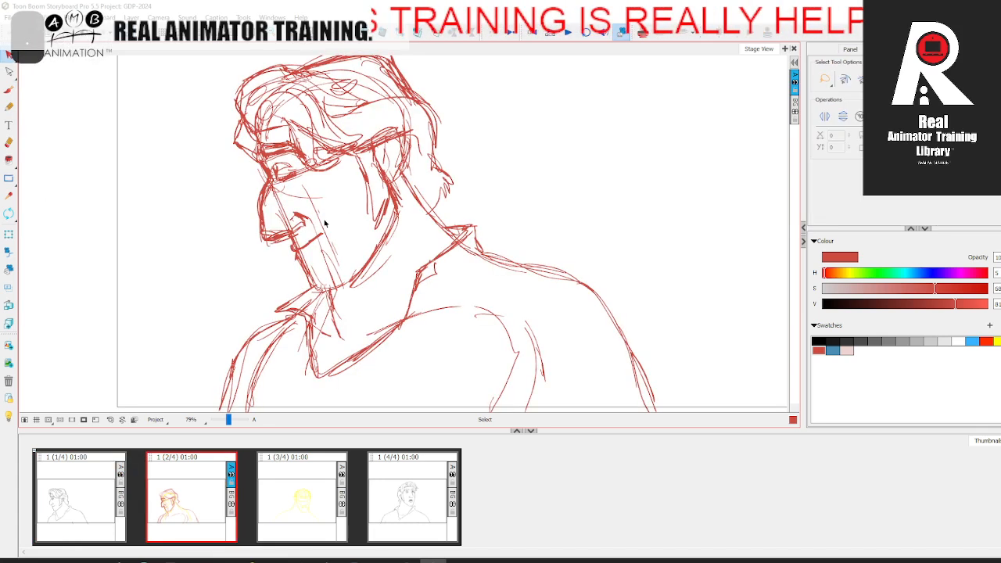
{"action": "key", "text": "ctrl+a"}
{"action": "left_click", "coordinate": [847, 350]}
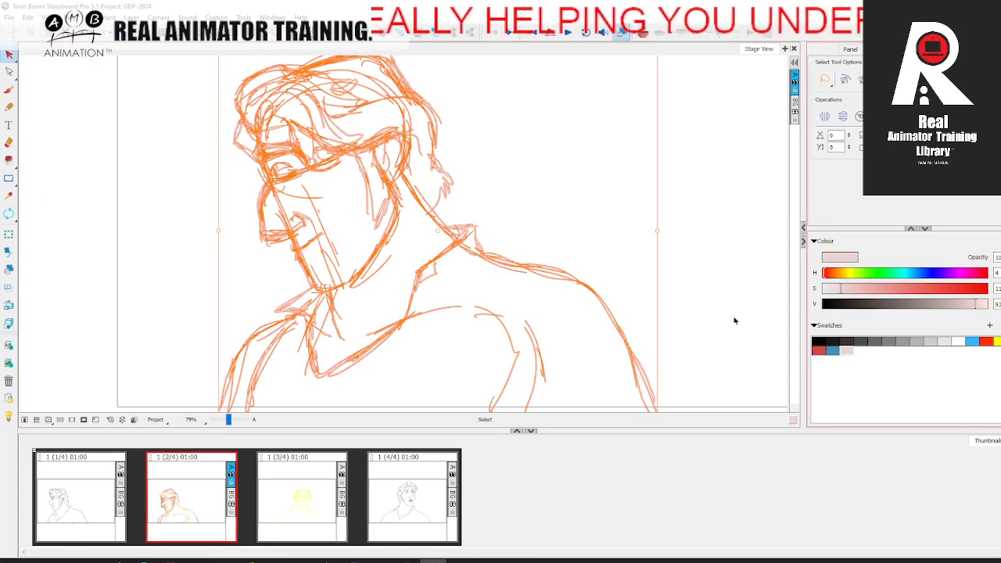
{"action": "left_click", "coordinate": [766, 329]}
Step: Ink the eyelids and eyebrow contour in black over the pale rough, checking them against the first panel
{"action": "left_click", "coordinate": [819, 341]}
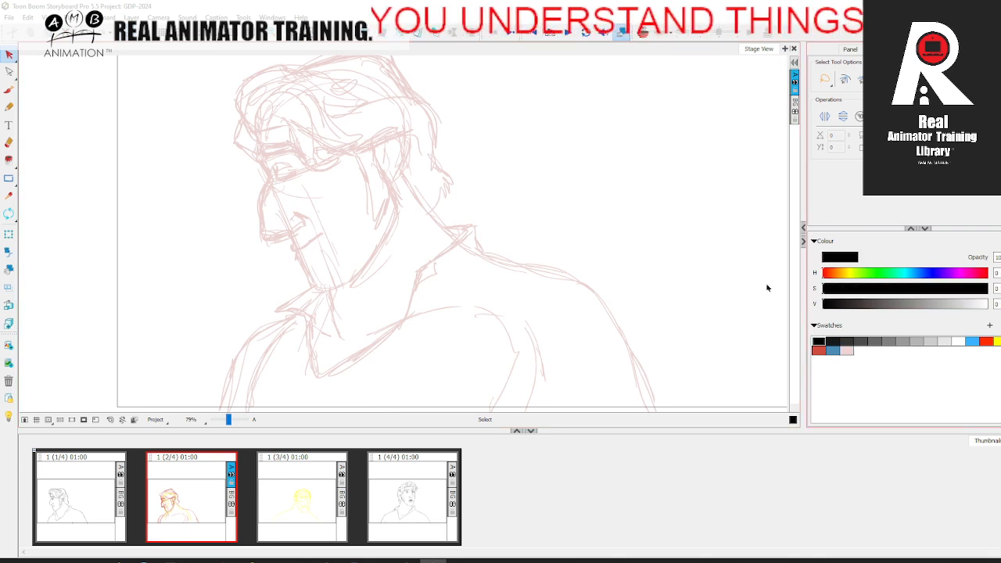
{"action": "left_click", "coordinate": [8, 89]}
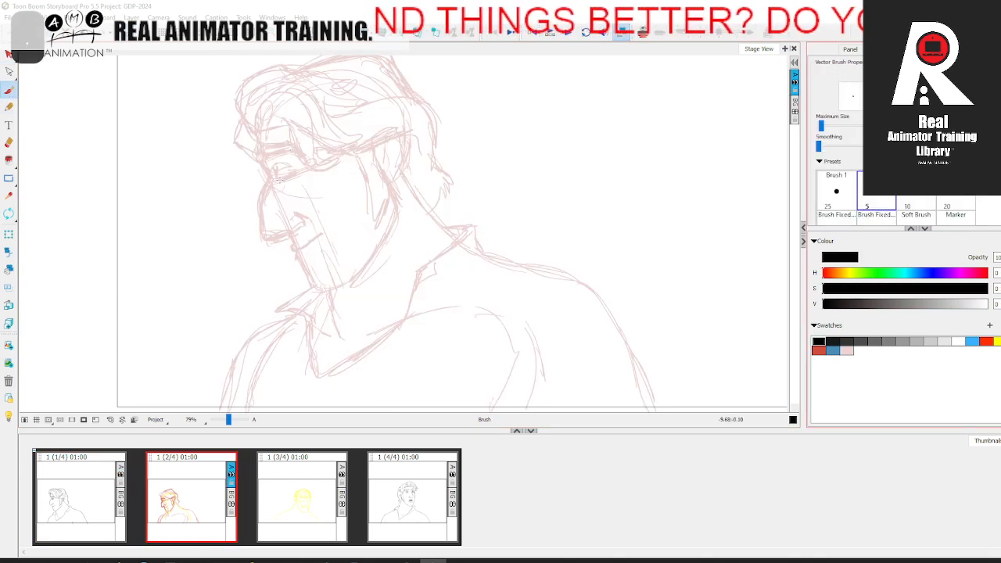
{"action": "mouse_move", "coordinate": [274, 179]}
{"action": "left_mouse_down"}
{"action": "mouse_move", "coordinate": [297, 174]}
{"action": "mouse_move", "coordinate": [277, 178]}
{"action": "left_mouse_up"}
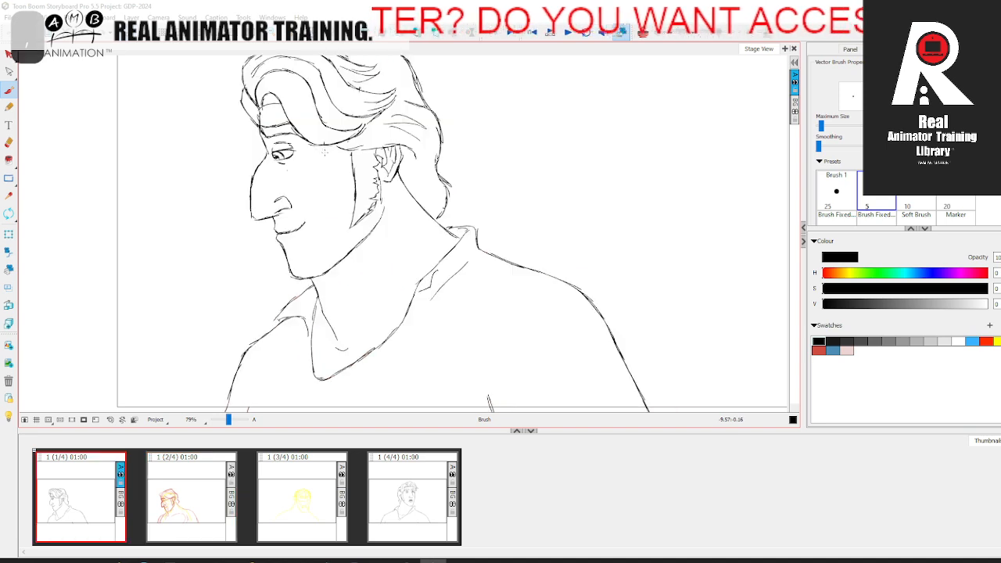
{"action": "key", "text": "Left"}
{"action": "key", "text": "Right"}
{"action": "key", "text": "Left"}
{"action": "key", "text": "Right"}
{"action": "mouse_move", "coordinate": [265, 159]}
{"action": "left_mouse_down"}
{"action": "mouse_move", "coordinate": [289, 150]}
{"action": "mouse_move", "coordinate": [269, 147]}
{"action": "mouse_move", "coordinate": [280, 143]}
{"action": "left_mouse_up"}
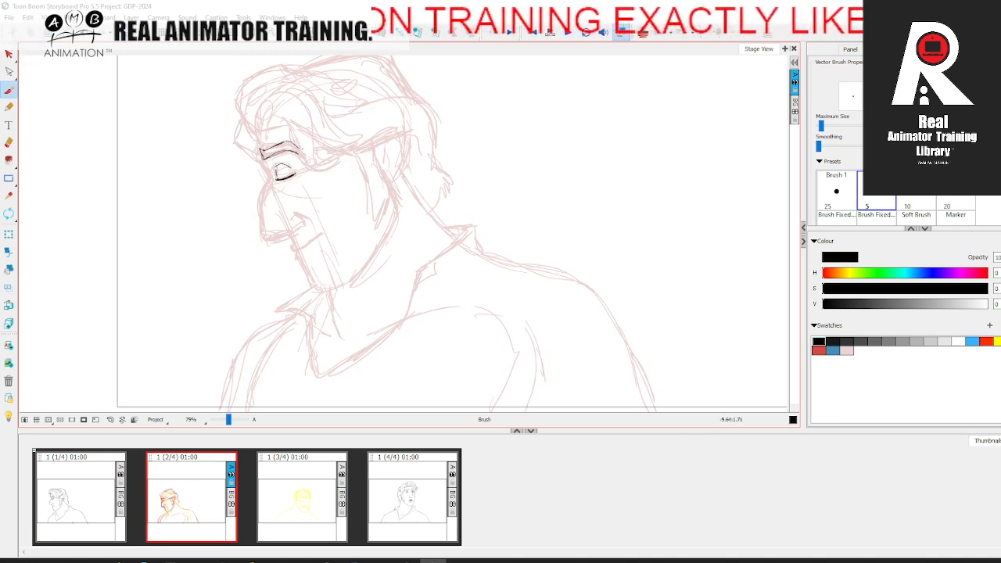
Step: Complete the eyebrow's black line above the closed eye, flipping to the first panel to compare
{"action": "key", "text": "Left"}
{"action": "key", "text": "Right"}
{"action": "key", "text": "Left"}
{"action": "key", "text": "Right"}
{"action": "left_click_drag", "start_coordinate": [273, 154], "coordinate": [287, 148]}
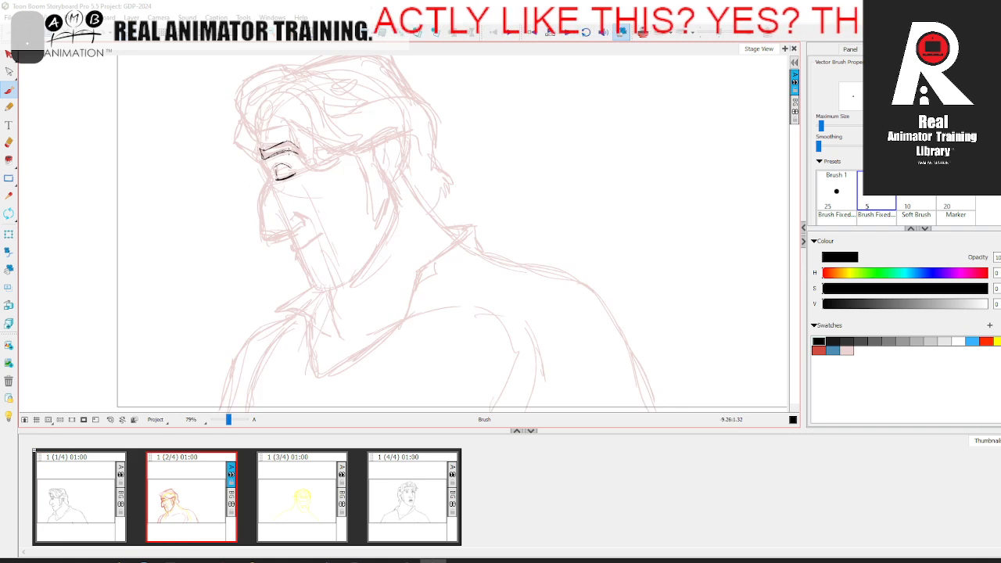
{"action": "key", "text": "Left"}
{"action": "key", "text": "Right"}
Step: Ink the forehead and brow profile in black down to the nose bridge, comparing with the first panel
{"action": "left_click_drag", "start_coordinate": [258, 134], "coordinate": [270, 171]}
{"action": "key", "text": "Left"}
{"action": "key", "text": "Right"}
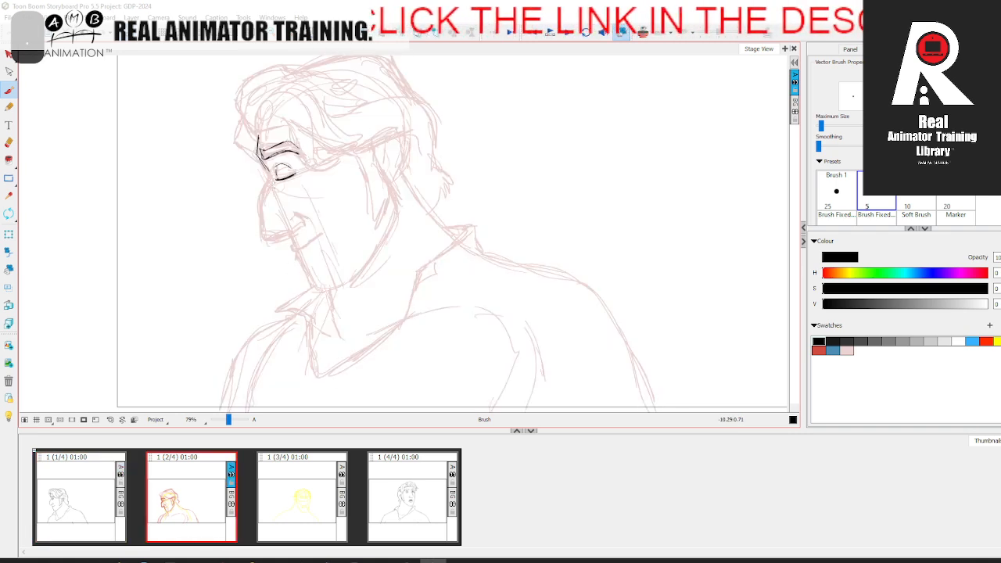
{"action": "key", "text": "Left"}
{"action": "key", "text": "Right"}
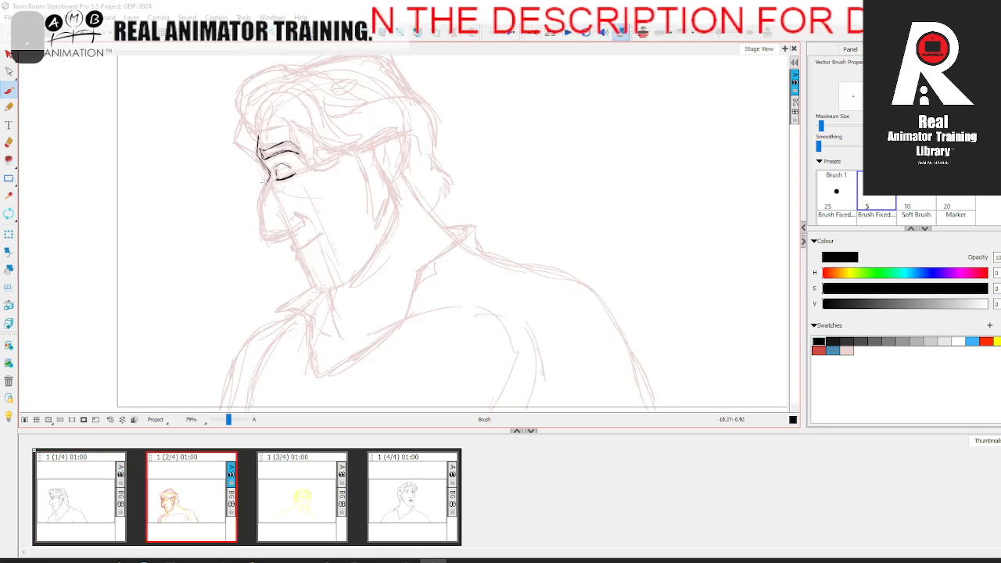
Step: Ink the nose profile from the bridge down to the tip, checking it against the first panel
{"action": "key", "text": "Left"}
{"action": "left_click_drag", "start_coordinate": [271, 176], "coordinate": [257, 230]}
{"action": "key", "text": "Right"}
{"action": "key", "text": "Left"}
{"action": "key", "text": "Right"}
{"action": "key", "text": "Left"}
{"action": "key", "text": "Right"}
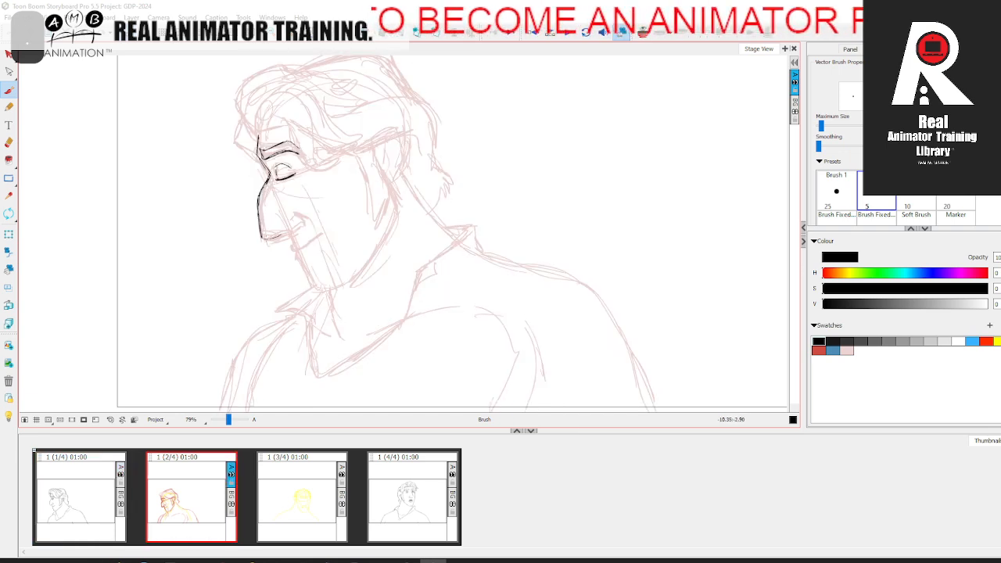
Step: Ink the nose's underside and nostril wing in black, checking the shapes against the first panel
{"action": "key", "text": "Left"}
{"action": "key", "text": "Right"}
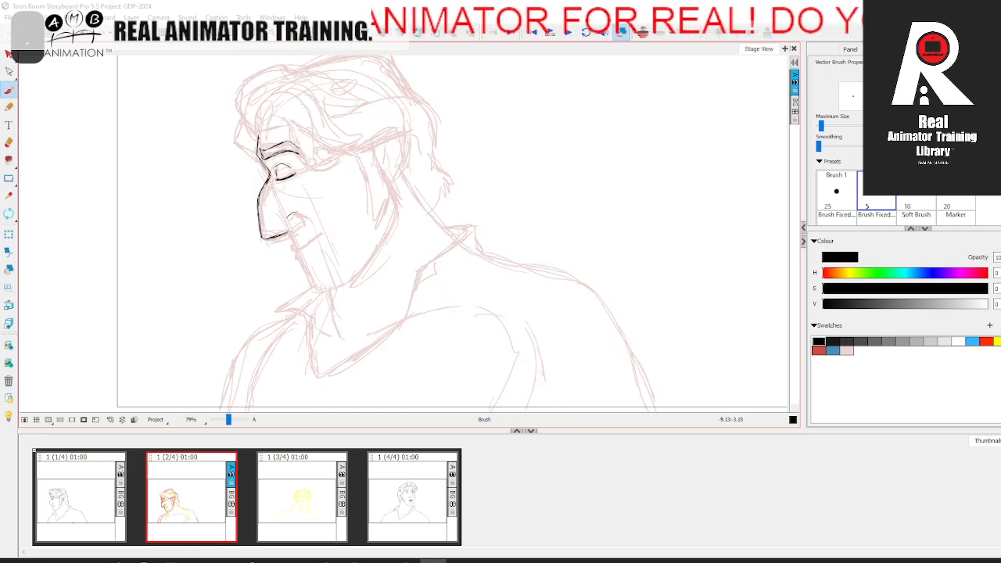
{"action": "key", "text": "Left"}
{"action": "key", "text": "Right"}
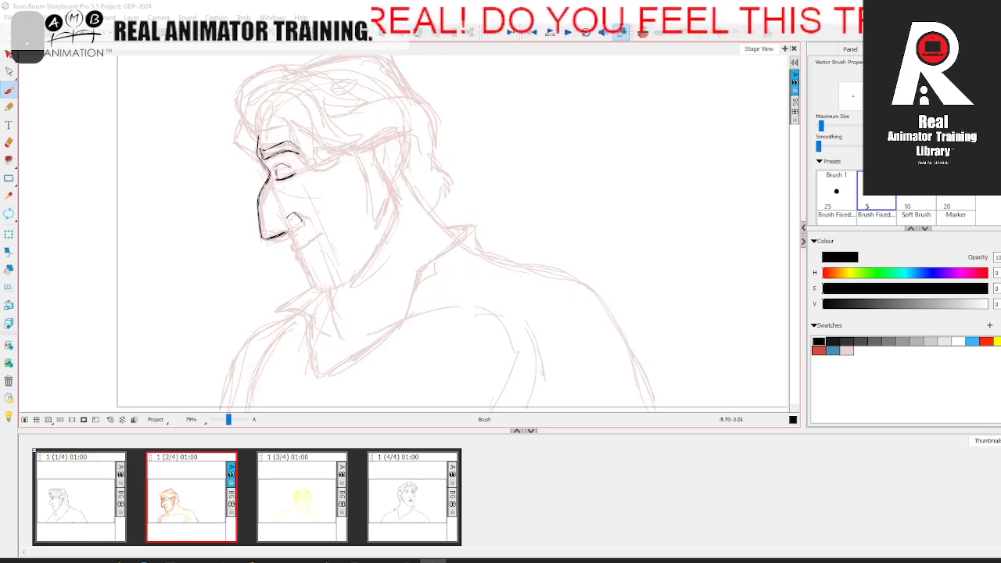
{"action": "mouse_move", "coordinate": [296, 223]}
{"action": "left_mouse_down"}
{"action": "mouse_move", "coordinate": [287, 228]}
{"action": "mouse_move", "coordinate": [298, 224]}
{"action": "left_mouse_up"}
{"action": "key", "text": "Left"}
{"action": "key", "text": "Right"}
{"action": "key", "text": "Left"}
{"action": "key", "text": "Right"}
{"action": "key", "text": "Left"}
{"action": "key", "text": "Right"}
{"action": "key", "text": "Left"}
{"action": "key", "text": "Right"}
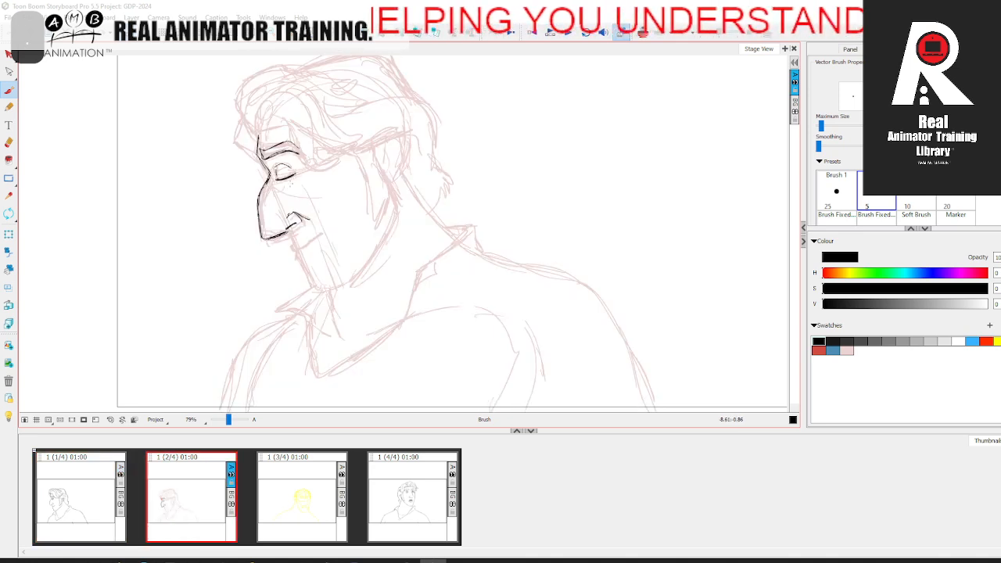
Step: Undo the crease under the eye and ink the upper lip's profile below the nose
{"action": "key", "text": "ctrl+z"}
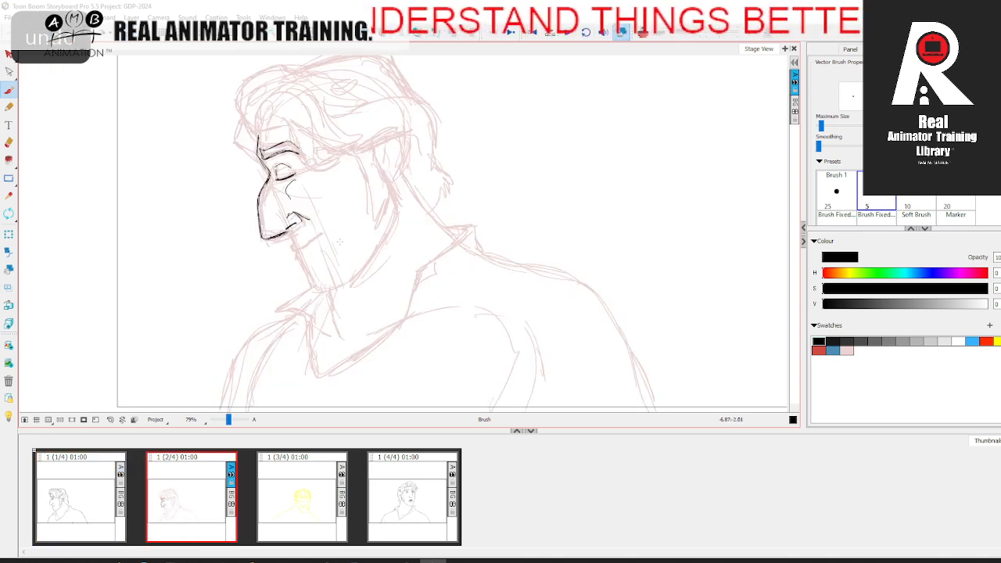
{"action": "key", "text": "comma"}
{"action": "key", "text": "period"}
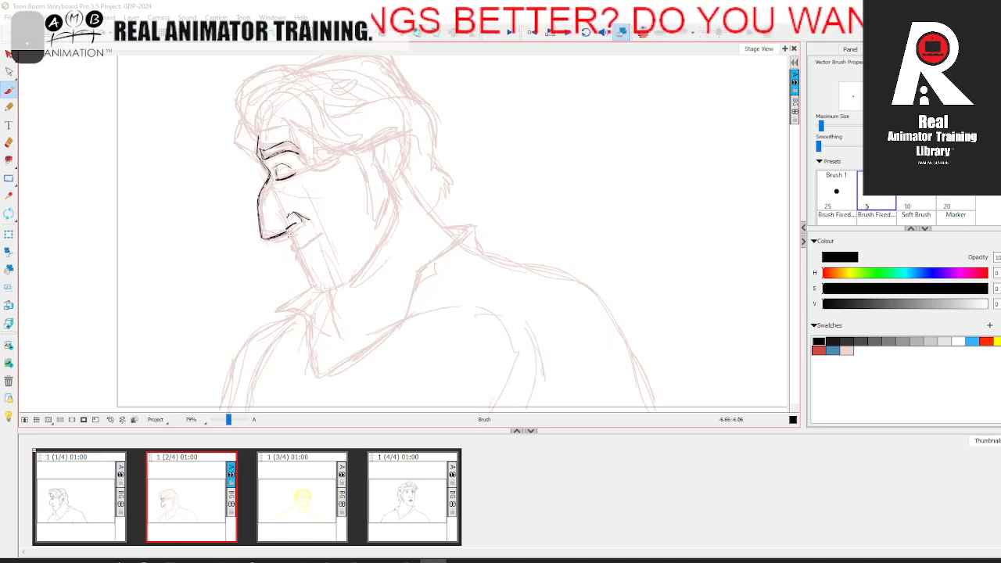
{"action": "key", "text": "comma"}
{"action": "key", "text": "period"}
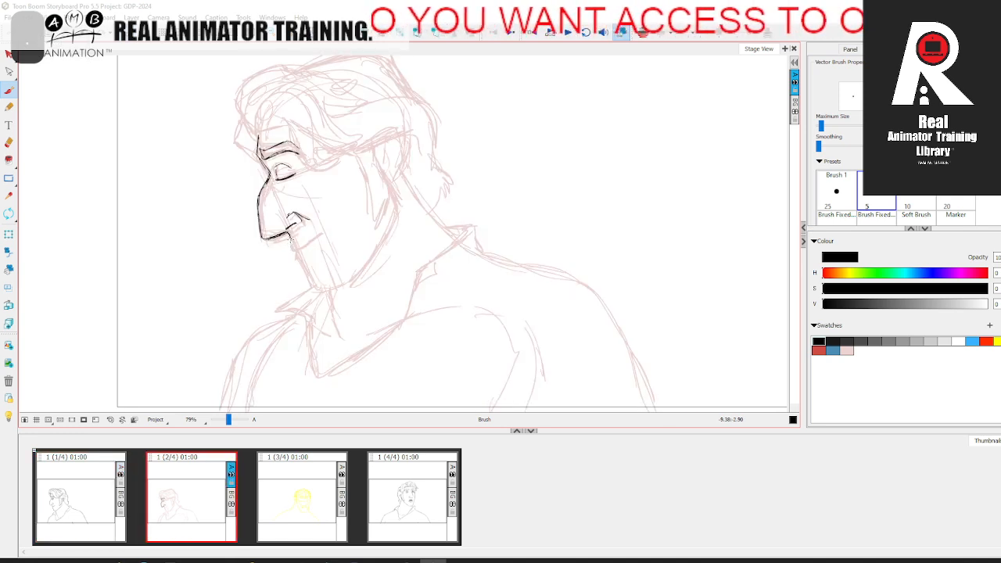
{"action": "key", "text": "comma"}
{"action": "key", "text": "period"}
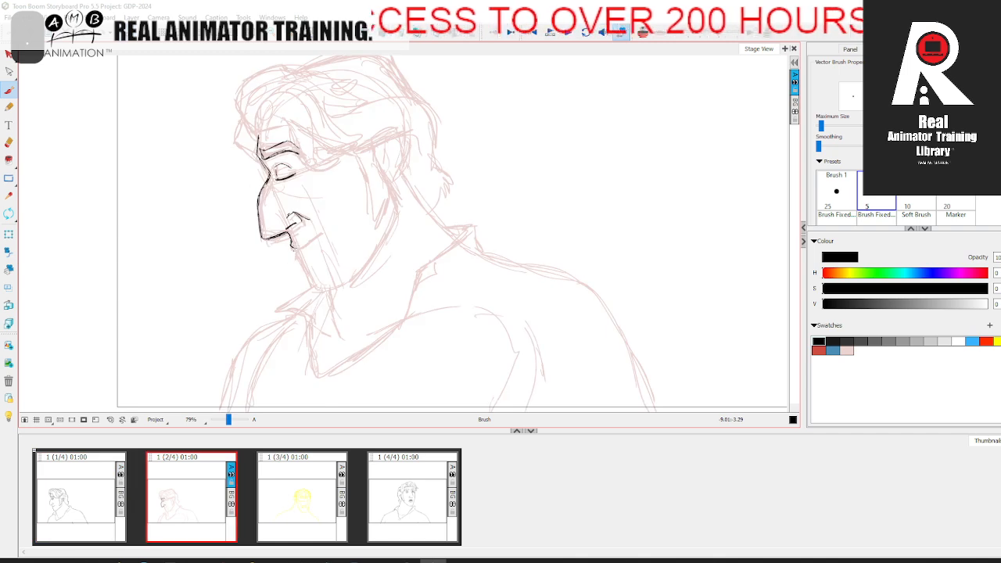
Step: Ink the mouth line and the start of the lower lip, comparing them with the first panel
{"action": "key", "text": "comma"}
{"action": "key", "text": "period"}
{"action": "key", "text": "comma"}
{"action": "key", "text": "period"}
{"action": "key", "text": "comma"}
{"action": "key", "text": "period"}
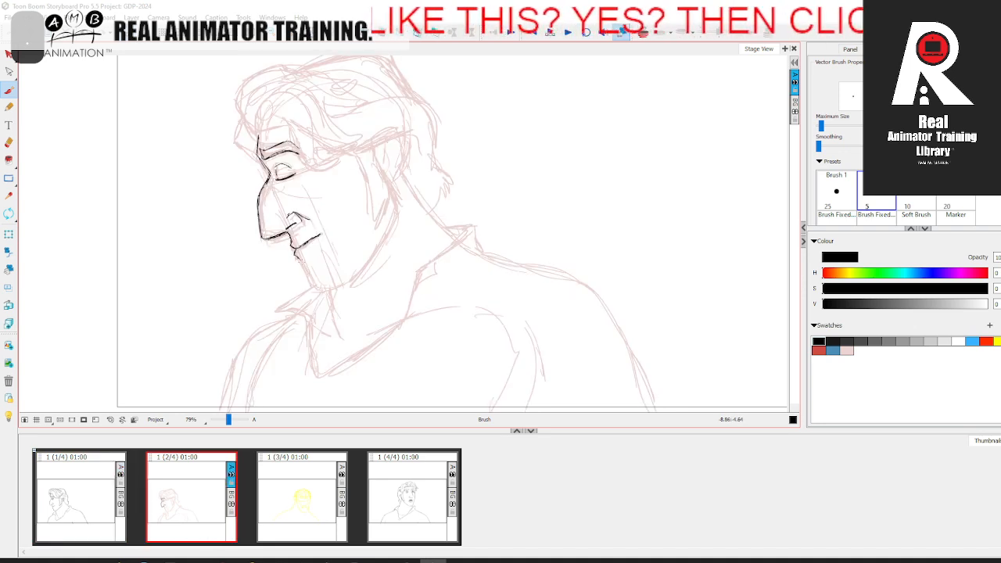
Step: Ink the front of the chin from the lower lip down to the jaw, checking against the first panel
{"action": "key", "text": "comma"}
{"action": "key", "text": "period"}
{"action": "key", "text": "comma"}
{"action": "key", "text": "period"}
{"action": "left_click_drag", "start_coordinate": [341, 109], "coordinate": [345, 153]}
{"action": "key", "text": "comma"}
{"action": "key", "text": "period"}
{"action": "key", "text": "comma"}
{"action": "key", "text": "period"}
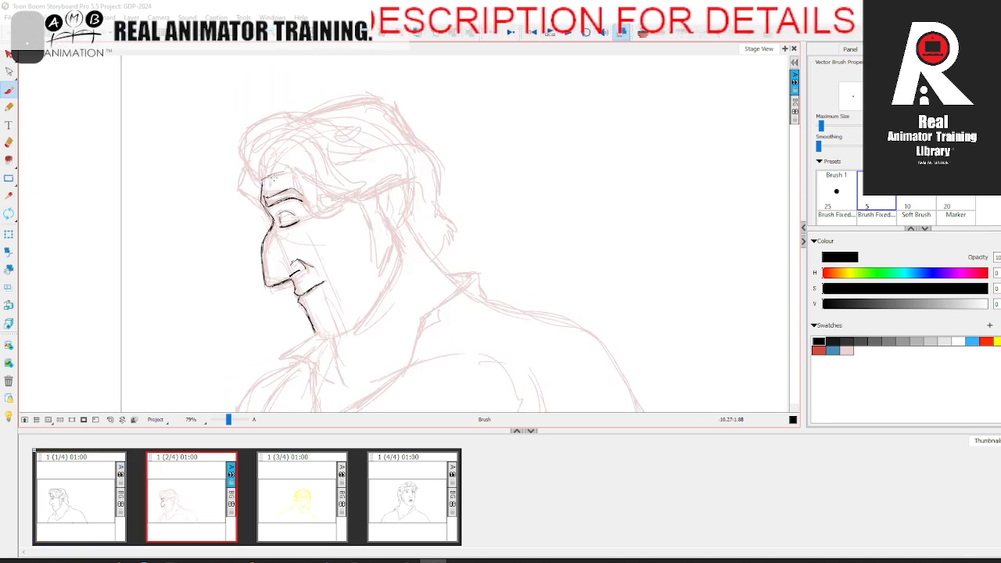
Step: Ink the small front curl of hair and the upper forehead crease, comparing with the first panel
{"action": "key", "text": "comma"}
{"action": "key", "text": "period"}
{"action": "key", "text": "comma"}
{"action": "key", "text": "period"}
{"action": "key", "text": "comma"}
{"action": "key", "text": "period"}
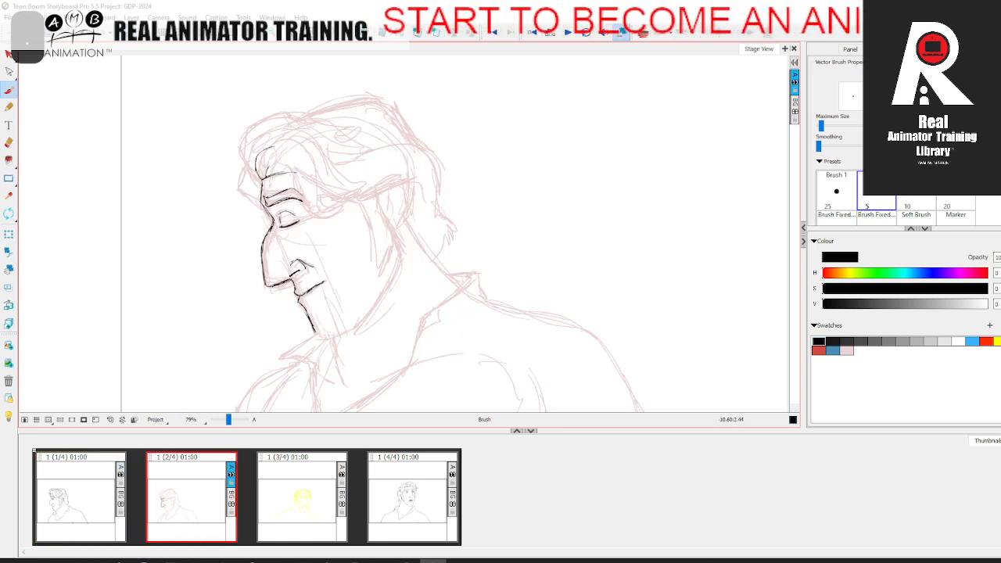
Step: Ink the fringe's lower edge, arching over the forehead and sweeping past the eyebrow to the temple
{"action": "left_click_drag", "start_coordinate": [266, 173], "coordinate": [289, 179]}
{"action": "key", "text": "comma"}
{"action": "key", "text": "period"}
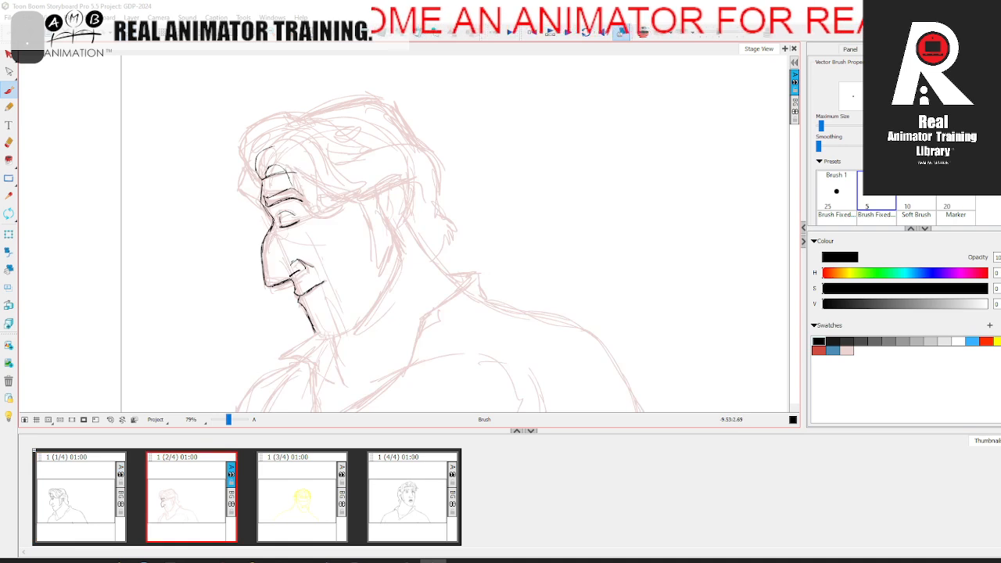
{"action": "key", "text": "comma"}
{"action": "key", "text": "period"}
{"action": "mouse_move", "coordinate": [289, 176]}
{"action": "left_mouse_down"}
{"action": "mouse_move", "coordinate": [300, 210]}
{"action": "mouse_move", "coordinate": [291, 179]}
{"action": "mouse_move", "coordinate": [347, 205]}
{"action": "left_mouse_up"}
{"action": "key", "text": "comma"}
{"action": "key", "text": "period"}
{"action": "key", "text": "comma"}
{"action": "key", "text": "period"}
Step: Ink the upper contour of the front hair lock, sweeping from the forehead curl back above the temple
{"action": "mouse_move", "coordinate": [260, 158]}
{"action": "left_mouse_down"}
{"action": "mouse_move", "coordinate": [300, 145]}
{"action": "mouse_move", "coordinate": [326, 204]}
{"action": "mouse_move", "coordinate": [355, 202]}
{"action": "mouse_move", "coordinate": [337, 211]}
{"action": "mouse_move", "coordinate": [366, 189]}
{"action": "left_mouse_up"}
{"action": "key", "text": "comma"}
{"action": "key", "text": "period"}
{"action": "key", "text": "comma"}
{"action": "key", "text": "period"}
{"action": "key", "text": "comma"}
{"action": "key", "text": "period"}
{"action": "key", "text": "Left"}
{"action": "key", "text": "Right"}
Step: Ink the pointed strand tips at the back end of the swept lock, matching the first panel's hair
{"action": "mouse_move", "coordinate": [257, 140]}
{"action": "left_mouse_down"}
{"action": "mouse_move", "coordinate": [303, 130]}
{"action": "mouse_move", "coordinate": [332, 164]}
{"action": "mouse_move", "coordinate": [374, 176]}
{"action": "mouse_move", "coordinate": [389, 156]}
{"action": "mouse_move", "coordinate": [384, 146]}
{"action": "left_mouse_up"}
{"action": "key", "text": "comma"}
{"action": "key", "text": "period"}
{"action": "key", "text": "comma"}
{"action": "key", "text": "period"}
{"action": "key", "text": "comma"}
{"action": "key", "text": "period"}
{"action": "key", "text": "comma"}
{"action": "key", "text": "period"}
{"action": "key", "text": "comma"}
{"action": "key", "text": "period"}
{"action": "key", "text": "comma"}
{"action": "key", "text": "period"}
{"action": "key", "text": "comma"}
{"action": "key", "text": "period"}
{"action": "key", "text": "comma"}
{"action": "key", "text": "period"}
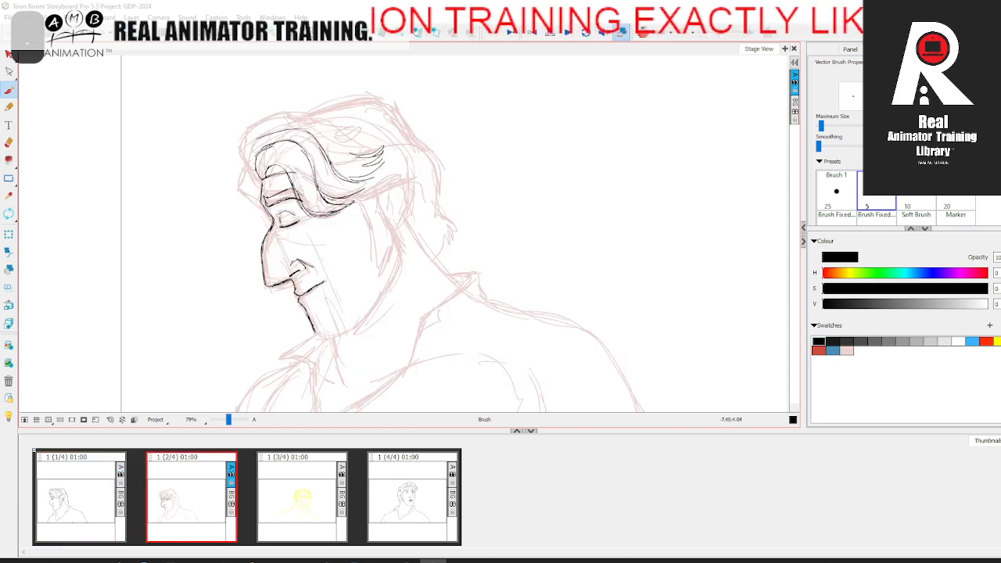
Step: Ink the outer front contour of the hair from the forehead up over the quiff, checking against the first panel
{"action": "key", "text": "comma"}
{"action": "key", "text": "period"}
{"action": "mouse_move", "coordinate": [261, 180]}
{"action": "left_mouse_down"}
{"action": "mouse_move", "coordinate": [237, 141]}
{"action": "mouse_move", "coordinate": [281, 116]}
{"action": "mouse_move", "coordinate": [299, 119]}
{"action": "left_mouse_up"}
{"action": "key", "text": "comma"}
{"action": "key", "text": "period"}
{"action": "key", "text": "comma"}
{"action": "key", "text": "period"}
{"action": "key", "text": "comma"}
{"action": "key", "text": "period"}
{"action": "key", "text": "comma"}
{"action": "key", "text": "period"}
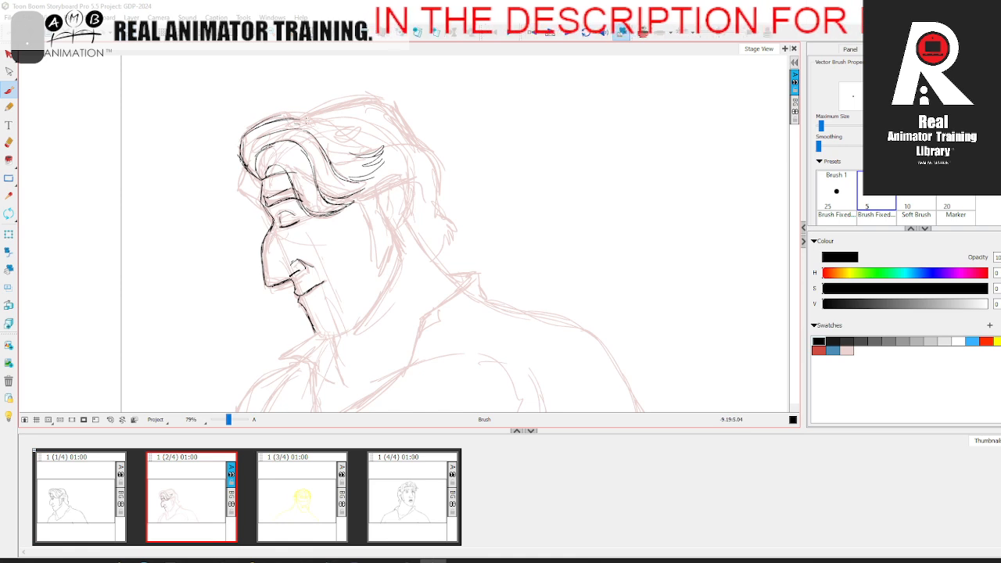
Step: Ink the next swept-back lock from the top of the quiff to the strand tips, comparing with the first panel
{"action": "key", "text": "comma"}
{"action": "key", "text": "period"}
{"action": "mouse_move", "coordinate": [313, 131]}
{"action": "left_mouse_down"}
{"action": "mouse_move", "coordinate": [333, 122]}
{"action": "mouse_move", "coordinate": [349, 152]}
{"action": "left_mouse_up"}
{"action": "key", "text": "comma"}
{"action": "key", "text": "period"}
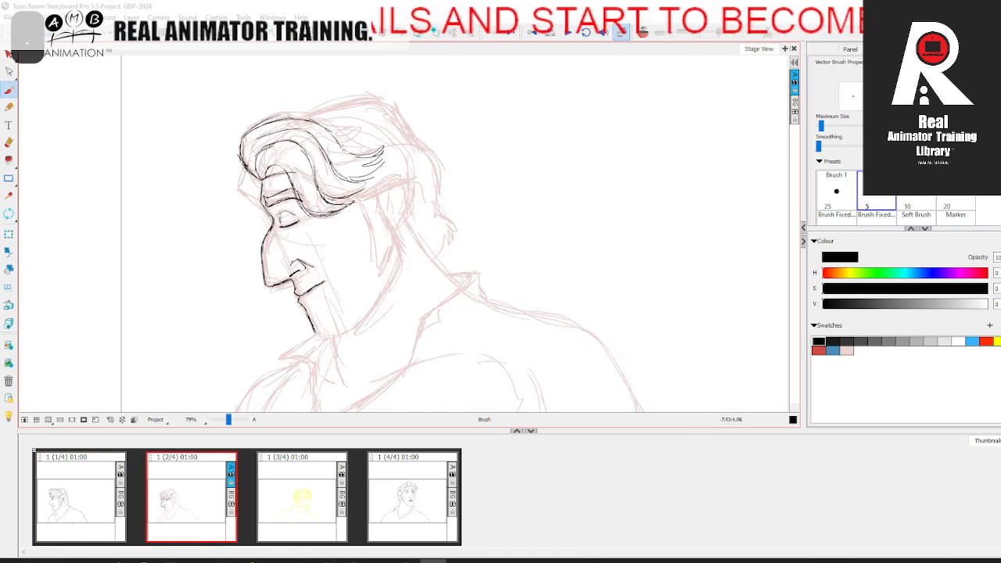
{"action": "key", "text": "comma"}
{"action": "key", "text": "period"}
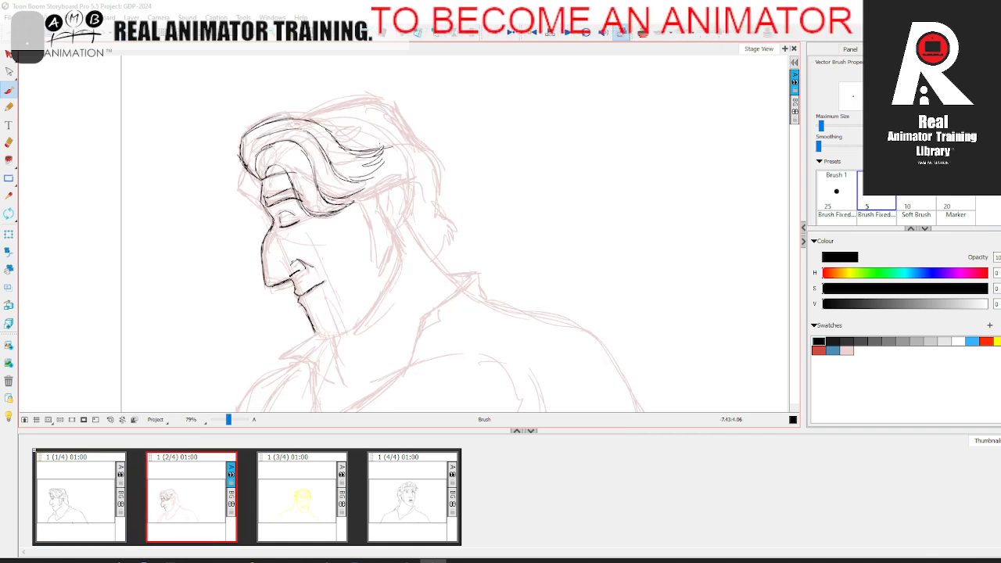
{"action": "left_click_drag", "start_coordinate": [334, 139], "coordinate": [280, 116]}
{"action": "key", "text": "comma"}
{"action": "key", "text": "period"}
{"action": "key", "text": "comma"}
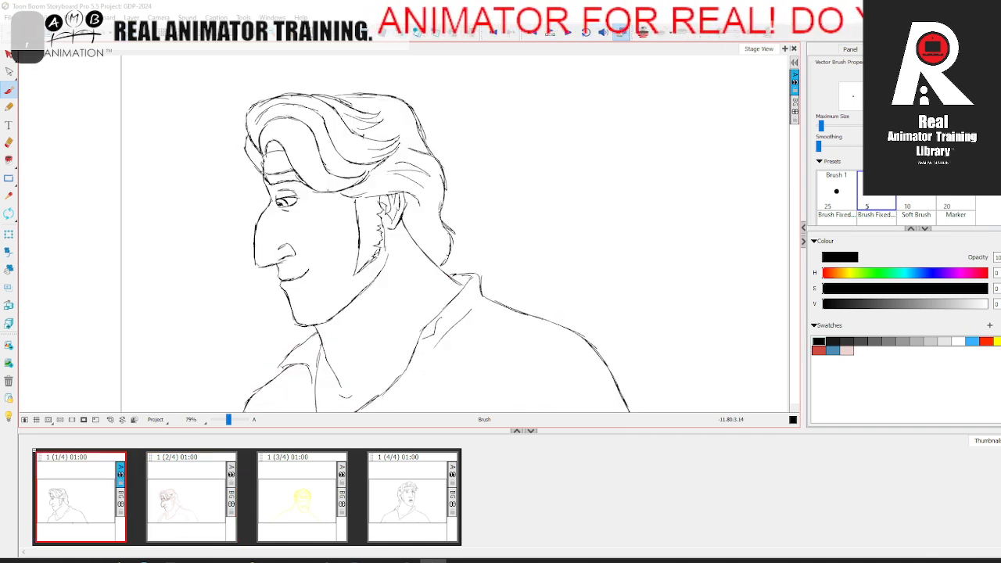
{"action": "key", "text": "period"}
Step: Ink the small far-side hair tuft in front of the forehead, comparing it with the first panel
{"action": "left_click_drag", "start_coordinate": [245, 165], "coordinate": [249, 173]}
{"action": "key", "text": "comma"}
{"action": "key", "text": "period"}
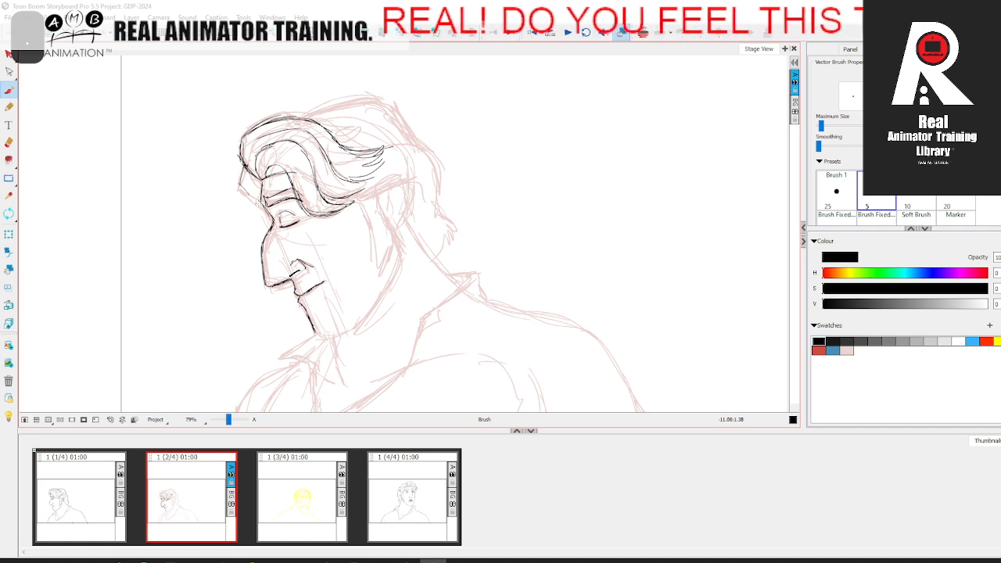
{"action": "left_click_drag", "start_coordinate": [243, 186], "coordinate": [257, 203]}
{"action": "key", "text": "comma"}
{"action": "key", "text": "period"}
{"action": "key", "text": "comma"}
{"action": "key", "text": "period"}
Step: Ink the top of the head's hair contour and the pointed strands beneath it, comparing with the first panel
{"action": "mouse_move", "coordinate": [309, 116]}
{"action": "left_mouse_down"}
{"action": "mouse_move", "coordinate": [288, 117]}
{"action": "mouse_move", "coordinate": [365, 121]}
{"action": "mouse_move", "coordinate": [338, 126]}
{"action": "mouse_move", "coordinate": [381, 98]}
{"action": "left_mouse_up"}
{"action": "key", "text": "comma"}
{"action": "key", "text": "period"}
{"action": "key", "text": "comma"}
{"action": "key", "text": "period"}
{"action": "key", "text": "comma"}
{"action": "key", "text": "period"}
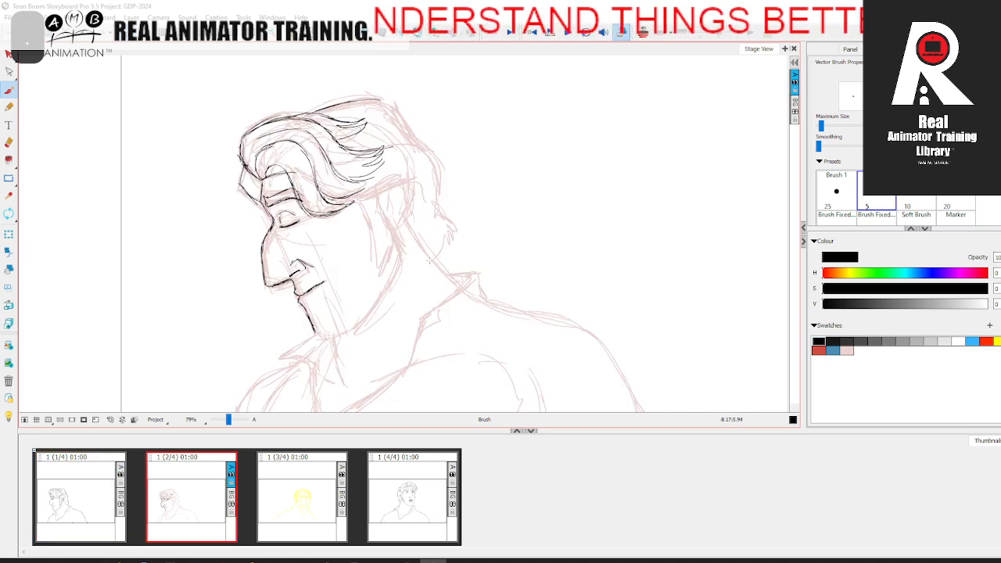
Step: Ink the hair's lower edge from the temple back over the ear, checking it against the first panel
{"action": "left_click_drag", "start_coordinate": [408, 234], "coordinate": [352, 205]}
{"action": "key", "text": "comma"}
{"action": "key", "text": "period"}
{"action": "key", "text": "comma"}
{"action": "key", "text": "period"}
{"action": "key", "text": "comma"}
{"action": "key", "text": "period"}
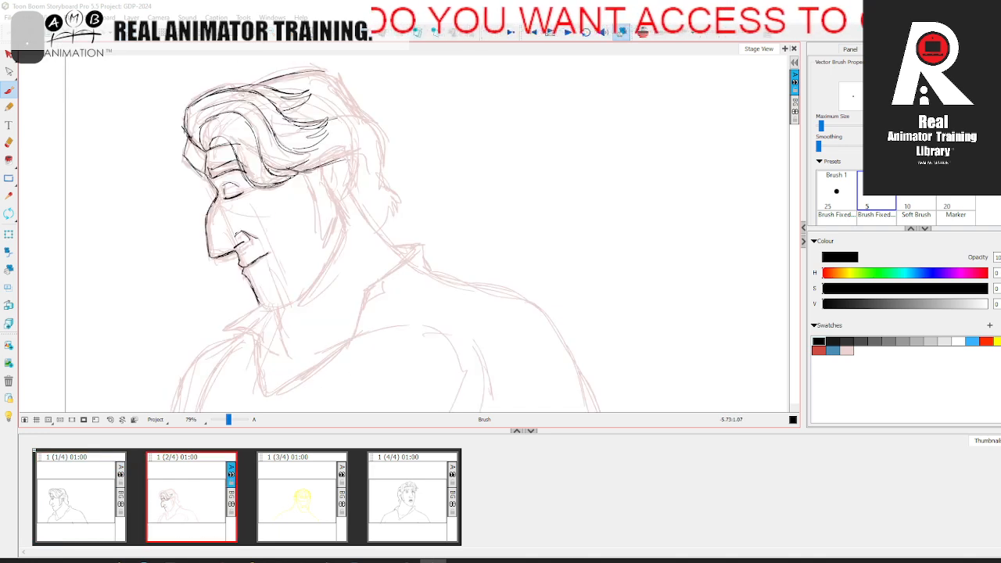
{"action": "key", "text": "comma"}
{"action": "key", "text": "period"}
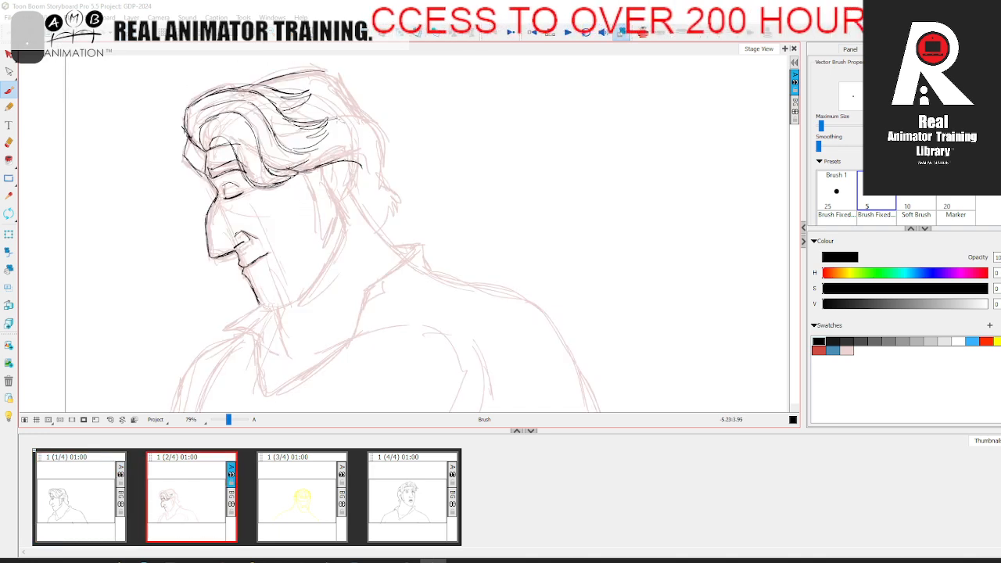
Step: Ink the back-of-head hair contour from the strand tips down toward the nape, comparing with the first panel
{"action": "key", "text": "comma"}
{"action": "key", "text": "period"}
{"action": "key", "text": "comma"}
{"action": "key", "text": "period"}
{"action": "key", "text": "comma"}
{"action": "key", "text": "period"}
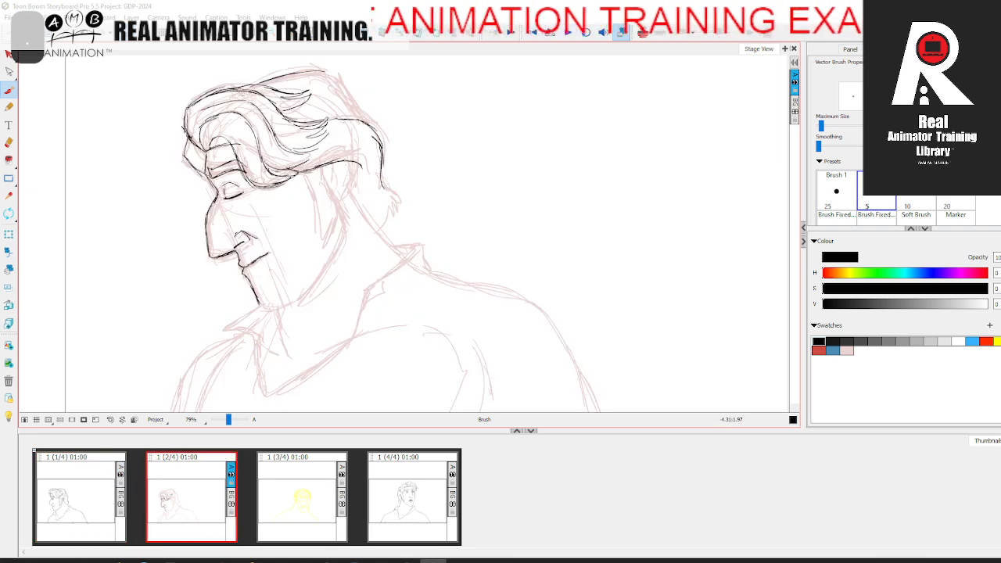
{"action": "key", "text": "comma"}
{"action": "key", "text": "period"}
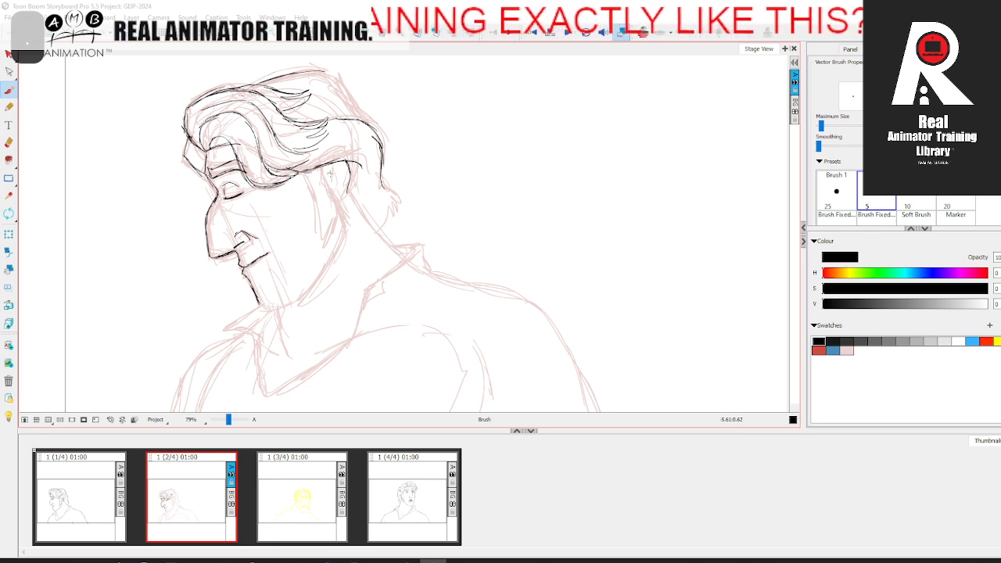
Step: Ink the near ear's outline and inner folds in the second panel, comparing them with the first panel
{"action": "key", "text": "comma"}
{"action": "key", "text": "period"}
{"action": "key", "text": "comma"}
{"action": "key", "text": "period"}
{"action": "key", "text": "comma"}
{"action": "key", "text": "period"}
{"action": "key", "text": "comma"}
{"action": "key", "text": "period"}
{"action": "key", "text": "comma"}
{"action": "key", "text": "period"}
{"action": "key", "text": "comma"}
{"action": "key", "text": "period"}
{"action": "key", "text": "comma"}
{"action": "key", "text": "period"}
{"action": "key", "text": "comma"}
{"action": "key", "text": "period"}
{"action": "key", "text": "comma"}
{"action": "key", "text": "period"}
{"action": "key", "text": "comma"}
{"action": "key", "text": "period"}
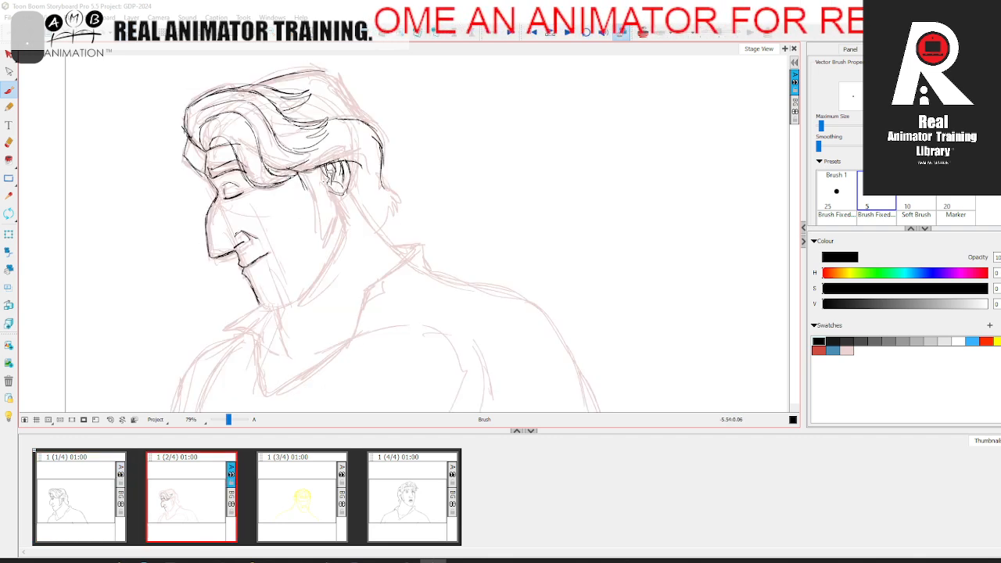
Step: Ink the jagged hair edge running down from the ear, checking it against the first panel
{"action": "key", "text": "comma"}
{"action": "key", "text": "period"}
{"action": "key", "text": "comma"}
{"action": "key", "text": "period"}
{"action": "key", "text": "comma"}
{"action": "key", "text": "period"}
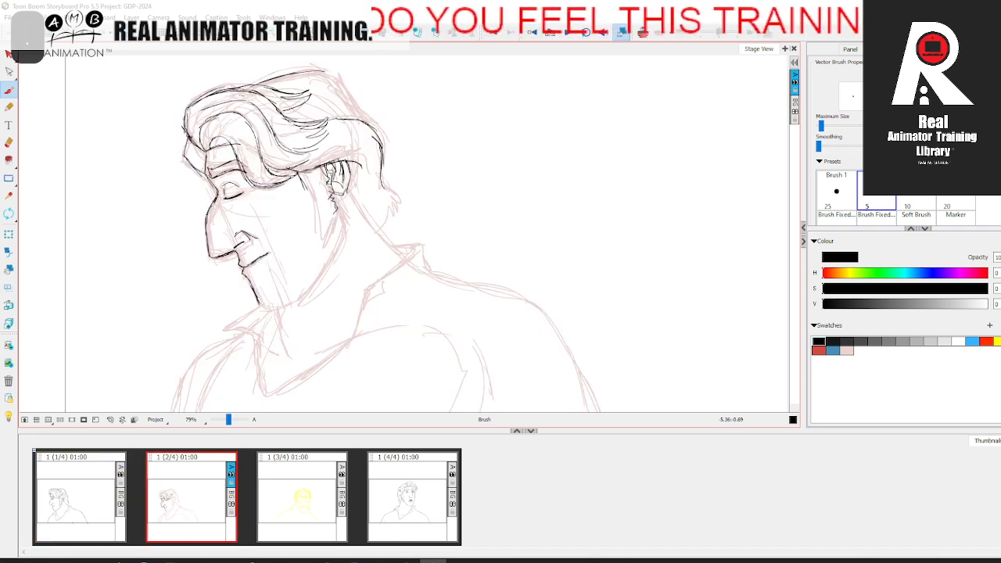
Step: Ink the sideburn's pointed tip and its long front edge up to the temple, comparing with the first panel
{"action": "left_click_drag", "start_coordinate": [337, 220], "coordinate": [323, 240]}
{"action": "key", "text": "comma"}
{"action": "key", "text": "period"}
{"action": "mouse_move", "coordinate": [298, 175]}
{"action": "left_mouse_down"}
{"action": "mouse_move", "coordinate": [321, 241]}
{"action": "mouse_move", "coordinate": [336, 222]}
{"action": "left_mouse_up"}
{"action": "key", "text": "comma"}
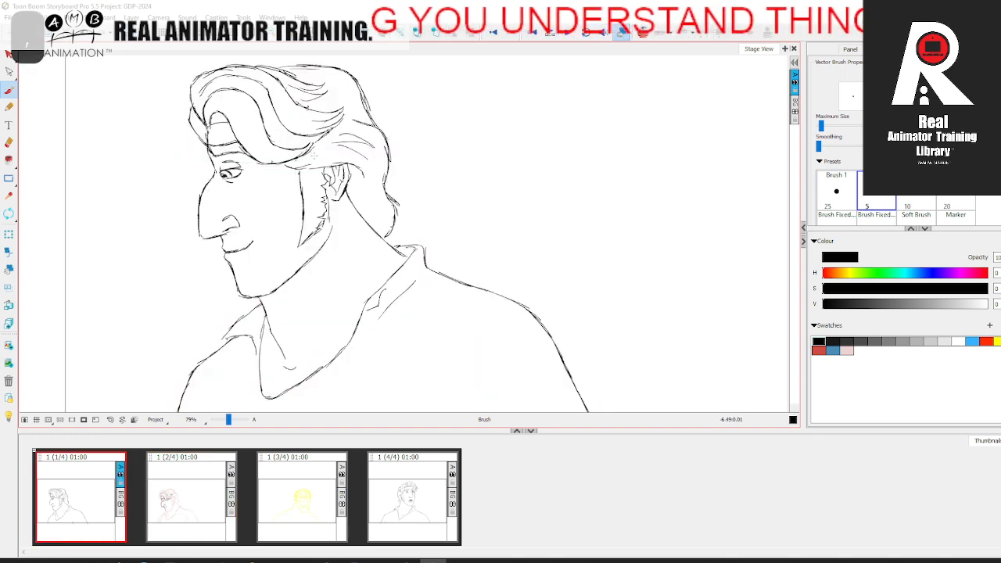
{"action": "key", "text": "period"}
{"action": "key", "text": "comma"}
{"action": "key", "text": "period"}
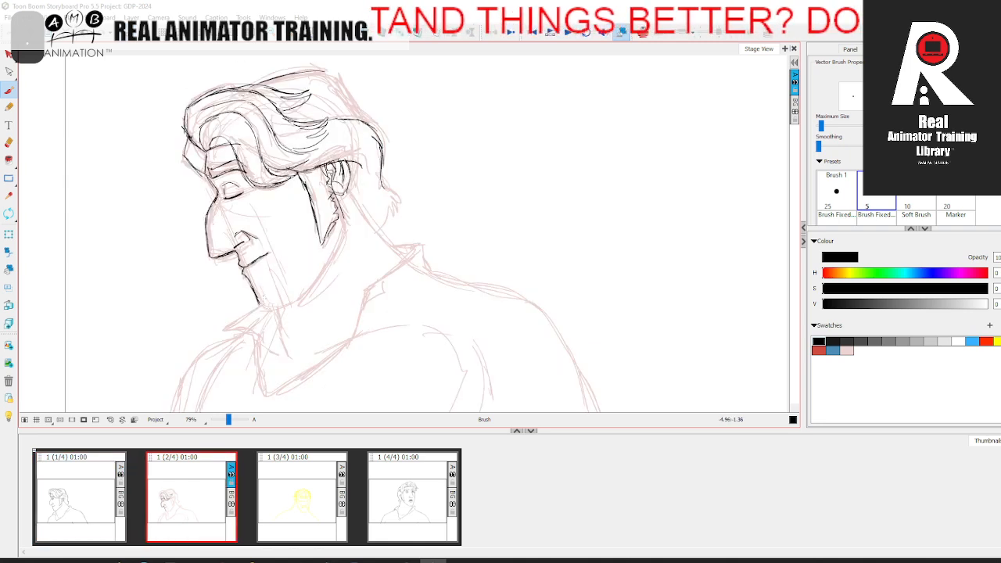
{"action": "key", "text": "comma"}
{"action": "key", "text": "period"}
{"action": "key", "text": "comma"}
{"action": "key", "text": "period"}
Step: Ink the jawline from the chin up behind the sideburn to the ear, checking against the first panel
{"action": "left_click_drag", "start_coordinate": [291, 302], "coordinate": [329, 252]}
{"action": "key", "text": "comma"}
{"action": "key", "text": "period"}
{"action": "left_click_drag", "start_coordinate": [345, 209], "coordinate": [316, 279]}
{"action": "key", "text": "comma"}
{"action": "key", "text": "period"}
{"action": "key", "text": "comma"}
{"action": "key", "text": "period"}
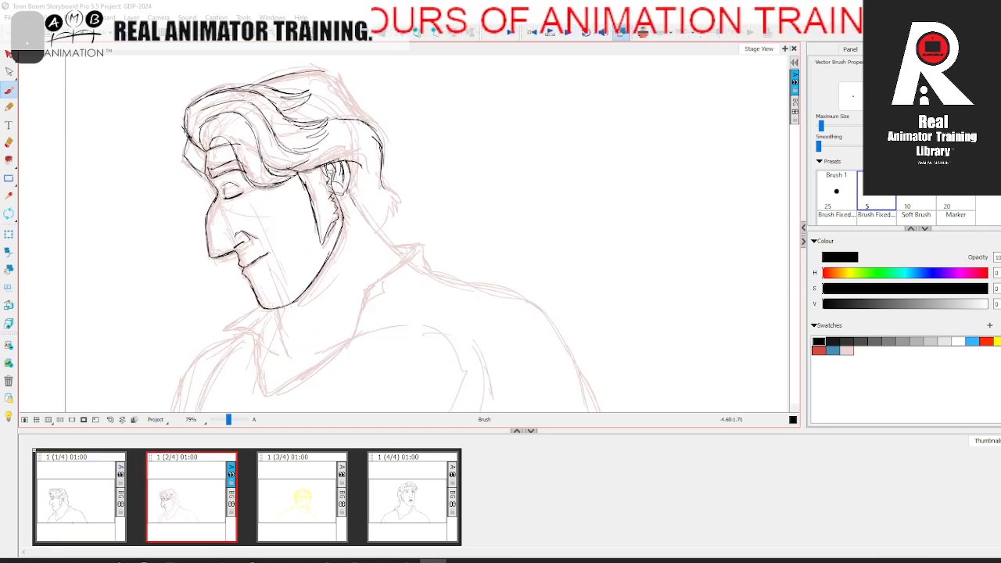
Step: Ink the back-of-neck line from behind the ear down to the collar
{"action": "left_click_drag", "start_coordinate": [344, 187], "coordinate": [405, 255]}
{"action": "key", "text": "comma"}
{"action": "key", "text": "period"}
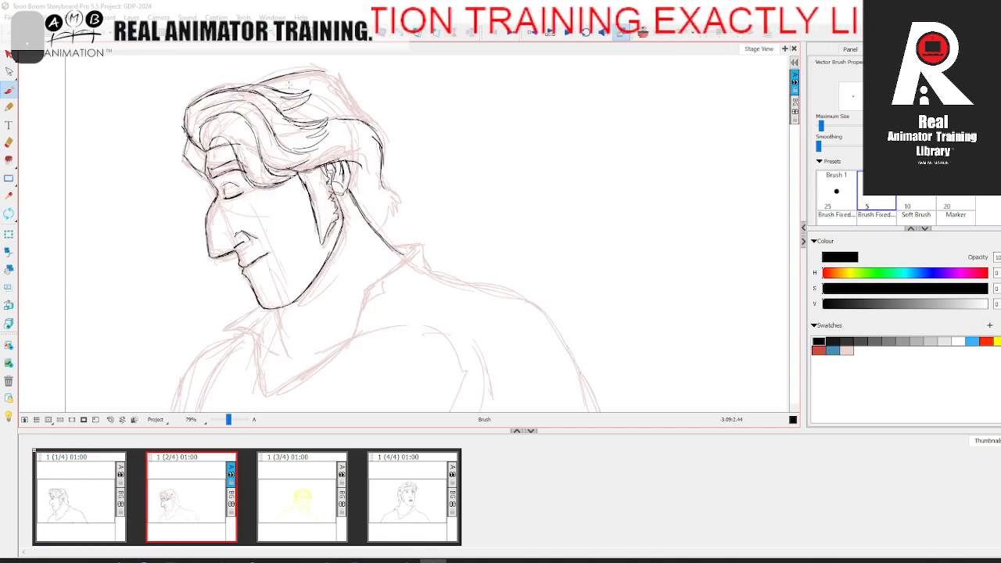
Step: Ink the crown's hair contour down to the back hair section, comparing it with the first panel
{"action": "left_click_drag", "start_coordinate": [338, 81], "coordinate": [361, 112]}
{"action": "key", "text": "comma"}
{"action": "key", "text": "period"}
{"action": "key", "text": "comma"}
{"action": "key", "text": "period"}
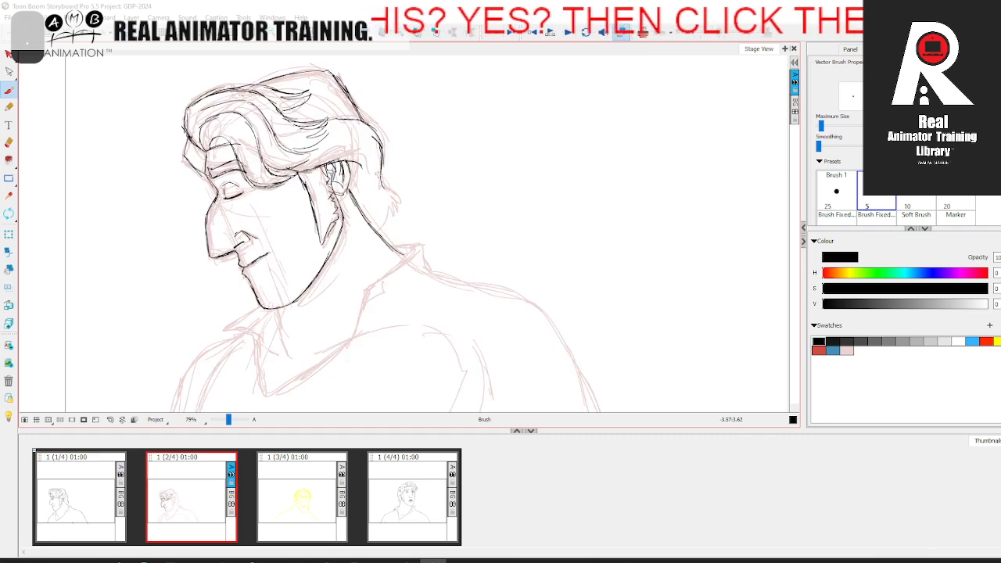
Step: Ink the hair tips at the nape and close them onto the neck, comparing with the first panel
{"action": "left_click_drag", "start_coordinate": [386, 189], "coordinate": [399, 201]}
{"action": "key", "text": "comma"}
{"action": "key", "text": "period"}
{"action": "key", "text": "comma"}
{"action": "key", "text": "period"}
{"action": "key", "text": "comma"}
{"action": "key", "text": "period"}
{"action": "key", "text": "comma"}
{"action": "key", "text": "period"}
{"action": "key", "text": "comma"}
Step: Ink the front of the neck and the shirt's V-shaped neckline, checking them against the first panel
{"action": "mouse_move", "coordinate": [300, 249]}
{"action": "left_mouse_down"}
{"action": "mouse_move", "coordinate": [313, 278]}
{"action": "mouse_move", "coordinate": [291, 280]}
{"action": "mouse_move", "coordinate": [373, 264]}
{"action": "left_mouse_up"}
{"action": "key", "text": "period"}
{"action": "key", "text": "comma"}
{"action": "key", "text": "period"}
{"action": "mouse_move", "coordinate": [295, 233]}
{"action": "left_mouse_down"}
{"action": "mouse_move", "coordinate": [280, 312]}
{"action": "mouse_move", "coordinate": [312, 310]}
{"action": "left_mouse_up"}
{"action": "key", "text": "comma"}
{"action": "key", "text": "period"}
{"action": "key", "text": "comma"}
{"action": "key", "text": "period"}
{"action": "key", "text": "comma"}
{"action": "key", "text": "period"}
{"action": "key", "text": "comma"}
{"action": "key", "text": "period"}
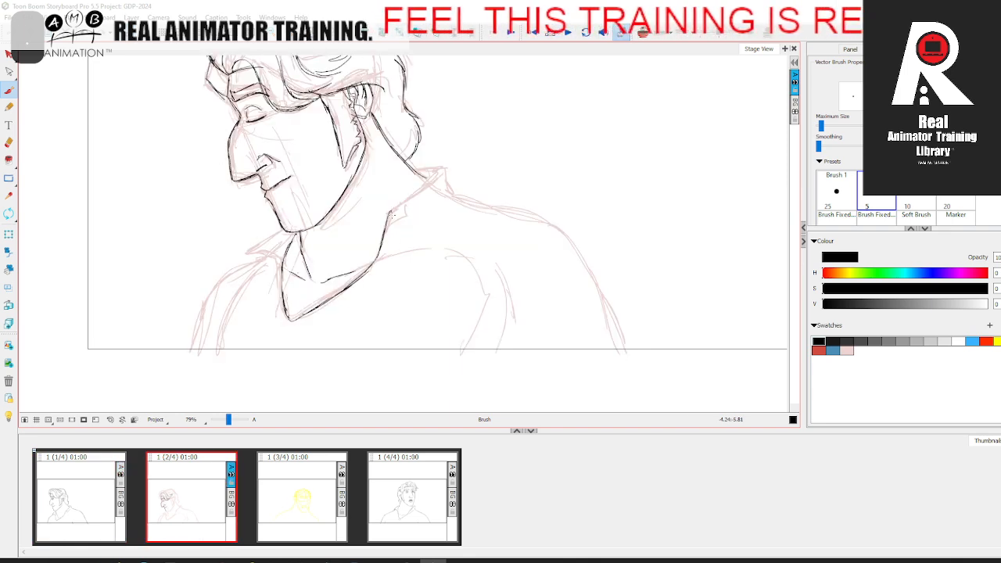
Step: Ink the near side of the collar up to the back of the neck, including its small lapel notch
{"action": "left_click_drag", "start_coordinate": [413, 192], "coordinate": [436, 177]}
{"action": "key", "text": "comma"}
{"action": "key", "text": "period"}
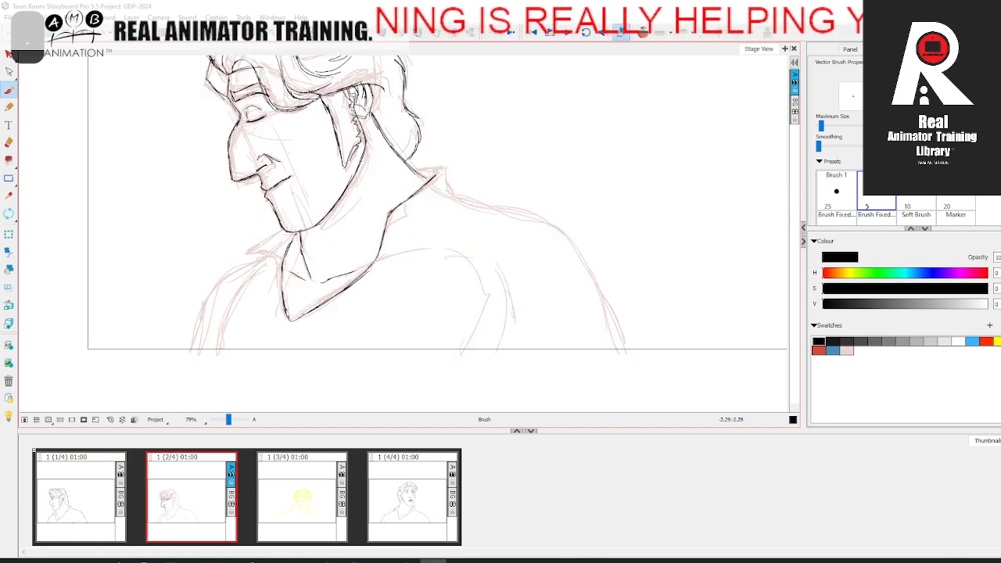
{"action": "left_click_drag", "start_coordinate": [435, 168], "coordinate": [445, 162]}
{"action": "key", "text": "comma"}
{"action": "key", "text": "period"}
{"action": "key", "text": "comma"}
{"action": "key", "text": "period"}
{"action": "key", "text": "comma"}
{"action": "key", "text": "period"}
{"action": "key", "text": "comma"}
{"action": "key", "text": "period"}
Step: Ink the far-side collar flap below the chin, comparing it with the first panel
{"action": "left_click_drag", "start_coordinate": [286, 226], "coordinate": [254, 249]}
{"action": "key", "text": "comma"}
{"action": "key", "text": "period"}
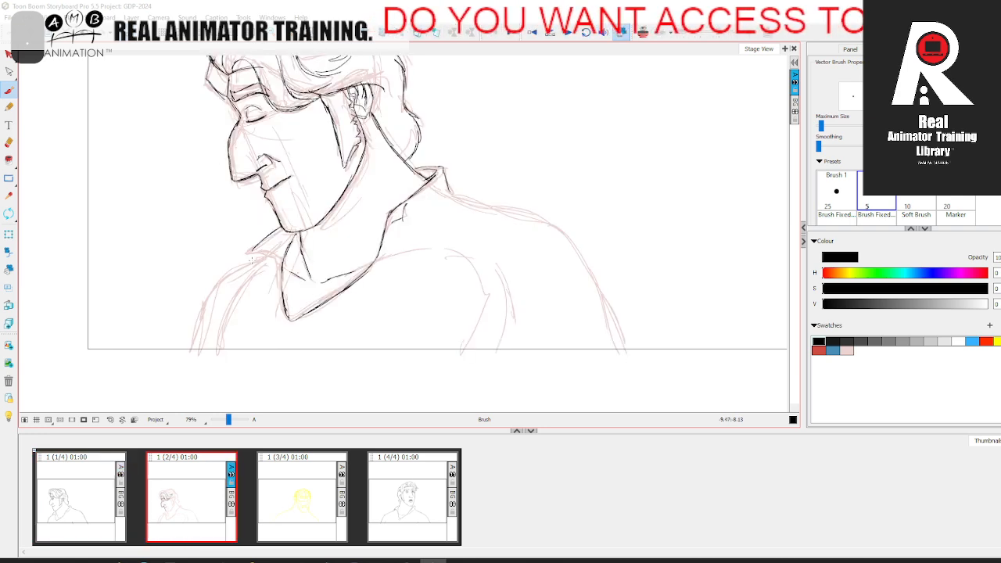
{"action": "key", "text": "comma"}
{"action": "key", "text": "period"}
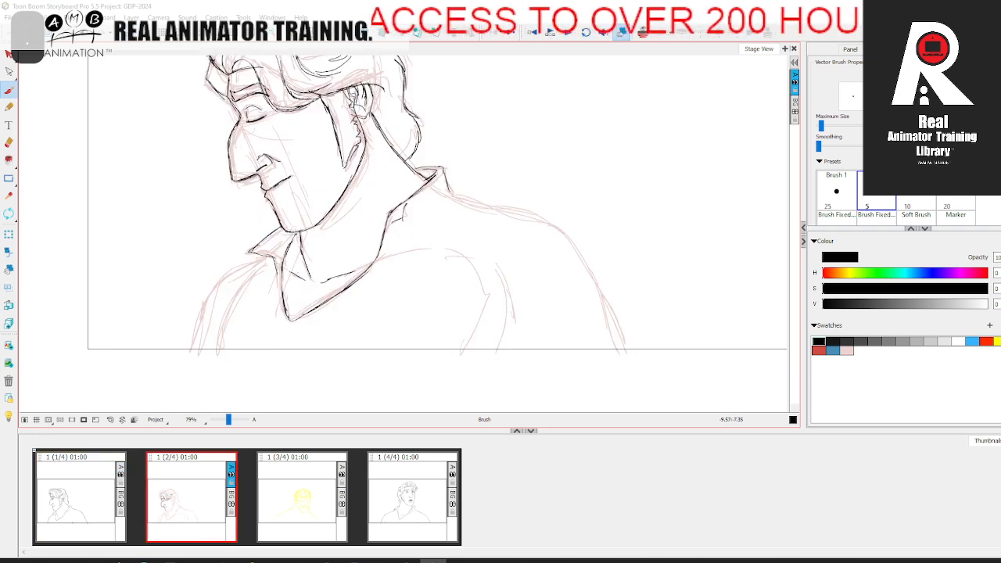
Step: Ink the far shoulder's outer contour and the short sleeve line beside it, checking against the first panel
{"action": "mouse_move", "coordinate": [250, 261]}
{"action": "left_mouse_down"}
{"action": "mouse_move", "coordinate": [200, 321]}
{"action": "mouse_move", "coordinate": [187, 359]}
{"action": "left_mouse_up"}
{"action": "key", "text": "comma"}
{"action": "key", "text": "period"}
{"action": "left_click_drag", "start_coordinate": [224, 318], "coordinate": [216, 360]}
{"action": "key", "text": "comma"}
{"action": "key", "text": "period"}
Step: Rotate the drawing and ink the near shoulder contour from the collar down to the frame's lower edge
{"action": "key", "text": "space"}
{"action": "left_click_drag", "start_coordinate": [529, 195], "coordinate": [444, 198]}
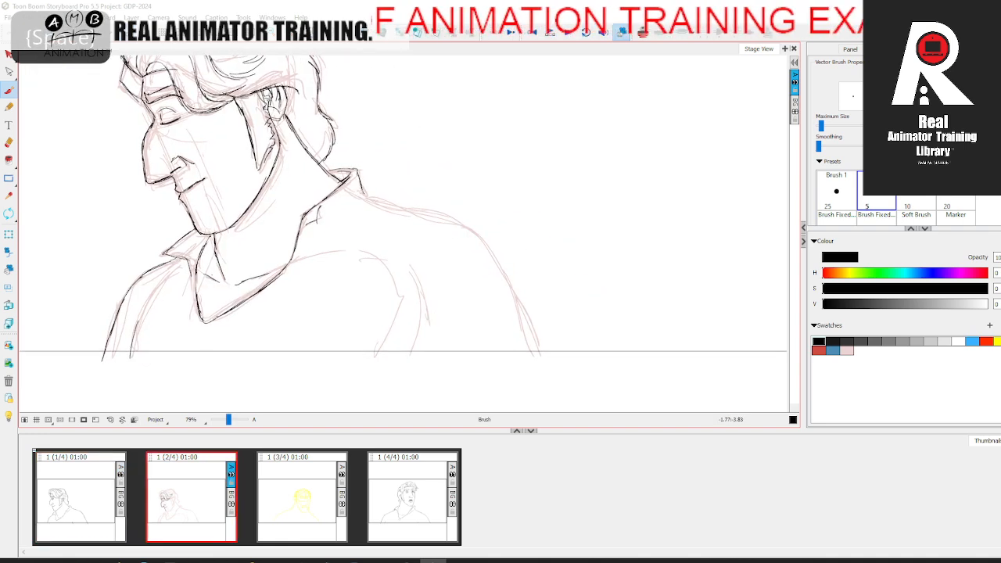
{"action": "left_click", "coordinate": [9, 215]}
{"action": "left_click_drag", "start_coordinate": [236, 110], "coordinate": [196, 244]}
{"action": "left_click", "coordinate": [9, 90]}
{"action": "key", "text": "comma"}
{"action": "key", "text": "period"}
{"action": "mouse_move", "coordinate": [350, 226]}
{"action": "left_mouse_down"}
{"action": "mouse_move", "coordinate": [475, 188]}
{"action": "mouse_move", "coordinate": [577, 240]}
{"action": "mouse_move", "coordinate": [564, 189]}
{"action": "mouse_move", "coordinate": [574, 194]}
{"action": "left_mouse_up"}
{"action": "key", "text": "comma"}
{"action": "key", "text": "period"}
{"action": "key", "text": "comma"}
{"action": "key", "text": "period"}
{"action": "key", "text": "comma"}
{"action": "key", "text": "period"}
Step: Ink the short arm crease at the frame's lower edge, comparing it with the first panel
{"action": "key", "text": "space"}
{"action": "left_click_drag", "start_coordinate": [443, 259], "coordinate": [467, 282]}
{"action": "key", "text": "comma"}
{"action": "key", "text": "period"}
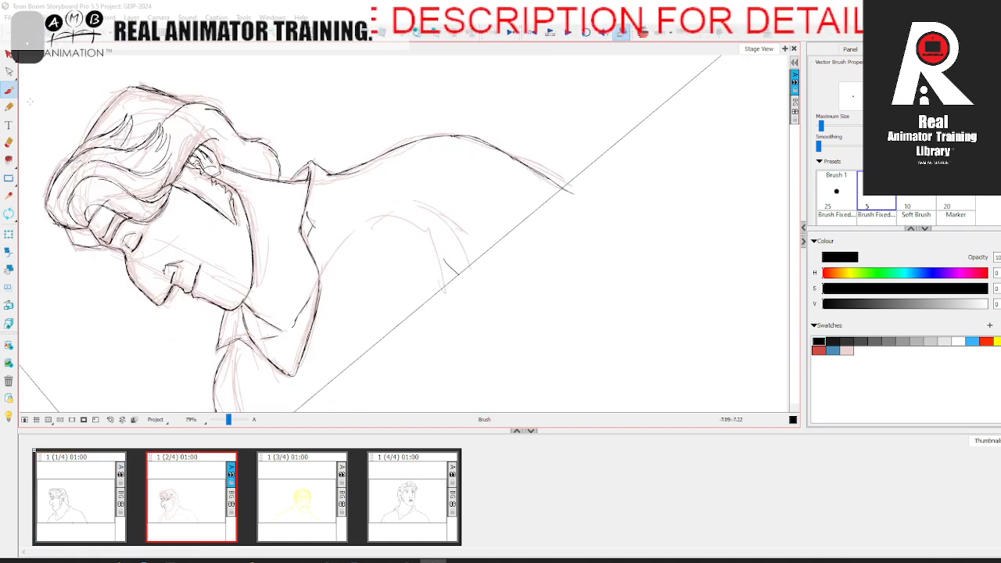
Step: Select the pale pink rough lines in the second panel and delete them, leaving the black line work
{"action": "left_click", "coordinate": [8, 55]}
{"action": "left_click", "coordinate": [147, 120]}
{"action": "key", "text": "Delete"}
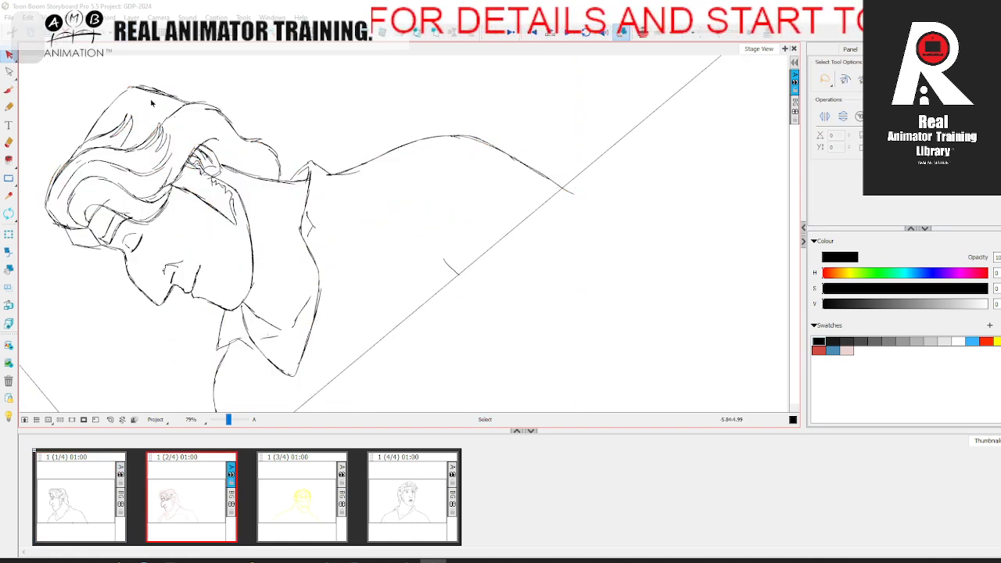
Step: Reset the view rotation and mirror the view to check the second panel's clean line work against the first
{"action": "left_click", "coordinate": [110, 419]}
{"action": "key", "text": "comma"}
{"action": "key", "text": "period"}
{"action": "left_click", "coordinate": [97, 18]}
{"action": "left_click", "coordinate": [134, 250]}
{"action": "key", "text": "comma"}
{"action": "key", "text": "period"}
Step: Erase and re-ink the crown's hair contour, and hatch the gap beneath the forelock, comparing with the mirrored first panel
{"action": "key", "text": "alt+e"}
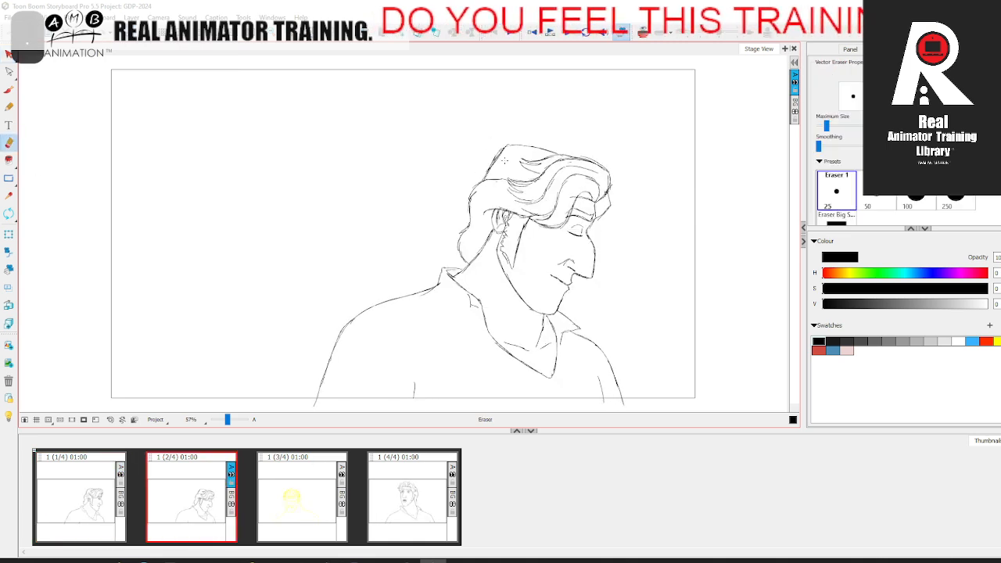
{"action": "left_click_drag", "start_coordinate": [227, 420], "coordinate": [232, 417]}
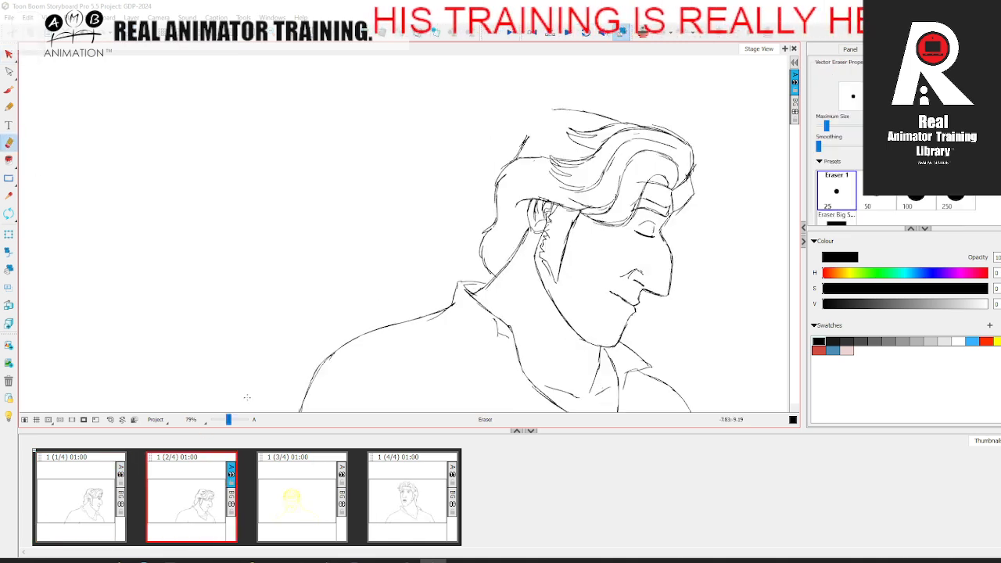
{"action": "key", "text": "alt+b"}
{"action": "key", "text": "comma"}
{"action": "key", "text": "period"}
{"action": "mouse_move", "coordinate": [332, 209]}
{"action": "left_mouse_down"}
{"action": "mouse_move", "coordinate": [326, 195]}
{"action": "mouse_move", "coordinate": [353, 180]}
{"action": "mouse_move", "coordinate": [427, 194]}
{"action": "left_mouse_up"}
{"action": "key", "text": "comma"}
{"action": "key", "text": "period"}
{"action": "key", "text": "comma"}
{"action": "key", "text": "period"}
{"action": "key", "text": "comma"}
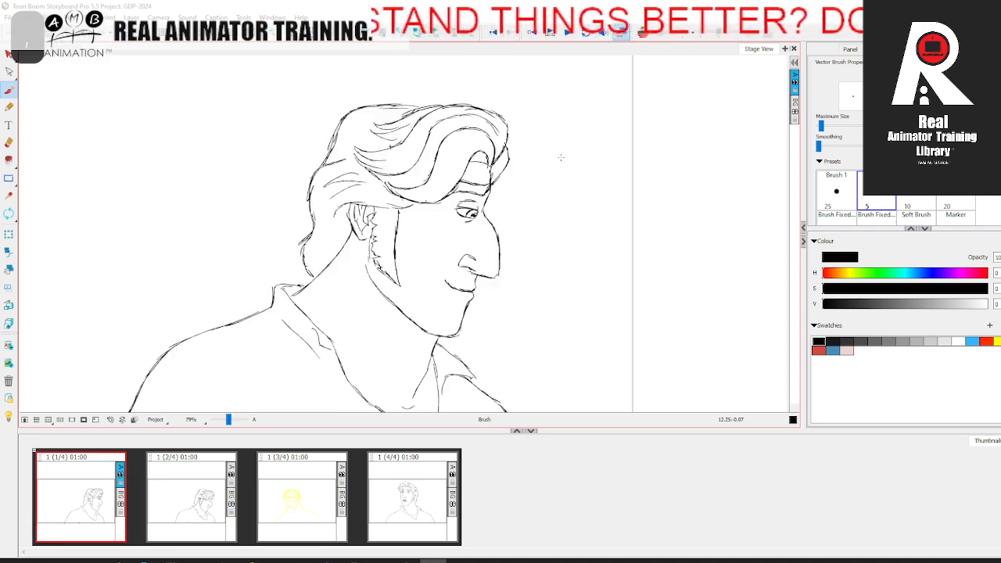
{"action": "key", "text": "period"}
{"action": "key", "text": "comma"}
{"action": "key", "text": "period"}
{"action": "key", "text": "comma"}
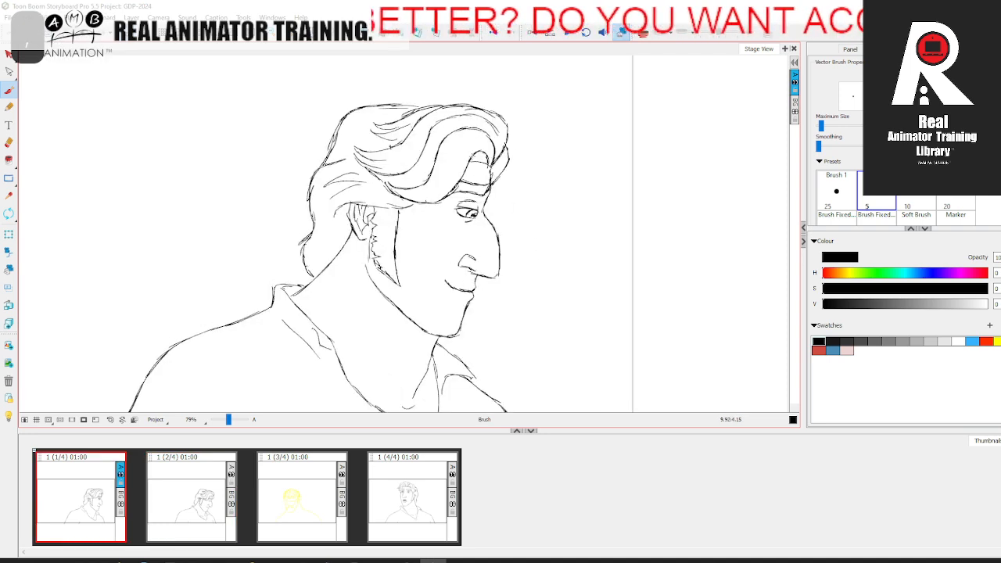
{"action": "key", "text": "period"}
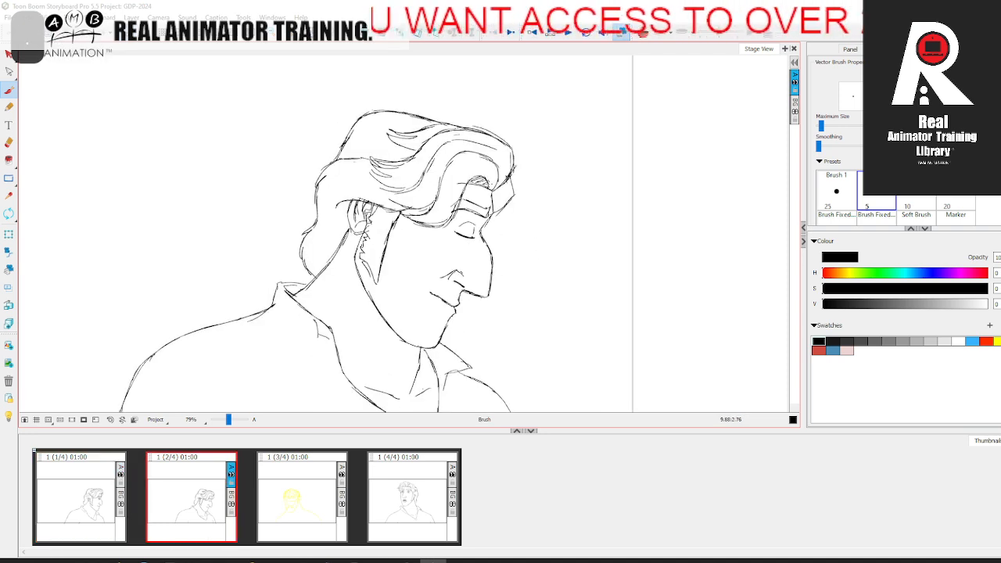
Step: Compare the fourth panel's pose with the second and third panels
{"action": "left_click", "coordinate": [403, 498]}
{"action": "key", "text": "space"}
{"action": "left_click_drag", "start_coordinate": [198, 94], "coordinate": [209, 138]}
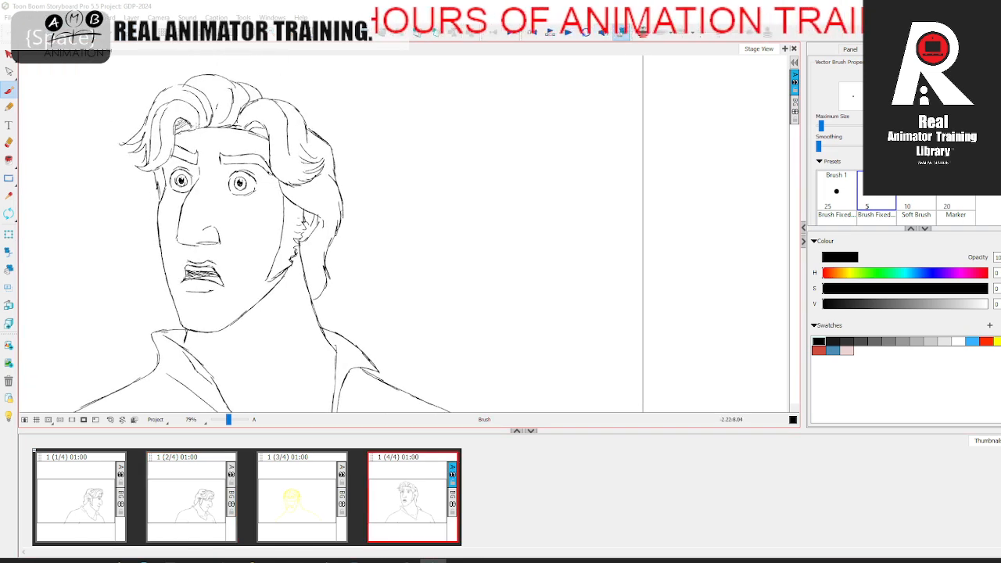
{"action": "left_click", "coordinate": [204, 500]}
{"action": "left_click", "coordinate": [302, 491]}
{"action": "left_click", "coordinate": [412, 483]}
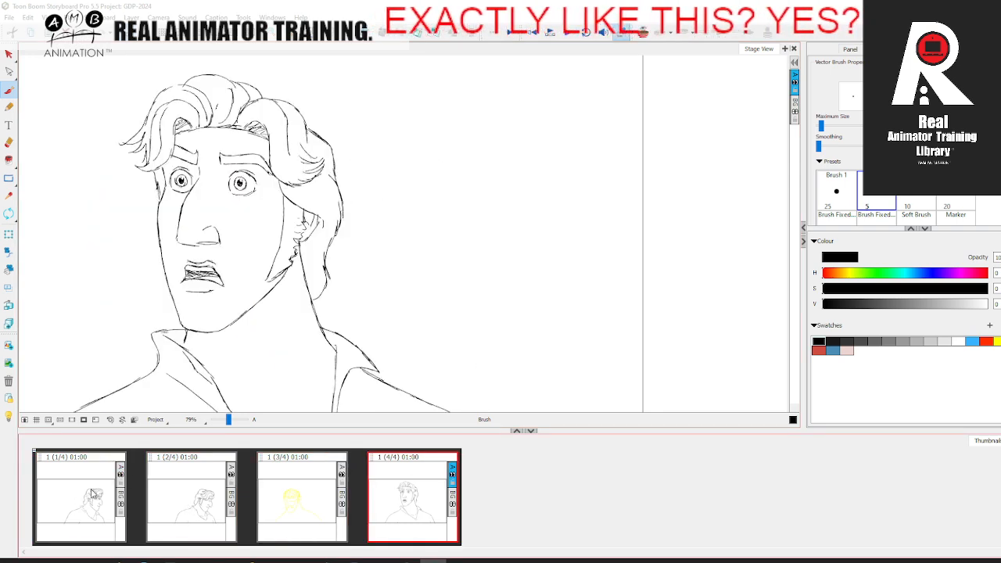
Step: Turn off the mirrored view, reset the view, and go to the third panel in the timeline
{"action": "left_click", "coordinate": [227, 466]}
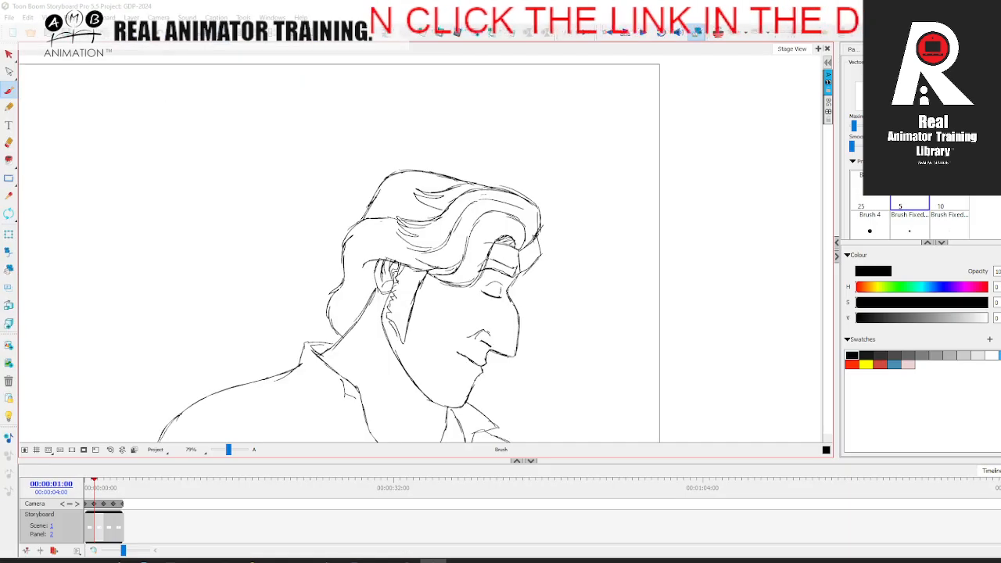
{"action": "left_click", "coordinate": [109, 18]}
{"action": "left_click", "coordinate": [128, 249]}
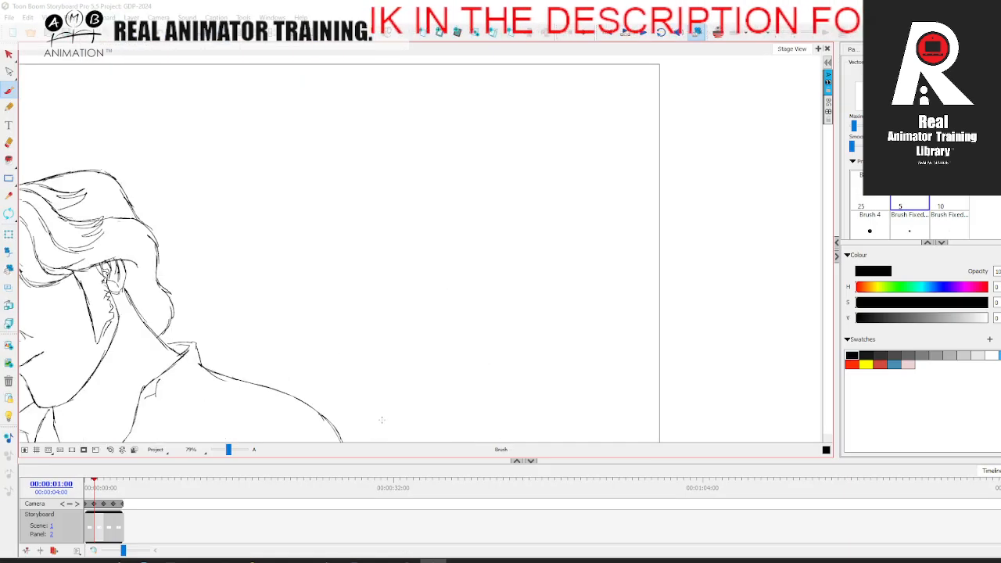
{"action": "left_click", "coordinate": [110, 451]}
{"action": "mouse_move", "coordinate": [94, 487]}
{"action": "left_mouse_down"}
{"action": "mouse_move", "coordinate": [113, 491]}
{"action": "mouse_move", "coordinate": [88, 494]}
{"action": "mouse_move", "coordinate": [114, 493]}
{"action": "mouse_move", "coordinate": [104, 491]}
{"action": "left_mouse_up"}
{"action": "left_click_drag", "start_coordinate": [199, 7], "coordinate": [204, 11]}
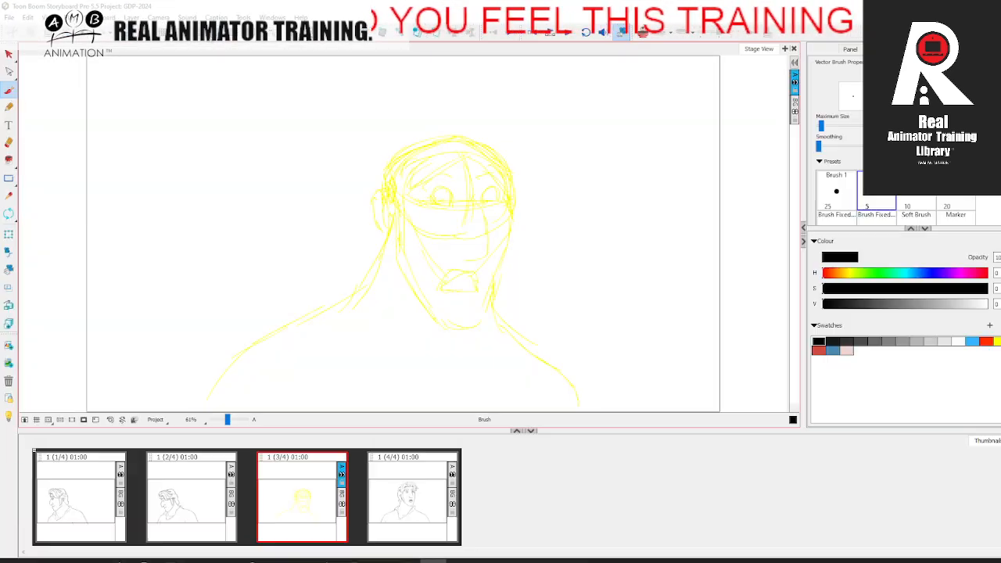
Step: Compare the third panel's yellow rough with the fourth panel's finished pose
{"action": "left_click", "coordinate": [397, 496]}
{"action": "left_click", "coordinate": [323, 499]}
{"action": "left_click", "coordinate": [384, 489]}
{"action": "left_click", "coordinate": [329, 494]}
{"action": "left_click", "coordinate": [406, 491]}
{"action": "left_click", "coordinate": [330, 494]}
{"action": "left_click", "coordinate": [404, 493]}
{"action": "left_click", "coordinate": [330, 494]}
{"action": "left_click", "coordinate": [398, 496]}
{"action": "left_click", "coordinate": [338, 491]}
{"action": "key", "text": "period"}
{"action": "left_click", "coordinate": [332, 461]}
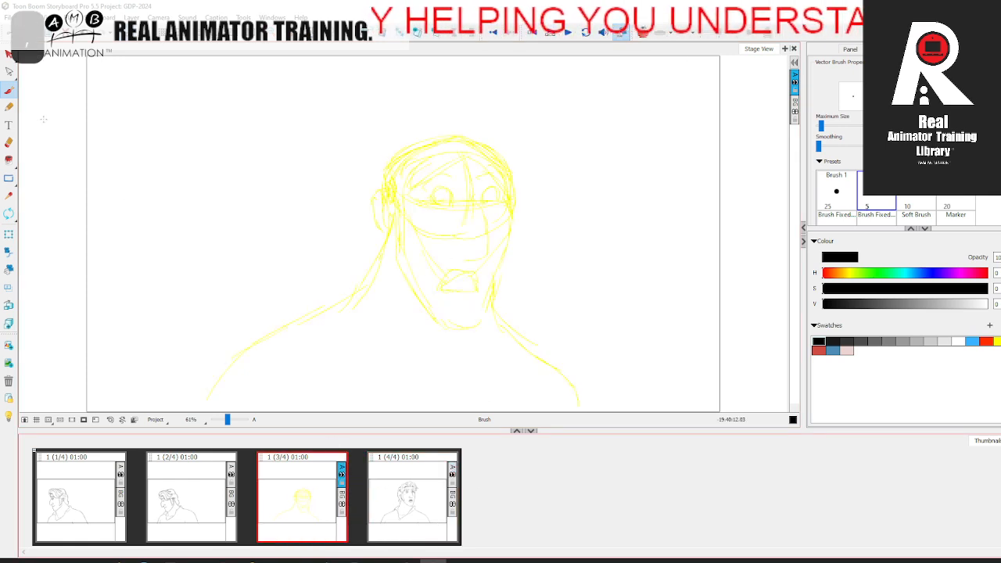
Step: Zoom in on the third panel's head and compare it with the poses in all four panels
{"action": "left_click_drag", "start_coordinate": [227, 420], "coordinate": [230, 420]}
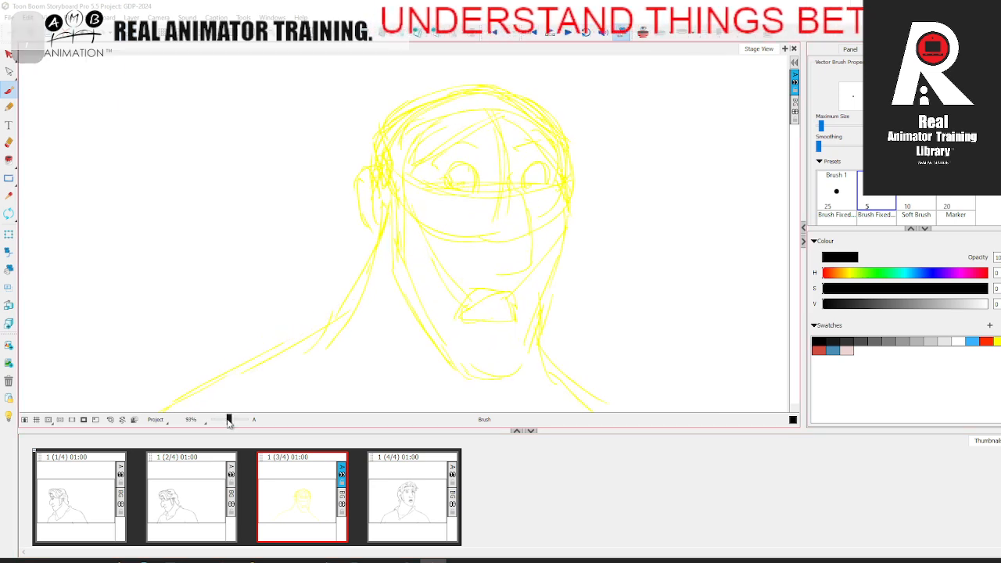
{"action": "key", "text": "space"}
{"action": "left_click_drag", "start_coordinate": [358, 347], "coordinate": [278, 349]}
{"action": "left_click", "coordinate": [103, 498]}
{"action": "left_click", "coordinate": [192, 494]}
{"action": "left_click", "coordinate": [295, 489]}
{"action": "left_click", "coordinate": [393, 485]}
{"action": "left_click", "coordinate": [204, 494]}
{"action": "left_click", "coordinate": [312, 494]}
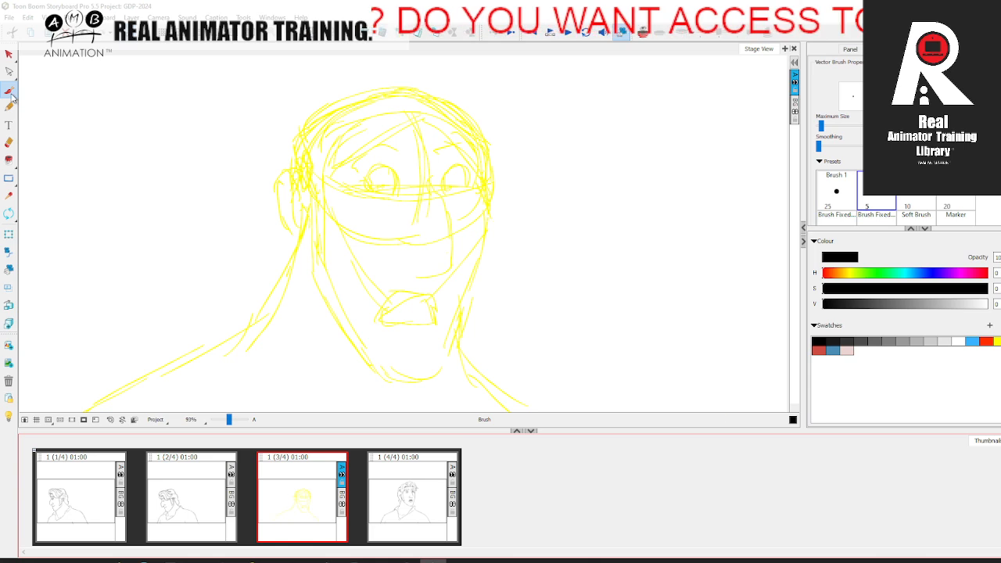
Step: Zoom the view to 79% and check the third panel's eye placement against the fourth panel
{"action": "left_click_drag", "start_coordinate": [230, 420], "coordinate": [228, 420]}
{"action": "key", "text": "space"}
{"action": "mouse_move", "coordinate": [530, 299]}
{"action": "left_mouse_down"}
{"action": "mouse_move", "coordinate": [519, 281]}
{"action": "mouse_move", "coordinate": [512, 289]}
{"action": "left_mouse_up"}
{"action": "key", "text": "comma"}
{"action": "key", "text": "period"}
{"action": "key", "text": "comma"}
{"action": "key", "text": "period"}
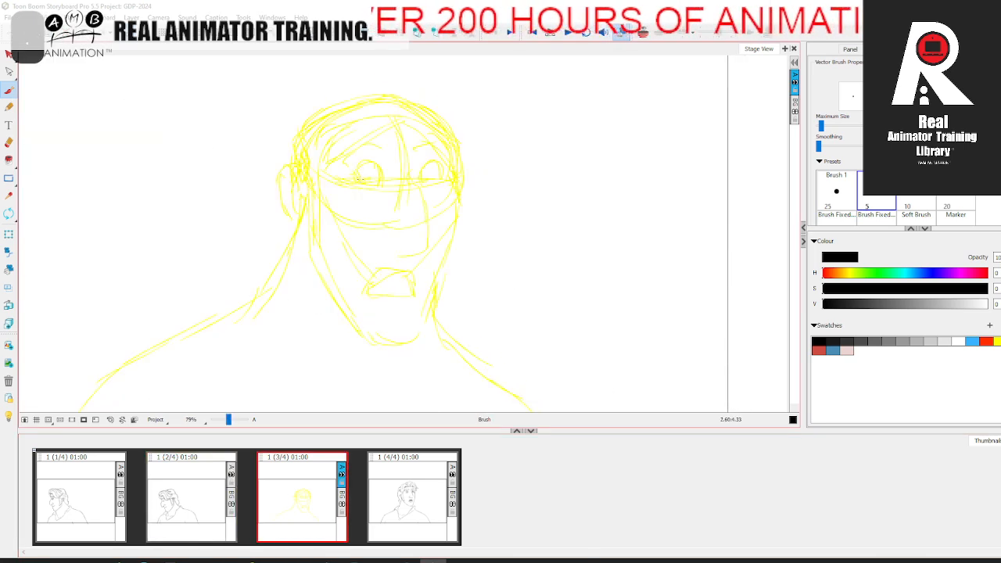
{"action": "key", "text": "comma"}
{"action": "key", "text": "period"}
{"action": "key", "text": "period"}
{"action": "key", "text": "comma"}
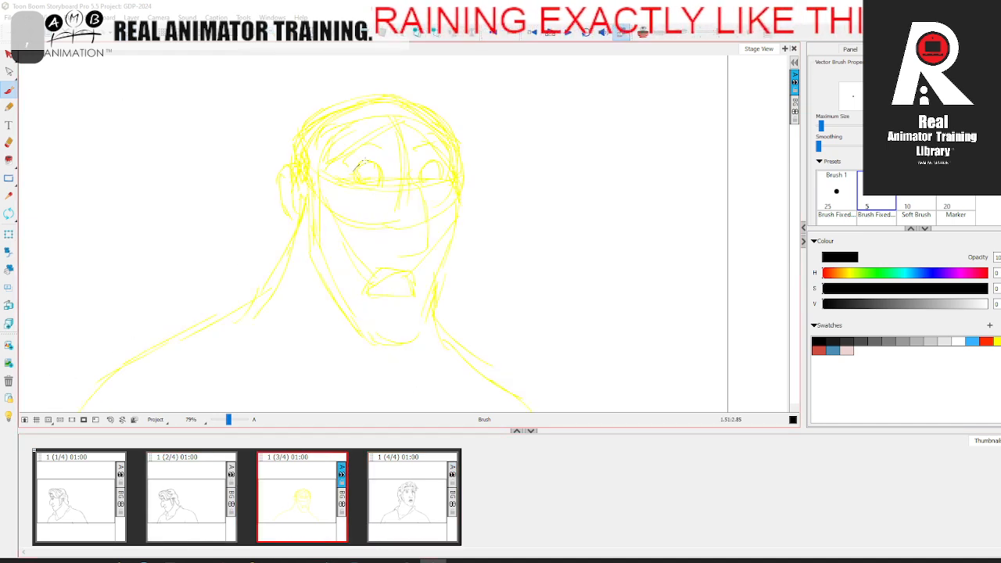
Step: Undo the black eye stroke, switch the brush to the dark red swatch, and sketch the near eye with its iris and pupil
{"action": "key", "text": "ctrl+z"}
{"action": "left_click", "coordinate": [818, 349]}
{"action": "key", "text": "period"}
{"action": "key", "text": "comma"}
{"action": "left_click_drag", "start_coordinate": [353, 179], "coordinate": [374, 160]}
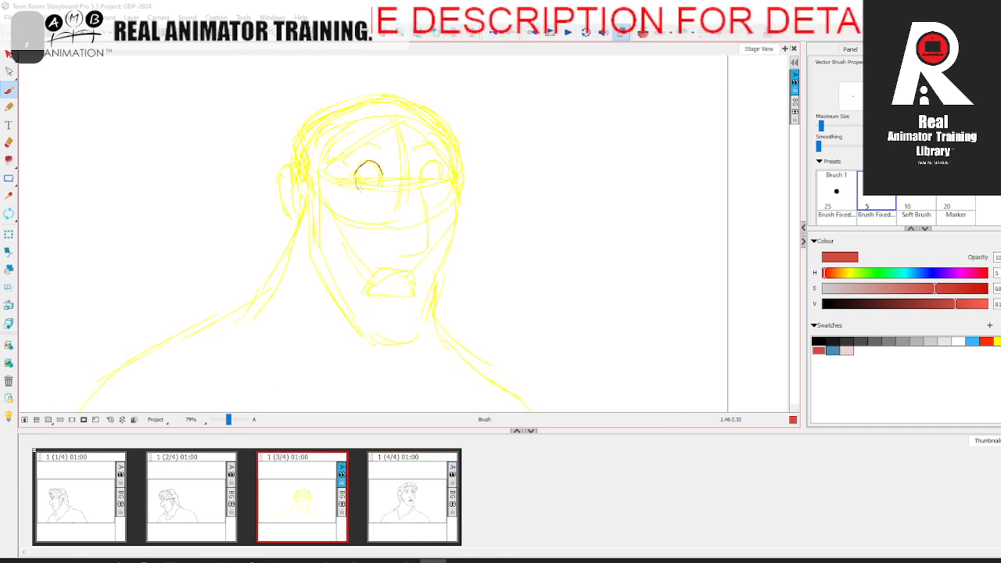
{"action": "left_click_drag", "start_coordinate": [380, 180], "coordinate": [373, 173]}
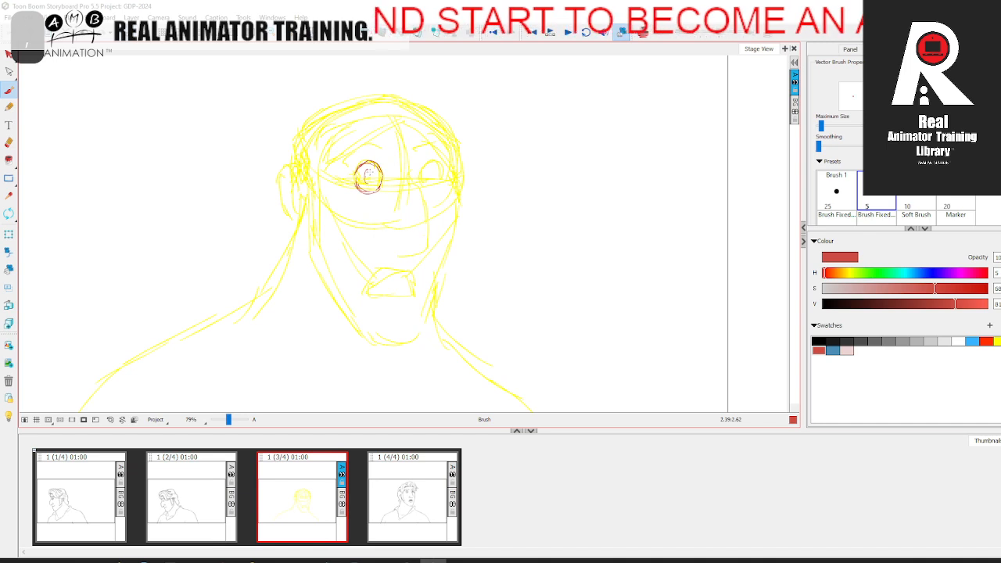
{"action": "left_click_drag", "start_coordinate": [377, 179], "coordinate": [372, 178]}
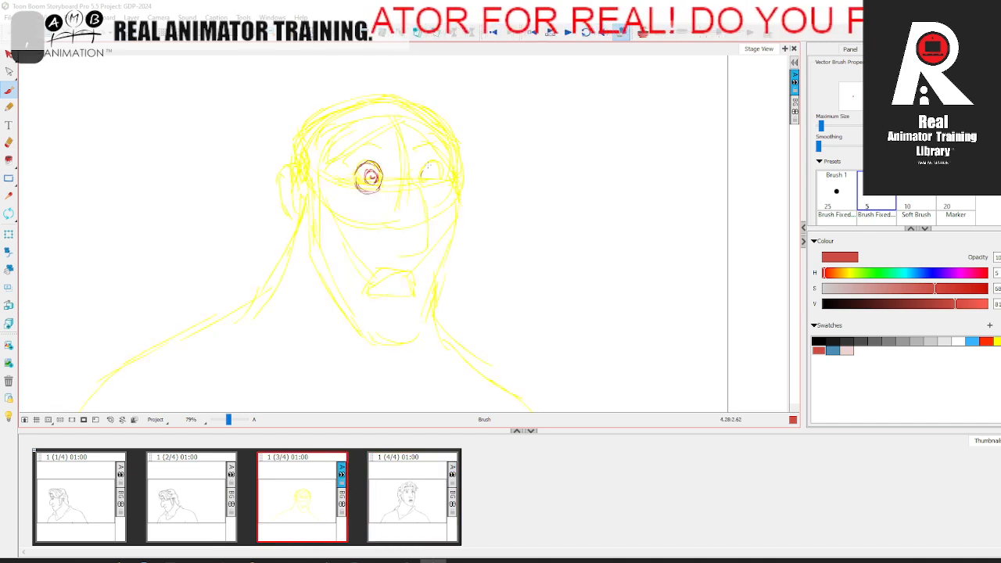
Step: Sketch the far eye with its iris and pupil in red, comparing it with the fourth panel
{"action": "mouse_move", "coordinate": [420, 179]}
{"action": "left_mouse_down"}
{"action": "mouse_move", "coordinate": [427, 193]}
{"action": "mouse_move", "coordinate": [441, 180]}
{"action": "left_mouse_up"}
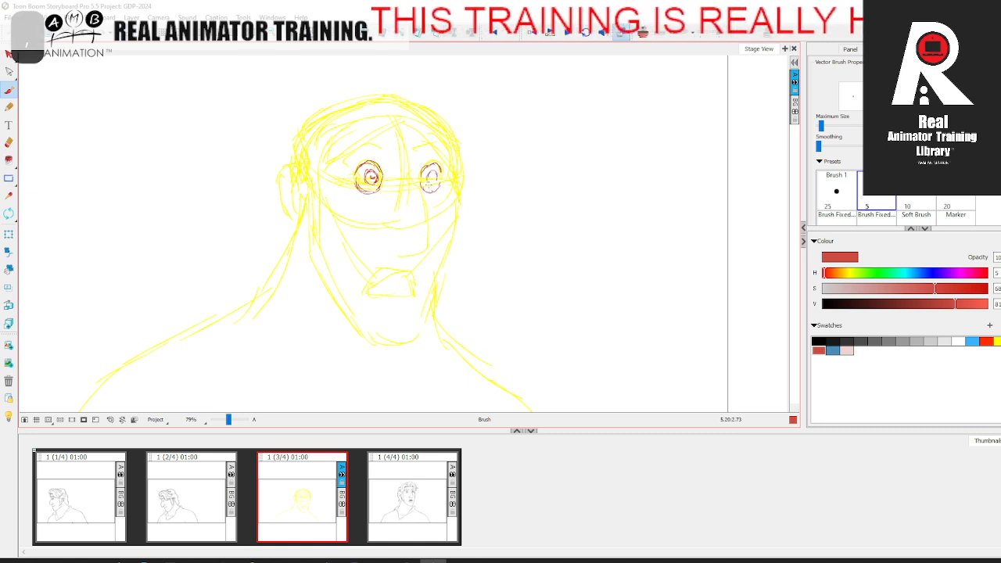
{"action": "left_click_drag", "start_coordinate": [431, 180], "coordinate": [433, 178]}
{"action": "key", "text": "period"}
{"action": "key", "text": "comma"}
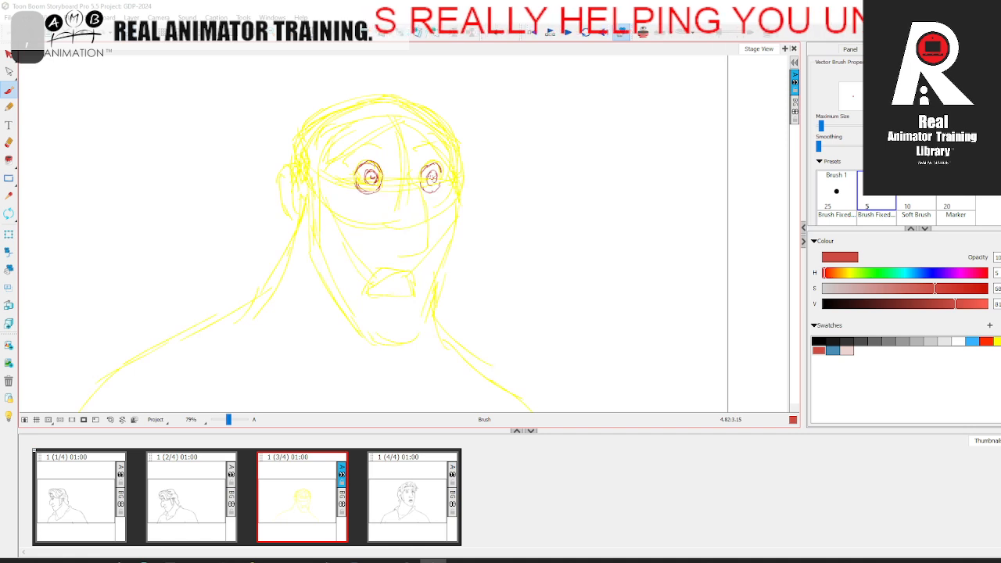
Step: Sketch both raised eyebrows in red above the eyes, using the fourth panel as reference
{"action": "key", "text": "period"}
{"action": "key", "text": "comma"}
{"action": "left_click_drag", "start_coordinate": [357, 147], "coordinate": [436, 145]}
{"action": "key", "text": "period"}
{"action": "key", "text": "comma"}
{"action": "key", "text": "period"}
{"action": "key", "text": "comma"}
{"action": "mouse_move", "coordinate": [359, 135]}
{"action": "left_mouse_down"}
{"action": "mouse_move", "coordinate": [395, 137]}
{"action": "mouse_move", "coordinate": [396, 148]}
{"action": "mouse_move", "coordinate": [446, 133]}
{"action": "left_mouse_up"}
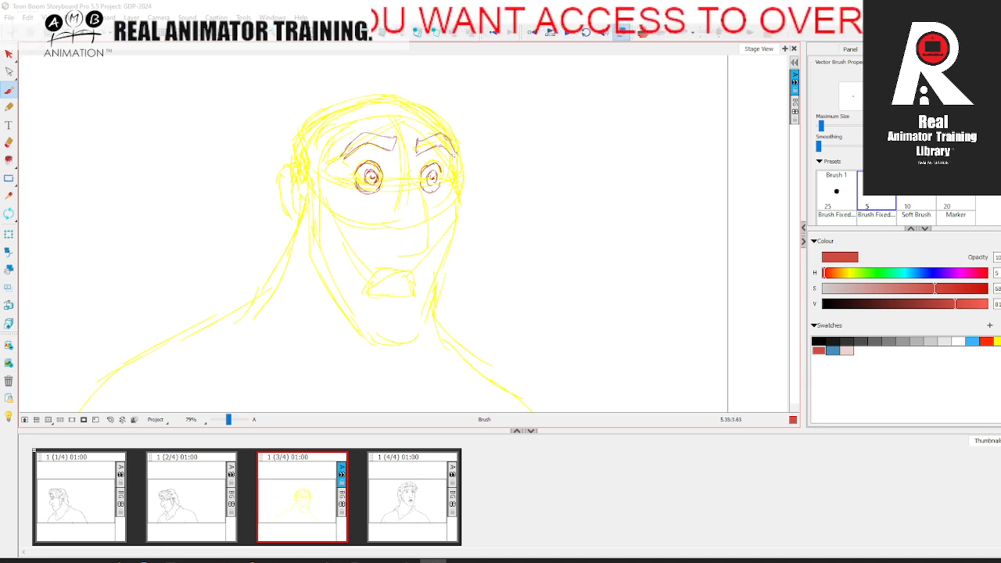
Step: Sketch the nose's bridge, tip and underside in red, flipping to the fourth panel for reference
{"action": "key", "text": "period"}
{"action": "key", "text": "comma"}
{"action": "key", "text": "period"}
{"action": "key", "text": "comma"}
{"action": "key", "text": "period"}
{"action": "key", "text": "comma"}
{"action": "key", "text": "period"}
{"action": "key", "text": "comma"}
{"action": "key", "text": "period"}
{"action": "key", "text": "comma"}
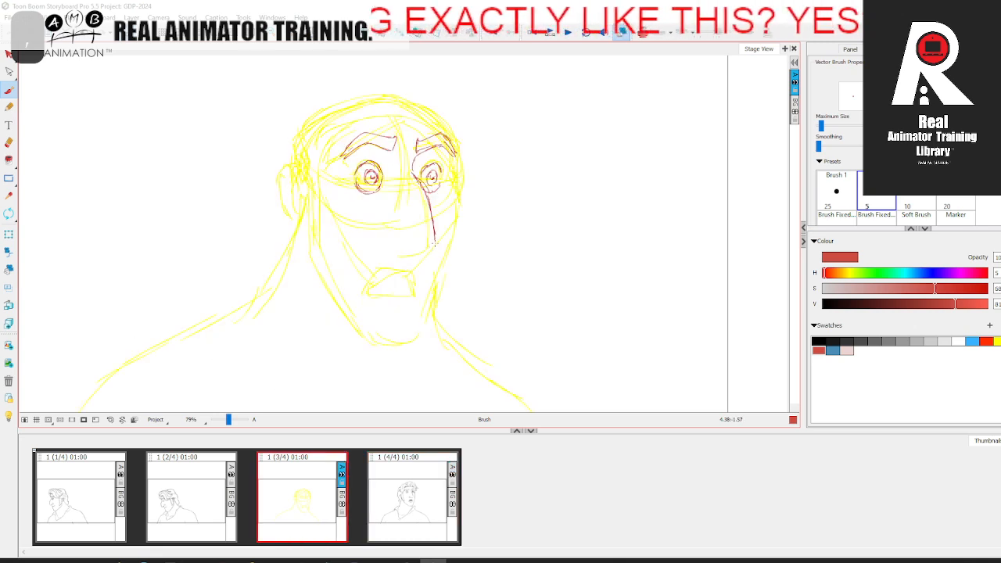
{"action": "key", "text": "period"}
{"action": "key", "text": "comma"}
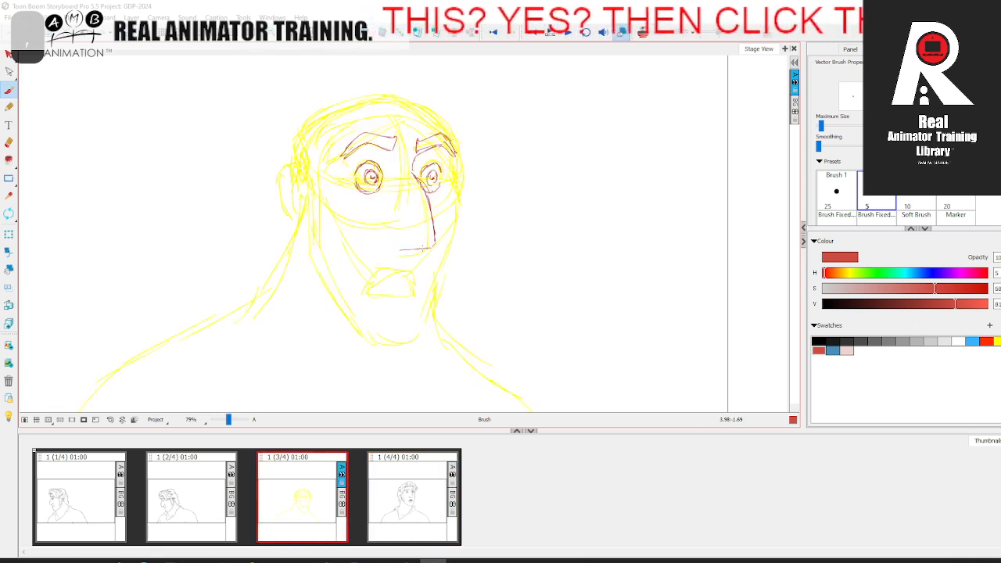
{"action": "key", "text": "period"}
{"action": "key", "text": "comma"}
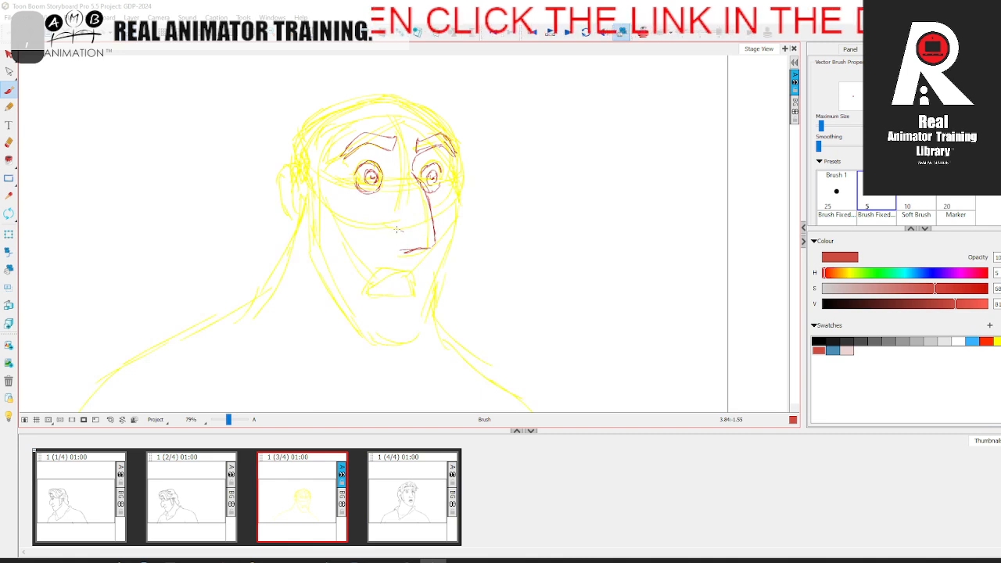
Step: Sketch the nostril wing and the short cheek fold beside it in red, matching the fourth panel
{"action": "key", "text": "period"}
{"action": "key", "text": "comma"}
{"action": "key", "text": "period"}
{"action": "key", "text": "comma"}
{"action": "key", "text": "period"}
{"action": "key", "text": "comma"}
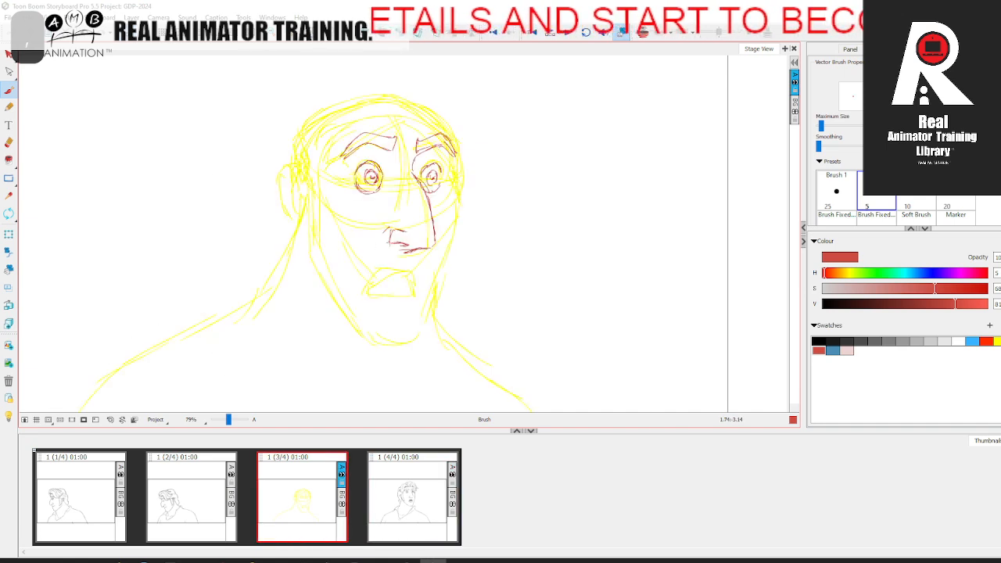
{"action": "key", "text": "period"}
{"action": "key", "text": "comma"}
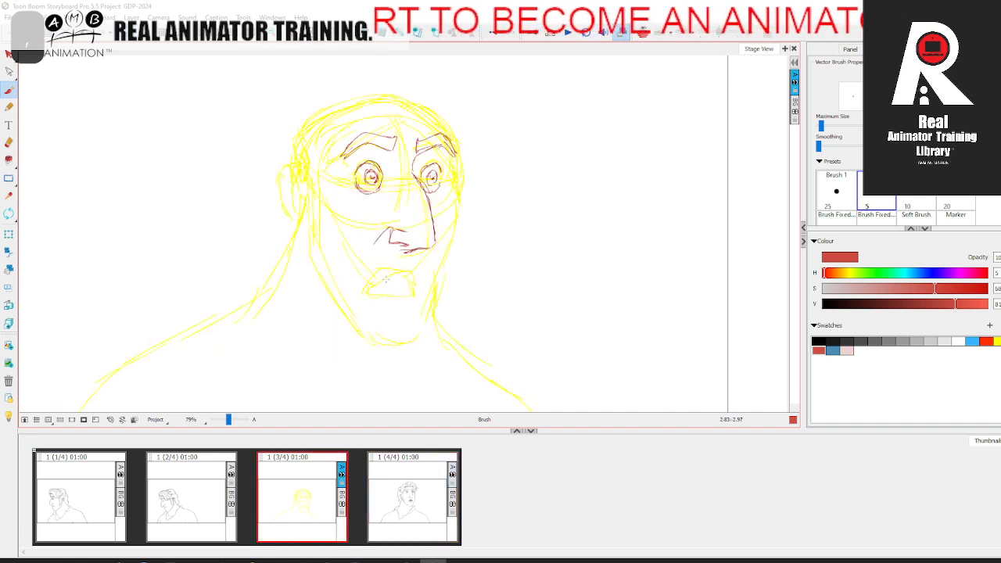
Step: Sketch the open mouth and upper lip in red, following the fourth panel's mouth shape
{"action": "key", "text": "period"}
{"action": "key", "text": "comma"}
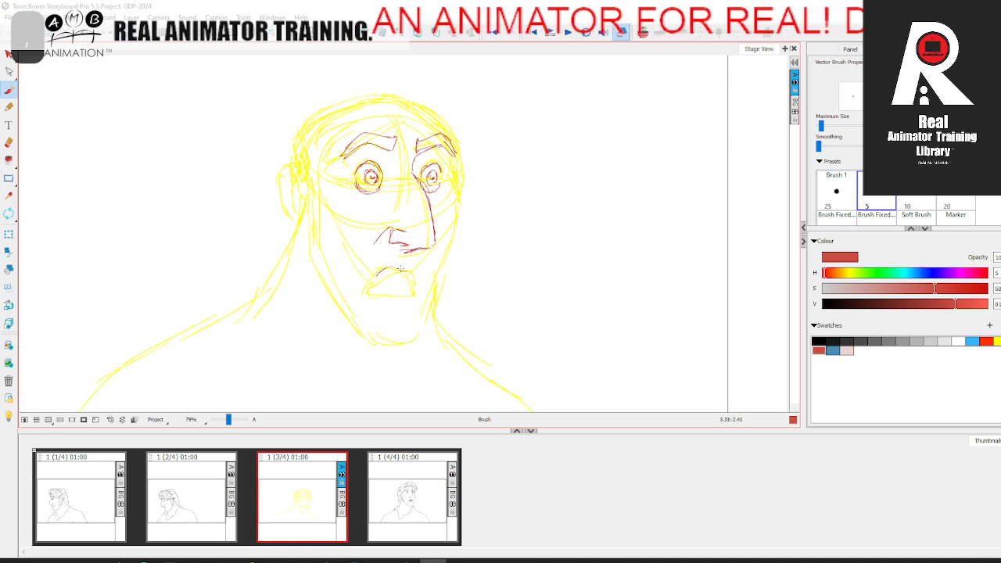
{"action": "key", "text": "period"}
{"action": "key", "text": "comma"}
{"action": "key", "text": "period"}
{"action": "key", "text": "comma"}
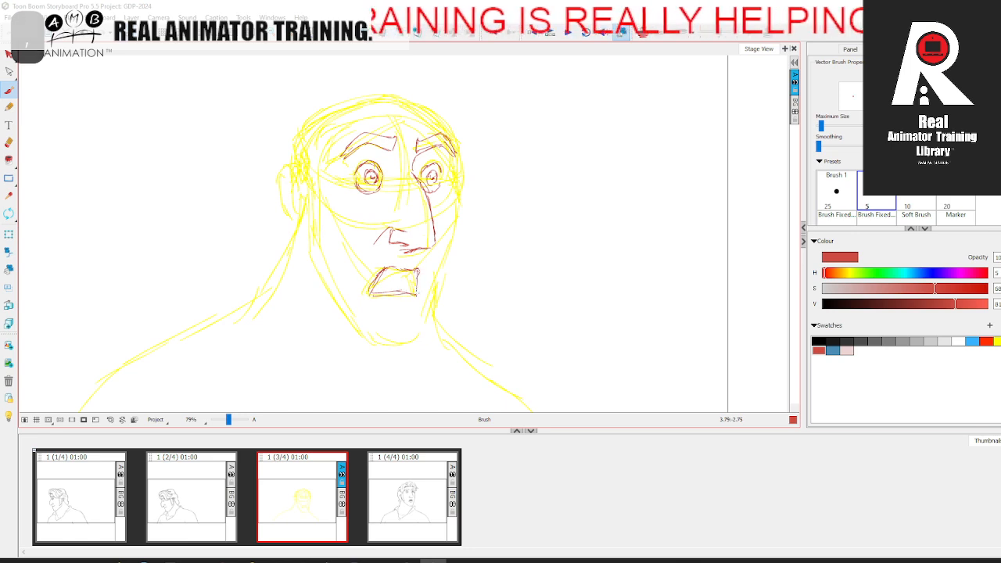
{"action": "key", "text": "period"}
{"action": "key", "text": "comma"}
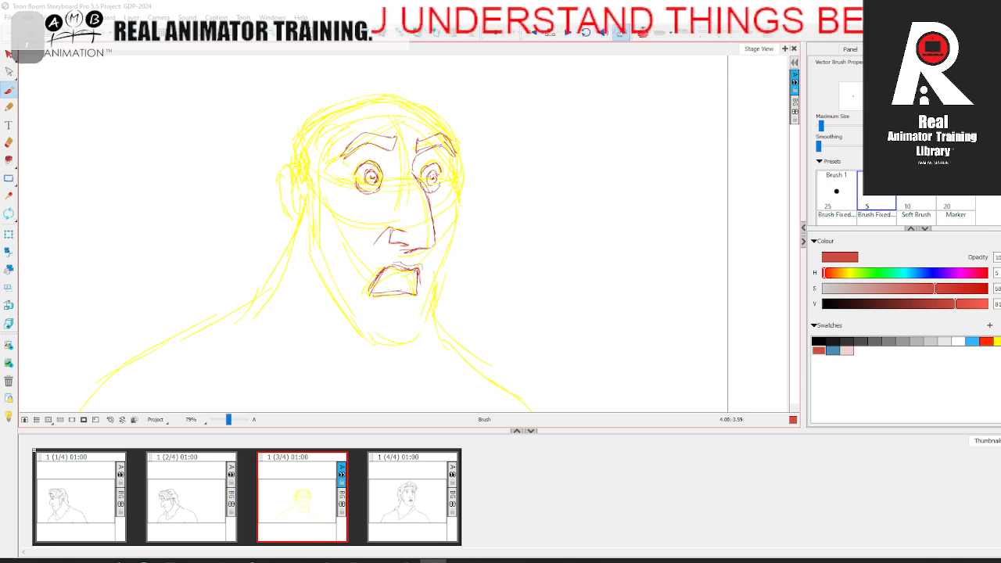
Step: Undo the vertical guide line through the face and redraw the mouth's far side in red
{"action": "left_click_drag", "start_coordinate": [423, 191], "coordinate": [427, 315]}
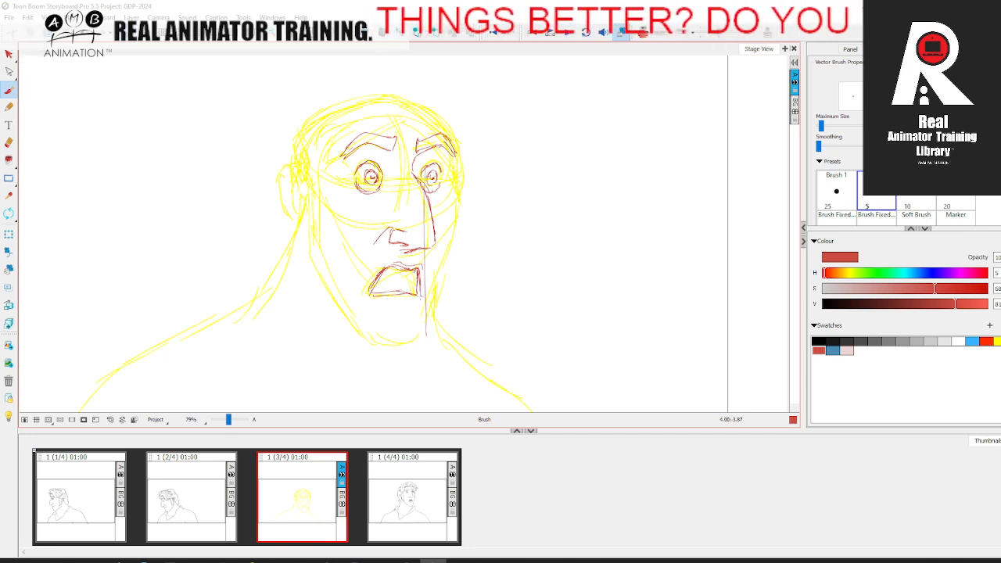
{"action": "key", "text": "alt+e"}
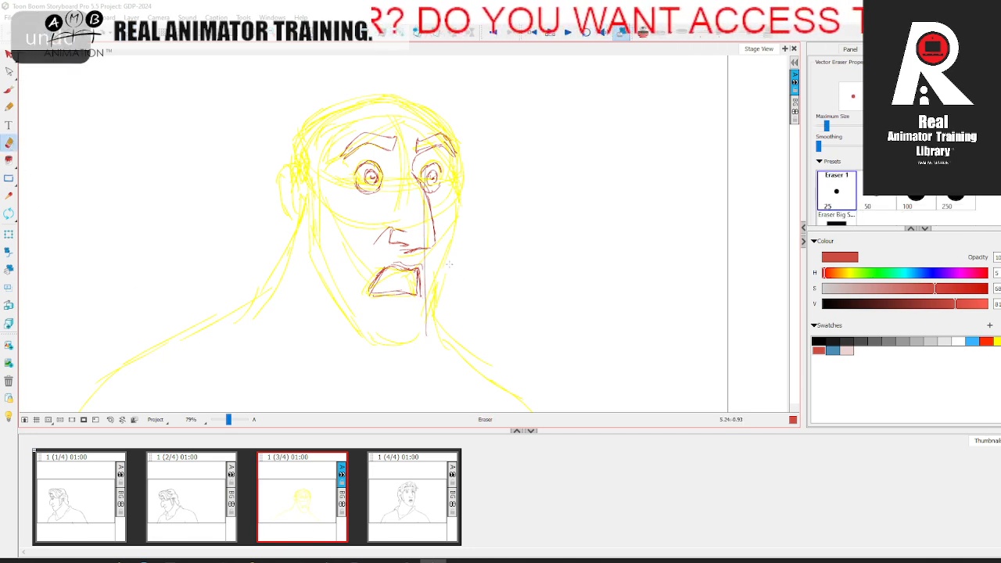
{"action": "key", "text": "ctrl+z"}
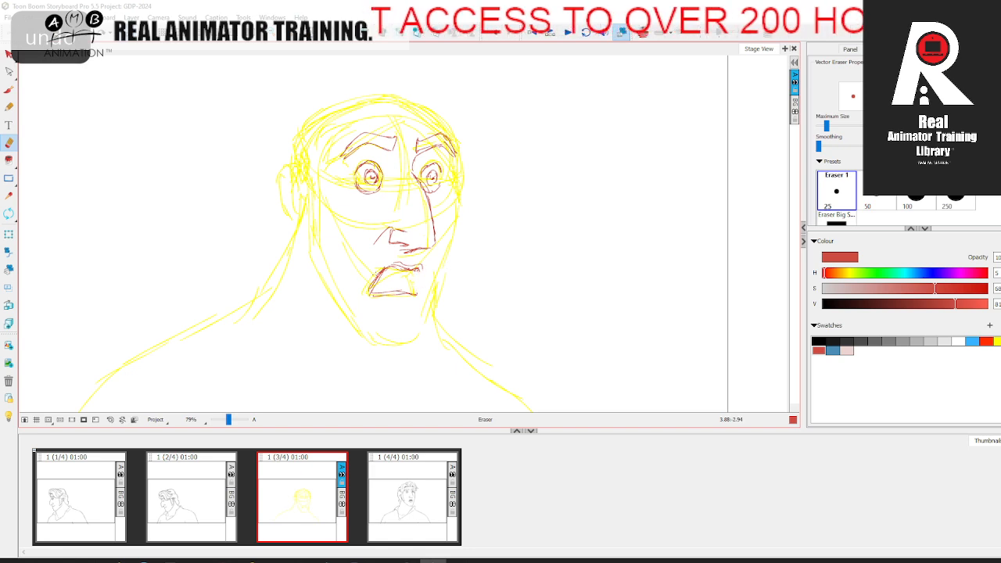
{"action": "key", "text": "alt+b"}
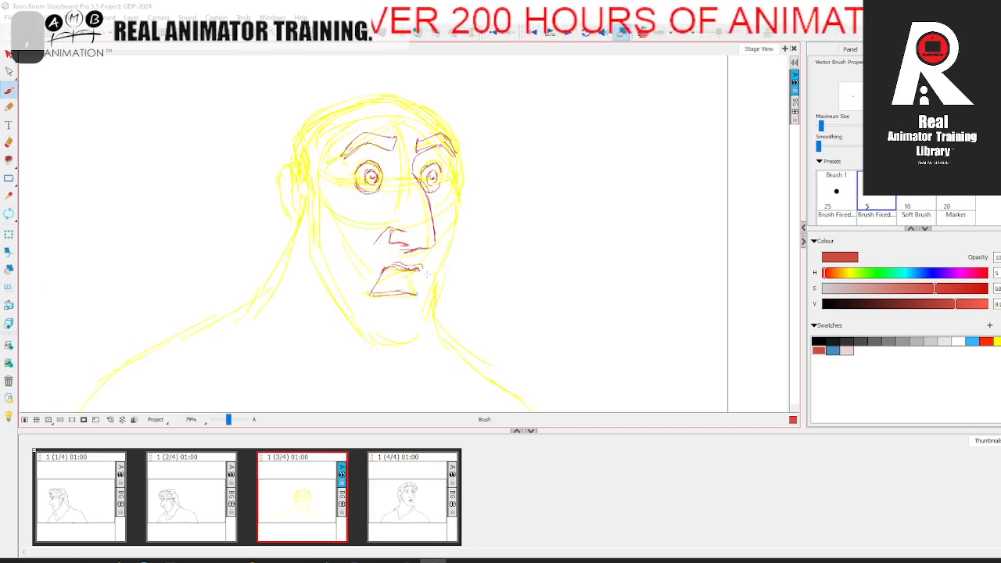
{"action": "left_click_drag", "start_coordinate": [420, 277], "coordinate": [422, 296]}
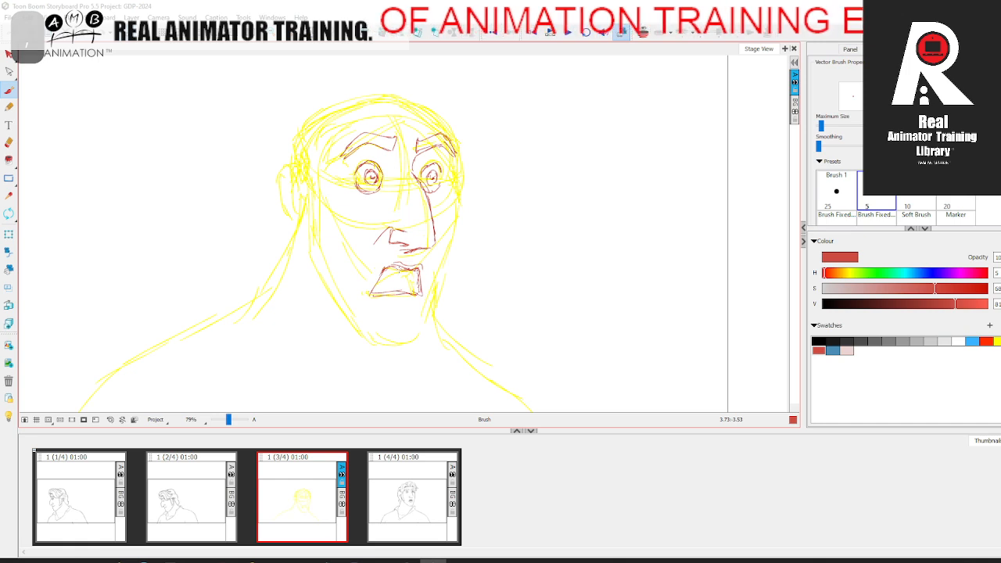
Step: Sketch the crease below the lower lip and the line inside the mouth, comparing with the fourth panel
{"action": "key", "text": "period"}
{"action": "key", "text": "comma"}
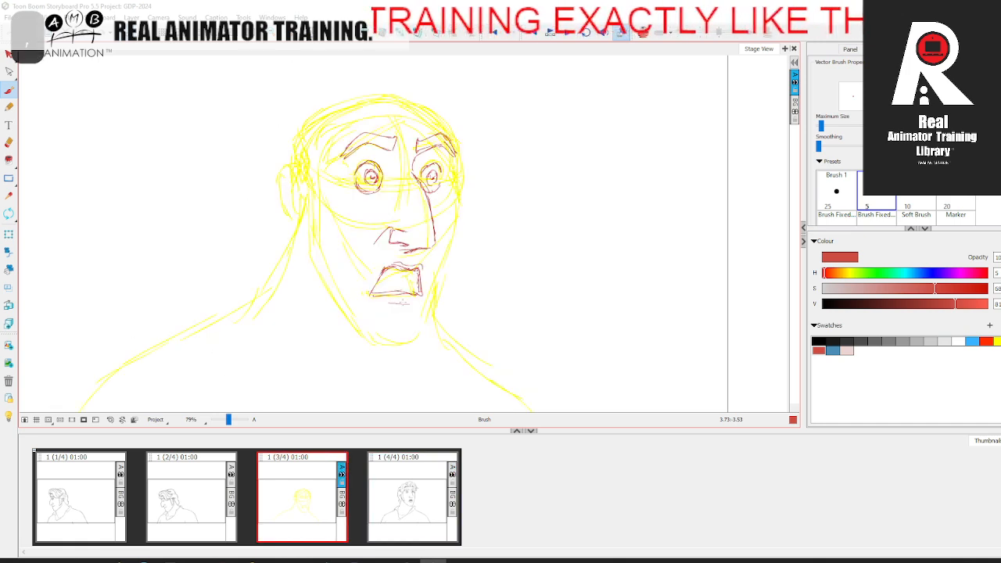
{"action": "key", "text": "period"}
{"action": "key", "text": "comma"}
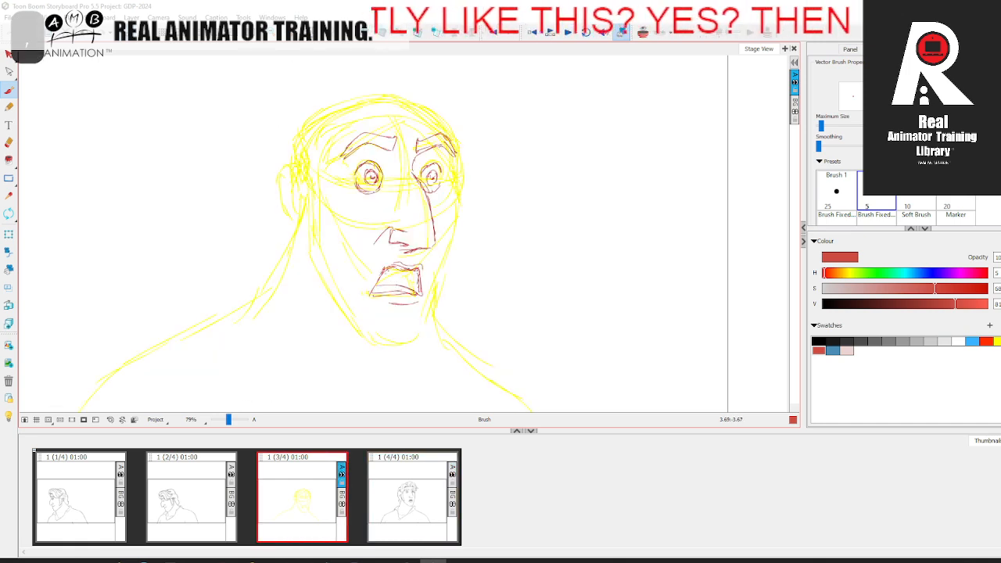
{"action": "key", "text": "period"}
{"action": "key", "text": "comma"}
Step: Sketch the chin's far side and its rounded underside in red, comparing with the fourth panel
{"action": "key", "text": "period"}
{"action": "key", "text": "comma"}
{"action": "key", "text": "period"}
{"action": "key", "text": "comma"}
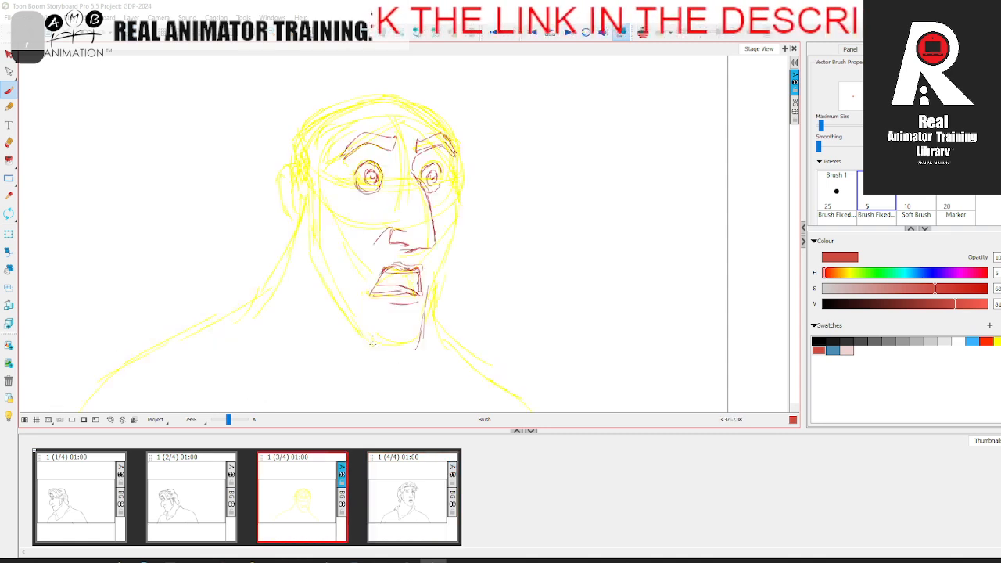
{"action": "mouse_move", "coordinate": [365, 328]}
{"action": "left_mouse_down"}
{"action": "mouse_move", "coordinate": [391, 349]}
{"action": "mouse_move", "coordinate": [413, 345]}
{"action": "left_mouse_up"}
{"action": "key", "text": "period"}
{"action": "key", "text": "comma"}
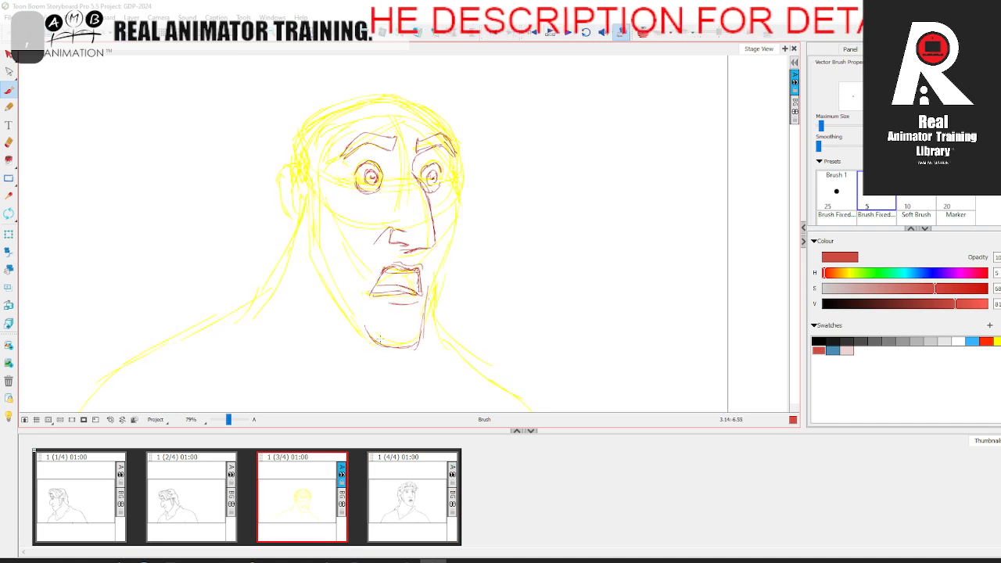
Step: Sketch the temple line from the near eyebrow toward the ear and the cheek line below it, referring to the fourth panel
{"action": "key", "text": "period"}
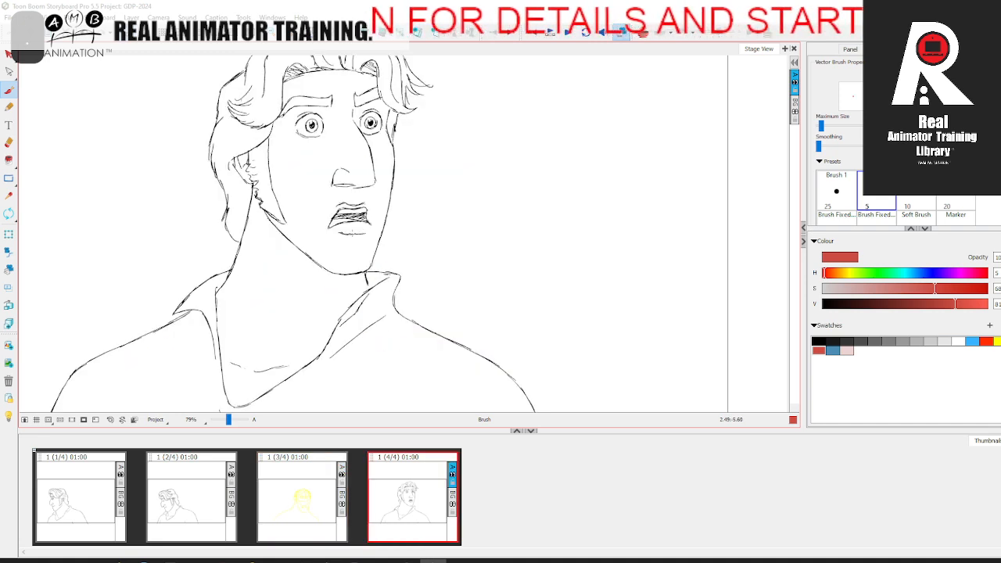
{"action": "key", "text": "comma"}
{"action": "mouse_move", "coordinate": [340, 155]}
{"action": "left_mouse_down"}
{"action": "mouse_move", "coordinate": [309, 190]}
{"action": "mouse_move", "coordinate": [338, 237]}
{"action": "left_mouse_up"}
{"action": "key", "text": "period"}
{"action": "key", "text": "comma"}
{"action": "key", "text": "period"}
{"action": "key", "text": "comma"}
Step: Sketch the ear and the near jaw line from below the ear to the chin in red
{"action": "mouse_move", "coordinate": [294, 226]}
{"action": "left_mouse_down"}
{"action": "mouse_move", "coordinate": [306, 225]}
{"action": "mouse_move", "coordinate": [297, 223]}
{"action": "left_mouse_up"}
{"action": "mouse_move", "coordinate": [287, 180]}
{"action": "left_mouse_down"}
{"action": "mouse_move", "coordinate": [291, 208]}
{"action": "mouse_move", "coordinate": [294, 180]}
{"action": "left_mouse_up"}
{"action": "key", "text": "."}
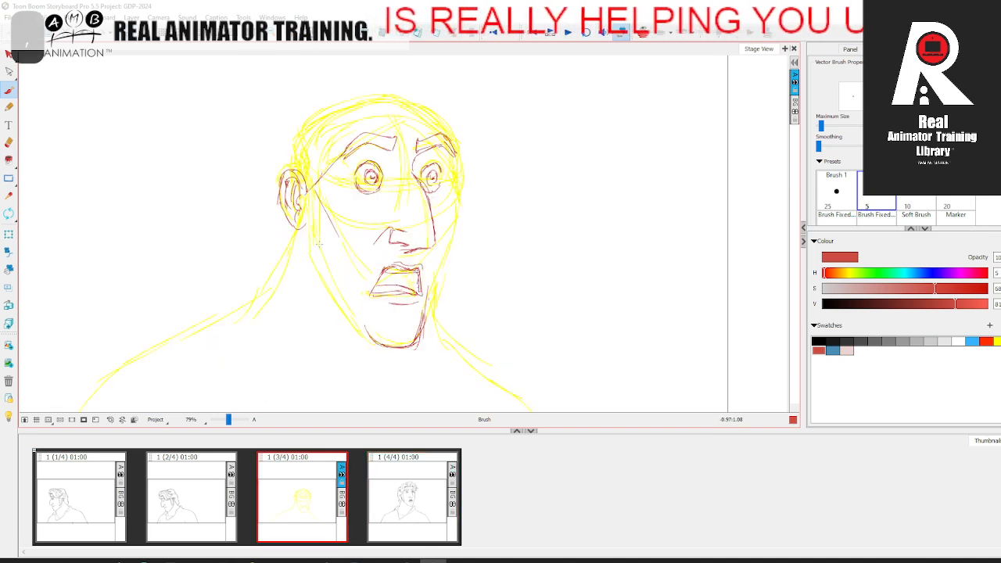
{"action": "left_click_drag", "start_coordinate": [306, 253], "coordinate": [370, 346]}
{"action": "key", "text": "."}
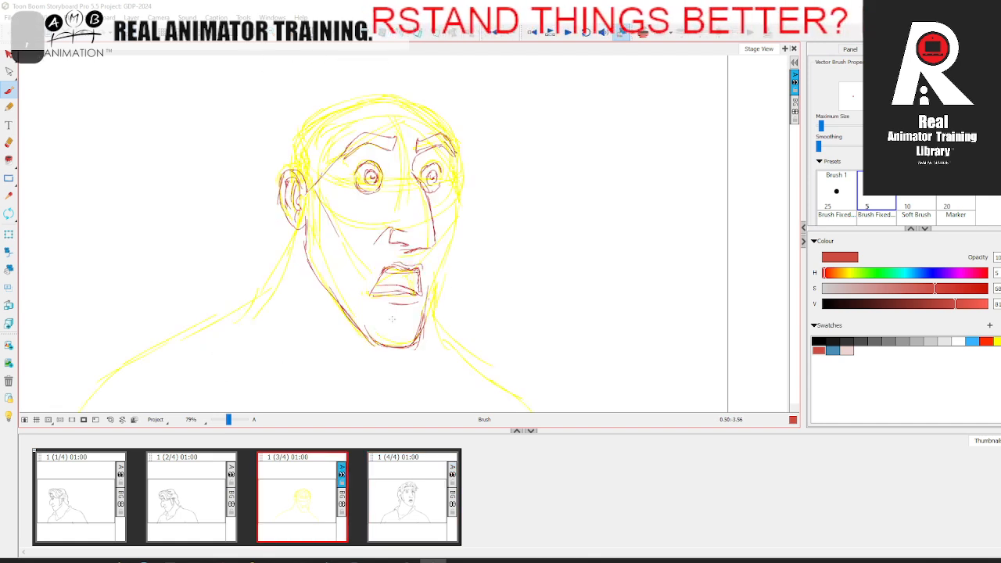
Step: Sketch the far side of the face in red from the eyebrow down past the cheek to the chin
{"action": "key", "text": "."}
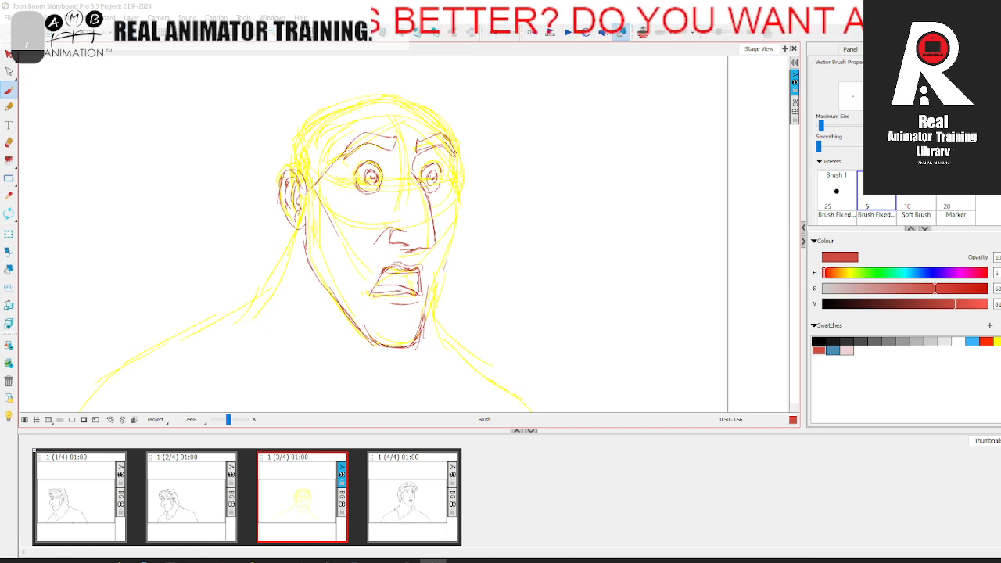
{"action": "key", "text": "."}
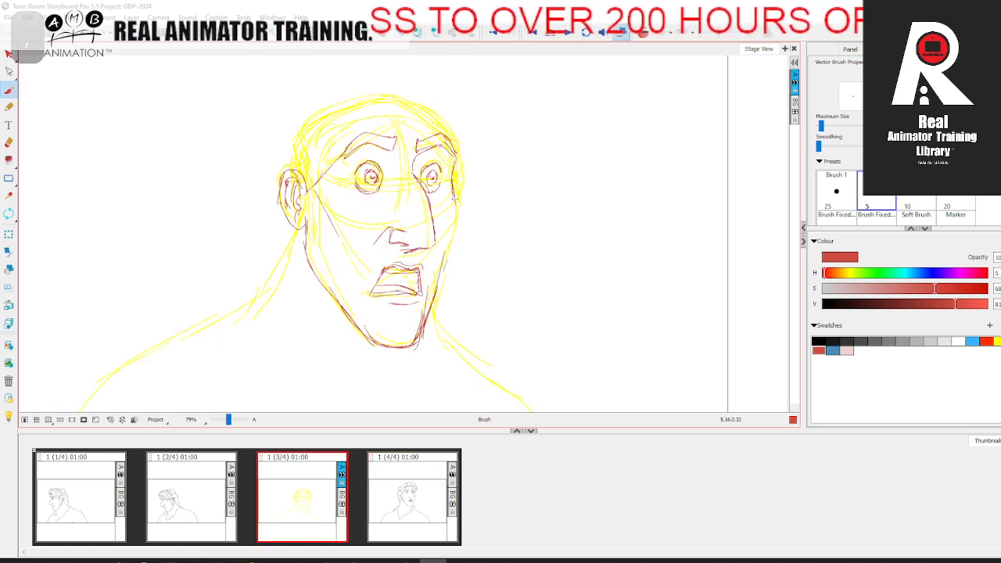
{"action": "key", "text": "."}
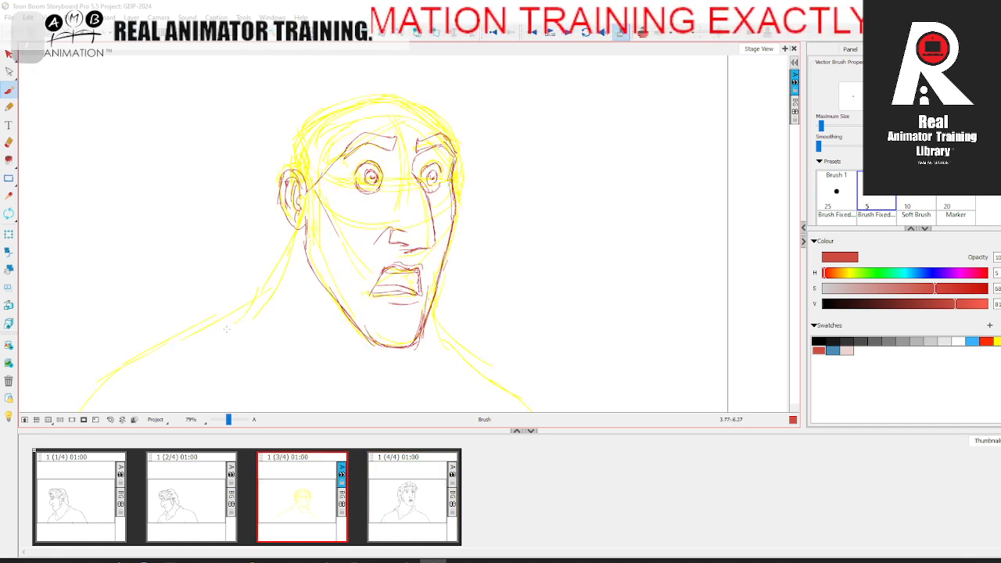
Step: Erase the overlapping strokes on the chin's far side, return to the brush, and check against the fourth panel
{"action": "key", "text": "alt+e"}
{"action": "left_click_drag", "start_coordinate": [430, 305], "coordinate": [421, 347]}
{"action": "key", "text": "alt+b"}
{"action": "key", "text": "."}
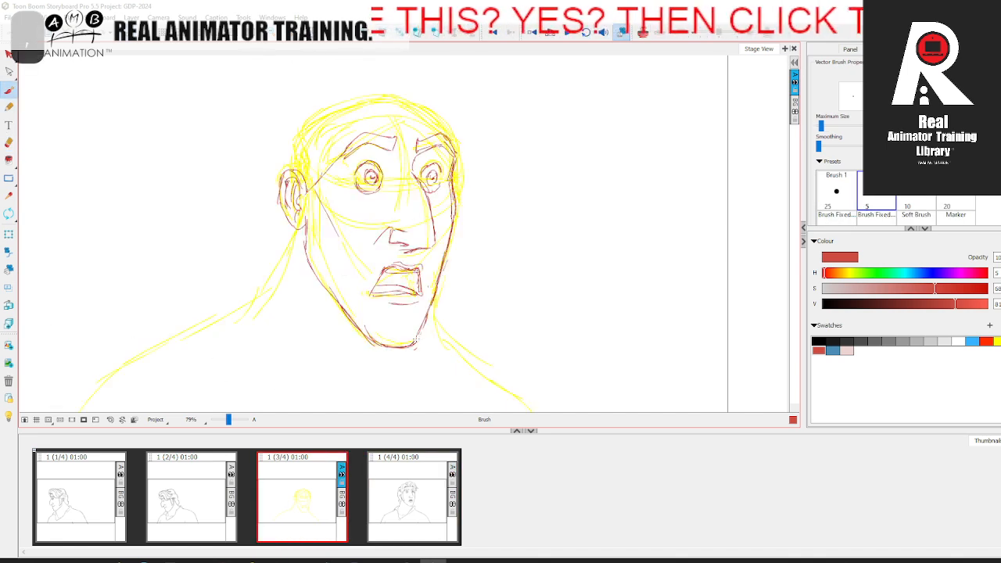
Step: Sketch the top of the skull in red over the yellow rough, referring to the fourth panel
{"action": "key", "text": "."}
{"action": "left_click_drag", "start_coordinate": [445, 286], "coordinate": [446, 319]}
{"action": "key", "text": "."}
{"action": "mouse_move", "coordinate": [291, 193]}
{"action": "left_mouse_down"}
{"action": "mouse_move", "coordinate": [379, 136]}
{"action": "mouse_move", "coordinate": [297, 158]}
{"action": "mouse_move", "coordinate": [420, 139]}
{"action": "mouse_move", "coordinate": [357, 125]}
{"action": "mouse_move", "coordinate": [452, 162]}
{"action": "left_mouse_up"}
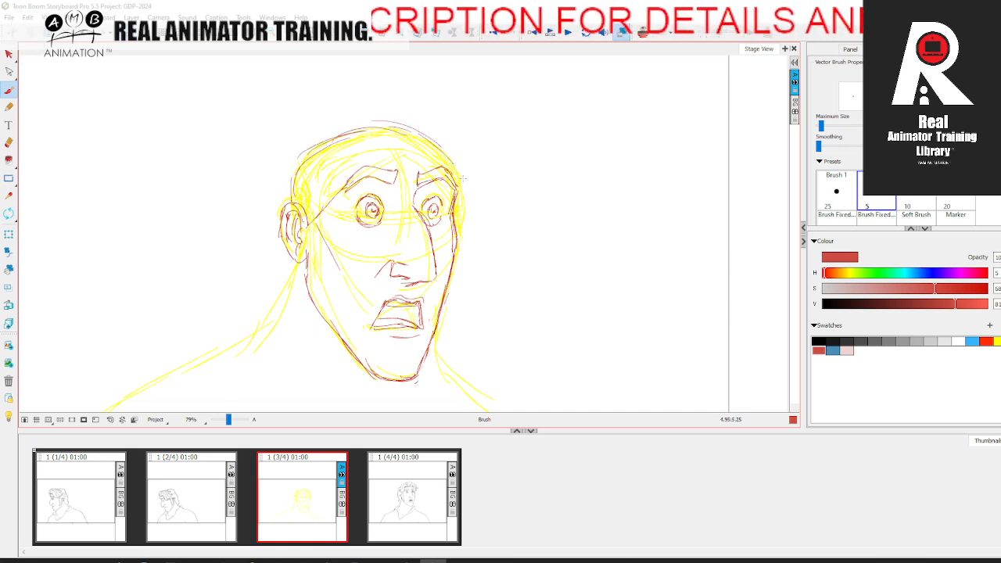
Step: Sketch the hairline in red from above the near ear across the forehead to the far temple
{"action": "key", "text": "."}
{"action": "mouse_move", "coordinate": [309, 228]}
{"action": "left_mouse_down"}
{"action": "mouse_move", "coordinate": [327, 186]}
{"action": "mouse_move", "coordinate": [363, 155]}
{"action": "left_mouse_up"}
{"action": "mouse_move", "coordinate": [316, 200]}
{"action": "left_mouse_down"}
{"action": "mouse_move", "coordinate": [324, 180]}
{"action": "mouse_move", "coordinate": [418, 145]}
{"action": "left_mouse_up"}
{"action": "left_click_drag", "start_coordinate": [352, 152], "coordinate": [435, 154]}
{"action": "key", "text": "."}
{"action": "left_click_drag", "start_coordinate": [348, 149], "coordinate": [453, 142]}
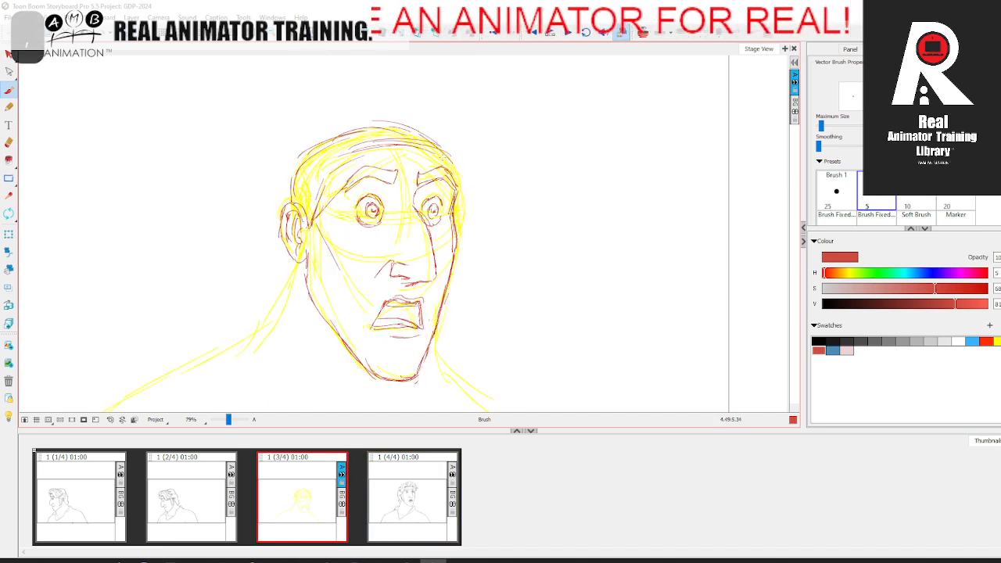
{"action": "mouse_move", "coordinate": [373, 147]}
{"action": "left_mouse_down"}
{"action": "mouse_move", "coordinate": [404, 142]}
{"action": "mouse_move", "coordinate": [339, 155]}
{"action": "mouse_move", "coordinate": [320, 192]}
{"action": "left_mouse_up"}
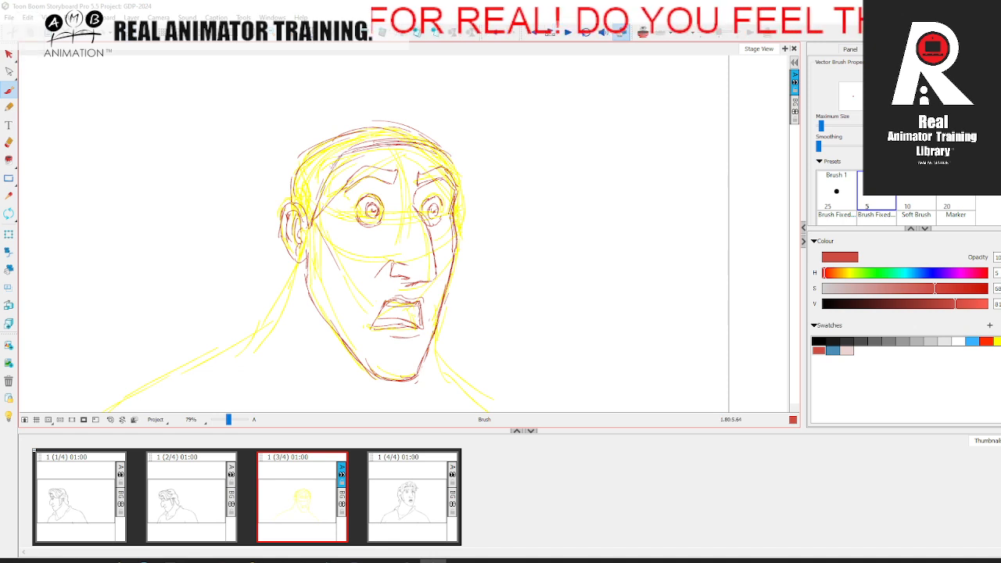
{"action": "key", "text": "."}
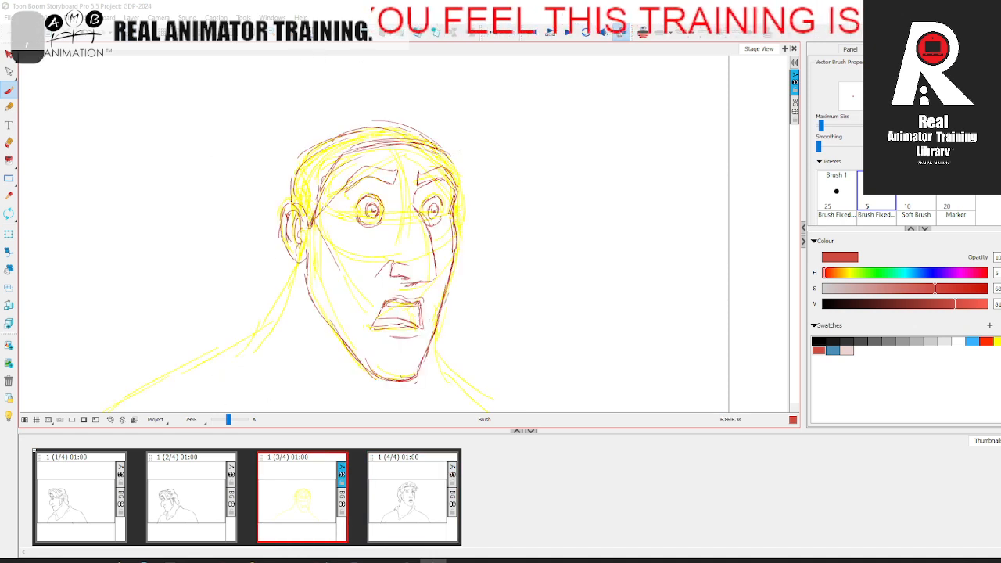
Step: Add red hair guide strokes from the top of the hairline past the temple to the ear, comparing with the fourth panel
{"action": "key", "text": "."}
{"action": "key", "text": "."}
{"action": "key", "text": "period"}
{"action": "key", "text": "comma"}
{"action": "key", "text": "period"}
{"action": "key", "text": "comma"}
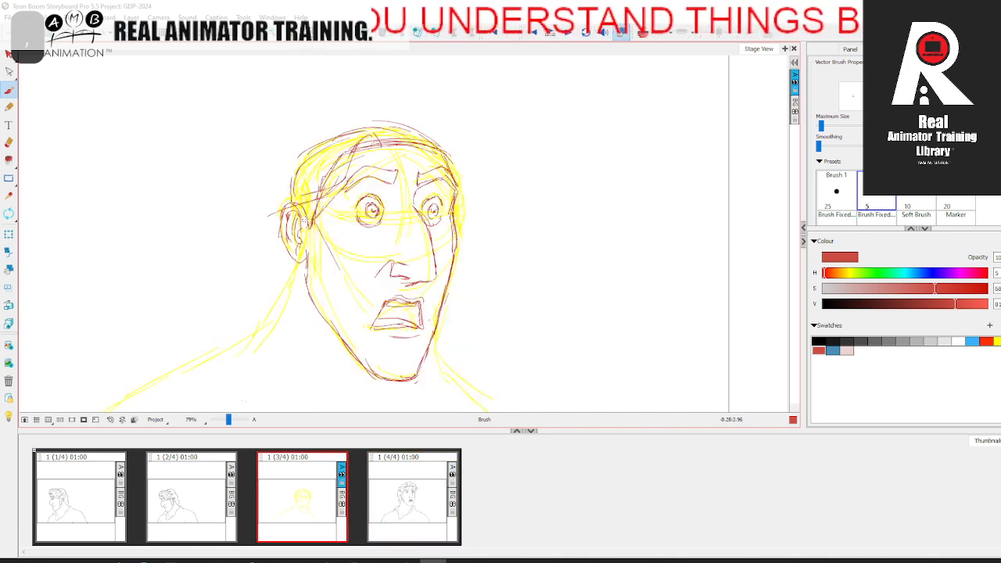
{"action": "key", "text": "period"}
{"action": "key", "text": "comma"}
{"action": "key", "text": "period"}
{"action": "key", "text": "comma"}
Step: Sketch the back hair behind the ear and the near neck line in red, comparing with the fourth panel
{"action": "left_click_drag", "start_coordinate": [296, 180], "coordinate": [268, 244]}
{"action": "key", "text": "period"}
{"action": "key", "text": "comma"}
{"action": "mouse_move", "coordinate": [286, 183]}
{"action": "left_mouse_down"}
{"action": "mouse_move", "coordinate": [261, 246]}
{"action": "mouse_move", "coordinate": [262, 303]}
{"action": "left_mouse_up"}
{"action": "key", "text": "period"}
{"action": "key", "text": "comma"}
{"action": "key", "text": "period"}
{"action": "key", "text": "comma"}
{"action": "mouse_move", "coordinate": [299, 259]}
{"action": "left_mouse_down"}
{"action": "mouse_move", "coordinate": [276, 319]}
{"action": "mouse_move", "coordinate": [255, 336]}
{"action": "left_mouse_up"}
{"action": "key", "text": "period"}
{"action": "key", "text": "comma"}
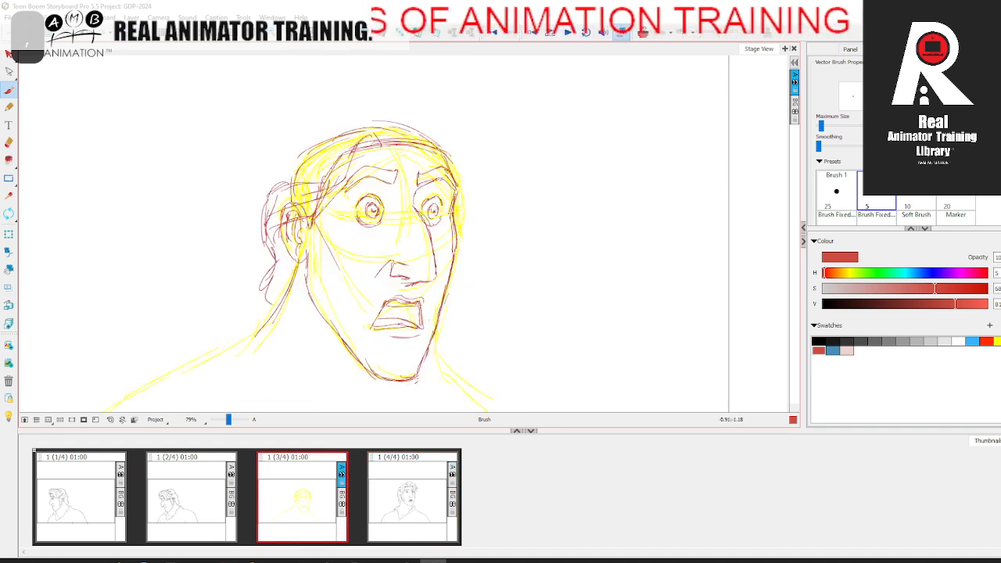
Step: Extend the near neck line down past the frame edge and sketch a chest line below the chin, with the neighbouring panels as onion skin
{"action": "key", "text": "space"}
{"action": "left_click_drag", "start_coordinate": [408, 380], "coordinate": [424, 297]}
{"action": "key", "text": "period"}
{"action": "key", "text": "comma"}
{"action": "key", "text": "space"}
{"action": "left_click_drag", "start_coordinate": [356, 290], "coordinate": [376, 231]}
{"action": "key", "text": "period"}
{"action": "key", "text": "comma"}
{"action": "left_click_drag", "start_coordinate": [320, 146], "coordinate": [238, 291]}
{"action": "left_click_drag", "start_coordinate": [268, 229], "coordinate": [219, 354]}
{"action": "left_click_drag", "start_coordinate": [263, 237], "coordinate": [238, 291]}
{"action": "mouse_move", "coordinate": [320, 152]}
{"action": "left_mouse_down"}
{"action": "mouse_move", "coordinate": [257, 260]}
{"action": "mouse_move", "coordinate": [373, 250]}
{"action": "left_mouse_up"}
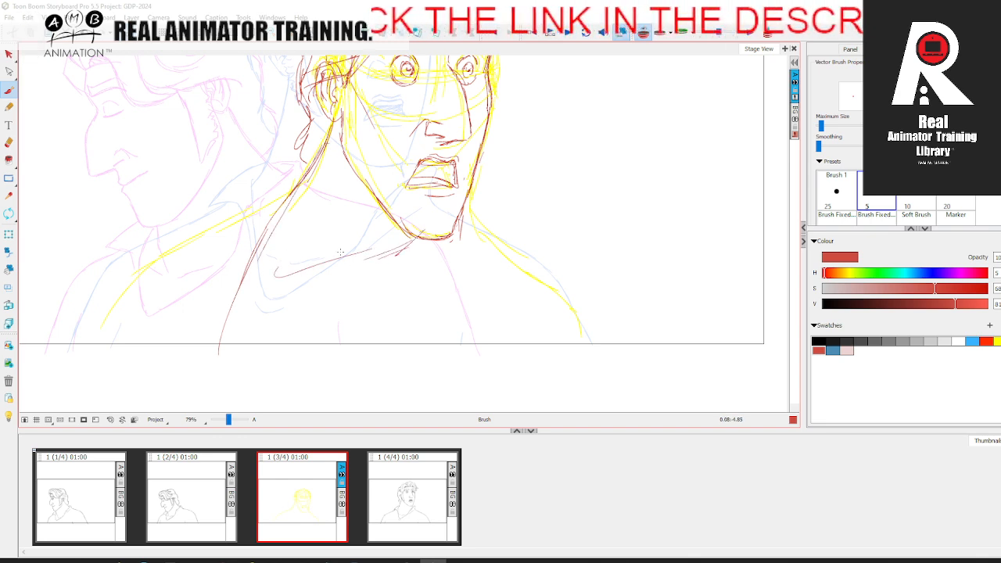
Step: Sketch the front neck muscle in red from below the ear down to the frame's lower edge
{"action": "left_click_drag", "start_coordinate": [307, 181], "coordinate": [291, 285]}
{"action": "left_click_drag", "start_coordinate": [294, 200], "coordinate": [270, 327]}
{"action": "left_click_drag", "start_coordinate": [287, 280], "coordinate": [267, 349]}
{"action": "left_click_drag", "start_coordinate": [270, 329], "coordinate": [264, 360]}
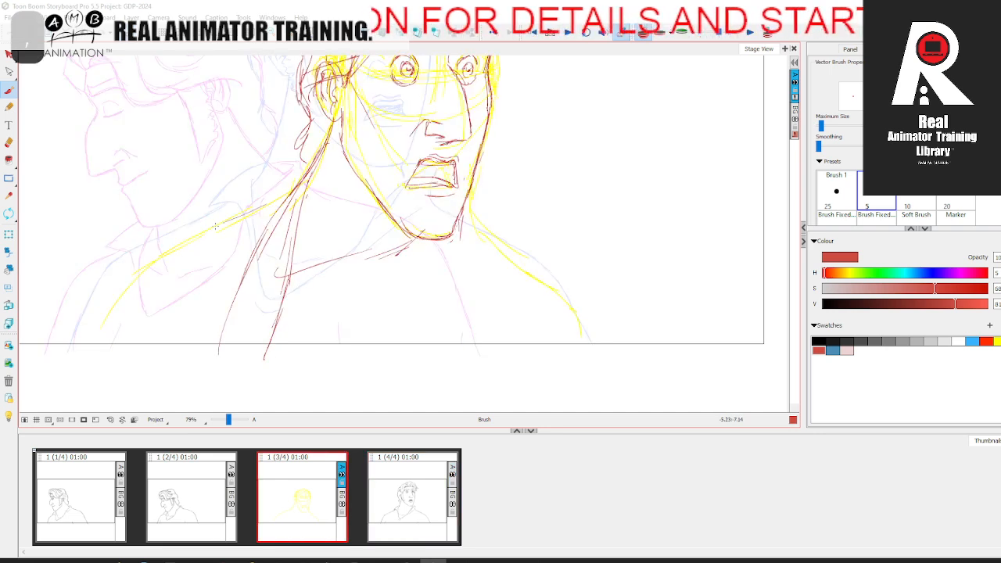
Step: Sketch the near shoulder slope and both collarbones in red
{"action": "left_click_drag", "start_coordinate": [116, 256], "coordinate": [80, 332]}
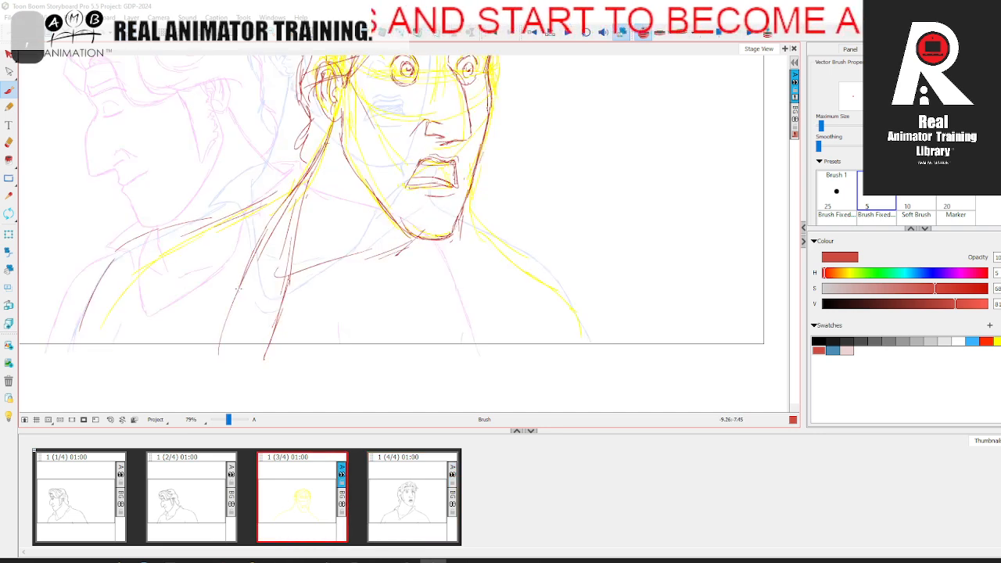
{"action": "left_click_drag", "start_coordinate": [136, 266], "coordinate": [253, 206]}
{"action": "left_click_drag", "start_coordinate": [194, 219], "coordinate": [277, 191]}
{"action": "left_click_drag", "start_coordinate": [193, 267], "coordinate": [265, 303]}
{"action": "mouse_move", "coordinate": [200, 244]}
{"action": "left_mouse_down"}
{"action": "mouse_move", "coordinate": [290, 304]}
{"action": "mouse_move", "coordinate": [351, 301]}
{"action": "left_mouse_up"}
{"action": "left_click_drag", "start_coordinate": [350, 301], "coordinate": [452, 283]}
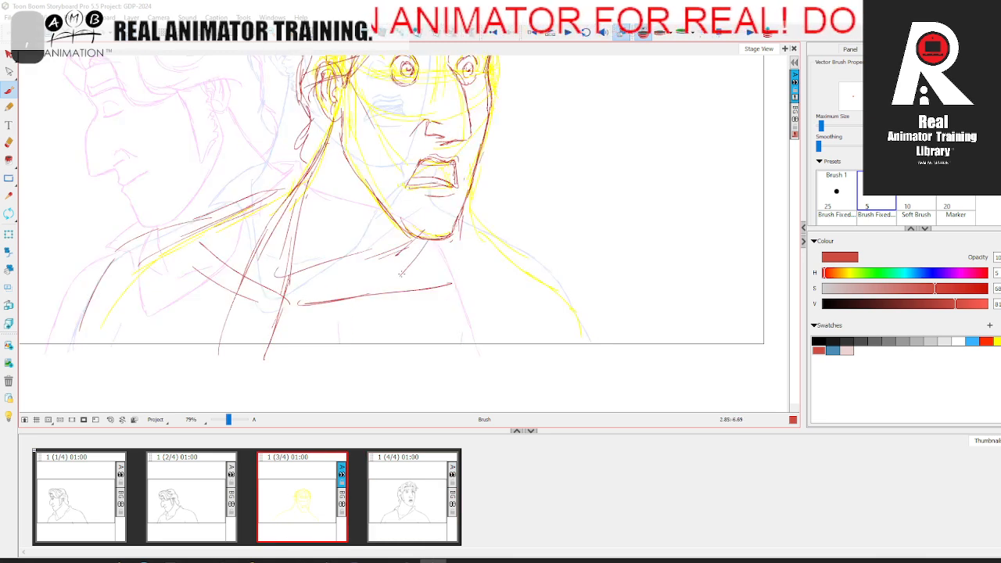
{"action": "left_click_drag", "start_coordinate": [401, 273], "coordinate": [326, 298]}
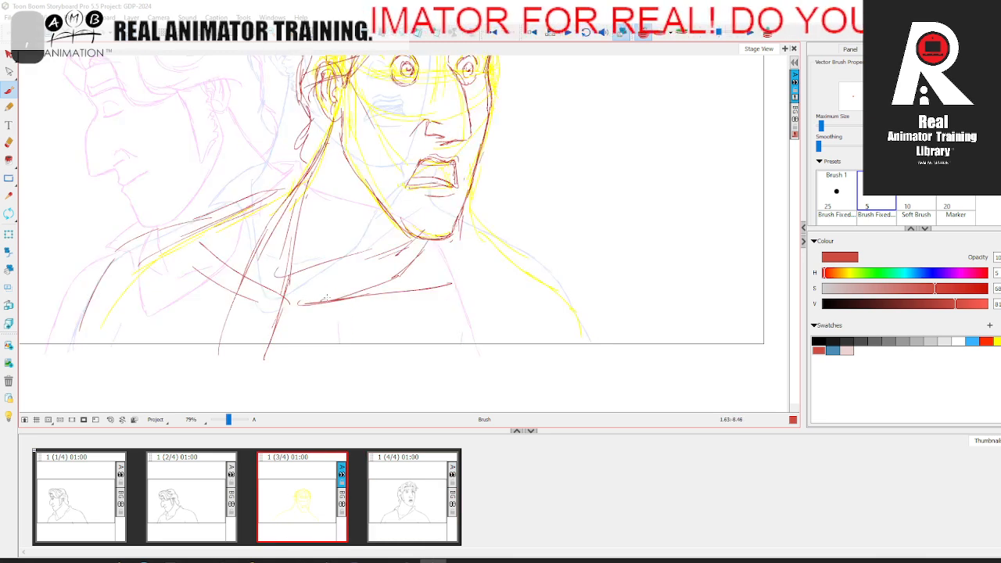
Step: Build up the neck muscle and throat with red strokes from the jaw down to the collarbones
{"action": "left_click_drag", "start_coordinate": [327, 144], "coordinate": [293, 256]}
{"action": "left_click_drag", "start_coordinate": [306, 191], "coordinate": [290, 269]}
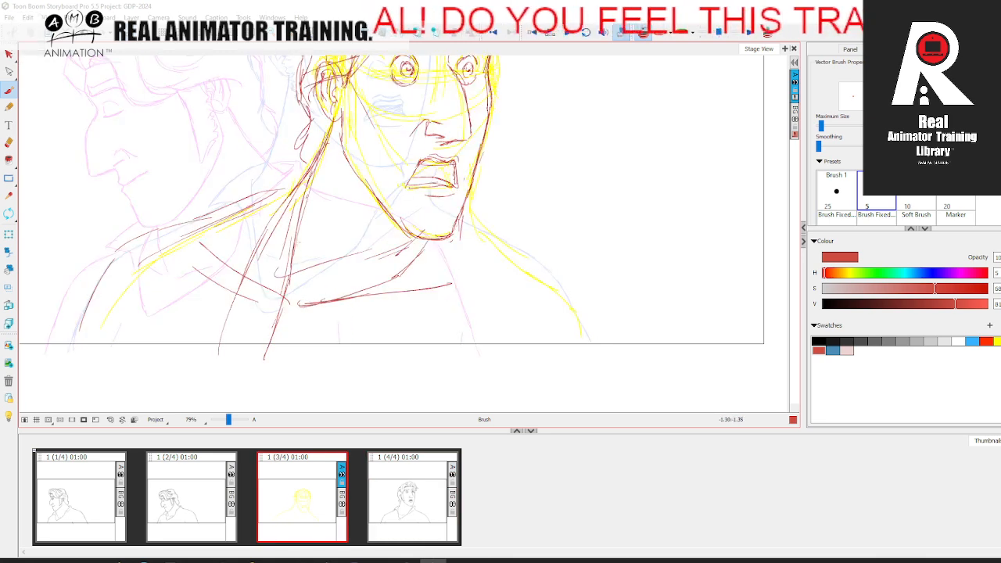
{"action": "left_click_drag", "start_coordinate": [327, 146], "coordinate": [295, 238]}
{"action": "left_click_drag", "start_coordinate": [299, 186], "coordinate": [266, 269]}
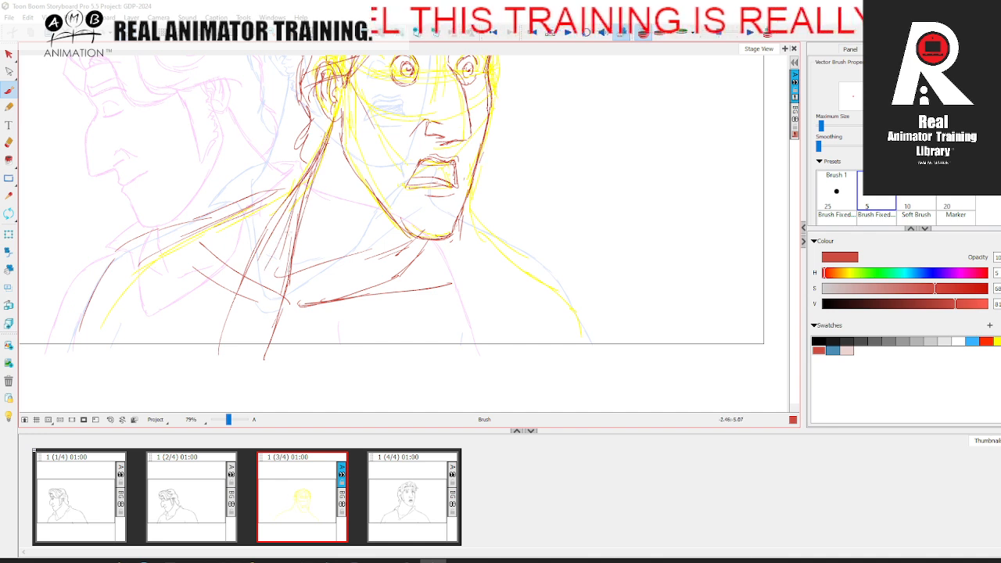
{"action": "left_click_drag", "start_coordinate": [337, 191], "coordinate": [306, 247]}
{"action": "left_click_drag", "start_coordinate": [394, 216], "coordinate": [368, 248]}
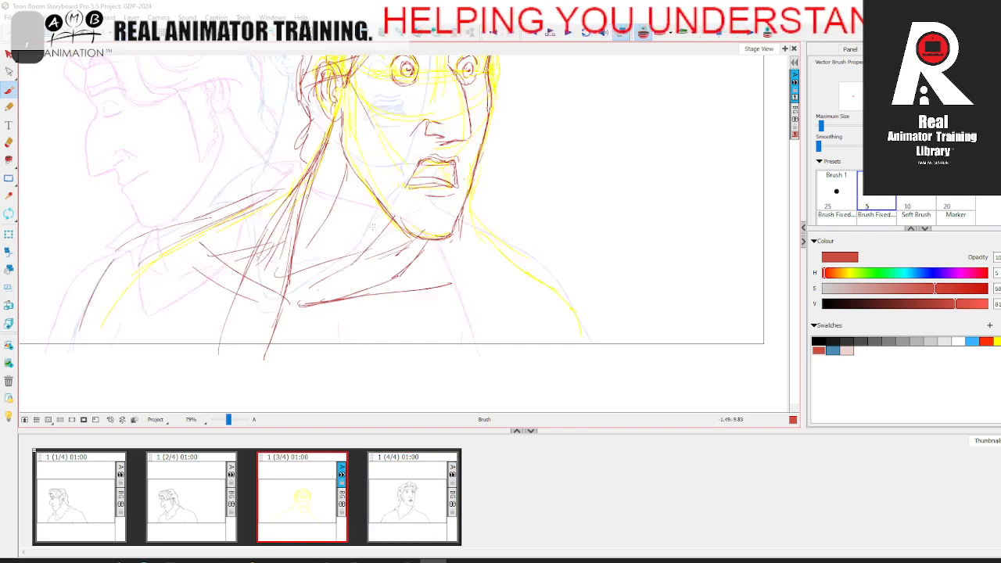
{"action": "left_click_drag", "start_coordinate": [376, 225], "coordinate": [350, 274]}
{"action": "left_click_drag", "start_coordinate": [356, 269], "coordinate": [426, 296]}
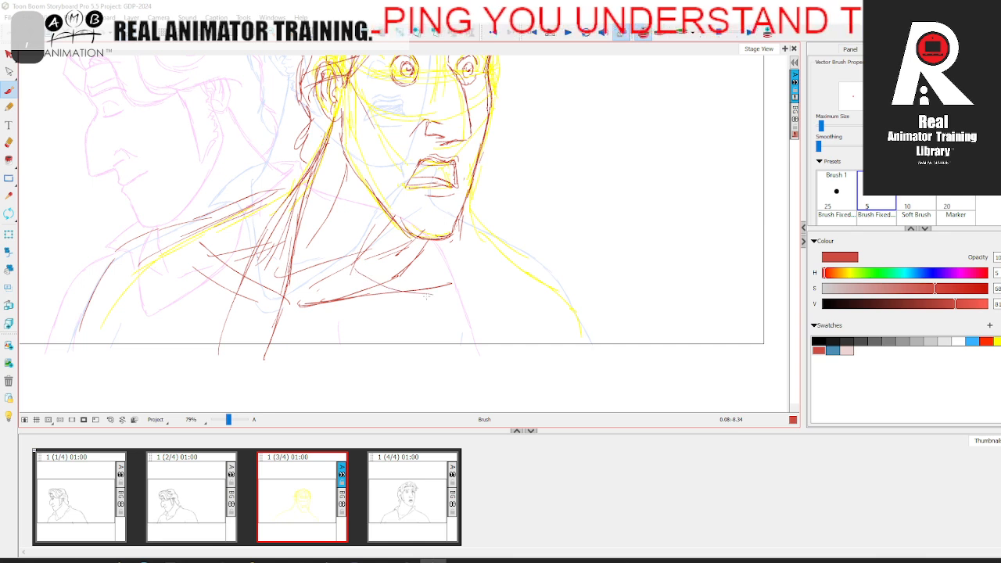
Step: Sketch the far side of the neck, the far shoulder and the curved chest line beneath it in red
{"action": "mouse_move", "coordinate": [474, 235]}
{"action": "left_mouse_down"}
{"action": "mouse_move", "coordinate": [463, 211]}
{"action": "mouse_move", "coordinate": [512, 266]}
{"action": "left_mouse_up"}
{"action": "left_click_drag", "start_coordinate": [387, 277], "coordinate": [368, 286]}
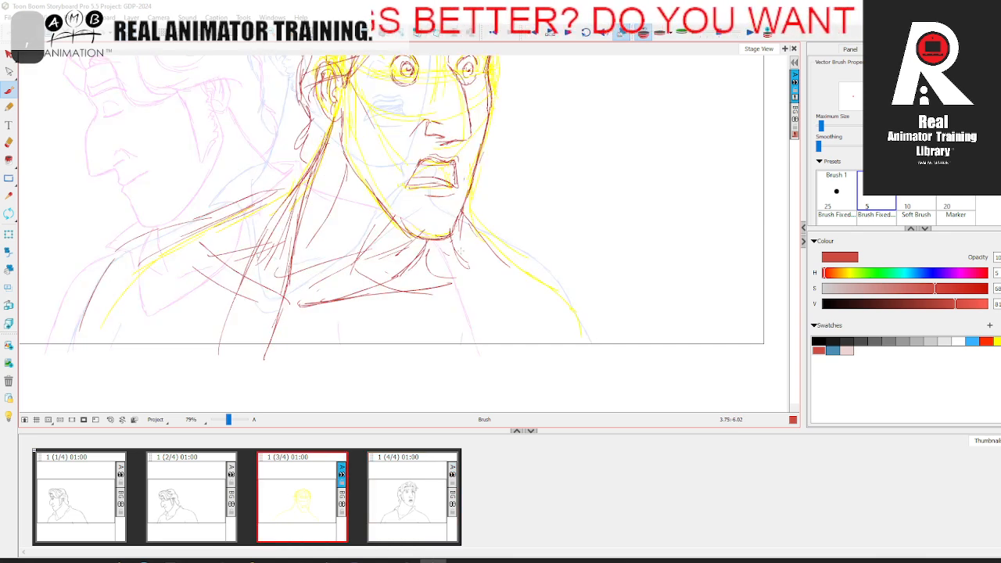
{"action": "left_click_drag", "start_coordinate": [465, 239], "coordinate": [491, 280]}
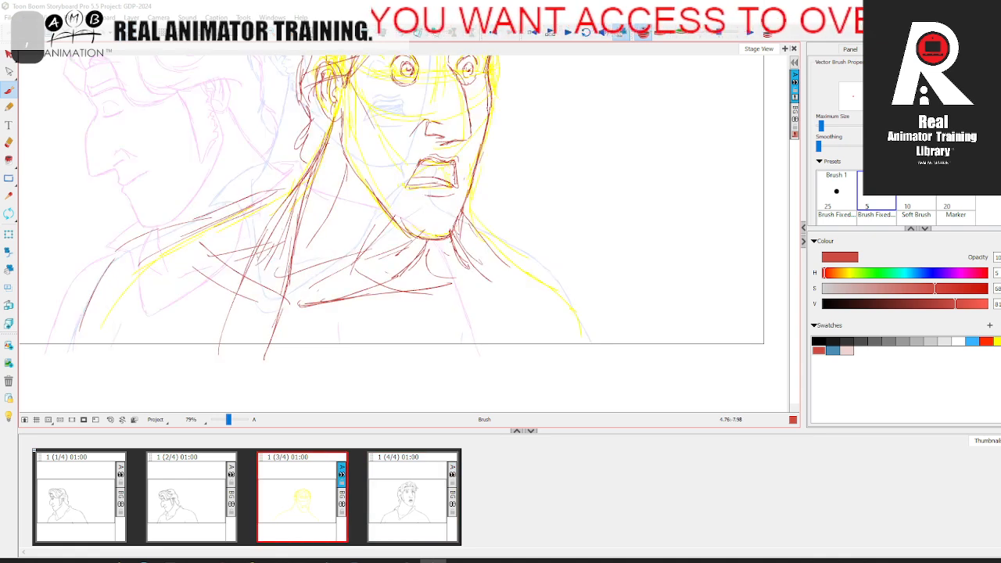
{"action": "mouse_move", "coordinate": [452, 229]}
{"action": "left_mouse_down"}
{"action": "mouse_move", "coordinate": [515, 278]}
{"action": "mouse_move", "coordinate": [569, 302]}
{"action": "mouse_move", "coordinate": [613, 345]}
{"action": "left_mouse_up"}
{"action": "mouse_move", "coordinate": [575, 306]}
{"action": "left_mouse_down"}
{"action": "mouse_move", "coordinate": [545, 295]}
{"action": "mouse_move", "coordinate": [459, 317]}
{"action": "mouse_move", "coordinate": [438, 359]}
{"action": "left_mouse_up"}
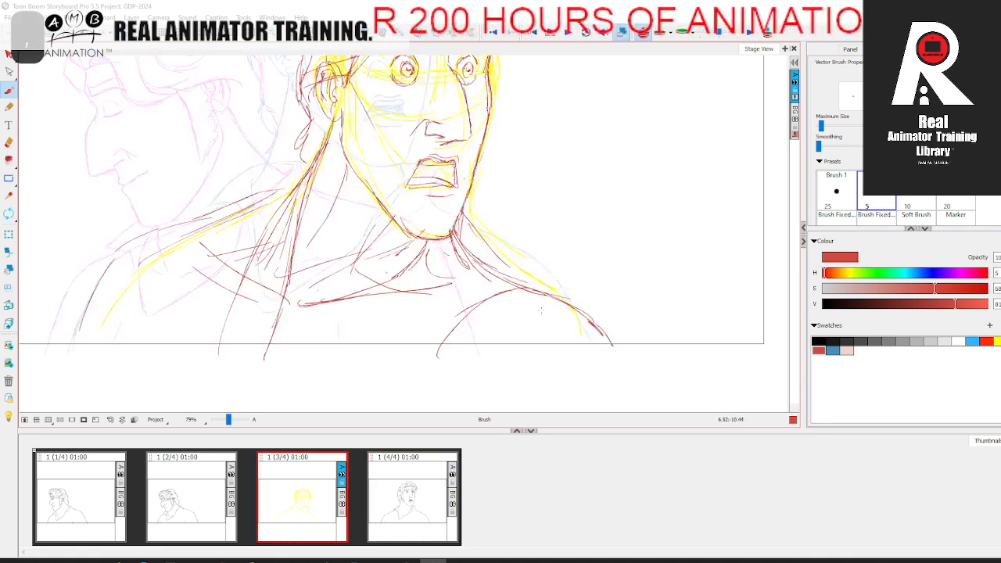
{"action": "left_click_drag", "start_coordinate": [557, 299], "coordinate": [438, 357]}
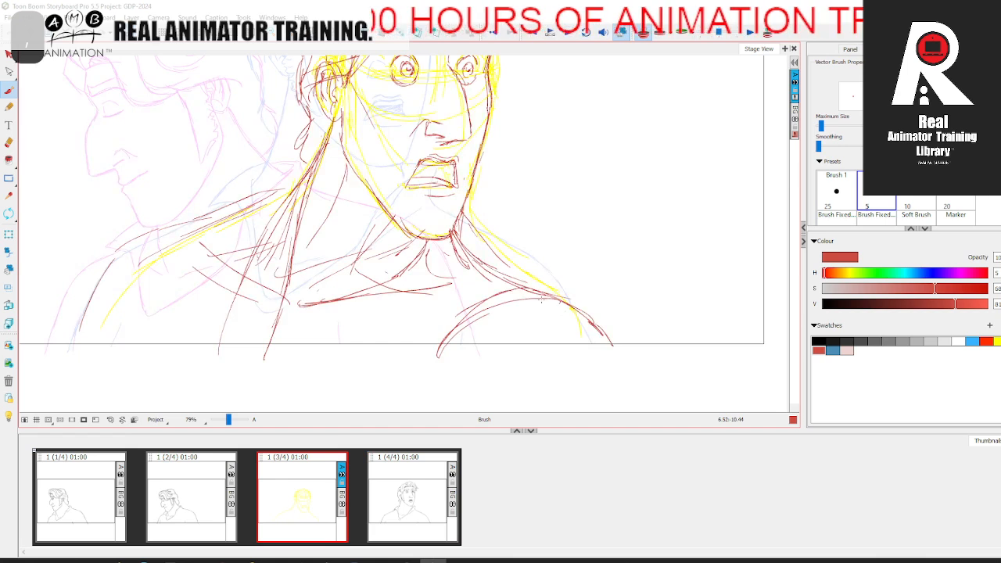
Step: Sketch the near upper shoulder and outer arm contour in red, and turn off the onion skin
{"action": "left_click_drag", "start_coordinate": [265, 225], "coordinate": [209, 244]}
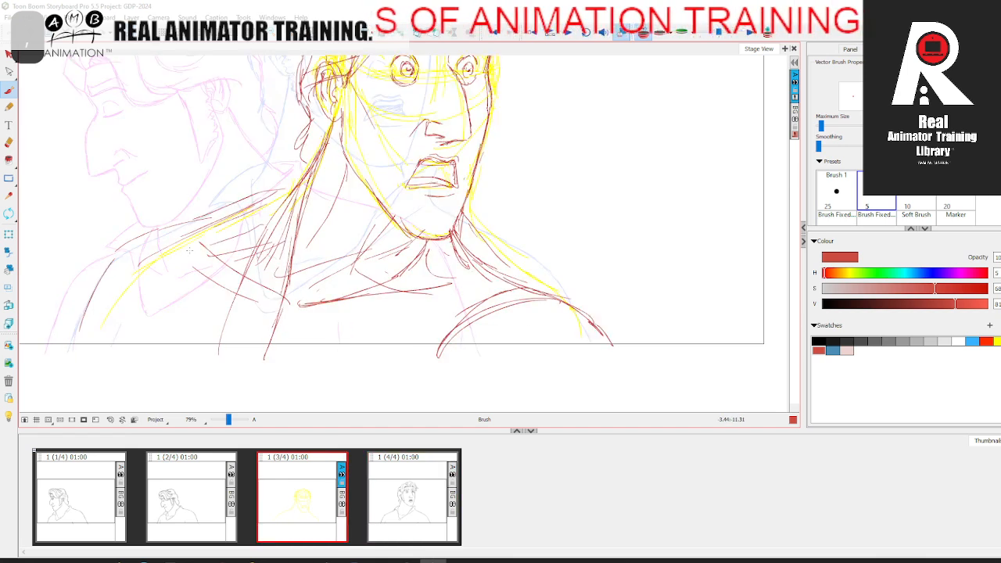
{"action": "left_click_drag", "start_coordinate": [280, 197], "coordinate": [159, 243]}
{"action": "left_click_drag", "start_coordinate": [160, 240], "coordinate": [273, 298]}
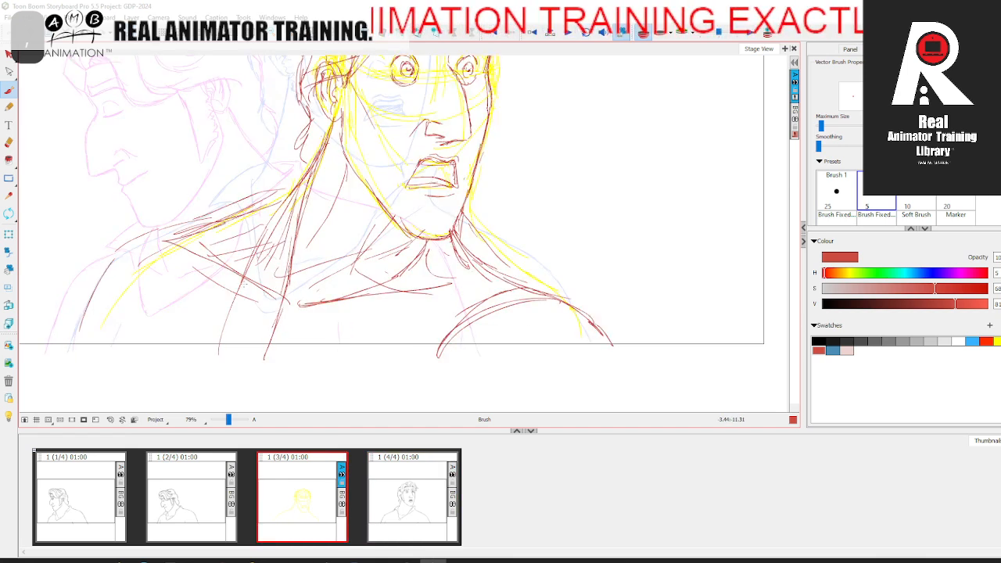
{"action": "mouse_move", "coordinate": [128, 270]}
{"action": "left_mouse_down"}
{"action": "mouse_move", "coordinate": [244, 298]}
{"action": "mouse_move", "coordinate": [129, 292]}
{"action": "left_mouse_up"}
{"action": "mouse_move", "coordinate": [190, 234]}
{"action": "left_mouse_down"}
{"action": "mouse_move", "coordinate": [135, 244]}
{"action": "mouse_move", "coordinate": [54, 334]}
{"action": "left_mouse_up"}
{"action": "left_click_drag", "start_coordinate": [102, 267], "coordinate": [46, 336]}
{"action": "left_click_drag", "start_coordinate": [165, 249], "coordinate": [97, 268]}
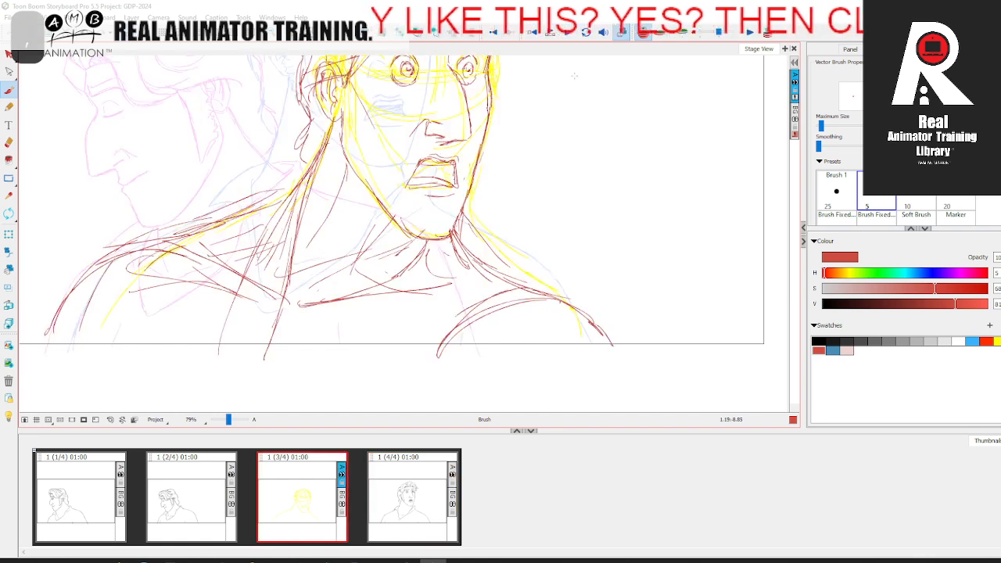
{"action": "key", "text": "shift+l"}
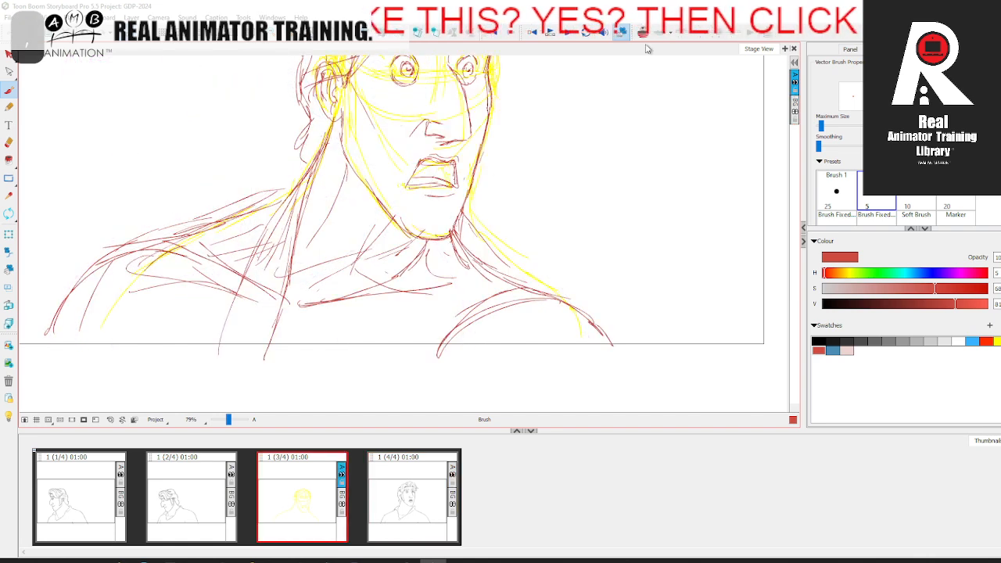
Step: Reinforce the near shoulder line in red while flipping through the panels to compare its position
{"action": "left_click_drag", "start_coordinate": [425, 204], "coordinate": [454, 253]}
{"action": "left_click_drag", "start_coordinate": [228, 420], "coordinate": [226, 420]}
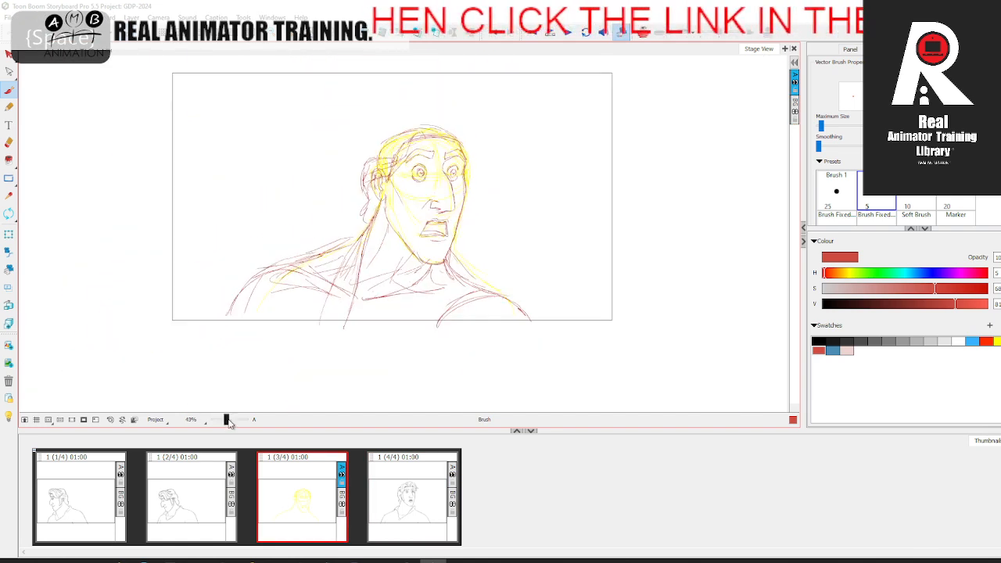
{"action": "left_click", "coordinate": [205, 510]}
{"action": "left_click", "coordinate": [301, 502]}
{"action": "left_click", "coordinate": [404, 488]}
{"action": "left_click", "coordinate": [73, 501]}
{"action": "left_click", "coordinate": [171, 505]}
{"action": "left_click", "coordinate": [290, 496]}
{"action": "left_click", "coordinate": [403, 489]}
{"action": "left_click", "coordinate": [305, 497]}
{"action": "left_click", "coordinate": [203, 498]}
{"action": "left_click", "coordinate": [294, 491]}
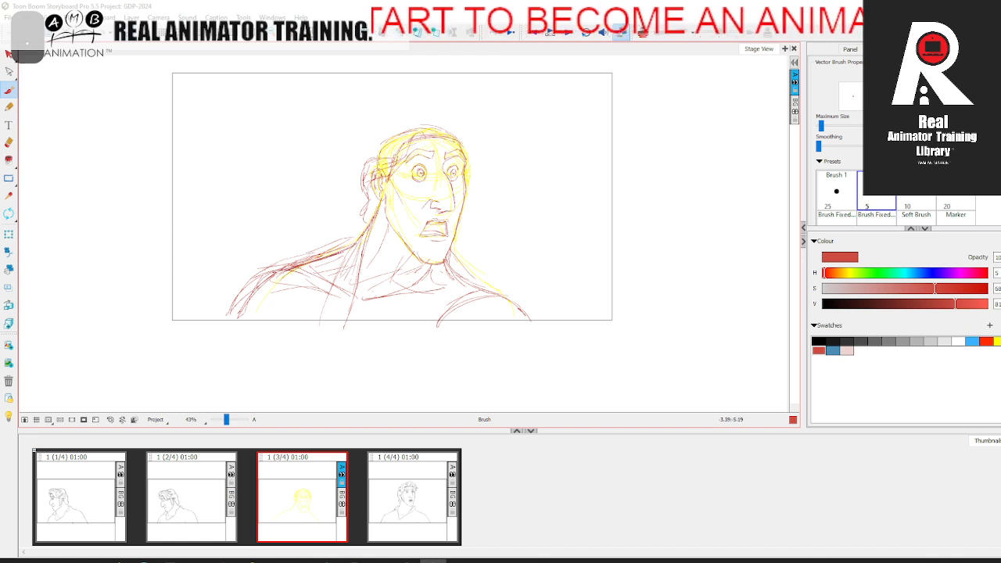
Step: Add an inner near arm contour and strengthen the far neck and shoulder line, comparing with the adjacent panels
{"action": "left_click", "coordinate": [394, 509]}
{"action": "left_click", "coordinate": [300, 509]}
{"action": "left_click", "coordinate": [200, 504]}
{"action": "left_click", "coordinate": [293, 501]}
{"action": "left_click", "coordinate": [403, 492]}
{"action": "left_click", "coordinate": [302, 492]}
{"action": "left_click", "coordinate": [202, 496]}
{"action": "left_click", "coordinate": [306, 498]}
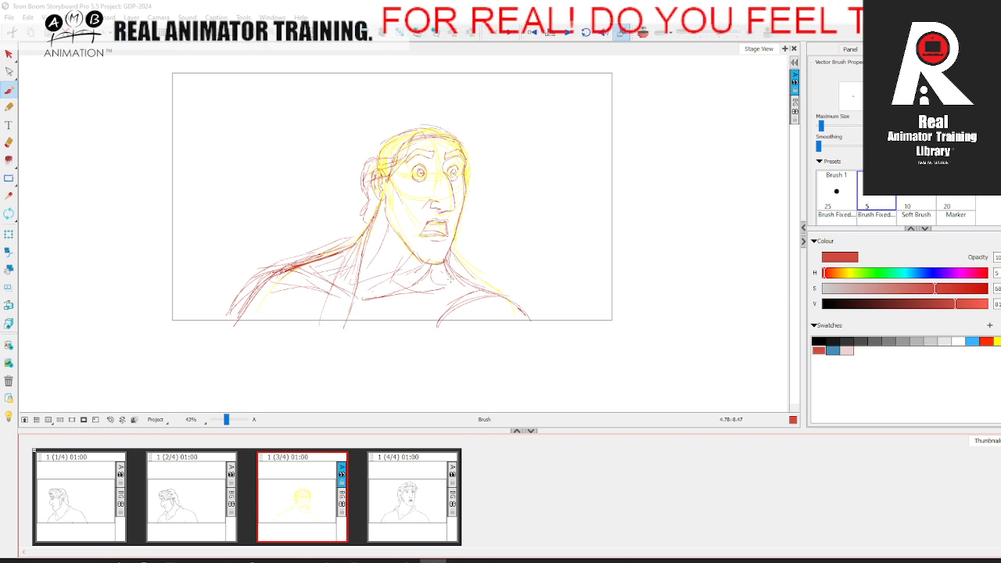
{"action": "mouse_move", "coordinate": [463, 283]}
{"action": "left_mouse_down"}
{"action": "mouse_move", "coordinate": [527, 323]}
{"action": "mouse_move", "coordinate": [446, 262]}
{"action": "left_mouse_up"}
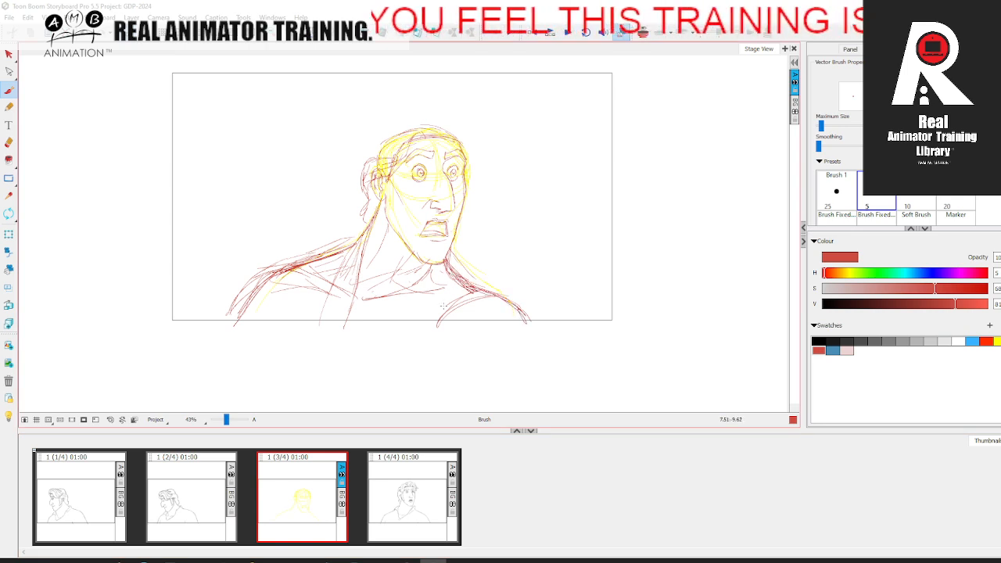
Step: Erase the outer stray strokes along the near shoulder and arm
{"action": "key", "text": "Left"}
{"action": "key", "text": "Right"}
{"action": "left_click", "coordinate": [10, 143]}
{"action": "mouse_move", "coordinate": [232, 297]}
{"action": "left_mouse_down"}
{"action": "mouse_move", "coordinate": [230, 313]}
{"action": "mouse_move", "coordinate": [327, 249]}
{"action": "left_mouse_up"}
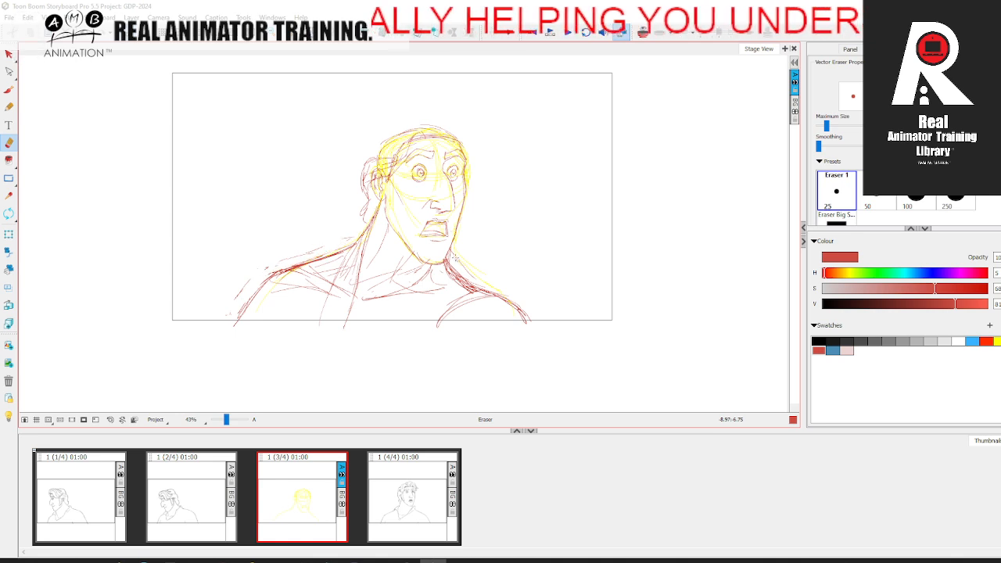
Step: Flip between the second, third and fourth panels to check the head turn and shoulder positions
{"action": "left_click", "coordinate": [205, 504]}
{"action": "left_click", "coordinate": [383, 486]}
{"action": "left_click", "coordinate": [197, 491]}
{"action": "left_click", "coordinate": [368, 490]}
{"action": "left_click", "coordinate": [180, 500]}
{"action": "left_click", "coordinate": [392, 488]}
{"action": "left_click", "coordinate": [289, 494]}
{"action": "left_click", "coordinate": [169, 500]}
{"action": "left_click", "coordinate": [293, 494]}
{"action": "left_click", "coordinate": [395, 482]}
{"action": "left_click", "coordinate": [293, 492]}
{"action": "left_click", "coordinate": [188, 499]}
{"action": "left_click", "coordinate": [270, 496]}
Step: Return to the brush and sketch the shirt's neckline in red, using the fourth panel's collar as reference
{"action": "left_click", "coordinate": [9, 90]}
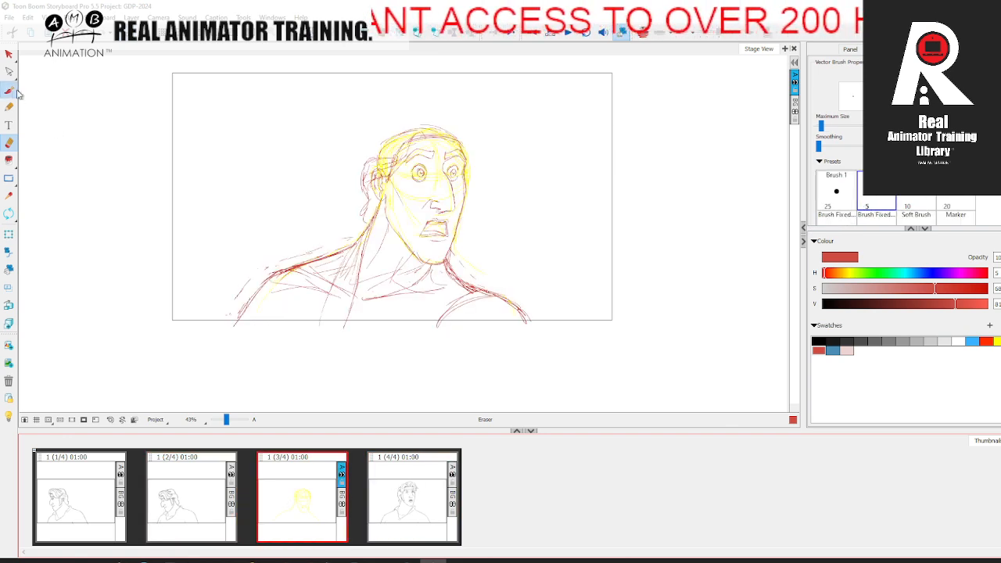
{"action": "key", "text": "."}
{"action": "left_click", "coordinate": [413, 493]}
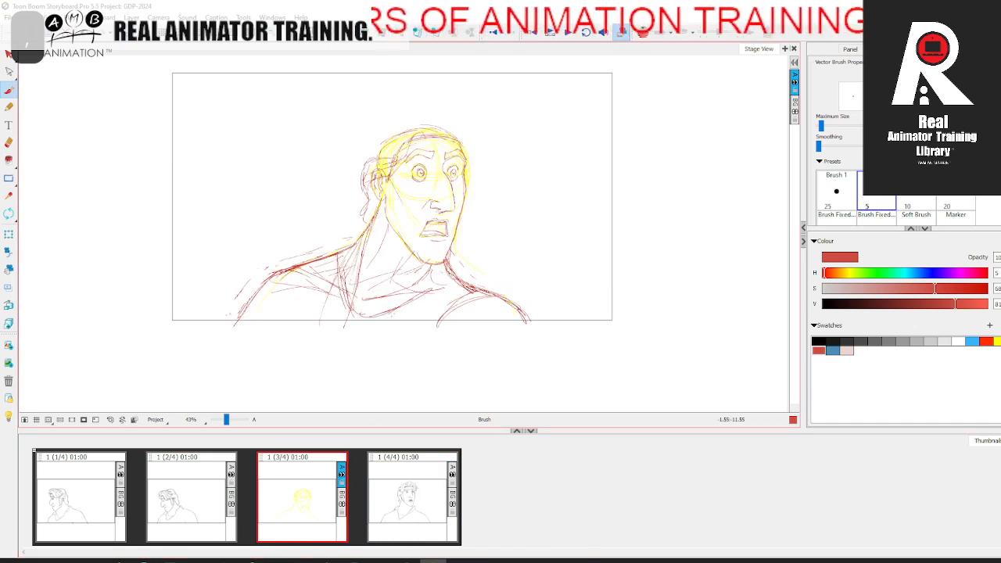
{"action": "key", "text": "."}
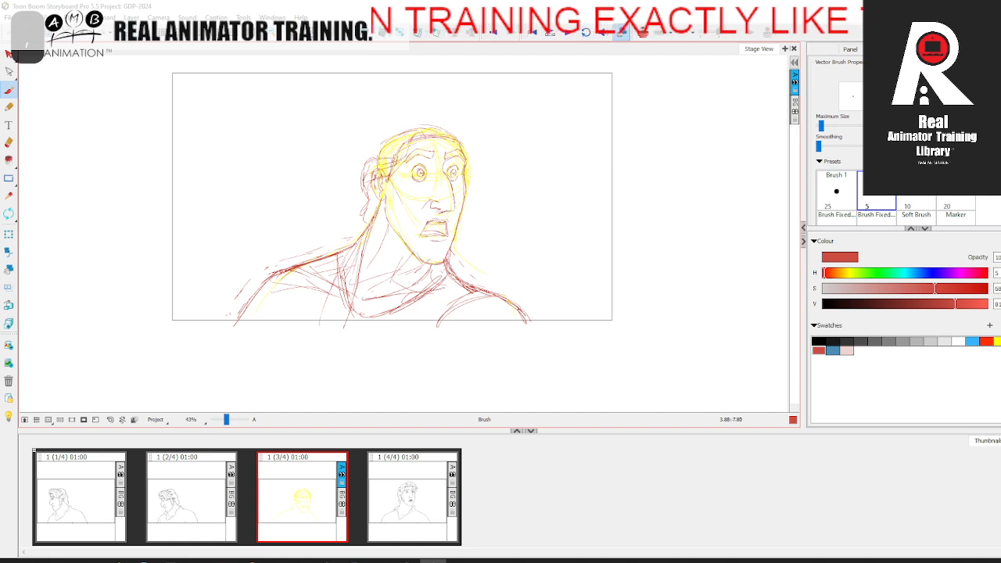
{"action": "key", "text": "."}
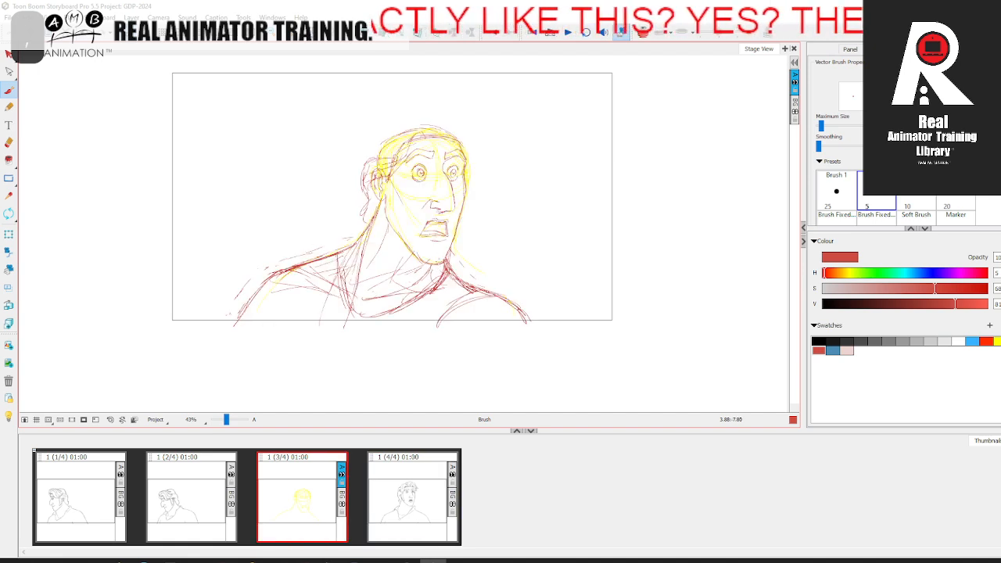
{"action": "key", "text": "."}
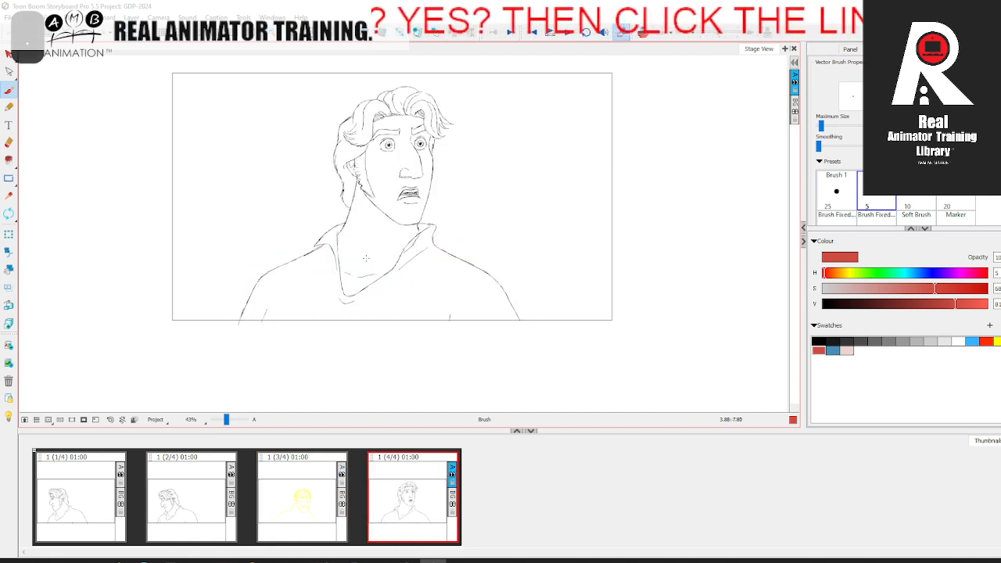
{"action": "key", "text": "."}
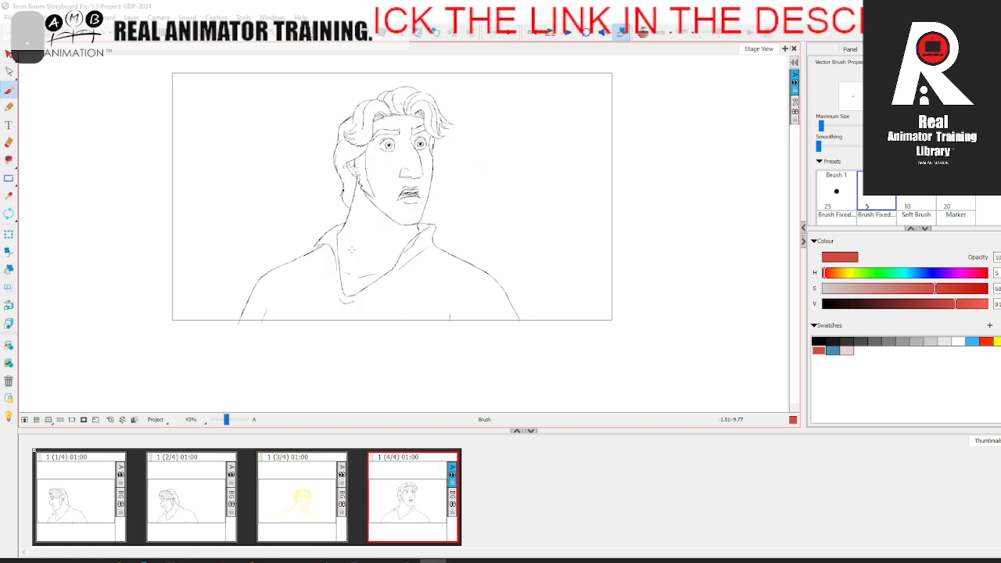
Step: Strengthen the neckline's lower V and sketch the near side of the collar, referring to the fourth panel
{"action": "left_click_drag", "start_coordinate": [360, 319], "coordinate": [409, 299]}
{"action": "left_click_drag", "start_coordinate": [374, 319], "coordinate": [416, 302]}
{"action": "key", "text": "."}
{"action": "mouse_move", "coordinate": [345, 253]}
{"action": "left_mouse_down"}
{"action": "mouse_move", "coordinate": [355, 313]}
{"action": "mouse_move", "coordinate": [353, 298]}
{"action": "left_mouse_up"}
{"action": "key", "text": "."}
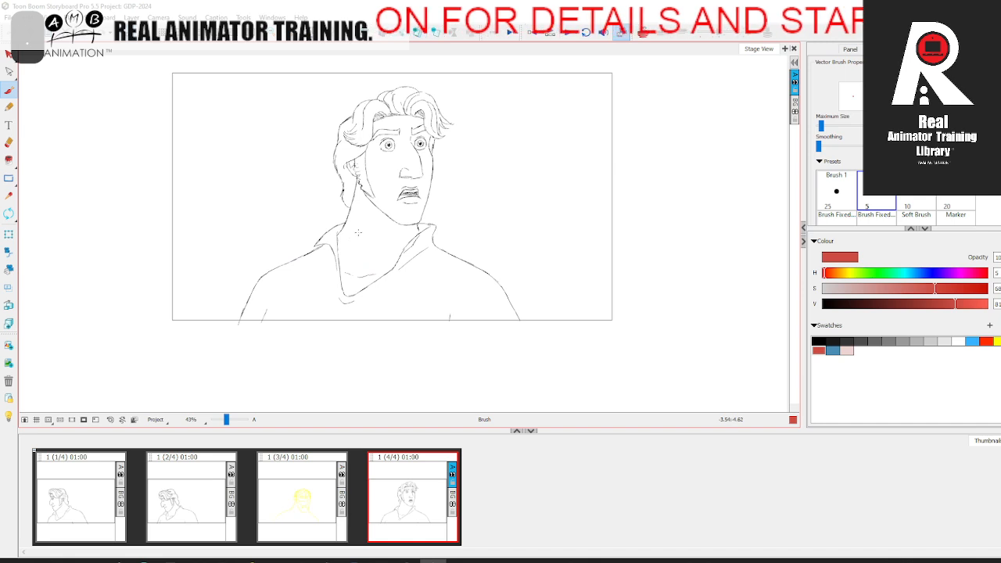
{"action": "key", "text": "."}
{"action": "mouse_move", "coordinate": [345, 241]}
{"action": "left_mouse_down"}
{"action": "mouse_move", "coordinate": [317, 261]}
{"action": "mouse_move", "coordinate": [345, 287]}
{"action": "mouse_move", "coordinate": [321, 258]}
{"action": "left_mouse_up"}
{"action": "key", "text": "."}
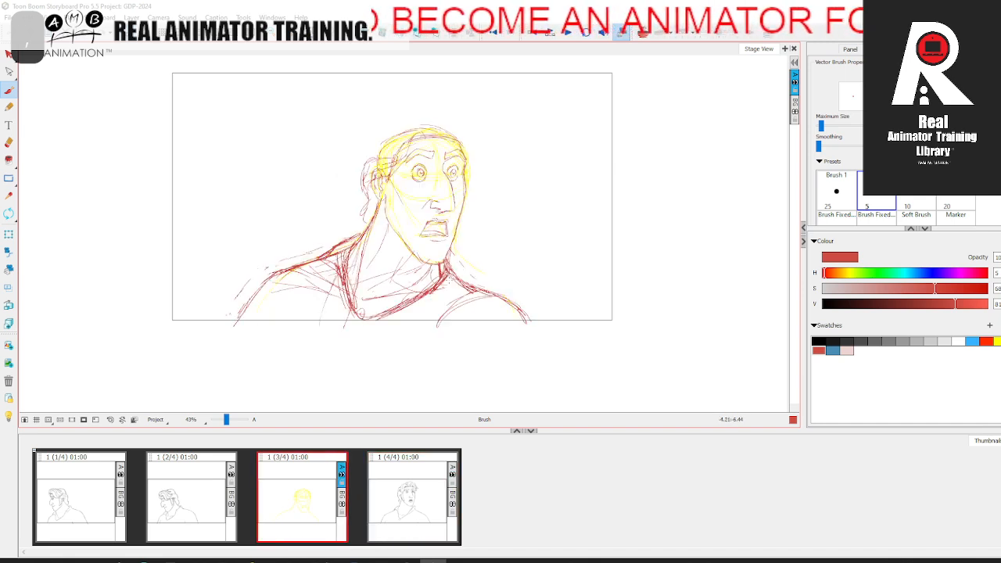
Step: Build up the far side of the collar below the chin with red strokes, comparing with the fourth panel
{"action": "key", "text": "."}
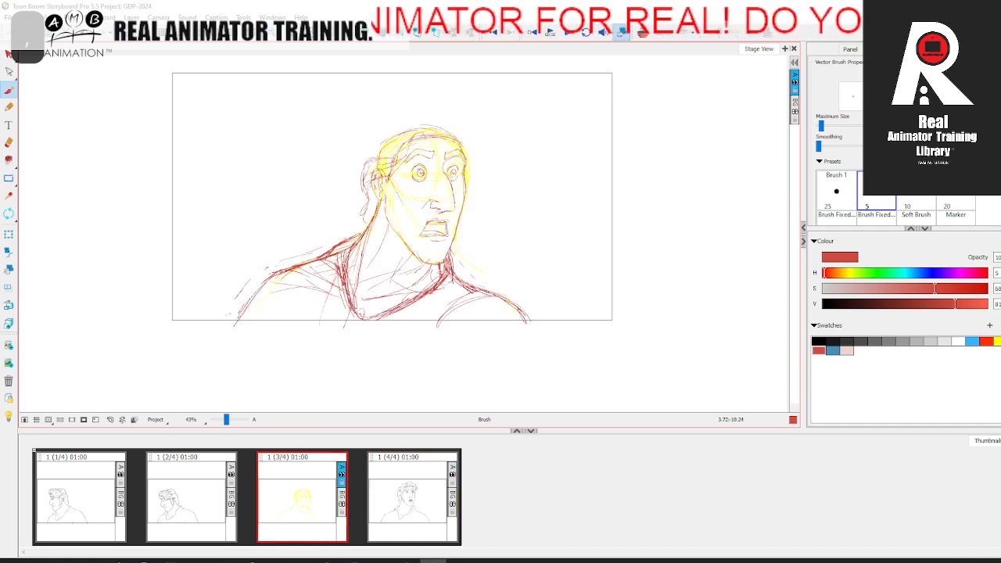
{"action": "left_click_drag", "start_coordinate": [406, 306], "coordinate": [437, 288]}
{"action": "key", "text": "period"}
{"action": "key", "text": "comma"}
{"action": "key", "text": "period"}
{"action": "key", "text": "comma"}
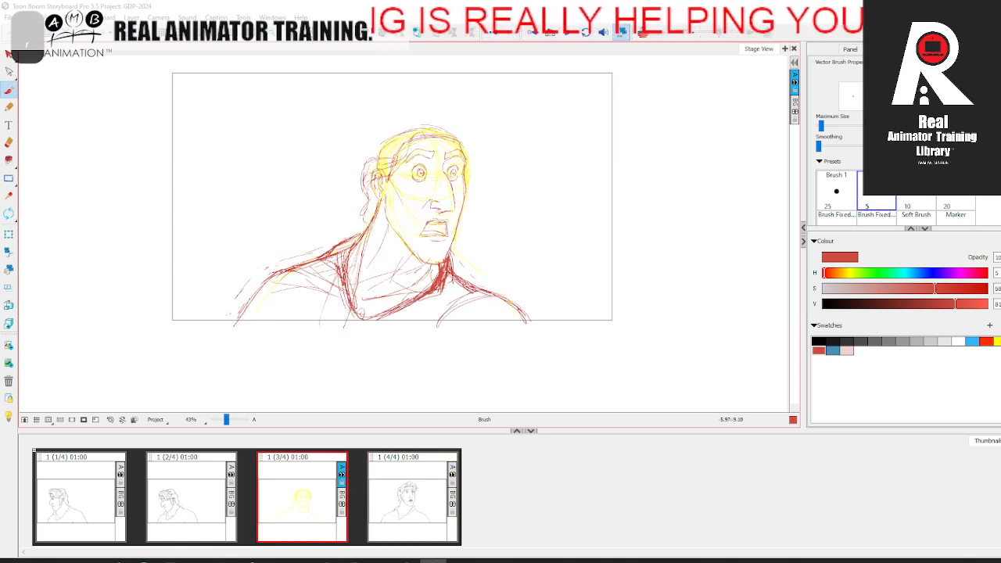
Step: Flip through the second, third and fourth panels to check how the new collar follows the turn
{"action": "key", "text": "period"}
{"action": "key", "text": "comma"}
{"action": "key", "text": "period"}
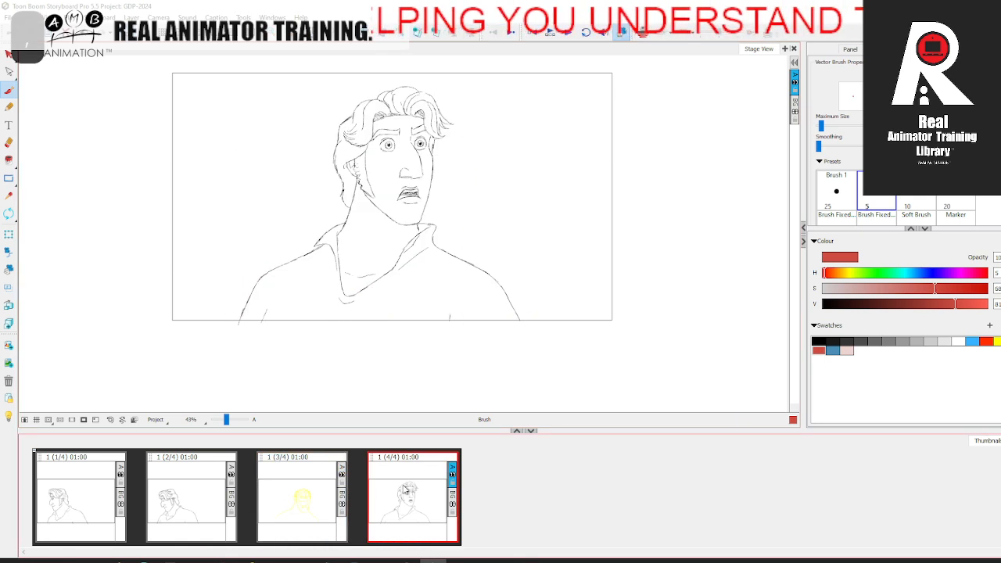
{"action": "left_click", "coordinate": [305, 495]}
{"action": "left_click", "coordinate": [413, 490]}
{"action": "left_click", "coordinate": [196, 493]}
{"action": "left_click", "coordinate": [302, 487]}
{"action": "left_click", "coordinate": [394, 477]}
{"action": "left_click", "coordinate": [187, 498]}
{"action": "left_click", "coordinate": [427, 482]}
{"action": "left_click", "coordinate": [331, 472]}
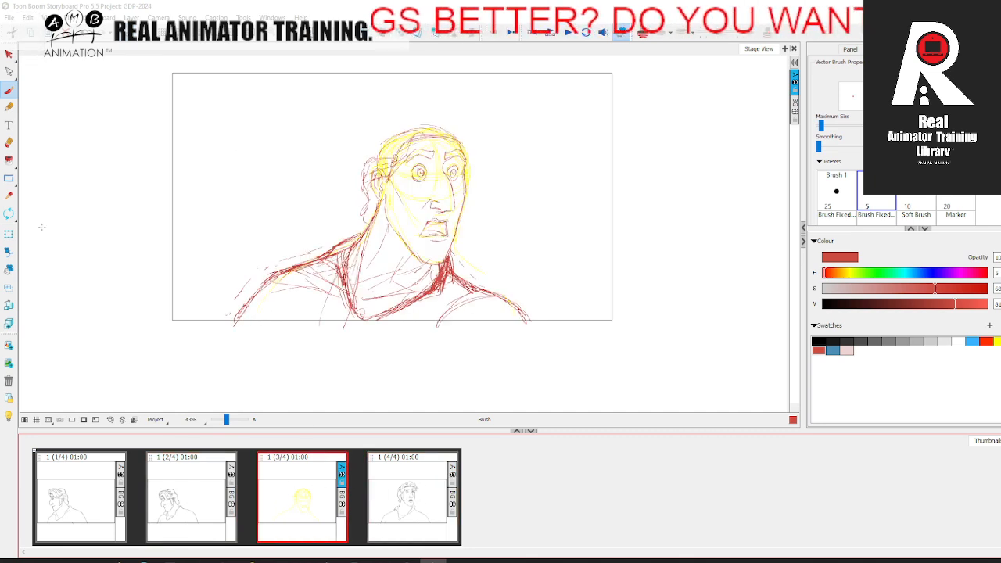
Step: Examine the third panel's head up close against the hair and face in the fourth panel
{"action": "left_click_drag", "start_coordinate": [227, 423], "coordinate": [228, 424]}
{"action": "key", "text": "space"}
{"action": "left_click_drag", "start_coordinate": [530, 266], "coordinate": [467, 315]}
{"action": "key", "text": "f"}
{"action": "key", "text": "g"}
{"action": "key", "text": "space"}
{"action": "key", "text": "g"}
{"action": "key", "text": "f"}
{"action": "key", "text": "g"}
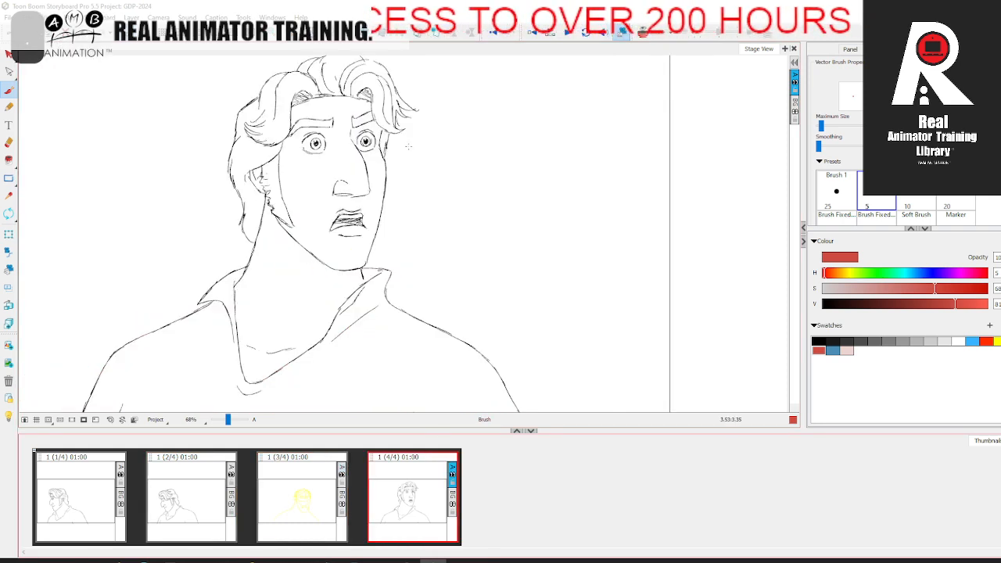
Step: Sketch the outer hair volume around the third panel's skull, from the back over the top to the far side, comparing with the fourth panel
{"action": "key", "text": "f"}
{"action": "left_click_drag", "start_coordinate": [294, 131], "coordinate": [401, 107]}
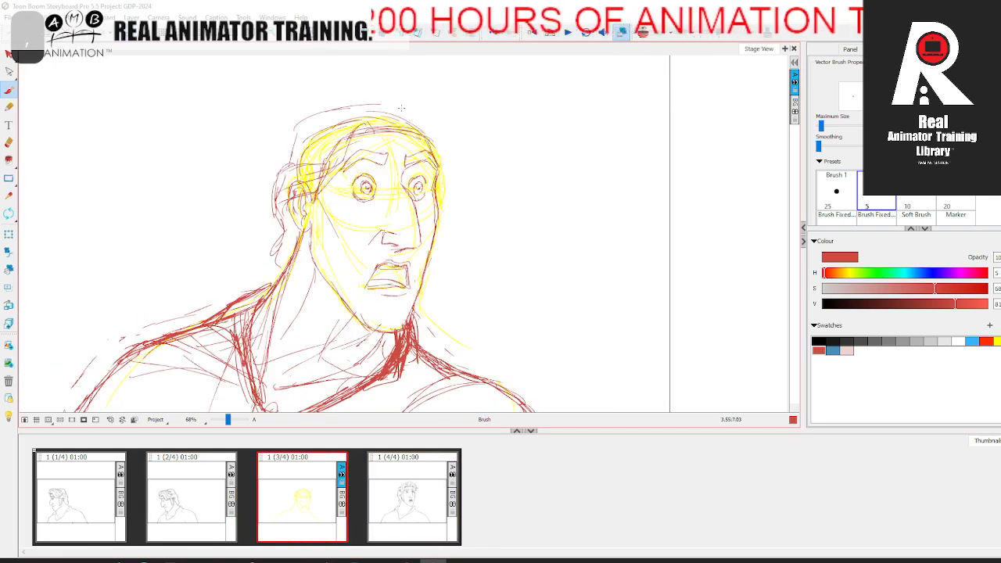
{"action": "key", "text": "period"}
{"action": "key", "text": "comma"}
{"action": "mouse_move", "coordinate": [280, 177]}
{"action": "left_mouse_down"}
{"action": "mouse_move", "coordinate": [290, 132]}
{"action": "mouse_move", "coordinate": [402, 106]}
{"action": "left_mouse_up"}
{"action": "left_click_drag", "start_coordinate": [299, 117], "coordinate": [418, 101]}
{"action": "key", "text": "period"}
{"action": "key", "text": "comma"}
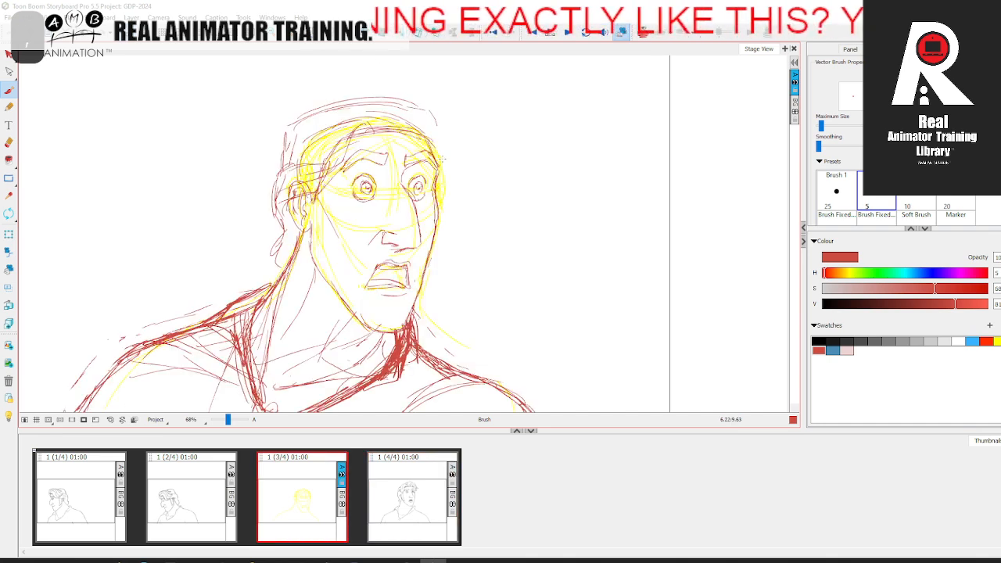
{"action": "key", "text": "period"}
{"action": "key", "text": "comma"}
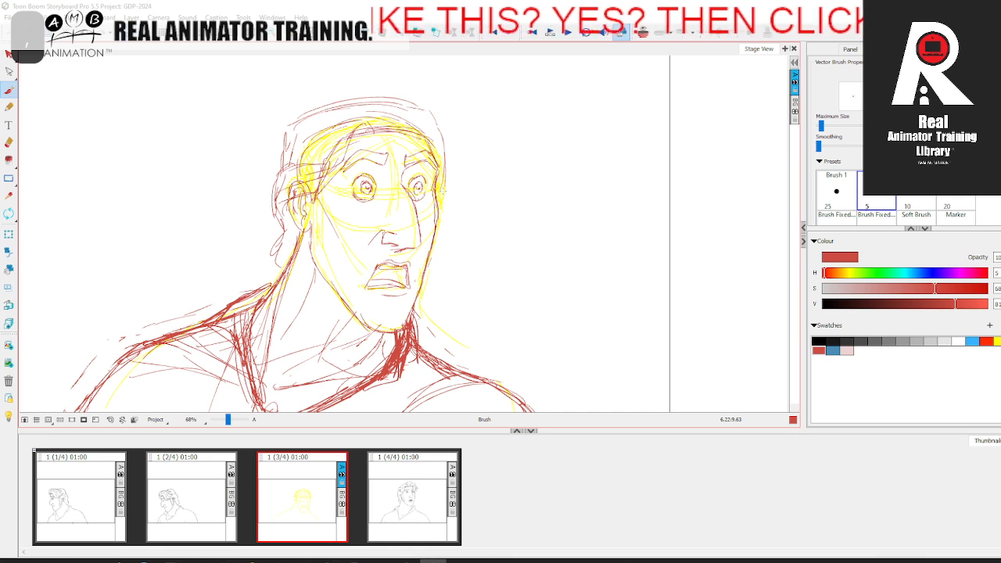
Step: Mark the hair parting at the top of the third panel's forehead, checking it against the fourth panel
{"action": "scroll", "coordinate": [503, 252], "scroll_direction": "up", "scroll_amount": 2}
{"action": "key", "text": "period"}
{"action": "key", "text": "comma"}
{"action": "key", "text": "period"}
{"action": "key", "text": "comma"}
{"action": "key", "text": "period"}
{"action": "key", "text": "comma"}
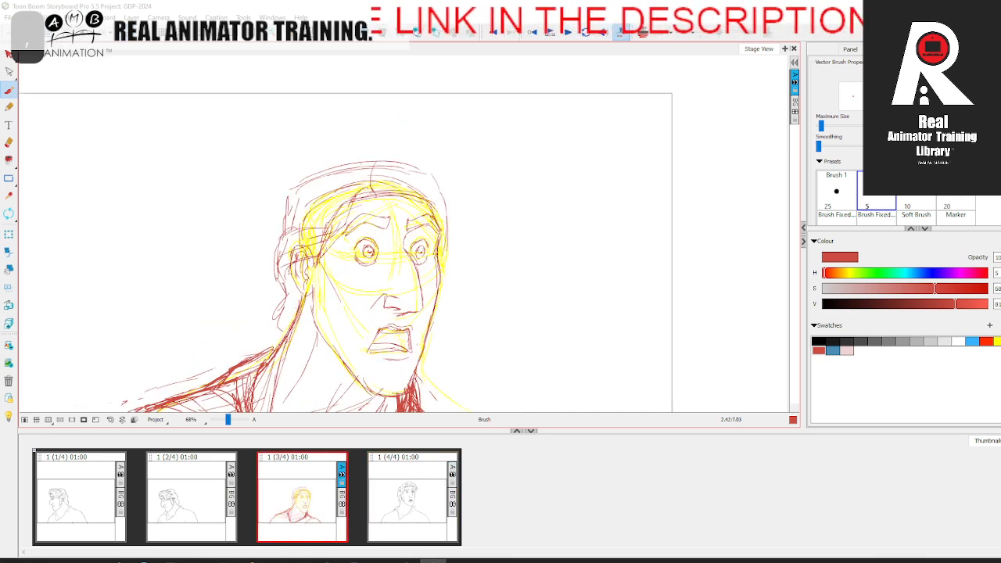
Step: Build up the near-side lock's lower edge, sweeping from the parting down across the temple, with reference to the fourth panel
{"action": "key", "text": "period"}
{"action": "key", "text": "comma"}
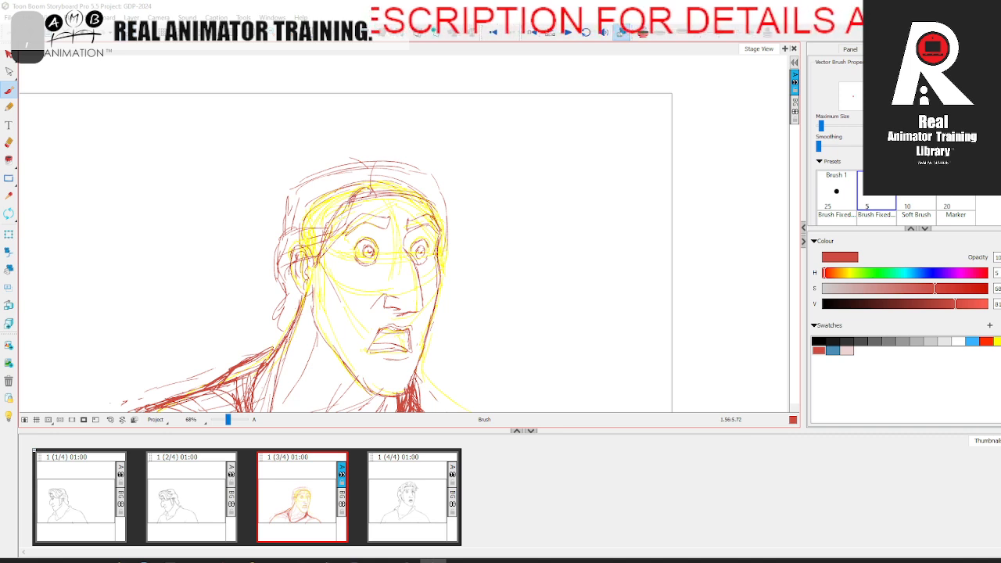
{"action": "key", "text": "period"}
{"action": "key", "text": "comma"}
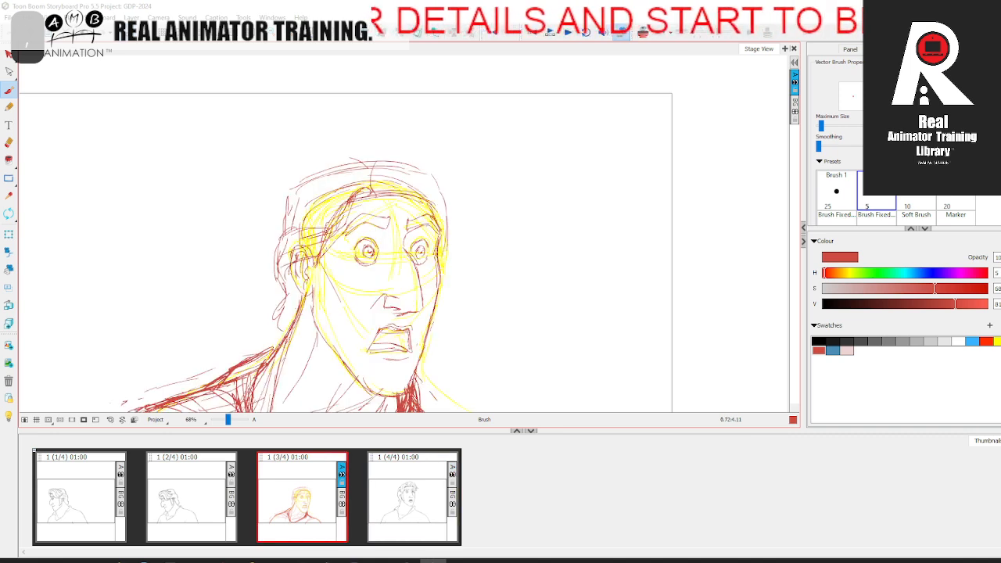
{"action": "key", "text": "period"}
{"action": "key", "text": "comma"}
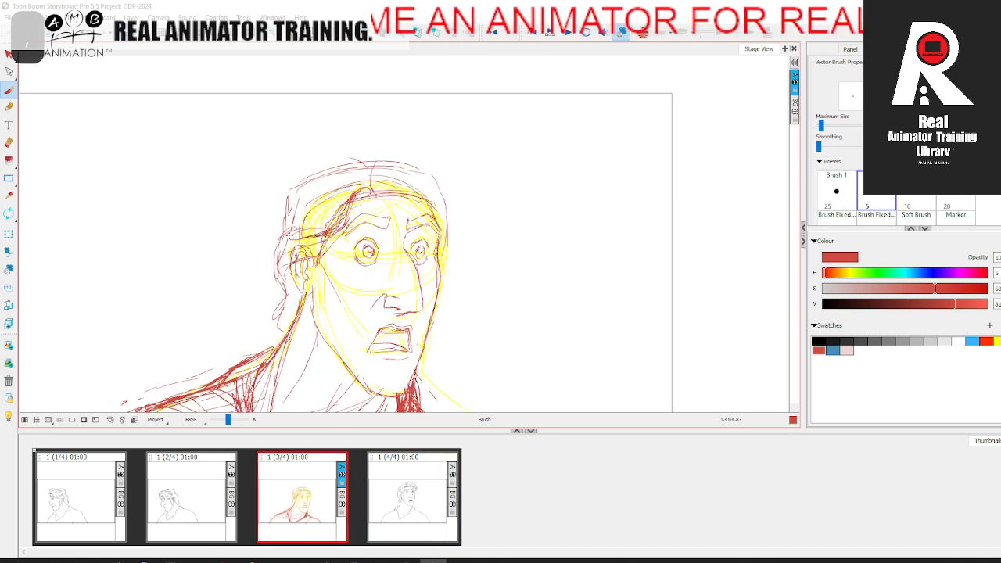
Step: Draw the near-side lock's upper curve from the parting and start the hair tufts above the ear
{"action": "key", "text": "period"}
{"action": "key", "text": "comma"}
{"action": "key", "text": "period"}
{"action": "key", "text": "comma"}
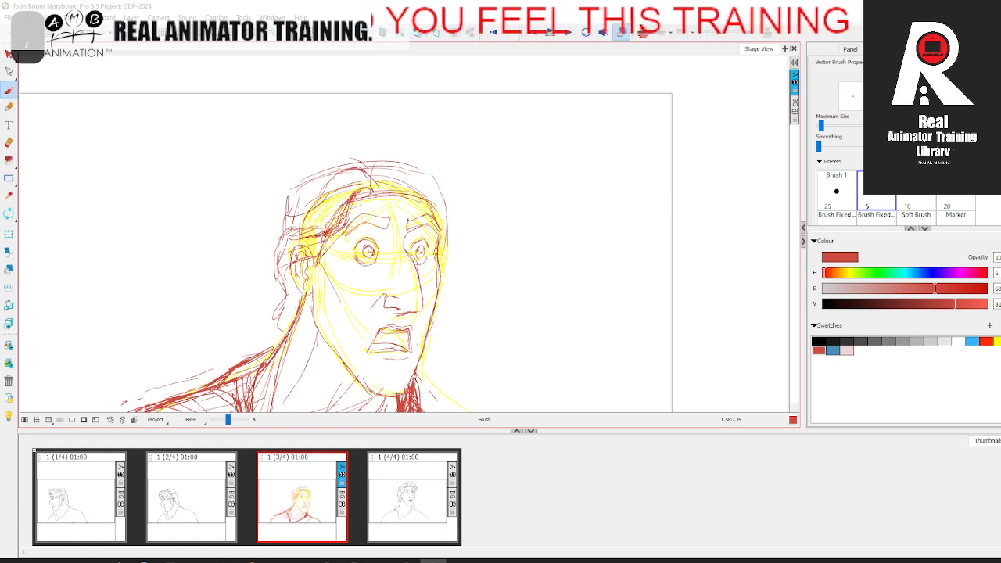
{"action": "key", "text": "period"}
{"action": "key", "text": "comma"}
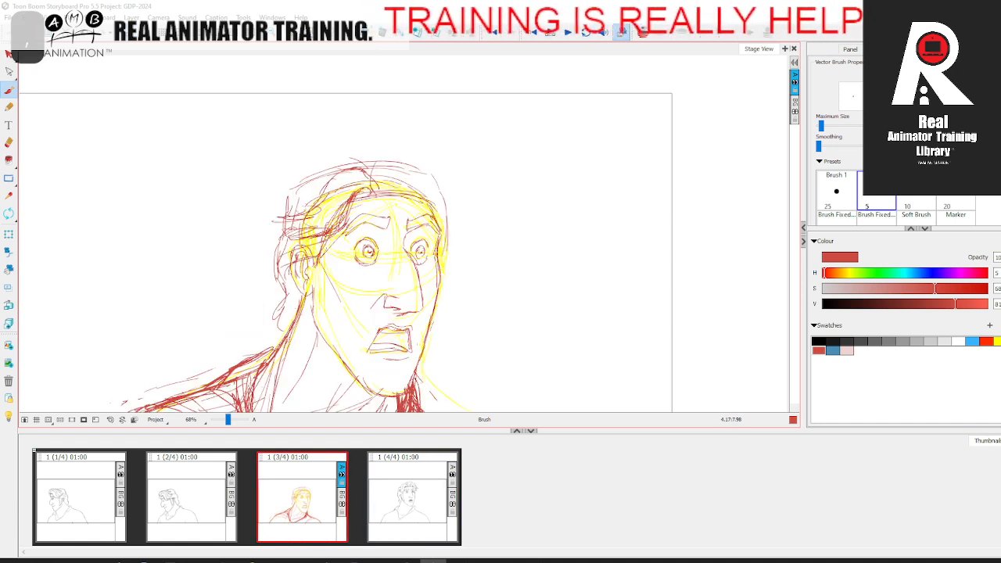
Step: Reinforce the near-side lock's outer contour and add more strokes to the tufts behind the temple, following the fourth panel
{"action": "key", "text": "period"}
{"action": "key", "text": "comma"}
{"action": "key", "text": "period"}
{"action": "key", "text": "comma"}
{"action": "key", "text": "period"}
{"action": "key", "text": "comma"}
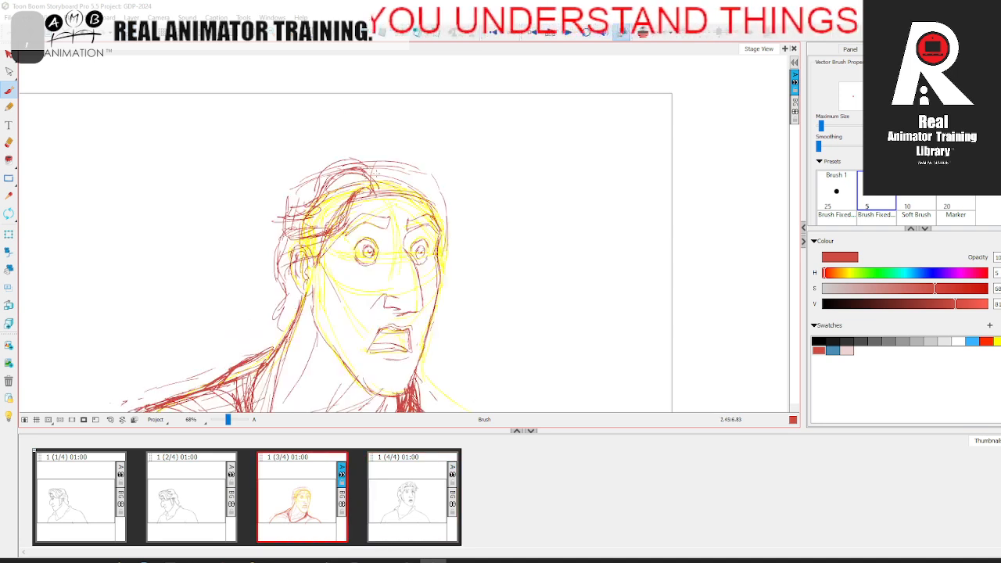
Step: Sketch an arc over the crown and a curl falling over the far side of the forehead, comparing with the fourth panel
{"action": "key", "text": "period"}
{"action": "key", "text": "comma"}
{"action": "key", "text": "period"}
{"action": "key", "text": "comma"}
{"action": "key", "text": "period"}
{"action": "key", "text": "comma"}
{"action": "key", "text": "."}
{"action": "left_click_drag", "start_coordinate": [457, 192], "coordinate": [444, 235]}
{"action": "key", "text": "."}
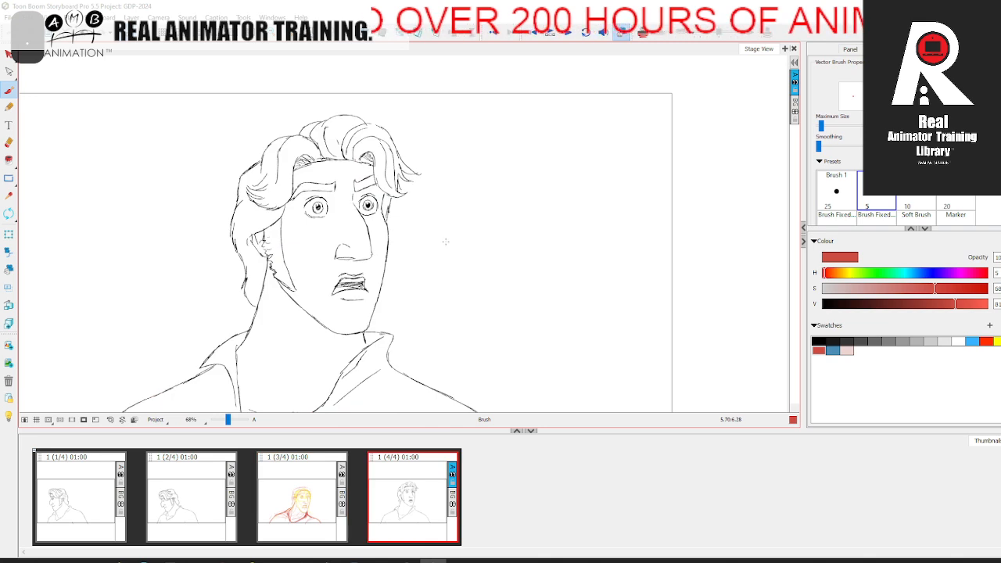
{"action": "key", "text": "."}
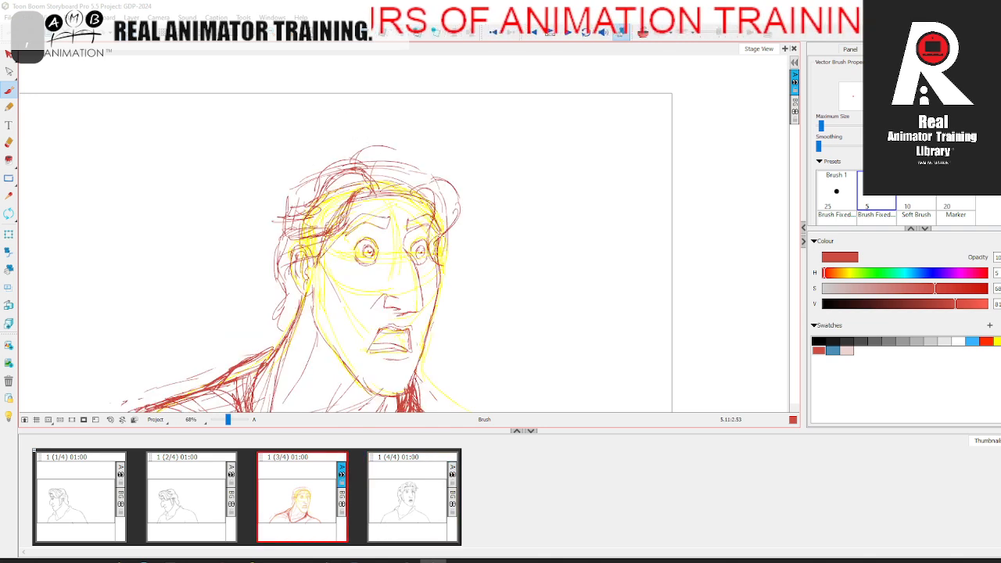
Step: Strengthen the far-side curl with repeated strokes from the top of the forehead down to the far temple
{"action": "key", "text": "."}
{"action": "mouse_move", "coordinate": [431, 178]}
{"action": "left_mouse_down"}
{"action": "mouse_move", "coordinate": [455, 221]}
{"action": "mouse_move", "coordinate": [466, 215]}
{"action": "left_mouse_up"}
{"action": "key", "text": "."}
{"action": "key", "text": "."}
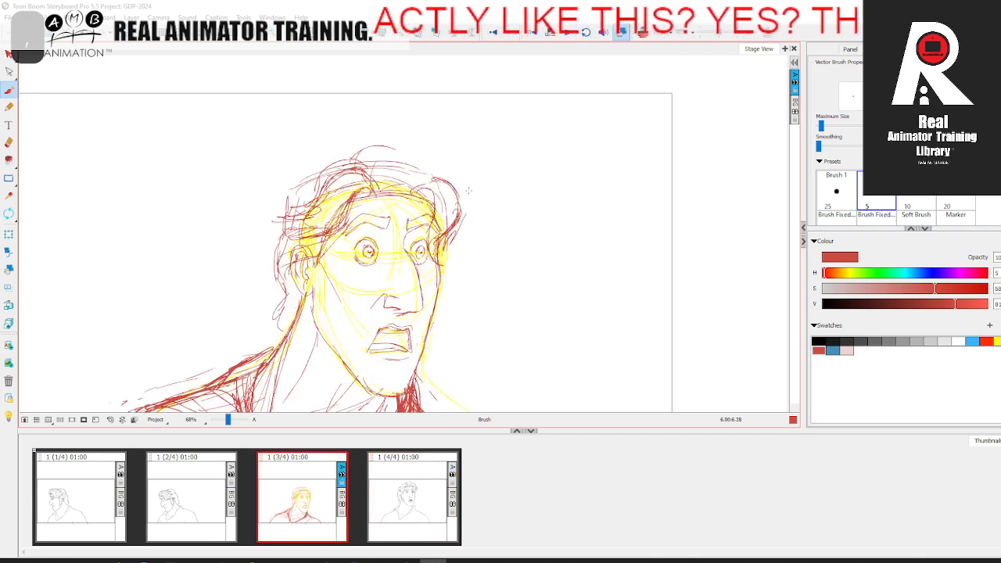
{"action": "key", "text": "."}
{"action": "mouse_move", "coordinate": [448, 171]}
{"action": "left_mouse_down"}
{"action": "mouse_move", "coordinate": [415, 177]}
{"action": "mouse_move", "coordinate": [465, 199]}
{"action": "mouse_move", "coordinate": [457, 237]}
{"action": "mouse_move", "coordinate": [441, 250]}
{"action": "left_mouse_up"}
Step: Draw the crown locks rising from the parting and the full outer contour of the far-side hair, referring to the fourth panel
{"action": "key", "text": "."}
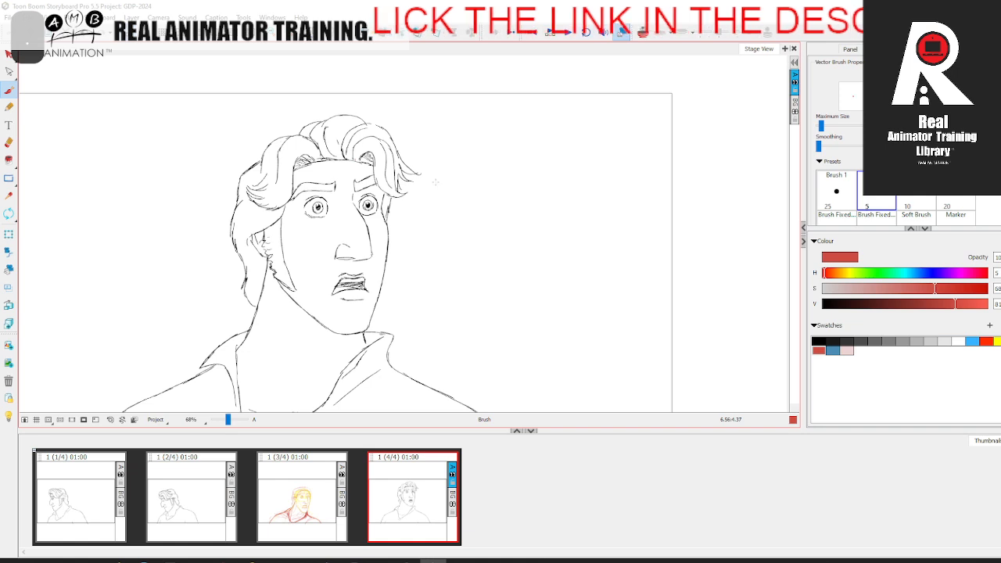
{"action": "key", "text": "."}
{"action": "mouse_move", "coordinate": [379, 189]}
{"action": "left_mouse_down"}
{"action": "mouse_move", "coordinate": [413, 148]}
{"action": "mouse_move", "coordinate": [343, 166]}
{"action": "mouse_move", "coordinate": [413, 145]}
{"action": "left_mouse_up"}
{"action": "key", "text": "."}
{"action": "mouse_move", "coordinate": [411, 152]}
{"action": "left_mouse_down"}
{"action": "mouse_move", "coordinate": [435, 146]}
{"action": "mouse_move", "coordinate": [455, 228]}
{"action": "left_mouse_up"}
{"action": "key", "text": "."}
{"action": "key", "text": "."}
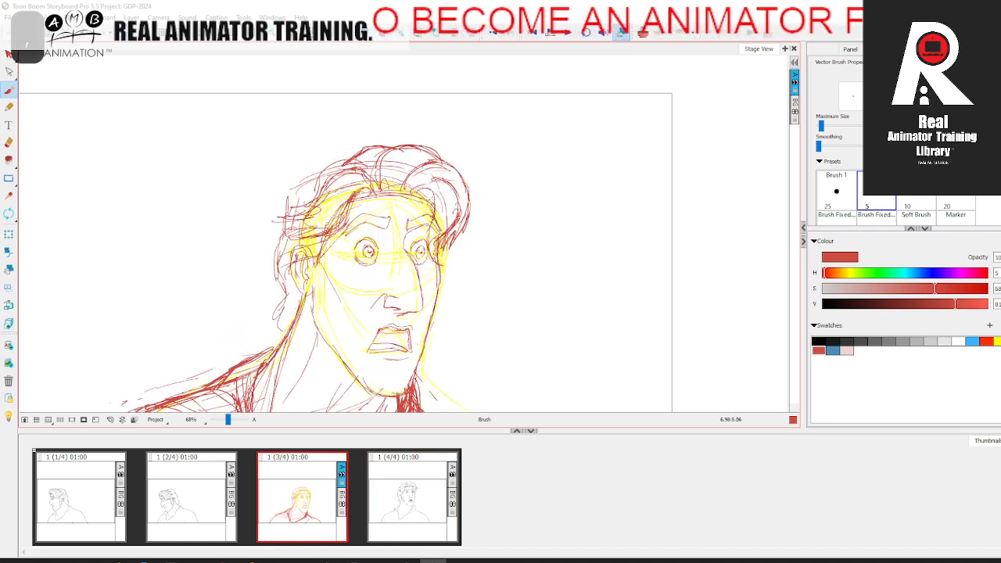
{"action": "key", "text": "."}
{"action": "key", "text": "."}
{"action": "left_click_drag", "start_coordinate": [380, 193], "coordinate": [360, 172]}
Step: Refine the near-side tufts and the back contour of the hair from the crown down to the nape
{"action": "key", "text": "."}
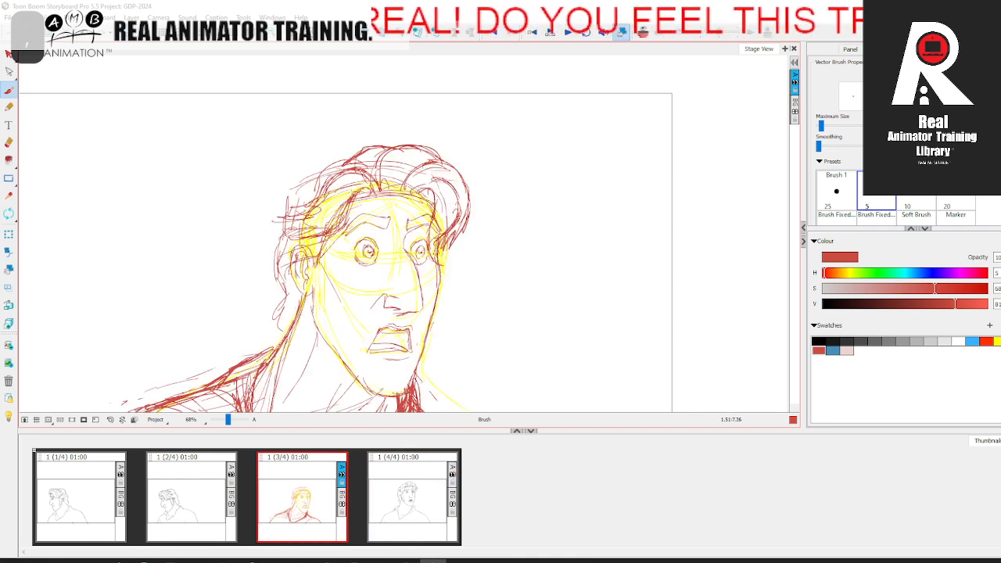
{"action": "key", "text": "."}
{"action": "left_click_drag", "start_coordinate": [319, 214], "coordinate": [295, 230]}
{"action": "left_click_drag", "start_coordinate": [316, 215], "coordinate": [296, 207]}
{"action": "key", "text": "."}
{"action": "left_click_drag", "start_coordinate": [340, 168], "coordinate": [315, 178]}
{"action": "mouse_move", "coordinate": [340, 169]}
{"action": "left_mouse_down"}
{"action": "mouse_move", "coordinate": [296, 186]}
{"action": "mouse_move", "coordinate": [283, 230]}
{"action": "left_mouse_up"}
{"action": "key", "text": "."}
{"action": "left_click_drag", "start_coordinate": [290, 219], "coordinate": [270, 253]}
{"action": "left_click_drag", "start_coordinate": [283, 263], "coordinate": [275, 281]}
{"action": "key", "text": "."}
Step: Select the yellow rough in the third panel and delete it, leaving only the red sketch
{"action": "key", "text": "space"}
{"action": "left_click_drag", "start_coordinate": [472, 313], "coordinate": [479, 215]}
{"action": "left_click", "coordinate": [7, 53]}
{"action": "key", "text": "ctrl+a"}
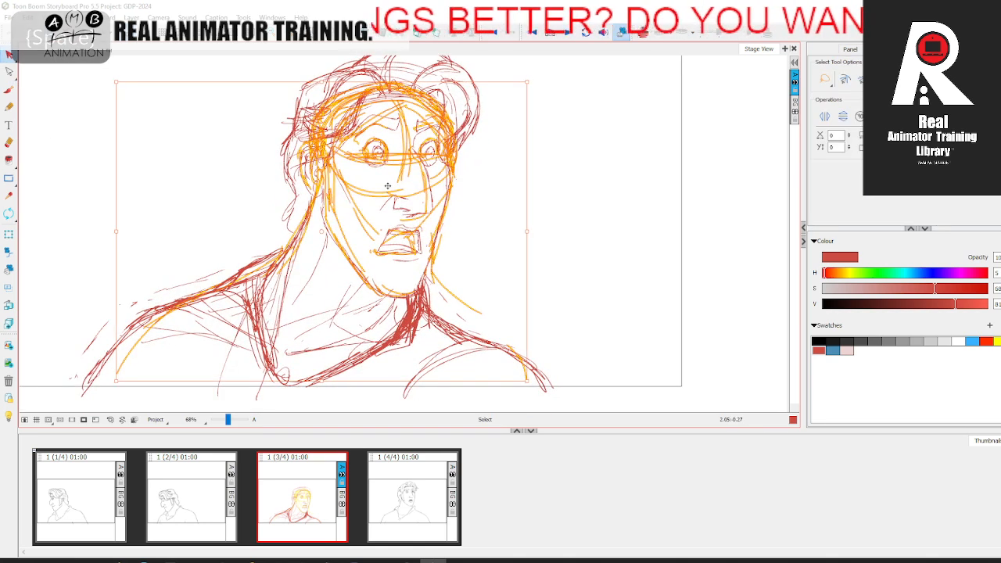
{"action": "key", "text": "Delete"}
{"action": "key", "text": "space"}
{"action": "left_click_drag", "start_coordinate": [537, 256], "coordinate": [525, 297]}
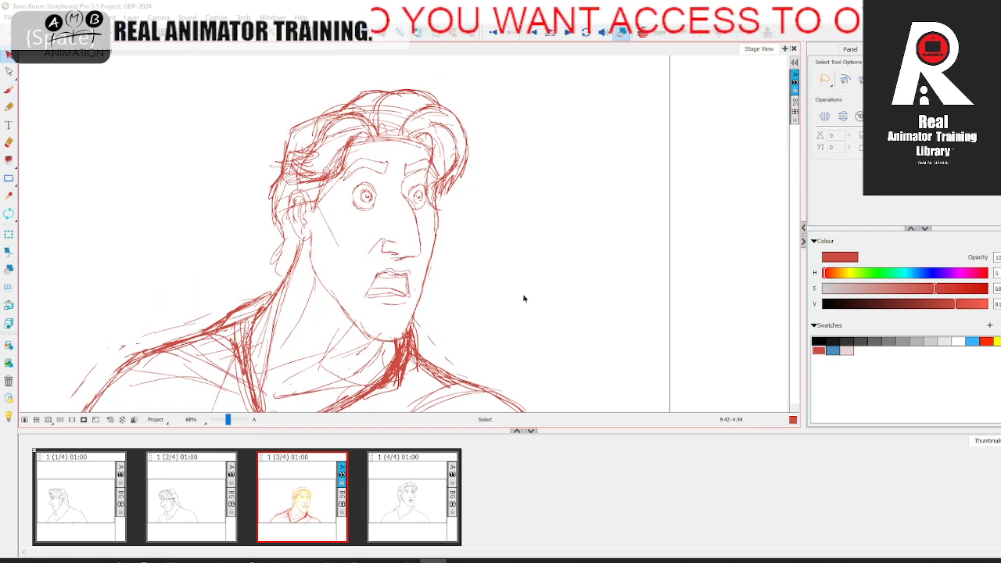
Step: Compare the cleaned third-panel sketch with the fourth and second panels to judge the head turn
{"action": "left_click", "coordinate": [410, 487]}
{"action": "key", "text": "."}
{"action": "key", "text": "."}
{"action": "key", "text": "."}
{"action": "left_click", "coordinate": [319, 493]}
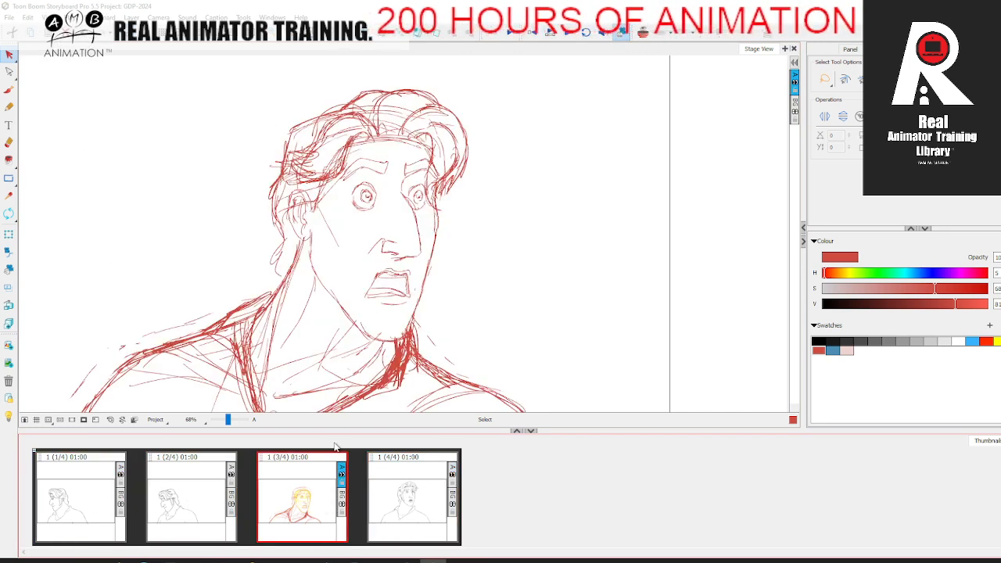
{"action": "left_click", "coordinate": [13, 92]}
{"action": "key", "text": "space"}
{"action": "left_click_drag", "start_coordinate": [407, 300], "coordinate": [421, 252]}
{"action": "key", "text": "comma"}
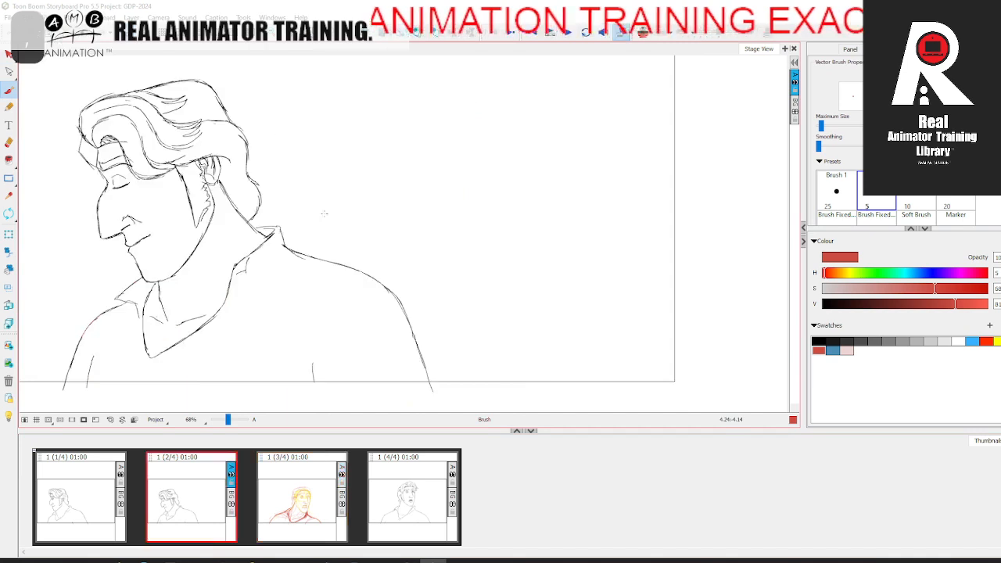
{"action": "key", "text": "period"}
{"action": "key", "text": "space"}
{"action": "left_click_drag", "start_coordinate": [500, 160], "coordinate": [498, 215]}
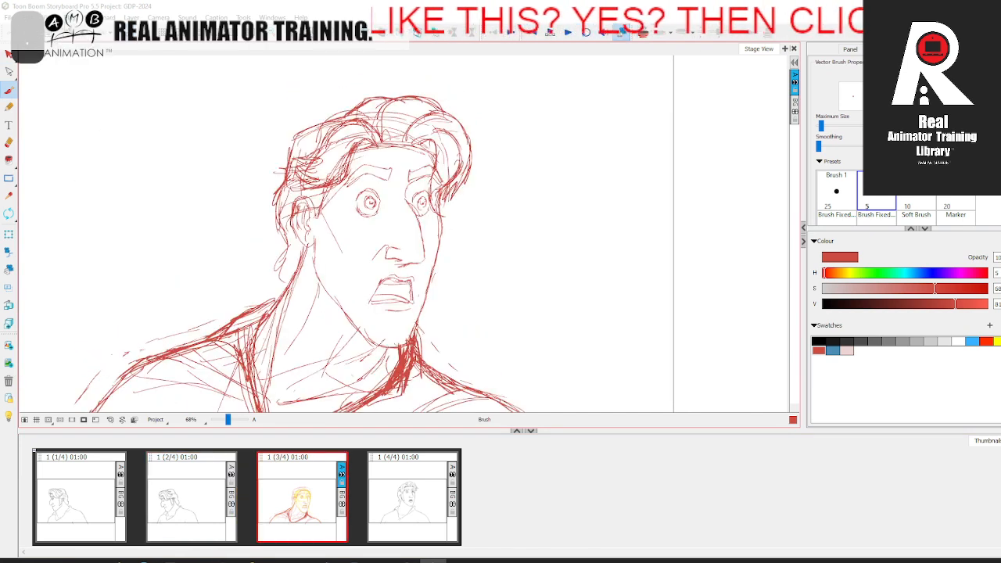
Step: Mirror the stage view horizontally and zoom out to 49% to fit the whole frame
{"action": "left_click", "coordinate": [102, 17]}
{"action": "left_click", "coordinate": [132, 251]}
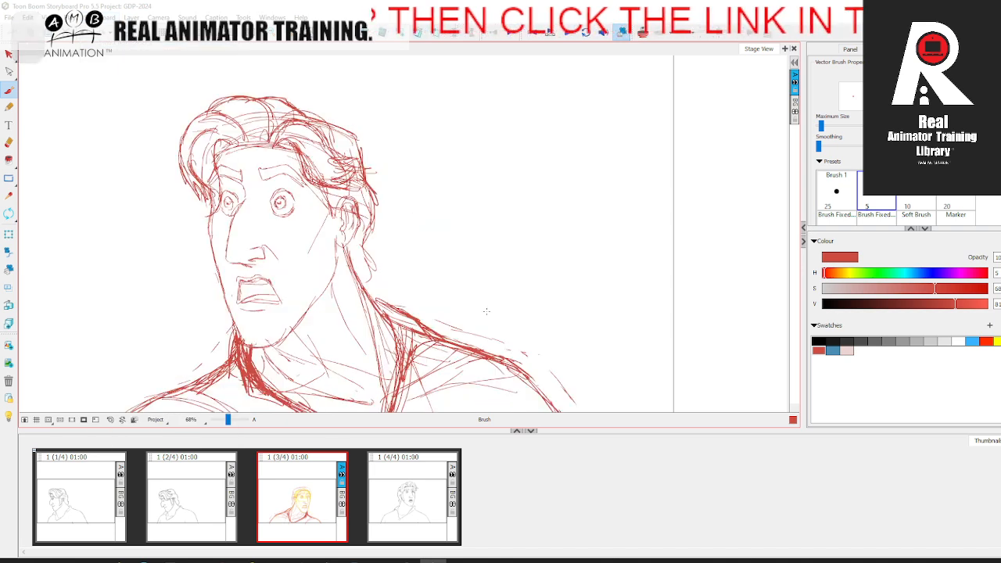
{"action": "key", "text": "space"}
{"action": "left_click_drag", "start_coordinate": [492, 271], "coordinate": [527, 193]}
{"action": "left_click", "coordinate": [227, 420]}
{"action": "key", "text": "space"}
{"action": "left_click_drag", "start_coordinate": [258, 332], "coordinate": [253, 359]}
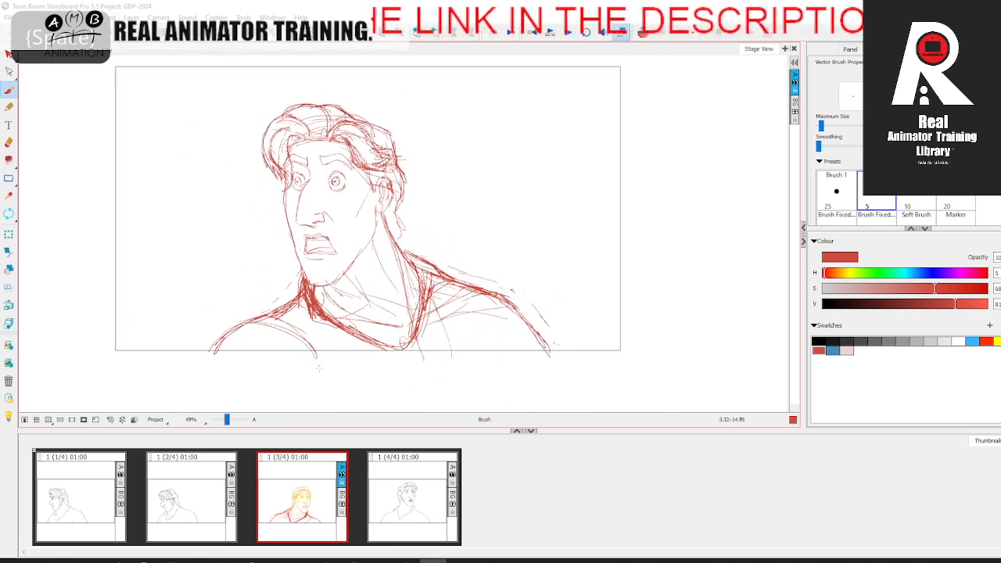
Step: Flip between the third panel and its neighbours in the mirrored view to check proportions and the turn
{"action": "key", "text": "comma"}
{"action": "key", "text": "period"}
{"action": "key", "text": "Left"}
{"action": "key", "text": "Right"}
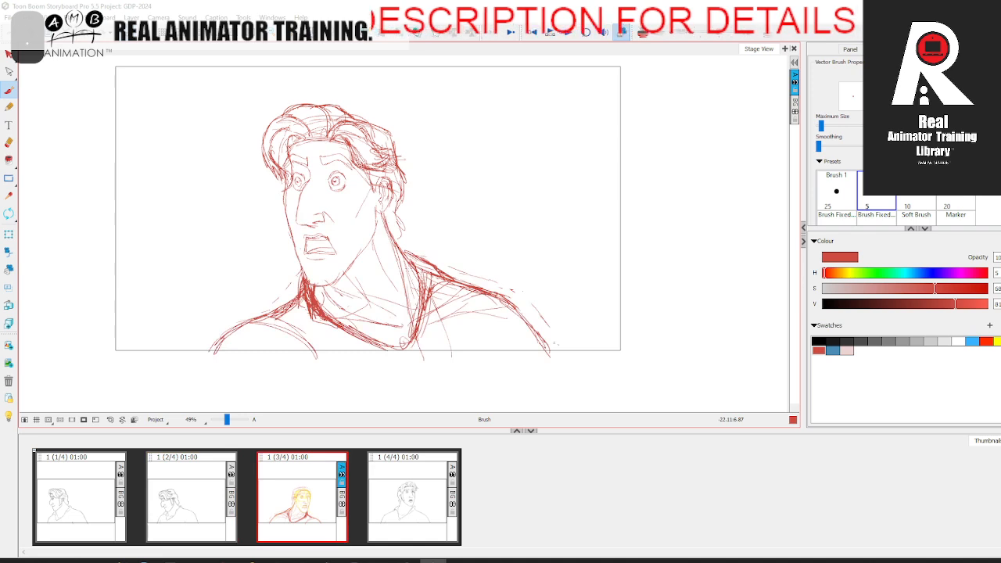
{"action": "key", "text": "Left"}
{"action": "key", "text": "Right"}
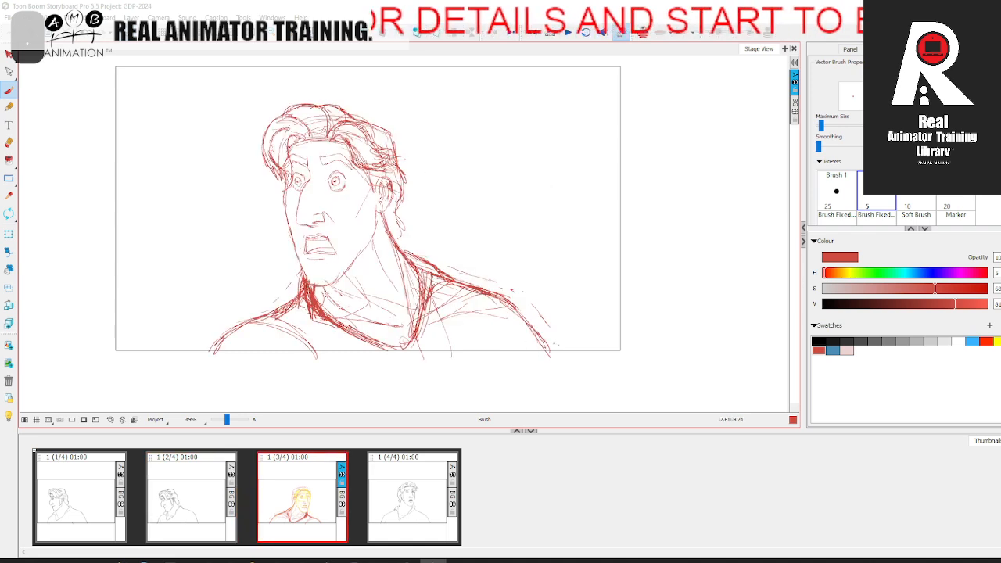
{"action": "key", "text": "Left"}
{"action": "key", "text": "Right"}
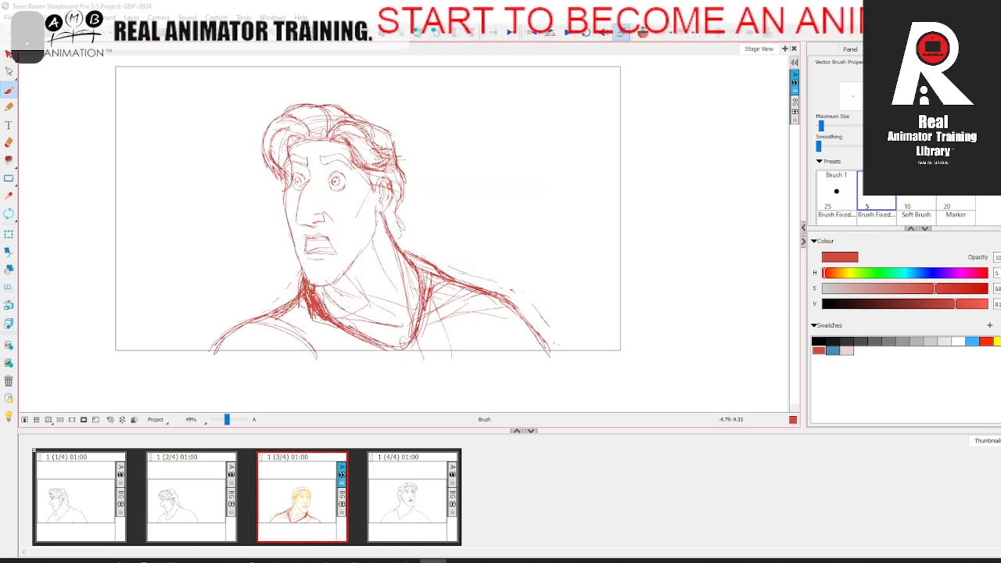
Step: Erase the heavy strokes on the far side of the collar below the third panel's chin
{"action": "left_click_drag", "start_coordinate": [316, 314], "coordinate": [341, 329]}
{"action": "key", "text": "Left"}
{"action": "key", "text": "Right"}
{"action": "key", "text": "alt+e"}
{"action": "mouse_move", "coordinate": [304, 291]}
{"action": "left_mouse_down"}
{"action": "mouse_move", "coordinate": [313, 317]}
{"action": "mouse_move", "coordinate": [305, 287]}
{"action": "mouse_move", "coordinate": [336, 331]}
{"action": "left_mouse_up"}
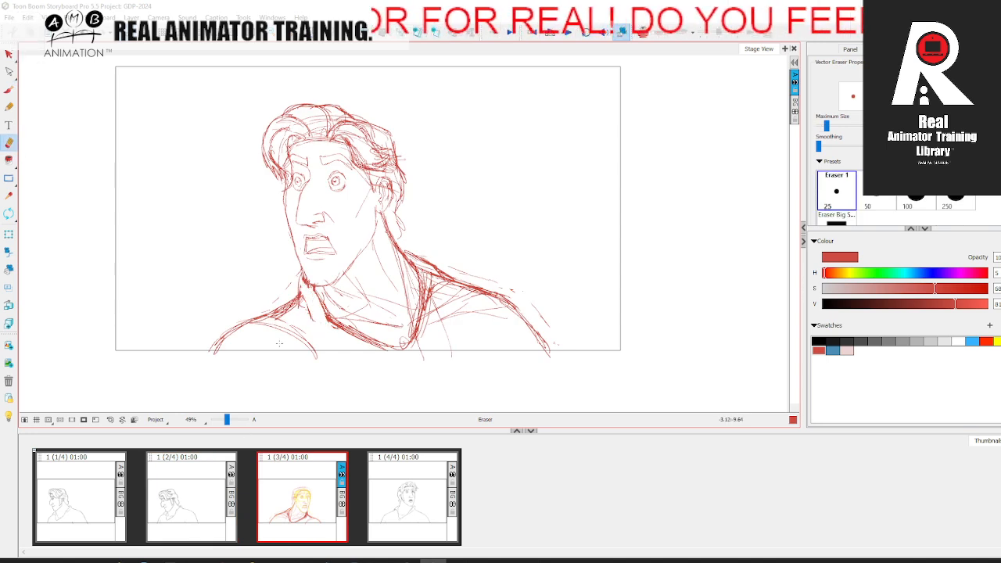
Step: Lasso the third panel's head and hair with the Cutter tool and shift them slightly downward
{"action": "left_click", "coordinate": [10, 56]}
{"action": "left_click", "coordinate": [49, 79]}
{"action": "mouse_move", "coordinate": [325, 91]}
{"action": "left_mouse_down"}
{"action": "mouse_move", "coordinate": [396, 102]}
{"action": "mouse_move", "coordinate": [409, 235]}
{"action": "mouse_move", "coordinate": [353, 272]}
{"action": "mouse_move", "coordinate": [255, 252]}
{"action": "mouse_move", "coordinate": [307, 71]}
{"action": "left_mouse_up"}
{"action": "left_click_drag", "start_coordinate": [439, 186], "coordinate": [440, 179]}
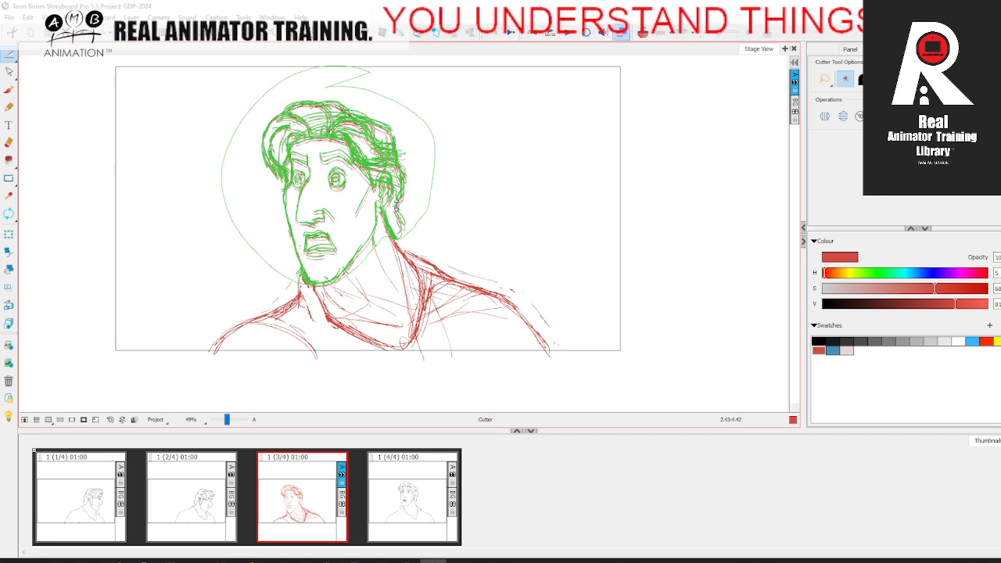
{"action": "left_click_drag", "start_coordinate": [402, 197], "coordinate": [405, 203]}
{"action": "left_click", "coordinate": [464, 191]}
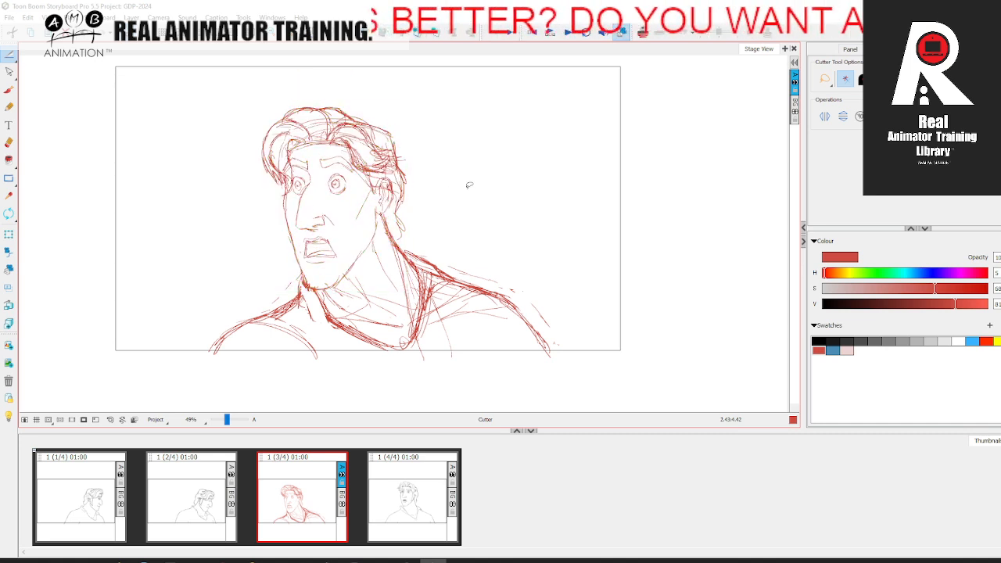
Step: Switch among the second, third and fourth panels to check the repositioned head through the turn
{"action": "left_click", "coordinate": [369, 486]}
{"action": "left_click", "coordinate": [283, 499]}
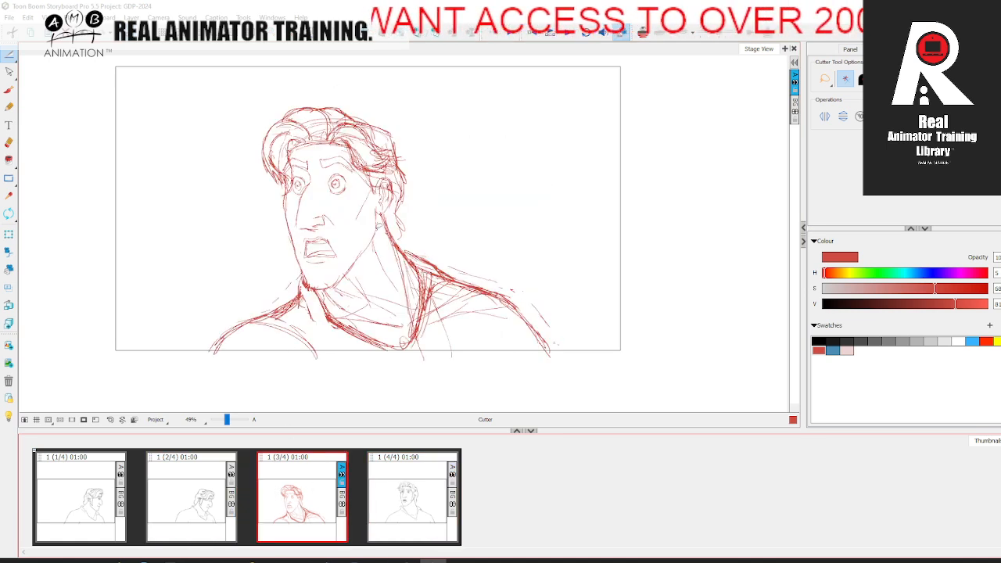
{"action": "left_click", "coordinate": [208, 485]}
{"action": "left_click", "coordinate": [288, 490]}
{"action": "left_click", "coordinate": [402, 471]}
{"action": "left_click", "coordinate": [300, 490]}
{"action": "left_click", "coordinate": [211, 507]}
{"action": "left_click", "coordinate": [295, 498]}
{"action": "left_click", "coordinate": [392, 476]}
{"action": "left_click", "coordinate": [210, 493]}
{"action": "left_click", "coordinate": [298, 488]}
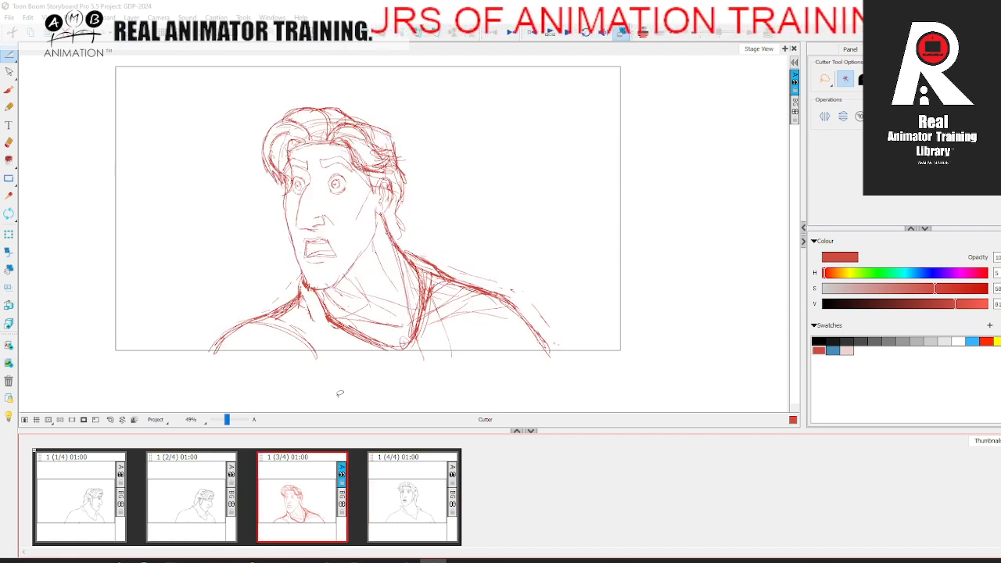
Step: Redraw the far side of the collar below the third panel's chin with red brush strokes
{"action": "left_click", "coordinate": [11, 90]}
{"action": "left_click", "coordinate": [11, 57]}
{"action": "left_click", "coordinate": [44, 65]}
{"action": "left_click", "coordinate": [11, 92]}
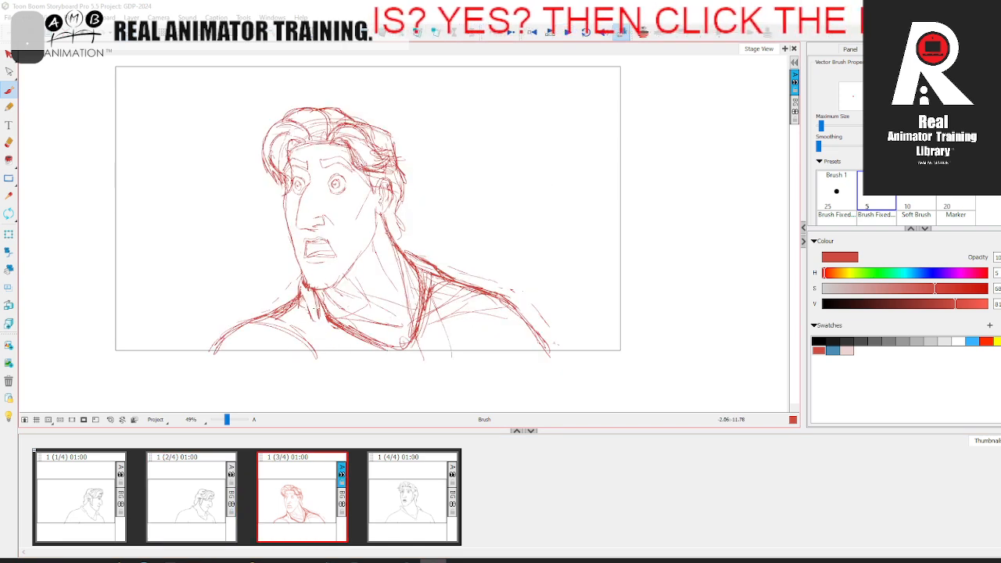
{"action": "left_click_drag", "start_coordinate": [315, 291], "coordinate": [312, 305]}
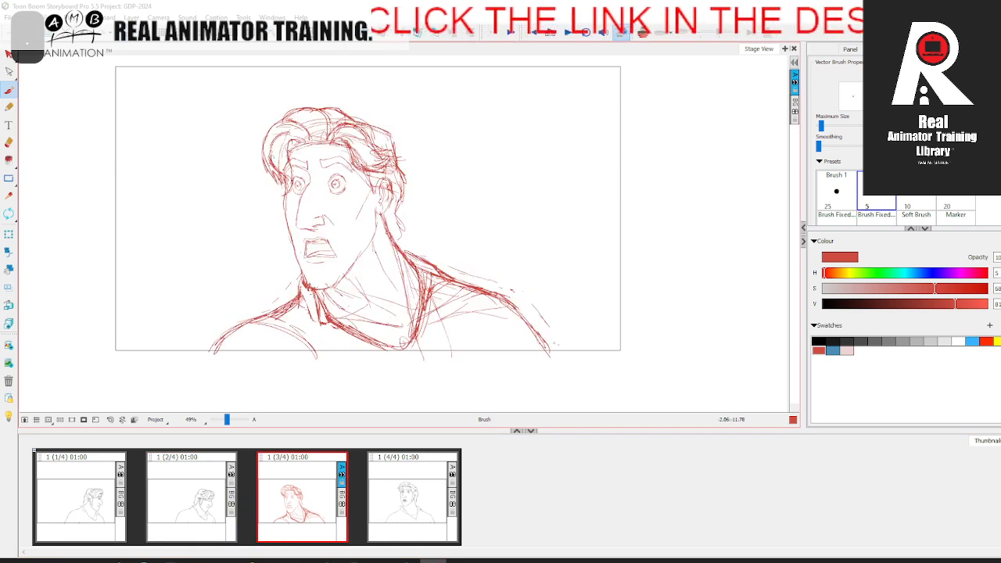
{"action": "mouse_move", "coordinate": [312, 293]}
{"action": "left_mouse_down"}
{"action": "mouse_move", "coordinate": [310, 305]}
{"action": "mouse_move", "coordinate": [211, 344]}
{"action": "mouse_move", "coordinate": [232, 333]}
{"action": "left_mouse_up"}
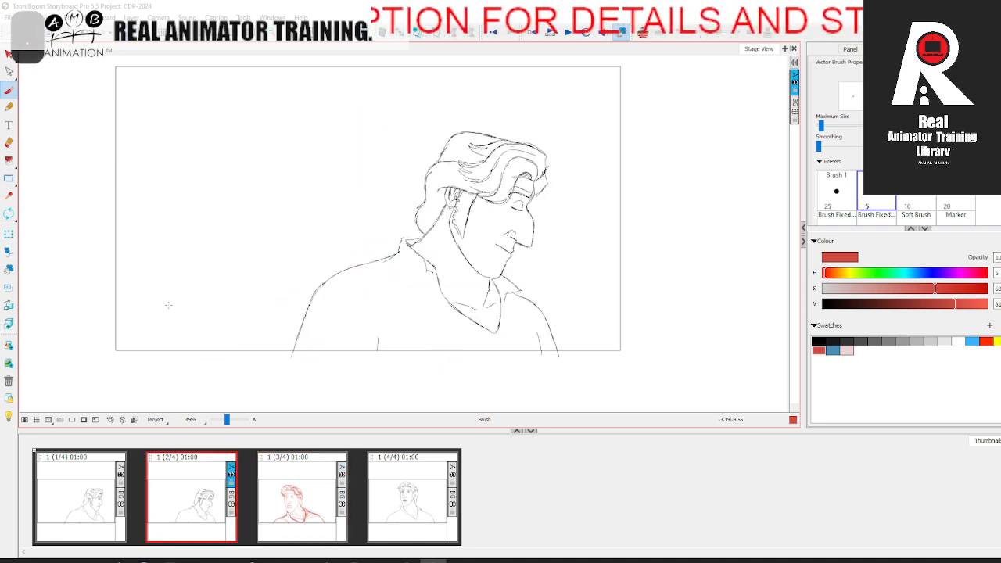
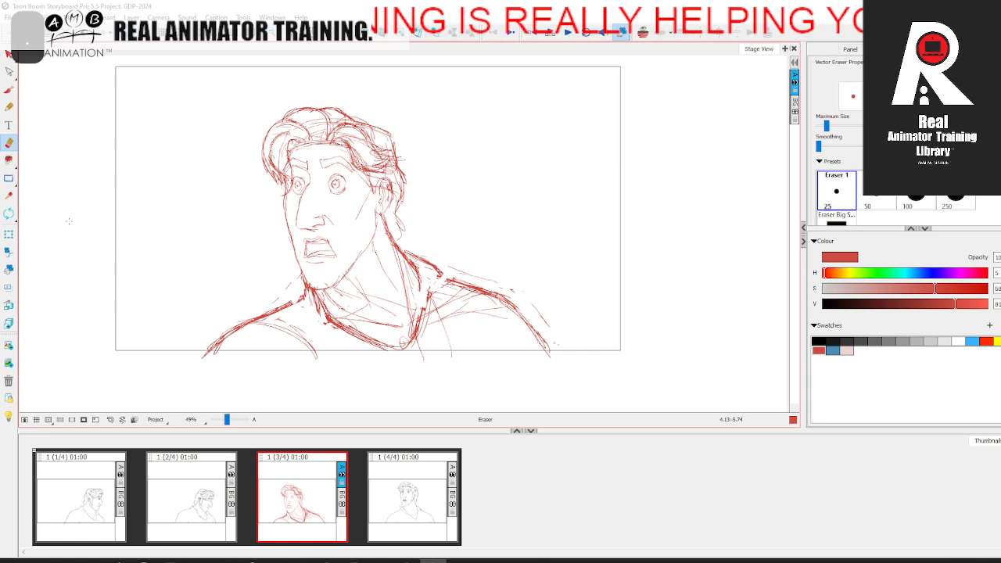
Step: Reinforce the near side of the collar and the near shoulder line with red brush strokes in the third panel
{"action": "key", "text": "alt+b"}
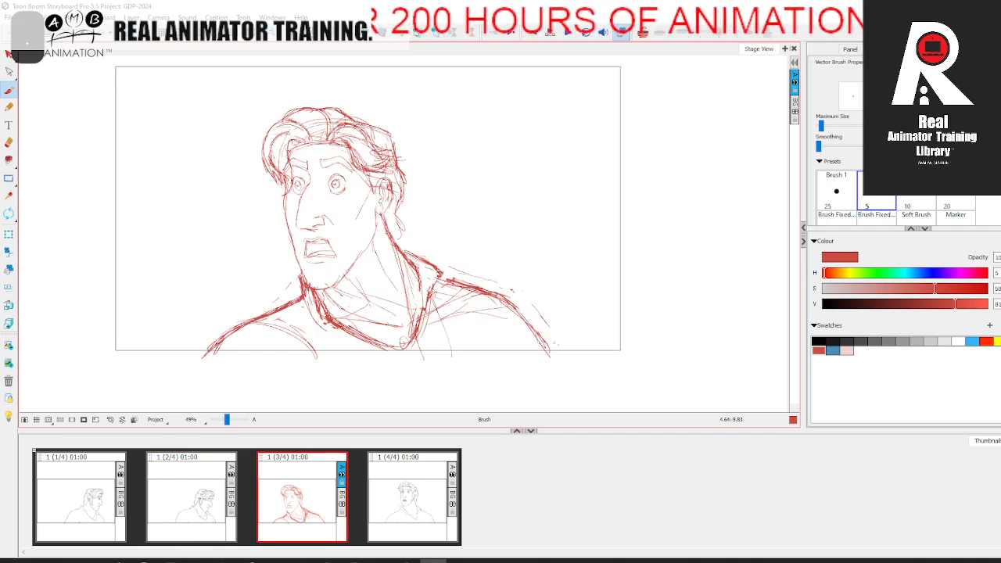
{"action": "left_click_drag", "start_coordinate": [423, 276], "coordinate": [421, 314]}
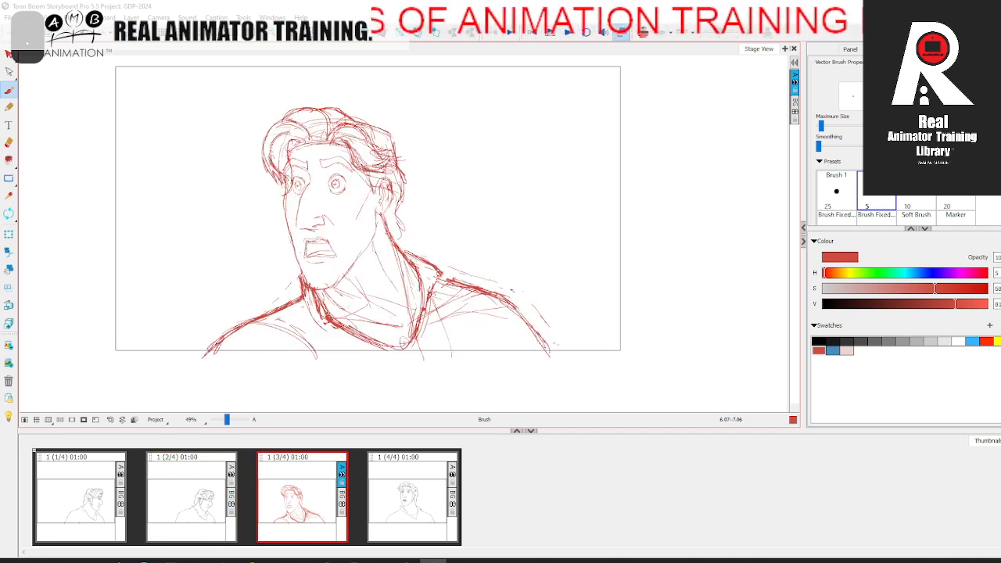
{"action": "left_click_drag", "start_coordinate": [431, 273], "coordinate": [474, 290]}
{"action": "left_click_drag", "start_coordinate": [460, 287], "coordinate": [494, 298]}
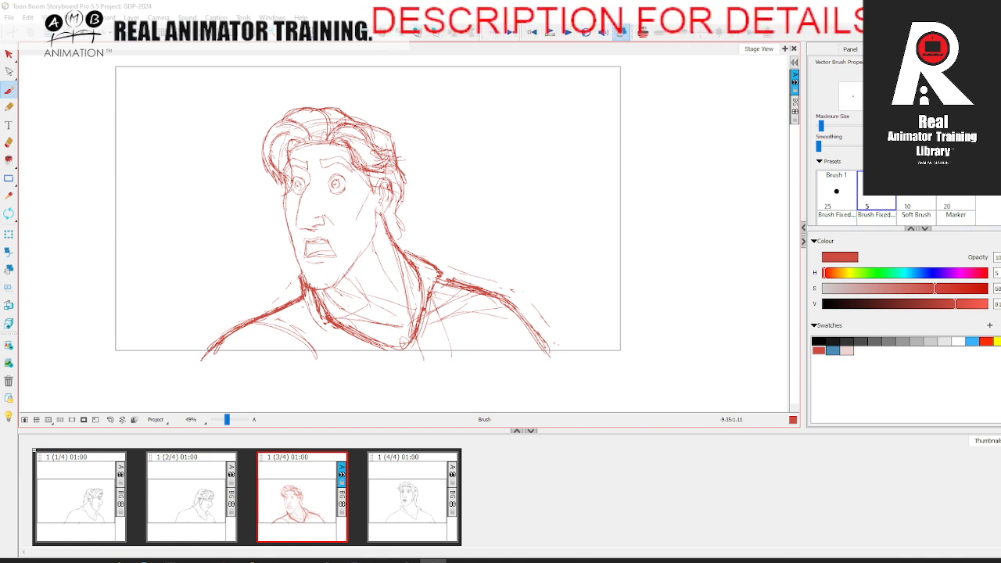
Step: Recolour the third panel's entire red sketch to the pale pink swatch and set the Brush colour to black
{"action": "left_click", "coordinate": [86, 18]}
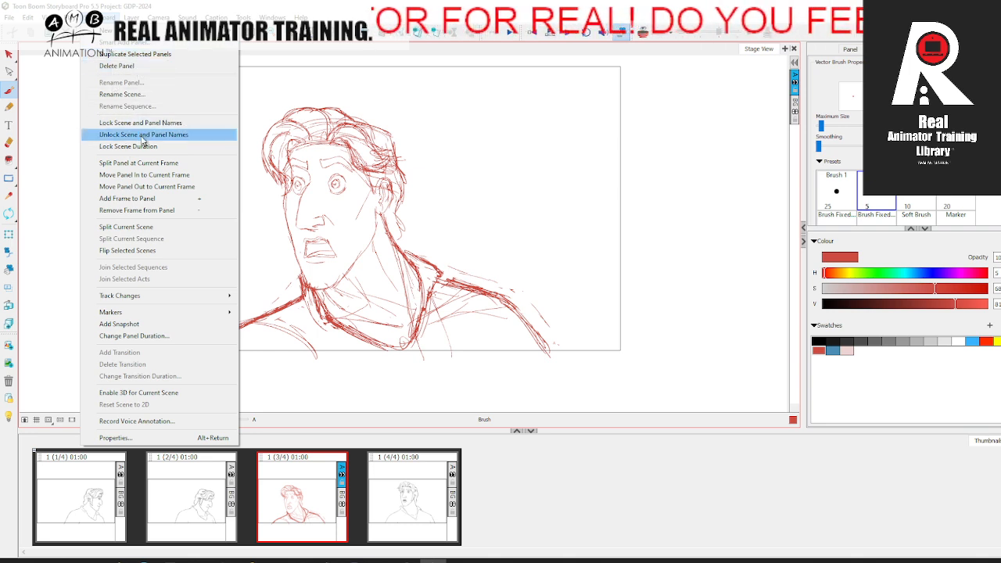
{"action": "key", "text": "Escape"}
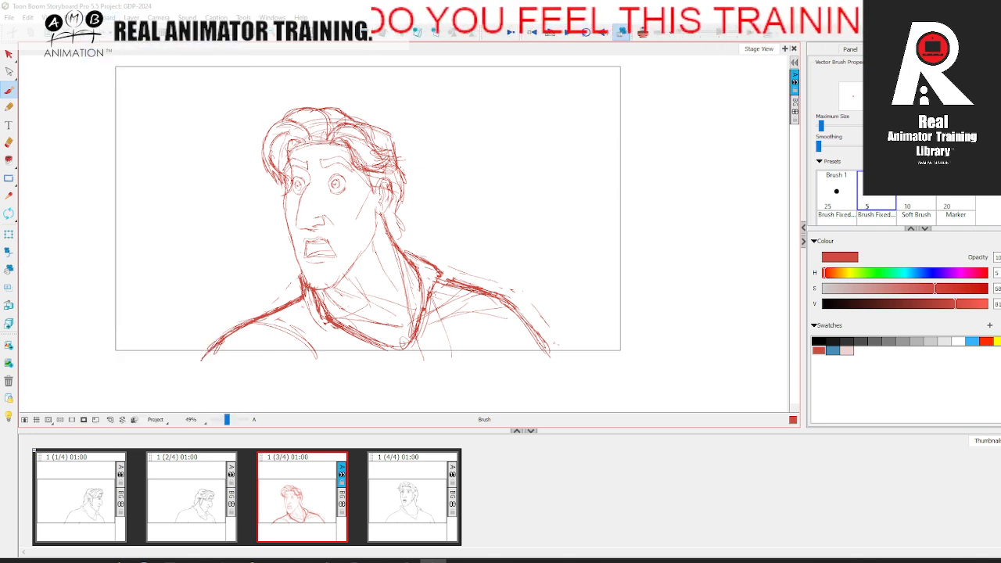
{"action": "left_click", "coordinate": [9, 54]}
{"action": "key", "text": "ctrl+a"}
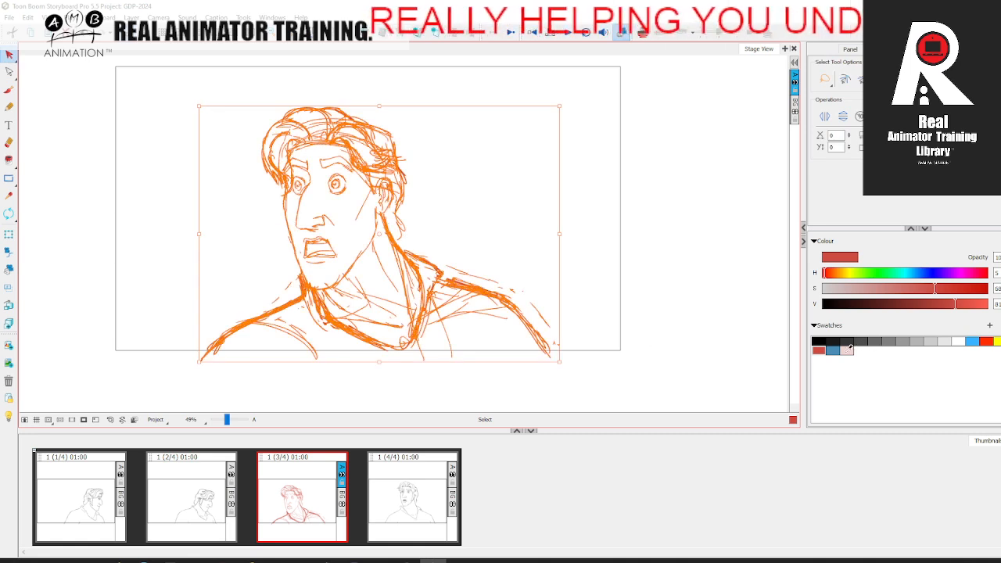
{"action": "left_click", "coordinate": [850, 349]}
{"action": "left_click", "coordinate": [634, 284]}
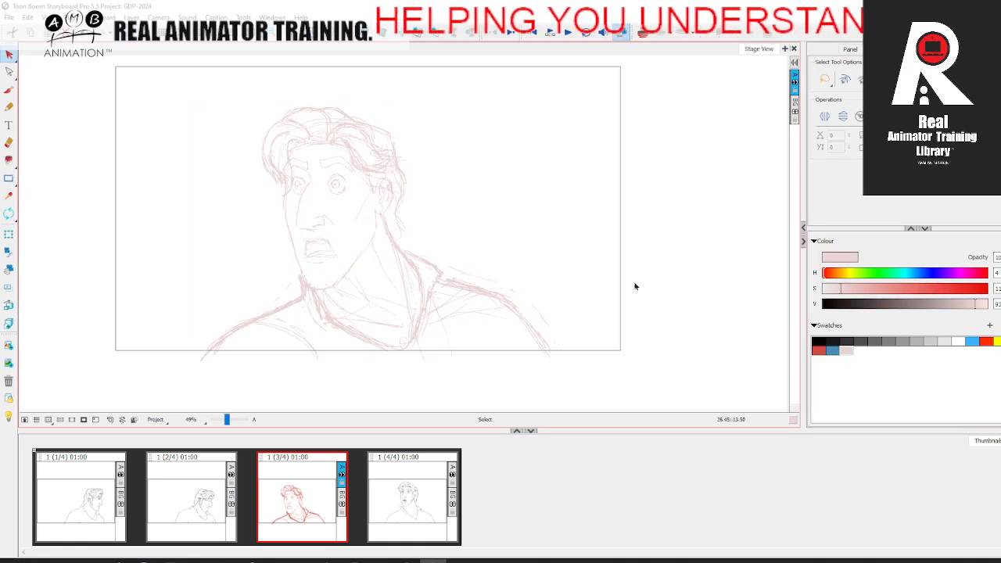
{"action": "left_click", "coordinate": [8, 92]}
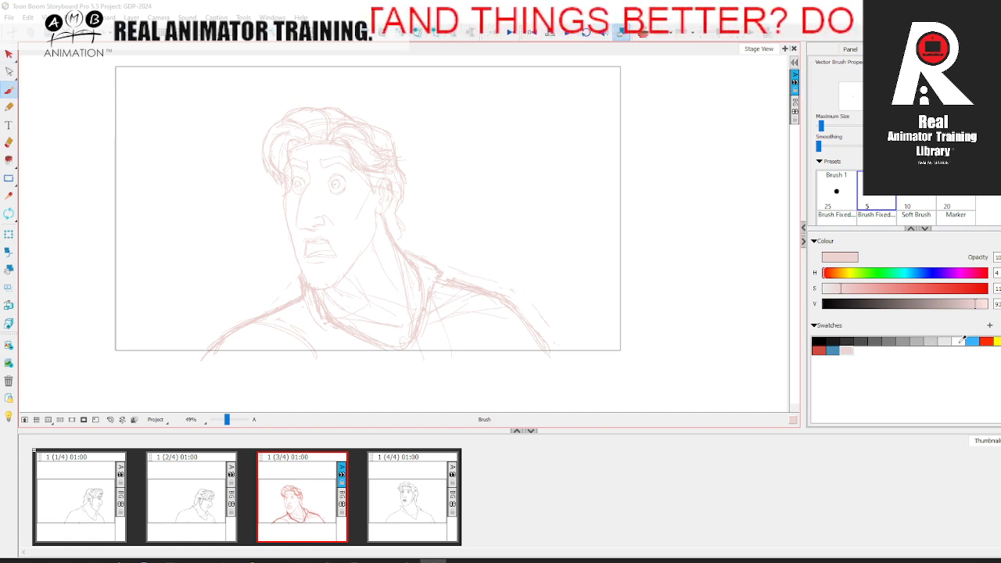
{"action": "left_click", "coordinate": [820, 342]}
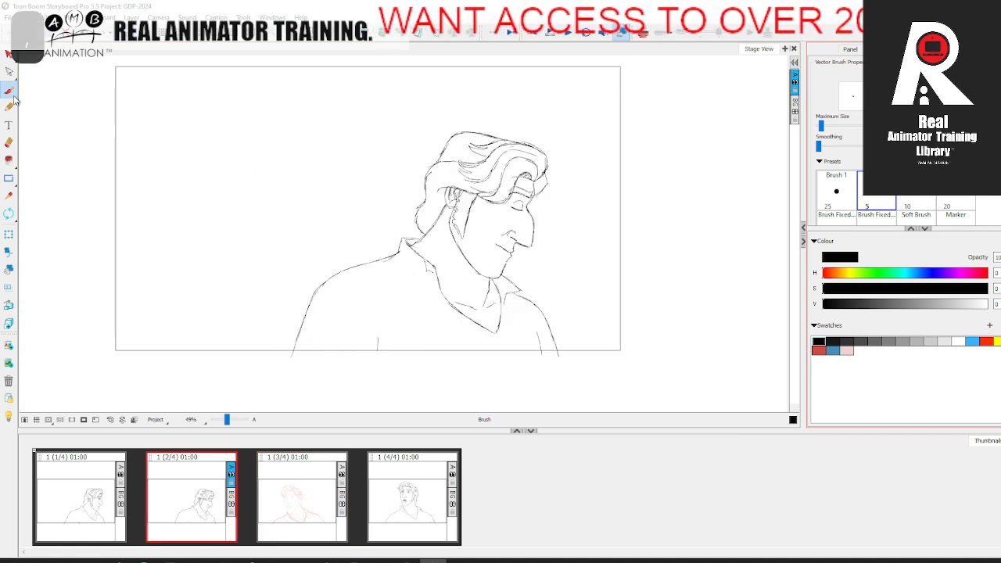
Step: Switch repeatedly among the second, third and fourth panels to compare the paled sketch with its neighbours
{"action": "left_click", "coordinate": [202, 498]}
{"action": "left_click", "coordinate": [391, 482]}
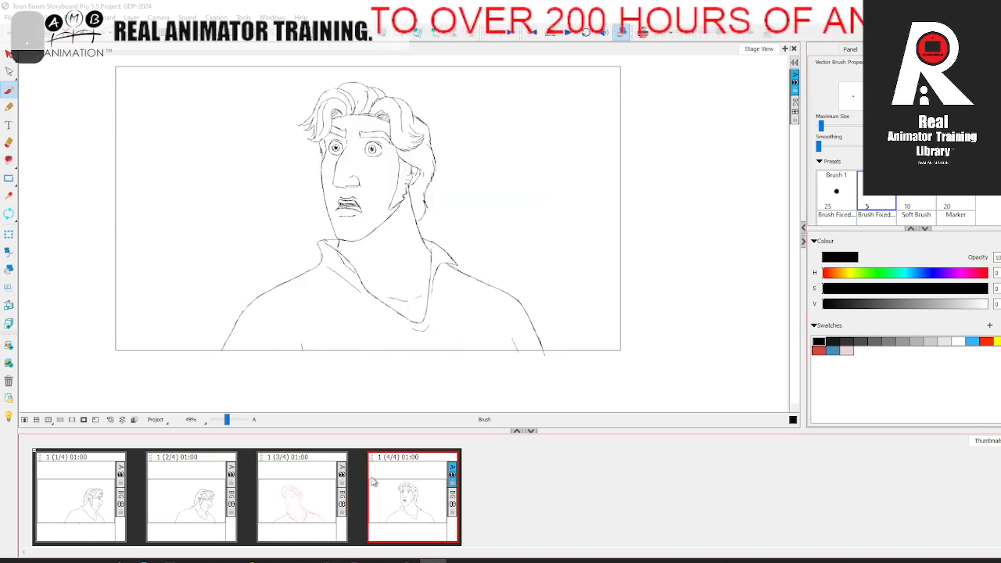
{"action": "left_click", "coordinate": [314, 498]}
{"action": "left_click", "coordinate": [184, 498]}
{"action": "left_click", "coordinate": [310, 493]}
{"action": "left_click", "coordinate": [423, 483]}
{"action": "left_click", "coordinate": [297, 483]}
{"action": "left_click", "coordinate": [197, 491]}
{"action": "left_click", "coordinate": [303, 491]}
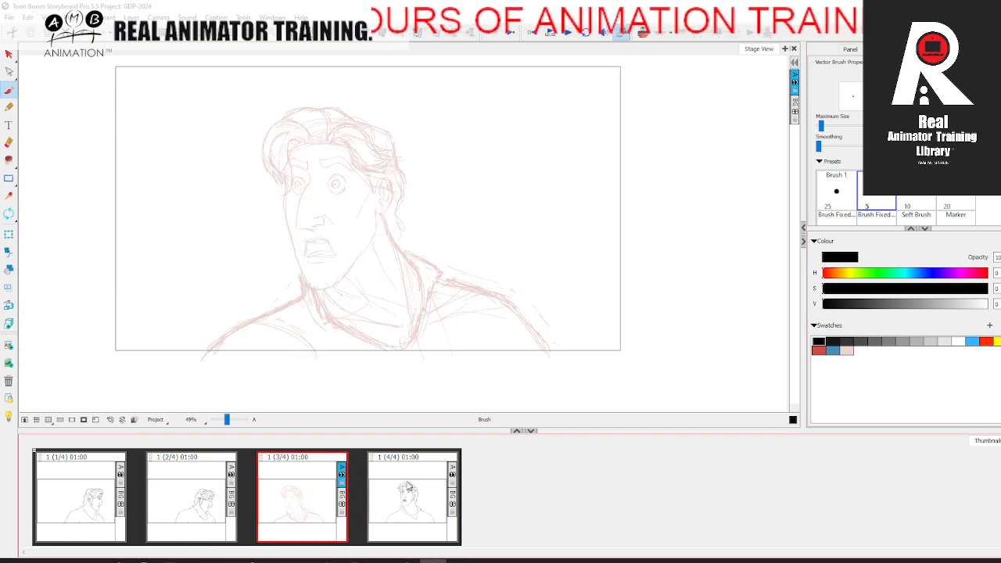
{"action": "left_click", "coordinate": [399, 489]}
{"action": "left_click", "coordinate": [322, 495]}
{"action": "left_click", "coordinate": [388, 478]}
{"action": "left_click", "coordinate": [318, 502]}
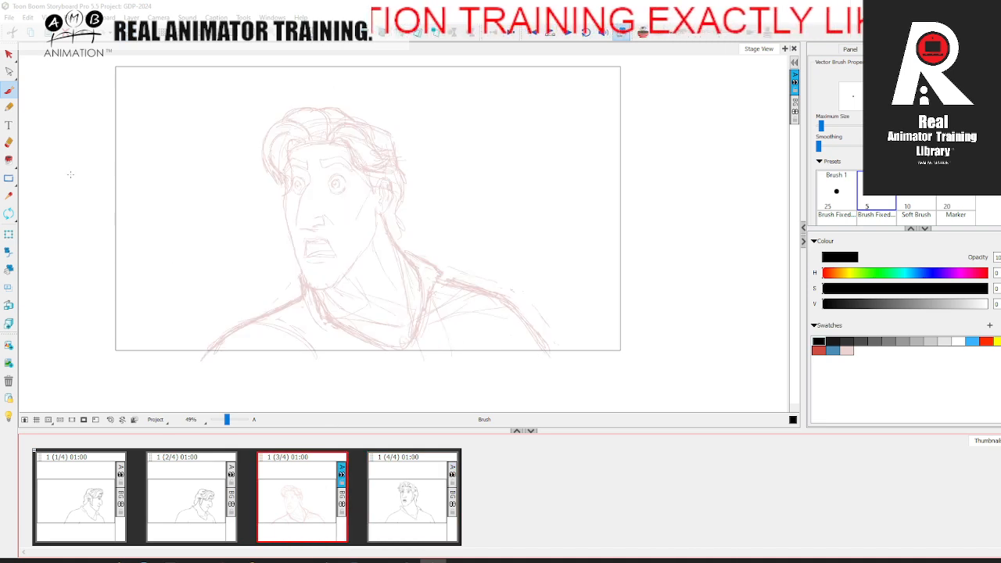
Step: Ink the upper lid and lid crease of the third panel's near eye in black, comparing with the fourth panel
{"action": "left_click_drag", "start_coordinate": [226, 420], "coordinate": [233, 423]}
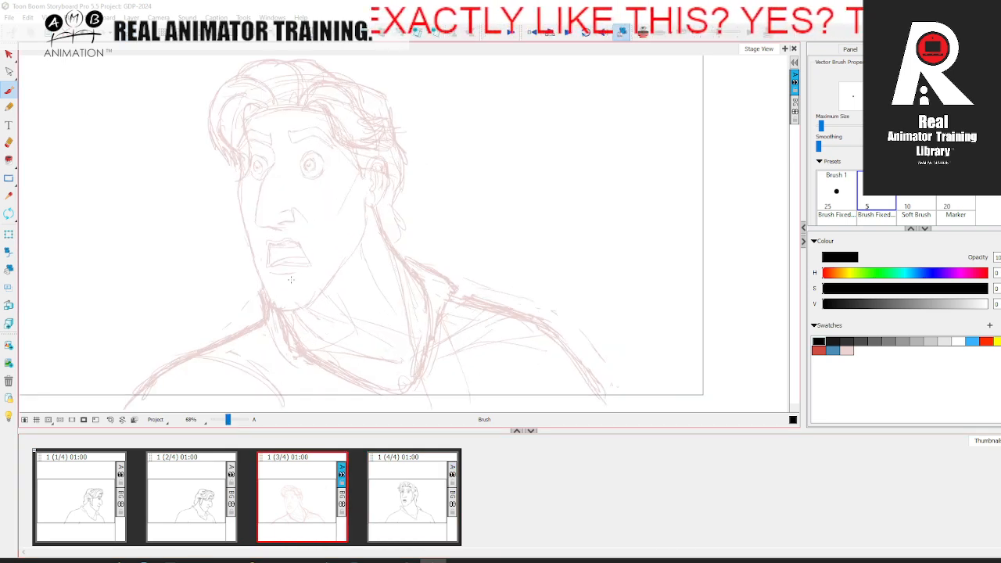
{"action": "key", "text": "space"}
{"action": "left_click_drag", "start_coordinate": [325, 264], "coordinate": [379, 305]}
{"action": "key", "text": "comma"}
{"action": "key", "text": "period"}
{"action": "key", "text": "period"}
{"action": "key", "text": "comma"}
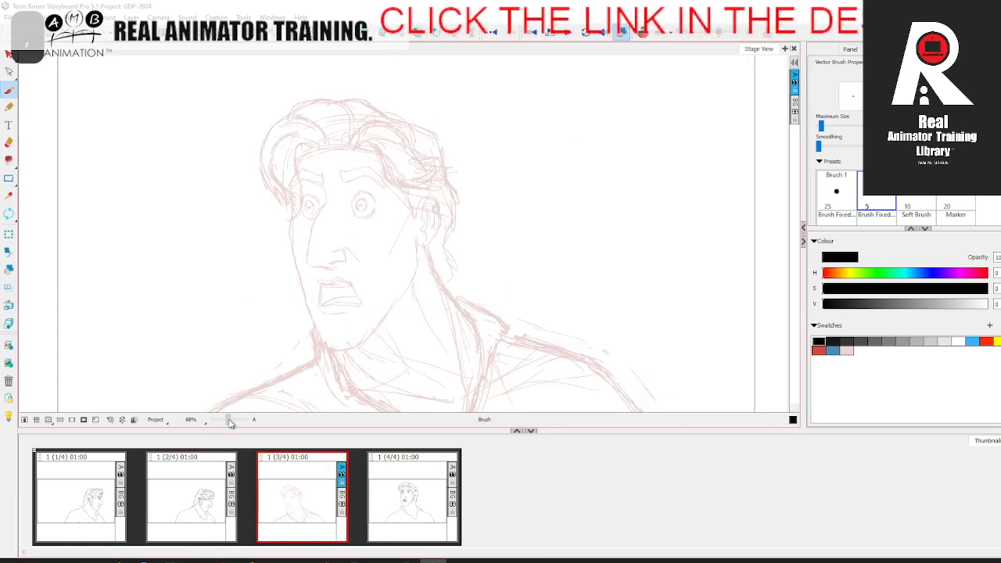
{"action": "left_click_drag", "start_coordinate": [227, 421], "coordinate": [230, 421]}
{"action": "key", "text": "space"}
{"action": "left_click_drag", "start_coordinate": [376, 190], "coordinate": [398, 233]}
{"action": "key", "text": "period"}
{"action": "key", "text": "comma"}
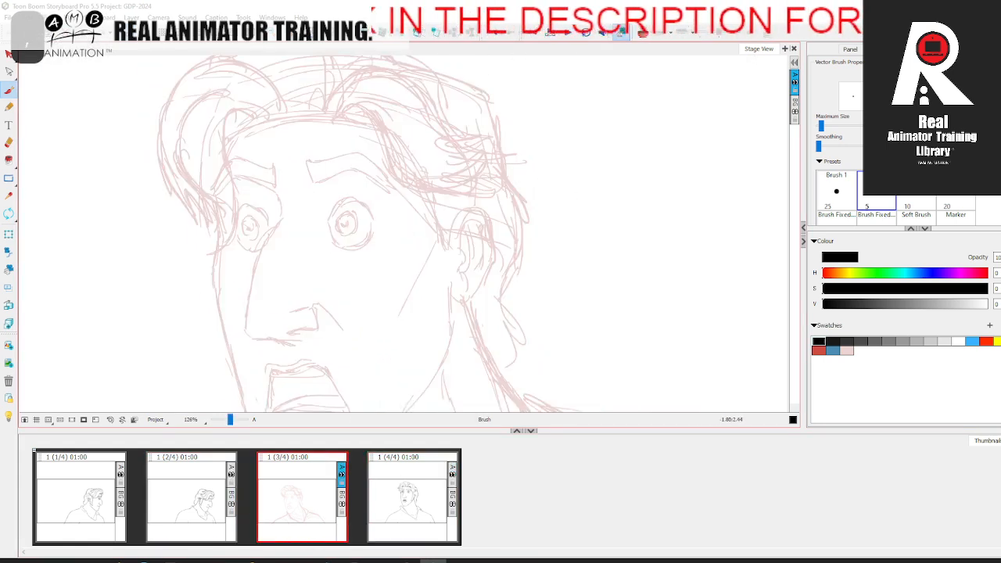
{"action": "left_click_drag", "start_coordinate": [359, 200], "coordinate": [361, 204]}
{"action": "key", "text": "period"}
{"action": "key", "text": "comma"}
{"action": "mouse_move", "coordinate": [371, 209]}
{"action": "left_mouse_down"}
{"action": "mouse_move", "coordinate": [344, 197]}
{"action": "mouse_move", "coordinate": [327, 219]}
{"action": "left_mouse_up"}
{"action": "key", "text": "period"}
{"action": "key", "text": "comma"}
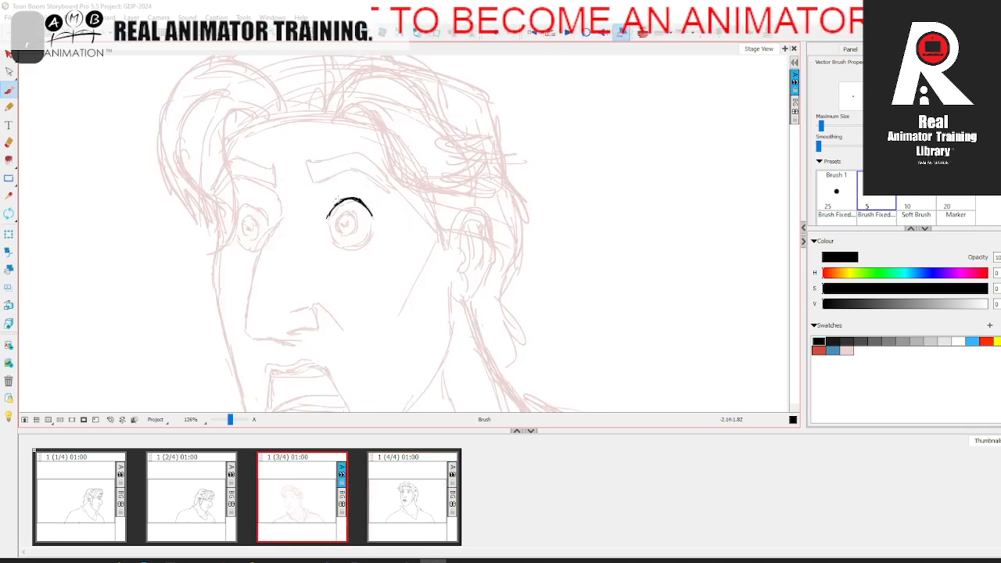
{"action": "key", "text": "period"}
{"action": "key", "text": "comma"}
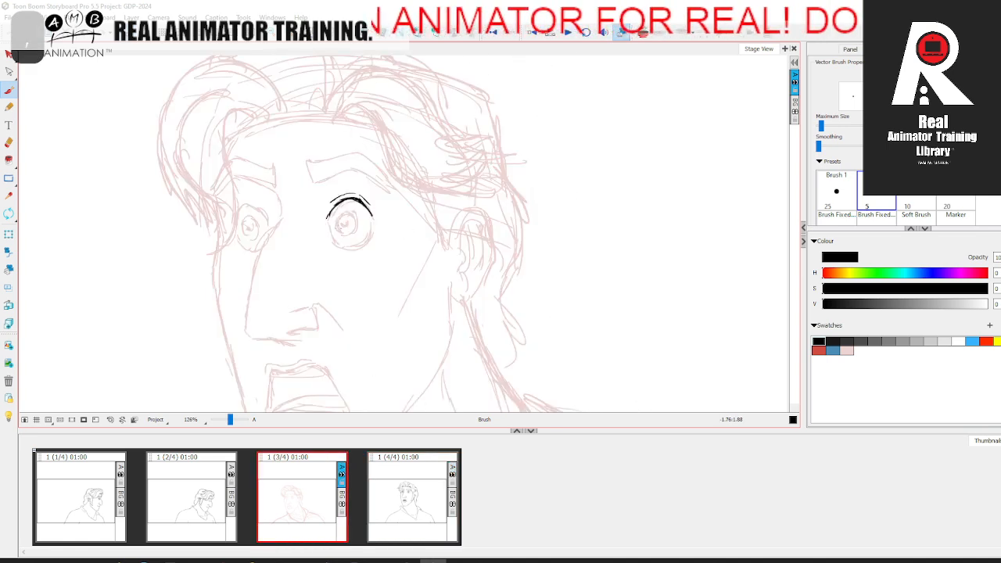
Step: Ink the sides and lower edge of the near eye to close its black outline
{"action": "key", "text": "period"}
{"action": "key", "text": "comma"}
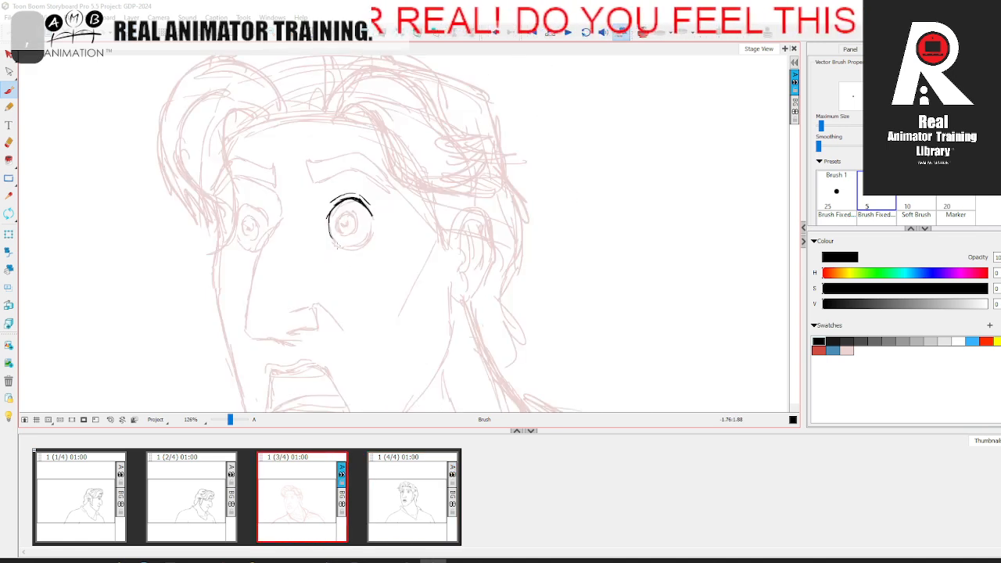
{"action": "mouse_move", "coordinate": [335, 246]}
{"action": "left_mouse_down"}
{"action": "mouse_move", "coordinate": [374, 219]}
{"action": "mouse_move", "coordinate": [373, 229]}
{"action": "left_mouse_up"}
{"action": "key", "text": "period"}
{"action": "key", "text": "comma"}
{"action": "key", "text": "period"}
{"action": "key", "text": "comma"}
Step: Draw the near eye's iris ring and fill in its black pupil, leaving a small highlight
{"action": "mouse_move", "coordinate": [342, 213]}
{"action": "left_mouse_down"}
{"action": "mouse_move", "coordinate": [356, 229]}
{"action": "mouse_move", "coordinate": [337, 232]}
{"action": "left_mouse_up"}
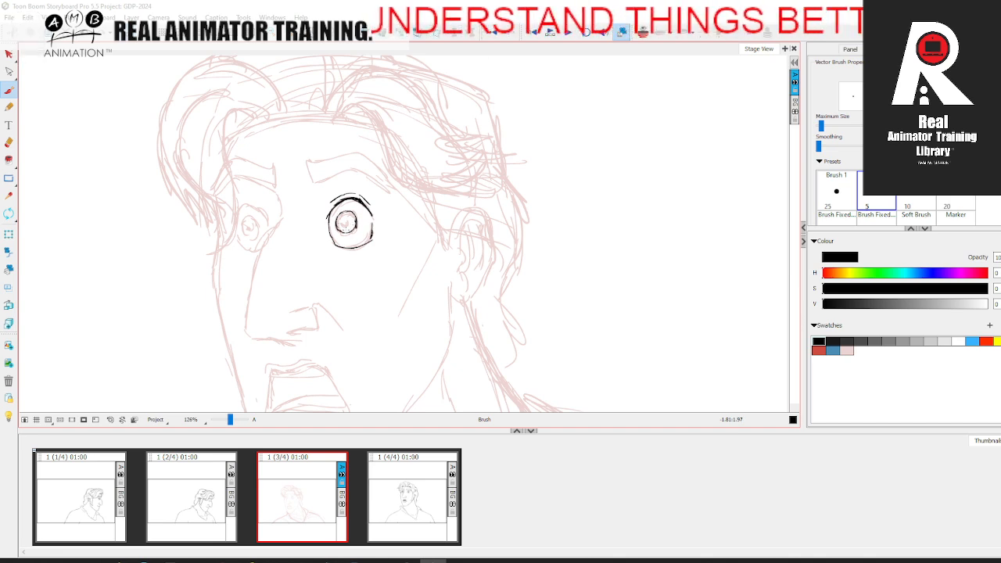
{"action": "key", "text": "period"}
{"action": "key", "text": "comma"}
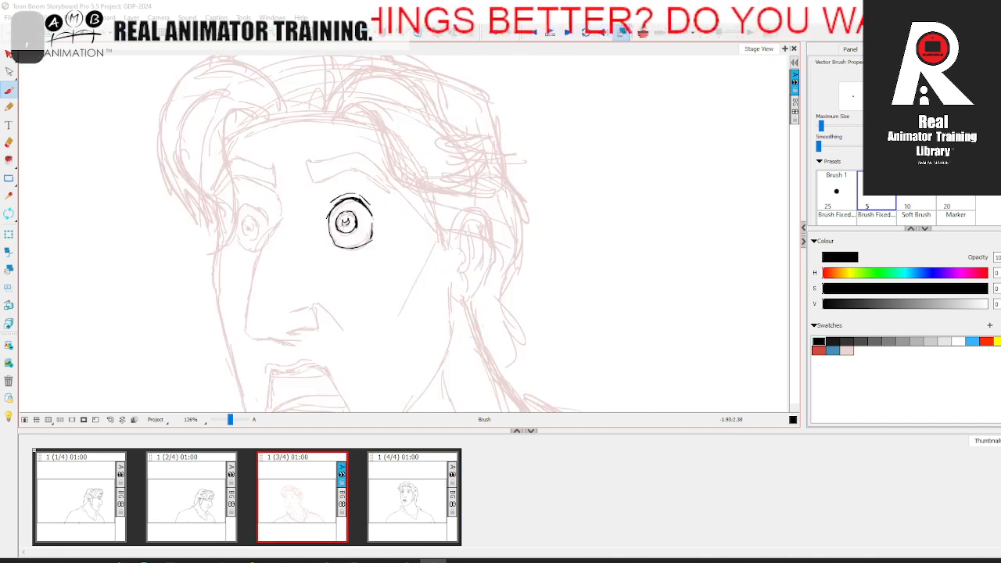
{"action": "key", "text": "period"}
{"action": "key", "text": "comma"}
{"action": "key", "text": "period"}
{"action": "key", "text": "comma"}
{"action": "key", "text": "period"}
{"action": "key", "text": "comma"}
Step: Ink the far eye in black with its upper lid, outline, iris and pupil
{"action": "mouse_move", "coordinate": [256, 206]}
{"action": "left_mouse_down"}
{"action": "mouse_move", "coordinate": [241, 208]}
{"action": "mouse_move", "coordinate": [252, 206]}
{"action": "left_mouse_up"}
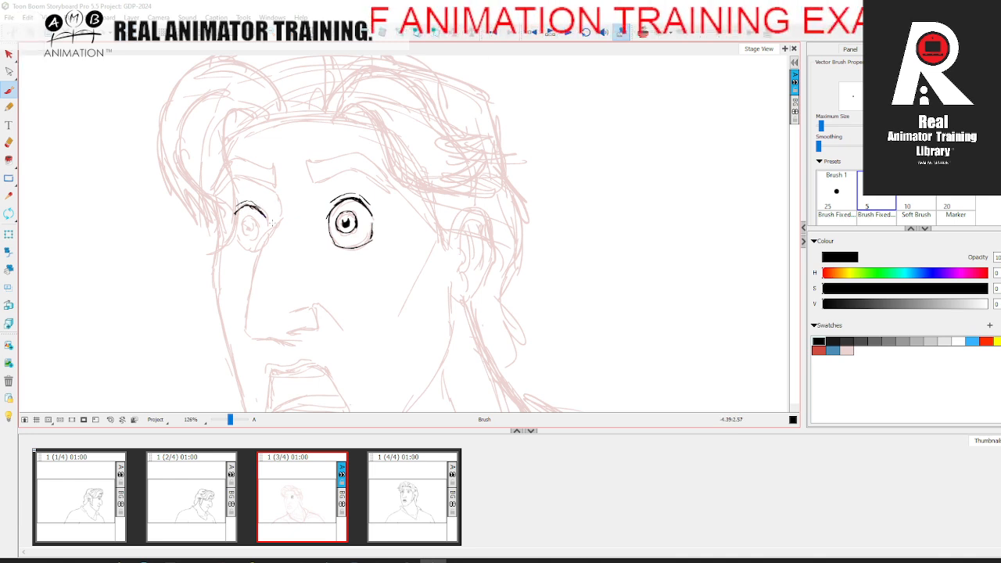
{"action": "key", "text": "period"}
{"action": "key", "text": "comma"}
{"action": "left_click_drag", "start_coordinate": [234, 244], "coordinate": [256, 251]}
{"action": "left_click_drag", "start_coordinate": [263, 216], "coordinate": [267, 230]}
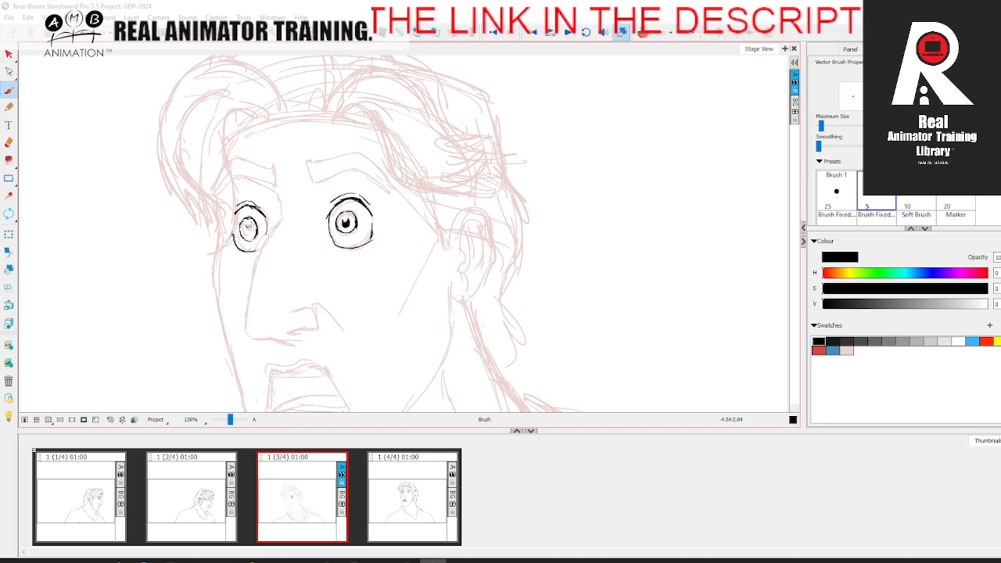
{"action": "left_click_drag", "start_coordinate": [248, 227], "coordinate": [251, 230]}
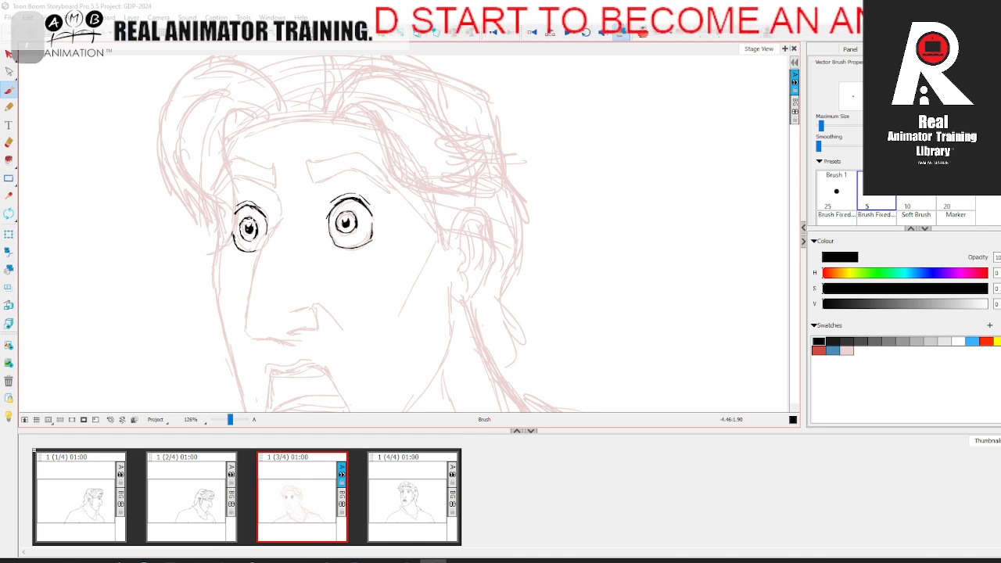
Step: Outline the near and far eyebrows in black over the pale sketch
{"action": "left_click_drag", "start_coordinate": [365, 273], "coordinate": [344, 305]}
{"action": "left_click_drag", "start_coordinate": [344, 304], "coordinate": [336, 312]}
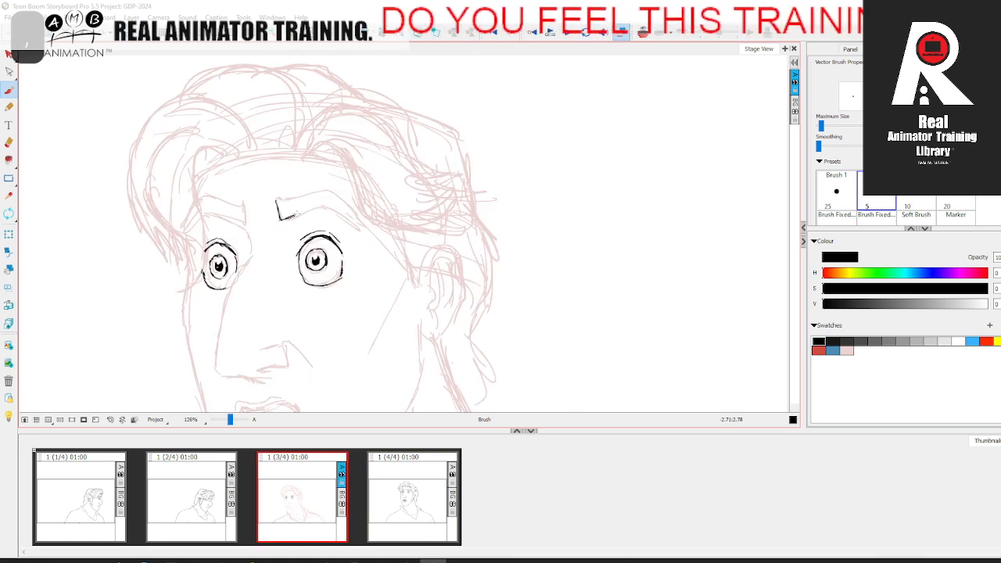
{"action": "left_click_drag", "start_coordinate": [313, 210], "coordinate": [330, 208]}
{"action": "left_click_drag", "start_coordinate": [279, 201], "coordinate": [316, 193]}
{"action": "left_click_drag", "start_coordinate": [283, 200], "coordinate": [320, 192]}
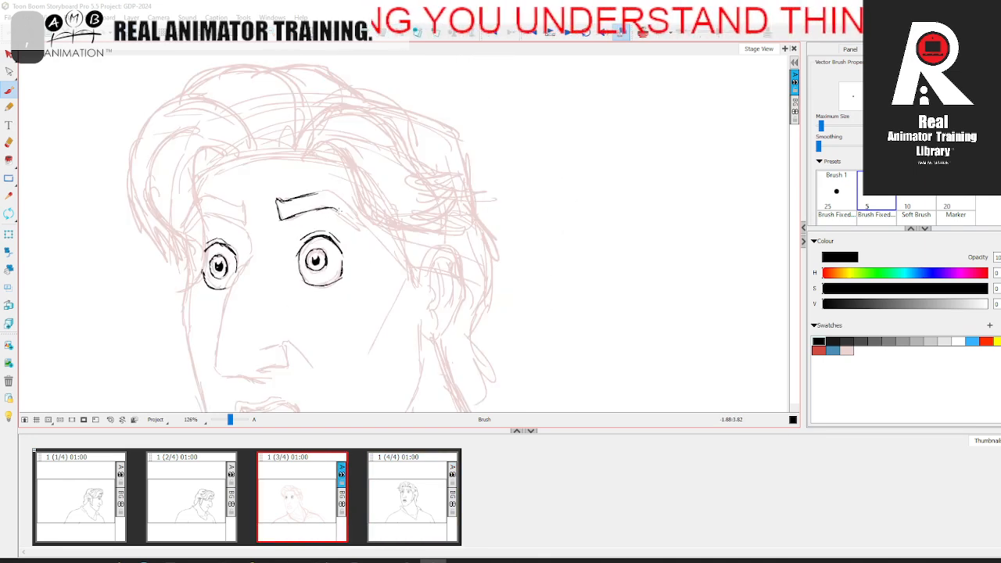
{"action": "mouse_move", "coordinate": [316, 194]}
{"action": "left_mouse_down"}
{"action": "mouse_move", "coordinate": [338, 196]}
{"action": "mouse_move", "coordinate": [362, 223]}
{"action": "left_mouse_up"}
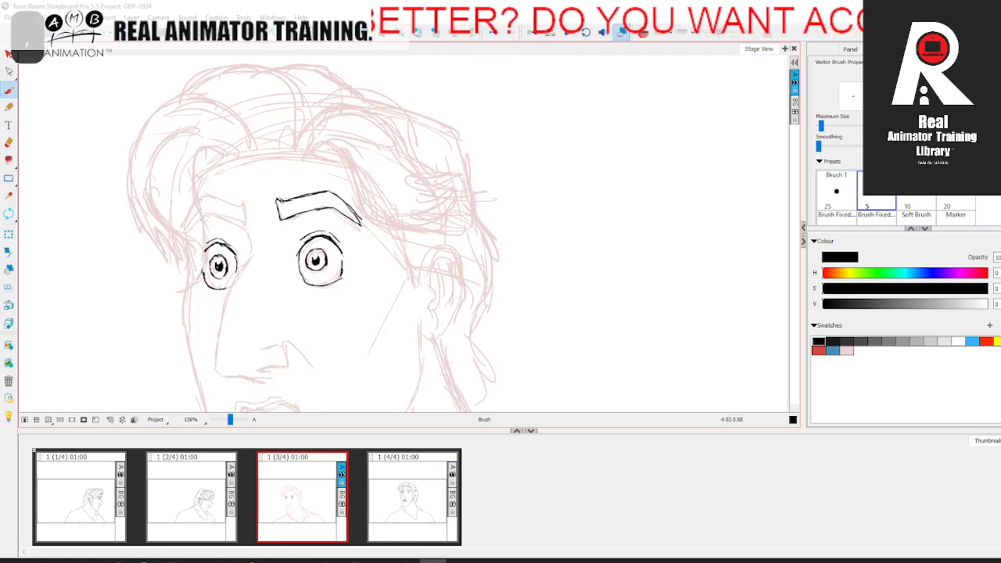
{"action": "left_click_drag", "start_coordinate": [211, 217], "coordinate": [246, 223]}
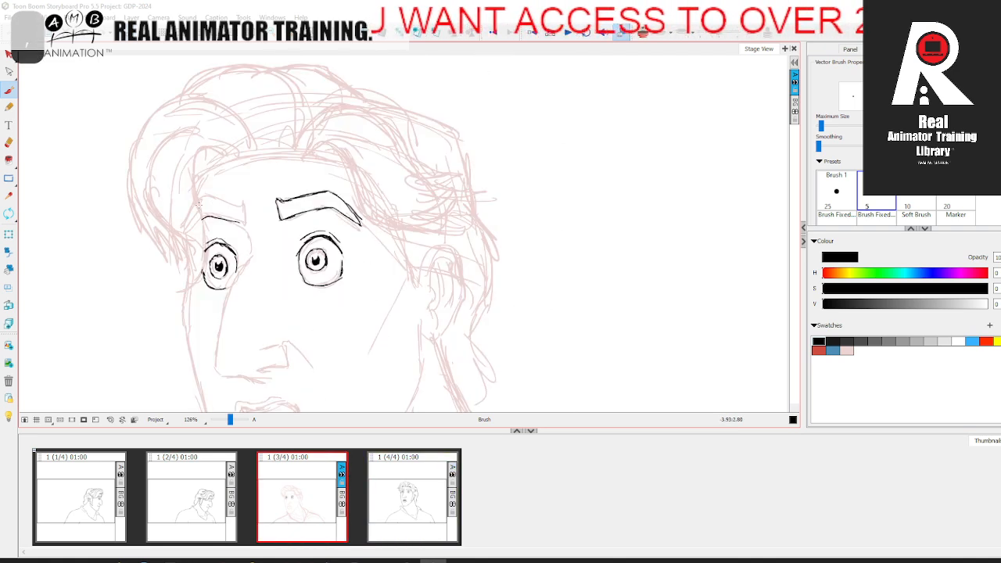
{"action": "mouse_move", "coordinate": [234, 206]}
{"action": "left_mouse_down"}
{"action": "mouse_move", "coordinate": [241, 223]}
{"action": "mouse_move", "coordinate": [200, 220]}
{"action": "left_mouse_up"}
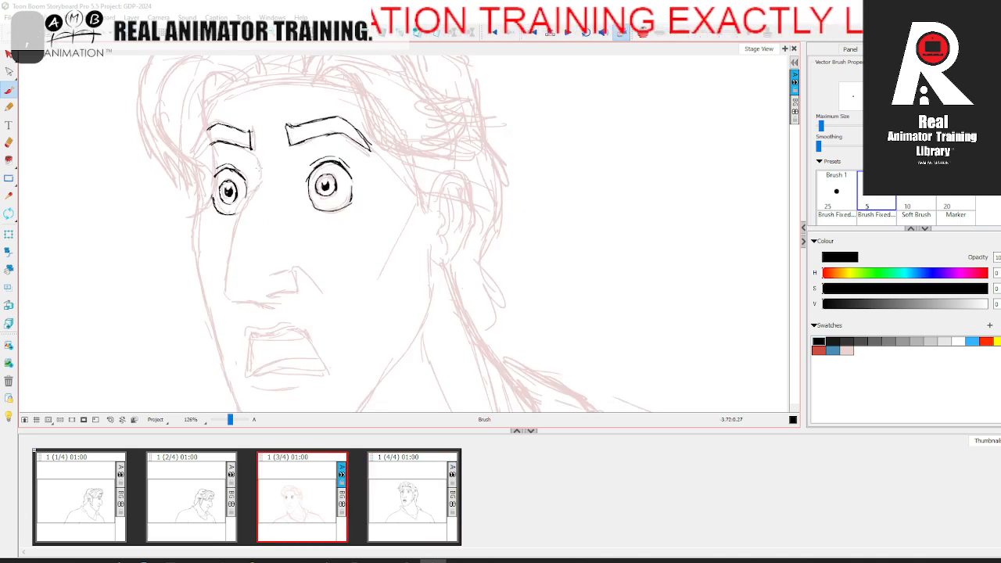
Step: Ink the far brow ridge, the bridge and tip of the nose, and the nostril in black
{"action": "left_click_drag", "start_coordinate": [261, 170], "coordinate": [253, 194]}
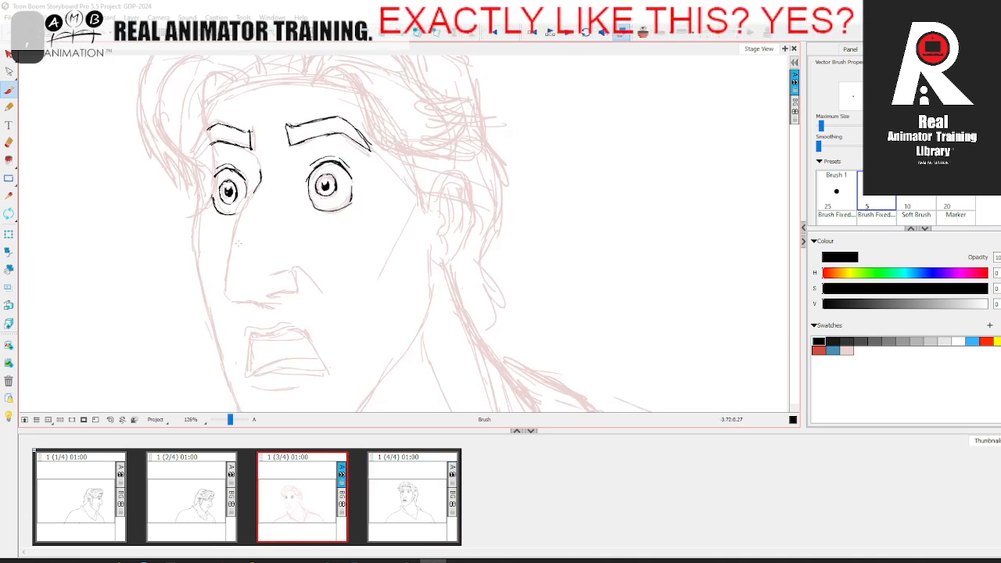
{"action": "left_click_drag", "start_coordinate": [255, 184], "coordinate": [226, 289]}
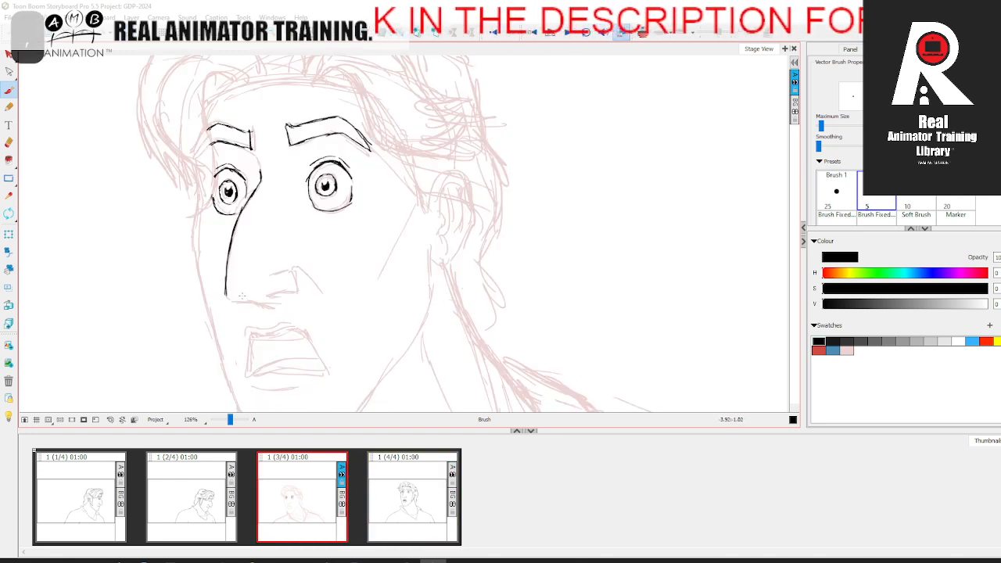
{"action": "mouse_move", "coordinate": [252, 302]}
{"action": "left_mouse_down"}
{"action": "mouse_move", "coordinate": [298, 293]}
{"action": "mouse_move", "coordinate": [289, 270]}
{"action": "mouse_move", "coordinate": [296, 293]}
{"action": "mouse_move", "coordinate": [313, 239]}
{"action": "left_mouse_up"}
Step: Ink the open mouth's outline, upper lip and upper teeth line, plus the crease below the lower lip
{"action": "key", "text": "space"}
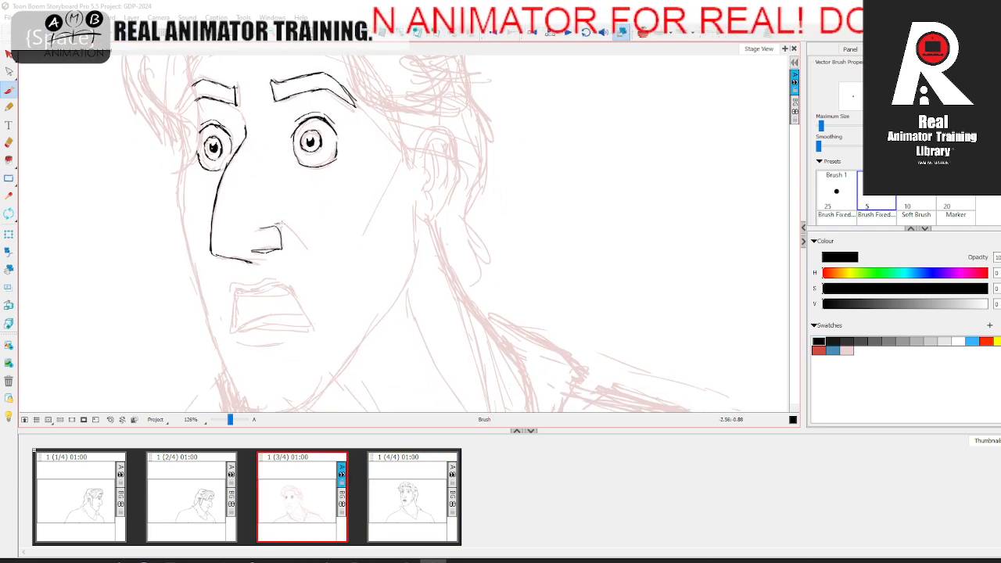
{"action": "left_click_drag", "start_coordinate": [310, 286], "coordinate": [319, 239]}
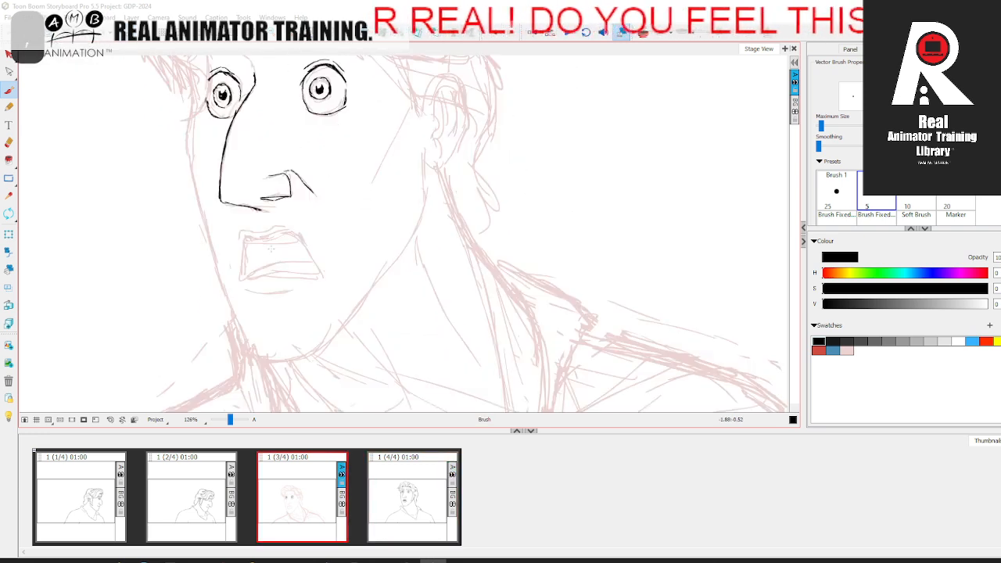
{"action": "mouse_move", "coordinate": [258, 235]}
{"action": "left_mouse_down"}
{"action": "mouse_move", "coordinate": [291, 235]}
{"action": "mouse_move", "coordinate": [319, 271]}
{"action": "left_mouse_up"}
{"action": "left_click_drag", "start_coordinate": [319, 271], "coordinate": [318, 277]}
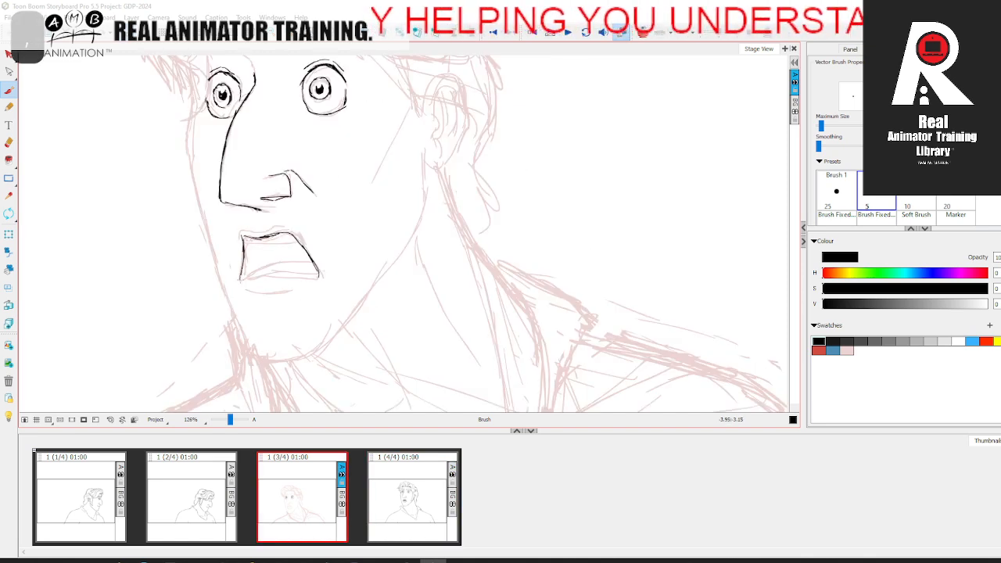
{"action": "left_click_drag", "start_coordinate": [244, 277], "coordinate": [321, 277]}
{"action": "left_click_drag", "start_coordinate": [246, 244], "coordinate": [300, 242]}
{"action": "left_click_drag", "start_coordinate": [240, 232], "coordinate": [294, 228]}
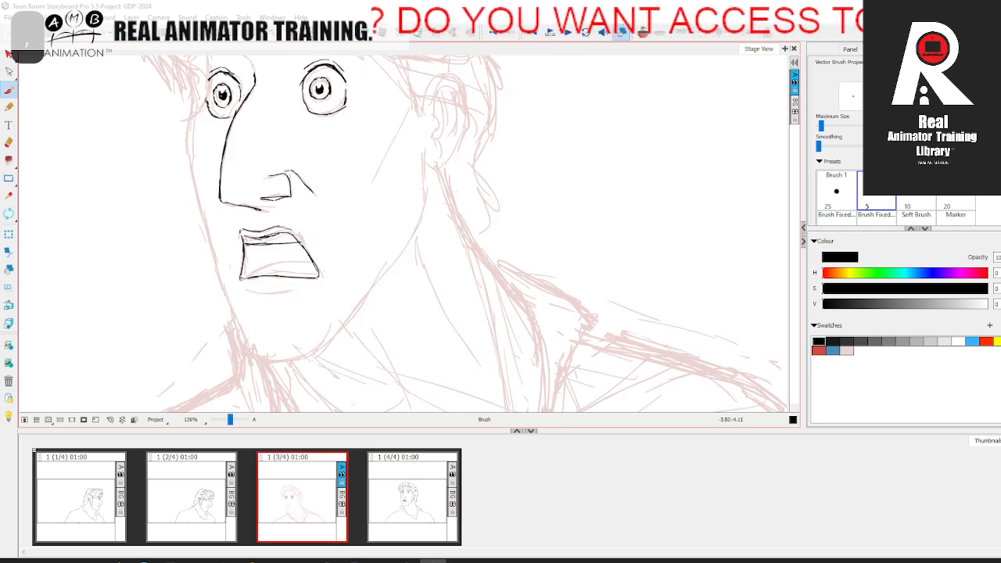
{"action": "left_click_drag", "start_coordinate": [253, 293], "coordinate": [297, 290]}
Step: Hatch the dark interior of the open mouth with black diagonal strokes
{"action": "key", "text": "g"}
{"action": "key", "text": "f"}
{"action": "key", "text": "space"}
{"action": "mouse_move", "coordinate": [323, 240]}
{"action": "left_mouse_down"}
{"action": "mouse_move", "coordinate": [345, 311]}
{"action": "mouse_move", "coordinate": [343, 277]}
{"action": "left_mouse_up"}
{"action": "mouse_move", "coordinate": [285, 299]}
{"action": "left_mouse_down"}
{"action": "mouse_move", "coordinate": [291, 280]}
{"action": "mouse_move", "coordinate": [317, 286]}
{"action": "left_mouse_up"}
{"action": "left_click_drag", "start_coordinate": [302, 302], "coordinate": [327, 288]}
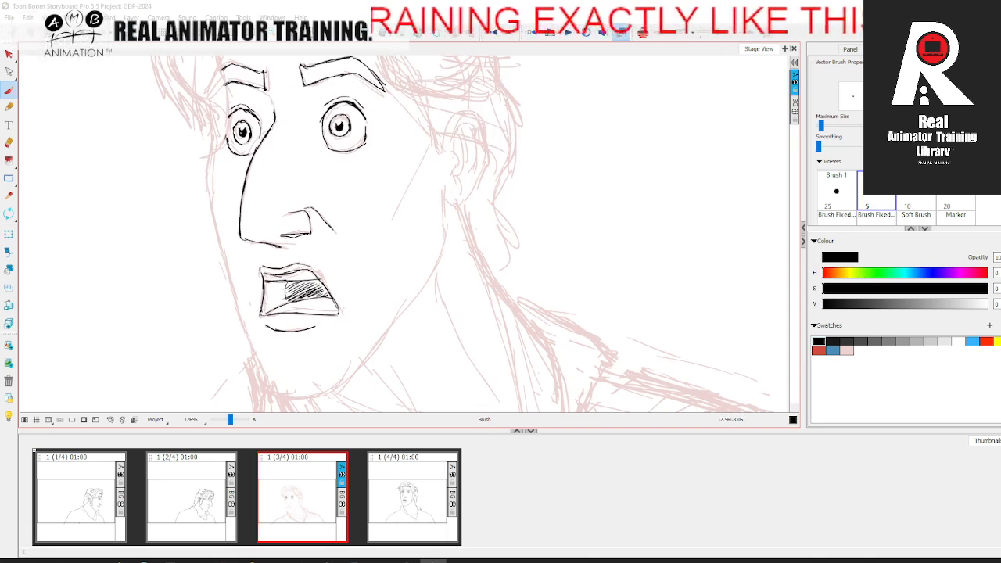
{"action": "mouse_move", "coordinate": [265, 301]}
{"action": "left_mouse_down"}
{"action": "mouse_move", "coordinate": [291, 283]}
{"action": "mouse_move", "coordinate": [302, 285]}
{"action": "mouse_move", "coordinate": [288, 296]}
{"action": "mouse_move", "coordinate": [325, 285]}
{"action": "mouse_move", "coordinate": [365, 295]}
{"action": "mouse_move", "coordinate": [364, 314]}
{"action": "left_mouse_up"}
{"action": "key", "text": "space"}
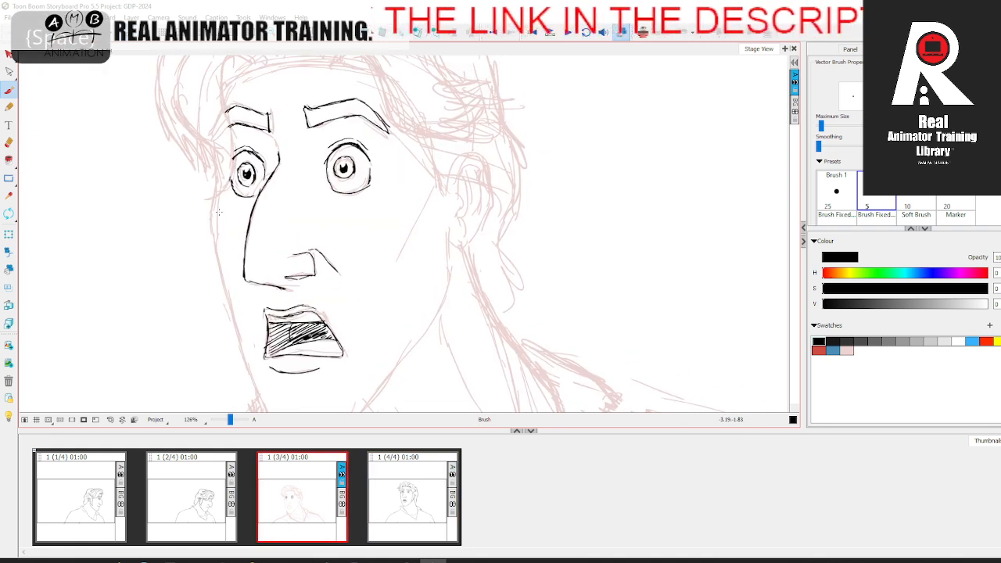
Step: Ink the far cheek contour down to the chin and the upper part of the near jaw line in black
{"action": "mouse_move", "coordinate": [217, 226]}
{"action": "left_mouse_down"}
{"action": "mouse_move", "coordinate": [231, 133]}
{"action": "mouse_move", "coordinate": [234, 251]}
{"action": "mouse_move", "coordinate": [262, 282]}
{"action": "mouse_move", "coordinate": [284, 354]}
{"action": "mouse_move", "coordinate": [353, 363]}
{"action": "left_mouse_up"}
{"action": "key", "text": "f"}
{"action": "key", "text": "d"}
{"action": "mouse_move", "coordinate": [421, 292]}
{"action": "left_mouse_down"}
{"action": "mouse_move", "coordinate": [381, 333]}
{"action": "mouse_move", "coordinate": [359, 340]}
{"action": "left_mouse_up"}
{"action": "key", "text": "f"}
{"action": "key", "text": "d"}
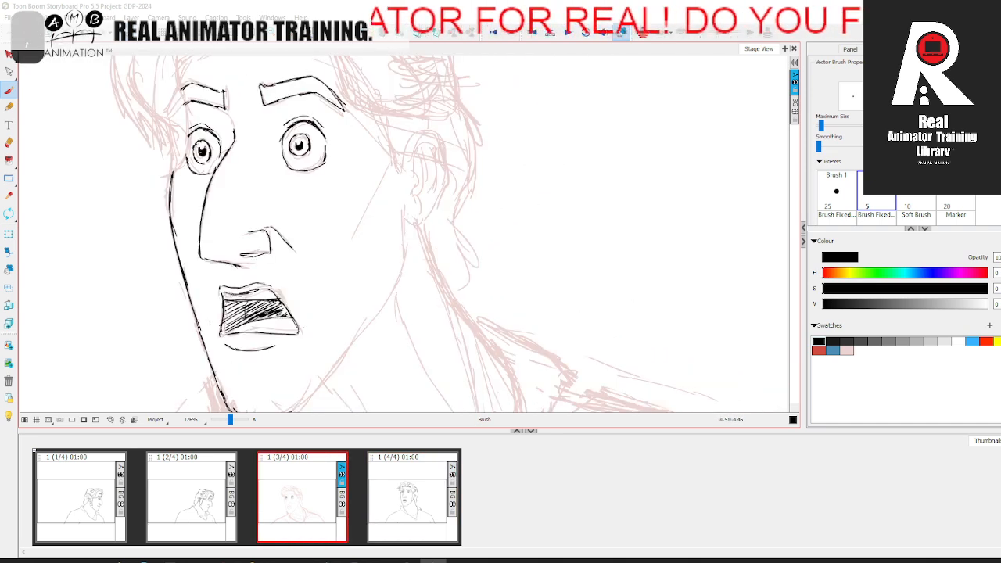
{"action": "mouse_move", "coordinate": [406, 212]}
{"action": "left_mouse_down"}
{"action": "mouse_move", "coordinate": [406, 258]}
{"action": "mouse_move", "coordinate": [415, 208]}
{"action": "mouse_move", "coordinate": [402, 249]}
{"action": "left_mouse_up"}
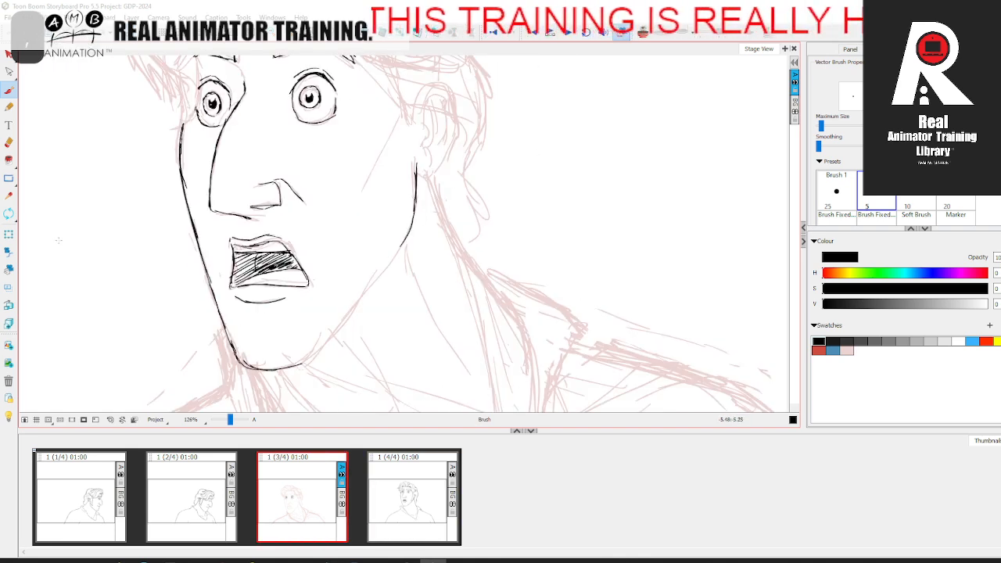
Step: Erase the rough chin stroke, redraw the chin's underside and continue it up along the near jaw line
{"action": "key", "text": "alt+e"}
{"action": "left_click_drag", "start_coordinate": [238, 364], "coordinate": [310, 363]}
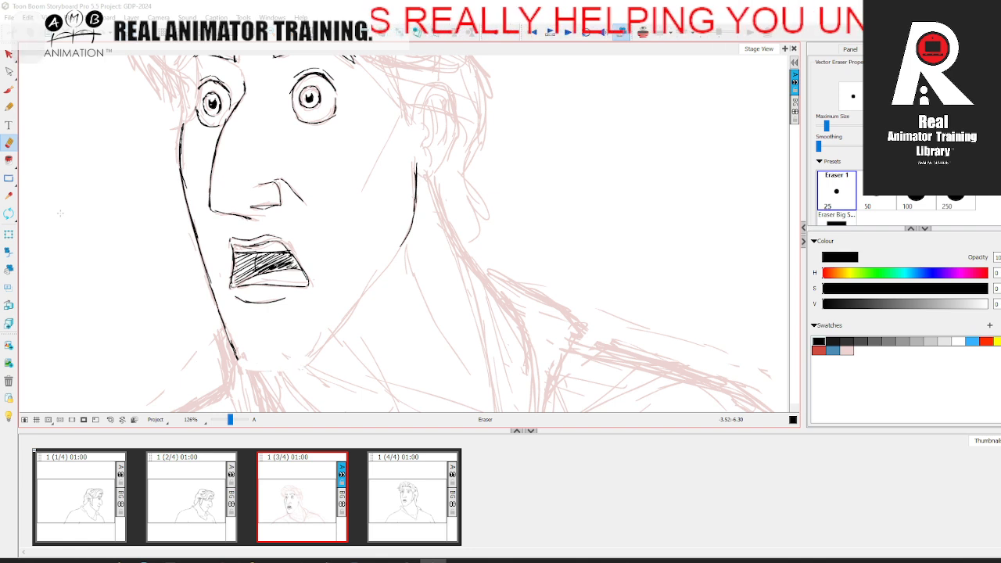
{"action": "key", "text": "alt+b"}
{"action": "mouse_move", "coordinate": [239, 360]}
{"action": "left_mouse_down"}
{"action": "mouse_move", "coordinate": [285, 371]}
{"action": "mouse_move", "coordinate": [312, 346]}
{"action": "mouse_move", "coordinate": [305, 365]}
{"action": "mouse_move", "coordinate": [380, 280]}
{"action": "left_mouse_up"}
{"action": "mouse_move", "coordinate": [342, 322]}
{"action": "left_mouse_down"}
{"action": "mouse_move", "coordinate": [405, 242]}
{"action": "mouse_move", "coordinate": [393, 317]}
{"action": "mouse_move", "coordinate": [371, 341]}
{"action": "left_mouse_up"}
Step: Ink the sideburn's front edge and start its jagged rear edge in front of the ear, comparing with the fourth panel
{"action": "key", "text": "."}
{"action": "key", "text": "."}
{"action": "key", "text": "."}
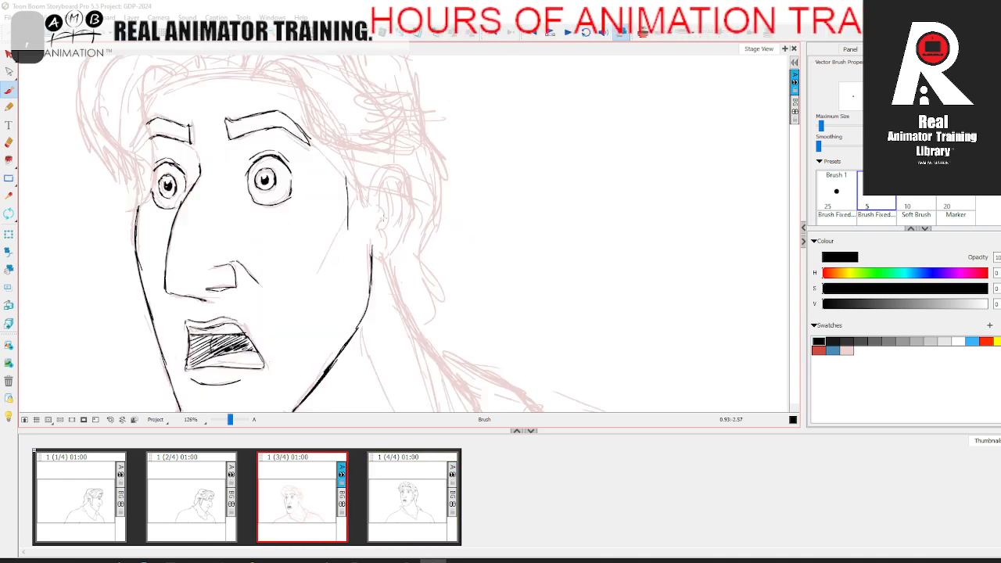
{"action": "left_click_drag", "start_coordinate": [373, 189], "coordinate": [376, 228]}
{"action": "key", "text": "."}
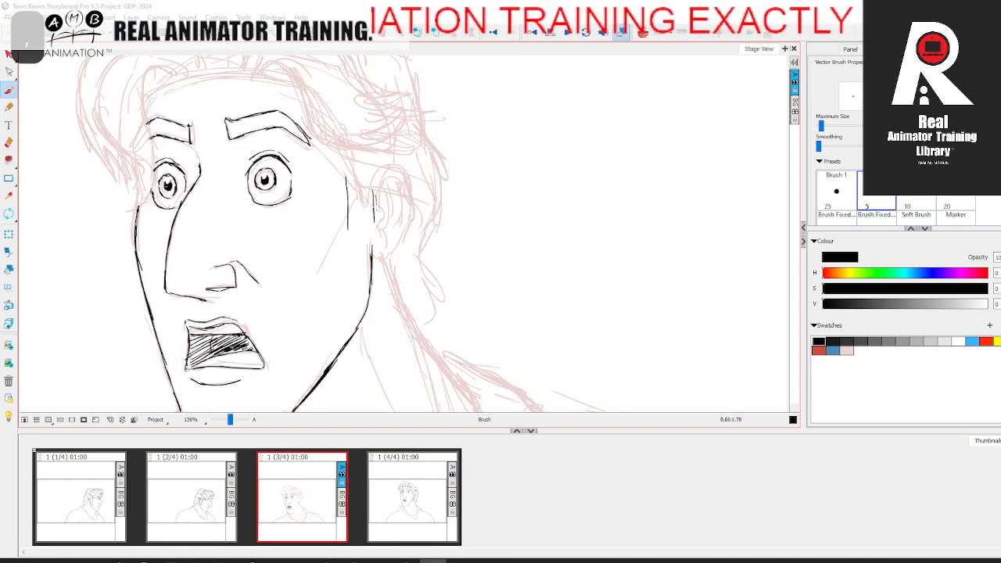
{"action": "key", "text": "period"}
{"action": "key", "text": "comma"}
{"action": "key", "text": "period"}
{"action": "key", "text": "comma"}
{"action": "key", "text": "period"}
{"action": "key", "text": "comma"}
{"action": "key", "text": "period"}
{"action": "key", "text": "comma"}
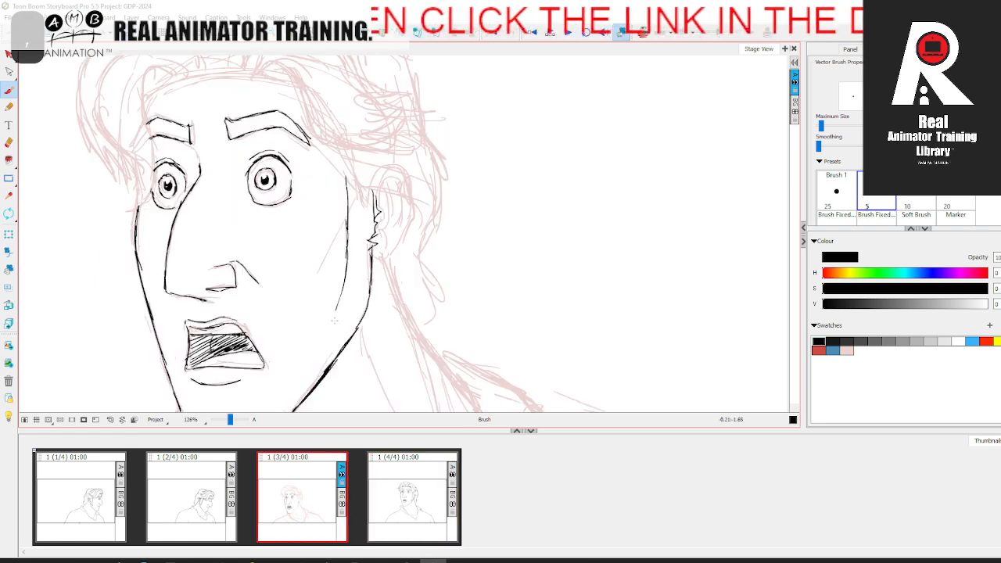
Step: Close the sideburn's lower tip along the jaw and add jagged hair strokes down its rear edge
{"action": "key", "text": "period"}
{"action": "key", "text": "comma"}
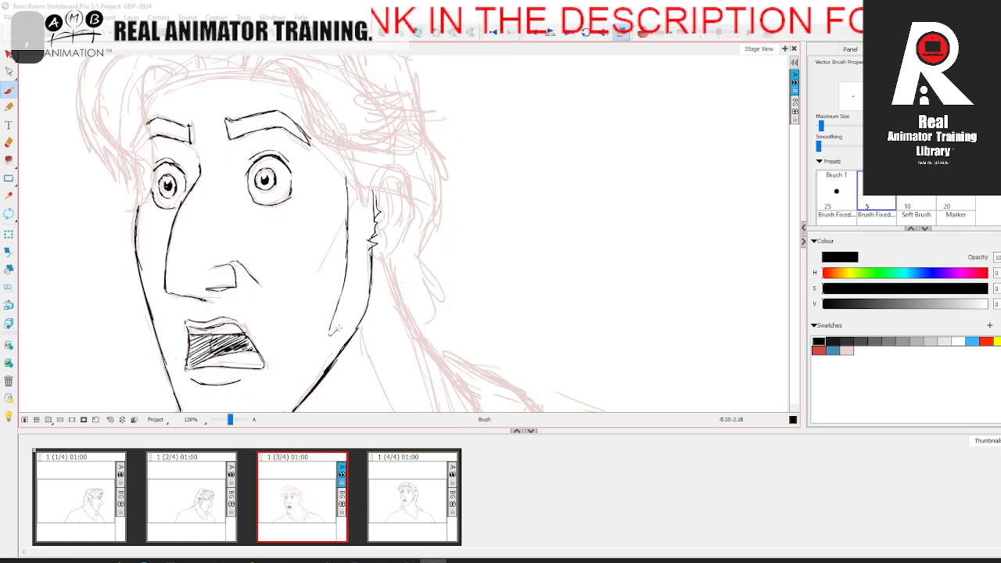
{"action": "left_click_drag", "start_coordinate": [331, 334], "coordinate": [362, 303]}
{"action": "key", "text": "period"}
{"action": "key", "text": "comma"}
{"action": "key", "text": "period"}
{"action": "key", "text": "comma"}
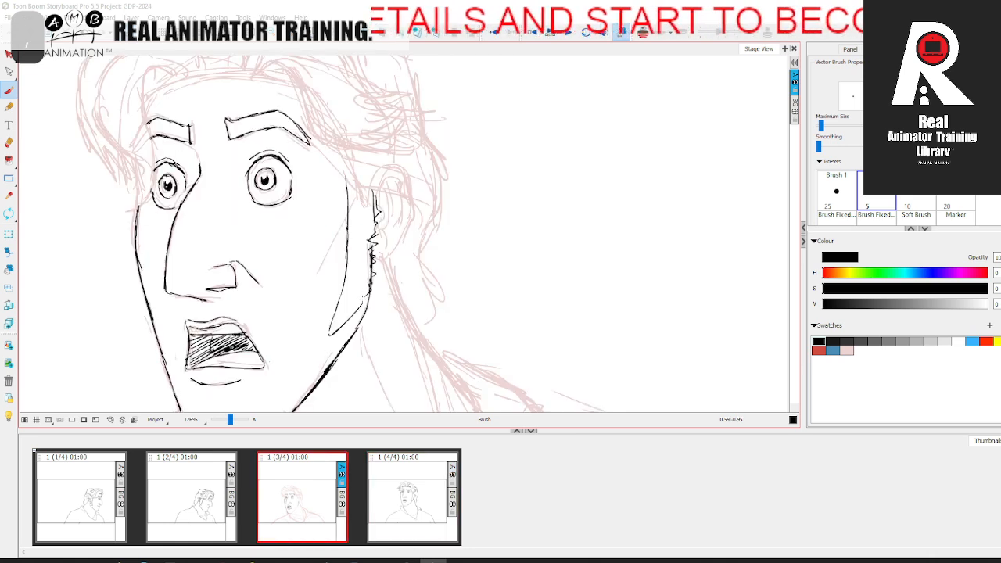
{"action": "key", "text": "period"}
{"action": "key", "text": "comma"}
Step: Erase the sideburn's front edge, redraw it as a cleaner line slightly closer to the face, and trim its upper end
{"action": "key", "text": "alt+e"}
{"action": "left_click_drag", "start_coordinate": [350, 204], "coordinate": [339, 302]}
{"action": "left_click", "coordinate": [9, 91]}
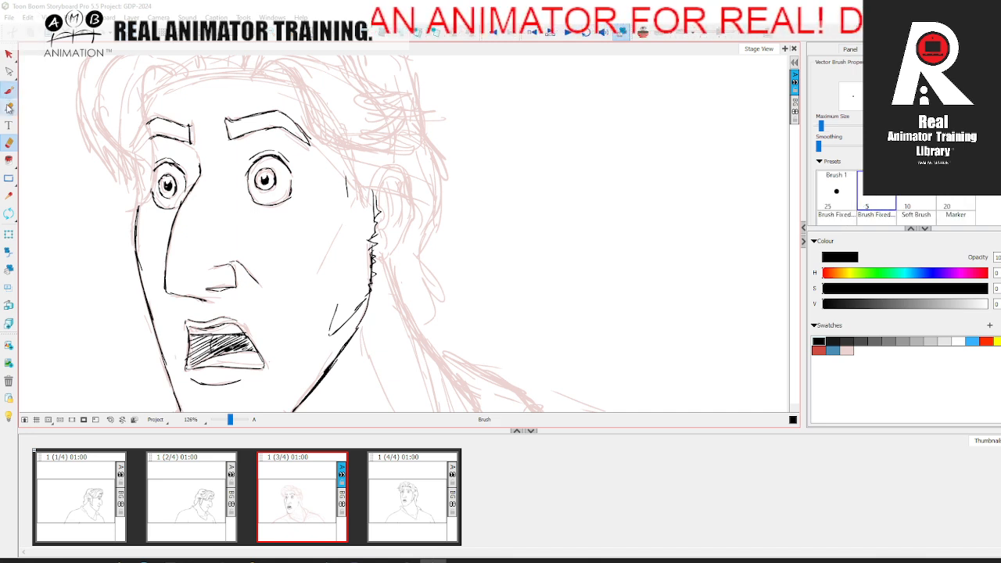
{"action": "key", "text": "period"}
{"action": "key", "text": "comma"}
{"action": "left_click_drag", "start_coordinate": [345, 201], "coordinate": [329, 332]}
{"action": "left_click", "coordinate": [10, 144]}
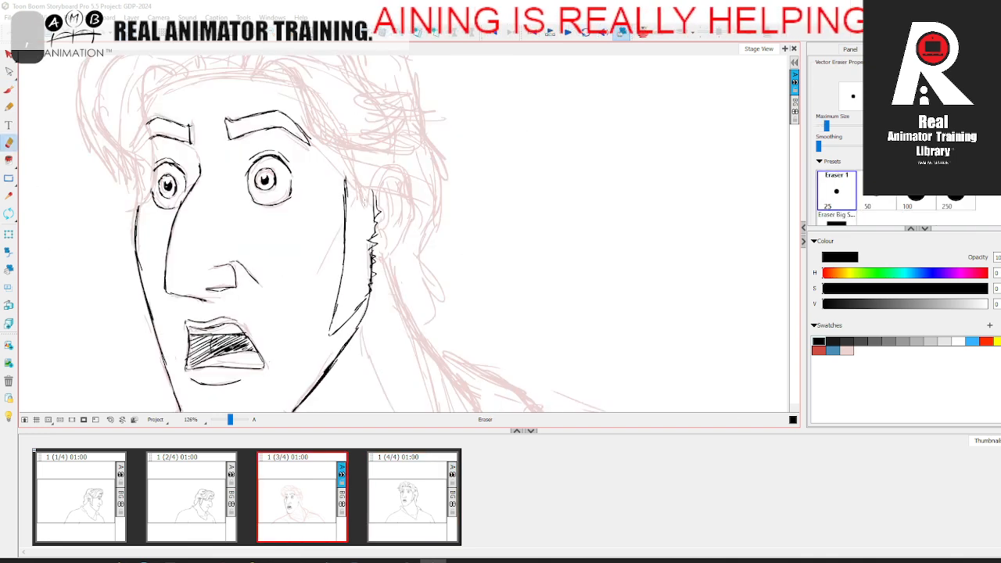
{"action": "left_click", "coordinate": [9, 90]}
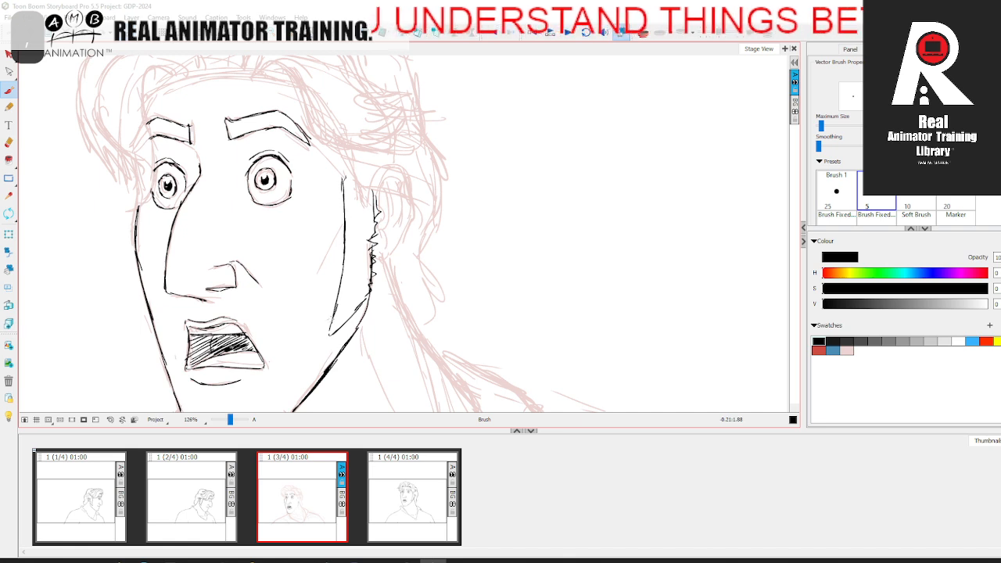
Step: Ink the hair edge from the near temple to the top of the ear, and erase stray marks along the sideburn's rear edge
{"action": "key", "text": "period"}
{"action": "key", "text": "comma"}
{"action": "left_click_drag", "start_coordinate": [366, 247], "coordinate": [409, 281]}
{"action": "key", "text": "period"}
{"action": "key", "text": "comma"}
{"action": "left_click_drag", "start_coordinate": [465, 258], "coordinate": [425, 245]}
{"action": "key", "text": "period"}
{"action": "key", "text": "comma"}
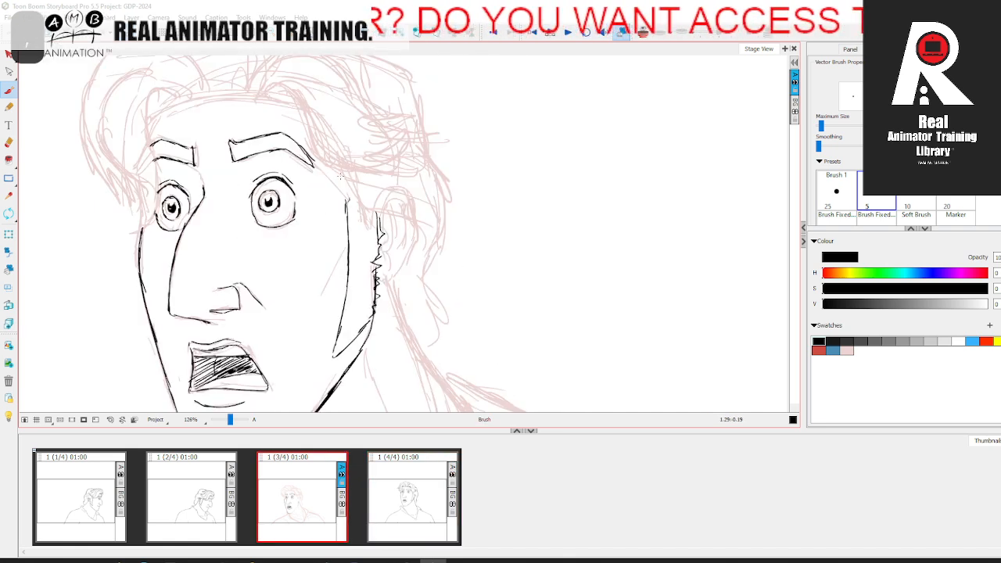
{"action": "key", "text": "period"}
{"action": "key", "text": "comma"}
{"action": "left_click_drag", "start_coordinate": [344, 194], "coordinate": [383, 216]}
{"action": "key", "text": "period"}
{"action": "key", "text": "comma"}
{"action": "key", "text": "period"}
{"action": "key", "text": "comma"}
{"action": "key", "text": "period"}
{"action": "key", "text": "comma"}
{"action": "key", "text": "alt+e"}
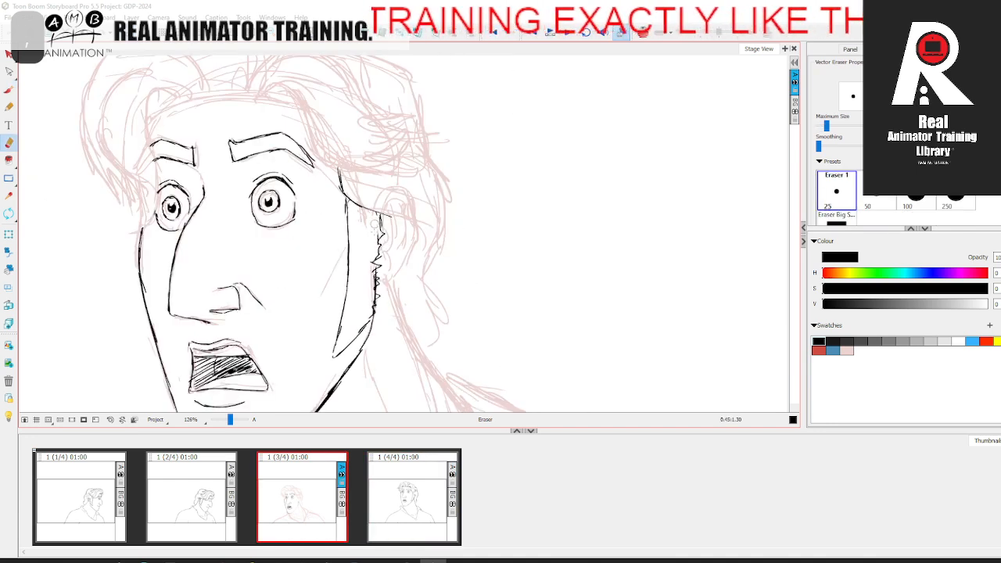
{"action": "left_click_drag", "start_coordinate": [369, 271], "coordinate": [370, 295]}
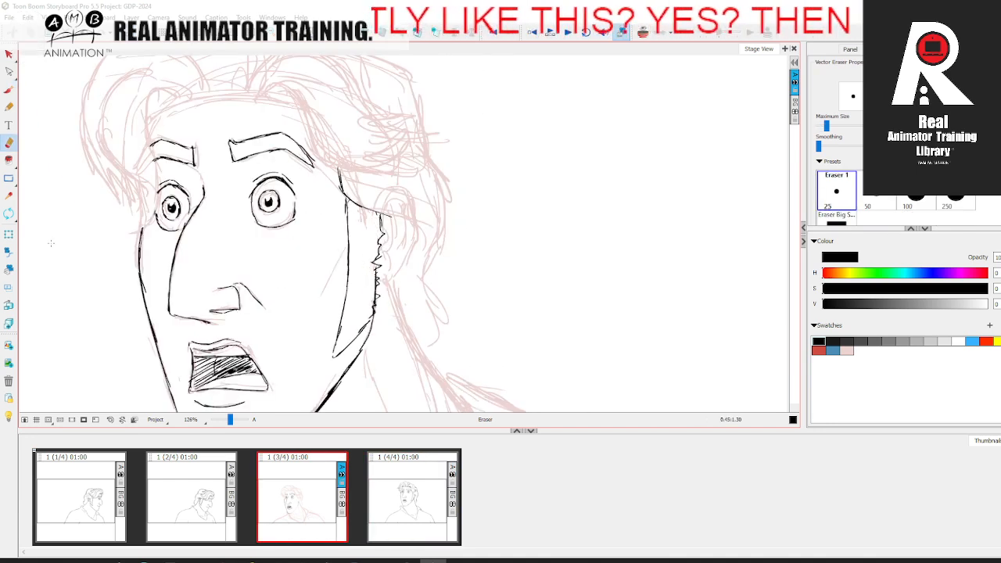
Step: Ink the ear's outer contour down to the lobe, using the fourth panel's ear as reference
{"action": "key", "text": "alt+b"}
{"action": "key", "text": "period"}
{"action": "key", "text": "comma"}
{"action": "key", "text": "period"}
{"action": "key", "text": "comma"}
{"action": "key", "text": "period"}
{"action": "key", "text": "comma"}
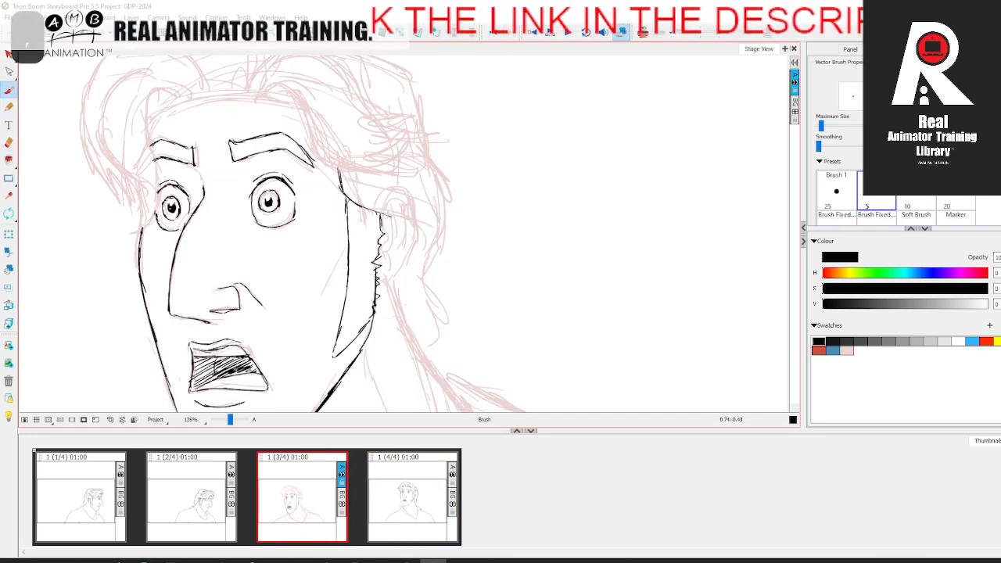
{"action": "key", "text": "period"}
{"action": "key", "text": "comma"}
{"action": "key", "text": "period"}
{"action": "scroll", "coordinate": [442, 235], "scroll_direction": "down", "scroll_amount": 1}
{"action": "key", "text": "comma"}
{"action": "key", "text": "period"}
{"action": "key", "text": "comma"}
{"action": "key", "text": "period"}
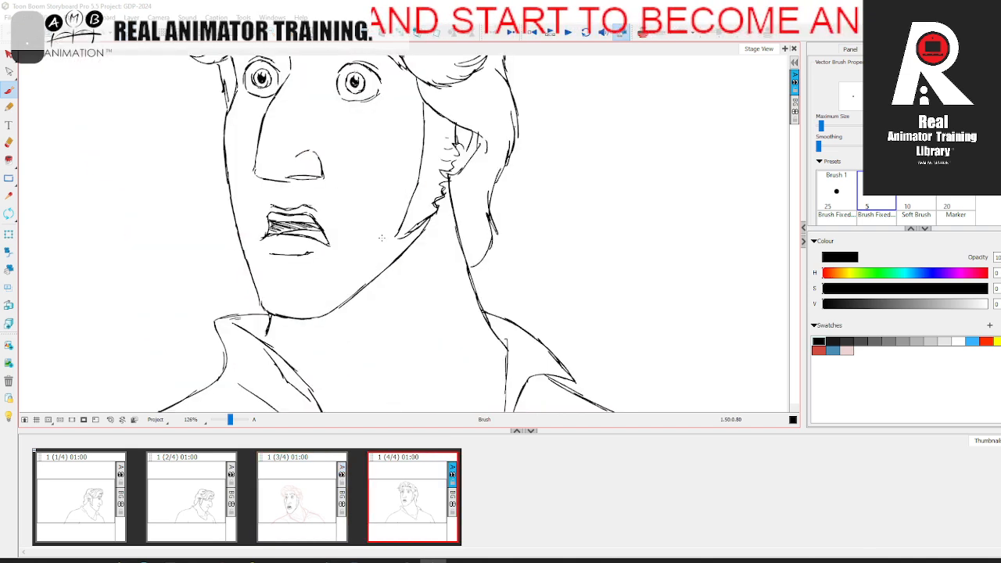
{"action": "key", "text": "comma"}
{"action": "key", "text": "period"}
{"action": "key", "text": "comma"}
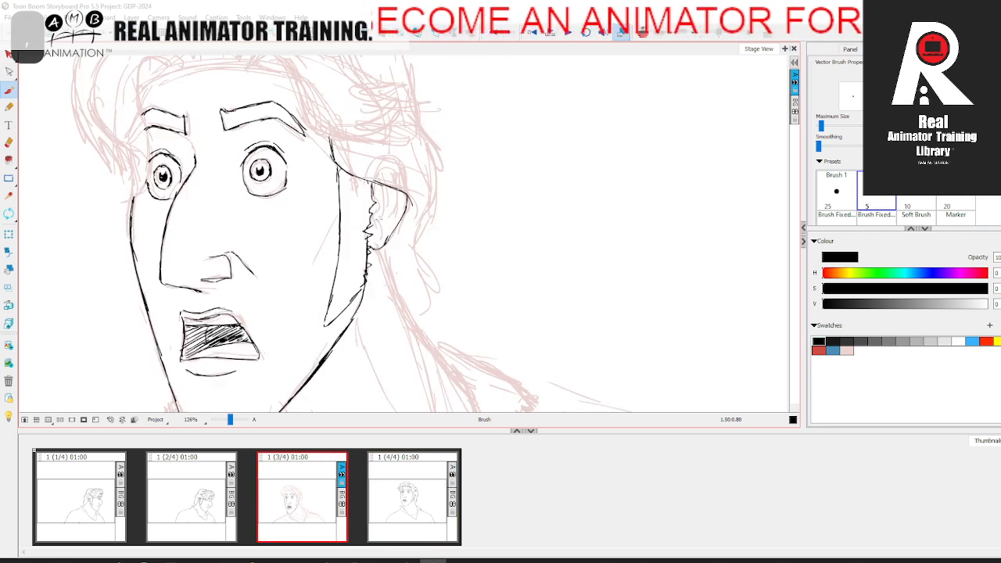
Step: Add the inner fold lines of the ear in black
{"action": "key", "text": "period"}
{"action": "key", "text": "comma"}
{"action": "key", "text": "period"}
{"action": "key", "text": "comma"}
{"action": "key", "text": "period"}
{"action": "key", "text": "comma"}
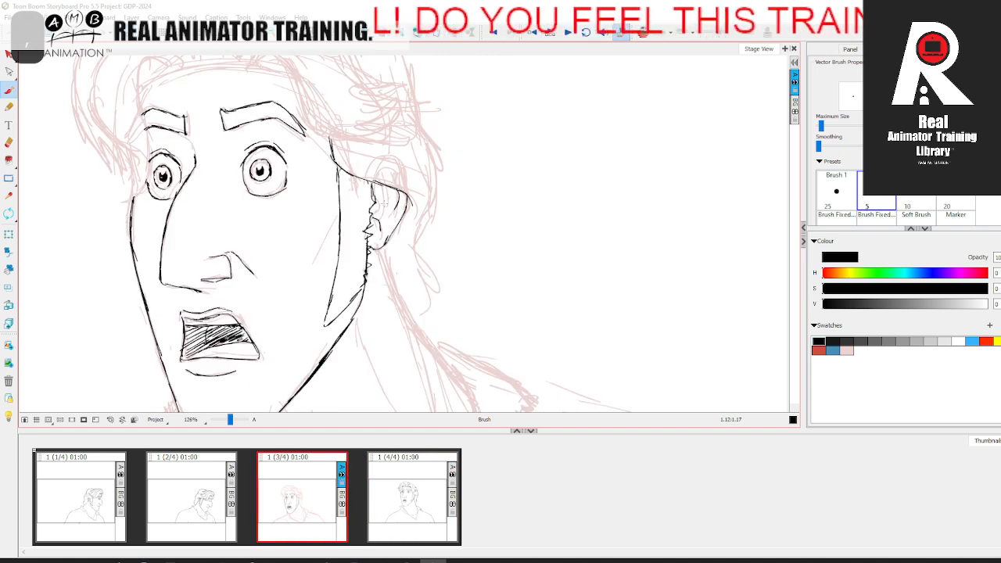
{"action": "key", "text": "period"}
{"action": "key", "text": "comma"}
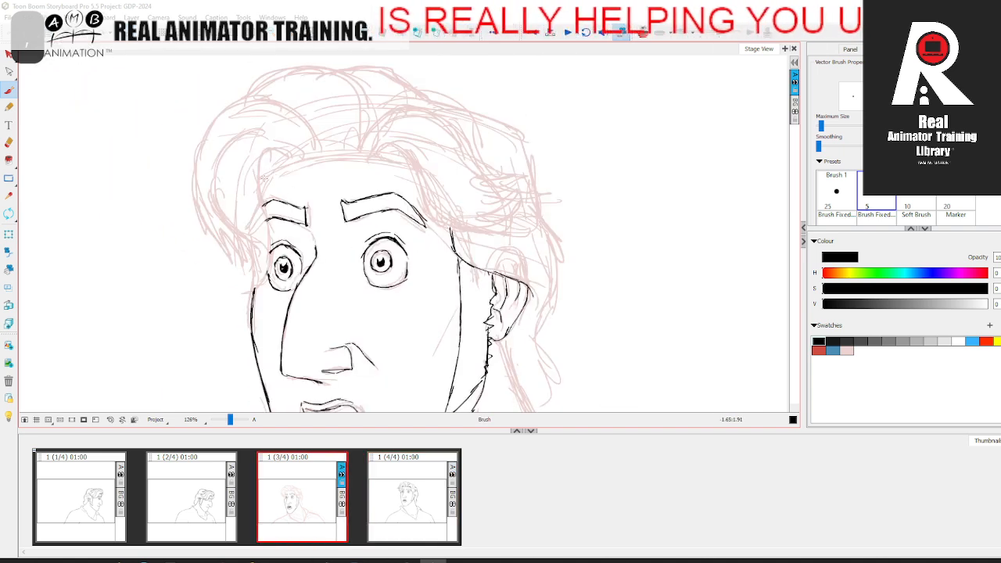
Step: Ink the curved hairline across the top of the forehead
{"action": "mouse_move", "coordinate": [268, 169]}
{"action": "left_mouse_down"}
{"action": "mouse_move", "coordinate": [376, 155]}
{"action": "mouse_move", "coordinate": [416, 168]}
{"action": "left_mouse_up"}
{"action": "key", "text": "period"}
{"action": "key", "text": "comma"}
{"action": "key", "text": "period"}
{"action": "key", "text": "comma"}
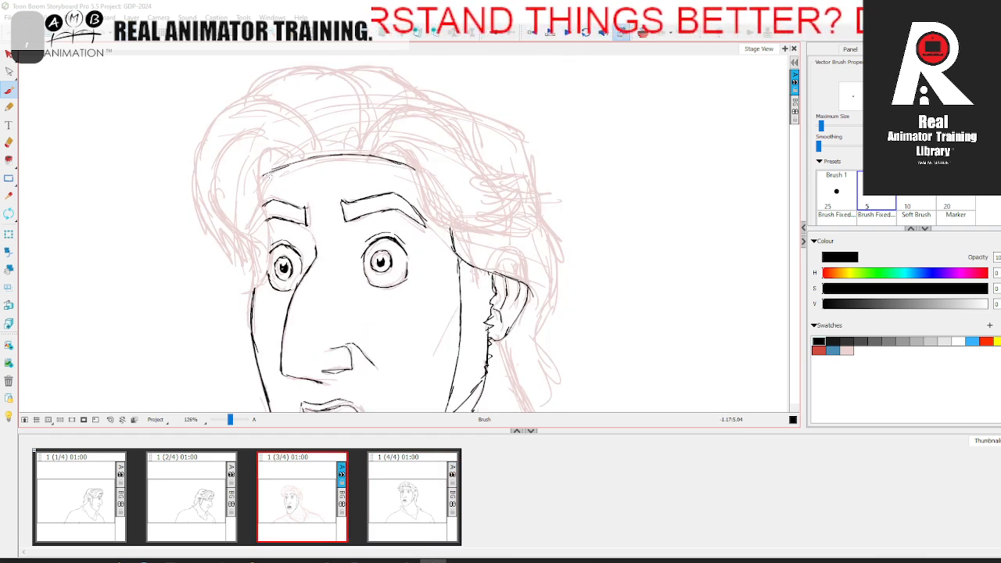
{"action": "key", "text": "period"}
{"action": "key", "text": "comma"}
Step: Ink the lower edge of the near hair wave from the forehead hairline down past the temple
{"action": "mouse_move", "coordinate": [376, 155]}
{"action": "left_mouse_down"}
{"action": "mouse_move", "coordinate": [342, 199]}
{"action": "mouse_move", "coordinate": [373, 190]}
{"action": "mouse_move", "coordinate": [393, 259]}
{"action": "mouse_move", "coordinate": [433, 279]}
{"action": "mouse_move", "coordinate": [471, 278]}
{"action": "left_mouse_up"}
{"action": "key", "text": "period"}
{"action": "key", "text": "comma"}
{"action": "key", "text": "period"}
{"action": "key", "text": "comma"}
{"action": "key", "text": "period"}
{"action": "key", "text": "comma"}
{"action": "key", "text": "period"}
{"action": "key", "text": "comma"}
{"action": "key", "text": "period"}
{"action": "key", "text": "comma"}
Step: Ink the rounded upper contour of the near front hair wave, rising from the hairline and sweeping back
{"action": "mouse_move", "coordinate": [333, 202]}
{"action": "left_mouse_down"}
{"action": "mouse_move", "coordinate": [328, 180]}
{"action": "mouse_move", "coordinate": [365, 155]}
{"action": "mouse_move", "coordinate": [386, 154]}
{"action": "mouse_move", "coordinate": [414, 175]}
{"action": "left_mouse_up"}
{"action": "key", "text": "period"}
{"action": "key", "text": "comma"}
{"action": "key", "text": "period"}
{"action": "key", "text": "comma"}
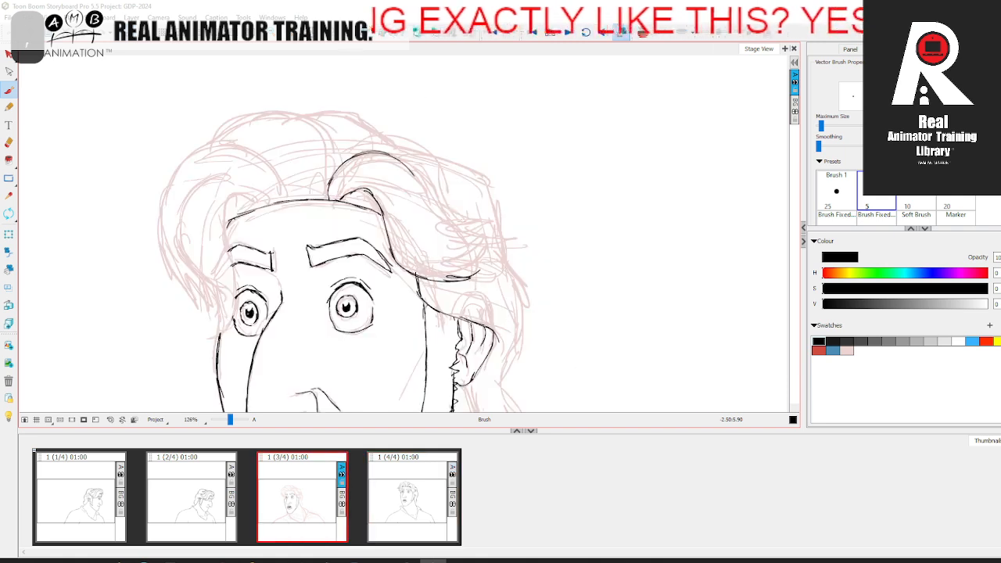
{"action": "left_click_drag", "start_coordinate": [427, 213], "coordinate": [432, 223]}
{"action": "key", "text": "period"}
{"action": "key", "text": "comma"}
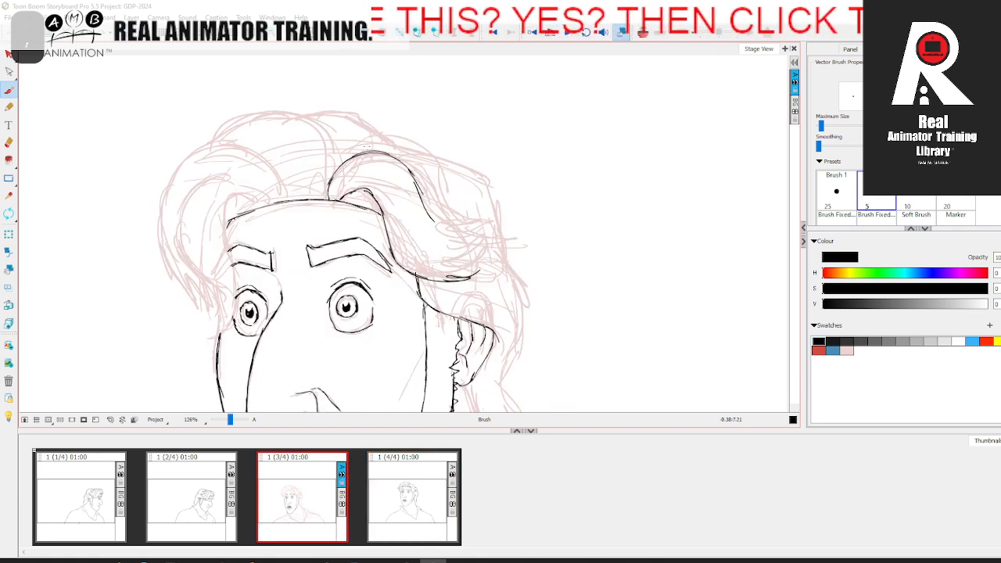
Step: Ink a second sweeping hair line above the near wave and add strand strokes where it ends behind the temple
{"action": "mouse_move", "coordinate": [378, 142]}
{"action": "left_mouse_down"}
{"action": "mouse_move", "coordinate": [438, 175]}
{"action": "mouse_move", "coordinate": [495, 232]}
{"action": "left_mouse_up"}
{"action": "key", "text": "period"}
{"action": "key", "text": "comma"}
{"action": "key", "text": "period"}
{"action": "key", "text": "comma"}
{"action": "key", "text": "period"}
{"action": "key", "text": "comma"}
{"action": "left_click_drag", "start_coordinate": [497, 228], "coordinate": [470, 251]}
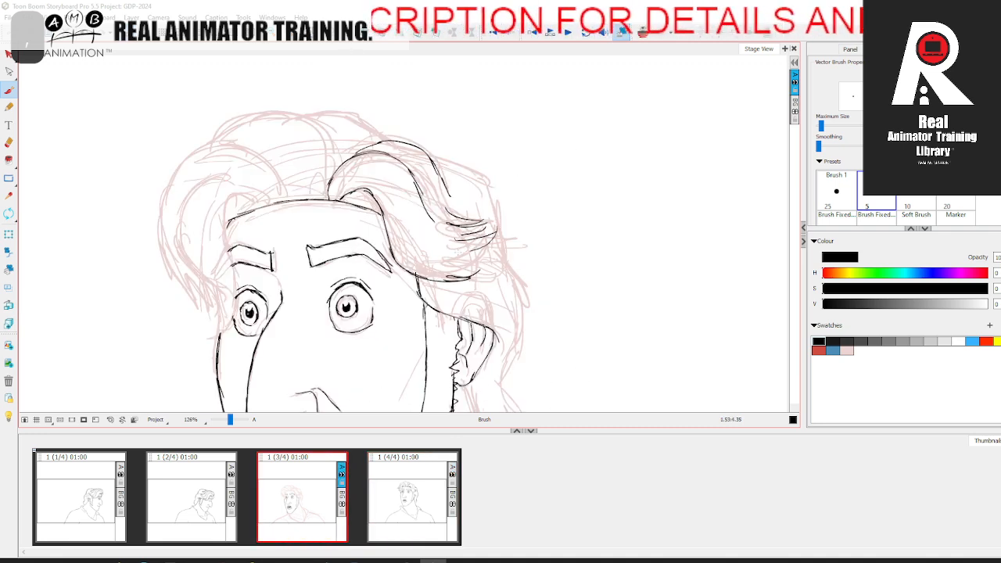
{"action": "key", "text": "period"}
{"action": "key", "text": "comma"}
Step: Ink the outer contour of the hair from behind the near wave down the back of the head
{"action": "left_click_drag", "start_coordinate": [427, 153], "coordinate": [481, 181]}
{"action": "mouse_move", "coordinate": [485, 180]}
{"action": "left_mouse_down"}
{"action": "mouse_move", "coordinate": [430, 139]}
{"action": "mouse_move", "coordinate": [447, 218]}
{"action": "left_mouse_up"}
{"action": "key", "text": "period"}
{"action": "key", "text": "comma"}
{"action": "key", "text": "period"}
{"action": "key", "text": "comma"}
{"action": "key", "text": "period"}
{"action": "key", "text": "comma"}
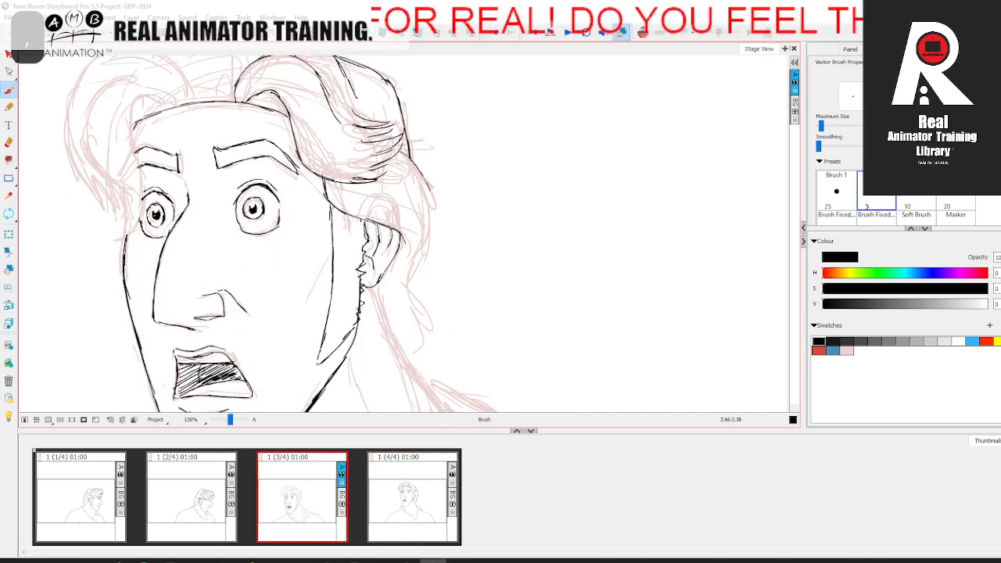
Step: Extend the back hair contour behind the ear down to the flicked ends at the nape
{"action": "key", "text": "period"}
{"action": "key", "text": "comma"}
{"action": "mouse_move", "coordinate": [431, 200]}
{"action": "left_mouse_down"}
{"action": "mouse_move", "coordinate": [409, 283]}
{"action": "mouse_move", "coordinate": [414, 309]}
{"action": "left_mouse_up"}
{"action": "key", "text": "period"}
{"action": "key", "text": "comma"}
{"action": "key", "text": "period"}
{"action": "key", "text": "comma"}
{"action": "key", "text": "space"}
{"action": "left_click_drag", "start_coordinate": [419, 313], "coordinate": [412, 282]}
{"action": "key", "text": "Left"}
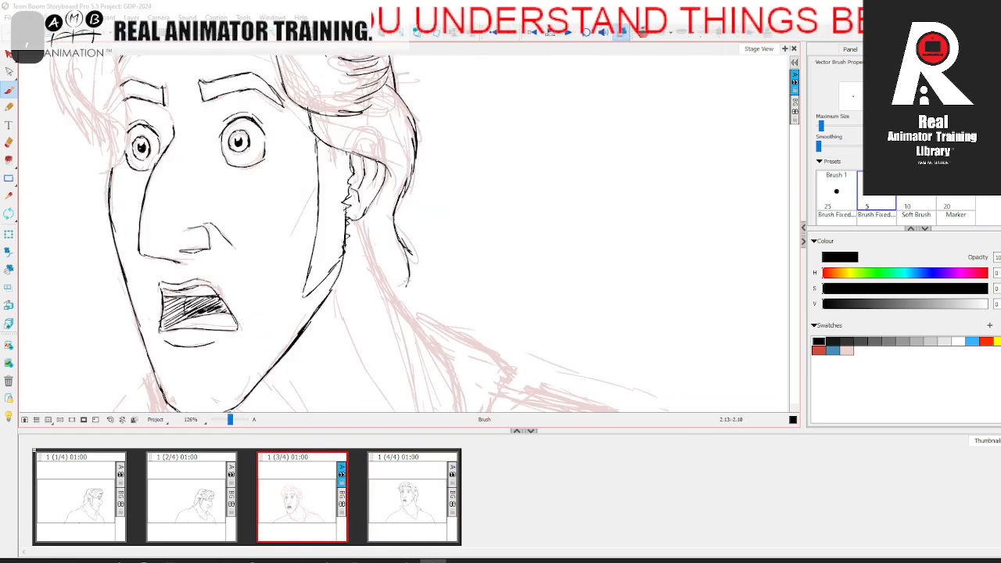
Step: Ink the small tuft at the far end of the hairline and the hair edge running down the far temple
{"action": "key", "text": "period"}
{"action": "key", "text": "comma"}
{"action": "left_click_drag", "start_coordinate": [261, 94], "coordinate": [420, 227]}
{"action": "key", "text": "period"}
{"action": "key", "text": "comma"}
{"action": "key", "text": "period"}
{"action": "key", "text": "comma"}
{"action": "left_click_drag", "start_coordinate": [316, 168], "coordinate": [335, 182]}
{"action": "key", "text": "period"}
{"action": "key", "text": "comma"}
Step: Ink the curved contour of the far side hair lock, sweeping down to a point beside the far eye
{"action": "key", "text": "period"}
{"action": "key", "text": "comma"}
{"action": "key", "text": "period"}
{"action": "key", "text": "comma"}
{"action": "key", "text": "period"}
{"action": "key", "text": "comma"}
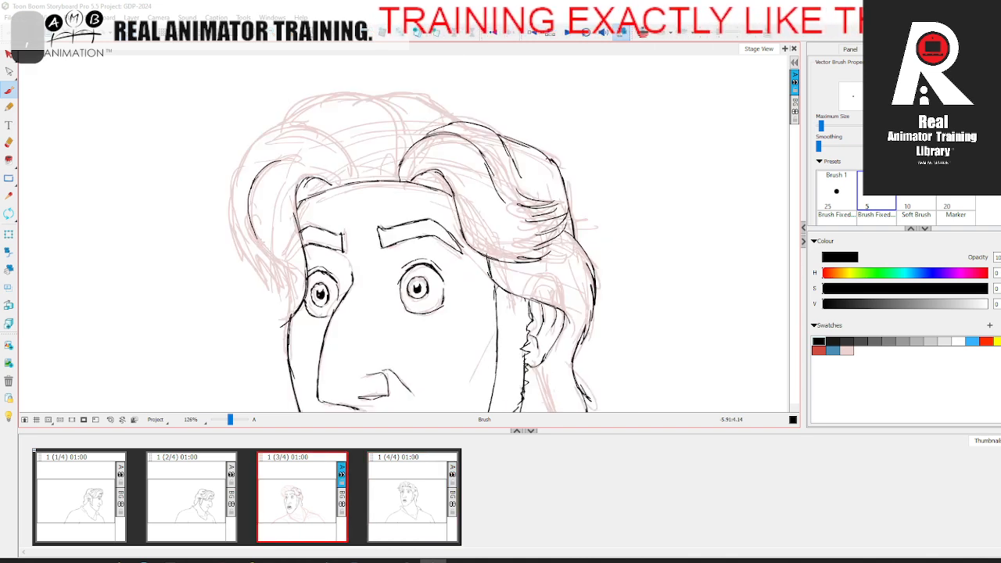
{"action": "key", "text": "period"}
{"action": "key", "text": "comma"}
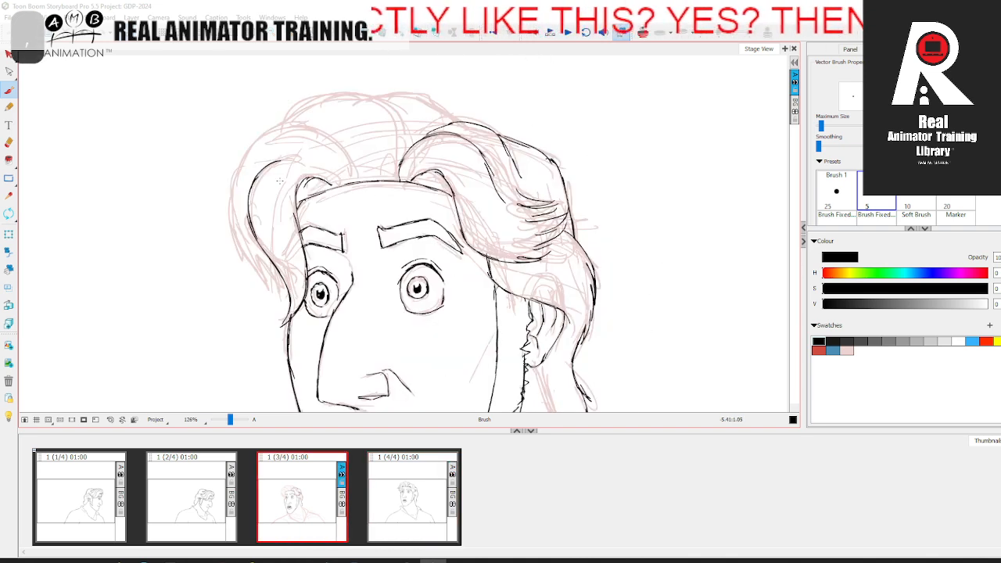
Step: Shade the small tuft at the far end of the hairline with short hatching strokes
{"action": "key", "text": "period"}
{"action": "key", "text": "comma"}
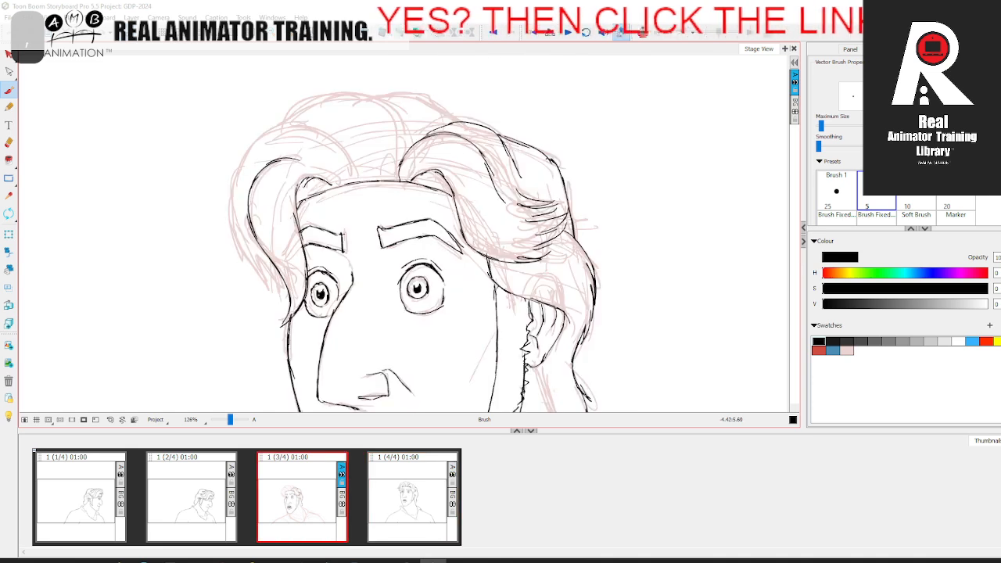
{"action": "key", "text": "period"}
{"action": "key", "text": "comma"}
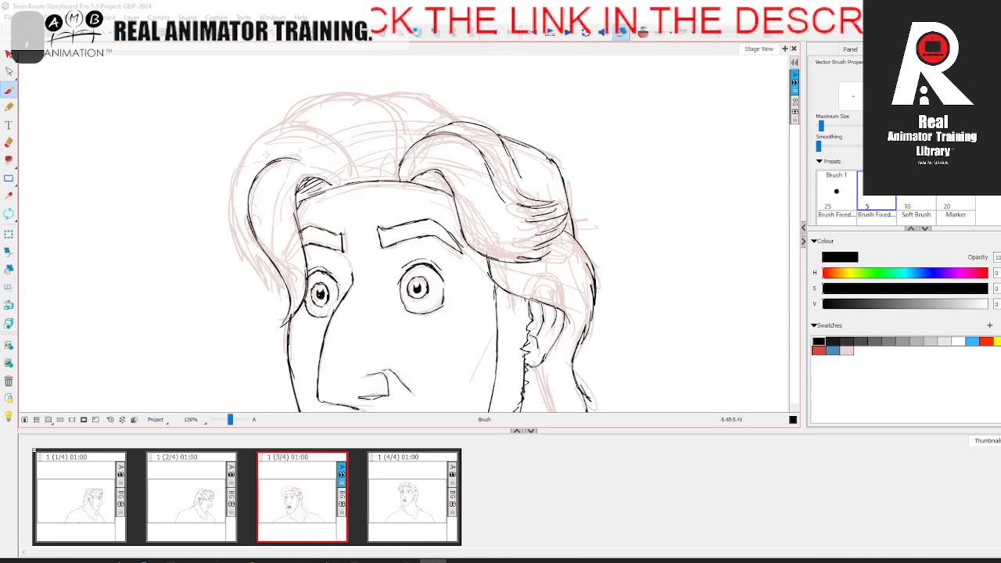
Step: Ink the outer contour of the far side hair lock, ending in flicked tips beside the far temple
{"action": "key", "text": "period"}
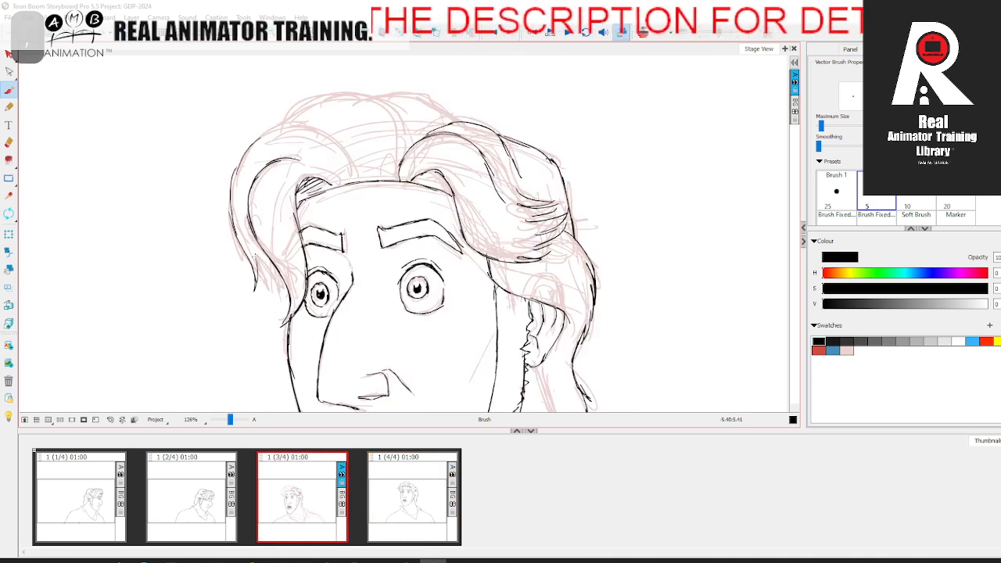
{"action": "key", "text": "comma"}
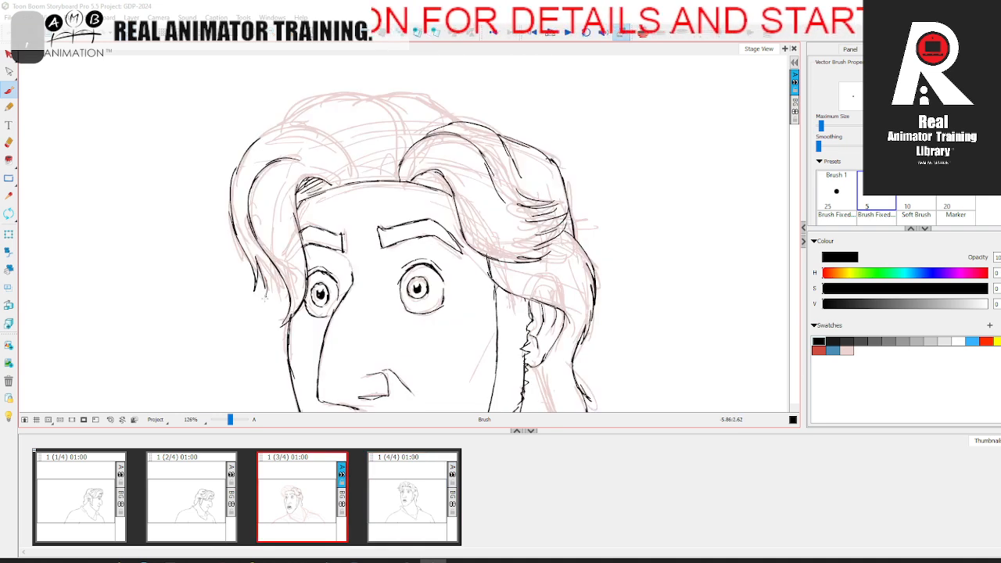
{"action": "key", "text": "period"}
{"action": "key", "text": "comma"}
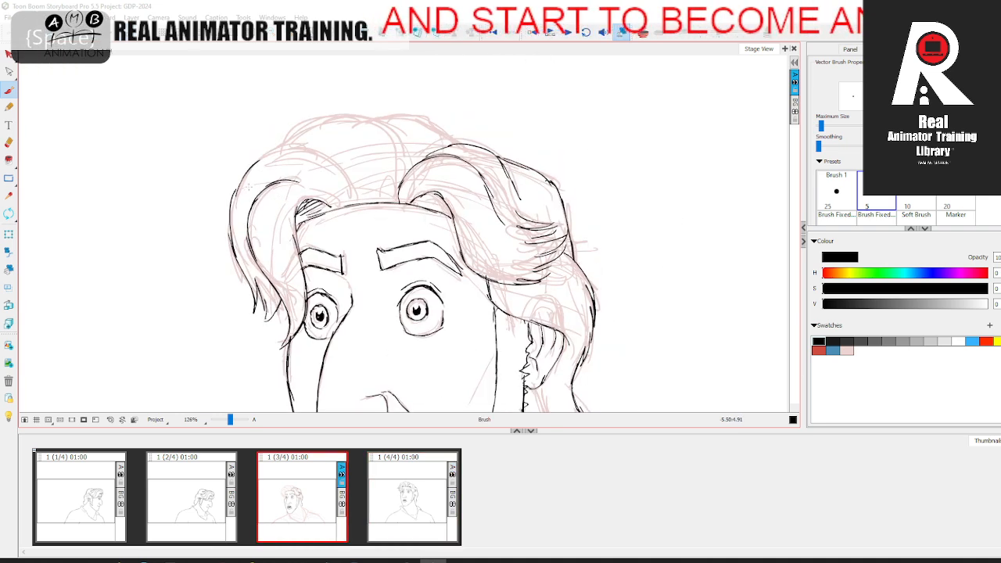
Step: Ink the upper contour of the far hair wave, arching from its outer edge over to the hairline, with a strand line inside
{"action": "key", "text": "period"}
{"action": "key", "text": "comma"}
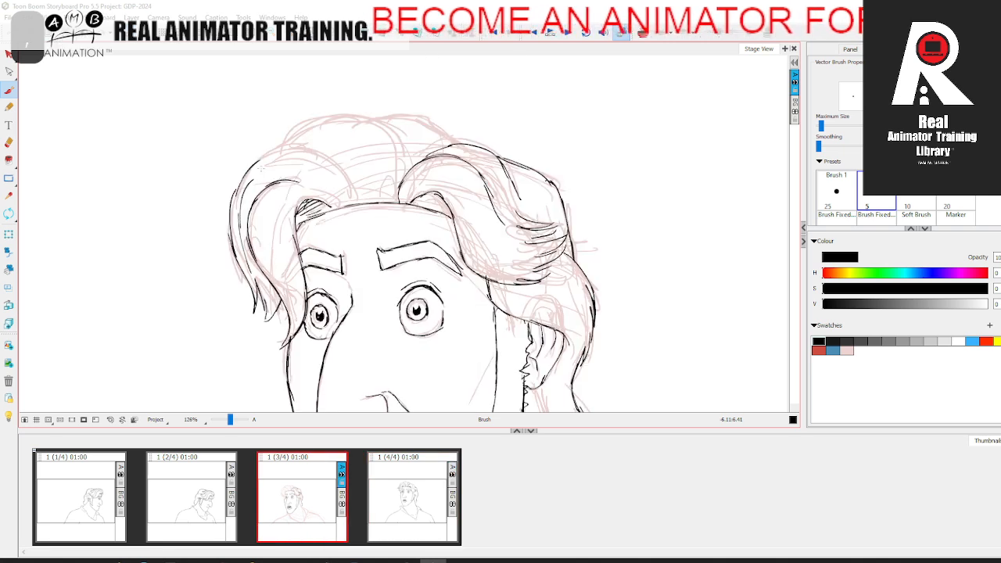
{"action": "key", "text": "period"}
{"action": "key", "text": "comma"}
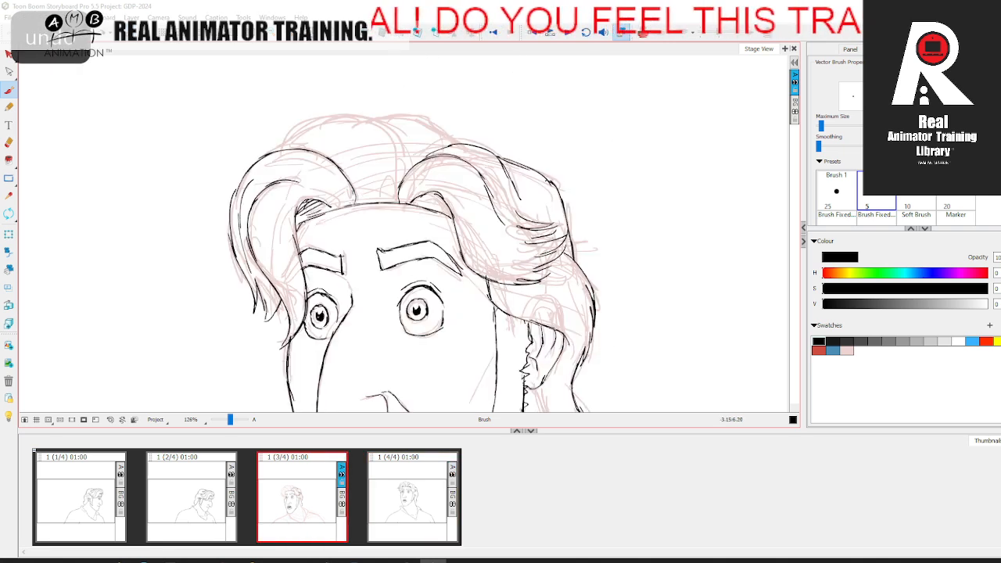
{"action": "key", "text": "period"}
{"action": "key", "text": "comma"}
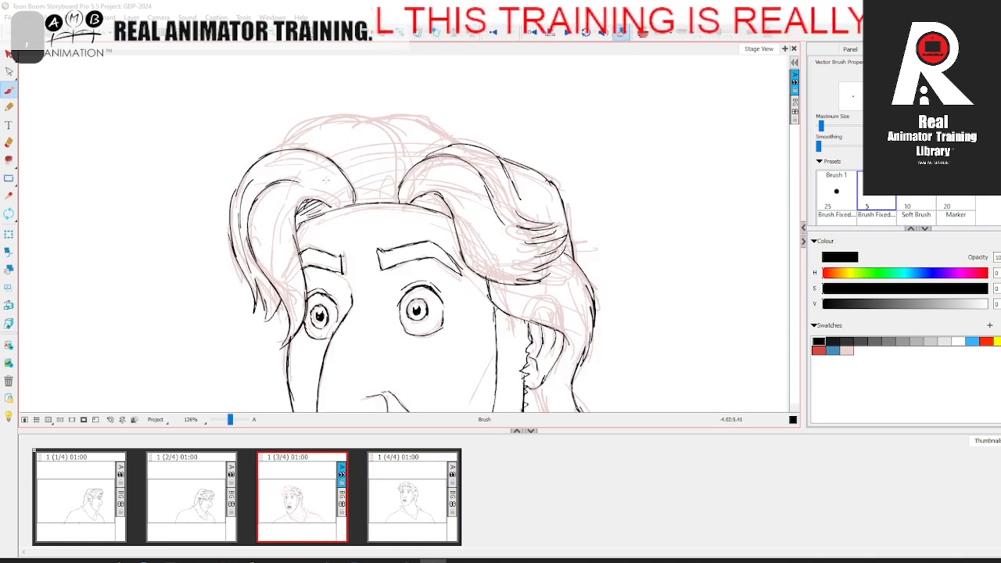
{"action": "key", "text": "period"}
{"action": "key", "text": "comma"}
Step: Ink the crown contour rising from the far wave up to the middle of the head
{"action": "key", "text": "space"}
{"action": "left_click_drag", "start_coordinate": [359, 165], "coordinate": [362, 192]}
{"action": "mouse_move", "coordinate": [278, 179]}
{"action": "left_mouse_down"}
{"action": "mouse_move", "coordinate": [305, 155]}
{"action": "mouse_move", "coordinate": [368, 145]}
{"action": "left_mouse_up"}
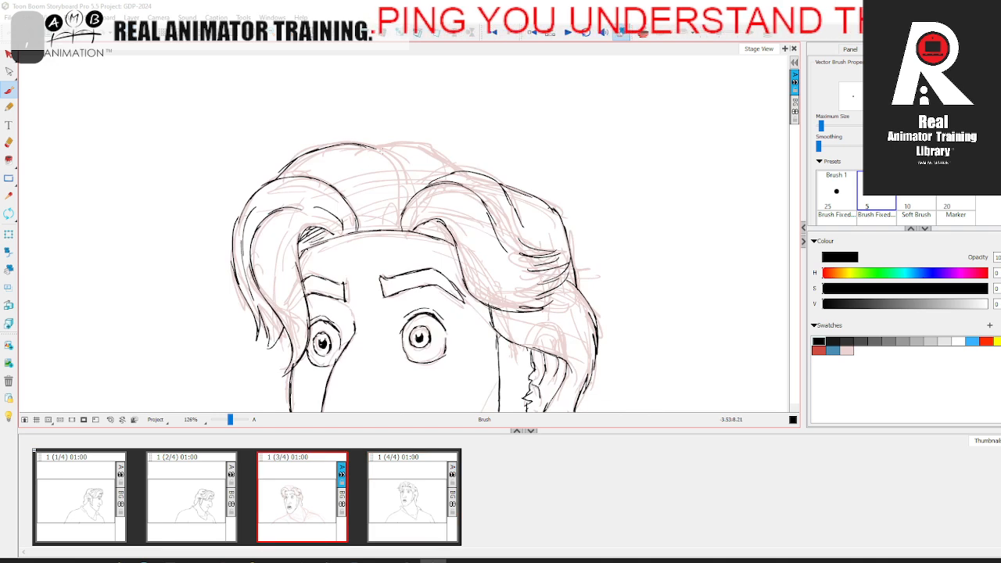
{"action": "key", "text": "period"}
{"action": "key", "text": "comma"}
{"action": "key", "text": "period"}
{"action": "key", "text": "comma"}
Step: Ink the inner strand lines of the central hair section and complete the crown contour across to the near wave
{"action": "left_click_drag", "start_coordinate": [369, 145], "coordinate": [412, 200]}
{"action": "key", "text": "period"}
{"action": "key", "text": "comma"}
{"action": "key", "text": "period"}
{"action": "key", "text": "comma"}
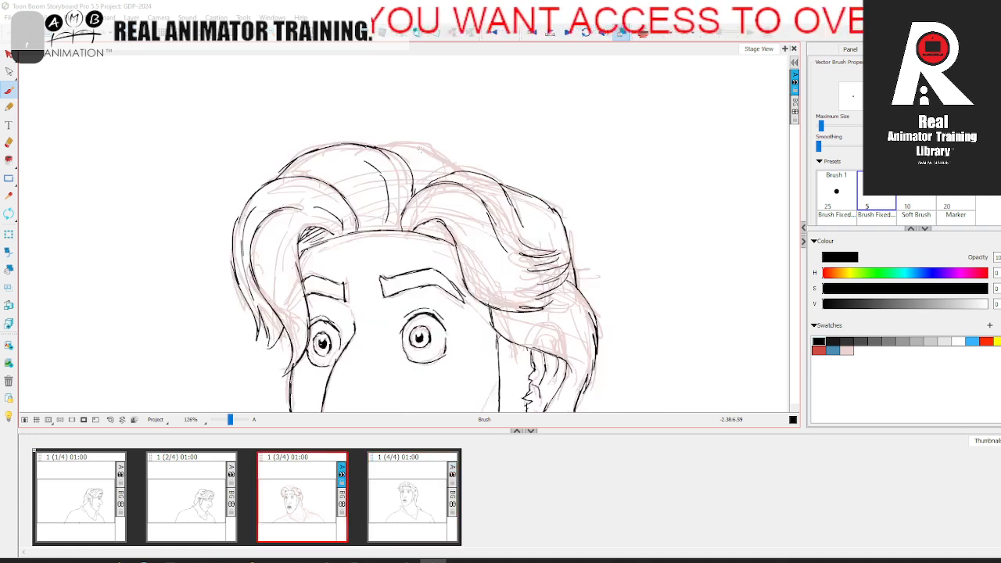
{"action": "scroll", "coordinate": [410, 234], "scroll_direction": "down", "scroll_amount": 10}
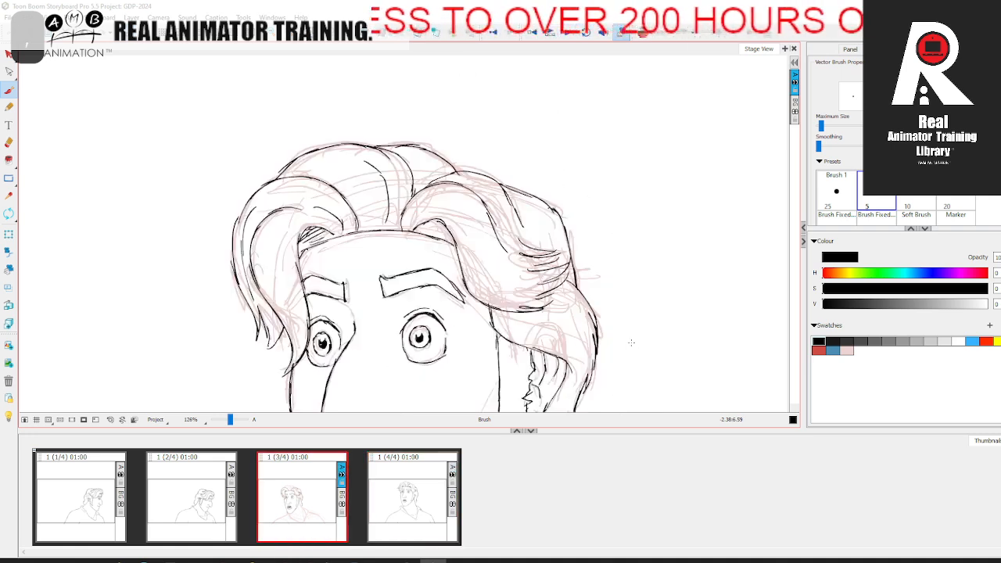
Step: Compare the inked head of the third panel with the drawings in the other panels
{"action": "left_click_drag", "start_coordinate": [231, 421], "coordinate": [228, 421]}
{"action": "left_click_drag", "start_coordinate": [359, 313], "coordinate": [325, 382]}
{"action": "left_click", "coordinate": [90, 503]}
{"action": "left_click", "coordinate": [302, 500]}
{"action": "left_click", "coordinate": [401, 498]}
{"action": "left_click", "coordinate": [223, 497]}
{"action": "left_click", "coordinate": [322, 497]}
{"action": "left_click", "coordinate": [413, 485]}
{"action": "left_click", "coordinate": [332, 493]}
{"action": "left_click_drag", "start_coordinate": [295, 323], "coordinate": [248, 245]}
Step: Ink the near side of the neck from behind the ear down to the collar
{"action": "left_click_drag", "start_coordinate": [228, 421], "coordinate": [231, 421]}
{"action": "left_click_drag", "start_coordinate": [356, 310], "coordinate": [390, 363]}
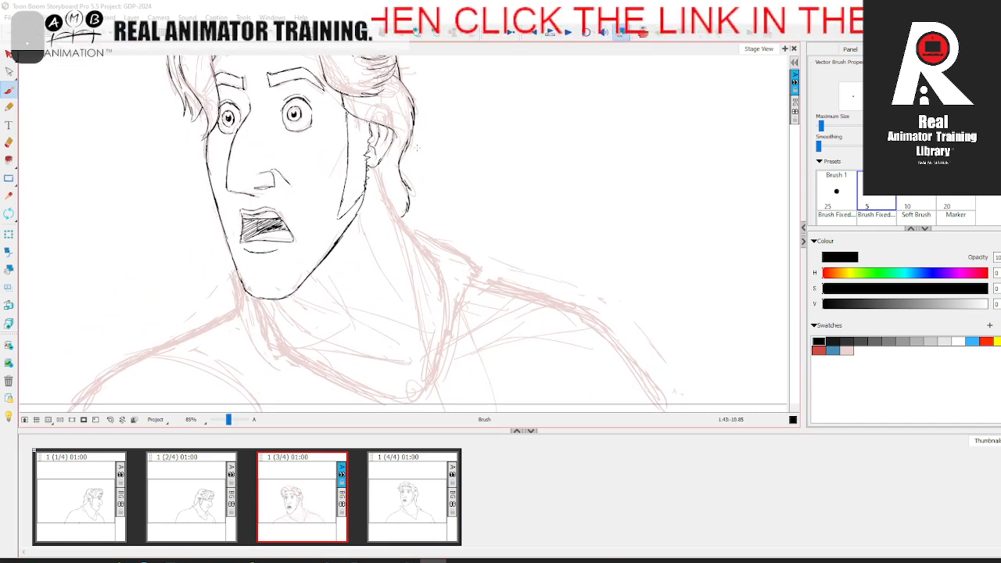
{"action": "left_click_drag", "start_coordinate": [403, 182], "coordinate": [408, 216]}
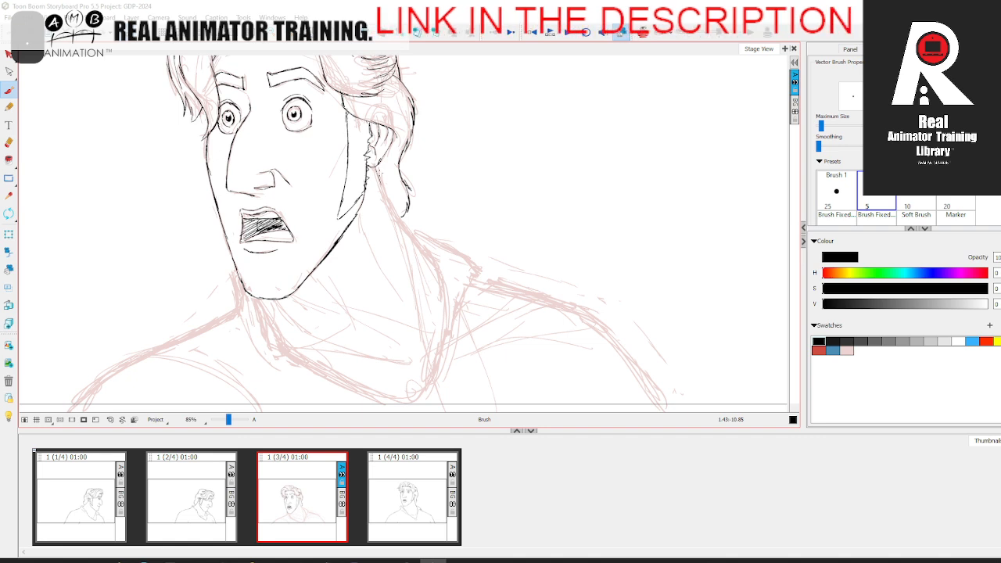
{"action": "left_click_drag", "start_coordinate": [378, 179], "coordinate": [439, 273]}
{"action": "left_click_drag", "start_coordinate": [439, 247], "coordinate": [427, 179]}
{"action": "key", "text": "comma"}
{"action": "key", "text": "period"}
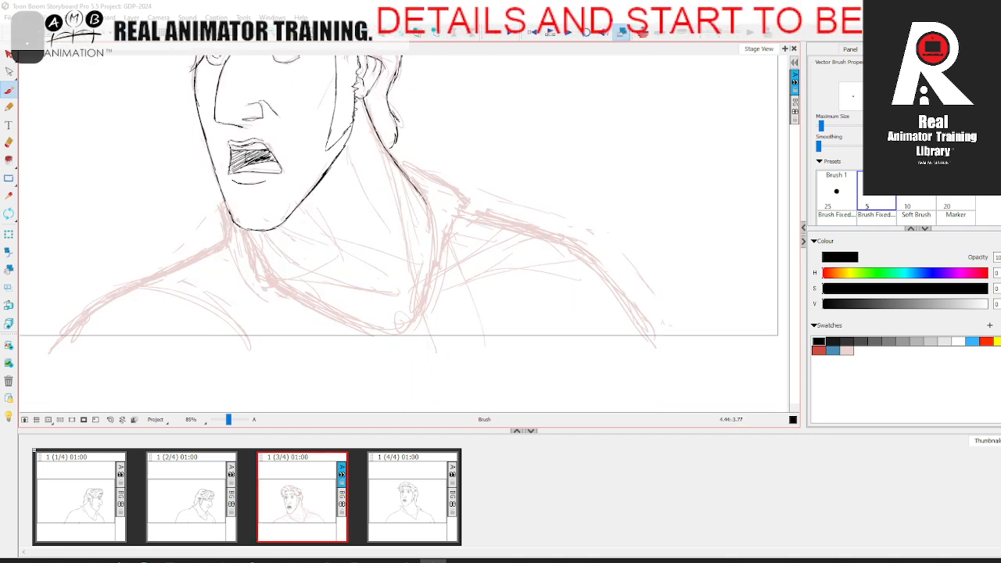
Step: Continue the neck line as the near edge of the open neckline, curving down towards its lowest point
{"action": "left_click_drag", "start_coordinate": [429, 264], "coordinate": [411, 320]}
{"action": "key", "text": "comma"}
{"action": "key", "text": "period"}
{"action": "key", "text": "comma"}
{"action": "key", "text": "period"}
Step: Ink the far shoulder line from the frame's lower edge up to the collar below the jaw
{"action": "mouse_move", "coordinate": [122, 313]}
{"action": "left_mouse_down"}
{"action": "mouse_move", "coordinate": [212, 268]}
{"action": "mouse_move", "coordinate": [232, 240]}
{"action": "left_mouse_up"}
{"action": "key", "text": "comma"}
{"action": "key", "text": "period"}
{"action": "left_click_drag", "start_coordinate": [235, 237], "coordinate": [284, 214]}
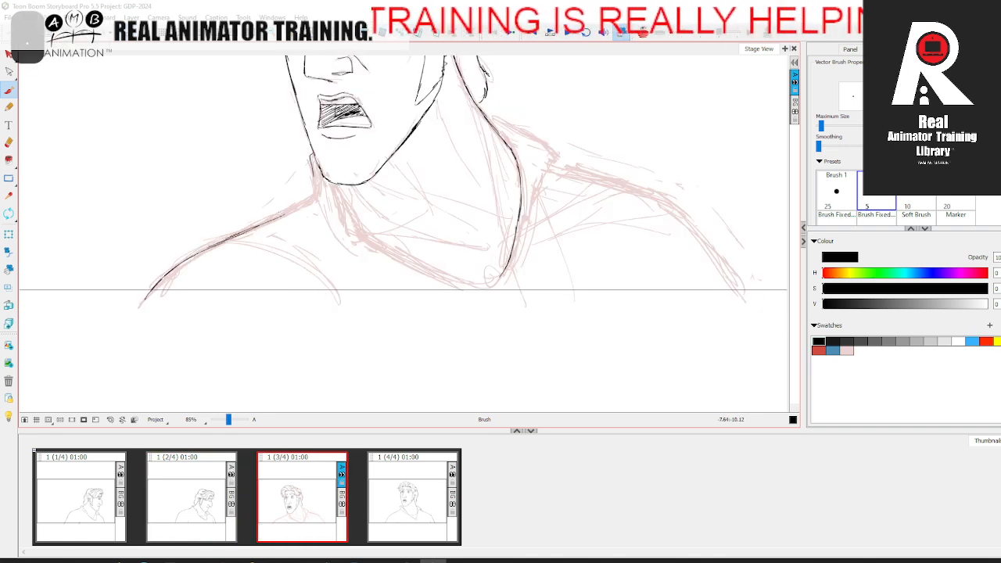
{"action": "key", "text": "comma"}
{"action": "key", "text": "period"}
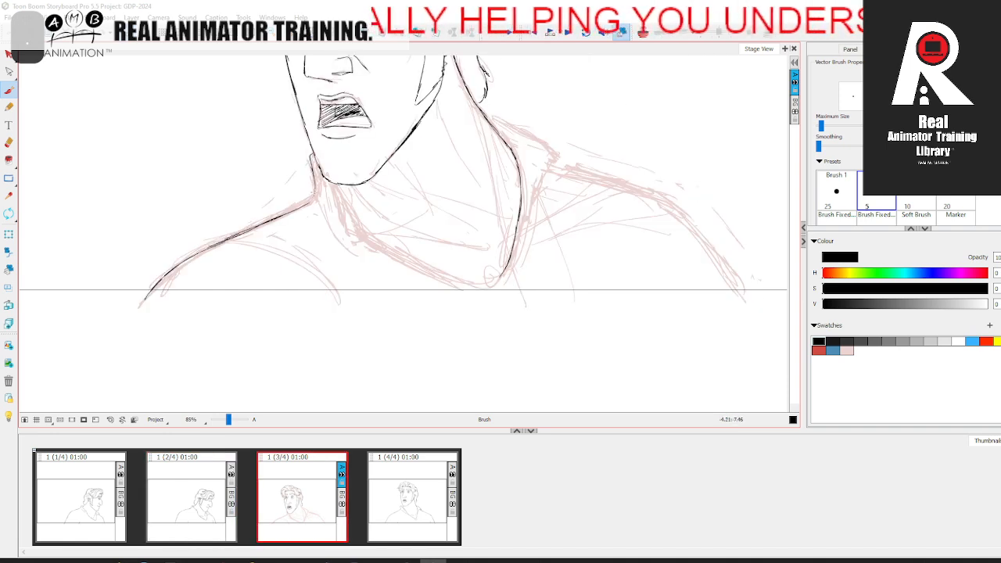
{"action": "left_click_drag", "start_coordinate": [308, 205], "coordinate": [316, 190]}
{"action": "key", "text": "comma"}
{"action": "key", "text": "period"}
Step: Rotate the canvas and ink the upper edge of the near collar flap out to its point
{"action": "key", "text": "space"}
{"action": "left_click_drag", "start_coordinate": [561, 269], "coordinate": [455, 292]}
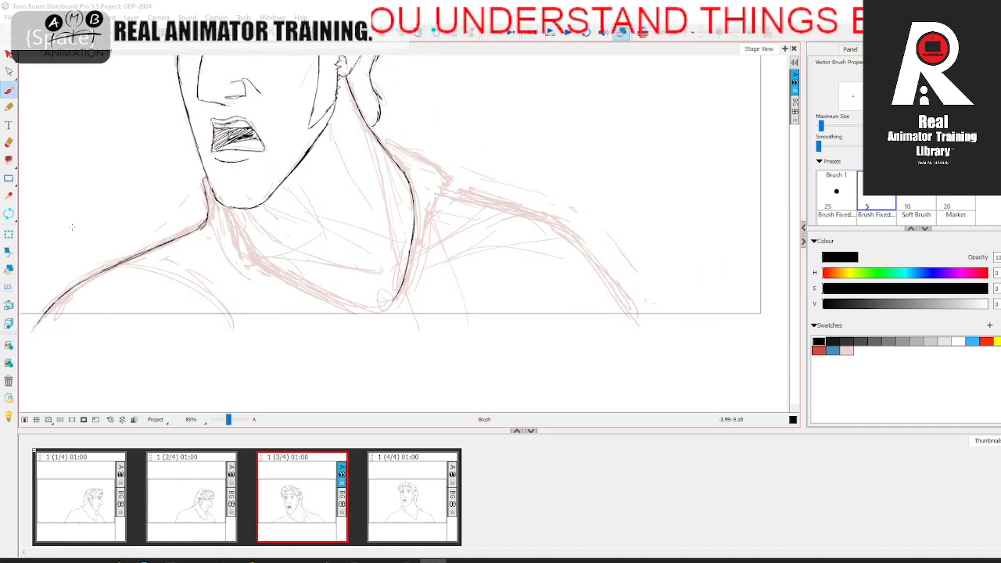
{"action": "mouse_move", "coordinate": [103, 172]}
{"action": "left_mouse_down"}
{"action": "mouse_move", "coordinate": [88, 220]}
{"action": "mouse_move", "coordinate": [223, 282]}
{"action": "left_mouse_up"}
{"action": "key", "text": "ctrl+alt"}
{"action": "key", "text": "comma"}
{"action": "key", "text": "period"}
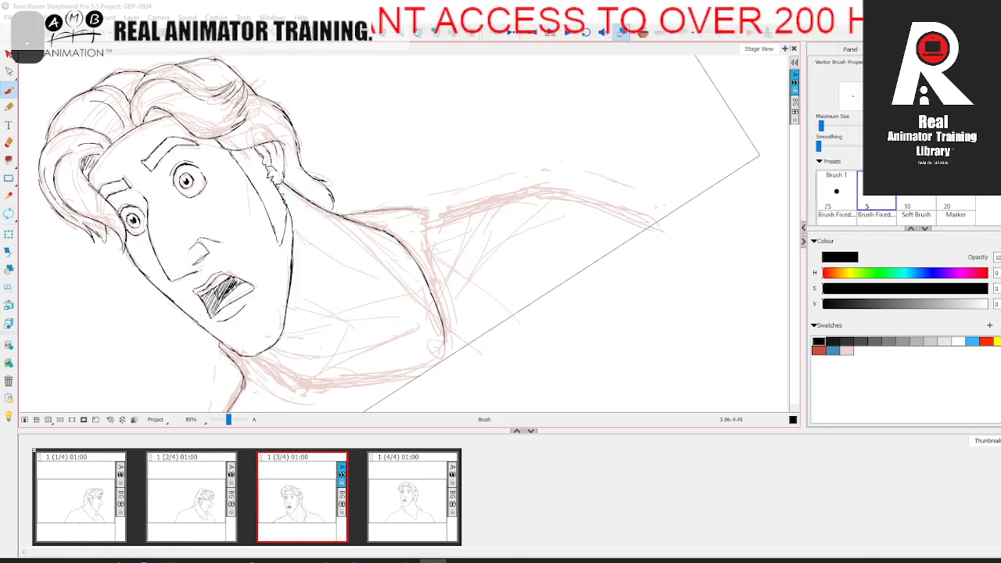
{"action": "left_click_drag", "start_coordinate": [436, 234], "coordinate": [404, 206]}
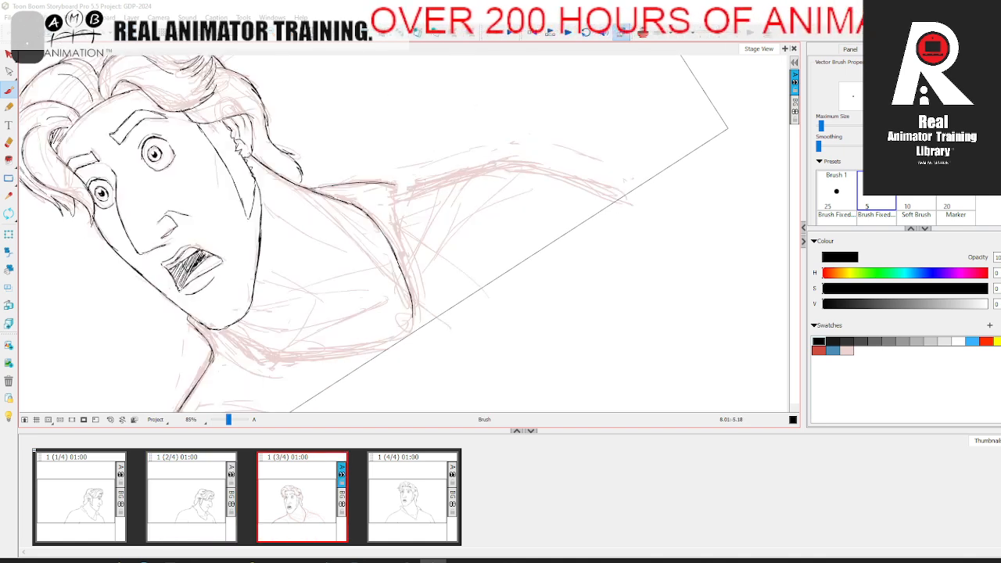
Step: Ink the outer edge of the near collar flap and the near shoulder line down to the frame edge
{"action": "key", "text": "comma"}
{"action": "key", "text": "period"}
{"action": "key", "text": "comma"}
{"action": "key", "text": "period"}
{"action": "mouse_move", "coordinate": [396, 193]}
{"action": "left_mouse_down"}
{"action": "mouse_move", "coordinate": [486, 168]}
{"action": "mouse_move", "coordinate": [452, 177]}
{"action": "mouse_move", "coordinate": [553, 171]}
{"action": "mouse_move", "coordinate": [509, 164]}
{"action": "mouse_move", "coordinate": [489, 166]}
{"action": "mouse_move", "coordinate": [547, 171]}
{"action": "mouse_move", "coordinate": [521, 167]}
{"action": "mouse_move", "coordinate": [632, 205]}
{"action": "left_mouse_up"}
{"action": "key", "text": "comma"}
{"action": "key", "text": "period"}
{"action": "key", "text": "comma"}
{"action": "key", "text": "period"}
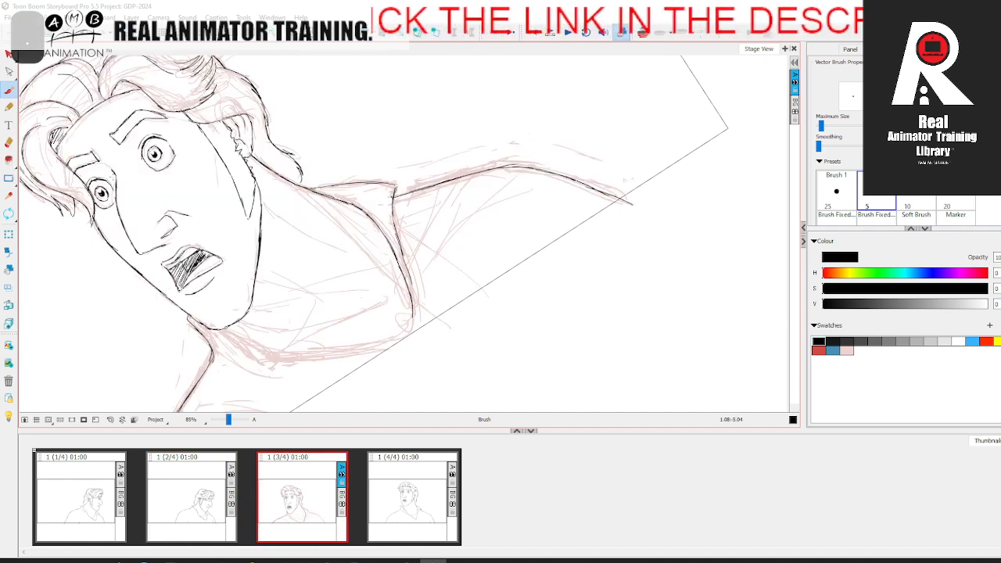
Step: Erase stray pale sketch lines around the near shoulder contour and reset the canvas rotation
{"action": "left_click", "coordinate": [8, 143]}
{"action": "left_click_drag", "start_coordinate": [493, 164], "coordinate": [547, 166]}
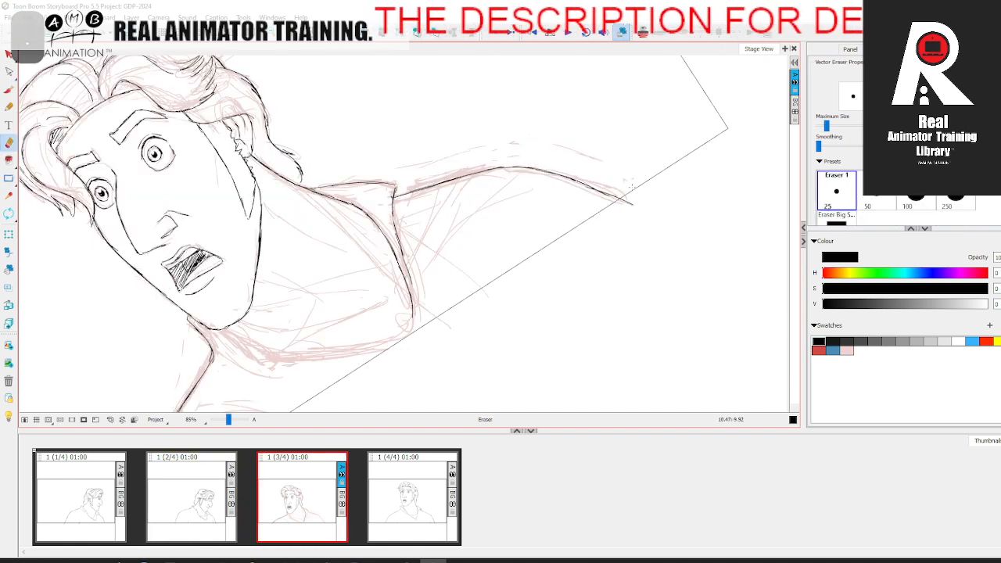
{"action": "key", "text": "space"}
{"action": "left_click_drag", "start_coordinate": [438, 297], "coordinate": [489, 229]}
{"action": "left_click", "coordinate": [111, 420]}
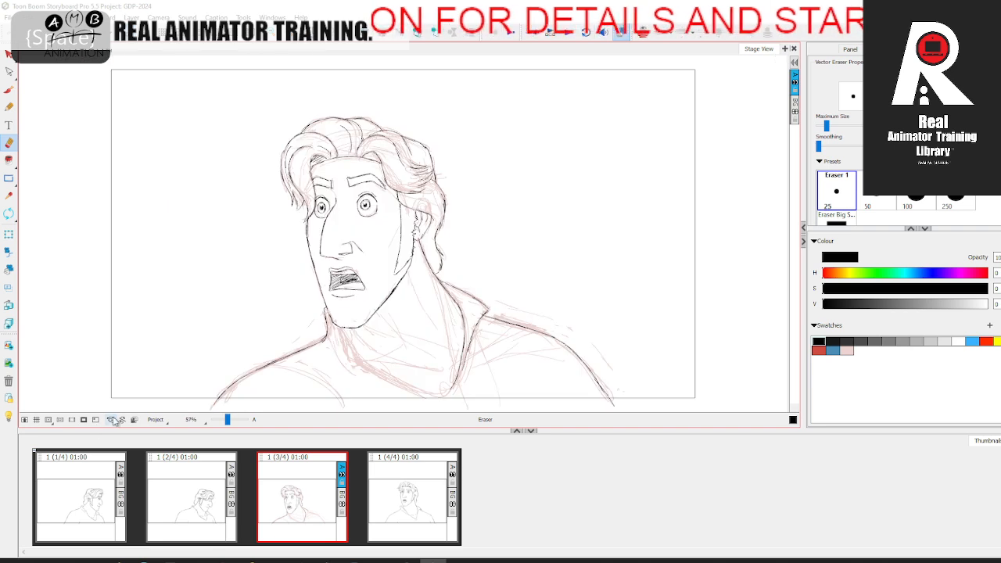
Step: Examine the collar and neckline in the second and fourth panels against the third panel
{"action": "left_click", "coordinate": [9, 91]}
{"action": "key", "text": "space"}
{"action": "left_click_drag", "start_coordinate": [526, 311], "coordinate": [465, 238]}
{"action": "left_click_drag", "start_coordinate": [231, 426], "coordinate": [231, 425]}
{"action": "left_click", "coordinate": [313, 507]}
{"action": "key", "text": "Right"}
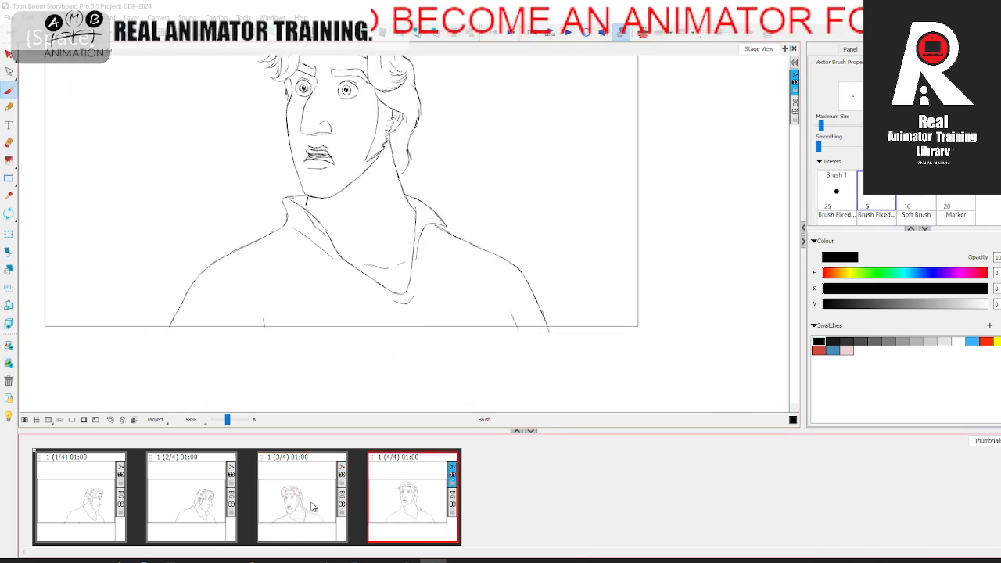
{"action": "key", "text": "Left"}
{"action": "key", "text": "Left"}
{"action": "left_click", "coordinate": [309, 502]}
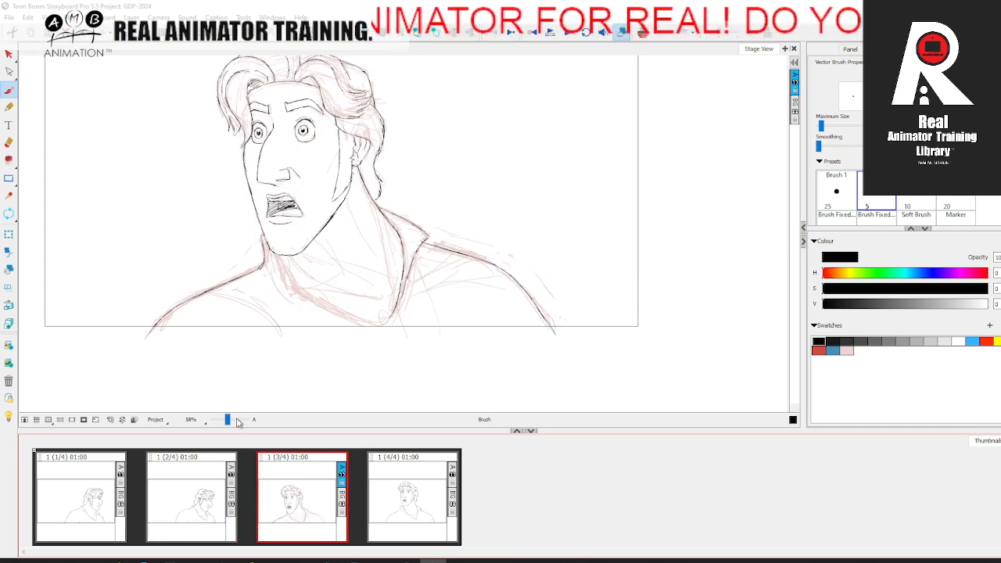
{"action": "left_click", "coordinate": [232, 421]}
{"action": "key", "text": "space"}
{"action": "left_click_drag", "start_coordinate": [318, 361], "coordinate": [329, 308]}
{"action": "left_click_drag", "start_coordinate": [230, 421], "coordinate": [233, 421]}
{"action": "key", "text": "Right"}
{"action": "key", "text": "Left"}
{"action": "key", "text": "Left"}
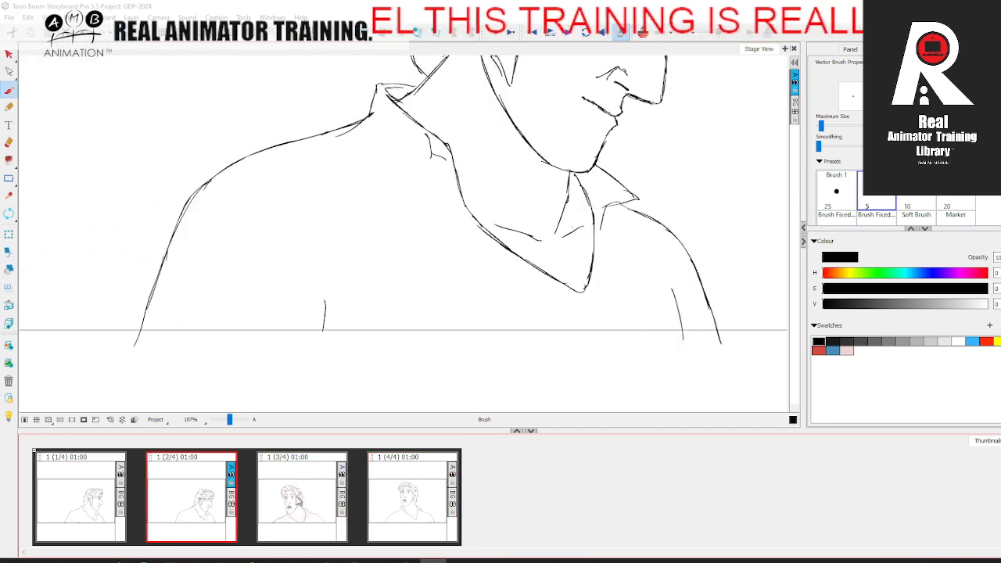
Step: Ink the far edge of the third panel's neckline from under the jaw down to meet the near edge
{"action": "key", "text": "Right"}
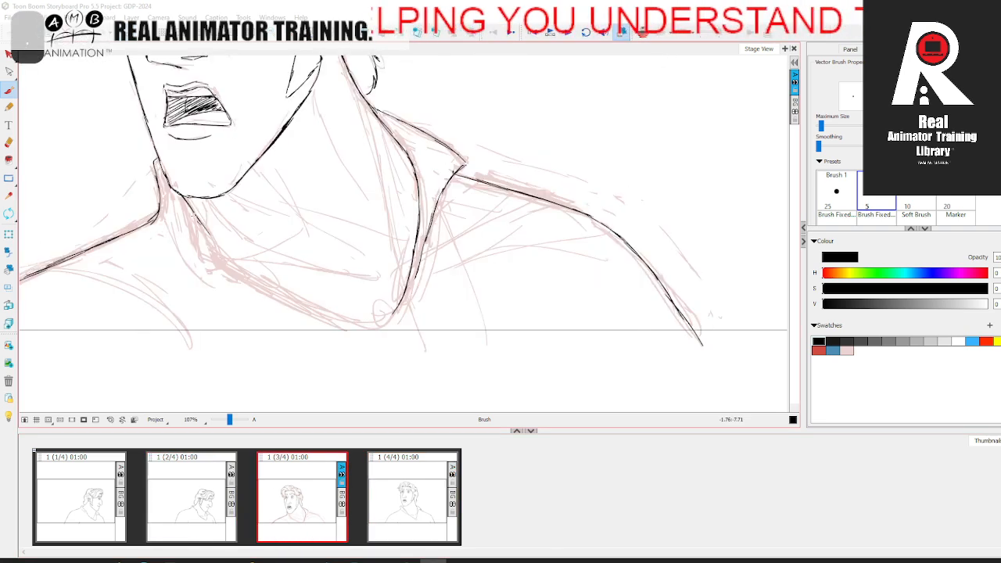
{"action": "left_click_drag", "start_coordinate": [260, 281], "coordinate": [329, 320]}
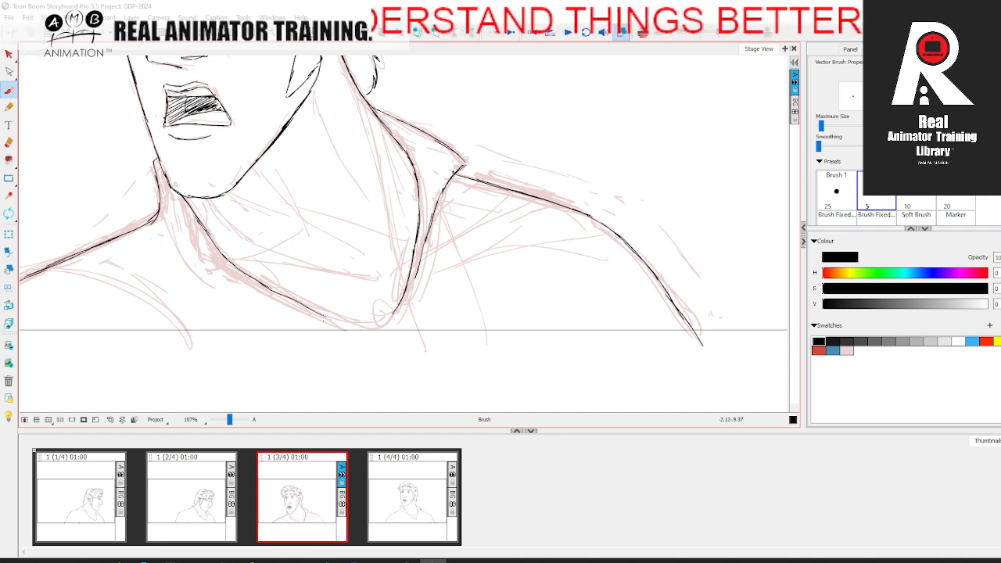
{"action": "key", "text": "Left"}
{"action": "key", "text": "Right"}
{"action": "key", "text": "Left"}
{"action": "key", "text": "Right"}
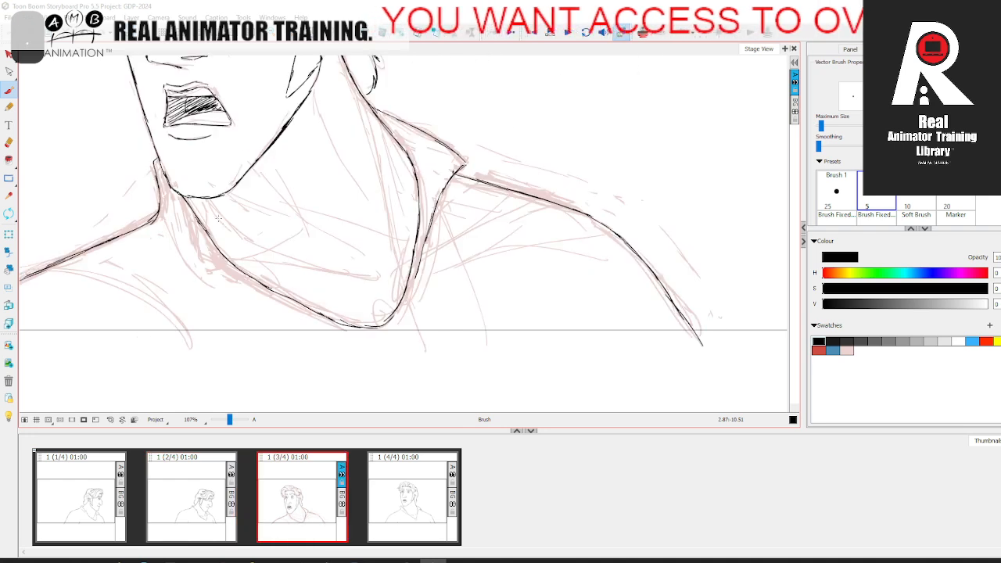
Step: Ink the small fold beside the far edge of the neckline and the short collar line below the jaw
{"action": "left_click_drag", "start_coordinate": [188, 208], "coordinate": [199, 235]}
{"action": "key", "text": "Left"}
{"action": "key", "text": "Right"}
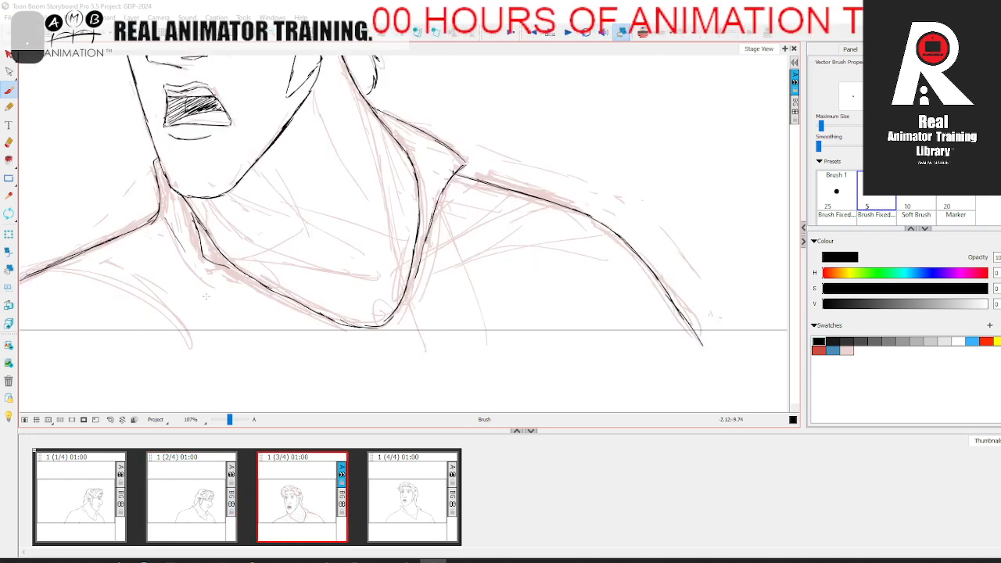
{"action": "key", "text": "space"}
{"action": "left_click_drag", "start_coordinate": [197, 277], "coordinate": [290, 252]}
{"action": "left_click_drag", "start_coordinate": [344, 277], "coordinate": [349, 373]}
Step: Try short collarbone strokes inside the neckline and erase them again
{"action": "left_click_drag", "start_coordinate": [230, 420], "coordinate": [227, 420]}
{"action": "left_click_drag", "start_coordinate": [303, 330], "coordinate": [290, 369]}
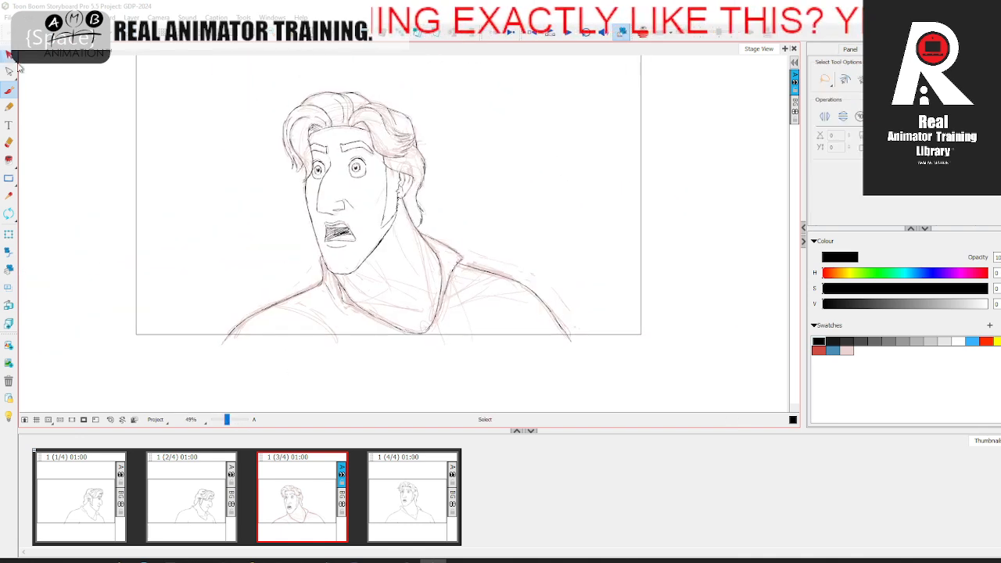
{"action": "left_click", "coordinate": [410, 499]}
{"action": "left_click", "coordinate": [314, 503]}
{"action": "left_click", "coordinate": [205, 503]}
{"action": "left_click", "coordinate": [321, 503]}
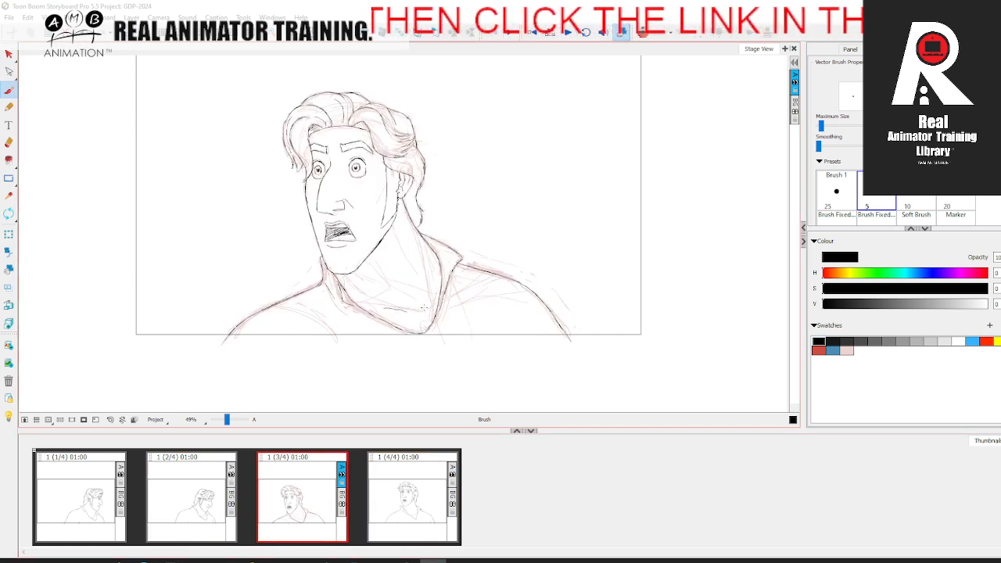
{"action": "left_click_drag", "start_coordinate": [227, 420], "coordinate": [229, 420]}
{"action": "left_click_drag", "start_coordinate": [321, 313], "coordinate": [291, 192]}
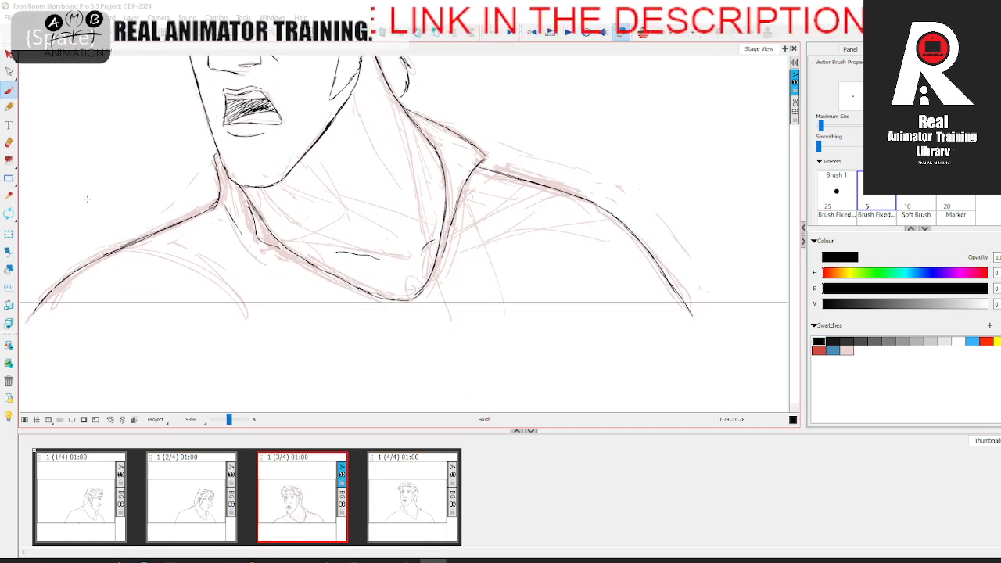
{"action": "left_click", "coordinate": [8, 142]}
{"action": "left_click_drag", "start_coordinate": [338, 250], "coordinate": [381, 259]}
{"action": "left_click_drag", "start_coordinate": [433, 240], "coordinate": [422, 249]}
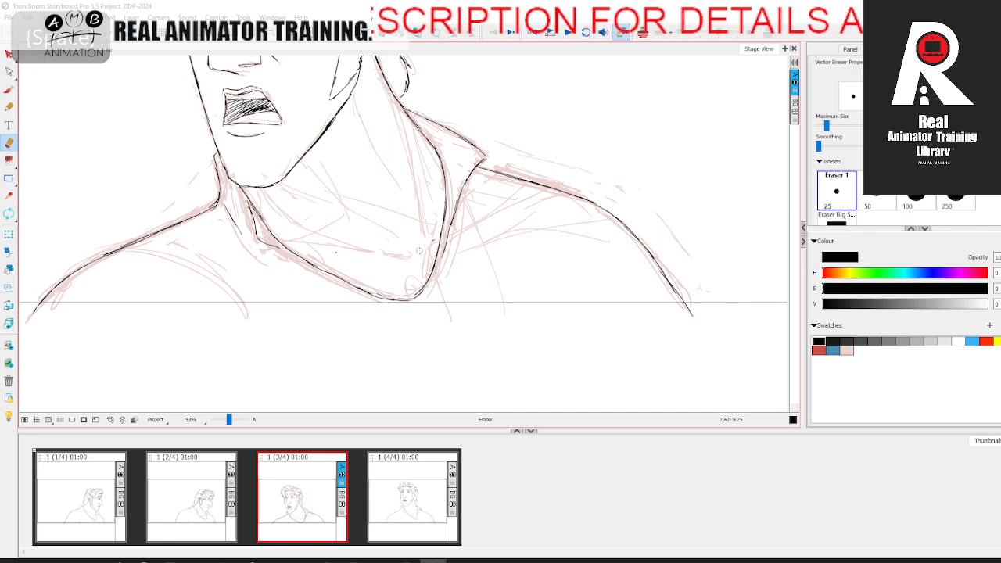
Step: Ink fresh collarbone strokes inside the lower part of the neckline
{"action": "left_click", "coordinate": [9, 90]}
{"action": "key", "text": "comma"}
{"action": "key", "text": "period"}
{"action": "mouse_move", "coordinate": [337, 252]}
{"action": "left_mouse_down"}
{"action": "mouse_move", "coordinate": [382, 256]}
{"action": "mouse_move", "coordinate": [448, 370]}
{"action": "left_mouse_up"}
Step: Delete the paled rough sketch strokes from the third panel, keeping the black ink lines
{"action": "key", "text": "space"}
{"action": "left_click_drag", "start_coordinate": [230, 419], "coordinate": [228, 419]}
{"action": "key", "text": "alt+s"}
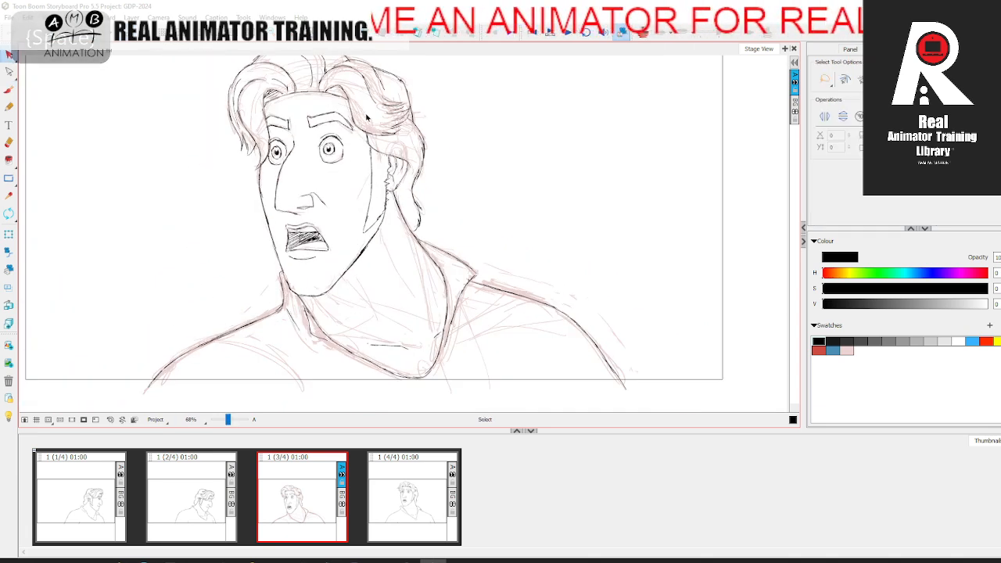
{"action": "key", "text": "ctrl+a"}
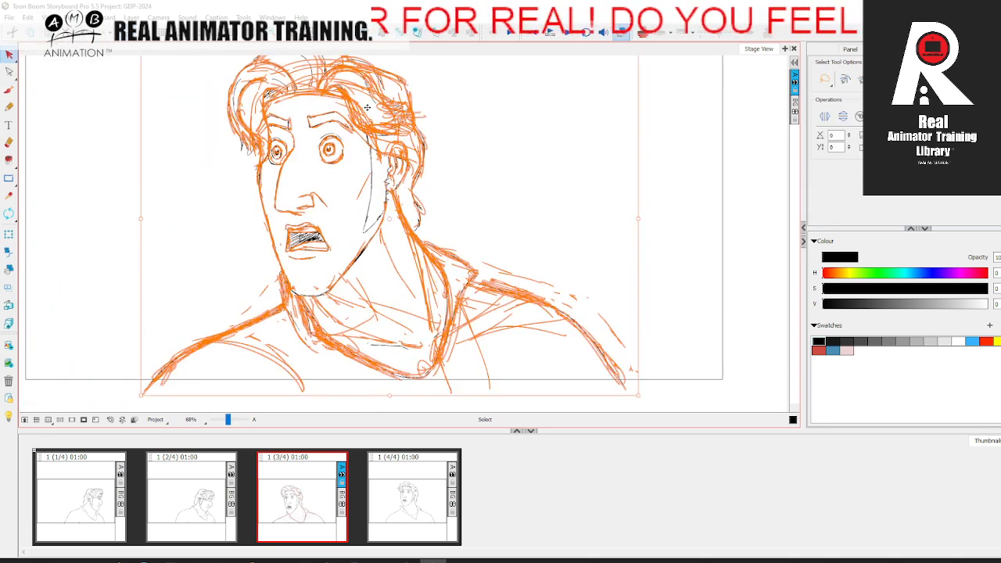
{"action": "key", "text": "Delete"}
{"action": "key", "text": "space"}
{"action": "left_click_drag", "start_coordinate": [570, 242], "coordinate": [637, 282]}
Step: Step through the four panels in order to check the cleaned head turn
{"action": "left_click", "coordinate": [225, 499]}
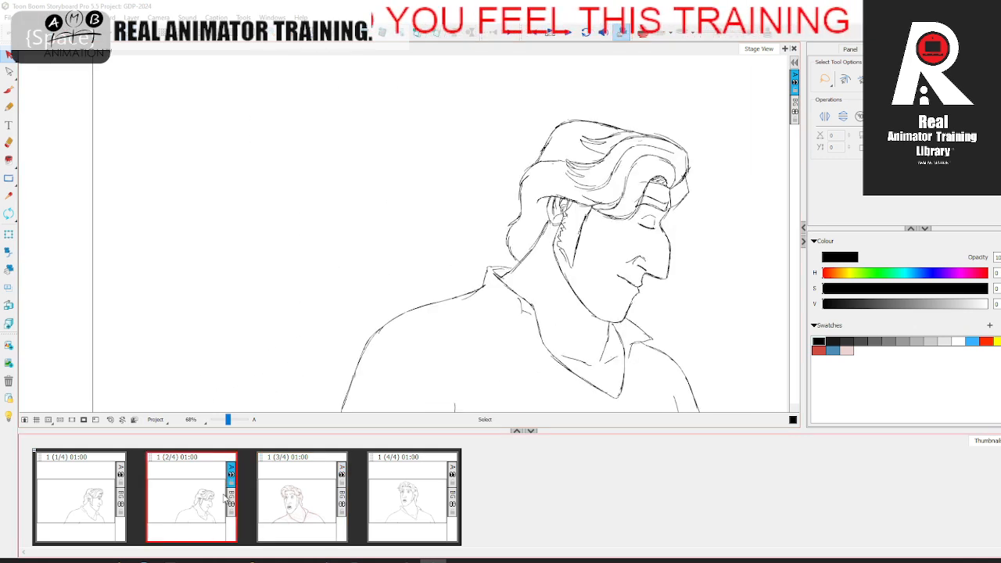
{"action": "left_click", "coordinate": [301, 491]}
{"action": "left_click", "coordinate": [380, 482]}
{"action": "left_click", "coordinate": [100, 508]}
{"action": "left_click", "coordinate": [205, 502]}
{"action": "left_click", "coordinate": [314, 495]}
{"action": "left_click", "coordinate": [401, 487]}
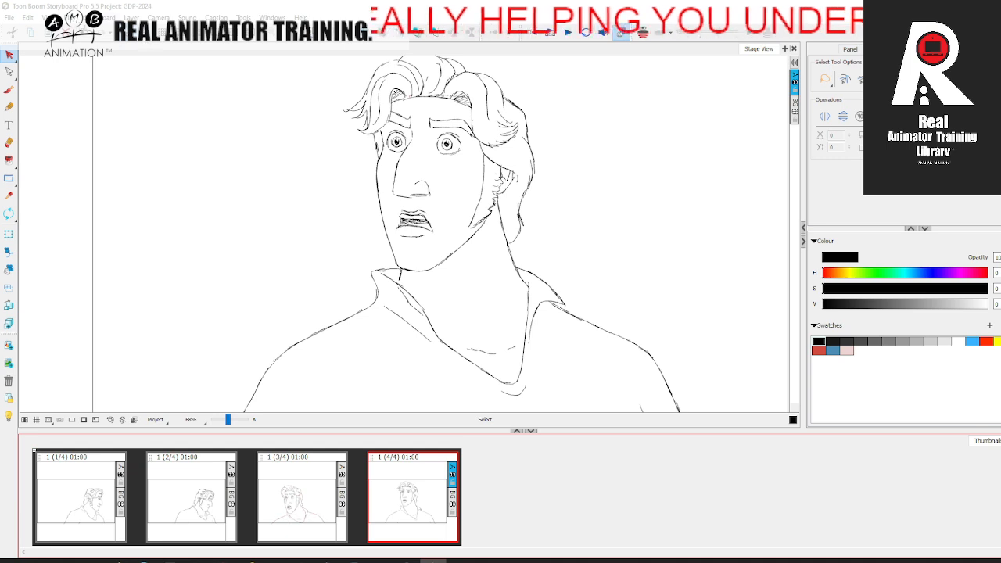
Step: Mirror the stage view horizontally and check all four flipped panels in sequence
{"action": "left_click", "coordinate": [100, 17]}
{"action": "left_click", "coordinate": [149, 251]}
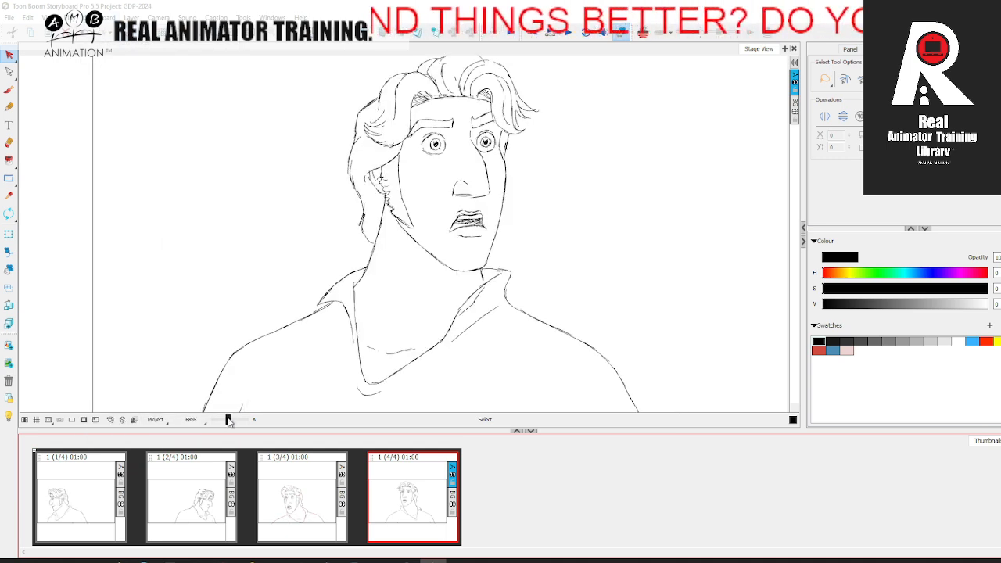
{"action": "left_click", "coordinate": [192, 501]}
{"action": "left_click", "coordinate": [287, 493]}
{"action": "left_click", "coordinate": [411, 492]}
{"action": "left_click", "coordinate": [107, 497]}
{"action": "left_click", "coordinate": [212, 496]}
{"action": "left_click", "coordinate": [318, 501]}
{"action": "left_click", "coordinate": [420, 491]}
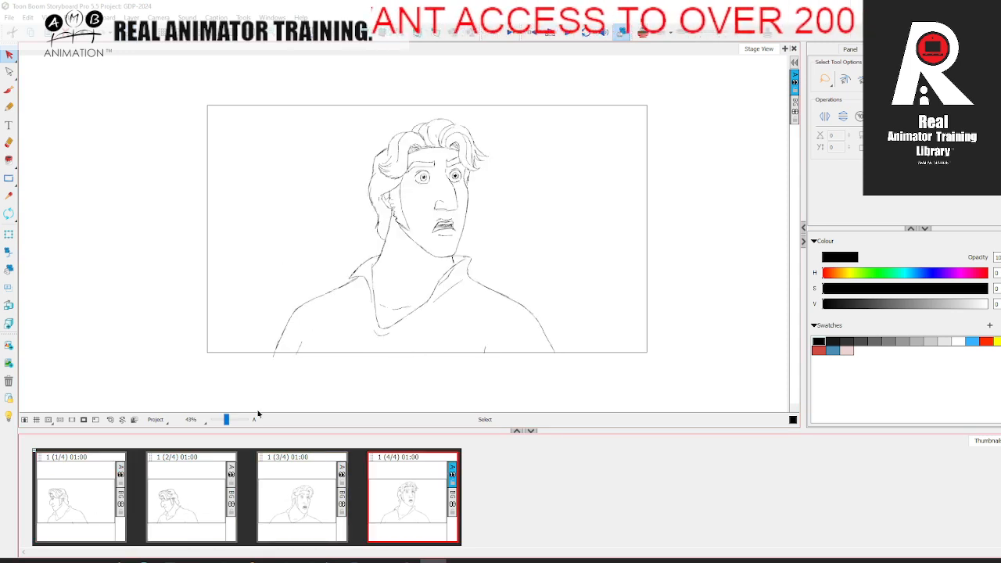
Step: Switch to the Brush tool and compare the third panel's mirrored drawing with its neighbouring panels
{"action": "left_click", "coordinate": [9, 89]}
{"action": "left_click", "coordinate": [107, 503]}
{"action": "left_click", "coordinate": [199, 498]}
{"action": "left_click", "coordinate": [337, 492]}
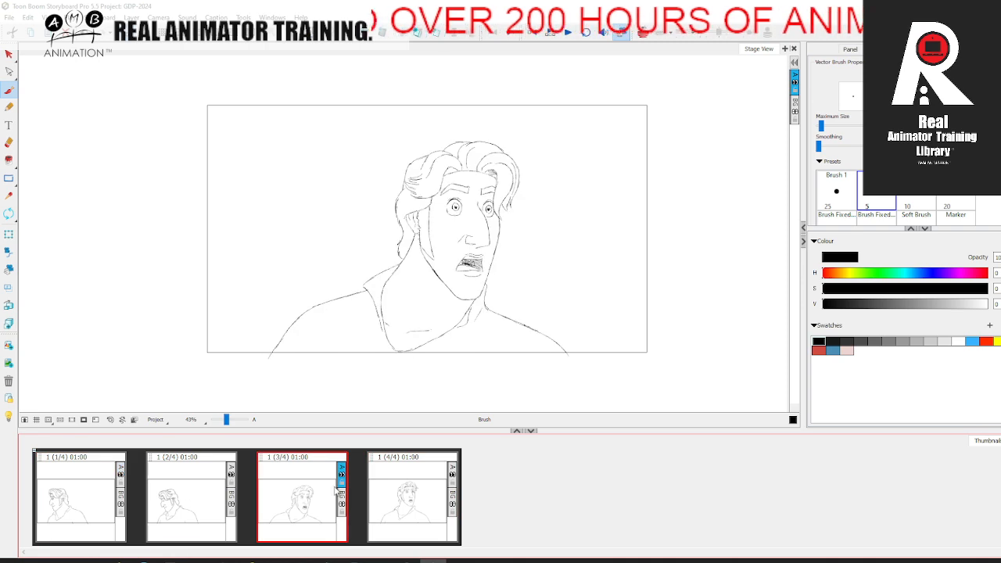
{"action": "left_click", "coordinate": [416, 485]}
{"action": "left_click", "coordinate": [204, 498]}
{"action": "left_click", "coordinate": [301, 494]}
{"action": "left_click", "coordinate": [413, 485]}
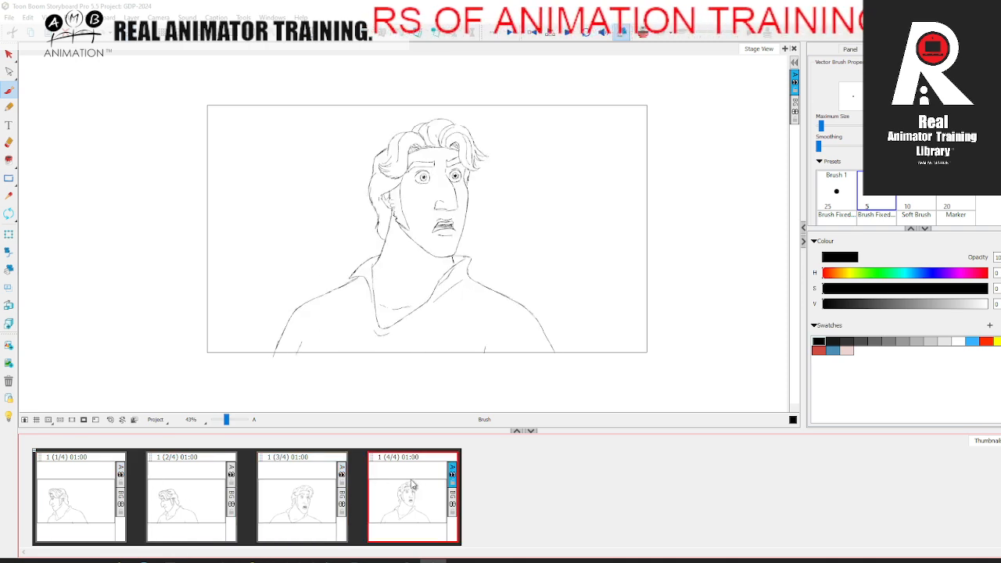
{"action": "left_click", "coordinate": [306, 502]}
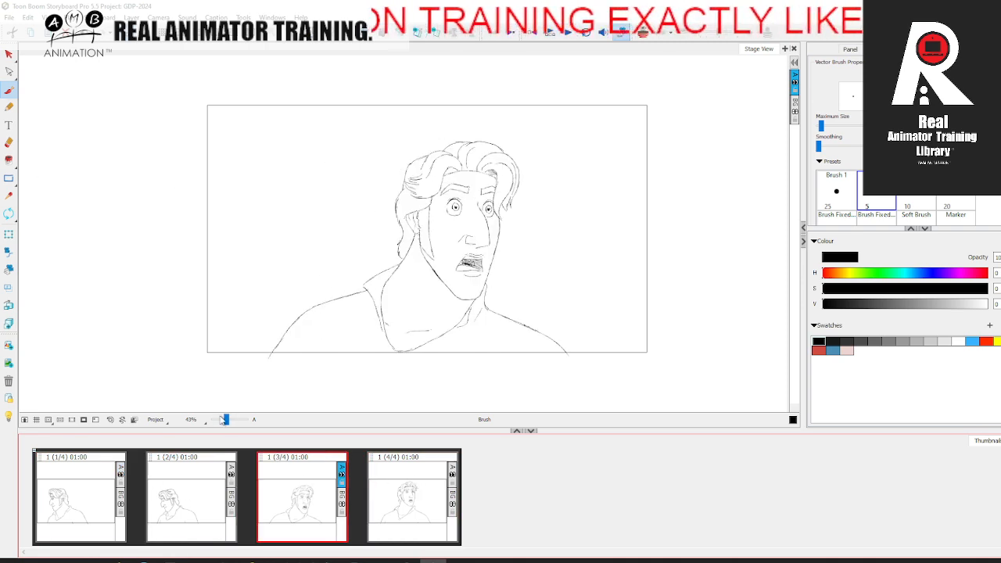
Step: Examine the third panel's face, collar and shoulder linework up close
{"action": "left_click_drag", "start_coordinate": [225, 421], "coordinate": [229, 421]}
{"action": "key", "text": "space"}
{"action": "left_click_drag", "start_coordinate": [407, 329], "coordinate": [291, 271]}
{"action": "left_click_drag", "start_coordinate": [228, 423], "coordinate": [231, 422]}
{"action": "key", "text": "space"}
{"action": "left_click_drag", "start_coordinate": [208, 349], "coordinate": [420, 319]}
{"action": "key", "text": "space"}
{"action": "mouse_move", "coordinate": [365, 280]}
{"action": "left_mouse_down"}
{"action": "mouse_move", "coordinate": [259, 362]}
{"action": "mouse_move", "coordinate": [267, 351]}
{"action": "left_mouse_up"}
{"action": "left_click_drag", "start_coordinate": [230, 422], "coordinate": [228, 423]}
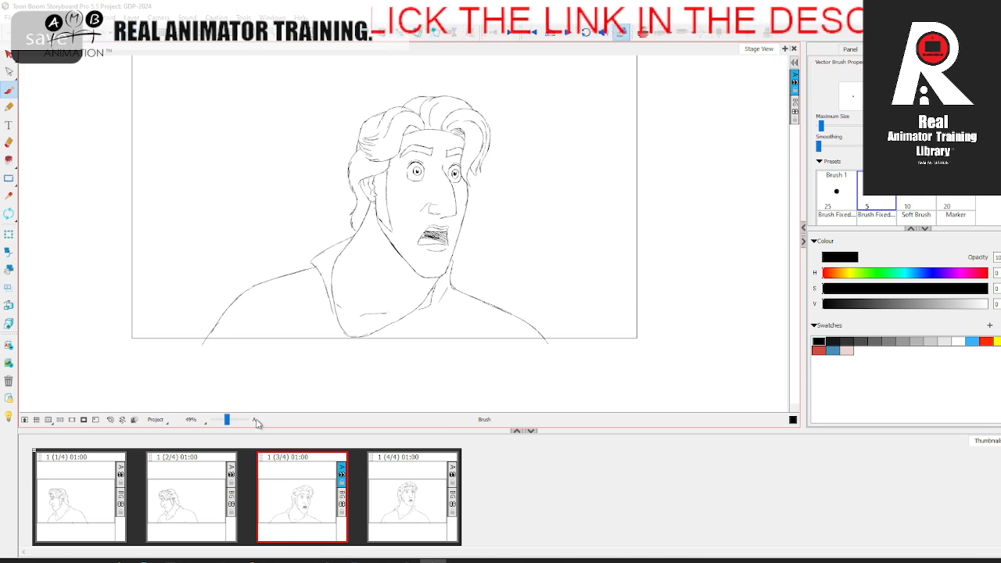
Step: Review the head turn repeatedly from the first to the fourth panel and save the storyboard
{"action": "left_click", "coordinate": [95, 497]}
{"action": "left_click", "coordinate": [179, 491]}
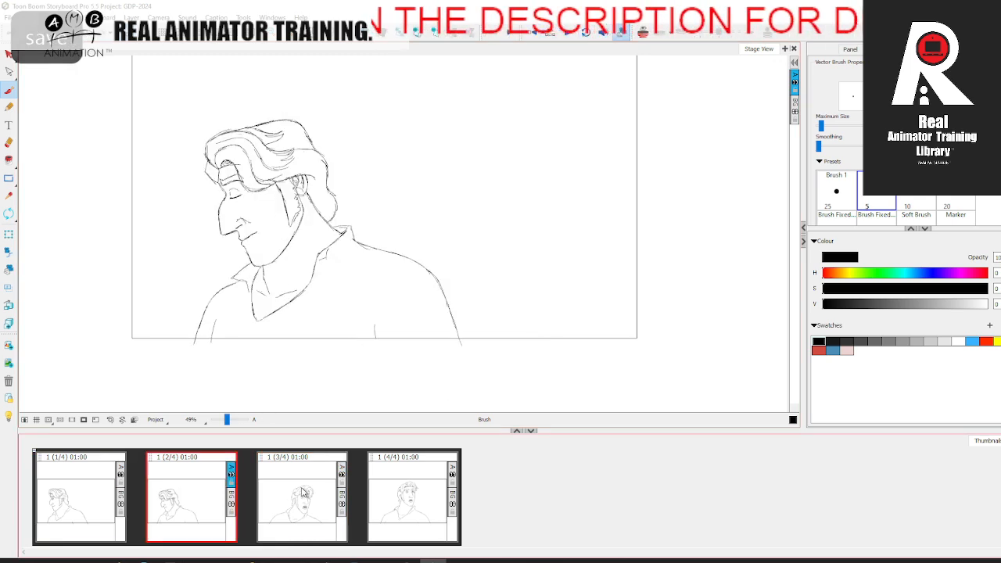
{"action": "left_click", "coordinate": [280, 487]}
{"action": "left_click", "coordinate": [408, 474]}
{"action": "left_click", "coordinate": [110, 494]}
{"action": "left_click", "coordinate": [188, 491]}
{"action": "left_click", "coordinate": [301, 486]}
{"action": "left_click", "coordinate": [420, 483]}
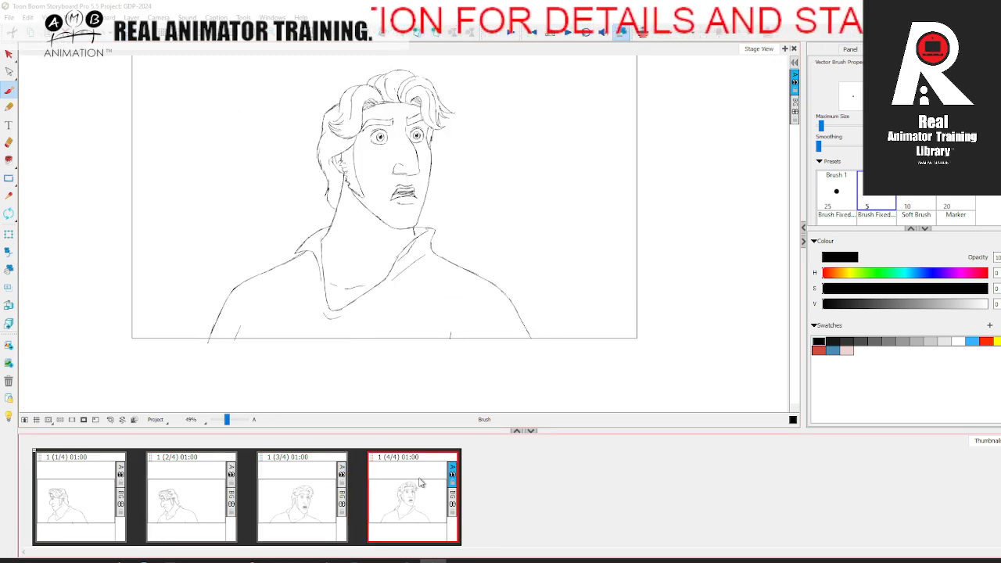
{"action": "key", "text": "ctrl+s"}
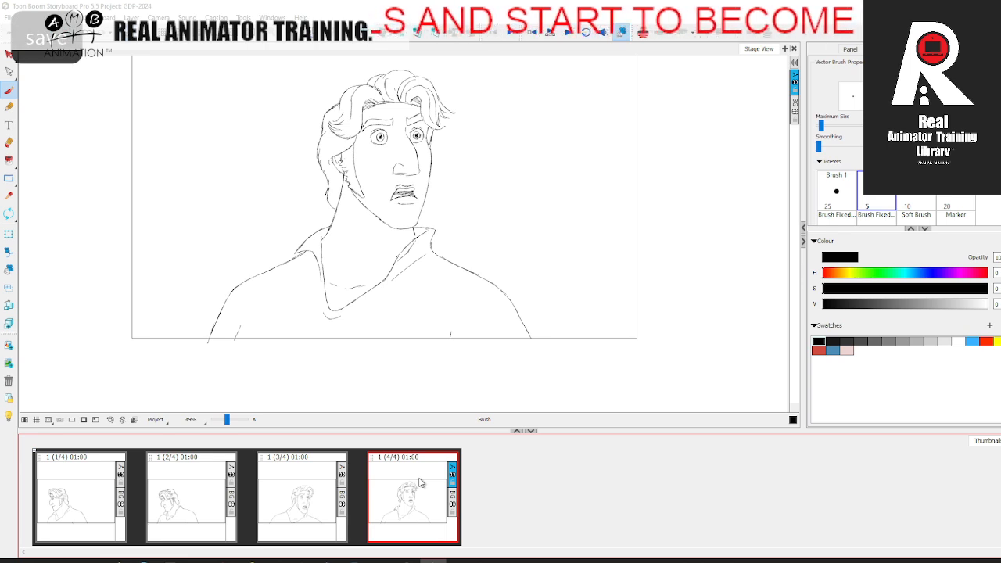
{"action": "left_click", "coordinate": [94, 498]}
{"action": "left_click", "coordinate": [179, 497]}
{"action": "left_click", "coordinate": [297, 489]}
{"action": "left_click", "coordinate": [400, 478]}
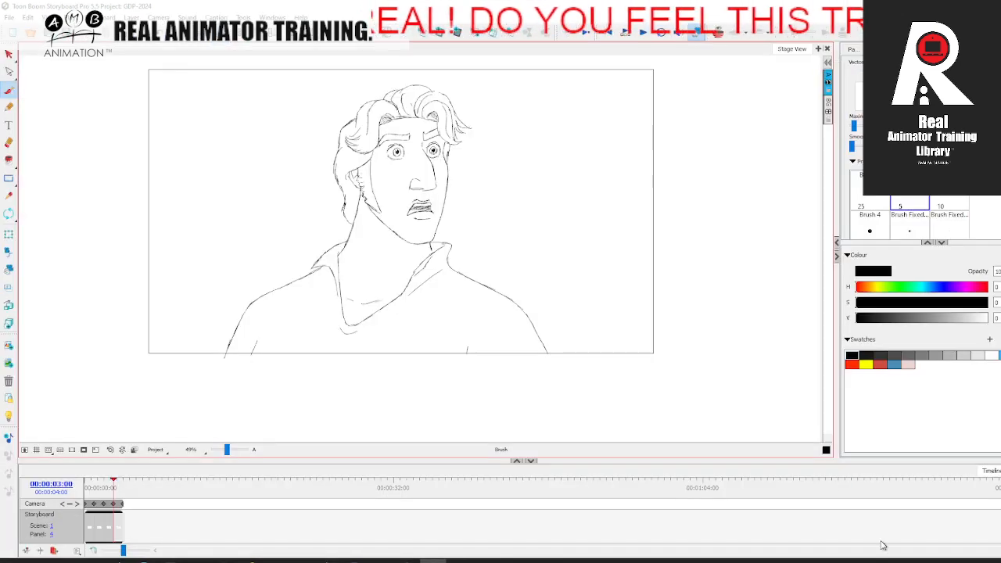
Step: Scrub the playhead through the four panels in the timeline and save the storyboard again
{"action": "mouse_move", "coordinate": [111, 489]}
{"action": "left_mouse_down"}
{"action": "mouse_move", "coordinate": [86, 489]}
{"action": "mouse_move", "coordinate": [125, 491]}
{"action": "mouse_move", "coordinate": [92, 489]}
{"action": "mouse_move", "coordinate": [113, 494]}
{"action": "left_mouse_up"}
{"action": "key", "text": "ctrl+s"}
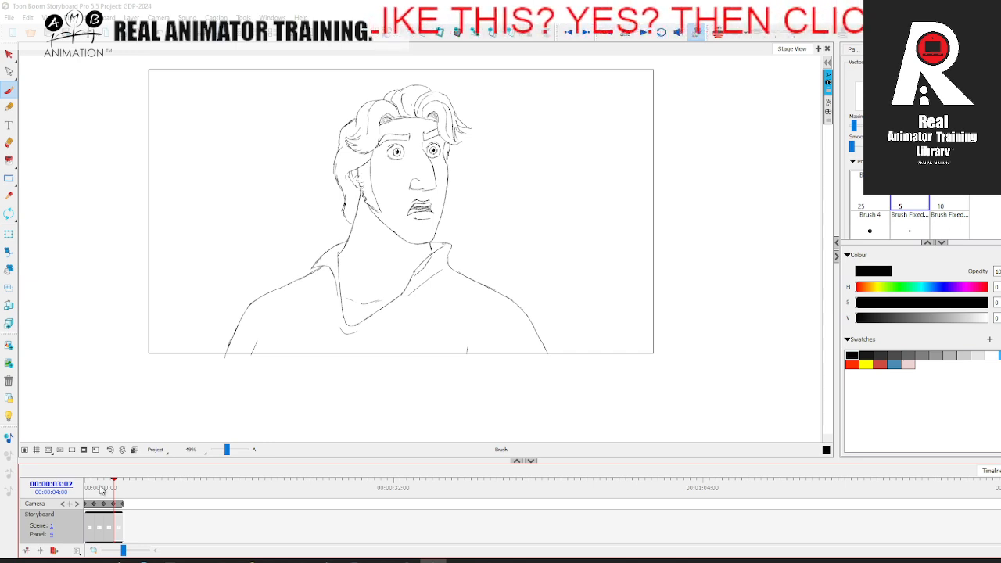
{"action": "left_click_drag", "start_coordinate": [92, 491], "coordinate": [115, 483]}
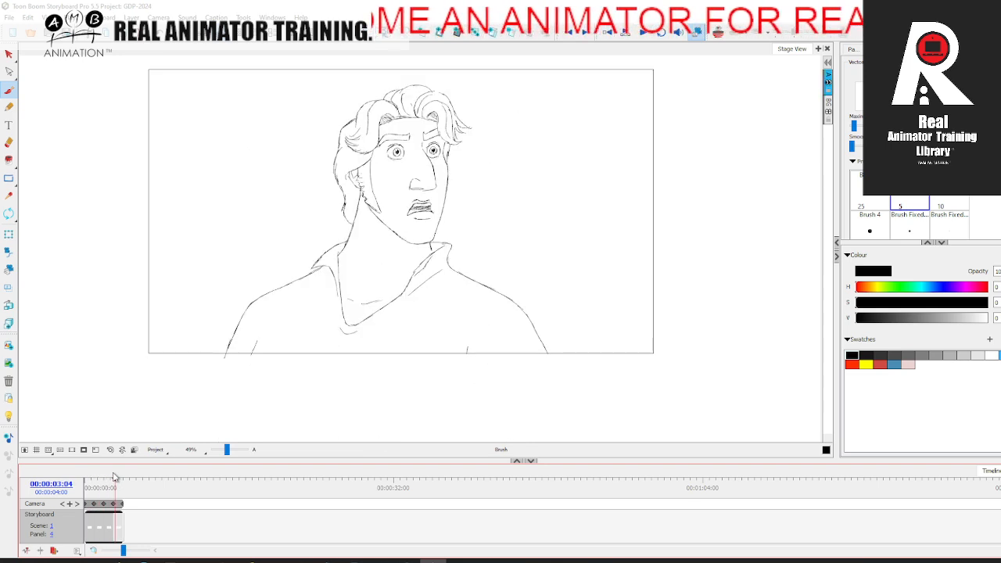
{"action": "key", "text": "ctrl+s"}
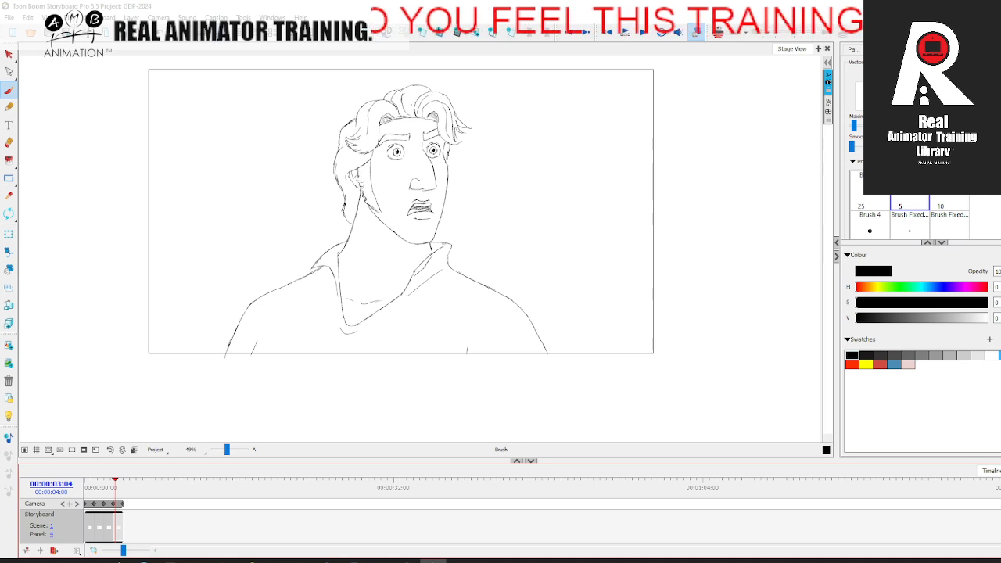
{"action": "mouse_move", "coordinate": [107, 491]}
{"action": "left_mouse_down"}
{"action": "mouse_move", "coordinate": [83, 488]}
{"action": "mouse_move", "coordinate": [112, 487]}
{"action": "mouse_move", "coordinate": [93, 490]}
{"action": "mouse_move", "coordinate": [103, 498]}
{"action": "left_mouse_up"}
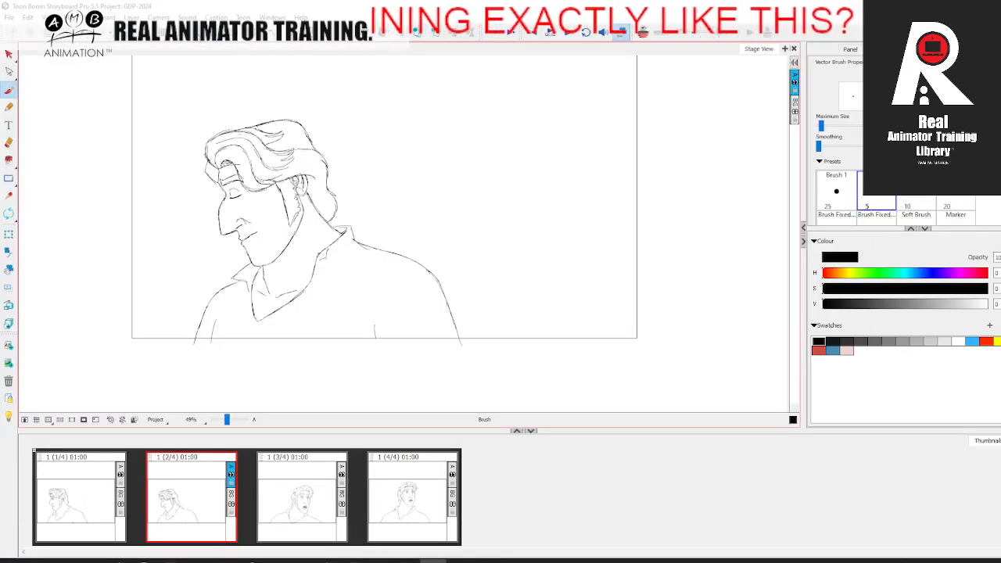
Step: Add a blank panel after the second panel and turn on onion skin to show the neighbouring poses
{"action": "left_click", "coordinate": [301, 494]}
{"action": "left_click", "coordinate": [181, 498]}
{"action": "left_click", "coordinate": [115, 496]}
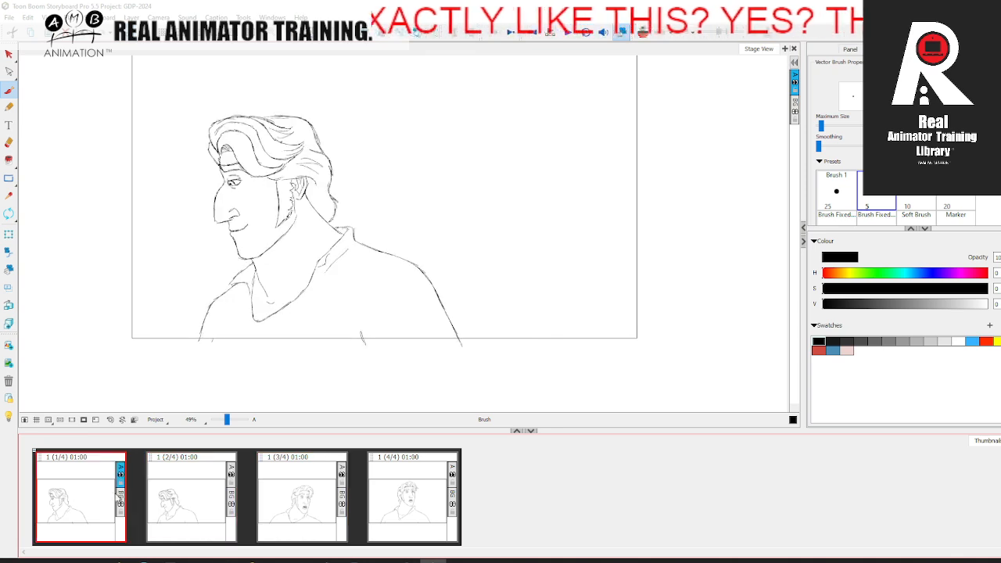
{"action": "left_click", "coordinate": [413, 497]}
{"action": "left_click", "coordinate": [205, 495]}
{"action": "left_click", "coordinate": [306, 500]}
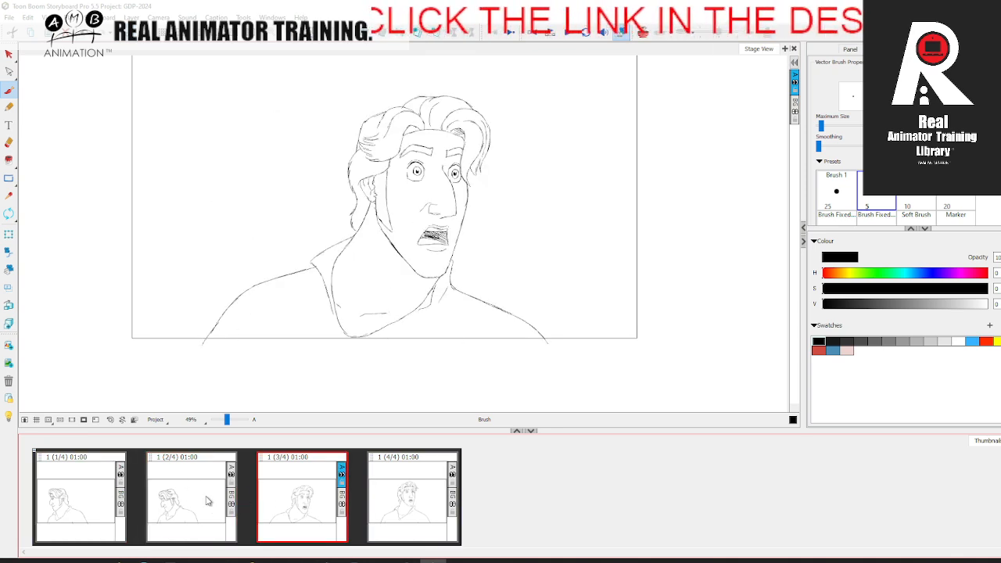
{"action": "left_click", "coordinate": [200, 494]}
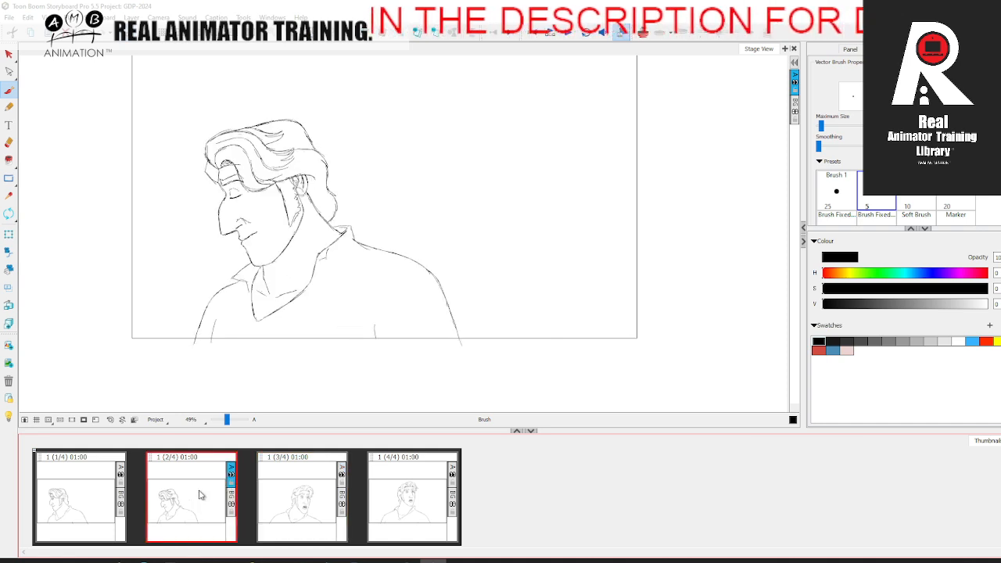
{"action": "key", "text": "p"}
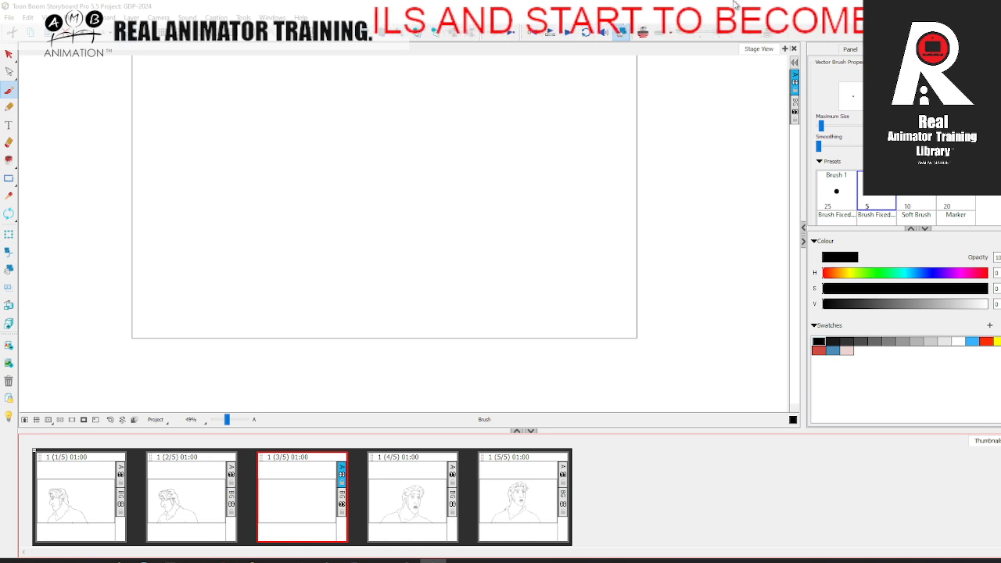
{"action": "left_click", "coordinate": [641, 33]}
{"action": "key", "text": "space"}
{"action": "left_click_drag", "start_coordinate": [400, 245], "coordinate": [359, 306]}
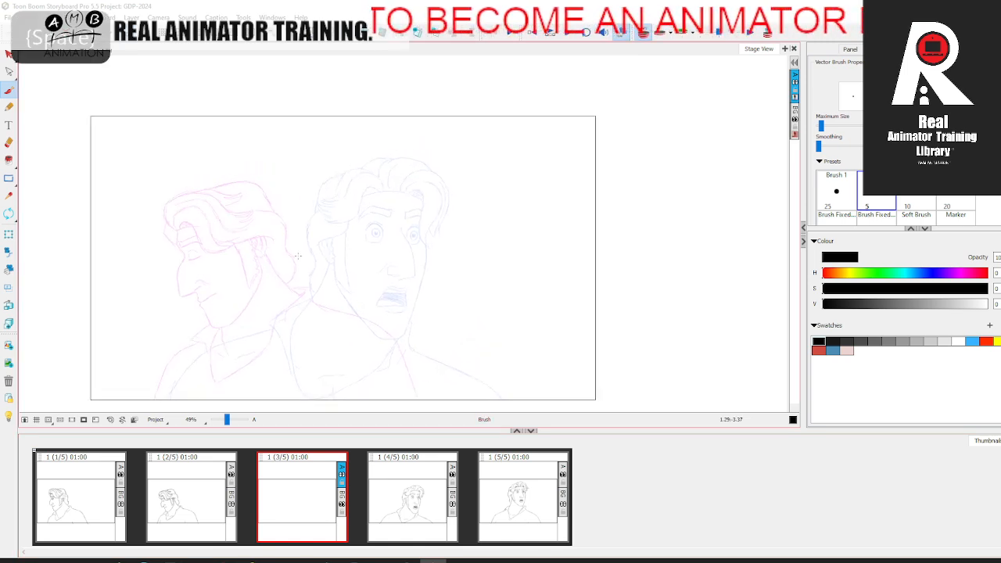
Step: Step back and forth through the first four panels to judge the new in-between pose
{"action": "left_click", "coordinate": [99, 500]}
{"action": "left_click", "coordinate": [195, 494]}
{"action": "left_click", "coordinate": [308, 488]}
{"action": "left_click", "coordinate": [420, 496]}
{"action": "left_click", "coordinate": [306, 486]}
{"action": "left_click", "coordinate": [200, 487]}
{"action": "left_click", "coordinate": [317, 493]}
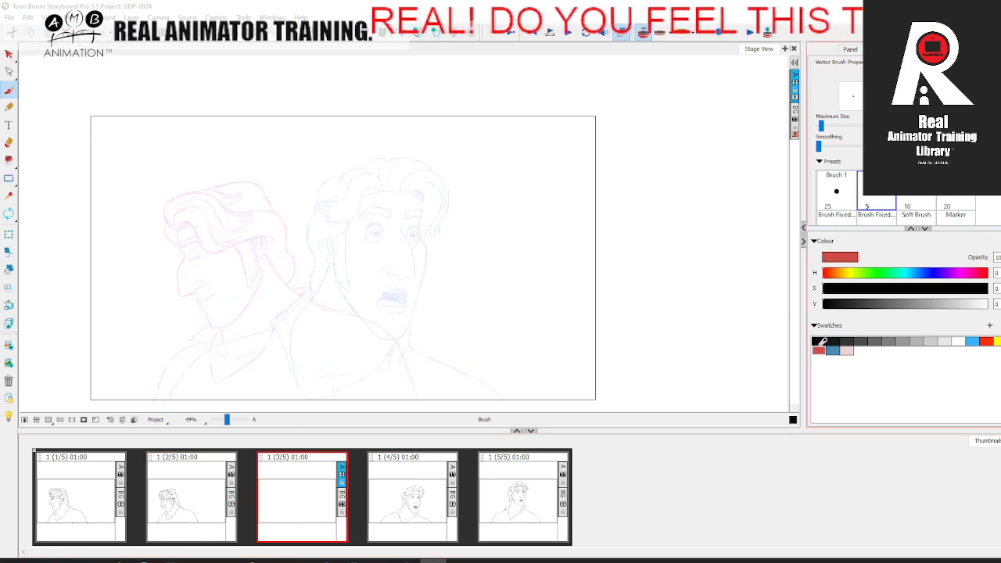
Step: Sketch red crossed construction lines in the new third panel, between the two onion-skinned heads
{"action": "left_click", "coordinate": [822, 349]}
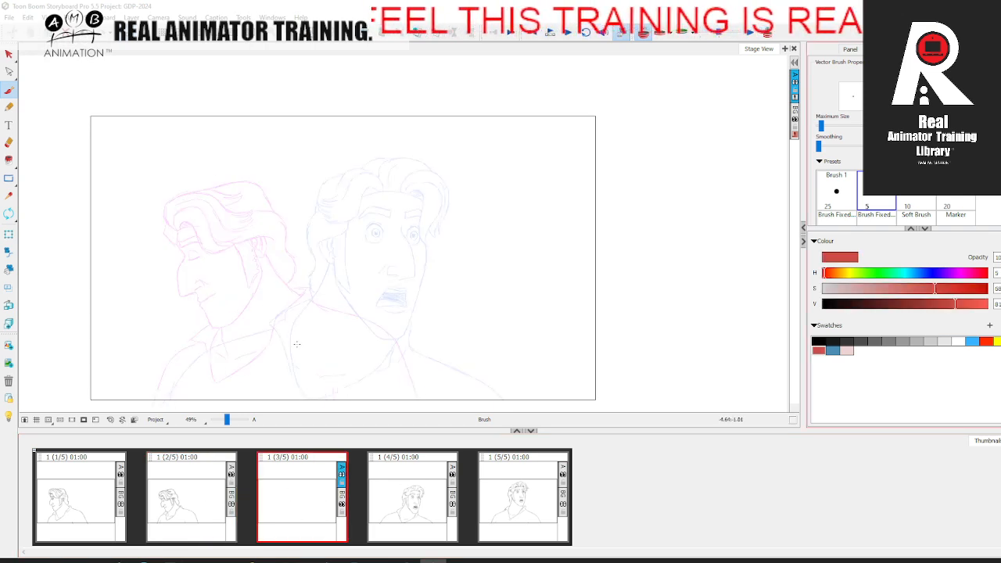
{"action": "left_click", "coordinate": [96, 503]}
{"action": "left_click", "coordinate": [306, 495]}
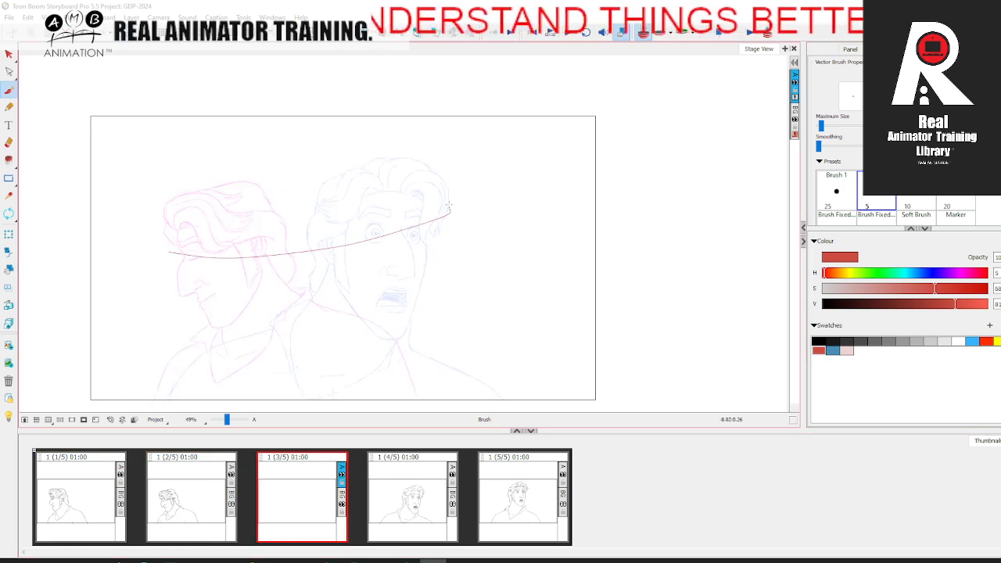
{"action": "key", "text": "ctrl+z"}
{"action": "left_click_drag", "start_coordinate": [236, 253], "coordinate": [347, 241]}
{"action": "left_click_drag", "start_coordinate": [286, 200], "coordinate": [296, 252]}
Step: Check the in-between guide forward and backward across the five panels, and turn off onion skin
{"action": "left_click", "coordinate": [100, 488]}
{"action": "left_click", "coordinate": [194, 494]}
{"action": "left_click", "coordinate": [301, 493]}
{"action": "left_click", "coordinate": [413, 488]}
{"action": "left_click", "coordinate": [516, 480]}
{"action": "left_click", "coordinate": [435, 483]}
{"action": "left_click", "coordinate": [301, 490]}
{"action": "left_click", "coordinate": [173, 492]}
{"action": "left_click", "coordinate": [102, 486]}
{"action": "left_click", "coordinate": [163, 475]}
{"action": "left_click", "coordinate": [644, 33]}
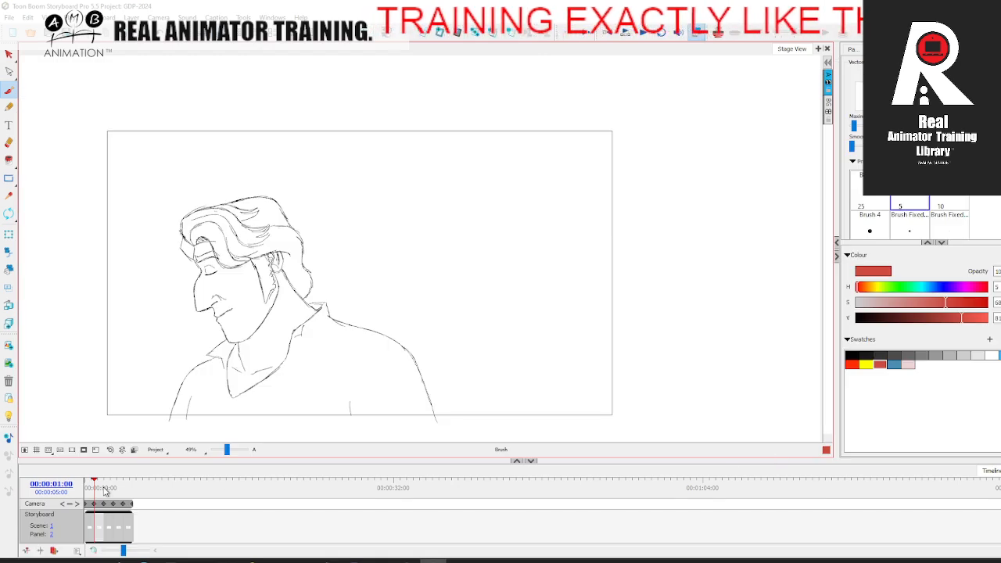
Step: Step through the five-panel sequence to compare the construction cross with the finished poses
{"action": "mouse_move", "coordinate": [104, 490]}
{"action": "left_mouse_down"}
{"action": "mouse_move", "coordinate": [91, 489]}
{"action": "mouse_move", "coordinate": [131, 485]}
{"action": "mouse_move", "coordinate": [92, 487]}
{"action": "mouse_move", "coordinate": [117, 485]}
{"action": "mouse_move", "coordinate": [107, 480]}
{"action": "left_mouse_up"}
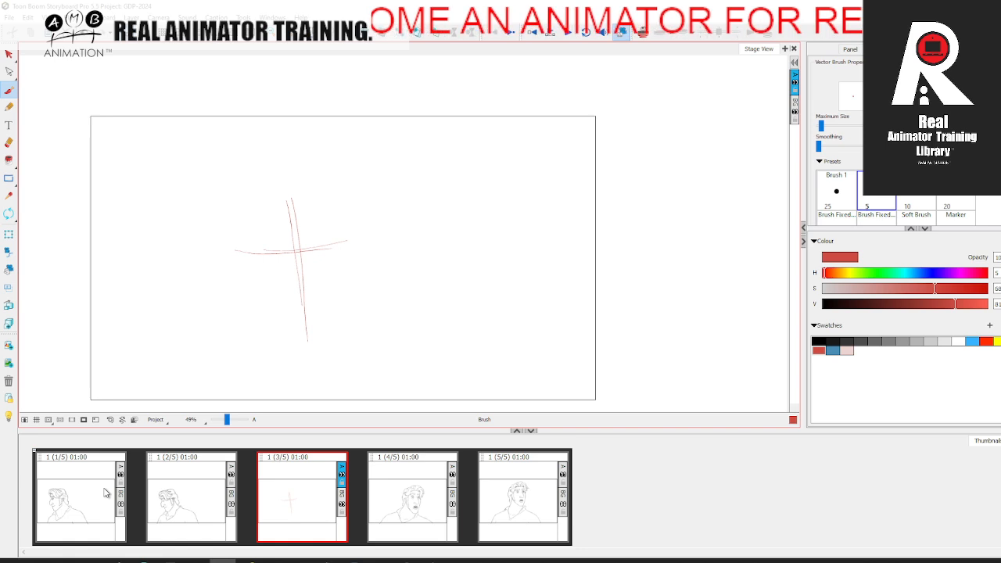
{"action": "left_click", "coordinate": [186, 493]}
{"action": "left_click", "coordinate": [284, 500]}
{"action": "left_click", "coordinate": [400, 492]}
{"action": "left_click", "coordinate": [519, 478]}
{"action": "left_click", "coordinate": [96, 501]}
{"action": "left_click", "coordinate": [188, 497]}
{"action": "left_click", "coordinate": [413, 494]}
{"action": "left_click", "coordinate": [526, 479]}
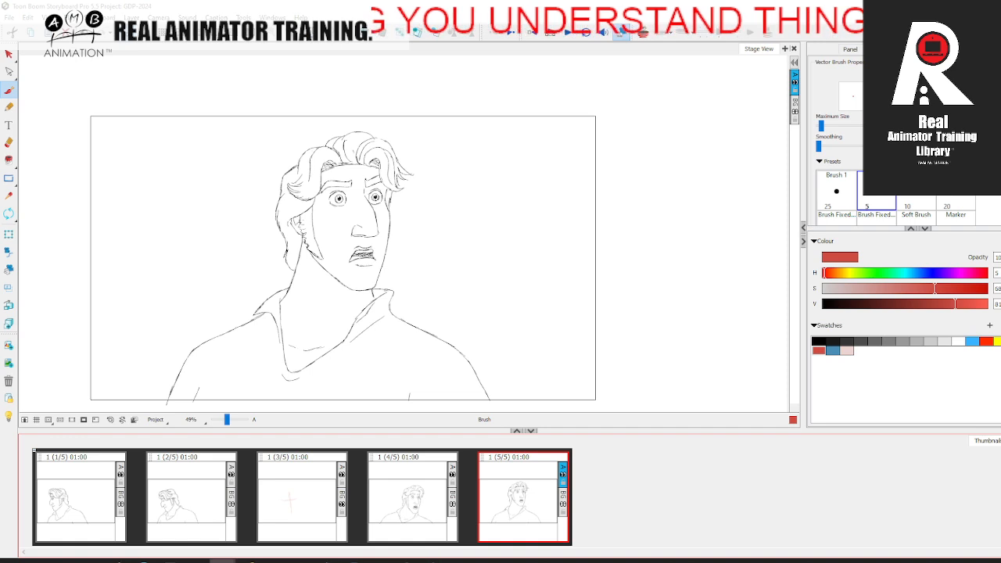
Step: Switch to the browser, maximize the AMB Animation Academy site and view its Real Animator Training options
{"action": "key", "text": "alt+Tab"}
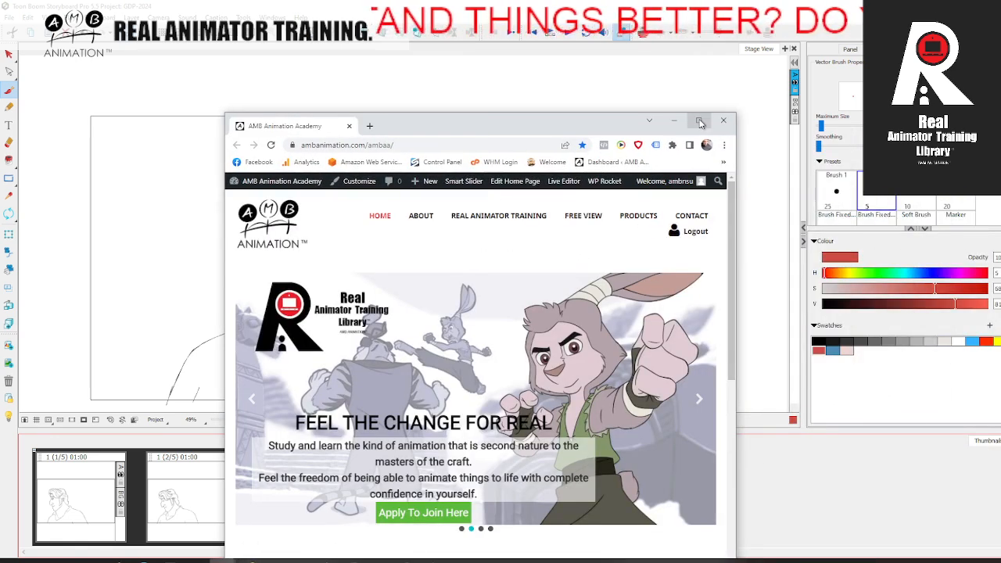
{"action": "double_click", "coordinate": [691, 124]}
{"action": "mouse_move", "coordinate": [469, 113]}
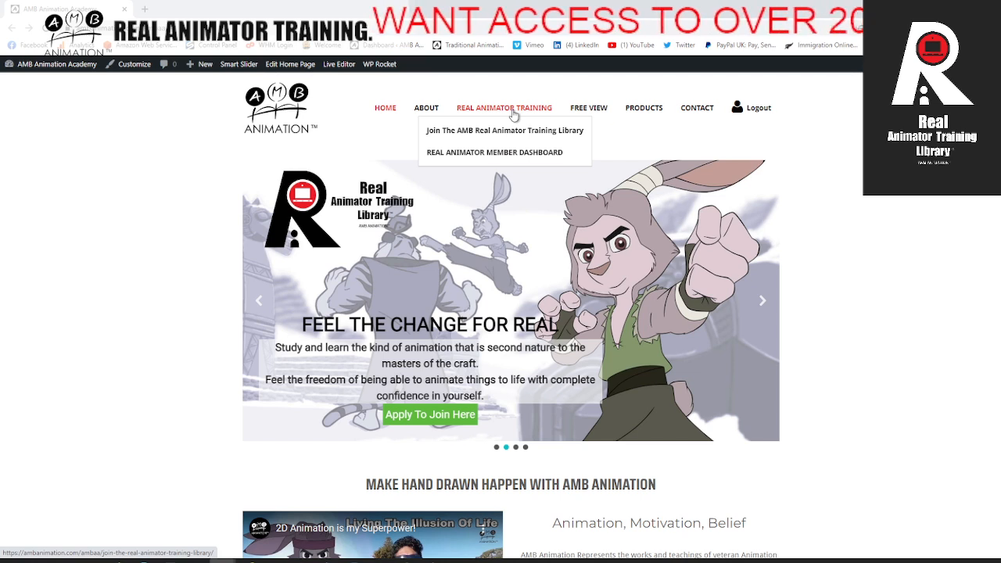
Step: Return to Storyboard Pro and step through all five panels twice from first to last
{"action": "left_click", "coordinate": [427, 560]}
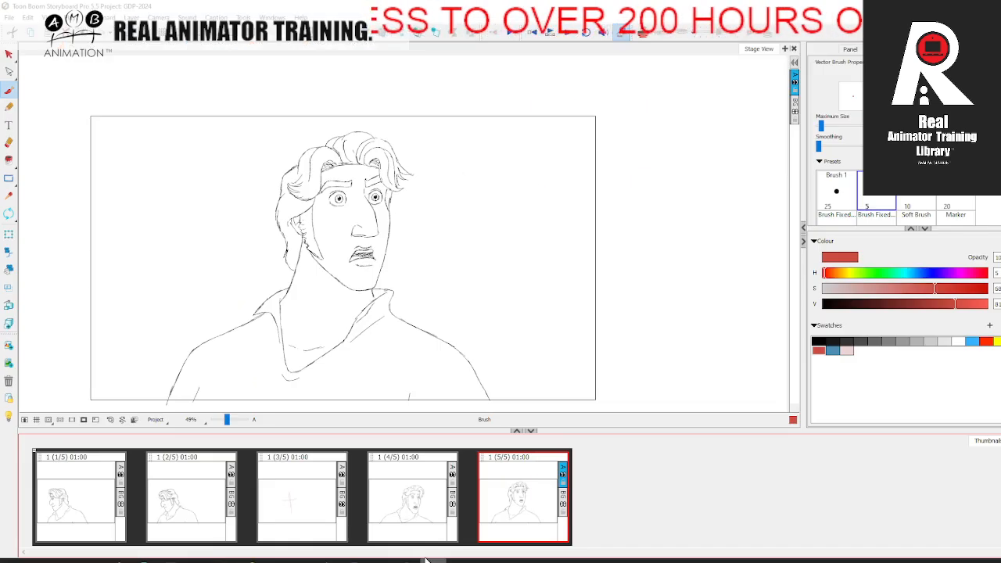
{"action": "left_click", "coordinate": [100, 492]}
{"action": "left_click", "coordinate": [180, 496]}
{"action": "left_click", "coordinate": [325, 501]}
{"action": "left_click", "coordinate": [403, 494]}
{"action": "left_click", "coordinate": [512, 492]}
{"action": "left_click", "coordinate": [113, 491]}
{"action": "left_click", "coordinate": [191, 498]}
{"action": "left_click", "coordinate": [316, 495]}
{"action": "left_click", "coordinate": [430, 504]}
{"action": "left_click", "coordinate": [520, 492]}
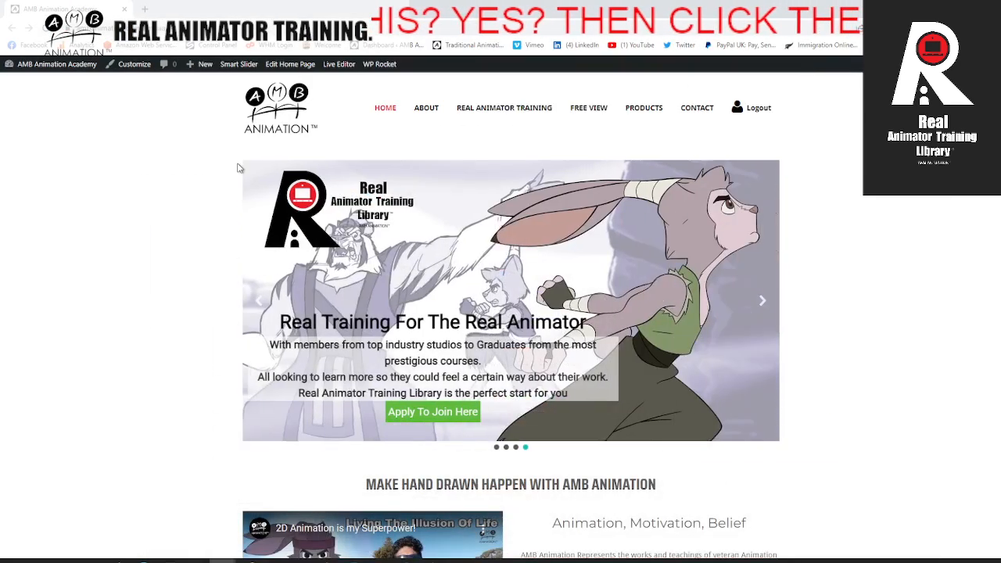
Step: Open the "Join The AMB Real Animator Training Library" page on the AMB Animation Academy website
{"action": "mouse_move", "coordinate": [488, 115]}
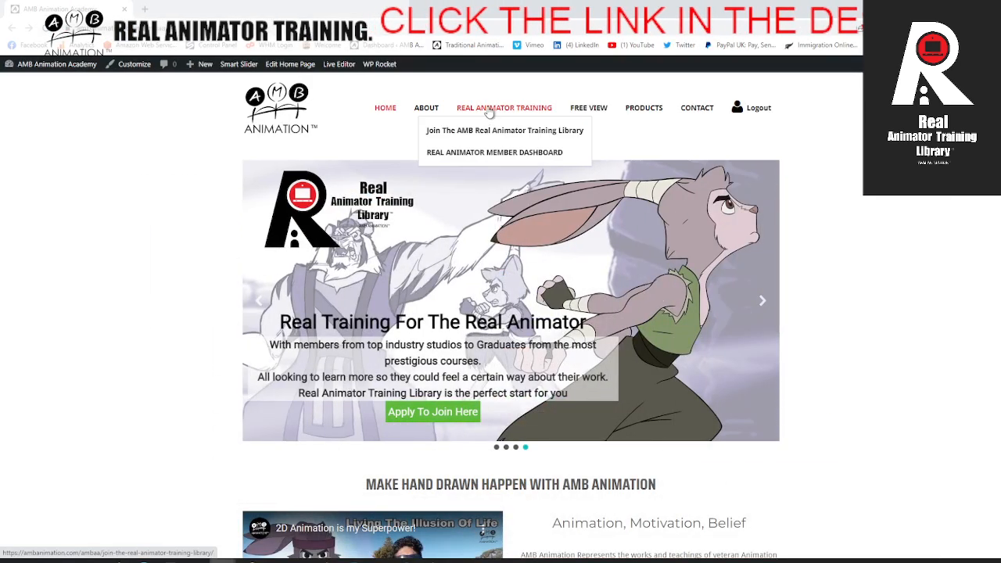
{"action": "left_click", "coordinate": [494, 130]}
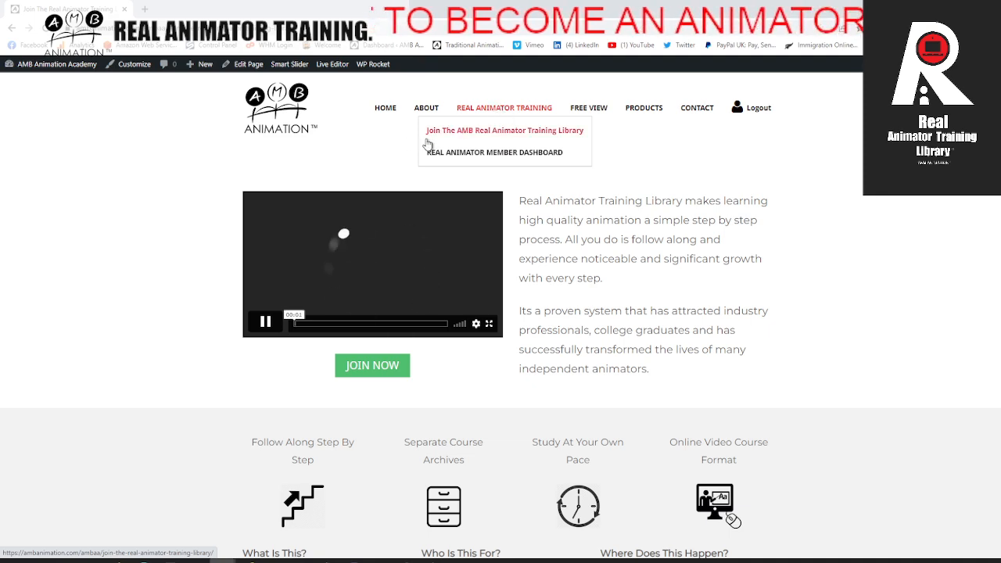
Step: Examine the training library's course descriptions, benefits and testimonials on the join page
{"action": "scroll", "coordinate": [320, 359], "scroll_direction": "down", "scroll_amount": 10}
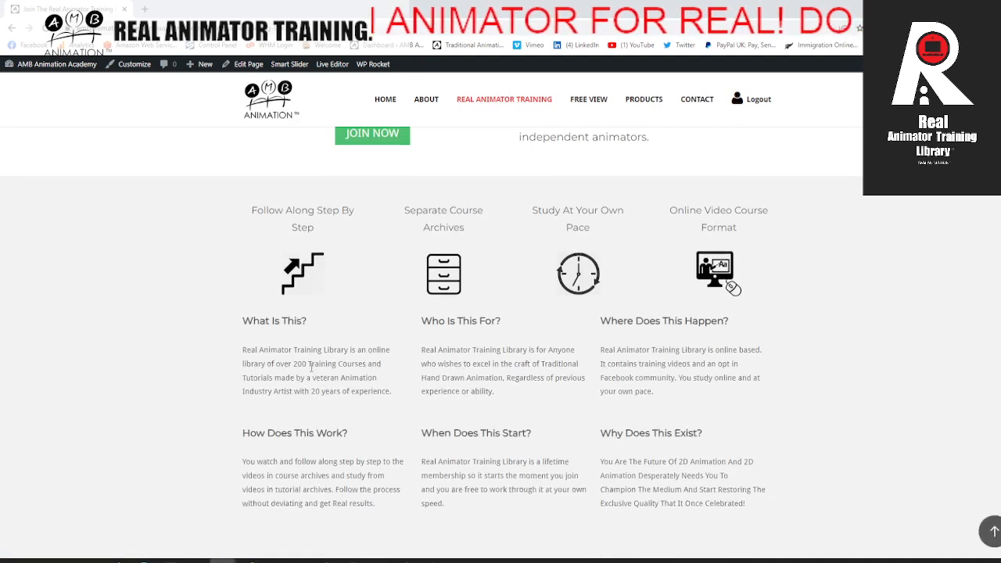
{"action": "scroll", "coordinate": [318, 344], "scroll_direction": "down", "scroll_amount": 15}
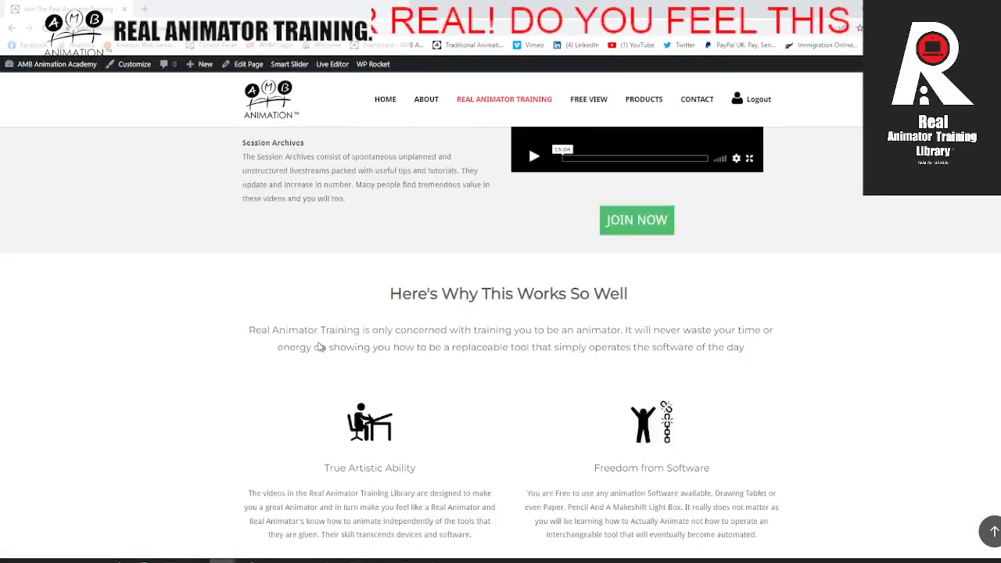
{"action": "scroll", "coordinate": [319, 341], "scroll_direction": "down", "scroll_amount": 10}
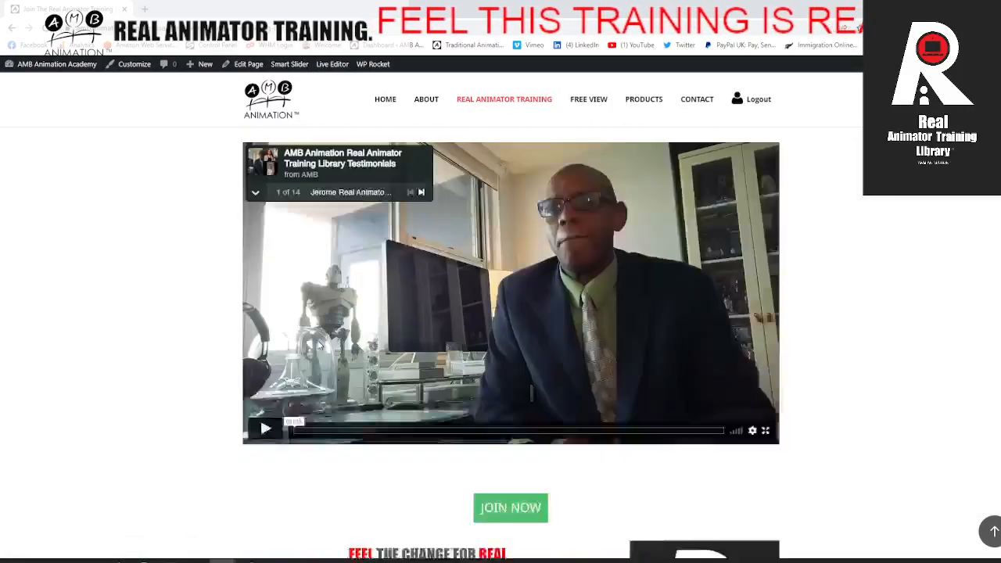
{"action": "scroll", "coordinate": [572, 279], "scroll_direction": "up", "scroll_amount": 2}
{"action": "scroll", "coordinate": [532, 291], "scroll_direction": "down", "scroll_amount": 3}
{"action": "scroll", "coordinate": [521, 291], "scroll_direction": "up", "scroll_amount": 15}
{"action": "scroll", "coordinate": [520, 294], "scroll_direction": "up", "scroll_amount": 15}
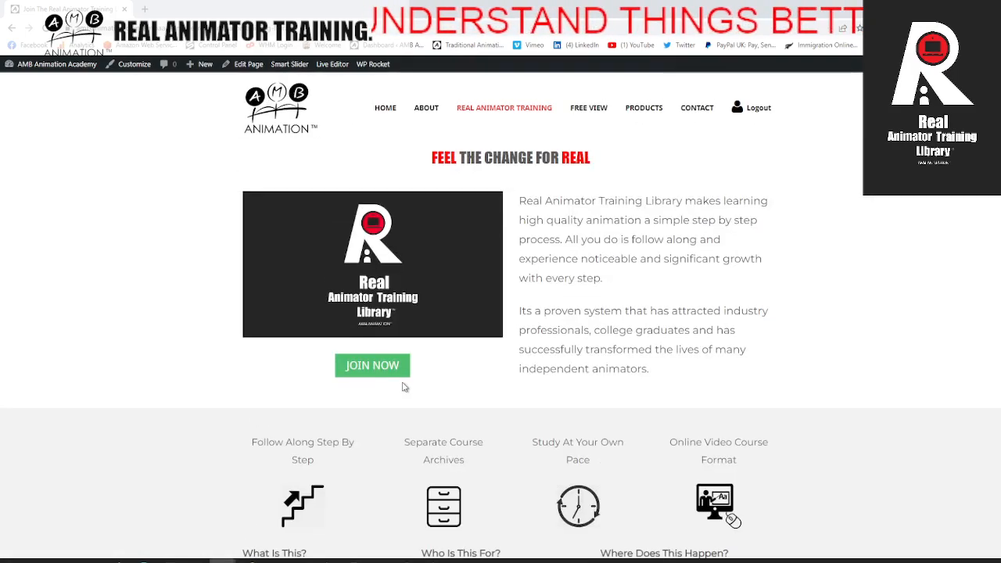
Step: Open the Real Animator Training Library archives page from the join offer and bring up its welcome section
{"action": "left_click", "coordinate": [361, 364]}
{"action": "scroll", "coordinate": [201, 324], "scroll_direction": "down", "scroll_amount": 3}
{"action": "scroll", "coordinate": [235, 336], "scroll_direction": "up", "scroll_amount": 1}
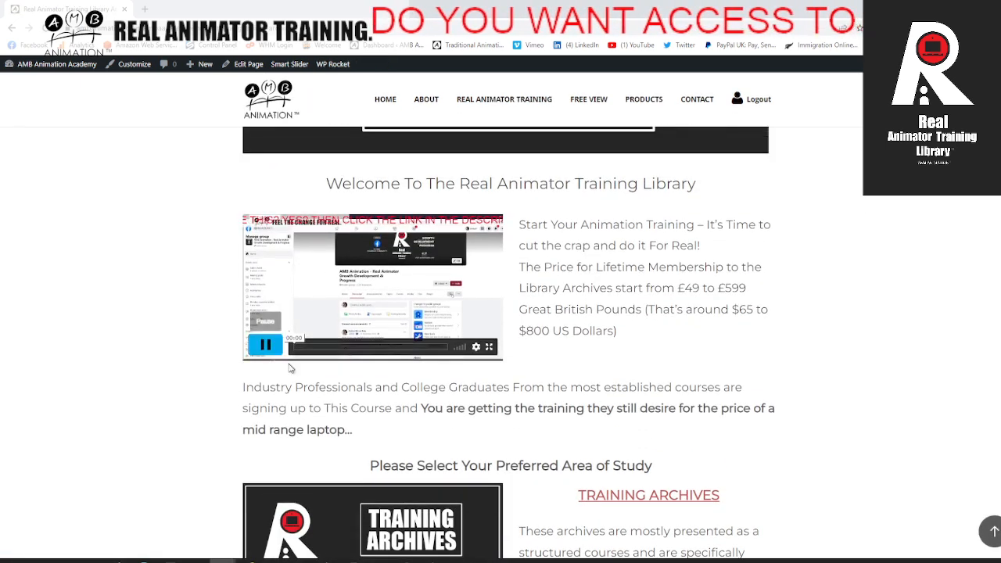
Step: Switch to Storyboard Pro and step through the five panels once from first to last
{"action": "left_click", "coordinate": [434, 561]}
{"action": "left_click", "coordinate": [102, 477]}
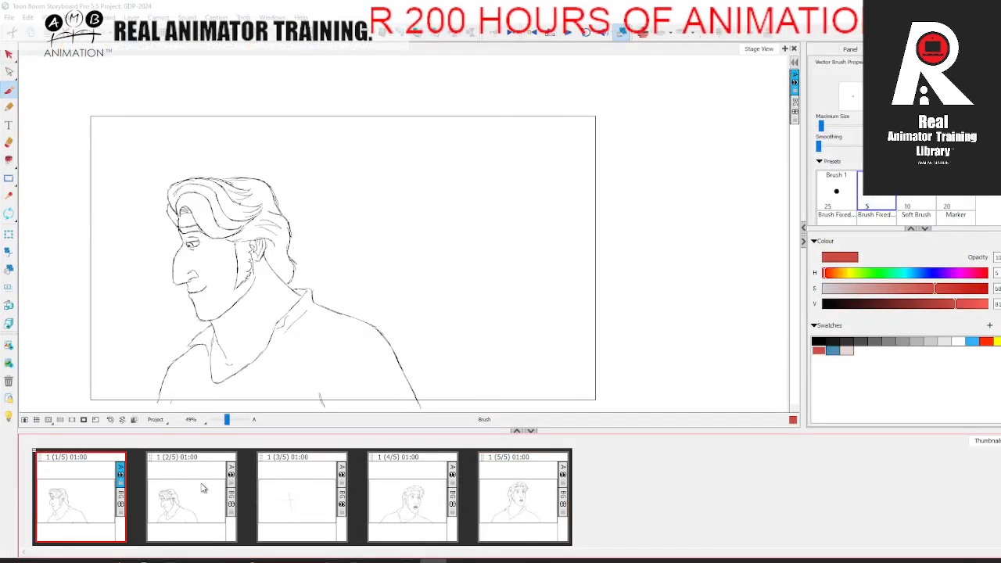
{"action": "left_click", "coordinate": [189, 490]}
{"action": "left_click", "coordinate": [286, 494]}
{"action": "left_click", "coordinate": [403, 500]}
{"action": "left_click", "coordinate": [531, 505]}
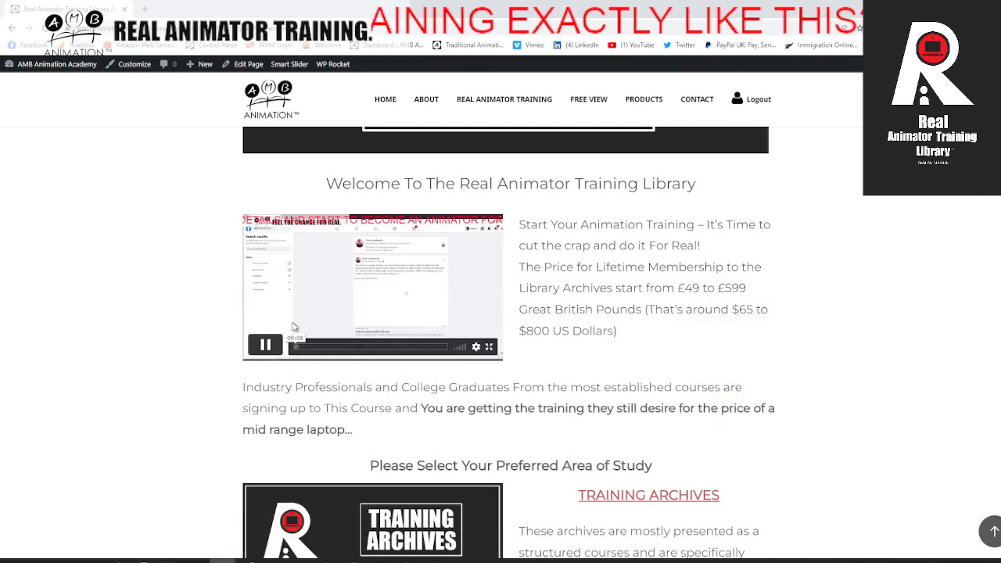
Step: Return to the browser, watch the library's welcome video in full screen, and pause it back on the page
{"action": "left_click", "coordinate": [489, 346]}
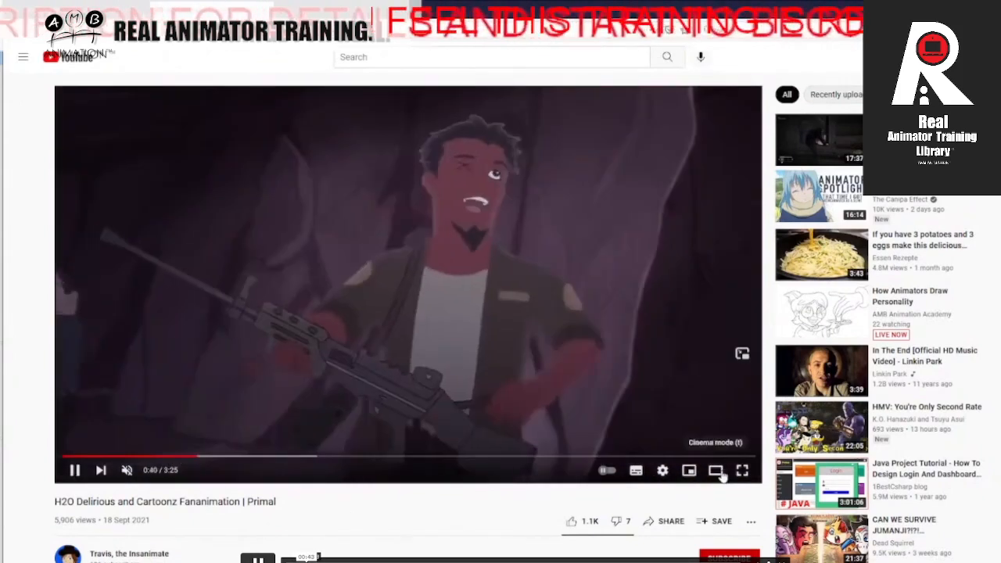
{"action": "left_click", "coordinate": [721, 474]}
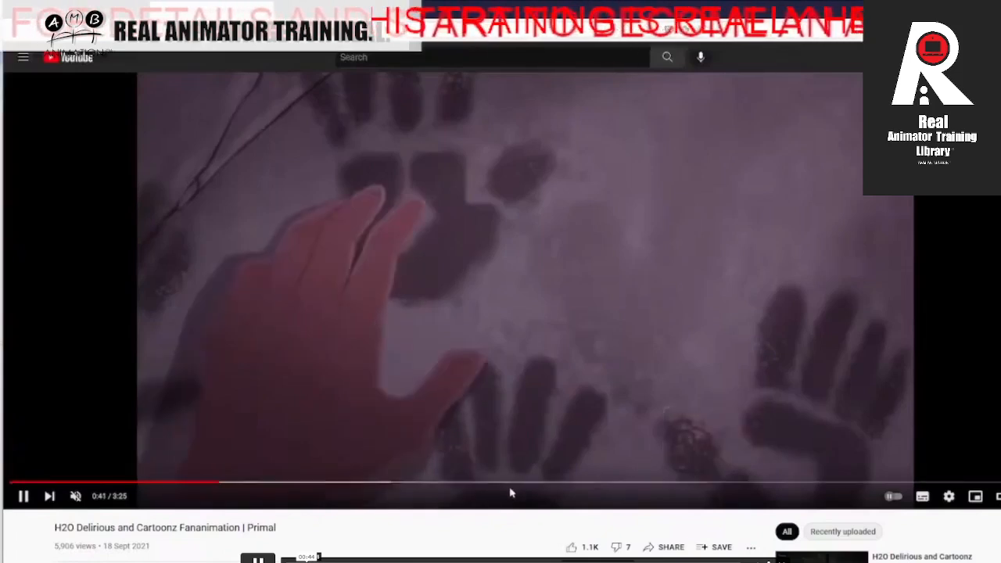
{"action": "left_click", "coordinate": [320, 485]}
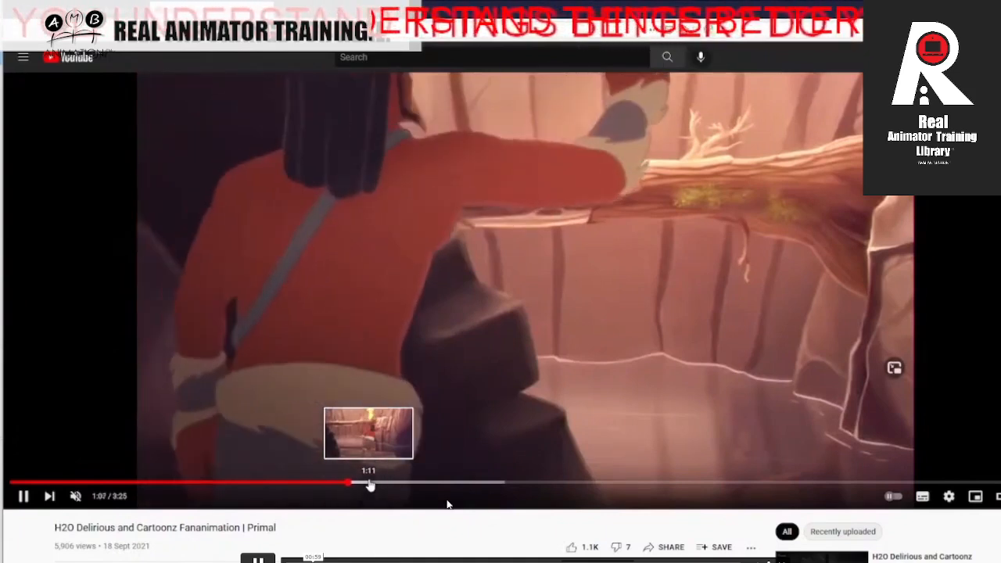
{"action": "left_click", "coordinate": [376, 485]}
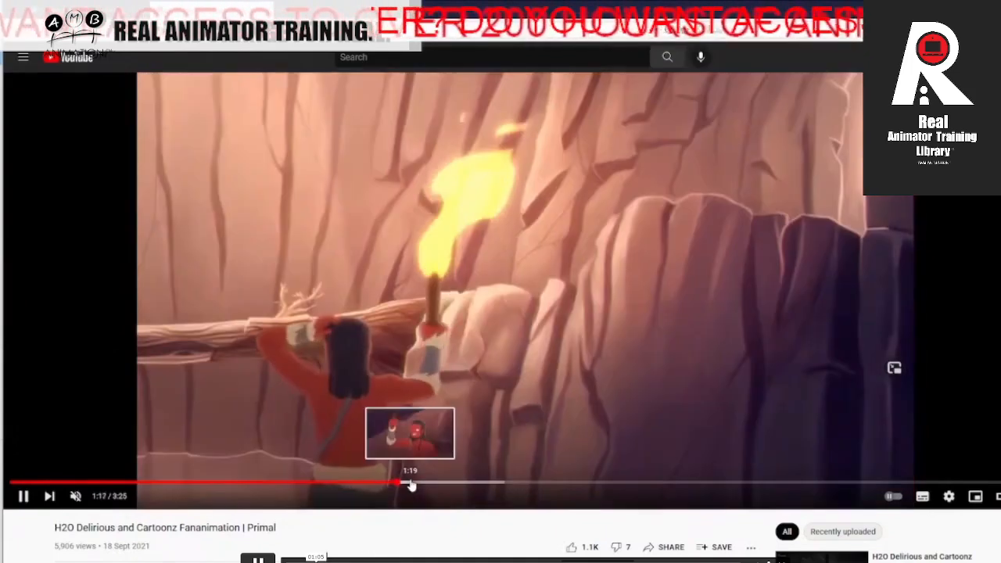
{"action": "left_click", "coordinate": [432, 485]}
{"action": "left_click", "coordinate": [459, 485]}
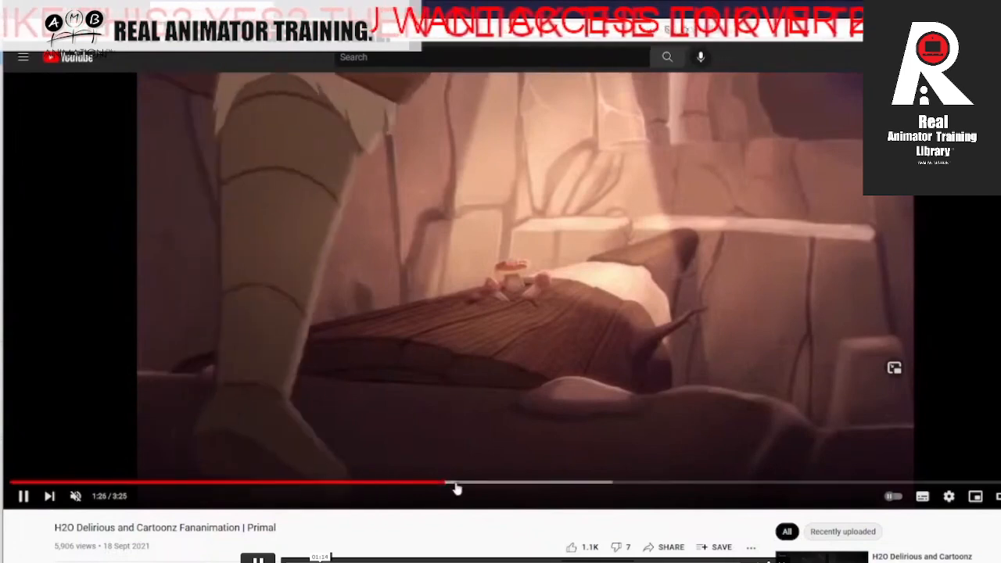
{"action": "left_click", "coordinate": [548, 486]}
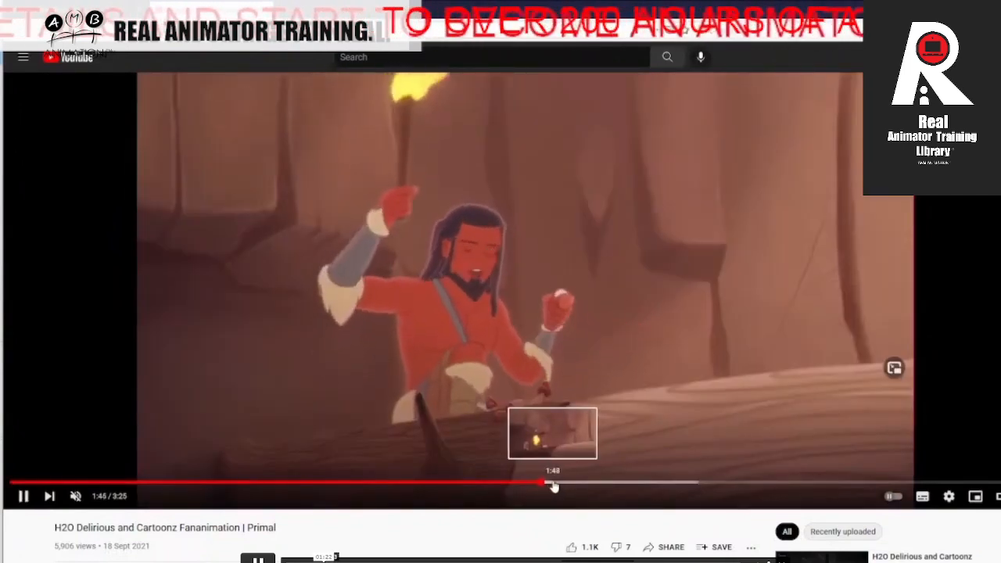
{"action": "left_click", "coordinate": [592, 486]}
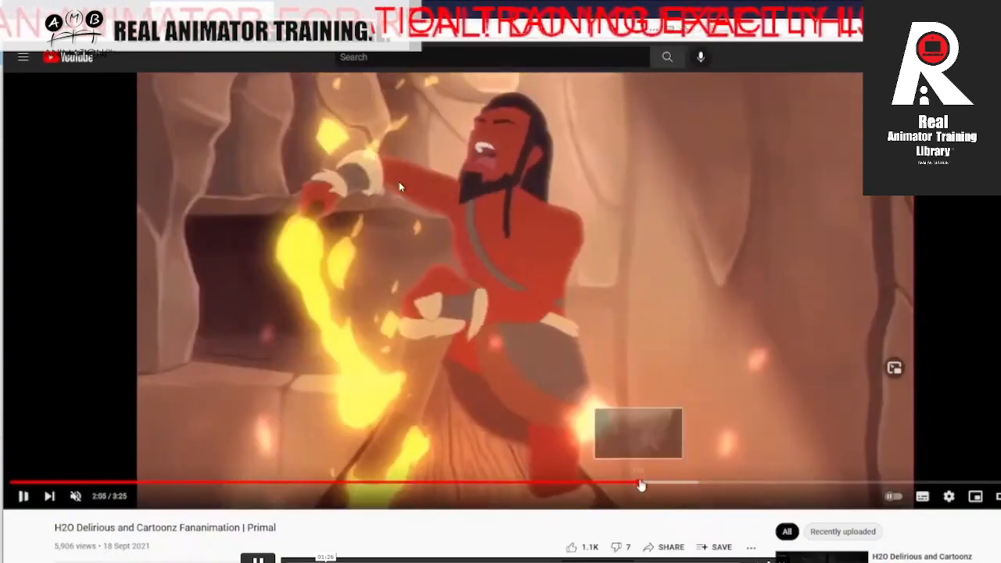
{"action": "left_click", "coordinate": [665, 486]}
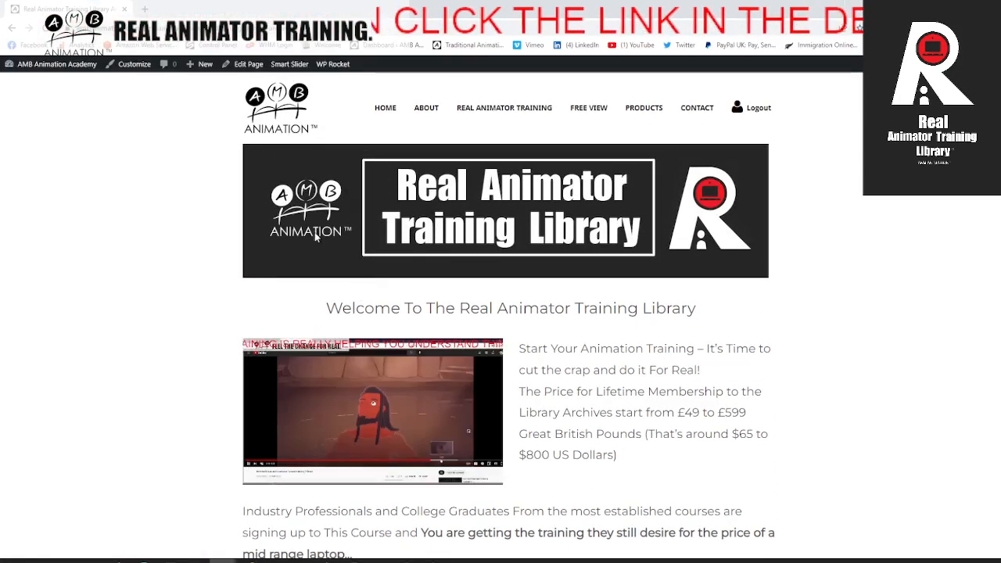
{"action": "scroll", "coordinate": [305, 250], "scroll_direction": "down", "scroll_amount": 2}
{"action": "left_click", "coordinate": [272, 292]}
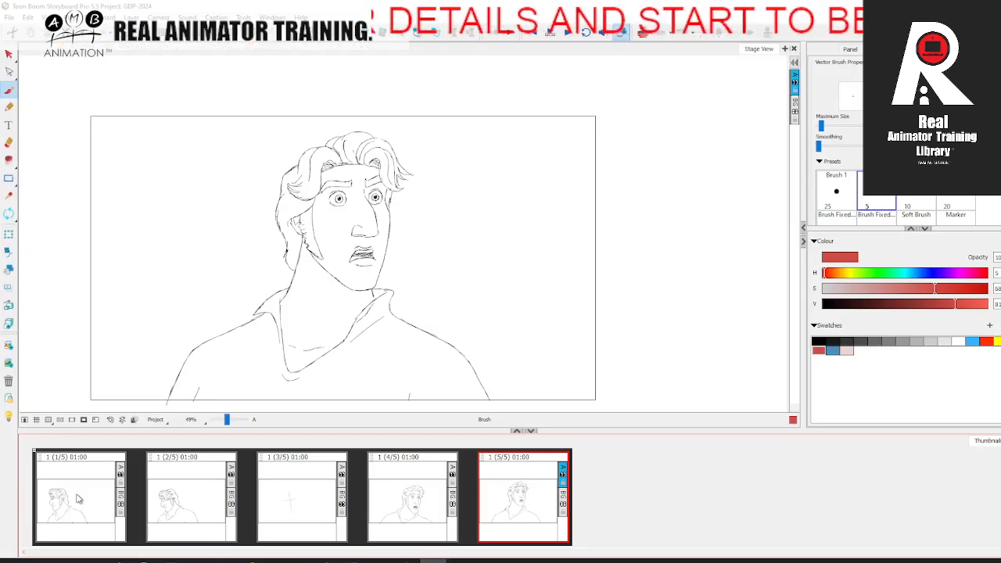
Step: Switch to Storyboard Pro and run through the head-turn panels twice, from the first profile pose to the last pose
{"action": "left_click", "coordinate": [77, 498]}
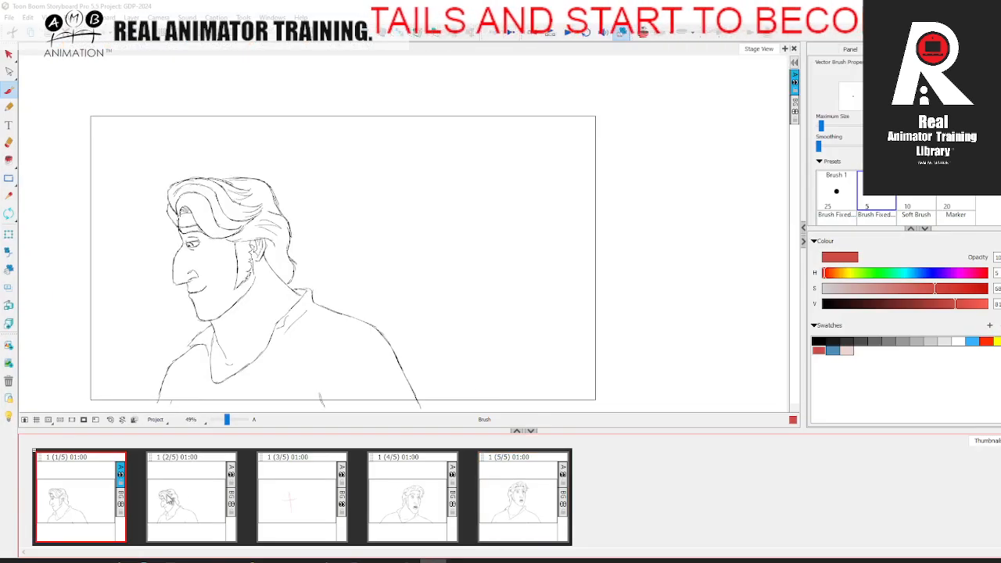
{"action": "left_click", "coordinate": [231, 502]}
{"action": "left_click", "coordinate": [295, 495]}
{"action": "left_click", "coordinate": [405, 497]}
{"action": "left_click", "coordinate": [507, 492]}
{"action": "left_click", "coordinate": [121, 495]}
{"action": "left_click", "coordinate": [292, 499]}
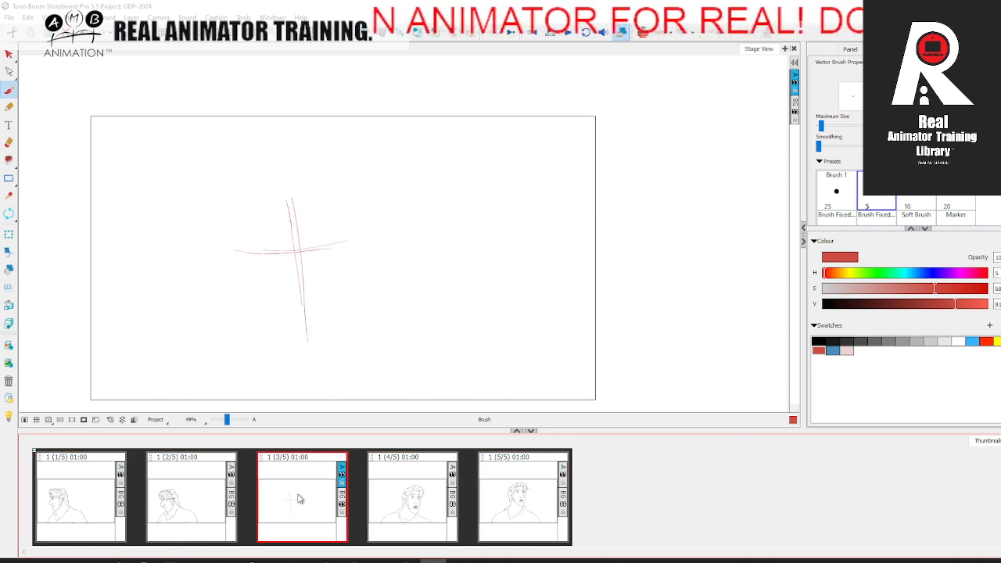
{"action": "left_click", "coordinate": [406, 498]}
{"action": "left_click", "coordinate": [507, 504]}
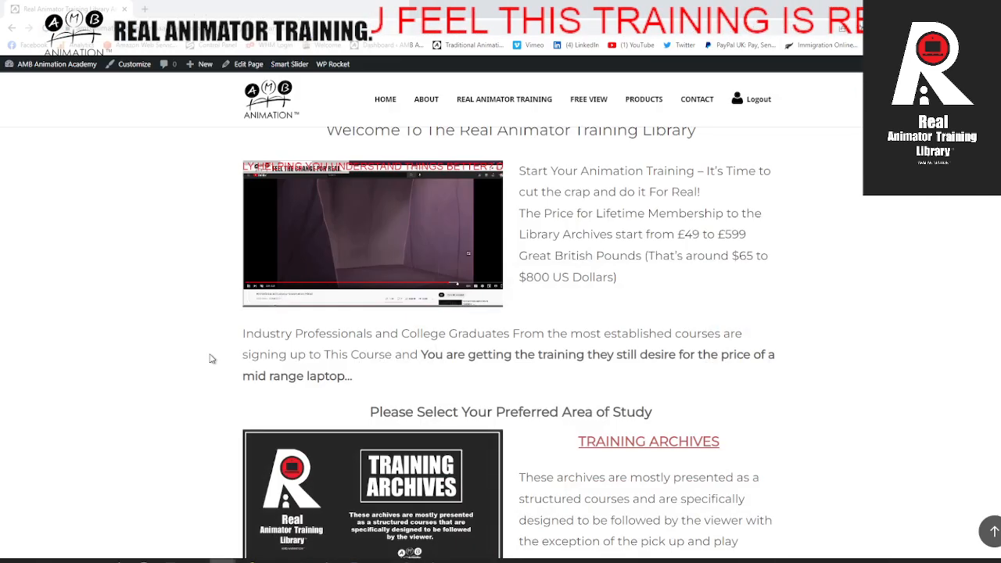
Step: Return to the browser and examine the Training Archives and Edutainment Archives study areas
{"action": "scroll", "coordinate": [250, 408], "scroll_direction": "down", "scroll_amount": 2}
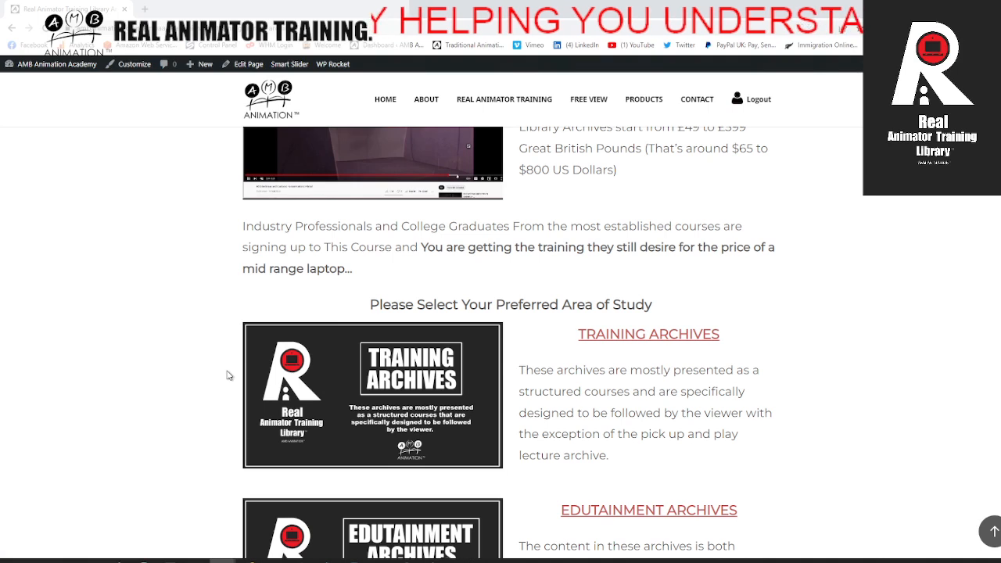
{"action": "scroll", "coordinate": [225, 378], "scroll_direction": "down", "scroll_amount": 2}
{"action": "scroll", "coordinate": [227, 380], "scroll_direction": "up", "scroll_amount": 5}
{"action": "scroll", "coordinate": [297, 352], "scroll_direction": "down", "scroll_amount": 3}
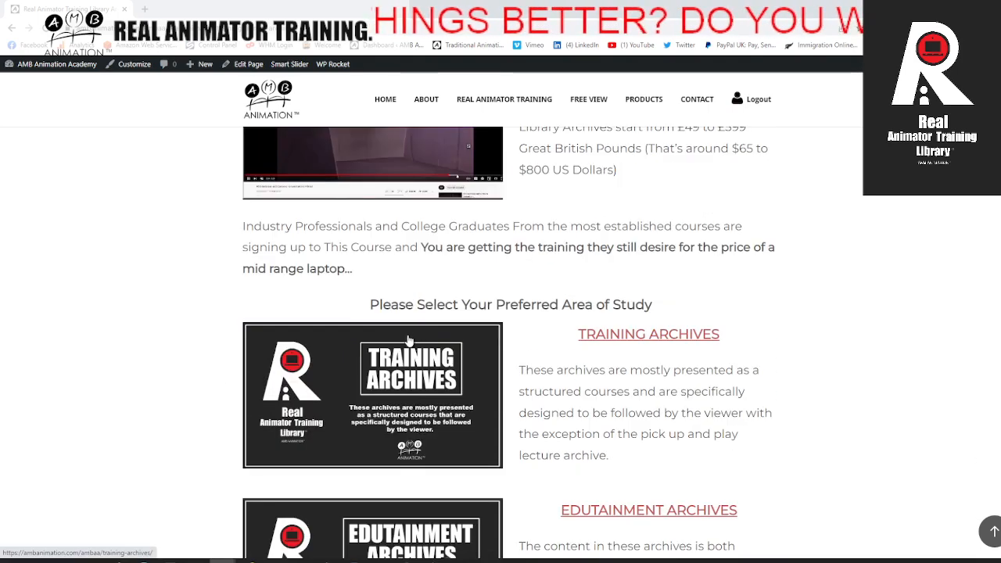
{"action": "scroll", "coordinate": [407, 340], "scroll_direction": "down", "scroll_amount": 2}
{"action": "scroll", "coordinate": [408, 341], "scroll_direction": "up", "scroll_amount": 2}
{"action": "scroll", "coordinate": [412, 368], "scroll_direction": "down", "scroll_amount": 3}
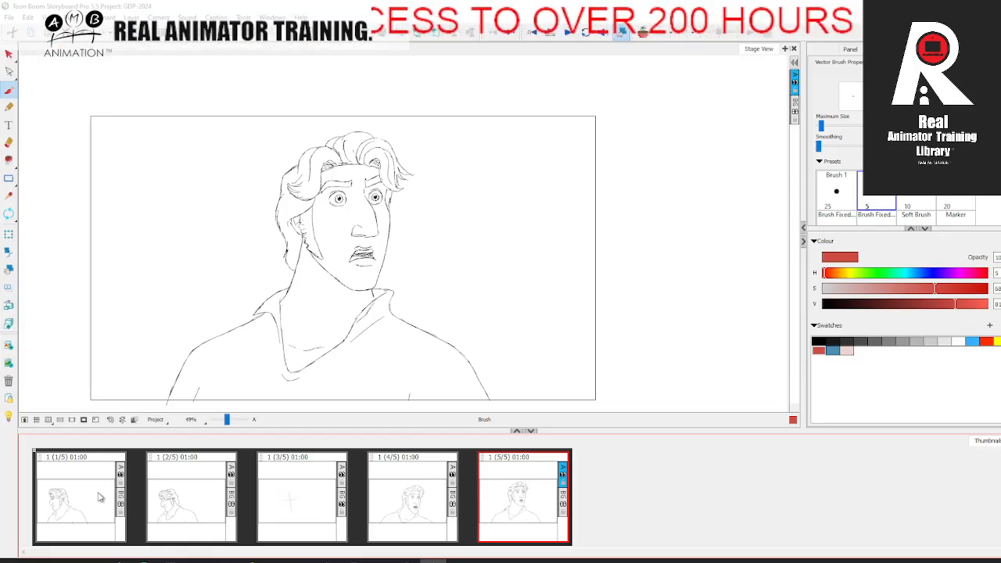
Step: Switch to Storyboard Pro and step through all five panels forward and backward twice
{"action": "left_click", "coordinate": [99, 498]}
{"action": "left_click", "coordinate": [188, 499]}
{"action": "left_click", "coordinate": [299, 502]}
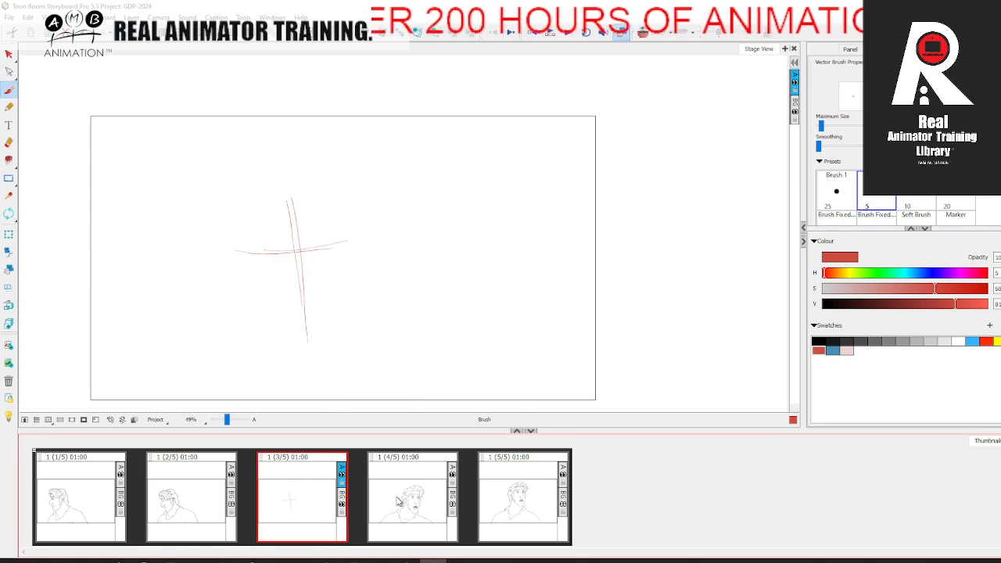
{"action": "left_click", "coordinate": [414, 503]}
{"action": "left_click", "coordinate": [533, 499]}
{"action": "left_click", "coordinate": [388, 501]}
{"action": "left_click", "coordinate": [296, 501]}
{"action": "left_click", "coordinate": [186, 489]}
{"action": "left_click", "coordinate": [119, 481]}
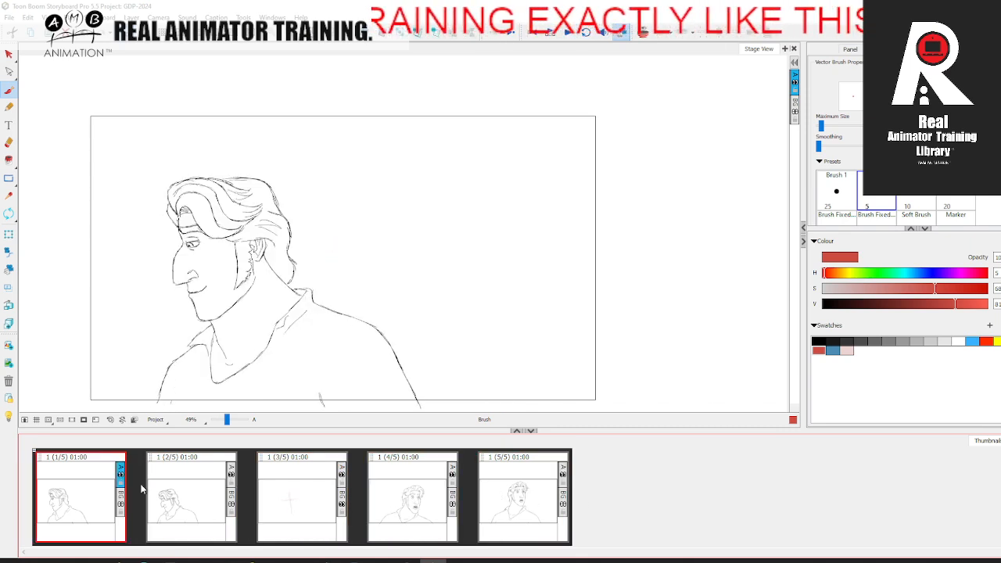
{"action": "left_click", "coordinate": [181, 487]}
{"action": "left_click", "coordinate": [317, 490]}
{"action": "left_click", "coordinate": [413, 492]}
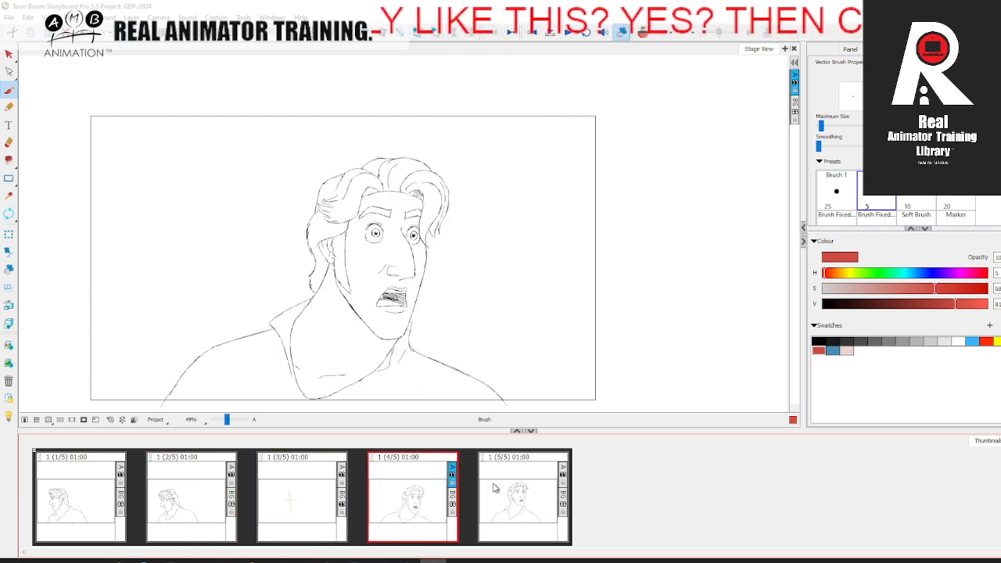
{"action": "left_click", "coordinate": [507, 488]}
{"action": "left_click", "coordinate": [399, 494]}
{"action": "left_click", "coordinate": [302, 498]}
{"action": "left_click", "coordinate": [197, 496]}
{"action": "left_click", "coordinate": [101, 494]}
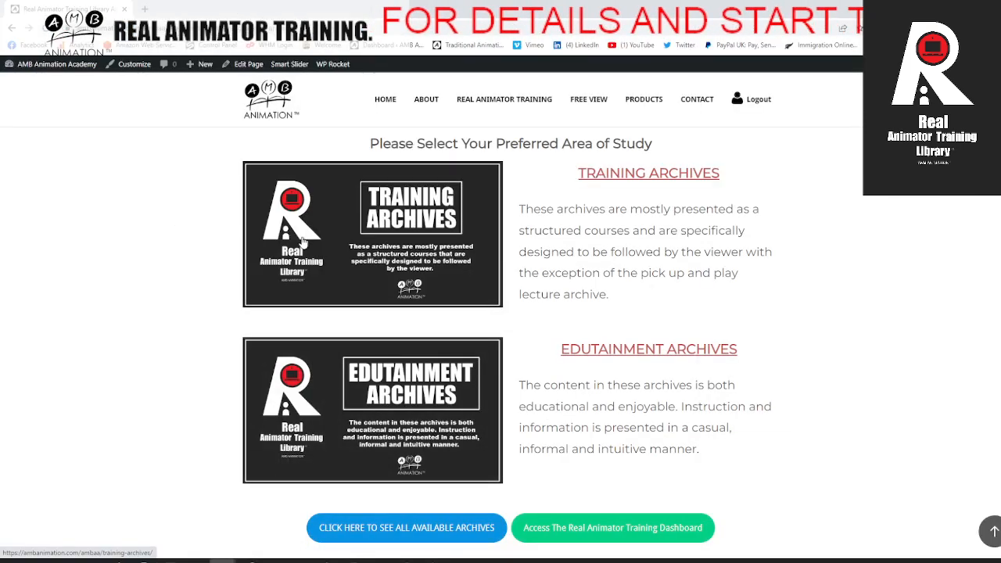
Step: Return to the browser, review the library page's study areas and open the Training Archives page
{"action": "scroll", "coordinate": [352, 235], "scroll_direction": "up", "scroll_amount": 4}
{"action": "scroll", "coordinate": [385, 227], "scroll_direction": "up", "scroll_amount": 2}
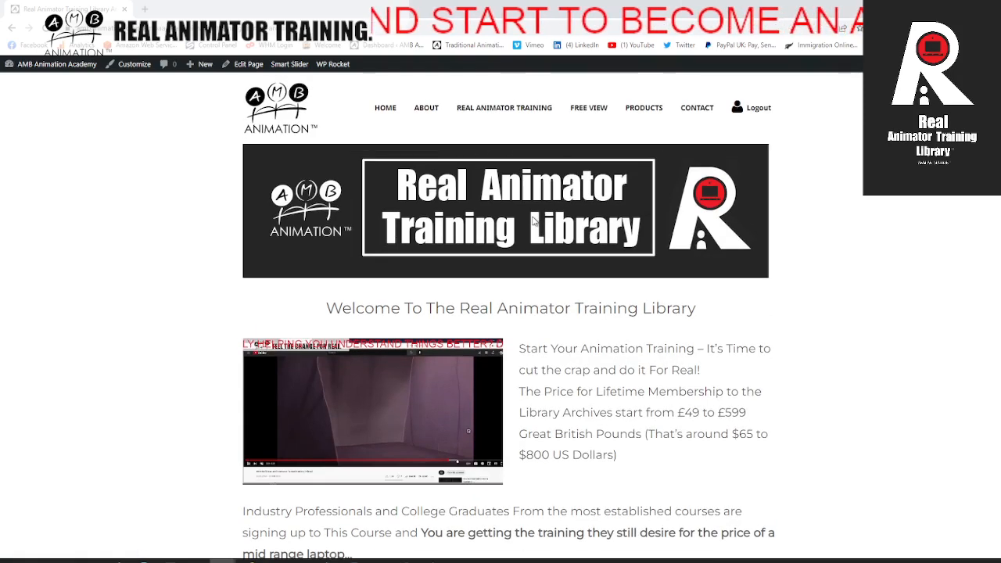
{"action": "scroll", "coordinate": [534, 227], "scroll_direction": "down", "scroll_amount": 3}
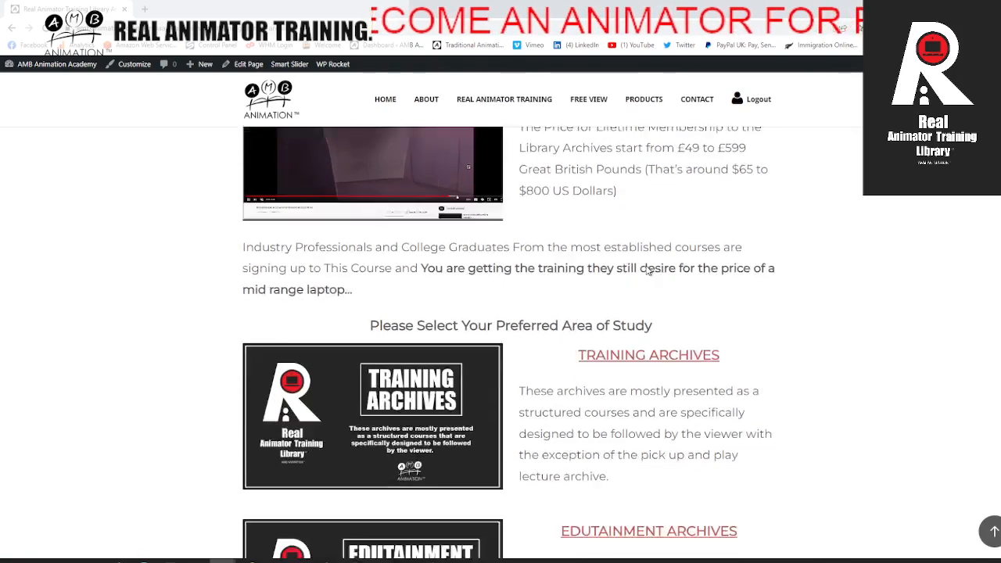
{"action": "scroll", "coordinate": [648, 270], "scroll_direction": "down", "scroll_amount": 3}
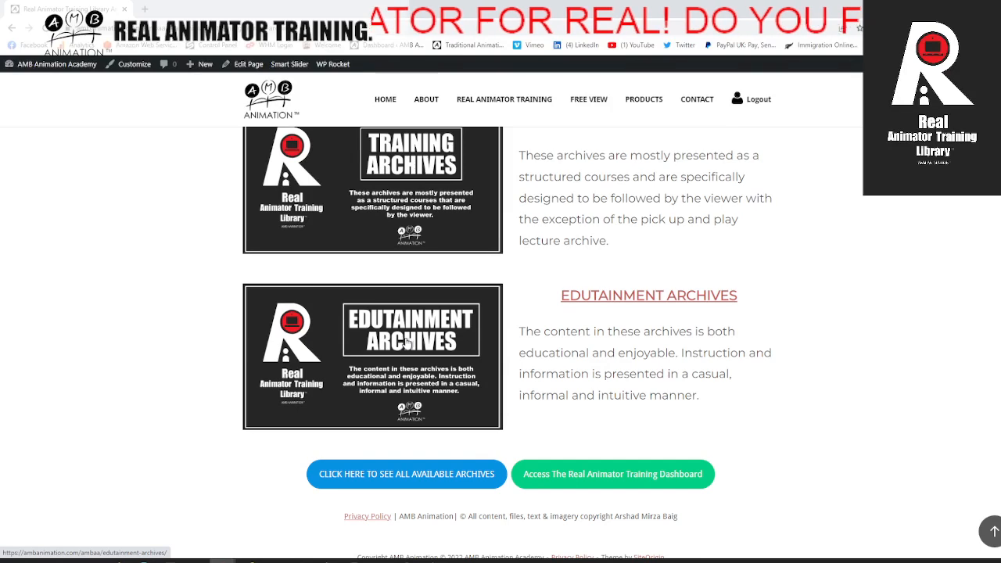
{"action": "scroll", "coordinate": [423, 321], "scroll_direction": "up", "scroll_amount": 2}
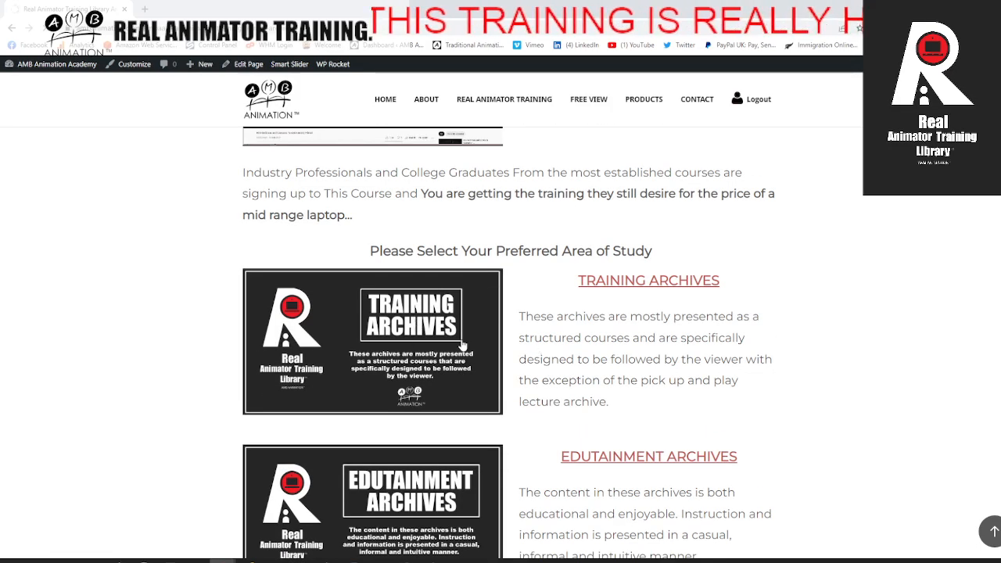
{"action": "left_click", "coordinate": [377, 344]}
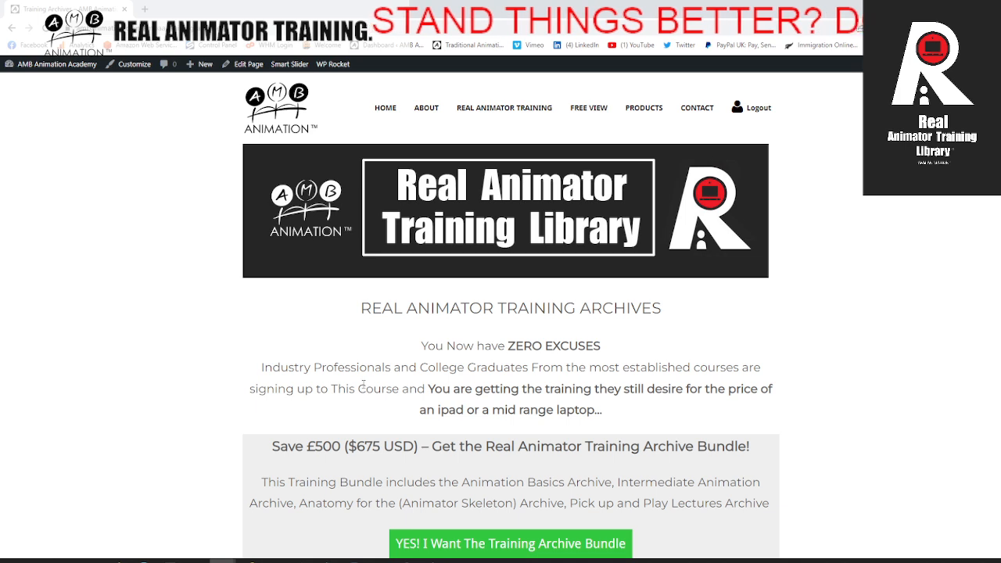
Step: Examine the Real Animator Training Archive Bundle and Master Animator Training Bundle offers
{"action": "scroll", "coordinate": [363, 383], "scroll_direction": "down", "scroll_amount": 1}
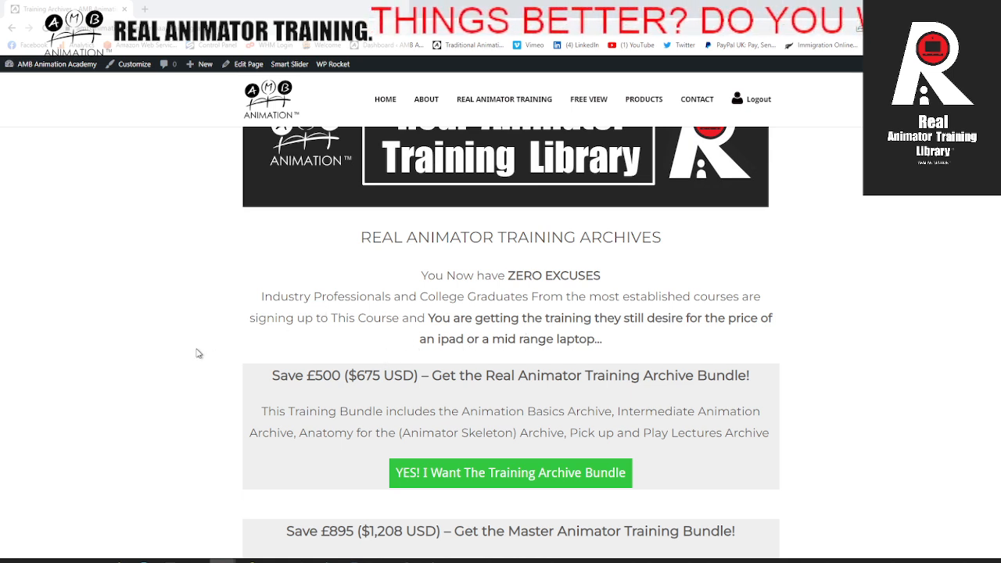
{"action": "scroll", "coordinate": [164, 347], "scroll_direction": "down", "scroll_amount": 1}
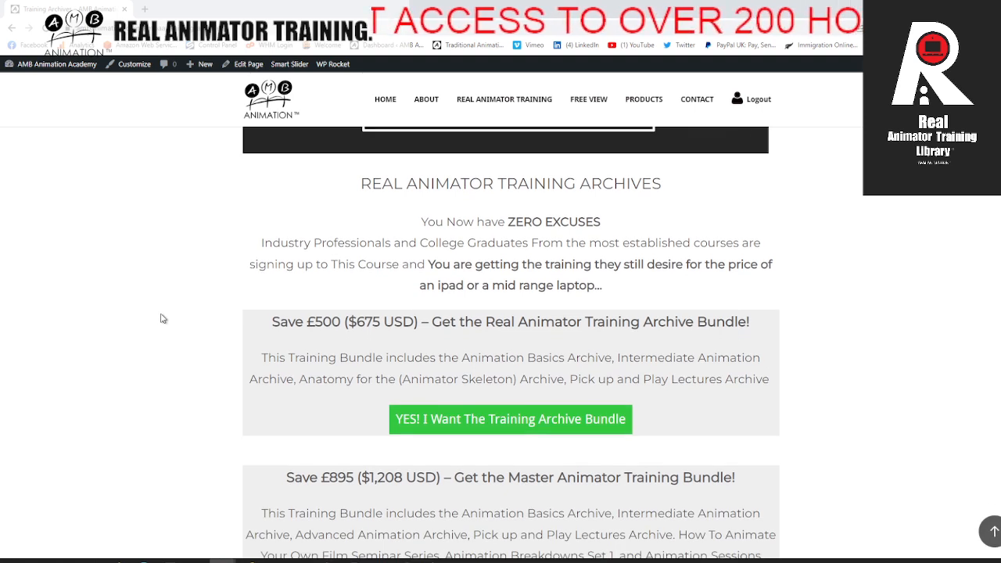
{"action": "scroll", "coordinate": [205, 350], "scroll_direction": "down", "scroll_amount": 1}
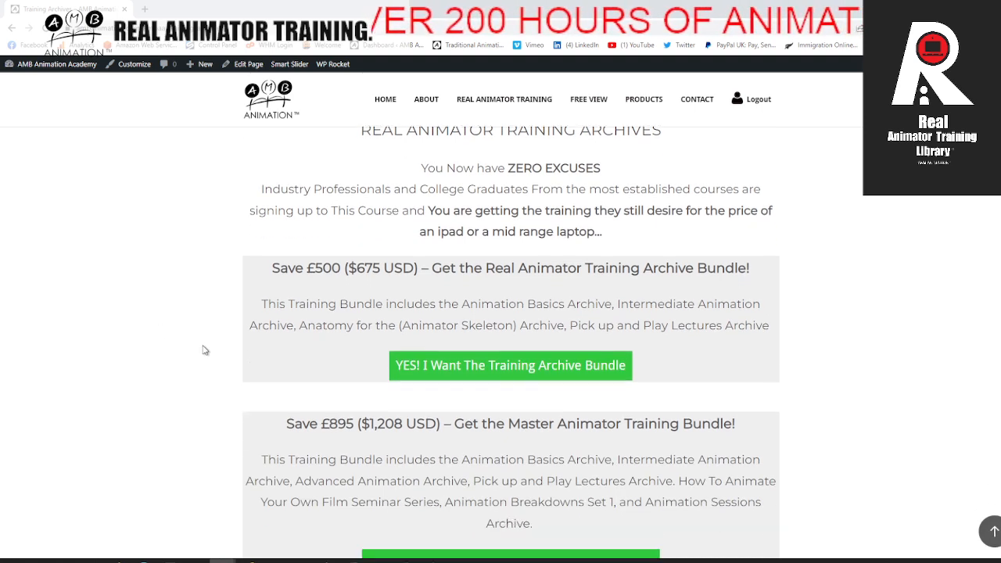
{"action": "scroll", "coordinate": [203, 349], "scroll_direction": "up", "scroll_amount": 1}
{"action": "scroll", "coordinate": [203, 351], "scroll_direction": "down", "scroll_amount": 1}
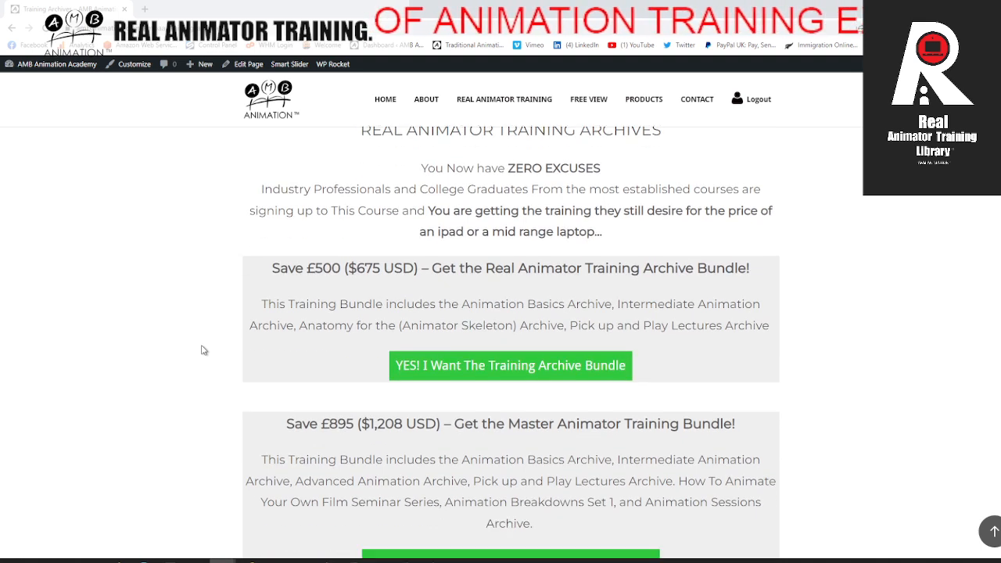
Step: Examine both training bundle offers and the five archive courses listed beneath them on the Training Archives page
{"action": "scroll", "coordinate": [203, 360], "scroll_direction": "down", "scroll_amount": 3}
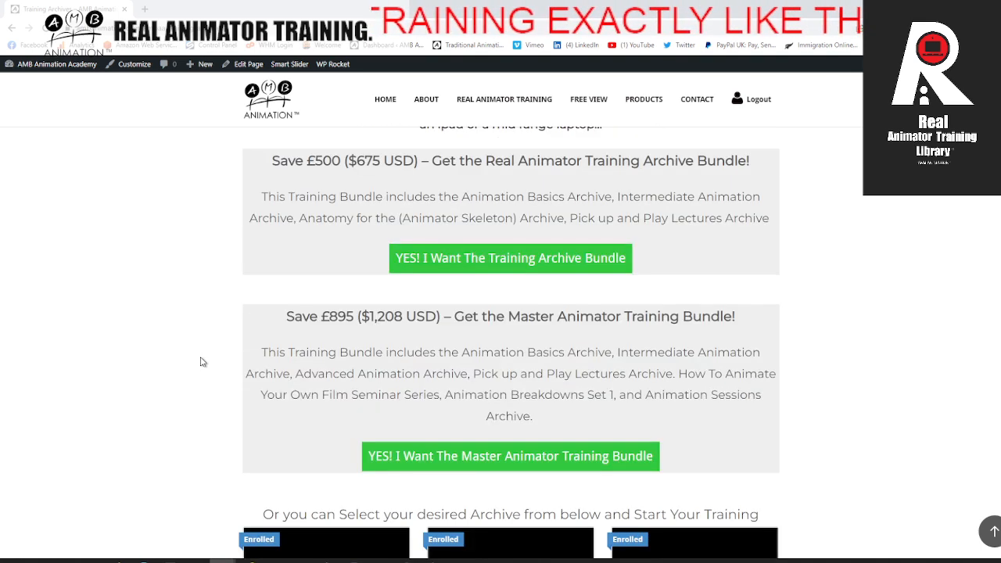
{"action": "scroll", "coordinate": [196, 339], "scroll_direction": "up", "scroll_amount": 3}
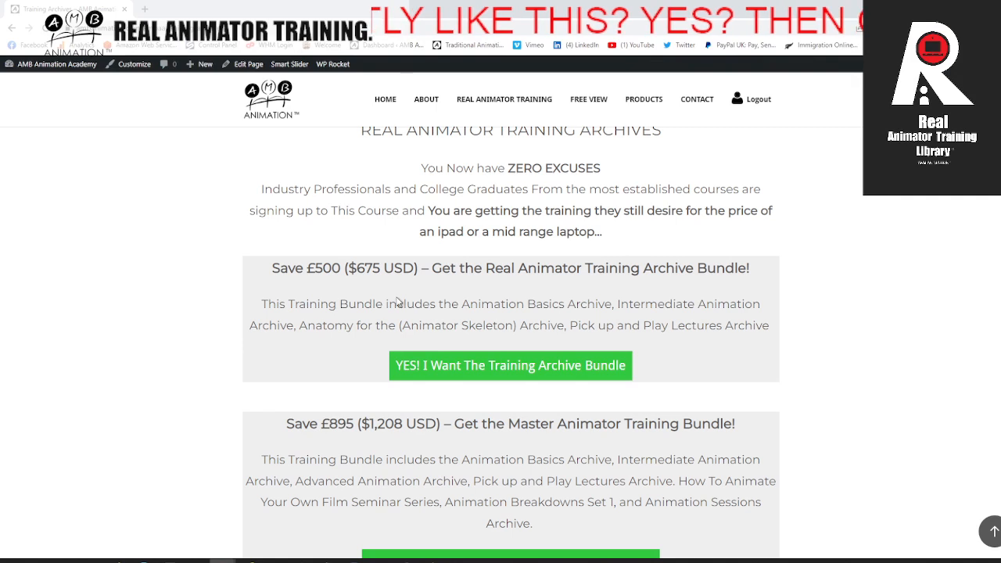
{"action": "scroll", "coordinate": [396, 302], "scroll_direction": "down", "scroll_amount": 2}
{"action": "scroll", "coordinate": [425, 342], "scroll_direction": "down", "scroll_amount": 3}
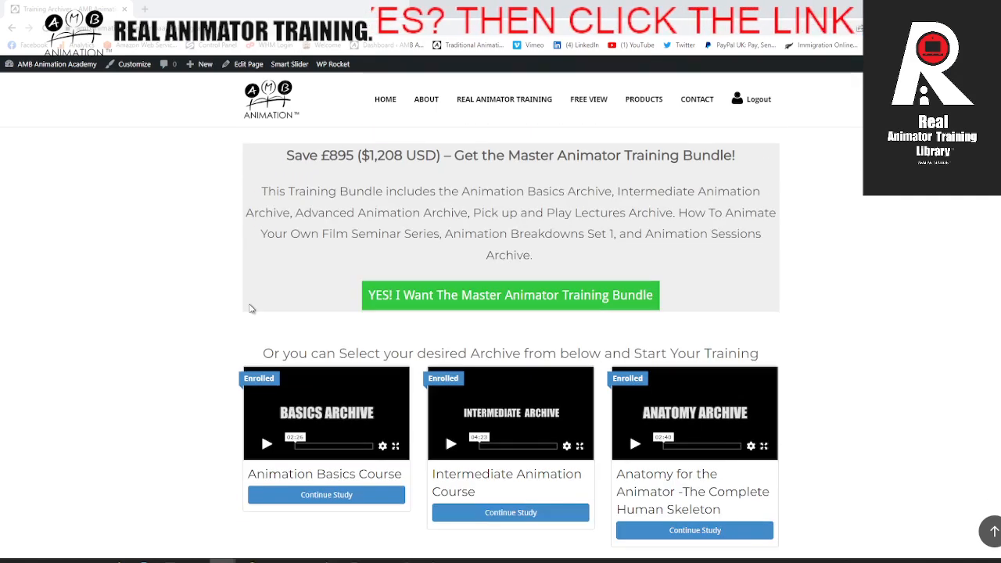
{"action": "scroll", "coordinate": [349, 323], "scroll_direction": "down", "scroll_amount": 2}
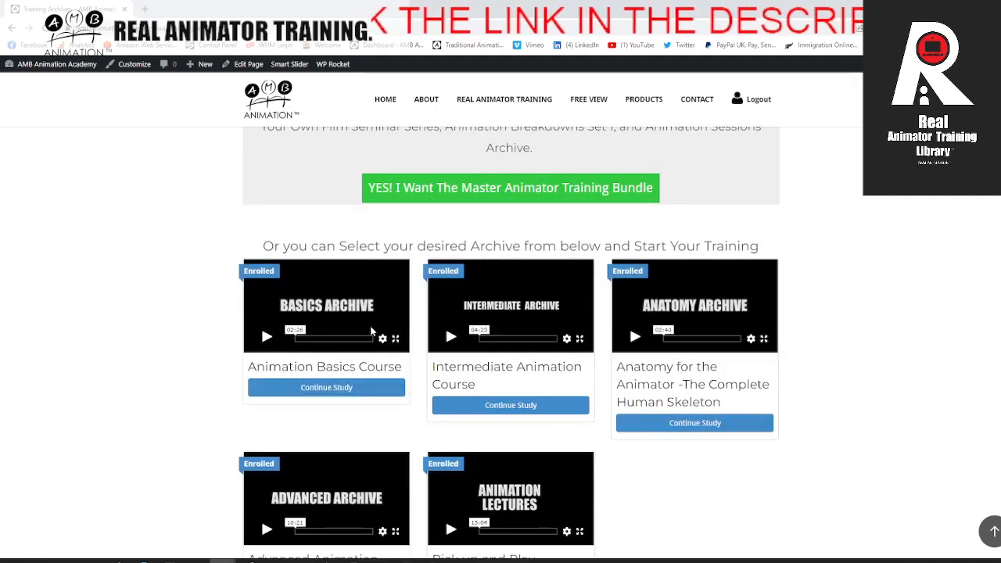
{"action": "scroll", "coordinate": [368, 359], "scroll_direction": "down", "scroll_amount": 2}
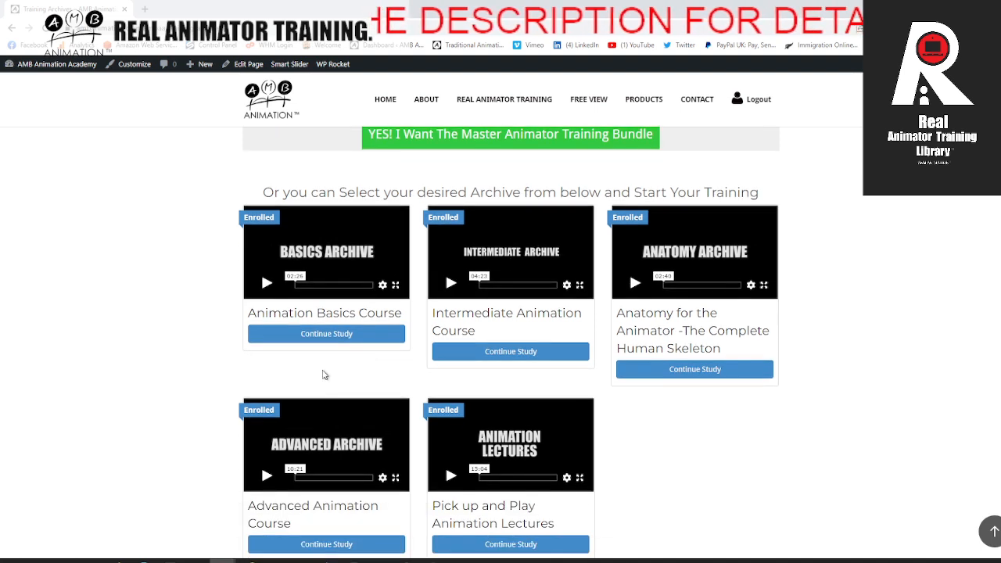
{"action": "scroll", "coordinate": [352, 360], "scroll_direction": "down", "scroll_amount": 1}
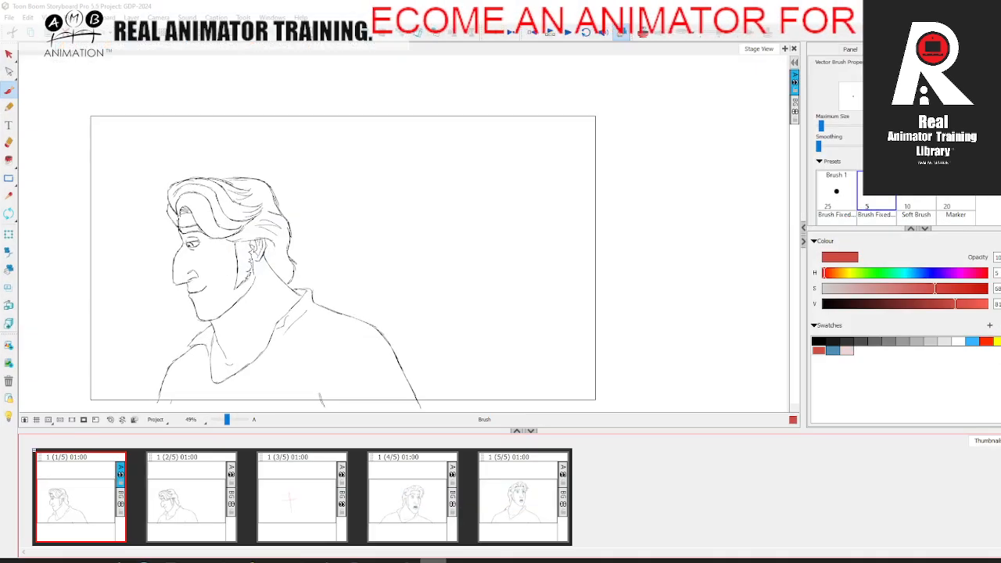
Step: Switch to Storyboard Pro and step forward through the head-turn panels from first to fifth, twice in a row
{"action": "left_click", "coordinate": [180, 496]}
{"action": "left_click", "coordinate": [308, 499]}
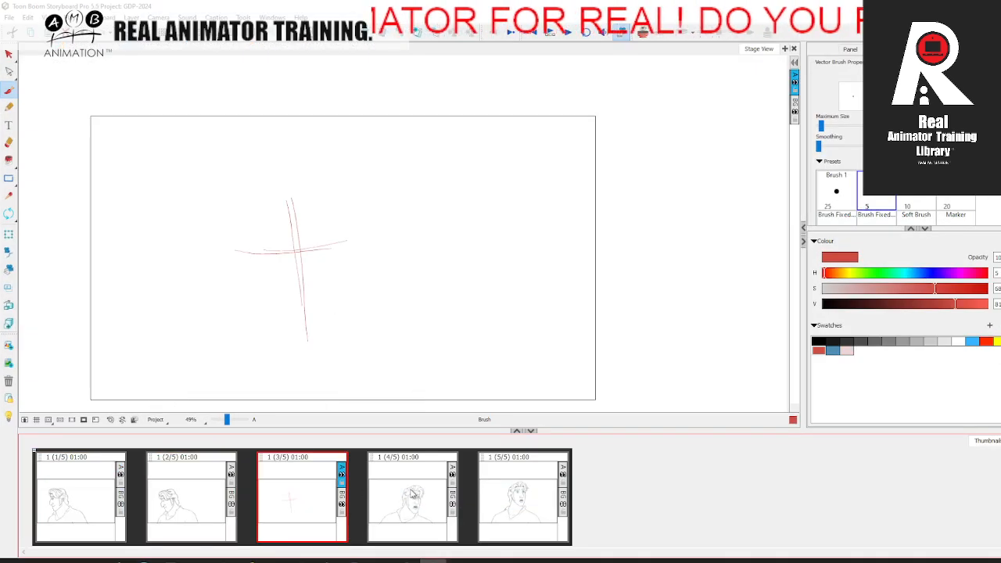
{"action": "left_click", "coordinate": [401, 493]}
{"action": "left_click", "coordinate": [511, 476]}
{"action": "left_click", "coordinate": [87, 499]}
{"action": "left_click", "coordinate": [180, 496]}
{"action": "left_click", "coordinate": [273, 489]}
{"action": "left_click", "coordinate": [400, 493]}
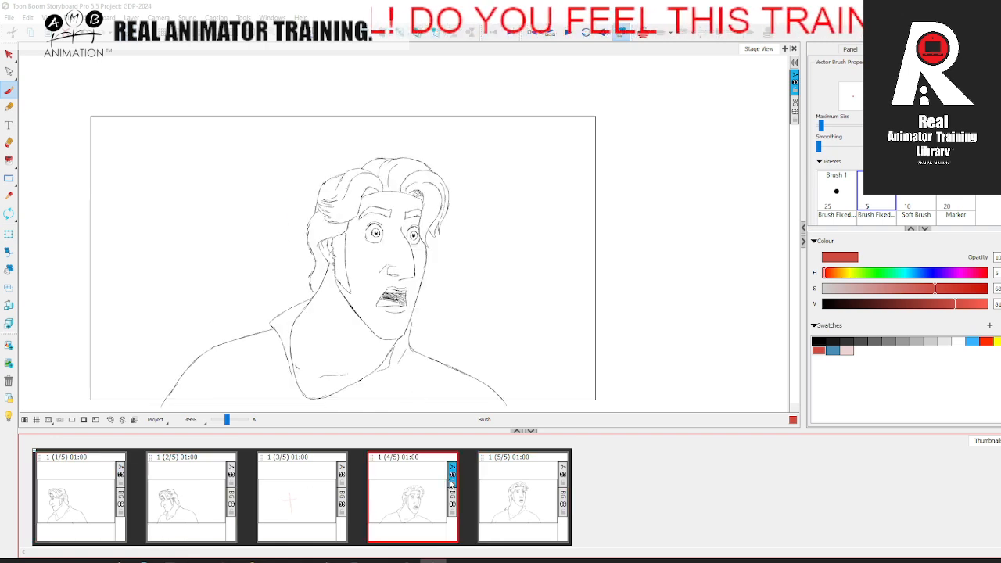
{"action": "left_click", "coordinate": [528, 474]}
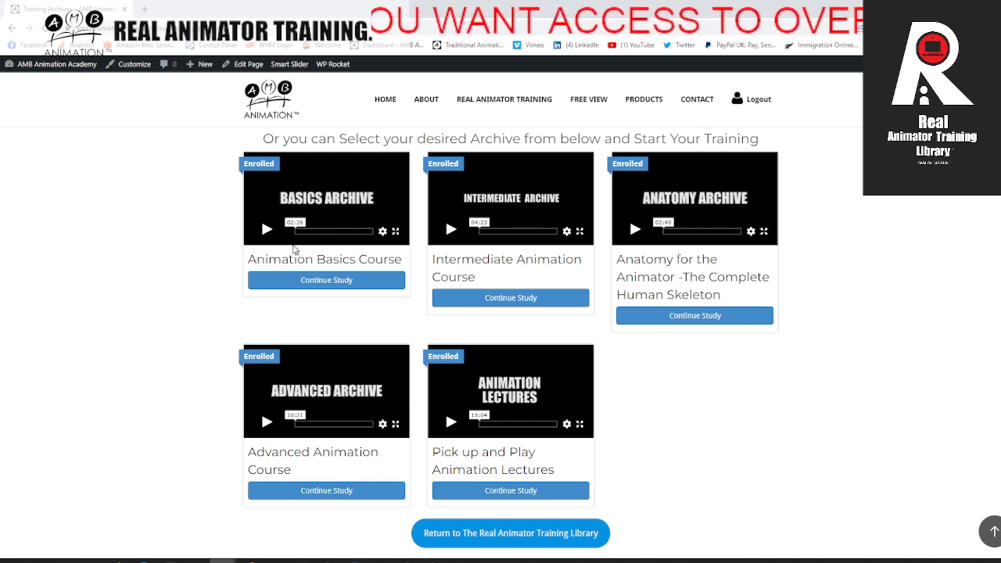
Step: Return to the browser, open the Animation Basics Course and examine its lessons from Ball Series to Head Turn Series
{"action": "scroll", "coordinate": [346, 239], "scroll_direction": "up", "scroll_amount": 1}
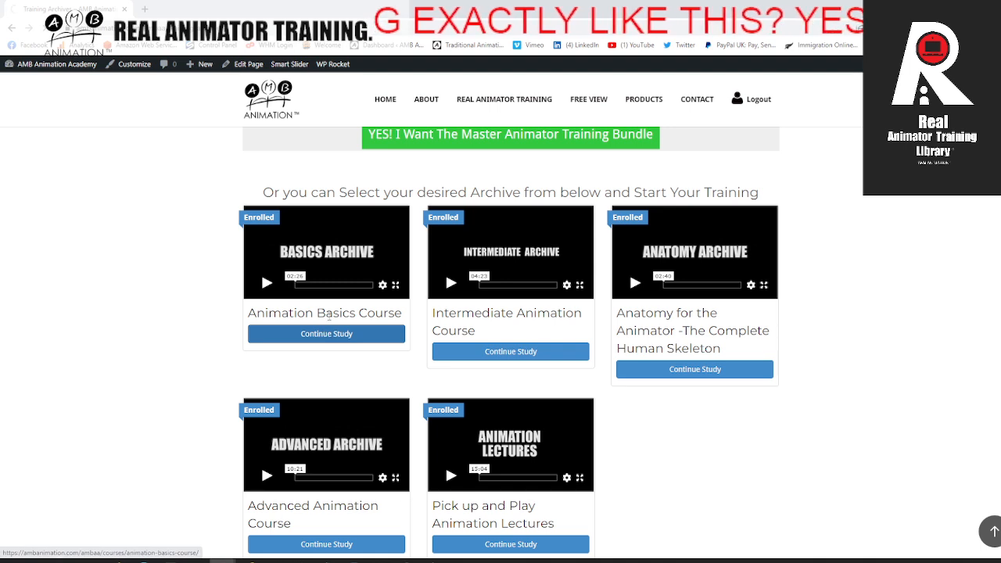
{"action": "left_click", "coordinate": [316, 291]}
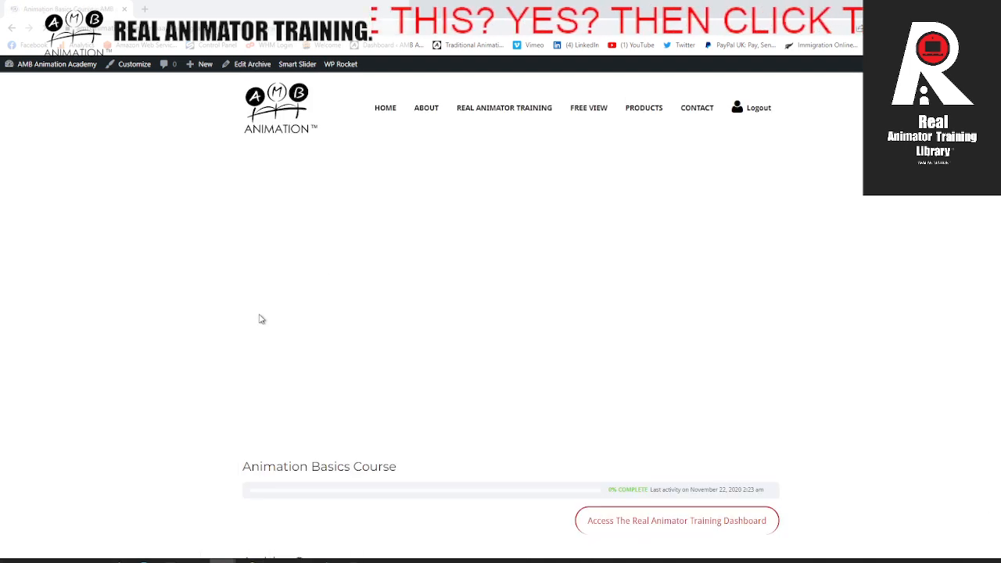
{"action": "scroll", "coordinate": [335, 336], "scroll_direction": "down", "scroll_amount": 5}
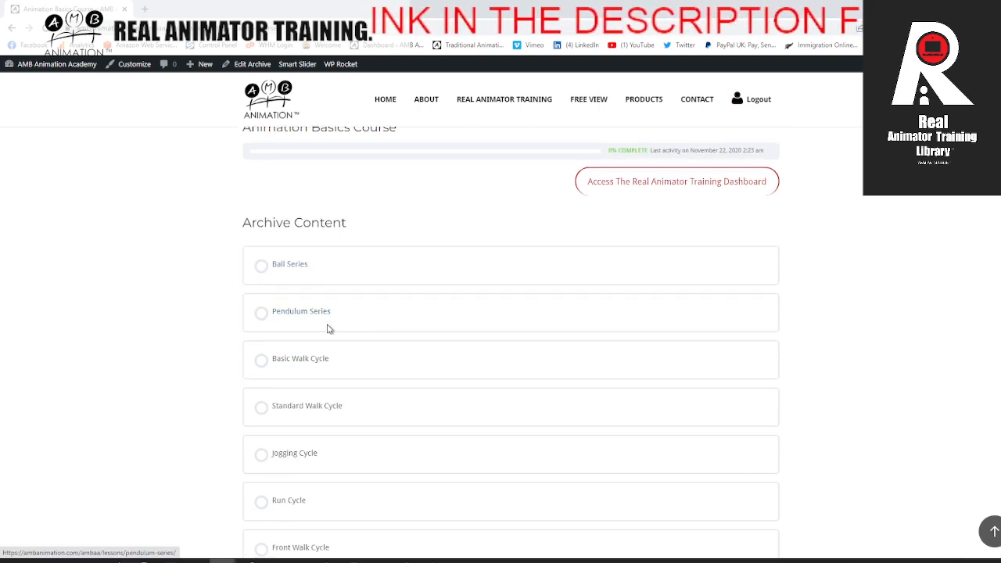
{"action": "scroll", "coordinate": [324, 326], "scroll_direction": "down", "scroll_amount": 1}
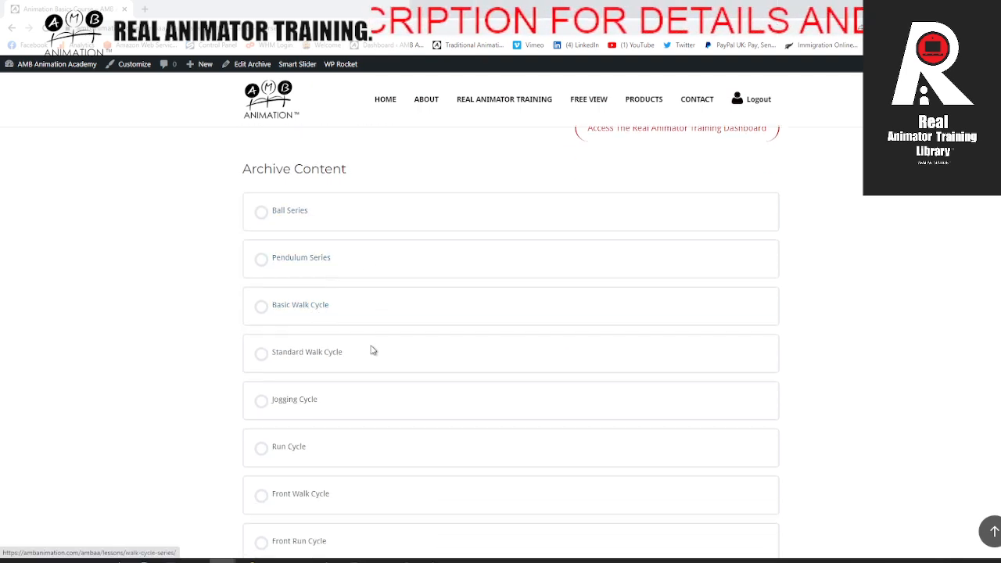
{"action": "scroll", "coordinate": [305, 336], "scroll_direction": "down", "scroll_amount": 2}
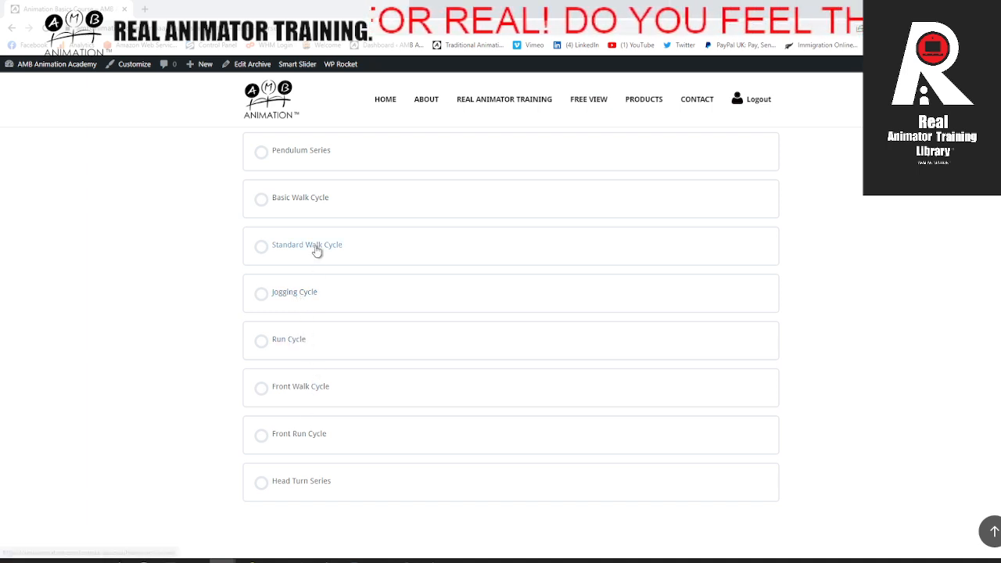
{"action": "scroll", "coordinate": [309, 209], "scroll_direction": "up", "scroll_amount": 1}
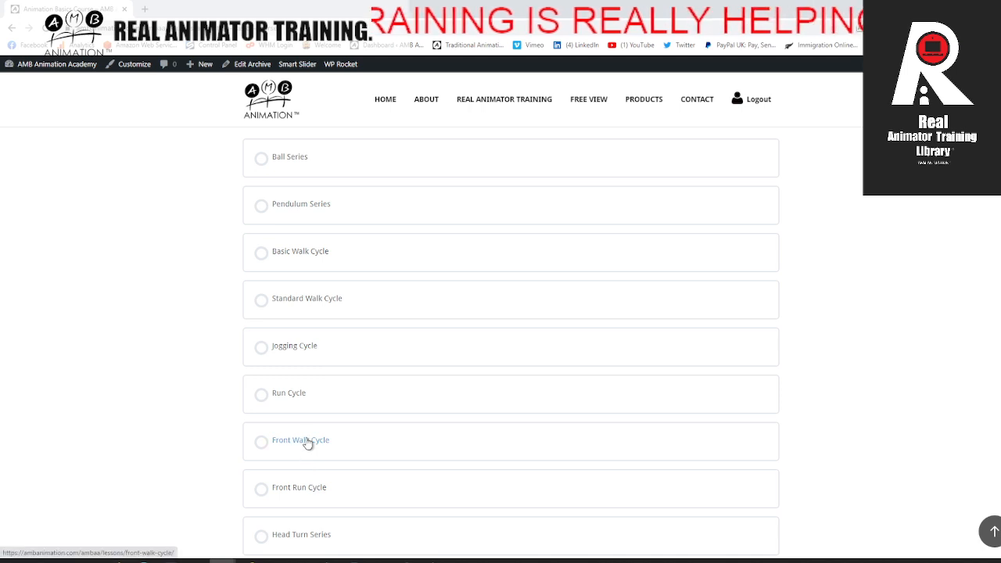
{"action": "scroll", "coordinate": [313, 434], "scroll_direction": "down", "scroll_amount": 1}
{"action": "scroll", "coordinate": [311, 413], "scroll_direction": "up", "scroll_amount": 3}
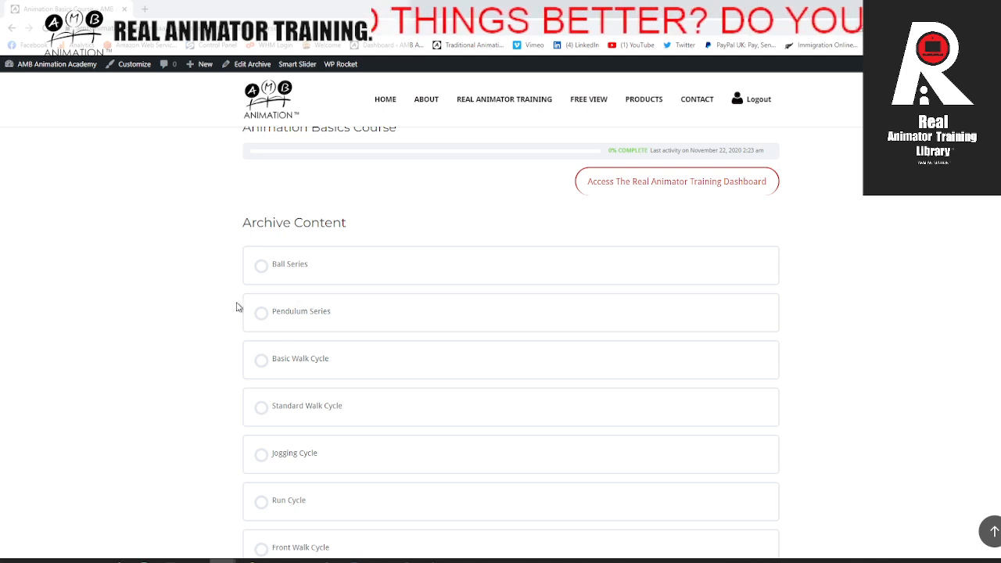
{"action": "scroll", "coordinate": [297, 318], "scroll_direction": "down", "scroll_amount": 1}
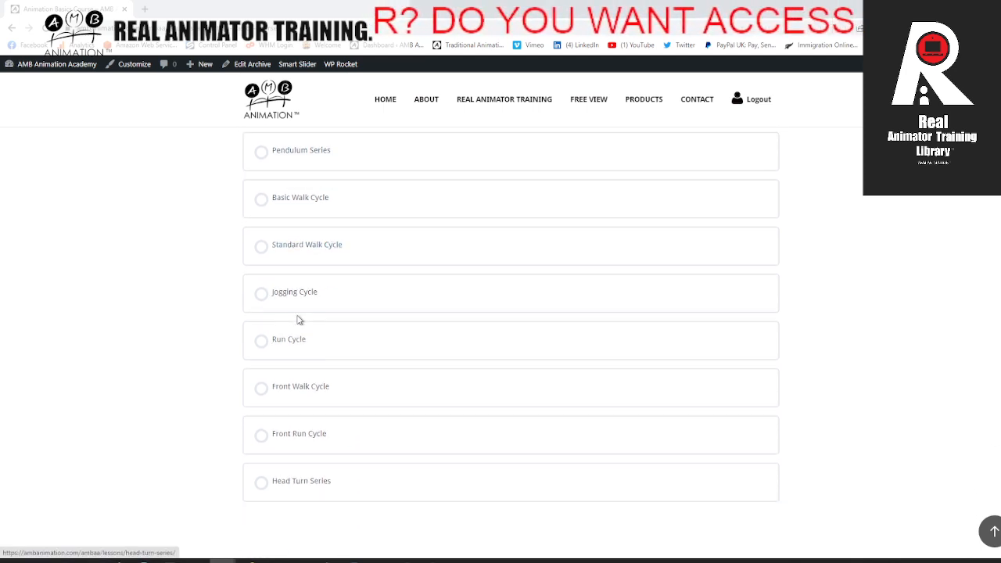
Step: Review the Basics Archive introduction video and heading of the Animation Basics Course page
{"action": "scroll", "coordinate": [298, 319], "scroll_direction": "up", "scroll_amount": 3}
{"action": "scroll", "coordinate": [297, 321], "scroll_direction": "up", "scroll_amount": 3}
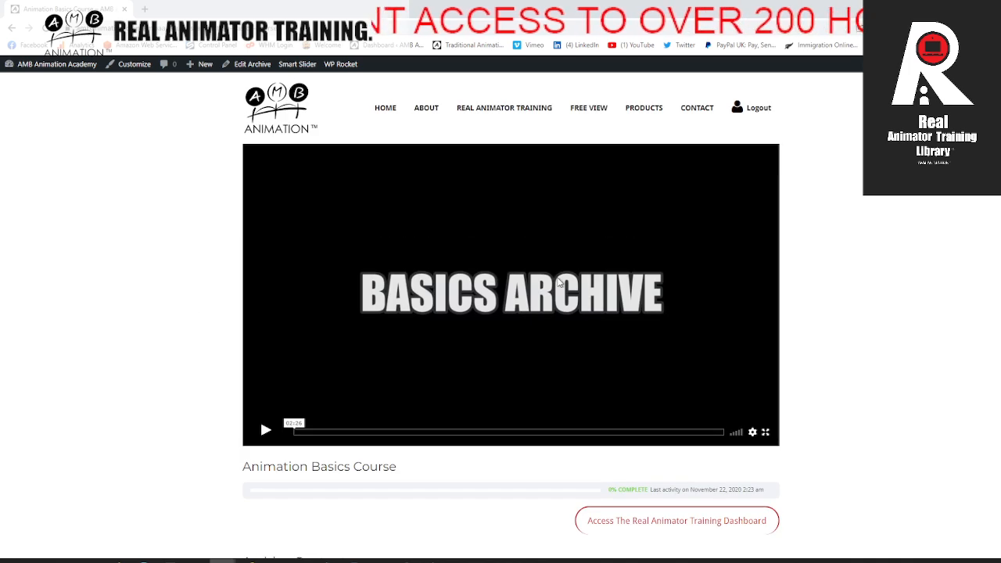
{"action": "scroll", "coordinate": [203, 311], "scroll_direction": "down", "scroll_amount": 1}
{"action": "scroll", "coordinate": [205, 313], "scroll_direction": "up", "scroll_amount": 1}
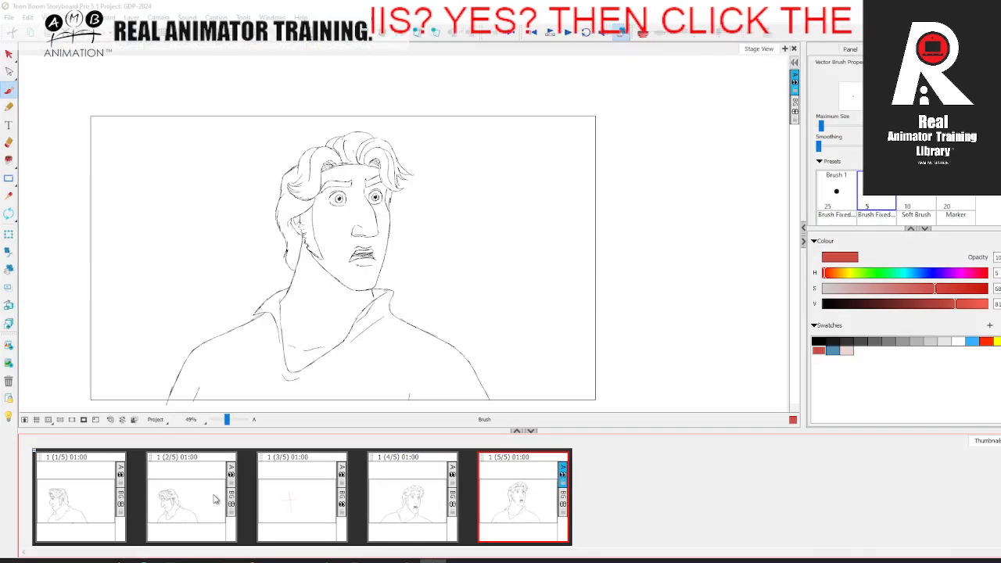
Step: Switch to Storyboard Pro and compare panels 1 and 2 with panels 4 and 5, finishing on panel 3
{"action": "left_click", "coordinate": [202, 494]}
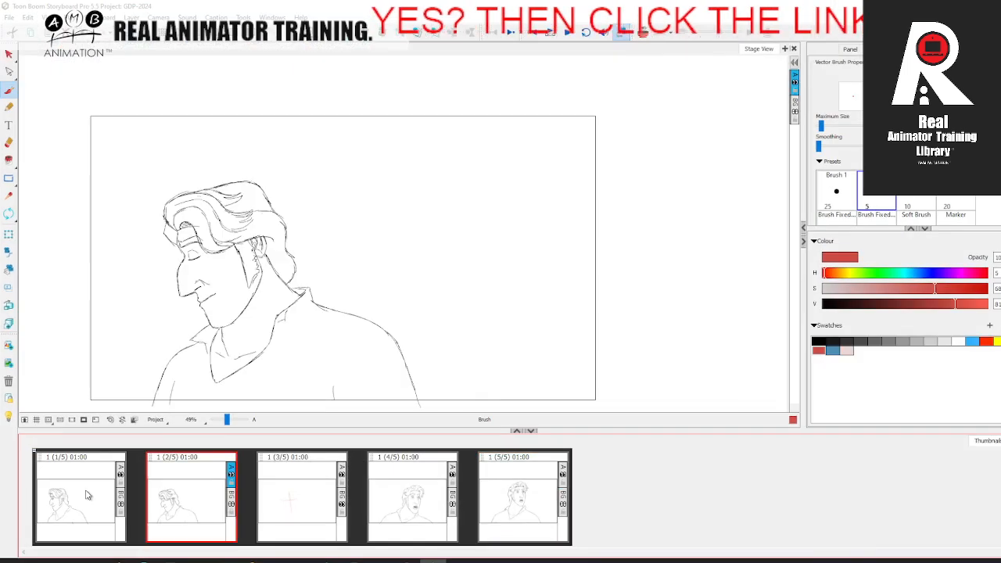
{"action": "left_click", "coordinate": [203, 493]}
{"action": "left_click", "coordinate": [444, 487]}
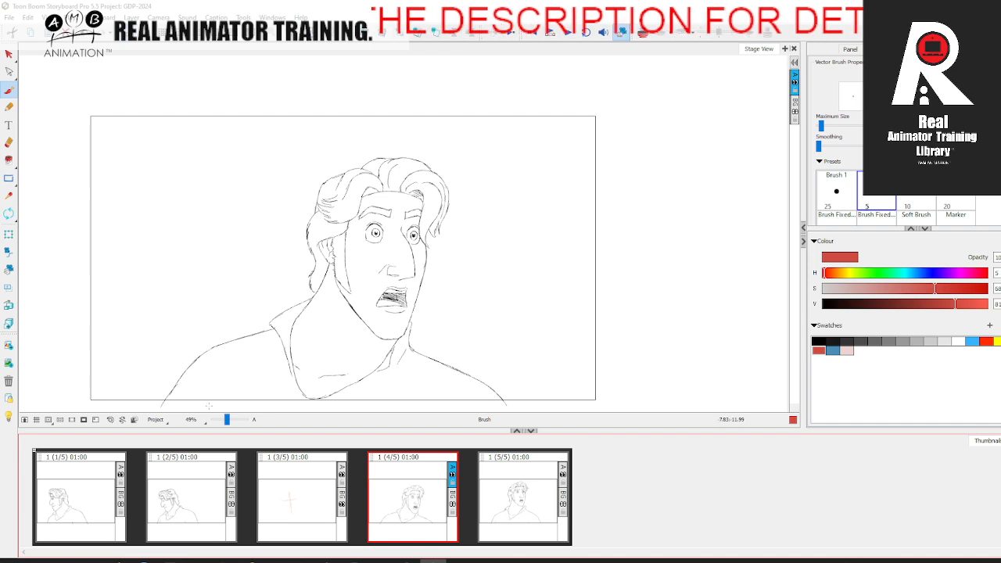
{"action": "left_click", "coordinate": [91, 479]}
{"action": "left_click", "coordinate": [186, 498]}
{"action": "left_click", "coordinate": [451, 503]}
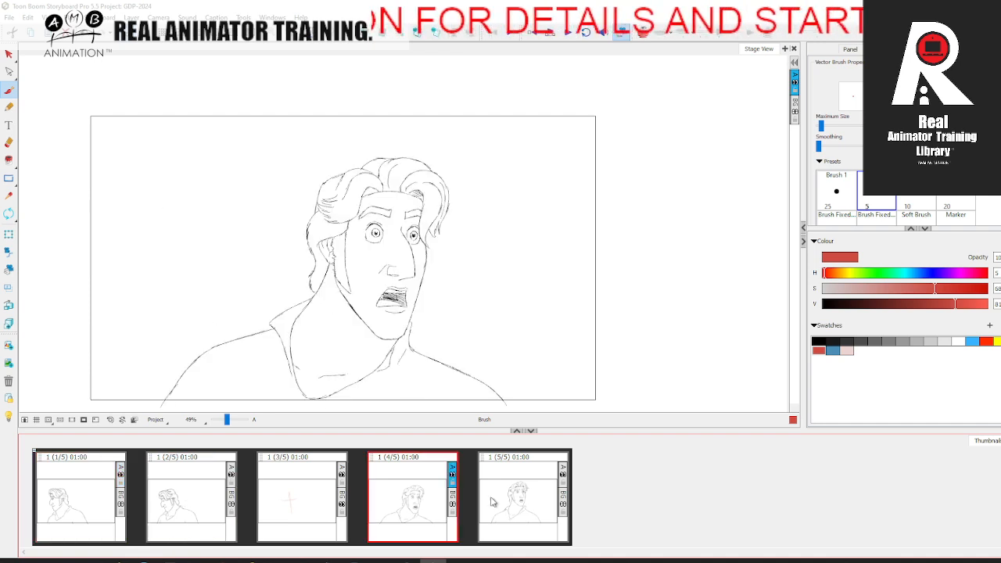
{"action": "left_click", "coordinate": [528, 496]}
{"action": "left_click", "coordinate": [437, 508]}
{"action": "left_click", "coordinate": [201, 513]}
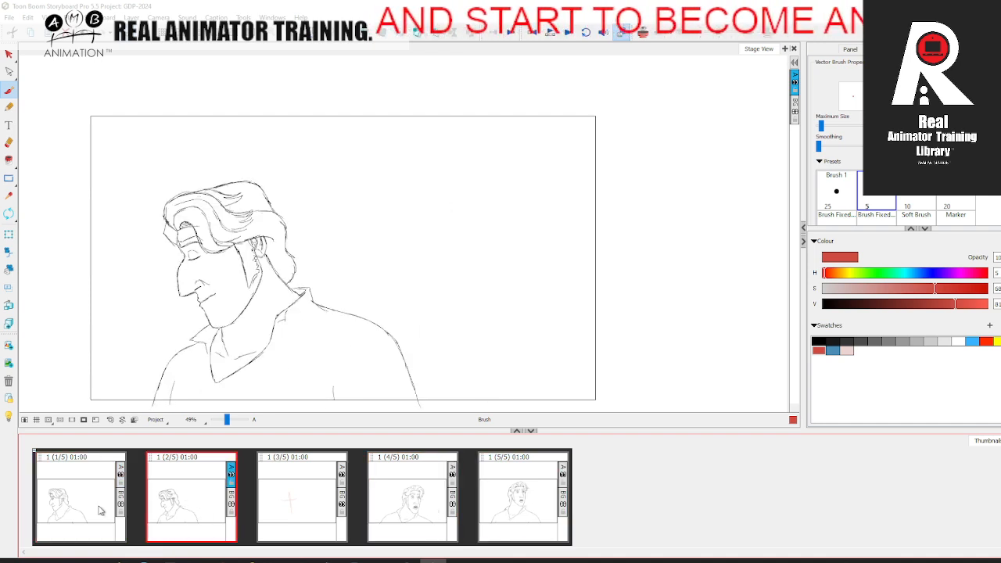
{"action": "left_click", "coordinate": [102, 510]}
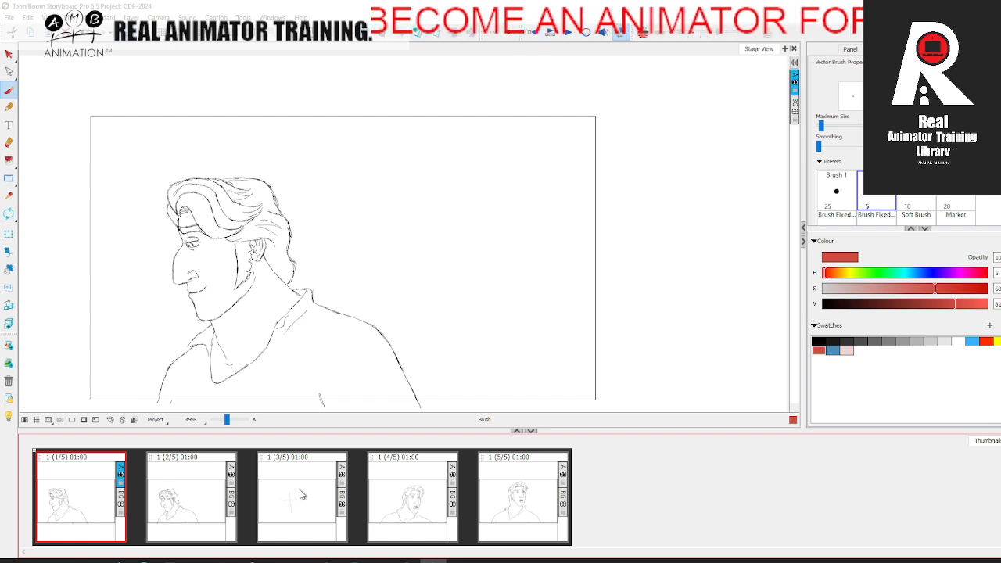
{"action": "left_click", "coordinate": [301, 495]}
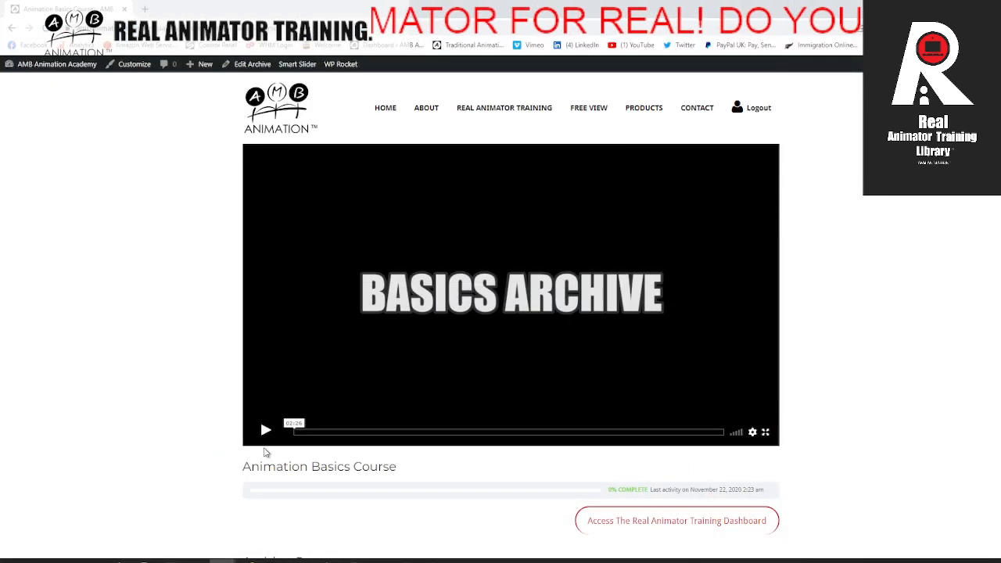
Step: Return to the browser and review the Animation Basics Course's archive content once more
{"action": "scroll", "coordinate": [306, 420], "scroll_direction": "down", "scroll_amount": 3}
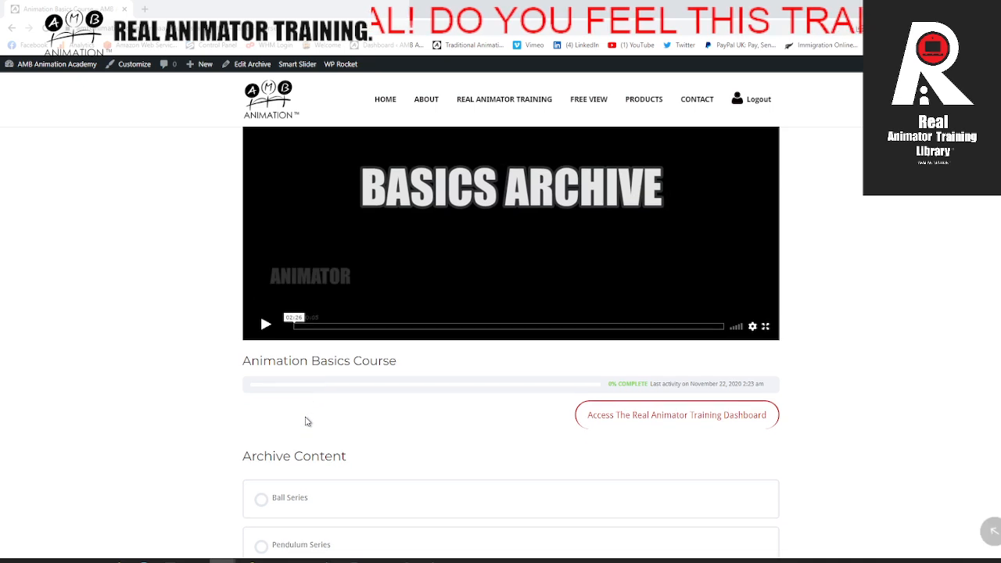
{"action": "scroll", "coordinate": [268, 427], "scroll_direction": "down", "scroll_amount": 1}
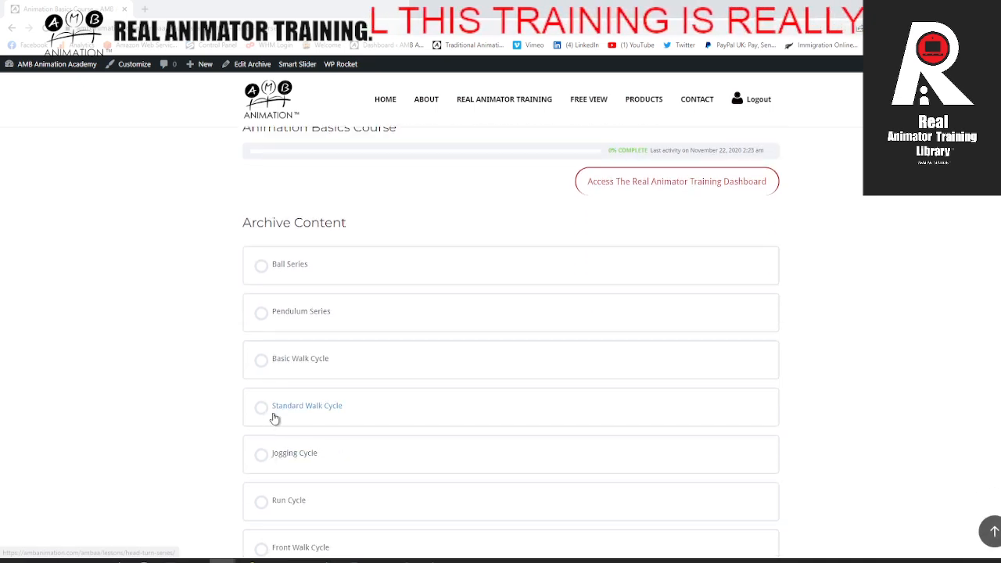
{"action": "scroll", "coordinate": [277, 415], "scroll_direction": "up", "scroll_amount": 3}
{"action": "scroll", "coordinate": [298, 405], "scroll_direction": "down", "scroll_amount": 3}
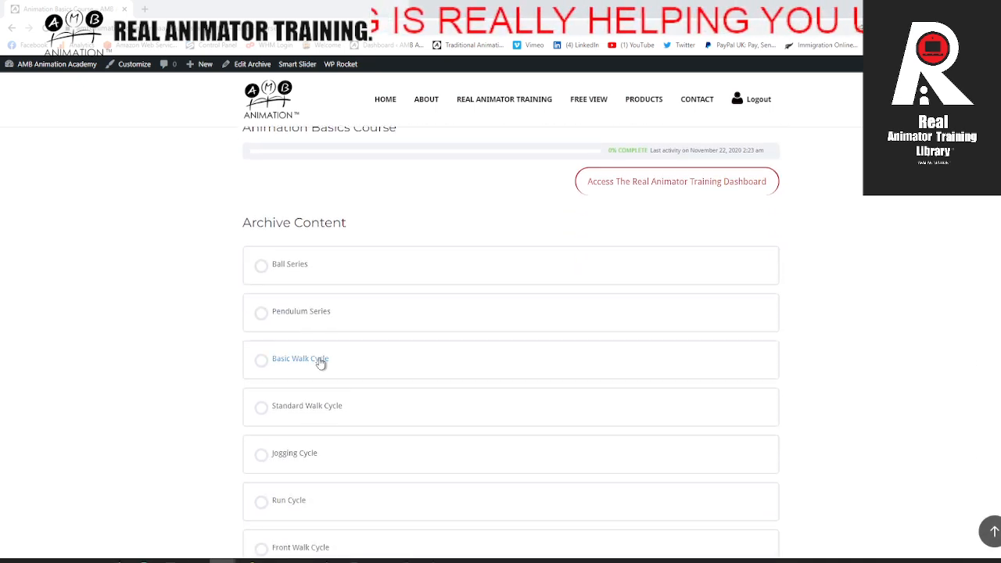
{"action": "scroll", "coordinate": [245, 385], "scroll_direction": "up", "scroll_amount": 4}
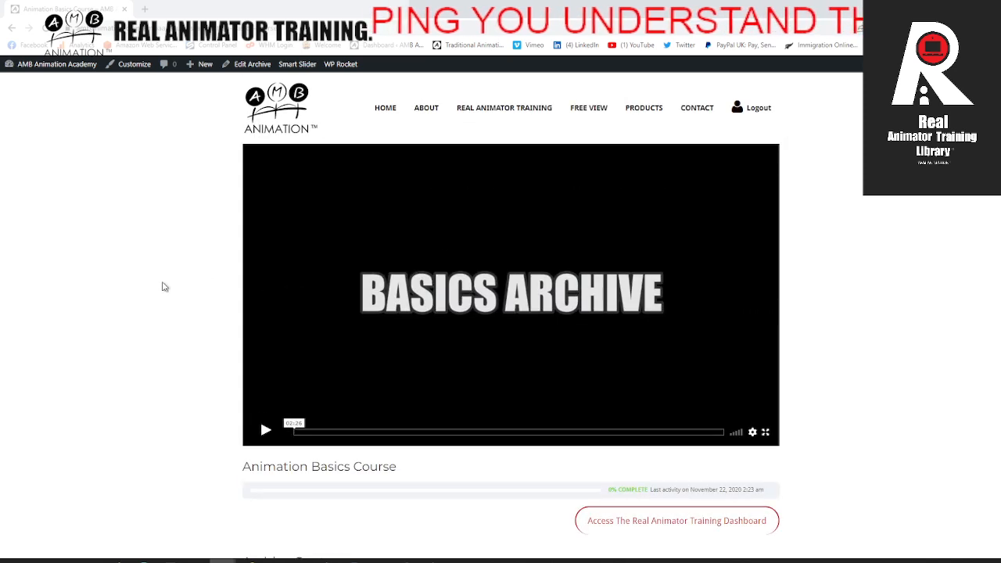
Step: Go back to the Training Archives page and open the Intermediate Animation Course
{"action": "left_click", "coordinate": [12, 29]}
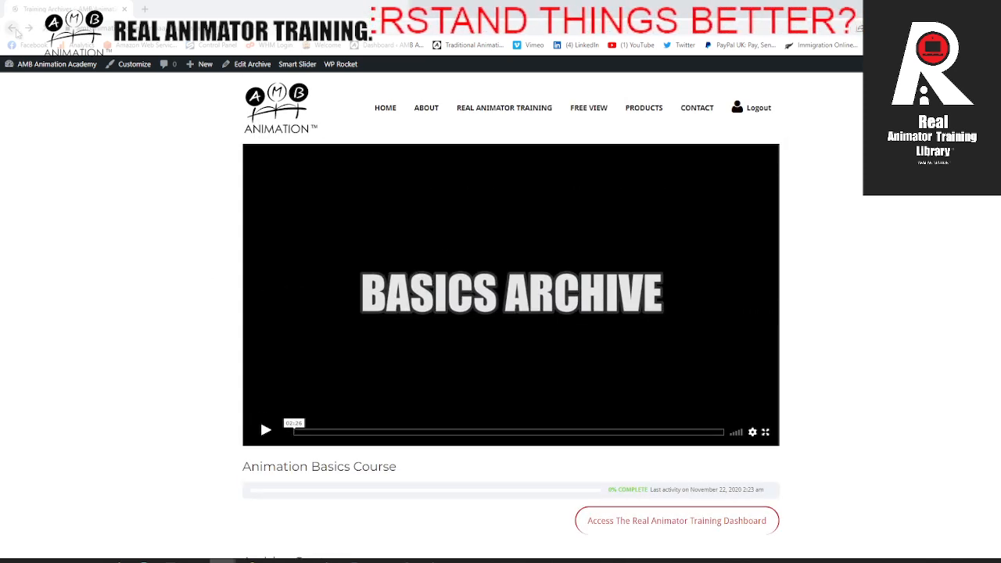
{"action": "scroll", "coordinate": [405, 400], "scroll_direction": "down", "scroll_amount": 5}
{"action": "scroll", "coordinate": [405, 399], "scroll_direction": "down", "scroll_amount": 1}
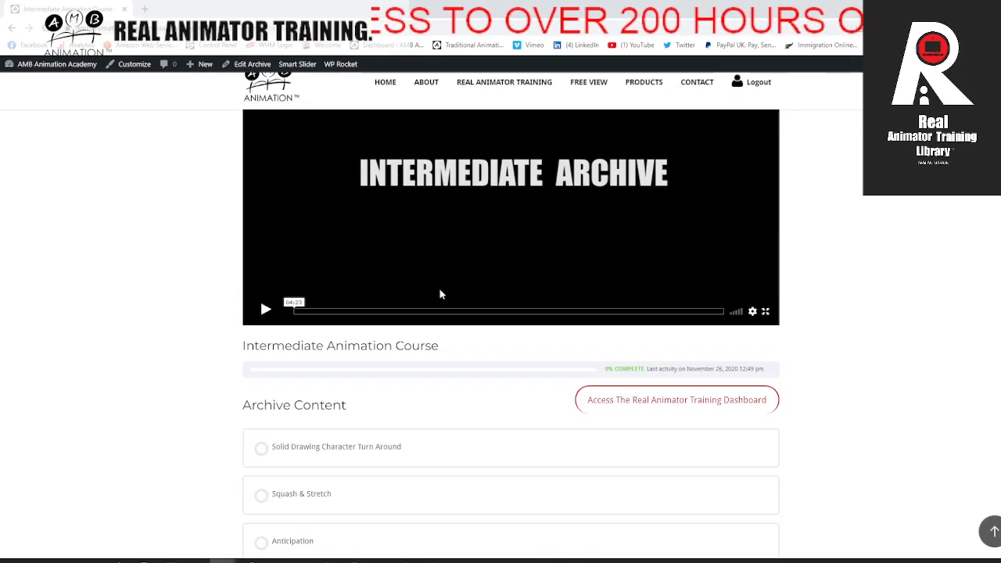
Step: Review the Intermediate Animation Course's archive content from Solid Drawing Character Turn Around to Quadruped Double Suspension Gallop
{"action": "scroll", "coordinate": [252, 329], "scroll_direction": "down", "scroll_amount": 2}
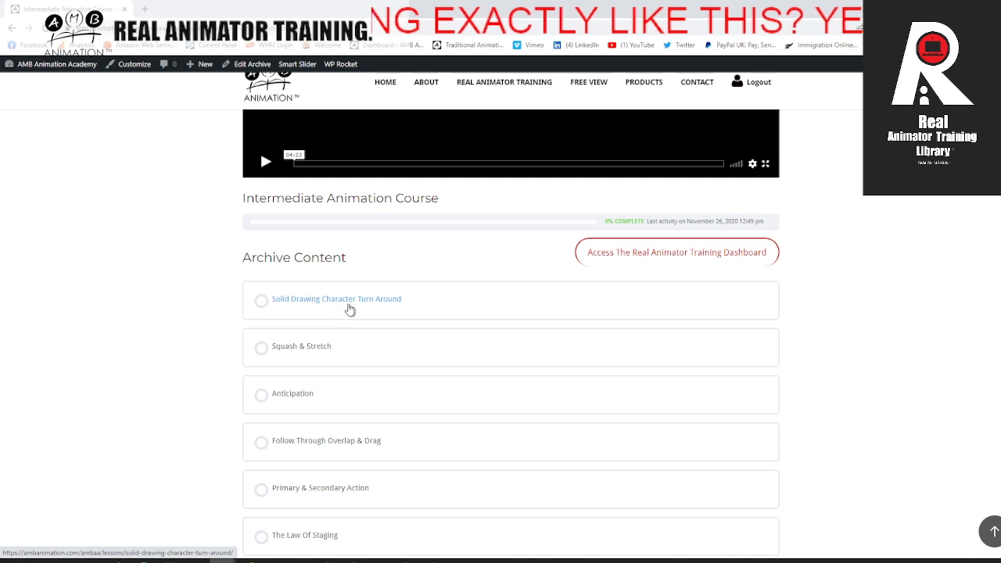
{"action": "scroll", "coordinate": [337, 320], "scroll_direction": "down", "scroll_amount": 1}
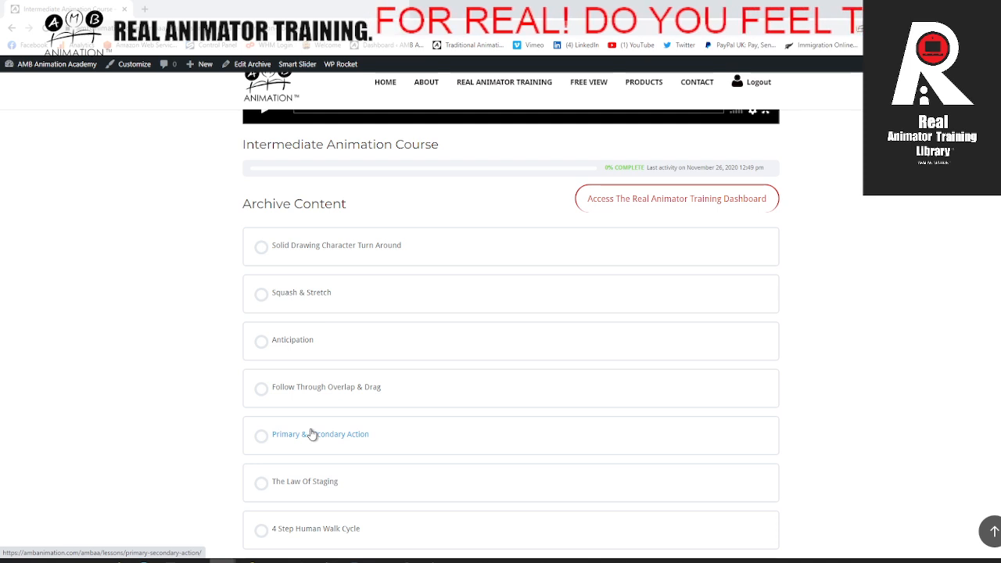
{"action": "scroll", "coordinate": [325, 426], "scroll_direction": "down", "scroll_amount": 1}
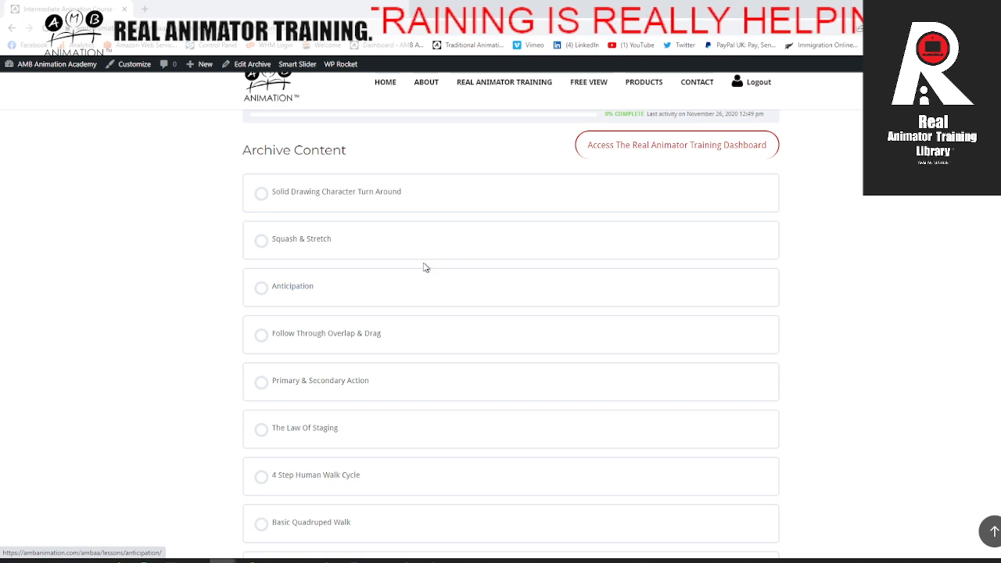
{"action": "scroll", "coordinate": [395, 285], "scroll_direction": "down", "scroll_amount": 3}
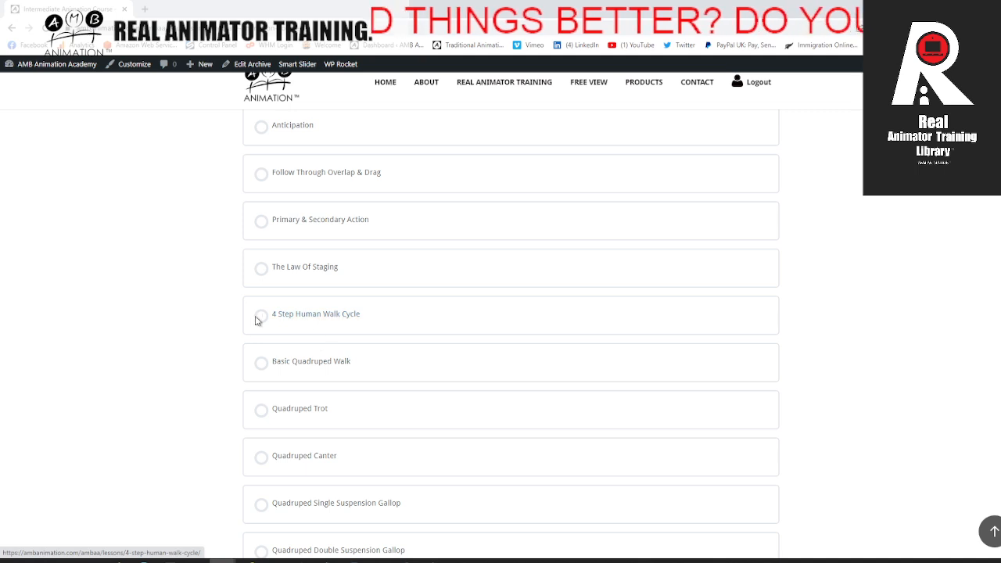
{"action": "scroll", "coordinate": [337, 318], "scroll_direction": "down", "scroll_amount": 1}
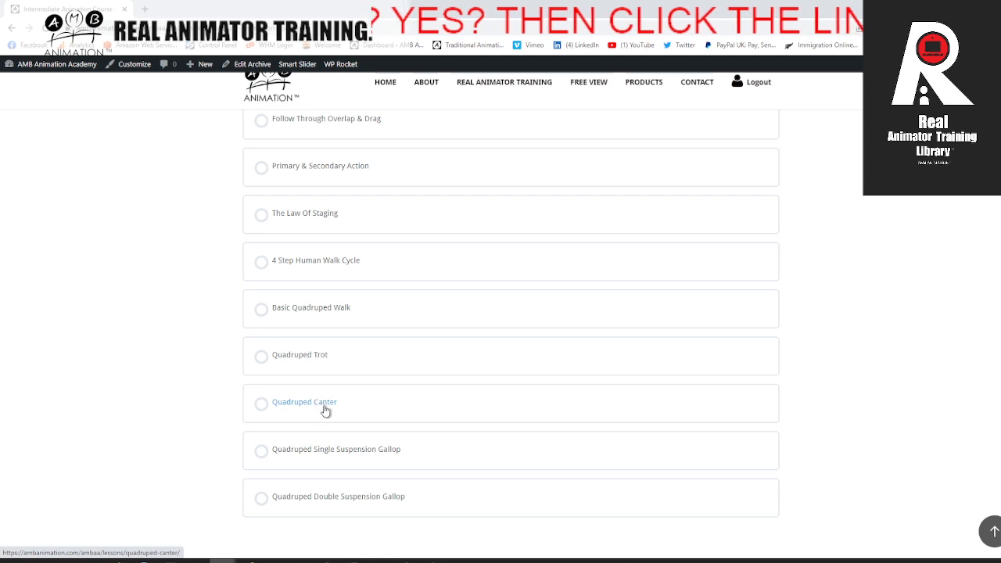
{"action": "scroll", "coordinate": [392, 485], "scroll_direction": "up", "scroll_amount": 10}
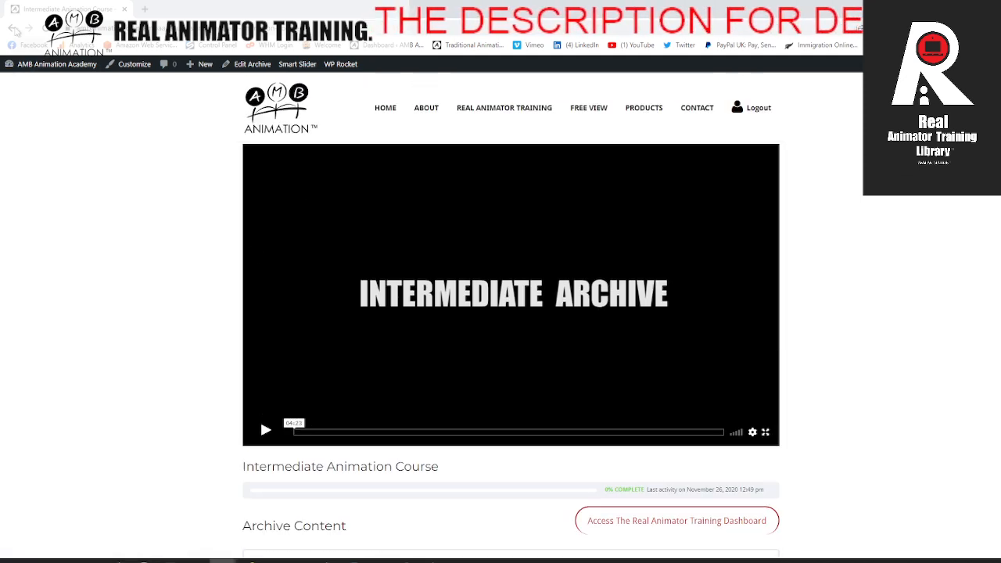
Step: Go back to the Training Archives page and open the Advanced Animation Course
{"action": "left_click", "coordinate": [14, 28]}
{"action": "scroll", "coordinate": [311, 338], "scroll_direction": "down", "scroll_amount": 3}
{"action": "scroll", "coordinate": [309, 338], "scroll_direction": "down", "scroll_amount": 4}
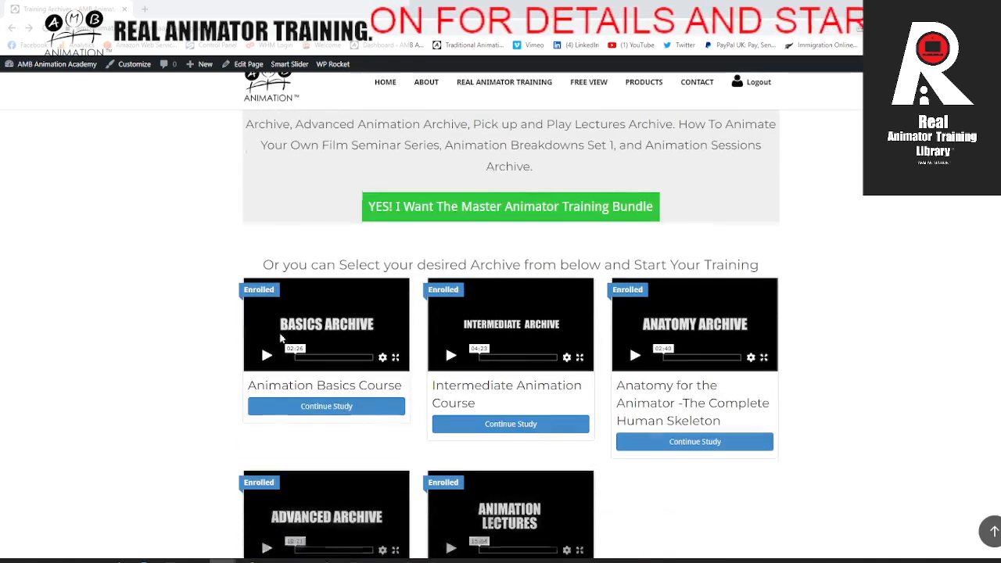
{"action": "scroll", "coordinate": [312, 359], "scroll_direction": "down", "scroll_amount": 3}
{"action": "left_click", "coordinate": [356, 411]}
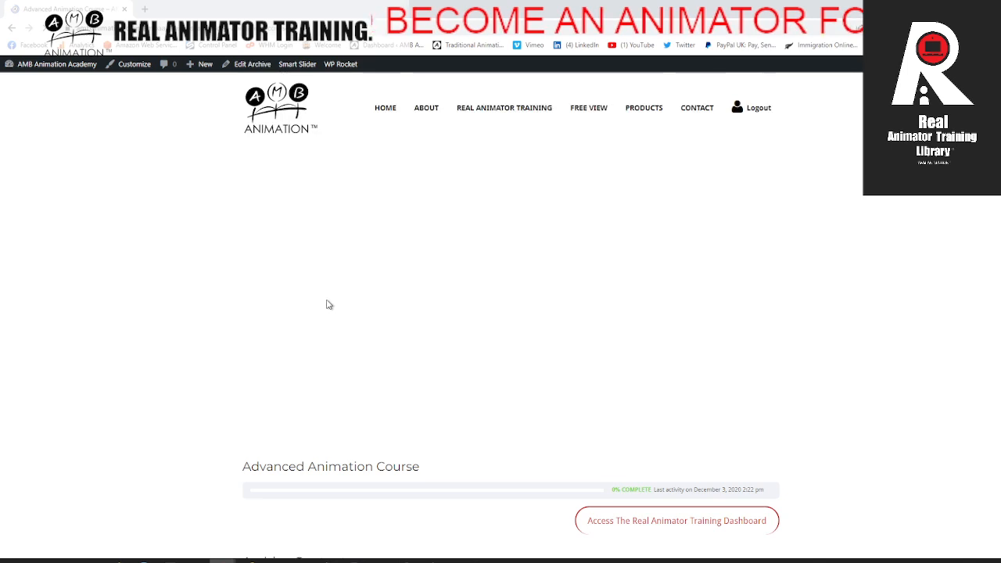
Step: Review the Advanced Animation Course's archive content from The Secret Science of Shape Simplification to Animating Dialogue
{"action": "scroll", "coordinate": [331, 321], "scroll_direction": "down", "scroll_amount": 3}
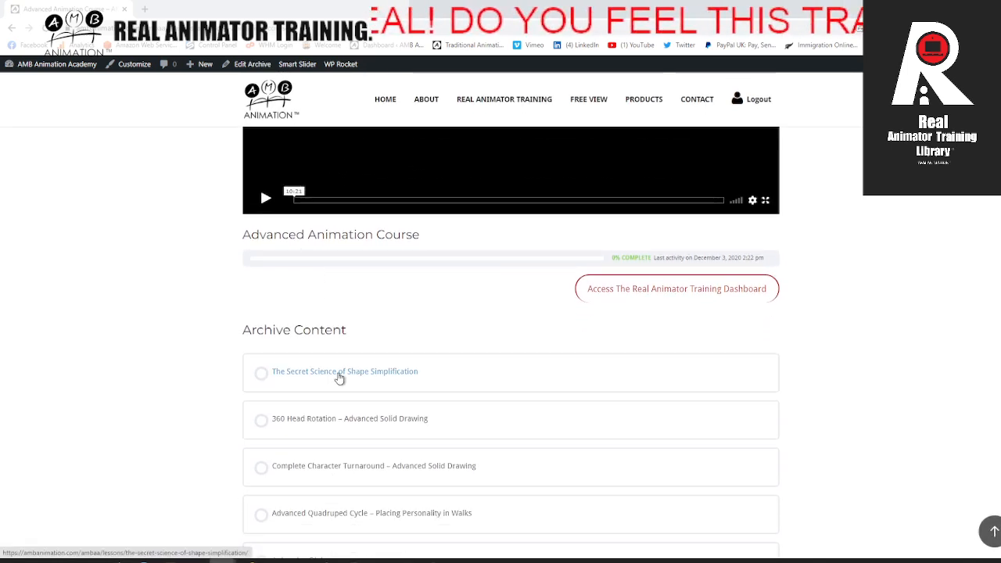
{"action": "scroll", "coordinate": [339, 378], "scroll_direction": "down", "scroll_amount": 1}
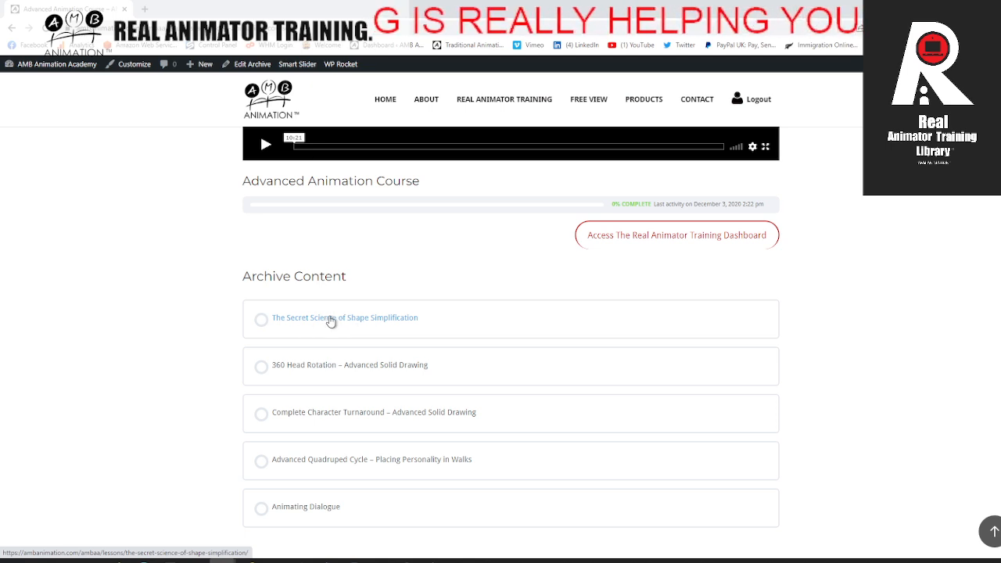
{"action": "scroll", "coordinate": [344, 333], "scroll_direction": "down", "scroll_amount": 1}
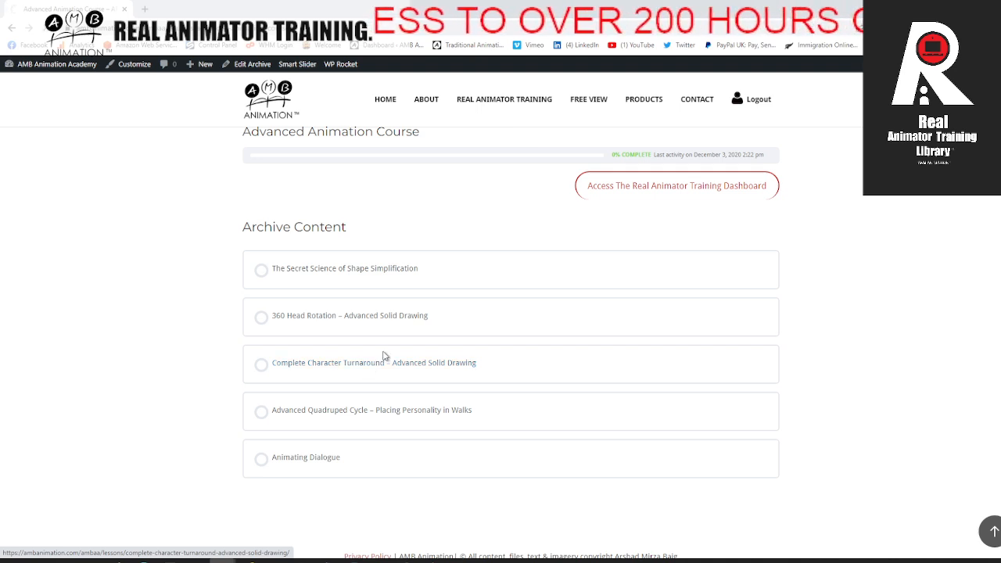
Step: Look through the Complete Character Turnaround lecture's videos down to Part 15 and return to the Advanced Animation Course
{"action": "scroll", "coordinate": [241, 351], "scroll_direction": "down", "scroll_amount": 10}
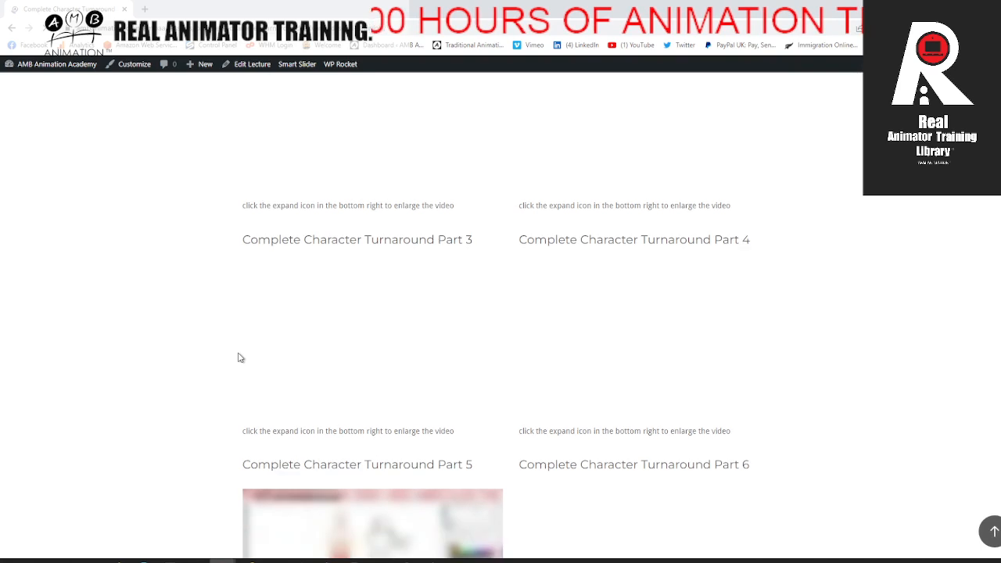
{"action": "scroll", "coordinate": [233, 362], "scroll_direction": "down", "scroll_amount": 8}
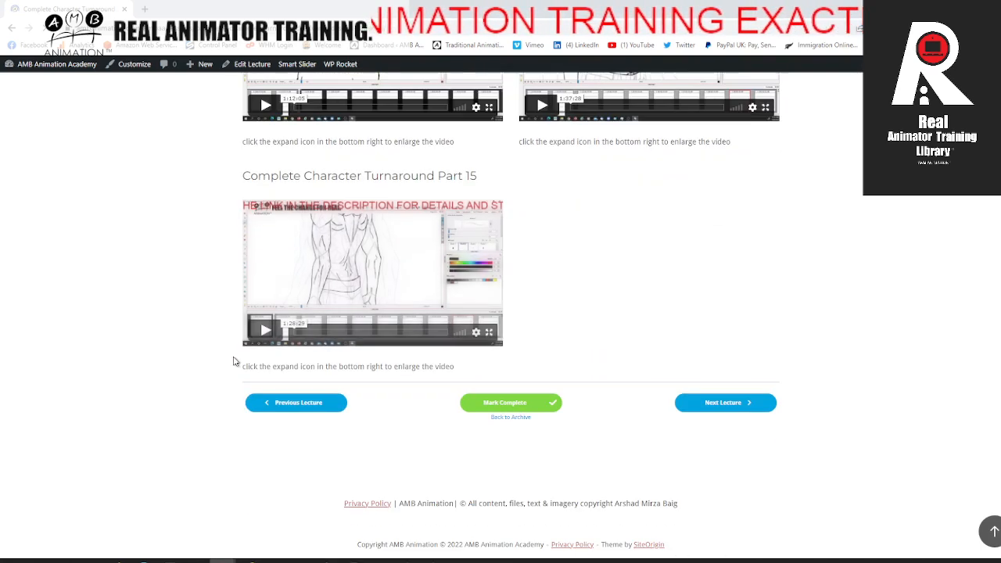
{"action": "left_click", "coordinate": [13, 28]}
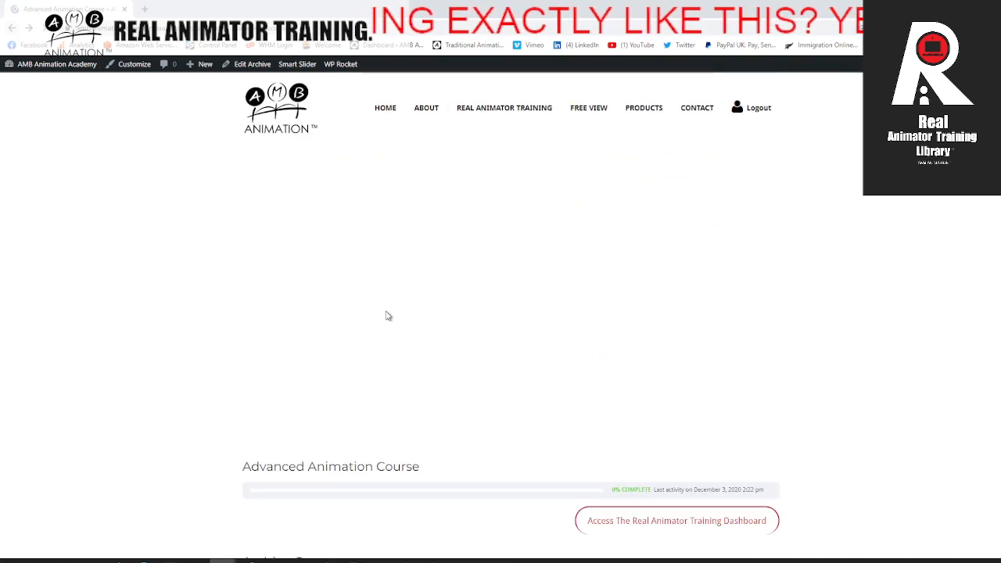
Step: Open the 360 Head Rotation – Advanced Solid Drawing lecture and review its videos from Part-1 to Part-5
{"action": "scroll", "coordinate": [375, 329], "scroll_direction": "down", "scroll_amount": 5}
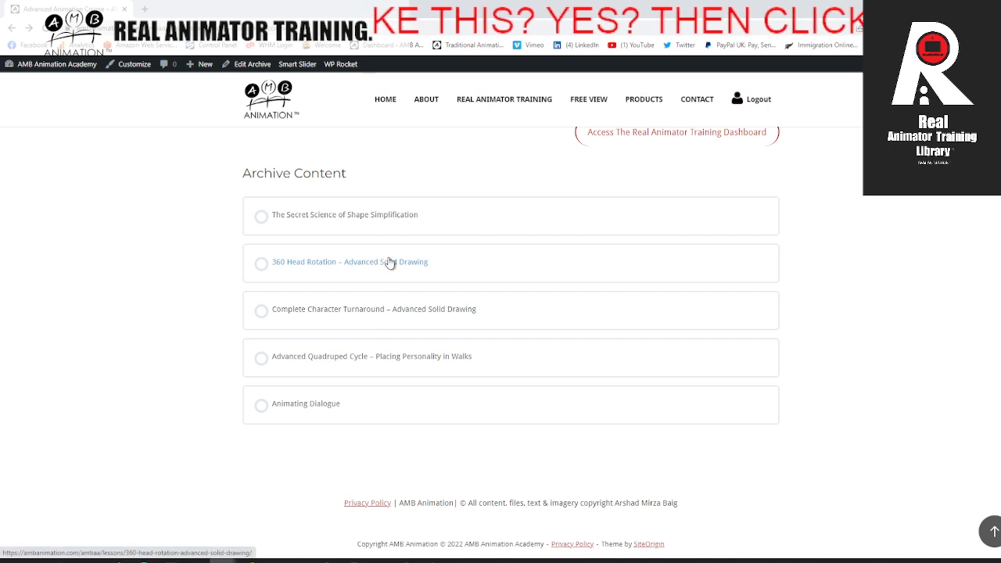
{"action": "left_click", "coordinate": [448, 279]}
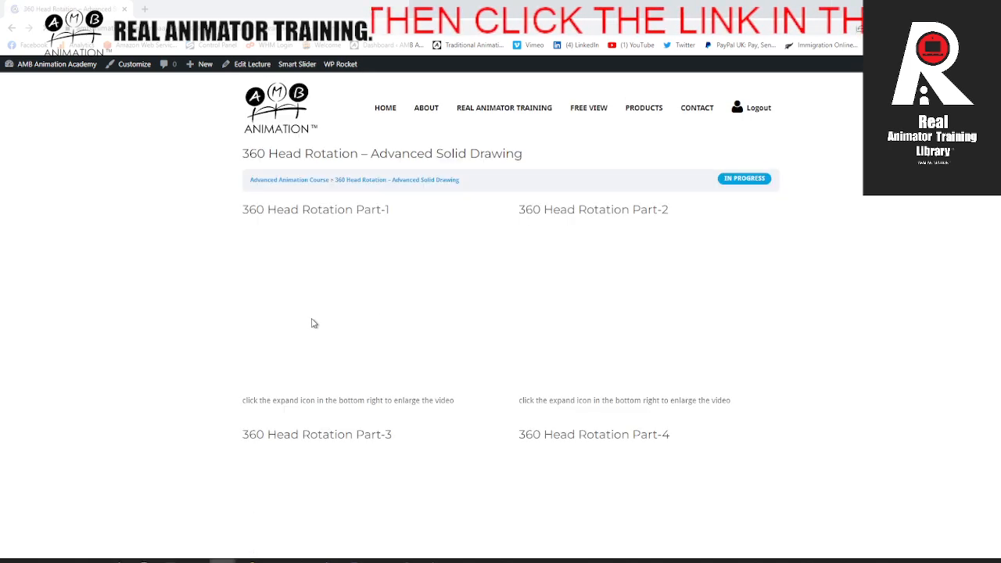
{"action": "scroll", "coordinate": [272, 322], "scroll_direction": "down", "scroll_amount": 5}
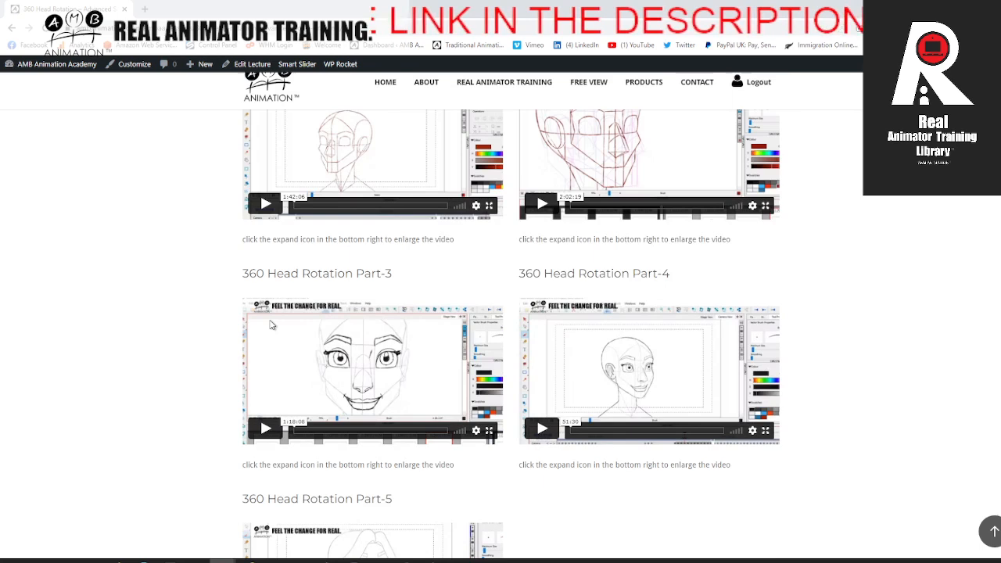
{"action": "scroll", "coordinate": [275, 327], "scroll_direction": "up", "scroll_amount": 4}
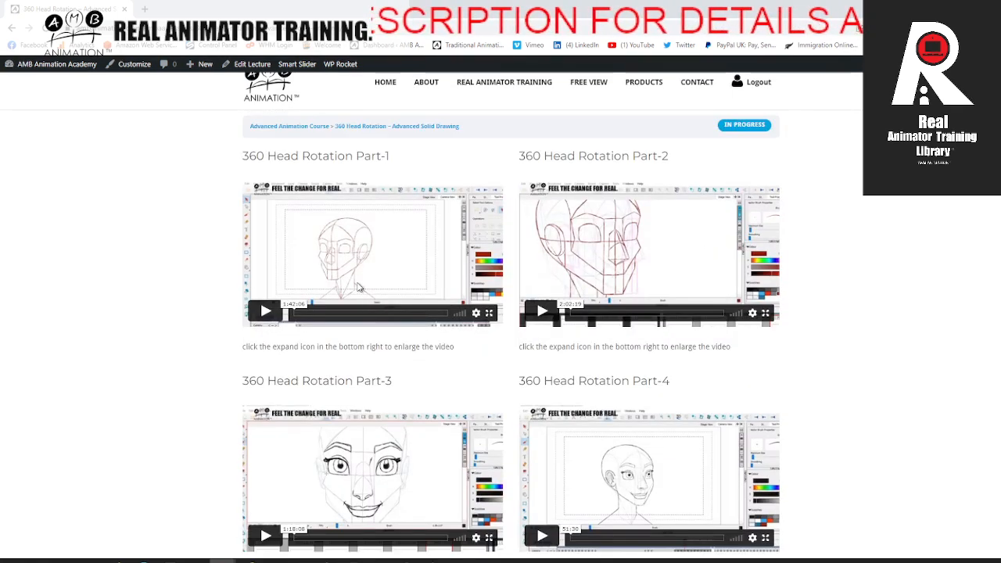
{"action": "scroll", "coordinate": [597, 308], "scroll_direction": "down", "scroll_amount": 2}
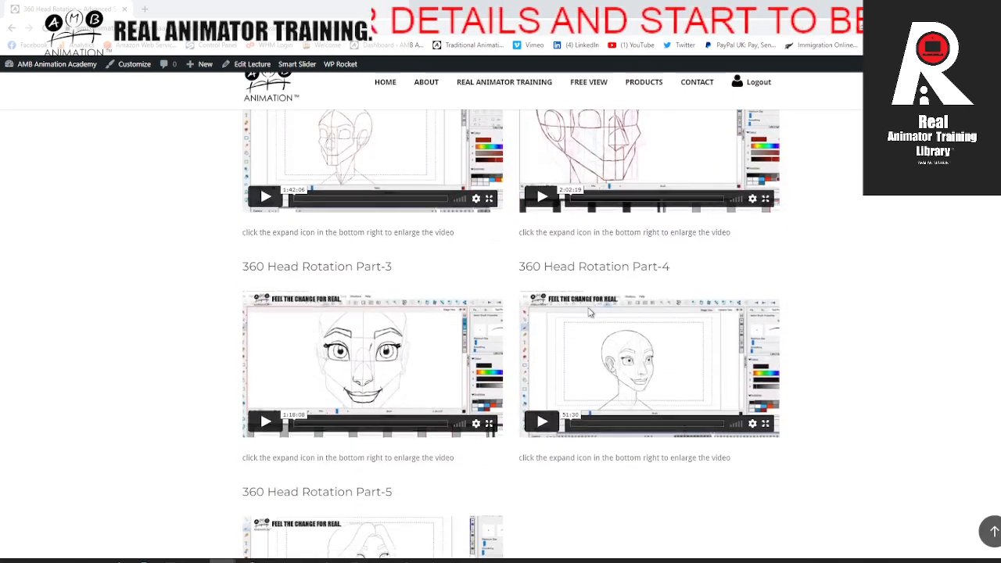
{"action": "scroll", "coordinate": [590, 312], "scroll_direction": "down", "scroll_amount": 1}
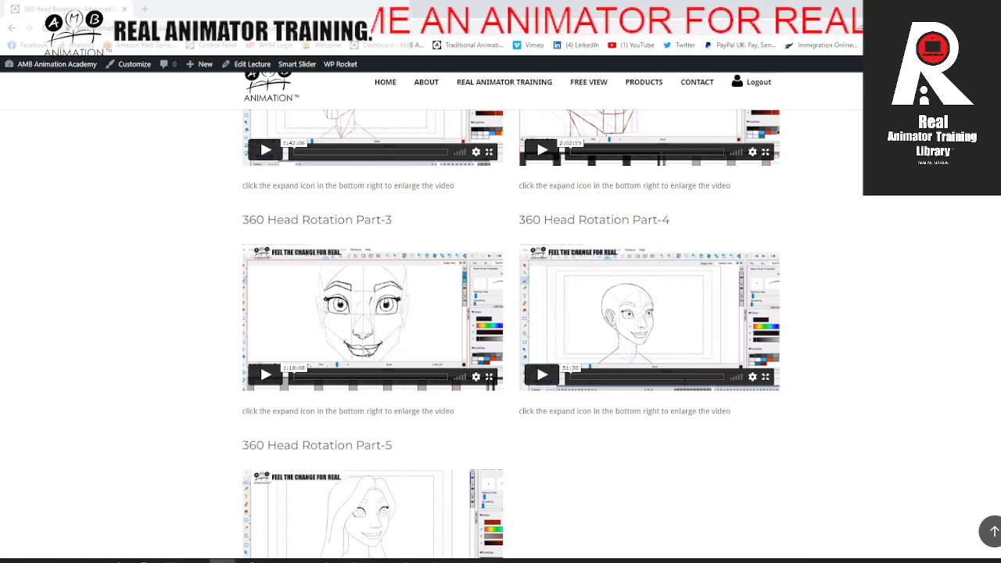
{"action": "scroll", "coordinate": [545, 311], "scroll_direction": "down", "scroll_amount": 3}
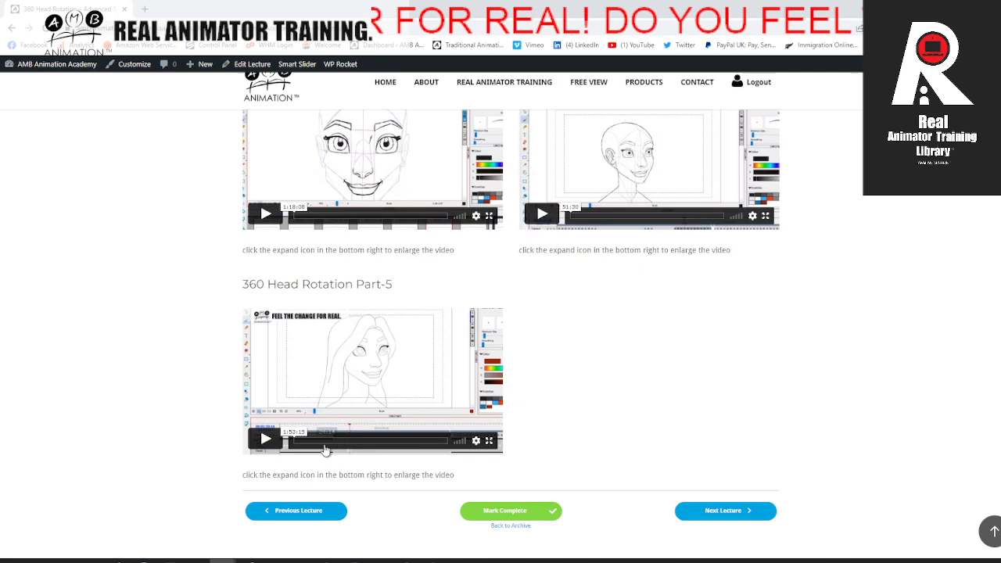
{"action": "scroll", "coordinate": [313, 348], "scroll_direction": "up", "scroll_amount": 6}
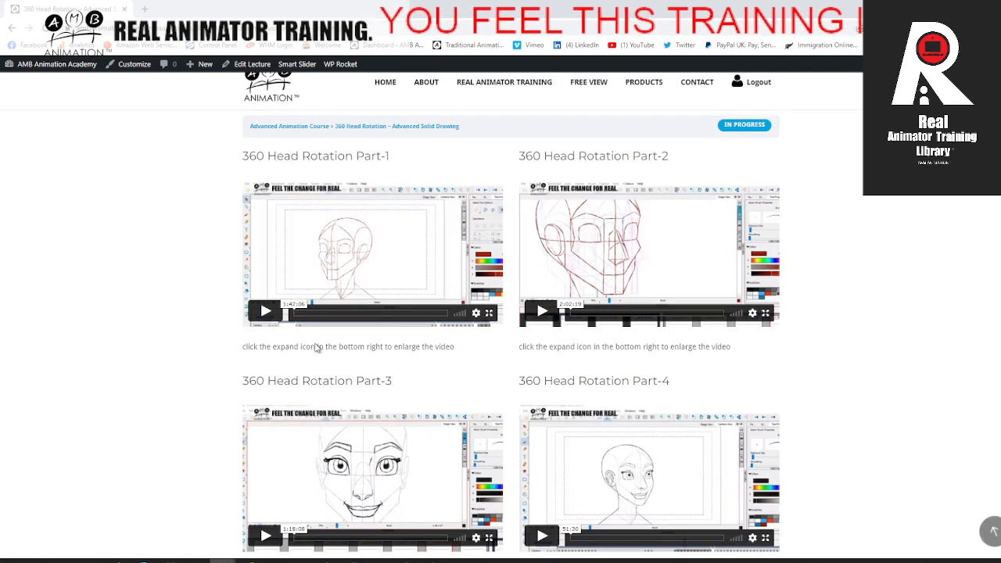
Step: Return to the course contents, open the Advanced Quadruped Cycle – Placing Personality in Walks lecture and look through its videos
{"action": "left_click", "coordinate": [12, 31]}
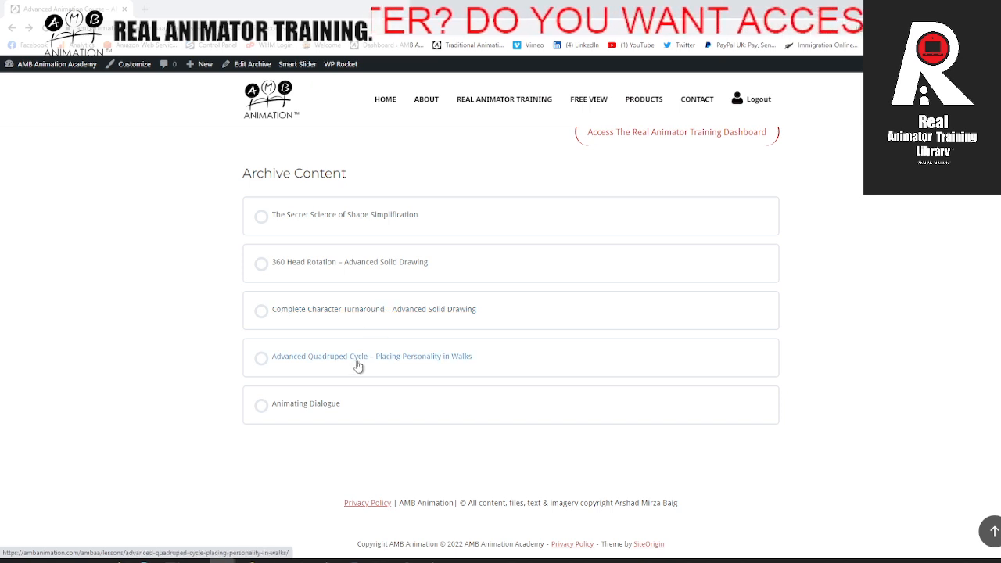
{"action": "left_click", "coordinate": [466, 355]}
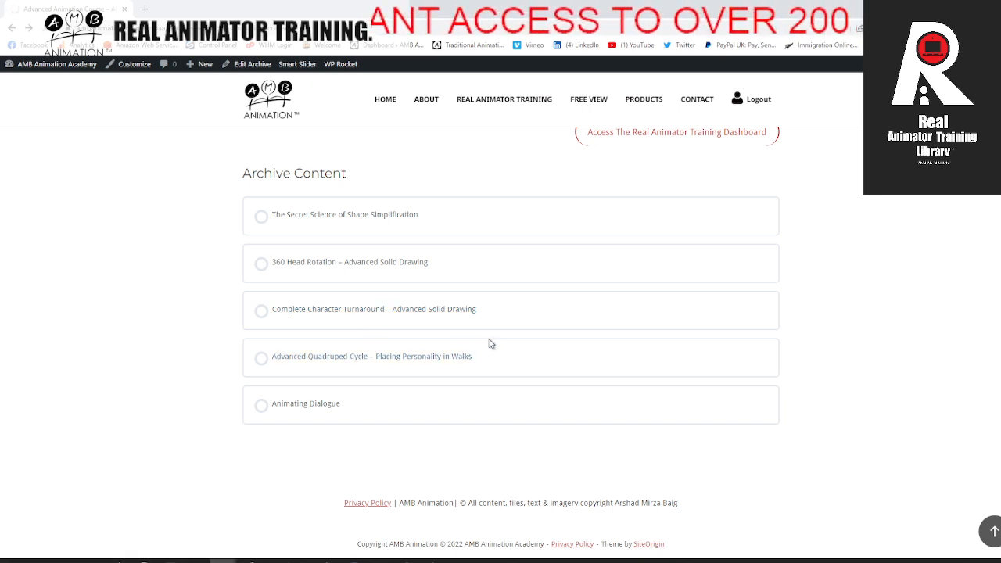
{"action": "scroll", "coordinate": [483, 329], "scroll_direction": "down", "scroll_amount": 14}
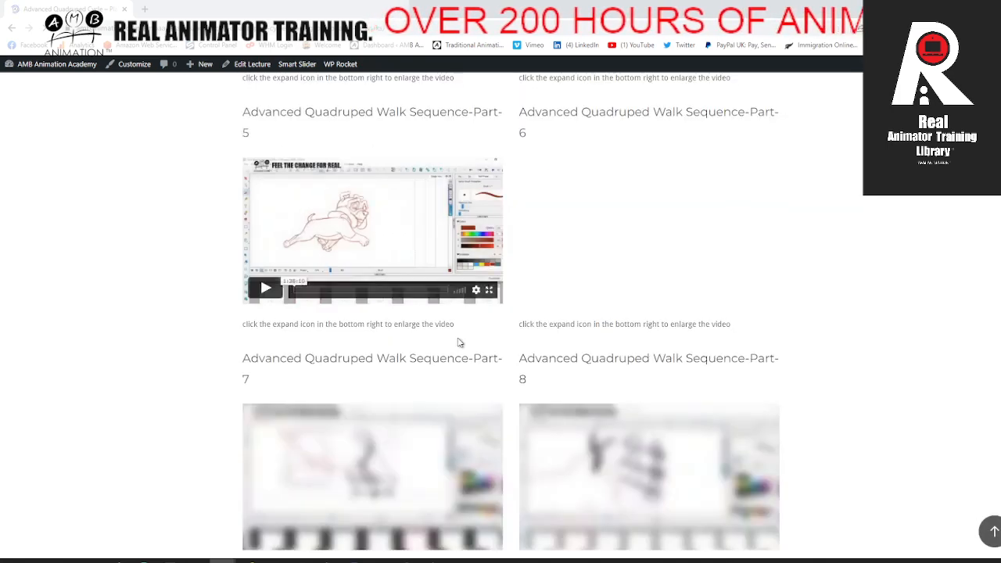
{"action": "scroll", "coordinate": [483, 330], "scroll_direction": "down", "scroll_amount": 3}
{"action": "scroll", "coordinate": [360, 324], "scroll_direction": "up", "scroll_amount": 10}
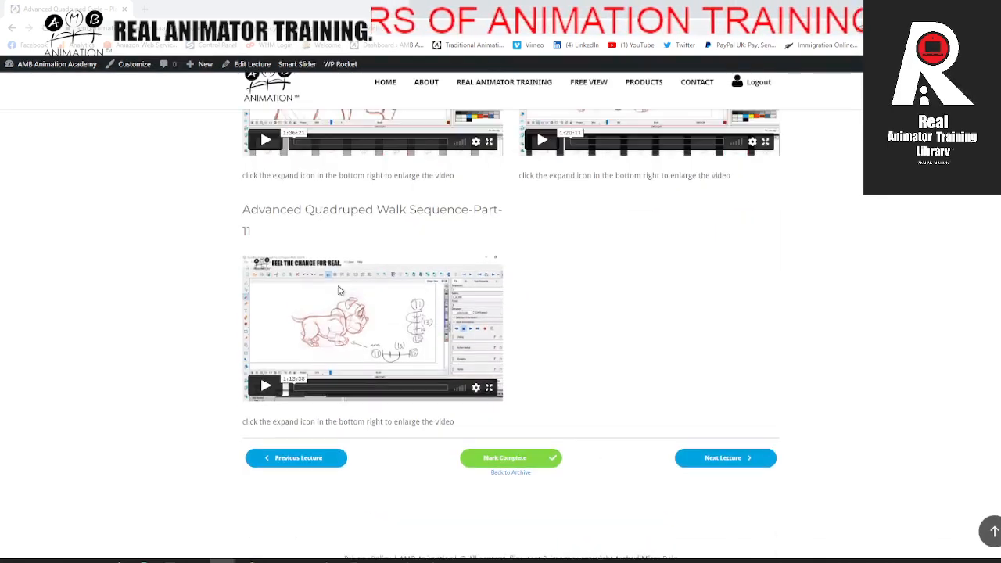
{"action": "scroll", "coordinate": [340, 303], "scroll_direction": "up", "scroll_amount": 5}
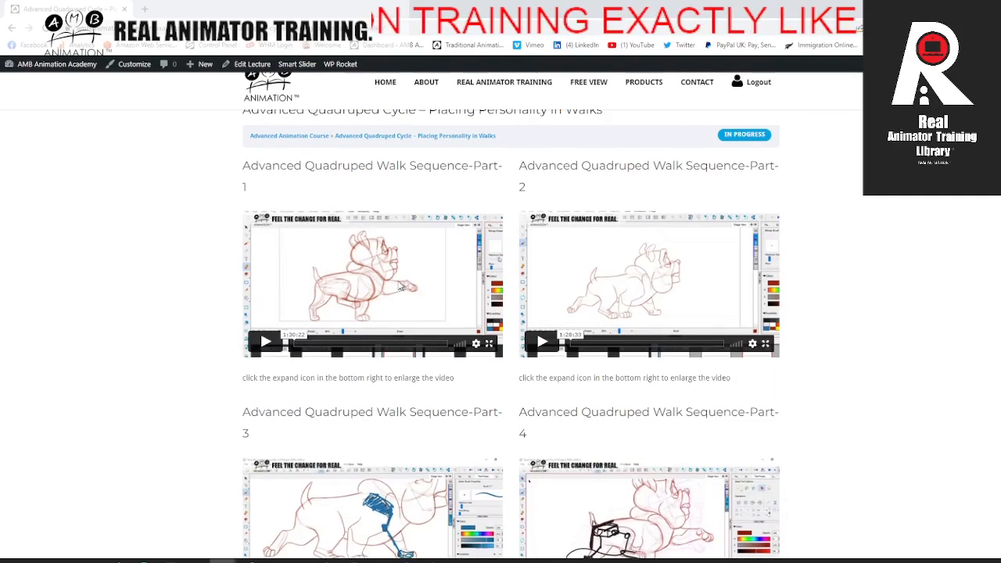
Step: Go back to the Training Archives page and open the Anatomy for the Animator - The Complete Human Skeleton course
{"action": "left_click", "coordinate": [14, 30]}
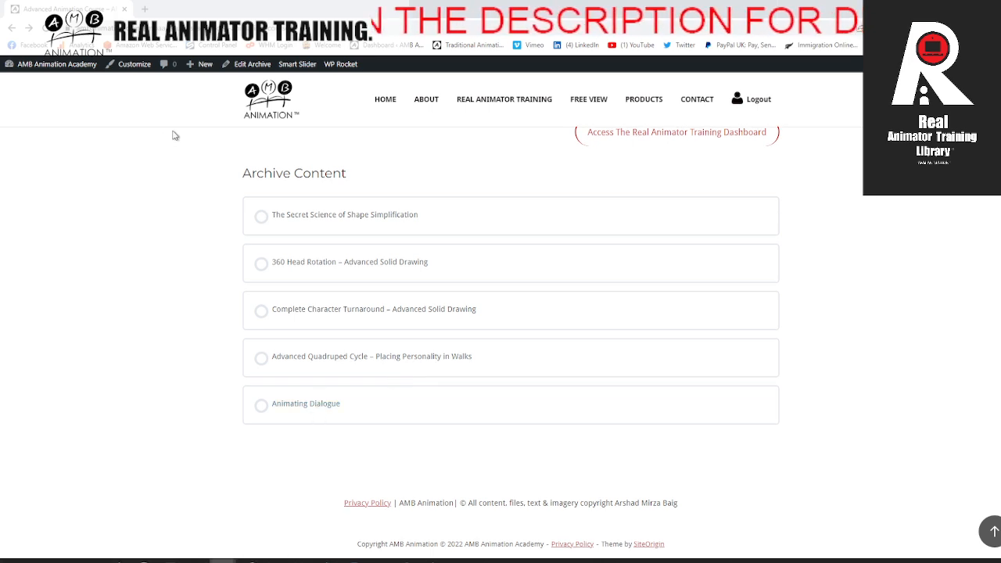
{"action": "left_click", "coordinate": [13, 29]}
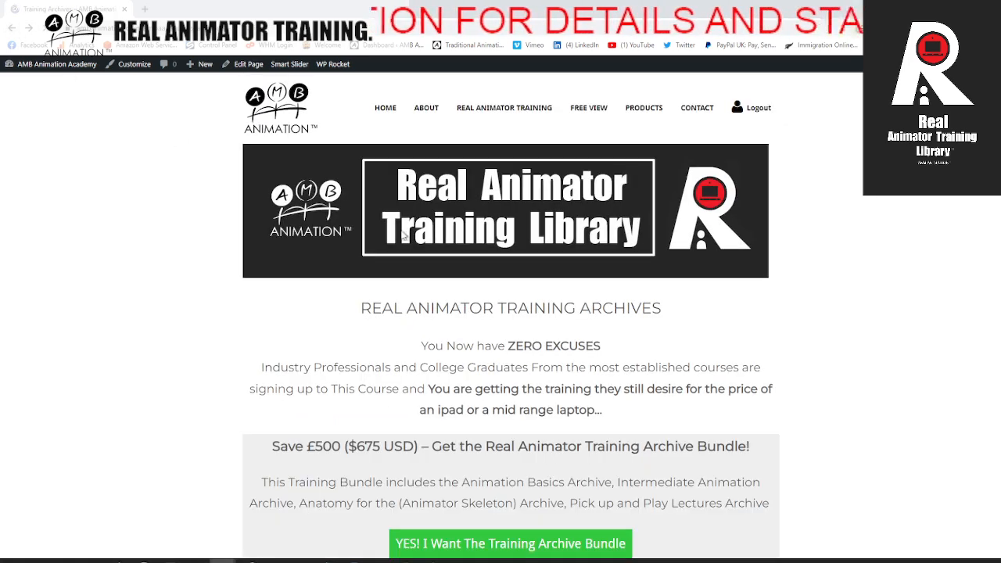
{"action": "scroll", "coordinate": [470, 317], "scroll_direction": "down", "scroll_amount": 6}
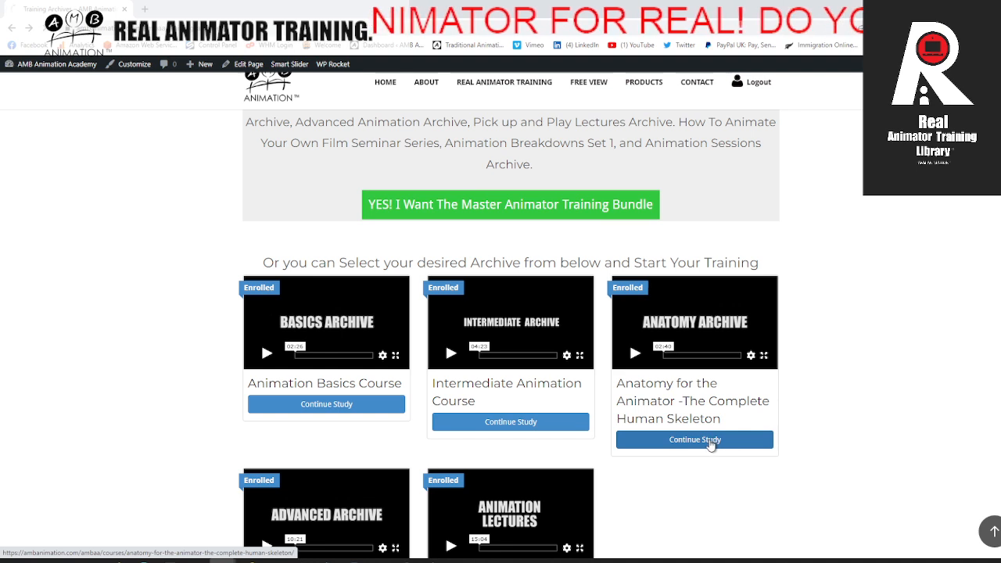
Step: Open The Skull lecture and play its Cranium & Facial - Skull Bones – Macro video full screen from partway through
{"action": "scroll", "coordinate": [143, 250], "scroll_direction": "down", "scroll_amount": 5}
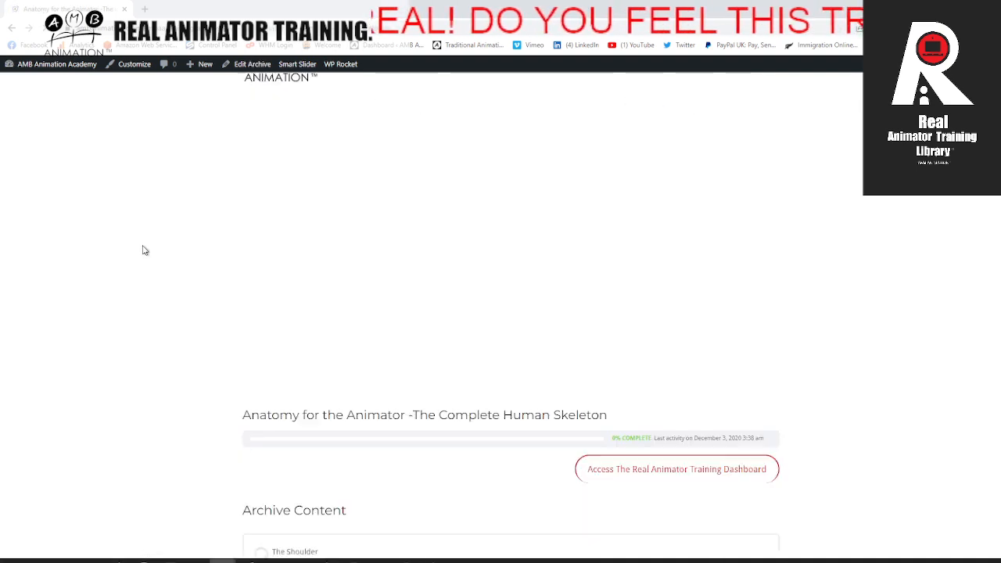
{"action": "scroll", "coordinate": [142, 252], "scroll_direction": "down", "scroll_amount": 4}
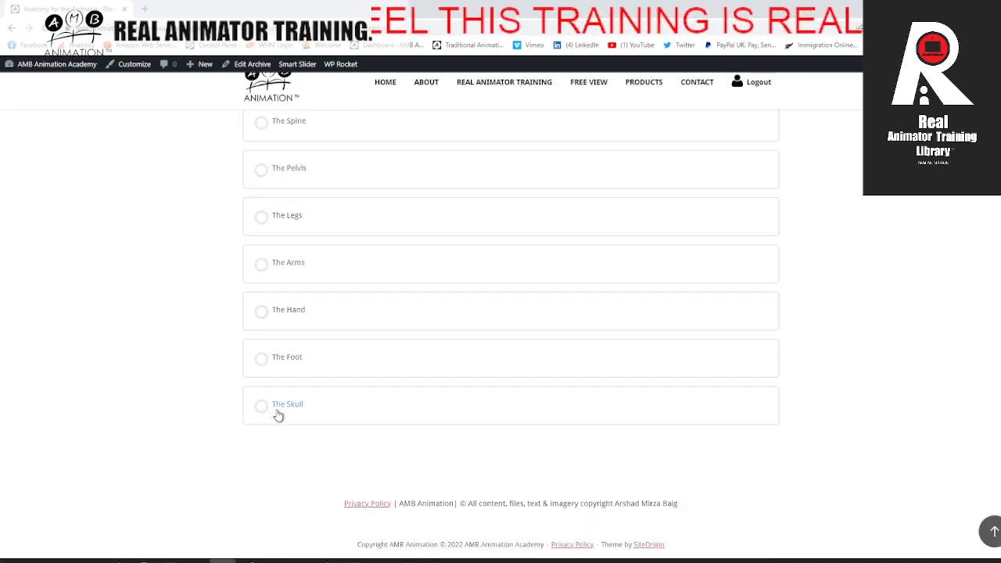
{"action": "left_click", "coordinate": [277, 415]}
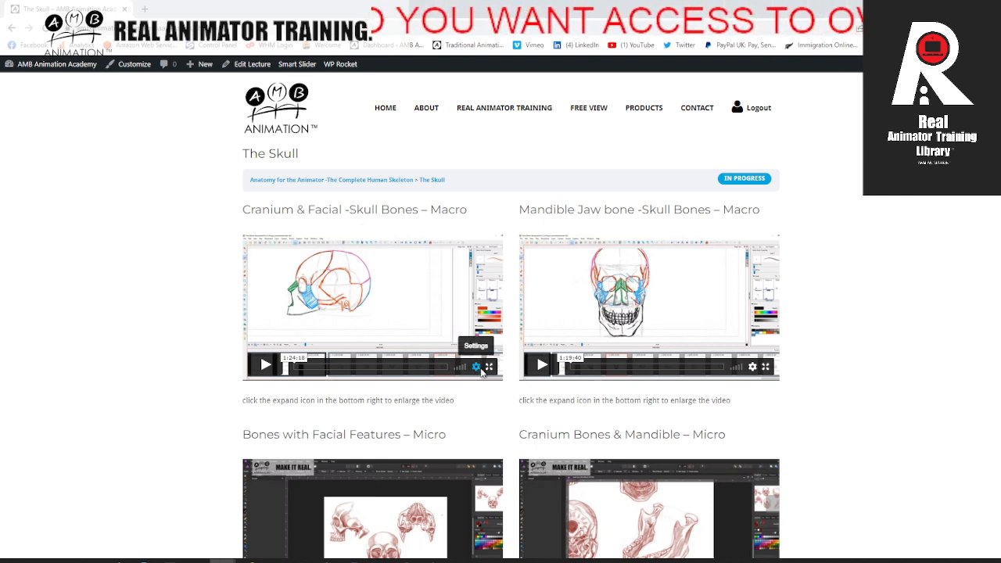
{"action": "left_click", "coordinate": [263, 366]}
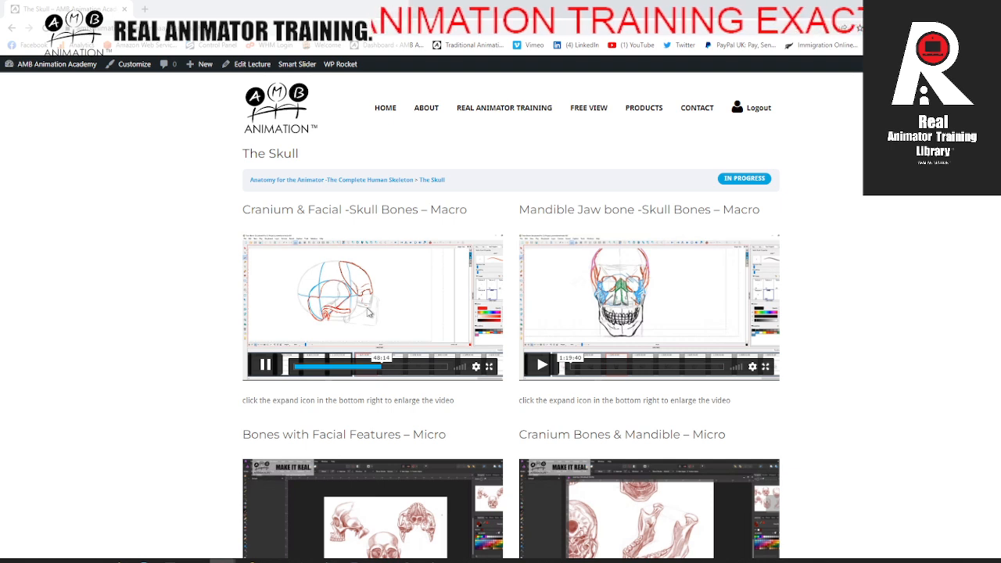
{"action": "left_click", "coordinate": [490, 369]}
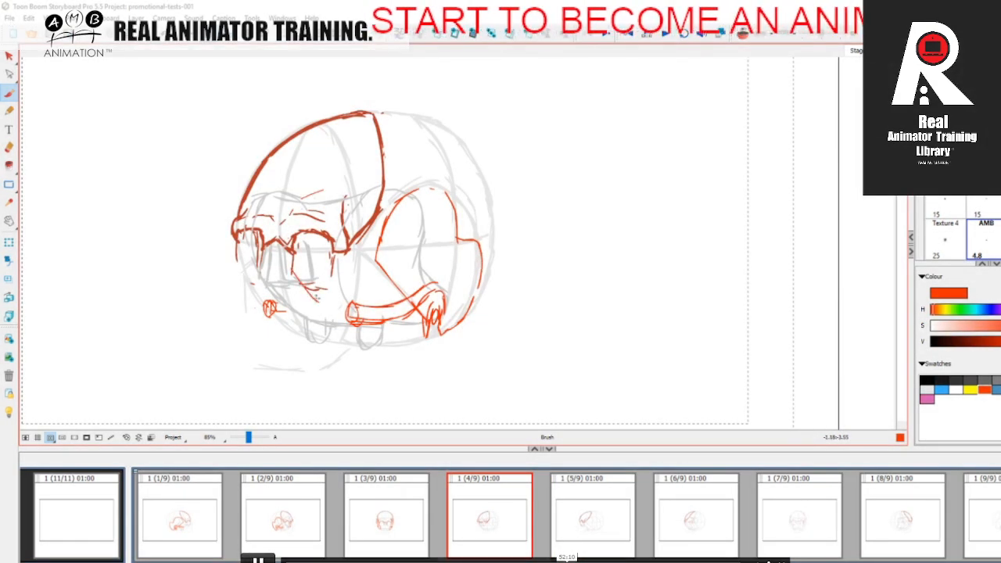
Step: Exit the full-screen video and look through the other videos of The Skull lecture, down to Skull – Bone Group
{"action": "left_click", "coordinate": [769, 560]}
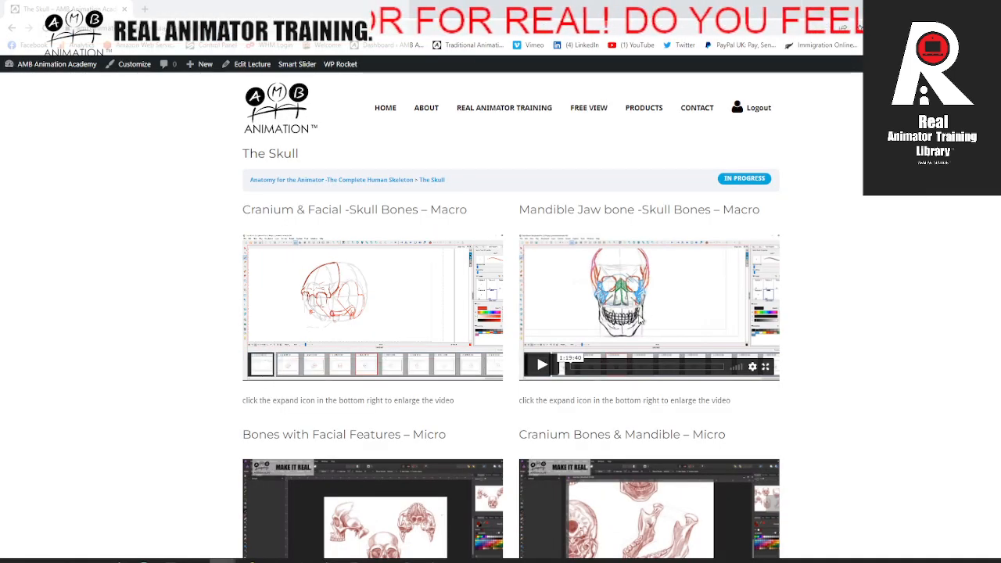
{"action": "scroll", "coordinate": [264, 362], "scroll_direction": "down", "scroll_amount": 2}
{"action": "scroll", "coordinate": [435, 310], "scroll_direction": "down", "scroll_amount": 2}
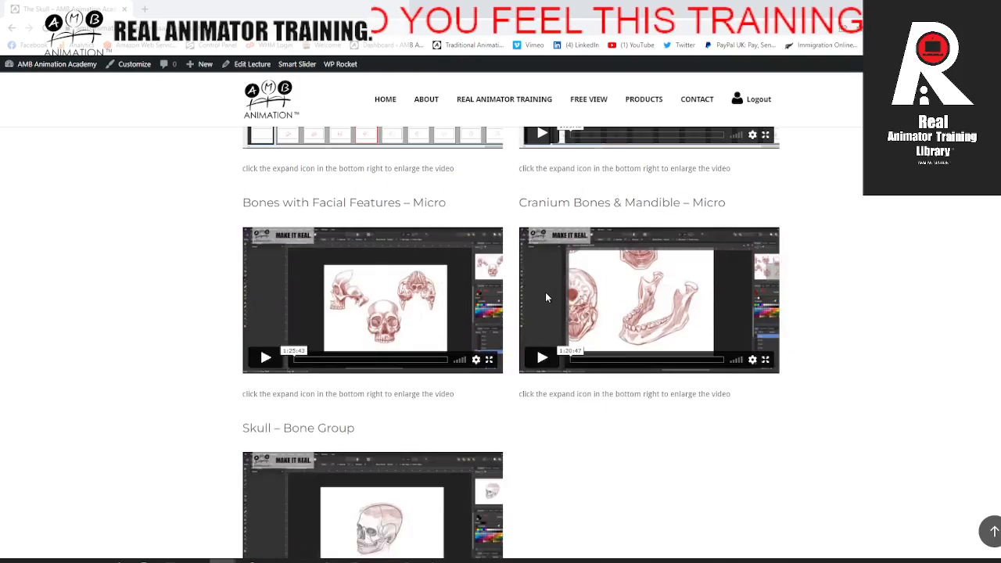
{"action": "scroll", "coordinate": [537, 346], "scroll_direction": "down", "scroll_amount": 2}
{"action": "scroll", "coordinate": [537, 247], "scroll_direction": "up", "scroll_amount": 1}
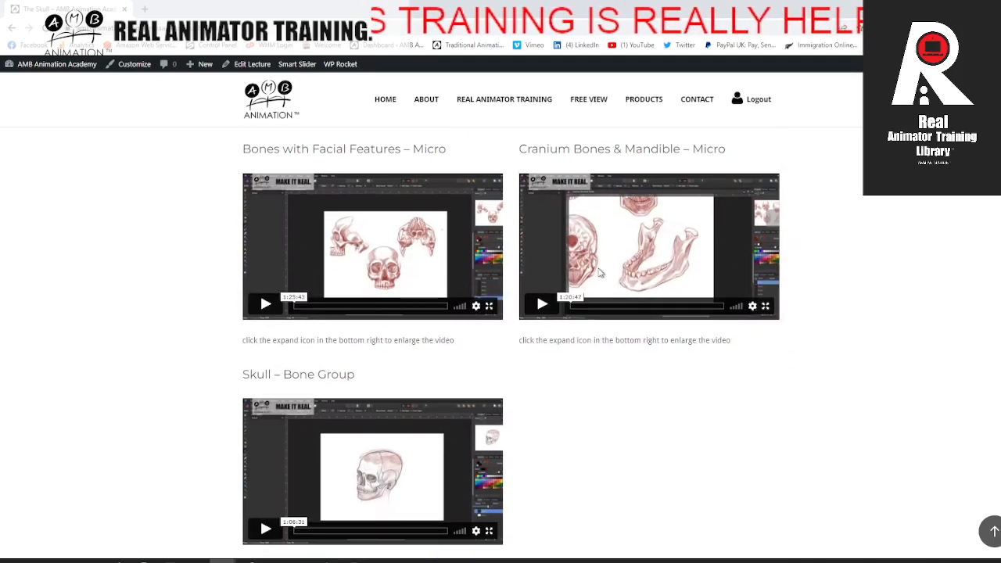
{"action": "scroll", "coordinate": [425, 292], "scroll_direction": "down", "scroll_amount": 2}
{"action": "scroll", "coordinate": [426, 294], "scroll_direction": "up", "scroll_amount": 5}
{"action": "scroll", "coordinate": [537, 346], "scroll_direction": "down", "scroll_amount": 3}
{"action": "scroll", "coordinate": [536, 346], "scroll_direction": "up", "scroll_amount": 5}
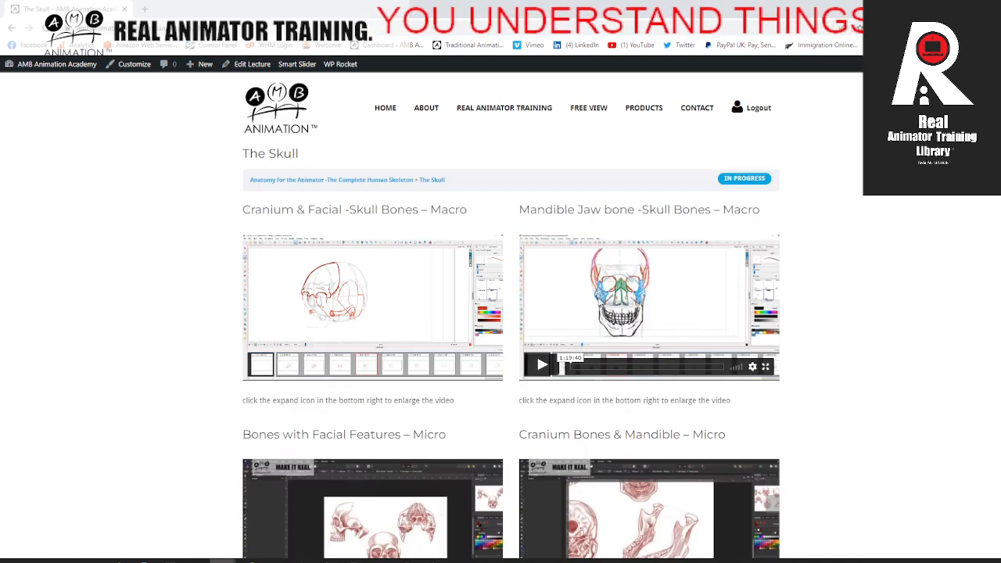
{"action": "scroll", "coordinate": [328, 327], "scroll_direction": "down", "scroll_amount": 4}
{"action": "scroll", "coordinate": [328, 326], "scroll_direction": "up", "scroll_amount": 5}
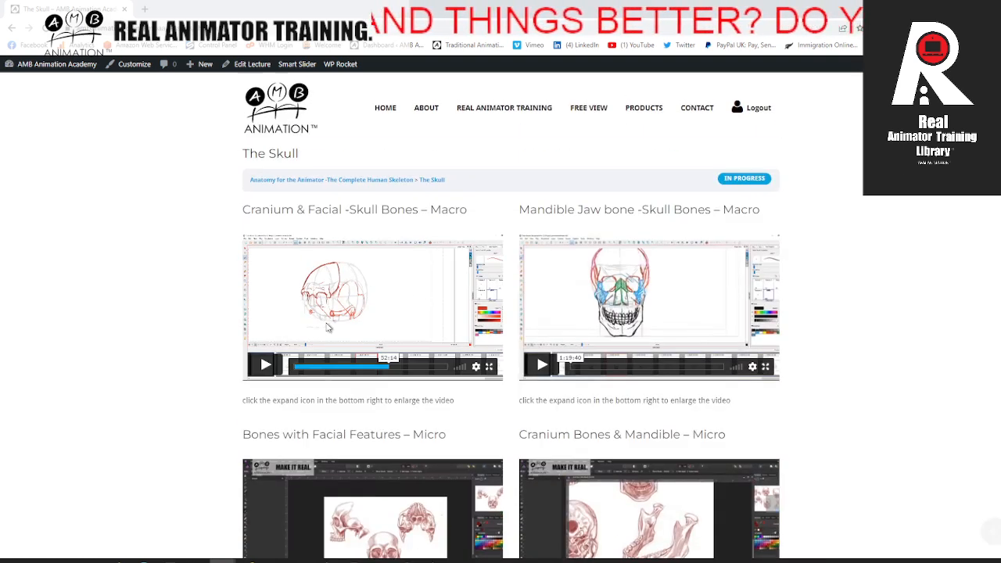
Step: Return to the Anatomy for the Animator contents, look over its lectures, and go back to the Training Archives page
{"action": "left_click", "coordinate": [14, 28]}
{"action": "scroll", "coordinate": [496, 320], "scroll_direction": "down", "scroll_amount": 1}
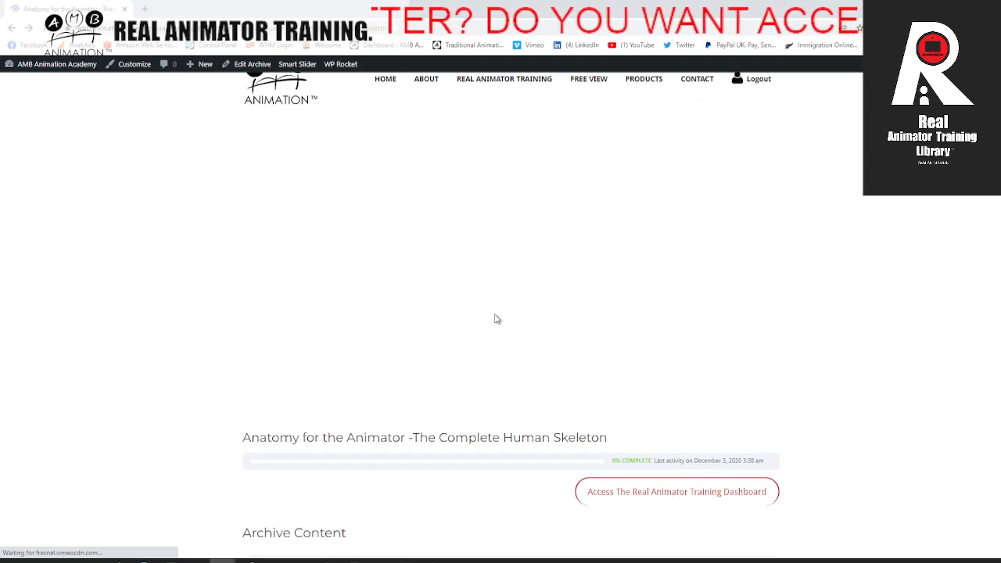
{"action": "scroll", "coordinate": [497, 319], "scroll_direction": "down", "scroll_amount": 6}
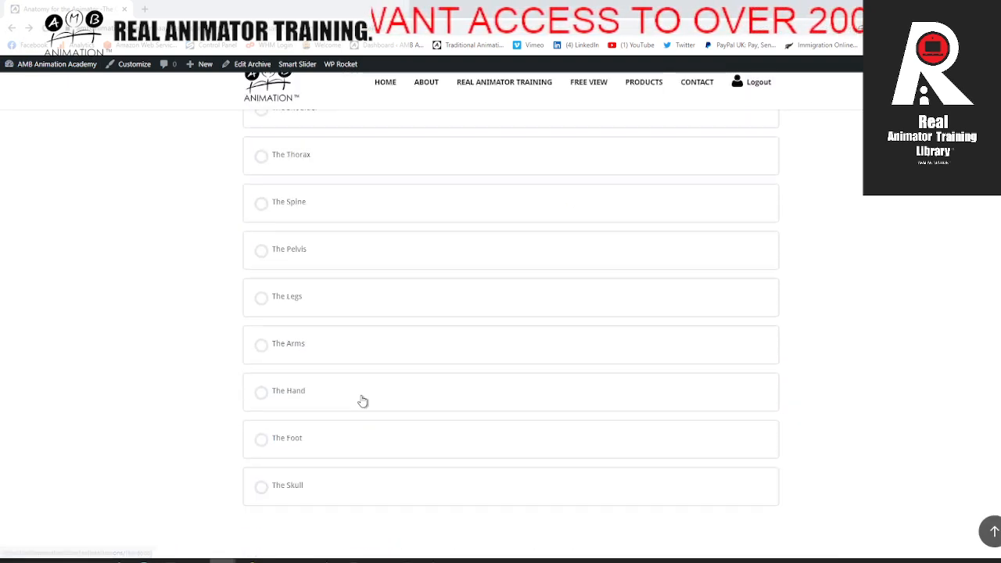
{"action": "scroll", "coordinate": [362, 401], "scroll_direction": "up", "scroll_amount": 7}
{"action": "left_click", "coordinate": [12, 28]}
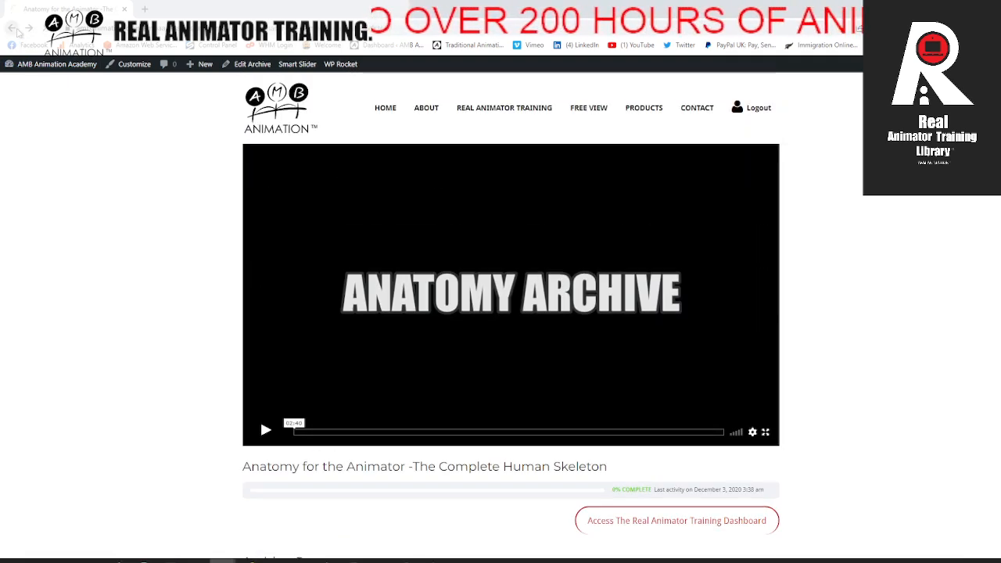
{"action": "scroll", "coordinate": [209, 225], "scroll_direction": "down", "scroll_amount": 8}
{"action": "scroll", "coordinate": [209, 225], "scroll_direction": "down", "scroll_amount": 2}
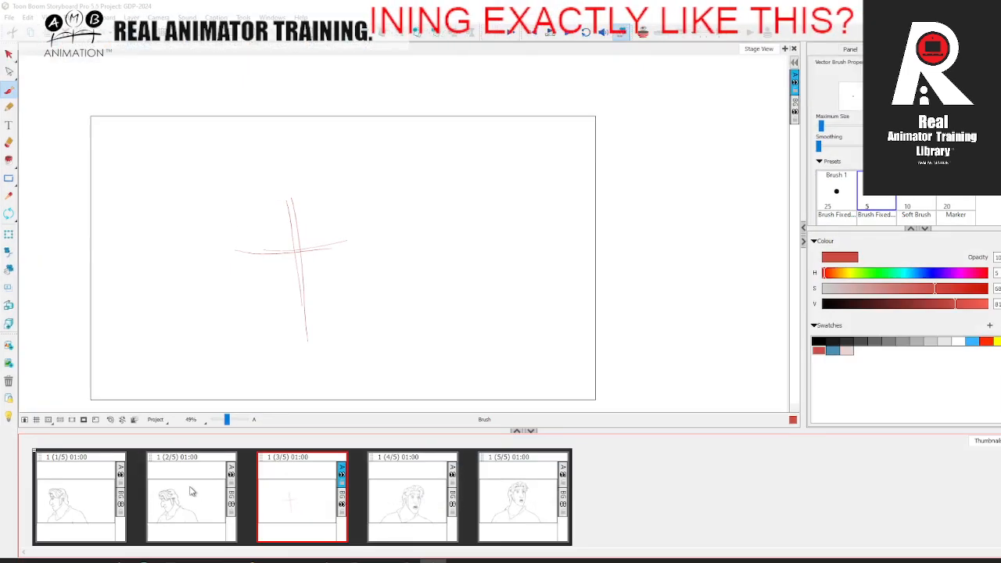
Step: Switch to Storyboard Pro and view the head-turn drawings in the first, second, fourth and fifth panels, returning to the second
{"action": "left_click", "coordinate": [192, 492]}
{"action": "left_click", "coordinate": [103, 491]}
{"action": "left_click", "coordinate": [170, 495]}
{"action": "left_click", "coordinate": [383, 499]}
{"action": "left_click", "coordinate": [524, 495]}
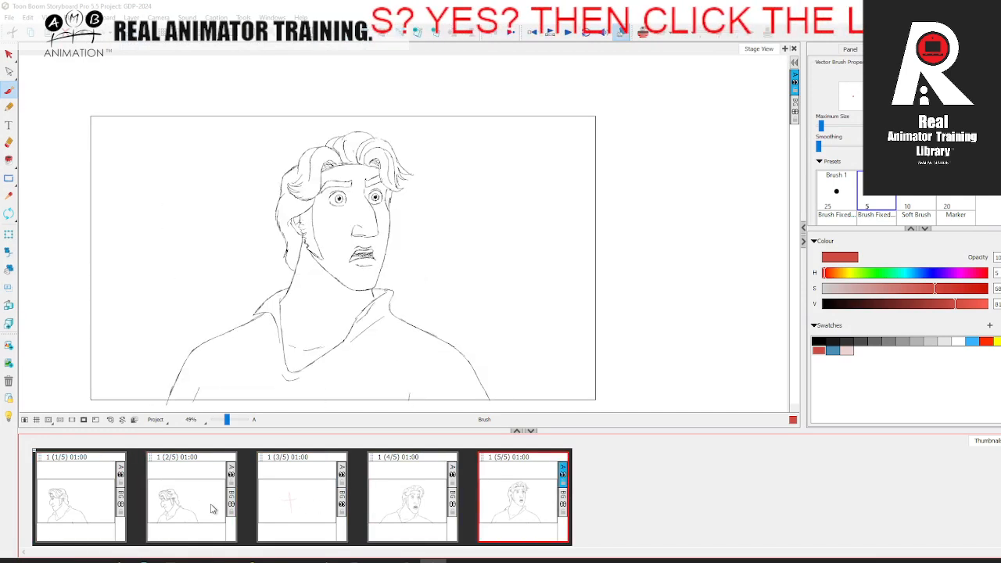
{"action": "left_click", "coordinate": [204, 509]}
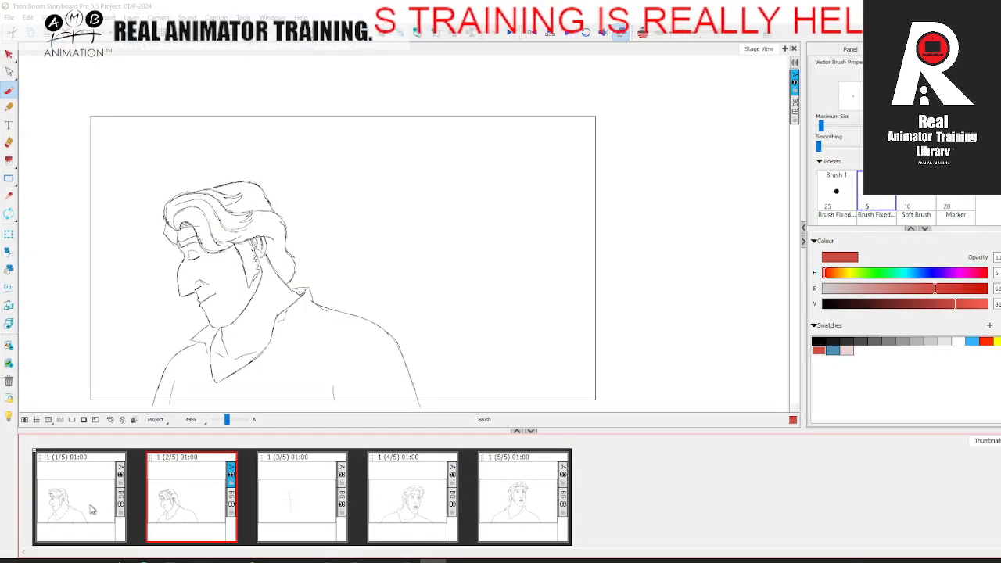
Step: Flip repeatedly back and forth through the first, second, fourth and fifth storyboard panels to compare the head-turn poses, ending on the fifth
{"action": "left_click", "coordinate": [90, 506]}
{"action": "left_click", "coordinate": [178, 502]}
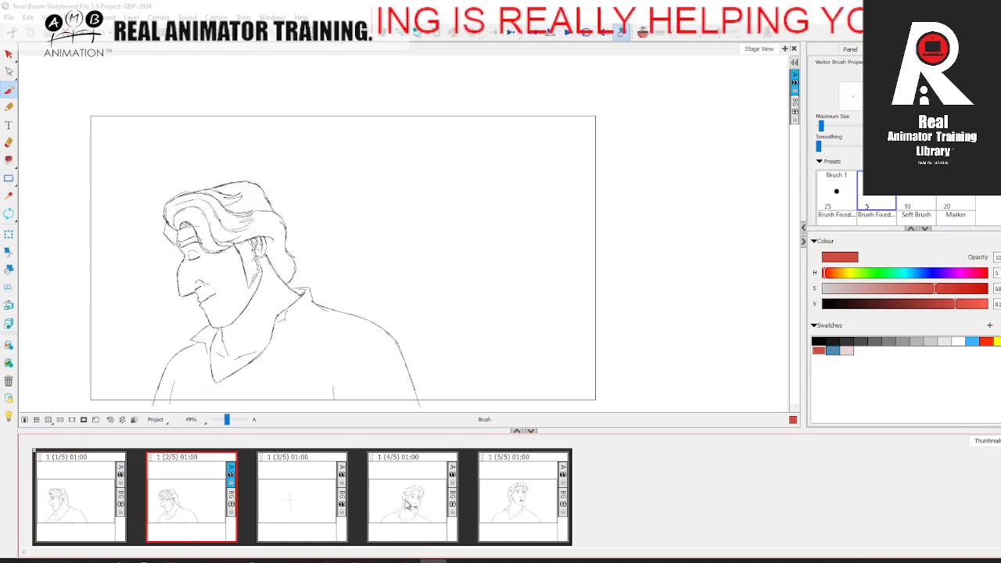
{"action": "left_click", "coordinate": [394, 503]}
{"action": "left_click", "coordinate": [532, 492]}
{"action": "left_click", "coordinate": [430, 494]}
{"action": "left_click", "coordinate": [214, 494]}
{"action": "left_click", "coordinate": [84, 496]}
{"action": "left_click", "coordinate": [198, 507]}
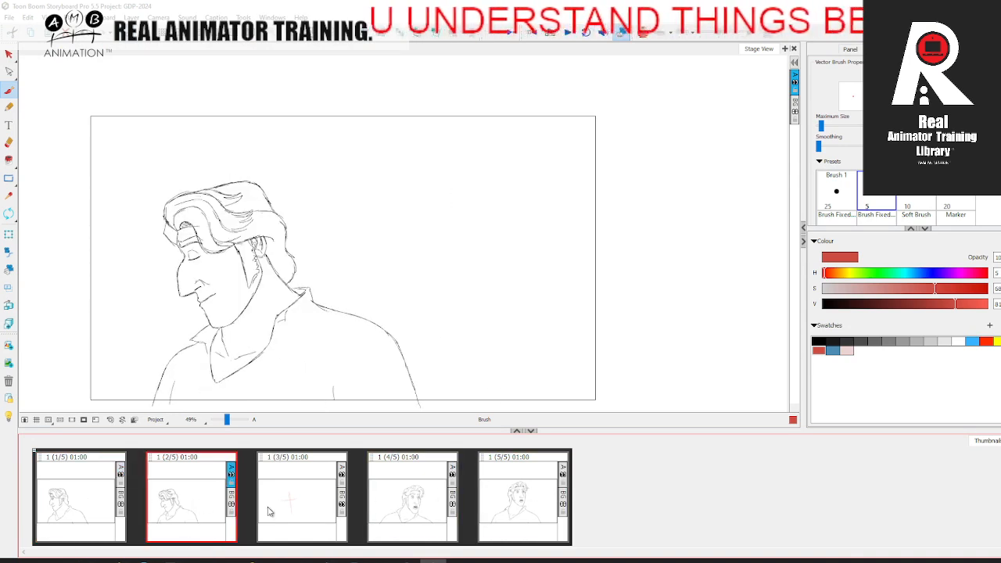
{"action": "left_click", "coordinate": [413, 495]}
{"action": "left_click", "coordinate": [530, 501]}
{"action": "left_click", "coordinate": [413, 510]}
{"action": "left_click", "coordinate": [210, 504]}
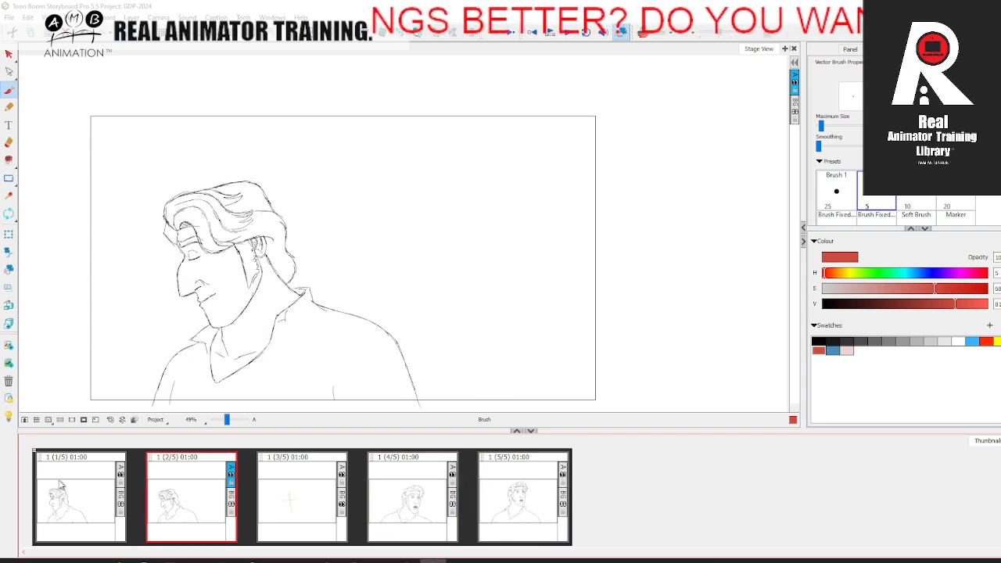
{"action": "left_click", "coordinate": [100, 496]}
{"action": "left_click", "coordinate": [166, 505]}
{"action": "left_click", "coordinate": [395, 507]}
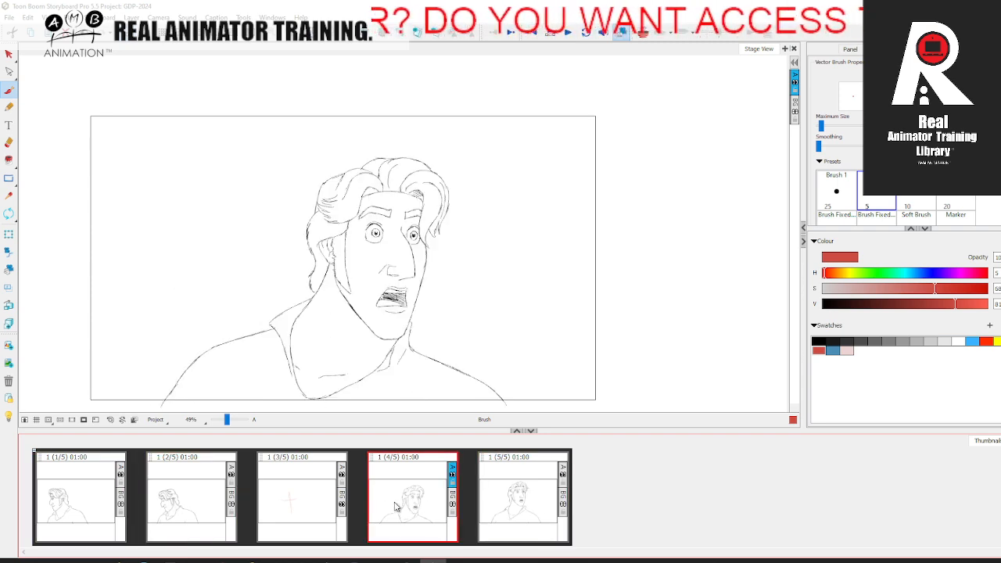
{"action": "left_click", "coordinate": [516, 501]}
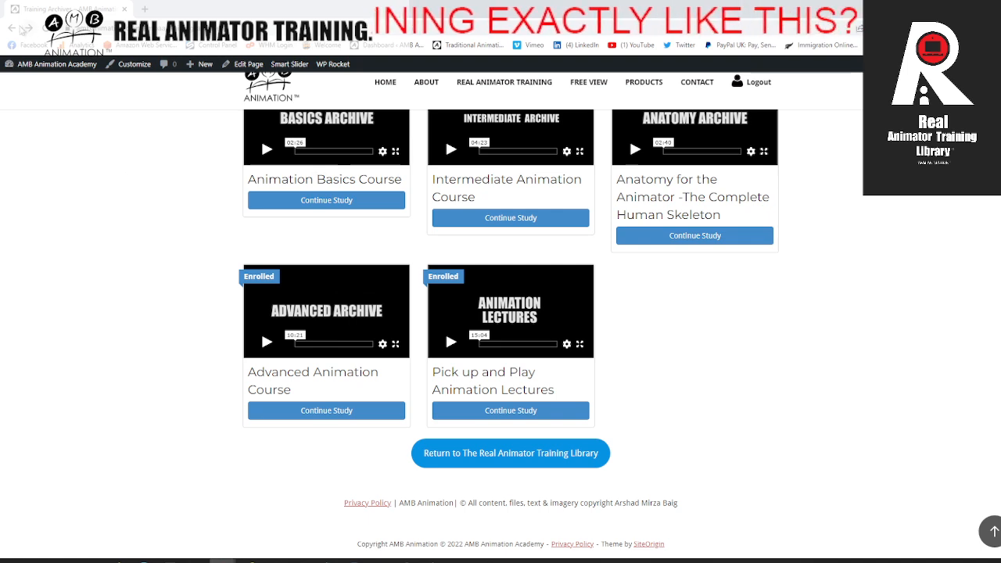
Step: Switch to the browser, return to the library page, open the Edutainment Archives and look through the available courses
{"action": "left_click", "coordinate": [15, 30]}
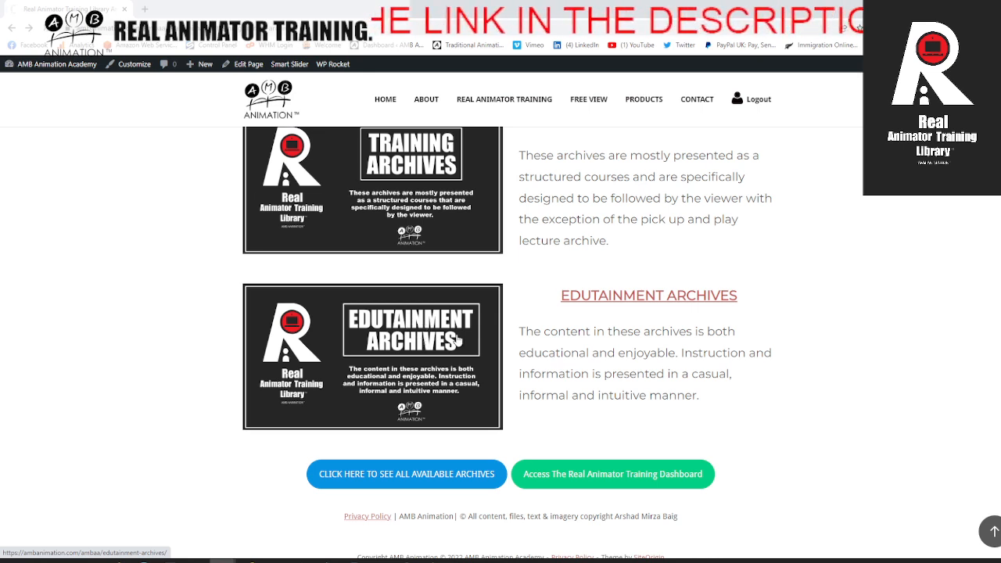
{"action": "left_click", "coordinate": [274, 316]}
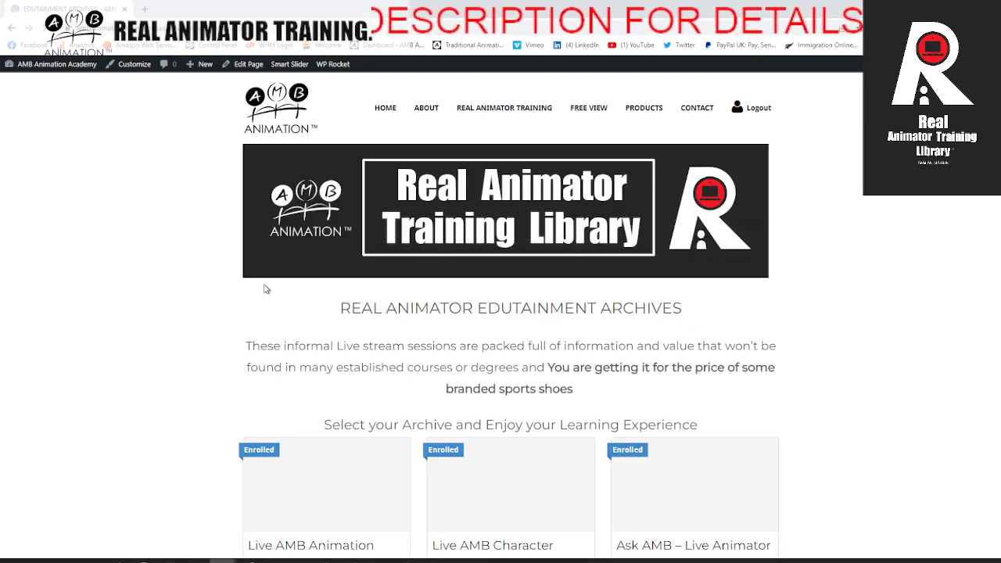
{"action": "scroll", "coordinate": [260, 293], "scroll_direction": "down", "scroll_amount": 2}
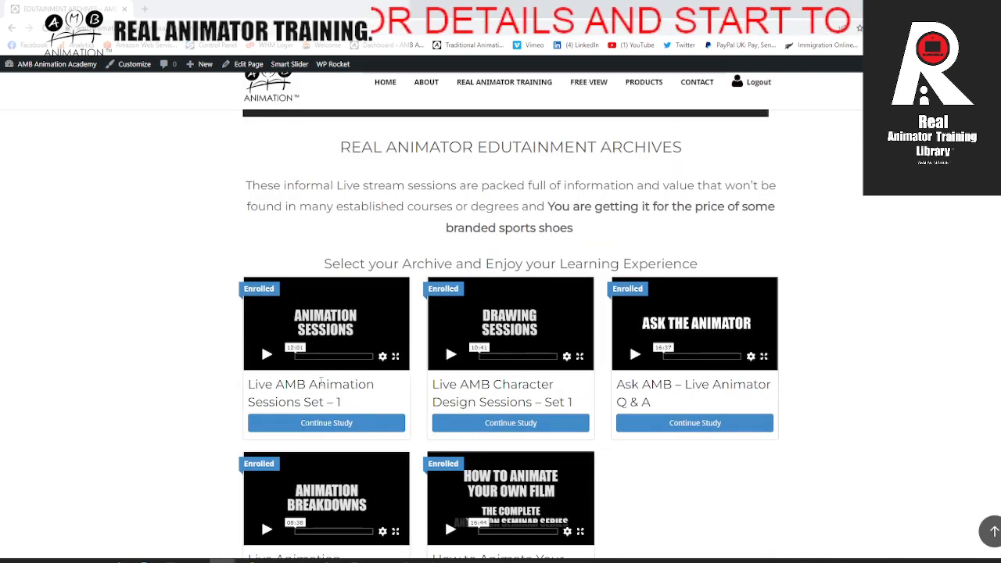
{"action": "scroll", "coordinate": [410, 320], "scroll_direction": "down", "scroll_amount": 1}
{"action": "scroll", "coordinate": [499, 345], "scroll_direction": "down", "scroll_amount": 1}
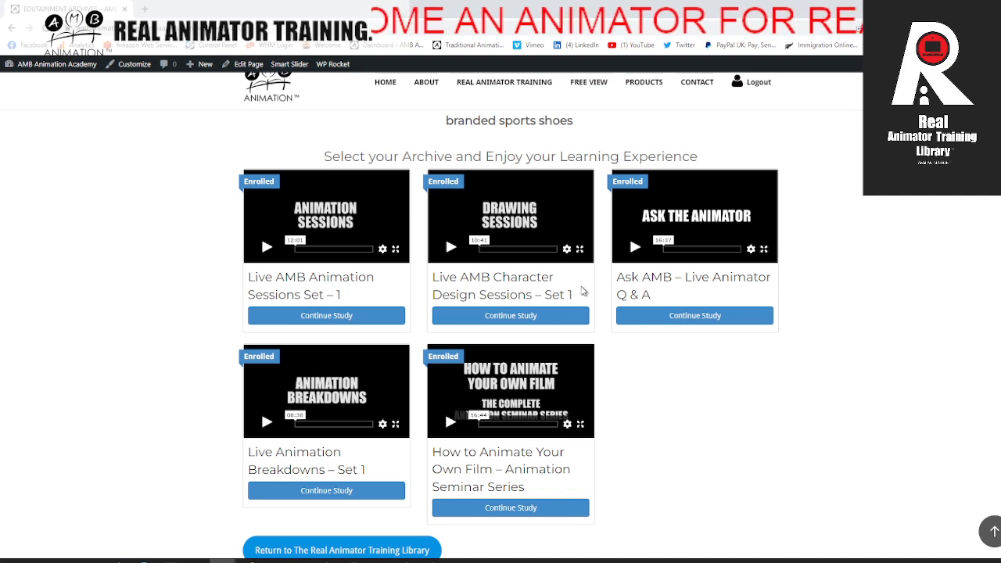
{"action": "scroll", "coordinate": [576, 290], "scroll_direction": "down", "scroll_amount": 2}
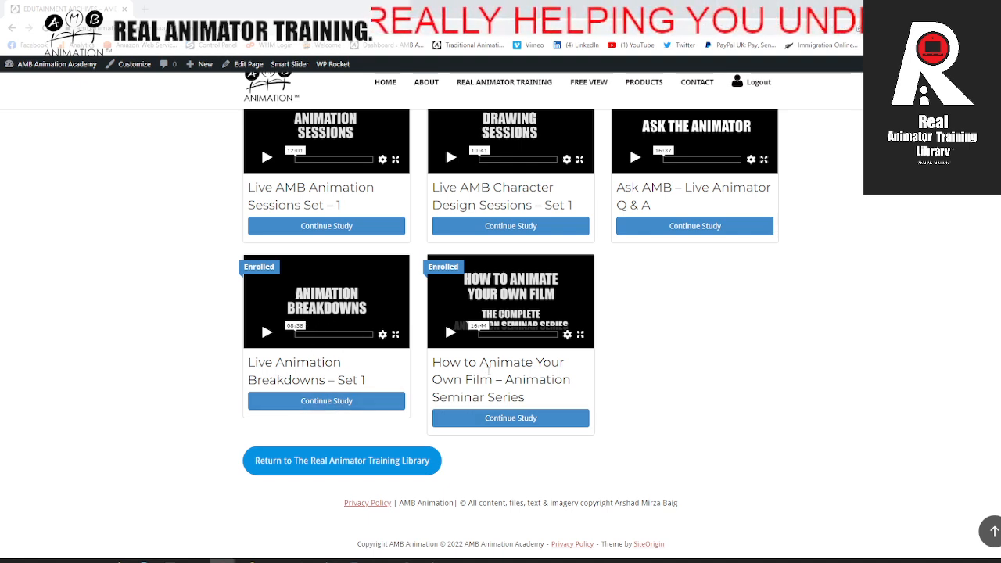
Step: Open the How to Animate Your Own Film – Animation Seminar Series course and review its list of seminars
{"action": "left_click", "coordinate": [510, 423]}
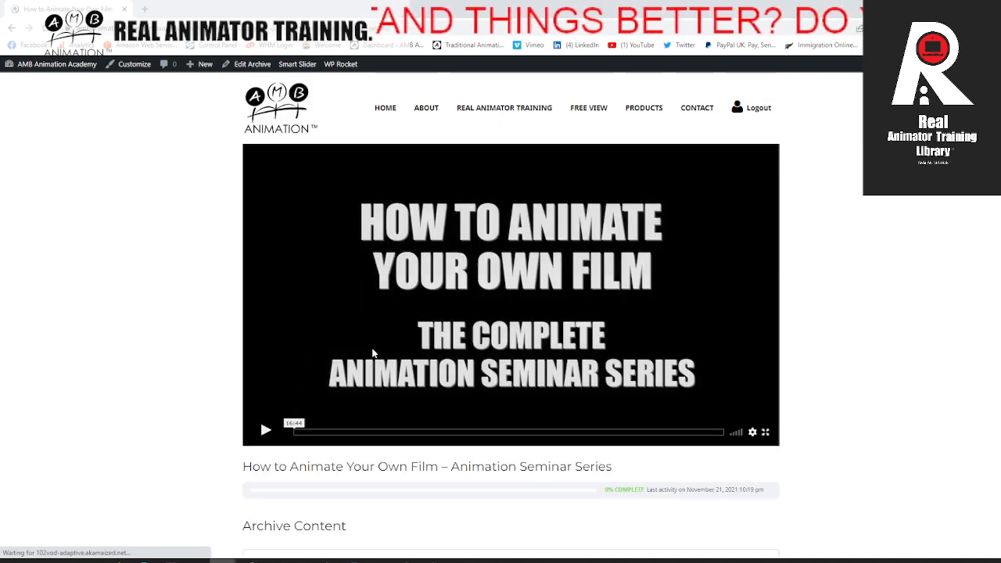
{"action": "scroll", "coordinate": [282, 376], "scroll_direction": "down", "scroll_amount": 4}
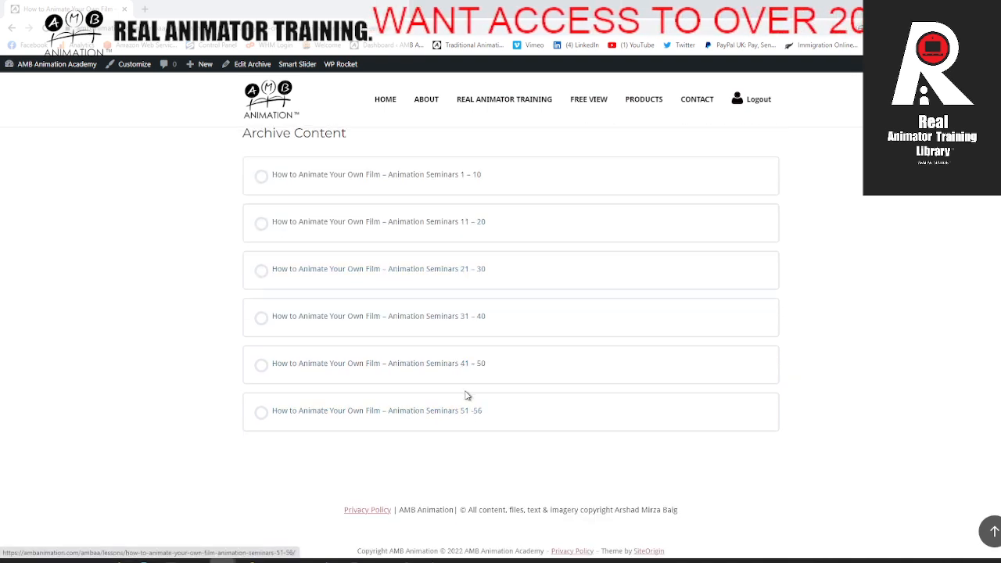
{"action": "scroll", "coordinate": [467, 399], "scroll_direction": "up", "scroll_amount": 3}
{"action": "scroll", "coordinate": [464, 394], "scroll_direction": "down", "scroll_amount": 3}
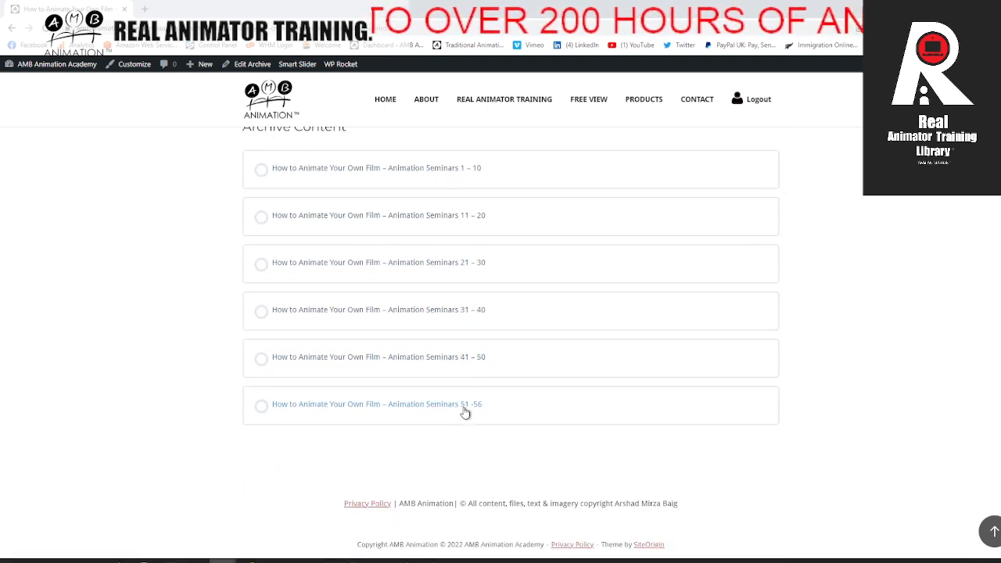
{"action": "scroll", "coordinate": [462, 414], "scroll_direction": "up", "scroll_amount": 4}
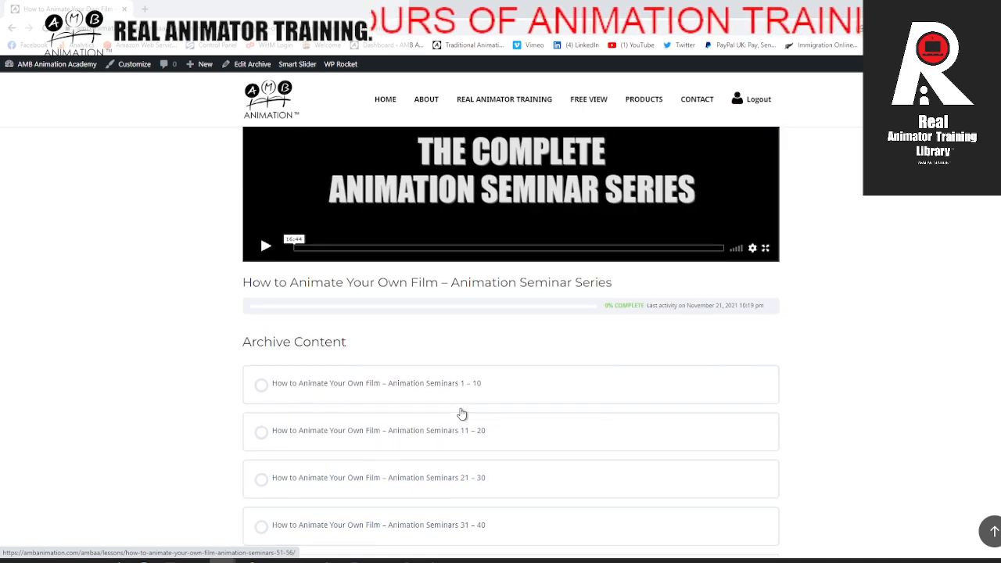
Step: Play the seminar series' introductory video through its opening film clip, then pause it
{"action": "left_click", "coordinate": [265, 352]}
{"action": "scroll", "coordinate": [326, 366], "scroll_direction": "up", "scroll_amount": 1}
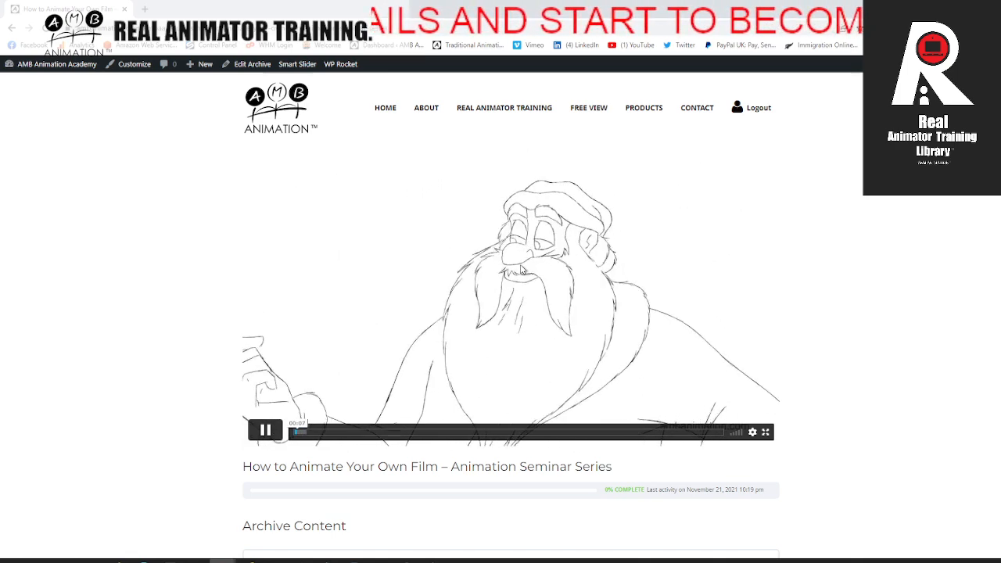
{"action": "scroll", "coordinate": [404, 384], "scroll_direction": "down", "scroll_amount": 2}
{"action": "scroll", "coordinate": [403, 384], "scroll_direction": "up", "scroll_amount": 2}
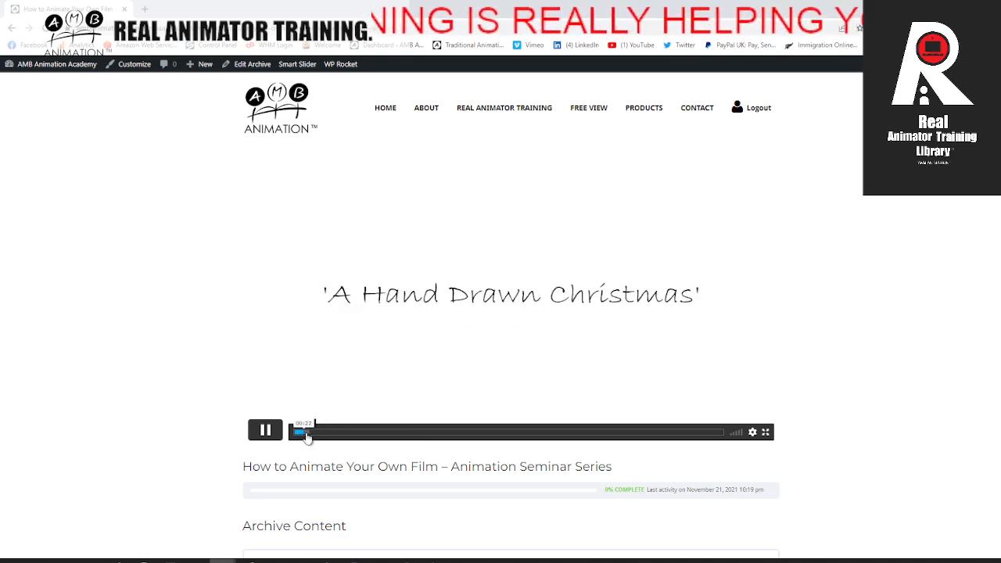
{"action": "left_click", "coordinate": [265, 430]}
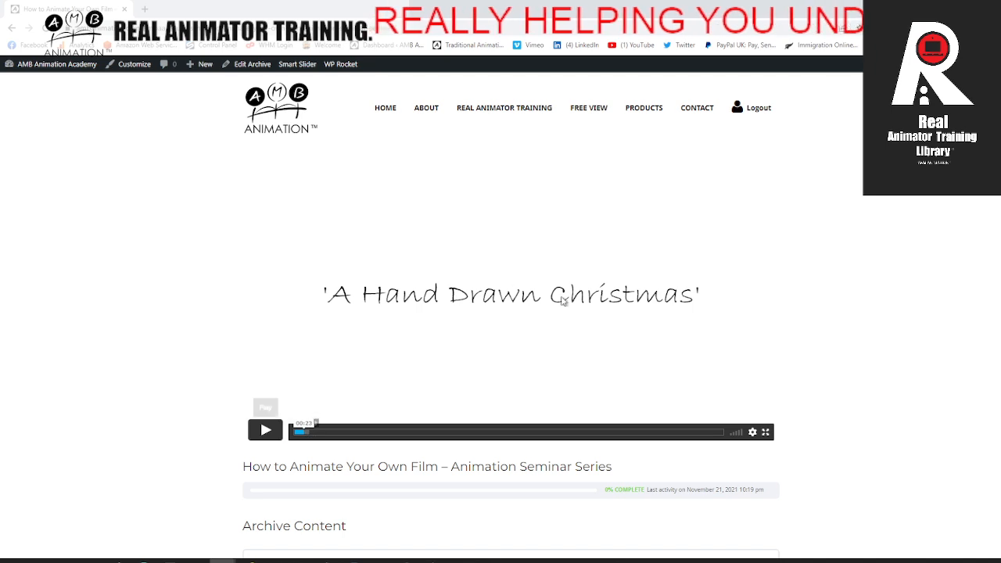
Step: Return to the Edutainment Archives, look over its courses again, and go back to the Real Animator Training Library page
{"action": "left_click", "coordinate": [13, 29]}
{"action": "scroll", "coordinate": [418, 325], "scroll_direction": "down", "scroll_amount": 5}
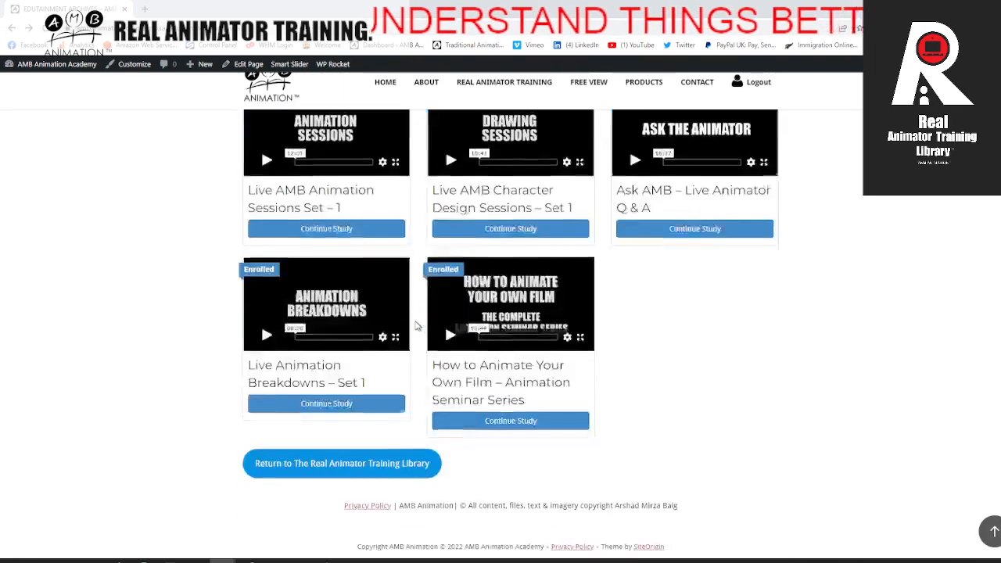
{"action": "scroll", "coordinate": [415, 327], "scroll_direction": "up", "scroll_amount": 5}
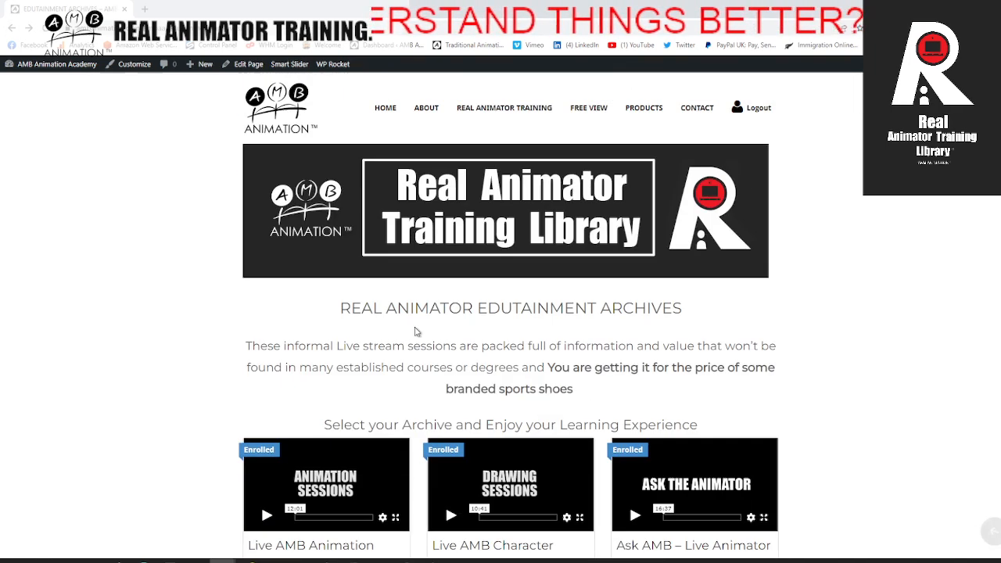
{"action": "left_click", "coordinate": [13, 29]}
Step: Review the library page from its welcome text and pricing to the Training Archives and Edutainment Archives sections
{"action": "scroll", "coordinate": [299, 252], "scroll_direction": "down", "scroll_amount": 10}
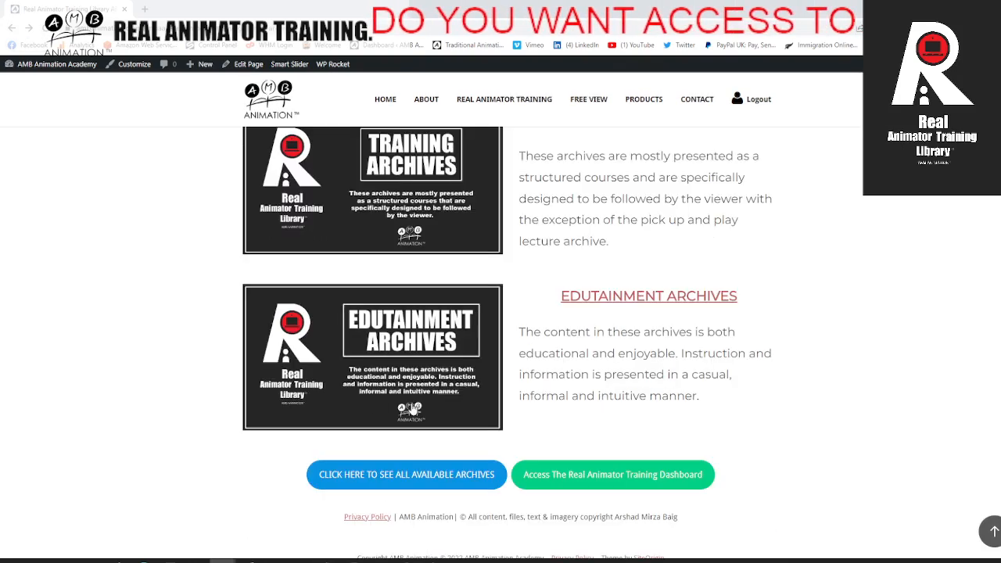
{"action": "scroll", "coordinate": [391, 309], "scroll_direction": "up", "scroll_amount": 10}
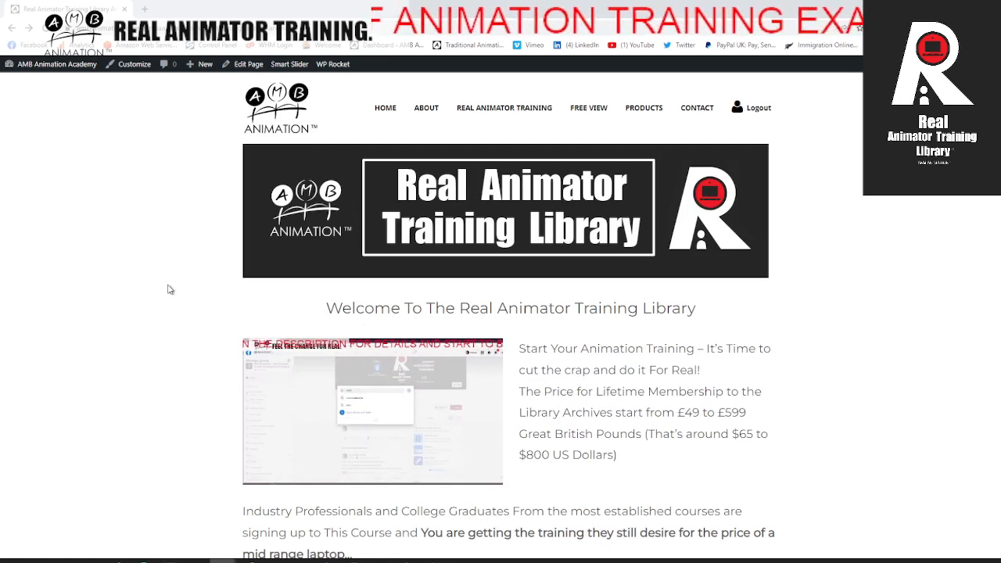
{"action": "scroll", "coordinate": [170, 292], "scroll_direction": "down", "scroll_amount": 5}
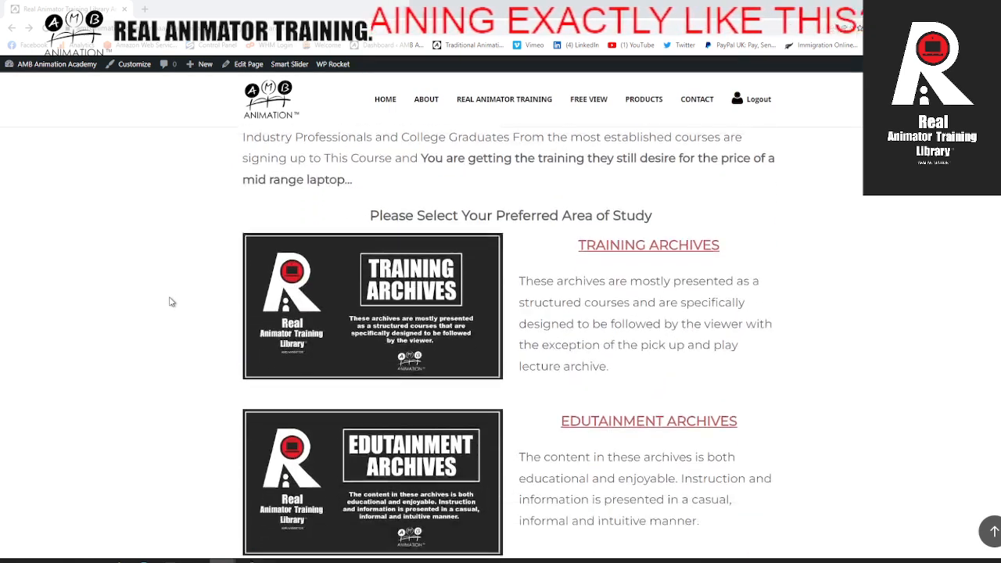
{"action": "scroll", "coordinate": [171, 301], "scroll_direction": "up", "scroll_amount": 2}
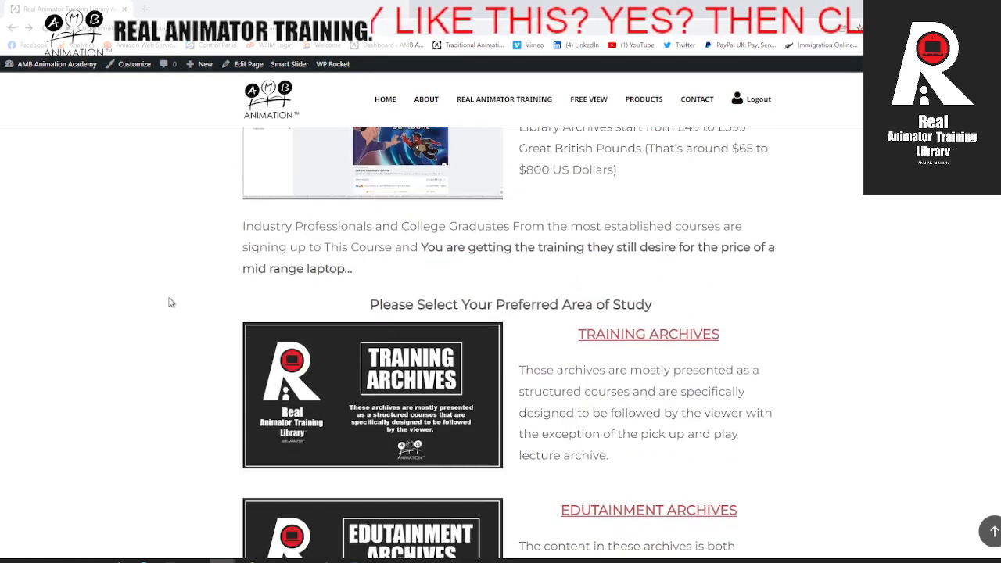
{"action": "scroll", "coordinate": [171, 303], "scroll_direction": "down", "scroll_amount": 2}
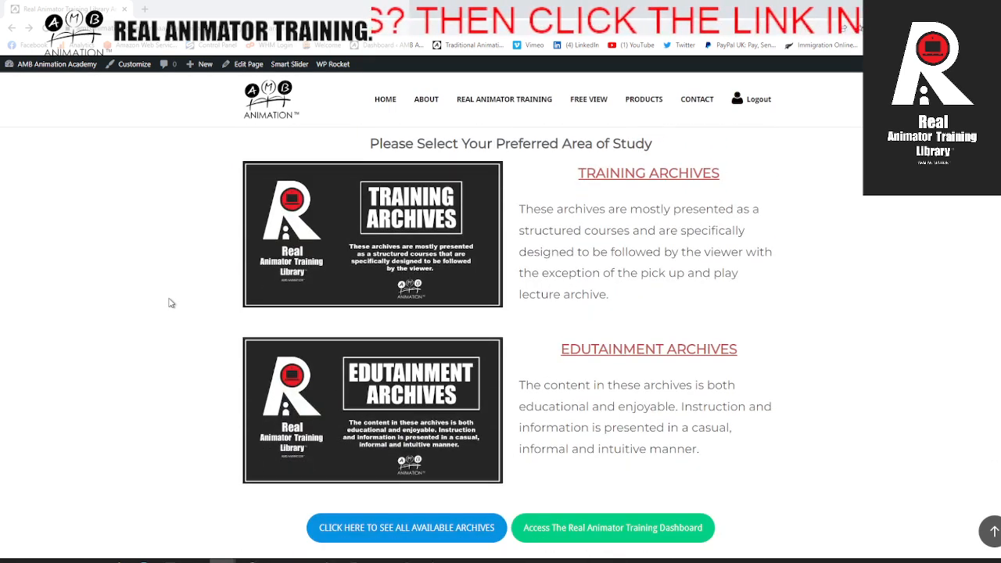
{"action": "scroll", "coordinate": [171, 303], "scroll_direction": "down", "scroll_amount": 1}
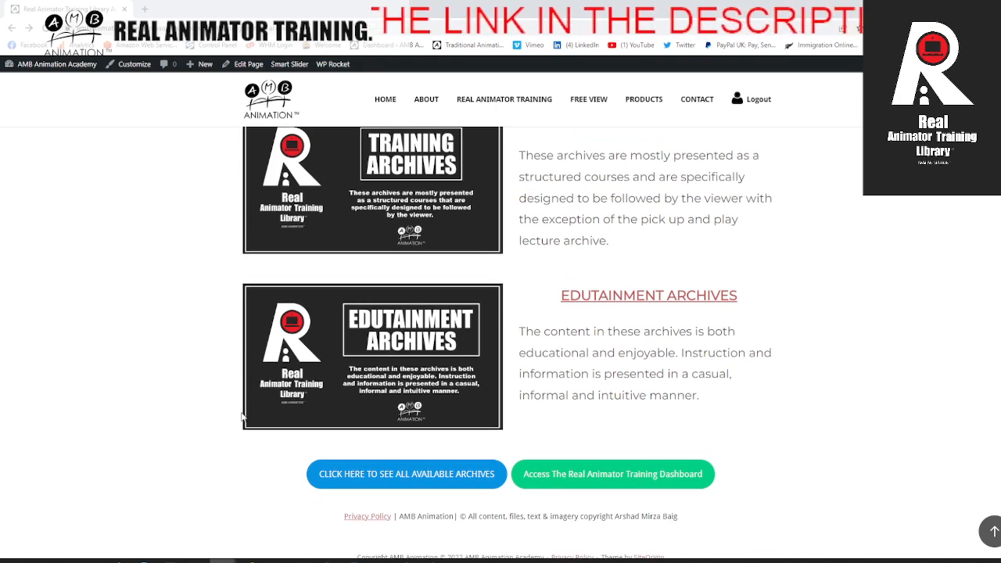
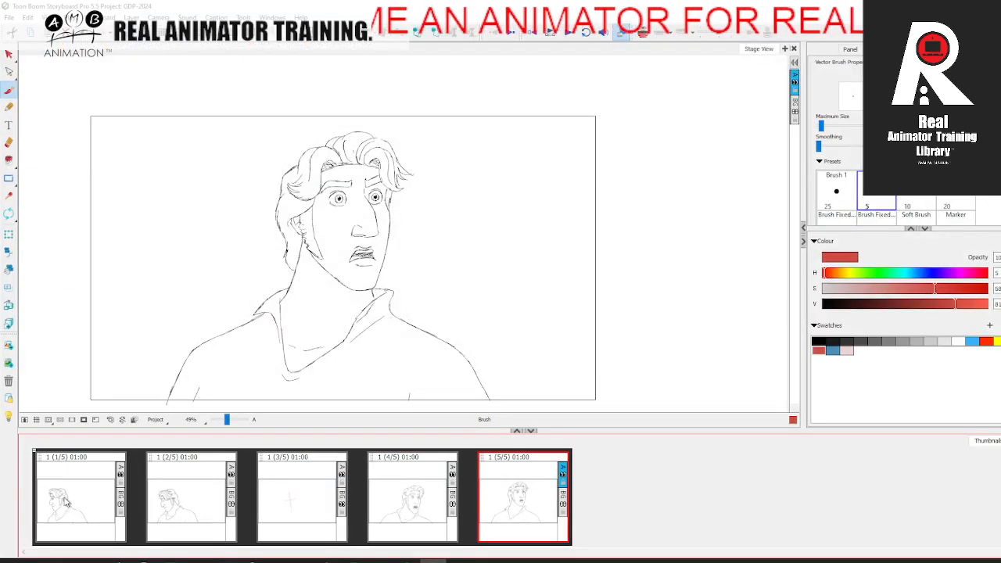
Step: Switch to Storyboard Pro and flip through the five panels to examine the character's key poses
{"action": "left_click", "coordinate": [66, 503]}
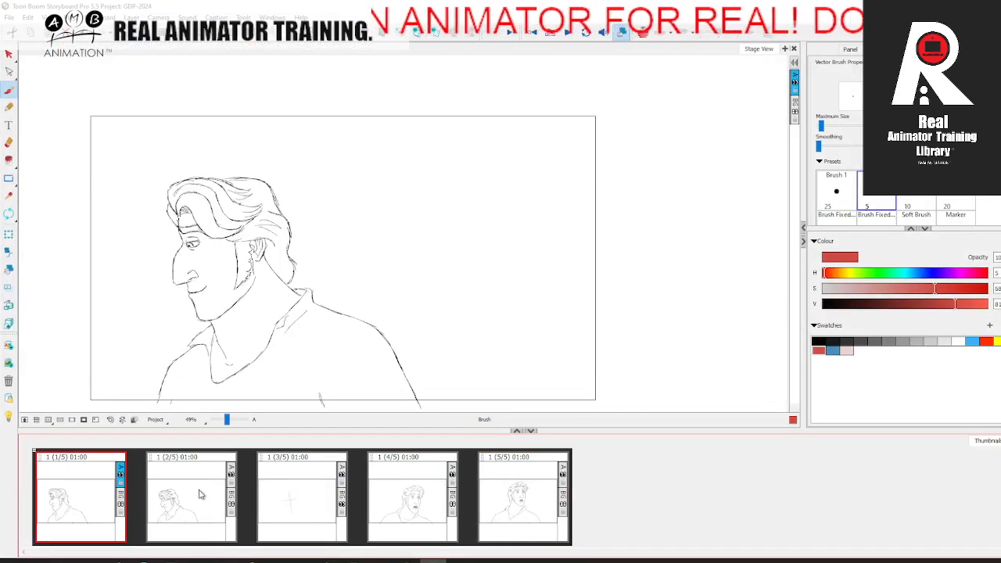
{"action": "left_click", "coordinate": [200, 497]}
{"action": "left_click", "coordinate": [404, 498]}
{"action": "left_click", "coordinate": [526, 487]}
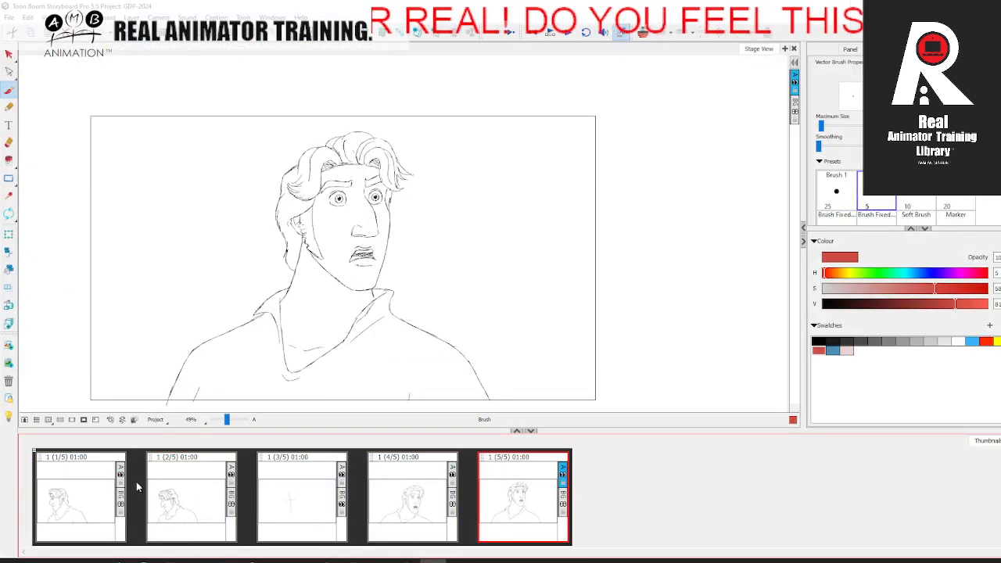
{"action": "left_click", "coordinate": [103, 493]}
{"action": "left_click", "coordinate": [187, 501]}
{"action": "left_click", "coordinate": [371, 490]}
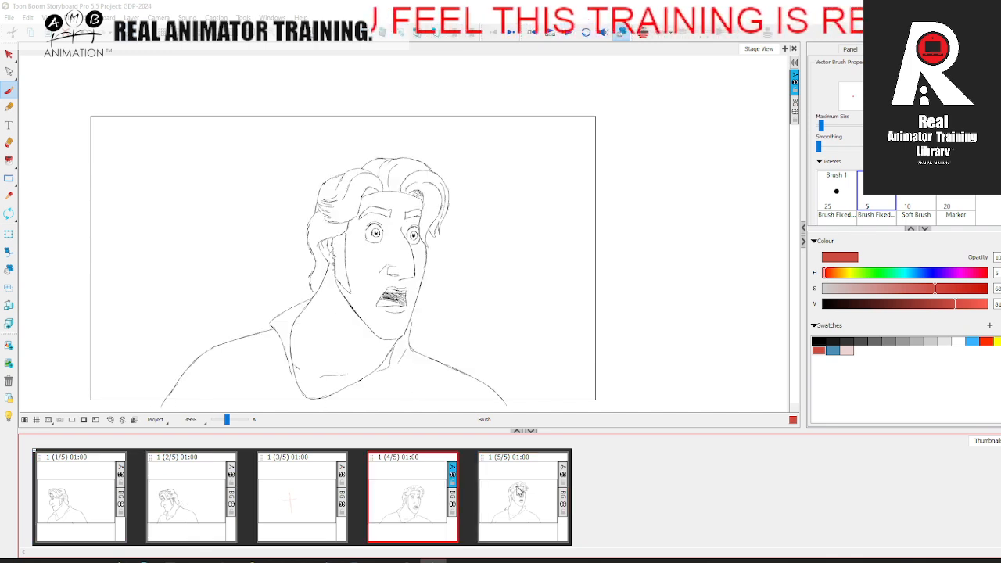
{"action": "left_click", "coordinate": [554, 481]}
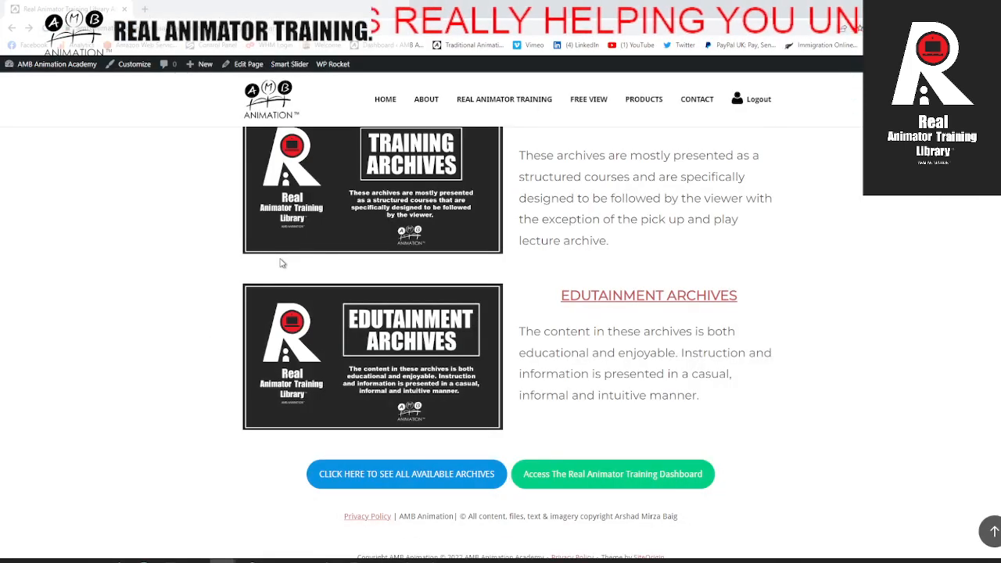
Step: Switch to the browser and view the top of the Real Animator Training Library page
{"action": "scroll", "coordinate": [289, 266], "scroll_direction": "up", "scroll_amount": 10}
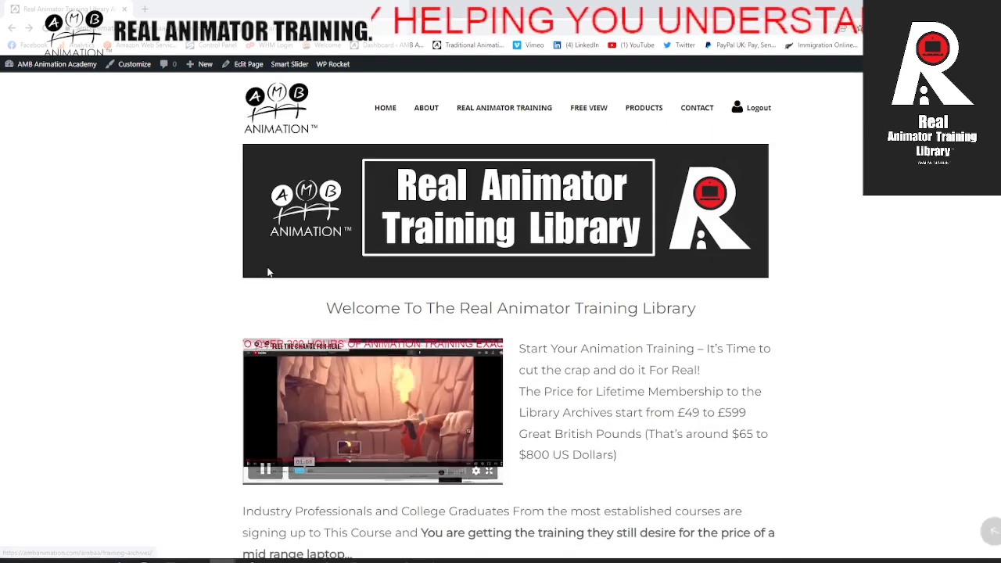
{"action": "mouse_move", "coordinate": [412, 155]}
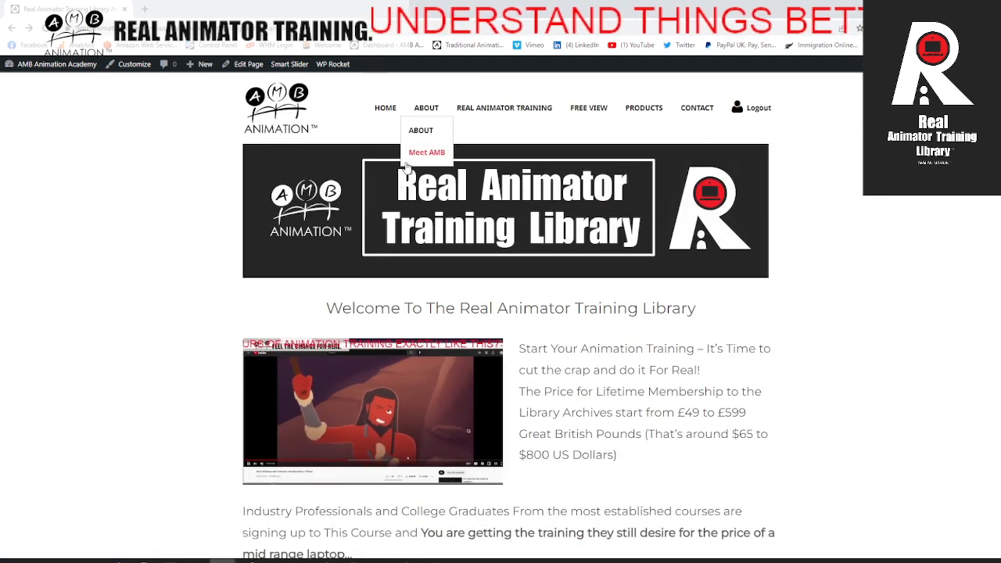
{"action": "left_click", "coordinate": [356, 424]}
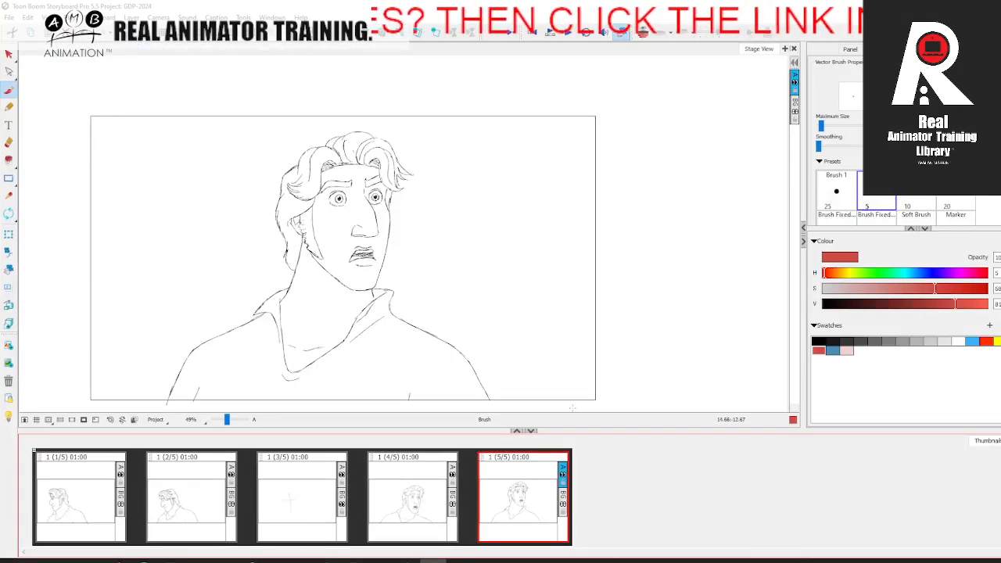
Step: Switch to Storyboard Pro and flip back and forth through the panels to examine the head turn between the drawn poses
{"action": "left_click", "coordinate": [76, 496]}
{"action": "left_click", "coordinate": [187, 493]}
{"action": "left_click", "coordinate": [322, 489]}
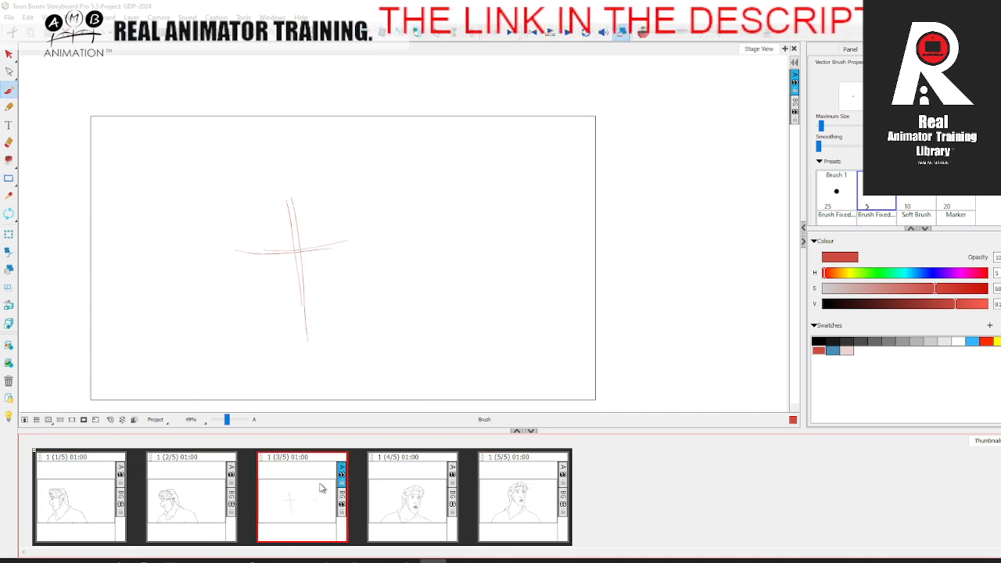
{"action": "left_click", "coordinate": [439, 497]}
{"action": "left_click", "coordinate": [517, 487]}
{"action": "left_click", "coordinate": [422, 493]}
{"action": "left_click", "coordinate": [305, 496]}
{"action": "left_click", "coordinate": [188, 497]}
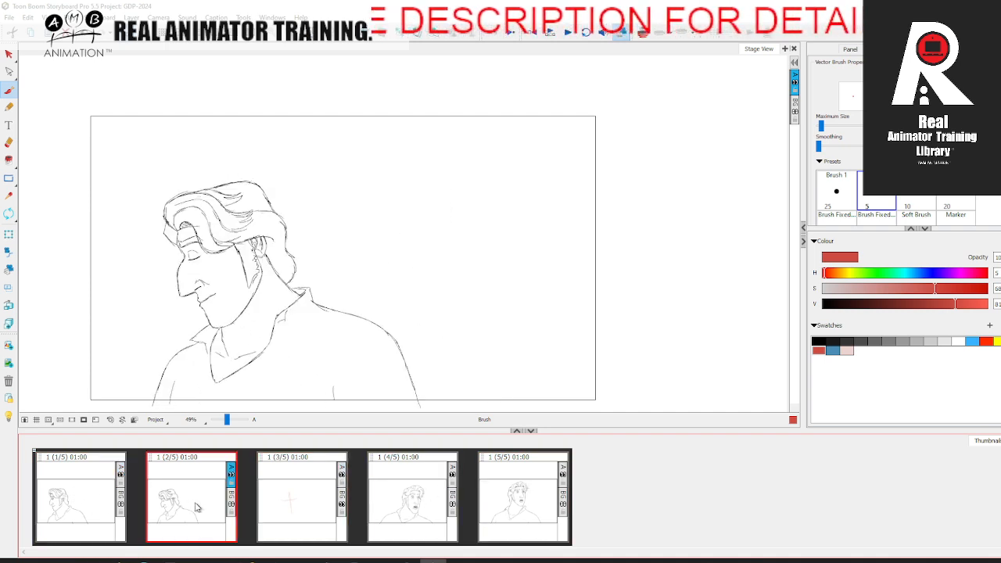
{"action": "left_click", "coordinate": [310, 506]}
{"action": "left_click", "coordinate": [413, 499]}
{"action": "left_click", "coordinate": [517, 492]}
{"action": "left_click", "coordinate": [419, 493]}
{"action": "left_click", "coordinate": [306, 493]}
{"action": "left_click", "coordinate": [192, 493]}
{"action": "left_click", "coordinate": [287, 496]}
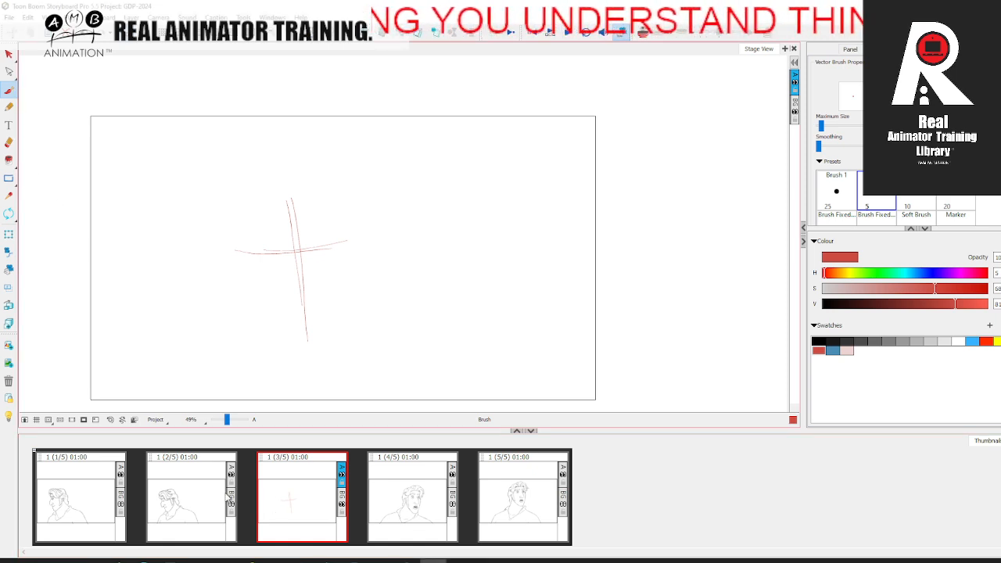
Step: Turn on onion skin for the third panel to work between the poses in the second and fourth panels
{"action": "left_click", "coordinate": [197, 499]}
{"action": "left_click", "coordinate": [284, 499]}
{"action": "left_click", "coordinate": [390, 492]}
{"action": "left_click", "coordinate": [320, 493]}
{"action": "left_click", "coordinate": [643, 32]}
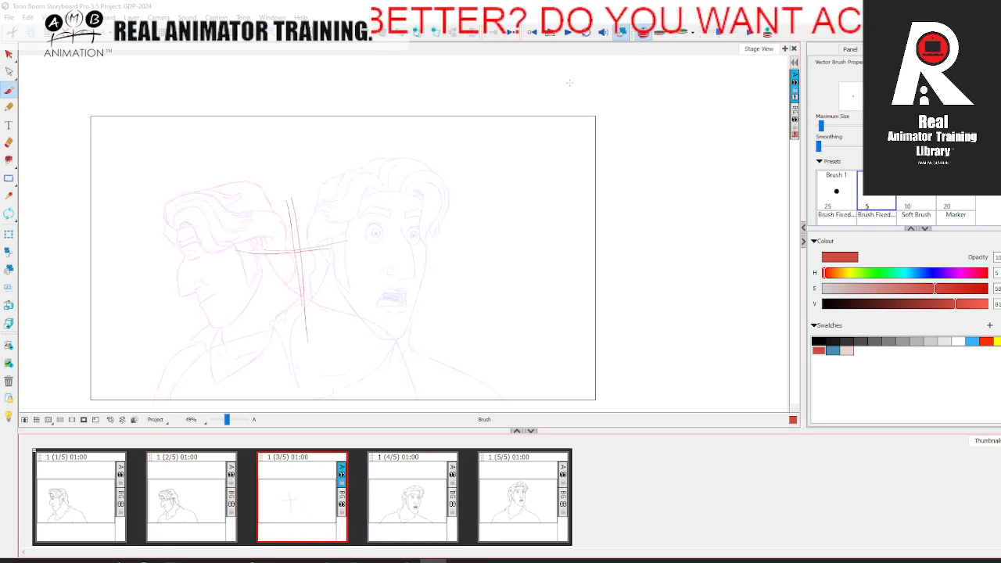
{"action": "key", "text": "comma"}
{"action": "key", "text": "period"}
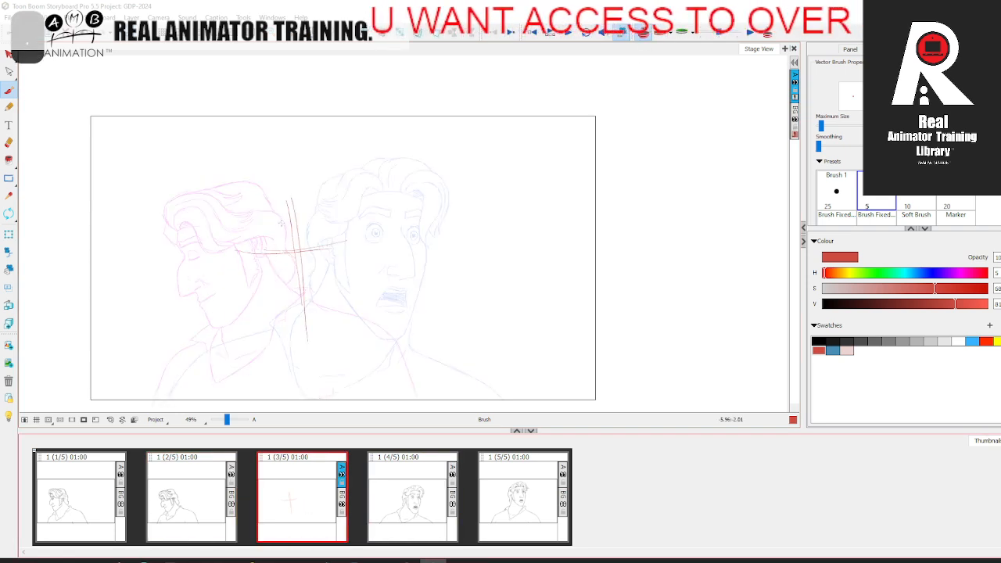
Step: Sketch the round head construction circle over the cross guidelines in the third panel
{"action": "mouse_move", "coordinate": [252, 247]}
{"action": "left_mouse_down"}
{"action": "mouse_move", "coordinate": [305, 196]}
{"action": "mouse_move", "coordinate": [334, 207]}
{"action": "mouse_move", "coordinate": [321, 192]}
{"action": "mouse_move", "coordinate": [253, 256]}
{"action": "mouse_move", "coordinate": [333, 221]}
{"action": "mouse_move", "coordinate": [306, 277]}
{"action": "left_mouse_up"}
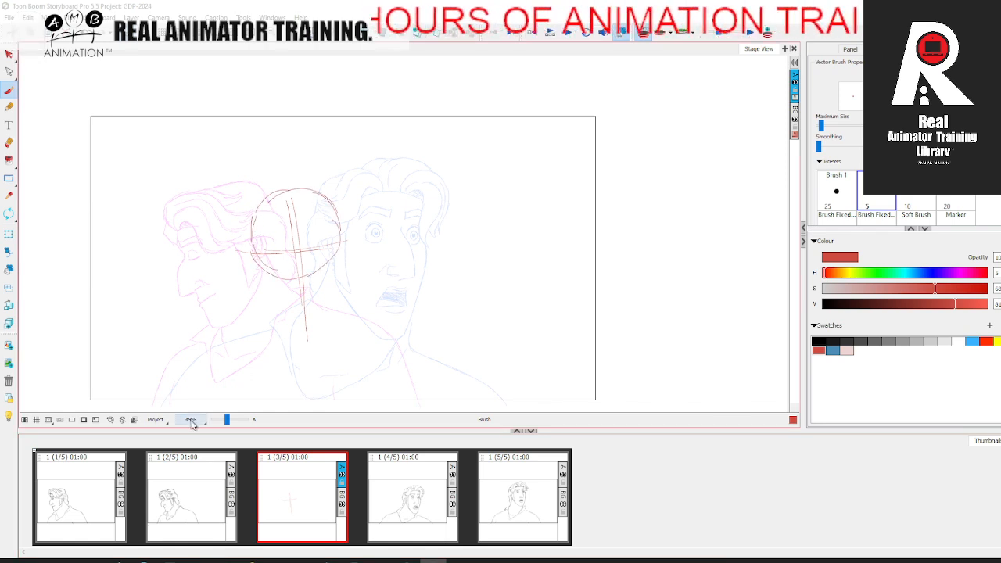
{"action": "left_click_drag", "start_coordinate": [227, 422], "coordinate": [229, 423]}
{"action": "key", "text": "comma"}
{"action": "key", "text": "period"}
Step: Reinforce the head circle's outline and redraw its vertical centre line, checking against the neighbouring poses
{"action": "left_click_drag", "start_coordinate": [411, 163], "coordinate": [403, 207]}
{"action": "mouse_move", "coordinate": [394, 161]}
{"action": "left_mouse_down"}
{"action": "mouse_move", "coordinate": [380, 137]}
{"action": "mouse_move", "coordinate": [292, 190]}
{"action": "left_mouse_up"}
{"action": "key", "text": "comma"}
{"action": "key", "text": "period"}
{"action": "left_click_drag", "start_coordinate": [341, 114], "coordinate": [366, 262]}
{"action": "key", "text": "comma"}
{"action": "key", "text": "period"}
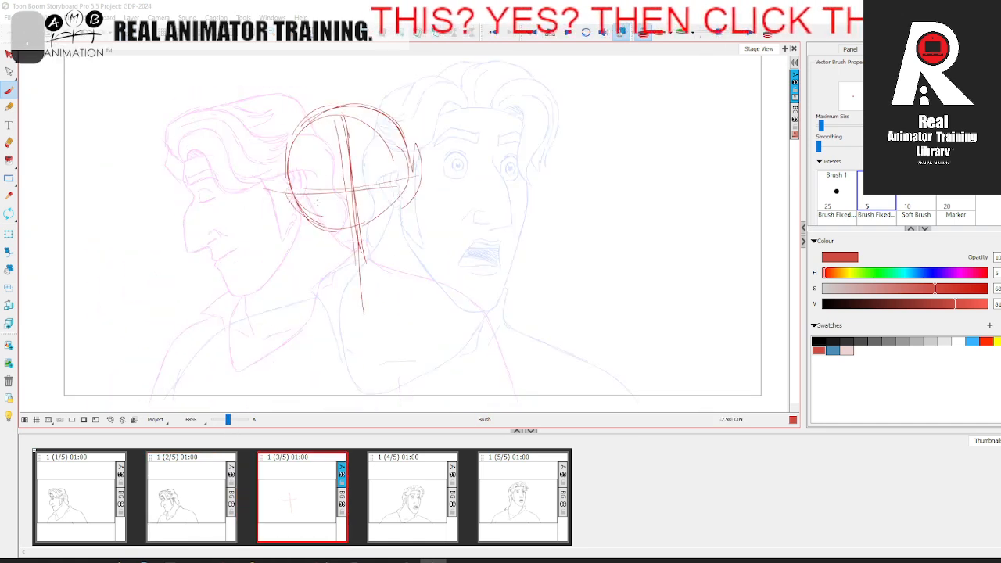
Step: Sketch both wide-open eyes with pupils and raised eyebrows along the horizontal eye line
{"action": "mouse_move", "coordinate": [311, 190]}
{"action": "left_mouse_down"}
{"action": "mouse_move", "coordinate": [331, 175]}
{"action": "mouse_move", "coordinate": [326, 188]}
{"action": "left_mouse_up"}
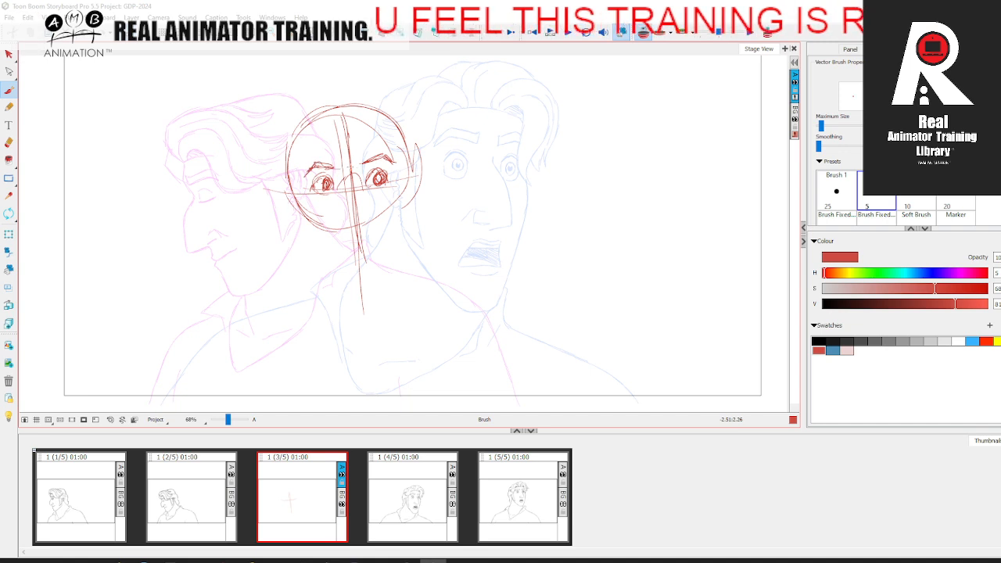
{"action": "key", "text": "Left"}
{"action": "key", "text": "Right"}
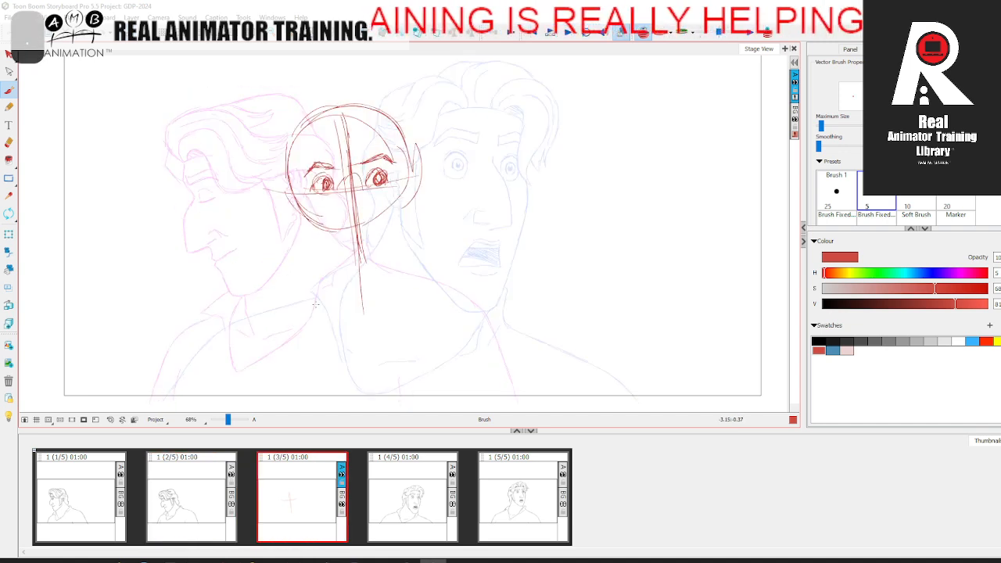
Step: Sketch the tapering cheek lines from the sides of the face and the small open mouth where they meet
{"action": "mouse_move", "coordinate": [316, 160]}
{"action": "left_mouse_down"}
{"action": "mouse_move", "coordinate": [294, 201]}
{"action": "mouse_move", "coordinate": [355, 255]}
{"action": "mouse_move", "coordinate": [398, 211]}
{"action": "mouse_move", "coordinate": [371, 249]}
{"action": "left_mouse_up"}
{"action": "mouse_move", "coordinate": [402, 199]}
{"action": "left_mouse_down"}
{"action": "mouse_move", "coordinate": [364, 258]}
{"action": "mouse_move", "coordinate": [371, 247]}
{"action": "mouse_move", "coordinate": [377, 255]}
{"action": "left_mouse_up"}
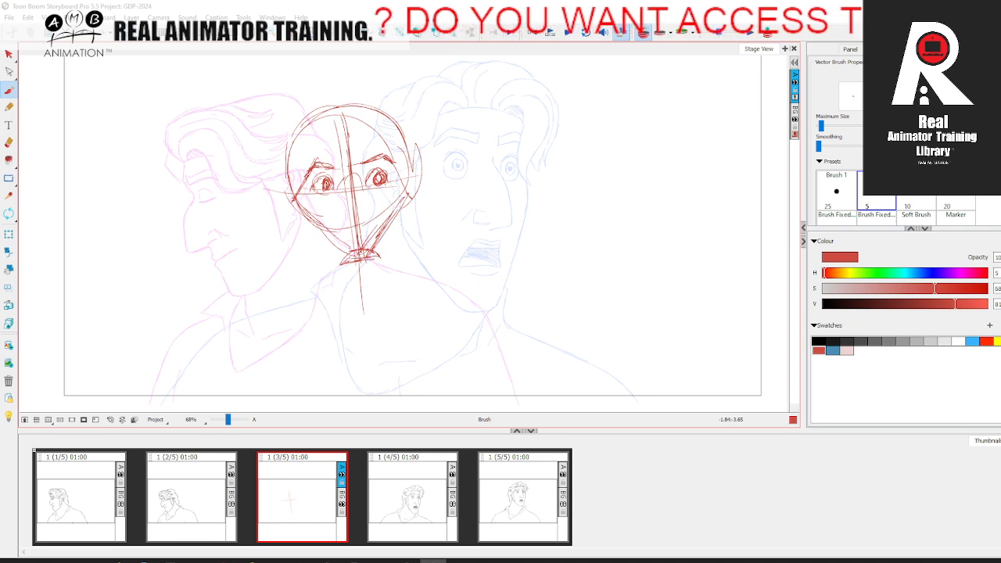
{"action": "key", "text": "Left"}
{"action": "key", "text": "Right"}
{"action": "left_click_drag", "start_coordinate": [352, 247], "coordinate": [345, 260]}
{"action": "key", "text": "Left"}
{"action": "key", "text": "Right"}
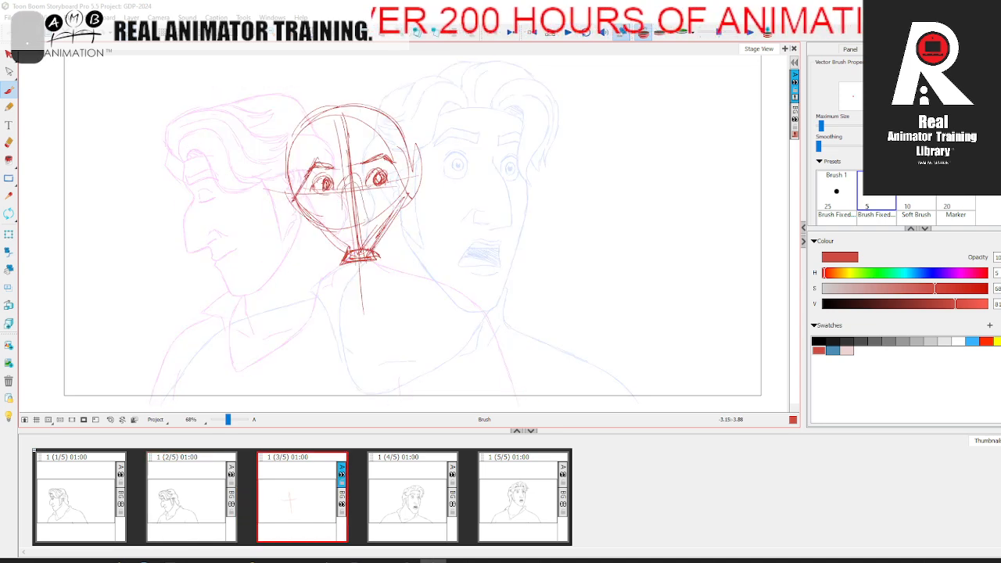
Step: Sketch the long wedge-shaped nose along the centre line between the eyes and mouth, comparing with the adjacent panels
{"action": "left_click_drag", "start_coordinate": [337, 227], "coordinate": [360, 243]}
{"action": "mouse_move", "coordinate": [336, 230]}
{"action": "left_mouse_down"}
{"action": "mouse_move", "coordinate": [351, 240]}
{"action": "mouse_move", "coordinate": [344, 189]}
{"action": "left_mouse_up"}
{"action": "mouse_move", "coordinate": [340, 205]}
{"action": "left_mouse_down"}
{"action": "mouse_move", "coordinate": [352, 182]}
{"action": "mouse_move", "coordinate": [372, 223]}
{"action": "left_mouse_up"}
{"action": "mouse_move", "coordinate": [357, 184]}
{"action": "left_mouse_down"}
{"action": "mouse_move", "coordinate": [376, 224]}
{"action": "mouse_move", "coordinate": [339, 228]}
{"action": "left_mouse_up"}
{"action": "left_click_drag", "start_coordinate": [337, 227], "coordinate": [347, 235]}
{"action": "key", "text": "Left"}
{"action": "key", "text": "Right"}
{"action": "key", "text": "Left"}
{"action": "key", "text": "Right"}
{"action": "key", "text": "Left"}
{"action": "key", "text": "Right"}
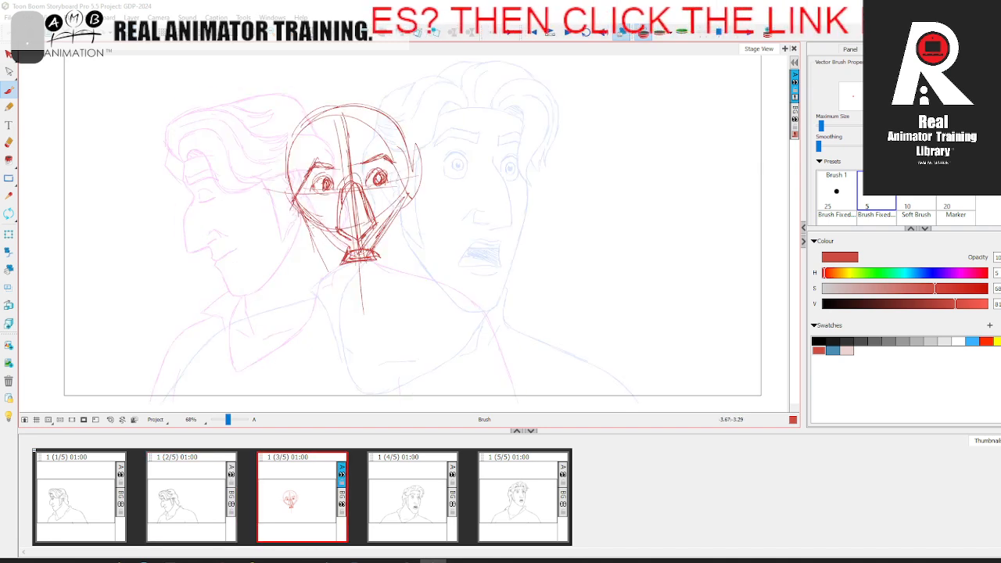
Step: Rough in the first jaw line and the curved chin below the mouth, flipping between panels to check
{"action": "left_click_drag", "start_coordinate": [336, 231], "coordinate": [347, 277]}
{"action": "left_click_drag", "start_coordinate": [325, 189], "coordinate": [349, 303]}
{"action": "left_click_drag", "start_coordinate": [350, 293], "coordinate": [370, 299]}
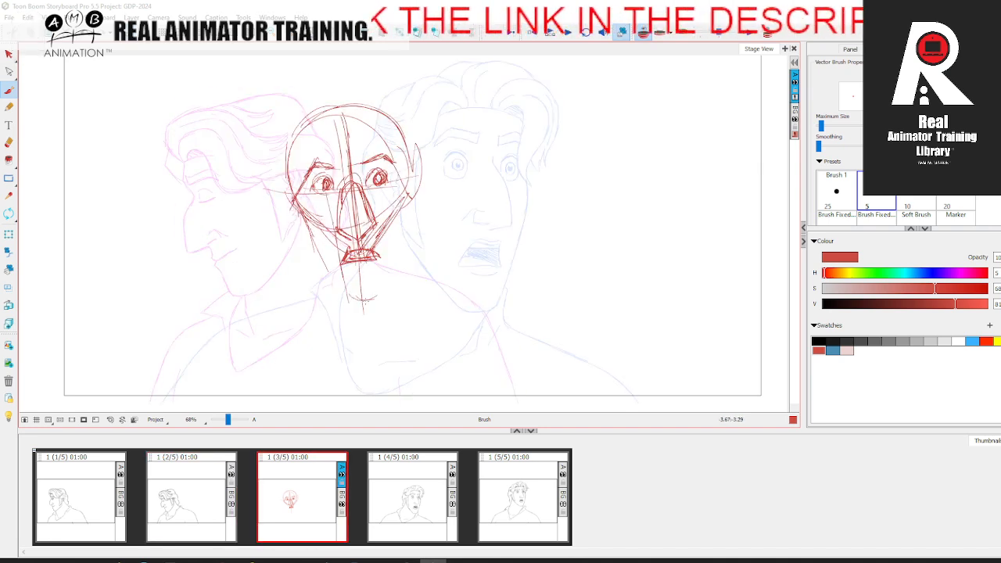
{"action": "key", "text": "Left"}
{"action": "key", "text": "Right"}
{"action": "key", "text": "Left"}
{"action": "key", "text": "Right"}
Step: Sketch the cheek planes and both sides of the jaw from the cheekbones down to the chin
{"action": "mouse_move", "coordinate": [301, 209]}
{"action": "left_mouse_down"}
{"action": "mouse_move", "coordinate": [313, 264]}
{"action": "mouse_move", "coordinate": [355, 292]}
{"action": "mouse_move", "coordinate": [410, 242]}
{"action": "left_mouse_up"}
{"action": "key", "text": "Left"}
{"action": "key", "text": "Right"}
{"action": "key", "text": "Left"}
{"action": "key", "text": "Right"}
{"action": "mouse_move", "coordinate": [405, 188]}
{"action": "left_mouse_down"}
{"action": "mouse_move", "coordinate": [408, 242]}
{"action": "mouse_move", "coordinate": [386, 284]}
{"action": "left_mouse_up"}
{"action": "mouse_move", "coordinate": [397, 275]}
{"action": "left_mouse_down"}
{"action": "mouse_move", "coordinate": [411, 228]}
{"action": "mouse_move", "coordinate": [408, 181]}
{"action": "left_mouse_up"}
{"action": "left_click_drag", "start_coordinate": [299, 203], "coordinate": [347, 240]}
{"action": "key", "text": "Left"}
{"action": "key", "text": "Right"}
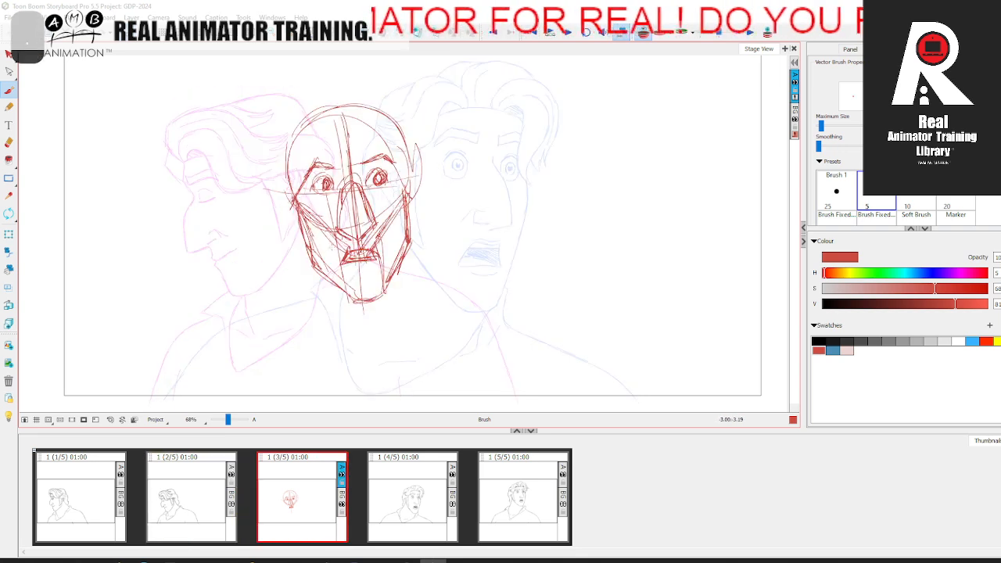
Step: Strengthen the cheek edge and sketch the temple and forehead plane lines across the top of the face
{"action": "left_click_drag", "start_coordinate": [293, 198], "coordinate": [341, 251]}
{"action": "left_click_drag", "start_coordinate": [397, 160], "coordinate": [409, 200]}
{"action": "mouse_move", "coordinate": [310, 163]}
{"action": "left_mouse_down"}
{"action": "mouse_move", "coordinate": [303, 203]}
{"action": "mouse_move", "coordinate": [310, 143]}
{"action": "left_mouse_up"}
{"action": "key", "text": "Left"}
{"action": "key", "text": "Right"}
{"action": "mouse_move", "coordinate": [296, 193]}
{"action": "left_mouse_down"}
{"action": "mouse_move", "coordinate": [315, 139]}
{"action": "mouse_move", "coordinate": [382, 133]}
{"action": "mouse_move", "coordinate": [408, 183]}
{"action": "left_mouse_up"}
{"action": "key", "text": "Left"}
{"action": "key", "text": "Right"}
Step: Sketch the sides of the neck and the curved collar base beneath the chin
{"action": "mouse_move", "coordinate": [304, 216]}
{"action": "left_mouse_down"}
{"action": "mouse_move", "coordinate": [294, 291]}
{"action": "mouse_move", "coordinate": [356, 342]}
{"action": "left_mouse_up"}
{"action": "key", "text": "Left"}
{"action": "key", "text": "Right"}
{"action": "mouse_move", "coordinate": [409, 217]}
{"action": "left_mouse_down"}
{"action": "mouse_move", "coordinate": [432, 305]}
{"action": "mouse_move", "coordinate": [395, 345]}
{"action": "left_mouse_up"}
{"action": "left_click_drag", "start_coordinate": [429, 304], "coordinate": [352, 352]}
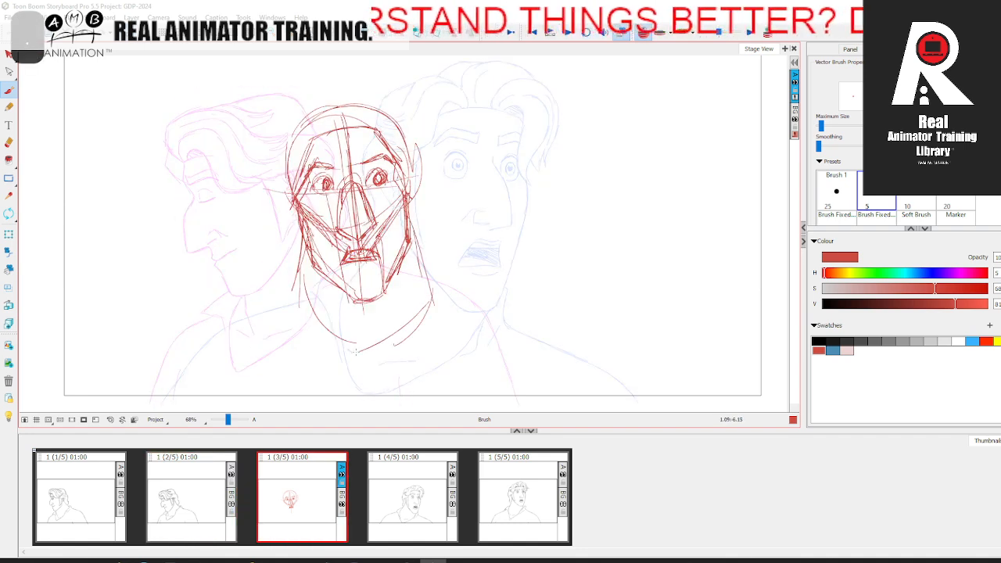
{"action": "left_click_drag", "start_coordinate": [294, 286], "coordinate": [328, 330]}
{"action": "key", "text": "Left"}
{"action": "key", "text": "Right"}
Step: Sketch the sloping shoulder and rounded upper arm shape beneath the pose in the fourth panel
{"action": "mouse_move", "coordinate": [413, 271]}
{"action": "left_mouse_down"}
{"action": "mouse_move", "coordinate": [488, 317]}
{"action": "mouse_move", "coordinate": [532, 331]}
{"action": "left_mouse_up"}
{"action": "mouse_move", "coordinate": [477, 302]}
{"action": "left_mouse_down"}
{"action": "mouse_move", "coordinate": [557, 388]}
{"action": "mouse_move", "coordinate": [579, 395]}
{"action": "left_mouse_up"}
{"action": "left_click_drag", "start_coordinate": [540, 329], "coordinate": [589, 385]}
{"action": "mouse_move", "coordinate": [508, 310]}
{"action": "left_mouse_down"}
{"action": "mouse_move", "coordinate": [443, 344]}
{"action": "mouse_move", "coordinate": [454, 387]}
{"action": "left_mouse_up"}
{"action": "left_click_drag", "start_coordinate": [475, 326], "coordinate": [493, 395]}
{"action": "key", "text": "Left"}
{"action": "key", "text": "Right"}
Step: Sketch the opposite shoulder, sloping from the neck down to the lower edge of the frame
{"action": "left_click_drag", "start_coordinate": [291, 296], "coordinate": [266, 316]}
{"action": "mouse_move", "coordinate": [311, 276]}
{"action": "left_mouse_down"}
{"action": "mouse_move", "coordinate": [268, 313]}
{"action": "mouse_move", "coordinate": [236, 318]}
{"action": "mouse_move", "coordinate": [166, 388]}
{"action": "left_mouse_up"}
{"action": "left_click_drag", "start_coordinate": [194, 344], "coordinate": [156, 402]}
{"action": "key", "text": "Left"}
{"action": "key", "text": "Right"}
Step: Sketch the V-shaped neckline and the chest lines running from its point towards both shoulders
{"action": "left_click_drag", "start_coordinate": [296, 288], "coordinate": [332, 344]}
{"action": "left_click_drag", "start_coordinate": [306, 305], "coordinate": [349, 360]}
{"action": "left_click_drag", "start_coordinate": [294, 293], "coordinate": [348, 357]}
{"action": "left_click_drag", "start_coordinate": [349, 348], "coordinate": [435, 313]}
{"action": "key", "text": "Left"}
{"action": "key", "text": "Right"}
{"action": "left_click_drag", "start_coordinate": [246, 327], "coordinate": [349, 362]}
{"action": "left_click_drag", "start_coordinate": [348, 358], "coordinate": [463, 335]}
{"action": "key", "text": "Left"}
{"action": "key", "text": "Right"}
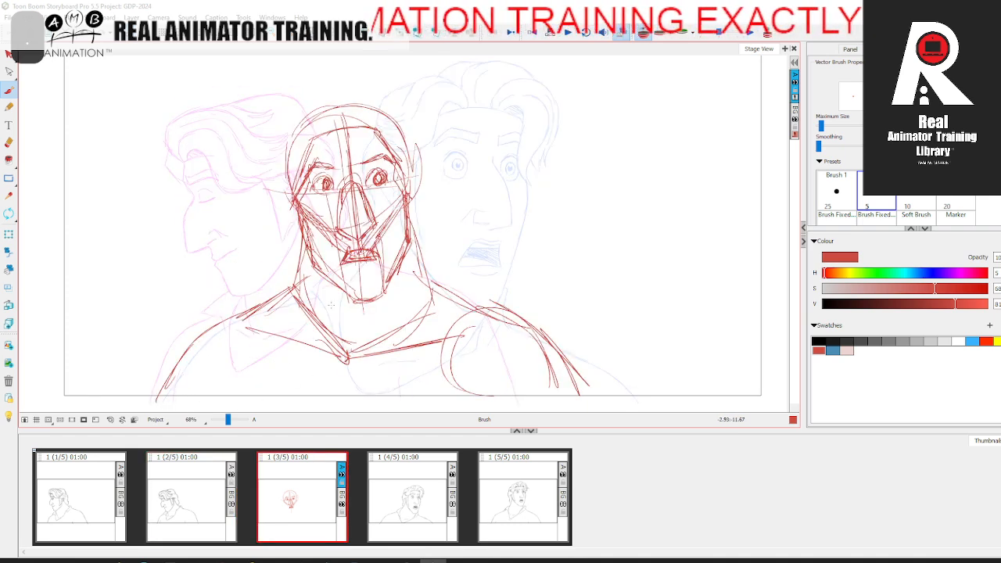
Step: Sketch the shirt opening from the neckline's point down to the frame's lower edge, and reinforce the neckline edges
{"action": "left_click_drag", "start_coordinate": [340, 357], "coordinate": [325, 405]}
{"action": "left_click_drag", "start_coordinate": [337, 358], "coordinate": [323, 410]}
{"action": "left_click_drag", "start_coordinate": [266, 325], "coordinate": [341, 350]}
{"action": "left_click_drag", "start_coordinate": [348, 351], "coordinate": [435, 290]}
{"action": "mouse_move", "coordinate": [349, 351]}
{"action": "left_mouse_down"}
{"action": "mouse_move", "coordinate": [410, 307]}
{"action": "mouse_move", "coordinate": [313, 408]}
{"action": "left_mouse_up"}
{"action": "mouse_move", "coordinate": [337, 344]}
{"action": "left_mouse_down"}
{"action": "mouse_move", "coordinate": [324, 407]}
{"action": "mouse_move", "coordinate": [308, 408]}
{"action": "left_mouse_up"}
{"action": "left_click_drag", "start_coordinate": [331, 337], "coordinate": [299, 411]}
{"action": "key", "text": "Left"}
{"action": "key", "text": "Right"}
{"action": "left_click_drag", "start_coordinate": [322, 367], "coordinate": [305, 403]}
{"action": "left_click_drag", "start_coordinate": [346, 349], "coordinate": [439, 286]}
{"action": "left_click_drag", "start_coordinate": [346, 349], "coordinate": [406, 309]}
Step: Erase stray strokes along the neckline and the shirt opening beneath it
{"action": "left_click", "coordinate": [8, 143]}
{"action": "left_click_drag", "start_coordinate": [350, 345], "coordinate": [314, 394]}
{"action": "left_click_drag", "start_coordinate": [354, 349], "coordinate": [411, 316]}
{"action": "left_click_drag", "start_coordinate": [323, 357], "coordinate": [310, 399]}
{"action": "key", "text": "comma"}
{"action": "key", "text": "period"}
{"action": "left_click_drag", "start_coordinate": [303, 299], "coordinate": [324, 338]}
{"action": "left_click_drag", "start_coordinate": [422, 295], "coordinate": [357, 339]}
{"action": "left_click_drag", "start_coordinate": [431, 289], "coordinate": [425, 310]}
Step: Brush in firmer strokes down the neck and across towards the shirt opening, comparing with the neighbouring pose
{"action": "left_click", "coordinate": [8, 90]}
{"action": "key", "text": "comma"}
{"action": "key", "text": "period"}
{"action": "mouse_move", "coordinate": [299, 255]}
{"action": "left_mouse_down"}
{"action": "mouse_move", "coordinate": [325, 352]}
{"action": "mouse_move", "coordinate": [408, 310]}
{"action": "left_mouse_up"}
{"action": "mouse_move", "coordinate": [409, 223]}
{"action": "left_mouse_down"}
{"action": "mouse_move", "coordinate": [414, 273]}
{"action": "mouse_move", "coordinate": [294, 413]}
{"action": "left_mouse_up"}
{"action": "key", "text": "comma"}
{"action": "key", "text": "period"}
Step: Sketch the collar lines across the upper chest and redraw both shoulder slopes down to the frame's lower edge
{"action": "left_click_drag", "start_coordinate": [264, 323], "coordinate": [327, 356]}
{"action": "mouse_move", "coordinate": [260, 338]}
{"action": "left_mouse_down"}
{"action": "mouse_move", "coordinate": [348, 362]}
{"action": "mouse_move", "coordinate": [393, 350]}
{"action": "left_mouse_up"}
{"action": "left_click_drag", "start_coordinate": [387, 346], "coordinate": [467, 366]}
{"action": "key", "text": "comma"}
{"action": "key", "text": "period"}
{"action": "mouse_move", "coordinate": [425, 285]}
{"action": "left_mouse_down"}
{"action": "mouse_move", "coordinate": [507, 327]}
{"action": "mouse_move", "coordinate": [569, 375]}
{"action": "mouse_move", "coordinate": [584, 404]}
{"action": "left_mouse_up"}
{"action": "key", "text": "comma"}
{"action": "key", "text": "period"}
{"action": "left_click_drag", "start_coordinate": [284, 300], "coordinate": [199, 355]}
{"action": "key", "text": "comma"}
{"action": "key", "text": "period"}
Step: Redraw the rounded top of the skull with loose strokes, comparing with the neighbouring panels
{"action": "left_click_drag", "start_coordinate": [299, 152], "coordinate": [345, 104]}
{"action": "key", "text": "comma"}
{"action": "key", "text": "period"}
{"action": "key", "text": "comma"}
{"action": "mouse_move", "coordinate": [283, 158]}
{"action": "left_mouse_down"}
{"action": "mouse_move", "coordinate": [310, 136]}
{"action": "mouse_move", "coordinate": [371, 129]}
{"action": "left_mouse_up"}
{"action": "key", "text": "period"}
{"action": "key", "text": "comma"}
{"action": "key", "text": "period"}
{"action": "left_click_drag", "start_coordinate": [303, 117], "coordinate": [388, 104]}
{"action": "key", "text": "comma"}
Step: Examine the rough pose in the third panel against its neighbours, without onion skin
{"action": "key", "text": "period"}
{"action": "key", "text": "comma"}
{"action": "key", "text": "period"}
{"action": "key", "text": "period"}
{"action": "key", "text": "period"}
{"action": "key", "text": "comma"}
{"action": "left_click", "coordinate": [341, 471]}
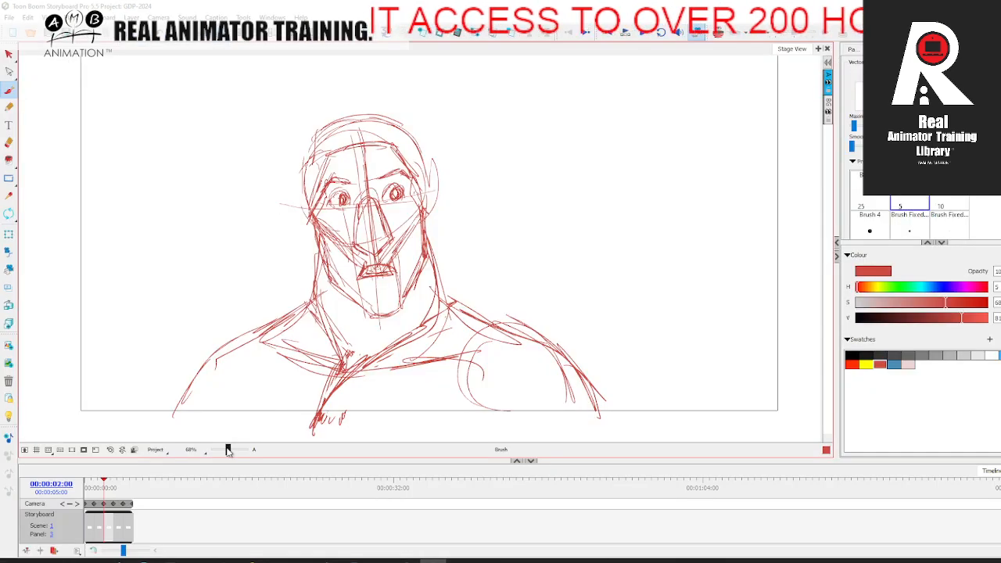
{"action": "left_click_drag", "start_coordinate": [228, 450], "coordinate": [226, 450]}
{"action": "mouse_move", "coordinate": [105, 487]}
{"action": "left_mouse_down"}
{"action": "mouse_move", "coordinate": [85, 487]}
{"action": "mouse_move", "coordinate": [133, 488]}
{"action": "mouse_move", "coordinate": [88, 487]}
{"action": "mouse_move", "coordinate": [129, 488]}
{"action": "mouse_move", "coordinate": [92, 488]}
{"action": "mouse_move", "coordinate": [119, 488]}
{"action": "mouse_move", "coordinate": [106, 487]}
{"action": "left_mouse_up"}
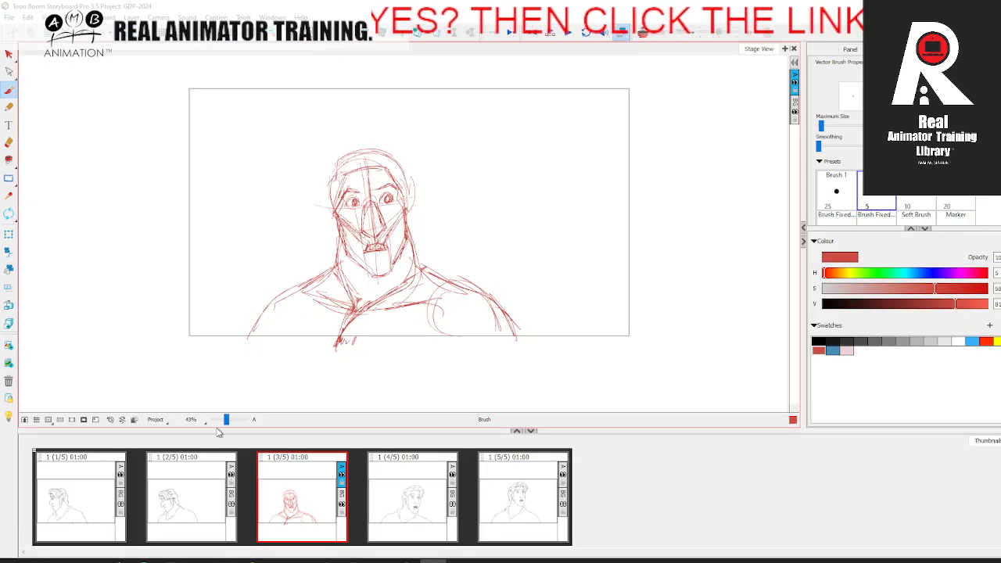
{"action": "left_click_drag", "start_coordinate": [226, 421], "coordinate": [227, 421]}
{"action": "key", "text": "space"}
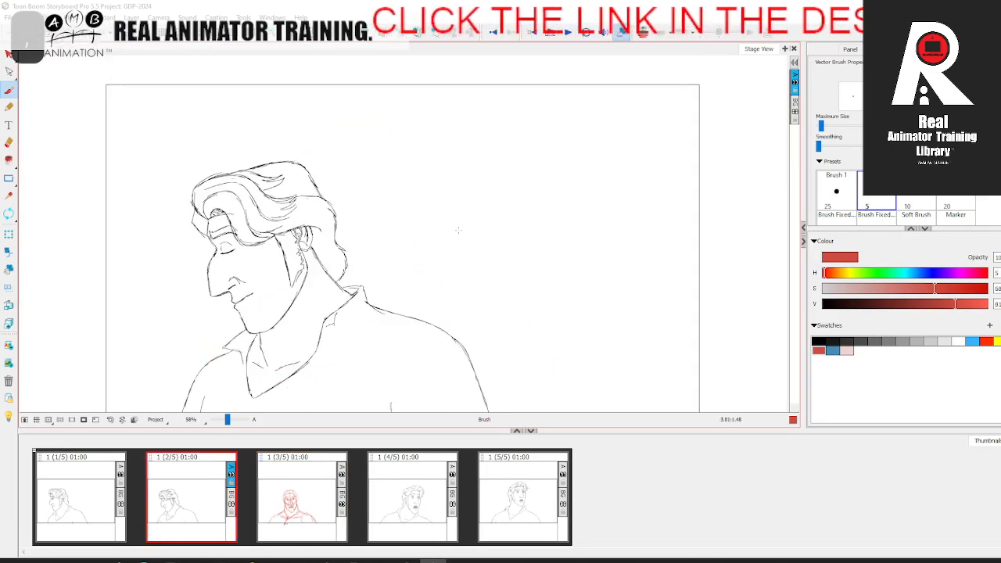
{"action": "key", "text": "Right"}
Step: Turn onion skin on and rough in the first hair strokes over the top of the head
{"action": "key", "text": "shift+l"}
{"action": "key", "text": "Left"}
{"action": "key", "text": "Right"}
{"action": "key", "text": "Left"}
{"action": "key", "text": "Right"}
{"action": "key", "text": "Left"}
{"action": "key", "text": "Right"}
{"action": "key", "text": "Left"}
{"action": "key", "text": "Right"}
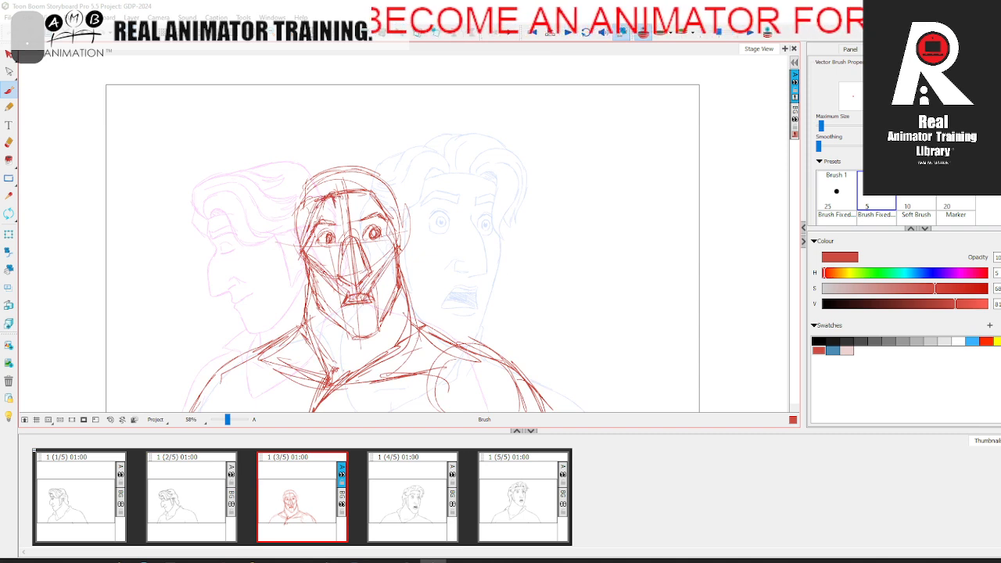
{"action": "key", "text": "Left"}
{"action": "key", "text": "Right"}
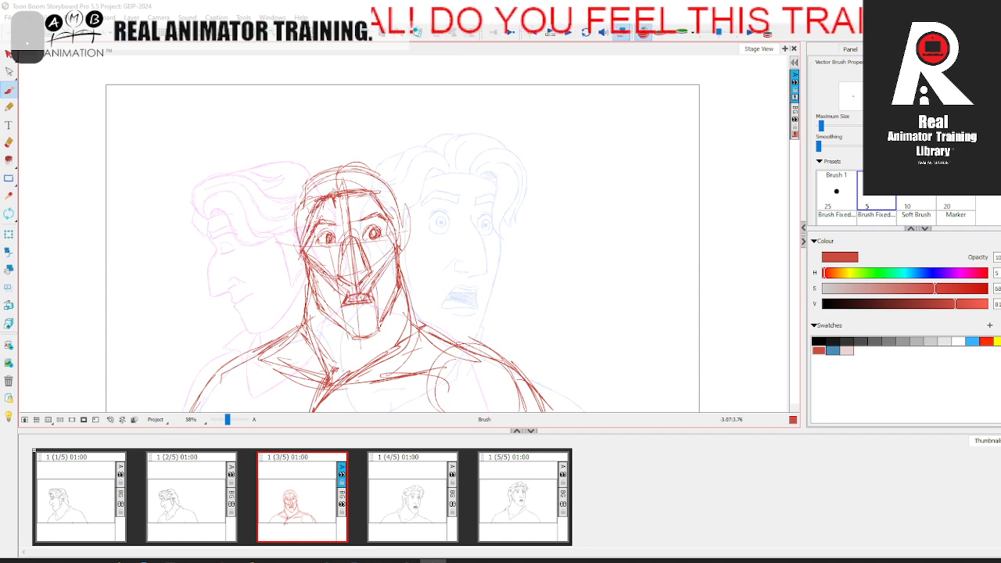
Step: Sketch the ear and side hair on the side of the head nearest the second panel's pose
{"action": "key", "text": "Left"}
{"action": "key", "text": "Right"}
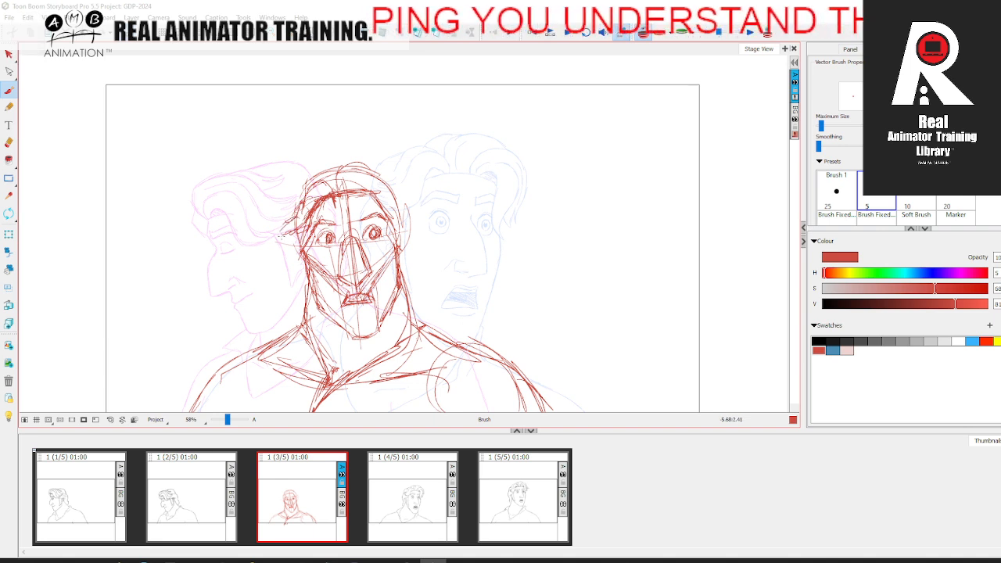
{"action": "key", "text": "Left"}
{"action": "key", "text": "Right"}
{"action": "key", "text": "Left"}
{"action": "key", "text": "Right"}
{"action": "key", "text": "Left"}
{"action": "key", "text": "Right"}
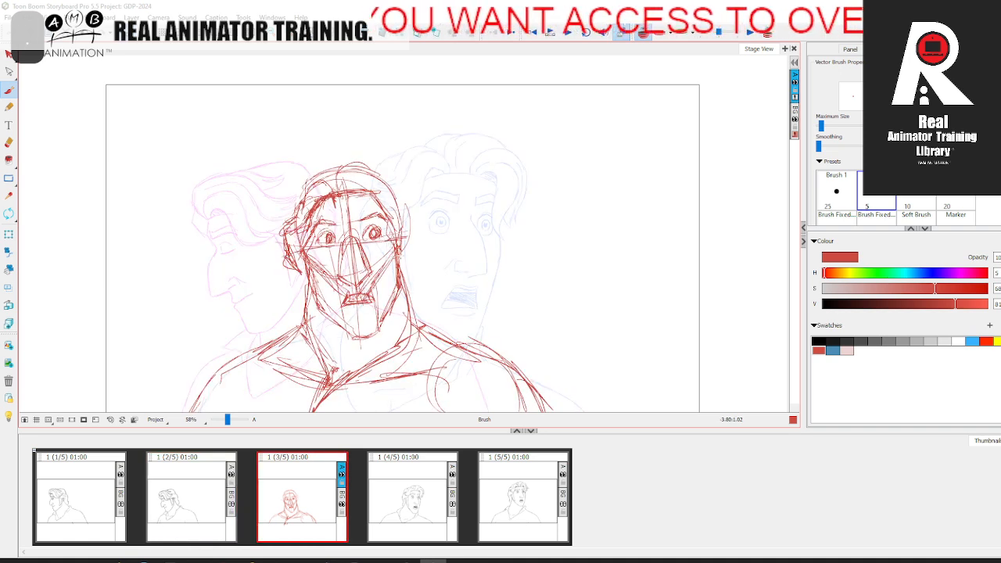
Step: Sketch the ear on the side of the head nearest the fourth panel's pose
{"action": "key", "text": "Left"}
{"action": "key", "text": "Right"}
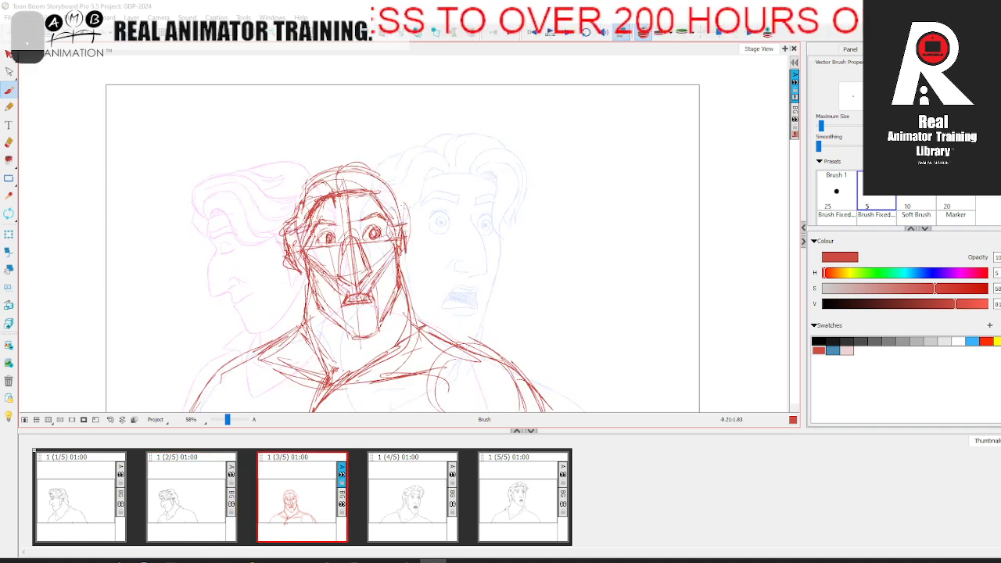
{"action": "key", "text": "Left"}
{"action": "key", "text": "Right"}
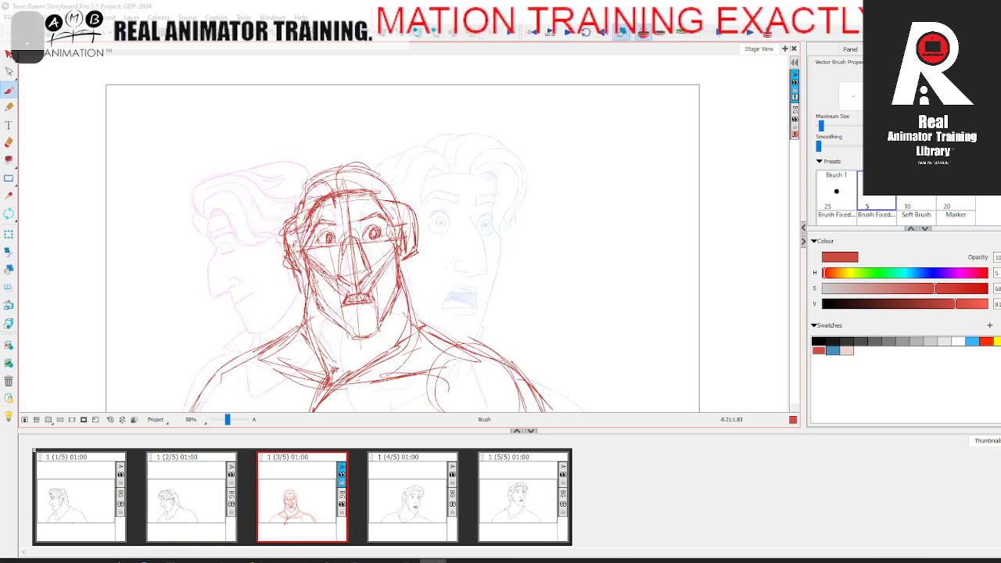
{"action": "key", "text": "Left"}
Step: Sketch the outer hair contour over the skull and down past the temple nearest the fourth panel's pose
{"action": "key", "text": "Right"}
{"action": "mouse_move", "coordinate": [294, 182]}
{"action": "left_mouse_down"}
{"action": "mouse_move", "coordinate": [288, 224]}
{"action": "mouse_move", "coordinate": [354, 161]}
{"action": "left_mouse_up"}
{"action": "key", "text": "Left"}
{"action": "key", "text": "Right"}
{"action": "mouse_move", "coordinate": [290, 175]}
{"action": "left_mouse_down"}
{"action": "mouse_move", "coordinate": [369, 159]}
{"action": "mouse_move", "coordinate": [399, 206]}
{"action": "mouse_move", "coordinate": [388, 160]}
{"action": "left_mouse_up"}
{"action": "left_click_drag", "start_coordinate": [391, 194], "coordinate": [407, 158]}
{"action": "key", "text": "Left"}
{"action": "key", "text": "Right"}
{"action": "key", "text": "Left"}
{"action": "key", "text": "Right"}
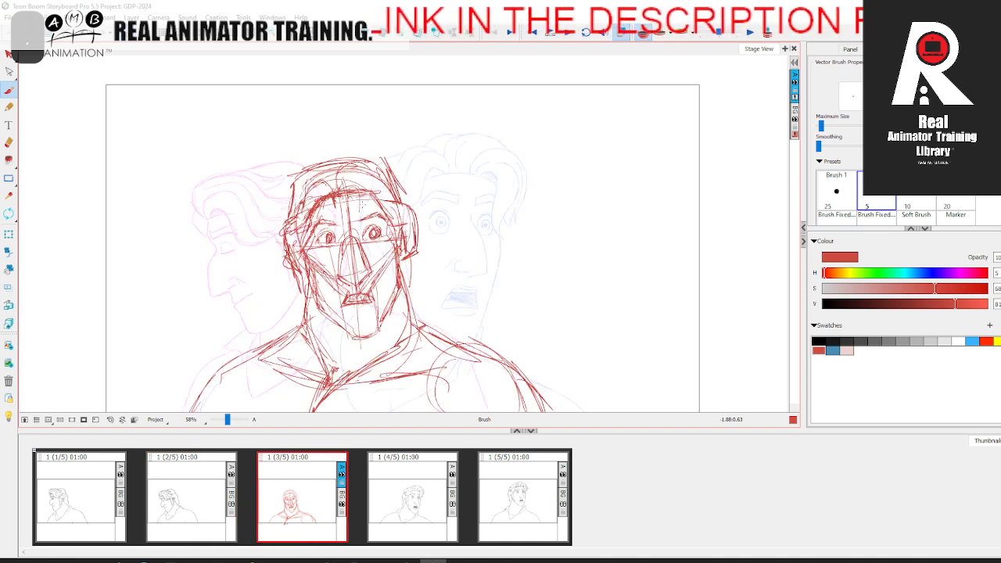
Step: Sketch the hairline strands over the forehead and the curled lock above the temple
{"action": "key", "text": "Left"}
{"action": "key", "text": "Right"}
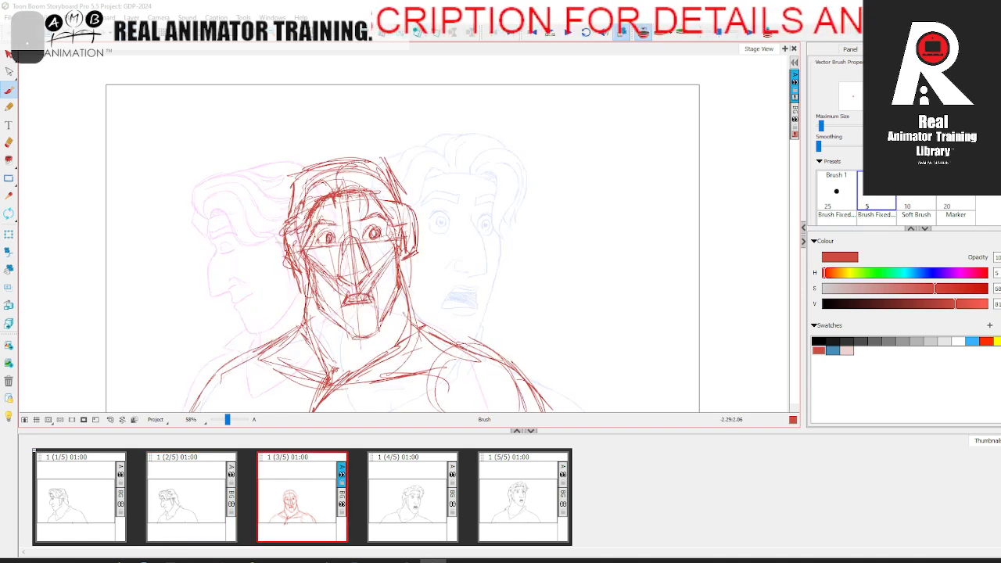
{"action": "key", "text": "Left"}
{"action": "key", "text": "Right"}
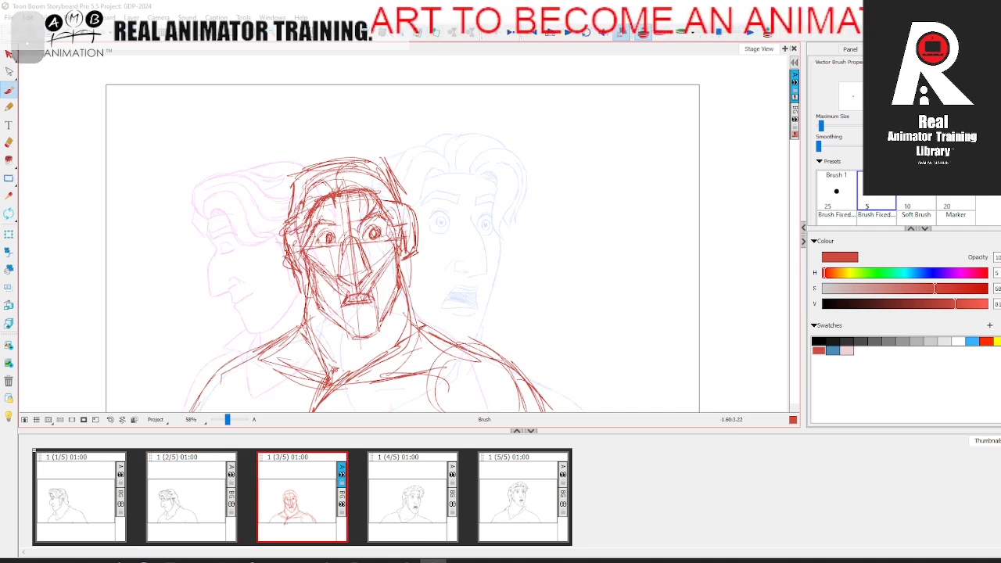
{"action": "key", "text": "Left"}
{"action": "key", "text": "Right"}
{"action": "key", "text": "Left"}
{"action": "key", "text": "Right"}
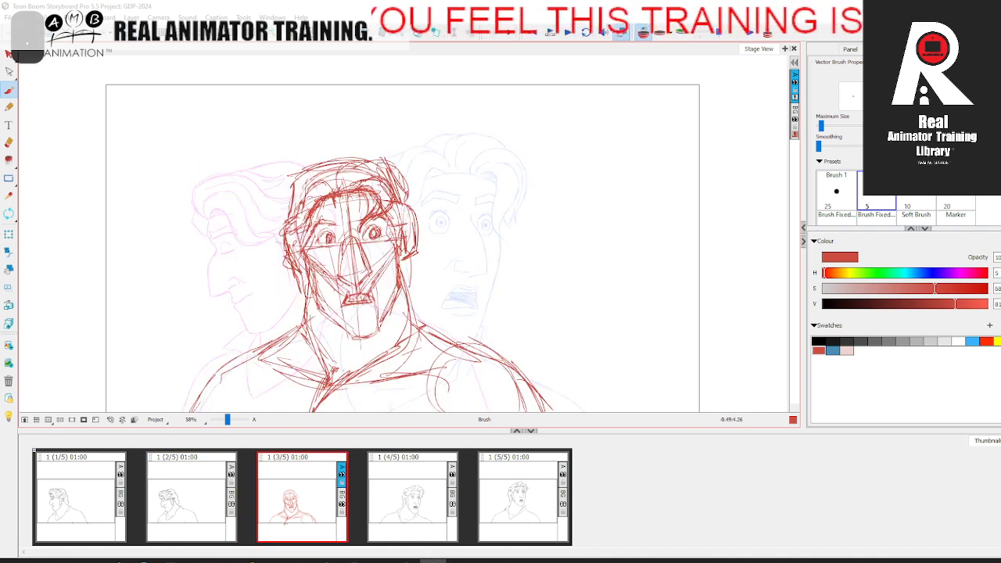
{"action": "key", "text": "Left"}
{"action": "key", "text": "Right"}
Step: Build up the raised wave of hair above the head and its curve down towards the ear
{"action": "left_click_drag", "start_coordinate": [356, 163], "coordinate": [397, 154]}
{"action": "mouse_move", "coordinate": [404, 168]}
{"action": "left_mouse_down"}
{"action": "mouse_move", "coordinate": [387, 149]}
{"action": "mouse_move", "coordinate": [334, 159]}
{"action": "mouse_move", "coordinate": [388, 147]}
{"action": "mouse_move", "coordinate": [412, 205]}
{"action": "left_mouse_up"}
{"action": "key", "text": "Left"}
{"action": "key", "text": "Right"}
{"action": "key", "text": "Left"}
{"action": "key", "text": "Right"}
{"action": "key", "text": "Left"}
{"action": "key", "text": "Right"}
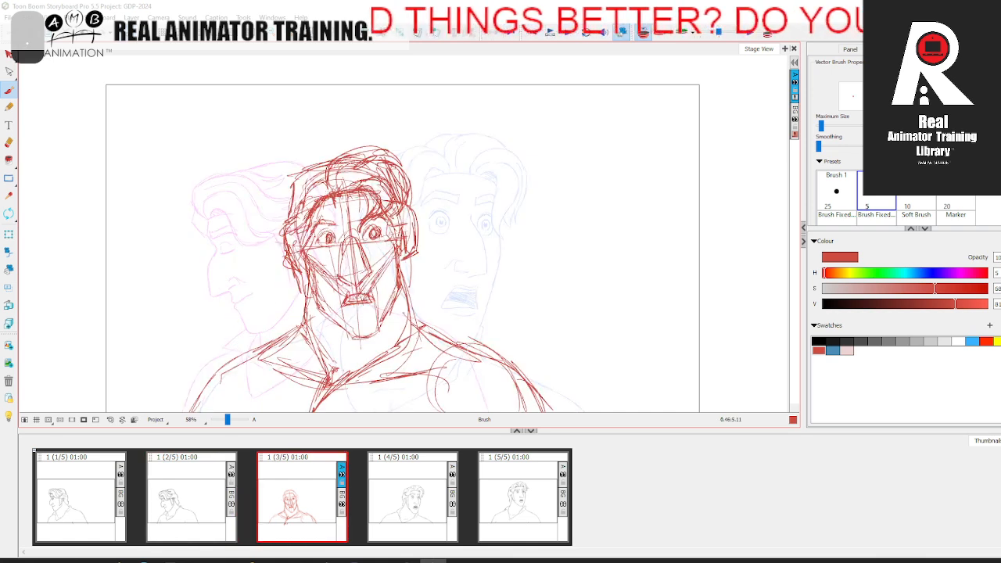
{"action": "key", "text": "Left"}
{"action": "key", "text": "Right"}
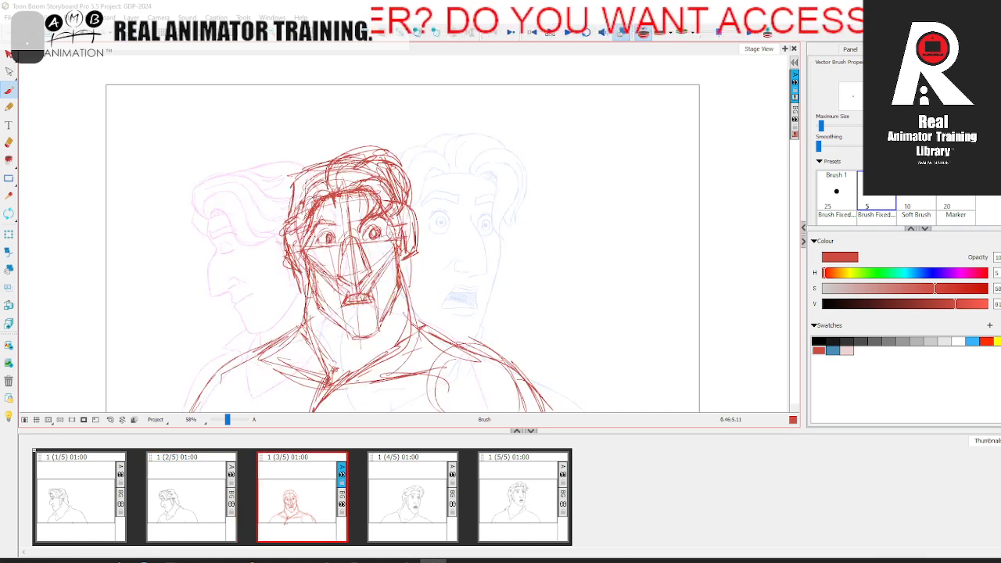
Step: Sketch the swept hair and flicked tuft at the temple nearest the second panel's pose
{"action": "key", "text": "Left"}
{"action": "key", "text": "Right"}
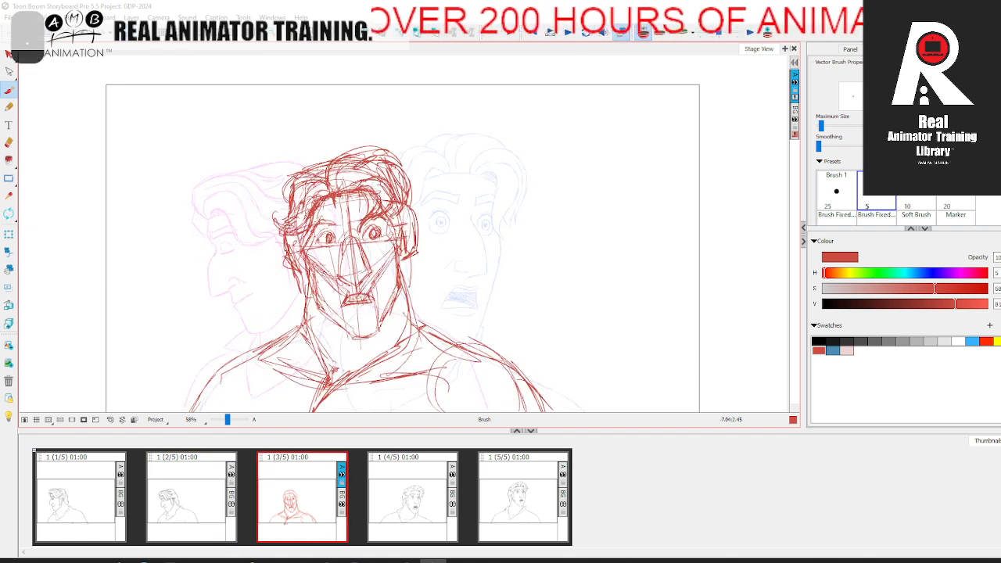
{"action": "key", "text": "Left"}
{"action": "key", "text": "Right"}
{"action": "key", "text": "Left"}
{"action": "key", "text": "Right"}
{"action": "key", "text": "."}
{"action": "key", "text": "space"}
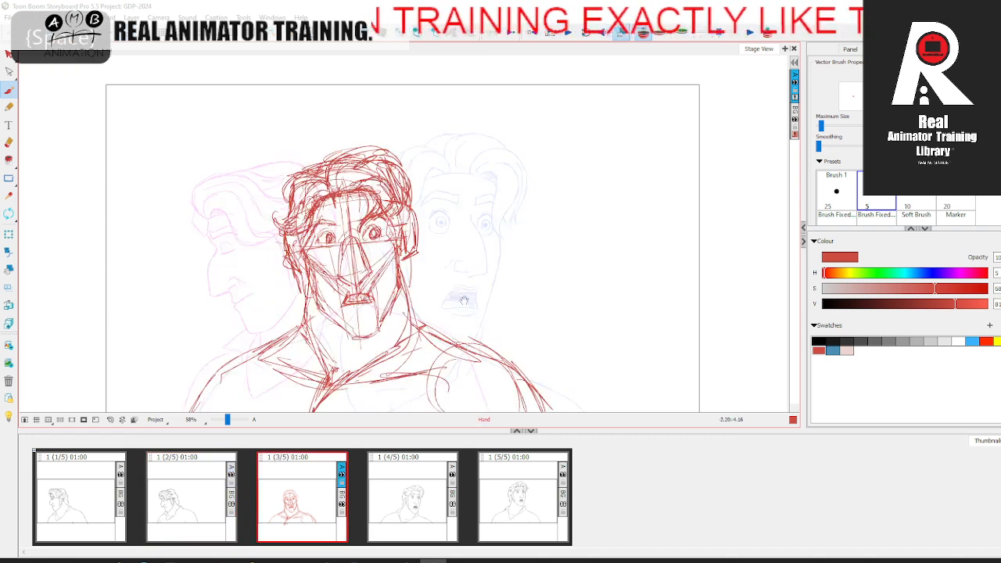
{"action": "left_click_drag", "start_coordinate": [313, 176], "coordinate": [336, 139]}
{"action": "key", "text": "comma"}
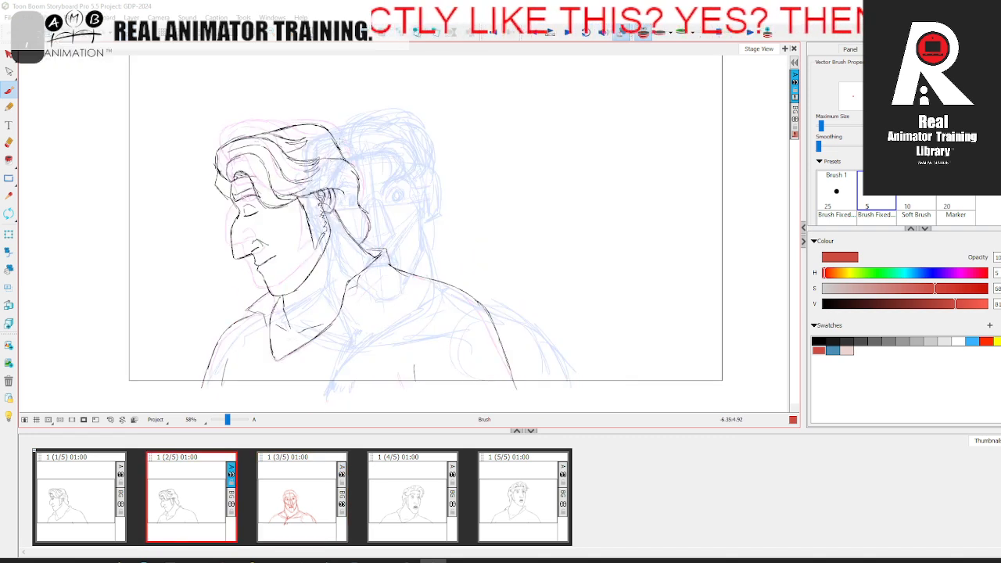
{"action": "key", "text": "period"}
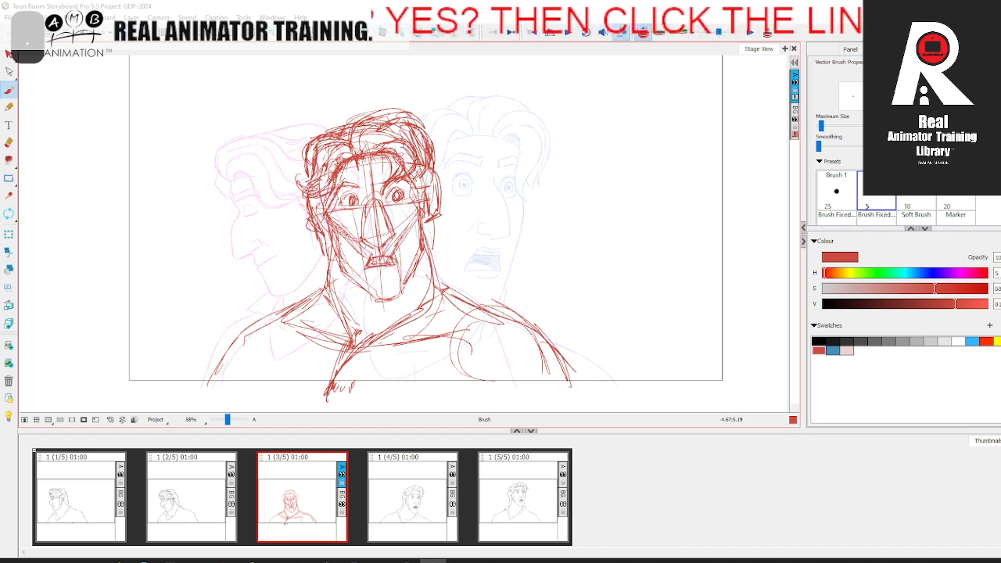
Step: Sketch the sideburns and side hair down both sides of the face, then turn onion skin off
{"action": "key", "text": "comma"}
{"action": "key", "text": "period"}
{"action": "mouse_move", "coordinate": [428, 215]}
{"action": "left_mouse_down"}
{"action": "mouse_move", "coordinate": [428, 244]}
{"action": "mouse_move", "coordinate": [427, 184]}
{"action": "left_mouse_up"}
{"action": "key", "text": "comma"}
{"action": "key", "text": "period"}
{"action": "left_click_drag", "start_coordinate": [317, 184], "coordinate": [331, 258]}
{"action": "key", "text": "comma"}
{"action": "key", "text": "period"}
{"action": "left_click_drag", "start_coordinate": [417, 156], "coordinate": [427, 233]}
{"action": "key", "text": "comma"}
{"action": "key", "text": "period"}
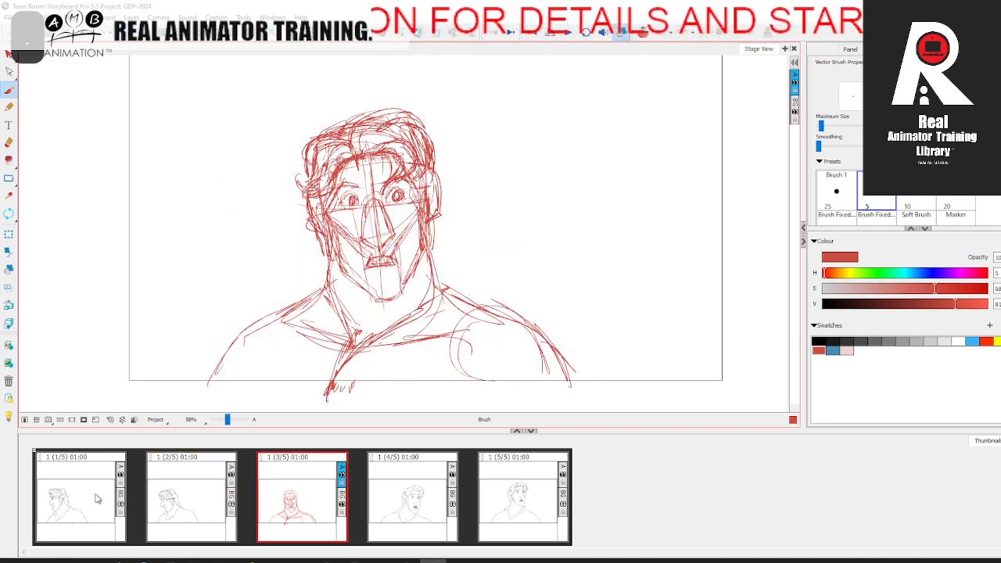
Step: Step through all five panels to check how the rough in-between fits the head turn
{"action": "key", "text": "comma"}
{"action": "left_click", "coordinate": [280, 493]}
{"action": "left_click", "coordinate": [397, 483]}
{"action": "left_click", "coordinate": [496, 473]}
{"action": "left_click", "coordinate": [80, 492]}
{"action": "left_click", "coordinate": [189, 499]}
{"action": "left_click", "coordinate": [305, 490]}
{"action": "key", "text": "period"}
{"action": "key", "text": "period"}
{"action": "key", "text": "comma"}
{"action": "key", "text": "comma"}
{"action": "key", "text": "comma"}
{"action": "key", "text": "period"}
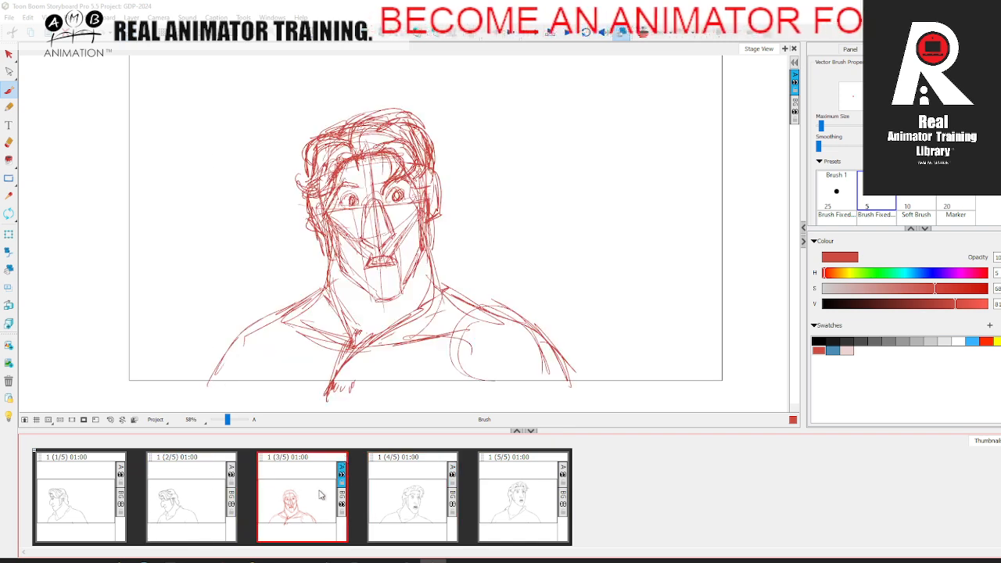
Step: Select the entire rough drawing in the third panel and recolour it with the pale pink swatch
{"action": "key", "text": "alt+s"}
{"action": "key", "text": "ctrl+a"}
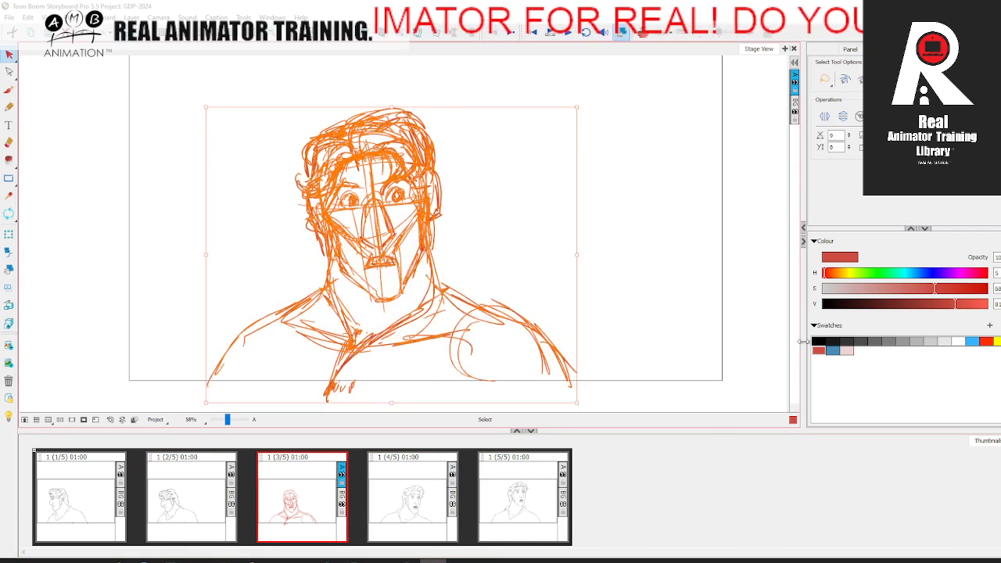
{"action": "left_click", "coordinate": [847, 351]}
{"action": "left_click", "coordinate": [659, 318]}
Step: Set the Brush colour to the red swatch for drawing over the pale rough in the third panel
{"action": "left_click", "coordinate": [10, 89]}
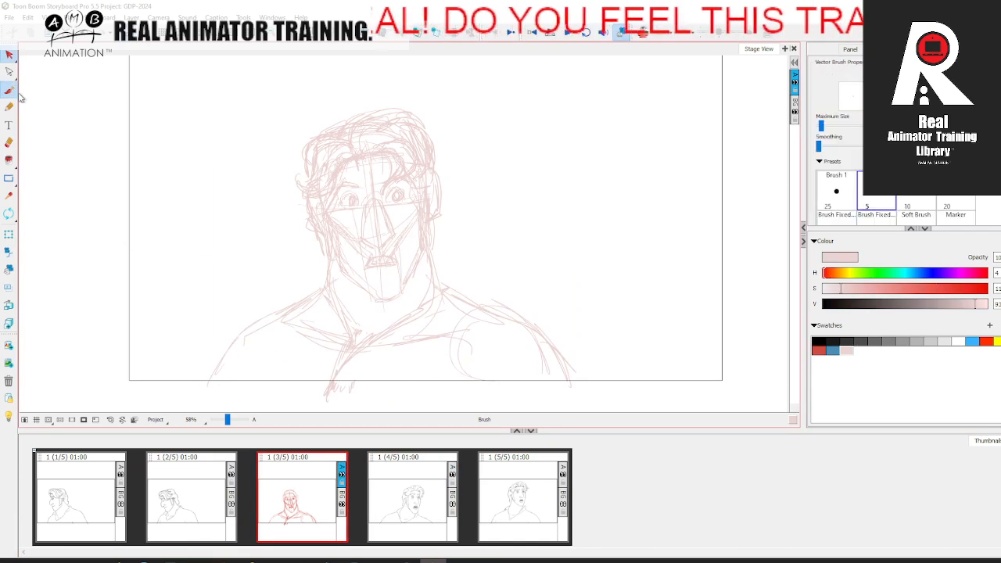
{"action": "left_click", "coordinate": [818, 351]}
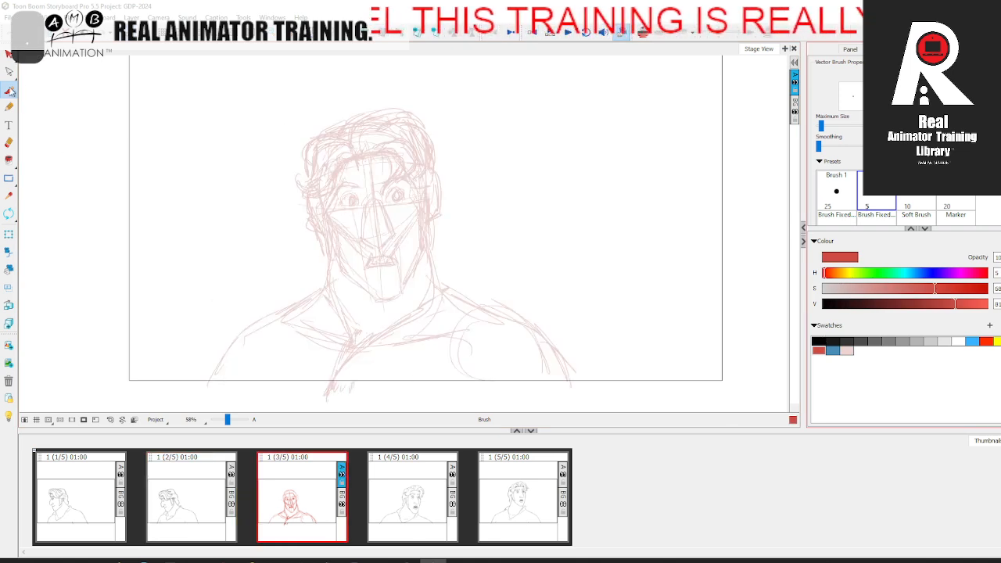
{"action": "key", "text": "comma"}
{"action": "key", "text": "period"}
{"action": "left_click", "coordinate": [230, 420]}
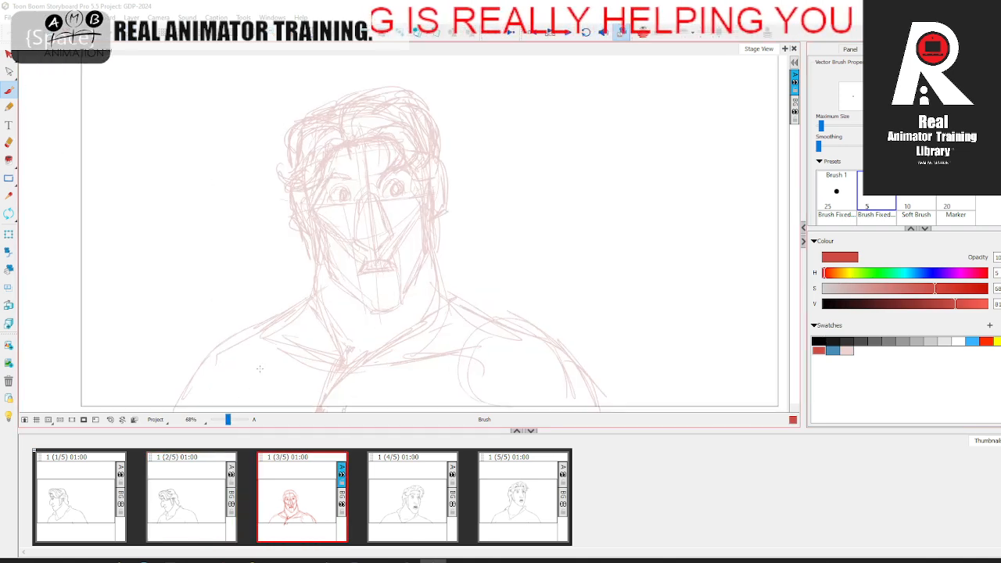
Step: Draw the round outline of the left eye in red over the pale rough, comparing with the neighbouring panel
{"action": "left_click_drag", "start_coordinate": [371, 156], "coordinate": [366, 180]}
{"action": "key", "text": "comma"}
{"action": "key", "text": "period"}
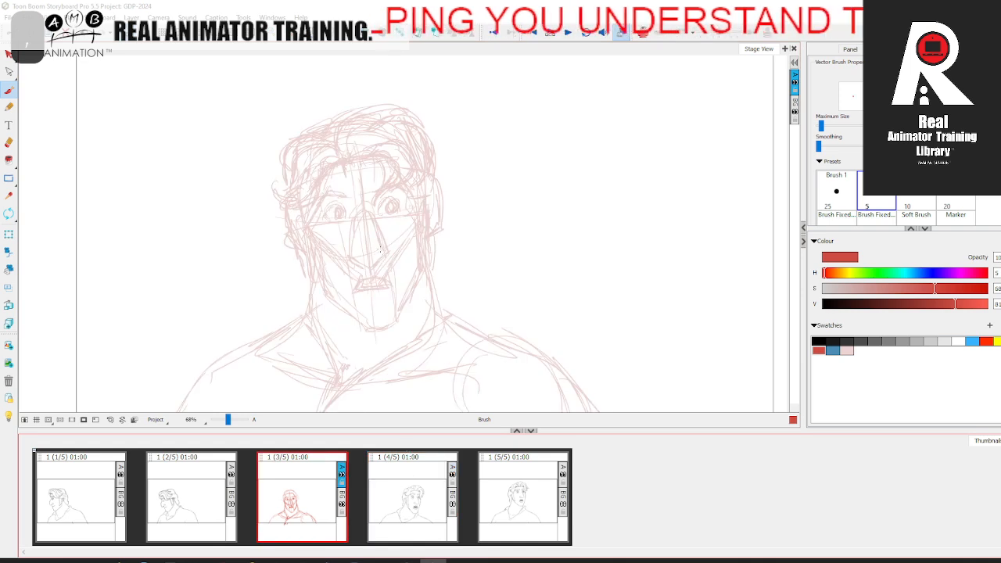
{"action": "mouse_move", "coordinate": [345, 206]}
{"action": "left_mouse_down"}
{"action": "mouse_move", "coordinate": [327, 219]}
{"action": "mouse_move", "coordinate": [336, 221]}
{"action": "left_mouse_up"}
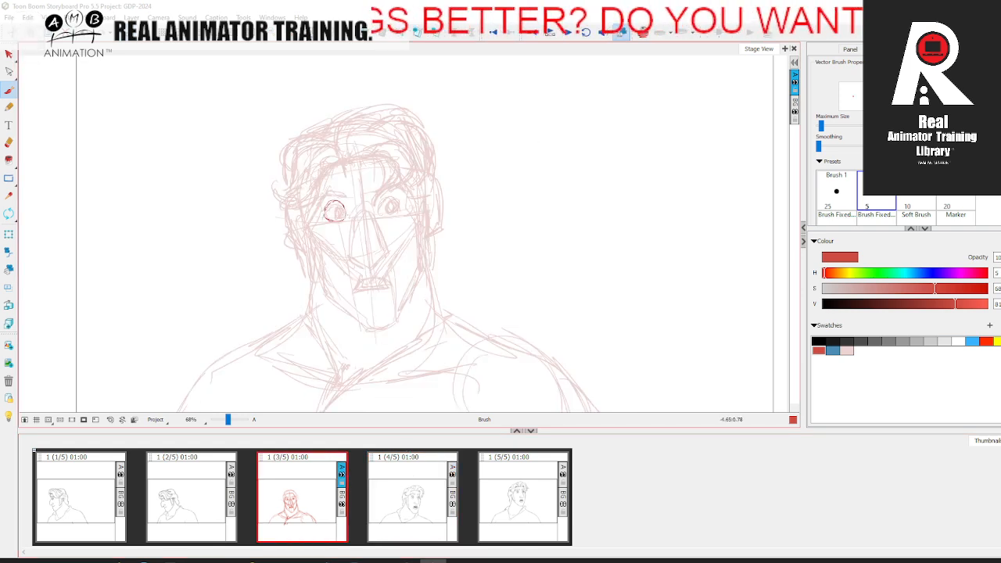
{"action": "key", "text": "period"}
{"action": "key", "text": "comma"}
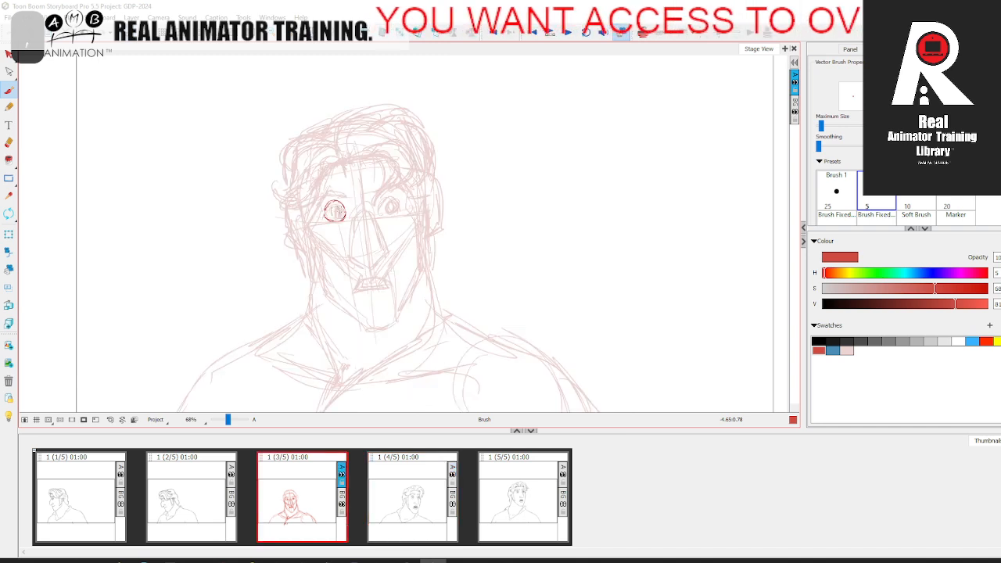
Step: Draw the iris and pupil inside the left eye outline, redoing the first attempt and checking it against the fourth panel
{"action": "left_click_drag", "start_coordinate": [334, 206], "coordinate": [337, 212]}
{"action": "key", "text": "period"}
{"action": "key", "text": "comma"}
{"action": "key", "text": "ctrl+z"}
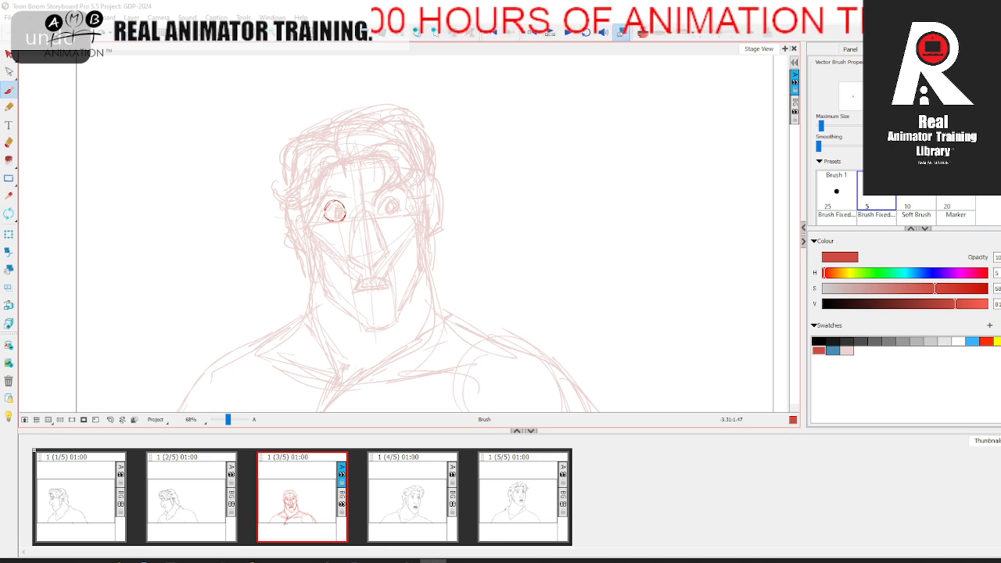
{"action": "left_click_drag", "start_coordinate": [338, 208], "coordinate": [338, 214]}
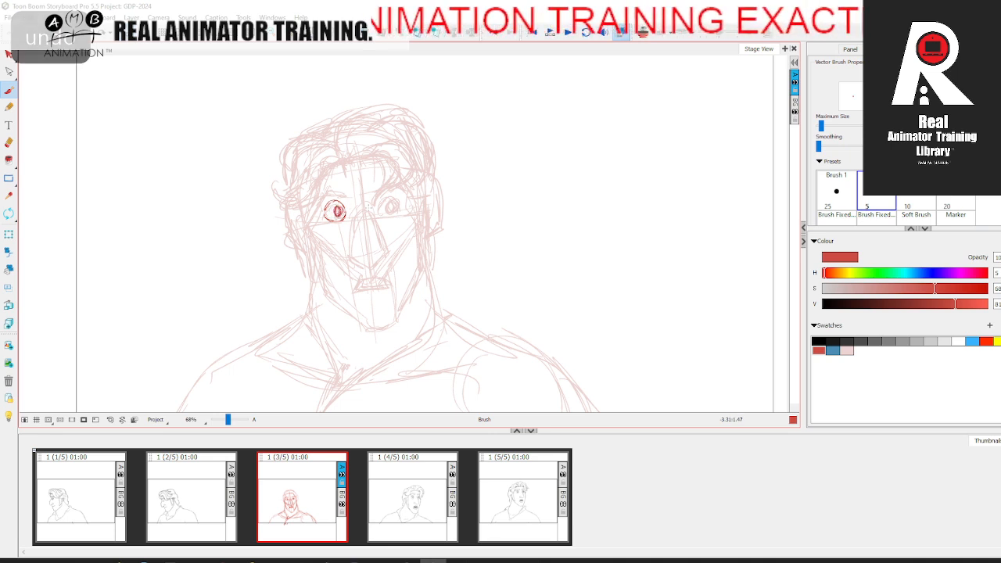
{"action": "key", "text": "period"}
{"action": "key", "text": "comma"}
Step: Draw the right eye's outline, iris and pupil in red, comparing them with the fourth panel
{"action": "left_click_drag", "start_coordinate": [382, 201], "coordinate": [396, 196]}
{"action": "key", "text": "period"}
{"action": "key", "text": "comma"}
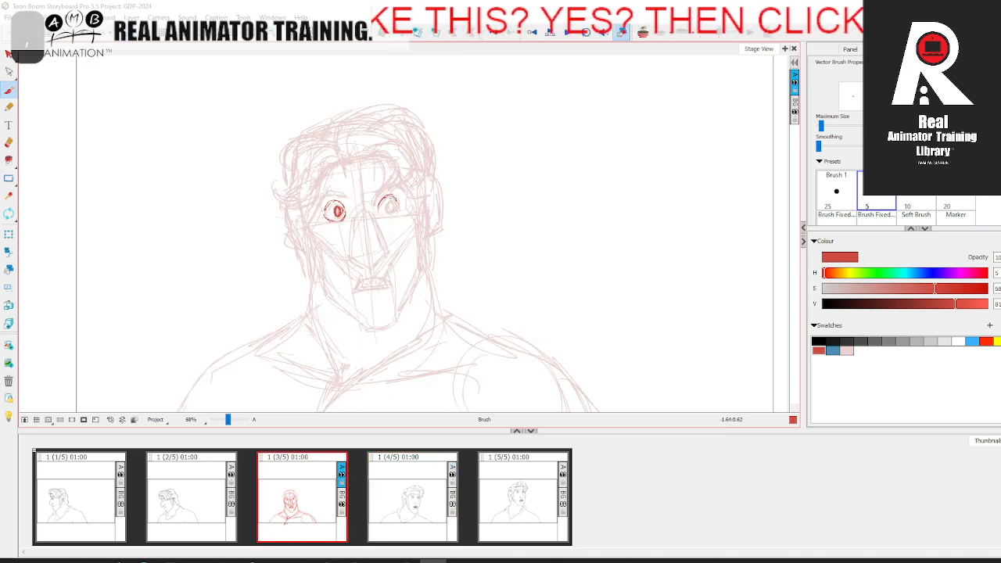
{"action": "left_click_drag", "start_coordinate": [381, 214], "coordinate": [390, 209]}
{"action": "key", "text": "period"}
{"action": "key", "text": "comma"}
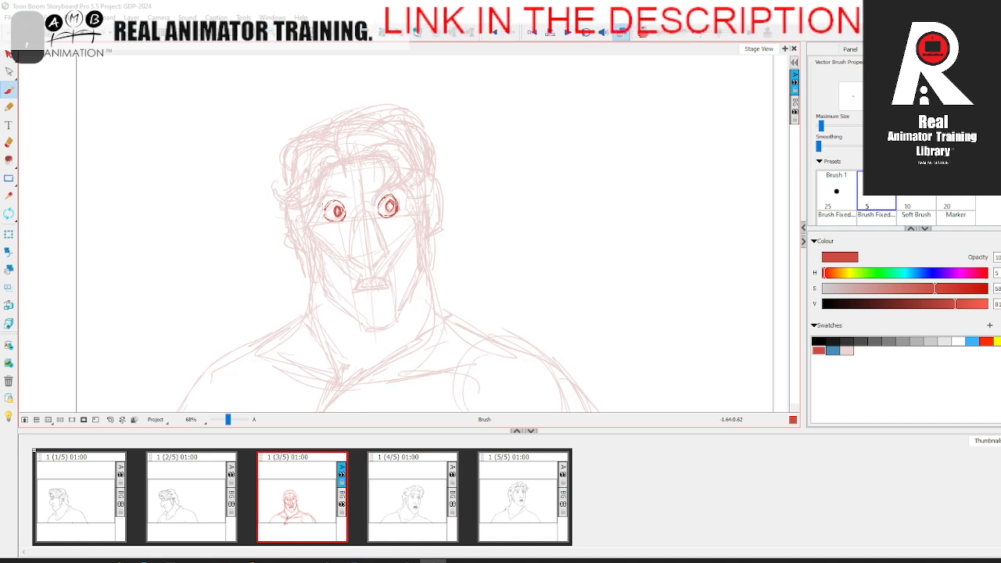
Step: Draw both angular eyebrows in red above the eyes, flipping to the fourth panel to compare their shape
{"action": "mouse_move", "coordinate": [331, 186]}
{"action": "left_mouse_down"}
{"action": "mouse_move", "coordinate": [395, 185]}
{"action": "mouse_move", "coordinate": [371, 178]}
{"action": "left_mouse_up"}
{"action": "key", "text": "period"}
{"action": "key", "text": "comma"}
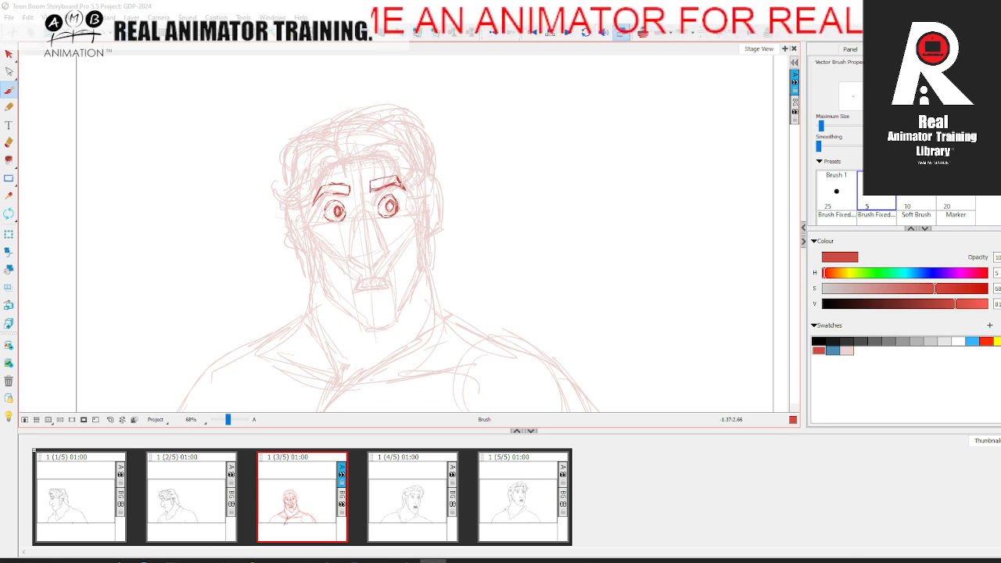
{"action": "key", "text": "period"}
{"action": "key", "text": "comma"}
{"action": "key", "text": "period"}
{"action": "key", "text": "comma"}
Step: Draw the nose in red from the bridge down to the nostrils, flipping to the fourth panel for reference
{"action": "key", "text": "period"}
{"action": "key", "text": "comma"}
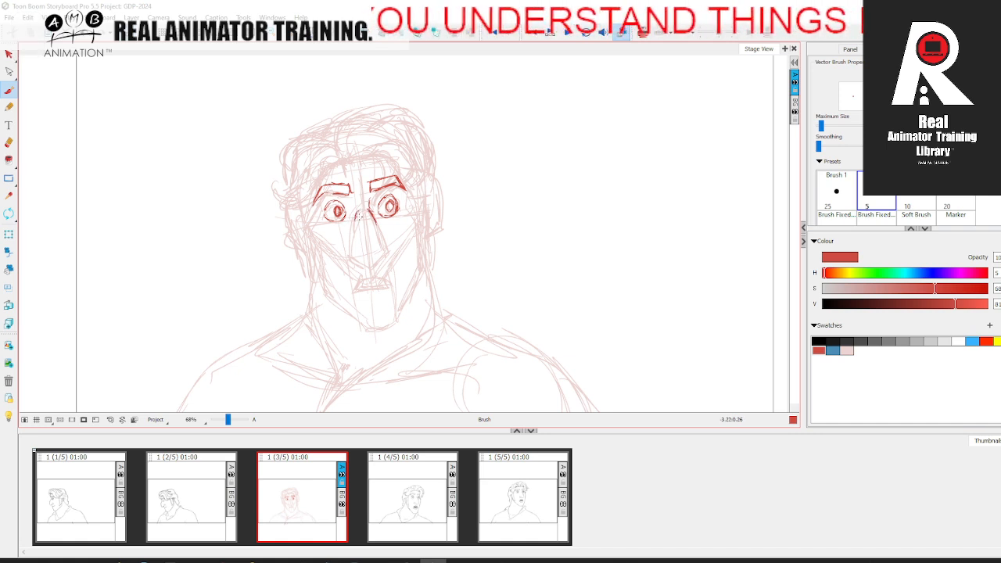
{"action": "key", "text": "period"}
{"action": "key", "text": "comma"}
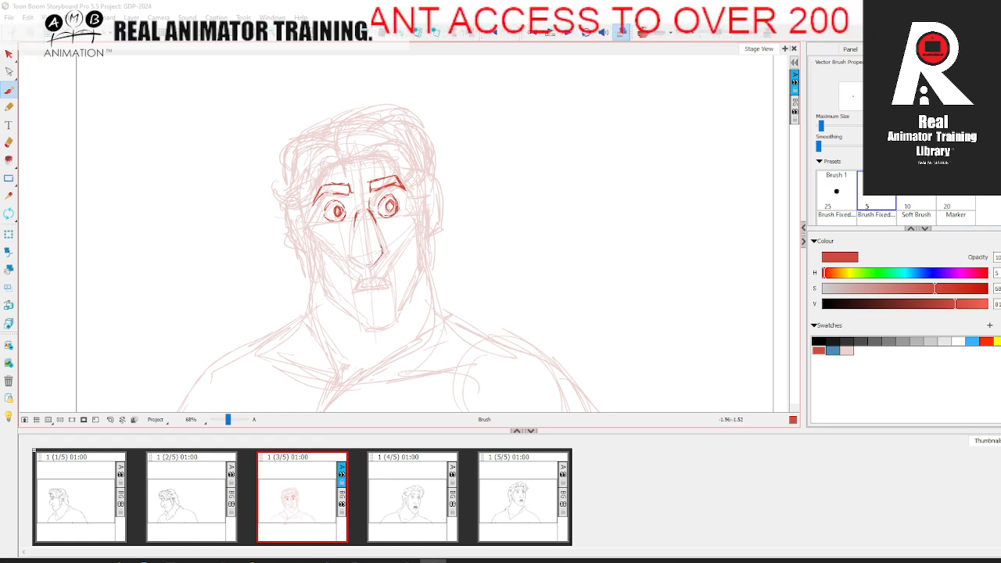
{"action": "key", "text": "period"}
{"action": "key", "text": "comma"}
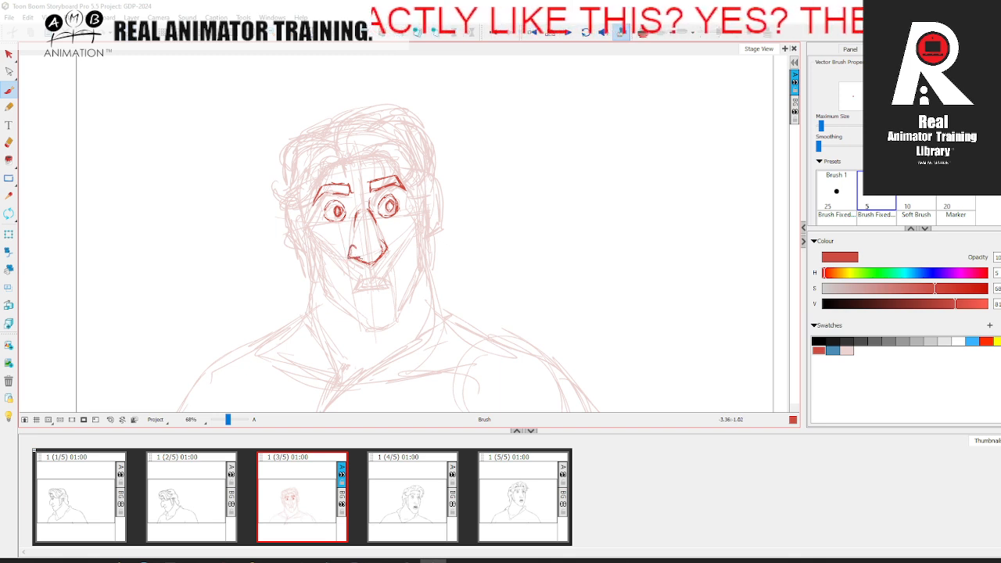
{"action": "key", "text": "period"}
{"action": "key", "text": "comma"}
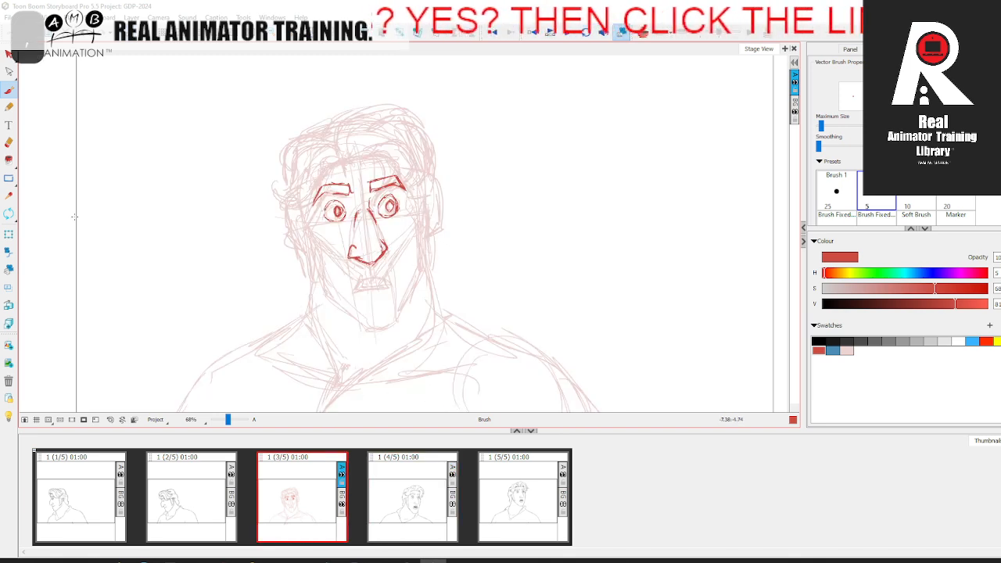
Step: Erase the line along the nose's right side and redraw it with the Brush, reinforcing the underside and nostrils
{"action": "key", "text": "alt+e"}
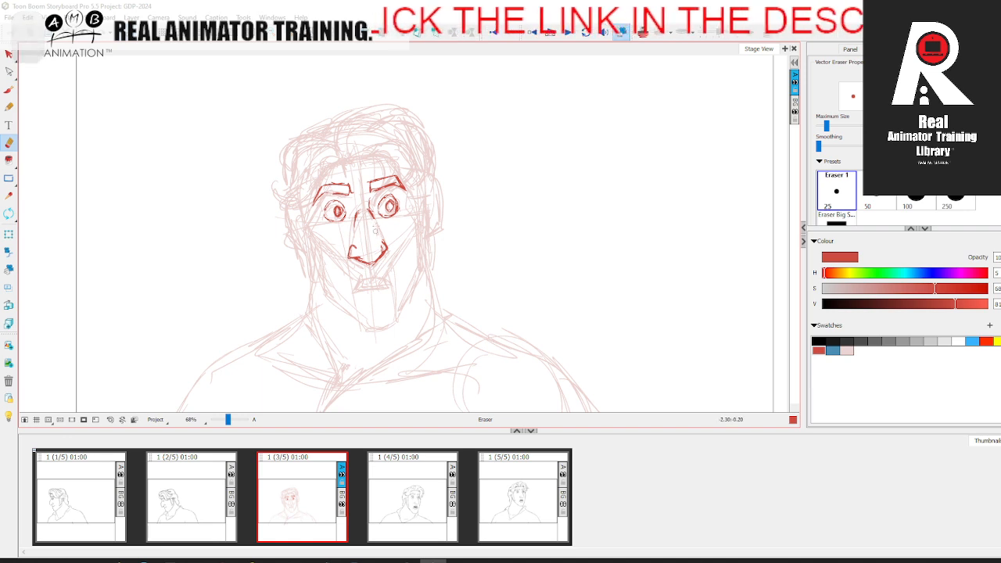
{"action": "left_click", "coordinate": [8, 88]}
{"action": "key", "text": "period"}
{"action": "key", "text": "comma"}
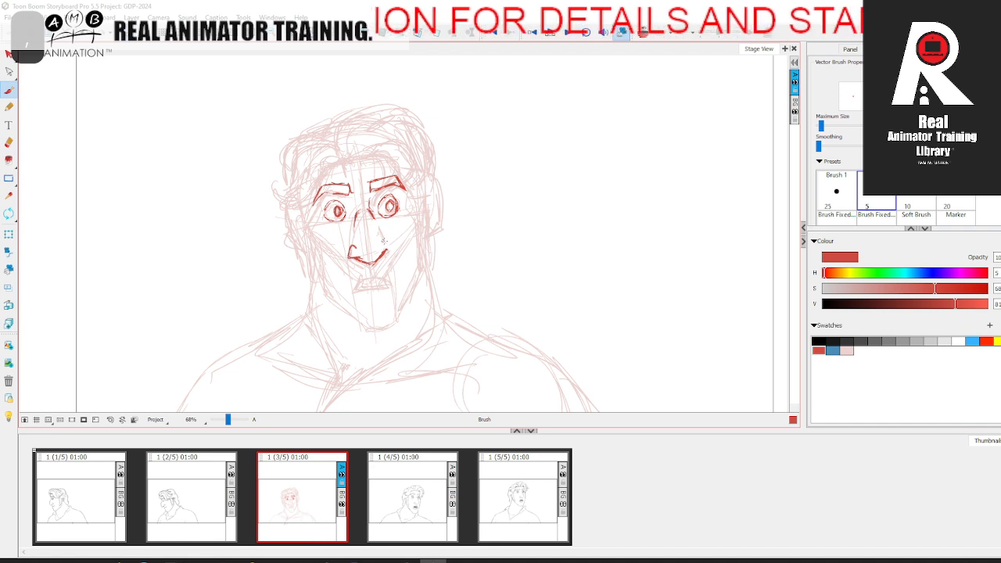
{"action": "left_click_drag", "start_coordinate": [355, 255], "coordinate": [369, 263]}
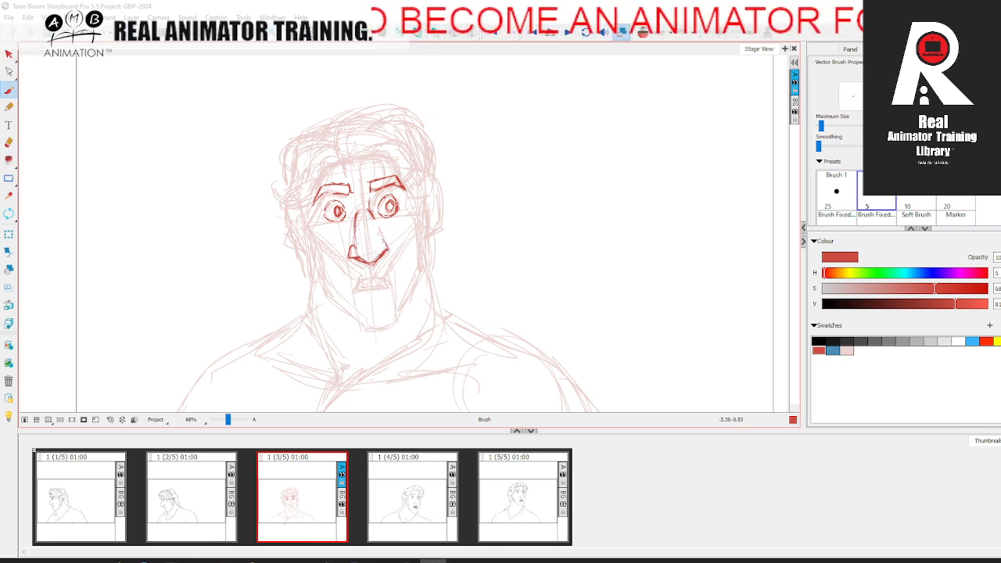
{"action": "left_click_drag", "start_coordinate": [367, 211], "coordinate": [379, 252]}
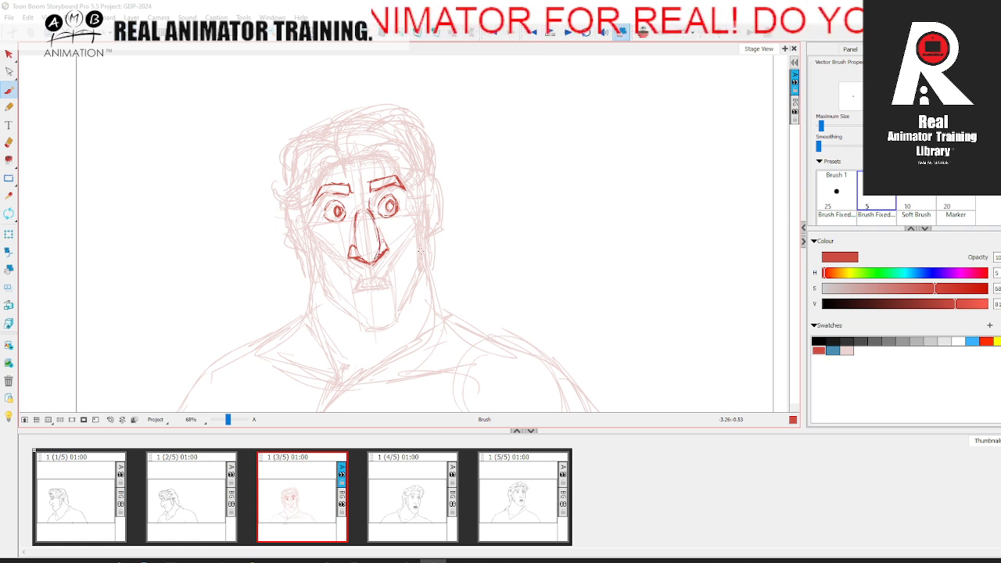
{"action": "key", "text": "period"}
{"action": "key", "text": "comma"}
Step: Add a small round mark at the tip of the nose, comparing it with the fourth panel
{"action": "key", "text": "period"}
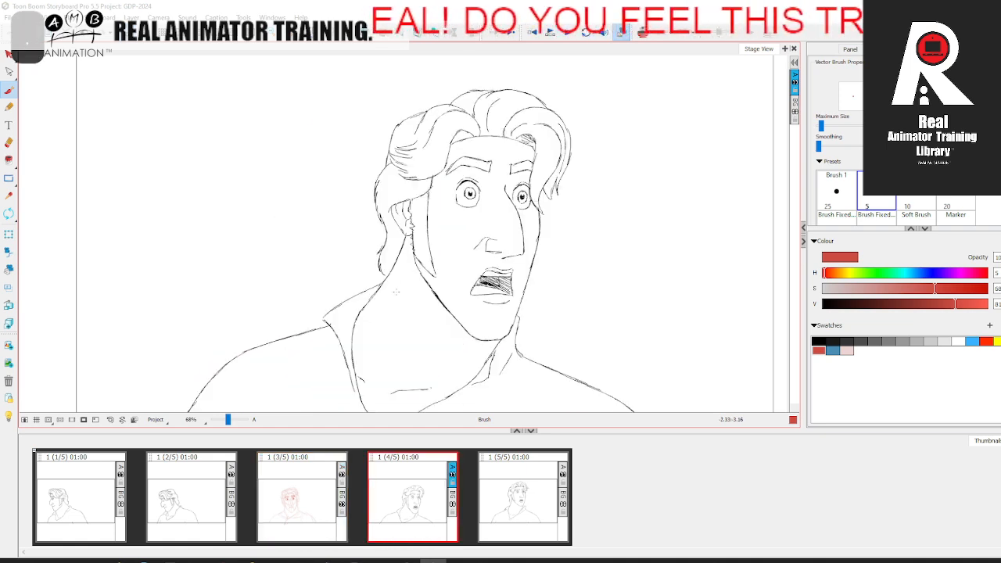
{"action": "key", "text": "comma"}
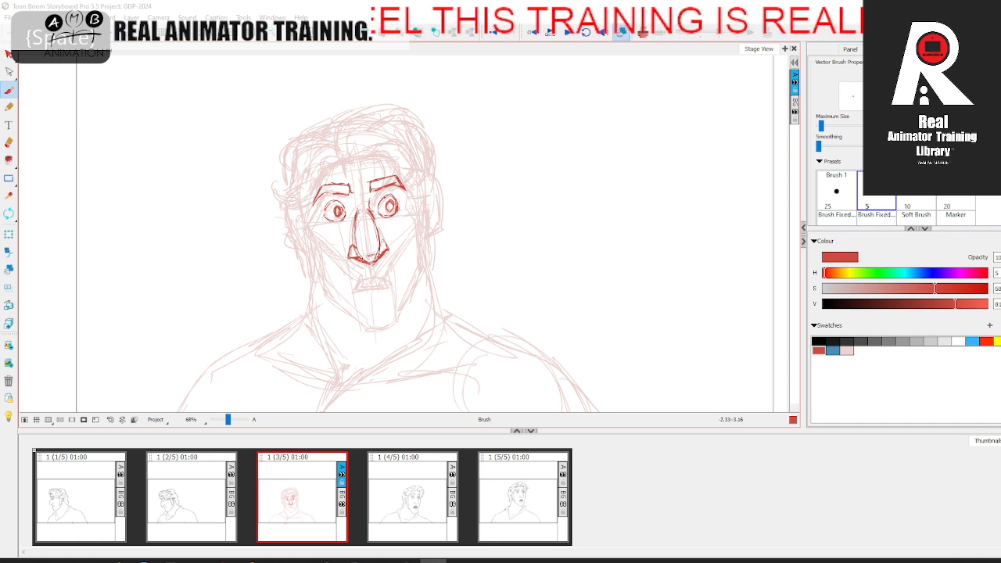
{"action": "key", "text": "period"}
{"action": "key", "text": "comma"}
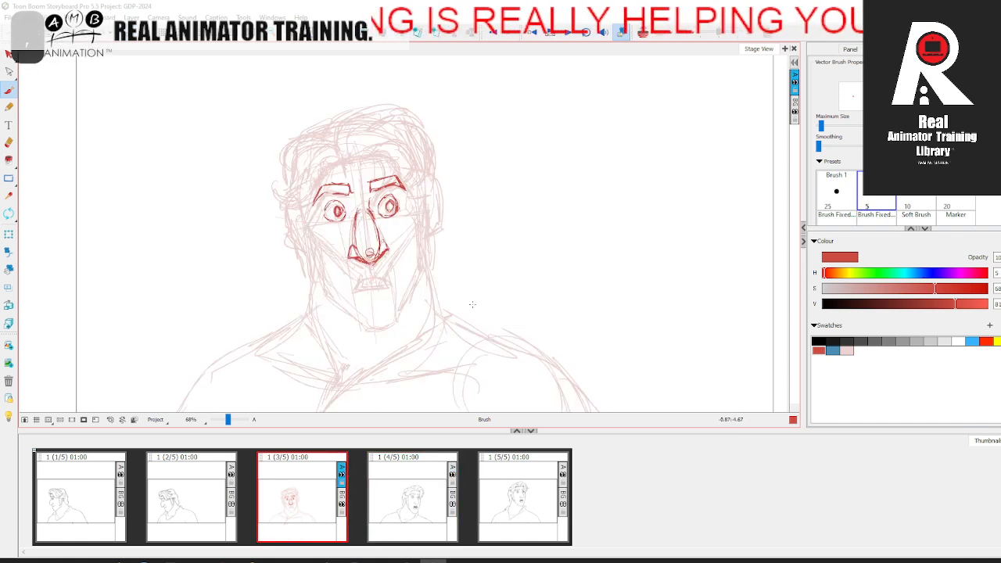
Step: Draw the slightly open mouth in red with upper lip, lower lip and inner lines, comparing with the fourth panel
{"action": "scroll", "coordinate": [460, 196], "scroll_direction": "down", "scroll_amount": 2}
{"action": "key", "text": "period"}
{"action": "key", "text": "comma"}
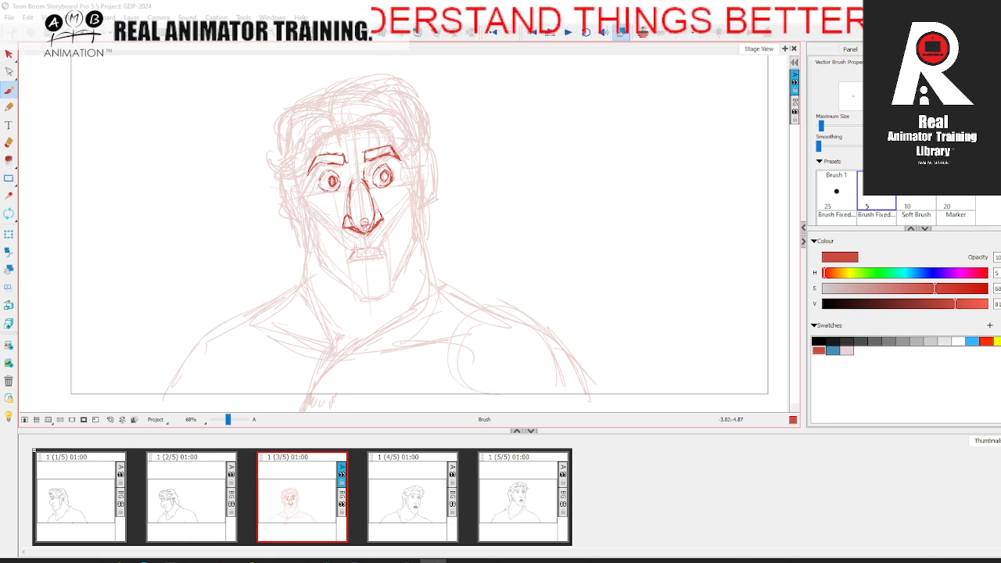
{"action": "key", "text": "period"}
{"action": "key", "text": "comma"}
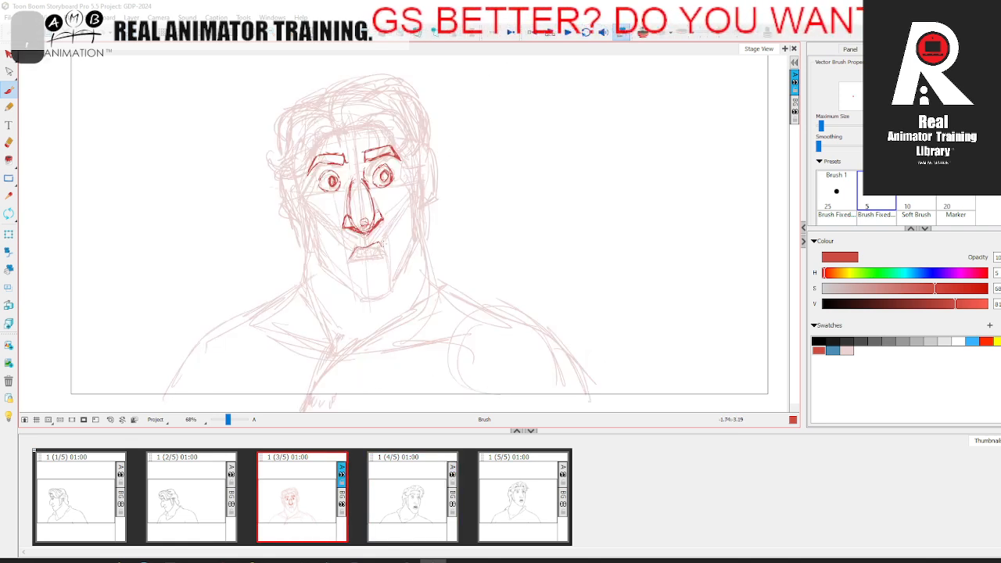
{"action": "mouse_move", "coordinate": [358, 247]}
{"action": "left_mouse_down"}
{"action": "mouse_move", "coordinate": [373, 245]}
{"action": "mouse_move", "coordinate": [348, 260]}
{"action": "left_mouse_up"}
{"action": "left_click_drag", "start_coordinate": [347, 261], "coordinate": [383, 246]}
{"action": "key", "text": "period"}
{"action": "key", "text": "comma"}
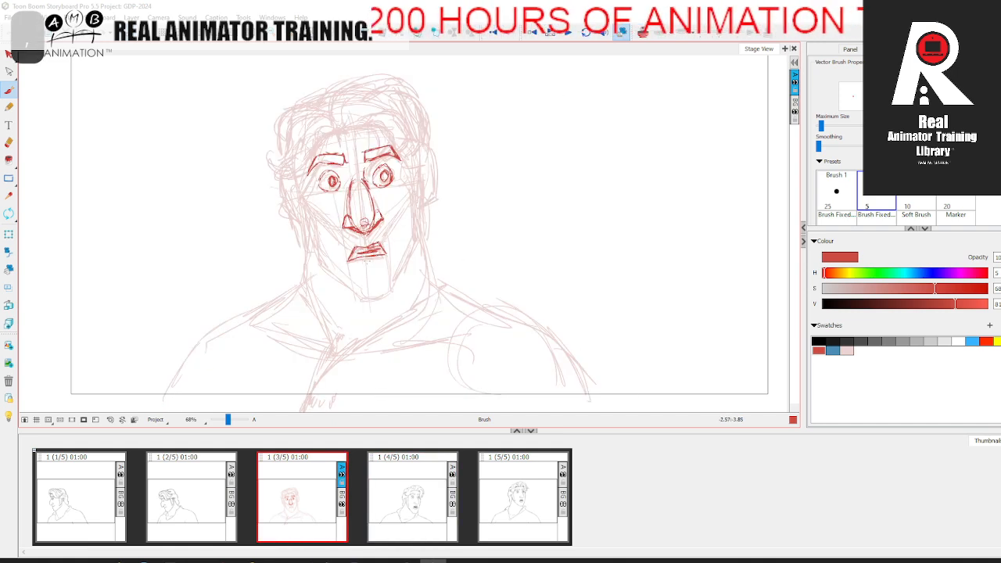
{"action": "key", "text": "period"}
{"action": "key", "text": "comma"}
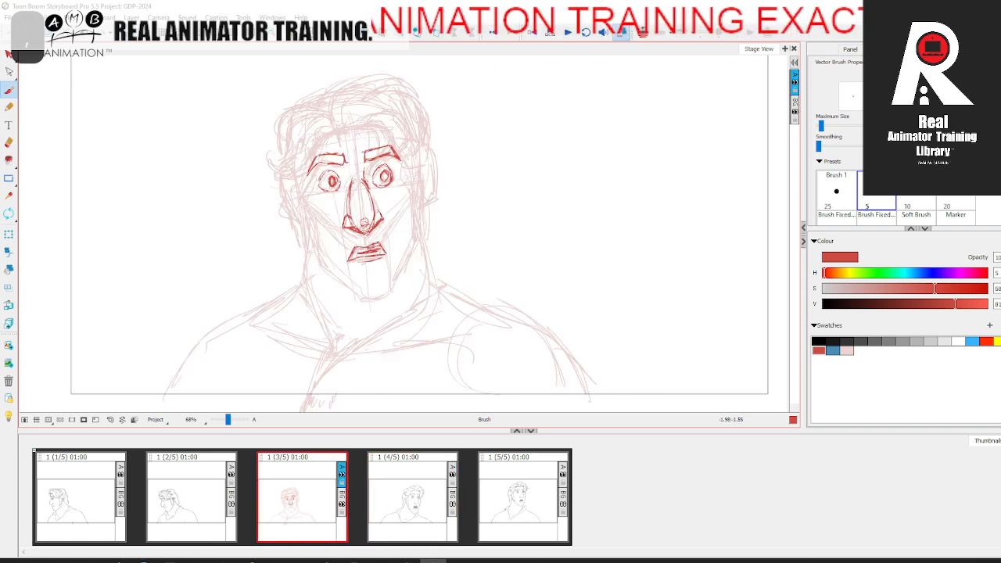
Step: Draw the temple and cheek contours in red on both sides of the face, extending the left one toward the jaw
{"action": "left_click_drag", "start_coordinate": [305, 192], "coordinate": [309, 212]}
{"action": "key", "text": "period"}
{"action": "key", "text": "comma"}
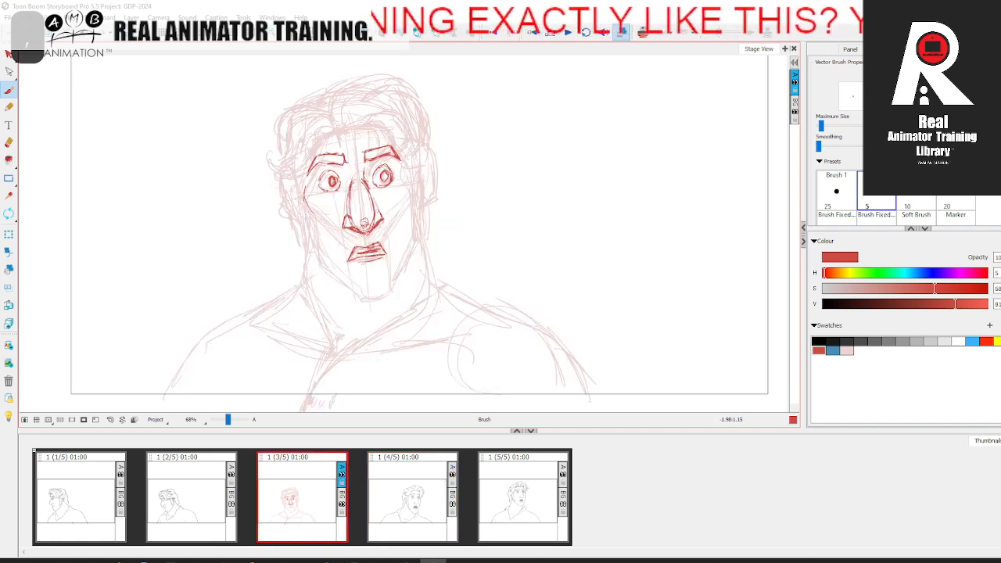
{"action": "left_click_drag", "start_coordinate": [307, 187], "coordinate": [315, 217]}
{"action": "left_click_drag", "start_coordinate": [407, 176], "coordinate": [402, 202]}
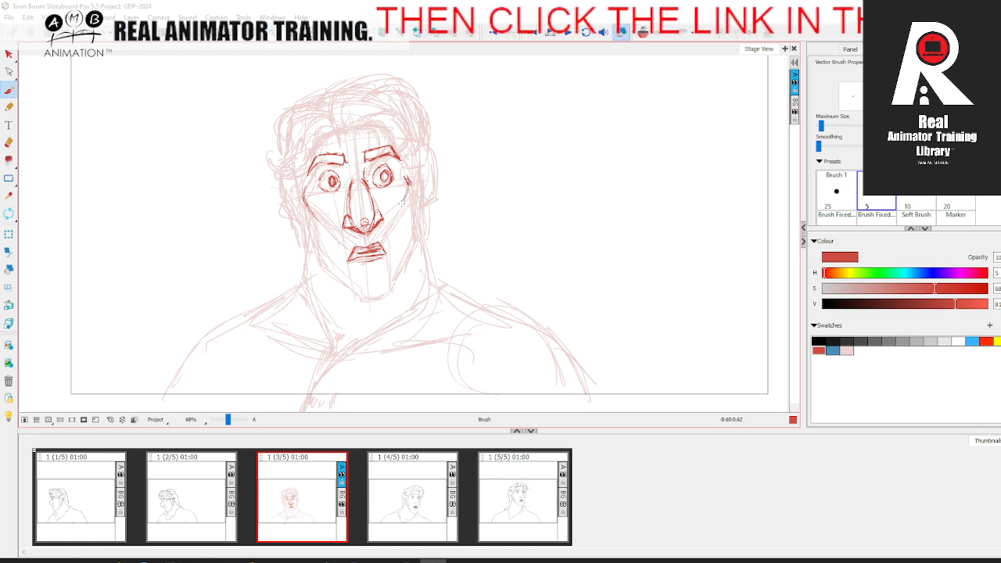
{"action": "key", "text": "period"}
{"action": "key", "text": "comma"}
{"action": "left_click_drag", "start_coordinate": [304, 201], "coordinate": [321, 258]}
{"action": "key", "text": "period"}
{"action": "key", "text": "comma"}
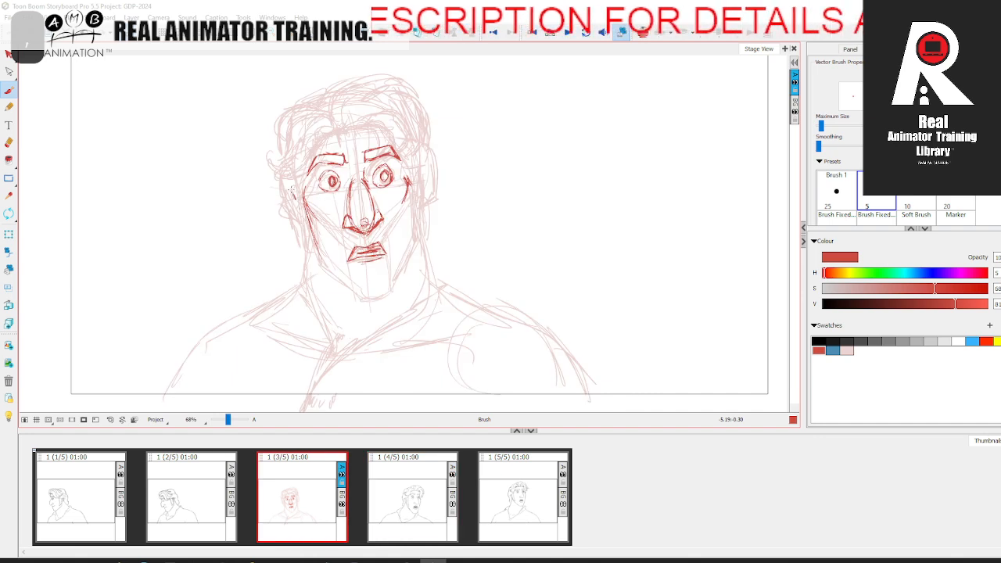
Step: Draw both ears in red over the rough, with their outer rims and lower edges
{"action": "left_click_drag", "start_coordinate": [285, 193], "coordinate": [304, 228]}
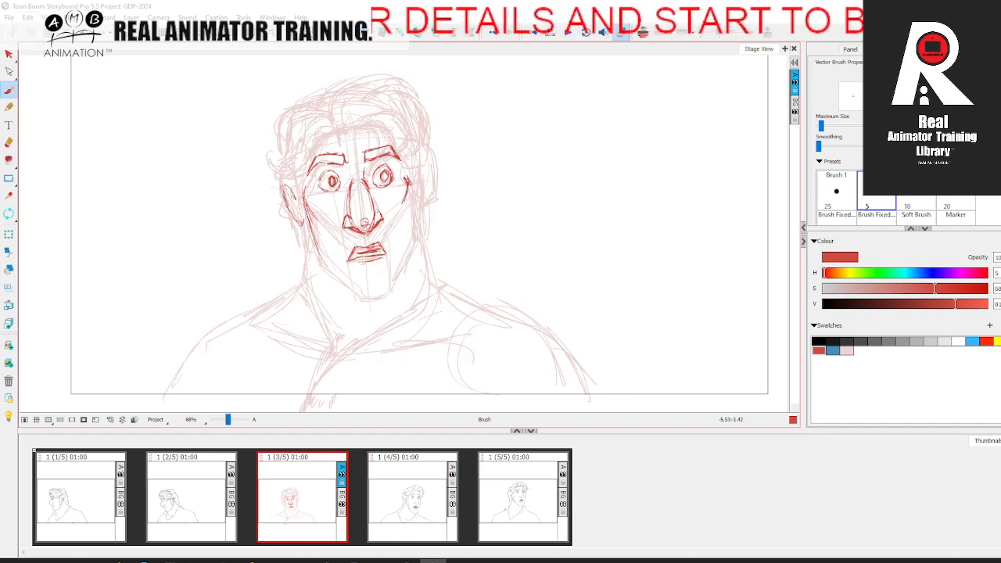
{"action": "left_click_drag", "start_coordinate": [283, 192], "coordinate": [297, 213]}
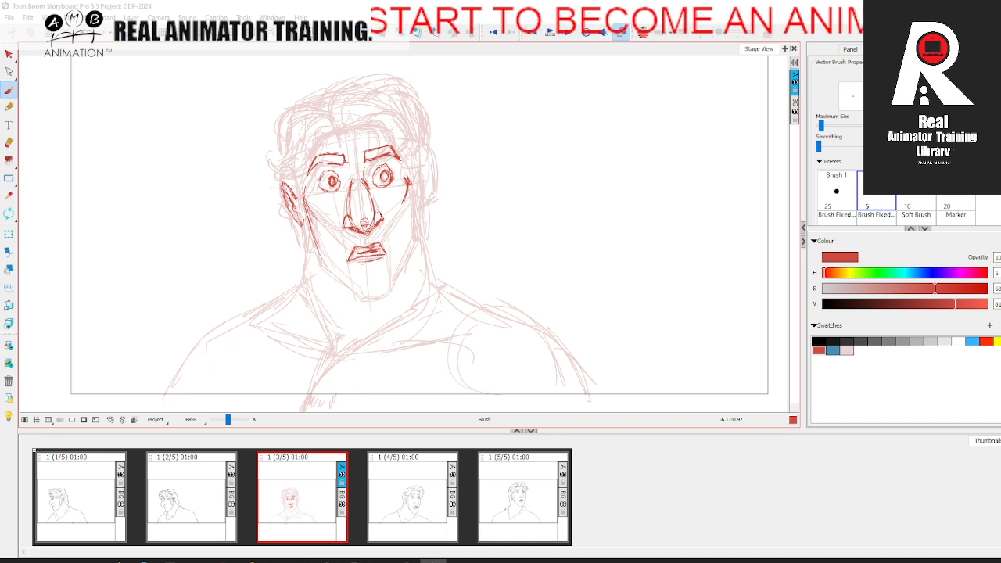
{"action": "left_click_drag", "start_coordinate": [421, 162], "coordinate": [417, 182]}
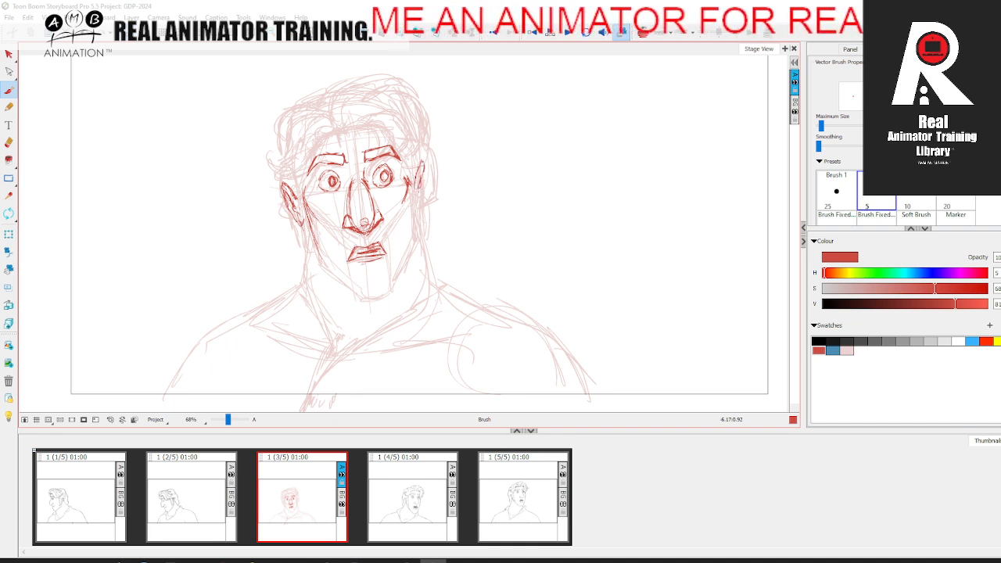
{"action": "key", "text": "."}
{"action": "left_click_drag", "start_coordinate": [297, 197], "coordinate": [303, 225]}
{"action": "left_click_drag", "start_coordinate": [423, 184], "coordinate": [419, 211]}
Step: Draw the upper jaw lines in red below both ears and compare them with the fourth panel
{"action": "key", "text": "."}
{"action": "left_click_drag", "start_coordinate": [298, 226], "coordinate": [328, 258]}
{"action": "left_click_drag", "start_coordinate": [419, 184], "coordinate": [413, 239]}
{"action": "key", "text": "."}
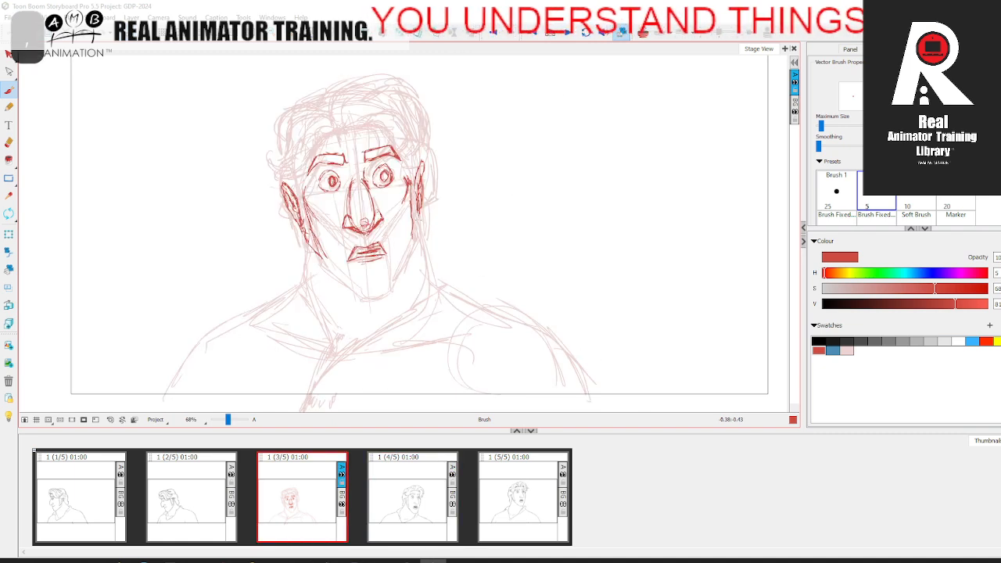
{"action": "key", "text": "period"}
{"action": "key", "text": "comma"}
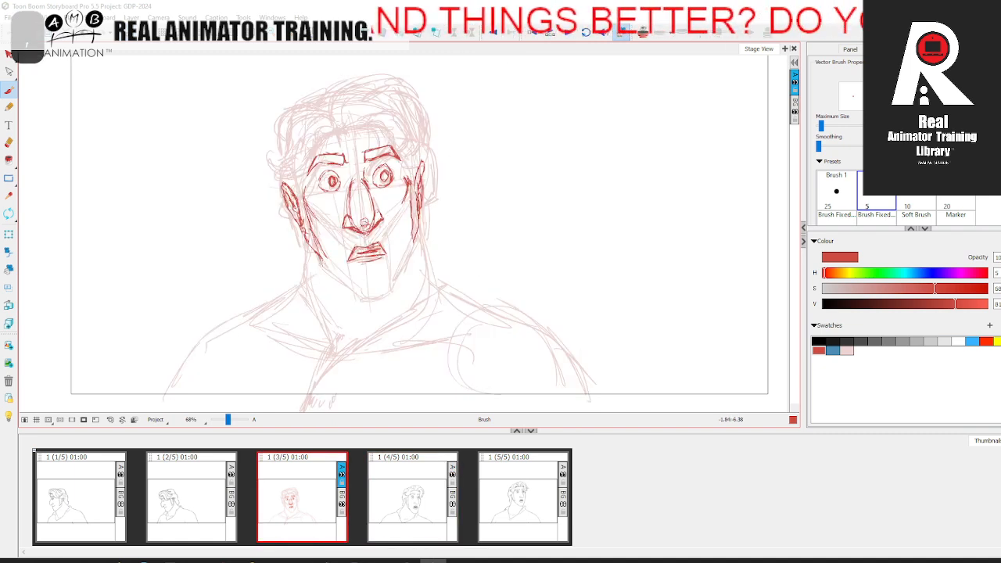
Step: Draw the lower jaw and chin in red, connecting both sides of the face and checking against neighbouring panels
{"action": "left_click_drag", "start_coordinate": [320, 260], "coordinate": [370, 297]}
{"action": "key", "text": "period"}
{"action": "key", "text": "comma"}
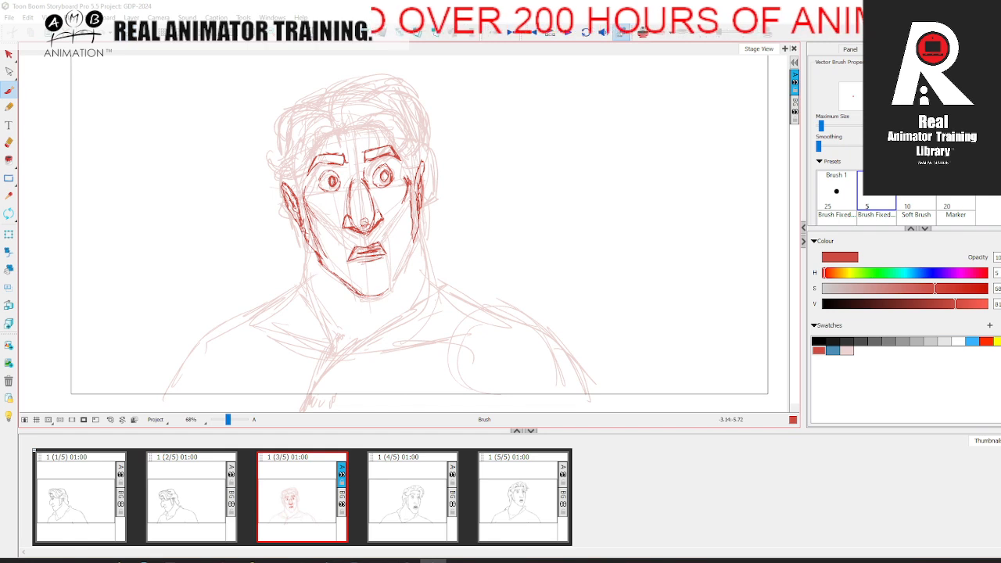
{"action": "left_click_drag", "start_coordinate": [383, 295], "coordinate": [398, 279]}
{"action": "key", "text": "Left"}
{"action": "key", "text": "Right"}
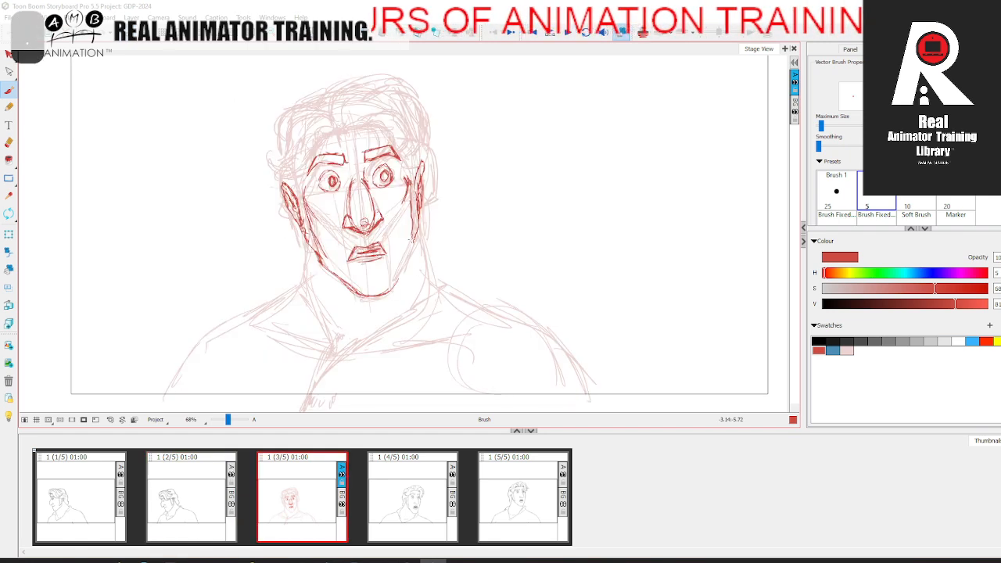
{"action": "left_click_drag", "start_coordinate": [415, 239], "coordinate": [394, 288]}
{"action": "key", "text": "Left"}
{"action": "key", "text": "Right"}
Step: Draw the hairline in red up the left temple, across the forehead and down the right side of the face
{"action": "left_click_drag", "start_coordinate": [302, 191], "coordinate": [304, 148]}
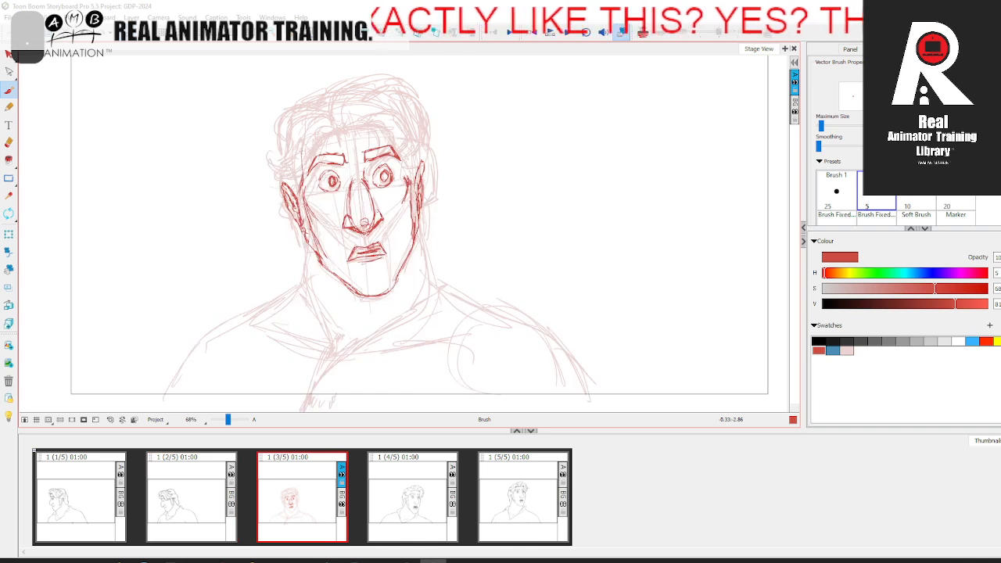
{"action": "key", "text": "Left"}
{"action": "key", "text": "Right"}
{"action": "mouse_move", "coordinate": [304, 184]}
{"action": "left_mouse_down"}
{"action": "mouse_move", "coordinate": [306, 155]}
{"action": "mouse_move", "coordinate": [337, 129]}
{"action": "mouse_move", "coordinate": [404, 139]}
{"action": "left_mouse_up"}
{"action": "mouse_move", "coordinate": [339, 130]}
{"action": "left_mouse_down"}
{"action": "mouse_move", "coordinate": [396, 136]}
{"action": "mouse_move", "coordinate": [419, 184]}
{"action": "left_mouse_up"}
{"action": "key", "text": "Left"}
{"action": "key", "text": "Right"}
Step: Draw both sides of the neck in red from the jaw down toward the shoulders, comparing with the adjacent panel
{"action": "left_click_drag", "start_coordinate": [309, 238], "coordinate": [297, 299]}
{"action": "mouse_move", "coordinate": [417, 223]}
{"action": "left_mouse_down"}
{"action": "mouse_move", "coordinate": [432, 290]}
{"action": "mouse_move", "coordinate": [423, 255]}
{"action": "left_mouse_up"}
{"action": "left_click_drag", "start_coordinate": [307, 238], "coordinate": [306, 255]}
{"action": "key", "text": "Left"}
{"action": "key", "text": "Right"}
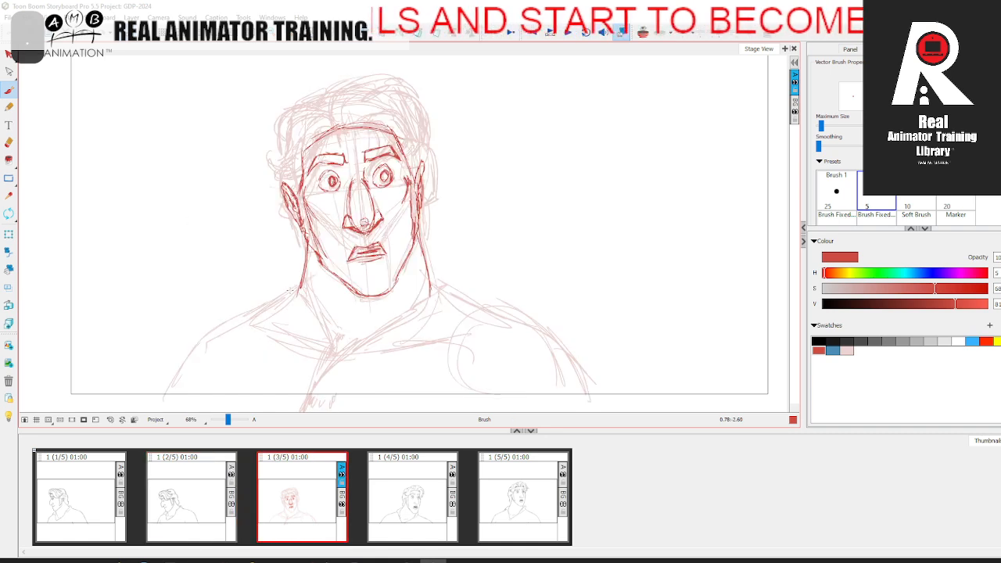
Step: Turn on onion skin and draw the V-shaped collar opening in red from both sides of the neck to the chest
{"action": "key", "text": "Left"}
{"action": "key", "text": "Right"}
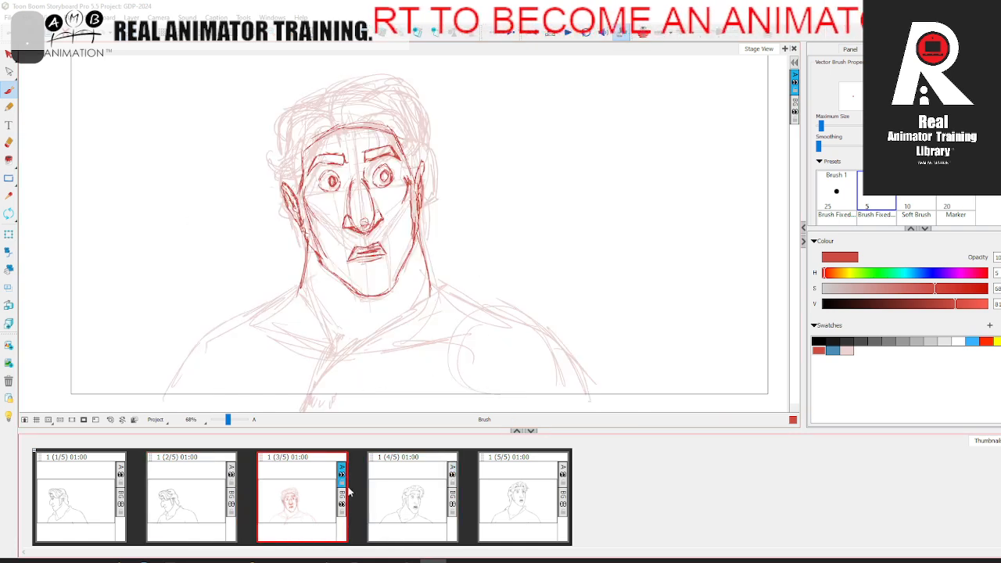
{"action": "left_click", "coordinate": [643, 34]}
{"action": "mouse_move", "coordinate": [294, 294]}
{"action": "left_mouse_down"}
{"action": "mouse_move", "coordinate": [299, 368]}
{"action": "mouse_move", "coordinate": [297, 360]}
{"action": "mouse_move", "coordinate": [312, 384]}
{"action": "mouse_move", "coordinate": [400, 332]}
{"action": "mouse_move", "coordinate": [436, 274]}
{"action": "left_mouse_up"}
{"action": "mouse_move", "coordinate": [427, 318]}
{"action": "left_mouse_down"}
{"action": "mouse_move", "coordinate": [321, 385]}
{"action": "mouse_move", "coordinate": [297, 348]}
{"action": "mouse_move", "coordinate": [292, 282]}
{"action": "left_mouse_up"}
{"action": "key", "text": "Left"}
{"action": "key", "text": "Right"}
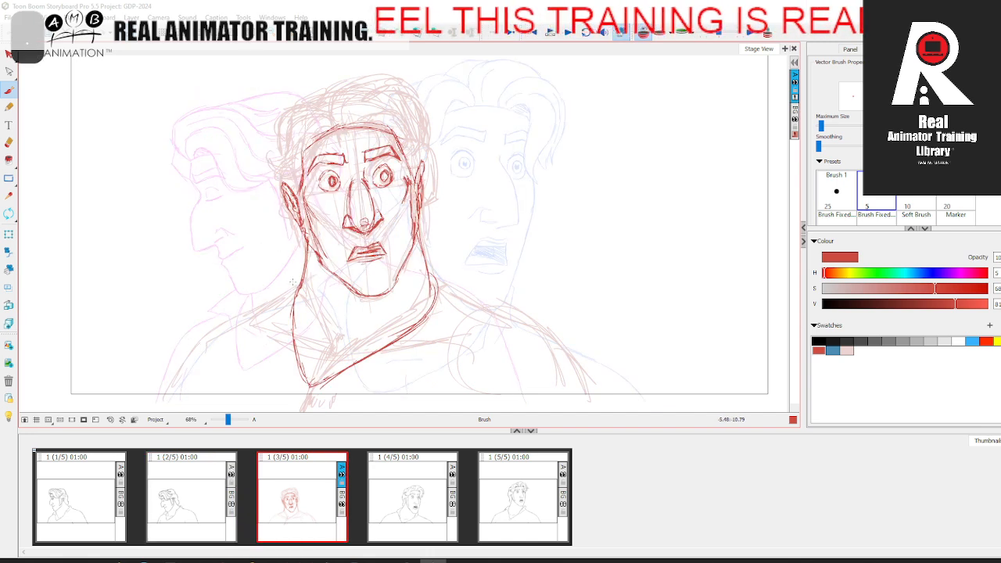
Step: Draw the left collar and shoulder slope in red beside the neck, checking it against the neighbouring panels
{"action": "mouse_move", "coordinate": [291, 334]}
{"action": "left_mouse_down"}
{"action": "mouse_move", "coordinate": [260, 310]}
{"action": "mouse_move", "coordinate": [305, 271]}
{"action": "left_mouse_up"}
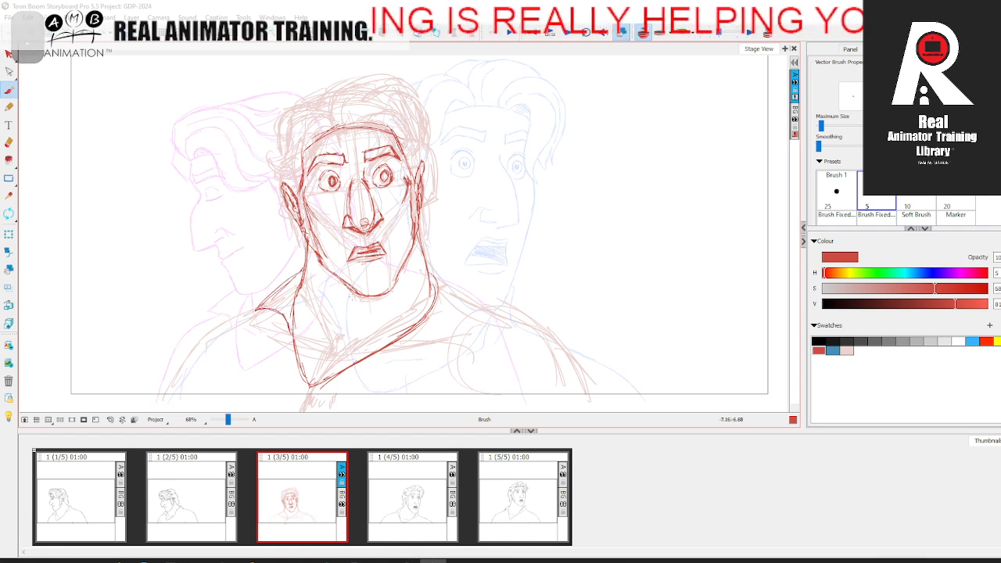
{"action": "left_click_drag", "start_coordinate": [267, 300], "coordinate": [261, 310]}
{"action": "left_click", "coordinate": [404, 495]}
{"action": "left_click", "coordinate": [205, 500]}
{"action": "left_click", "coordinate": [300, 493]}
Step: Draw the folded collar band in red along the right side of the neck, comparing it with the adjacent panels
{"action": "mouse_move", "coordinate": [399, 323]}
{"action": "left_mouse_down"}
{"action": "mouse_move", "coordinate": [385, 343]}
{"action": "mouse_move", "coordinate": [427, 293]}
{"action": "mouse_move", "coordinate": [439, 259]}
{"action": "mouse_move", "coordinate": [402, 328]}
{"action": "mouse_move", "coordinate": [427, 315]}
{"action": "mouse_move", "coordinate": [434, 291]}
{"action": "mouse_move", "coordinate": [424, 324]}
{"action": "left_mouse_up"}
{"action": "key", "text": "Left"}
{"action": "key", "text": "Right"}
{"action": "key", "text": "Left"}
{"action": "key", "text": "Right"}
{"action": "mouse_move", "coordinate": [429, 284]}
{"action": "left_mouse_down"}
{"action": "mouse_move", "coordinate": [438, 255]}
{"action": "mouse_move", "coordinate": [448, 294]}
{"action": "left_mouse_up"}
{"action": "key", "text": "Left"}
{"action": "key", "text": "Right"}
{"action": "left_click_drag", "start_coordinate": [426, 256], "coordinate": [448, 293]}
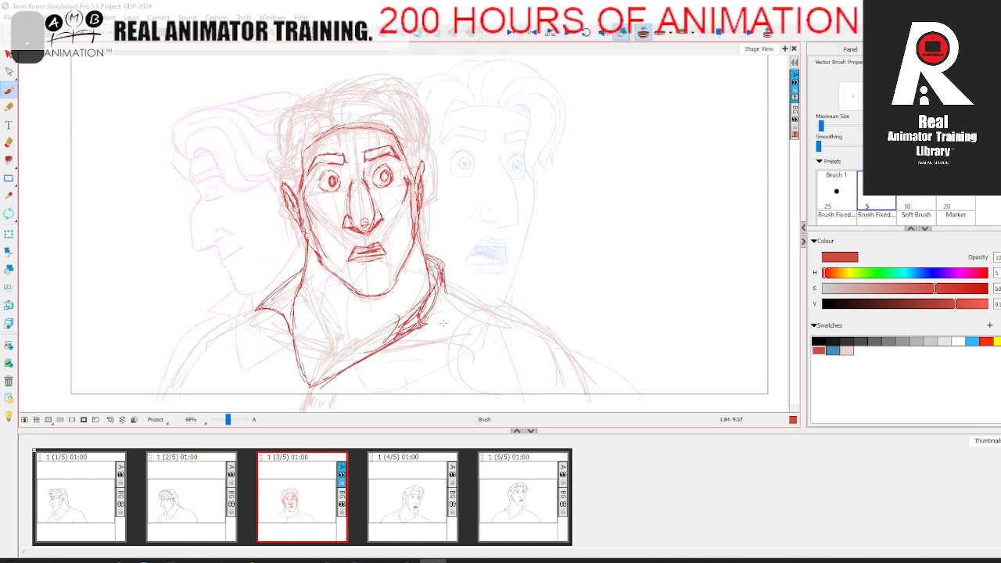
{"action": "key", "text": "Left"}
{"action": "key", "text": "Right"}
{"action": "key", "text": "Right"}
{"action": "key", "text": "Left"}
{"action": "key", "text": "Left"}
{"action": "key", "text": "Right"}
Step: Draw both shoulder outlines in red down to the upper arms, and turn off onion skin
{"action": "key", "text": "Left"}
{"action": "key", "text": "Right"}
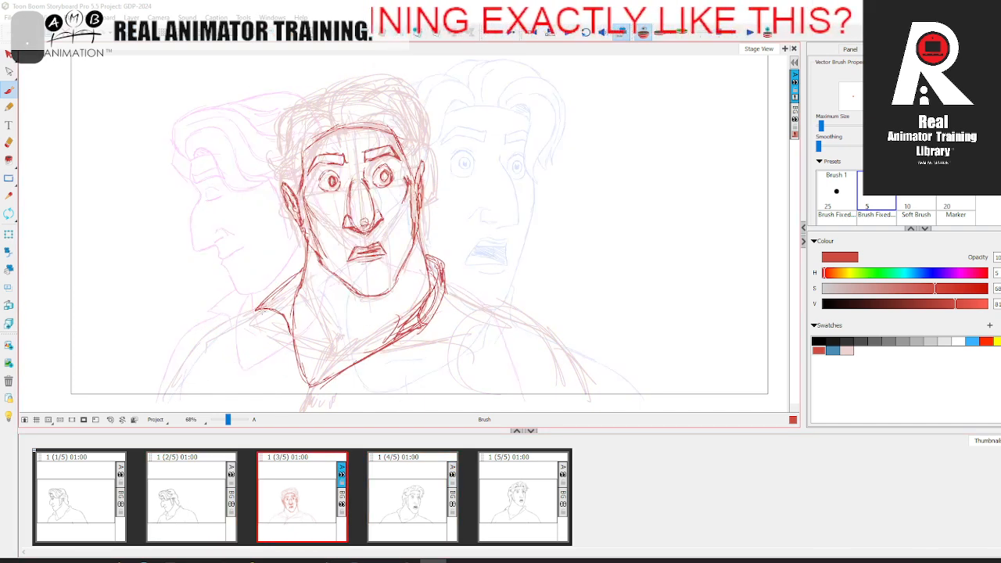
{"action": "key", "text": "Left"}
{"action": "key", "text": "Right"}
{"action": "key", "text": "Left"}
{"action": "key", "text": "Right"}
{"action": "key", "text": "Left"}
{"action": "key", "text": "Right"}
{"action": "left_click", "coordinate": [643, 33]}
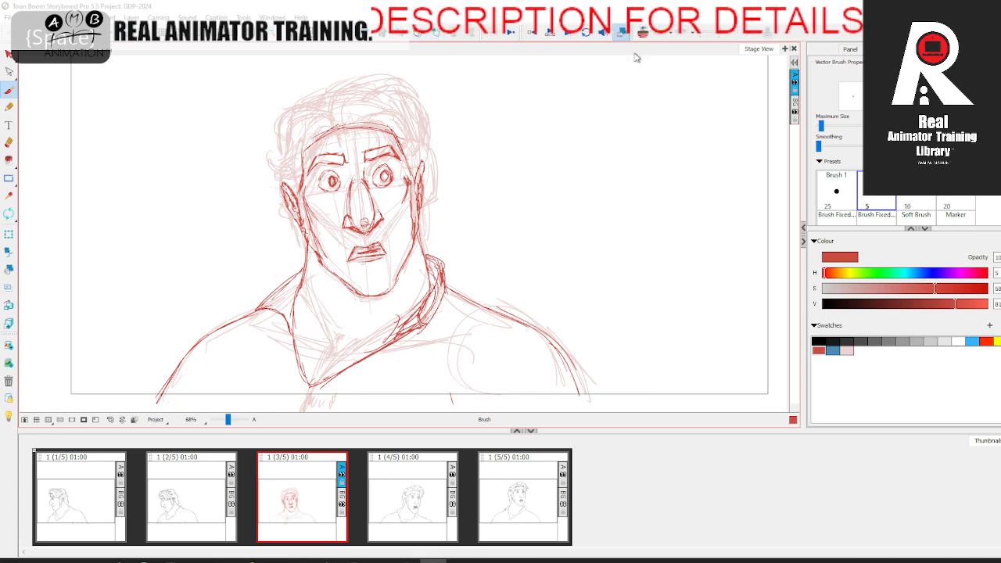
Step: Step back and forth through all five panels to examine how the head turn flows, ending on the third panel
{"action": "left_click", "coordinate": [225, 493]}
{"action": "left_click", "coordinate": [313, 489]}
{"action": "left_click", "coordinate": [423, 482]}
{"action": "left_click", "coordinate": [536, 476]}
{"action": "left_click", "coordinate": [96, 488]}
{"action": "left_click", "coordinate": [205, 496]}
{"action": "left_click", "coordinate": [301, 497]}
{"action": "left_click", "coordinate": [415, 488]}
{"action": "left_click", "coordinate": [521, 478]}
{"action": "left_click", "coordinate": [98, 494]}
{"action": "left_click", "coordinate": [192, 495]}
{"action": "left_click", "coordinate": [305, 493]}
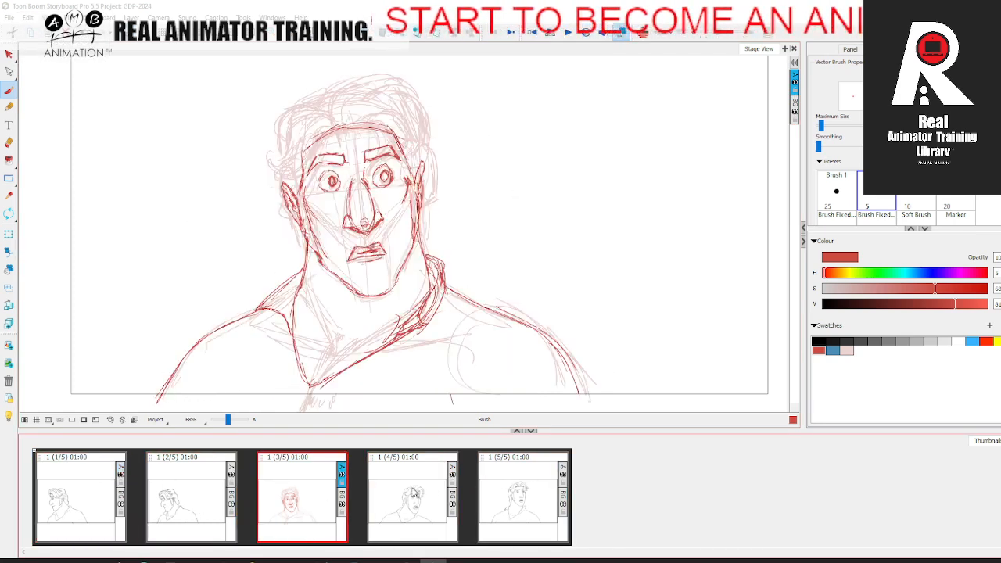
{"action": "left_click", "coordinate": [414, 488]}
{"action": "left_click", "coordinate": [518, 483]}
{"action": "left_click", "coordinate": [415, 488]}
{"action": "left_click", "coordinate": [313, 474]}
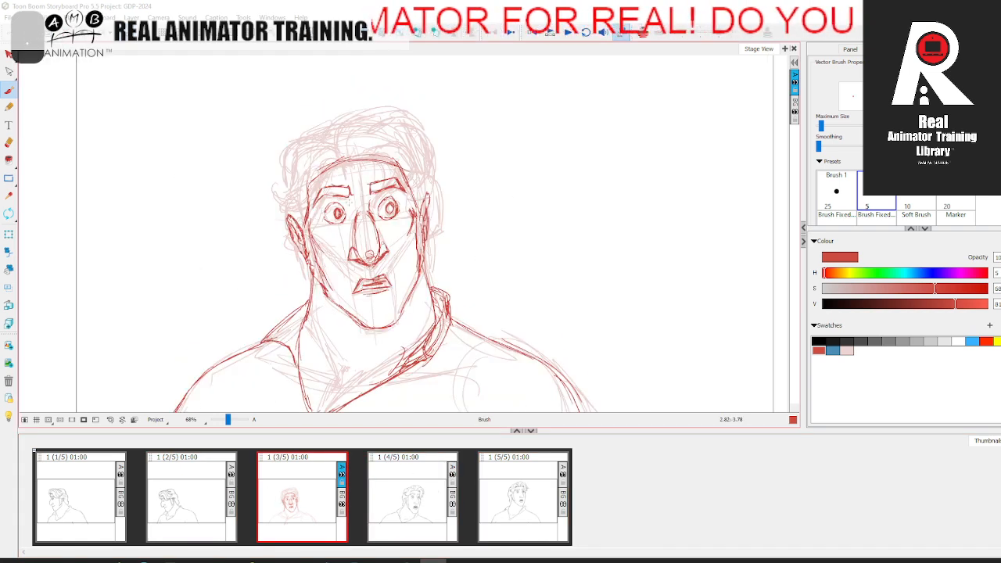
Step: Draw the hair parting and the top swoop above the forehead in red, matching the neighbouring panel
{"action": "key", "text": "comma"}
{"action": "key", "text": "period"}
{"action": "key", "text": "comma"}
{"action": "key", "text": "period"}
{"action": "key", "text": "comma"}
{"action": "key", "text": "period"}
{"action": "left_click_drag", "start_coordinate": [332, 124], "coordinate": [386, 109]}
{"action": "key", "text": "comma"}
{"action": "key", "text": "period"}
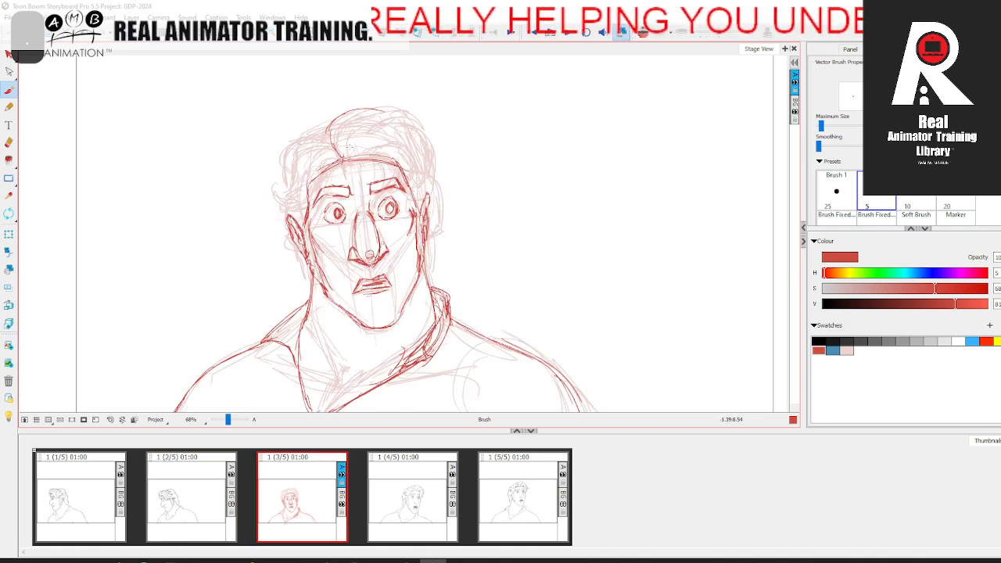
{"action": "key", "text": "comma"}
{"action": "key", "text": "period"}
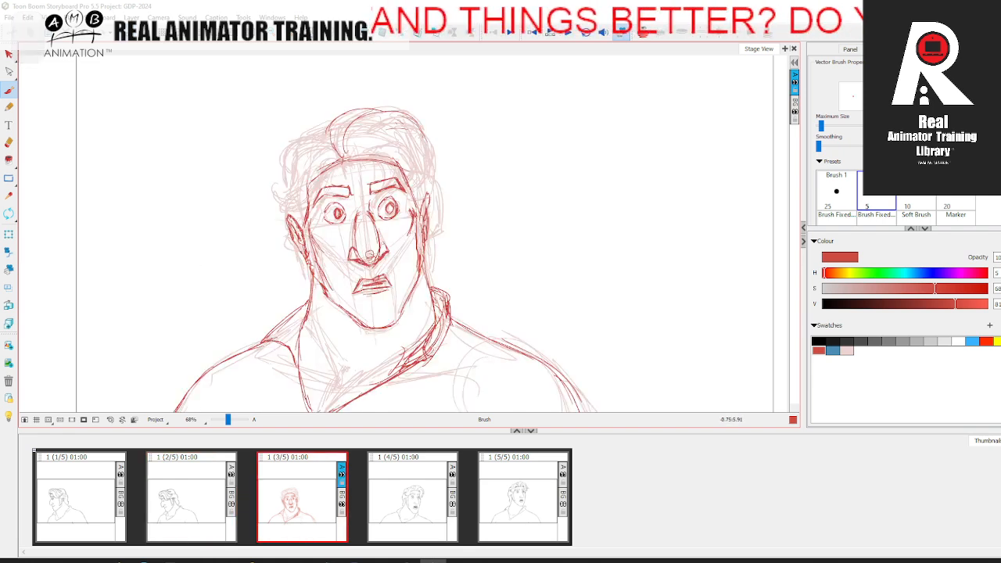
Step: Draw the curled forelock in red over the right side of the forehead down toward the brow
{"action": "key", "text": "comma"}
{"action": "key", "text": "period"}
{"action": "key", "text": "comma"}
{"action": "key", "text": "period"}
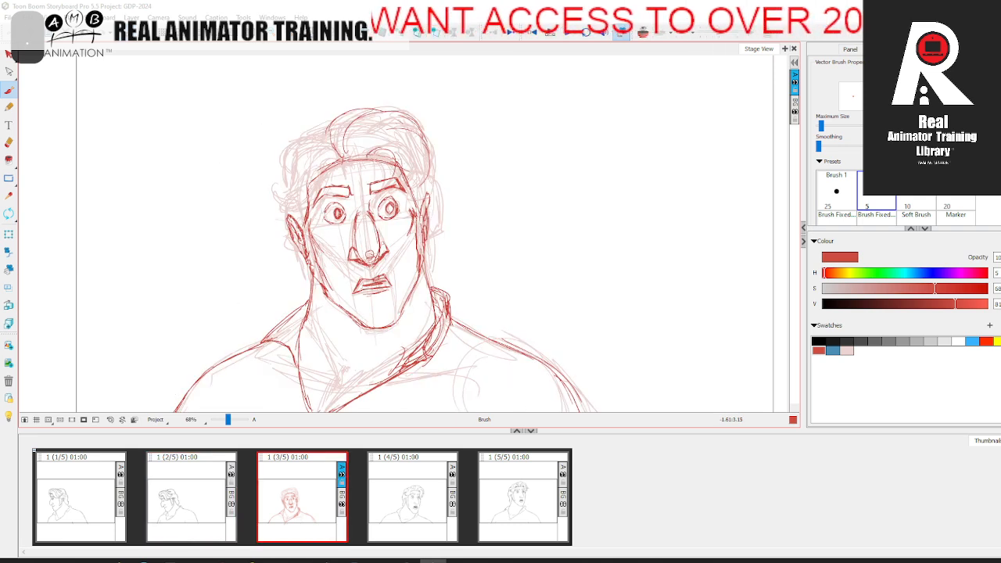
{"action": "left_click_drag", "start_coordinate": [372, 194], "coordinate": [390, 186]}
{"action": "mouse_move", "coordinate": [401, 159]}
{"action": "left_mouse_down"}
{"action": "mouse_move", "coordinate": [408, 181]}
{"action": "mouse_move", "coordinate": [377, 194]}
{"action": "mouse_move", "coordinate": [385, 183]}
{"action": "left_mouse_up"}
{"action": "left_click_drag", "start_coordinate": [398, 166], "coordinate": [386, 177]}
{"action": "mouse_move", "coordinate": [384, 152]}
{"action": "left_mouse_down"}
{"action": "mouse_move", "coordinate": [372, 157]}
{"action": "mouse_move", "coordinate": [406, 177]}
{"action": "left_mouse_up"}
{"action": "mouse_move", "coordinate": [399, 143]}
{"action": "left_mouse_down"}
{"action": "mouse_move", "coordinate": [381, 139]}
{"action": "mouse_move", "coordinate": [367, 153]}
{"action": "left_mouse_up"}
{"action": "left_click_drag", "start_coordinate": [375, 146], "coordinate": [399, 143]}
{"action": "key", "text": "comma"}
{"action": "key", "text": "period"}
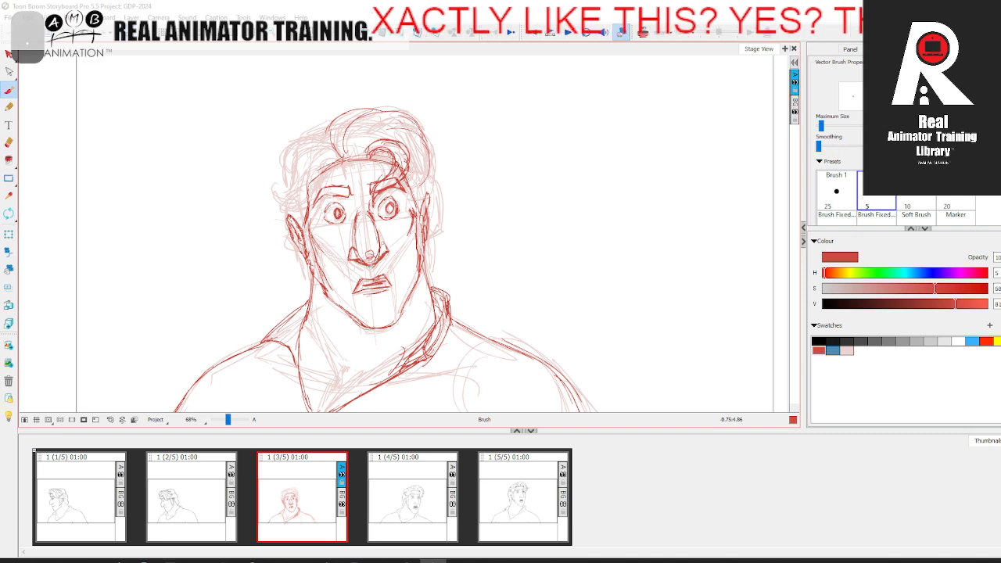
Step: Draw the outer hair contour and inner strands in red on the right side of the head
{"action": "mouse_move", "coordinate": [430, 144]}
{"action": "left_mouse_down"}
{"action": "mouse_move", "coordinate": [423, 191]}
{"action": "mouse_move", "coordinate": [406, 199]}
{"action": "mouse_move", "coordinate": [408, 181]}
{"action": "mouse_move", "coordinate": [411, 195]}
{"action": "left_mouse_up"}
{"action": "key", "text": "comma"}
{"action": "key", "text": "period"}
{"action": "key", "text": "Left"}
{"action": "key", "text": "Right"}
{"action": "left_click_drag", "start_coordinate": [413, 140], "coordinate": [424, 159]}
{"action": "left_click_drag", "start_coordinate": [402, 133], "coordinate": [419, 158]}
{"action": "left_click_drag", "start_coordinate": [390, 124], "coordinate": [425, 140]}
{"action": "left_click_drag", "start_coordinate": [375, 133], "coordinate": [415, 132]}
{"action": "key", "text": "Left"}
{"action": "key", "text": "Right"}
Step: Add strands rising from the hair parting and a lock at the left hairline in red, comparing with adjacent panels
{"action": "mouse_move", "coordinate": [352, 147]}
{"action": "left_mouse_down"}
{"action": "mouse_move", "coordinate": [408, 122]}
{"action": "mouse_move", "coordinate": [352, 160]}
{"action": "mouse_move", "coordinate": [344, 137]}
{"action": "mouse_move", "coordinate": [375, 108]}
{"action": "left_mouse_up"}
{"action": "key", "text": "Left"}
{"action": "key", "text": "Right"}
{"action": "key", "text": "Left"}
{"action": "key", "text": "Right"}
{"action": "mouse_move", "coordinate": [331, 168]}
{"action": "left_mouse_down"}
{"action": "mouse_move", "coordinate": [343, 160]}
{"action": "mouse_move", "coordinate": [316, 179]}
{"action": "left_mouse_up"}
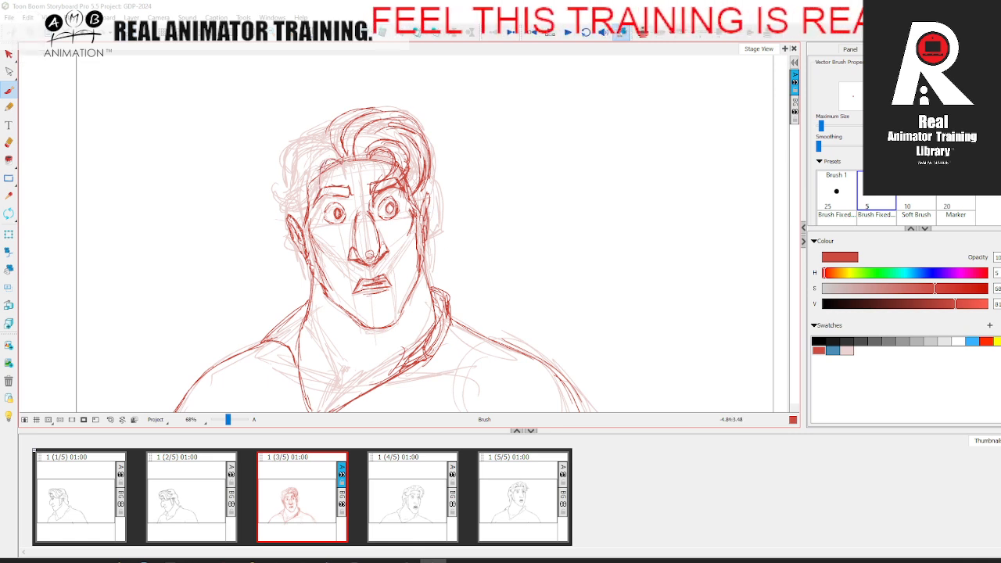
{"action": "key", "text": "Left"}
{"action": "key", "text": "Right"}
{"action": "key", "text": "Right"}
{"action": "key", "text": "Left"}
Step: Draw the left hair tuft and the locks sweeping from the parting toward the left temple in red
{"action": "mouse_move", "coordinate": [286, 200]}
{"action": "left_mouse_down"}
{"action": "mouse_move", "coordinate": [279, 207]}
{"action": "mouse_move", "coordinate": [295, 202]}
{"action": "left_mouse_up"}
{"action": "key", "text": "period"}
{"action": "key", "text": "comma"}
{"action": "mouse_move", "coordinate": [335, 150]}
{"action": "left_mouse_down"}
{"action": "mouse_move", "coordinate": [306, 176]}
{"action": "mouse_move", "coordinate": [308, 155]}
{"action": "mouse_move", "coordinate": [307, 183]}
{"action": "mouse_move", "coordinate": [295, 149]}
{"action": "left_mouse_up"}
{"action": "key", "text": "period"}
{"action": "key", "text": "comma"}
{"action": "mouse_move", "coordinate": [324, 132]}
{"action": "left_mouse_down"}
{"action": "mouse_move", "coordinate": [295, 148]}
{"action": "mouse_move", "coordinate": [289, 167]}
{"action": "left_mouse_up"}
{"action": "key", "text": "period"}
{"action": "key", "text": "comma"}
Step: Build up the outer contour and strands of the left side hair in red, down to the tuft above the ear
{"action": "left_click_drag", "start_coordinate": [325, 136], "coordinate": [299, 143]}
{"action": "left_click_drag", "start_coordinate": [298, 146], "coordinate": [288, 159]}
{"action": "left_click_drag", "start_coordinate": [335, 136], "coordinate": [297, 147]}
{"action": "mouse_move", "coordinate": [297, 150]}
{"action": "left_mouse_down"}
{"action": "mouse_move", "coordinate": [293, 182]}
{"action": "mouse_move", "coordinate": [281, 190]}
{"action": "left_mouse_up"}
{"action": "key", "text": "period"}
{"action": "key", "text": "comma"}
{"action": "key", "text": "period"}
{"action": "key", "text": "comma"}
{"action": "mouse_move", "coordinate": [308, 136]}
{"action": "left_mouse_down"}
{"action": "mouse_move", "coordinate": [282, 154]}
{"action": "mouse_move", "coordinate": [278, 196]}
{"action": "left_mouse_up"}
{"action": "left_click_drag", "start_coordinate": [347, 123], "coordinate": [283, 153]}
{"action": "key", "text": "period"}
{"action": "key", "text": "comma"}
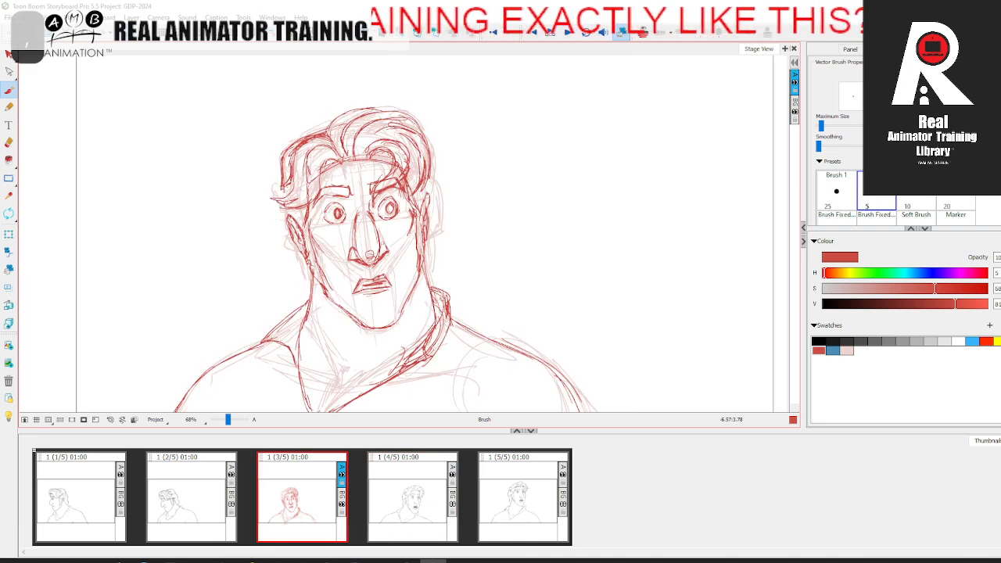
Step: Draw the hair around the left ear in red, including the ear detail and the hair edge down to the neck
{"action": "left_click_drag", "start_coordinate": [285, 189], "coordinate": [274, 236]}
{"action": "key", "text": "period"}
{"action": "key", "text": "comma"}
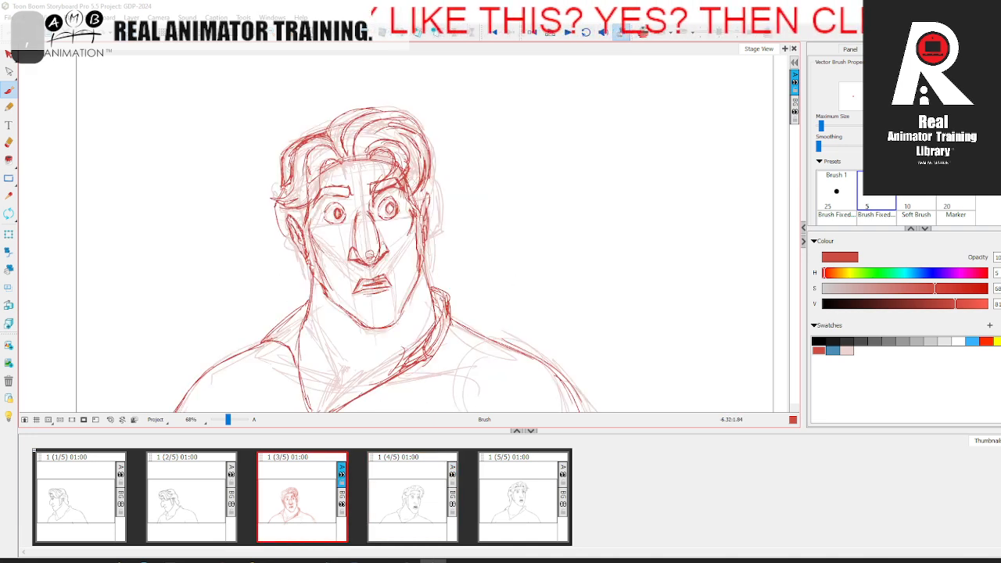
{"action": "left_click_drag", "start_coordinate": [304, 217], "coordinate": [285, 236]}
{"action": "key", "text": "period"}
{"action": "key", "text": "comma"}
{"action": "left_click_drag", "start_coordinate": [309, 204], "coordinate": [303, 221]}
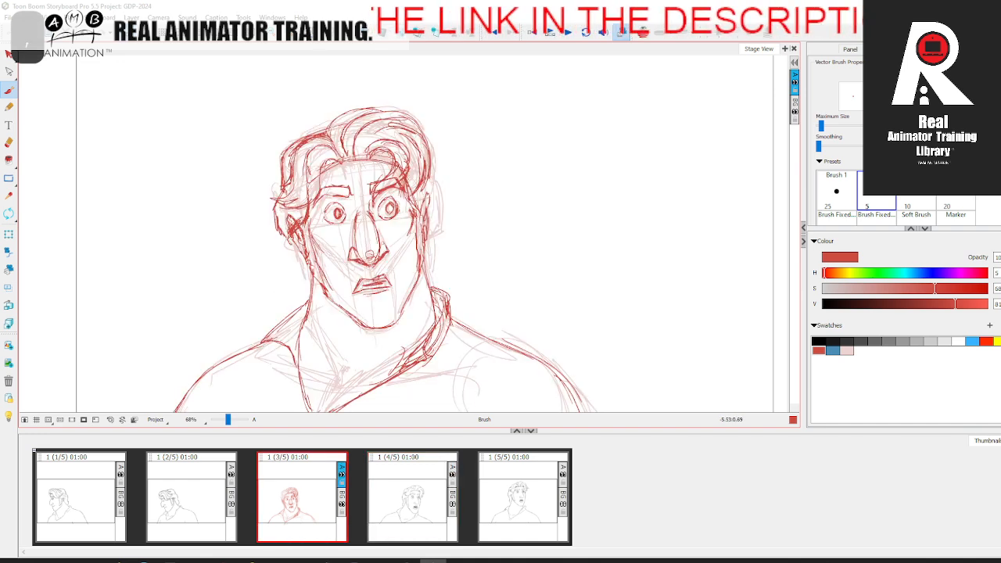
{"action": "key", "text": "period"}
{"action": "key", "text": "comma"}
{"action": "mouse_move", "coordinate": [295, 244]}
{"action": "left_mouse_down"}
{"action": "mouse_move", "coordinate": [311, 298]}
{"action": "mouse_move", "coordinate": [301, 279]}
{"action": "left_mouse_up"}
{"action": "key", "text": "period"}
{"action": "key", "text": "comma"}
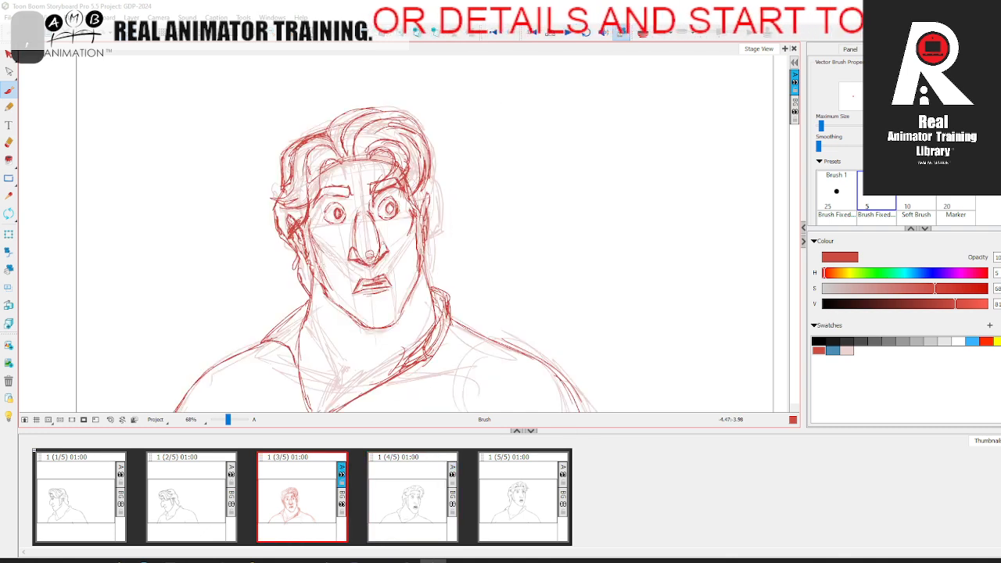
Step: Draw the hair around and below the right ear in red, checking each stroke against the neighbouring panel
{"action": "key", "text": "period"}
{"action": "key", "text": "comma"}
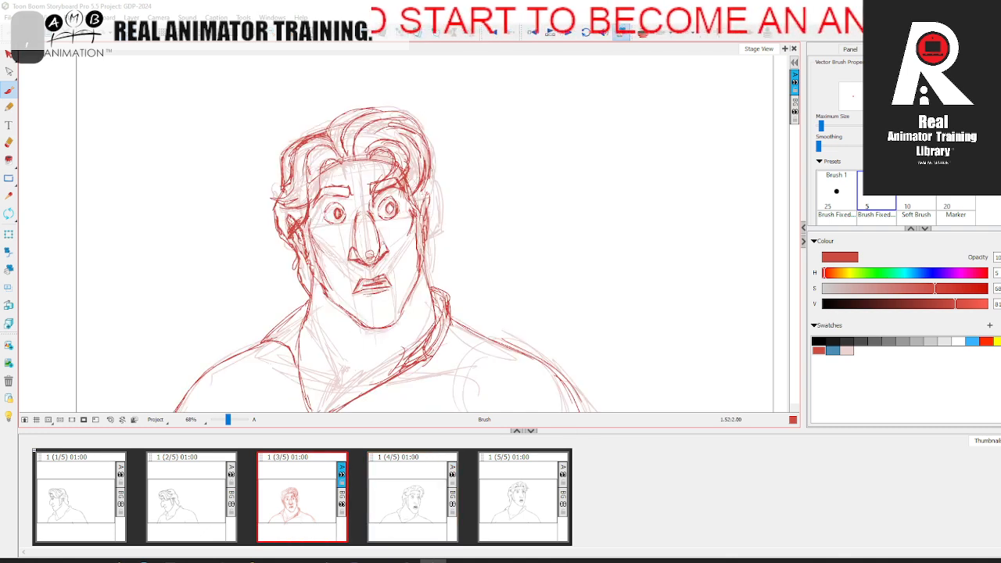
{"action": "left_click_drag", "start_coordinate": [430, 164], "coordinate": [439, 223]}
{"action": "key", "text": "period"}
{"action": "key", "text": "comma"}
{"action": "left_click_drag", "start_coordinate": [433, 185], "coordinate": [439, 210]}
{"action": "key", "text": "period"}
{"action": "key", "text": "comma"}
{"action": "key", "text": "comma"}
{"action": "key", "text": "period"}
{"action": "left_click_drag", "start_coordinate": [433, 174], "coordinate": [443, 186]}
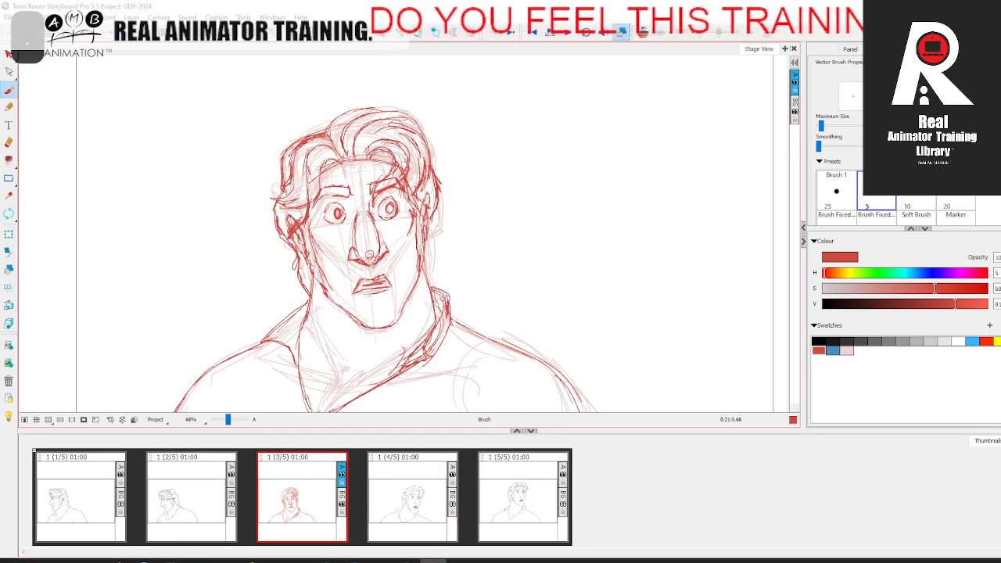
{"action": "key", "text": "comma"}
{"action": "key", "text": "period"}
{"action": "left_click_drag", "start_coordinate": [428, 225], "coordinate": [431, 250]}
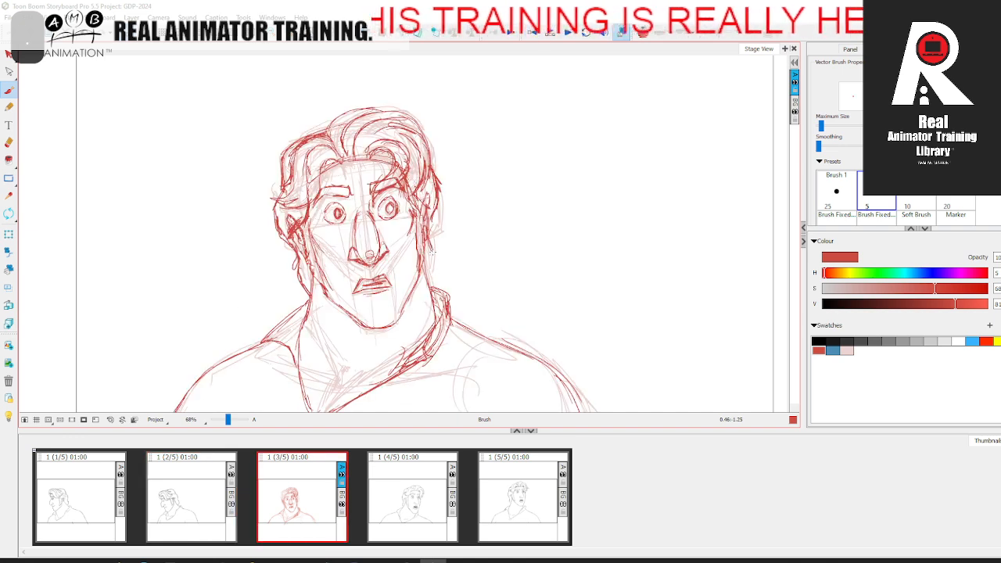
{"action": "key", "text": "comma"}
{"action": "key", "text": "period"}
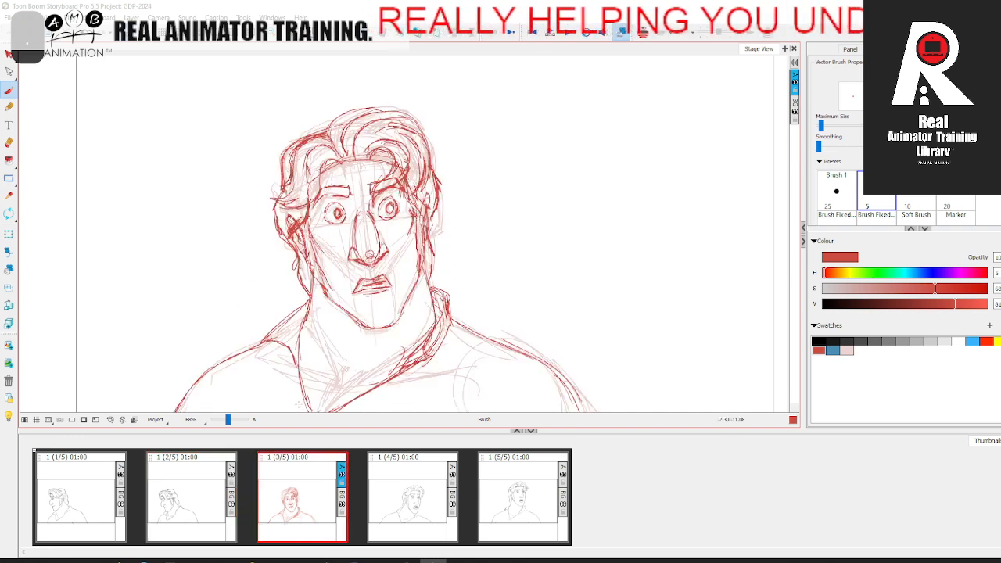
Step: Draw the neck and collarbone lines in red inside the collar opening
{"action": "key", "text": "space"}
{"action": "left_click_drag", "start_coordinate": [315, 368], "coordinate": [318, 304]}
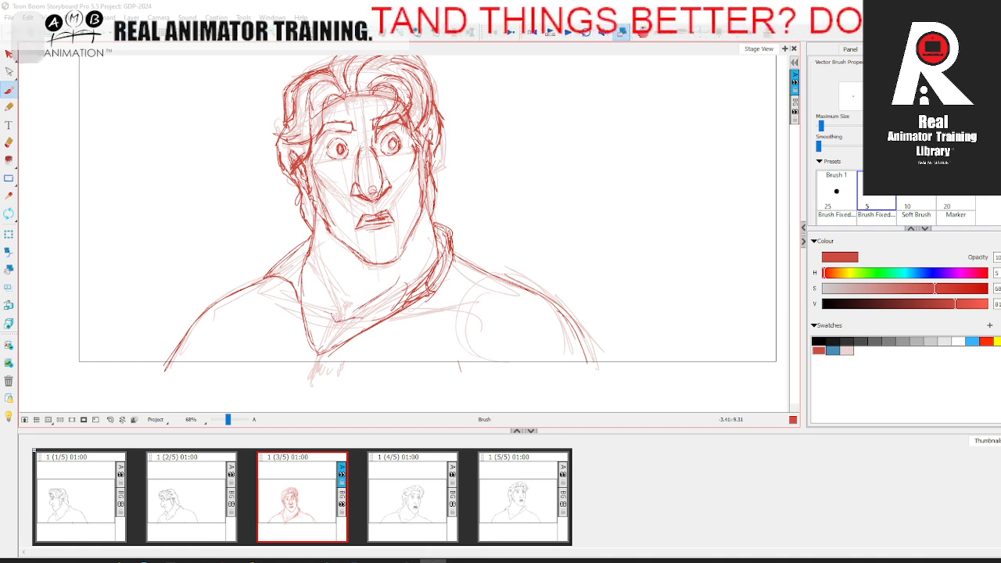
{"action": "key", "text": "comma"}
{"action": "key", "text": "period"}
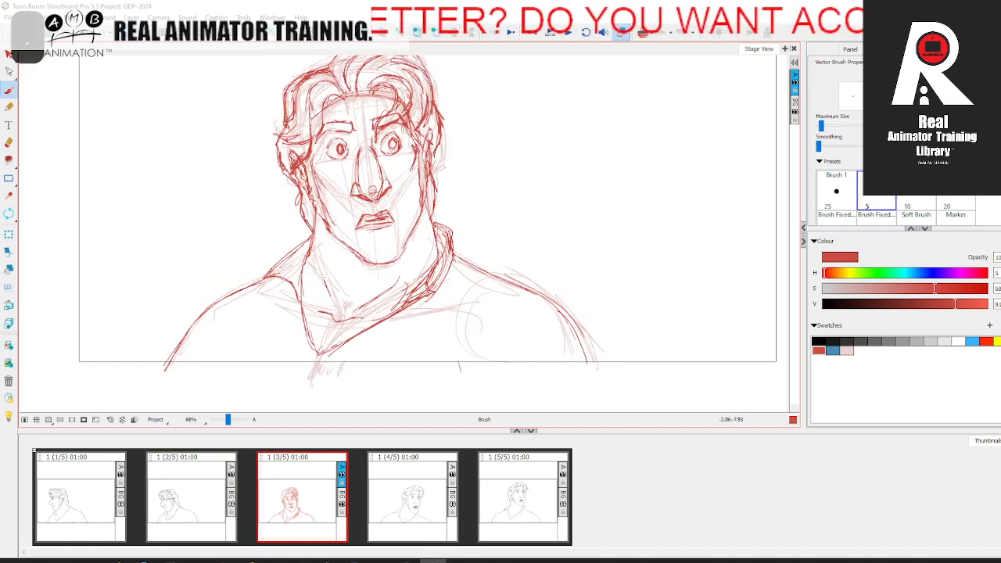
Step: Select all the pale rough strokes in the third panel and delete them
{"action": "key", "text": "alt+s"}
{"action": "key", "text": "ctrl+a"}
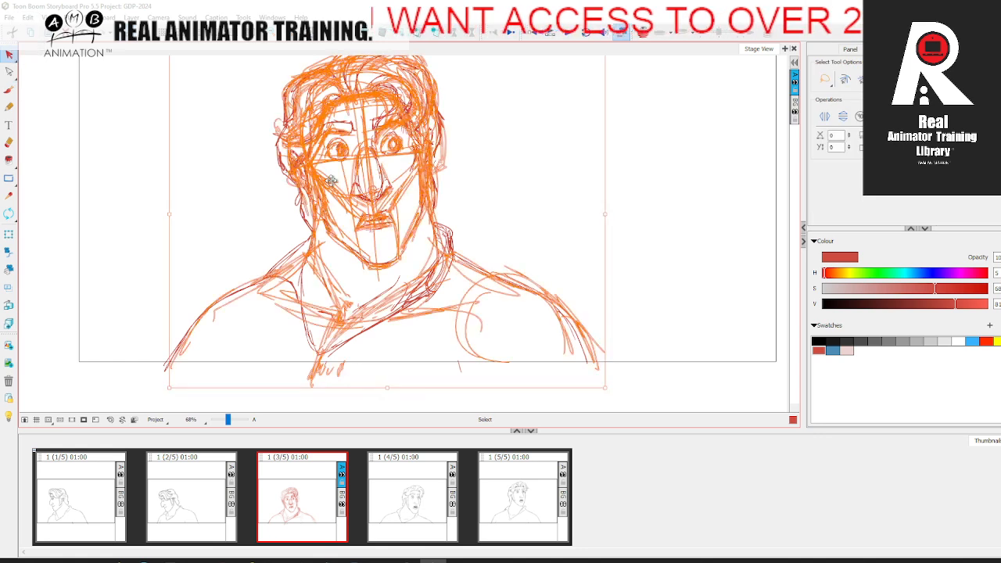
{"action": "key", "text": "Delete"}
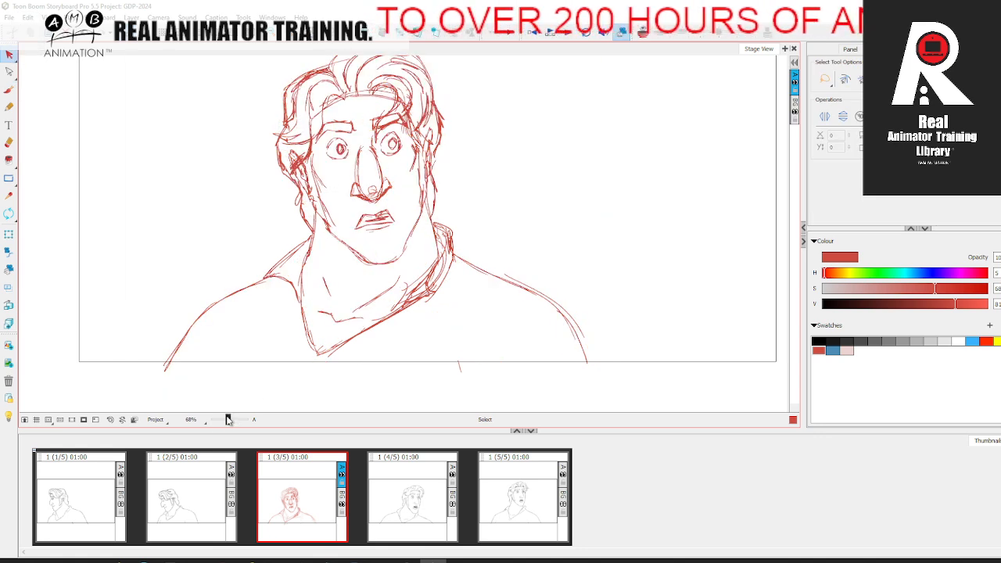
Step: Flip between the third panel and its neighbours to examine how the red head-turn pose reads in sequence
{"action": "key", "text": "space"}
{"action": "left_click_drag", "start_coordinate": [332, 355], "coordinate": [321, 393]}
{"action": "key", "text": "alt+e"}
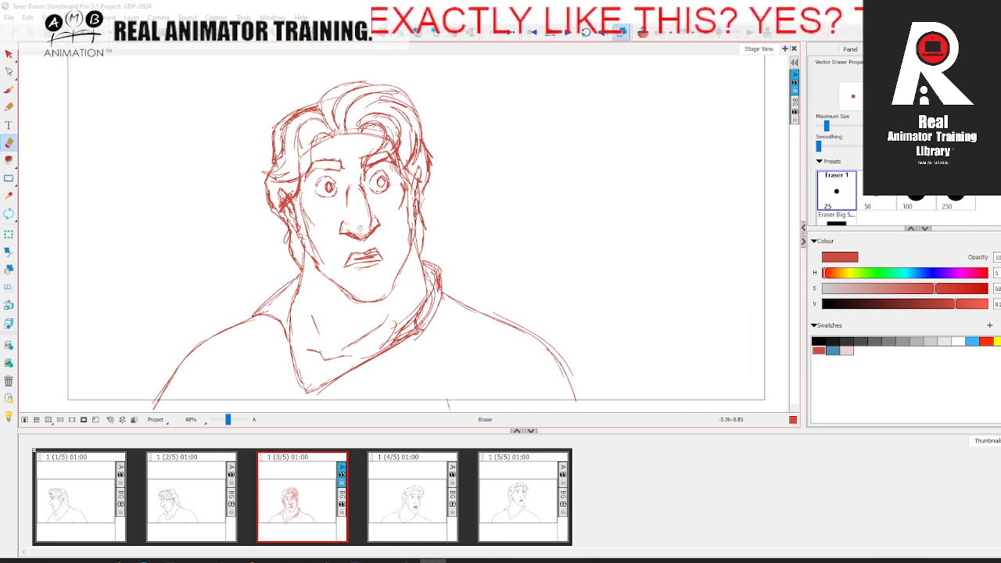
{"action": "key", "text": "comma"}
{"action": "key", "text": "period"}
{"action": "key", "text": "space"}
{"action": "left_click_drag", "start_coordinate": [582, 277], "coordinate": [608, 240]}
{"action": "key", "text": "comma"}
{"action": "key", "text": "period"}
{"action": "key", "text": "comma"}
{"action": "key", "text": "period"}
{"action": "key", "text": "period"}
{"action": "key", "text": "period"}
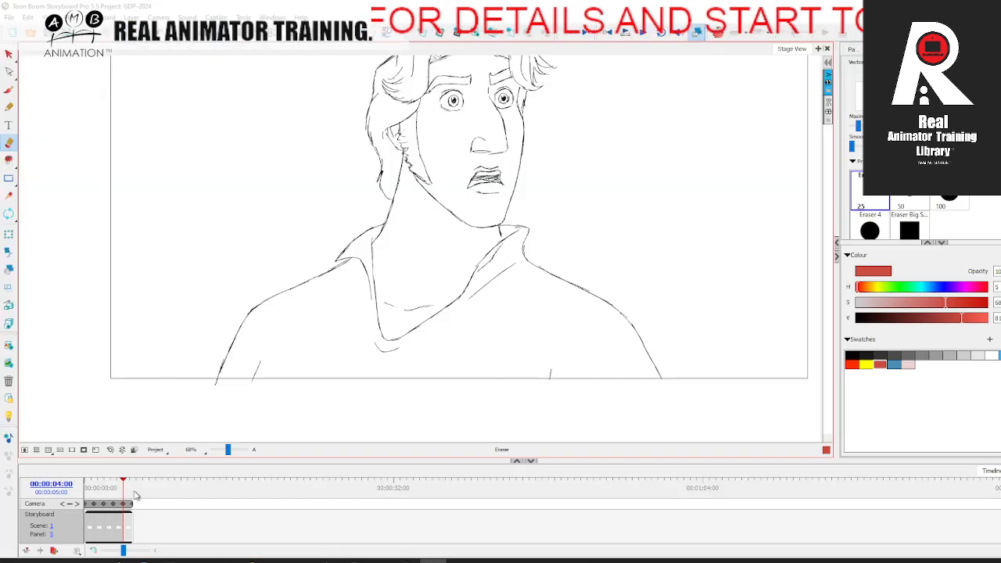
{"action": "left_click", "coordinate": [106, 487]}
{"action": "mouse_move", "coordinate": [106, 488]}
{"action": "left_mouse_down"}
{"action": "mouse_move", "coordinate": [139, 479]}
{"action": "mouse_move", "coordinate": [94, 483]}
{"action": "mouse_move", "coordinate": [130, 479]}
{"action": "mouse_move", "coordinate": [93, 482]}
{"action": "mouse_move", "coordinate": [125, 482]}
{"action": "mouse_move", "coordinate": [96, 482]}
{"action": "mouse_move", "coordinate": [108, 482]}
{"action": "left_mouse_up"}
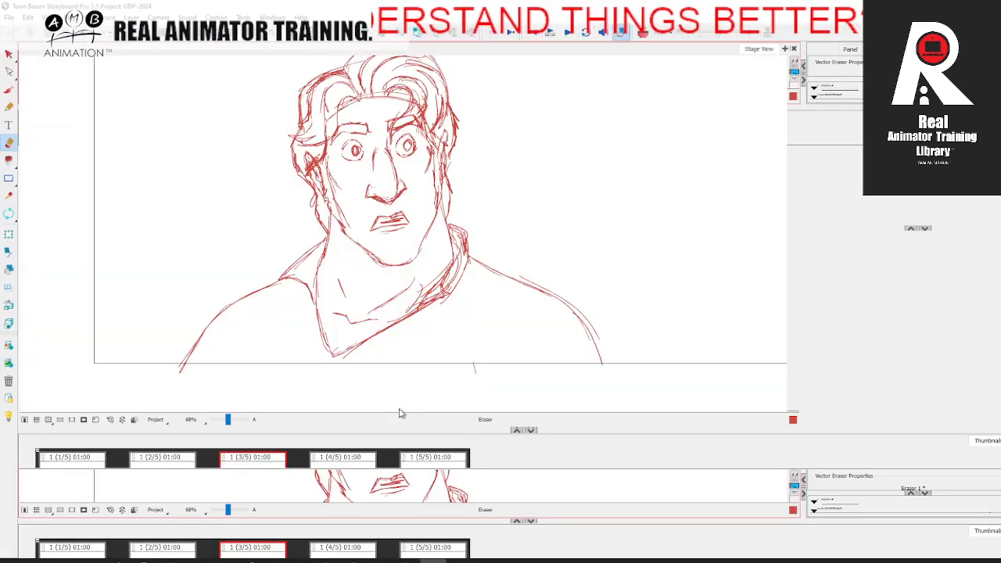
Step: Mirror the stage view horizontally so the head-turn drawings face the opposite way
{"action": "left_click", "coordinate": [13, 56]}
{"action": "key", "text": "space"}
{"action": "left_click_drag", "start_coordinate": [200, 182], "coordinate": [187, 247]}
{"action": "left_click", "coordinate": [98, 17]}
{"action": "left_click", "coordinate": [144, 249]}
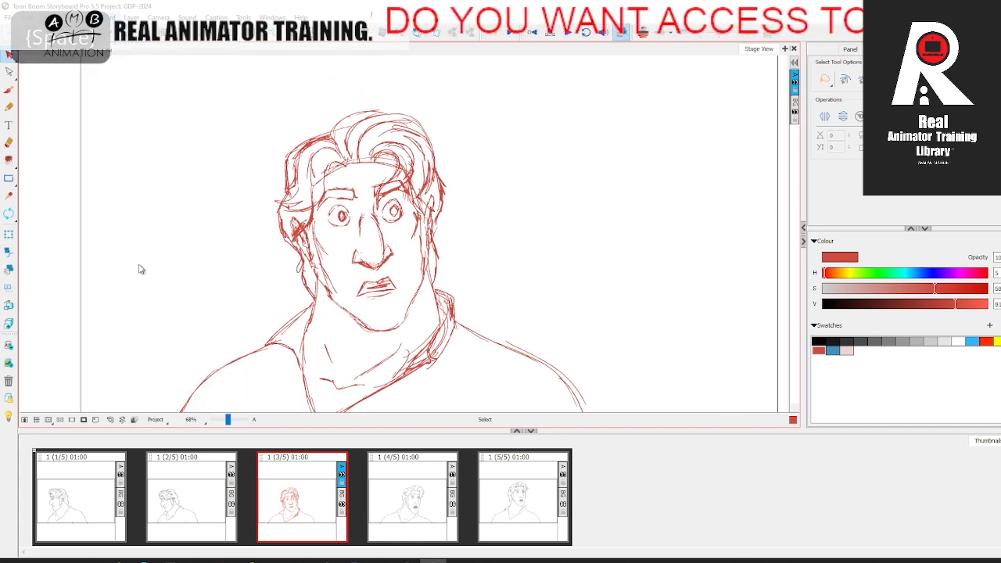
{"action": "key", "text": "space"}
{"action": "mouse_move", "coordinate": [557, 294]}
{"action": "left_mouse_down"}
{"action": "mouse_move", "coordinate": [608, 261]}
{"action": "mouse_move", "coordinate": [495, 206]}
{"action": "left_mouse_up"}
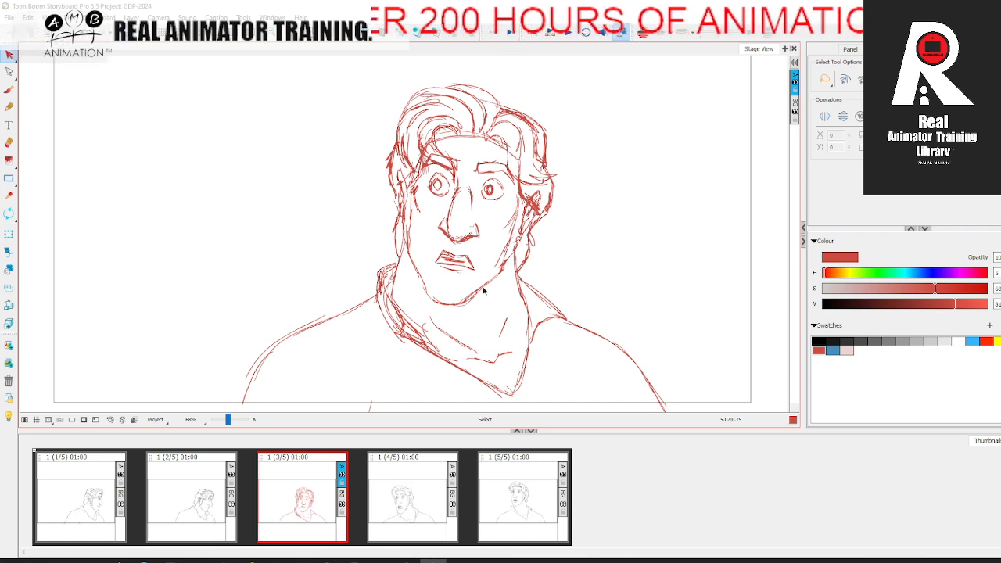
Step: Recolour all the red strokes in the third panel with the pale pink swatch
{"action": "key", "text": "ctrl+a"}
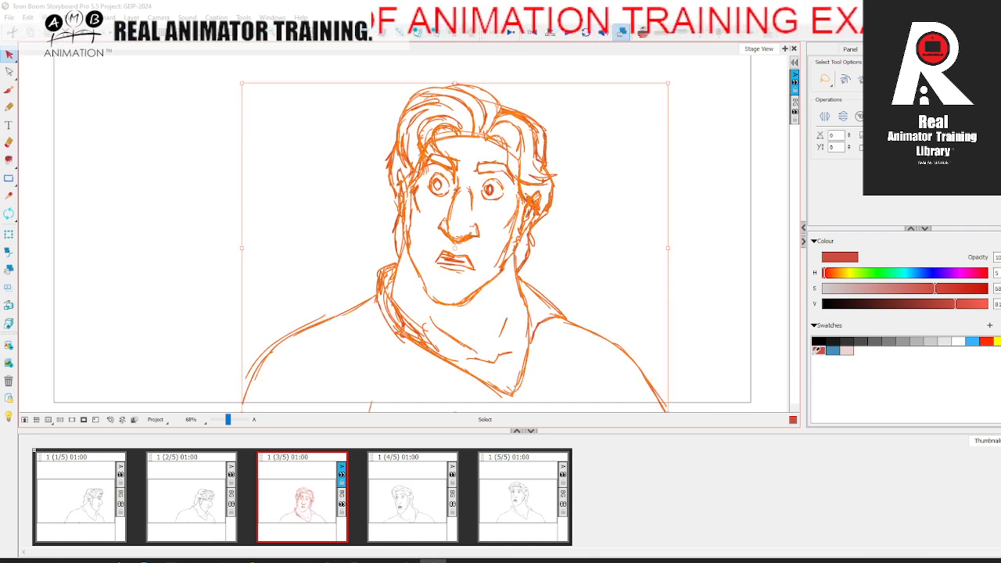
{"action": "left_click", "coordinate": [848, 349]}
{"action": "left_click", "coordinate": [524, 342]}
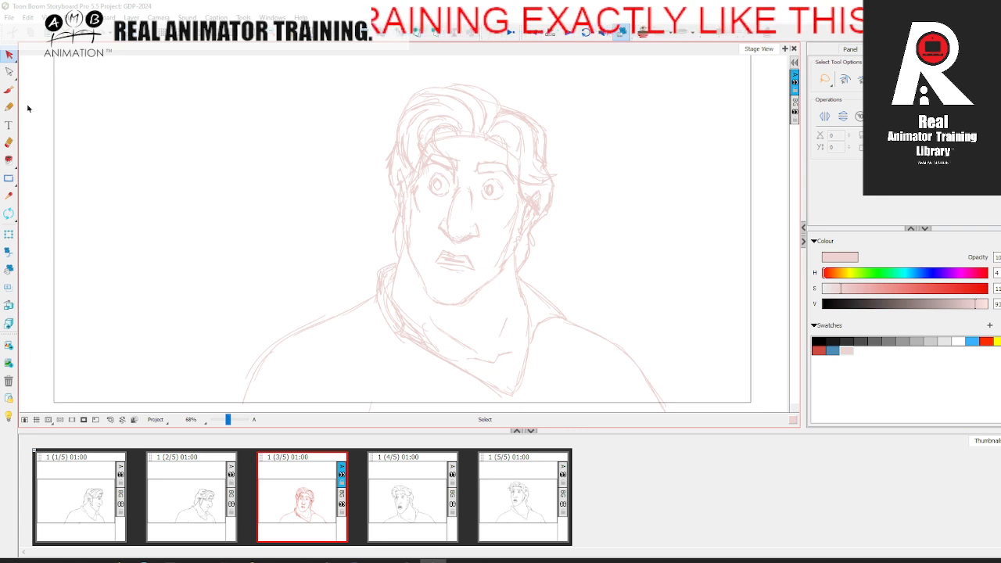
Step: Draw the round outline of the left eye with the black brush over the pale rough
{"action": "left_click", "coordinate": [9, 90]}
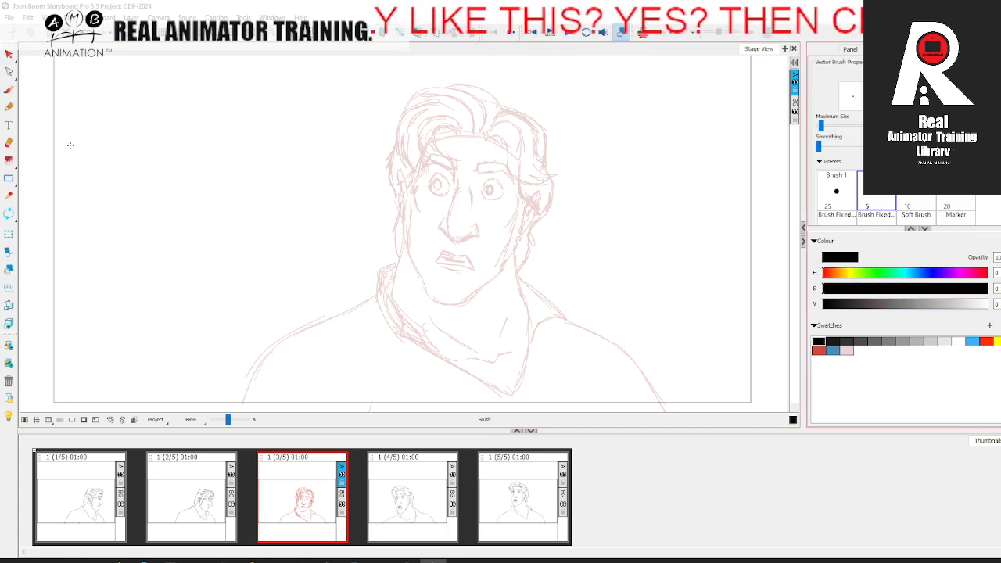
{"action": "left_click_drag", "start_coordinate": [228, 420], "coordinate": [231, 420]}
{"action": "key", "text": "space"}
{"action": "left_click_drag", "start_coordinate": [484, 126], "coordinate": [376, 183]}
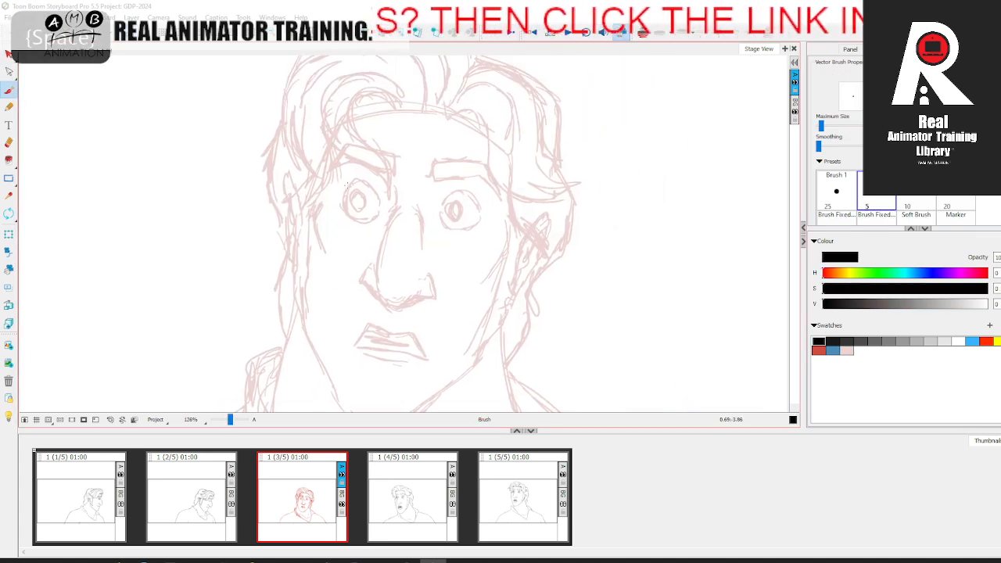
{"action": "left_click", "coordinate": [423, 472]}
{"action": "key", "text": "."}
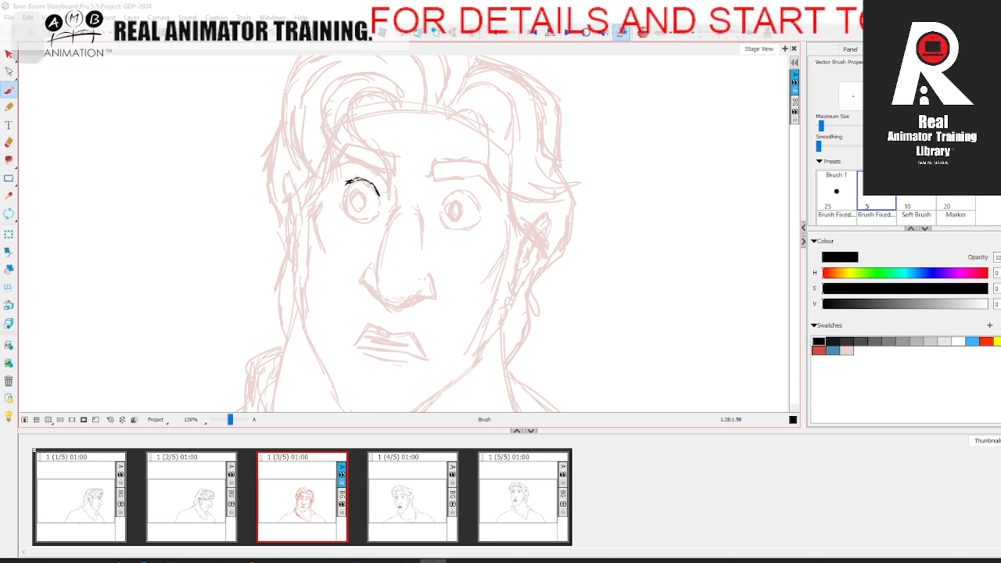
{"action": "key", "text": "."}
{"action": "left_click_drag", "start_coordinate": [342, 208], "coordinate": [377, 215]}
{"action": "key", "text": "."}
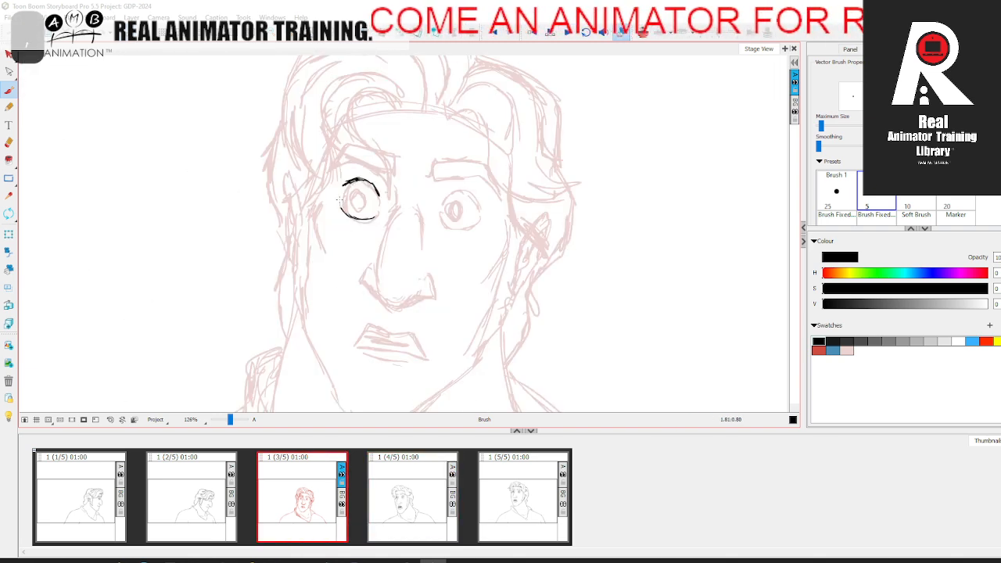
Step: Draw the iris and fill in the dark pupil of the left eye in black
{"action": "key", "text": "."}
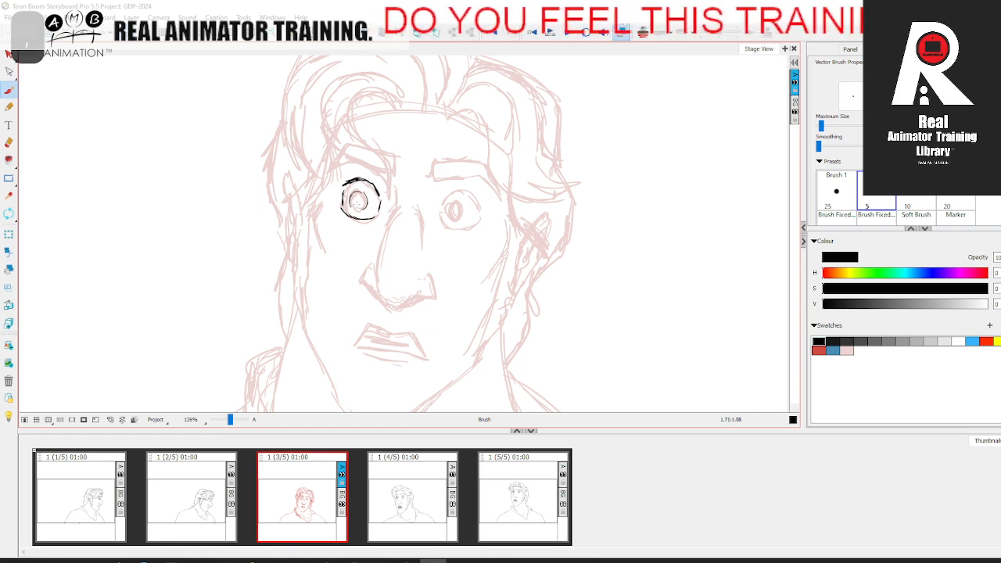
{"action": "key", "text": "."}
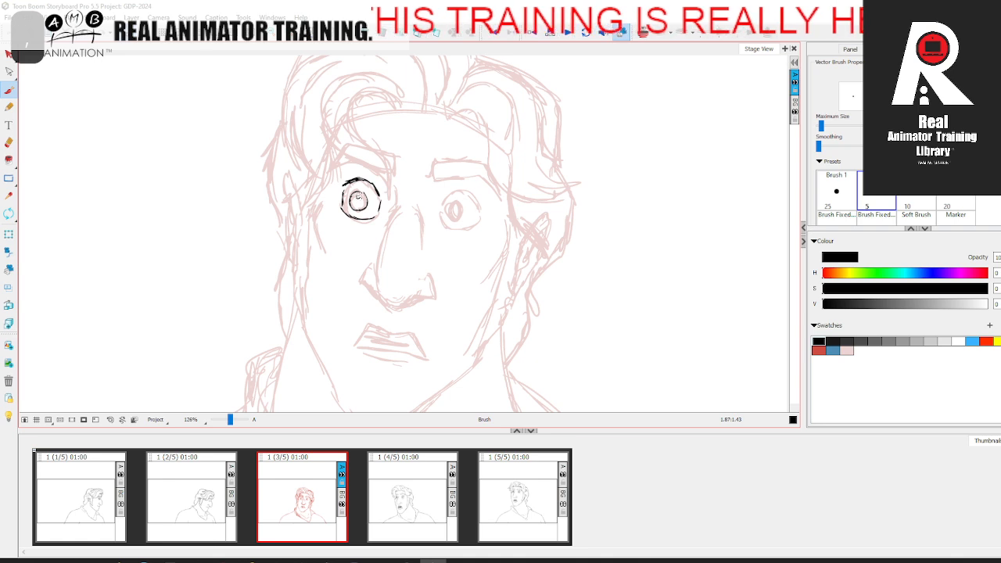
{"action": "left_click_drag", "start_coordinate": [358, 200], "coordinate": [358, 202]}
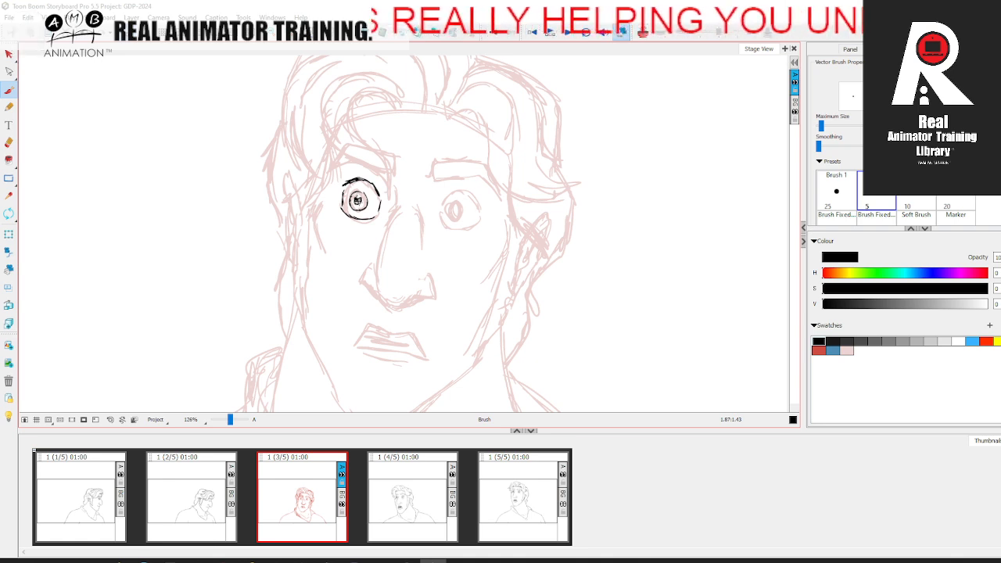
{"action": "key", "text": "."}
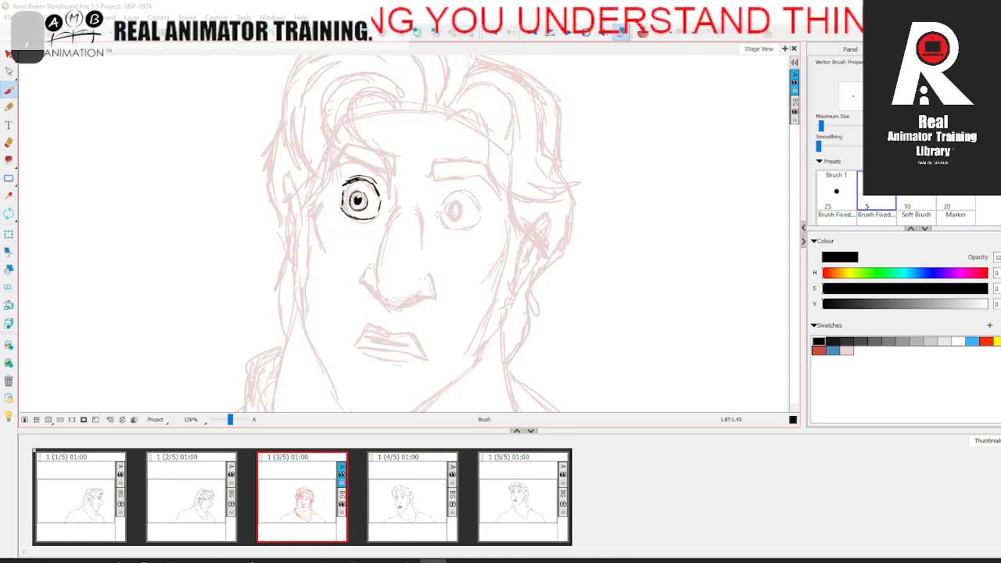
Step: Draw the right eye in black with its outline, iris and pupil, checking against the neighbouring panel
{"action": "mouse_move", "coordinate": [443, 200]}
{"action": "left_mouse_down"}
{"action": "mouse_move", "coordinate": [462, 192]}
{"action": "mouse_move", "coordinate": [478, 203]}
{"action": "left_mouse_up"}
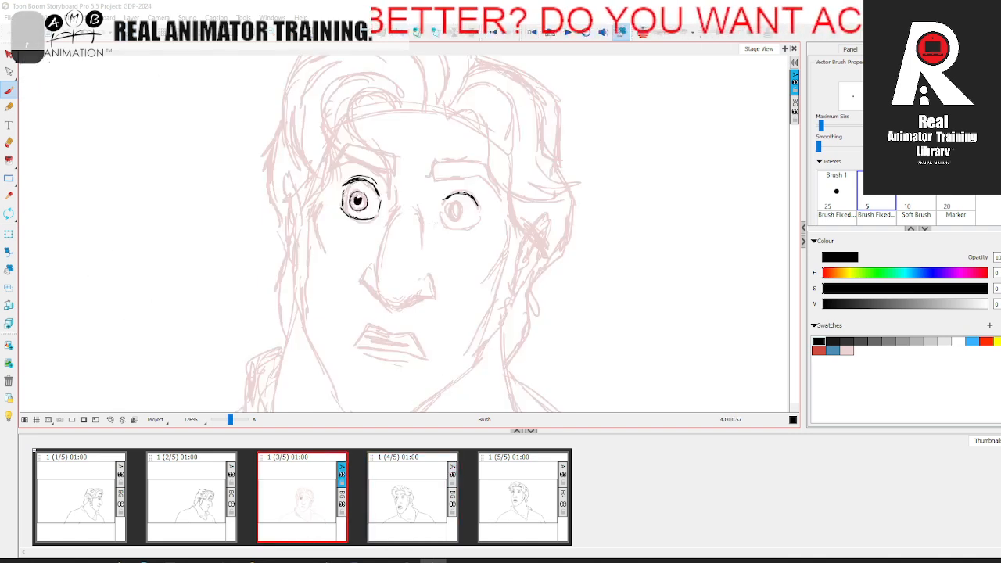
{"action": "mouse_move", "coordinate": [439, 221]}
{"action": "left_mouse_down"}
{"action": "mouse_move", "coordinate": [460, 233]}
{"action": "mouse_move", "coordinate": [475, 226]}
{"action": "left_mouse_up"}
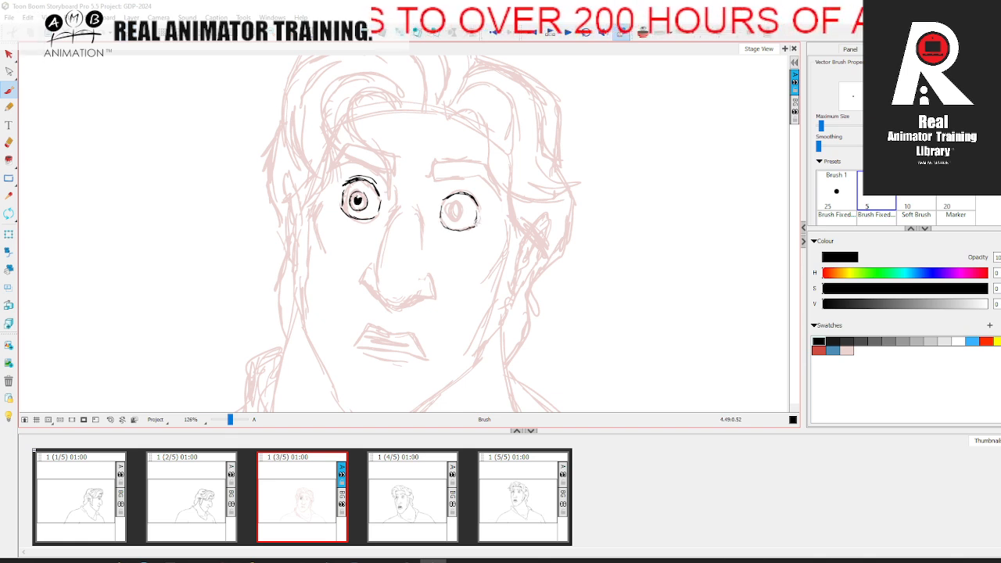
{"action": "key", "text": "period"}
{"action": "key", "text": "comma"}
{"action": "mouse_move", "coordinate": [463, 207]}
{"action": "left_mouse_down"}
{"action": "mouse_move", "coordinate": [464, 219]}
{"action": "mouse_move", "coordinate": [449, 216]}
{"action": "mouse_move", "coordinate": [461, 221]}
{"action": "left_mouse_up"}
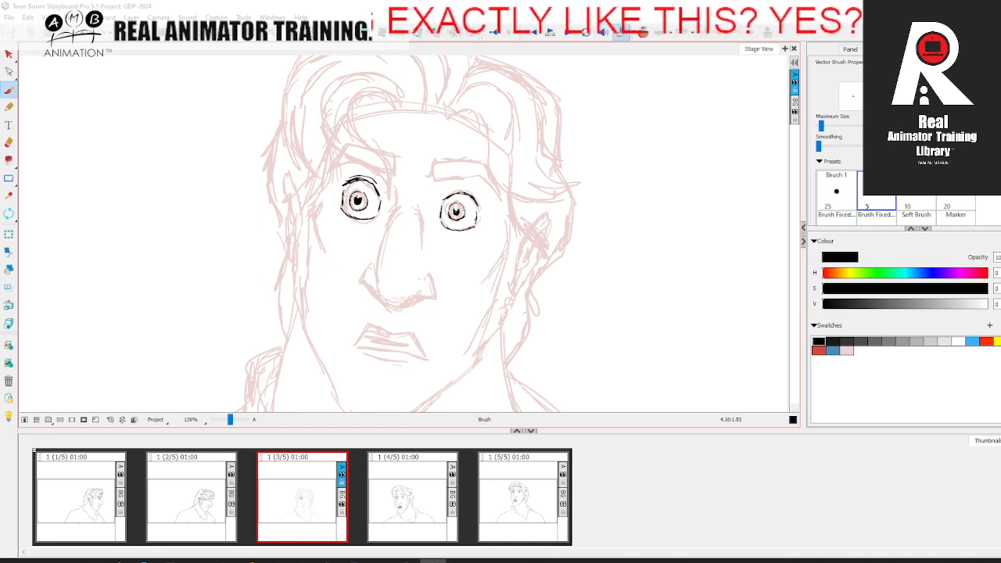
{"action": "key", "text": "period"}
{"action": "key", "text": "comma"}
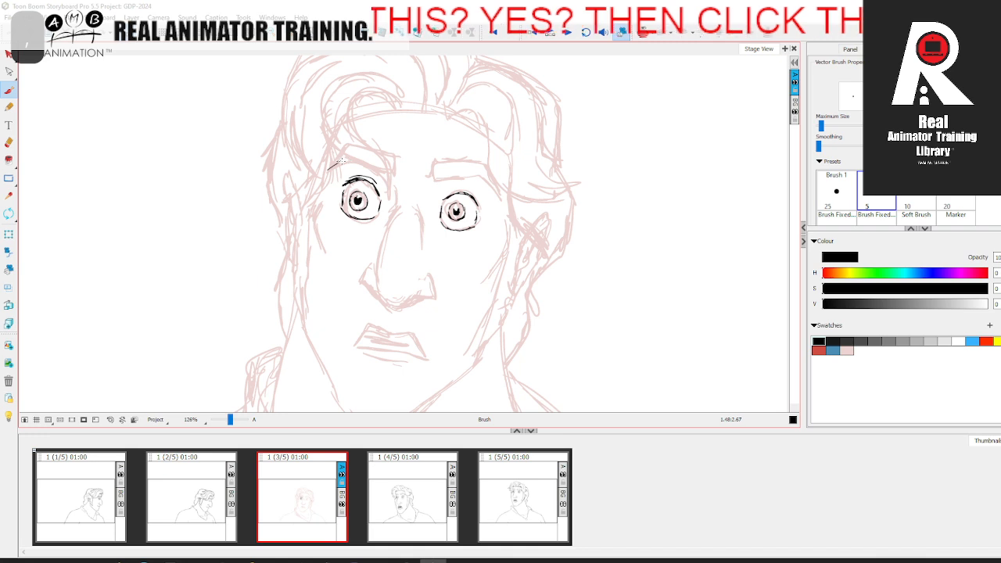
Step: Draw both angular eyebrows in black above the eyes, flipping to the neighbouring panel to compare
{"action": "left_click_drag", "start_coordinate": [377, 166], "coordinate": [391, 173]}
{"action": "left_click_drag", "start_coordinate": [348, 146], "coordinate": [324, 168]}
{"action": "key", "text": "period"}
{"action": "key", "text": "comma"}
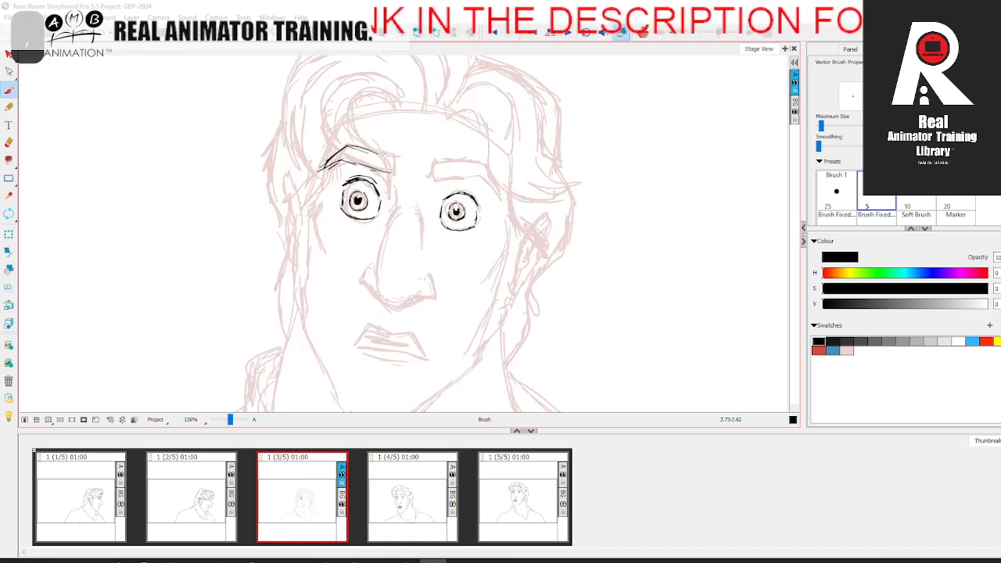
{"action": "mouse_move", "coordinate": [385, 156]}
{"action": "left_mouse_down"}
{"action": "mouse_move", "coordinate": [398, 159]}
{"action": "mouse_move", "coordinate": [395, 171]}
{"action": "mouse_move", "coordinate": [479, 179]}
{"action": "mouse_move", "coordinate": [501, 194]}
{"action": "left_mouse_up"}
{"action": "key", "text": "period"}
{"action": "key", "text": "comma"}
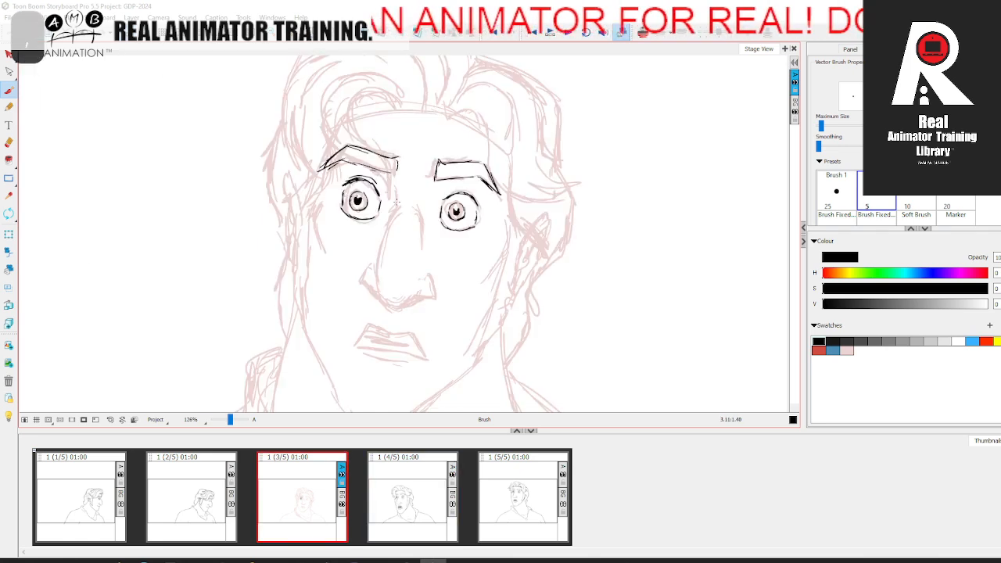
Step: Draw the nose in black, including the bridge lines, both nostrils and the underside
{"action": "left_click_drag", "start_coordinate": [398, 213], "coordinate": [402, 191]}
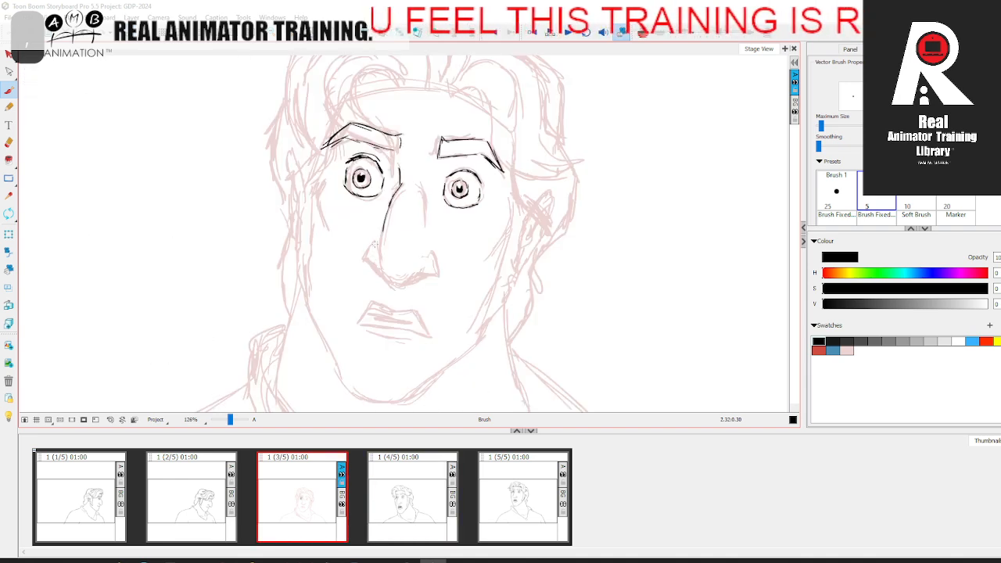
{"action": "left_click_drag", "start_coordinate": [374, 242], "coordinate": [368, 260]}
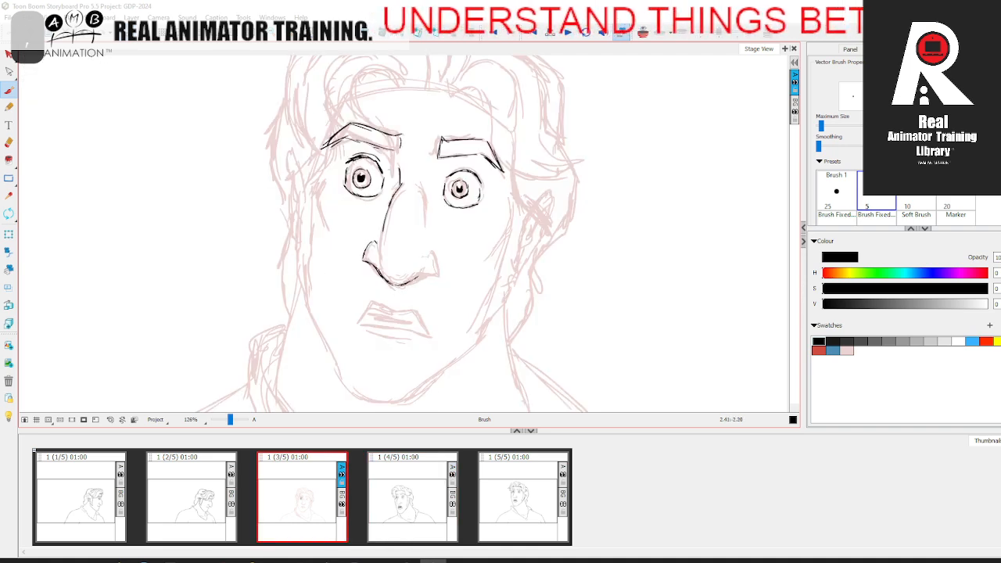
{"action": "mouse_move", "coordinate": [427, 252]}
{"action": "left_mouse_down"}
{"action": "mouse_move", "coordinate": [437, 270]}
{"action": "mouse_move", "coordinate": [403, 283]}
{"action": "left_mouse_up"}
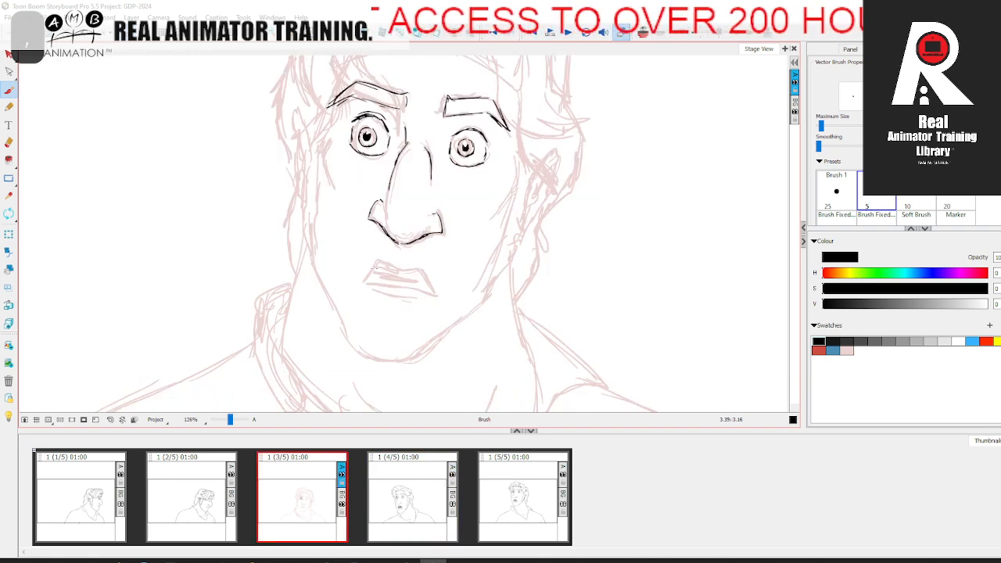
Step: Draw the mouth in black with the upper lip, parting lines and the shadow line under the lower lip
{"action": "left_click_drag", "start_coordinate": [372, 261], "coordinate": [419, 271]}
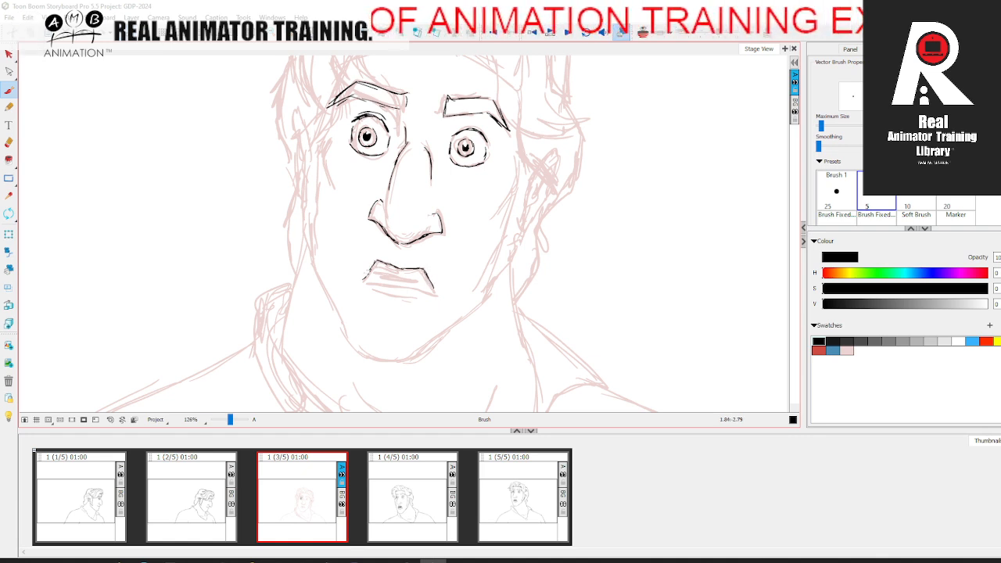
{"action": "left_click_drag", "start_coordinate": [363, 281], "coordinate": [427, 293]}
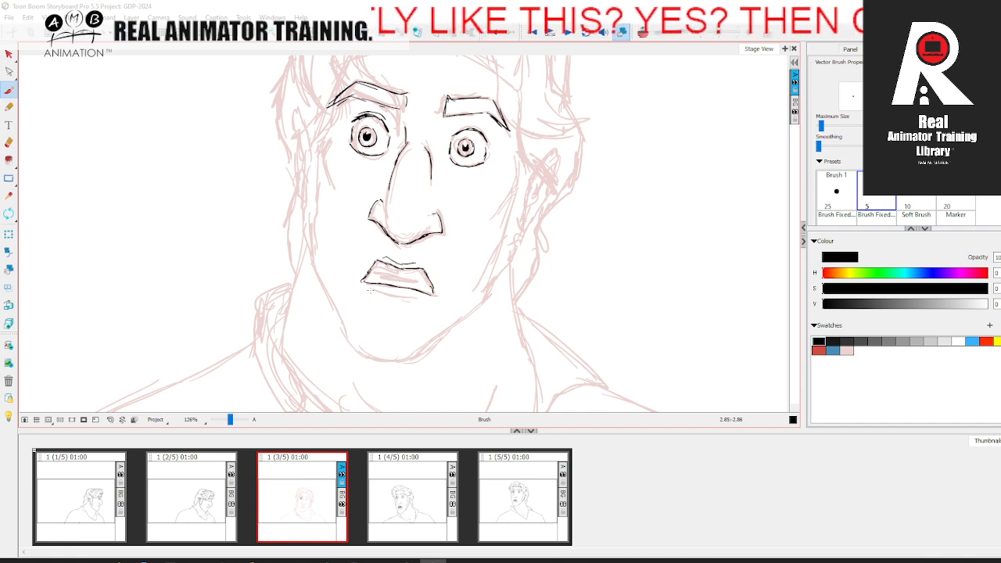
{"action": "left_click_drag", "start_coordinate": [378, 297], "coordinate": [410, 300]}
{"action": "left_click_drag", "start_coordinate": [410, 300], "coordinate": [431, 296]}
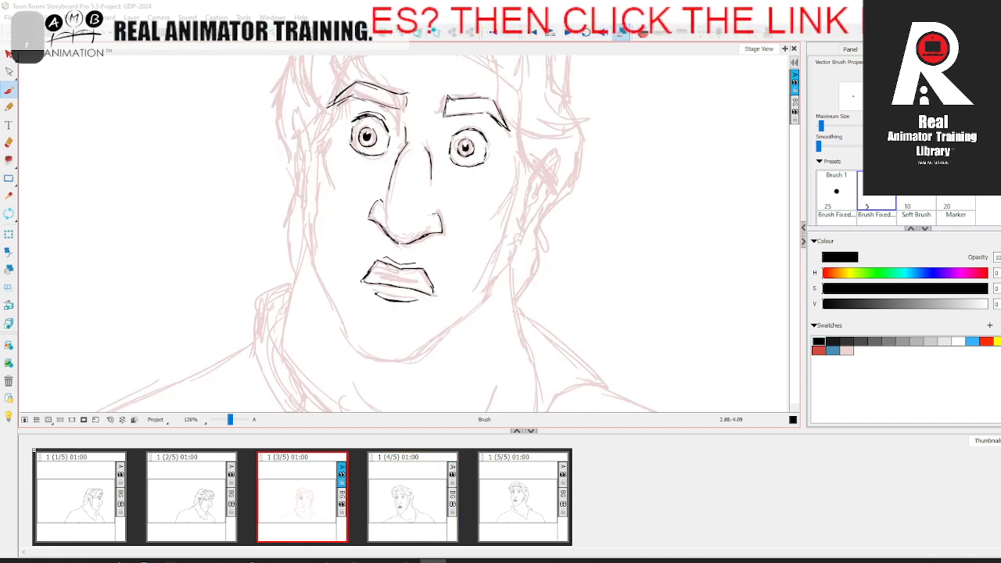
{"action": "left_click_drag", "start_coordinate": [374, 269], "coordinate": [418, 282]}
Step: Draw the curved hairline across the top of the forehead in black
{"action": "key", "text": "space"}
{"action": "left_click_drag", "start_coordinate": [478, 278], "coordinate": [426, 268]}
{"action": "key", "text": "."}
{"action": "key", "text": "space"}
{"action": "key", "text": "."}
{"action": "key", "text": "space"}
{"action": "left_click_drag", "start_coordinate": [343, 167], "coordinate": [331, 209]}
{"action": "key", "text": "space"}
{"action": "left_click_drag", "start_coordinate": [351, 301], "coordinate": [341, 334]}
{"action": "key", "text": "."}
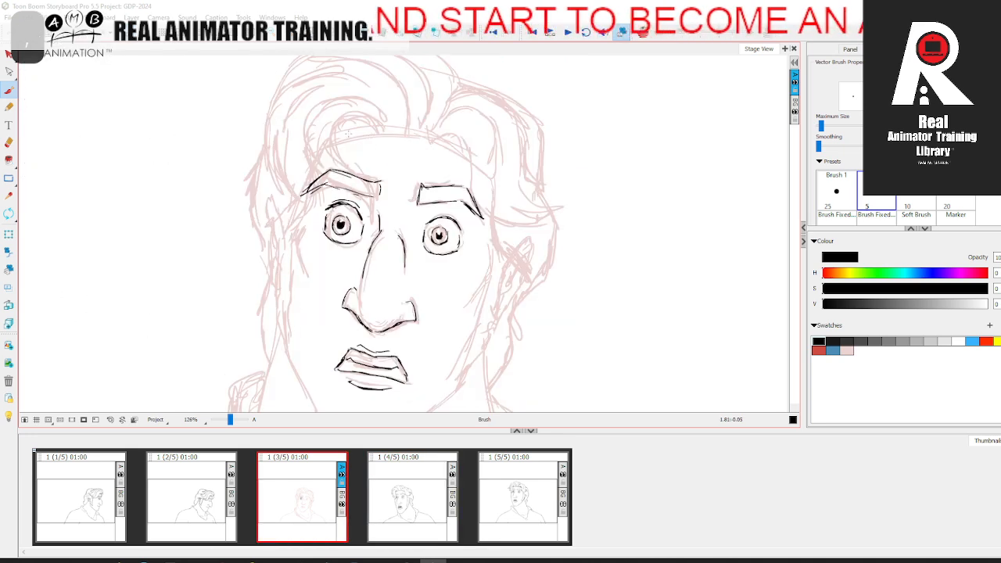
{"action": "mouse_move", "coordinate": [336, 137]}
{"action": "left_mouse_down"}
{"action": "mouse_move", "coordinate": [403, 133]}
{"action": "mouse_move", "coordinate": [472, 166]}
{"action": "left_mouse_up"}
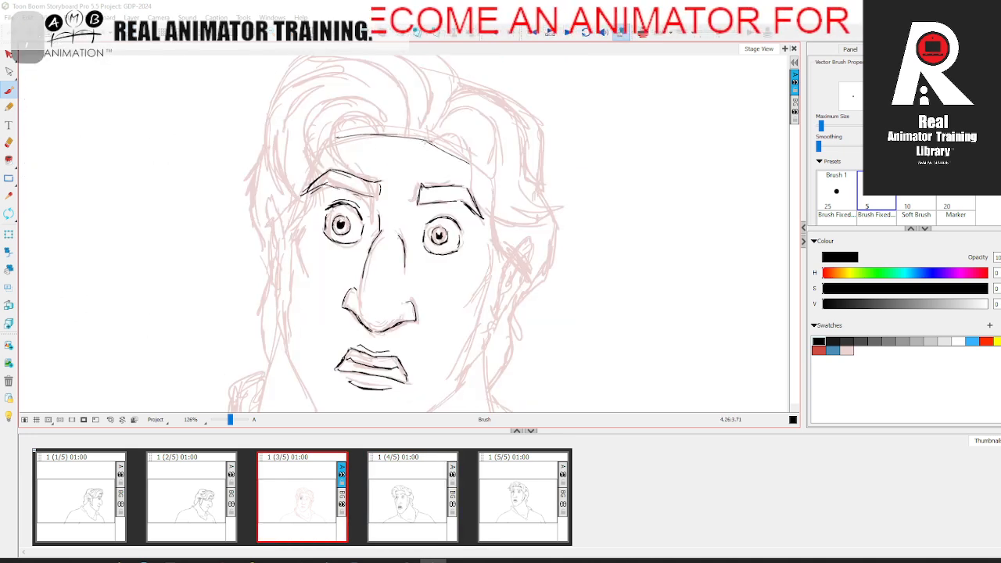
Step: Draw the right cheek contour and the jagged sideburn edge beside it in black, comparing with the neighbouring panel
{"action": "key", "text": "space"}
{"action": "left_click_drag", "start_coordinate": [496, 204], "coordinate": [471, 143]}
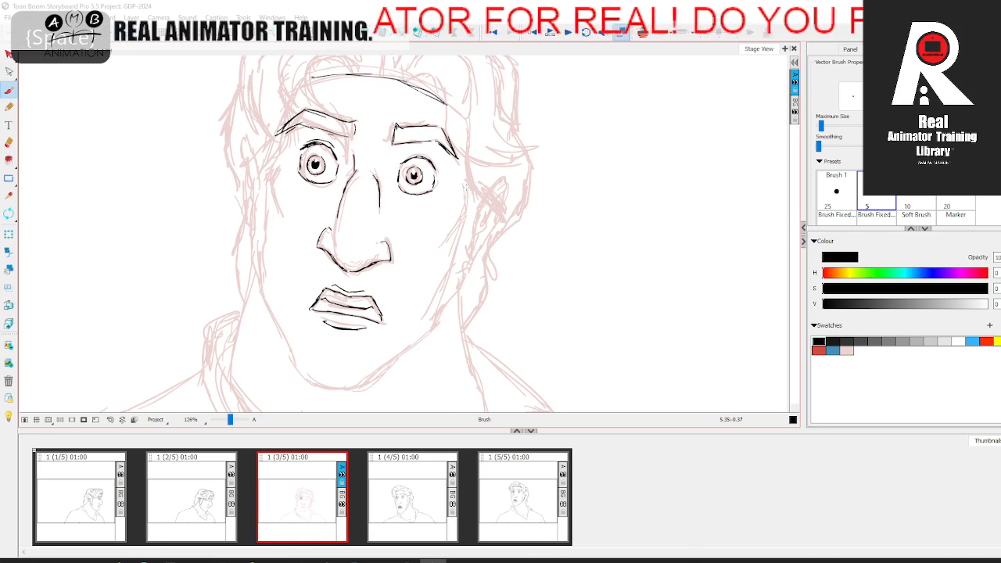
{"action": "left_click_drag", "start_coordinate": [452, 233], "coordinate": [460, 209]}
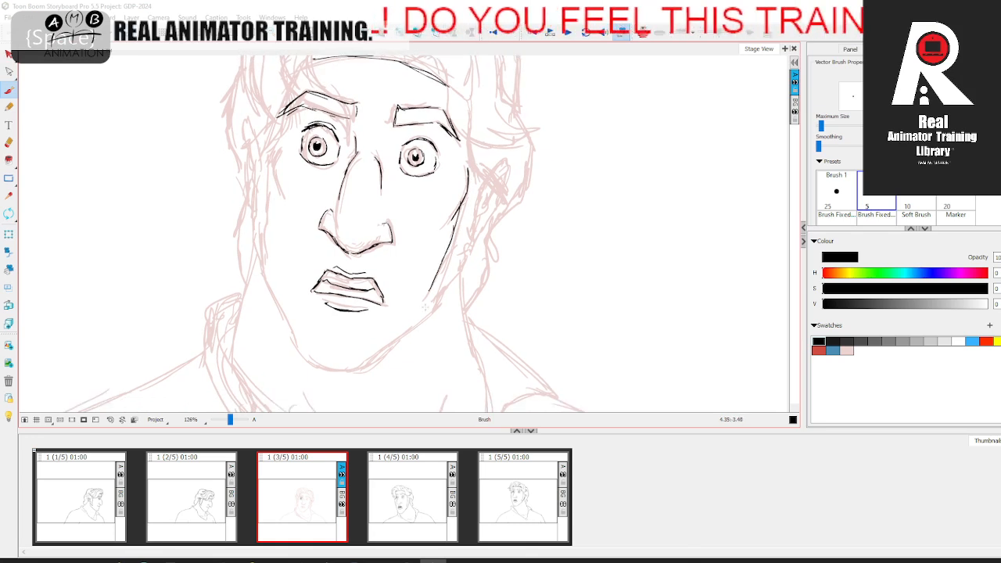
{"action": "key", "text": "."}
{"action": "key", "text": "comma"}
{"action": "key", "text": "period"}
{"action": "key", "text": "comma"}
{"action": "key", "text": "period"}
{"action": "key", "text": "comma"}
{"action": "left_click_drag", "start_coordinate": [485, 182], "coordinate": [474, 206]}
{"action": "key", "text": "period"}
{"action": "key", "text": "comma"}
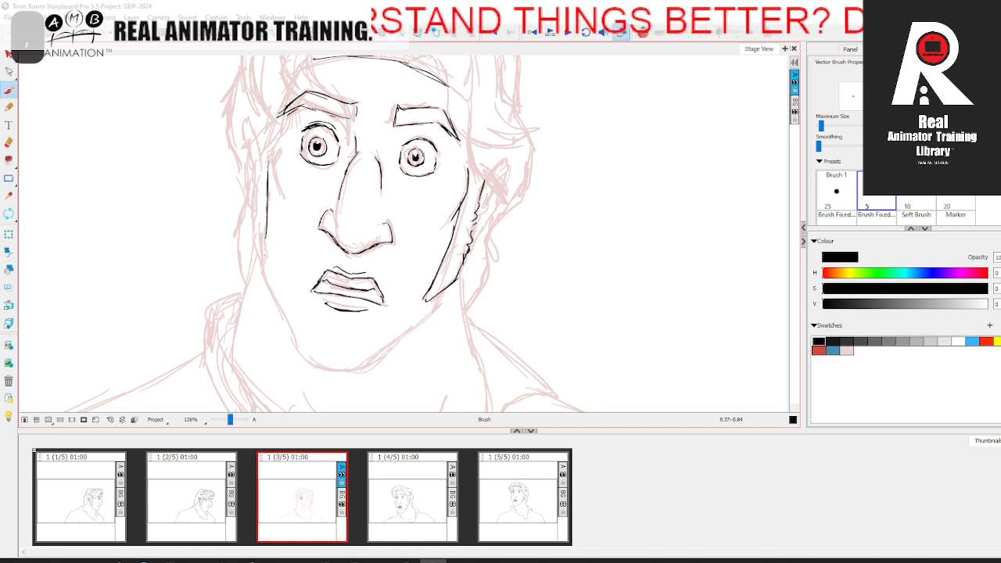
Step: Finish the left cheek line and draw the sideburn edge beside it in black, checking against the neighbouring panels
{"action": "key", "text": "period"}
{"action": "key", "text": "comma"}
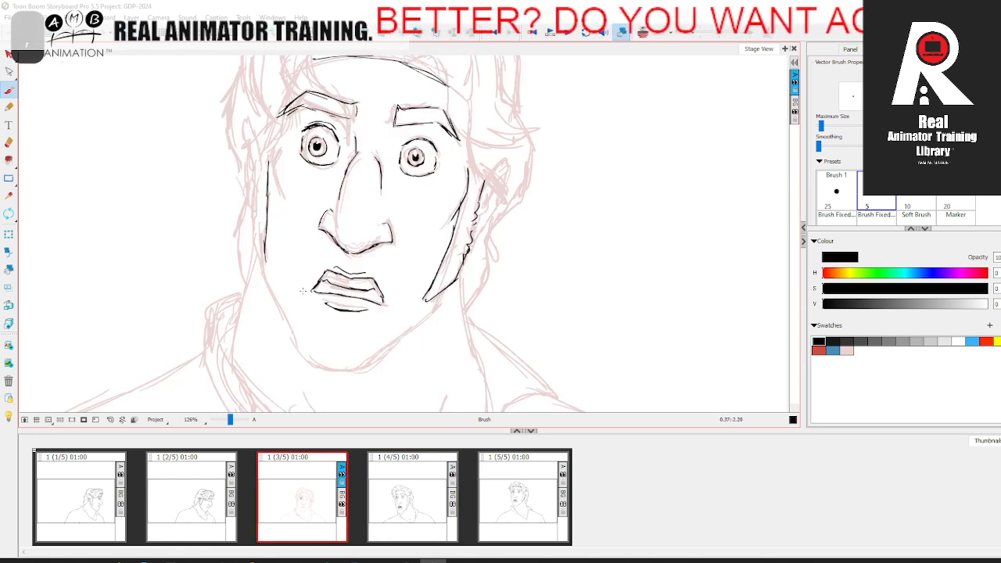
{"action": "key", "text": "comma"}
{"action": "key", "text": "comma"}
{"action": "key", "text": "period"}
{"action": "key", "text": "comma"}
{"action": "key", "text": "period"}
{"action": "key", "text": "period"}
{"action": "key", "text": "comma"}
{"action": "key", "text": "period"}
{"action": "key", "text": "comma"}
{"action": "key", "text": "period"}
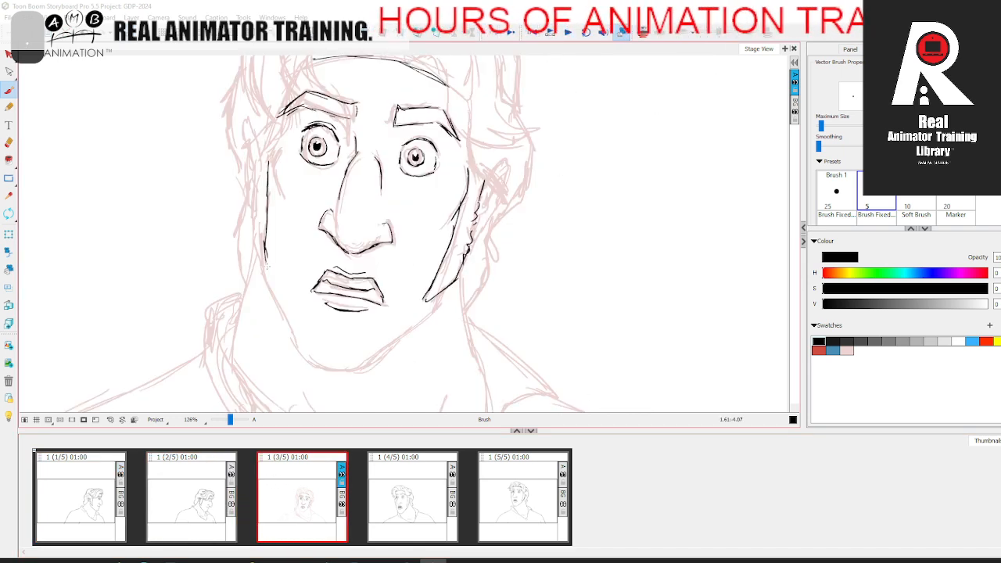
{"action": "left_click_drag", "start_coordinate": [260, 259], "coordinate": [252, 174]}
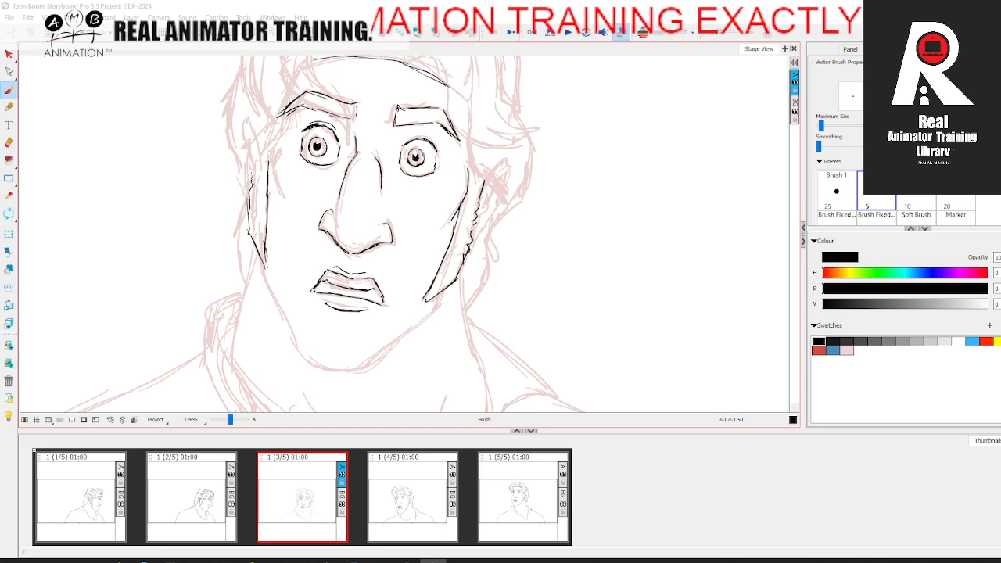
Step: Draw the jagged sideburn edge and the narrow ear line beside the left cheek in black
{"action": "left_click_drag", "start_coordinate": [249, 225], "coordinate": [253, 145]}
{"action": "key", "text": "space"}
{"action": "left_click_drag", "start_coordinate": [252, 147], "coordinate": [254, 209]}
{"action": "mouse_move", "coordinate": [255, 211]}
{"action": "left_mouse_down"}
{"action": "mouse_move", "coordinate": [249, 192]}
{"action": "mouse_move", "coordinate": [248, 237]}
{"action": "left_mouse_up"}
{"action": "mouse_move", "coordinate": [235, 201]}
{"action": "left_mouse_down"}
{"action": "mouse_move", "coordinate": [255, 206]}
{"action": "mouse_move", "coordinate": [247, 186]}
{"action": "left_mouse_up"}
{"action": "left_click", "coordinate": [8, 143]}
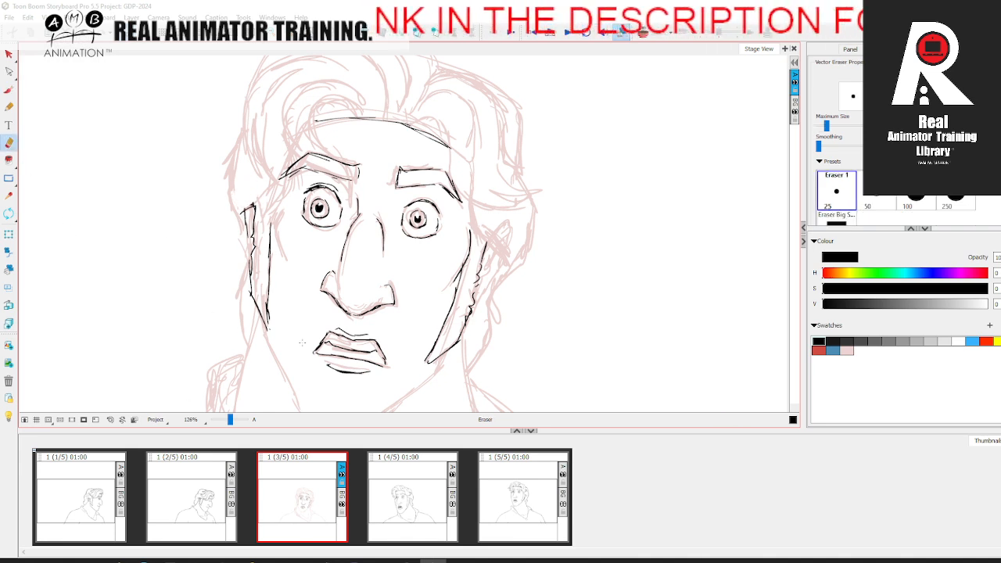
{"action": "key", "text": "alt+b"}
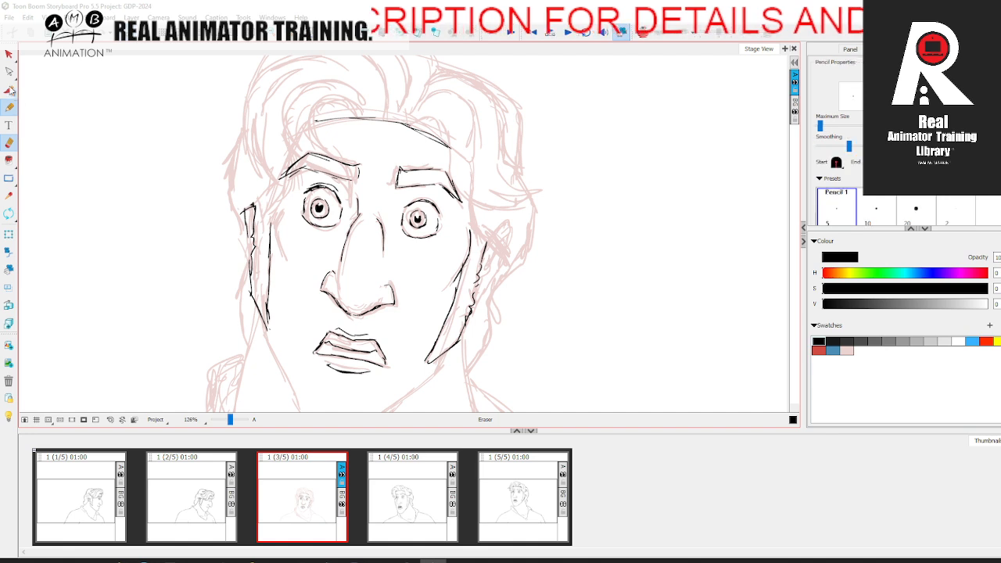
Step: Draw the back hair contour down the left side of the head in black, checking against the second panel
{"action": "scroll", "coordinate": [135, 277], "scroll_direction": "up", "scroll_amount": 2}
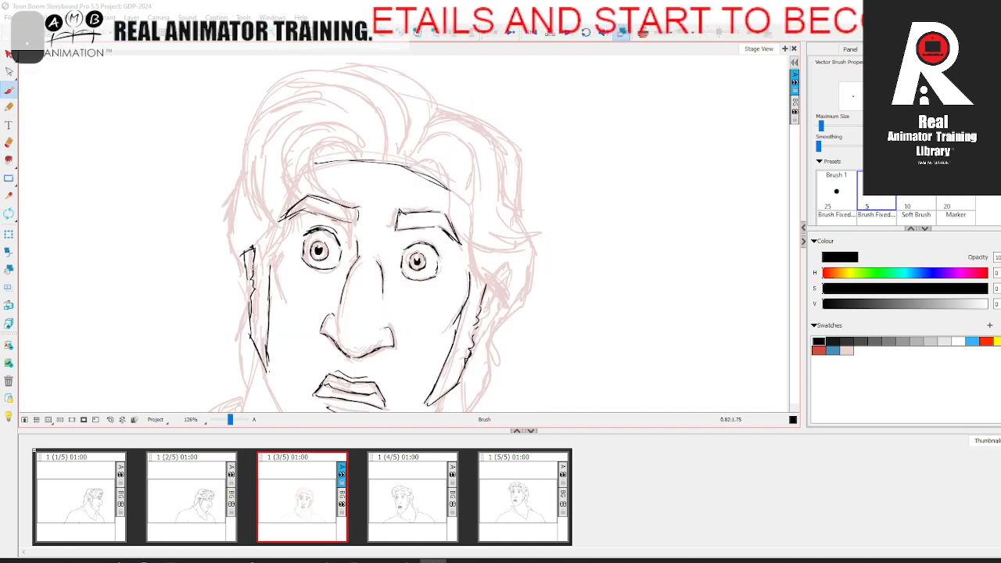
{"action": "mouse_move", "coordinate": [241, 175]}
{"action": "left_mouse_down"}
{"action": "mouse_move", "coordinate": [221, 220]}
{"action": "mouse_move", "coordinate": [240, 283]}
{"action": "left_mouse_up"}
{"action": "key", "text": "space"}
{"action": "mouse_move", "coordinate": [233, 271]}
{"action": "left_mouse_down"}
{"action": "mouse_move", "coordinate": [236, 228]}
{"action": "mouse_move", "coordinate": [246, 346]}
{"action": "left_mouse_up"}
{"action": "key", "text": "comma"}
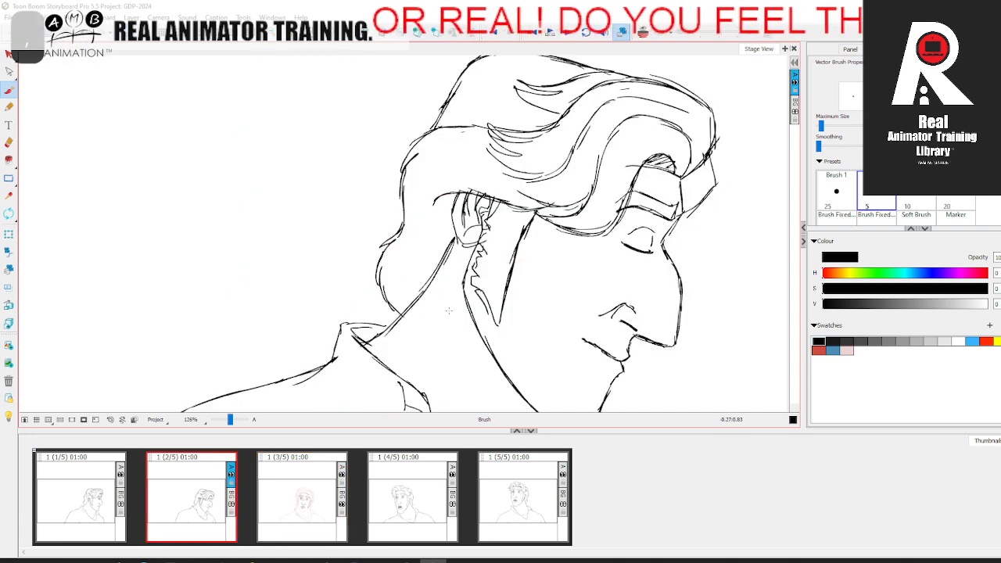
{"action": "key", "text": "period"}
{"action": "key", "text": "space"}
{"action": "left_click_drag", "start_coordinate": [381, 258], "coordinate": [380, 334]}
{"action": "key", "text": "comma"}
{"action": "key", "text": "period"}
Step: Draw the curled forelock over the forehead with its hatched inner shadow and the strands left of it in black
{"action": "mouse_move", "coordinate": [319, 178]}
{"action": "left_mouse_down"}
{"action": "mouse_move", "coordinate": [352, 247]}
{"action": "mouse_move", "coordinate": [349, 283]}
{"action": "mouse_move", "coordinate": [275, 202]}
{"action": "mouse_move", "coordinate": [332, 153]}
{"action": "mouse_move", "coordinate": [359, 186]}
{"action": "mouse_move", "coordinate": [345, 237]}
{"action": "mouse_move", "coordinate": [343, 182]}
{"action": "left_mouse_up"}
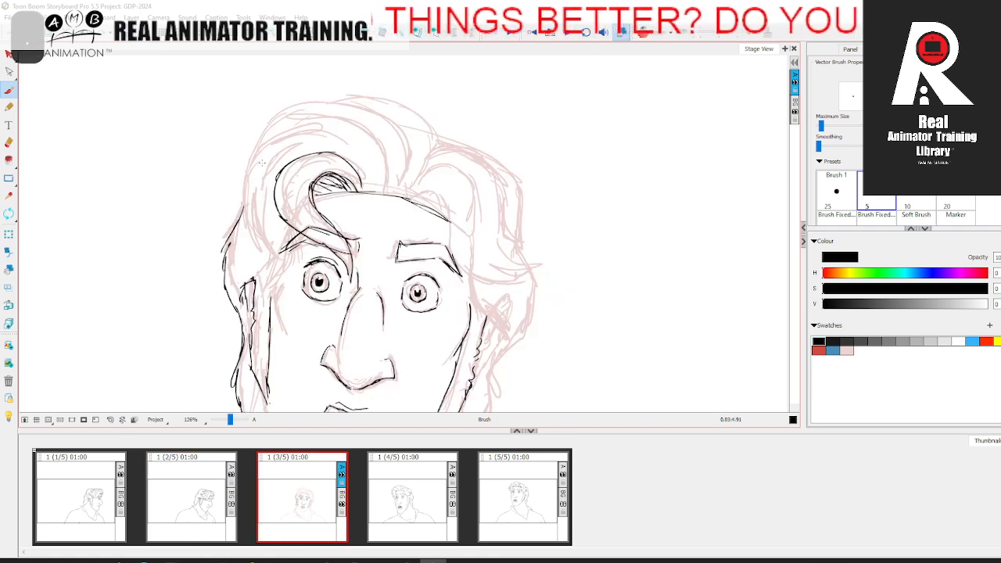
{"action": "left_click_drag", "start_coordinate": [255, 184], "coordinate": [271, 249]}
{"action": "left_click_drag", "start_coordinate": [287, 337], "coordinate": [283, 322]}
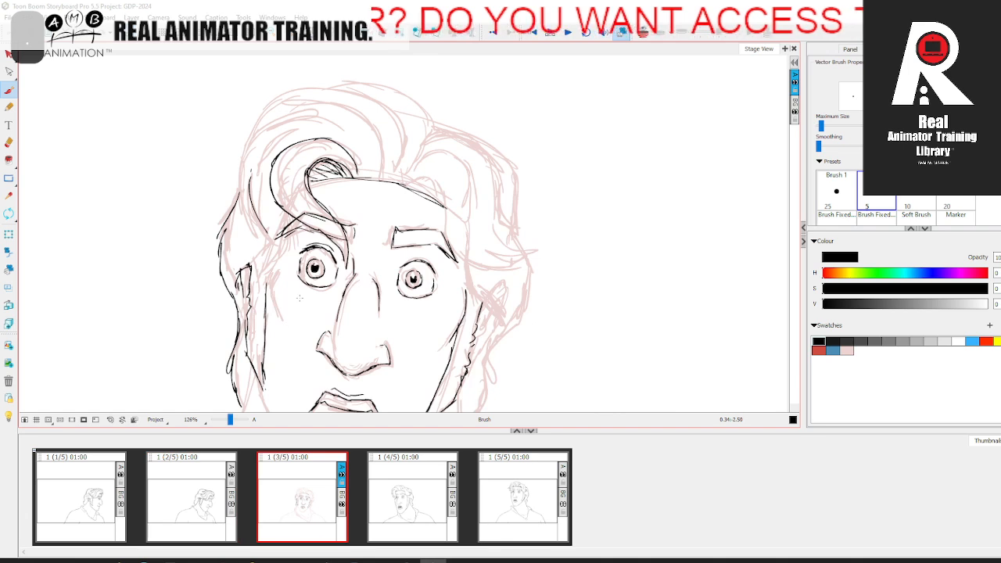
{"action": "mouse_move", "coordinate": [291, 216]}
{"action": "left_mouse_down"}
{"action": "mouse_move", "coordinate": [269, 269]}
{"action": "mouse_move", "coordinate": [256, 215]}
{"action": "mouse_move", "coordinate": [258, 150]}
{"action": "mouse_move", "coordinate": [255, 236]}
{"action": "mouse_move", "coordinate": [236, 181]}
{"action": "mouse_move", "coordinate": [296, 114]}
{"action": "left_mouse_up"}
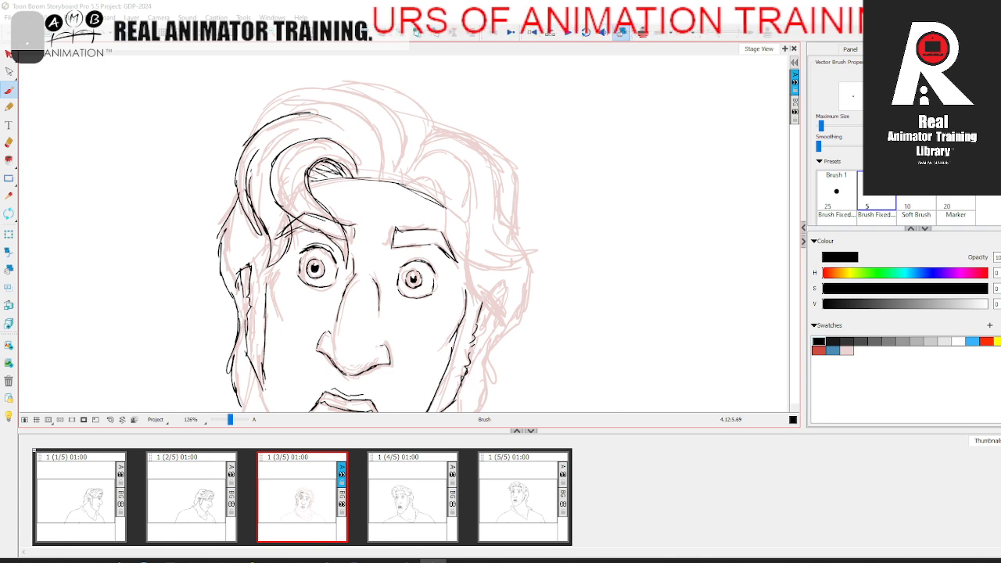
Step: Draw the sweeping inner strands and the top outline of the front hair up to the parting in black
{"action": "key", "text": "space"}
{"action": "mouse_move", "coordinate": [331, 119]}
{"action": "left_mouse_down"}
{"action": "mouse_move", "coordinate": [347, 134]}
{"action": "mouse_move", "coordinate": [339, 162]}
{"action": "left_mouse_up"}
{"action": "mouse_move", "coordinate": [242, 174]}
{"action": "left_mouse_down"}
{"action": "mouse_move", "coordinate": [272, 131]}
{"action": "mouse_move", "coordinate": [382, 138]}
{"action": "mouse_move", "coordinate": [398, 180]}
{"action": "left_mouse_up"}
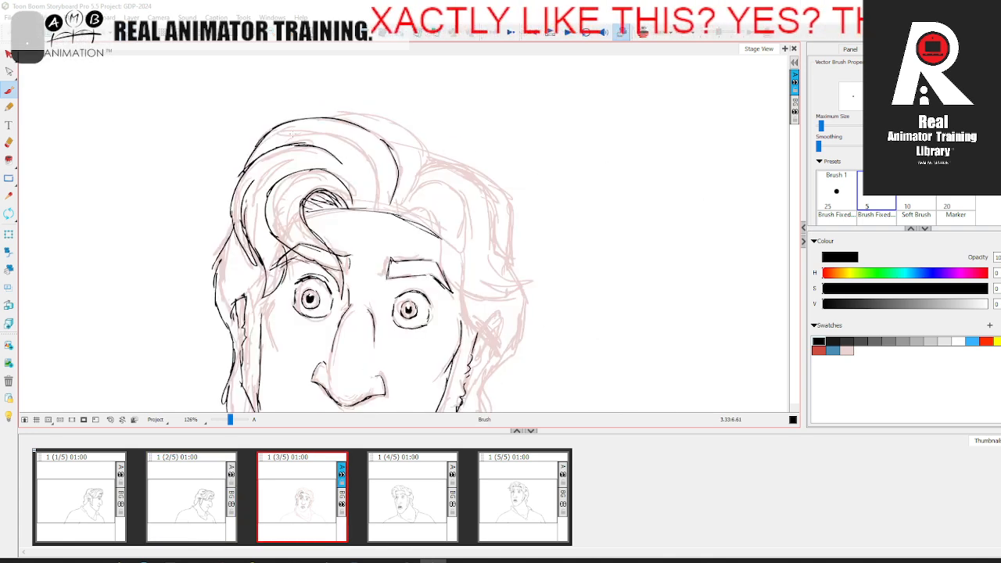
{"action": "mouse_move", "coordinate": [279, 141]}
{"action": "left_mouse_down"}
{"action": "mouse_move", "coordinate": [359, 150]}
{"action": "mouse_move", "coordinate": [378, 180]}
{"action": "left_mouse_up"}
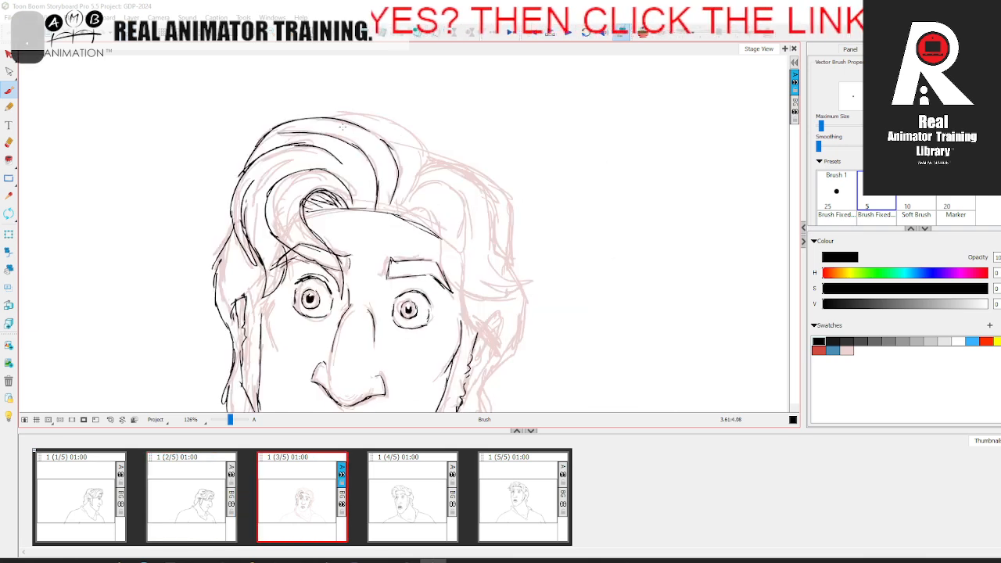
{"action": "mouse_move", "coordinate": [358, 115]}
{"action": "left_mouse_down"}
{"action": "mouse_move", "coordinate": [415, 140]}
{"action": "mouse_move", "coordinate": [424, 184]}
{"action": "mouse_move", "coordinate": [405, 200]}
{"action": "left_mouse_up"}
{"action": "scroll", "coordinate": [360, 331], "scroll_direction": "down", "scroll_amount": 2}
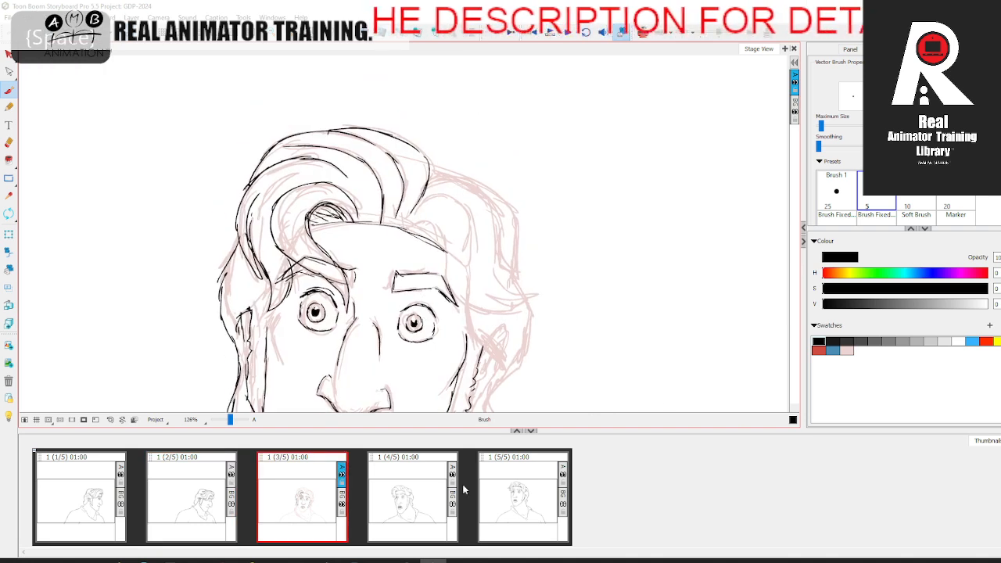
Step: Draw the hatched shadow beside the parting and the lower right lock with its pointed tip, comparing with the fourth panel
{"action": "left_click", "coordinate": [415, 489]}
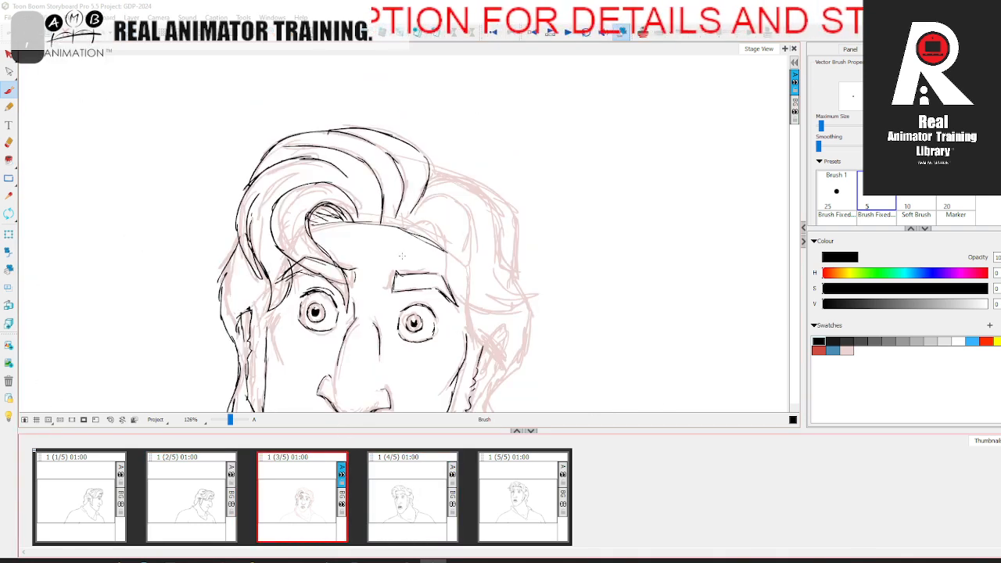
{"action": "left_click_drag", "start_coordinate": [402, 235], "coordinate": [438, 237]}
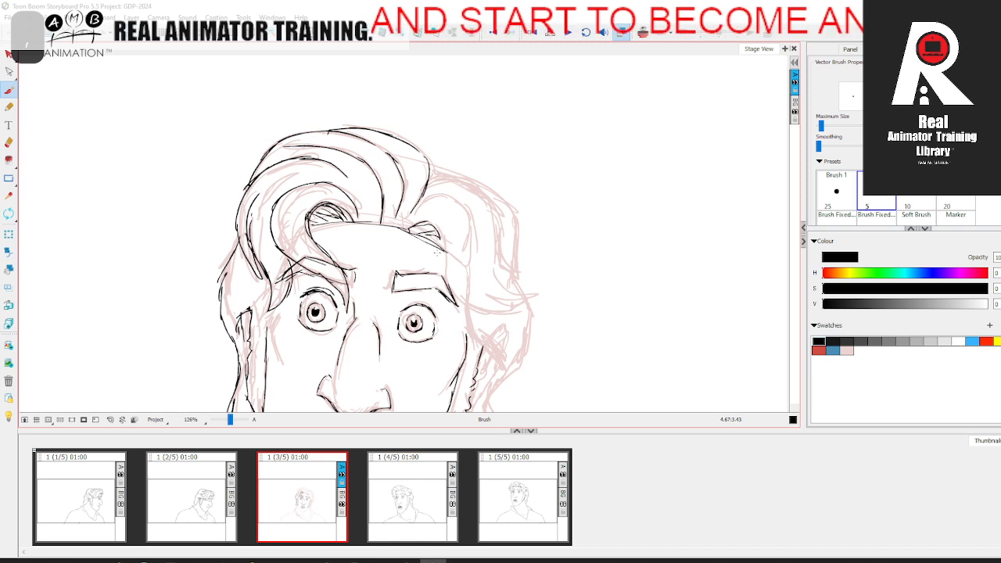
{"action": "mouse_move", "coordinate": [438, 234]}
{"action": "left_mouse_down"}
{"action": "mouse_move", "coordinate": [449, 293]}
{"action": "mouse_move", "coordinate": [488, 312]}
{"action": "left_mouse_up"}
{"action": "left_click_drag", "start_coordinate": [475, 311], "coordinate": [516, 312]}
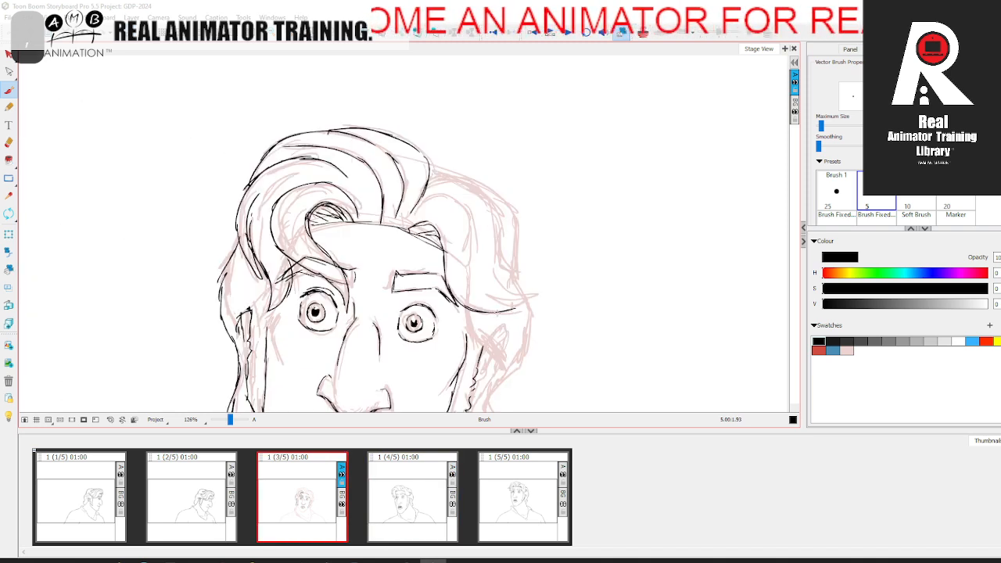
{"action": "left_click_drag", "start_coordinate": [485, 311], "coordinate": [537, 294]}
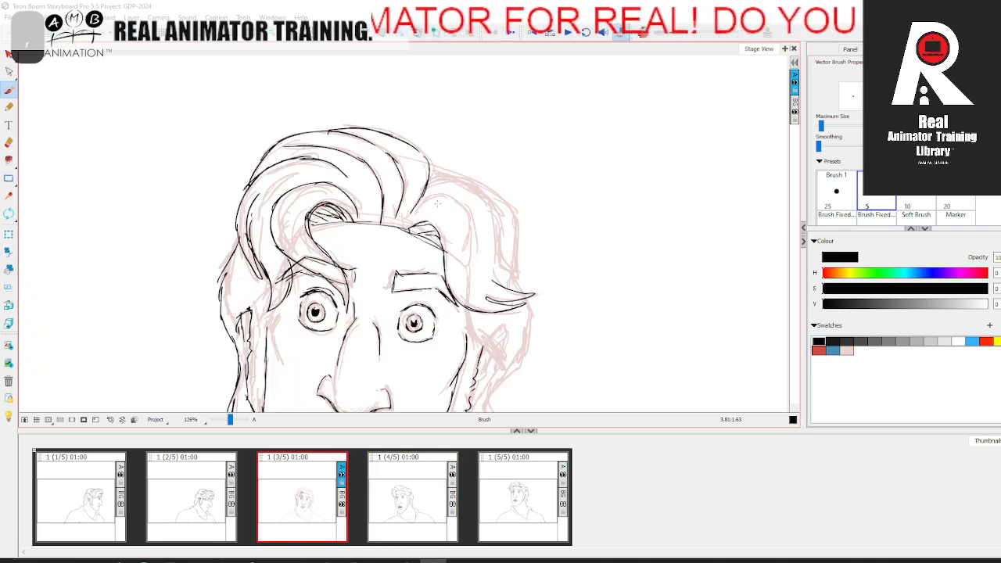
Step: Draw the inner curve and the outer contour of the right hair volume in black, comparing with the fourth panel
{"action": "left_click_drag", "start_coordinate": [407, 217], "coordinate": [428, 191]}
{"action": "left_click_drag", "start_coordinate": [464, 202], "coordinate": [474, 251]}
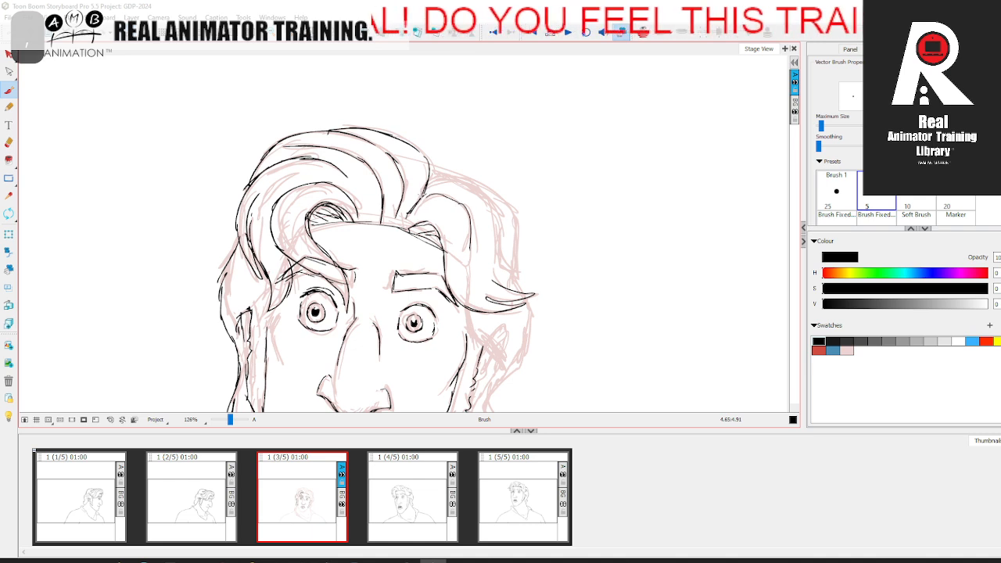
{"action": "left_click_drag", "start_coordinate": [491, 205], "coordinate": [516, 277]}
{"action": "left_click_drag", "start_coordinate": [517, 274], "coordinate": [521, 283]}
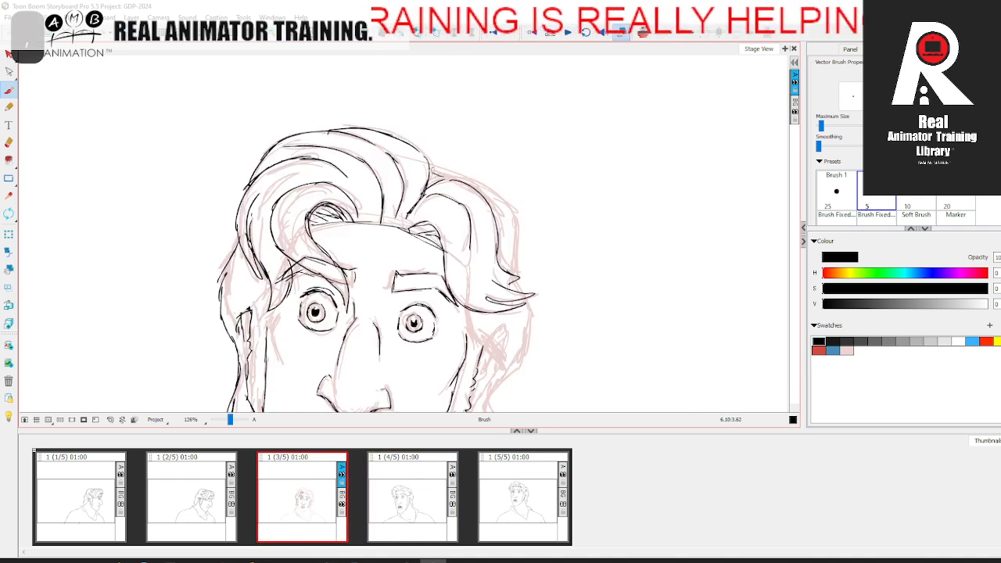
{"action": "left_click_drag", "start_coordinate": [430, 168], "coordinate": [508, 211]}
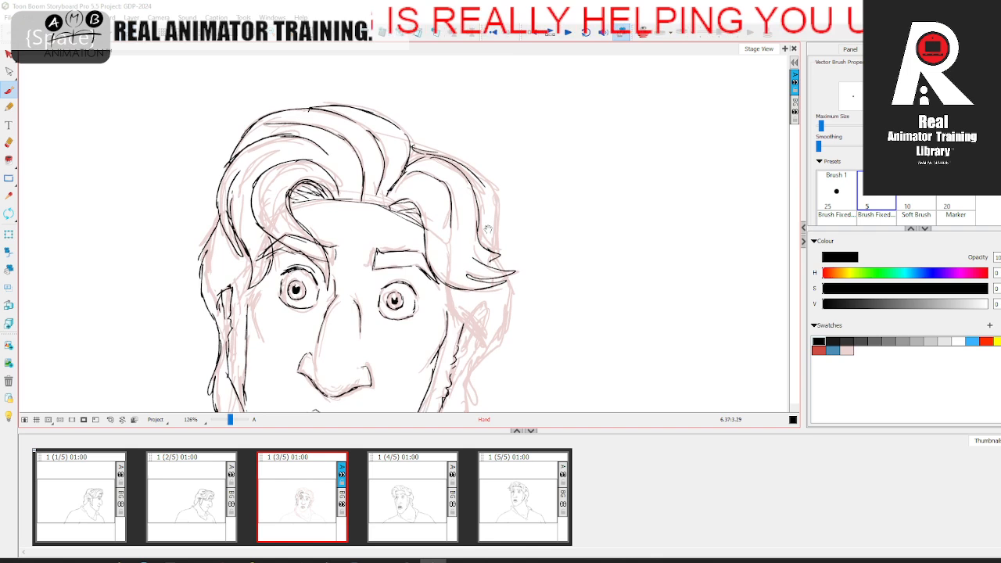
{"action": "mouse_move", "coordinate": [454, 158]}
{"action": "left_mouse_down"}
{"action": "mouse_move", "coordinate": [492, 194]}
{"action": "mouse_move", "coordinate": [496, 248]}
{"action": "left_mouse_up"}
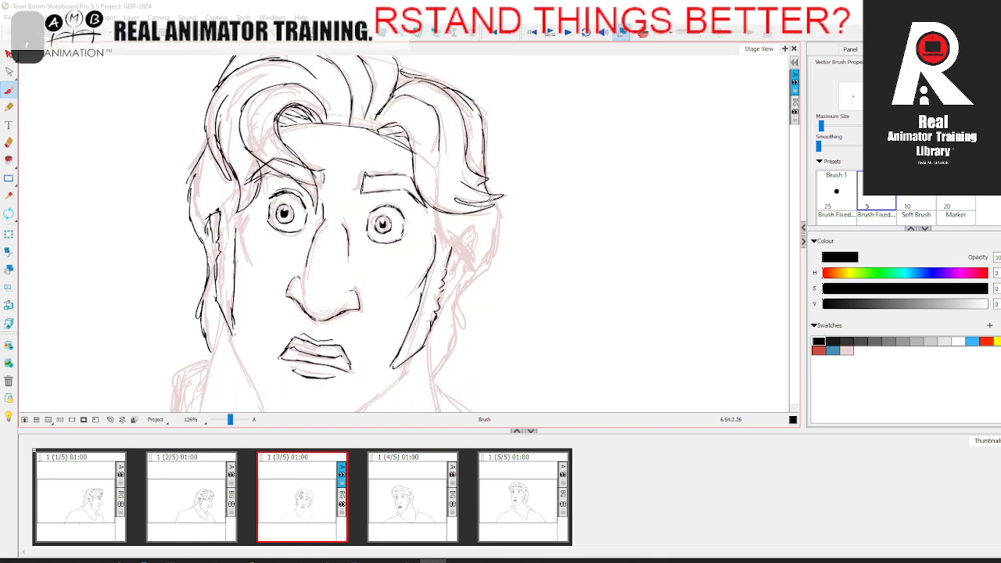
Step: Draw the right ear and the hair falling behind it to the nape in black, checking against the fourth panel
{"action": "mouse_move", "coordinate": [492, 223]}
{"action": "left_mouse_down"}
{"action": "mouse_move", "coordinate": [495, 261]}
{"action": "mouse_move", "coordinate": [482, 270]}
{"action": "left_mouse_up"}
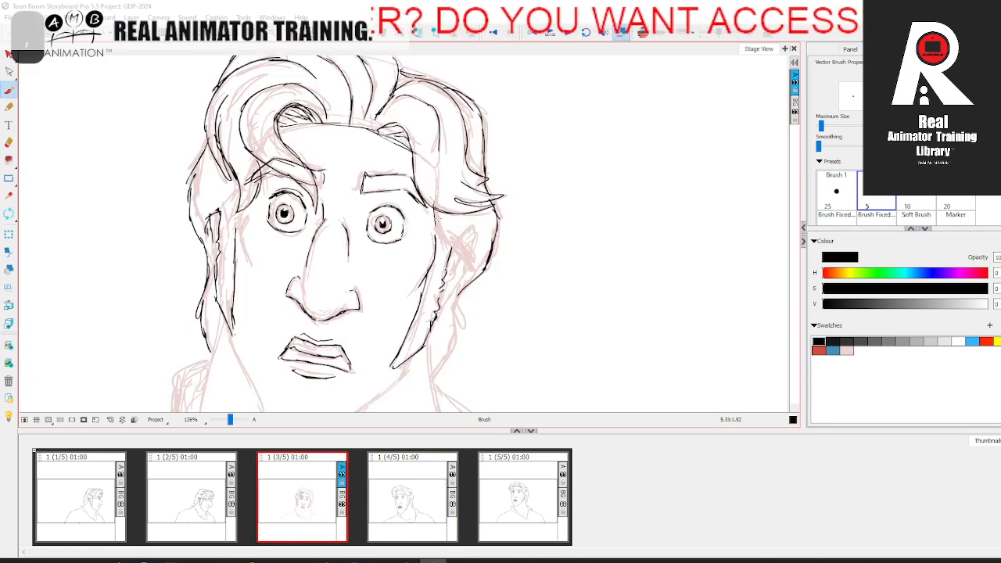
{"action": "left_click_drag", "start_coordinate": [438, 215], "coordinate": [461, 276]}
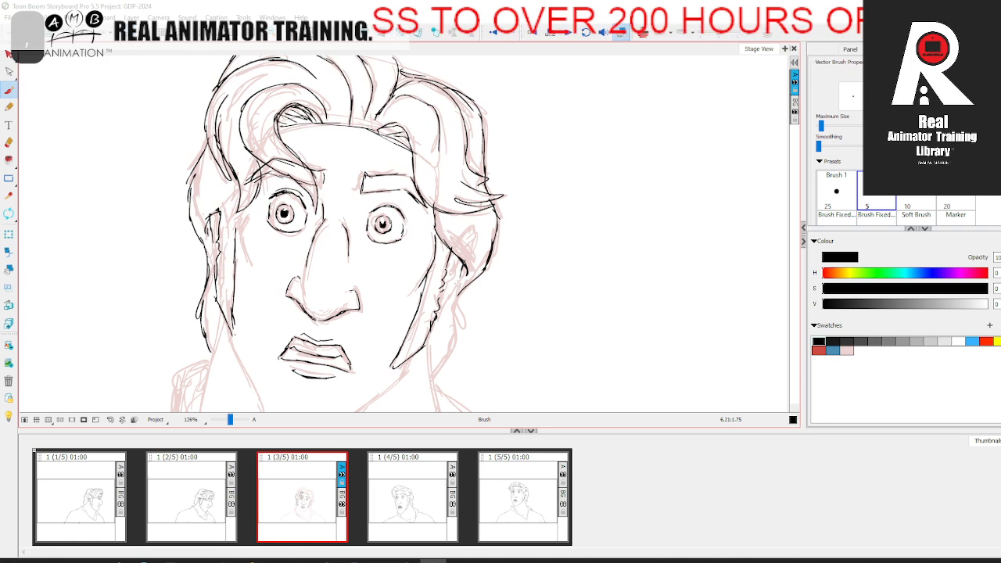
{"action": "left_click_drag", "start_coordinate": [465, 347], "coordinate": [466, 261]}
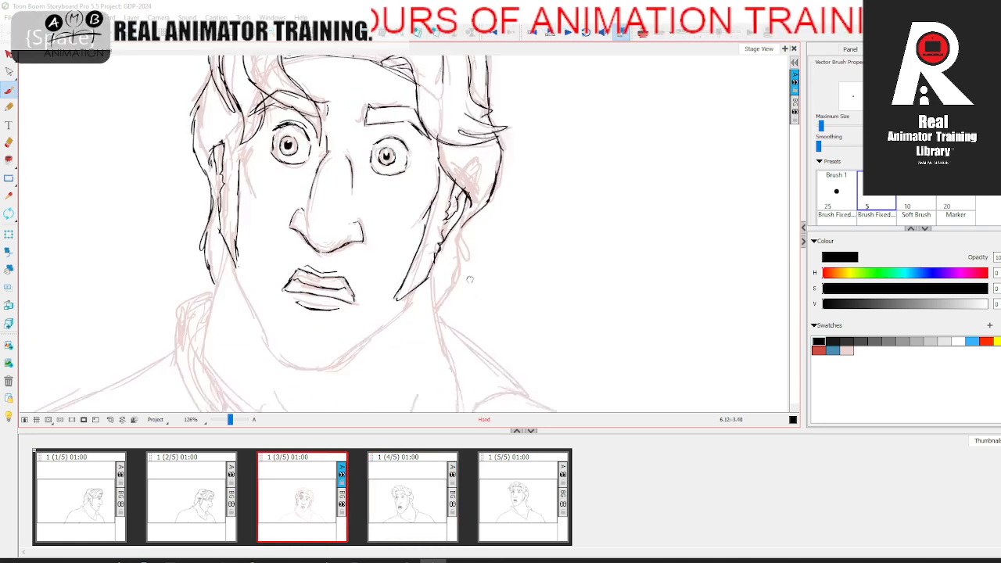
{"action": "left_click_drag", "start_coordinate": [463, 205], "coordinate": [456, 247]}
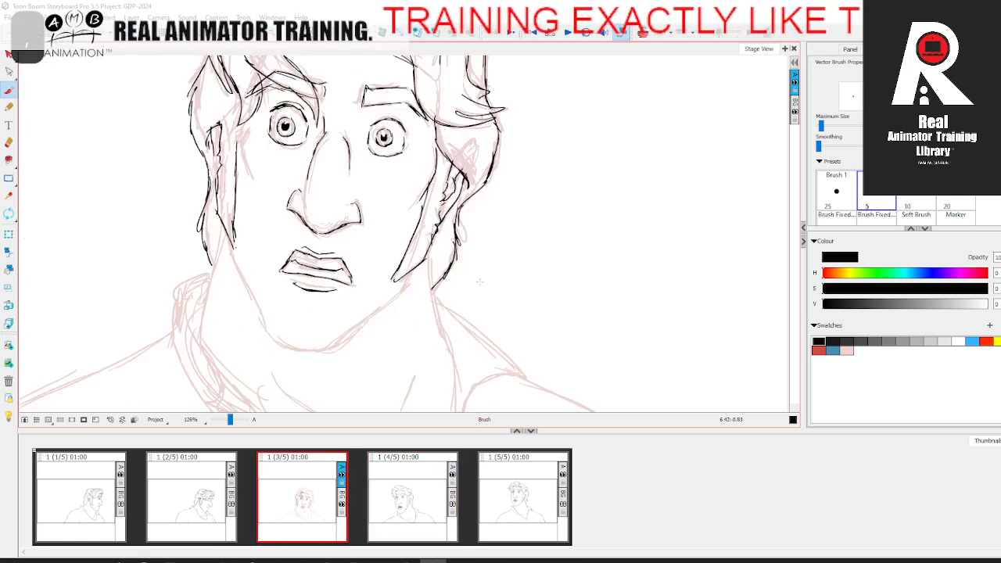
Step: Draw the right neck line from below the sideburn toward the collar in black
{"action": "scroll", "coordinate": [461, 235], "scroll_direction": "down", "scroll_amount": 2}
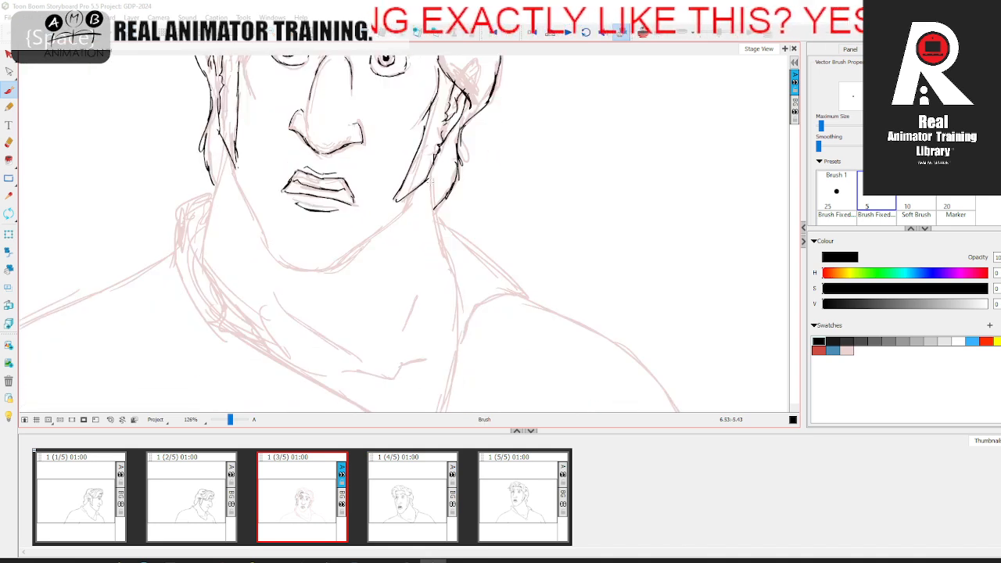
{"action": "left_click_drag", "start_coordinate": [430, 177], "coordinate": [453, 283]}
{"action": "left_click_drag", "start_coordinate": [254, 218], "coordinate": [273, 278]}
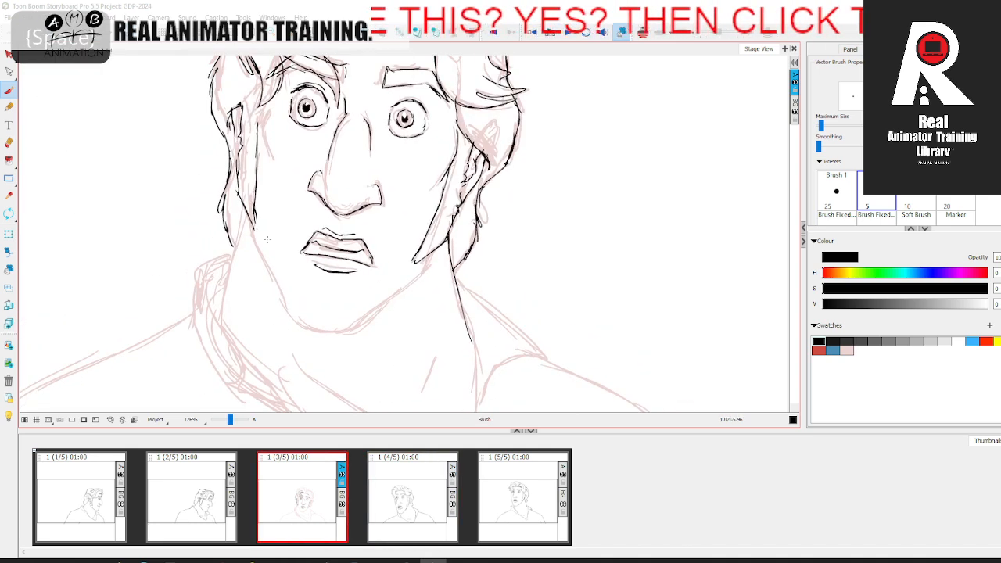
Step: Draw the jawline in black from the left cheek around the chin to the right sideburn, redoing the chin stroke
{"action": "left_click_drag", "start_coordinate": [251, 239], "coordinate": [284, 298]}
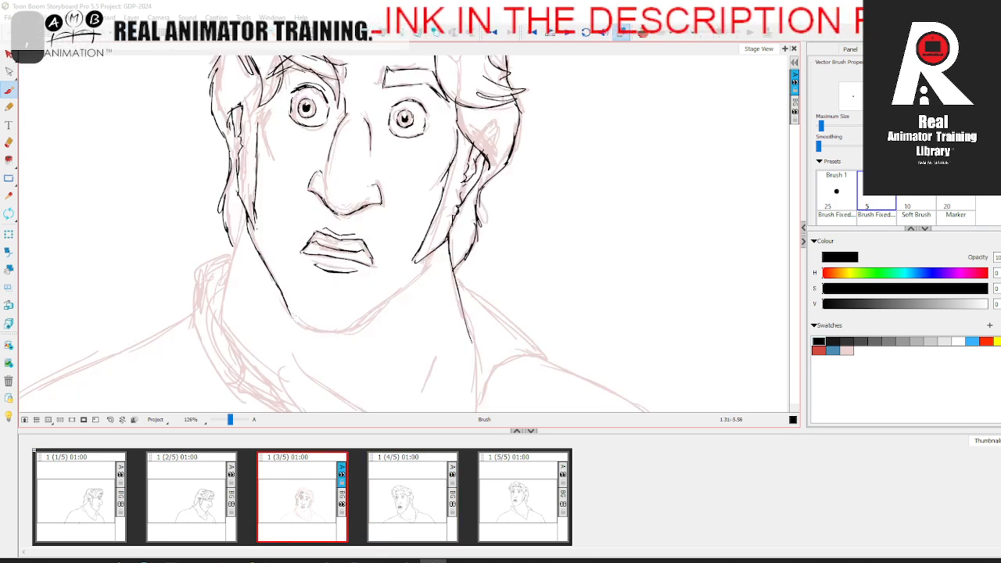
{"action": "left_click_drag", "start_coordinate": [296, 320], "coordinate": [344, 332]}
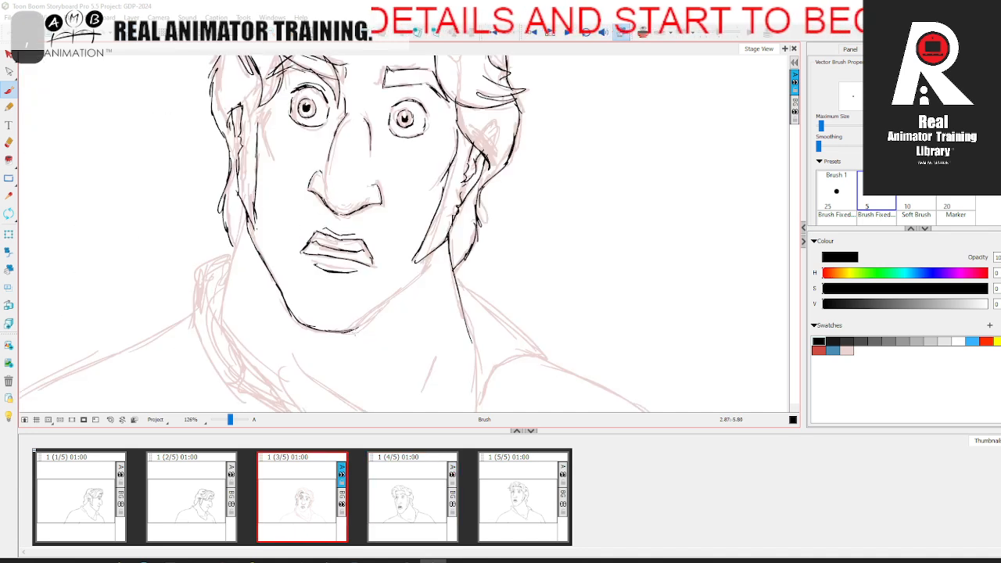
{"action": "key", "text": "ctrl+z"}
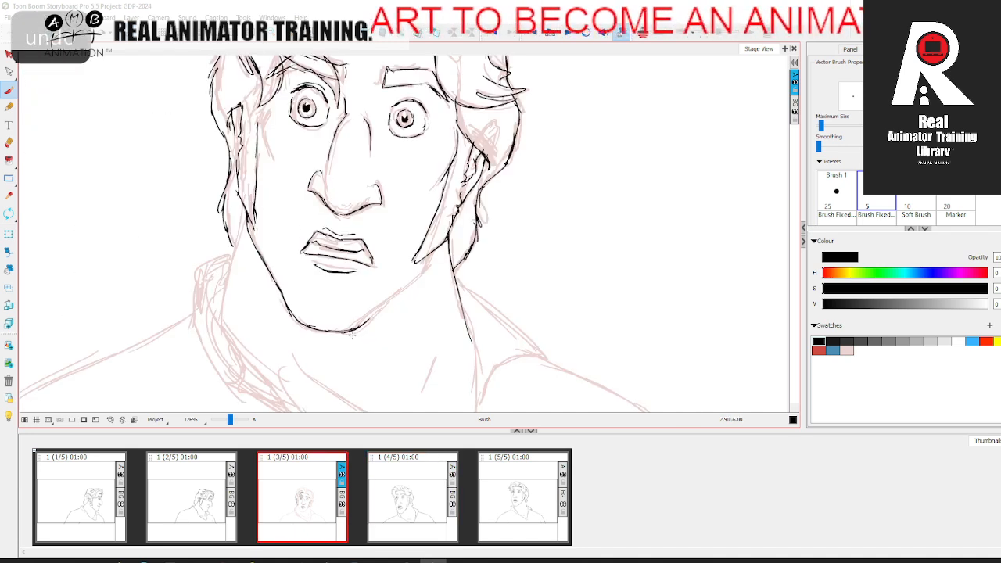
{"action": "mouse_move", "coordinate": [381, 307]}
{"action": "left_mouse_down"}
{"action": "mouse_move", "coordinate": [430, 257]}
{"action": "mouse_move", "coordinate": [441, 318]}
{"action": "mouse_move", "coordinate": [399, 346]}
{"action": "mouse_move", "coordinate": [355, 345]}
{"action": "mouse_move", "coordinate": [364, 345]}
{"action": "left_mouse_up"}
{"action": "key", "text": "space"}
{"action": "left_click", "coordinate": [9, 143]}
{"action": "left_click", "coordinate": [9, 91]}
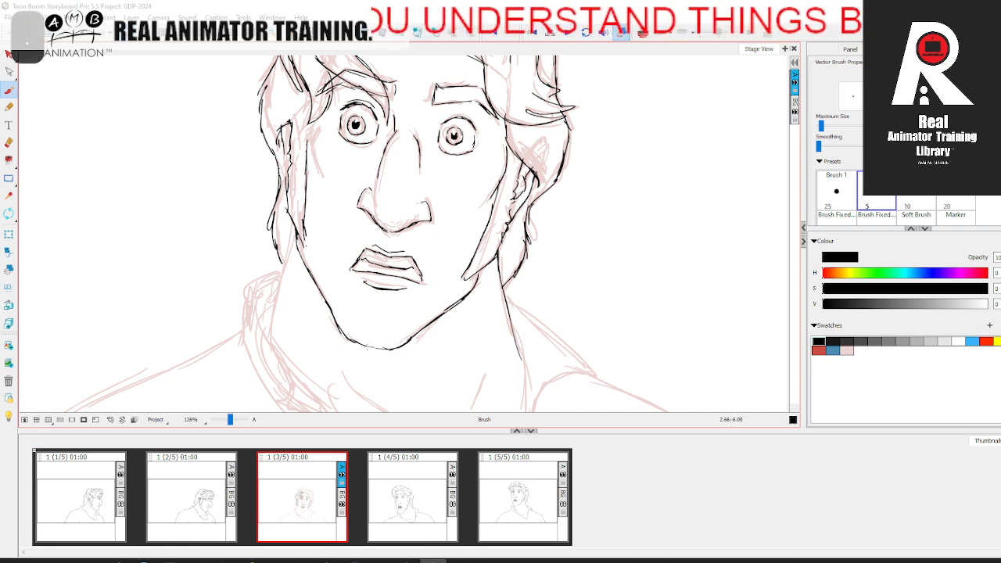
{"action": "left_click_drag", "start_coordinate": [379, 349], "coordinate": [383, 349]}
{"action": "left_click_drag", "start_coordinate": [463, 346], "coordinate": [496, 276]}
Step: Draw the left neck line from the sideburn down into the collar in black
{"action": "key", "text": "."}
{"action": "left_click_drag", "start_coordinate": [324, 154], "coordinate": [298, 259]}
{"action": "left_click_drag", "start_coordinate": [323, 170], "coordinate": [296, 259]}
Step: Draw the left shoulder contour from the frame's lower edge up to the collar in black, checking against the next panel
{"action": "key", "text": "space"}
{"action": "left_click_drag", "start_coordinate": [339, 400], "coordinate": [325, 349]}
{"action": "left_click_drag", "start_coordinate": [231, 418], "coordinate": [229, 418]}
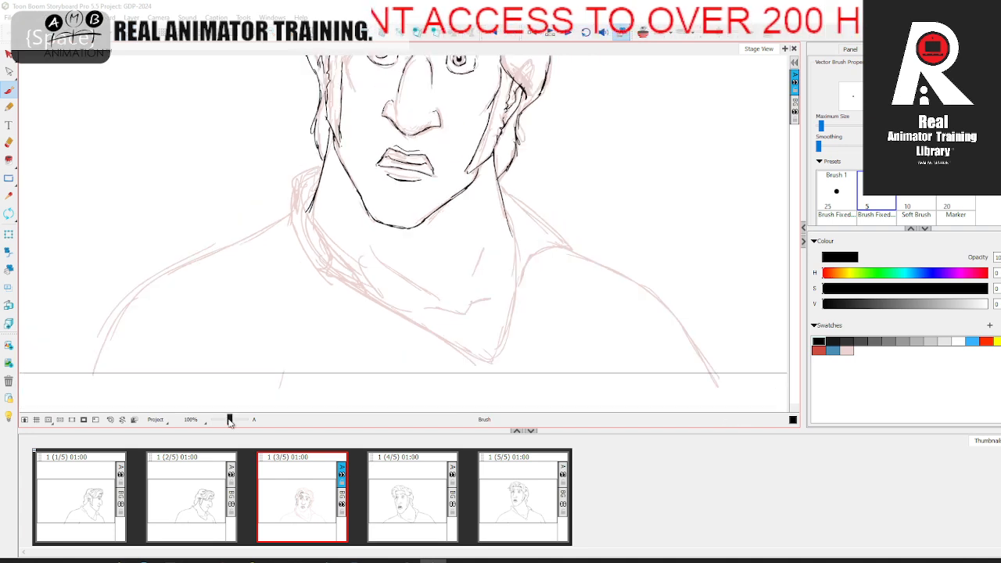
{"action": "key", "text": "space"}
{"action": "left_click_drag", "start_coordinate": [308, 339], "coordinate": [343, 378]}
{"action": "left_click_drag", "start_coordinate": [230, 418], "coordinate": [227, 416]}
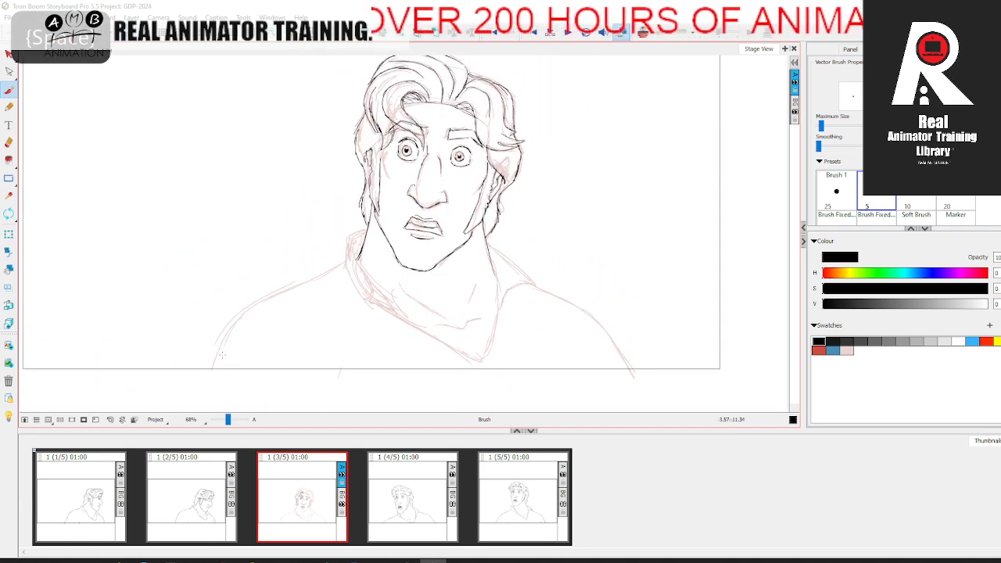
{"action": "left_click_drag", "start_coordinate": [239, 314], "coordinate": [342, 263]}
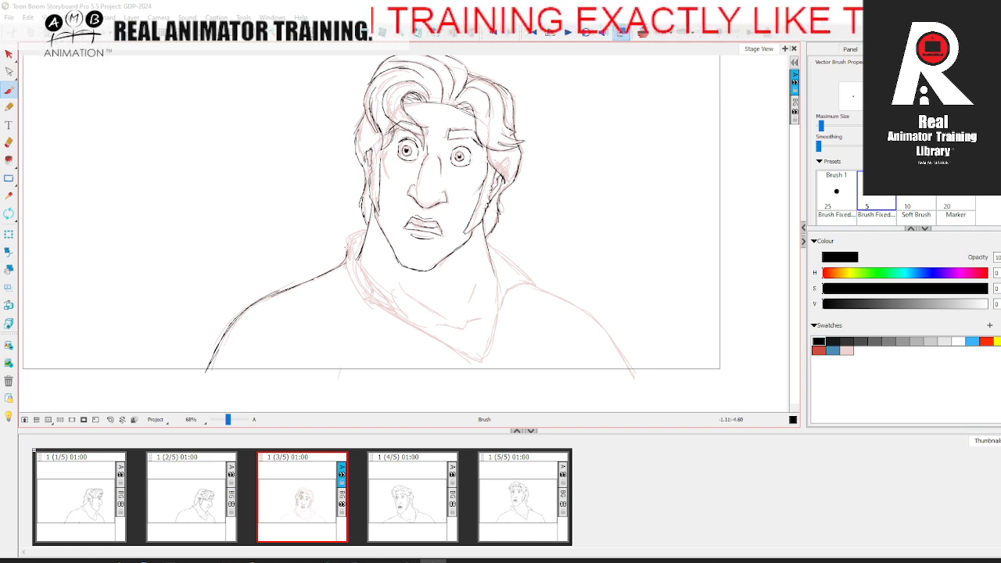
{"action": "key", "text": "period"}
{"action": "key", "text": "comma"}
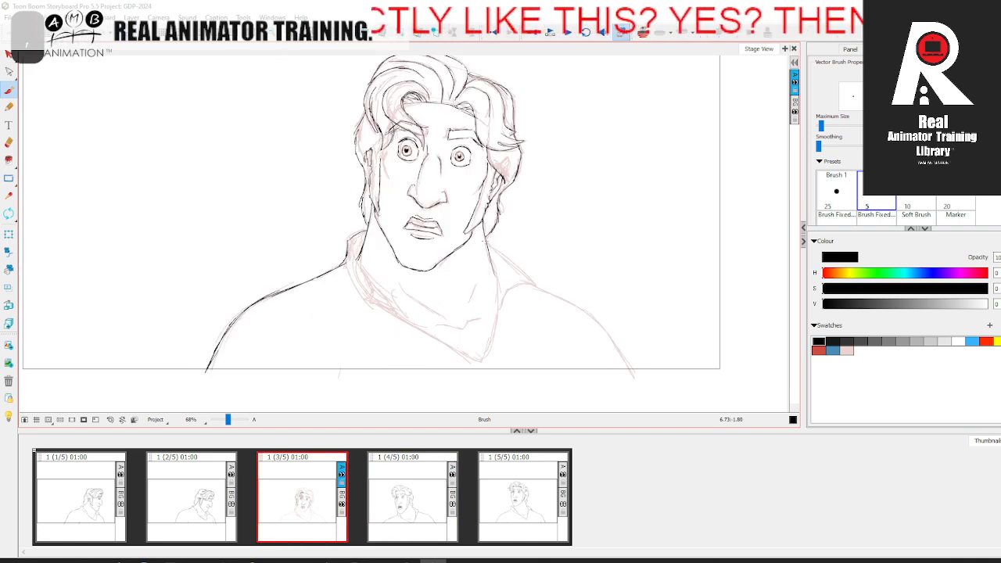
Step: Draw the right collar flap and the folded left side of the collar in black, comparing with the next panel
{"action": "mouse_move", "coordinate": [516, 268]}
{"action": "left_mouse_down"}
{"action": "mouse_move", "coordinate": [534, 283]}
{"action": "mouse_move", "coordinate": [511, 290]}
{"action": "mouse_move", "coordinate": [500, 310]}
{"action": "left_mouse_up"}
{"action": "key", "text": "period"}
{"action": "key", "text": "comma"}
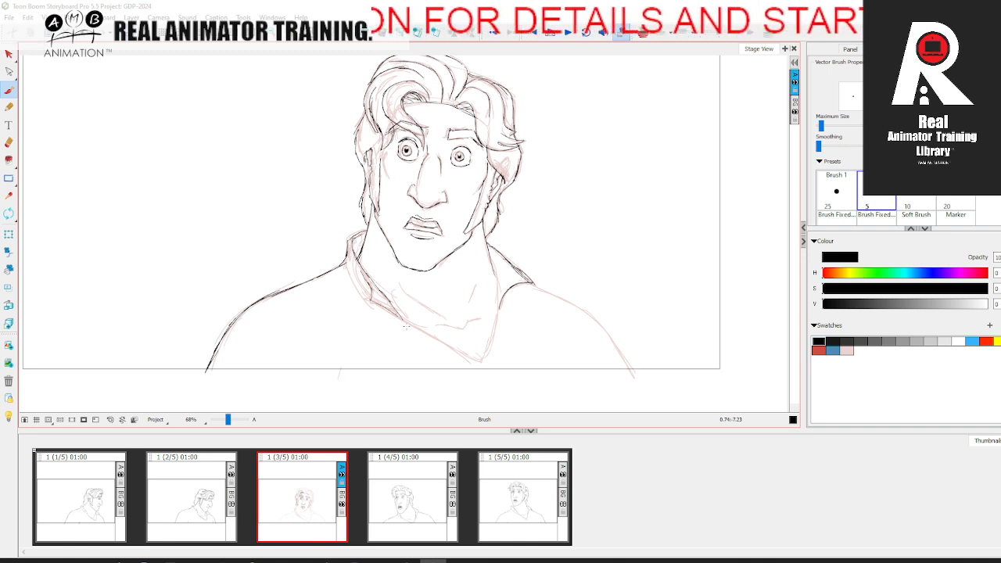
Step: Draw the lower collar edges in black so both sides meet at the V-shaped neckline point
{"action": "key", "text": "ctrl+alt"}
{"action": "left_click_drag", "start_coordinate": [248, 188], "coordinate": [237, 289]}
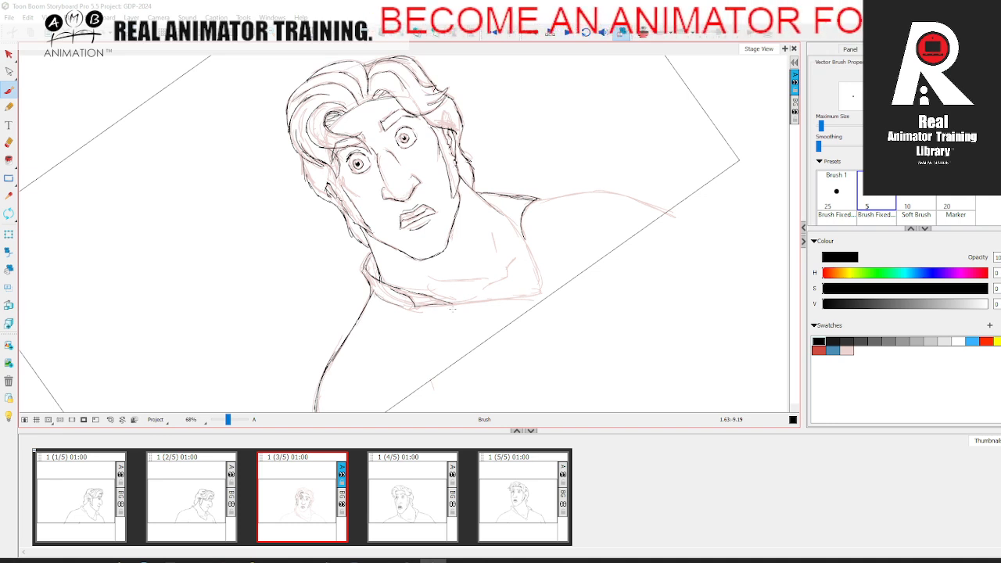
{"action": "left_click_drag", "start_coordinate": [454, 303], "coordinate": [541, 293]}
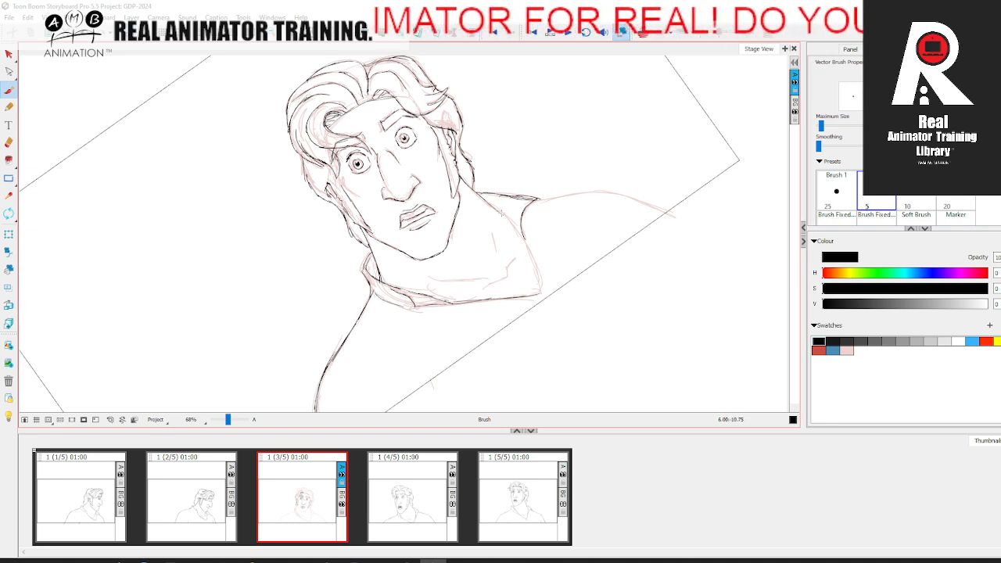
{"action": "left_click_drag", "start_coordinate": [522, 229], "coordinate": [538, 271]}
{"action": "key", "text": "period"}
{"action": "key", "text": "comma"}
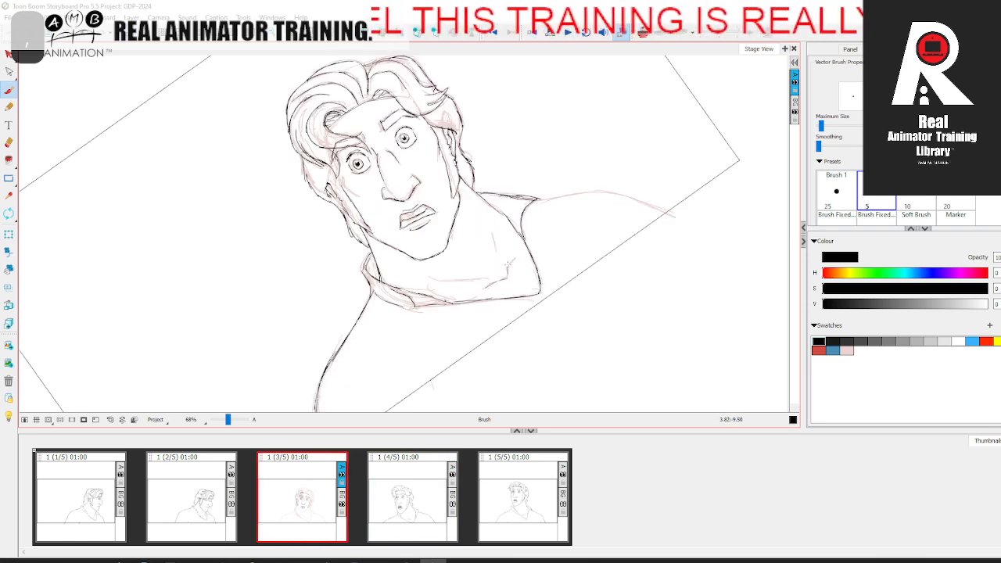
Step: Draw the collarbone and throat lines inside the neckline and the right shoulder contour in black
{"action": "left_click_drag", "start_coordinate": [443, 282], "coordinate": [479, 280]}
{"action": "left_click_drag", "start_coordinate": [498, 237], "coordinate": [493, 247]}
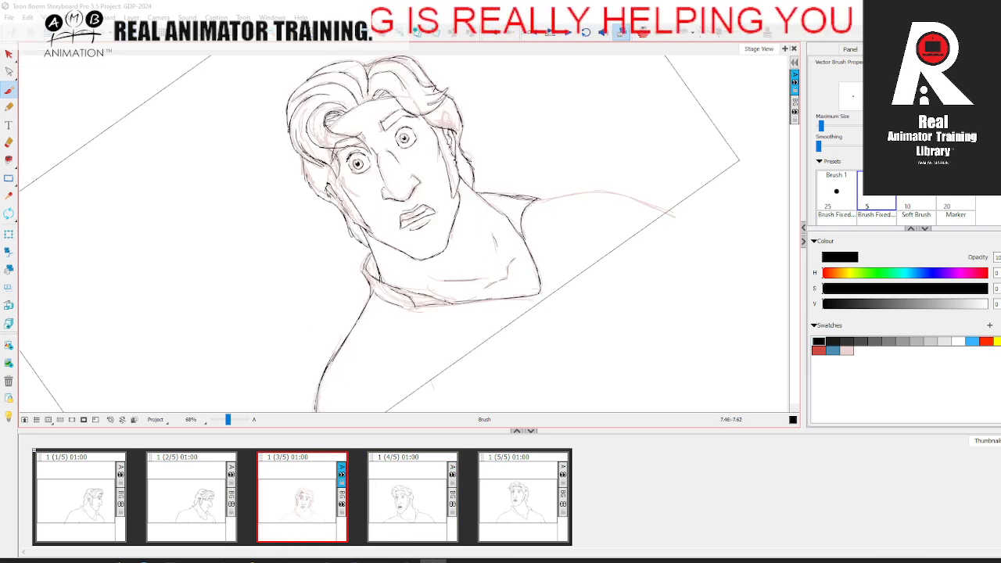
{"action": "mouse_move", "coordinate": [551, 196]}
{"action": "left_mouse_down"}
{"action": "mouse_move", "coordinate": [613, 196]}
{"action": "mouse_move", "coordinate": [682, 216]}
{"action": "left_mouse_up"}
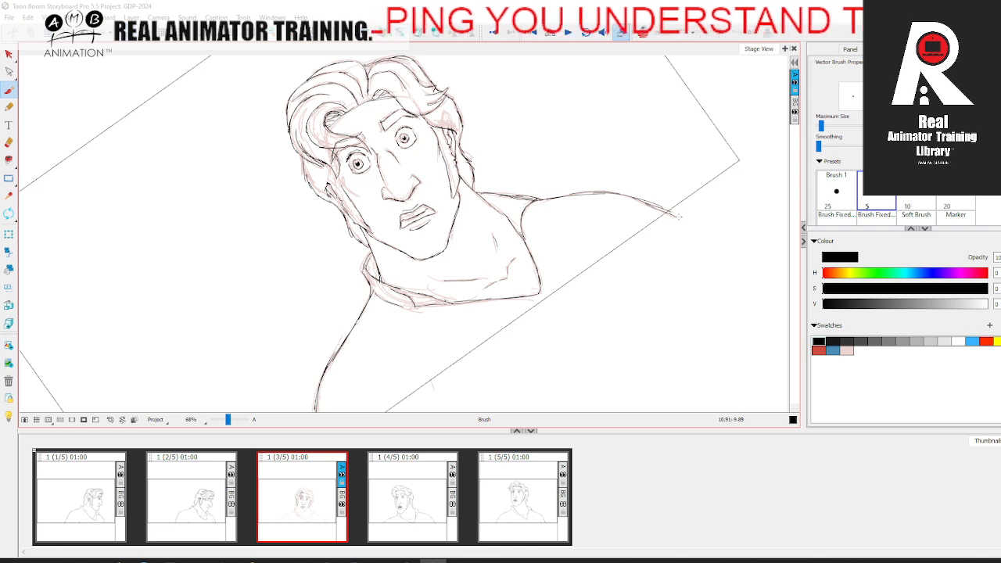
Step: Reset the canvas rotation and frame the inked head and shoulders for review
{"action": "key", "text": "space"}
{"action": "left_click_drag", "start_coordinate": [604, 247], "coordinate": [572, 309]}
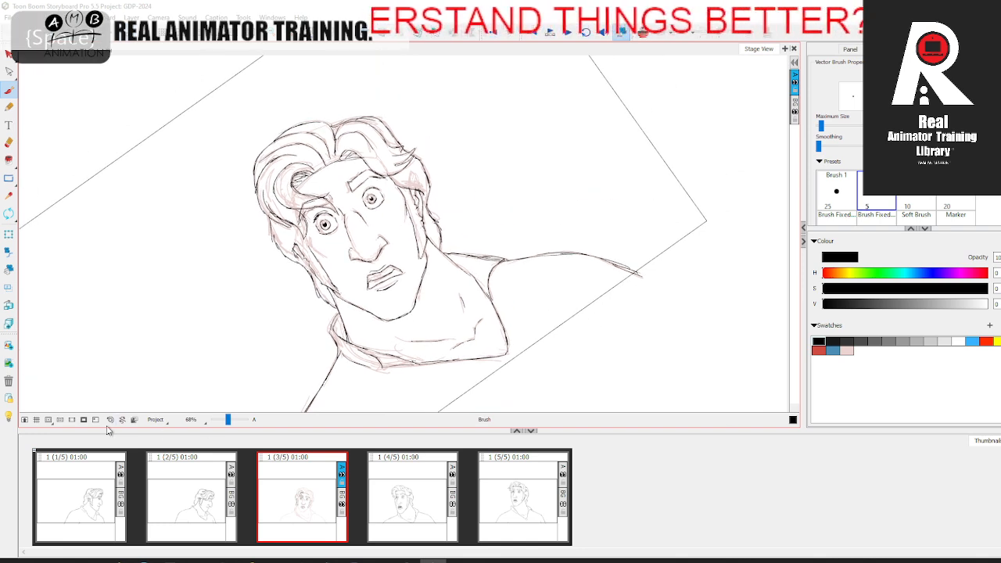
{"action": "left_click", "coordinate": [111, 420]}
{"action": "left_click_drag", "start_coordinate": [228, 420], "coordinate": [229, 421]}
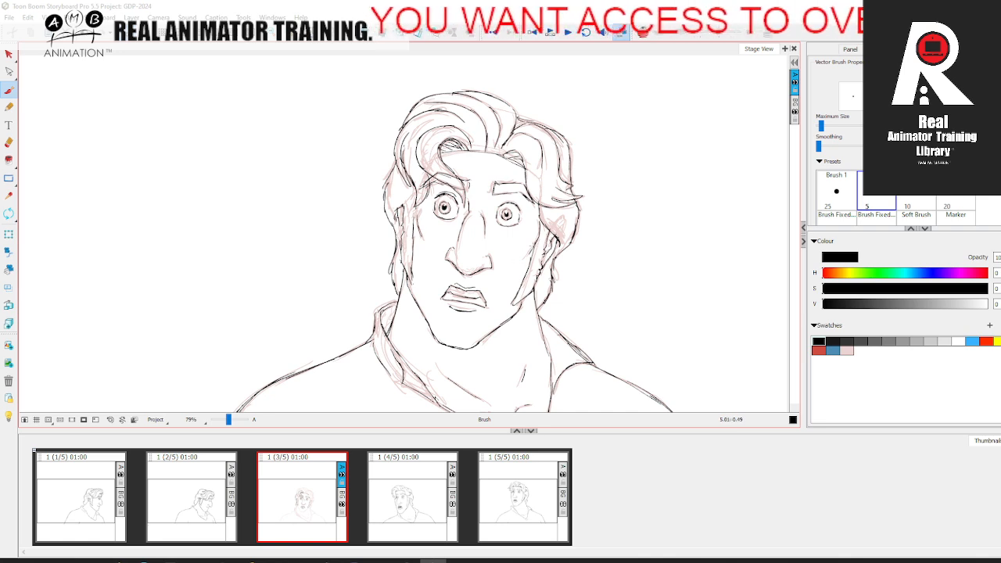
Step: Select the pale pink rough lines in the third panel and delete them, keeping the black line art
{"action": "key", "text": "space"}
{"action": "left_click_drag", "start_coordinate": [559, 265], "coordinate": [550, 293]}
{"action": "left_click", "coordinate": [9, 55]}
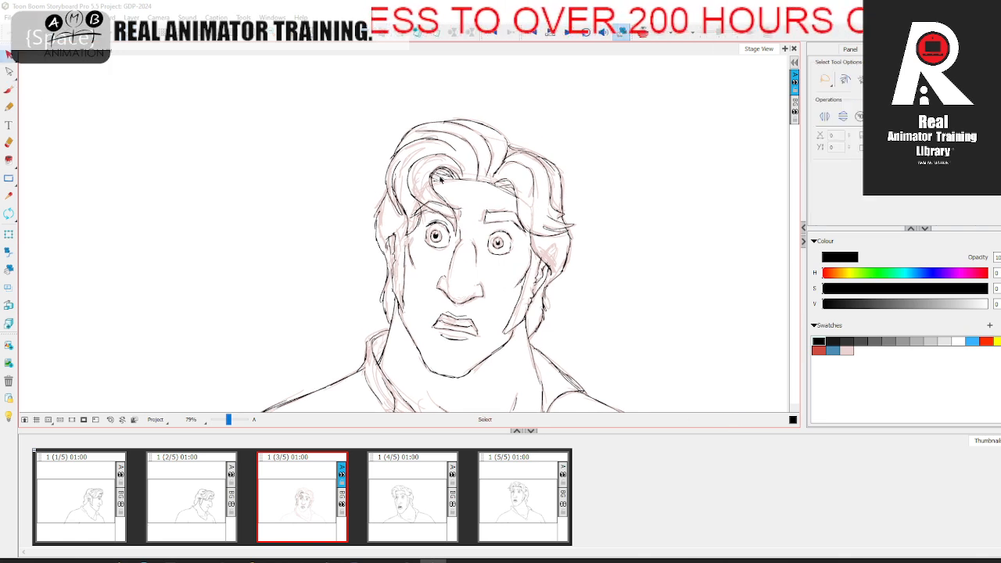
{"action": "left_click", "coordinate": [422, 175]}
{"action": "key", "text": "Delete"}
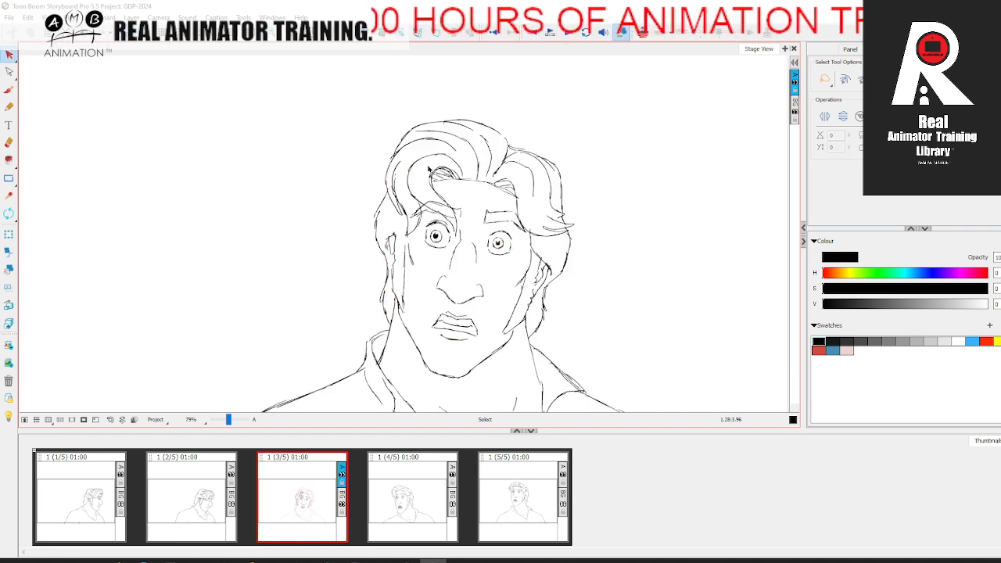
Step: Mirror the storyboard drawings horizontally, switch back to the Brush and frame the inked head closely
{"action": "key", "text": "space"}
{"action": "left_click_drag", "start_coordinate": [611, 315], "coordinate": [620, 275]}
{"action": "left_click_drag", "start_coordinate": [229, 420], "coordinate": [233, 421]}
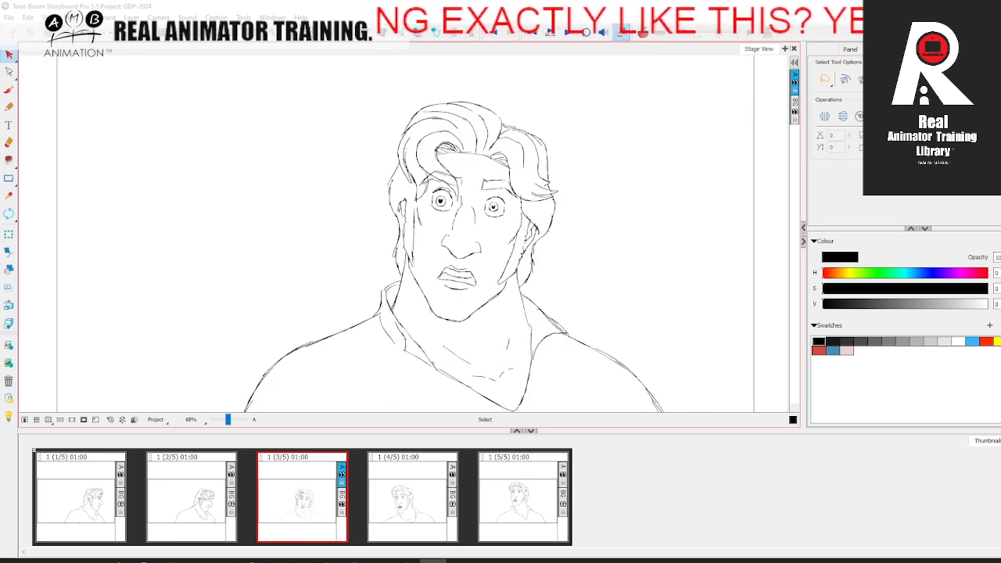
{"action": "left_click", "coordinate": [96, 22]}
{"action": "left_click", "coordinate": [129, 251]}
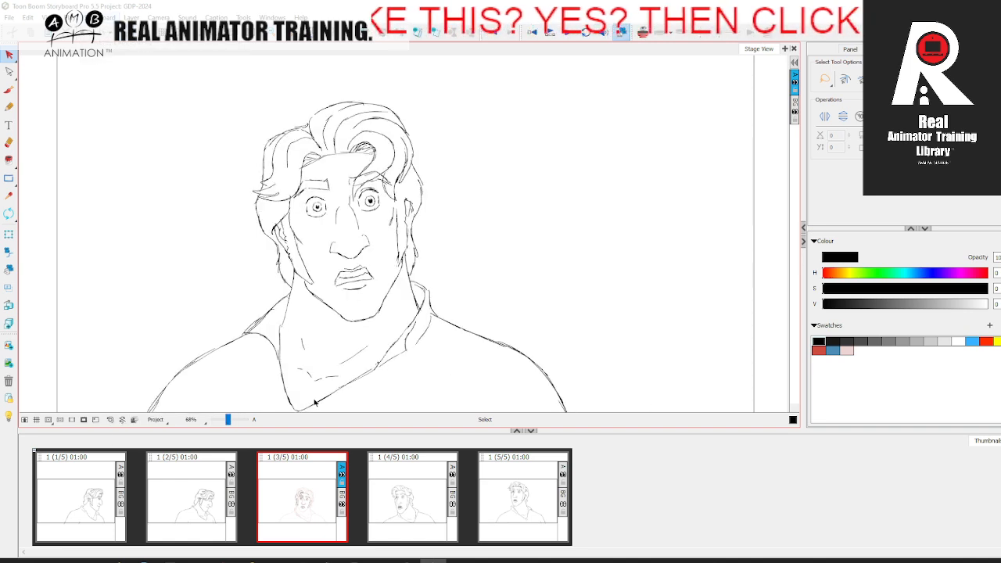
{"action": "left_click", "coordinate": [8, 90]}
{"action": "left_click_drag", "start_coordinate": [229, 420], "coordinate": [232, 421]}
{"action": "key", "text": "space"}
{"action": "left_click_drag", "start_coordinate": [301, 329], "coordinate": [334, 369]}
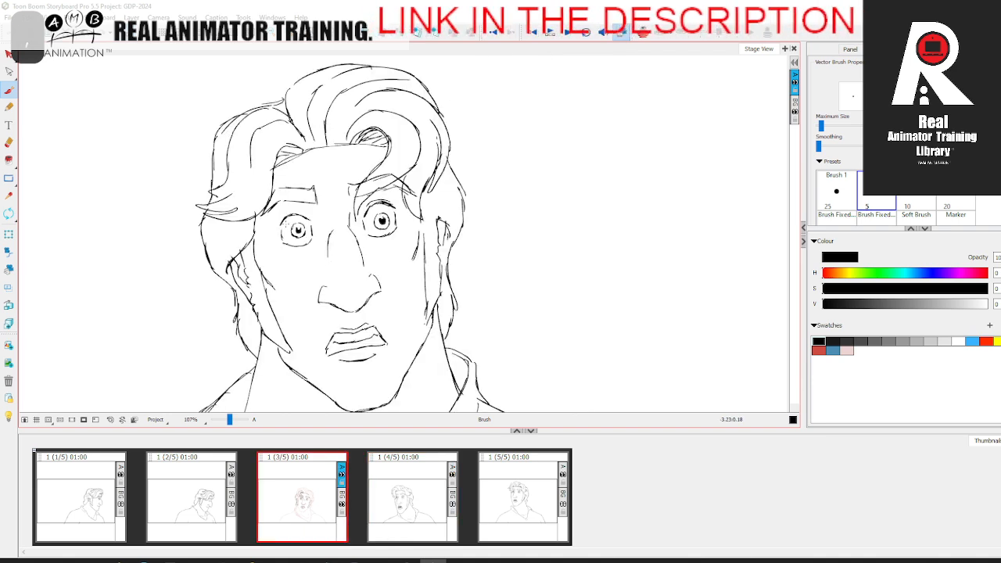
Step: Flip through the mirrored panels to check how the inked head turn reads from pose to pose
{"action": "left_click", "coordinate": [413, 493]}
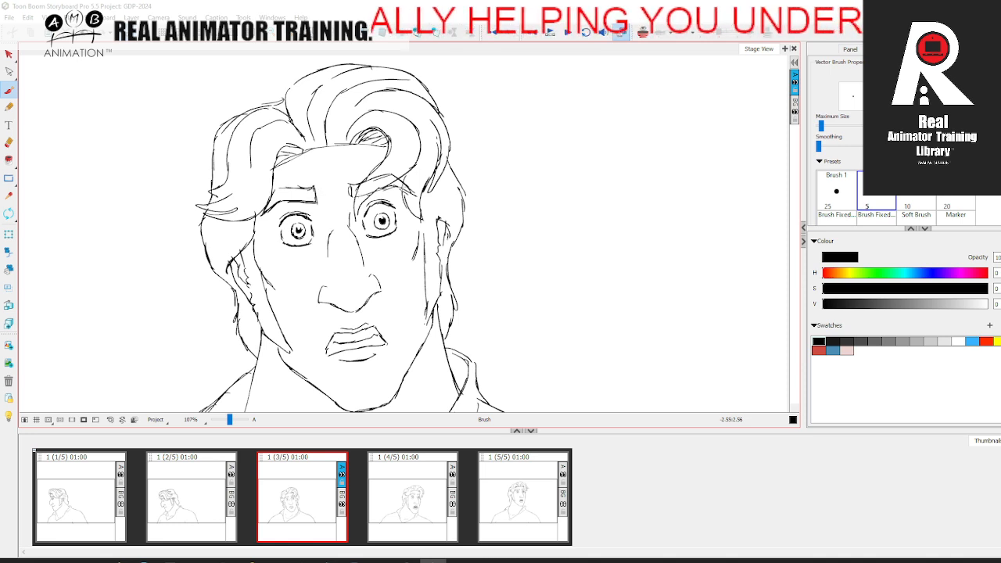
{"action": "key", "text": "period"}
{"action": "key", "text": "comma"}
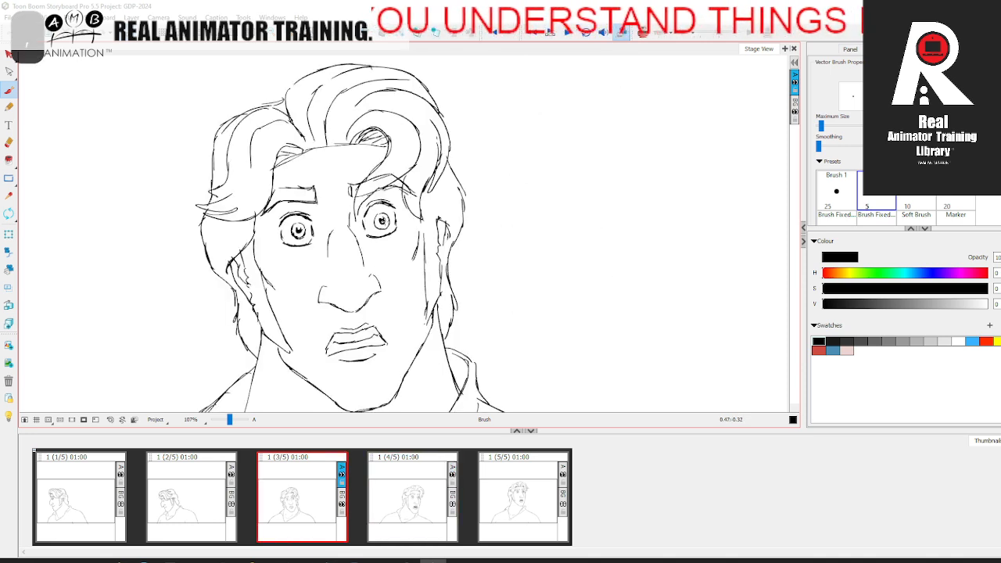
{"action": "key", "text": "alt+e"}
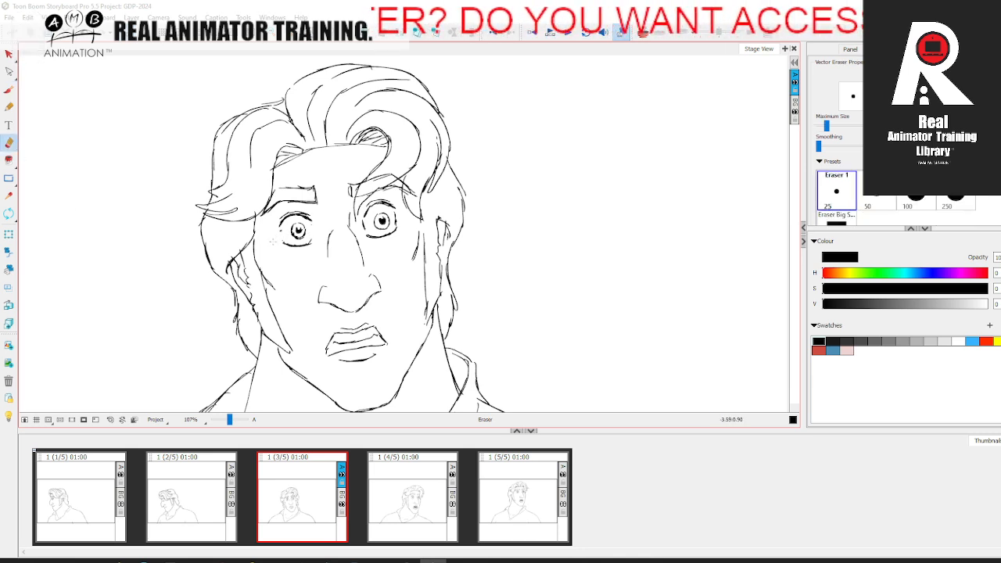
{"action": "key", "text": "alt+b"}
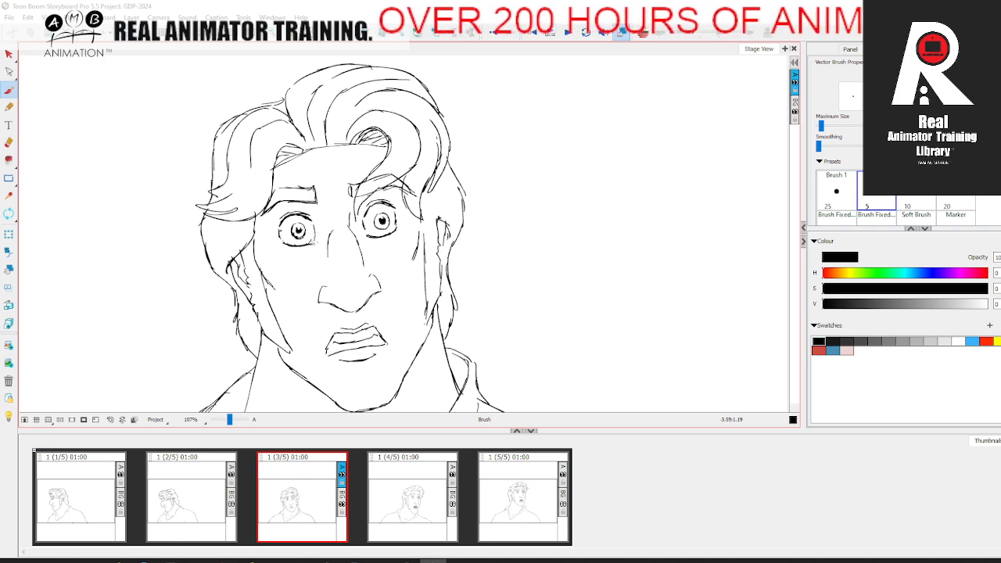
{"action": "key", "text": "."}
{"action": "left_click_drag", "start_coordinate": [228, 424], "coordinate": [227, 424]}
{"action": "left_click", "coordinate": [102, 497]}
{"action": "key", "text": "period"}
{"action": "key", "text": "period"}
{"action": "key", "text": "period"}
{"action": "key", "text": "period"}
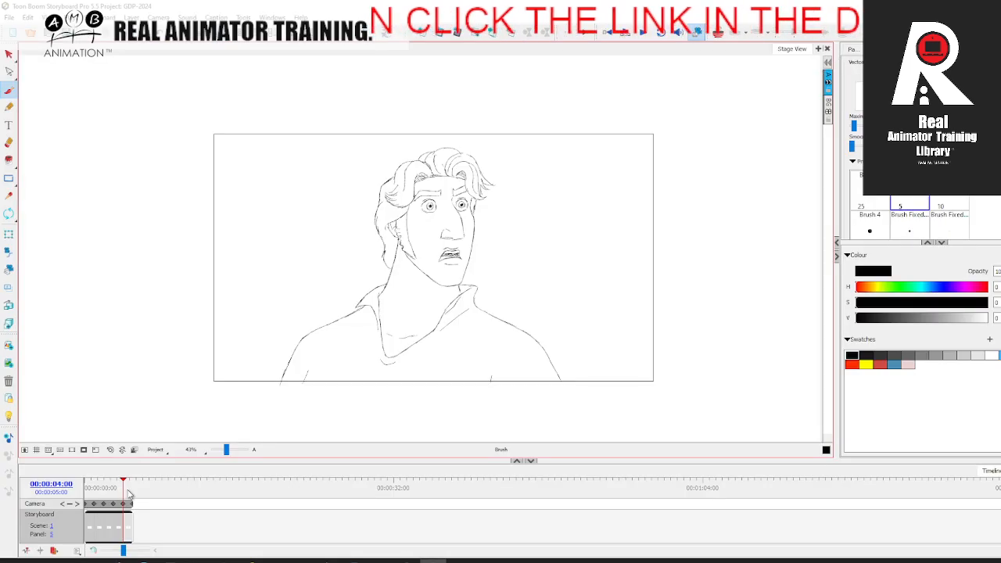
Step: Add a new blank panel after the fourth panel and frame the onion-skinned neighbouring poses for sketching
{"action": "mouse_move", "coordinate": [128, 492]}
{"action": "left_mouse_down"}
{"action": "mouse_move", "coordinate": [85, 501]}
{"action": "mouse_move", "coordinate": [128, 496]}
{"action": "mouse_move", "coordinate": [109, 496]}
{"action": "mouse_move", "coordinate": [133, 491]}
{"action": "mouse_move", "coordinate": [113, 496]}
{"action": "mouse_move", "coordinate": [117, 478]}
{"action": "left_mouse_up"}
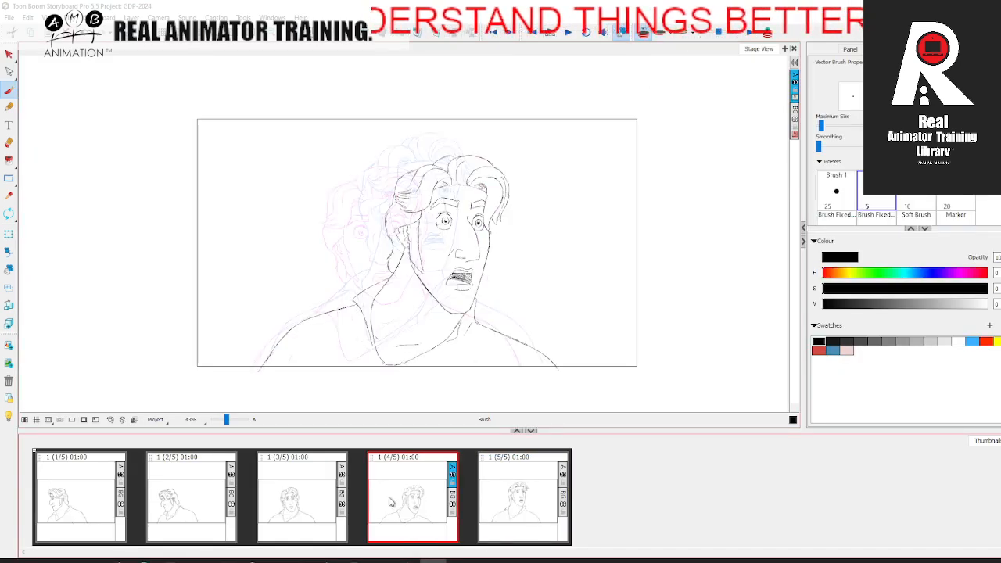
{"action": "key", "text": "p"}
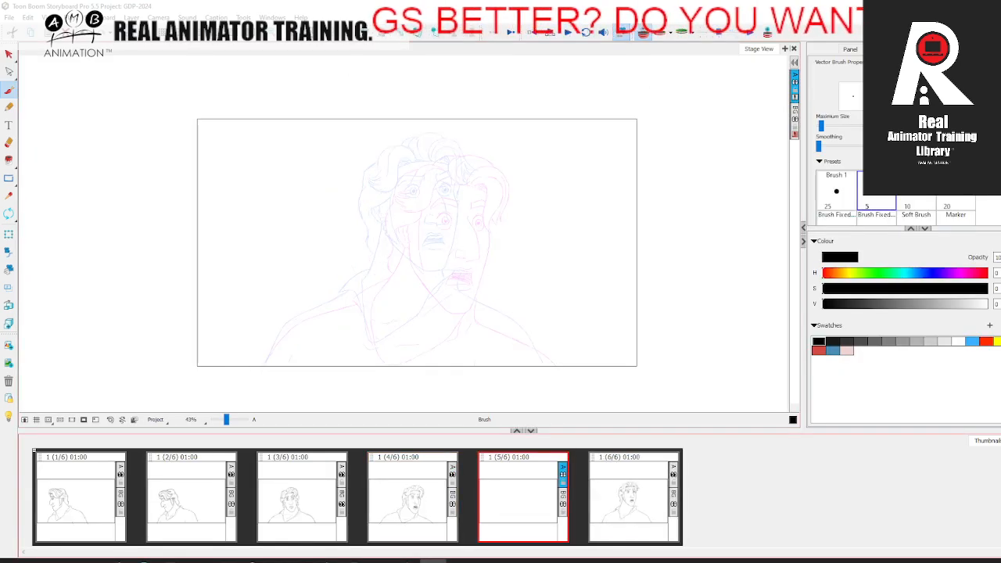
{"action": "key", "text": "space"}
{"action": "left_click_drag", "start_coordinate": [400, 359], "coordinate": [270, 360]}
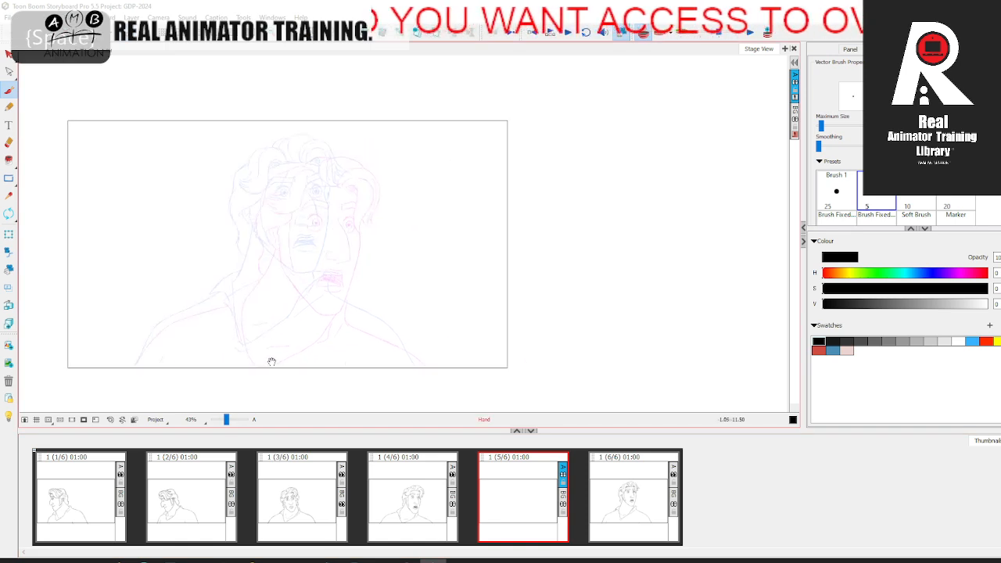
{"action": "left_click_drag", "start_coordinate": [227, 421], "coordinate": [228, 421]}
{"action": "key", "text": "space"}
{"action": "left_click_drag", "start_coordinate": [621, 389], "coordinate": [692, 379]}
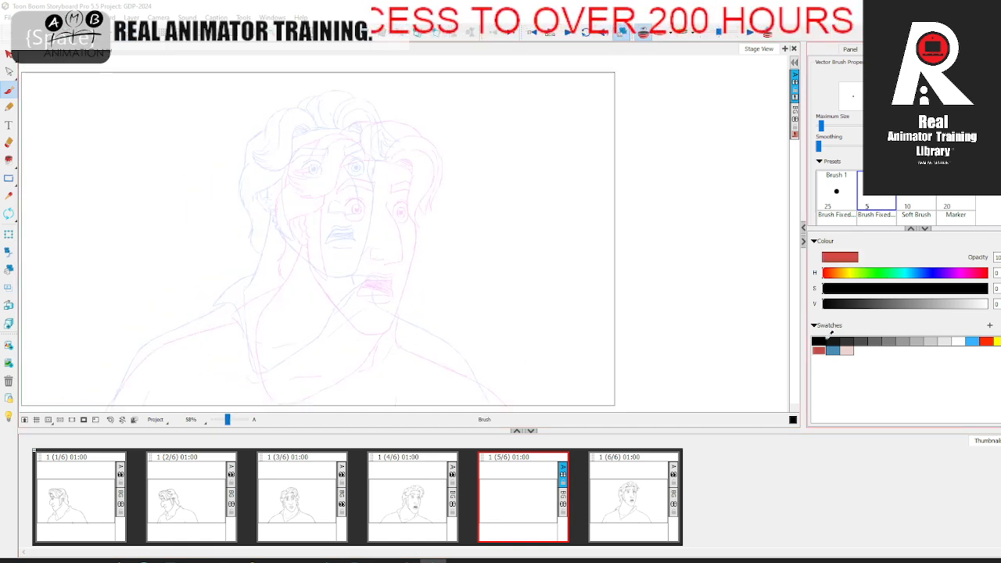
Step: Choose the red swatch, compare the neighbouring fourth and sixth panels, and return to the blank fifth panel
{"action": "left_click", "coordinate": [819, 351]}
{"action": "left_click", "coordinate": [302, 493]}
{"action": "left_click", "coordinate": [523, 493]}
{"action": "left_click", "coordinate": [624, 482]}
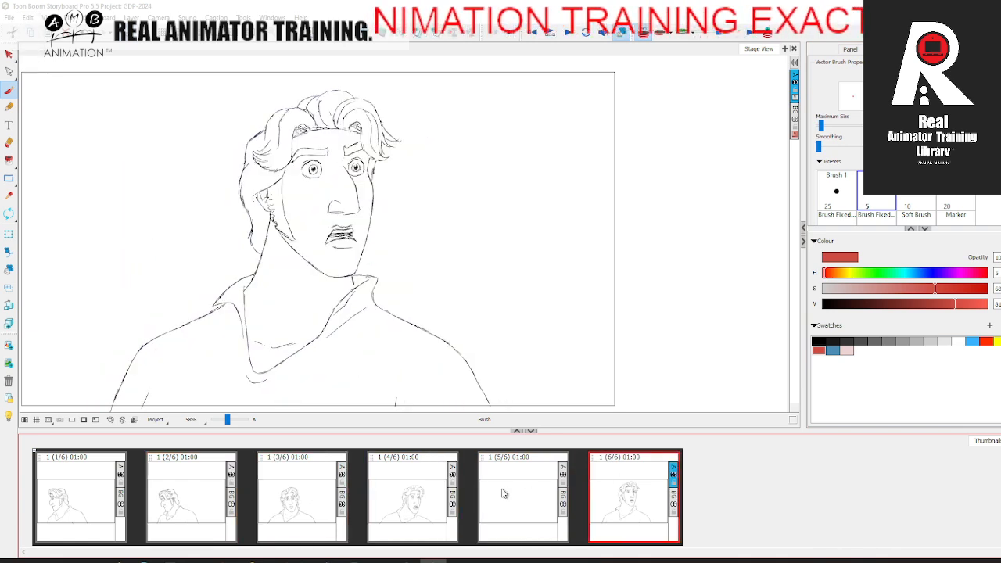
{"action": "left_click", "coordinate": [412, 493]}
{"action": "left_click", "coordinate": [523, 493]}
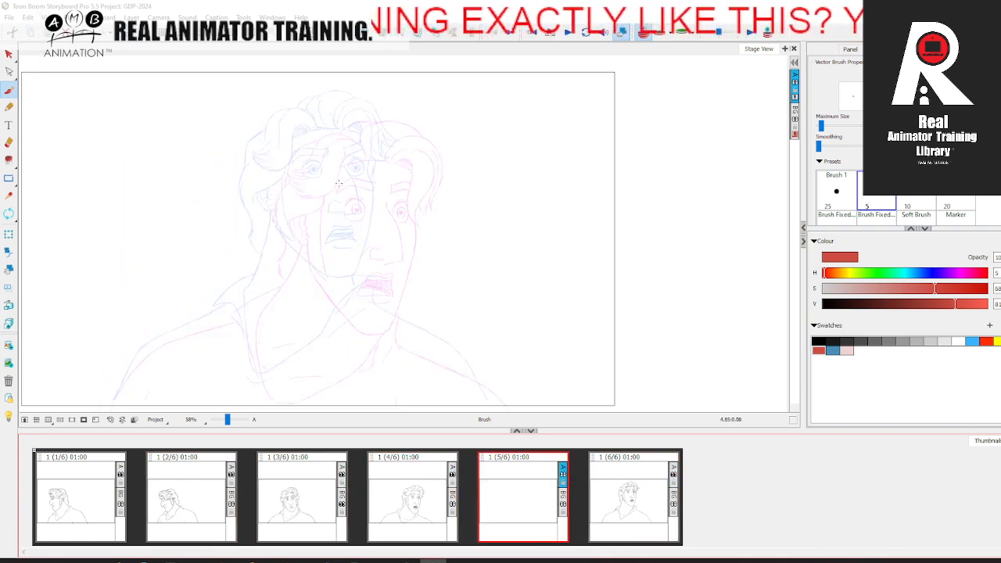
Step: Draw a red vertical face centre line and a horizontal eye line midway between the onion-skinned heads, with two eye circles
{"action": "left_click_drag", "start_coordinate": [364, 147], "coordinate": [361, 251]}
{"action": "left_click_drag", "start_coordinate": [360, 252], "coordinate": [360, 289]}
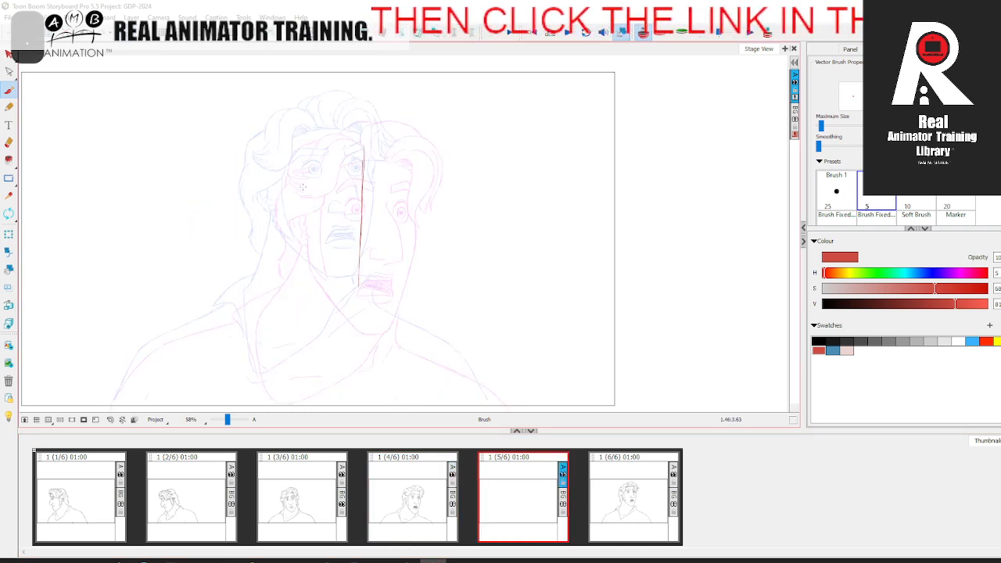
{"action": "left_click_drag", "start_coordinate": [288, 187], "coordinate": [410, 185]}
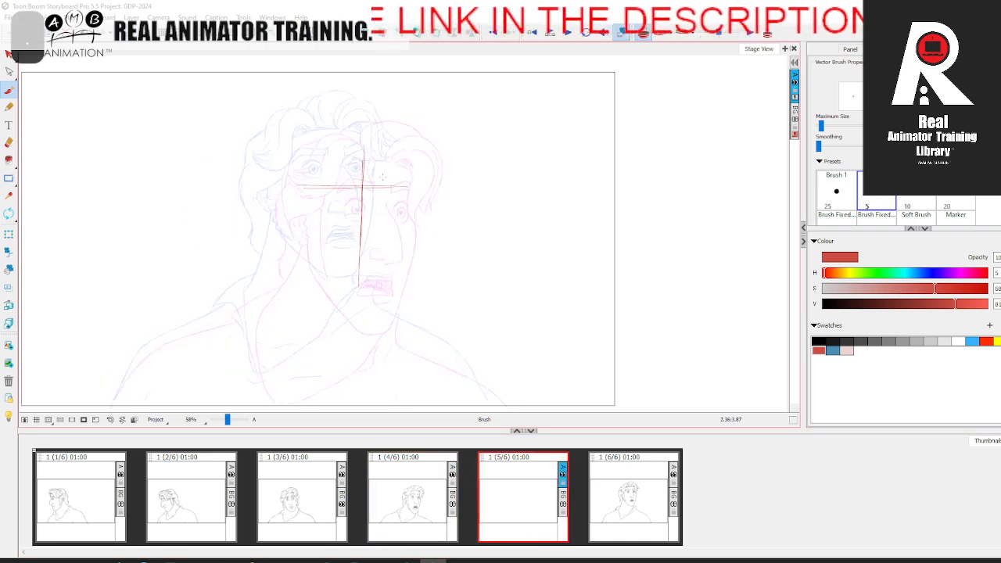
{"action": "mouse_move", "coordinate": [330, 180]}
{"action": "left_mouse_down"}
{"action": "mouse_move", "coordinate": [348, 182]}
{"action": "mouse_move", "coordinate": [329, 182]}
{"action": "left_mouse_up"}
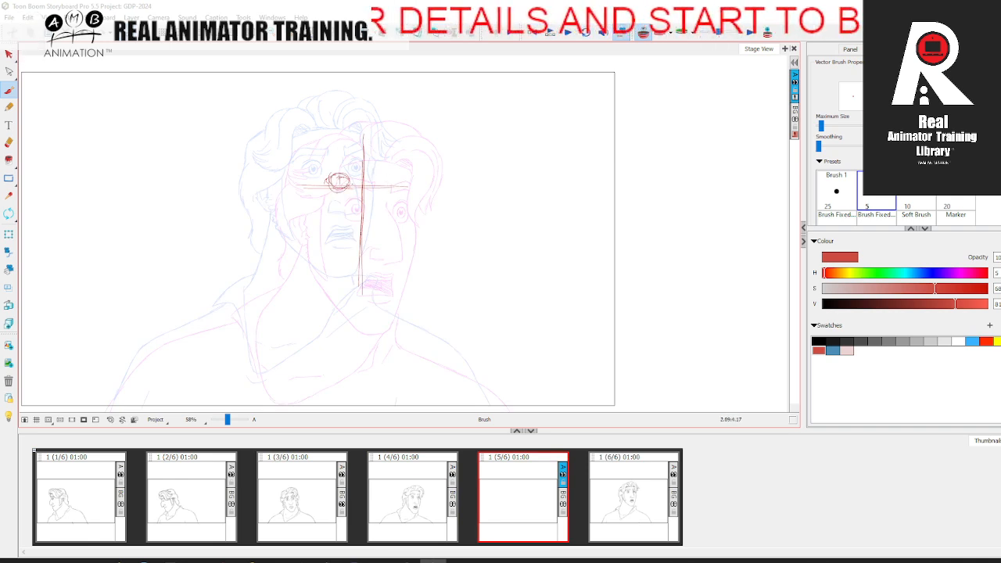
{"action": "left_click_drag", "start_coordinate": [385, 173], "coordinate": [380, 179]}
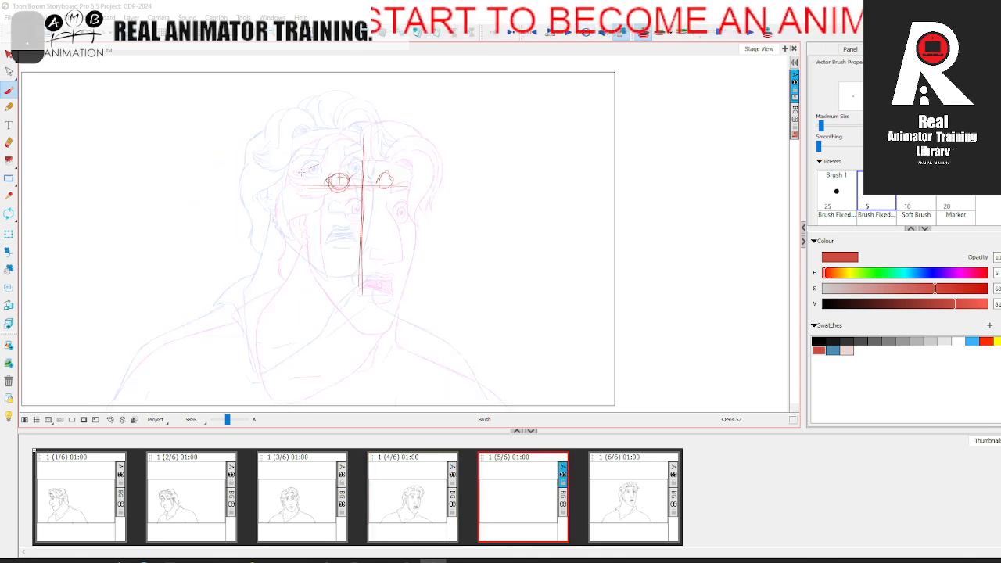
Step: Draw a red diamond guide around the eyes and nose, and sketch the eyebrows inside it
{"action": "left_click_drag", "start_coordinate": [366, 142], "coordinate": [402, 178]}
{"action": "mouse_move", "coordinate": [366, 138]}
{"action": "left_mouse_down"}
{"action": "mouse_move", "coordinate": [309, 173]}
{"action": "mouse_move", "coordinate": [357, 229]}
{"action": "left_mouse_up"}
{"action": "left_click_drag", "start_coordinate": [317, 198], "coordinate": [361, 232]}
{"action": "left_click_drag", "start_coordinate": [310, 198], "coordinate": [360, 251]}
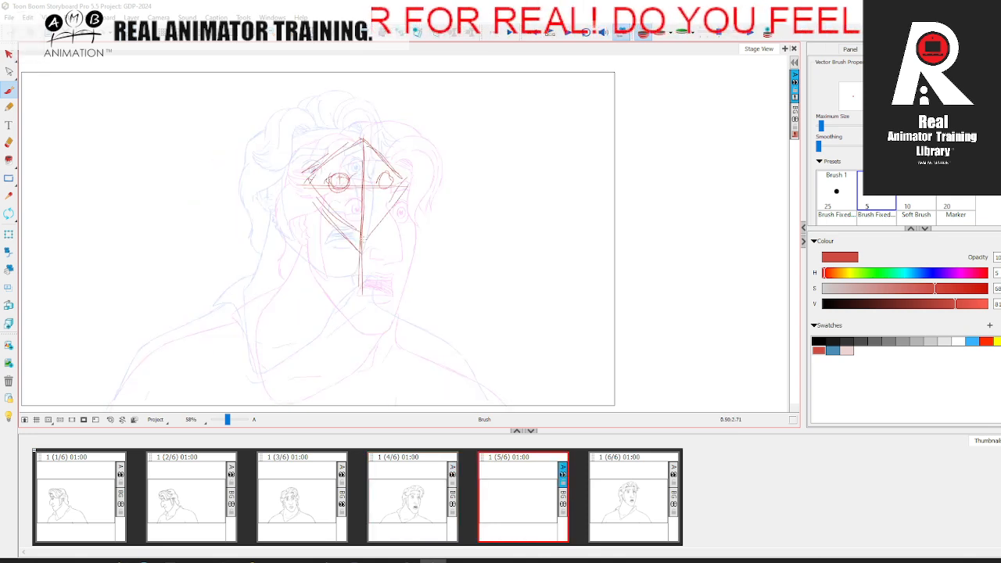
{"action": "left_click_drag", "start_coordinate": [404, 195], "coordinate": [361, 247]}
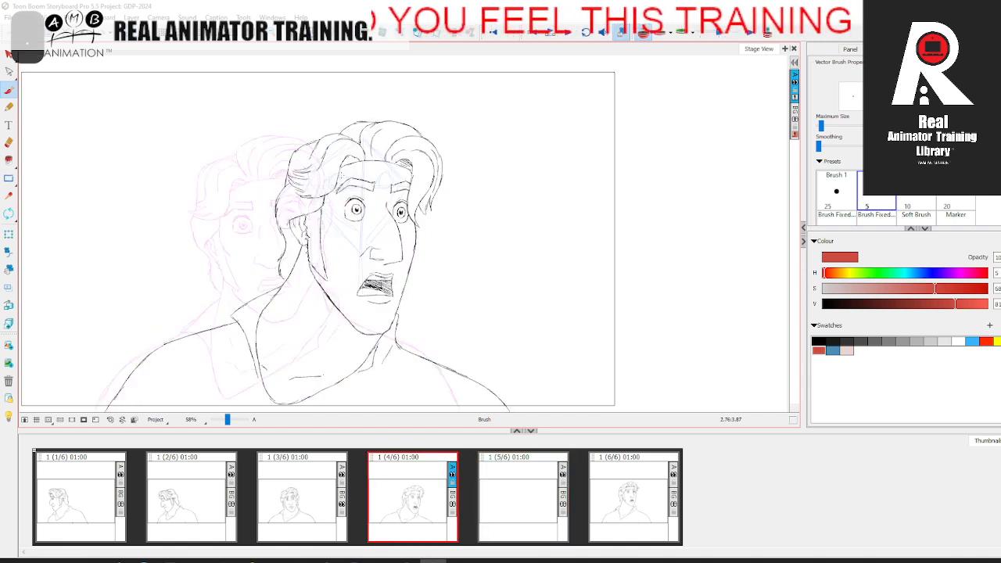
{"action": "left_click_drag", "start_coordinate": [331, 169], "coordinate": [356, 163]}
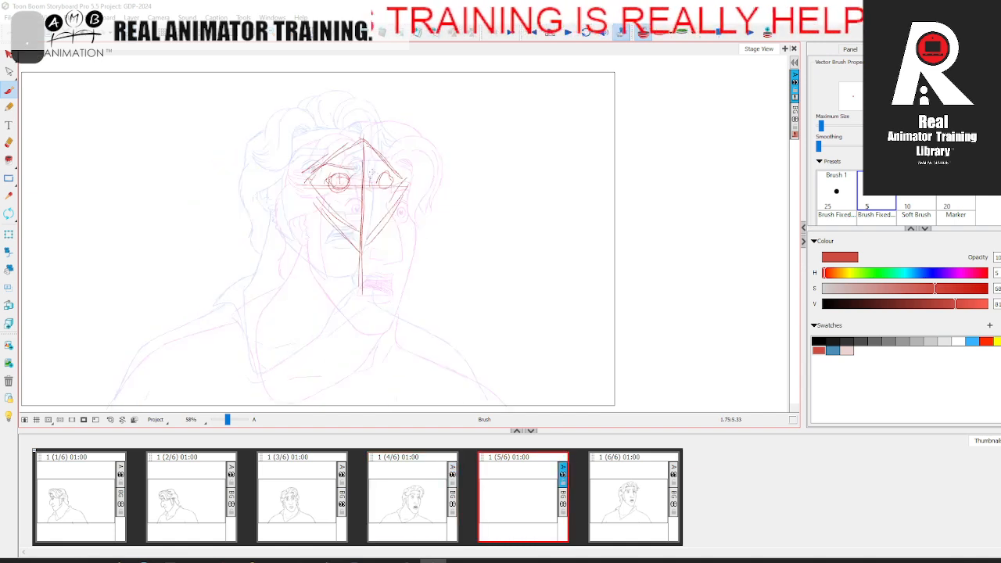
{"action": "left_click_drag", "start_coordinate": [318, 171], "coordinate": [391, 161]}
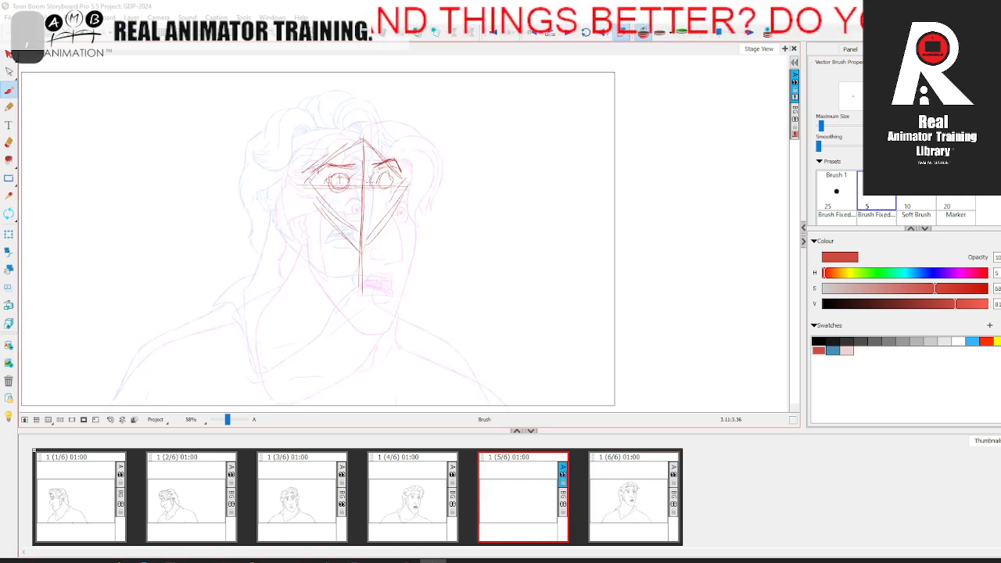
Step: Sketch the nose and mouth in red and add longer guide lines across the eyes and down past the nose
{"action": "left_click_drag", "start_coordinate": [373, 177], "coordinate": [378, 205]}
{"action": "left_click_drag", "start_coordinate": [379, 205], "coordinate": [383, 229]}
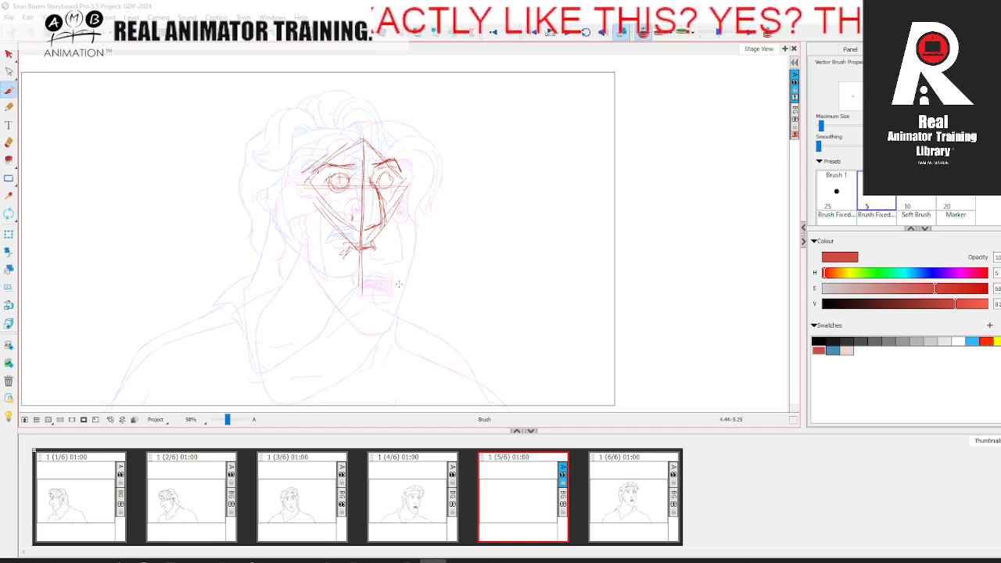
{"action": "left_click_drag", "start_coordinate": [289, 182], "coordinate": [371, 183]}
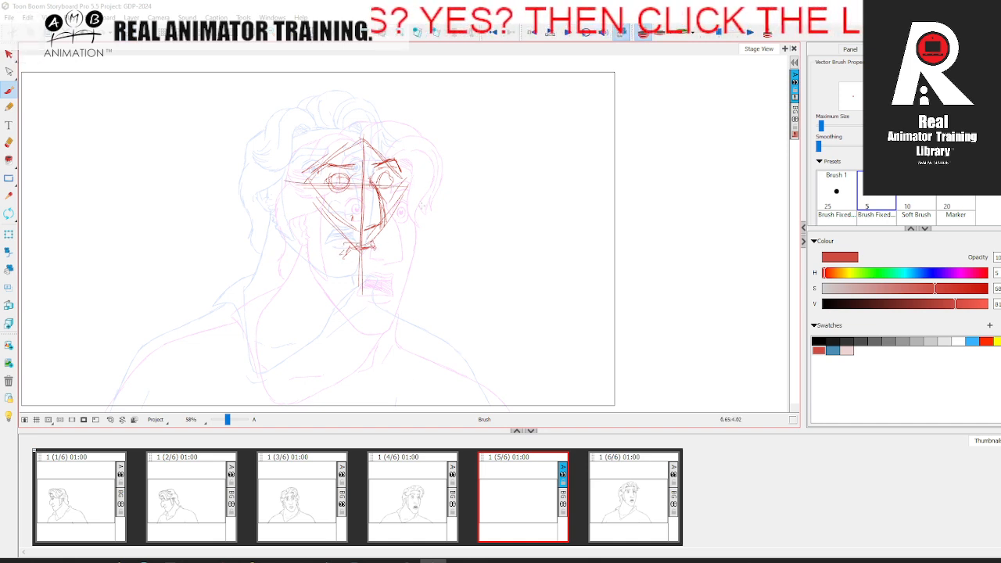
{"action": "left_click_drag", "start_coordinate": [383, 198], "coordinate": [382, 324]}
{"action": "left_click_drag", "start_coordinate": [374, 154], "coordinate": [384, 356]}
{"action": "key", "text": "ctrl+z"}
{"action": "key", "text": "ctrl+z"}
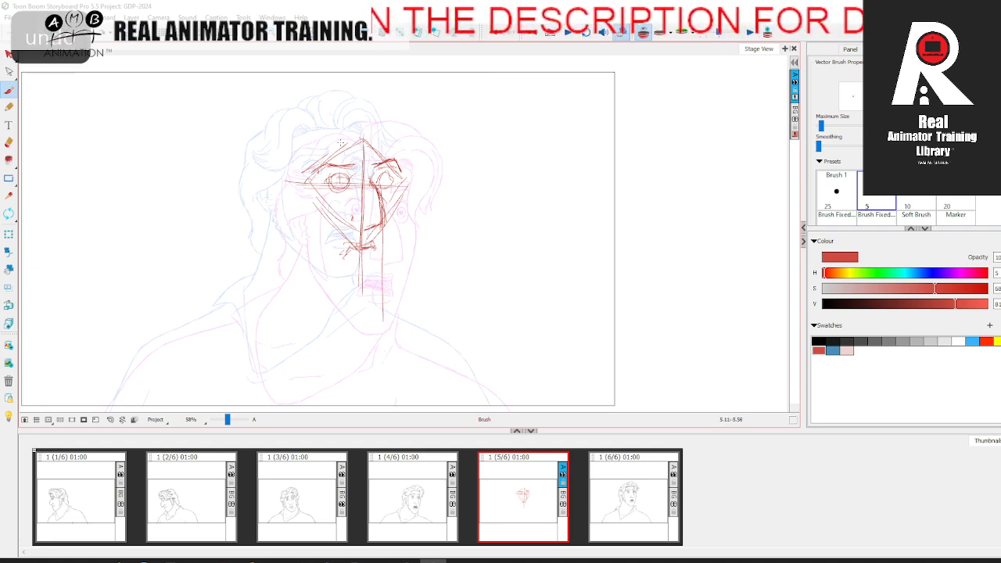
{"action": "mouse_move", "coordinate": [328, 115]}
{"action": "left_mouse_down"}
{"action": "mouse_move", "coordinate": [349, 289]}
{"action": "mouse_move", "coordinate": [341, 292]}
{"action": "left_mouse_up"}
{"action": "left_click_drag", "start_coordinate": [362, 121], "coordinate": [386, 338]}
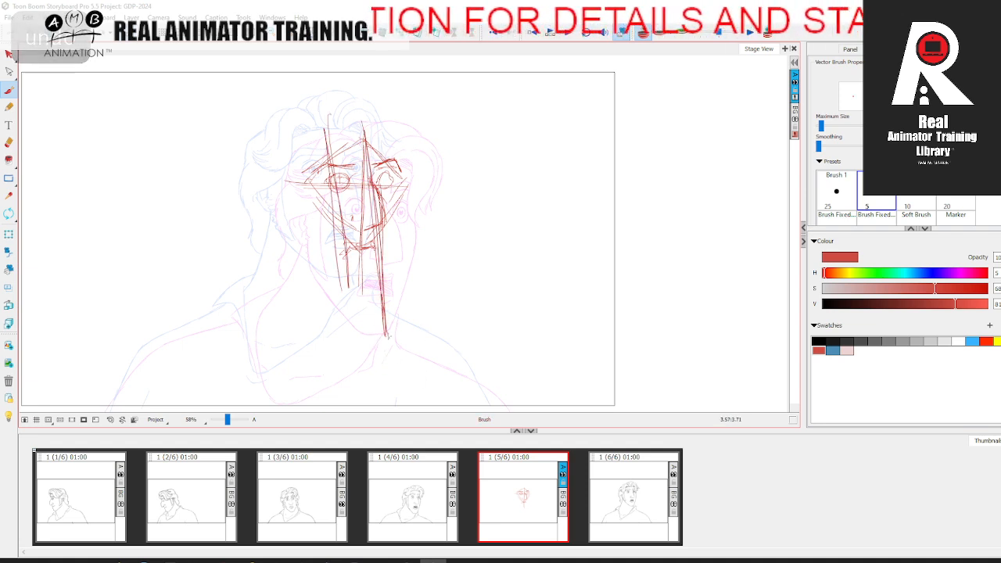
{"action": "key", "text": "ctrl+z"}
{"action": "key", "text": "ctrl+z"}
{"action": "key", "text": "ctrl+z"}
{"action": "key", "text": "ctrl+z"}
{"action": "left_click_drag", "start_coordinate": [362, 130], "coordinate": [365, 247]}
{"action": "left_click_drag", "start_coordinate": [360, 180], "coordinate": [359, 294]}
{"action": "left_click_drag", "start_coordinate": [361, 134], "coordinate": [357, 310]}
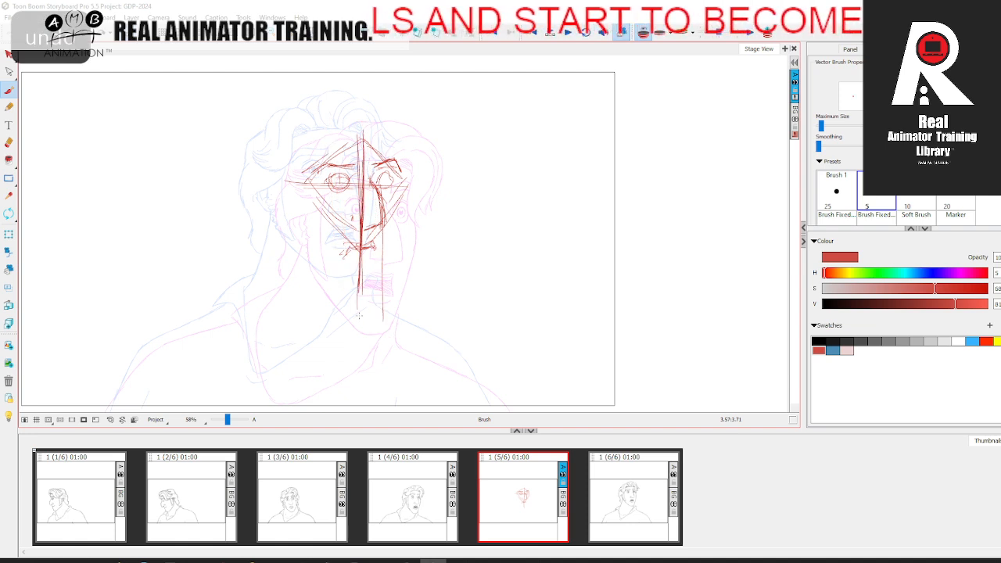
Step: Compare the head poses in the fourth and sixth panels with the rough sketch in the fifth panel
{"action": "left_click", "coordinate": [407, 501]}
{"action": "left_click", "coordinate": [546, 494]}
{"action": "left_click", "coordinate": [624, 488]}
{"action": "left_click", "coordinate": [414, 481]}
{"action": "left_click", "coordinate": [523, 493]}
{"action": "left_click", "coordinate": [413, 492]}
{"action": "left_click", "coordinate": [524, 496]}
{"action": "left_click", "coordinate": [632, 500]}
{"action": "left_click", "coordinate": [528, 497]}
Step: Strengthen the mouth and sketch the near side of the face down to the chin, comparing with the next panel
{"action": "mouse_move", "coordinate": [372, 242]}
{"action": "left_mouse_down"}
{"action": "mouse_move", "coordinate": [344, 255]}
{"action": "mouse_move", "coordinate": [375, 247]}
{"action": "left_mouse_up"}
{"action": "key", "text": "period"}
{"action": "key", "text": "comma"}
{"action": "left_click_drag", "start_coordinate": [297, 193], "coordinate": [298, 249]}
{"action": "mouse_move", "coordinate": [296, 161]}
{"action": "left_mouse_down"}
{"action": "mouse_move", "coordinate": [343, 127]}
{"action": "mouse_move", "coordinate": [392, 138]}
{"action": "mouse_move", "coordinate": [400, 197]}
{"action": "mouse_move", "coordinate": [415, 207]}
{"action": "mouse_move", "coordinate": [396, 219]}
{"action": "mouse_move", "coordinate": [380, 284]}
{"action": "left_mouse_up"}
{"action": "key", "text": "period"}
{"action": "key", "text": "comma"}
{"action": "key", "text": "period"}
{"action": "key", "text": "comma"}
Step: Sketch the far cheek and jaw contour from the eye line down to the chin, comparing with the next panel
{"action": "left_click_drag", "start_coordinate": [401, 197], "coordinate": [376, 283]}
{"action": "left_click_drag", "start_coordinate": [389, 236], "coordinate": [366, 295]}
{"action": "key", "text": "period"}
{"action": "key", "text": "comma"}
{"action": "key", "text": "period"}
{"action": "key", "text": "comma"}
{"action": "key", "text": "period"}
{"action": "key", "text": "comma"}
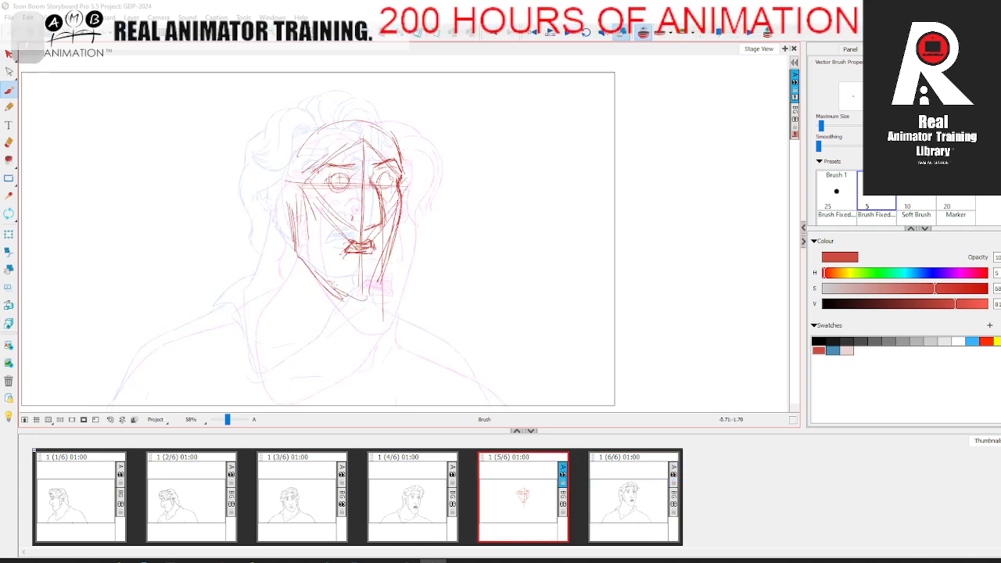
Step: Sketch the squared chin plane below the mouth and firm up the near jawline in red
{"action": "key", "text": "period"}
{"action": "key", "text": "comma"}
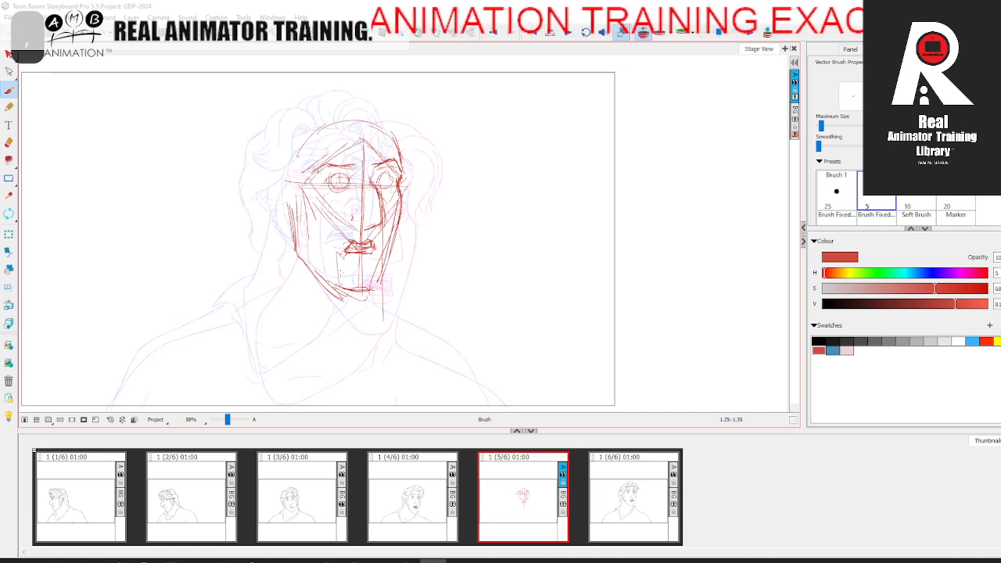
{"action": "key", "text": "period"}
{"action": "key", "text": "comma"}
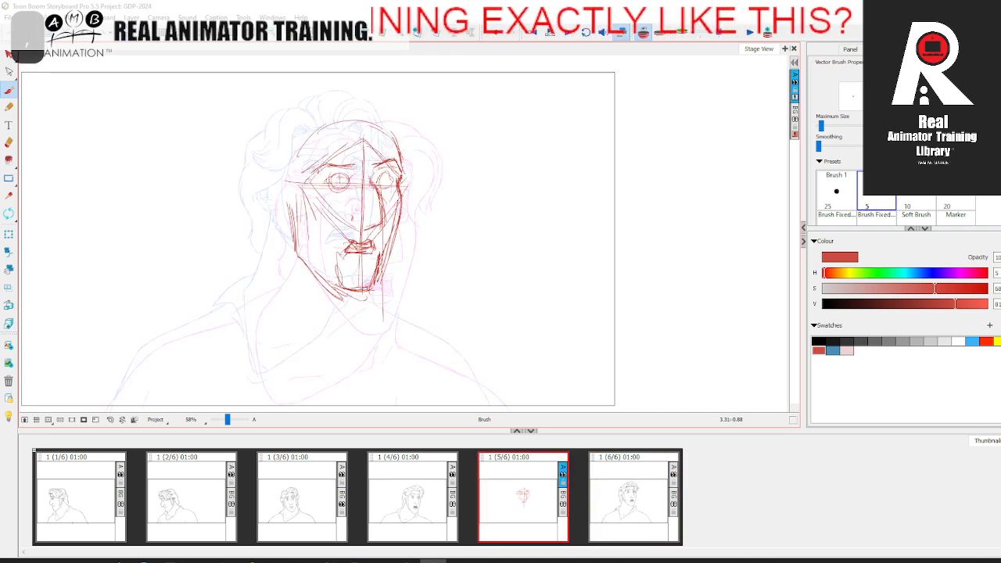
{"action": "mouse_move", "coordinate": [298, 250]}
{"action": "left_mouse_down"}
{"action": "mouse_move", "coordinate": [341, 290]}
{"action": "mouse_move", "coordinate": [334, 284]}
{"action": "left_mouse_up"}
{"action": "key", "text": "period"}
{"action": "key", "text": "comma"}
Step: Rough in the near ear and the rounded cranium above the forehead in red, comparing with the next panel
{"action": "mouse_move", "coordinate": [291, 179]}
{"action": "left_mouse_down"}
{"action": "mouse_move", "coordinate": [278, 205]}
{"action": "mouse_move", "coordinate": [291, 213]}
{"action": "mouse_move", "coordinate": [275, 140]}
{"action": "mouse_move", "coordinate": [332, 120]}
{"action": "left_mouse_up"}
{"action": "key", "text": "period"}
{"action": "key", "text": "comma"}
{"action": "key", "text": "period"}
{"action": "key", "text": "comma"}
{"action": "left_click_drag", "start_coordinate": [271, 168], "coordinate": [288, 209]}
{"action": "mouse_move", "coordinate": [276, 192]}
{"action": "left_mouse_down"}
{"action": "mouse_move", "coordinate": [282, 139]}
{"action": "mouse_move", "coordinate": [300, 120]}
{"action": "left_mouse_up"}
{"action": "left_click_drag", "start_coordinate": [285, 154], "coordinate": [352, 118]}
{"action": "left_click_drag", "start_coordinate": [291, 133], "coordinate": [391, 131]}
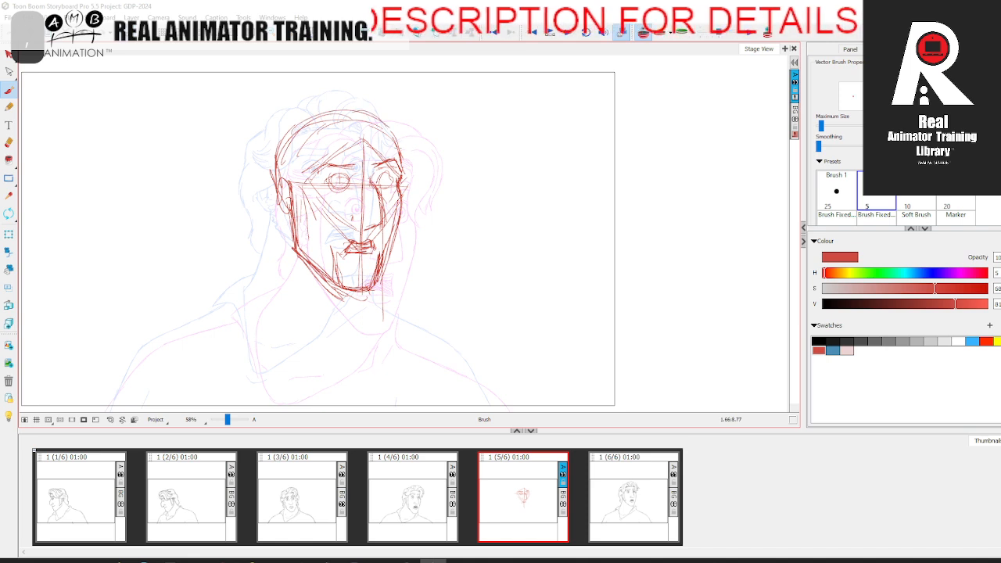
Step: Sketch both sides of the neck and the curved neckline edge down to its V-shaped point in red
{"action": "key", "text": "period"}
{"action": "key", "text": "comma"}
{"action": "left_click_drag", "start_coordinate": [282, 239], "coordinate": [251, 364]}
{"action": "key", "text": "period"}
{"action": "key", "text": "comma"}
{"action": "left_click_drag", "start_coordinate": [369, 289], "coordinate": [368, 310]}
{"action": "scroll", "coordinate": [359, 264], "scroll_direction": "down", "scroll_amount": 3}
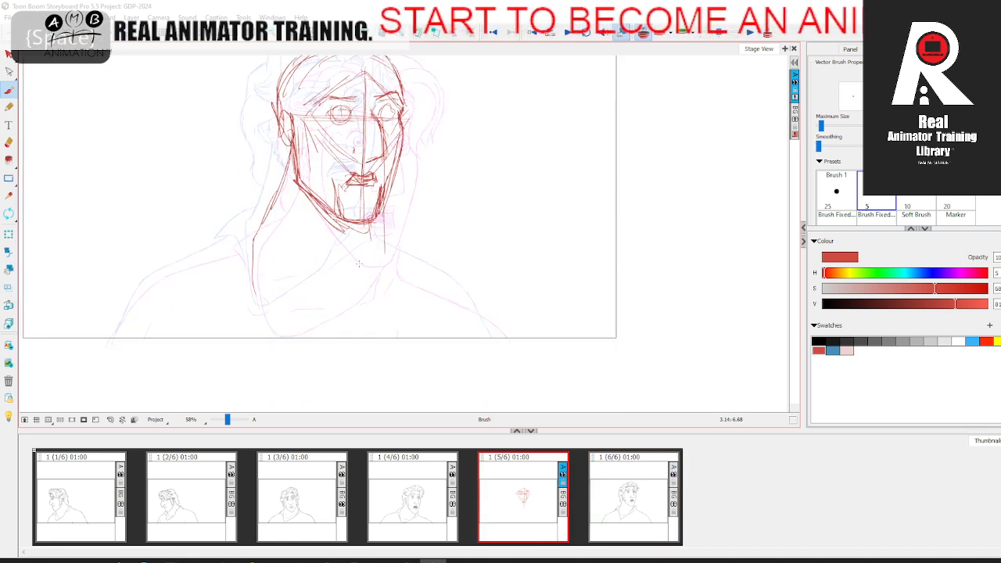
{"action": "mouse_move", "coordinate": [366, 246]}
{"action": "left_mouse_down"}
{"action": "mouse_move", "coordinate": [333, 291]}
{"action": "mouse_move", "coordinate": [268, 322]}
{"action": "left_mouse_up"}
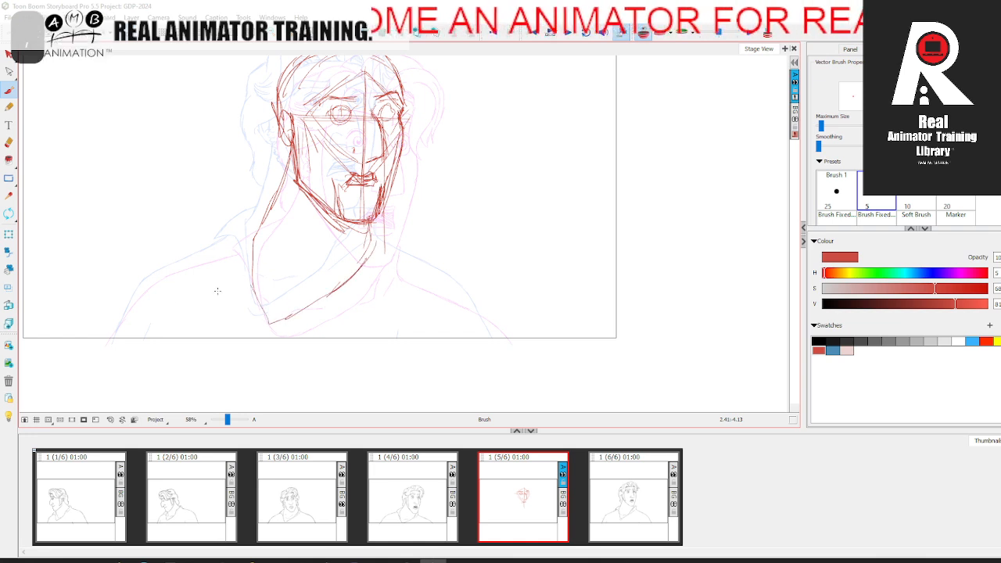
Step: Sketch both shoulder lines in red from the neck down to the frame's lower edge, comparing with the neighbouring panel
{"action": "key", "text": "period"}
{"action": "key", "text": "comma"}
{"action": "left_click_drag", "start_coordinate": [213, 253], "coordinate": [262, 226]}
{"action": "key", "text": "period"}
{"action": "key", "text": "comma"}
{"action": "mouse_move", "coordinate": [382, 248]}
{"action": "left_mouse_down"}
{"action": "mouse_move", "coordinate": [471, 298]}
{"action": "mouse_move", "coordinate": [480, 328]}
{"action": "left_mouse_up"}
{"action": "key", "text": "period"}
{"action": "key", "text": "comma"}
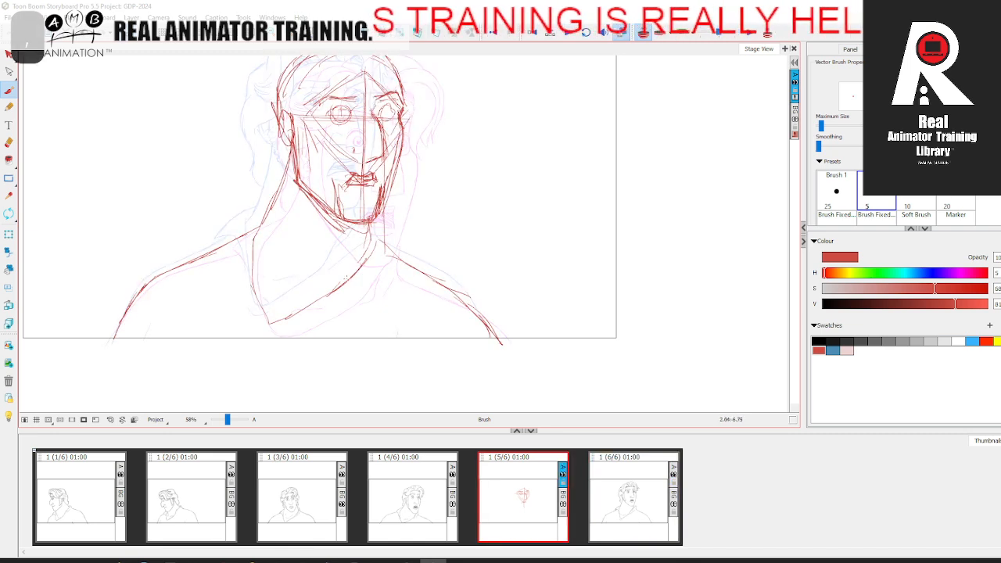
Step: Rough in the far collar fold below the chin and thicken the neckline's far edge in red
{"action": "key", "text": "period"}
{"action": "key", "text": "comma"}
{"action": "key", "text": "period"}
{"action": "key", "text": "comma"}
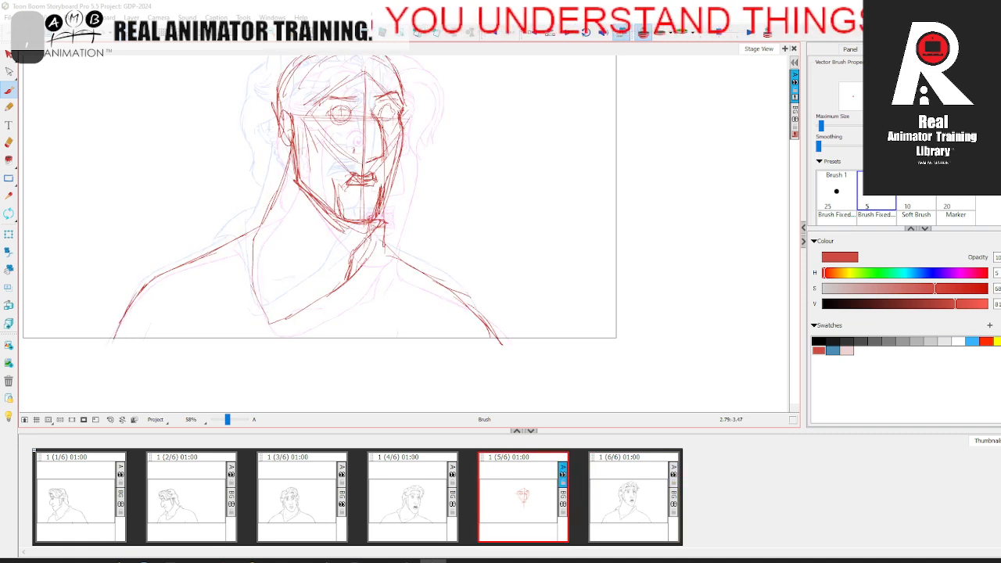
{"action": "key", "text": "period"}
{"action": "key", "text": "comma"}
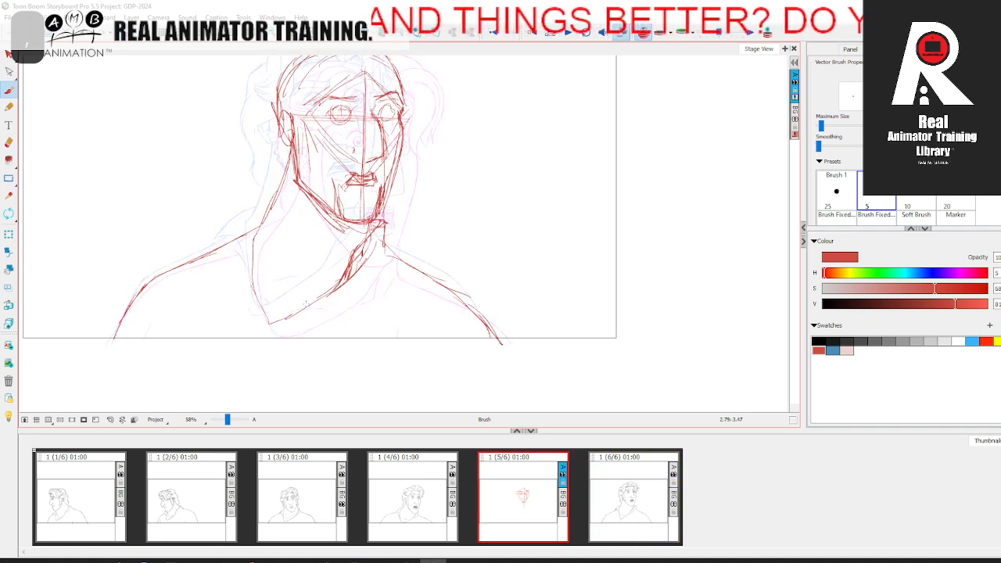
{"action": "key", "text": "period"}
{"action": "key", "text": "comma"}
Step: Sketch the pointed near-side collar flap between neck and shoulder and firm up the neckline beneath it
{"action": "left_click_drag", "start_coordinate": [247, 219], "coordinate": [264, 211]}
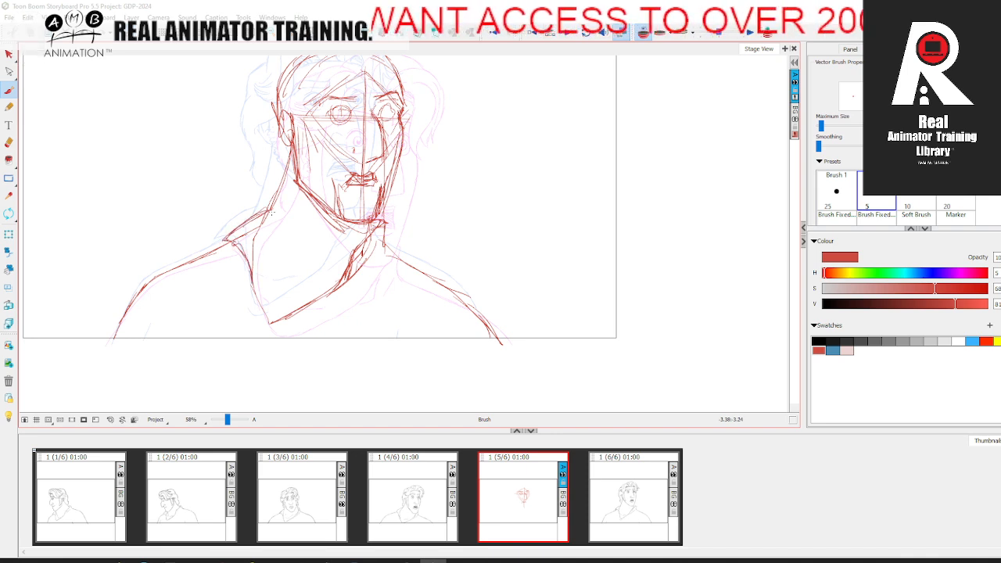
{"action": "key", "text": "period"}
{"action": "key", "text": "comma"}
{"action": "key", "text": "period"}
{"action": "key", "text": "comma"}
{"action": "key", "text": "period"}
{"action": "key", "text": "comma"}
Step: Examine the fifth-panel rough against the neighbouring poses, checking how the hair and head shift between panels four and six
{"action": "left_click_drag", "start_coordinate": [404, 232], "coordinate": [394, 298]}
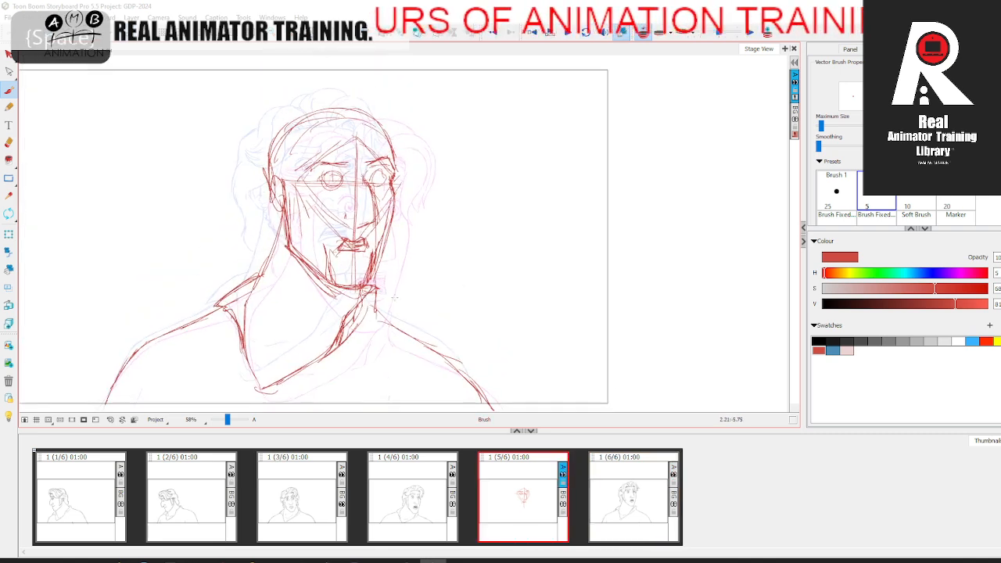
{"action": "key", "text": "period"}
{"action": "key", "text": "comma"}
{"action": "key", "text": "comma"}
{"action": "key", "text": "comma"}
{"action": "key", "text": "period"}
{"action": "key", "text": "period"}
{"action": "key", "text": "period"}
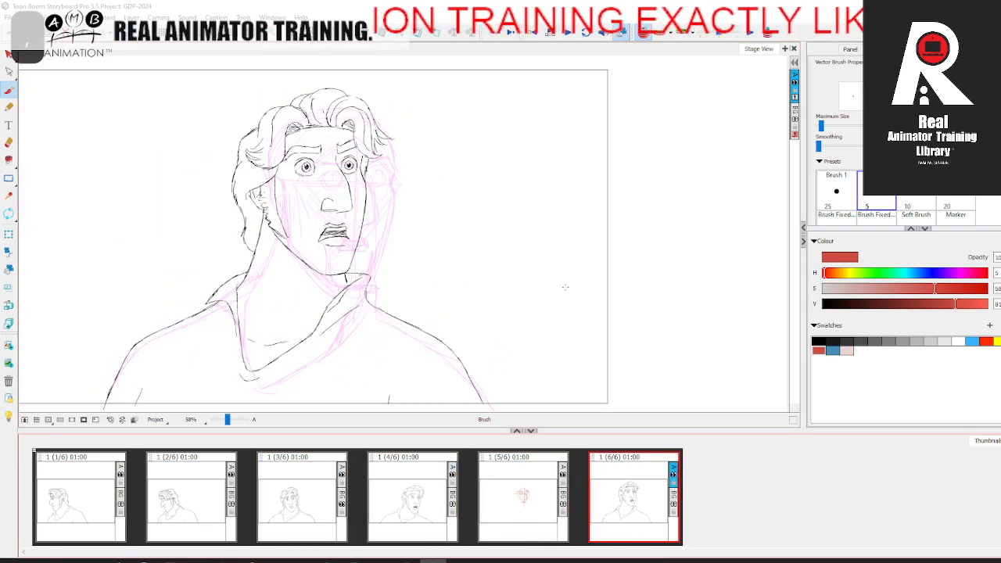
{"action": "key", "text": "comma"}
{"action": "left_click", "coordinate": [422, 505]}
{"action": "key", "text": "period"}
Step: Sketch the curved hair lock hanging beside the far temple in red, checking it against the adjacent panel
{"action": "left_click_drag", "start_coordinate": [403, 138], "coordinate": [414, 175]}
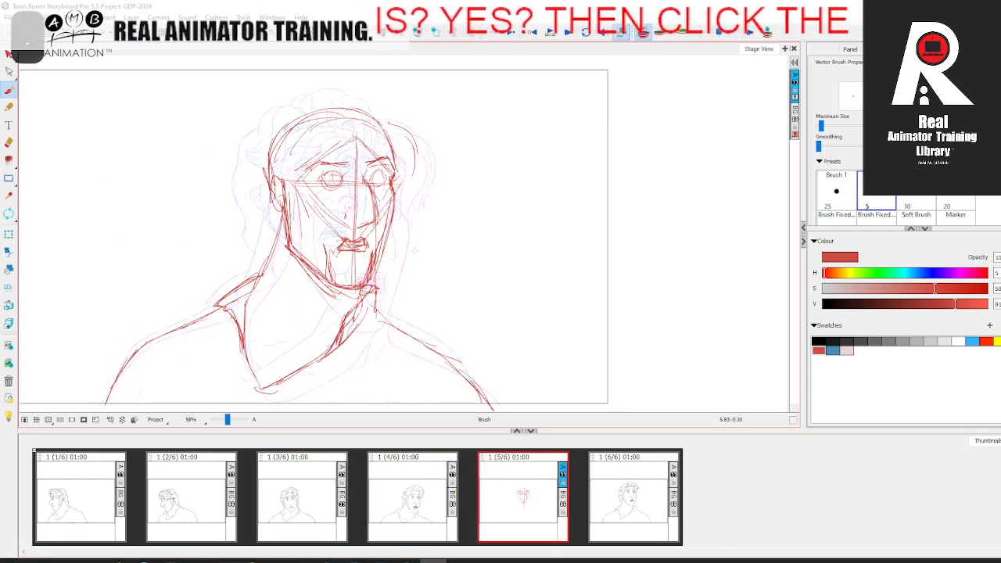
{"action": "left_click_drag", "start_coordinate": [401, 139], "coordinate": [418, 175]}
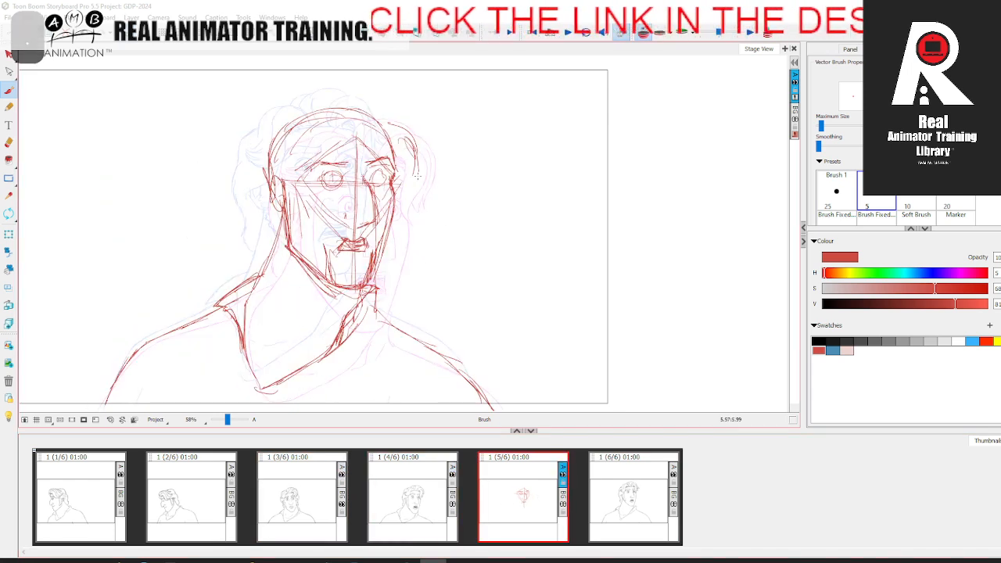
{"action": "key", "text": "comma"}
{"action": "key", "text": "period"}
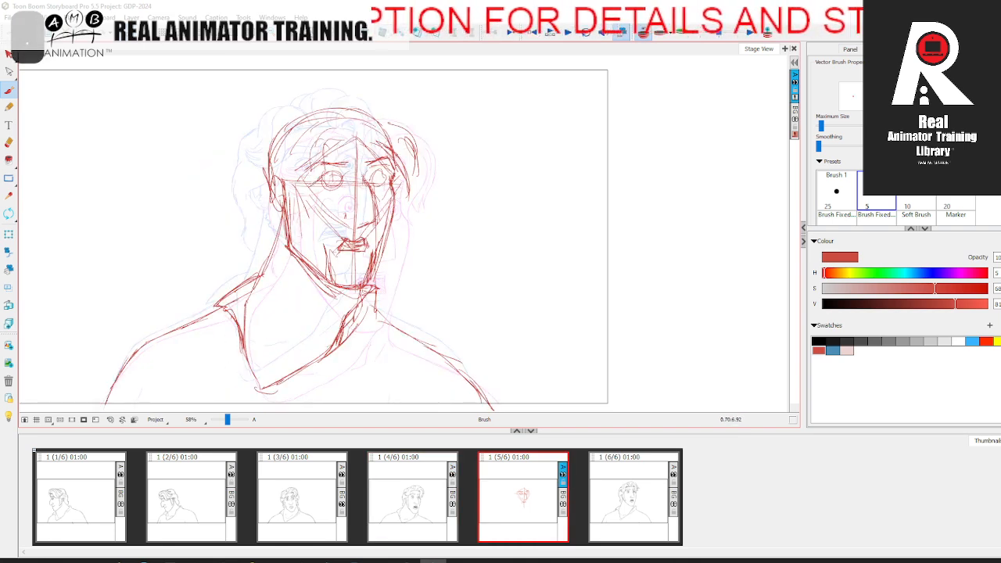
Step: Rough in the curled forelock falling over the forehead to the near eye, comparing with the neighbouring panel
{"action": "key", "text": "comma"}
{"action": "key", "text": "period"}
{"action": "left_click_drag", "start_coordinate": [323, 177], "coordinate": [302, 188]}
{"action": "left_click_drag", "start_coordinate": [314, 141], "coordinate": [325, 175]}
{"action": "key", "text": "comma"}
{"action": "key", "text": "period"}
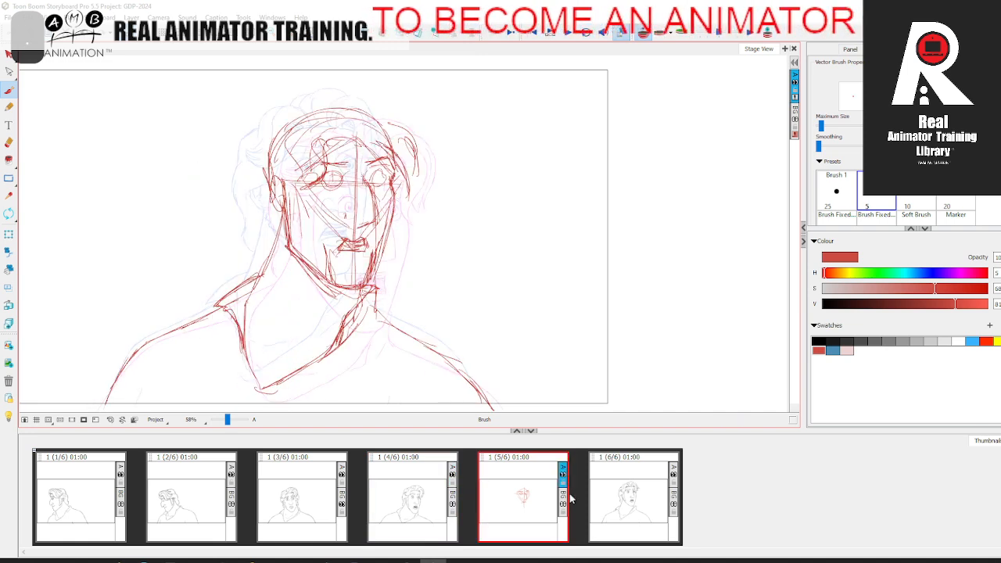
Step: Flip between panels four, five and six to compare the finished rough with its neighbouring poses
{"action": "left_click", "coordinate": [615, 492]}
{"action": "left_click", "coordinate": [408, 494]}
{"action": "left_click", "coordinate": [509, 496]}
{"action": "left_click", "coordinate": [636, 483]}
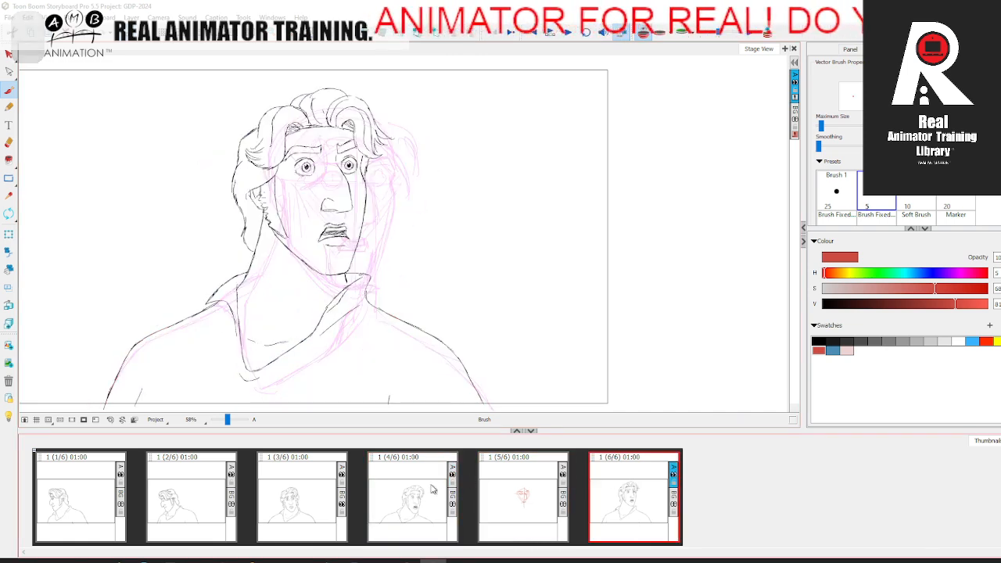
{"action": "key", "text": "comma"}
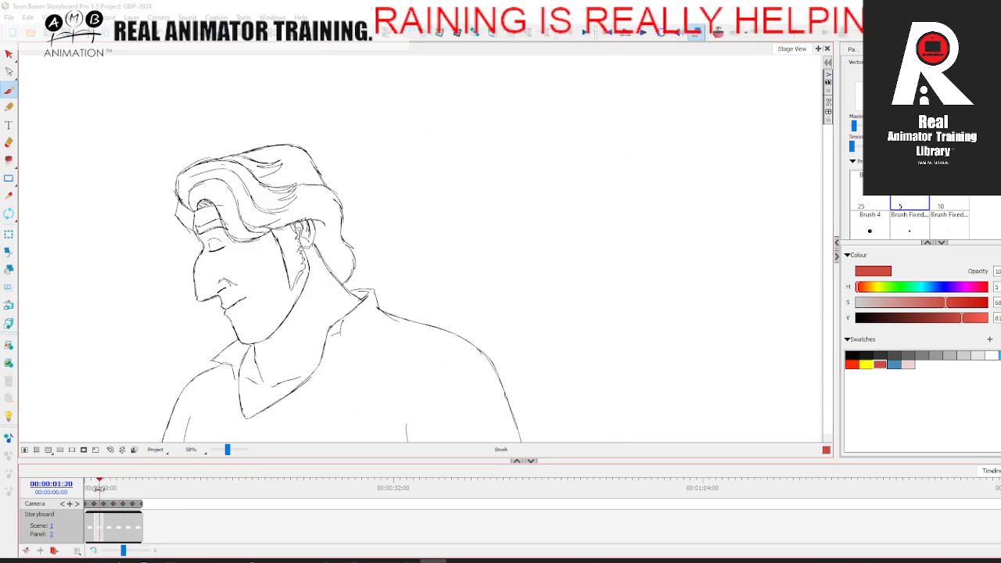
Step: Recolour the entire fifth-panel rough pale pink as a guide and set the brush colour back to red
{"action": "mouse_move", "coordinate": [99, 487]}
{"action": "left_mouse_down"}
{"action": "mouse_move", "coordinate": [142, 486]}
{"action": "mouse_move", "coordinate": [90, 492]}
{"action": "mouse_move", "coordinate": [127, 485]}
{"action": "left_mouse_up"}
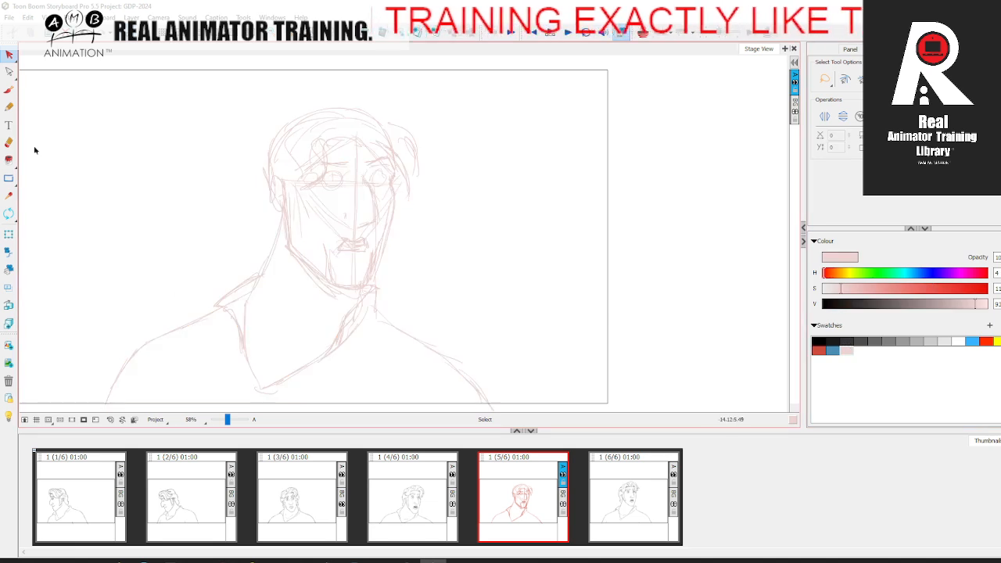
{"action": "left_click", "coordinate": [8, 90]}
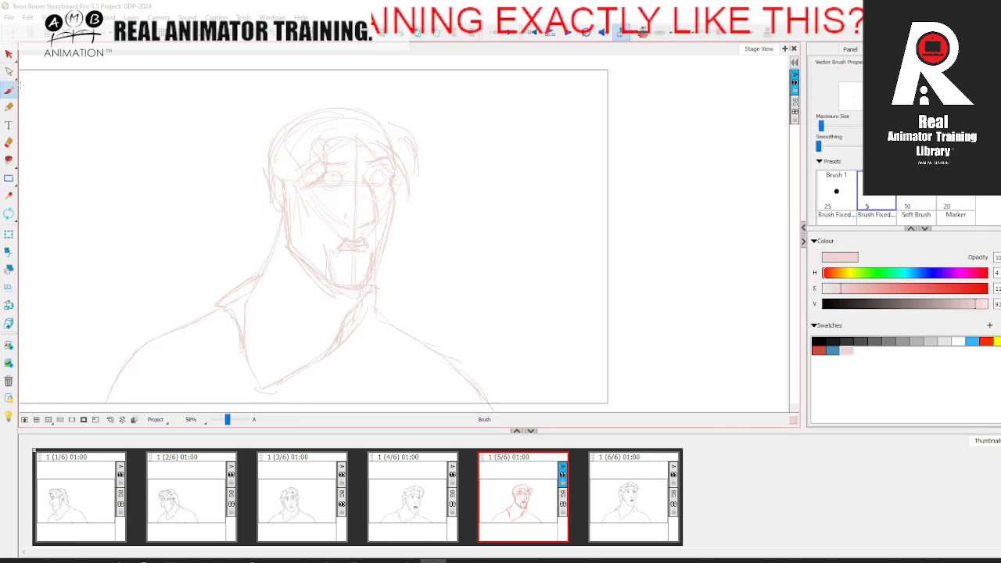
{"action": "left_click", "coordinate": [819, 350]}
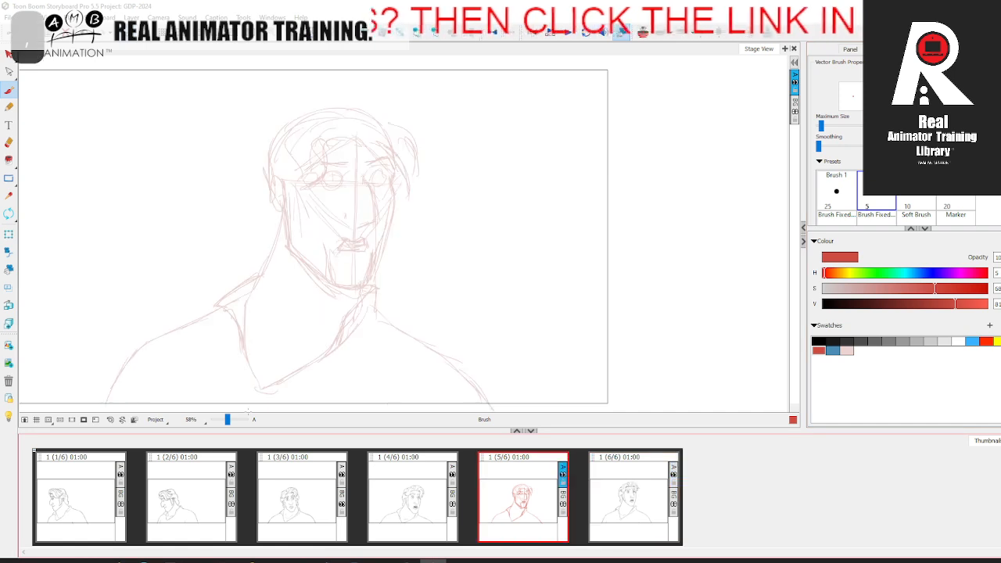
Step: Draw the upper and lower lids and outlines of both eyes in red over the pale rough
{"action": "left_click_drag", "start_coordinate": [227, 421], "coordinate": [229, 420]}
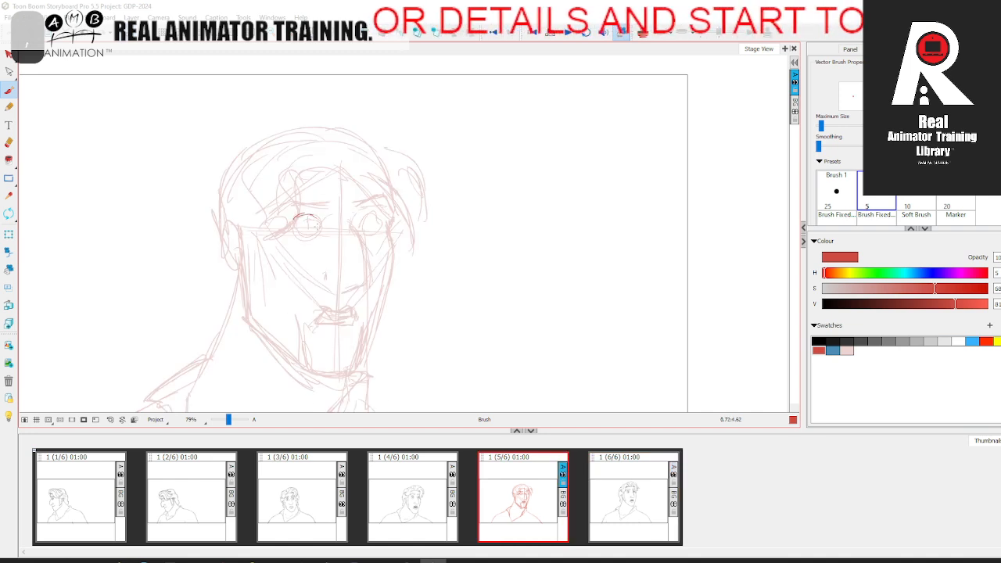
{"action": "left_click_drag", "start_coordinate": [293, 230], "coordinate": [319, 232]}
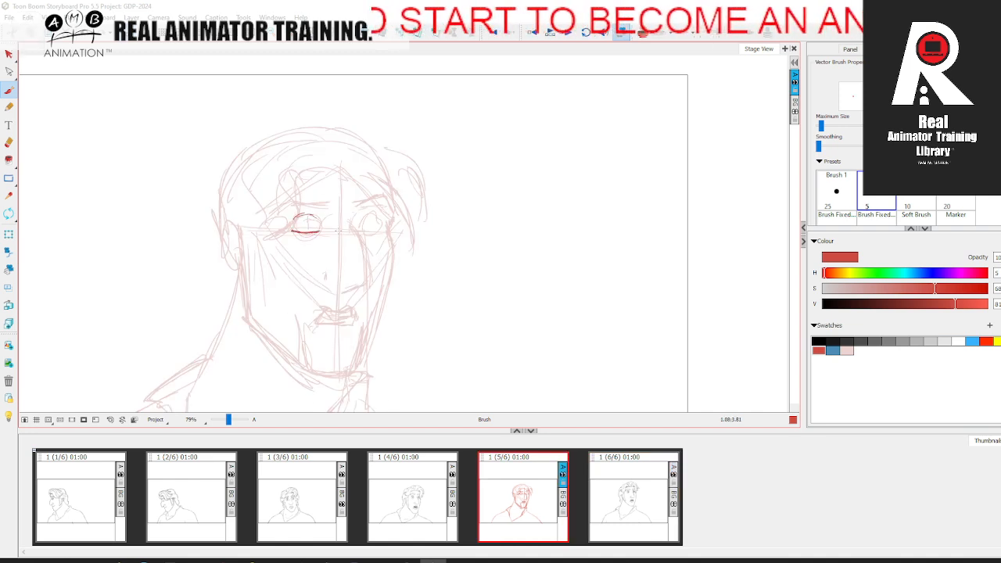
{"action": "left_click_drag", "start_coordinate": [295, 226], "coordinate": [307, 232]}
{"action": "left_click_drag", "start_coordinate": [316, 220], "coordinate": [318, 228]}
{"action": "left_click_drag", "start_coordinate": [362, 230], "coordinate": [380, 229]}
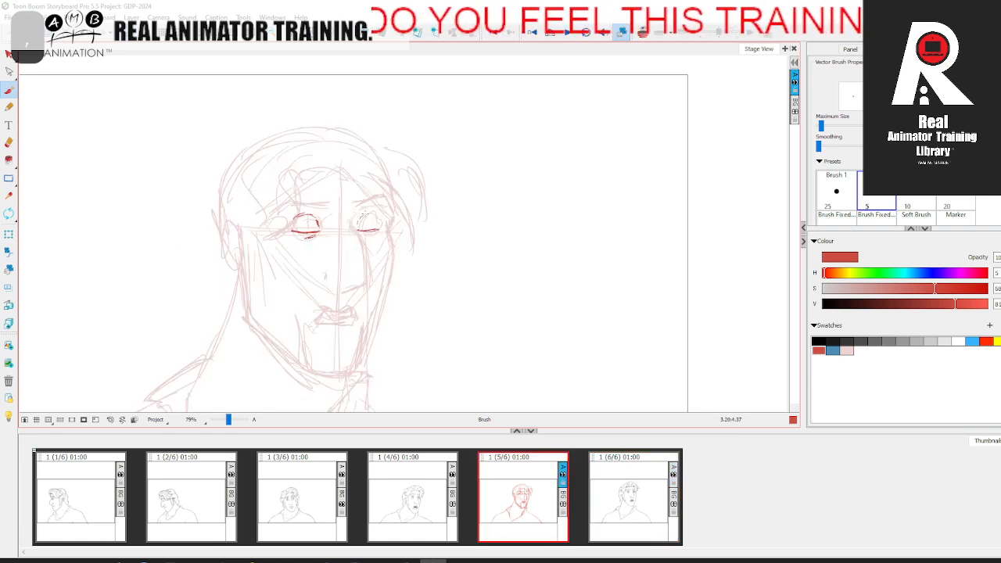
{"action": "left_click_drag", "start_coordinate": [359, 221], "coordinate": [376, 215]}
{"action": "left_click_drag", "start_coordinate": [361, 233], "coordinate": [378, 229]}
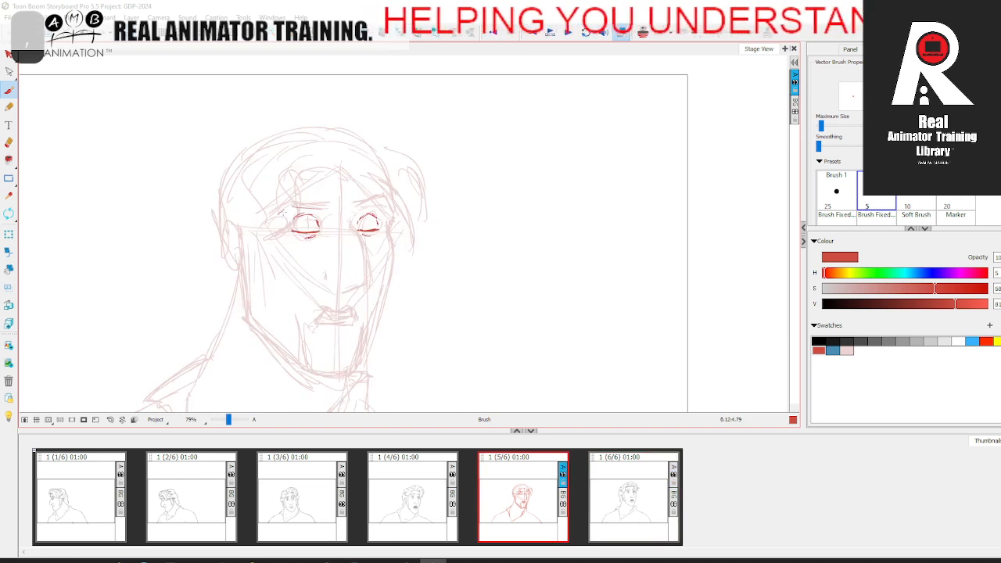
Step: Outline the near and far eyebrows in red above the eyes, with squared inner ends
{"action": "left_click_drag", "start_coordinate": [283, 211], "coordinate": [329, 208]}
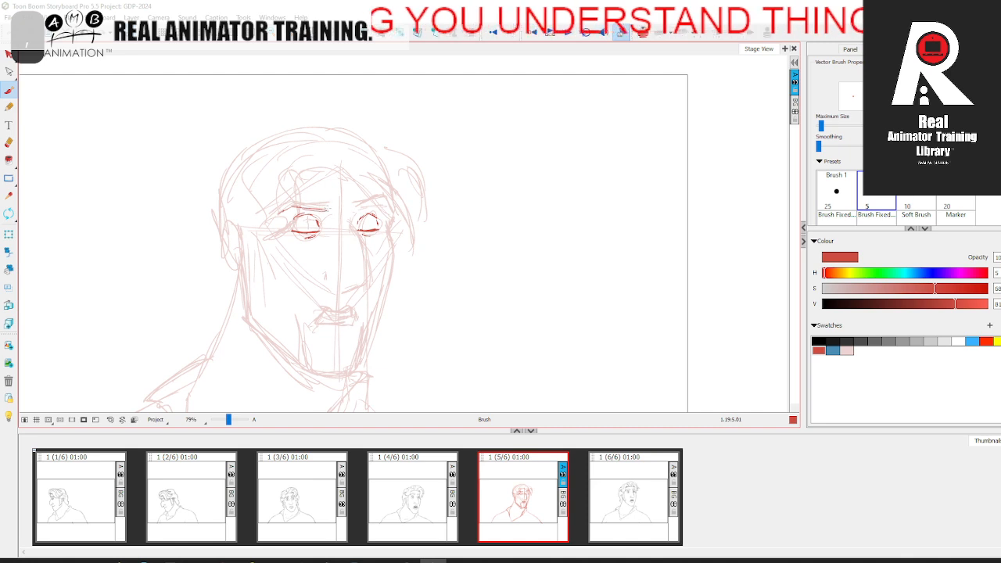
{"action": "left_click_drag", "start_coordinate": [296, 205], "coordinate": [333, 201]}
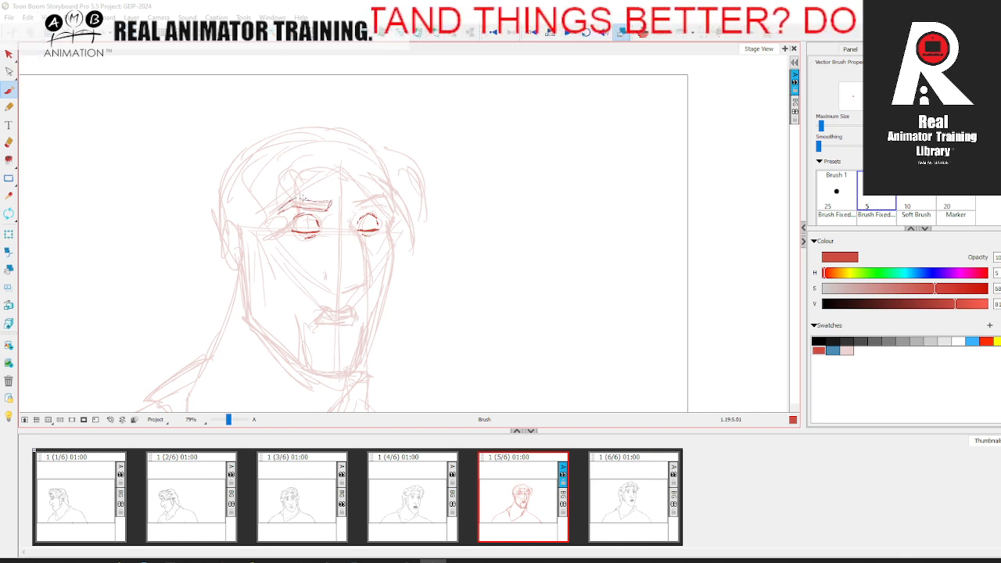
{"action": "left_click_drag", "start_coordinate": [356, 206], "coordinate": [378, 202]}
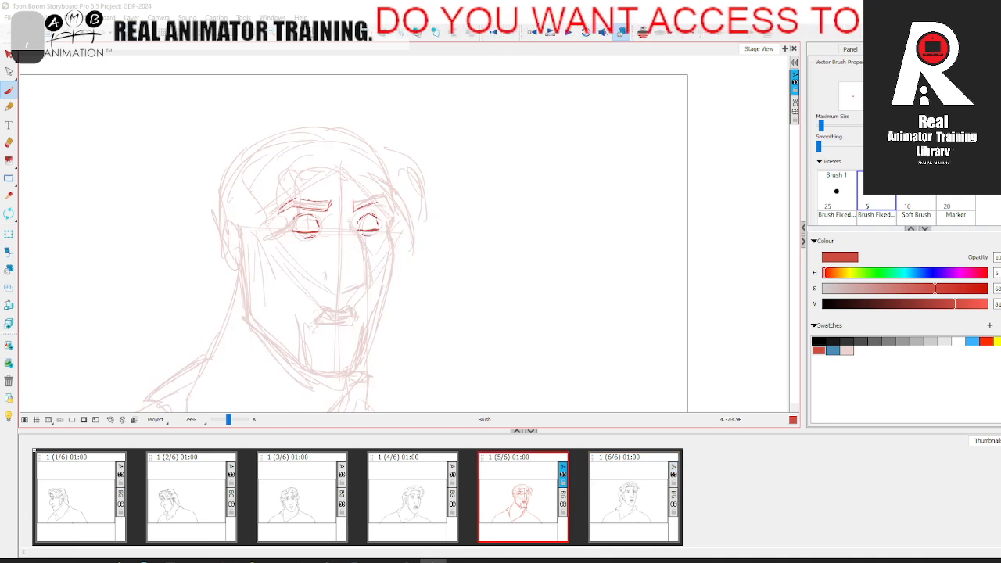
{"action": "left_click_drag", "start_coordinate": [364, 203], "coordinate": [389, 209]}
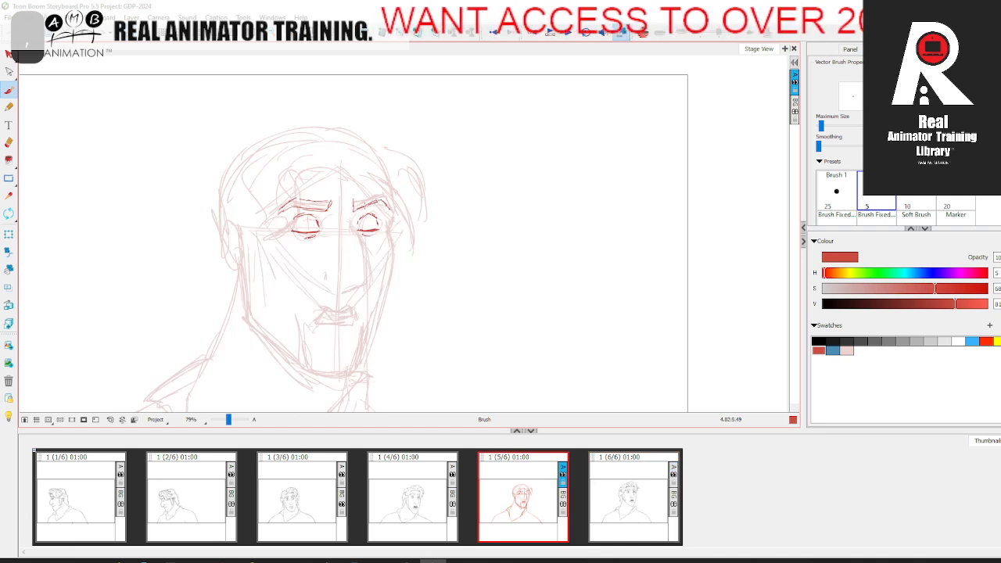
{"action": "left_click_drag", "start_coordinate": [353, 208], "coordinate": [393, 207]}
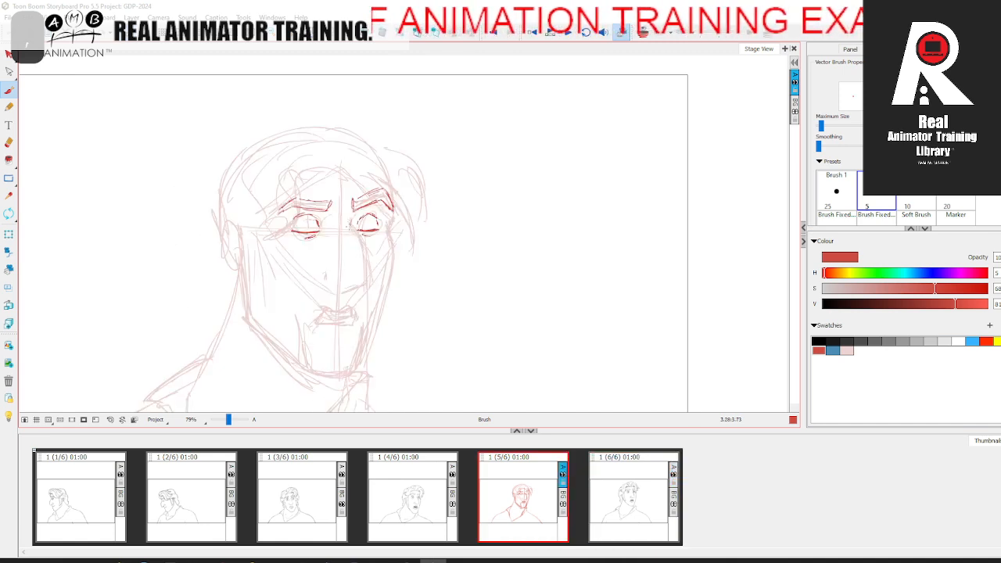
Step: Draw the nose bridge, tip, underside and near nostril in red, comparing with the fourth panel
{"action": "left_click_drag", "start_coordinate": [349, 229], "coordinate": [358, 239]}
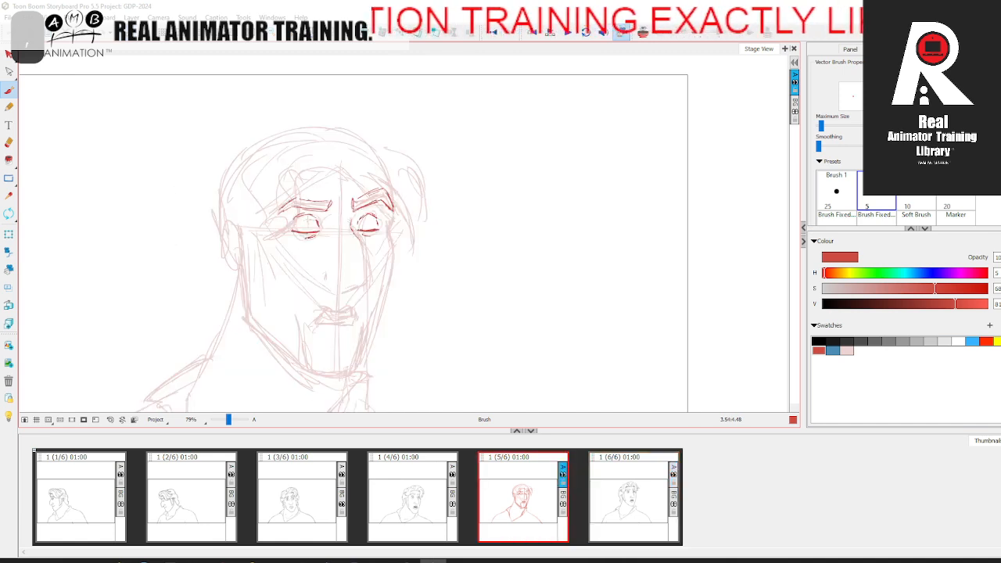
{"action": "left_click_drag", "start_coordinate": [356, 240], "coordinate": [362, 250]}
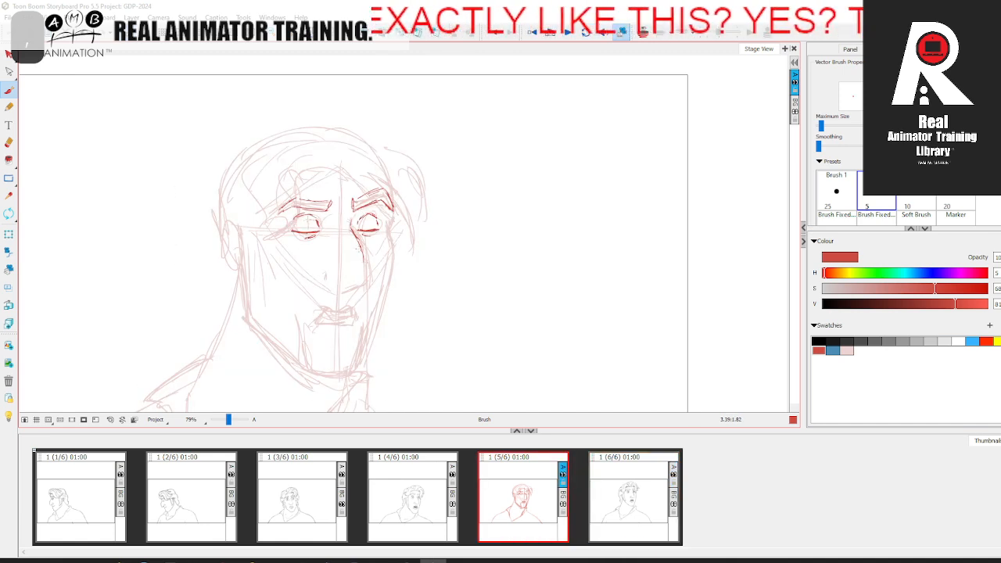
{"action": "left_click_drag", "start_coordinate": [362, 269], "coordinate": [365, 284]}
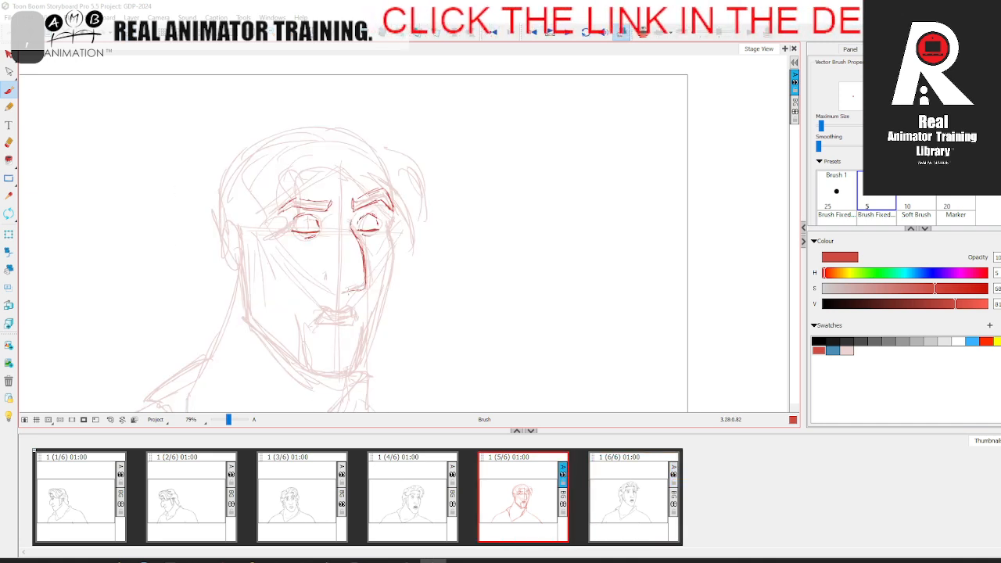
{"action": "left_click_drag", "start_coordinate": [353, 291], "coordinate": [344, 292]}
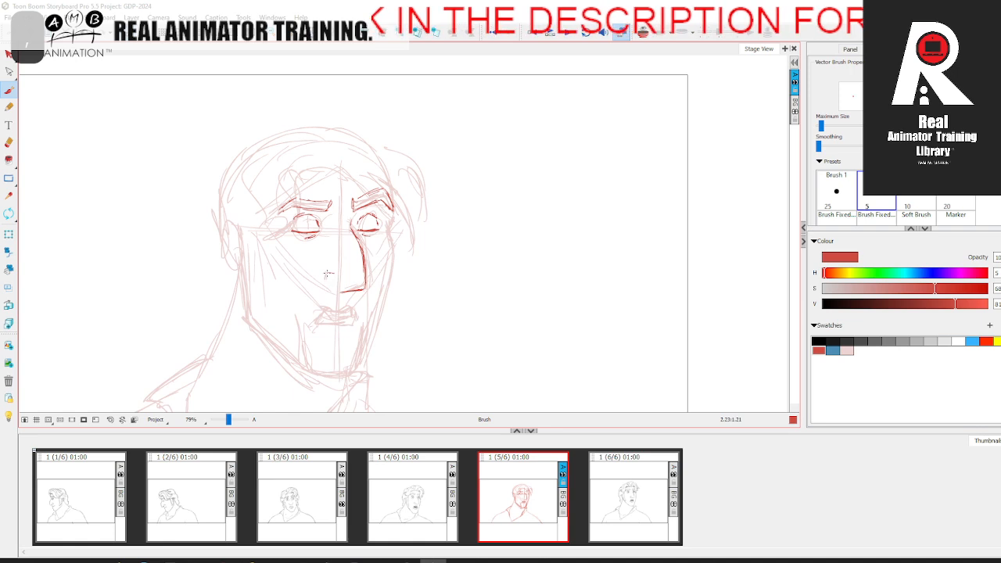
{"action": "left_click_drag", "start_coordinate": [343, 286], "coordinate": [323, 284]}
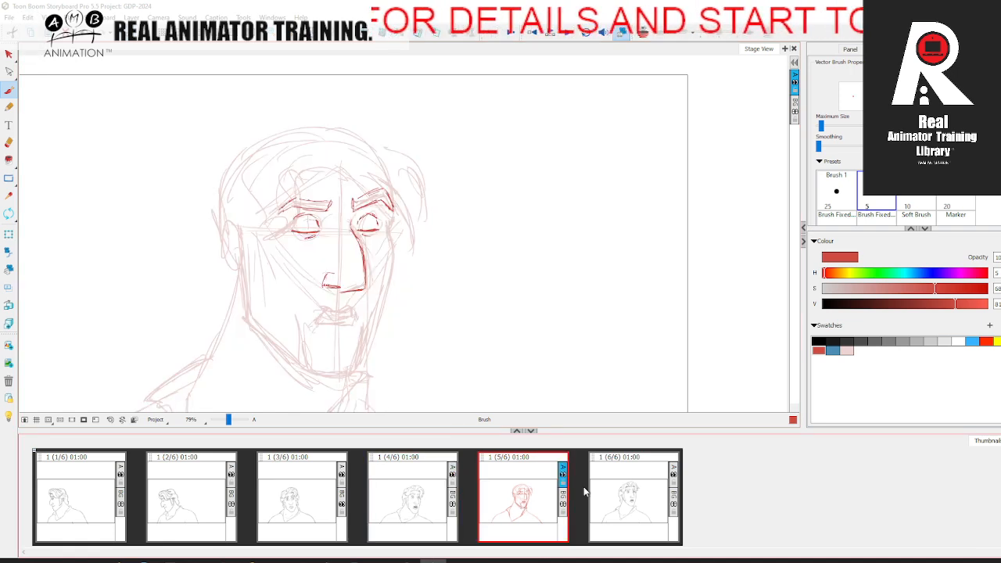
{"action": "left_click", "coordinate": [602, 491]}
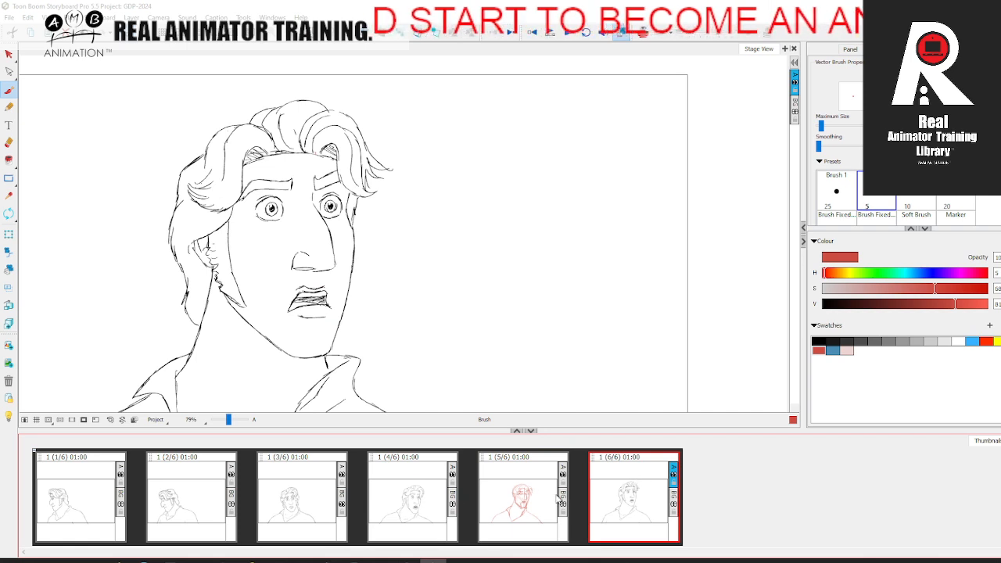
{"action": "left_click", "coordinate": [558, 499]}
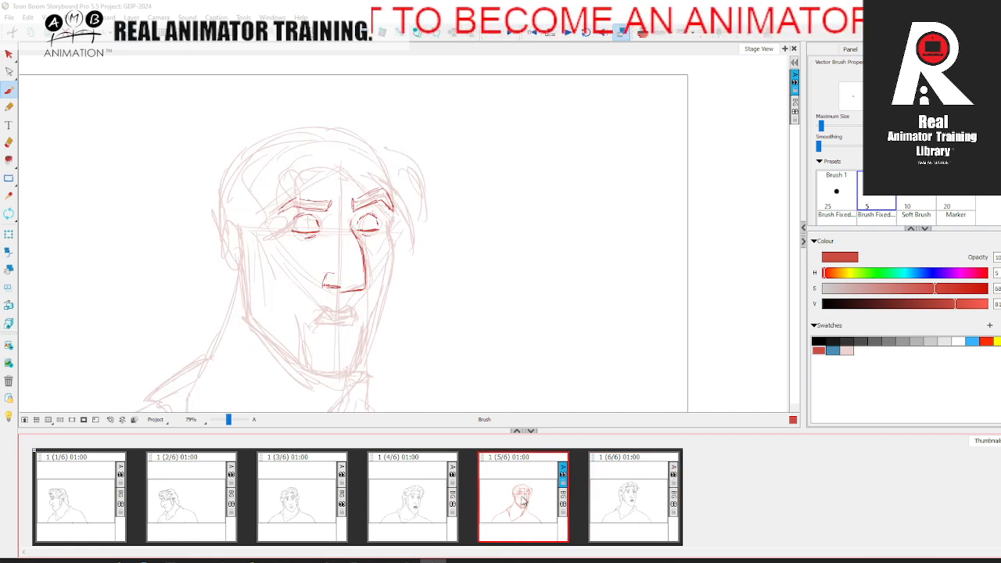
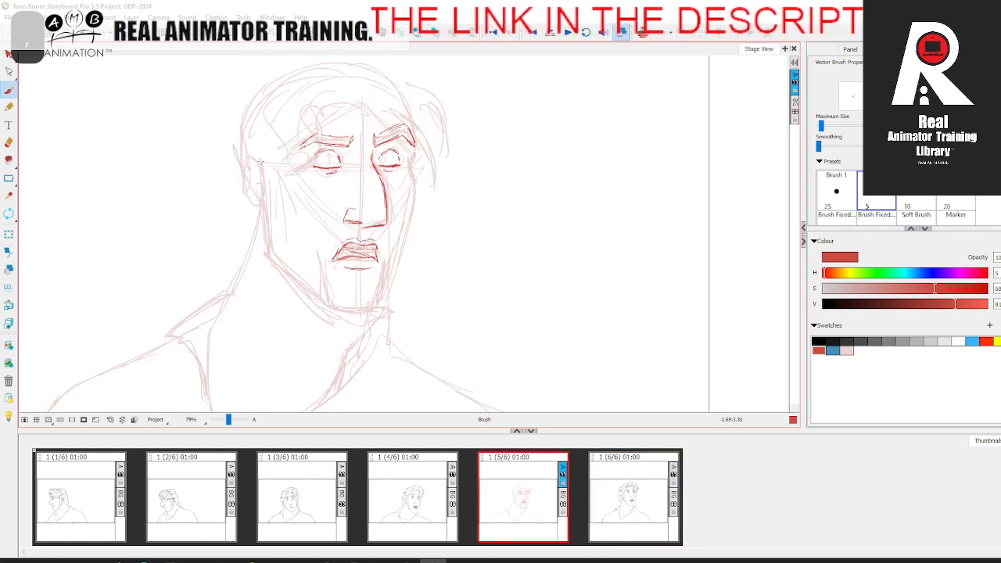
Step: Outline the near ear and the far side of the face from brow to chin in red over the pale rough
{"action": "left_click_drag", "start_coordinate": [241, 160], "coordinate": [244, 174]}
{"action": "mouse_move", "coordinate": [243, 153]}
{"action": "left_mouse_down"}
{"action": "mouse_move", "coordinate": [247, 202]}
{"action": "mouse_move", "coordinate": [259, 211]}
{"action": "left_mouse_up"}
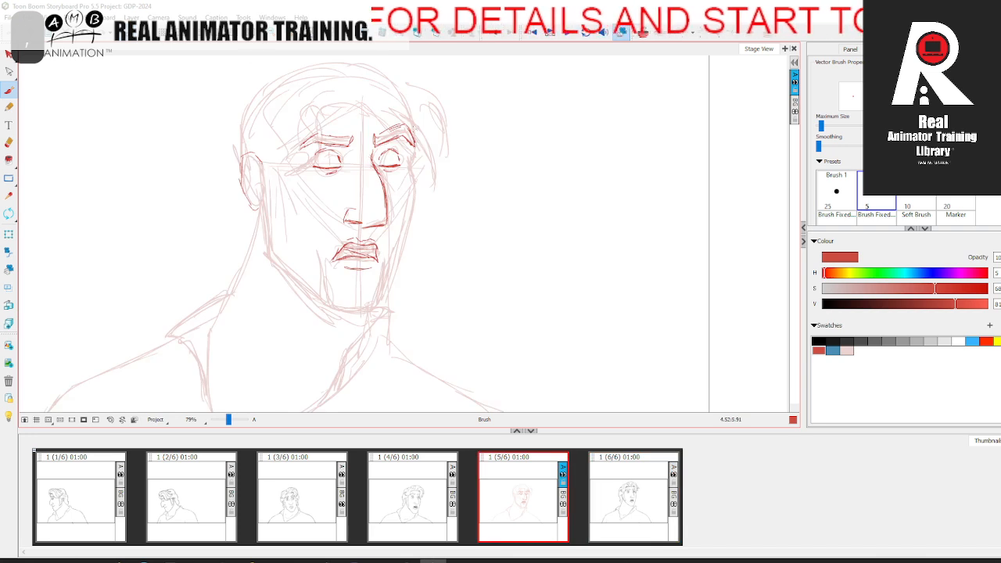
{"action": "left_click_drag", "start_coordinate": [413, 147], "coordinate": [408, 163]}
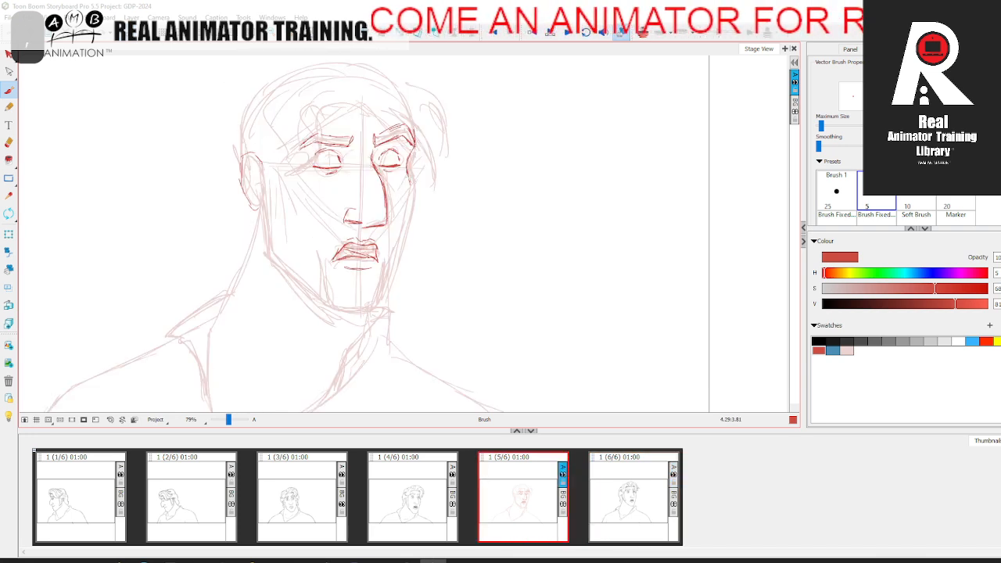
{"action": "left_click", "coordinate": [9, 142]}
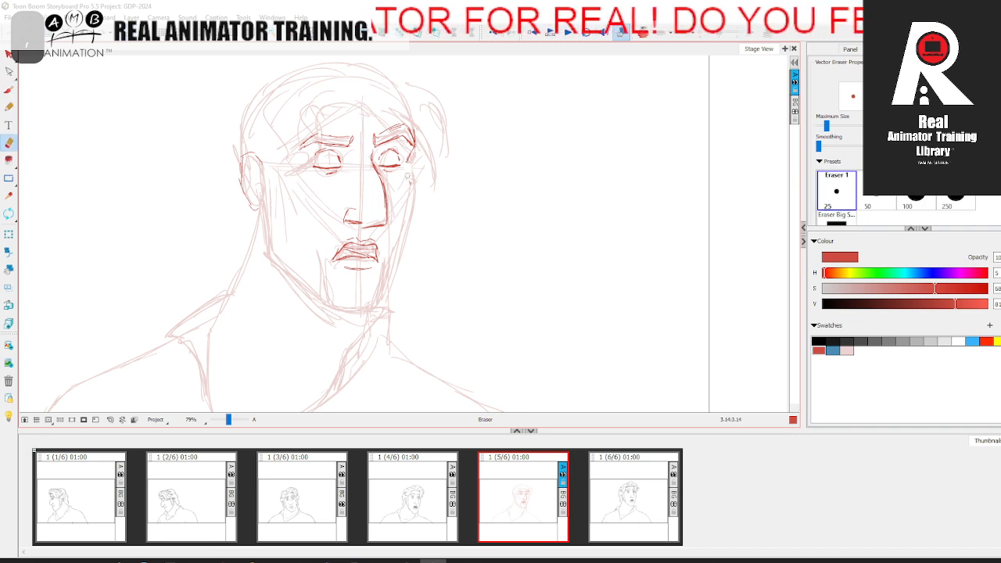
{"action": "left_click", "coordinate": [9, 89]}
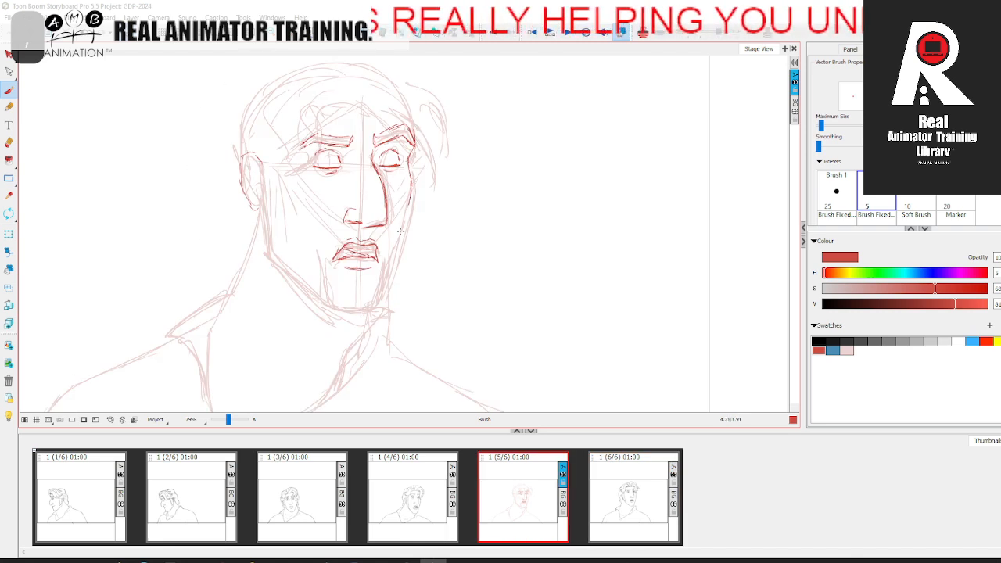
{"action": "left_click_drag", "start_coordinate": [408, 204], "coordinate": [403, 229]}
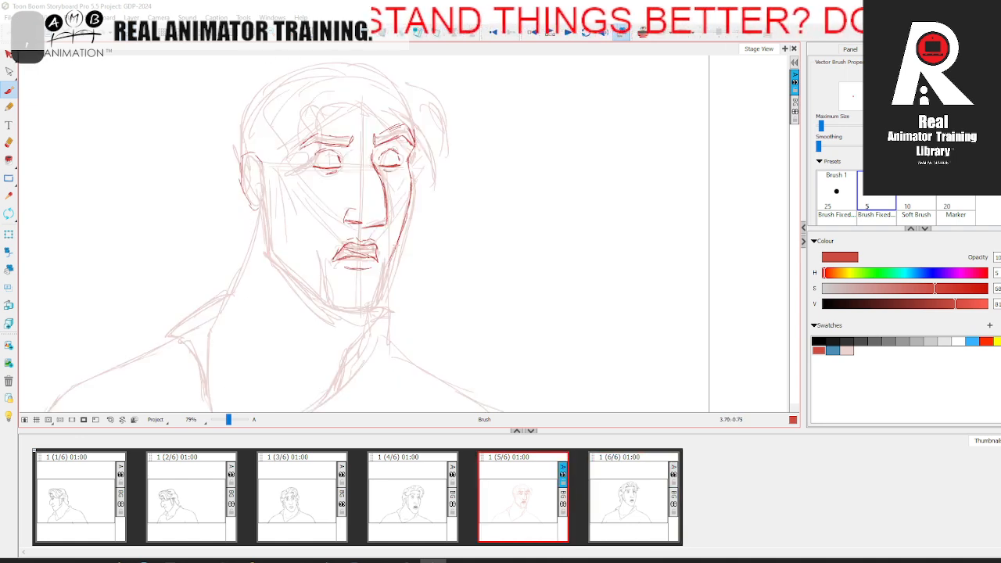
{"action": "left_click_drag", "start_coordinate": [389, 239], "coordinate": [372, 290]}
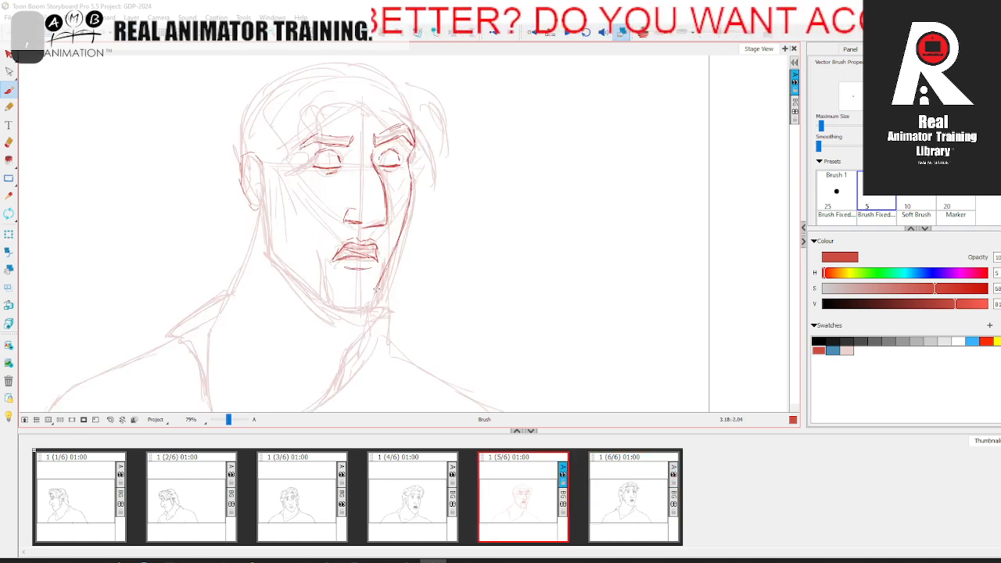
{"action": "left_click_drag", "start_coordinate": [382, 267], "coordinate": [375, 306]}
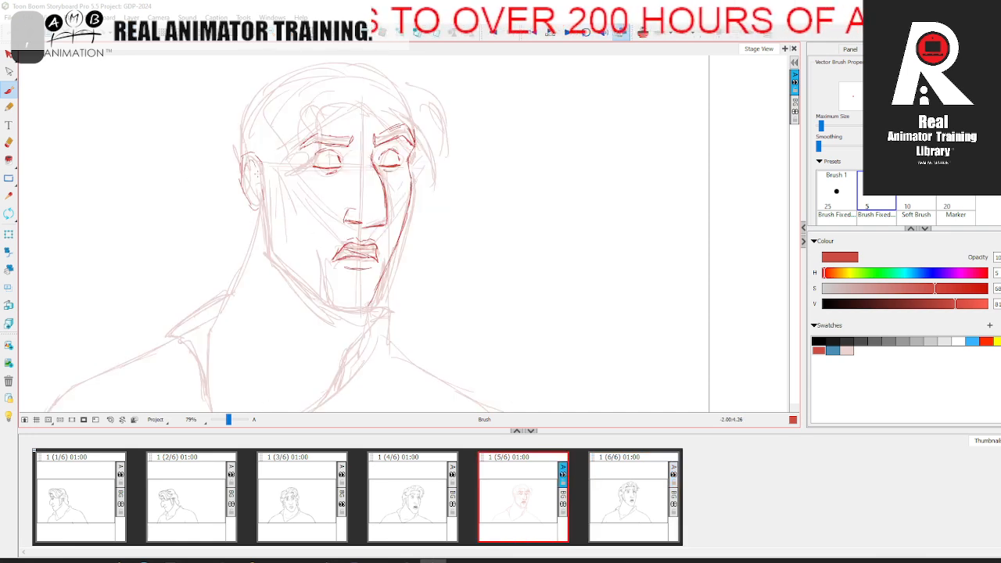
Step: Draw the ear's inner folds and the line below the ear in red, erasing the lower part of that line
{"action": "mouse_move", "coordinate": [255, 187]}
{"action": "left_mouse_down"}
{"action": "mouse_move", "coordinate": [258, 200]}
{"action": "mouse_move", "coordinate": [258, 181]}
{"action": "left_mouse_up"}
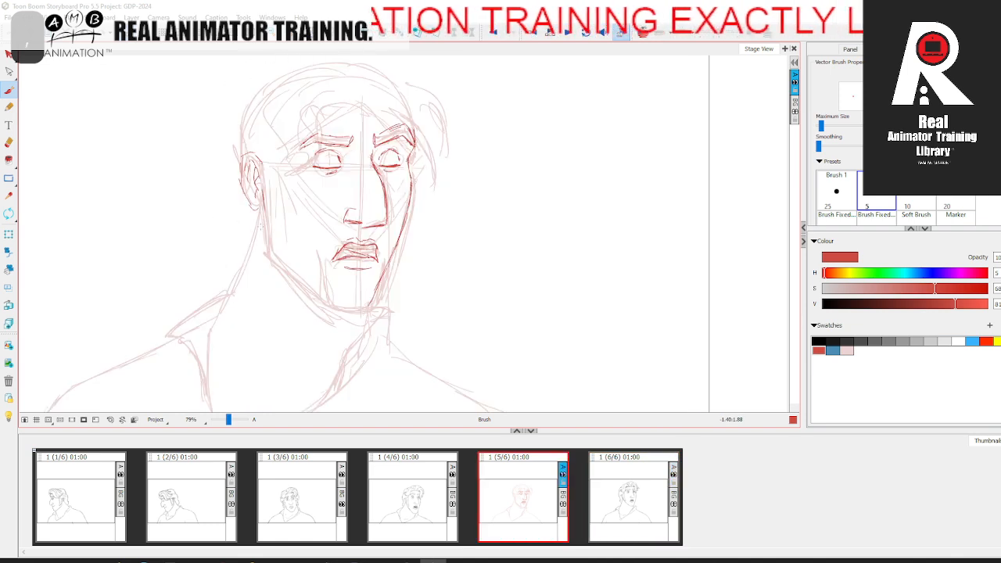
{"action": "left_click_drag", "start_coordinate": [260, 209], "coordinate": [265, 232]}
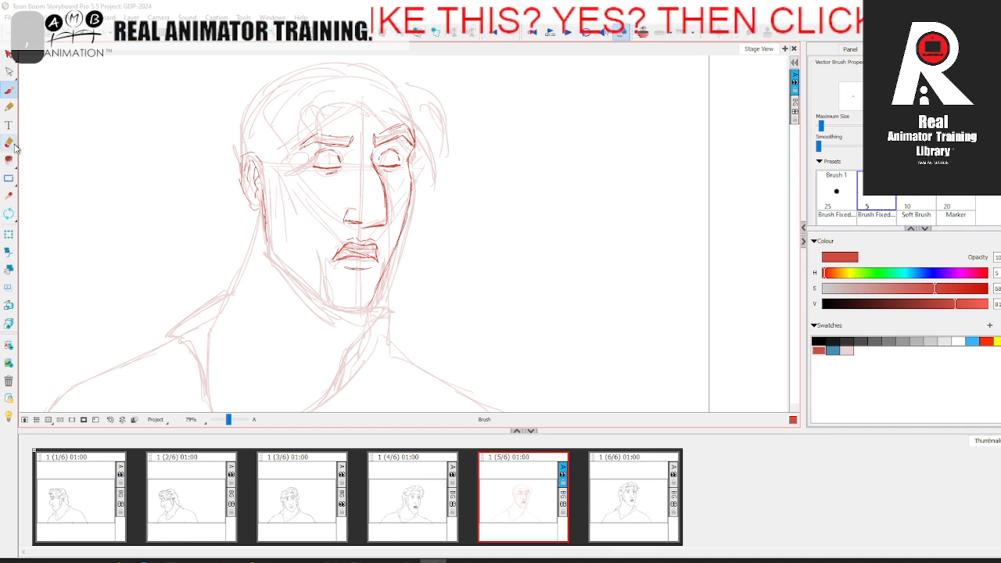
{"action": "left_click", "coordinate": [8, 142]}
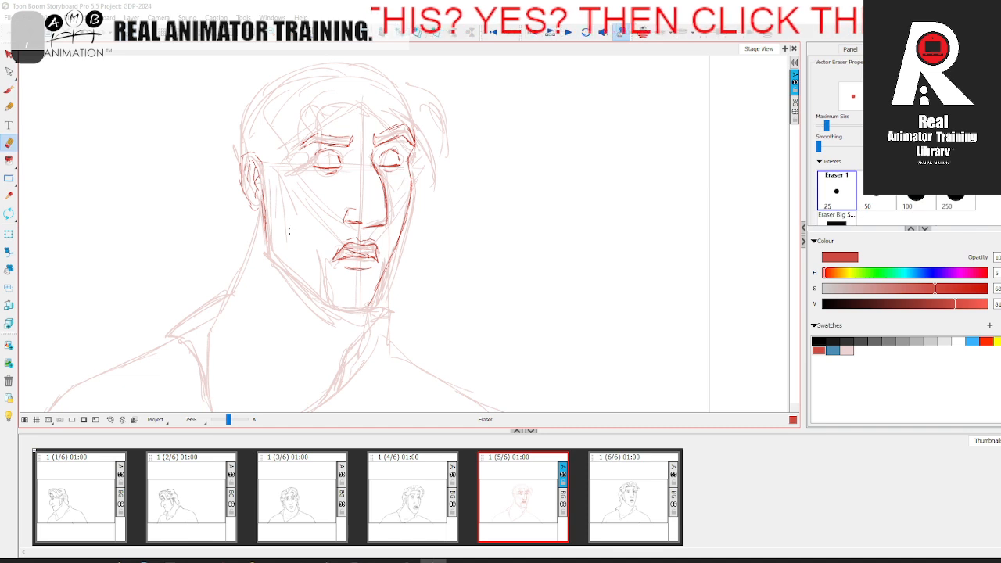
{"action": "left_click_drag", "start_coordinate": [270, 218], "coordinate": [264, 244]}
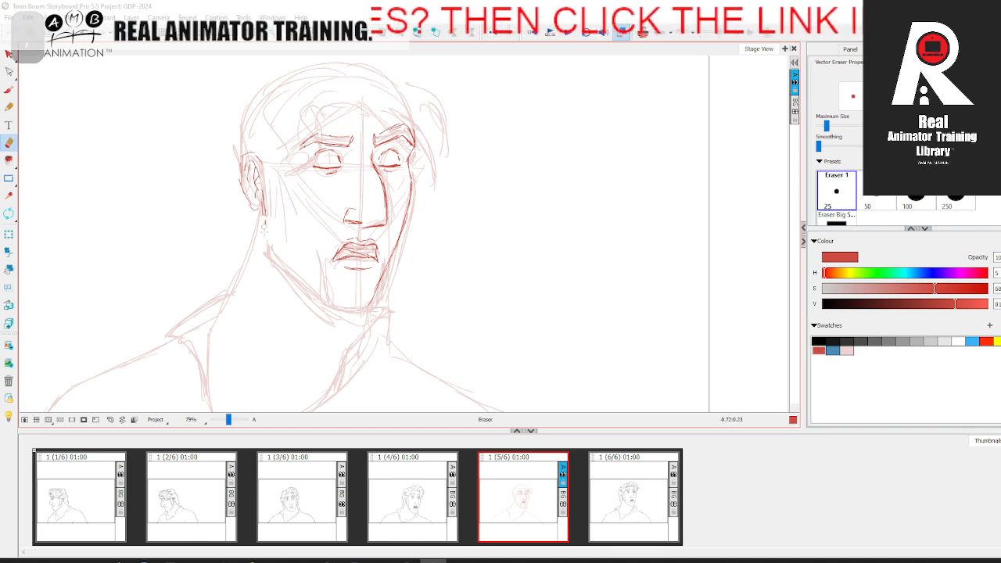
{"action": "left_click", "coordinate": [11, 92]}
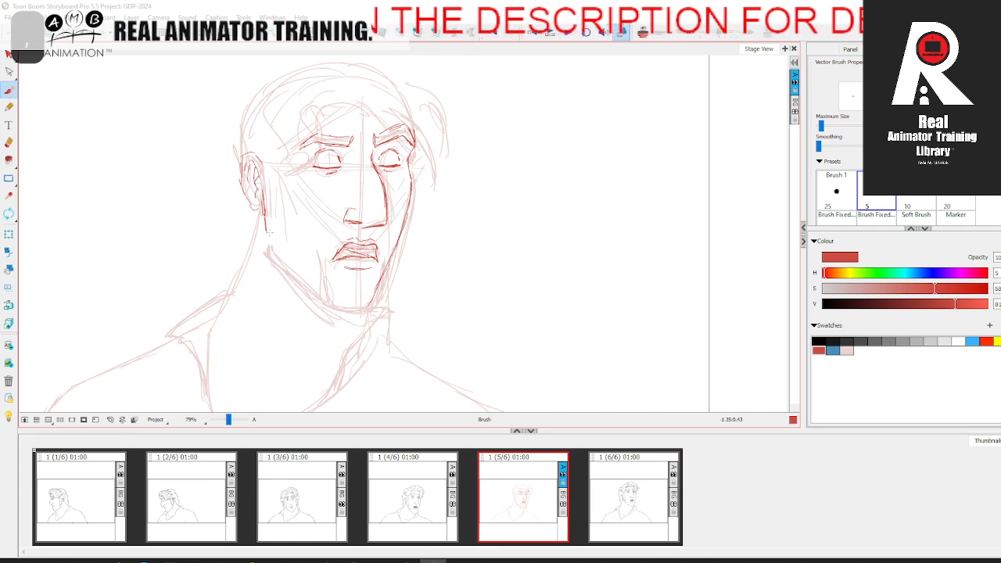
Step: Draw the near jaw from below the ear around to the chin in red, comparing with the sixth panel
{"action": "left_click_drag", "start_coordinate": [265, 219], "coordinate": [266, 234]}
{"action": "left_click_drag", "start_coordinate": [266, 236], "coordinate": [275, 252]}
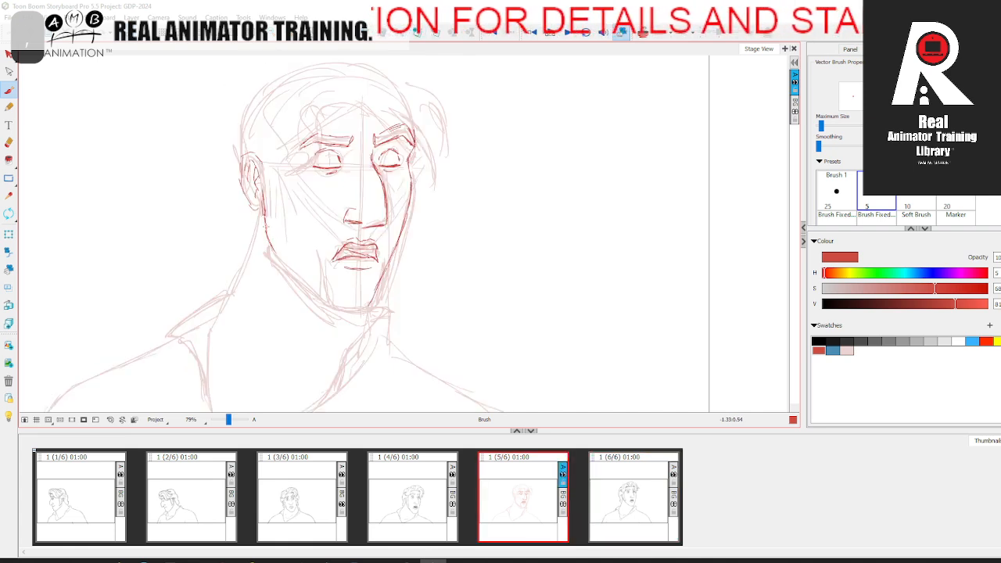
{"action": "left_click_drag", "start_coordinate": [268, 235], "coordinate": [281, 255]}
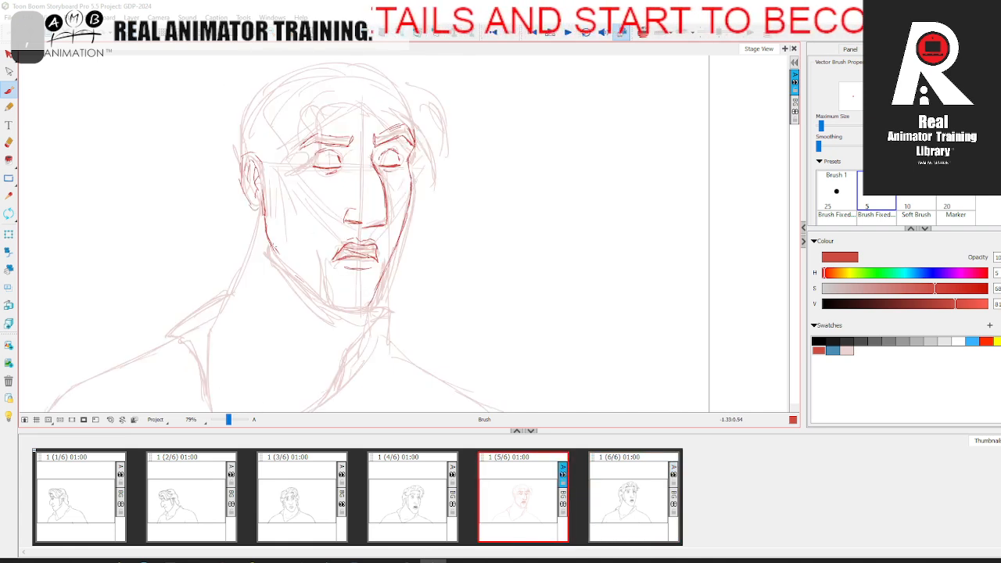
{"action": "left_click_drag", "start_coordinate": [266, 237], "coordinate": [278, 252]}
{"action": "left_click_drag", "start_coordinate": [299, 266], "coordinate": [305, 277]}
{"action": "left_click_drag", "start_coordinate": [294, 271], "coordinate": [322, 297]}
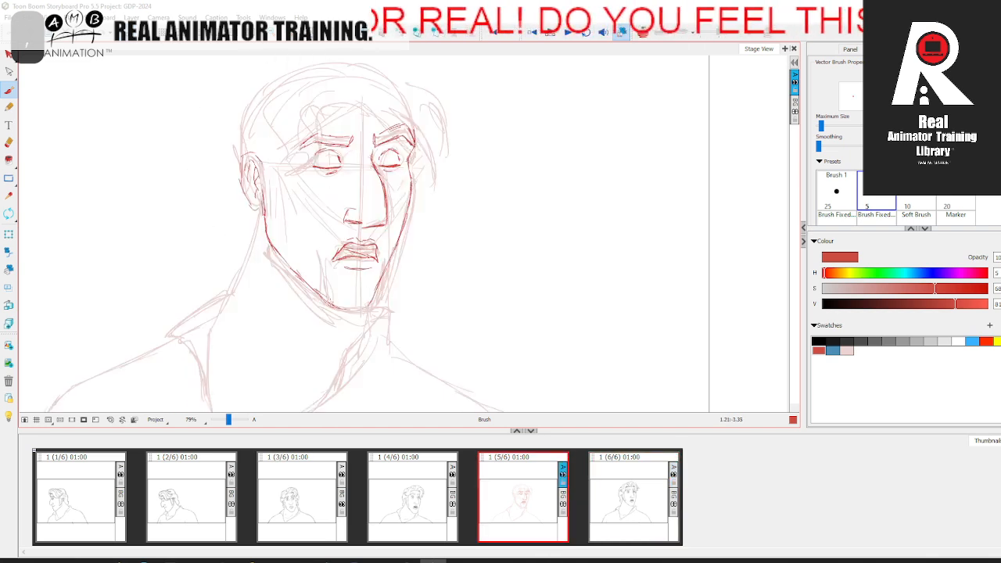
{"action": "left_click_drag", "start_coordinate": [332, 310], "coordinate": [366, 308]}
{"action": "key", "text": "alt+e"}
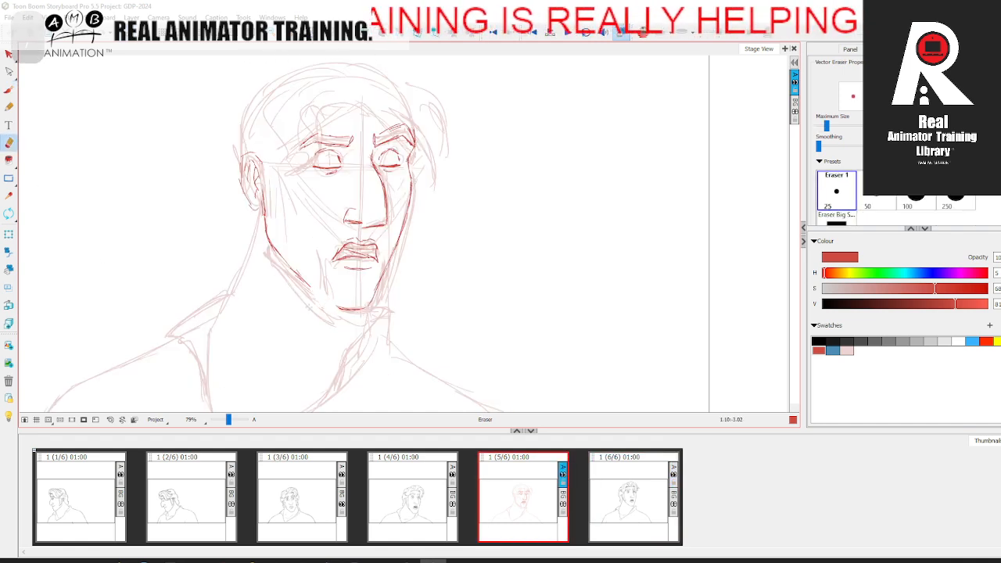
{"action": "key", "text": "alt+b"}
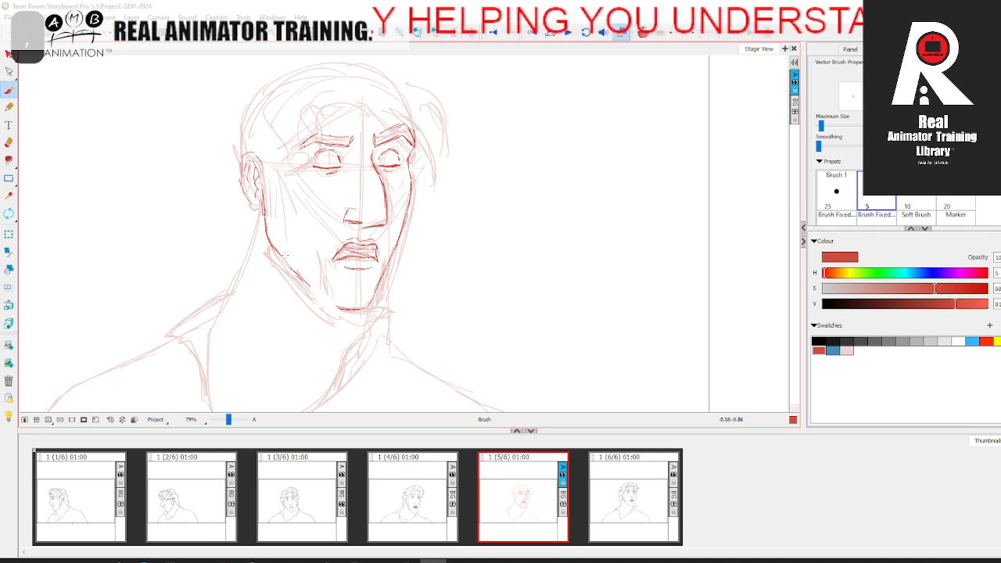
{"action": "left_click_drag", "start_coordinate": [272, 246], "coordinate": [327, 302]}
{"action": "left_click_drag", "start_coordinate": [307, 285], "coordinate": [333, 306]}
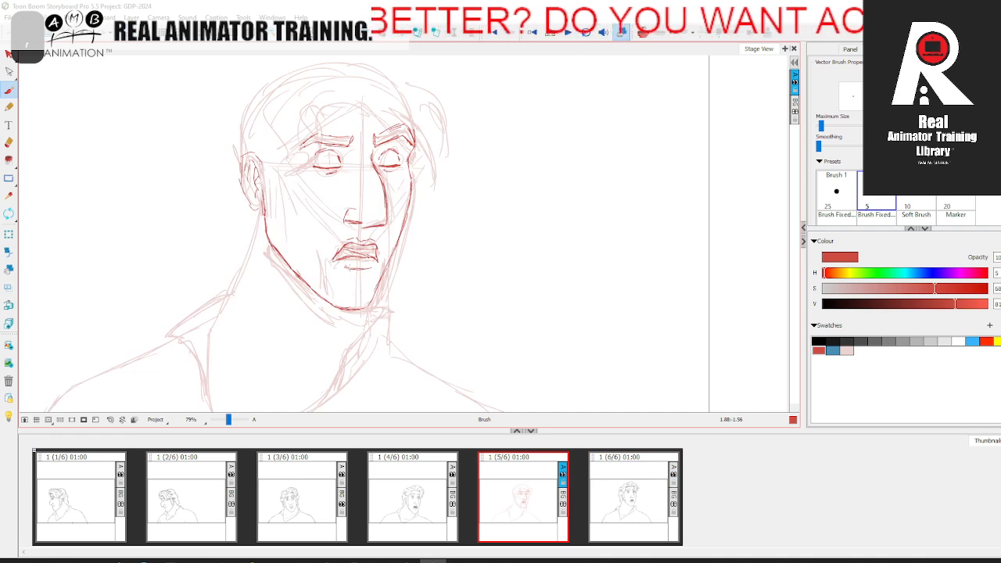
Step: Redraw the crease beneath the lower lip in red, comparing with the sixth panel
{"action": "left_click_drag", "start_coordinate": [349, 268], "coordinate": [370, 266]}
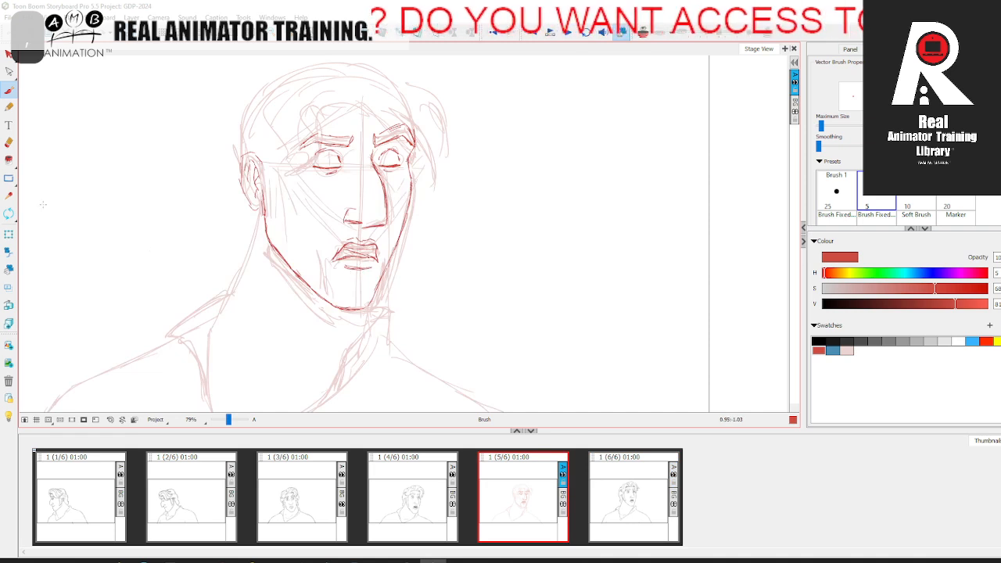
{"action": "left_click", "coordinate": [9, 142]}
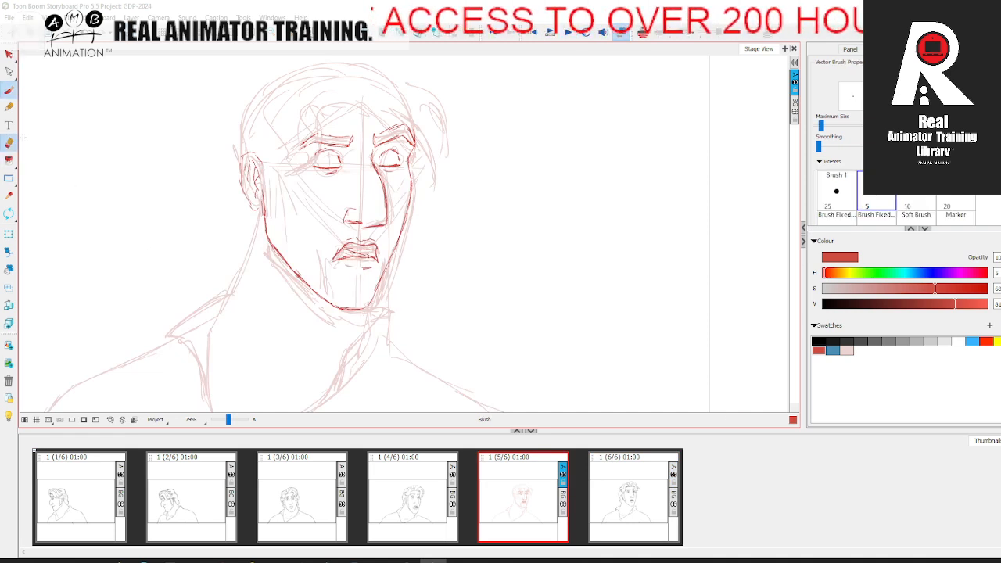
{"action": "key", "text": "period"}
{"action": "key", "text": "comma"}
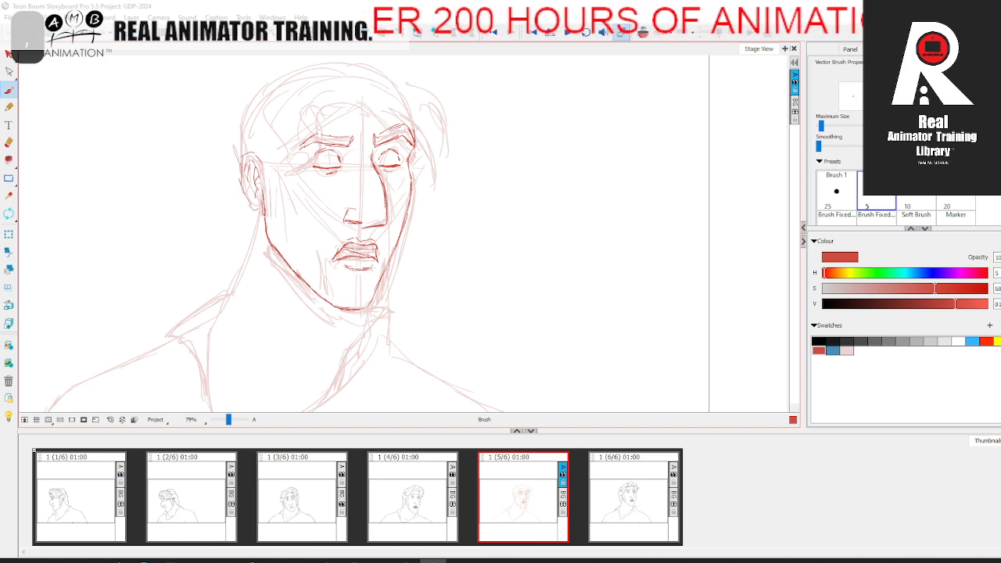
{"action": "key", "text": "period"}
{"action": "key", "text": "comma"}
{"action": "key", "text": "period"}
{"action": "key", "text": "comma"}
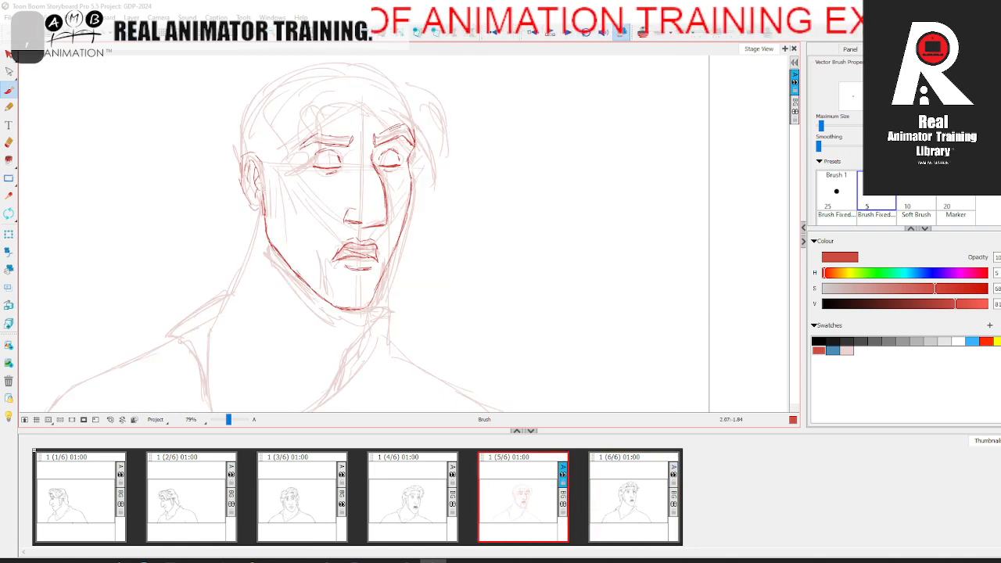
{"action": "key", "text": "period"}
{"action": "key", "text": "comma"}
Step: Draw the hairline in red from the near temple up and across the forehead, comparing with the sixth panel
{"action": "key", "text": "space"}
{"action": "left_click_drag", "start_coordinate": [313, 227], "coordinate": [322, 258]}
{"action": "key", "text": "period"}
{"action": "key", "text": "comma"}
{"action": "key", "text": "period"}
{"action": "key", "text": "comma"}
{"action": "key", "text": "period"}
{"action": "key", "text": "comma"}
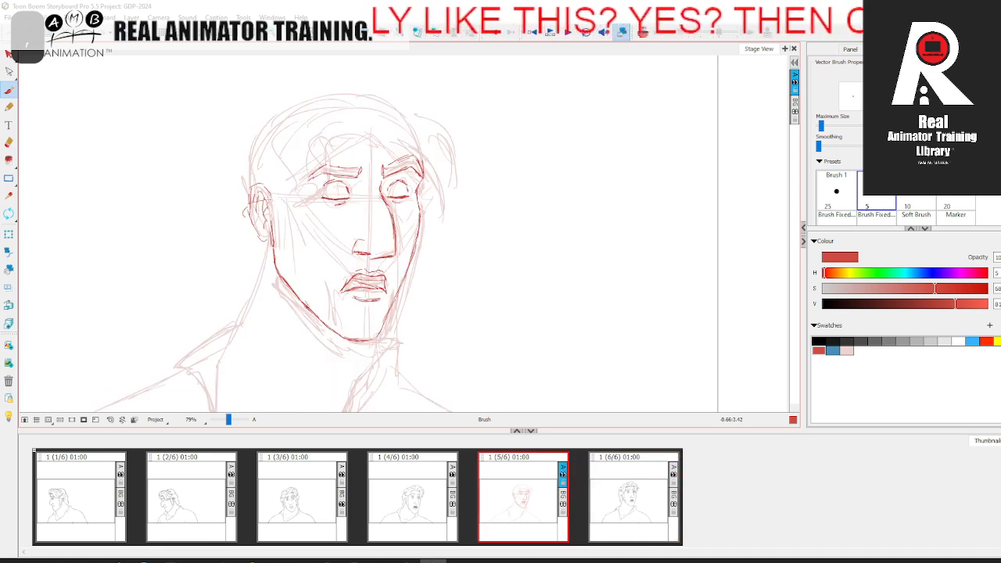
{"action": "key", "text": "period"}
{"action": "key", "text": "comma"}
{"action": "mouse_move", "coordinate": [287, 194]}
{"action": "left_mouse_down"}
{"action": "mouse_move", "coordinate": [308, 155]}
{"action": "mouse_move", "coordinate": [403, 136]}
{"action": "mouse_move", "coordinate": [348, 132]}
{"action": "mouse_move", "coordinate": [312, 146]}
{"action": "left_mouse_up"}
{"action": "key", "text": "period"}
{"action": "key", "text": "comma"}
{"action": "key", "text": "period"}
{"action": "key", "text": "comma"}
{"action": "key", "text": "period"}
{"action": "key", "text": "comma"}
{"action": "key", "text": "period"}
{"action": "key", "text": "comma"}
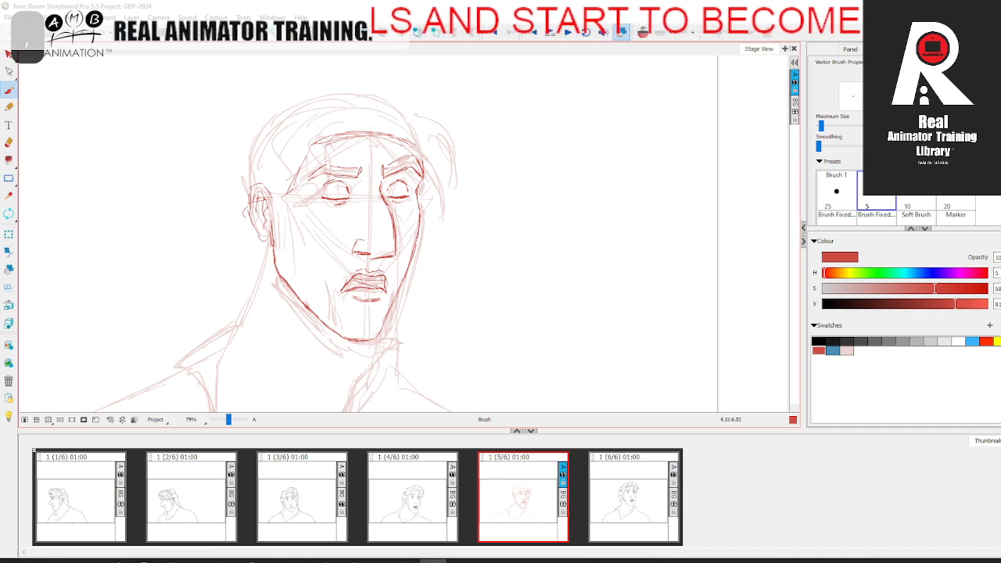
Step: Erase part of the hairline above the forehead and redraw it as a cleaner red arc
{"action": "left_click", "coordinate": [9, 143]}
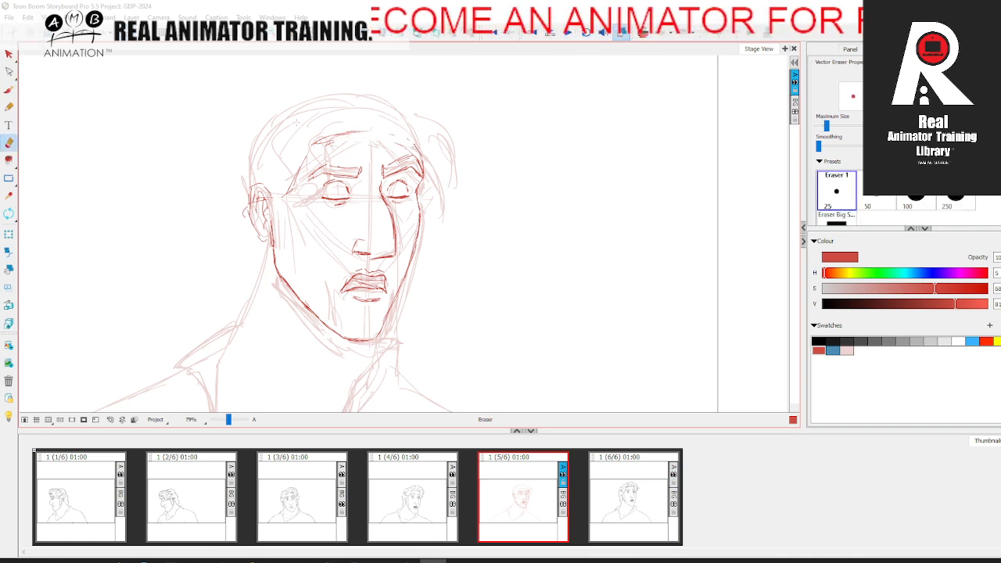
{"action": "left_click", "coordinate": [9, 89]}
{"action": "key", "text": "period"}
{"action": "key", "text": "comma"}
{"action": "left_click_drag", "start_coordinate": [333, 134], "coordinate": [401, 138]}
{"action": "key", "text": "period"}
{"action": "key", "text": "comma"}
{"action": "key", "text": "period"}
{"action": "key", "text": "comma"}
Step: Turn on onion skinning and draw the near neck line and the near edge of the collar opening down to its lowest point
{"action": "left_click_drag", "start_coordinate": [298, 345], "coordinate": [335, 251]}
{"action": "key", "text": "period"}
{"action": "key", "text": "comma"}
{"action": "key", "text": "period"}
{"action": "key", "text": "comma"}
{"action": "left_click", "coordinate": [619, 34]}
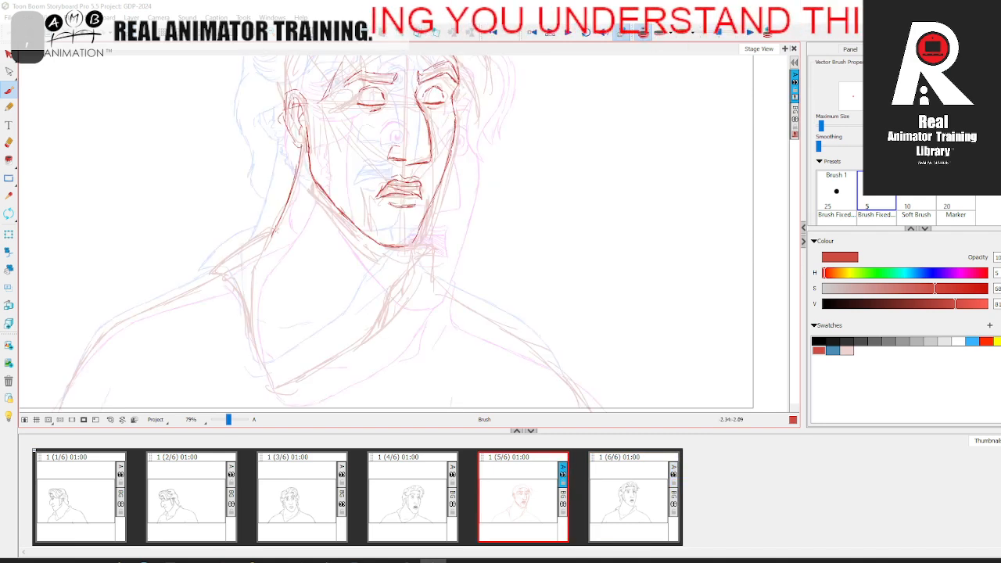
{"action": "mouse_move", "coordinate": [258, 274]}
{"action": "left_mouse_down"}
{"action": "mouse_move", "coordinate": [275, 251]}
{"action": "mouse_move", "coordinate": [268, 215]}
{"action": "mouse_move", "coordinate": [283, 329]}
{"action": "left_mouse_up"}
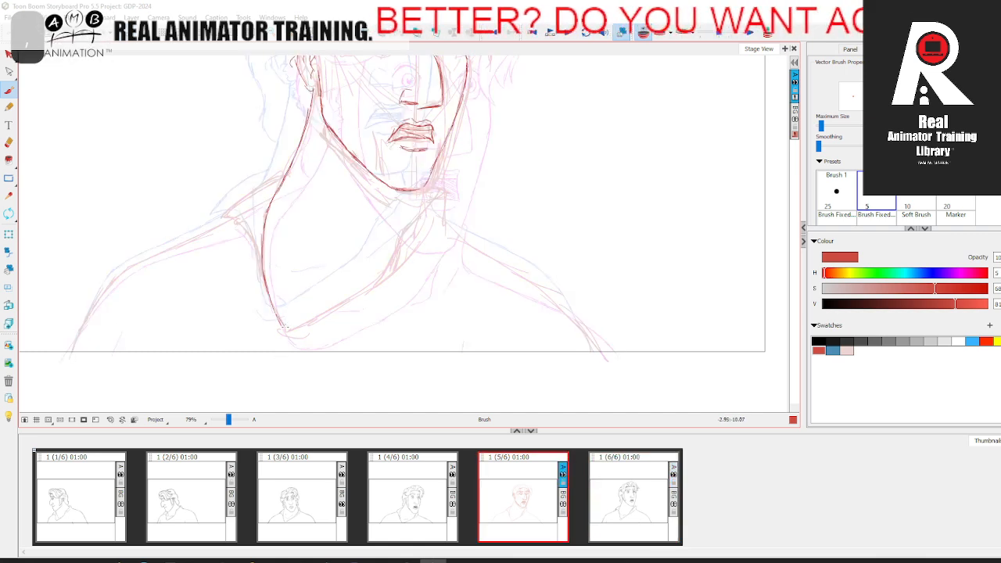
{"action": "left_click_drag", "start_coordinate": [283, 328], "coordinate": [335, 311]}
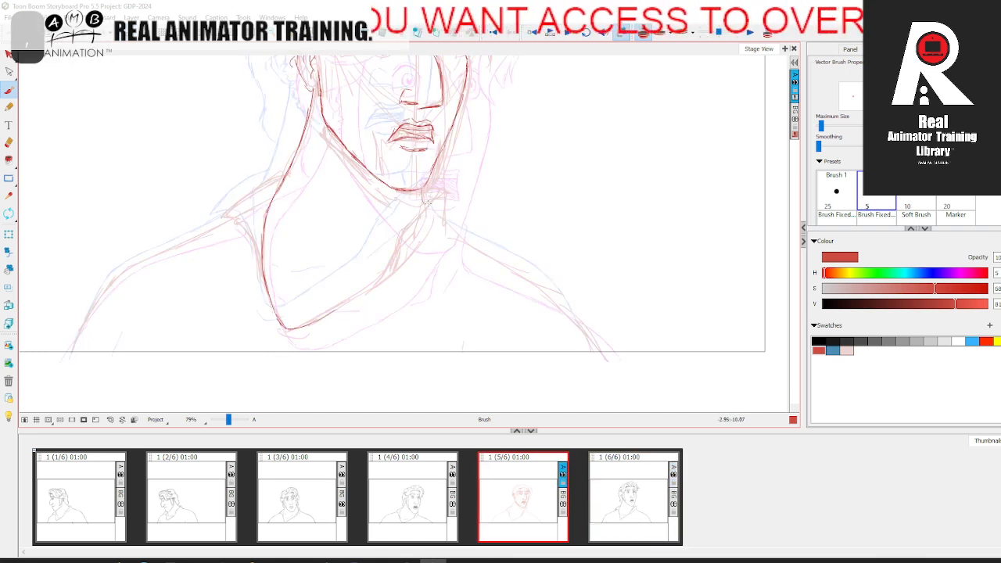
{"action": "key", "text": "period"}
{"action": "key", "text": "comma"}
Step: Draw the near collar flap in red with its upper edge, pointed tip and inner fold
{"action": "left_click_drag", "start_coordinate": [283, 178], "coordinate": [224, 216]}
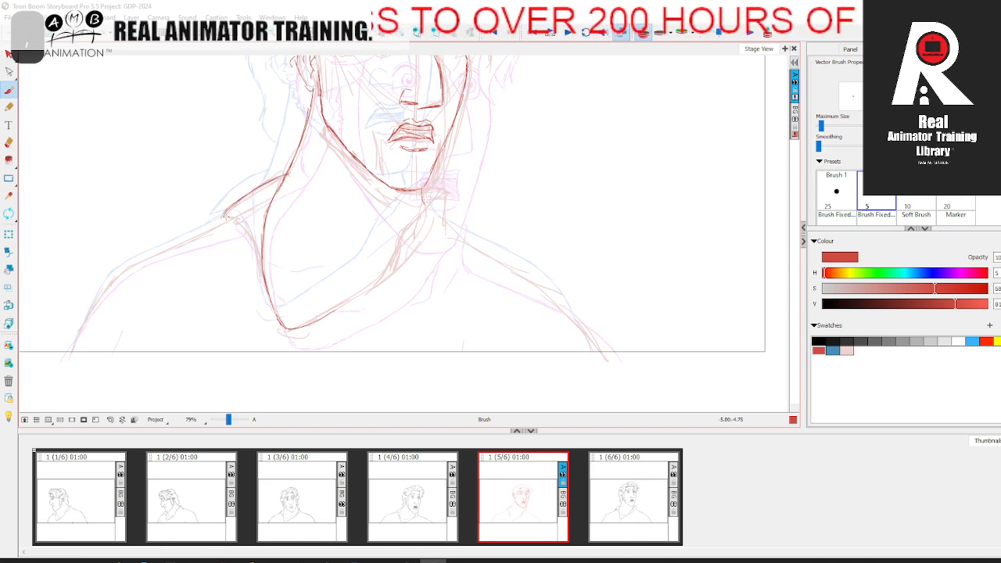
{"action": "key", "text": "period"}
{"action": "key", "text": "comma"}
{"action": "mouse_move", "coordinate": [223, 215]}
{"action": "left_mouse_down"}
{"action": "mouse_move", "coordinate": [244, 220]}
{"action": "mouse_move", "coordinate": [232, 210]}
{"action": "left_mouse_up"}
{"action": "left_click", "coordinate": [9, 91]}
{"action": "key", "text": "period"}
{"action": "key", "text": "comma"}
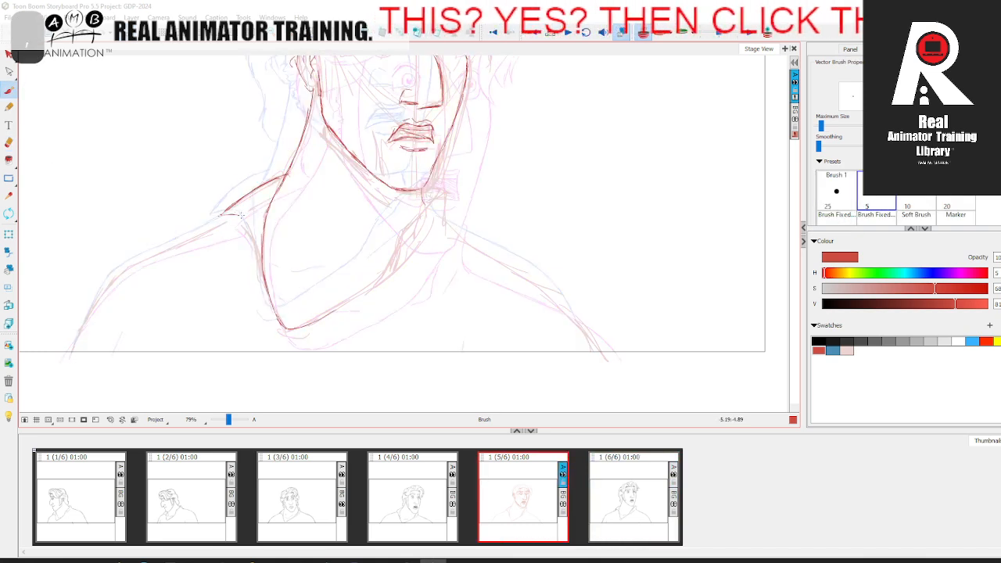
{"action": "left_click_drag", "start_coordinate": [250, 227], "coordinate": [255, 274]}
{"action": "key", "text": "period"}
{"action": "key", "text": "comma"}
Step: Draw the far edge of the collar opening in red from its lowest point up to the far collar flap under the chin
{"action": "left_click_drag", "start_coordinate": [316, 320], "coordinate": [388, 275]}
{"action": "key", "text": "period"}
{"action": "key", "text": "comma"}
{"action": "key", "text": "period"}
{"action": "key", "text": "comma"}
{"action": "key", "text": "period"}
{"action": "key", "text": "comma"}
{"action": "left_click_drag", "start_coordinate": [419, 216], "coordinate": [385, 274]}
{"action": "key", "text": "period"}
{"action": "key", "text": "comma"}
{"action": "key", "text": "period"}
{"action": "key", "text": "comma"}
{"action": "key", "text": "period"}
{"action": "key", "text": "comma"}
Step: Draw the near and far shoulder lines in red from the collar down to the frame's lower edge
{"action": "mouse_move", "coordinate": [66, 356]}
{"action": "left_mouse_down"}
{"action": "mouse_move", "coordinate": [83, 316]}
{"action": "mouse_move", "coordinate": [121, 274]}
{"action": "mouse_move", "coordinate": [238, 221]}
{"action": "left_mouse_up"}
{"action": "key", "text": "period"}
{"action": "key", "text": "comma"}
{"action": "key", "text": "space"}
{"action": "left_click_drag", "start_coordinate": [586, 250], "coordinate": [504, 143]}
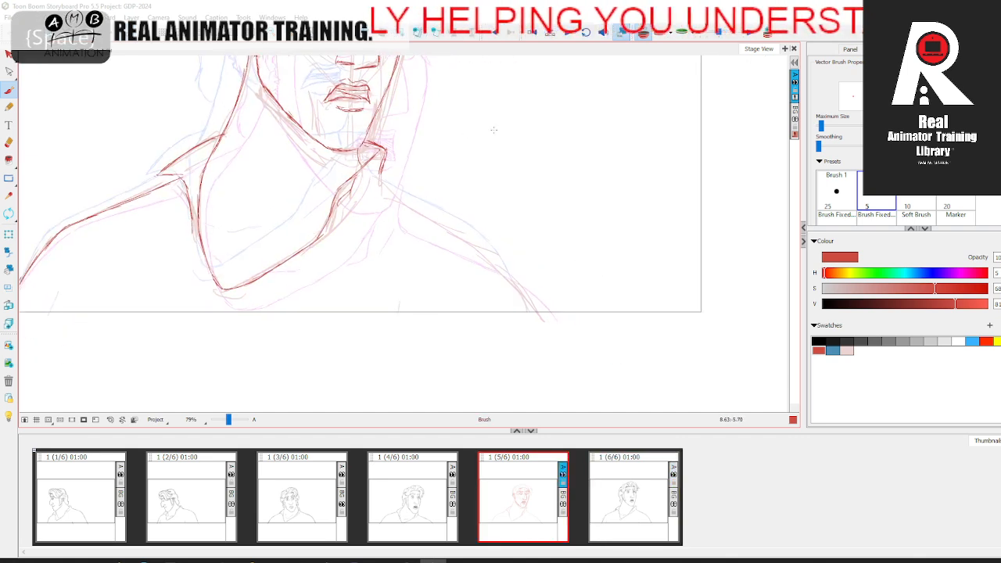
{"action": "mouse_move", "coordinate": [383, 186]}
{"action": "left_mouse_down"}
{"action": "mouse_move", "coordinate": [493, 253]}
{"action": "mouse_move", "coordinate": [543, 328]}
{"action": "left_mouse_up"}
{"action": "key", "text": "period"}
{"action": "key", "text": "comma"}
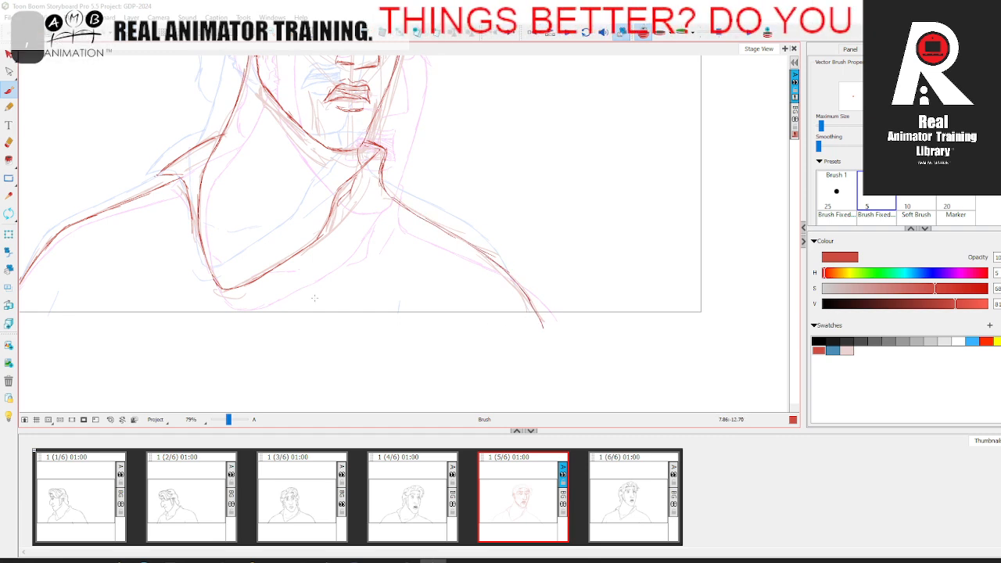
Step: Turn off onion skinning and compare the fifth-panel drawing with the fourth and sixth panels to check the head turn
{"action": "key", "text": "space"}
{"action": "left_click_drag", "start_coordinate": [247, 295], "coordinate": [253, 302]}
{"action": "key", "text": "period"}
{"action": "key", "text": "comma"}
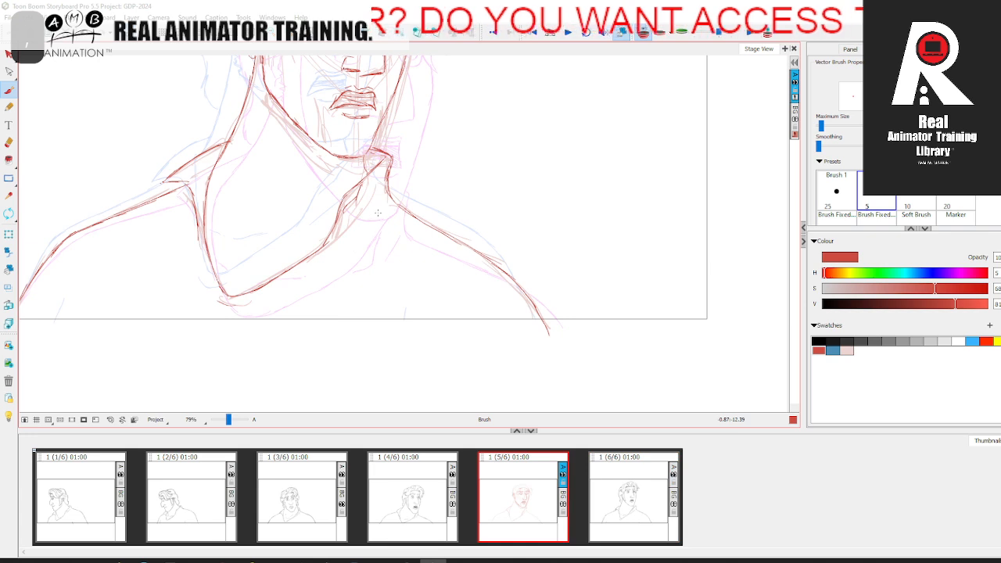
{"action": "key", "text": "space"}
{"action": "mouse_move", "coordinate": [242, 270]}
{"action": "left_mouse_down"}
{"action": "mouse_move", "coordinate": [318, 316]}
{"action": "mouse_move", "coordinate": [311, 350]}
{"action": "left_mouse_up"}
{"action": "key", "text": "period"}
{"action": "key", "text": "comma"}
{"action": "left_click", "coordinate": [643, 32]}
{"action": "left_click", "coordinate": [425, 501]}
{"action": "left_click", "coordinate": [523, 497]}
{"action": "left_click", "coordinate": [625, 490]}
{"action": "left_click", "coordinate": [449, 503]}
{"action": "left_click", "coordinate": [536, 497]}
{"action": "left_click", "coordinate": [624, 492]}
{"action": "left_click", "coordinate": [539, 496]}
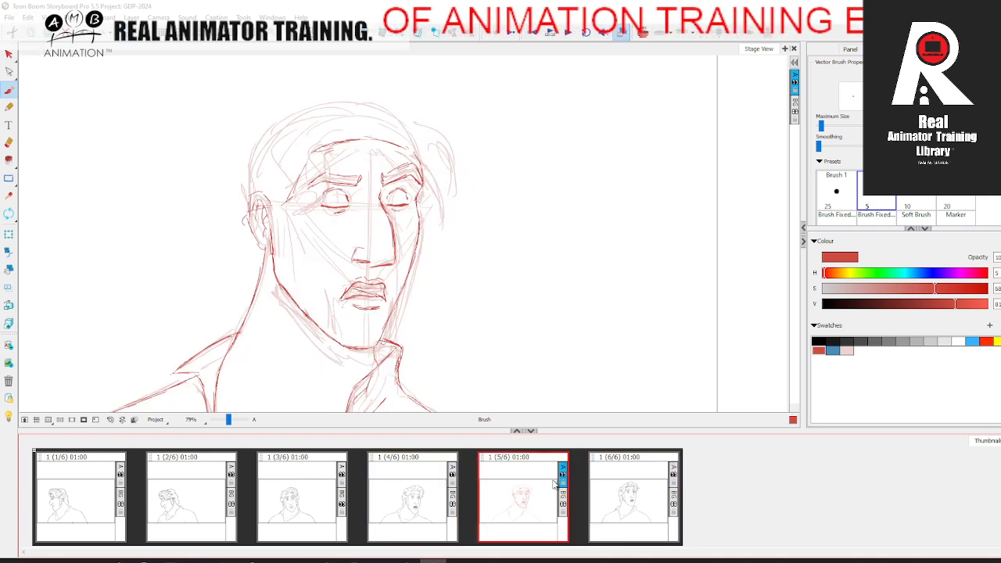
Step: Turn onion skinning back on and draw the front edge of the near sideburn in red, comparing with the fourth panel
{"action": "left_click", "coordinate": [643, 33]}
{"action": "key", "text": "comma"}
{"action": "key", "text": "period"}
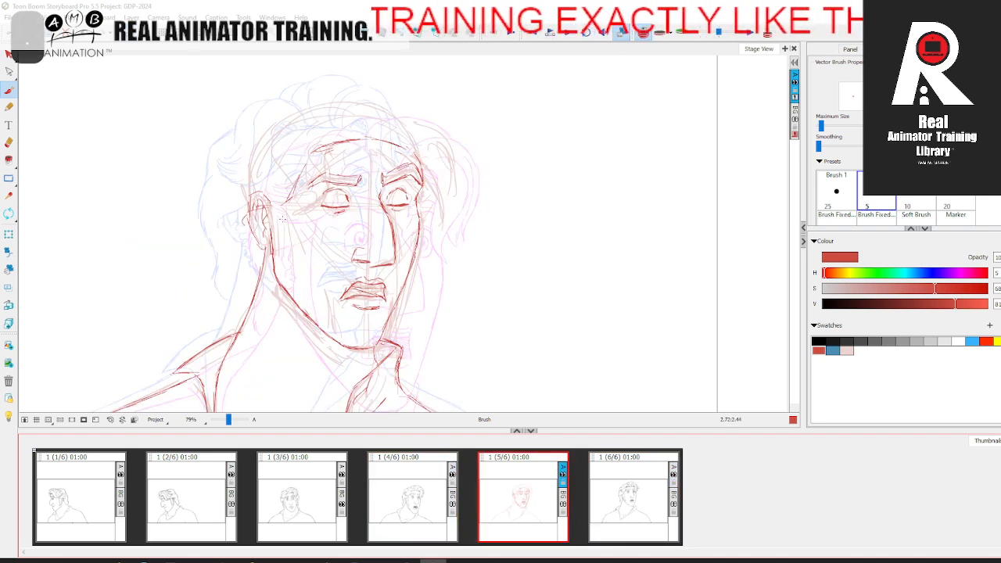
{"action": "key", "text": "comma"}
{"action": "key", "text": "period"}
{"action": "key", "text": "comma"}
{"action": "key", "text": "period"}
{"action": "key", "text": "comma"}
{"action": "key", "text": "period"}
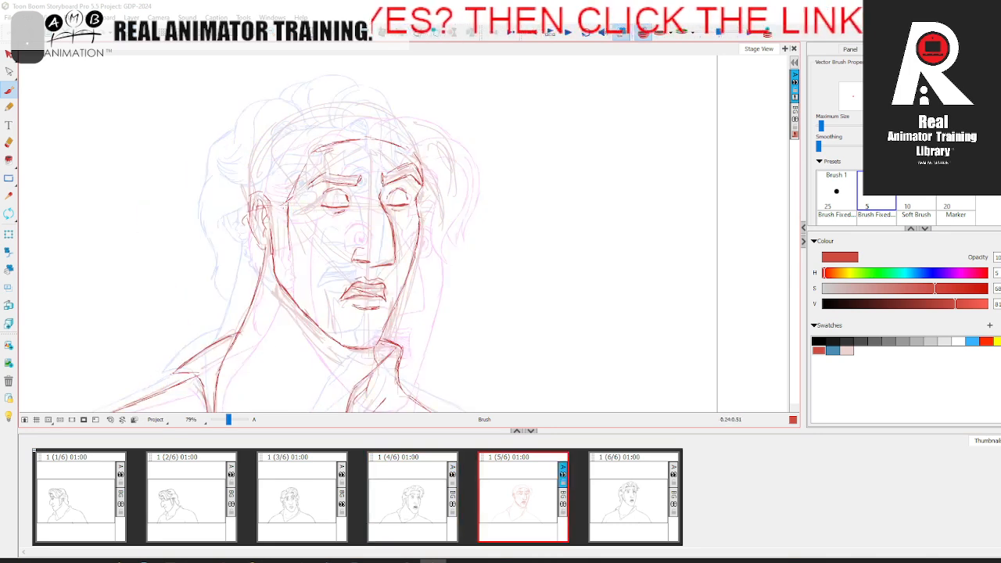
{"action": "key", "text": "comma"}
{"action": "key", "text": "period"}
{"action": "key", "text": "comma"}
{"action": "key", "text": "period"}
{"action": "key", "text": "comma"}
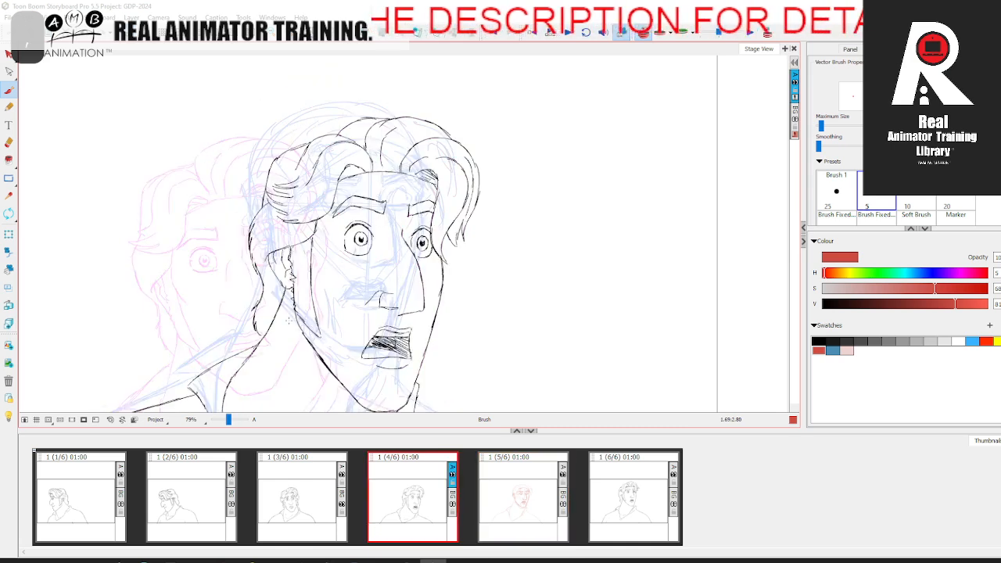
{"action": "key", "text": "period"}
{"action": "key", "text": "comma"}
{"action": "key", "text": "period"}
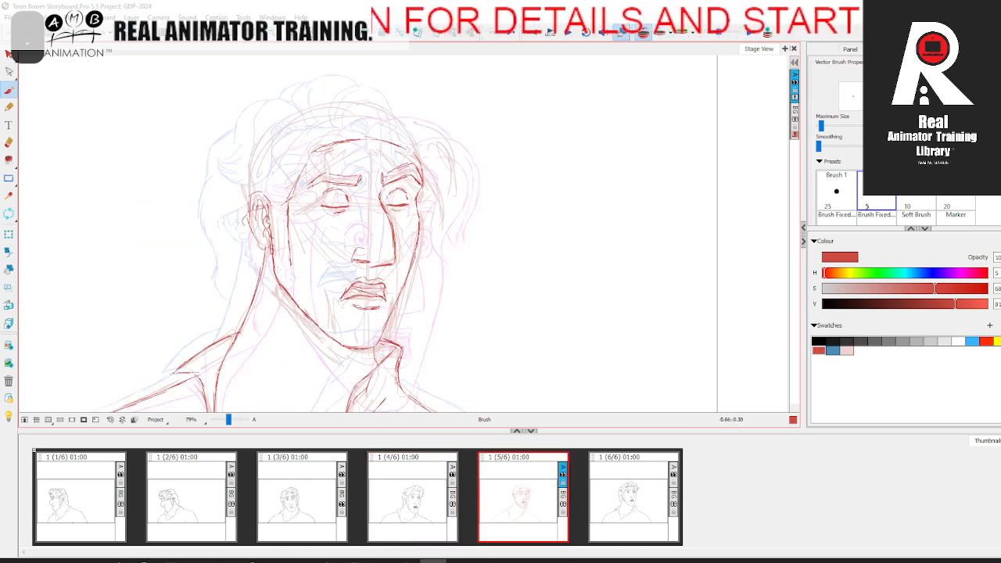
Step: Extend the near sideburn's front edge in red down to the jaw, comparing with the fourth panel
{"action": "key", "text": "comma"}
{"action": "key", "text": "period"}
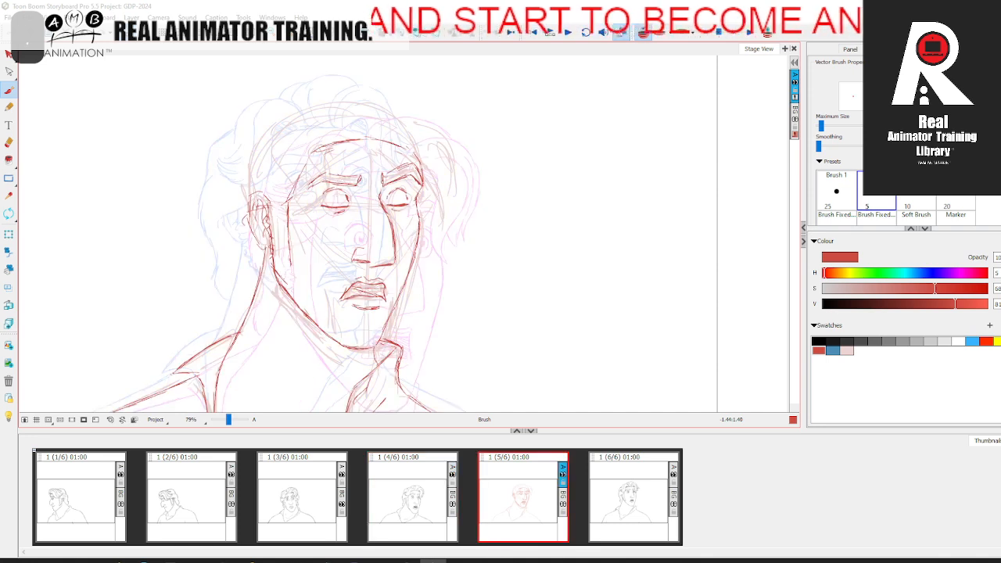
{"action": "key", "text": "comma"}
{"action": "key", "text": "period"}
{"action": "key", "text": "comma"}
{"action": "key", "text": "period"}
{"action": "key", "text": "comma"}
{"action": "key", "text": "period"}
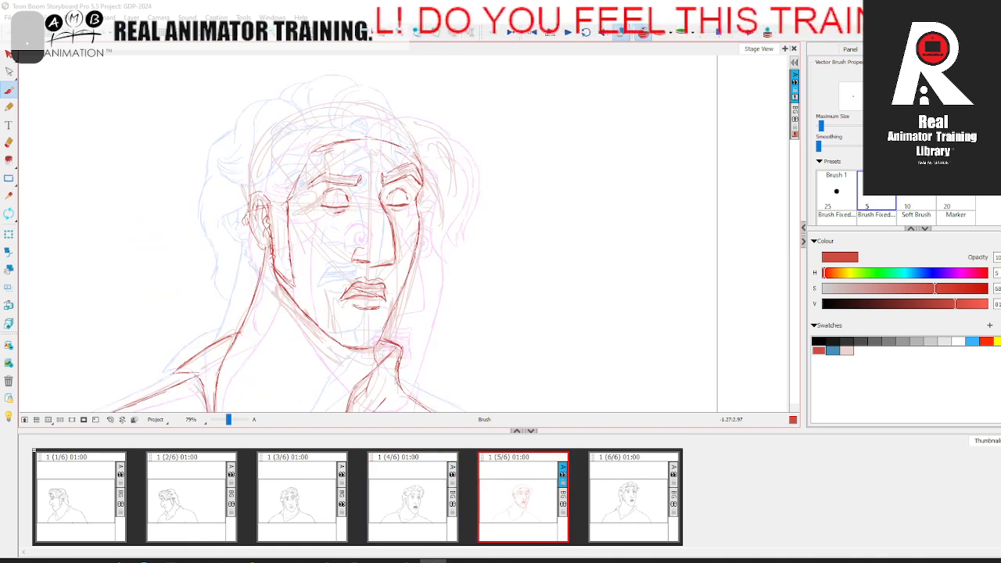
Step: Draw the hairline across the top of the near ear and the bulge of hair behind it in red
{"action": "key", "text": "comma"}
{"action": "key", "text": "period"}
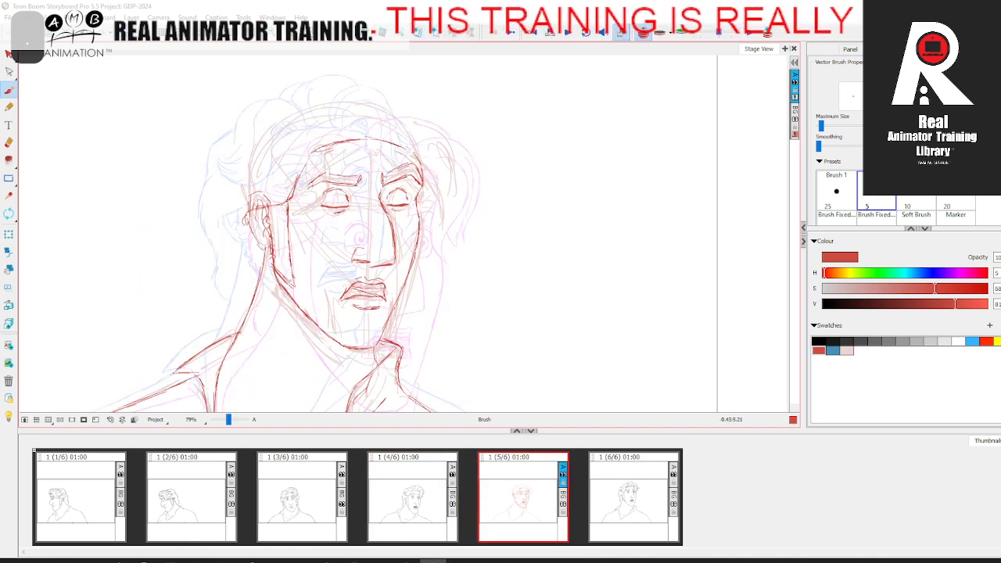
{"action": "key", "text": "comma"}
{"action": "key", "text": "period"}
{"action": "key", "text": "comma"}
{"action": "key", "text": "period"}
{"action": "key", "text": "comma"}
{"action": "key", "text": "period"}
{"action": "key", "text": "comma"}
{"action": "key", "text": "period"}
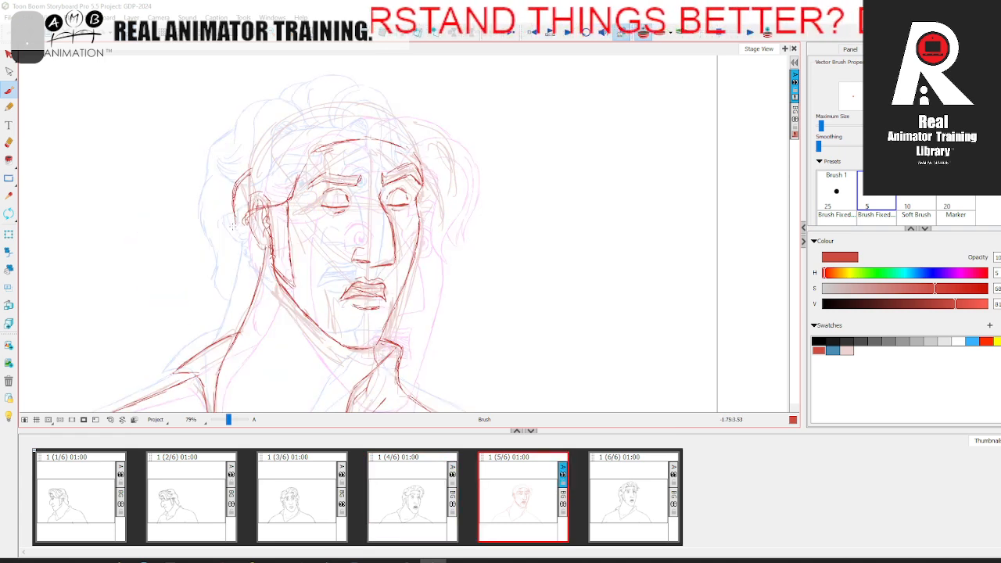
Step: Draw the back hair contour in red from behind the near ear down to the nape, comparing with the fourth panel
{"action": "key", "text": "comma"}
{"action": "key", "text": "period"}
{"action": "key", "text": "comma"}
{"action": "key", "text": "period"}
{"action": "key", "text": "comma"}
{"action": "key", "text": "period"}
{"action": "key", "text": "comma"}
{"action": "key", "text": "period"}
{"action": "key", "text": "comma"}
{"action": "key", "text": "period"}
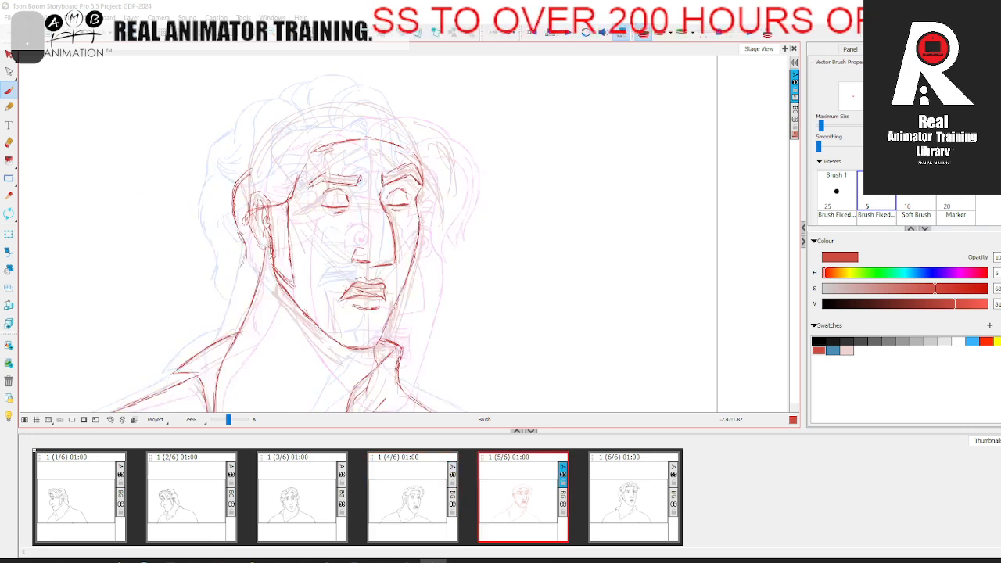
{"action": "key", "text": "comma"}
{"action": "key", "text": "period"}
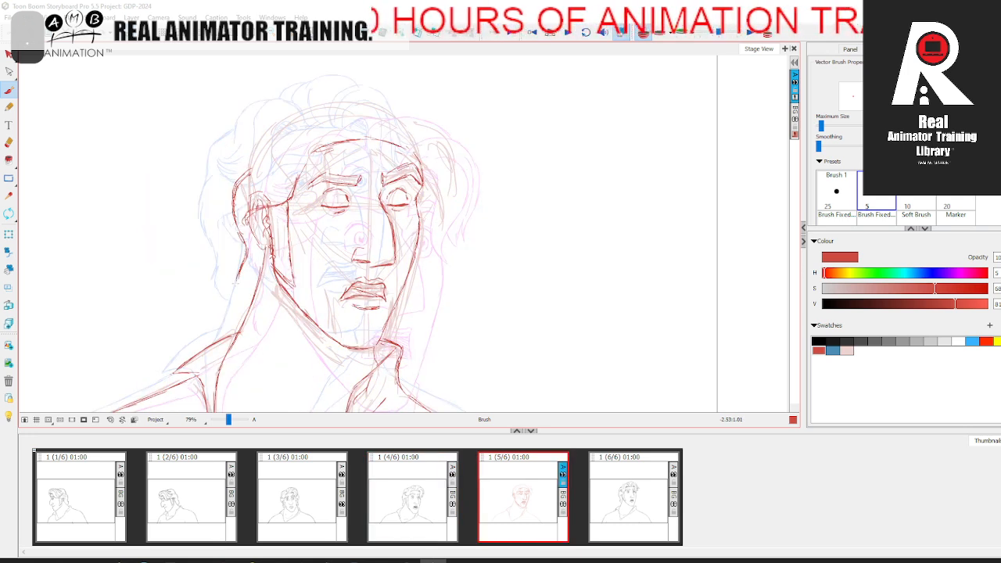
{"action": "key", "text": "comma"}
{"action": "key", "text": "period"}
Step: Turn off onion skinning and reinforce the red hair contour behind the near ear, comparing with the fourth panel
{"action": "left_click", "coordinate": [643, 33]}
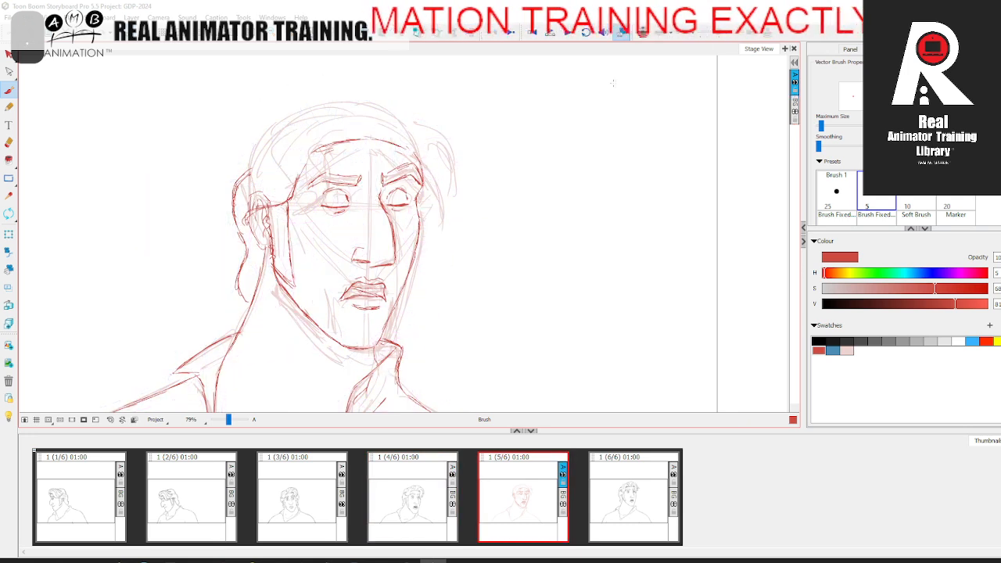
{"action": "key", "text": "space"}
{"action": "left_click_drag", "start_coordinate": [534, 259], "coordinate": [539, 271]}
{"action": "key", "text": "comma"}
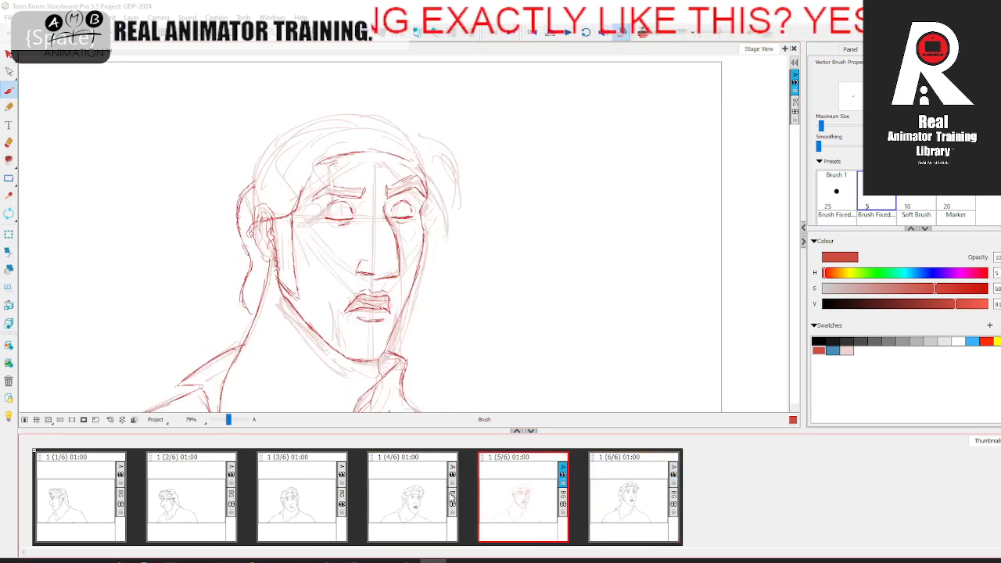
{"action": "key", "text": "period"}
{"action": "key", "text": "alt+e"}
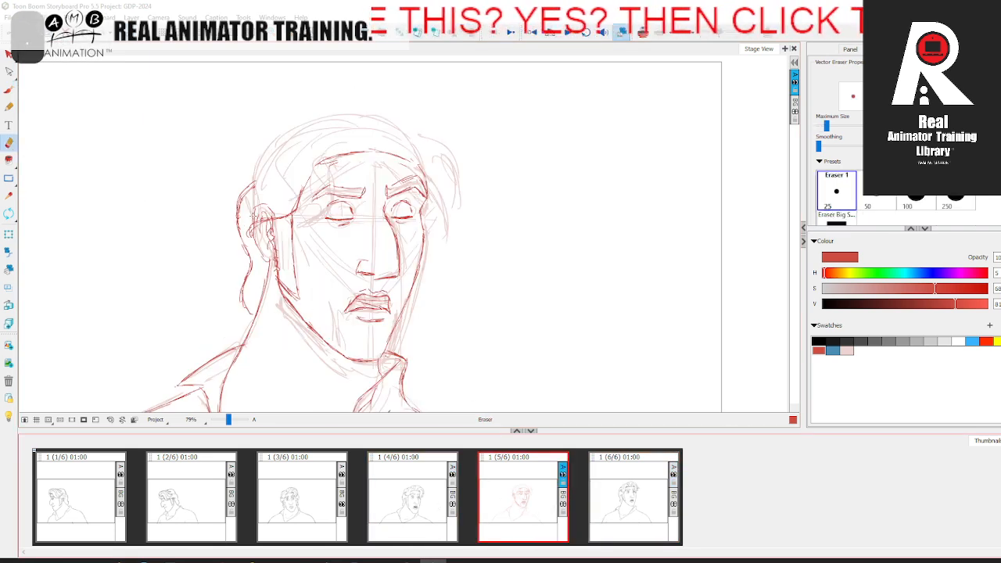
{"action": "key", "text": "alt+b"}
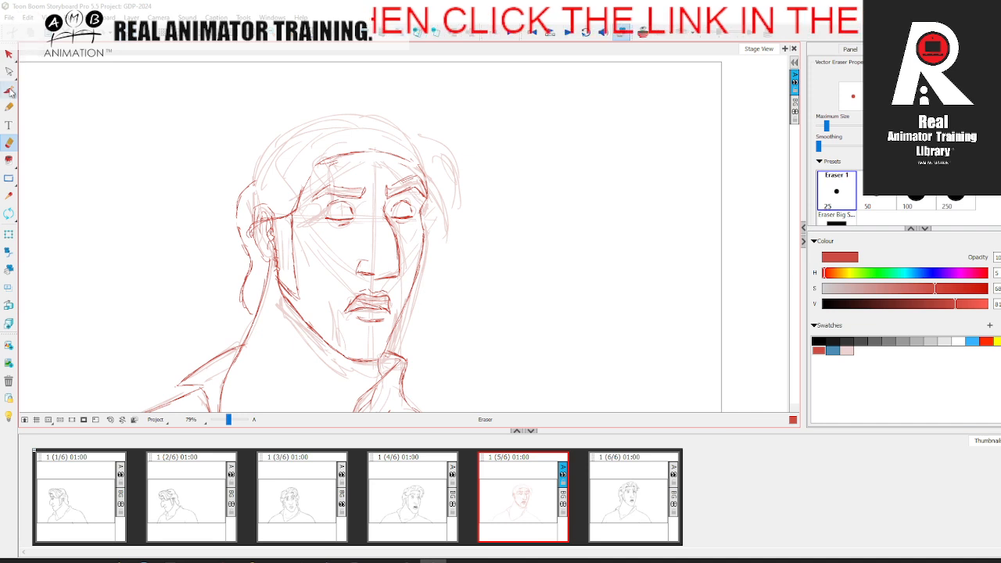
{"action": "key", "text": "comma"}
{"action": "key", "text": "period"}
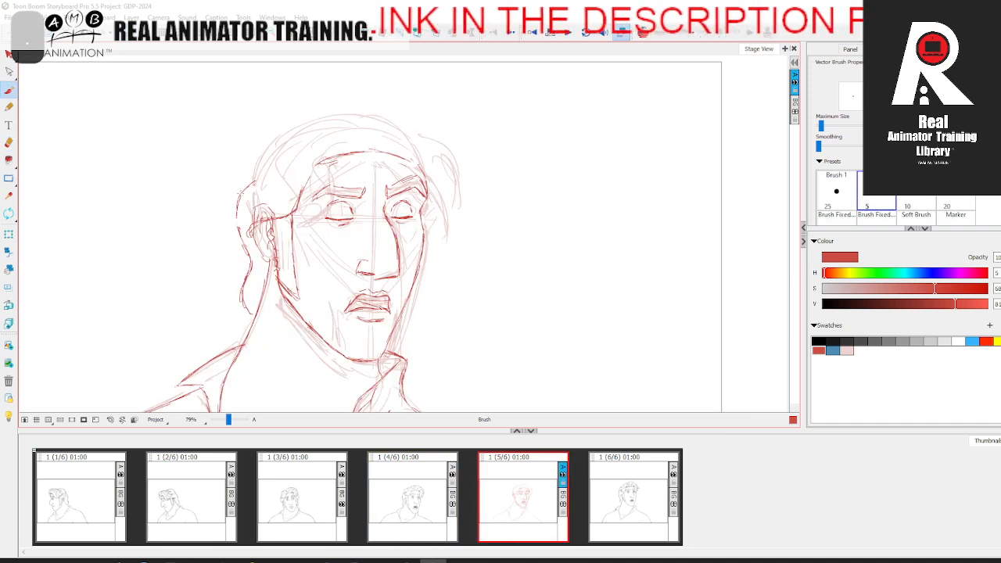
{"action": "left_click_drag", "start_coordinate": [240, 208], "coordinate": [236, 225]}
{"action": "key", "text": "comma"}
{"action": "key", "text": "period"}
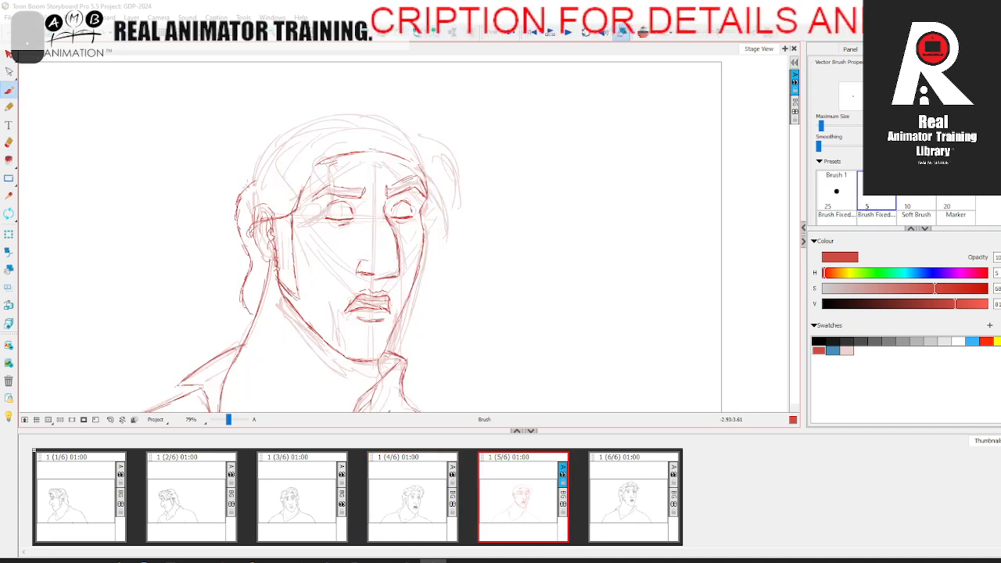
Step: Draw the hair's outer contour in red from behind the ear up to the crown and turn onion skinning back on
{"action": "key", "text": "comma"}
{"action": "key", "text": "period"}
{"action": "key", "text": "comma"}
{"action": "key", "text": "period"}
{"action": "left_click", "coordinate": [643, 33]}
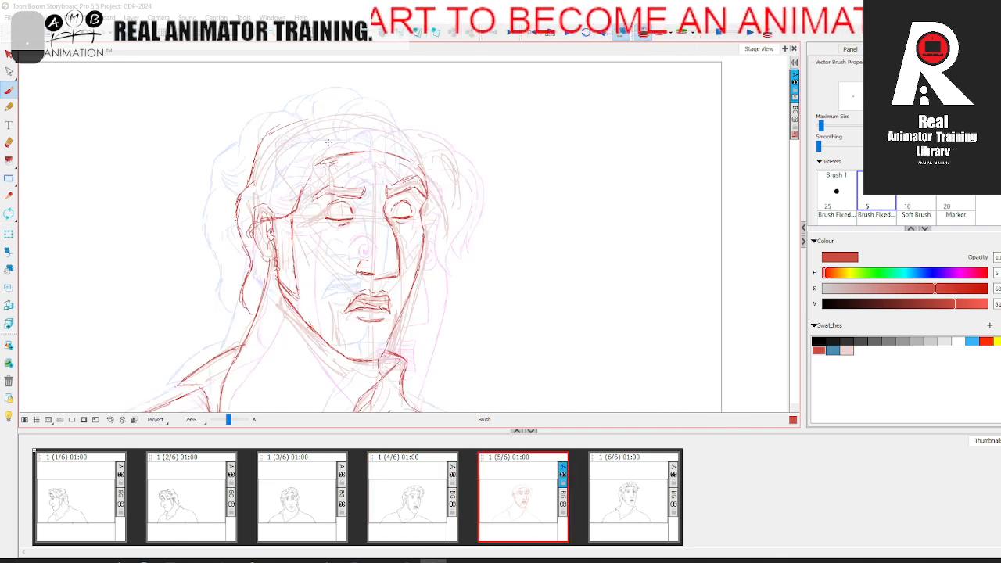
{"action": "key", "text": "comma"}
{"action": "key", "text": "period"}
{"action": "key", "text": "comma"}
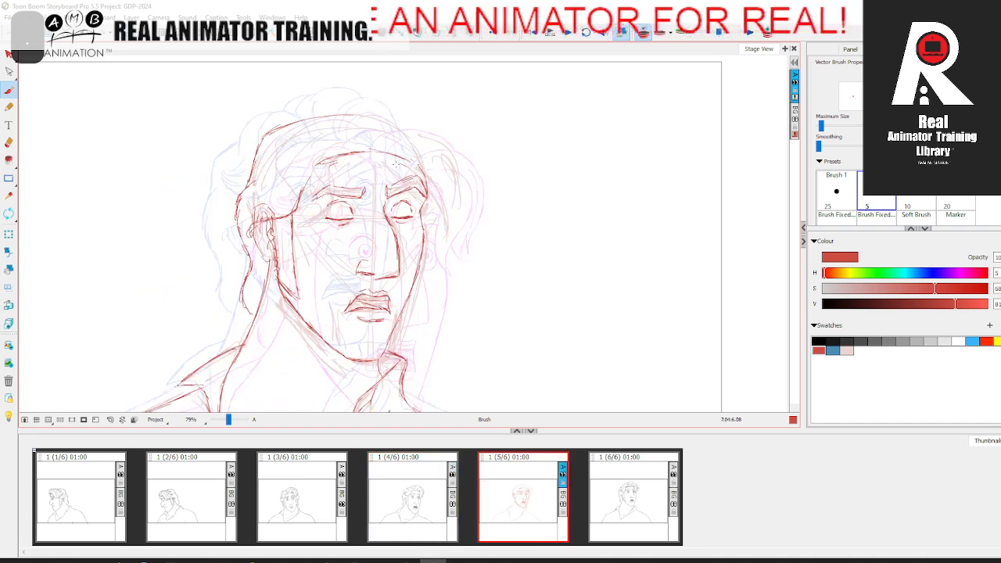
{"action": "key", "text": "period"}
Step: Draw the curved parting strand, the small curl above the near forehead and the hairline at the near temple in red
{"action": "key", "text": "comma"}
{"action": "key", "text": "period"}
{"action": "key", "text": "comma"}
{"action": "key", "text": "period"}
{"action": "key", "text": "comma"}
{"action": "key", "text": "period"}
{"action": "key", "text": "comma"}
{"action": "key", "text": "period"}
{"action": "key", "text": "comma"}
{"action": "key", "text": "period"}
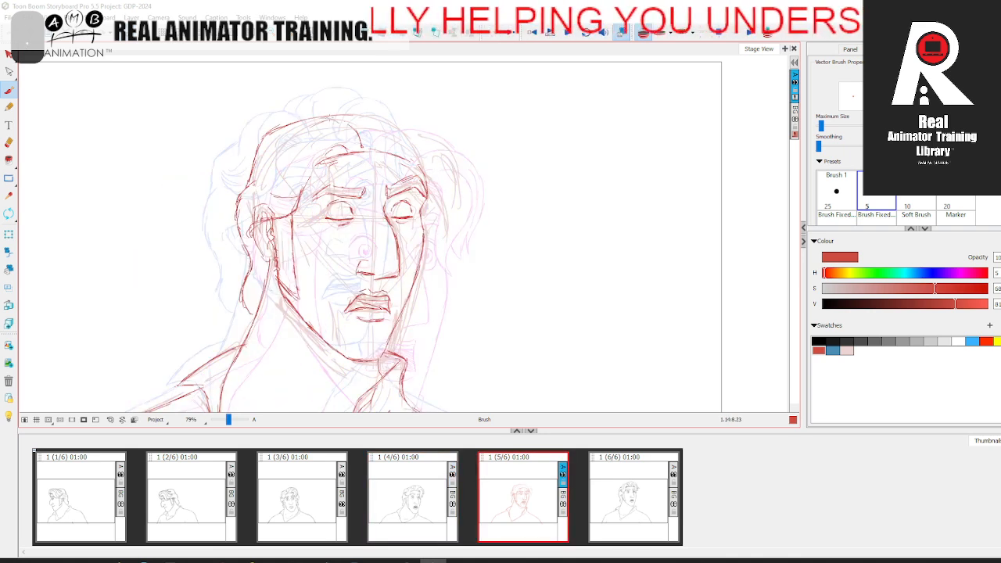
Step: Draw the top contour of the front hair in red from the crown across to above the far forehead
{"action": "key", "text": "comma"}
{"action": "key", "text": "period"}
{"action": "key", "text": "comma"}
{"action": "key", "text": "period"}
{"action": "key", "text": "comma"}
{"action": "key", "text": "period"}
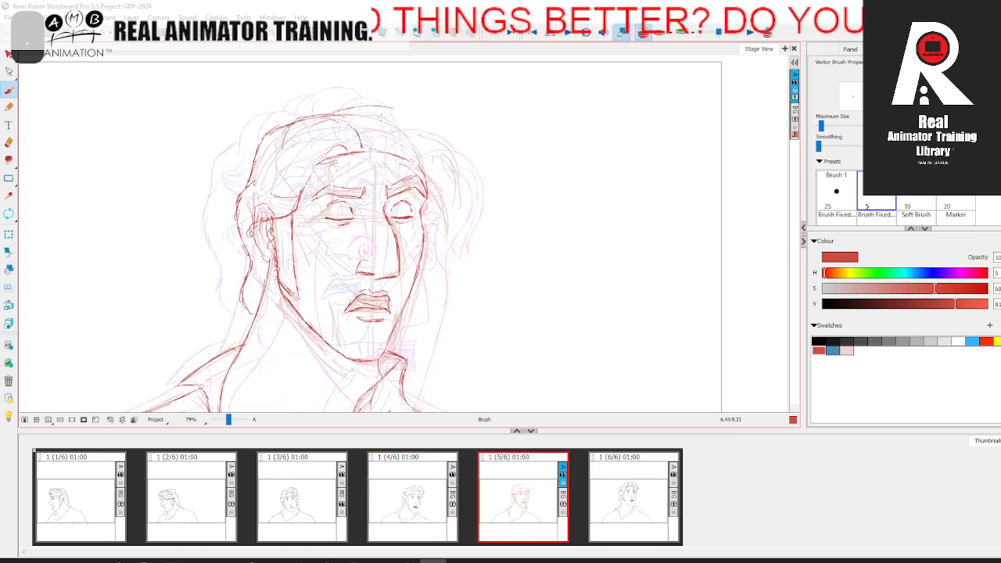
{"action": "left_click_drag", "start_coordinate": [352, 106], "coordinate": [416, 102]}
{"action": "key", "text": "comma"}
{"action": "key", "text": "period"}
{"action": "key", "text": "comma"}
{"action": "key", "text": "period"}
{"action": "key", "text": "comma"}
{"action": "key", "text": "period"}
Step: Continue the hair's top contour in red down the far side and restate its upper curve
{"action": "left_click_drag", "start_coordinate": [406, 102], "coordinate": [455, 147]}
{"action": "key", "text": "comma"}
{"action": "key", "text": "period"}
{"action": "key", "text": "comma"}
{"action": "key", "text": "period"}
{"action": "left_click_drag", "start_coordinate": [420, 110], "coordinate": [436, 130]}
{"action": "key", "text": "comma"}
{"action": "key", "text": "period"}
Step: Turn off onion skinning and compare the fifth-panel hair with the fourth and sixth panels
{"action": "left_click", "coordinate": [643, 33]}
{"action": "left_click", "coordinate": [438, 495]}
{"action": "left_click", "coordinate": [522, 494]}
{"action": "left_click", "coordinate": [635, 493]}
{"action": "left_click", "coordinate": [522, 501]}
{"action": "left_click", "coordinate": [417, 509]}
{"action": "left_click", "coordinate": [523, 499]}
Step: Draw the root of the far-side forelock and the far temple hairline in red, comparing with the fourth panel
{"action": "key", "text": "comma"}
{"action": "key", "text": "period"}
{"action": "key", "text": "comma"}
{"action": "key", "text": "period"}
{"action": "key", "text": "comma"}
{"action": "key", "text": "period"}
{"action": "key", "text": "comma"}
{"action": "key", "text": "period"}
{"action": "key", "text": "comma"}
{"action": "key", "text": "period"}
{"action": "key", "text": "comma"}
{"action": "key", "text": "period"}
{"action": "key", "text": "comma"}
{"action": "key", "text": "period"}
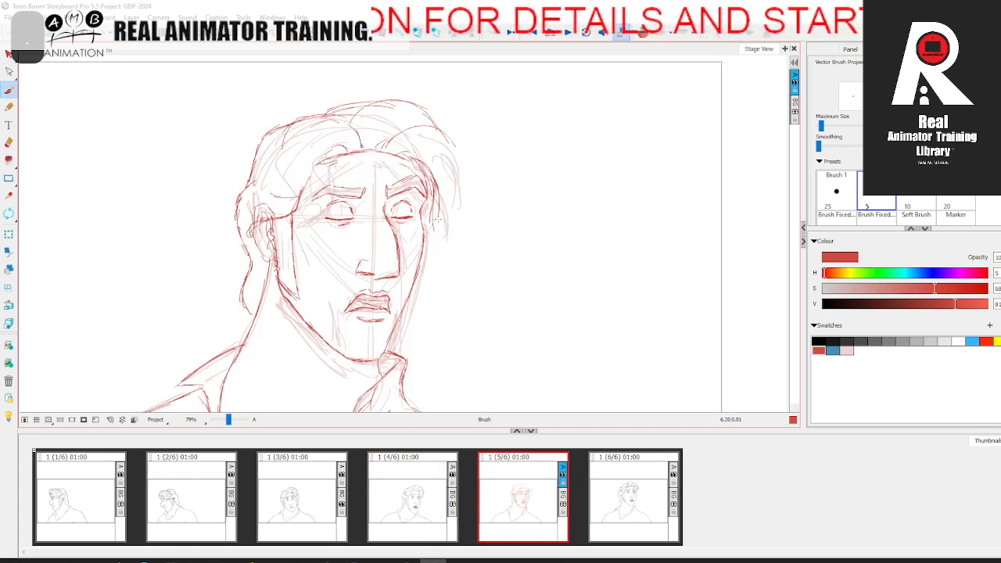
Step: Draw the far-side forelock's inner strands in red, curving down beside the far eye
{"action": "key", "text": "comma"}
{"action": "key", "text": "period"}
{"action": "key", "text": "comma"}
{"action": "key", "text": "period"}
{"action": "key", "text": "comma"}
{"action": "key", "text": "period"}
{"action": "key", "text": "comma"}
{"action": "key", "text": "period"}
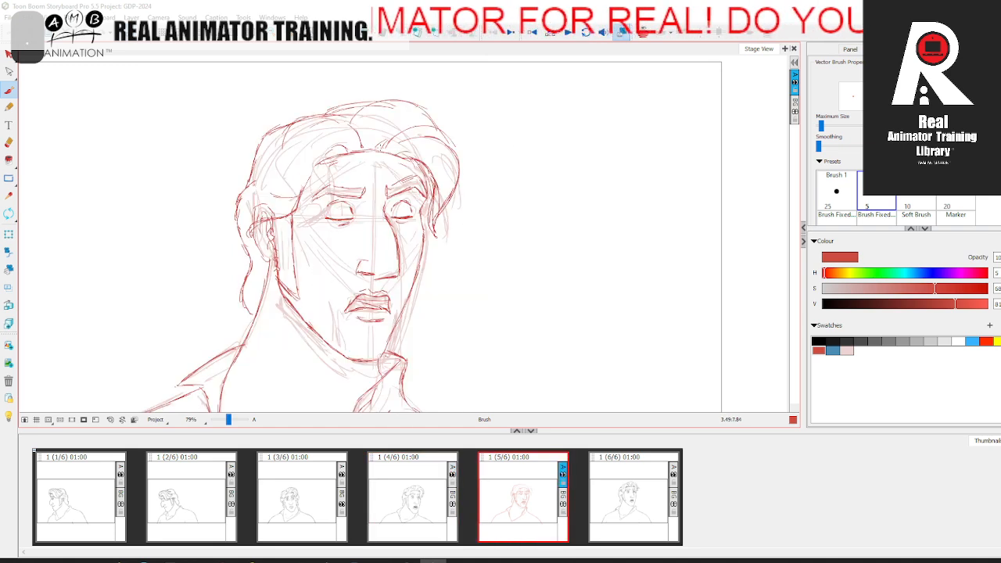
Step: Draw the outer edge of the far-side forelock in red, sweeping down and back in toward its tip
{"action": "key", "text": "comma"}
{"action": "key", "text": "period"}
{"action": "key", "text": "comma"}
{"action": "key", "text": "period"}
{"action": "left_click_drag", "start_coordinate": [456, 133], "coordinate": [463, 208]}
{"action": "key", "text": "comma"}
{"action": "key", "text": "period"}
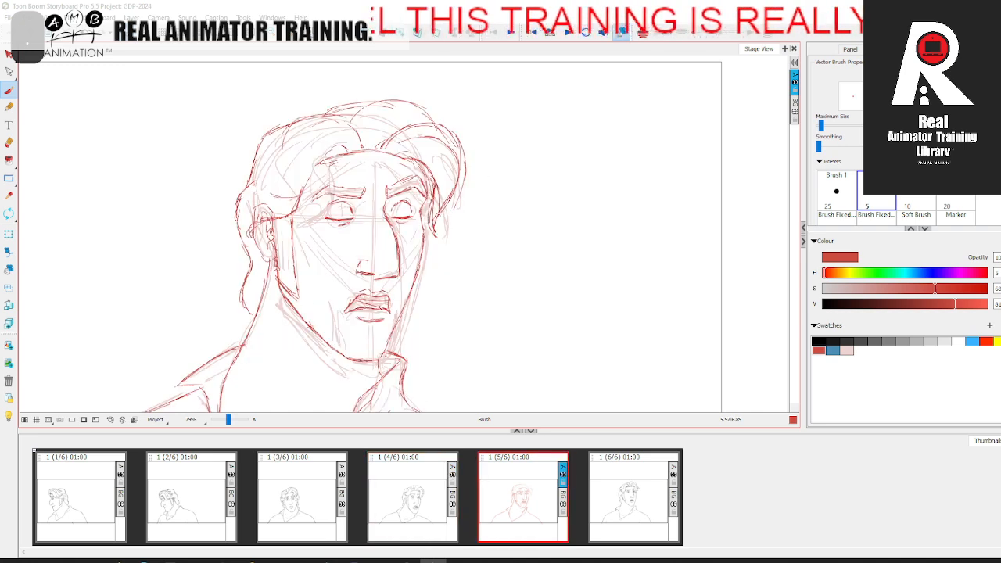
{"action": "left_click_drag", "start_coordinate": [461, 189], "coordinate": [450, 219]}
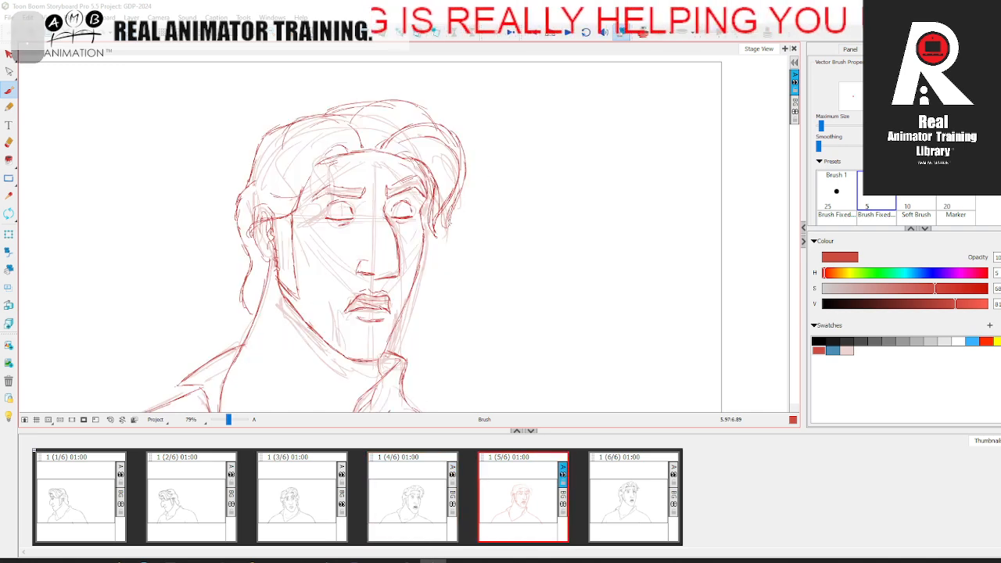
Step: Refine the pointed strand tips of the far-side forelock in red, comparing with the adjacent panel
{"action": "key", "text": "comma"}
{"action": "key", "text": "period"}
{"action": "key", "text": "comma"}
{"action": "key", "text": "period"}
{"action": "key", "text": "comma"}
{"action": "key", "text": "period"}
{"action": "key", "text": "period"}
{"action": "key", "text": "comma"}
{"action": "key", "text": "period"}
{"action": "key", "text": "comma"}
Step: Draw the inner strands of the top hair in red, fanning from the parting up to the crown contour
{"action": "key", "text": "period"}
{"action": "key", "text": "comma"}
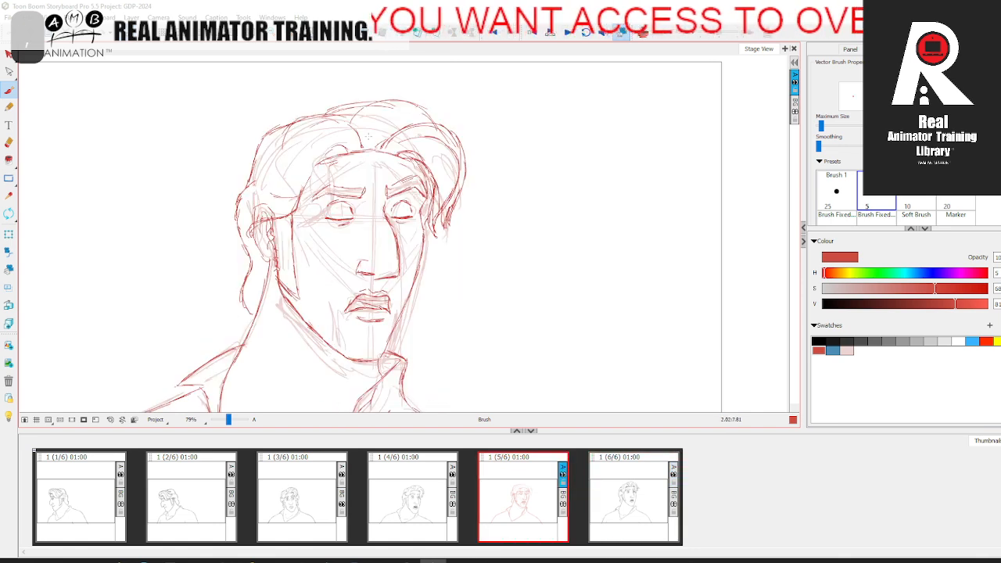
{"action": "key", "text": "period"}
{"action": "key", "text": "comma"}
{"action": "left_click_drag", "start_coordinate": [376, 99], "coordinate": [348, 119]}
{"action": "key", "text": "period"}
{"action": "key", "text": "comma"}
{"action": "key", "text": "period"}
{"action": "key", "text": "comma"}
{"action": "key", "text": "period"}
{"action": "key", "text": "comma"}
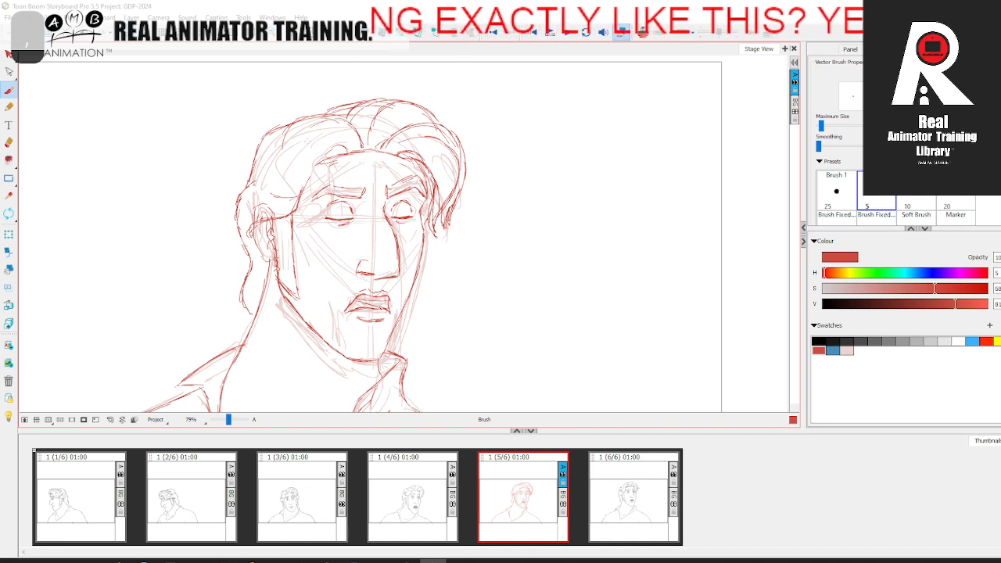
Step: Restate the small curl at the near side of the forehead hairline in red, comparing with the preceding panels
{"action": "key", "text": "period"}
{"action": "key", "text": "comma"}
{"action": "key", "text": "period"}
{"action": "key", "text": "comma"}
{"action": "key", "text": "comma"}
{"action": "key", "text": "period"}
{"action": "key", "text": "period"}
{"action": "key", "text": "comma"}
Step: Draw the near-side forelock in red from the hairline curl down over the temple, comparing with the adjacent panels
{"action": "key", "text": "comma"}
{"action": "key", "text": "period"}
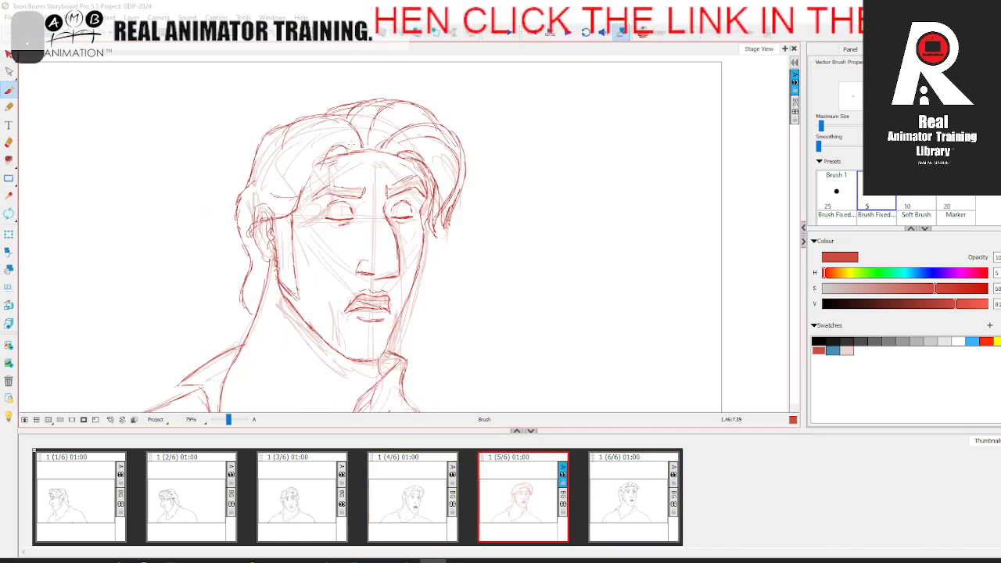
{"action": "key", "text": "comma"}
{"action": "key", "text": "period"}
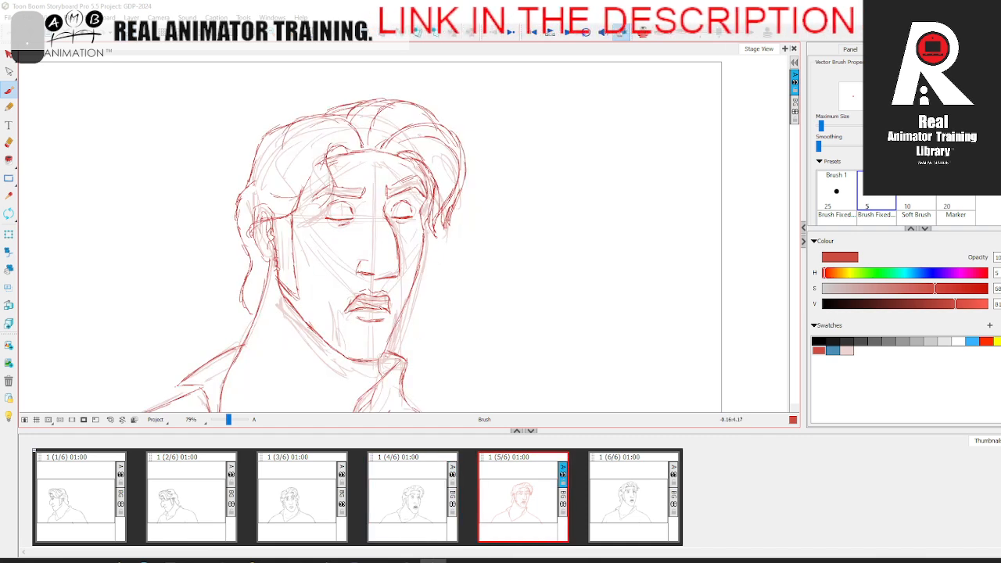
{"action": "left_click", "coordinate": [626, 479]}
{"action": "key", "text": "comma"}
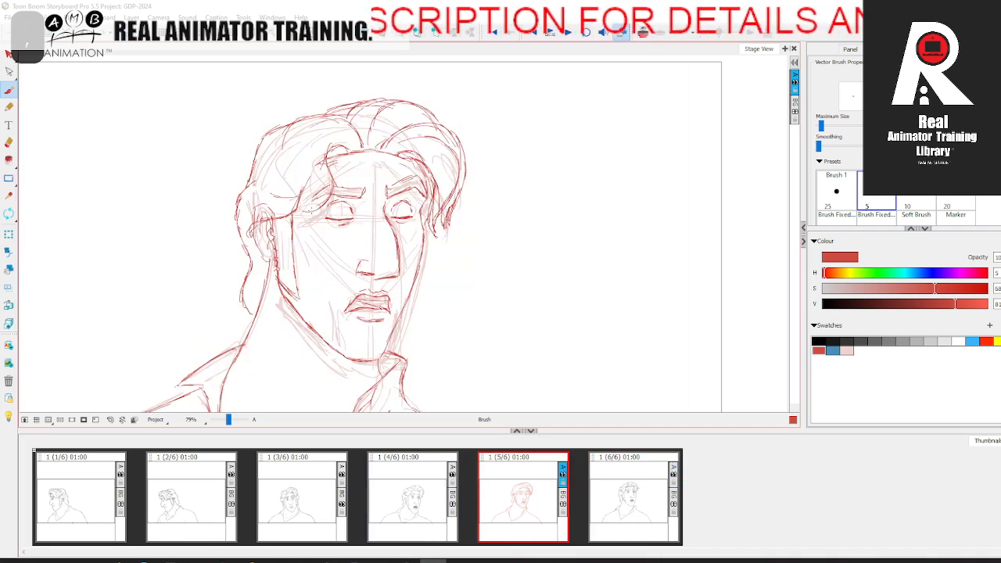
{"action": "key", "text": "period"}
{"action": "key", "text": "comma"}
{"action": "key", "text": "period"}
Step: Draw the inner wave strands of the near-side hair in red, between the top hair and the ear, comparing with the adjacent panel
{"action": "key", "text": "comma"}
{"action": "left_click_drag", "start_coordinate": [329, 117], "coordinate": [309, 164]}
{"action": "key", "text": "period"}
{"action": "key", "text": "comma"}
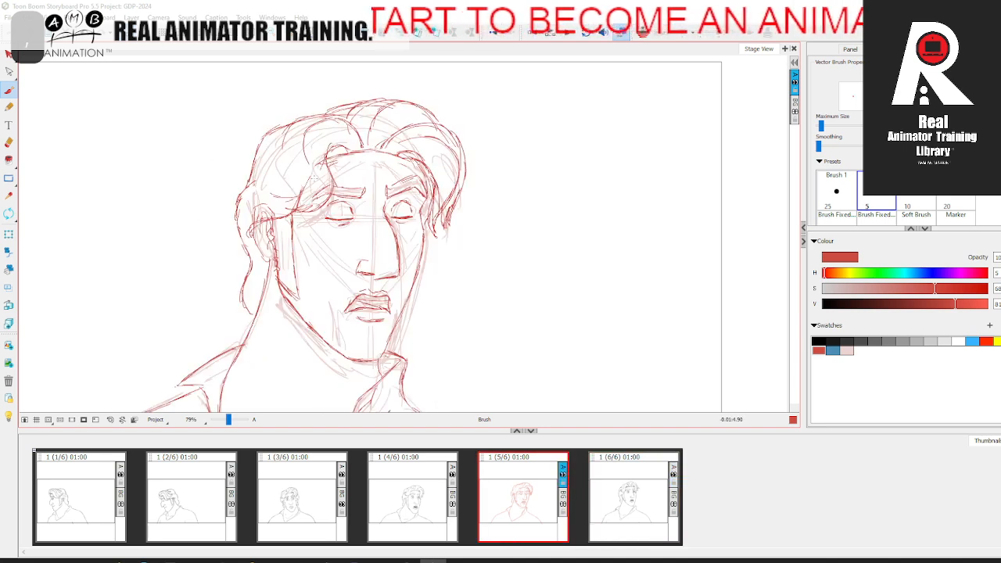
{"action": "key", "text": "period"}
{"action": "key", "text": "comma"}
{"action": "left_click_drag", "start_coordinate": [292, 157], "coordinate": [277, 188]}
{"action": "key", "text": "period"}
{"action": "key", "text": "comma"}
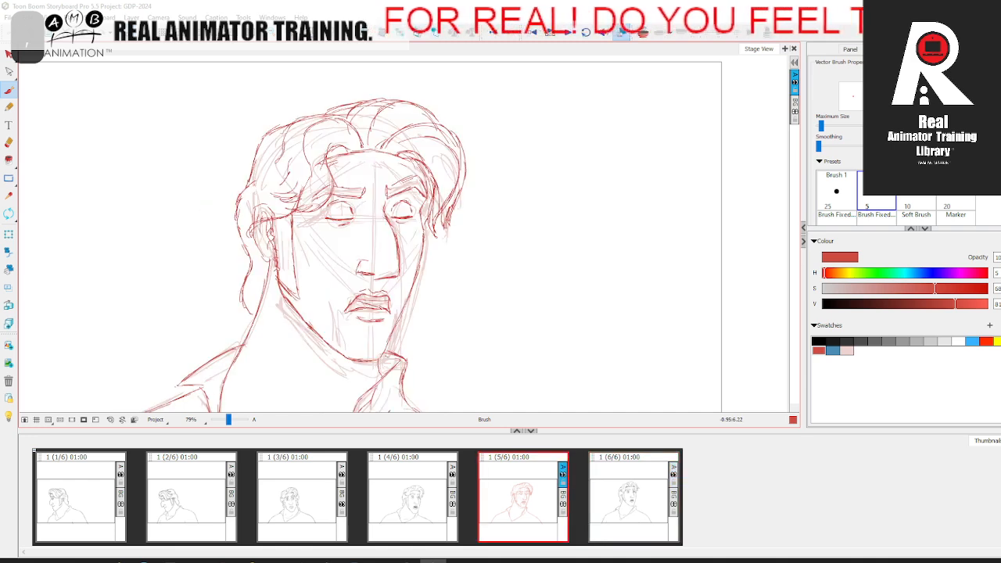
{"action": "key", "text": "period"}
{"action": "key", "text": "comma"}
Step: Select the pale rough guide strokes in the fifth panel and delete them, leaving only the refined red drawing
{"action": "key", "text": "space"}
{"action": "left_click_drag", "start_coordinate": [515, 273], "coordinate": [532, 255]}
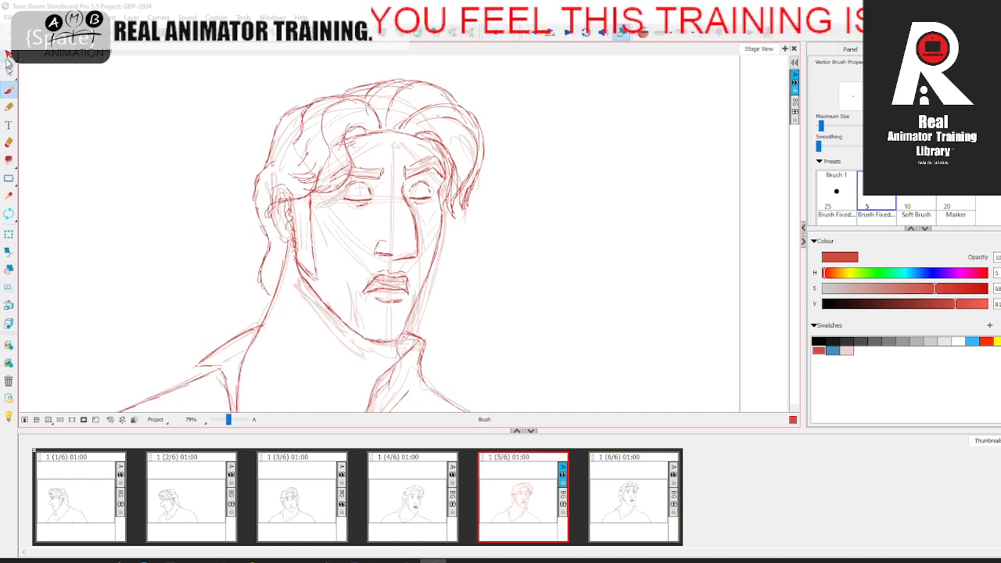
{"action": "left_click", "coordinate": [8, 56]}
{"action": "left_click", "coordinate": [380, 141]}
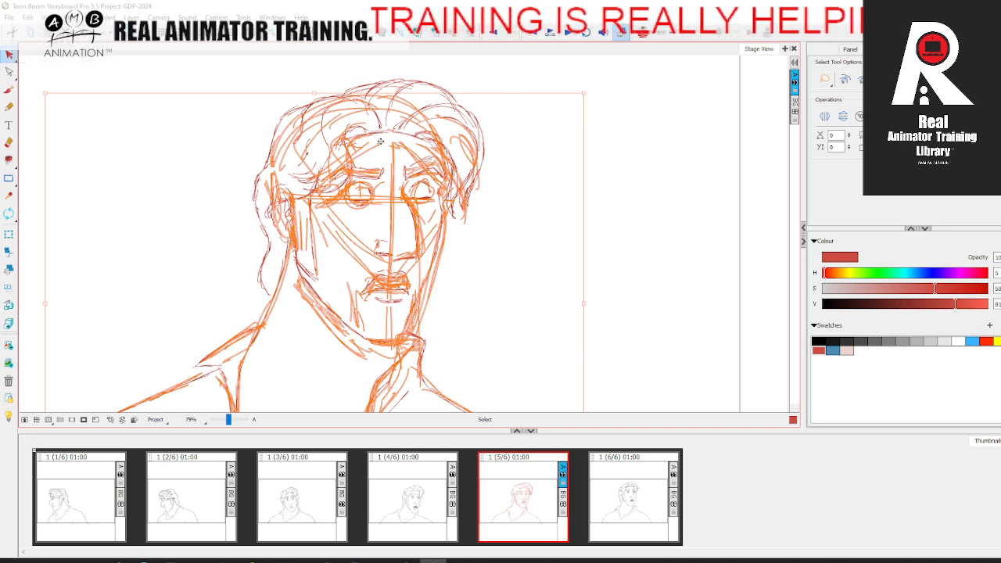
{"action": "key", "text": "Delete"}
Step: Flip back and forth between panels 4, 5 and 6 to check how the cleaned in-between fits the head turn
{"action": "left_click_drag", "start_coordinate": [228, 420], "coordinate": [226, 421]}
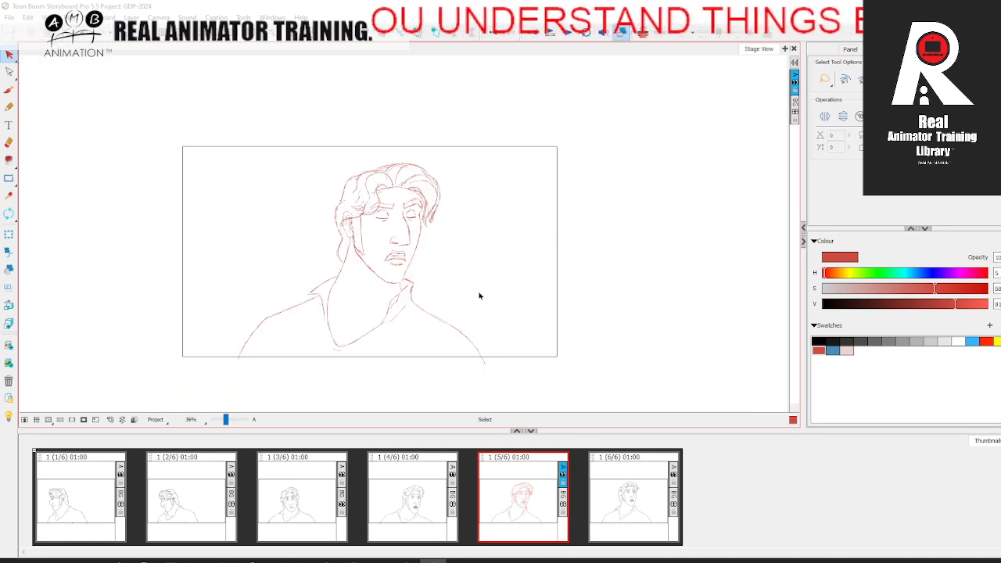
{"action": "left_click", "coordinate": [619, 503]}
{"action": "left_click", "coordinate": [517, 504]}
{"action": "left_click", "coordinate": [612, 488]}
{"action": "left_click", "coordinate": [426, 498]}
{"action": "left_click", "coordinate": [518, 495]}
{"action": "left_click", "coordinate": [614, 486]}
{"action": "left_click", "coordinate": [432, 488]}
{"action": "left_click", "coordinate": [520, 495]}
{"action": "left_click", "coordinate": [614, 487]}
{"action": "left_click", "coordinate": [430, 491]}
{"action": "left_click", "coordinate": [532, 493]}
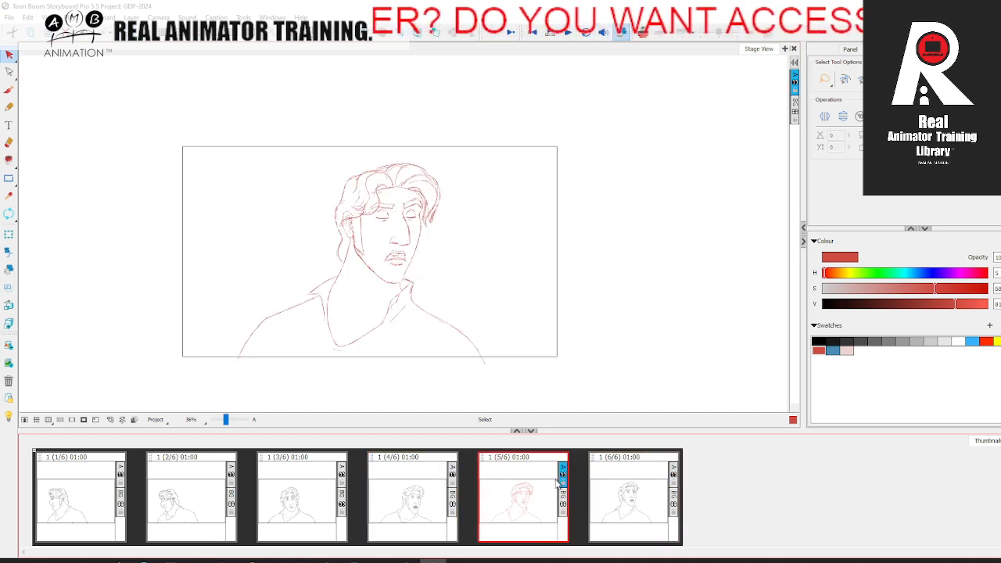
Step: Flip the selected scene horizontally to check the fifth panel's drawing in mirror view
{"action": "left_click", "coordinate": [98, 17]}
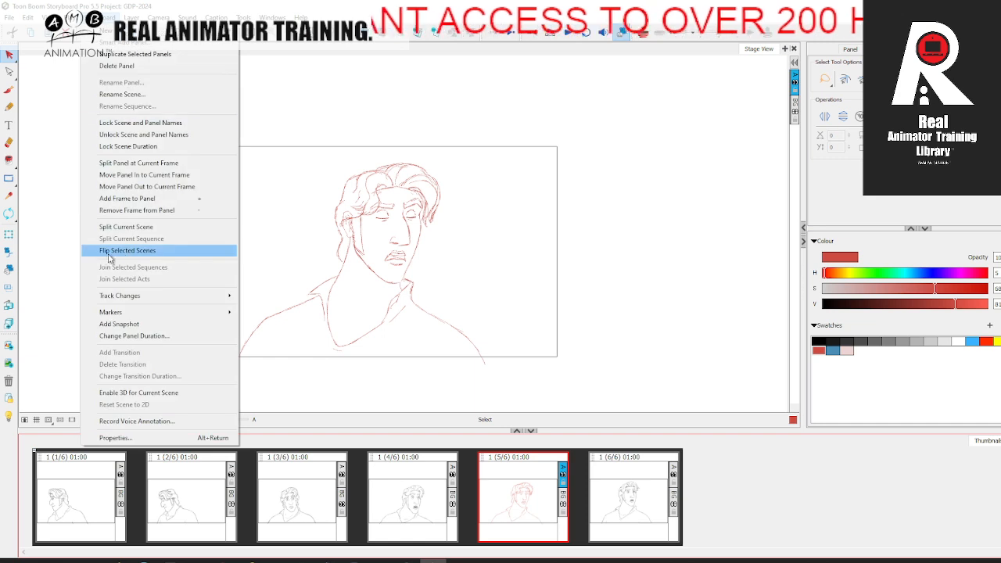
{"action": "left_click", "coordinate": [129, 250]}
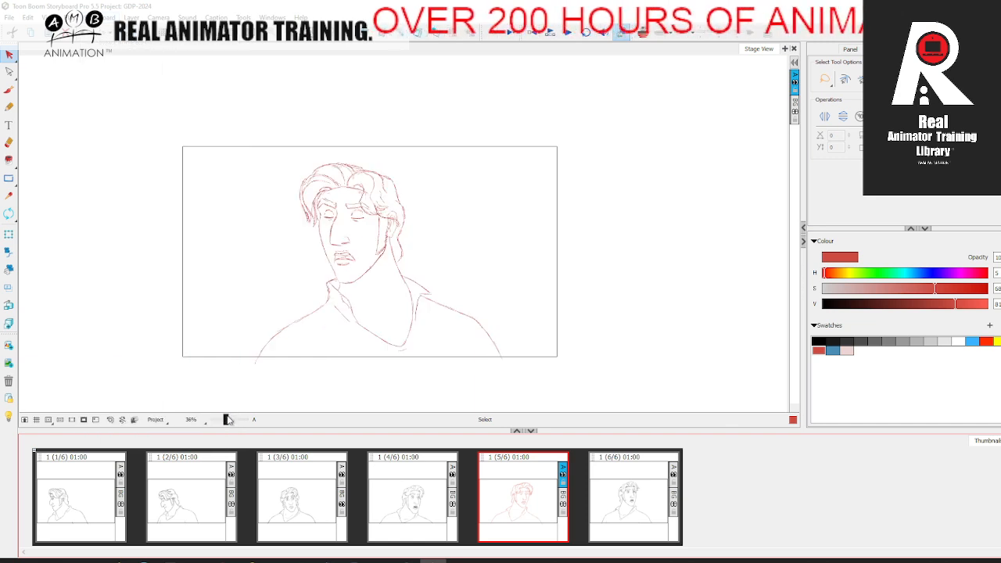
{"action": "left_click_drag", "start_coordinate": [226, 419], "coordinate": [228, 419]}
{"action": "key", "text": "space"}
{"action": "left_click_drag", "start_coordinate": [305, 327], "coordinate": [307, 353]}
Step: Try to lasso the head with the Cutter tool and skew it slightly against the onion-skinned neighbouring panels
{"action": "left_click", "coordinate": [9, 57]}
{"action": "left_click", "coordinate": [44, 76]}
{"action": "mouse_move", "coordinate": [336, 125]}
{"action": "left_mouse_down"}
{"action": "mouse_move", "coordinate": [364, 123]}
{"action": "mouse_move", "coordinate": [427, 258]}
{"action": "mouse_move", "coordinate": [315, 341]}
{"action": "mouse_move", "coordinate": [279, 297]}
{"action": "mouse_move", "coordinate": [336, 123]}
{"action": "left_mouse_up"}
{"action": "left_click", "coordinate": [643, 32]}
{"action": "left_click_drag", "start_coordinate": [342, 345], "coordinate": [337, 346]}
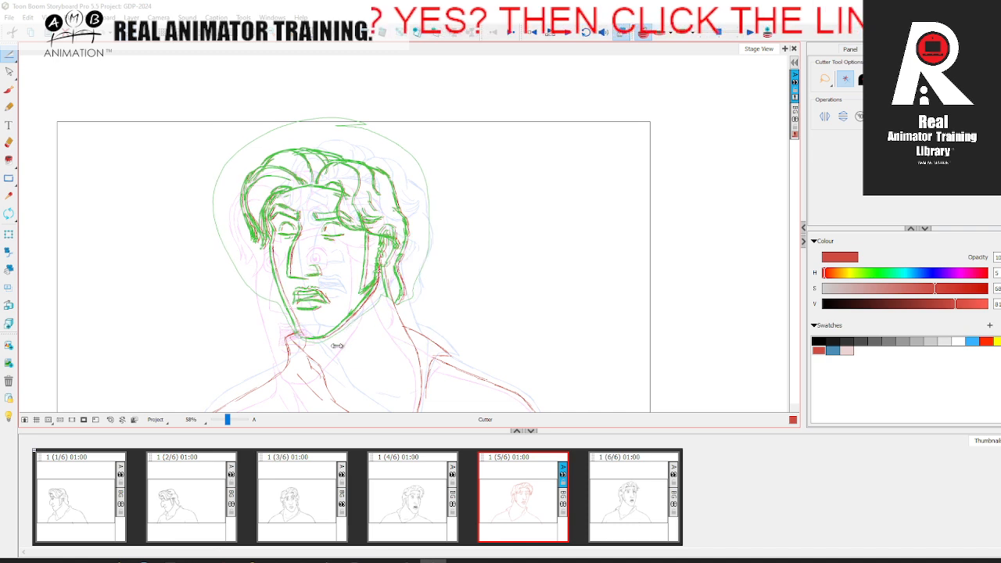
{"action": "left_click_drag", "start_coordinate": [446, 313], "coordinate": [442, 313]}
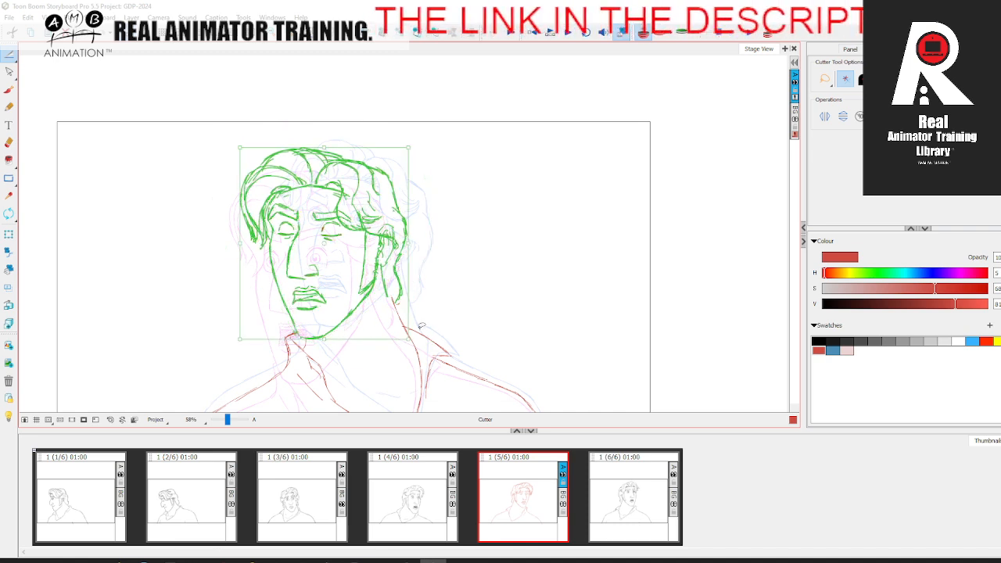
{"action": "left_click", "coordinate": [360, 139]}
{"action": "key", "text": "ctrl+z"}
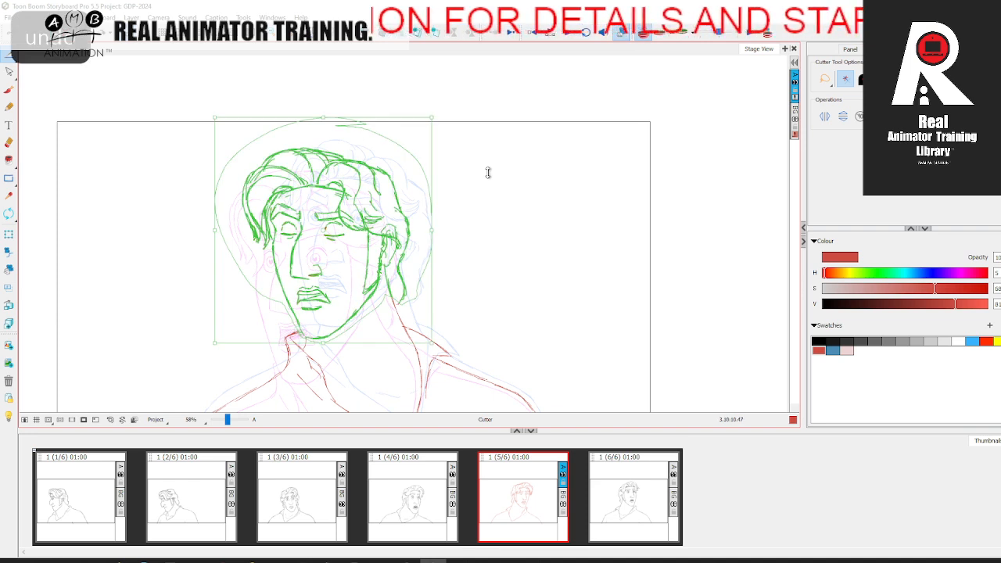
{"action": "key", "text": "ctrl+z"}
Step: Flip the scene horizontally and lasso the whole head, hair and jaw with the Cutter tool
{"action": "left_click", "coordinate": [102, 18]}
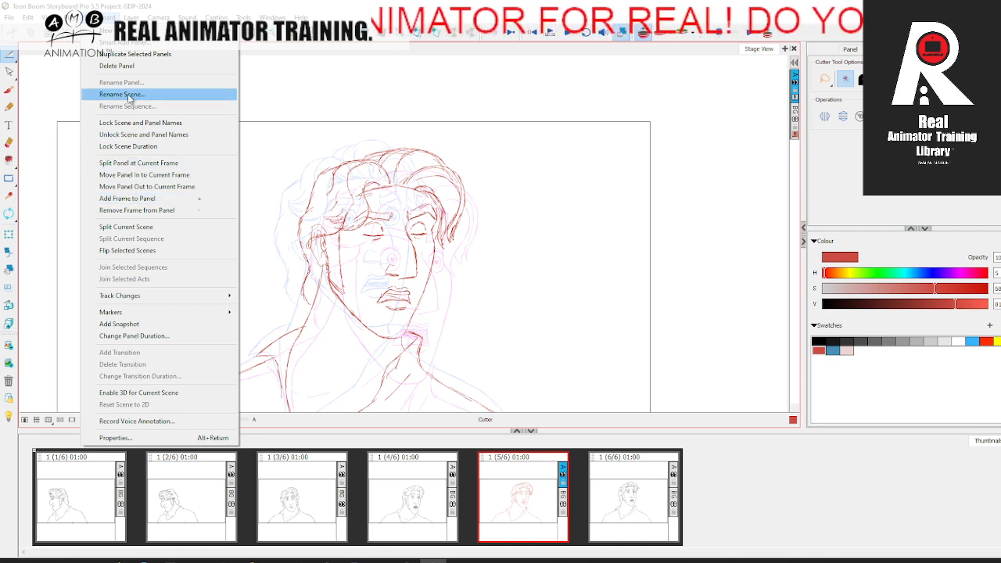
{"action": "left_click", "coordinate": [137, 250]}
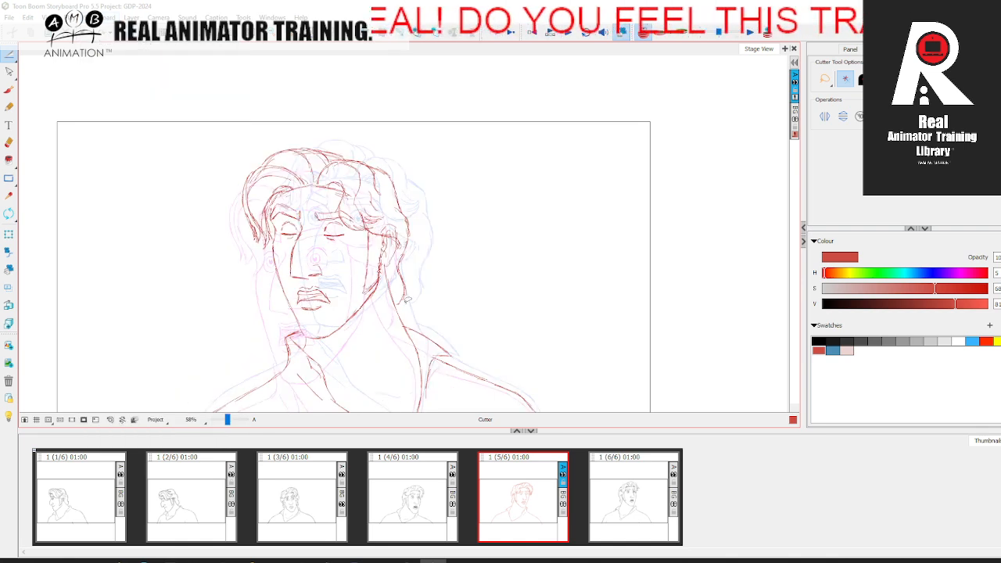
{"action": "mouse_move", "coordinate": [413, 158]}
{"action": "left_mouse_down"}
{"action": "mouse_move", "coordinate": [216, 197]}
{"action": "mouse_move", "coordinate": [263, 295]}
{"action": "mouse_move", "coordinate": [297, 323]}
{"action": "mouse_move", "coordinate": [364, 323]}
{"action": "left_mouse_up"}
{"action": "mouse_move", "coordinate": [385, 272]}
{"action": "left_mouse_down"}
{"action": "mouse_move", "coordinate": [395, 300]}
{"action": "mouse_move", "coordinate": [438, 282]}
{"action": "left_mouse_up"}
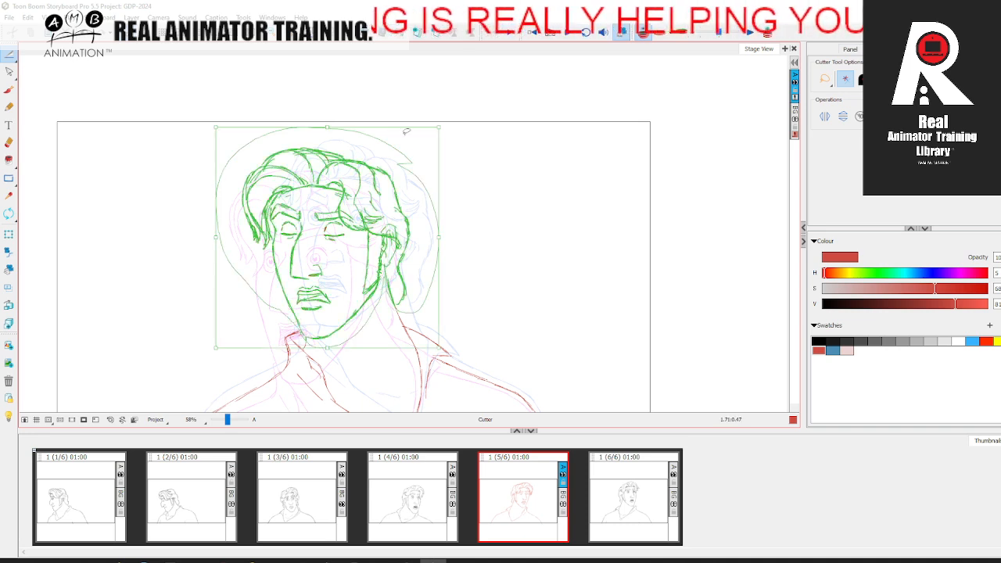
Step: Undo the first skew of the cut head and skew it slightly toward the far-side shoulder instead
{"action": "left_click_drag", "start_coordinate": [347, 122], "coordinate": [390, 131]}
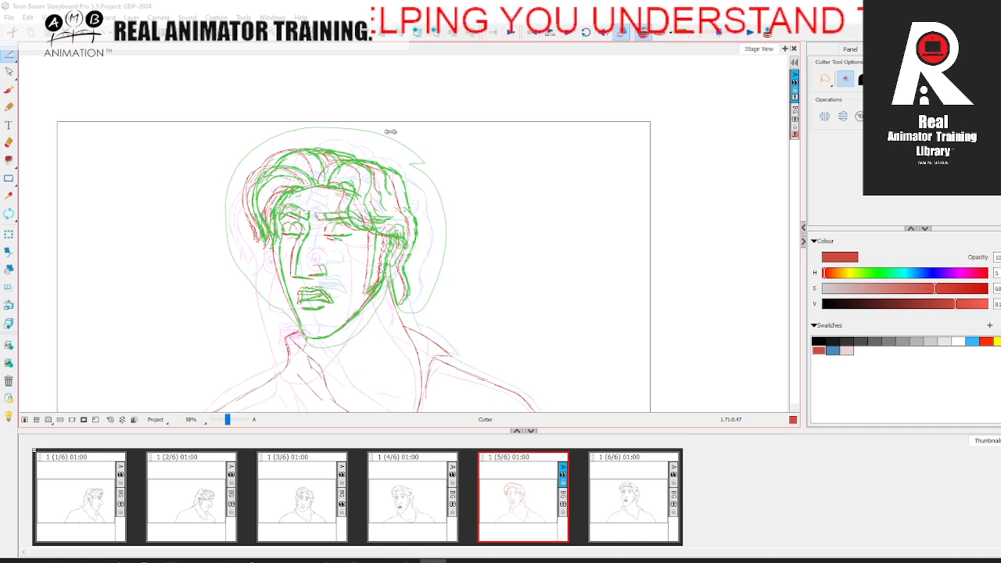
{"action": "key", "text": "ctrl+z"}
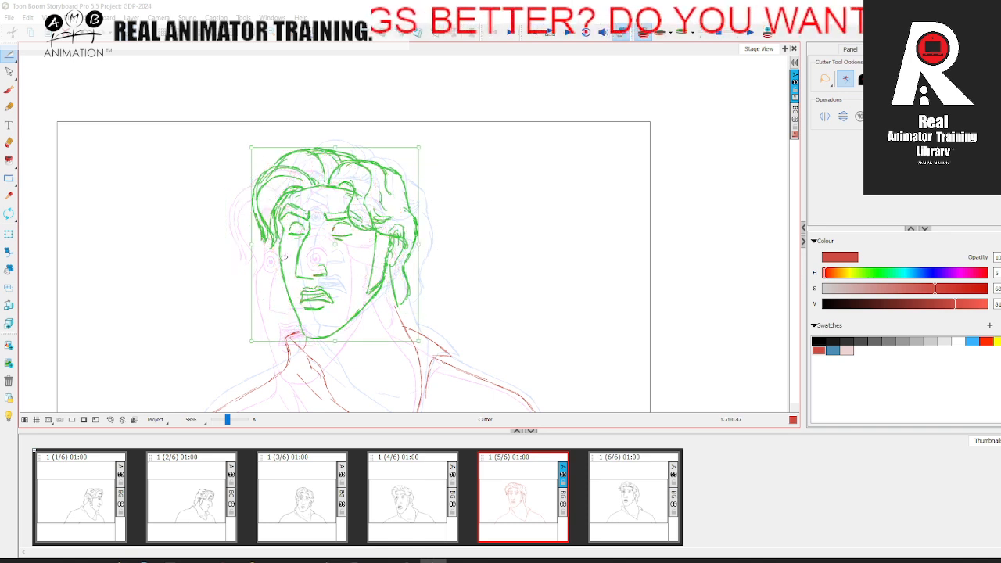
{"action": "key", "text": "ctrl+z"}
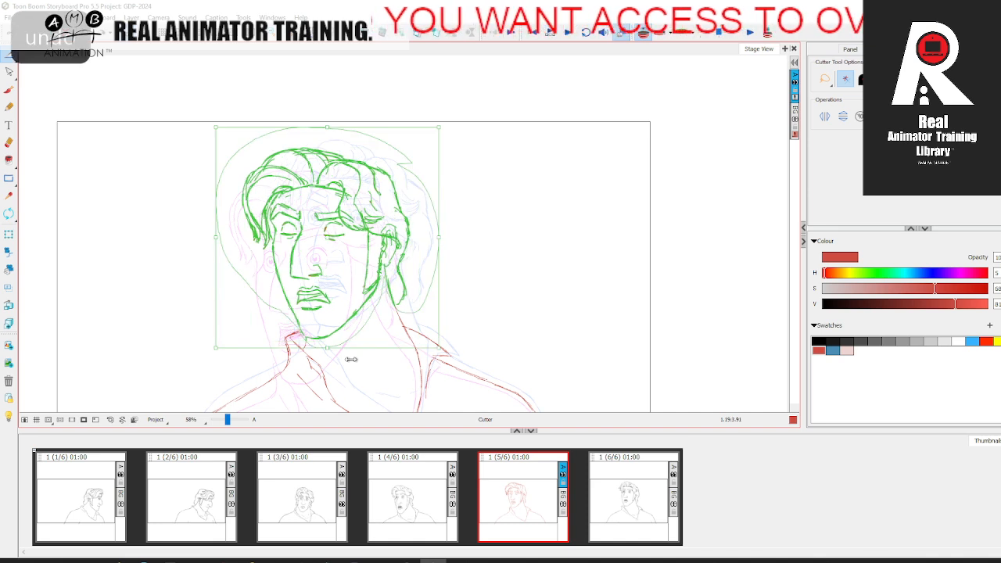
{"action": "left_click_drag", "start_coordinate": [355, 350], "coordinate": [349, 350]}
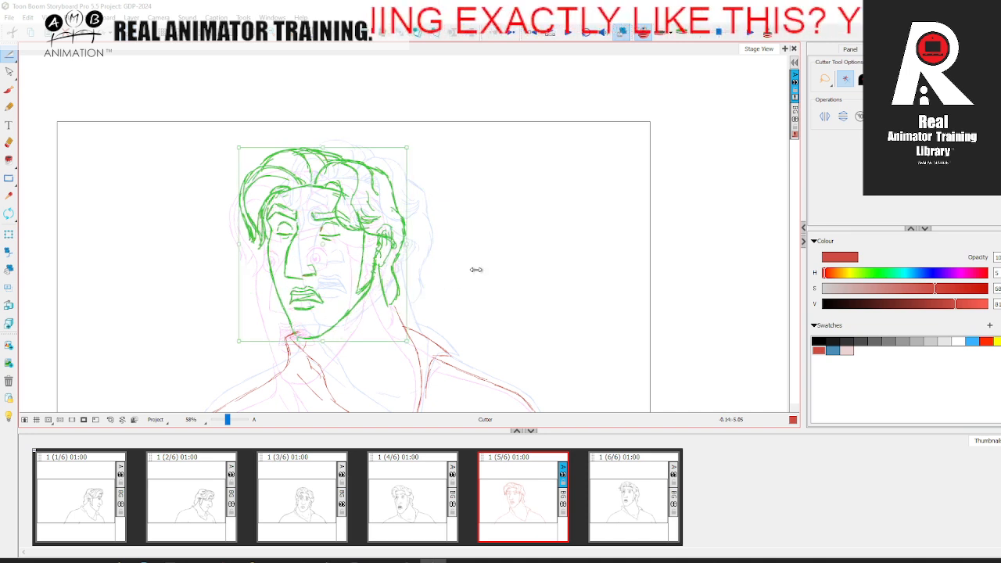
Step: Flip repeatedly through panels 4, 5 and 6 to judge the motion of the mirrored head turn with the adjusted head
{"action": "left_click", "coordinate": [563, 368]}
{"action": "left_click", "coordinate": [428, 511]}
{"action": "left_click", "coordinate": [521, 499]}
{"action": "left_click", "coordinate": [623, 481]}
{"action": "left_click", "coordinate": [415, 497]}
{"action": "left_click", "coordinate": [523, 494]}
{"action": "left_click", "coordinate": [635, 487]}
{"action": "left_click", "coordinate": [441, 500]}
{"action": "left_click", "coordinate": [523, 494]}
{"action": "left_click", "coordinate": [648, 476]}
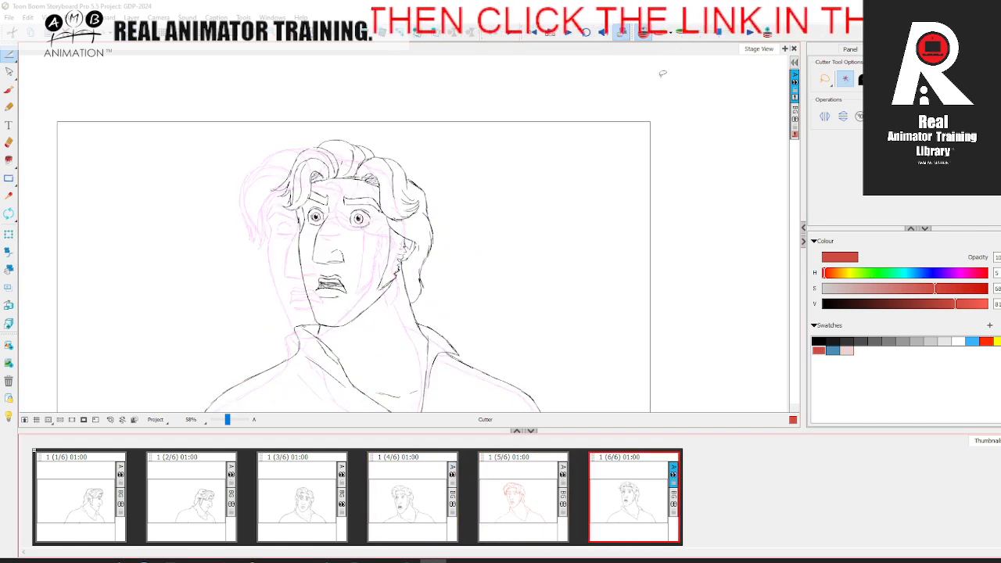
{"action": "left_click", "coordinate": [452, 499]}
{"action": "left_click", "coordinate": [523, 492]}
{"action": "left_click", "coordinate": [623, 472]}
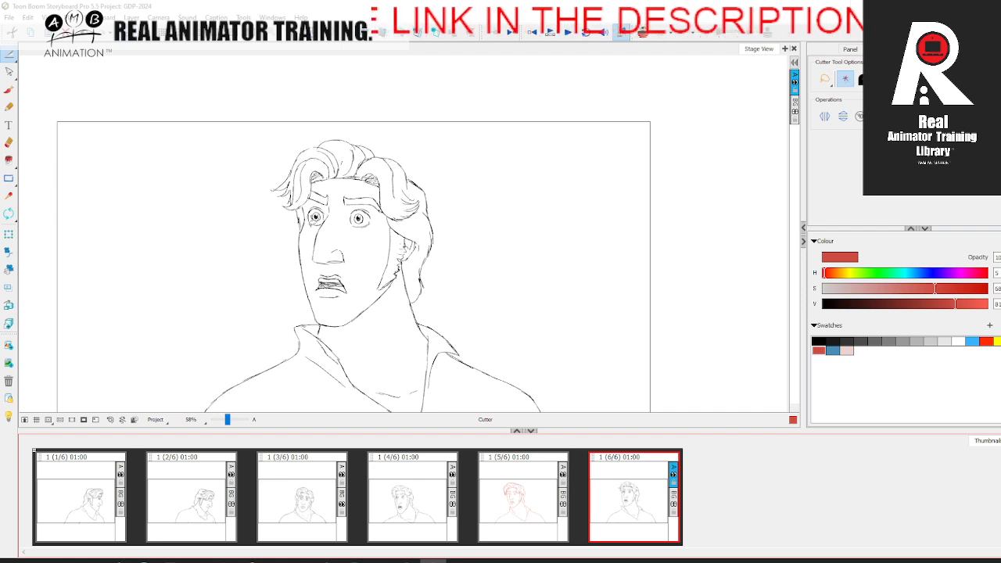
{"action": "left_click", "coordinate": [424, 497]}
{"action": "left_click", "coordinate": [520, 493]}
{"action": "left_click", "coordinate": [627, 473]}
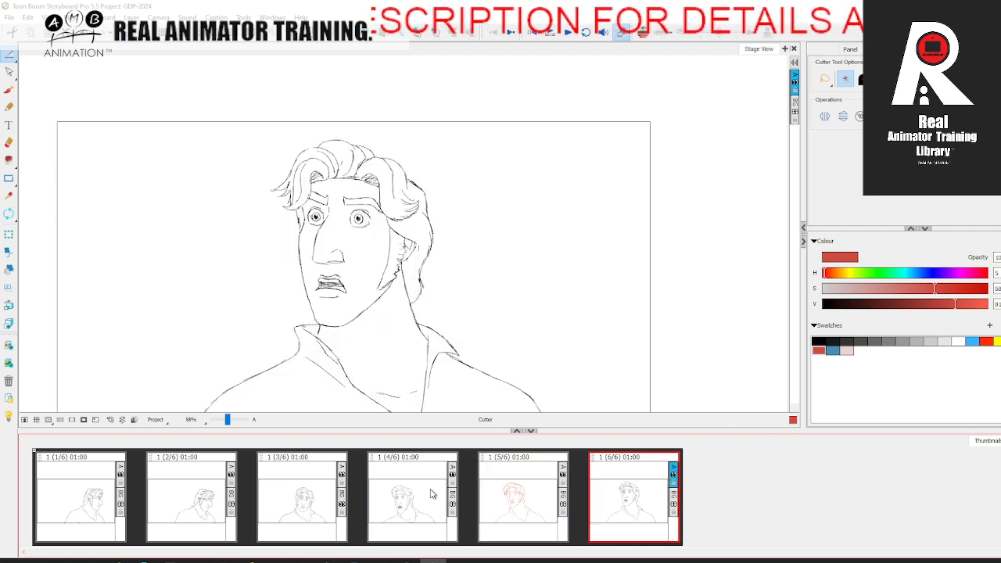
{"action": "left_click", "coordinate": [450, 485]}
{"action": "left_click", "coordinate": [521, 493]}
{"action": "left_click", "coordinate": [640, 474]}
{"action": "left_click", "coordinate": [457, 487]}
{"action": "left_click", "coordinate": [520, 493]}
{"action": "left_click", "coordinate": [628, 474]}
{"action": "left_click", "coordinate": [308, 496]}
{"action": "left_click", "coordinate": [520, 492]}
{"action": "left_click", "coordinate": [646, 481]}
{"action": "left_click", "coordinate": [454, 493]}
{"action": "left_click", "coordinate": [520, 489]}
{"action": "left_click", "coordinate": [638, 477]}
{"action": "left_click", "coordinate": [449, 481]}
{"action": "left_click", "coordinate": [548, 481]}
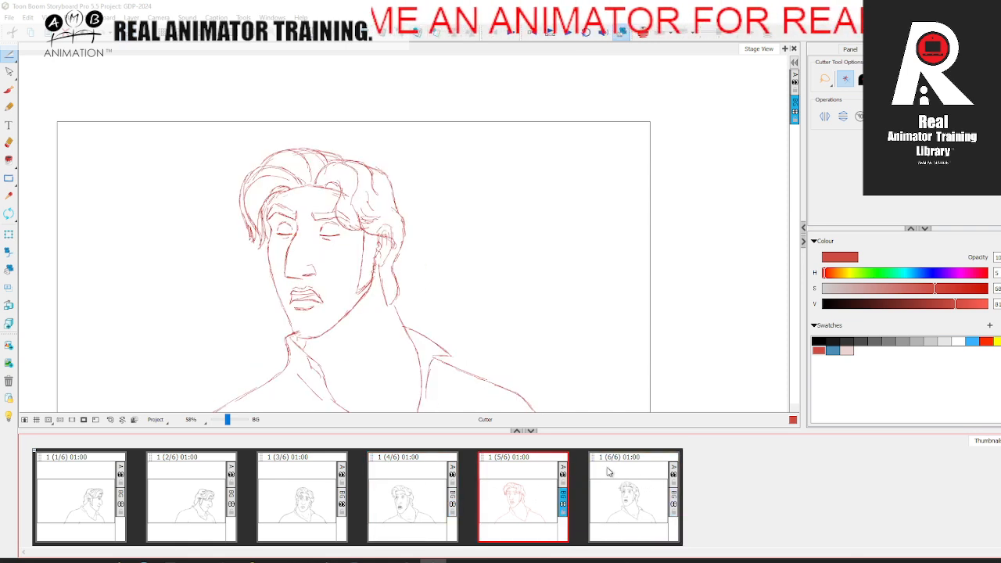
Step: Clean up where the chin meets the far-side collar on layer A, rejoining the jaw line in red
{"action": "left_click", "coordinate": [9, 143]}
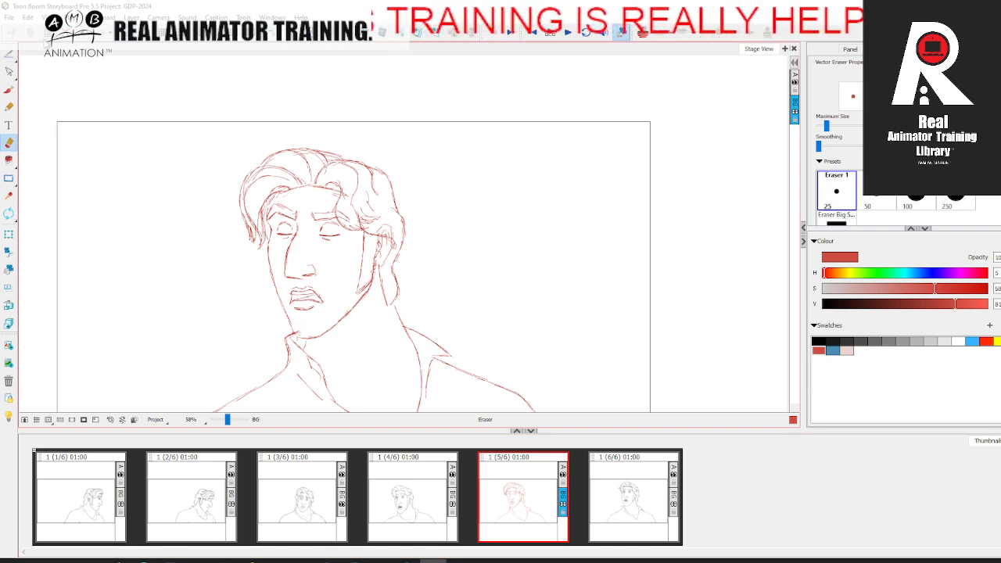
{"action": "left_click", "coordinate": [9, 90]}
{"action": "key", "text": "space"}
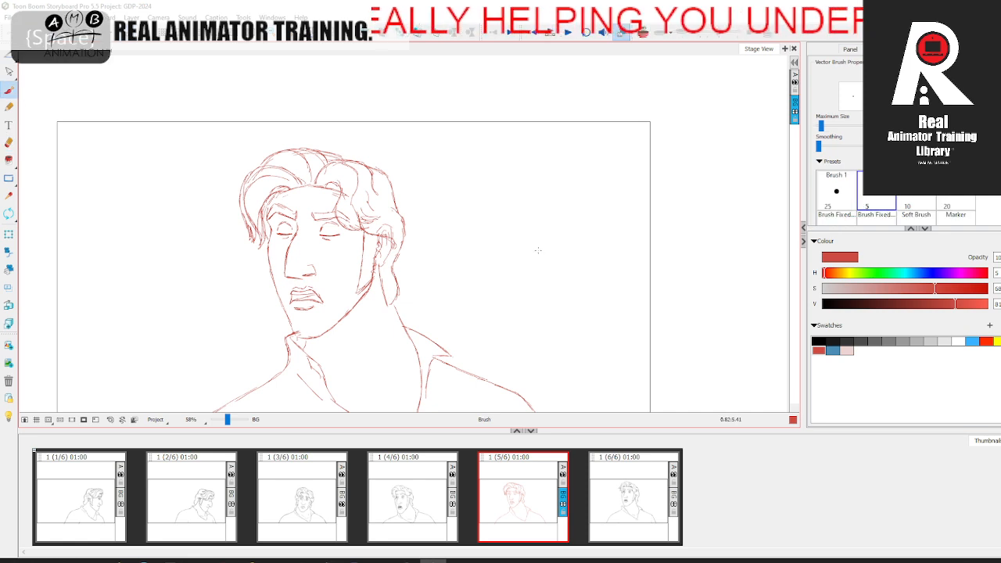
{"action": "left_click_drag", "start_coordinate": [537, 250], "coordinate": [540, 224]}
{"action": "left_click", "coordinate": [796, 79]}
{"action": "left_click", "coordinate": [9, 143]}
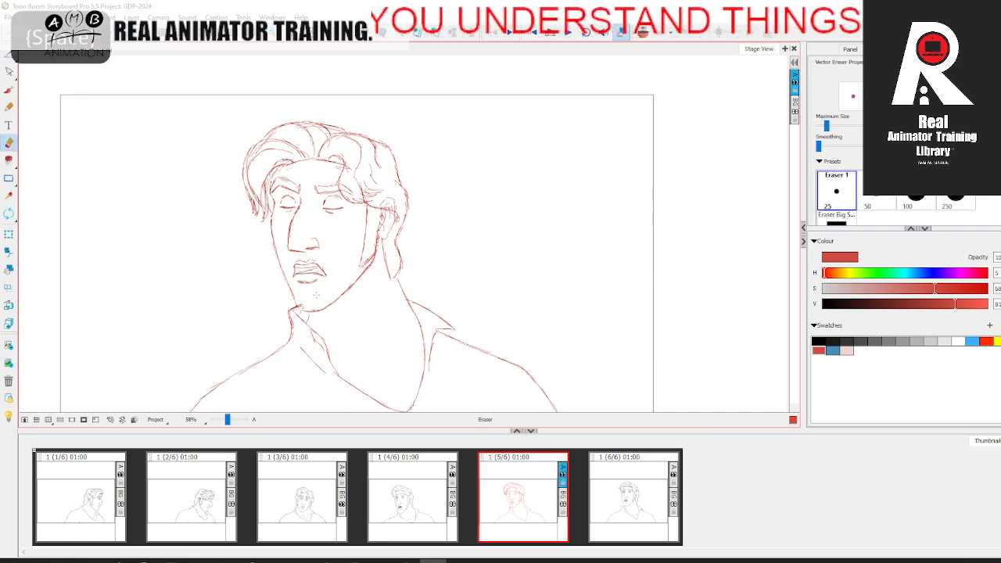
{"action": "left_click", "coordinate": [9, 90]}
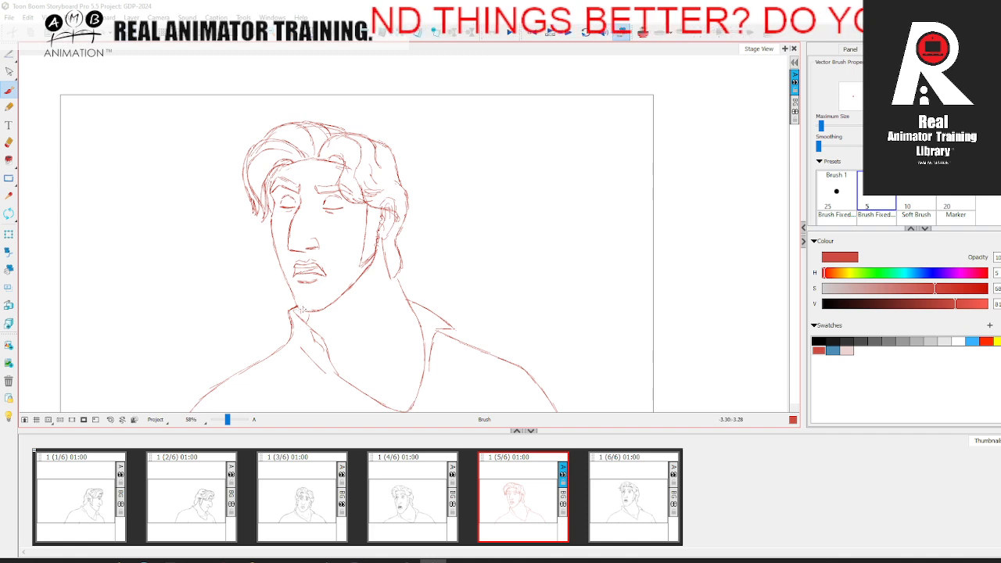
{"action": "key", "text": "comma"}
{"action": "key", "text": "period"}
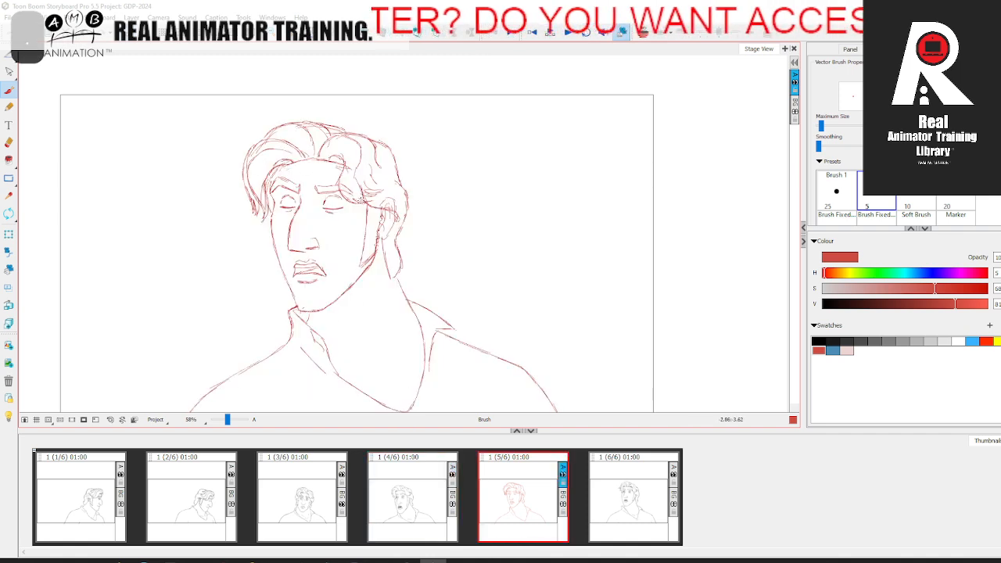
Step: Restate the forehead hairline in red from the far-side temple toward the parting, comparing with the adjacent panels
{"action": "key", "text": "space"}
{"action": "left_click_drag", "start_coordinate": [369, 273], "coordinate": [388, 329]}
{"action": "left_click", "coordinate": [621, 488]}
{"action": "key", "text": "comma"}
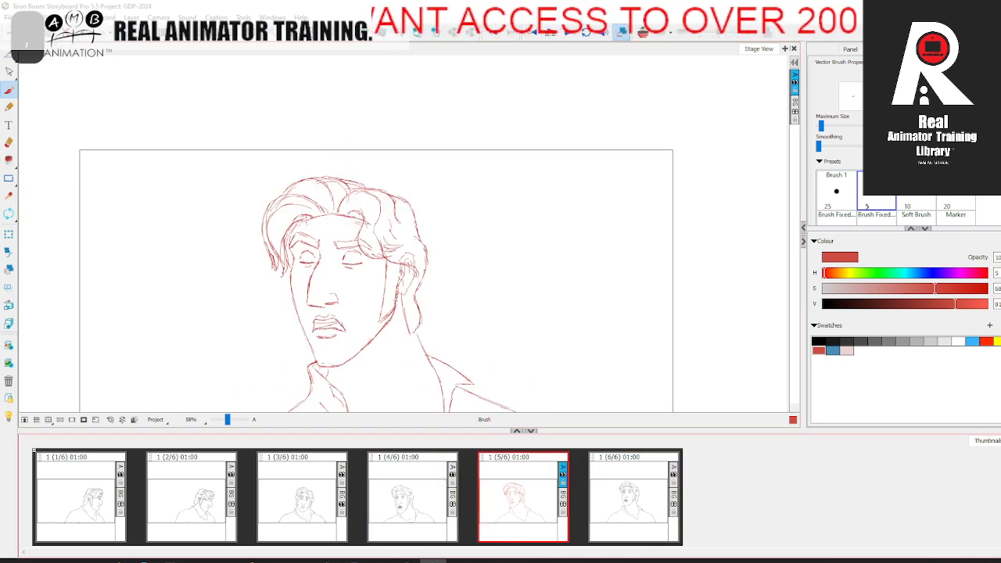
{"action": "left_click_drag", "start_coordinate": [301, 222], "coordinate": [331, 214]}
{"action": "key", "text": "period"}
{"action": "key", "text": "comma"}
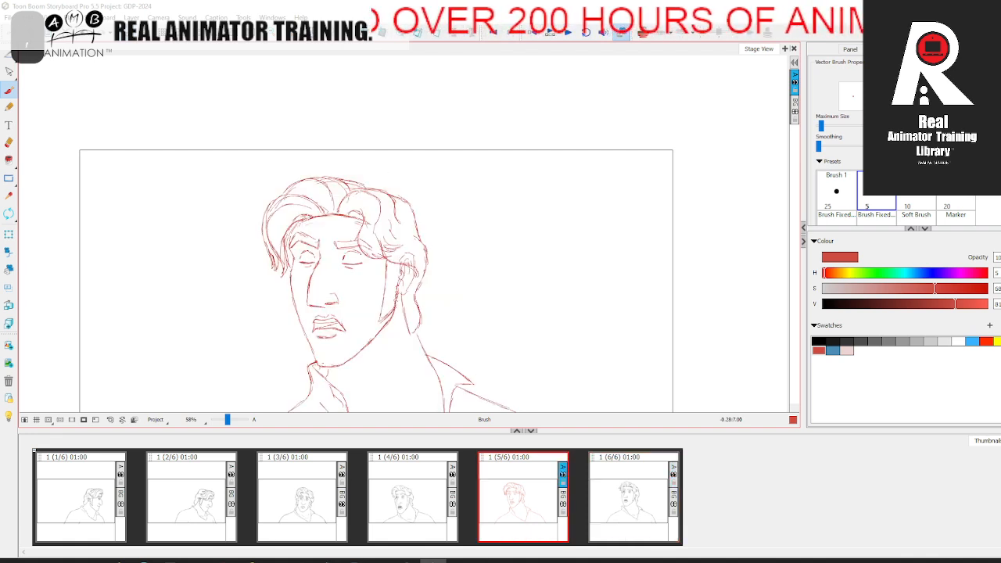
Step: Refine the small curl under the near-side forelock with red strokes, comparing with the adjacent panel
{"action": "key", "text": "period"}
{"action": "key", "text": "comma"}
{"action": "key", "text": "period"}
{"action": "key", "text": "comma"}
{"action": "key", "text": "period"}
{"action": "key", "text": "comma"}
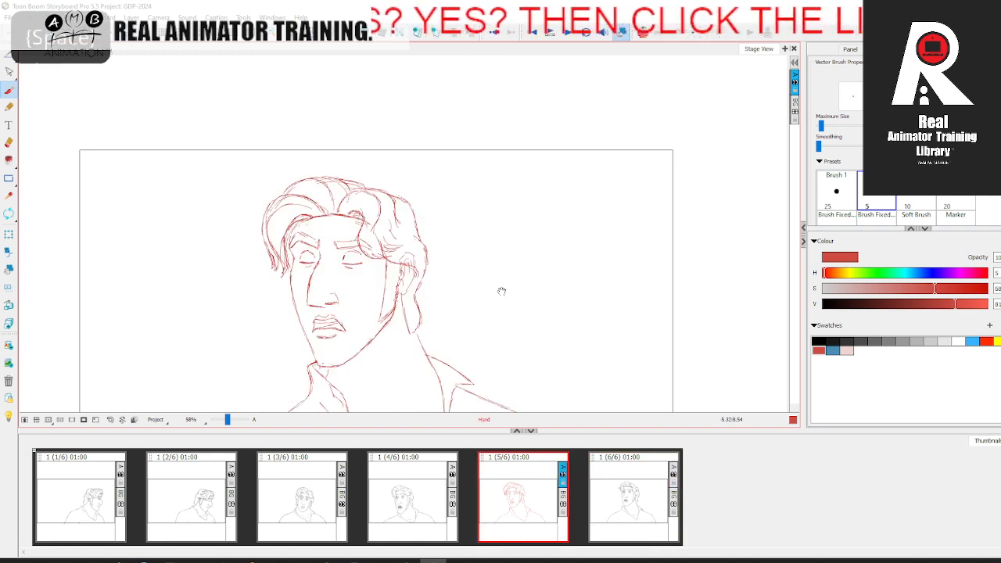
{"action": "left_click_drag", "start_coordinate": [501, 292], "coordinate": [509, 195]}
{"action": "key", "text": "period"}
{"action": "key", "text": "comma"}
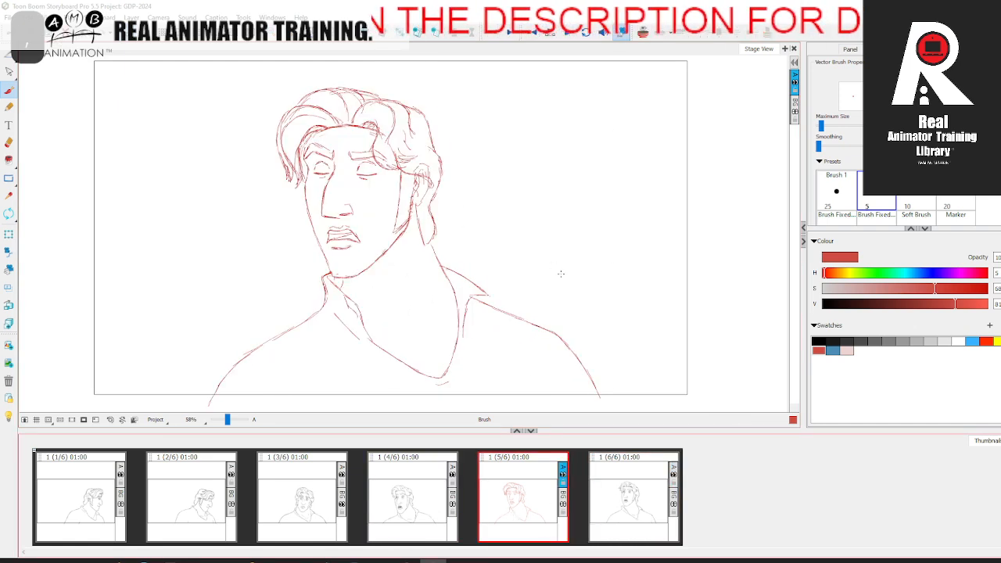
Step: Add short red collarbone strokes above the neckline, using onion skin and panels 4 and 6 as reference
{"action": "key", "text": "alt+o"}
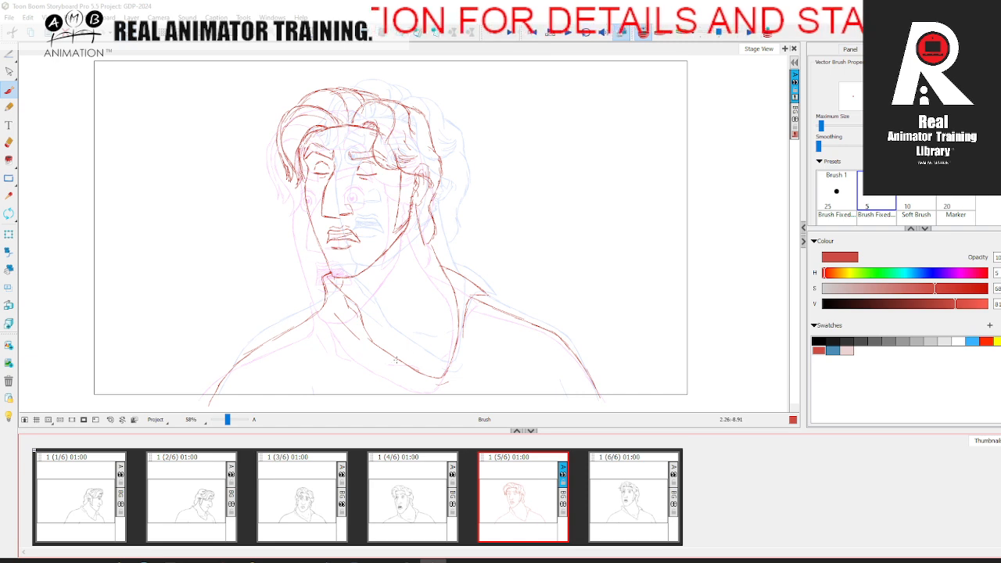
{"action": "left_click", "coordinate": [621, 503]}
{"action": "left_click", "coordinate": [519, 504]}
{"action": "left_click", "coordinate": [427, 505]}
{"action": "left_click", "coordinate": [513, 501]}
{"action": "left_click", "coordinate": [624, 490]}
{"action": "left_click", "coordinate": [516, 500]}
{"action": "left_click", "coordinate": [643, 36]}
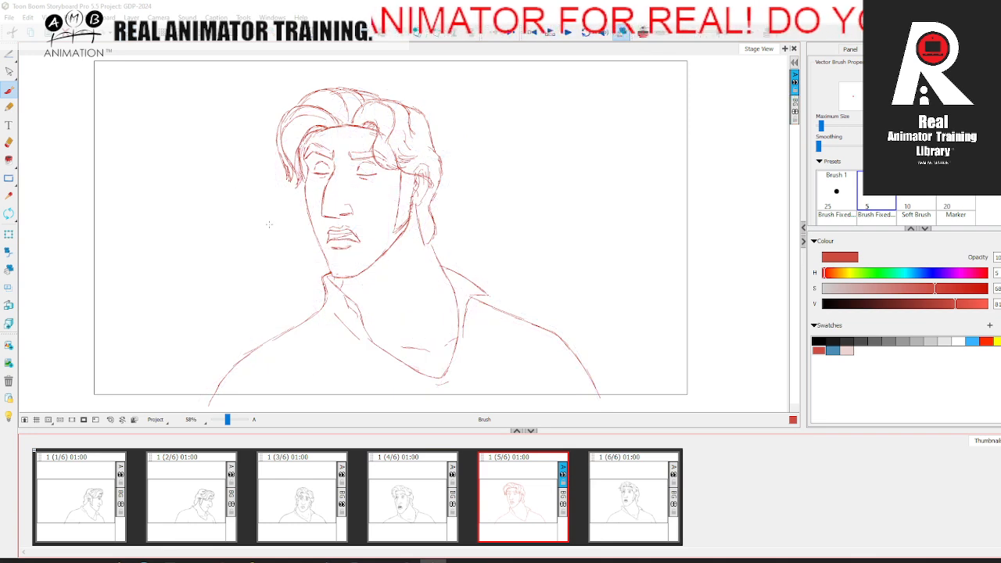
Step: Flip the scene back to its original orientation and recolour the entire panel 5 drawing black
{"action": "left_click", "coordinate": [99, 17]}
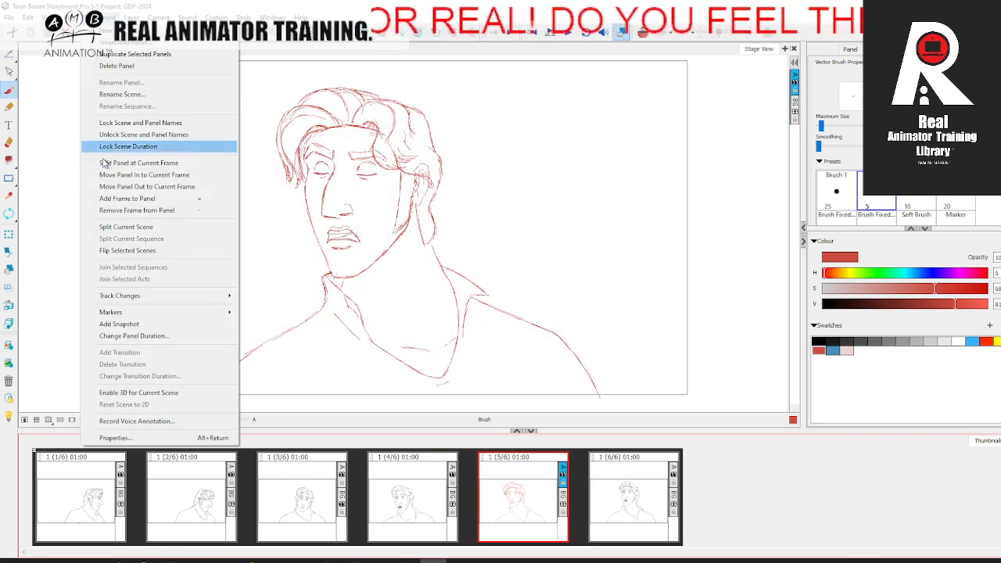
{"action": "left_click", "coordinate": [129, 253]}
{"action": "left_click", "coordinate": [10, 56]}
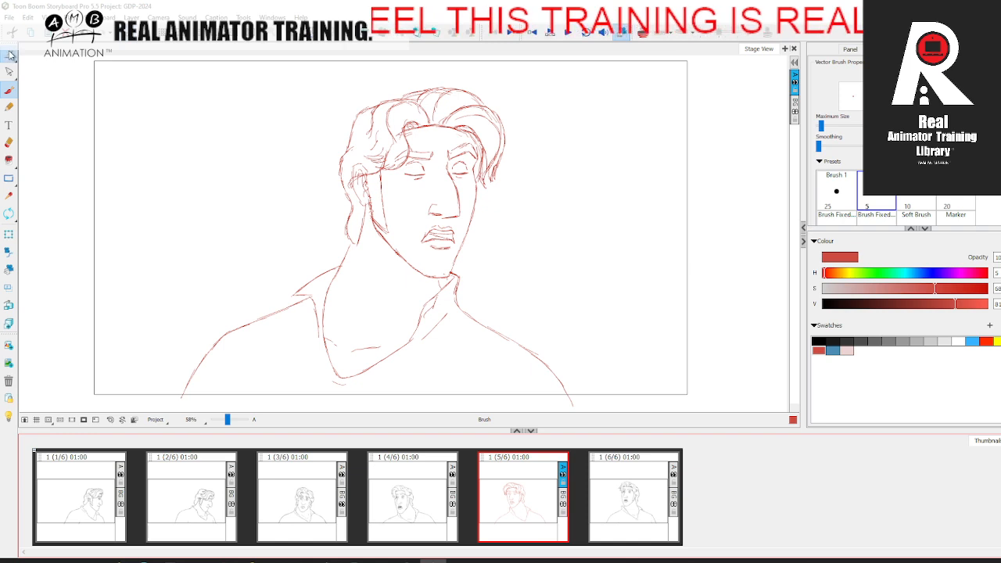
{"action": "left_click", "coordinate": [34, 54]}
{"action": "key", "text": "ctrl+a"}
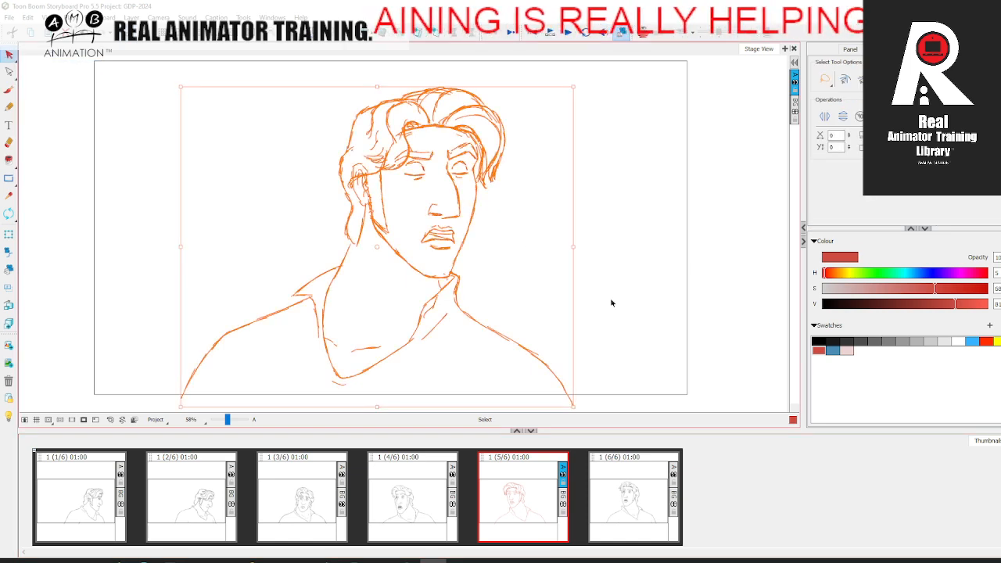
{"action": "left_click", "coordinate": [819, 340]}
{"action": "left_click", "coordinate": [661, 327]}
Step: Flip repeatedly through panels 3 to 6 to check how the finished in-between plays in the head turn
{"action": "left_click", "coordinate": [427, 491]}
{"action": "key", "text": "Right"}
{"action": "key", "text": "Right"}
{"action": "left_click", "coordinate": [435, 488]}
{"action": "left_click", "coordinate": [315, 487]}
{"action": "left_click", "coordinate": [411, 488]}
{"action": "left_click", "coordinate": [509, 486]}
{"action": "left_click", "coordinate": [628, 483]}
{"action": "left_click", "coordinate": [505, 481]}
{"action": "left_click", "coordinate": [415, 483]}
{"action": "left_click", "coordinate": [530, 482]}
{"action": "left_click", "coordinate": [616, 475]}
{"action": "left_click", "coordinate": [412, 486]}
{"action": "left_click", "coordinate": [512, 480]}
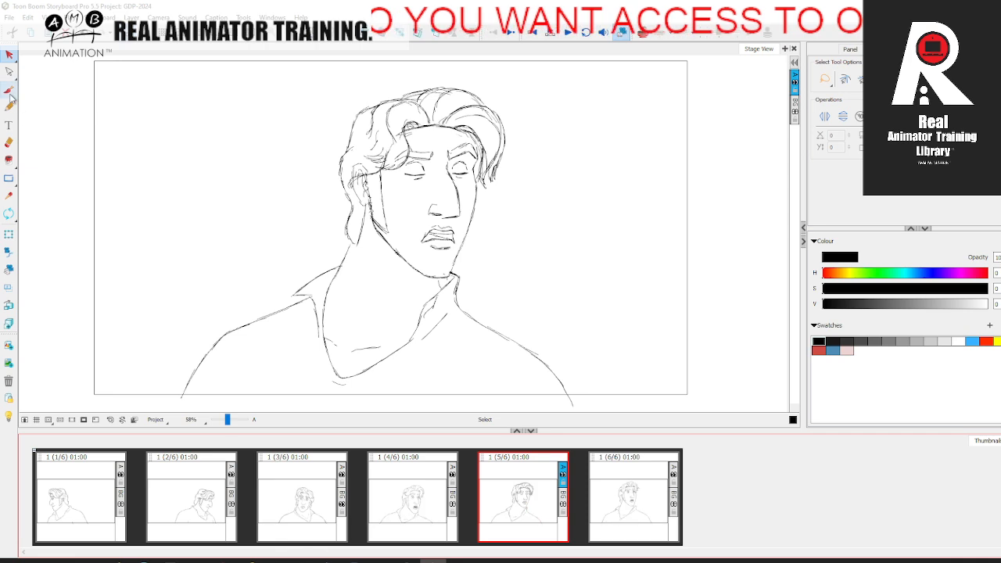
Step: Erase the back hair lock and the upper neck line below the ear in panel 5, comparing with the adjacent panels
{"action": "key", "text": "alt+b"}
{"action": "left_click_drag", "start_coordinate": [235, 419], "coordinate": [231, 420]}
{"action": "mouse_move", "coordinate": [293, 212]}
{"action": "left_mouse_down"}
{"action": "mouse_move", "coordinate": [396, 227]}
{"action": "mouse_move", "coordinate": [450, 196]}
{"action": "mouse_move", "coordinate": [462, 229]}
{"action": "left_mouse_up"}
{"action": "left_click_drag", "start_coordinate": [409, 212], "coordinate": [438, 200]}
{"action": "key", "text": "space"}
{"action": "left_click_drag", "start_coordinate": [246, 323], "coordinate": [291, 247]}
{"action": "left_click_drag", "start_coordinate": [235, 419], "coordinate": [232, 420]}
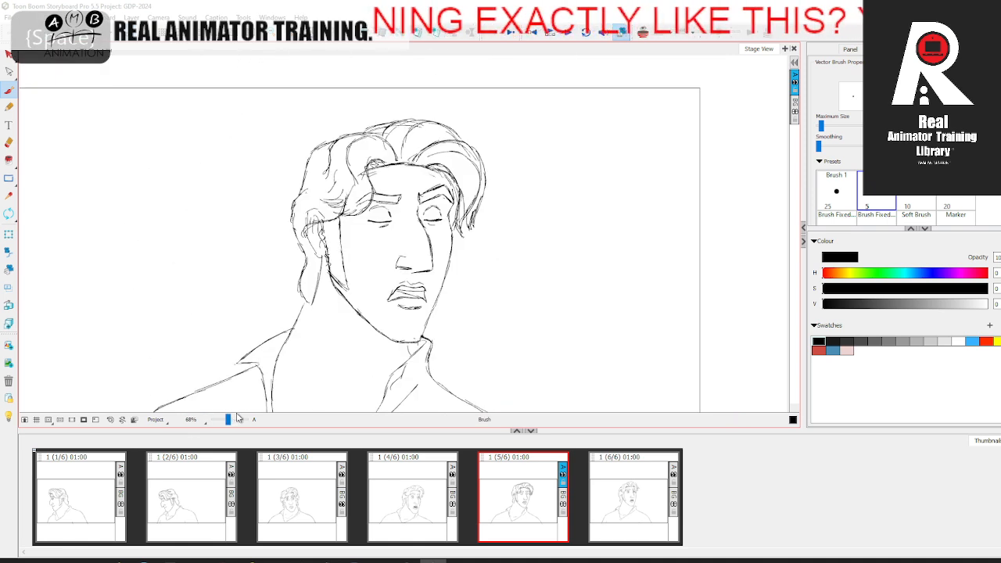
{"action": "left_click_drag", "start_coordinate": [320, 356], "coordinate": [337, 292]}
{"action": "key", "text": "alt+e"}
{"action": "key", "text": "Right"}
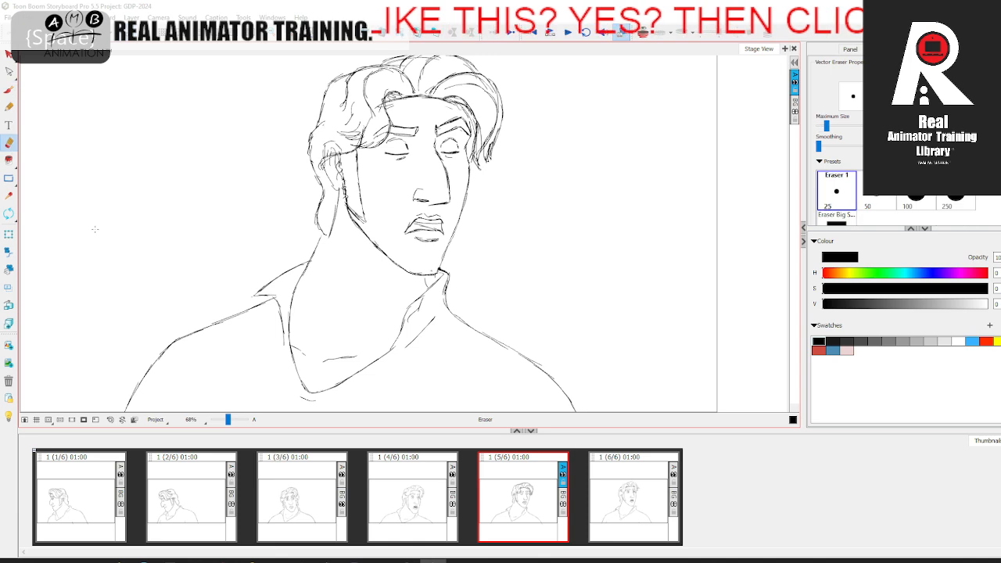
{"action": "key", "text": "Left"}
{"action": "key", "text": "Left"}
{"action": "key", "text": "Right"}
{"action": "left_click_drag", "start_coordinate": [320, 202], "coordinate": [317, 224]}
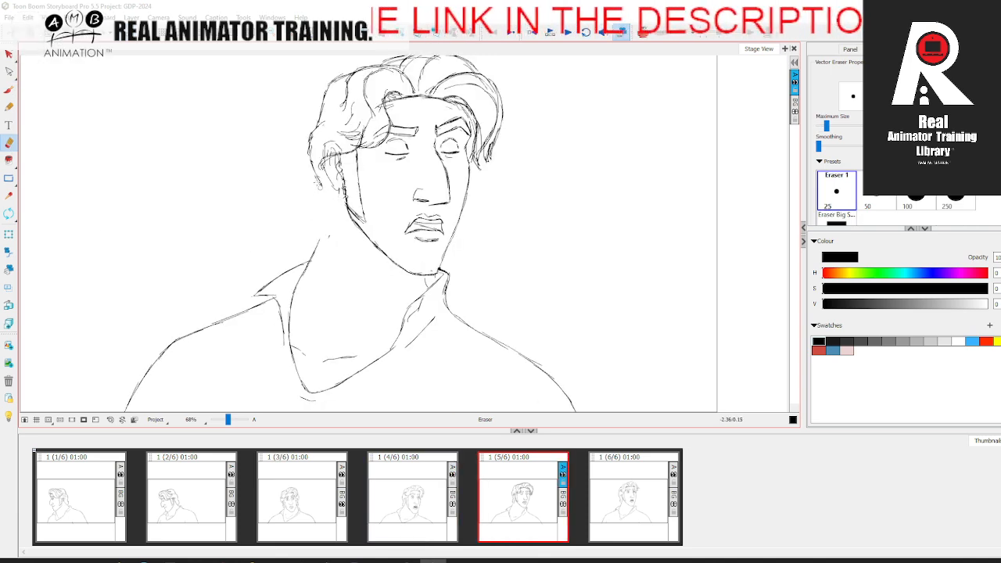
Step: Redraw the upper neck line and the back hair lock below the ear in black, using onion skin and adjacent panels as reference
{"action": "left_click", "coordinate": [642, 34]}
{"action": "left_click_drag", "start_coordinate": [227, 419], "coordinate": [230, 417]}
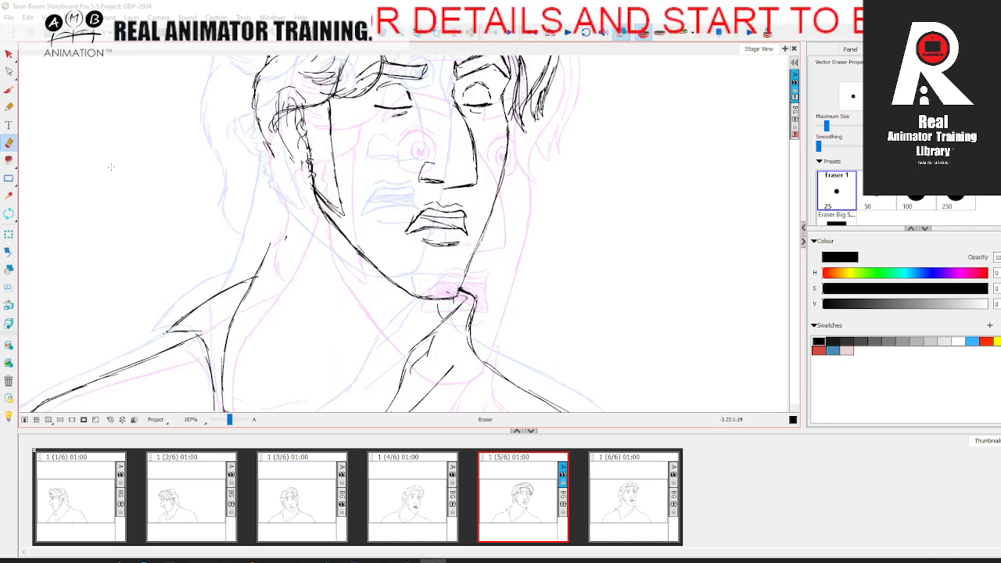
{"action": "key", "text": "alt+b"}
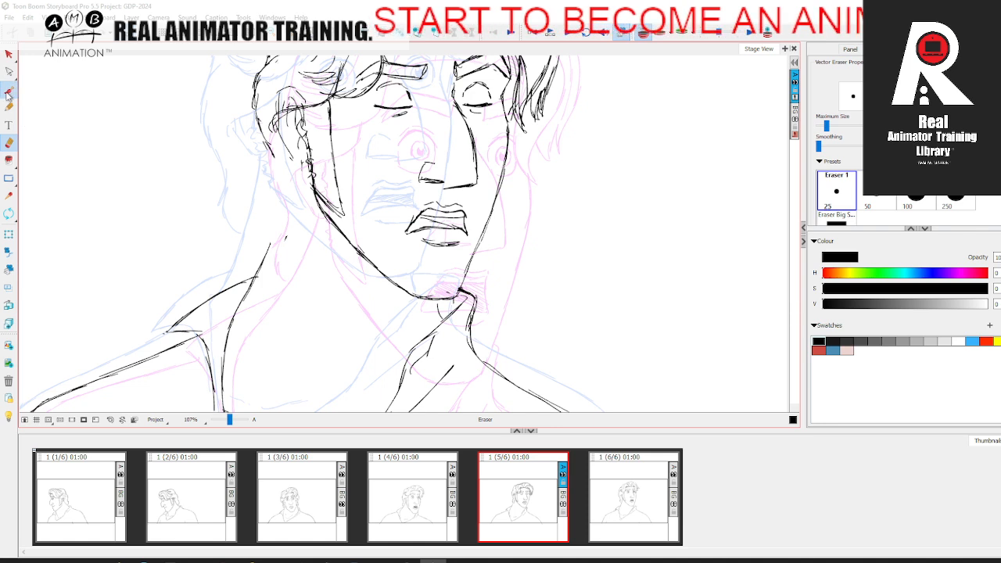
{"action": "left_click_drag", "start_coordinate": [294, 177], "coordinate": [265, 260]}
{"action": "key", "text": "comma"}
{"action": "left_click_drag", "start_coordinate": [263, 180], "coordinate": [252, 208]}
{"action": "key", "text": "period"}
{"action": "key", "text": "comma"}
{"action": "key", "text": "period"}
{"action": "left_click", "coordinate": [644, 34]}
{"action": "left_click_drag", "start_coordinate": [576, 126], "coordinate": [570, 233]}
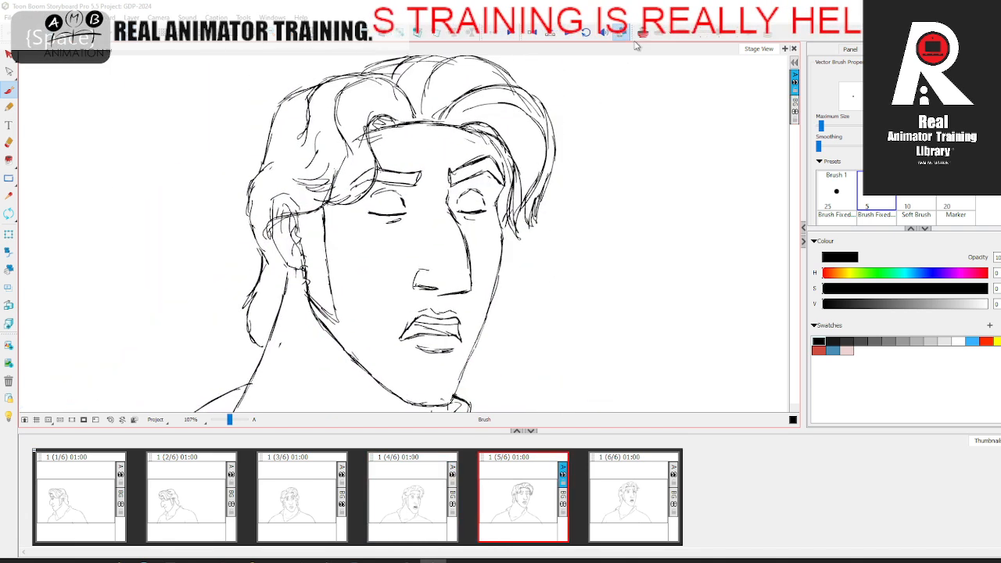
Step: With onion skin on, draw a red vertical centreline and a horizontal line under the eyes over the face in panel 4
{"action": "left_click", "coordinate": [643, 34]}
{"action": "left_click", "coordinate": [818, 350]}
{"action": "left_click", "coordinate": [431, 498]}
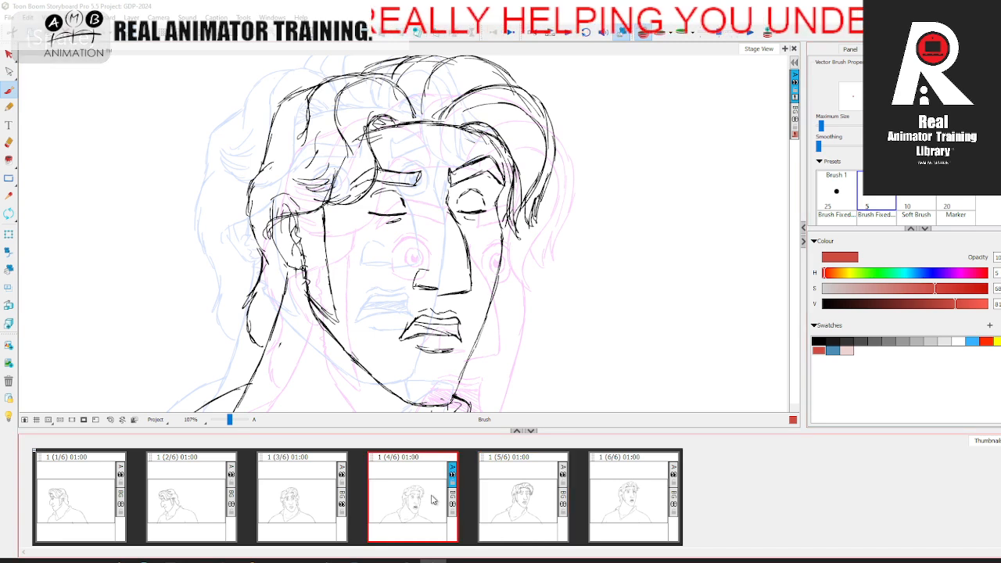
{"action": "mouse_move", "coordinate": [482, 196]}
{"action": "left_mouse_down"}
{"action": "mouse_move", "coordinate": [459, 112]}
{"action": "mouse_move", "coordinate": [440, 208]}
{"action": "mouse_move", "coordinate": [439, 352]}
{"action": "left_mouse_up"}
{"action": "left_click_drag", "start_coordinate": [330, 194], "coordinate": [562, 207]}
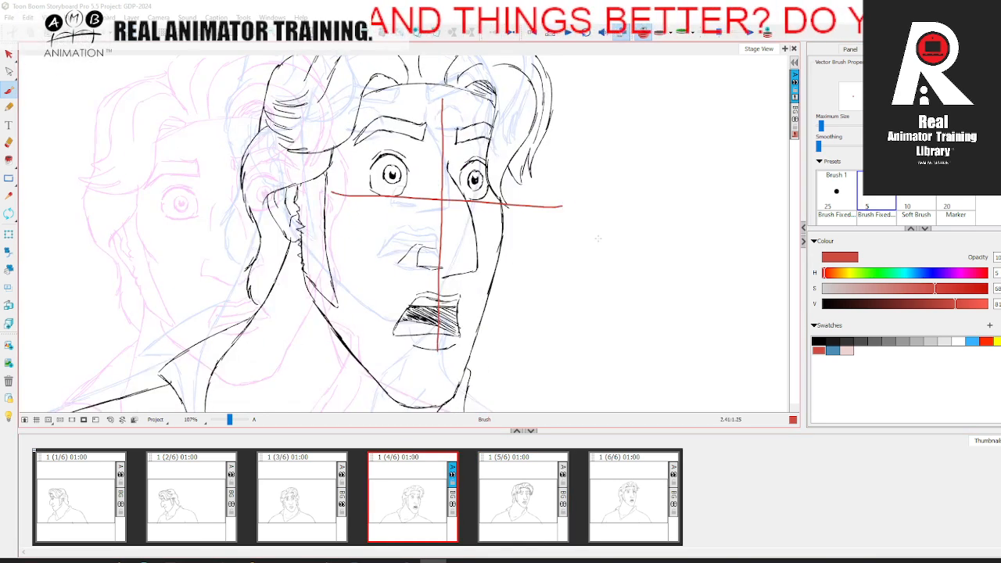
{"action": "left_click", "coordinate": [637, 508]}
{"action": "left_click_drag", "start_coordinate": [453, 160], "coordinate": [451, 273]}
{"action": "left_click", "coordinate": [445, 494]}
{"action": "left_click", "coordinate": [617, 502]}
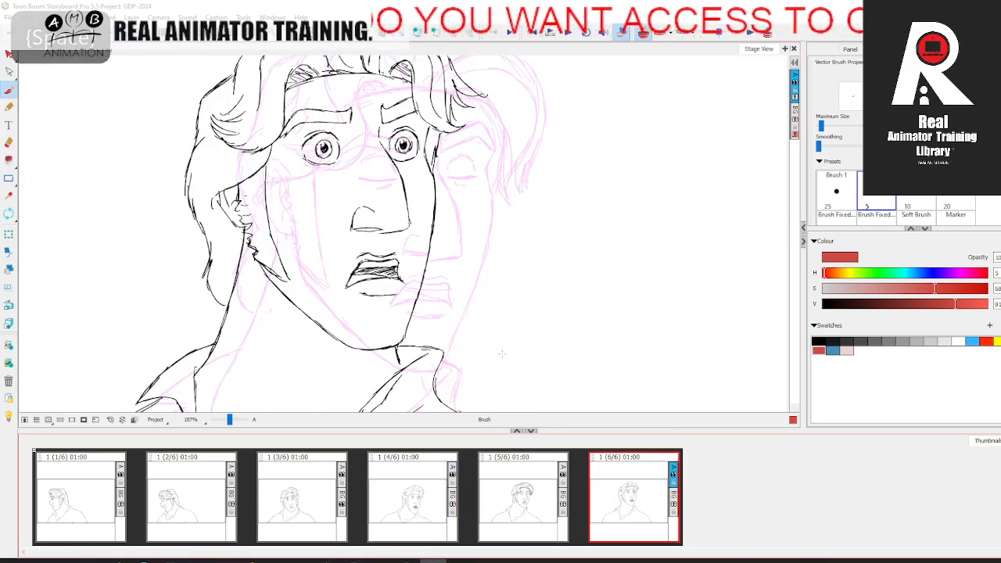
{"action": "left_click", "coordinate": [439, 514]}
{"action": "key", "text": "ctrl+z"}
{"action": "left_click_drag", "start_coordinate": [363, 248], "coordinate": [555, 246]}
{"action": "left_click_drag", "start_coordinate": [456, 119], "coordinate": [458, 408]}
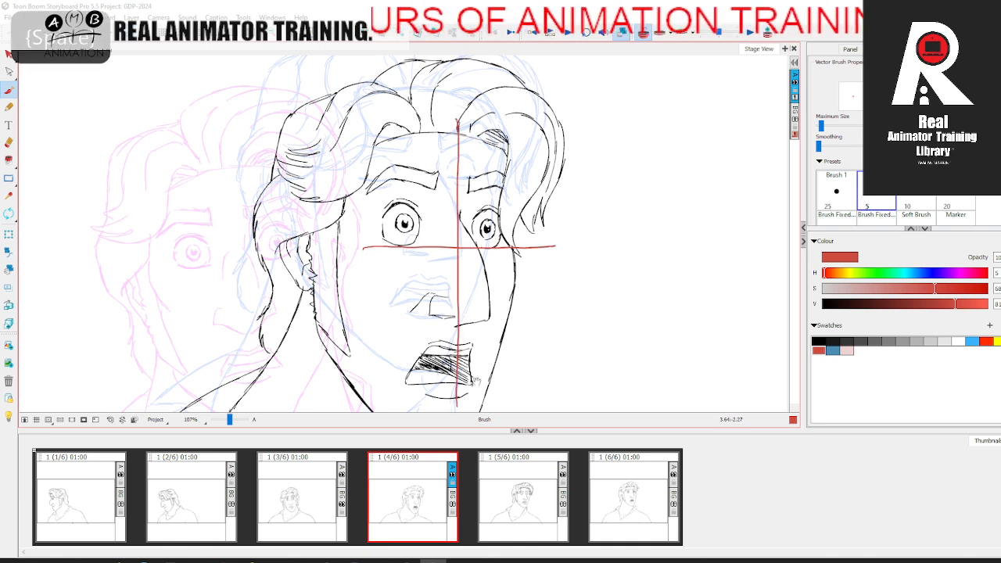
Step: Draw a slightly tilted red eye line and centreline across the face in panel 6
{"action": "left_click", "coordinate": [611, 501]}
{"action": "left_click_drag", "start_coordinate": [280, 164], "coordinate": [485, 163]}
{"action": "key", "text": "ctrl+z"}
{"action": "left_click_drag", "start_coordinate": [270, 165], "coordinate": [482, 163]}
{"action": "key", "text": "ctrl+z"}
{"action": "left_click_drag", "start_coordinate": [275, 164], "coordinate": [479, 153]}
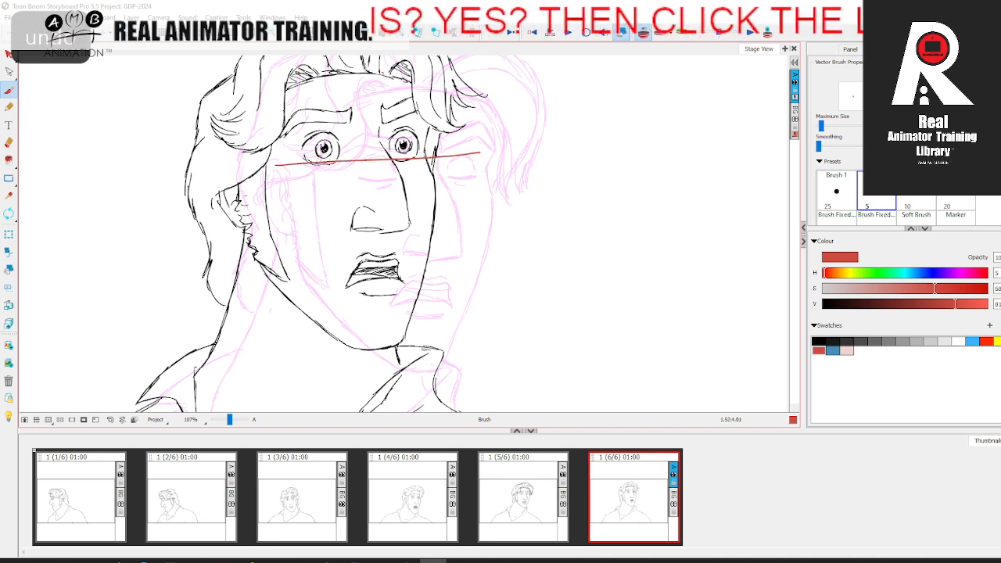
{"action": "left_click_drag", "start_coordinate": [367, 67], "coordinate": [388, 339]}
Step: Draw a red vertical centreline and a horizontal line under the eyes over the face in panel 5
{"action": "left_click", "coordinate": [429, 513]}
{"action": "left_click", "coordinate": [611, 498]}
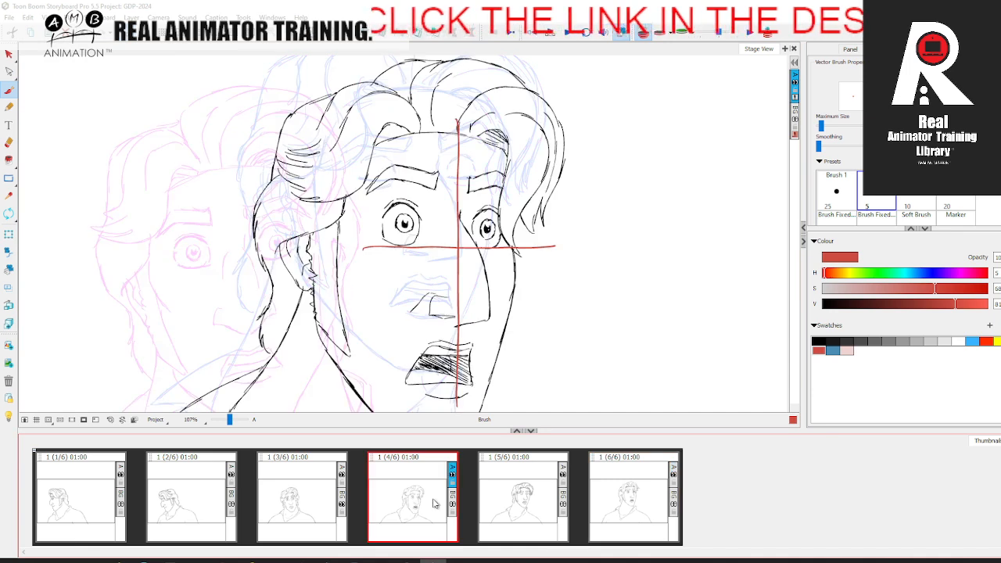
{"action": "left_click", "coordinate": [540, 495]}
{"action": "left_click_drag", "start_coordinate": [425, 72], "coordinate": [426, 320]}
{"action": "mouse_move", "coordinate": [360, 188]}
{"action": "left_mouse_down"}
{"action": "mouse_move", "coordinate": [550, 186]}
{"action": "mouse_move", "coordinate": [334, 184]}
{"action": "mouse_move", "coordinate": [549, 189]}
{"action": "left_mouse_up"}
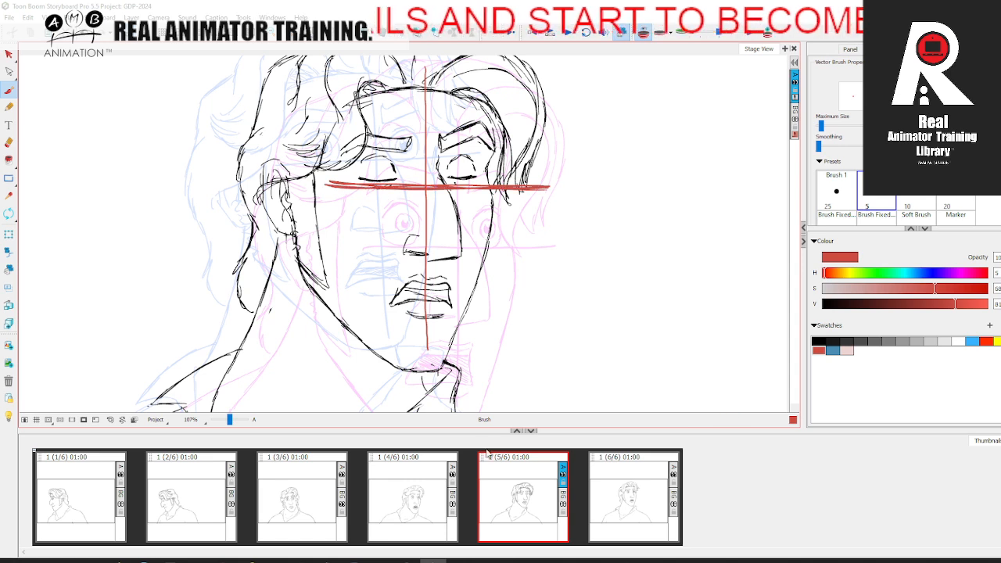
{"action": "key", "text": "ctrl+z"}
{"action": "left_click_drag", "start_coordinate": [333, 185], "coordinate": [528, 186]}
Step: Outline the nose as a simple round-topped red block in panels 5, 4 and 6
{"action": "mouse_move", "coordinate": [393, 255]}
{"action": "left_mouse_down"}
{"action": "mouse_move", "coordinate": [474, 259]}
{"action": "mouse_move", "coordinate": [460, 256]}
{"action": "left_mouse_up"}
{"action": "mouse_move", "coordinate": [459, 219]}
{"action": "left_mouse_down"}
{"action": "mouse_move", "coordinate": [463, 257]}
{"action": "mouse_move", "coordinate": [398, 254]}
{"action": "mouse_move", "coordinate": [406, 202]}
{"action": "mouse_move", "coordinate": [468, 259]}
{"action": "mouse_move", "coordinate": [495, 319]}
{"action": "mouse_move", "coordinate": [433, 309]}
{"action": "mouse_move", "coordinate": [497, 314]}
{"action": "mouse_move", "coordinate": [465, 252]}
{"action": "left_mouse_up"}
{"action": "left_click", "coordinate": [446, 491]}
{"action": "left_click", "coordinate": [626, 483]}
{"action": "mouse_move", "coordinate": [389, 157]}
{"action": "left_mouse_down"}
{"action": "mouse_move", "coordinate": [411, 226]}
{"action": "mouse_move", "coordinate": [401, 231]}
{"action": "mouse_move", "coordinate": [361, 160]}
{"action": "left_mouse_up"}
{"action": "left_click", "coordinate": [426, 499]}
{"action": "left_click", "coordinate": [561, 491]}
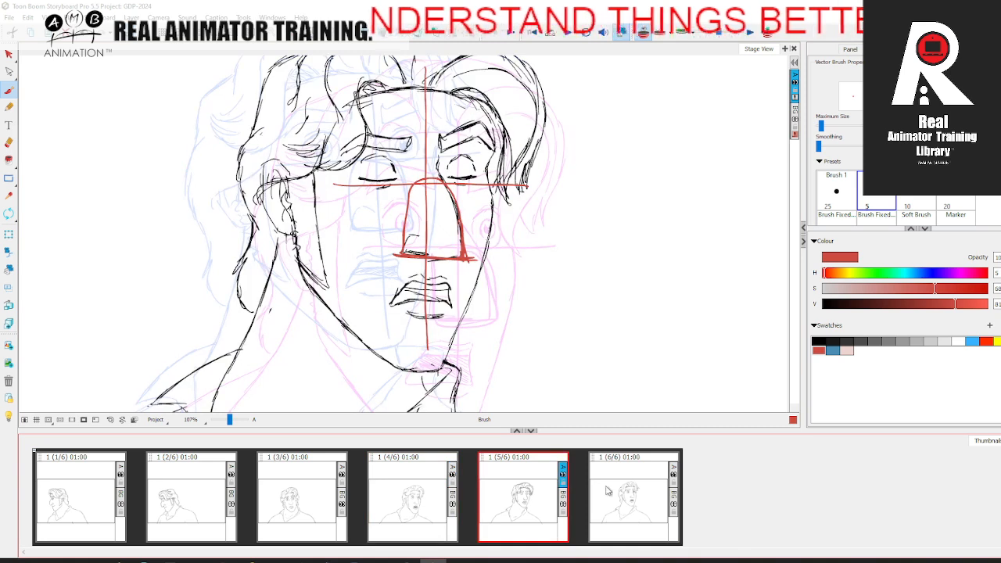
Step: Hide the onion skin, cut the red guides from panel 4 and paste them into panel 5
{"action": "key", "text": "alt+s"}
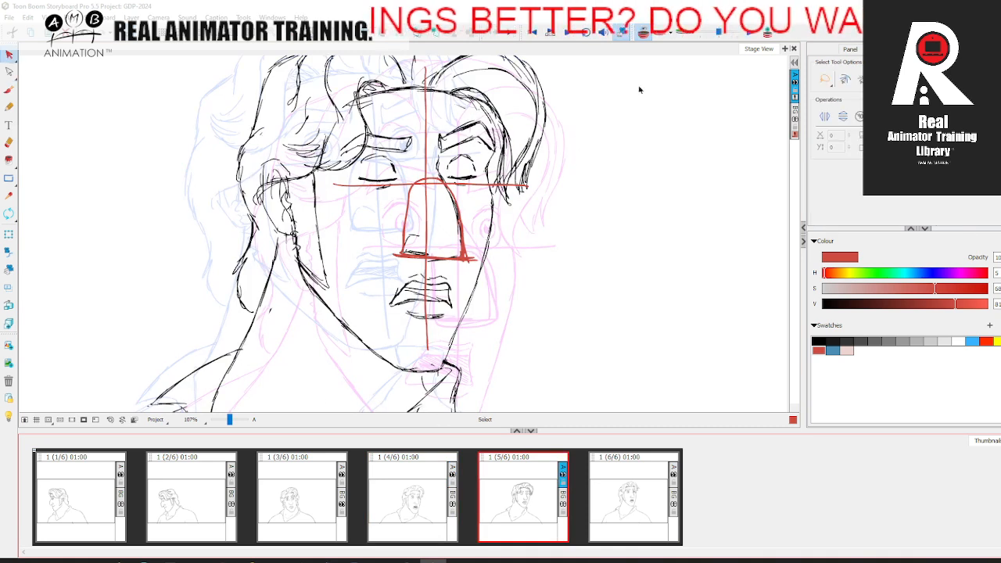
{"action": "left_click", "coordinate": [643, 33]}
{"action": "left_click_drag", "start_coordinate": [233, 421], "coordinate": [229, 416]}
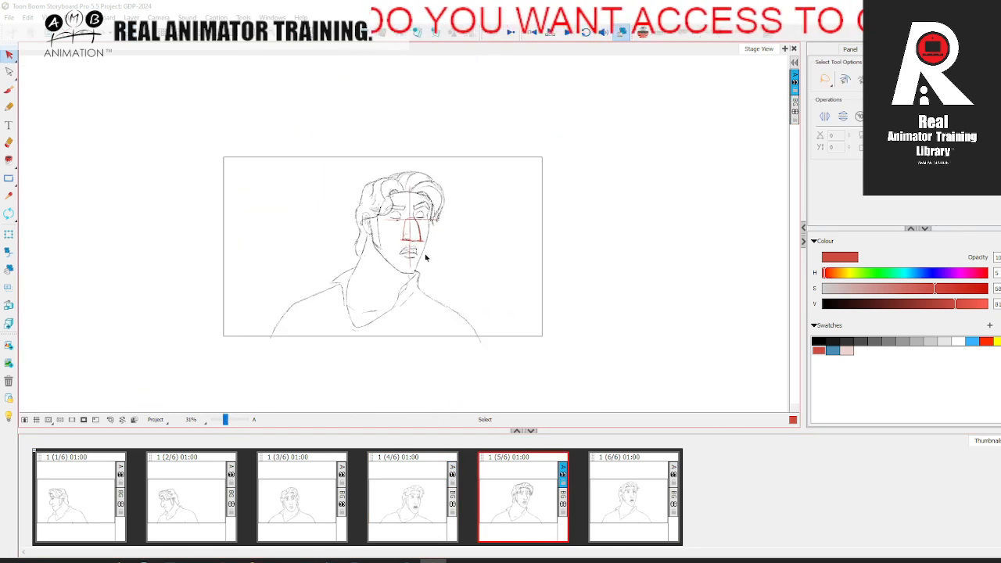
{"action": "left_click", "coordinate": [436, 504]}
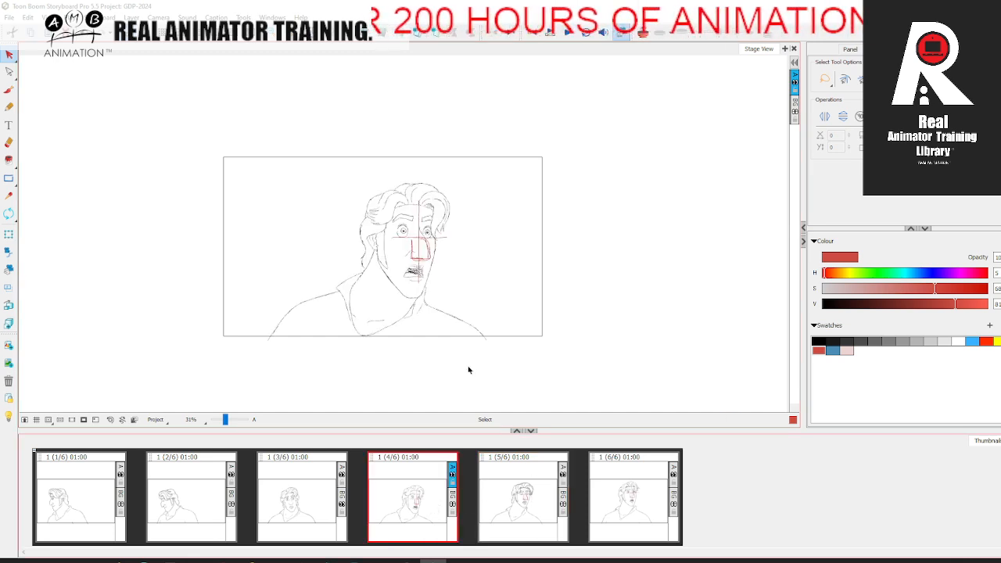
{"action": "left_click", "coordinate": [419, 246]}
{"action": "left_click", "coordinate": [31, 20]}
{"action": "left_click", "coordinate": [59, 59]}
{"action": "left_click", "coordinate": [528, 489]}
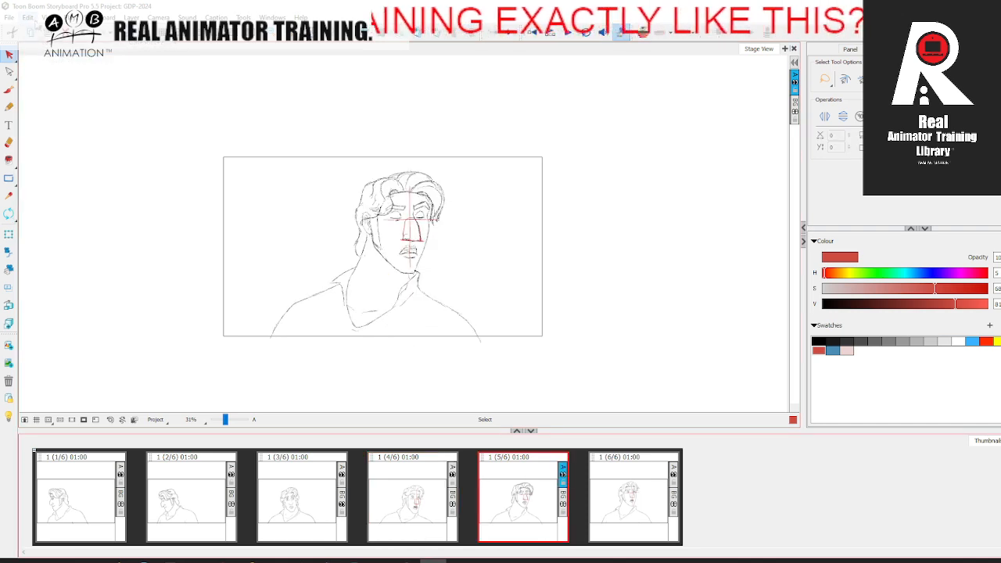
{"action": "left_click", "coordinate": [28, 18]}
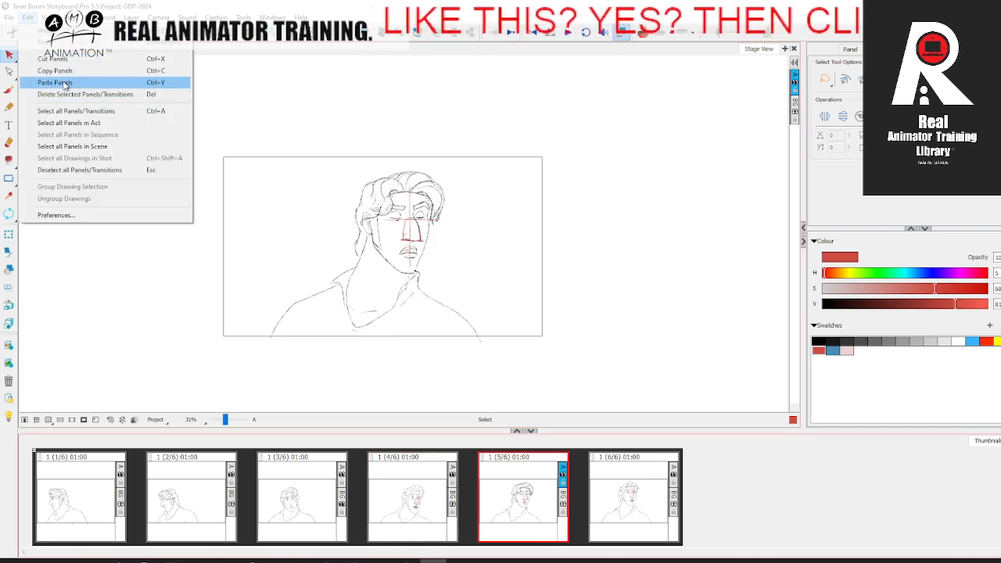
{"action": "left_click", "coordinate": [64, 83]}
Step: Cut the red guides from panel 6 and paste them into panel 5
{"action": "left_click", "coordinate": [638, 485]}
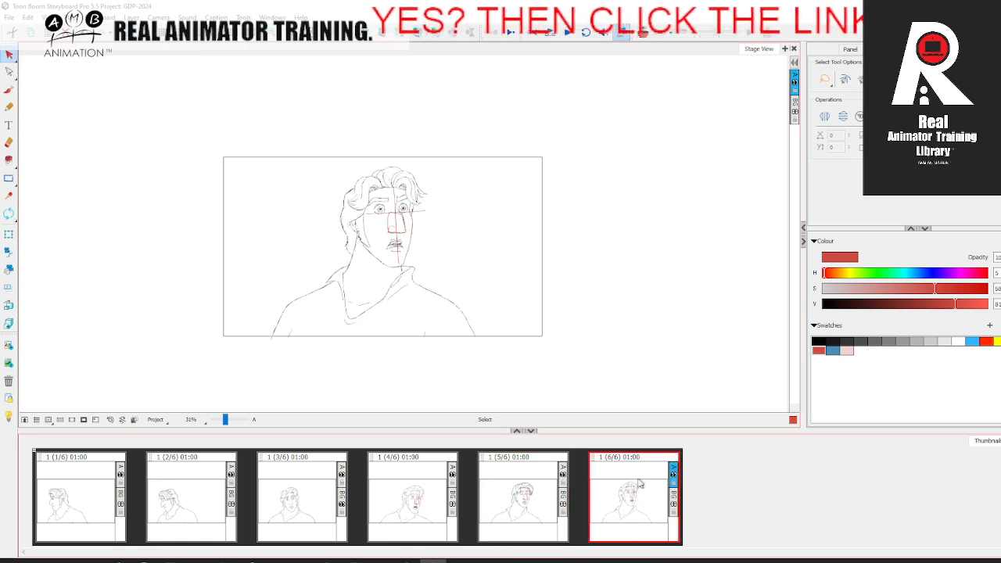
{"action": "left_click", "coordinate": [399, 217]}
{"action": "left_click", "coordinate": [28, 17]}
{"action": "left_click", "coordinate": [53, 60]}
{"action": "left_click", "coordinate": [535, 462]}
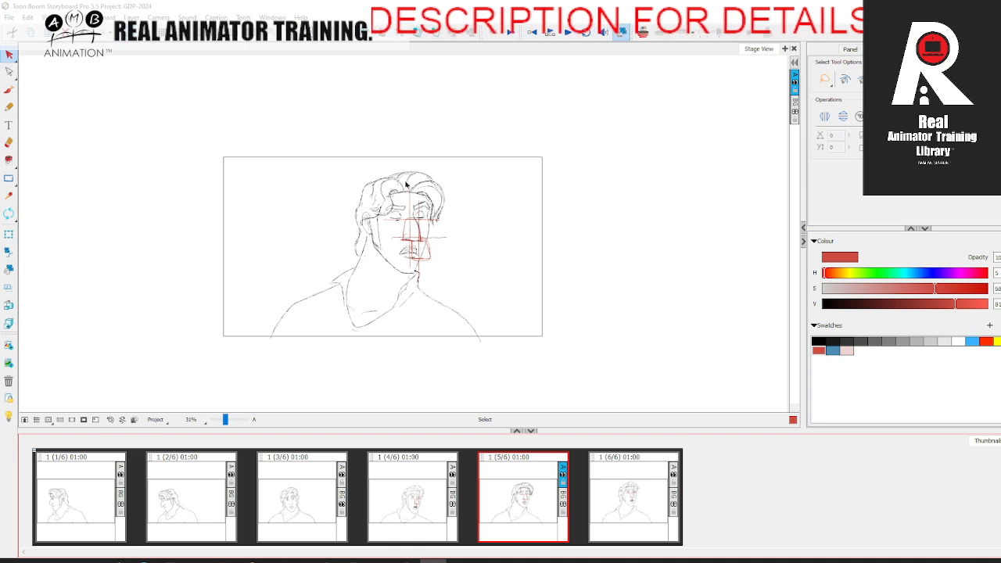
{"action": "left_click", "coordinate": [28, 17]}
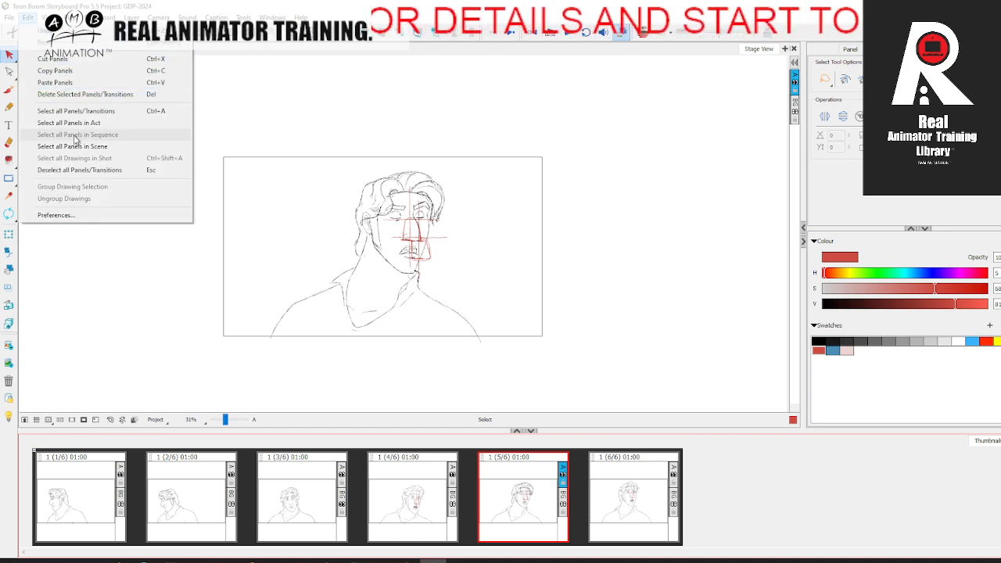
{"action": "left_click", "coordinate": [56, 82]}
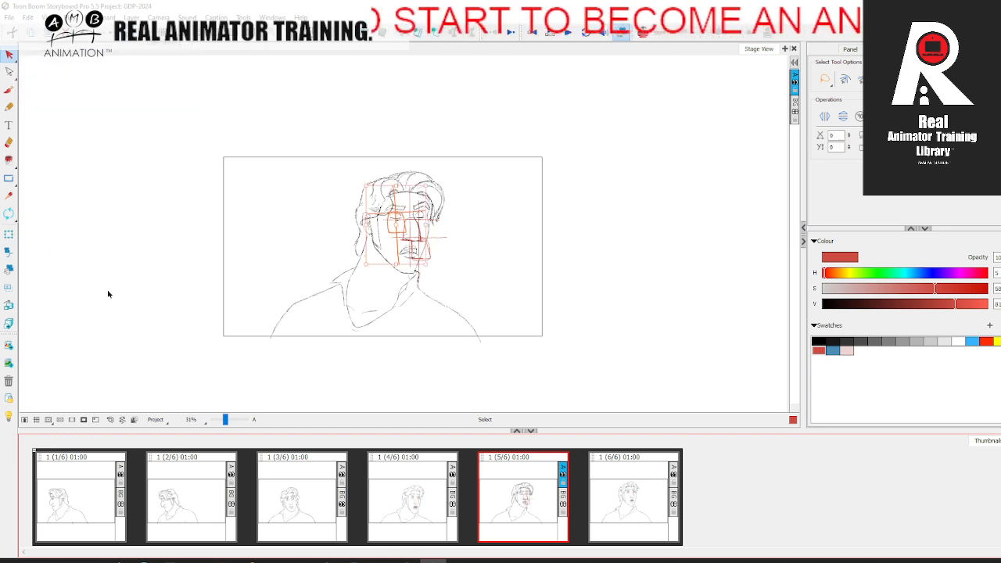
Step: Move all three sets of red guides off the face to the blank area beyond the right edge of the frame
{"action": "left_click_drag", "start_coordinate": [442, 239], "coordinate": [677, 243]}
{"action": "left_click", "coordinate": [601, 346]}
{"action": "left_click_drag", "start_coordinate": [226, 420], "coordinate": [230, 420]}
{"action": "key", "text": "space"}
{"action": "left_click_drag", "start_coordinate": [613, 336], "coordinate": [234, 321]}
{"action": "left_click_drag", "start_coordinate": [438, 317], "coordinate": [208, 313]}
{"action": "left_click_drag", "start_coordinate": [284, 300], "coordinate": [160, 296]}
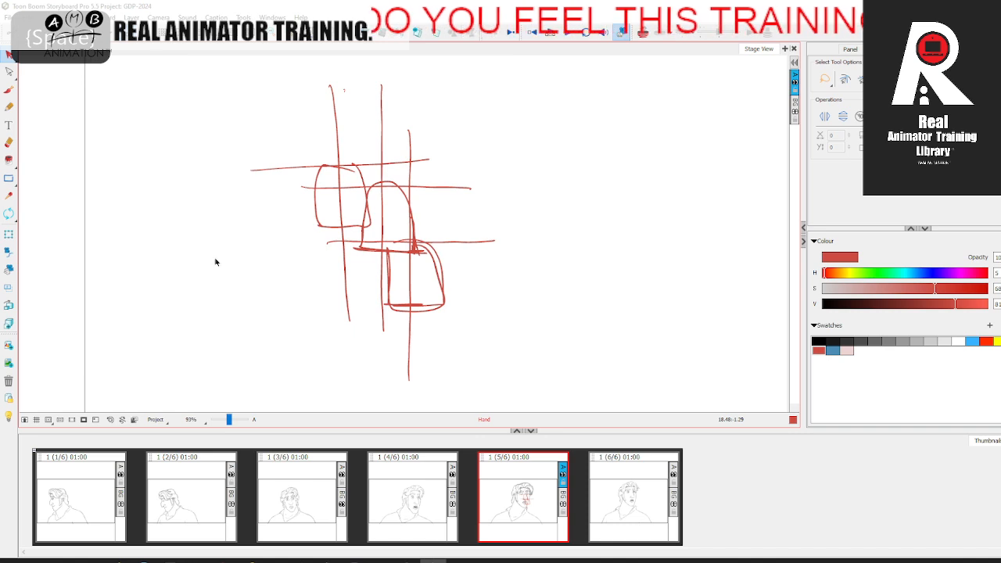
{"action": "left_click", "coordinate": [13, 59]}
{"action": "left_click", "coordinate": [415, 299]}
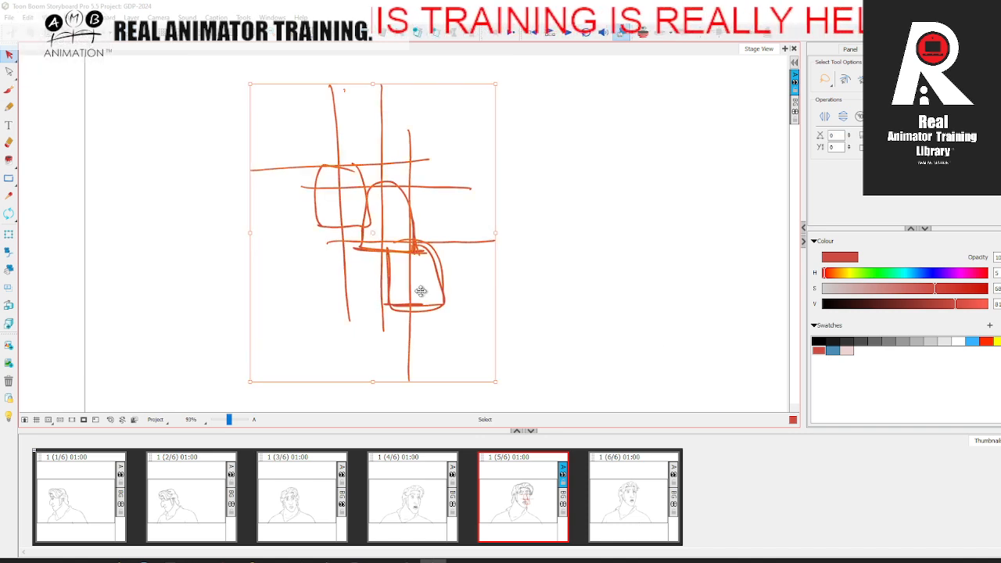
{"action": "left_click", "coordinate": [724, 346]}
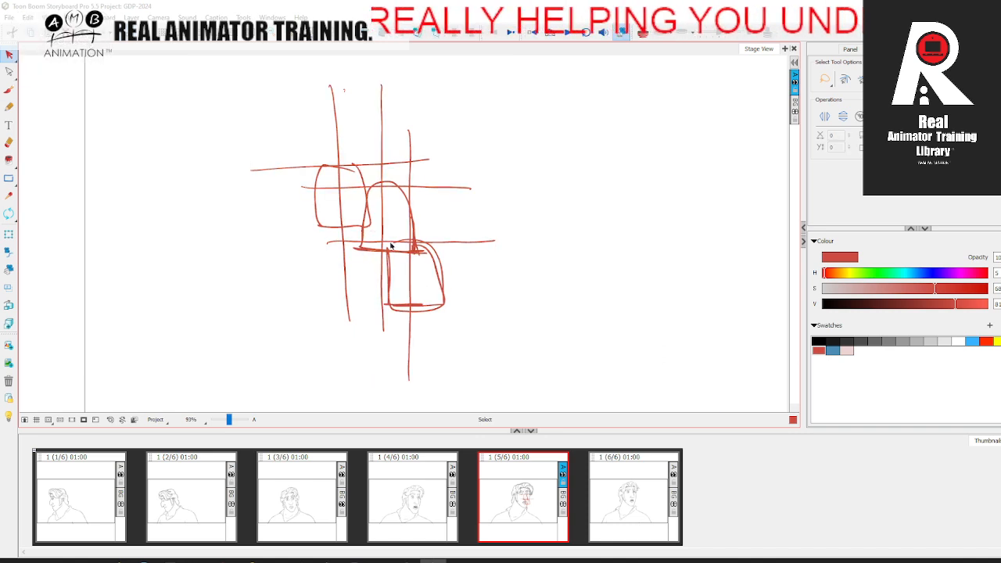
Step: Hatch the three nose blocks in red and draw long lines along their bases to compare their heights and tilts
{"action": "left_click", "coordinate": [9, 90]}
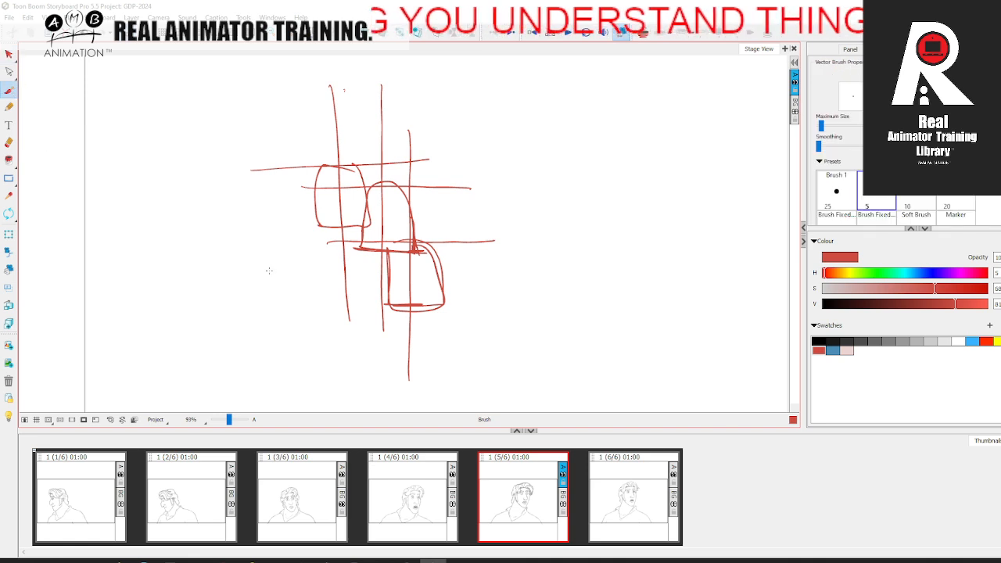
{"action": "left_click_drag", "start_coordinate": [420, 244], "coordinate": [440, 309]}
{"action": "mouse_move", "coordinate": [387, 270]}
{"action": "left_mouse_down"}
{"action": "mouse_move", "coordinate": [424, 265]}
{"action": "mouse_move", "coordinate": [395, 288]}
{"action": "left_mouse_up"}
{"action": "left_click_drag", "start_coordinate": [420, 299], "coordinate": [434, 304]}
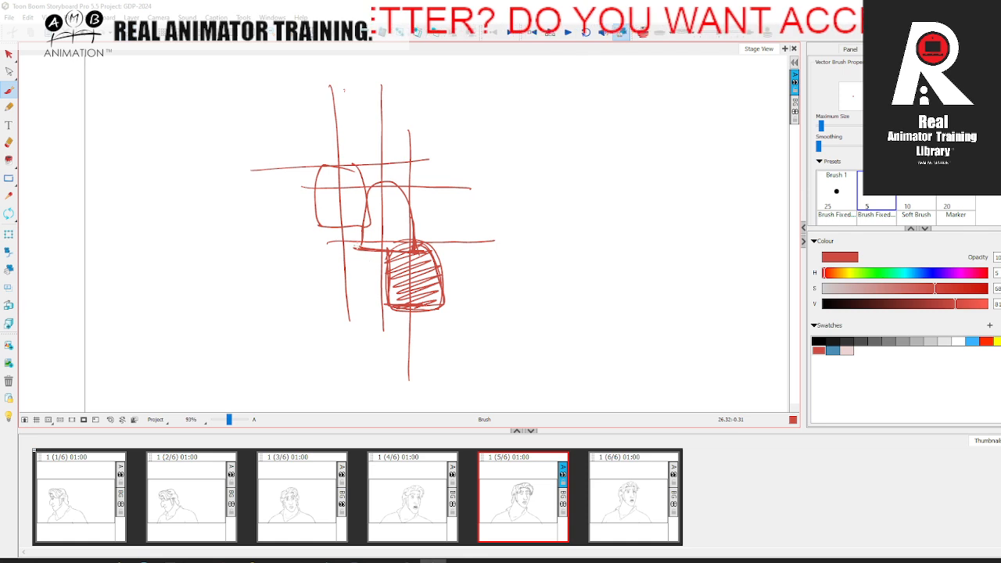
{"action": "mouse_move", "coordinate": [348, 247]}
{"action": "left_mouse_down"}
{"action": "mouse_move", "coordinate": [392, 248]}
{"action": "mouse_move", "coordinate": [394, 186]}
{"action": "mouse_move", "coordinate": [361, 244]}
{"action": "mouse_move", "coordinate": [367, 216]}
{"action": "mouse_move", "coordinate": [402, 212]}
{"action": "mouse_move", "coordinate": [367, 246]}
{"action": "mouse_move", "coordinate": [392, 251]}
{"action": "left_mouse_up"}
{"action": "mouse_move", "coordinate": [318, 226]}
{"action": "left_mouse_down"}
{"action": "mouse_move", "coordinate": [374, 224]}
{"action": "mouse_move", "coordinate": [319, 174]}
{"action": "mouse_move", "coordinate": [356, 187]}
{"action": "mouse_move", "coordinate": [364, 213]}
{"action": "mouse_move", "coordinate": [337, 234]}
{"action": "left_mouse_up"}
{"action": "left_click_drag", "start_coordinate": [360, 307], "coordinate": [505, 300]}
{"action": "left_click_drag", "start_coordinate": [270, 227], "coordinate": [510, 213]}
{"action": "mouse_move", "coordinate": [297, 242]}
{"action": "left_mouse_down"}
{"action": "mouse_move", "coordinate": [528, 258]}
{"action": "mouse_move", "coordinate": [294, 251]}
{"action": "left_mouse_up"}
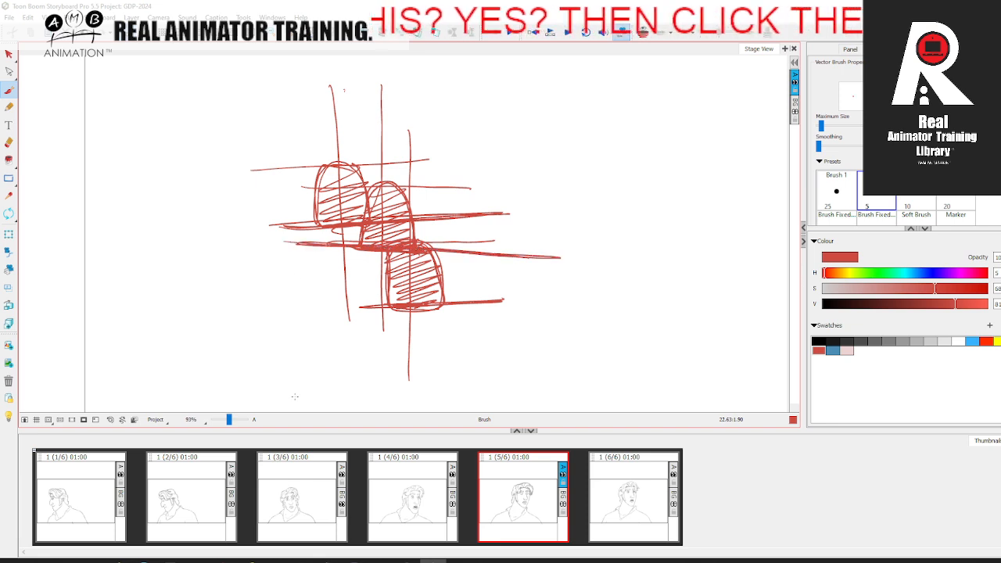
Step: Delete the hatched red nose guides outside the frame in panel 5
{"action": "left_click_drag", "start_coordinate": [229, 420], "coordinate": [227, 420]}
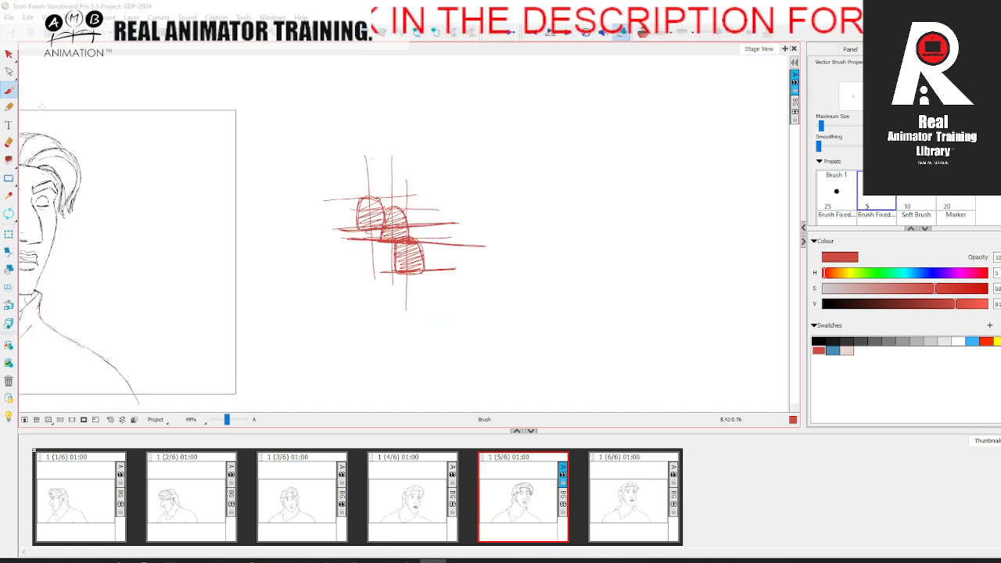
{"action": "key", "text": "alt+s"}
{"action": "key", "text": "ctrl+a"}
{"action": "key", "text": "Delete"}
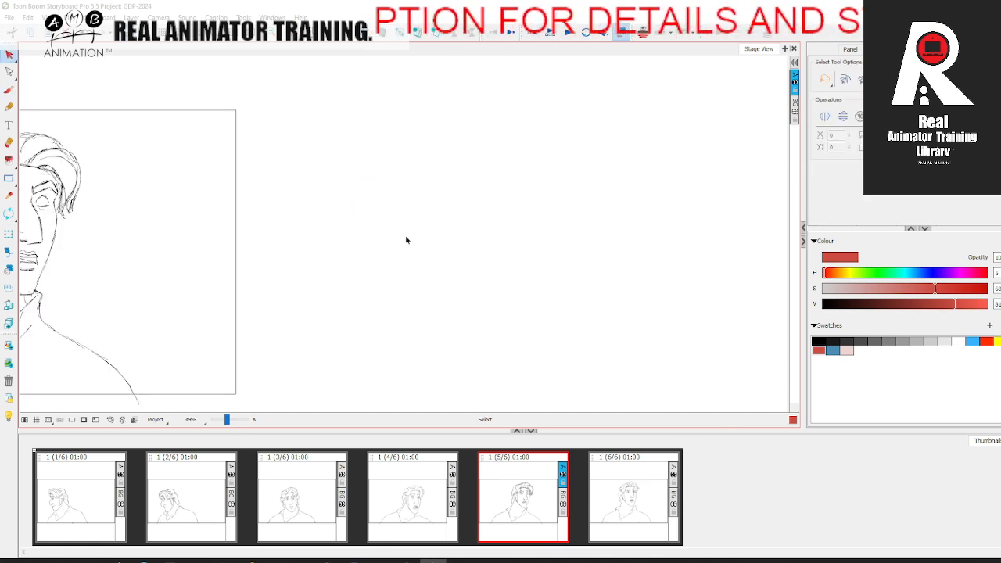
Step: Step through the panels from the start of the head turn to examine the motion between the drawings
{"action": "key", "text": "space"}
{"action": "left_click_drag", "start_coordinate": [439, 299], "coordinate": [579, 300]}
{"action": "left_click_drag", "start_coordinate": [443, 279], "coordinate": [631, 292]}
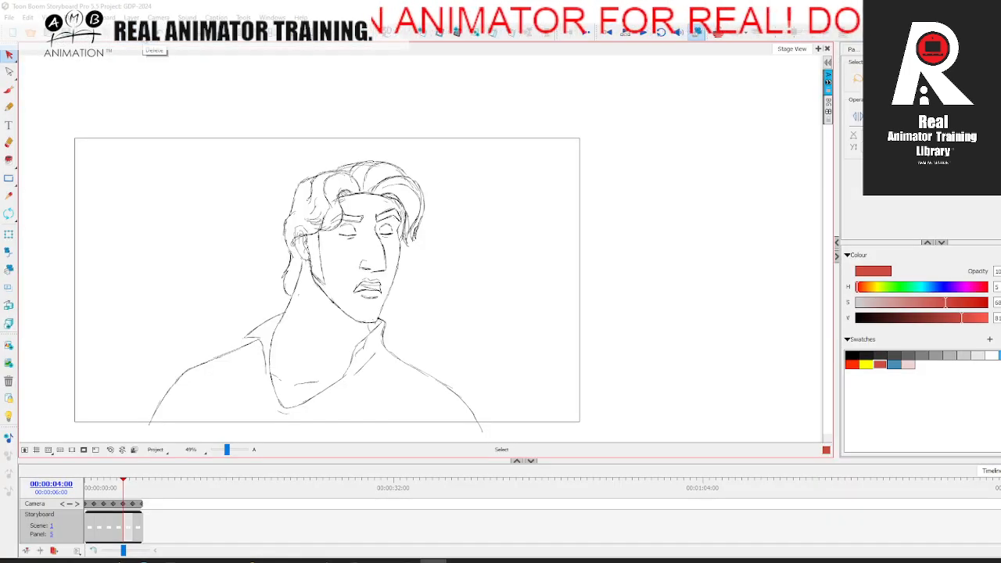
{"action": "mouse_move", "coordinate": [125, 490]}
{"action": "left_mouse_down"}
{"action": "mouse_move", "coordinate": [113, 488]}
{"action": "mouse_move", "coordinate": [146, 489]}
{"action": "mouse_move", "coordinate": [87, 491]}
{"action": "left_mouse_up"}
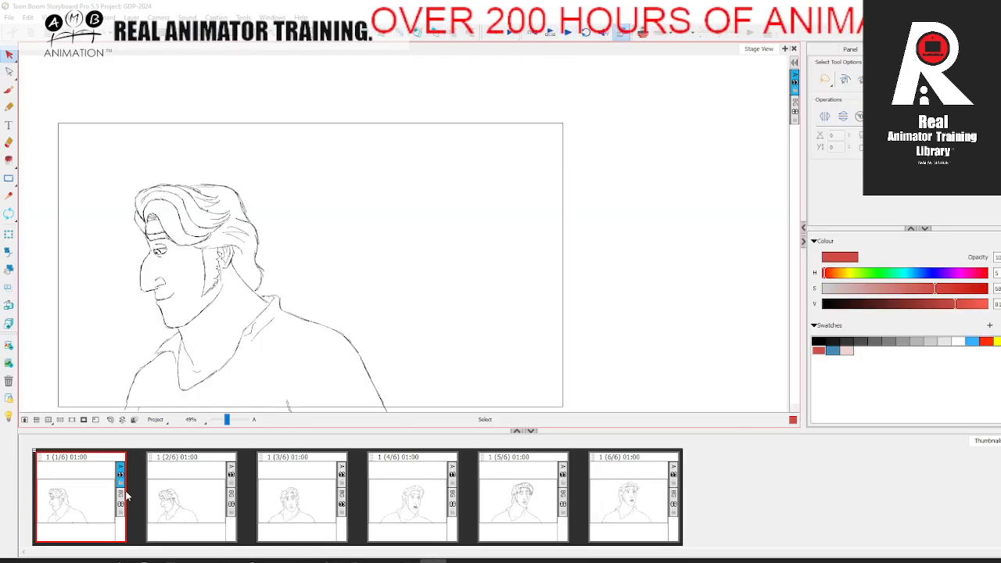
{"action": "left_click", "coordinate": [220, 493]}
{"action": "left_click", "coordinate": [291, 493]}
{"action": "left_click", "coordinate": [74, 514]}
{"action": "left_click", "coordinate": [148, 485]}
{"action": "left_click", "coordinate": [88, 507]}
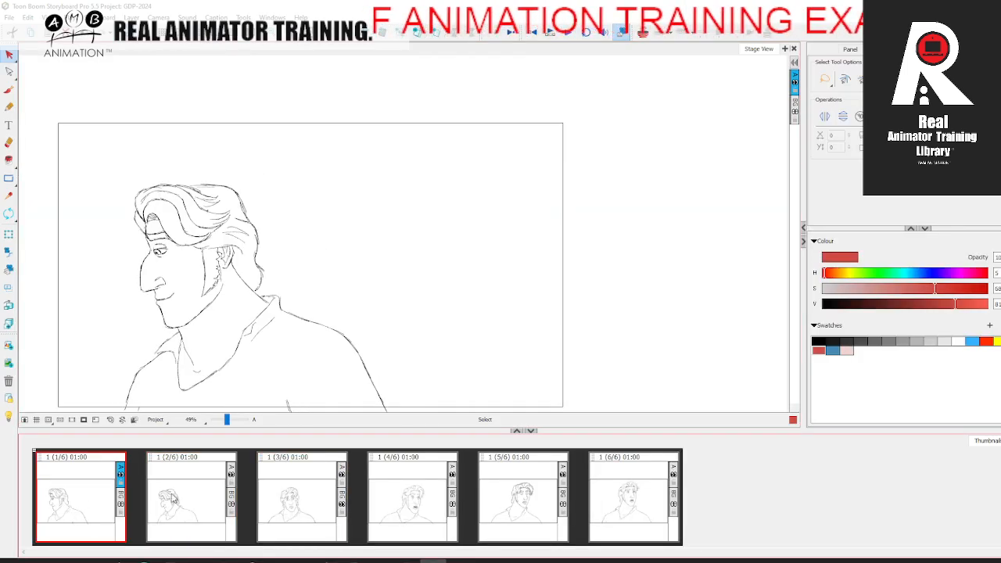
Step: Insert a blank panel after panel 1 with onion skin enabled and ready the Brush for a red in-between
{"action": "left_click", "coordinate": [417, 32]}
{"action": "left_click", "coordinate": [643, 32]}
{"action": "mouse_move", "coordinate": [226, 420]}
{"action": "left_mouse_down"}
{"action": "mouse_move", "coordinate": [229, 405]}
{"action": "mouse_move", "coordinate": [229, 420]}
{"action": "left_mouse_up"}
{"action": "left_click", "coordinate": [9, 89]}
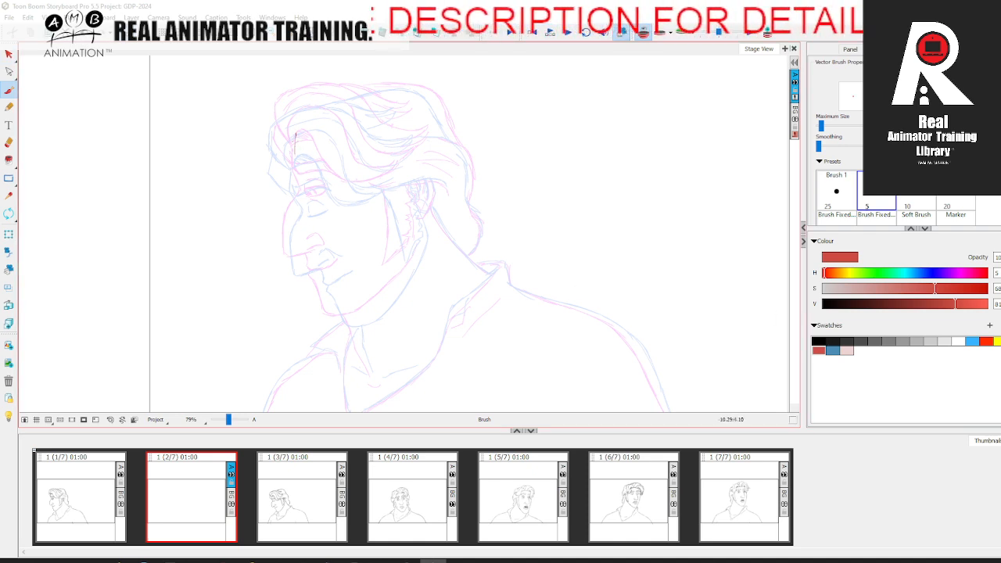
Step: Sketch the forehead, nose profile and nostril in red on panel 2, between the two onion-skinned drawings
{"action": "left_click_drag", "start_coordinate": [278, 239], "coordinate": [314, 245]}
{"action": "key", "text": "."}
{"action": "key", "text": "."}
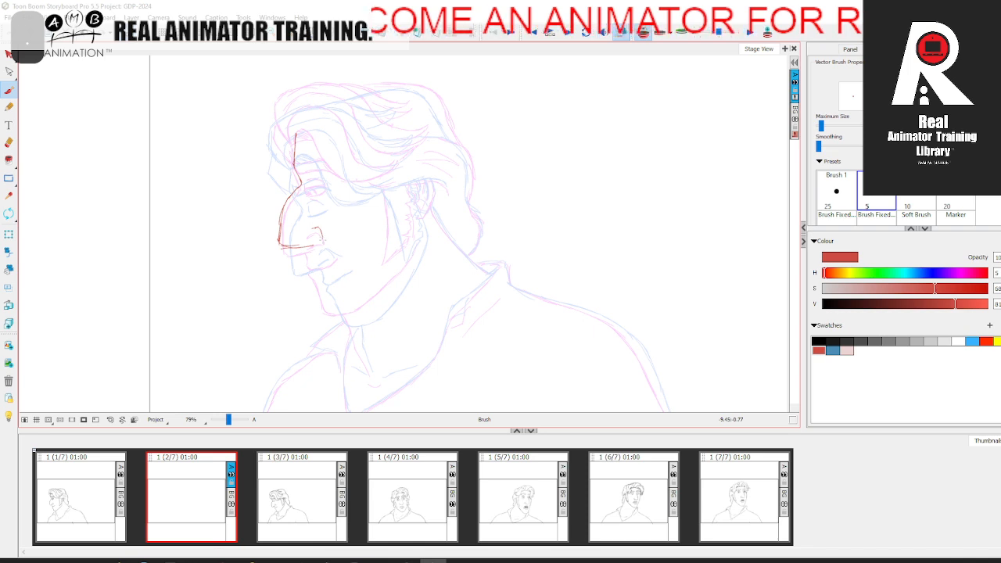
{"action": "key", "text": "."}
Step: Draw the lips and the front profile of the chin in red below the nose
{"action": "key", "text": "."}
{"action": "mouse_move", "coordinate": [304, 244]}
{"action": "left_mouse_down"}
{"action": "mouse_move", "coordinate": [309, 274]}
{"action": "mouse_move", "coordinate": [305, 262]}
{"action": "mouse_move", "coordinate": [310, 272]}
{"action": "mouse_move", "coordinate": [307, 264]}
{"action": "mouse_move", "coordinate": [334, 256]}
{"action": "left_mouse_up"}
{"action": "key", "text": "."}
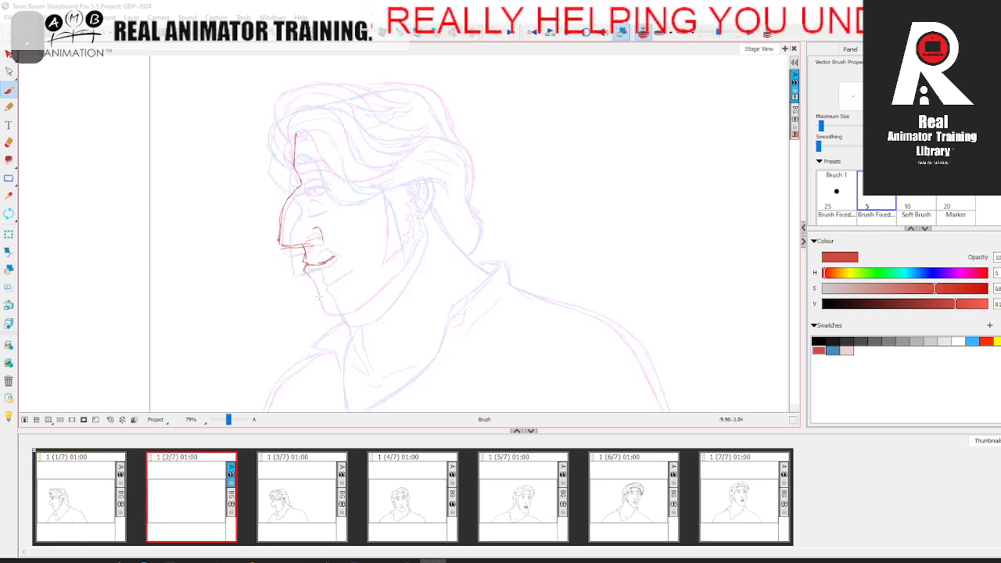
{"action": "left_click_drag", "start_coordinate": [308, 269], "coordinate": [316, 295]}
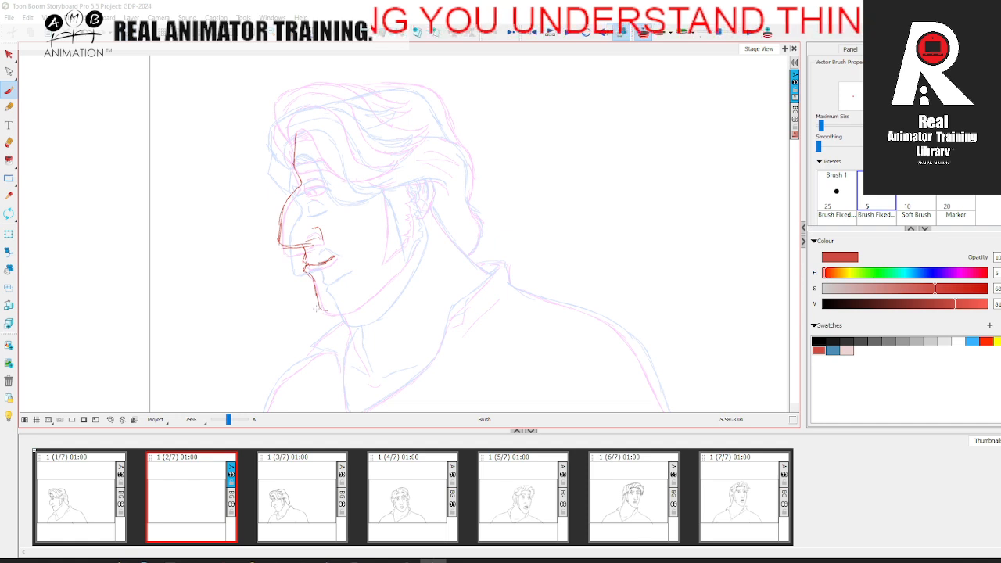
{"action": "key", "text": "."}
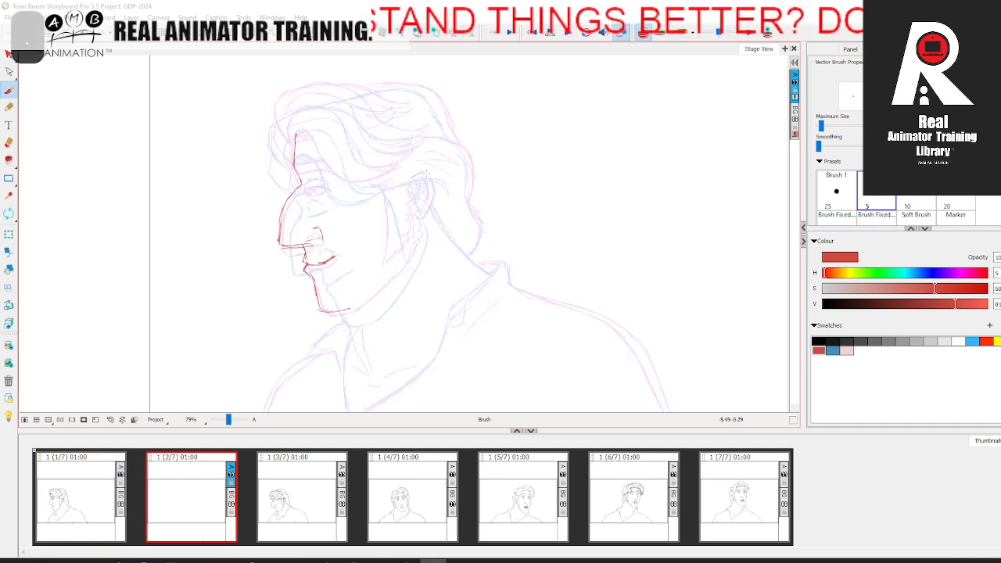
Step: Draw the ear and the jawline running from the ear to the chin
{"action": "key", "text": "."}
{"action": "mouse_move", "coordinate": [411, 197]}
{"action": "left_mouse_down"}
{"action": "mouse_move", "coordinate": [388, 280]}
{"action": "mouse_move", "coordinate": [329, 312]}
{"action": "left_mouse_up"}
{"action": "key", "text": "."}
Step: Draw the eye with its iris and lids, and add the eyebrow above it
{"action": "key", "text": "."}
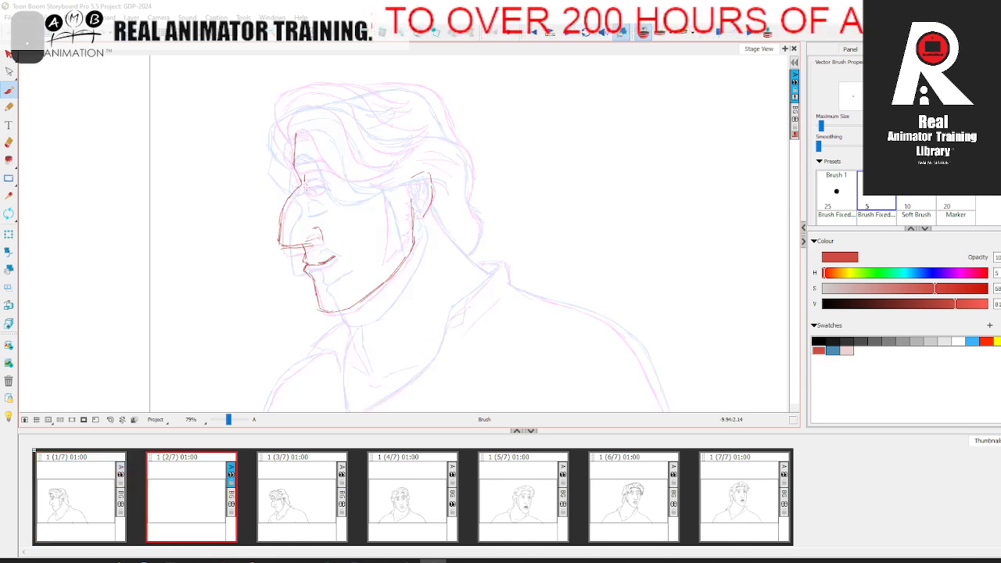
{"action": "mouse_move", "coordinate": [306, 175]}
{"action": "left_mouse_down"}
{"action": "mouse_move", "coordinate": [306, 190]}
{"action": "mouse_move", "coordinate": [323, 188]}
{"action": "left_mouse_up"}
{"action": "key", "text": "."}
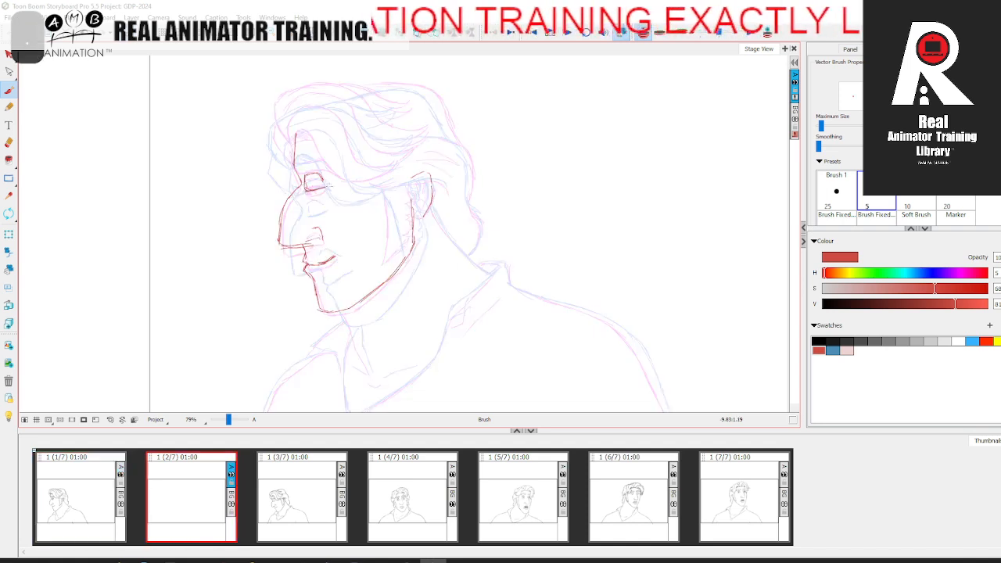
{"action": "key", "text": "."}
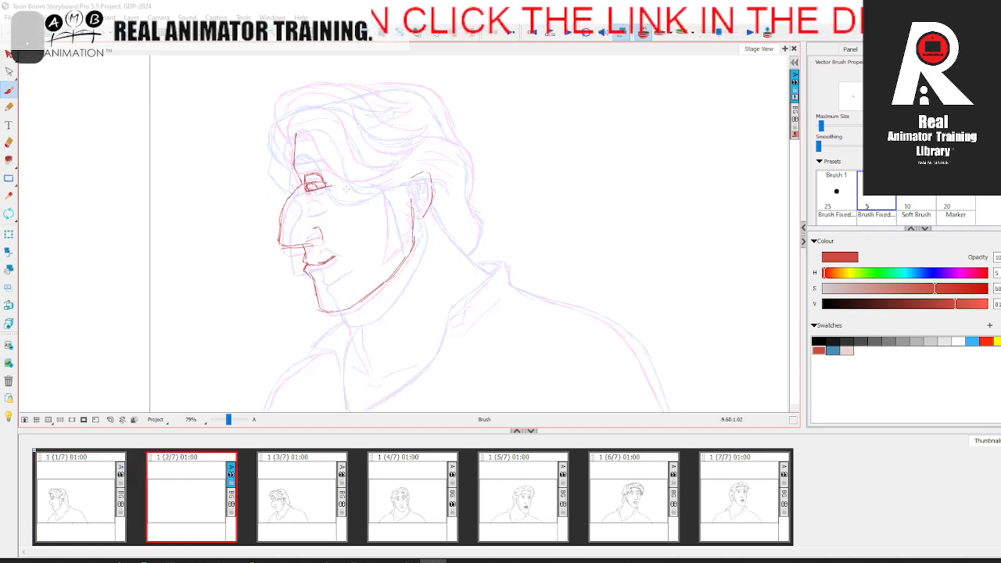
{"action": "key", "text": "."}
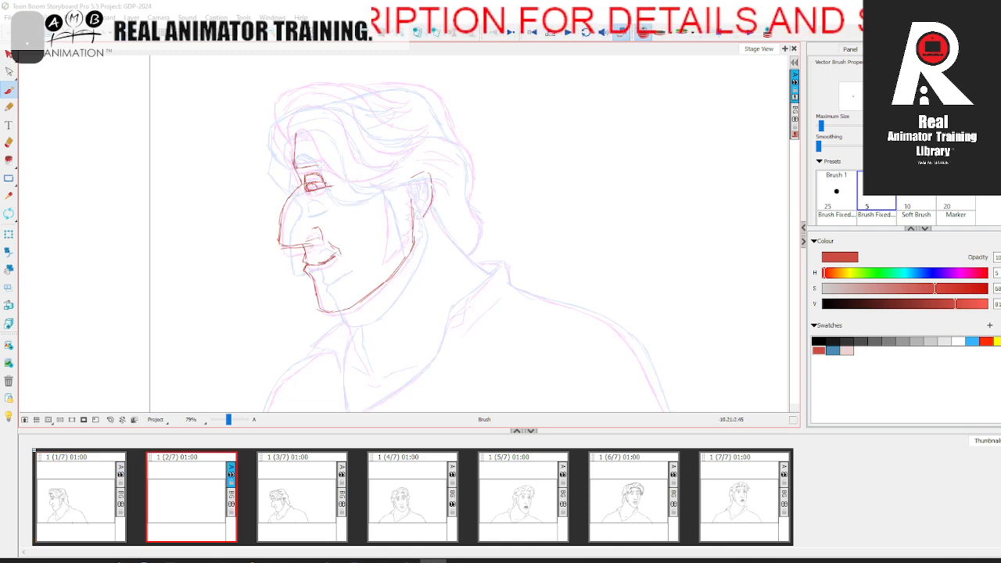
{"action": "key", "text": "."}
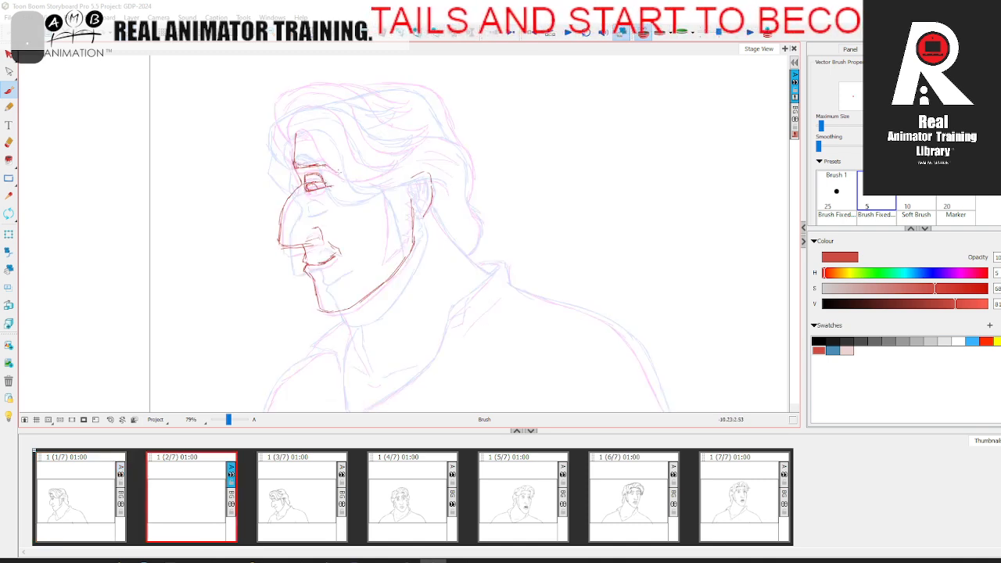
{"action": "key", "text": "."}
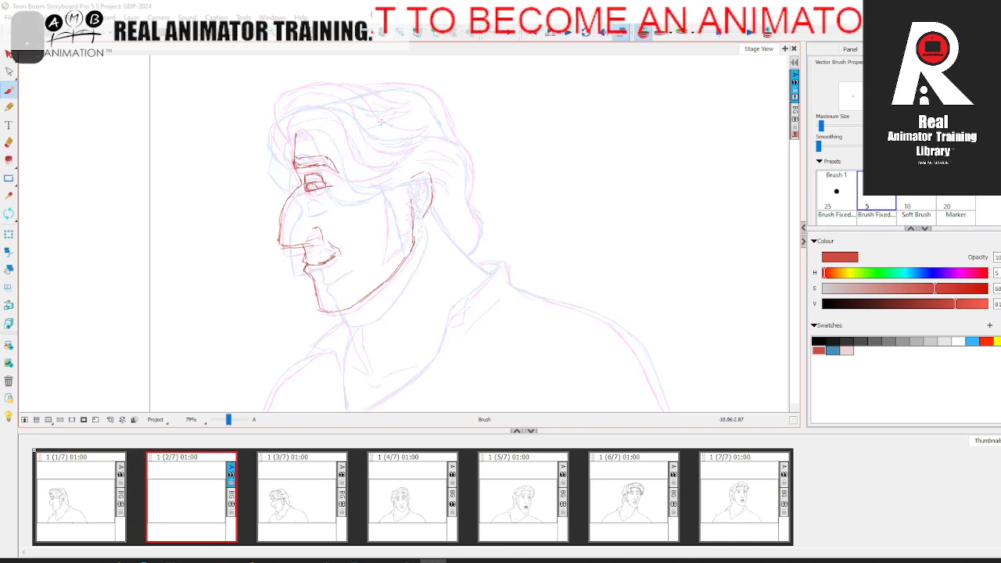
Step: Draw the outer contour of the hair from the crown down the back of the head to the nape
{"action": "mouse_move", "coordinate": [401, 79]}
{"action": "left_mouse_down"}
{"action": "mouse_move", "coordinate": [450, 100]}
{"action": "mouse_move", "coordinate": [476, 160]}
{"action": "mouse_move", "coordinate": [479, 208]}
{"action": "left_mouse_up"}
{"action": "key", "text": "."}
{"action": "key", "text": "."}
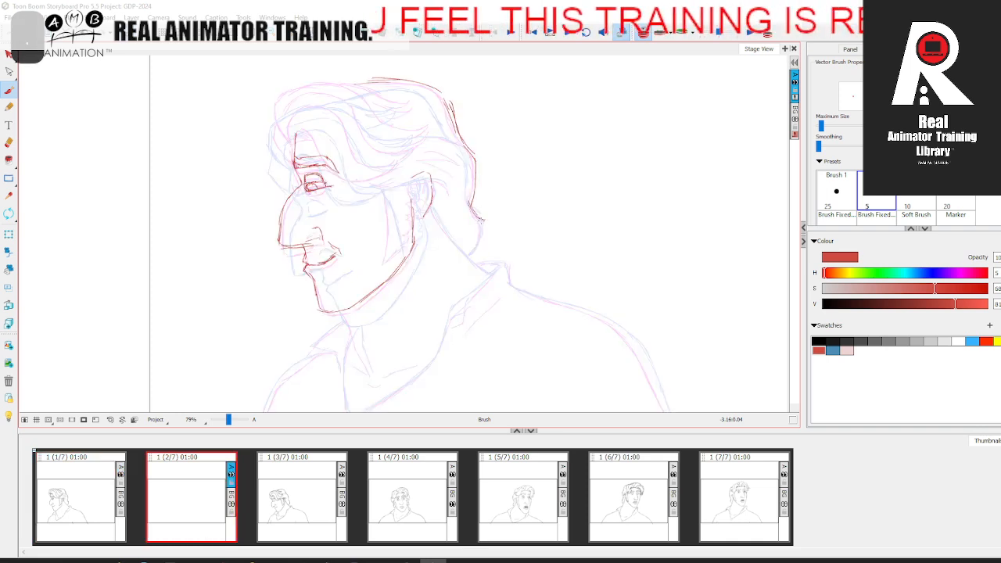
Step: Draw the hairline across the forehead and the front and top contour of the hair
{"action": "key", "text": "."}
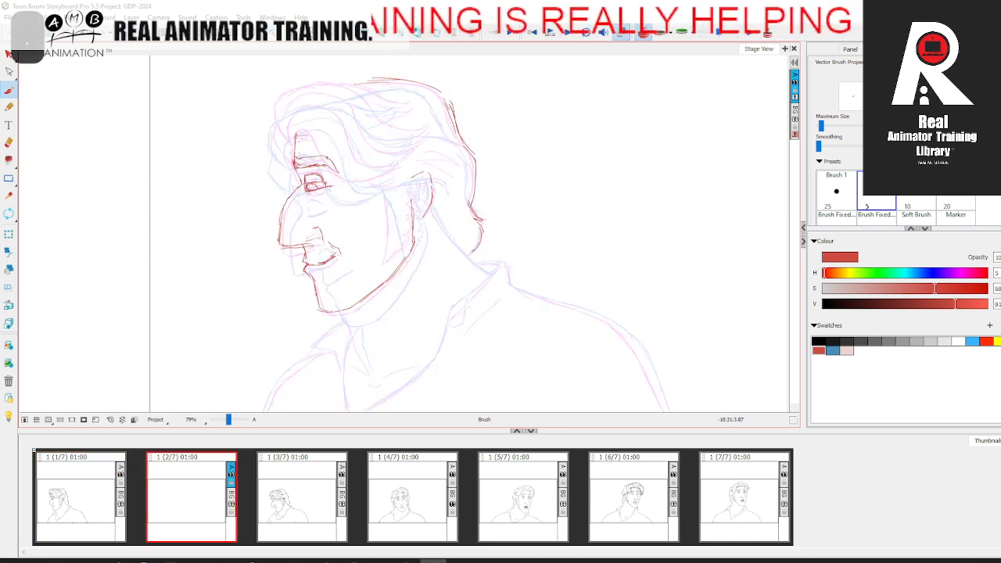
{"action": "key", "text": "."}
{"action": "key", "text": "."}
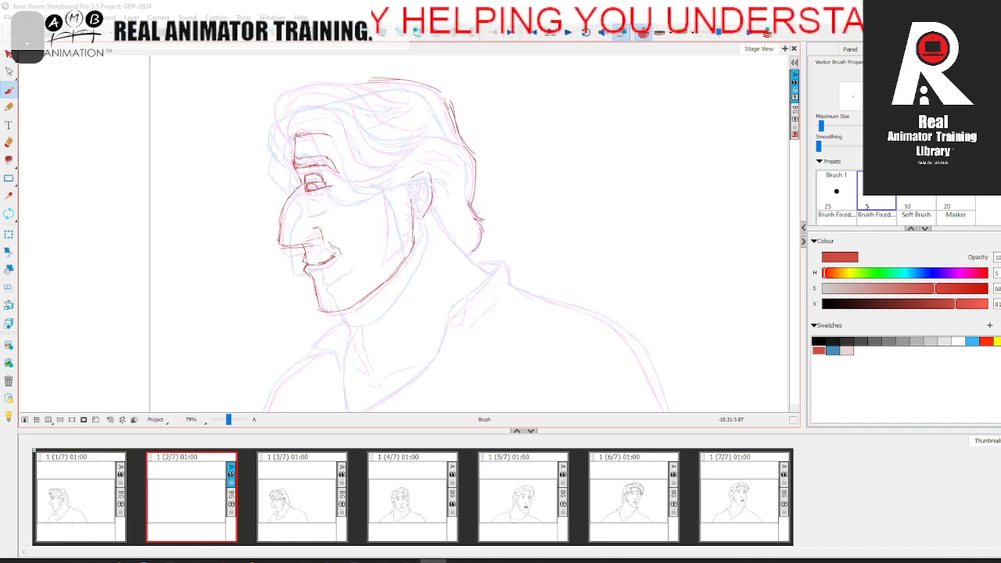
{"action": "mouse_move", "coordinate": [288, 100]}
{"action": "left_mouse_down"}
{"action": "mouse_move", "coordinate": [291, 88]}
{"action": "mouse_move", "coordinate": [383, 81]}
{"action": "left_mouse_up"}
{"action": "key", "text": "."}
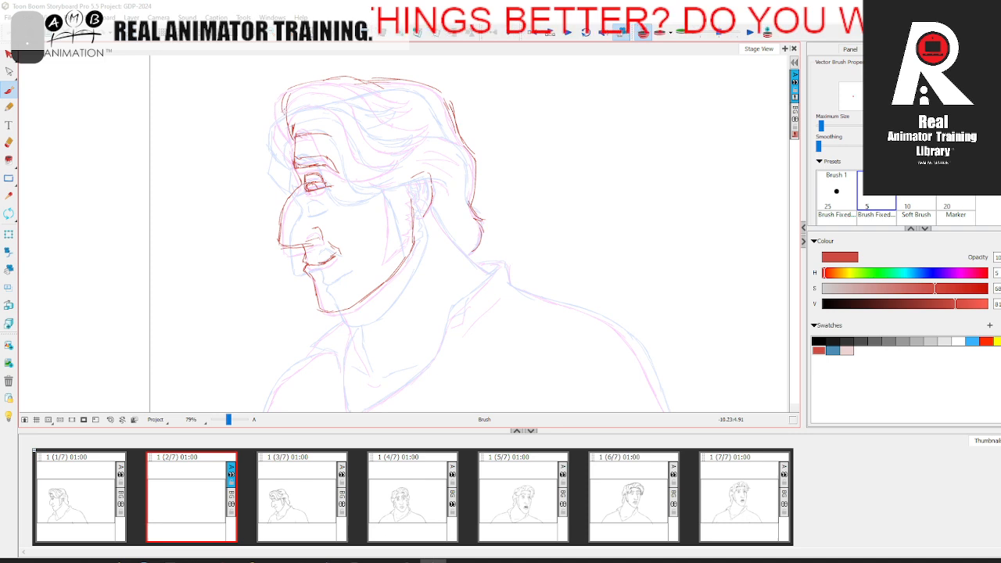
{"action": "key", "text": "."}
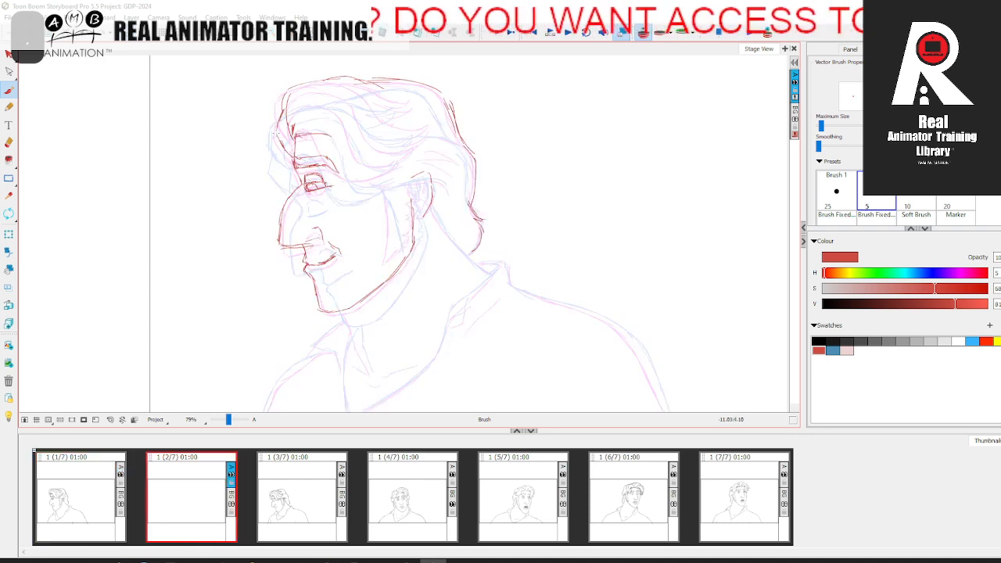
Step: Draw the lock of hair sweeping from the forehead back towards the ear
{"action": "key", "text": "."}
{"action": "mouse_move", "coordinate": [325, 140]}
{"action": "left_mouse_down"}
{"action": "mouse_move", "coordinate": [344, 179]}
{"action": "mouse_move", "coordinate": [399, 173]}
{"action": "left_mouse_up"}
{"action": "key", "text": "."}
{"action": "key", "text": "."}
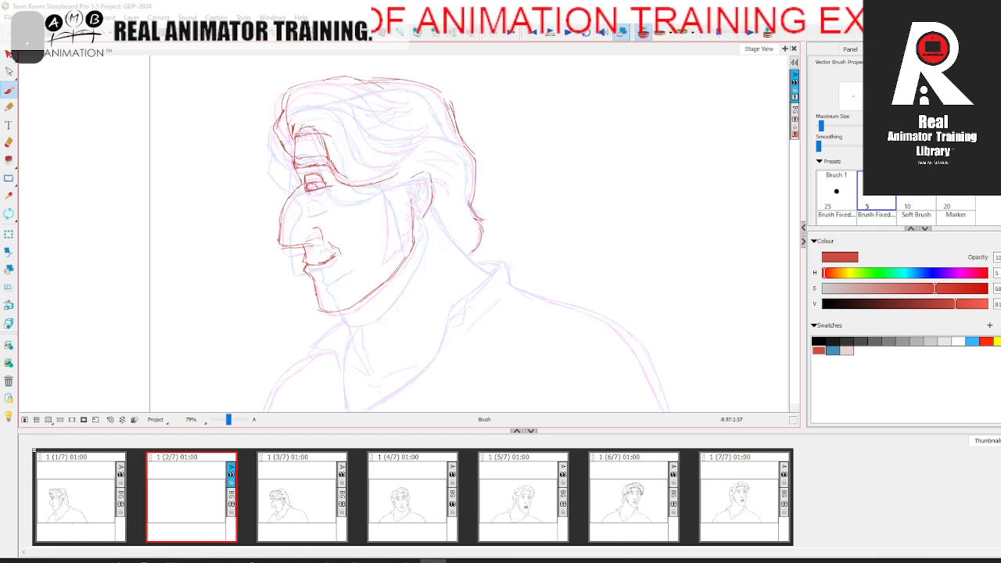
{"action": "key", "text": "."}
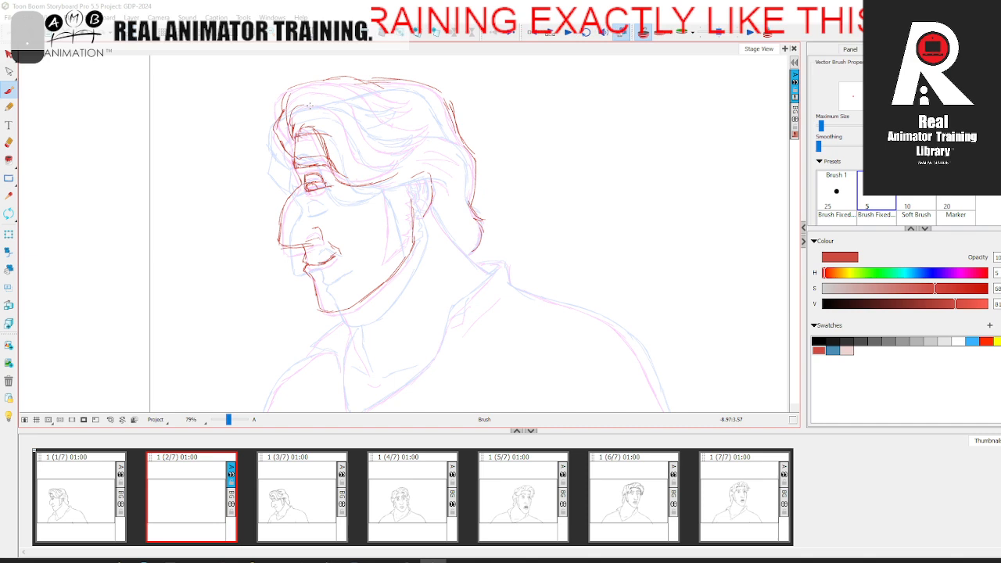
Step: Draw the inner flowing strands across the top of the hair, including the pointed tips behind the crown
{"action": "key", "text": "."}
{"action": "mouse_move", "coordinate": [299, 95]}
{"action": "left_mouse_down"}
{"action": "mouse_move", "coordinate": [343, 92]}
{"action": "mouse_move", "coordinate": [364, 134]}
{"action": "left_mouse_up"}
{"action": "key", "text": "."}
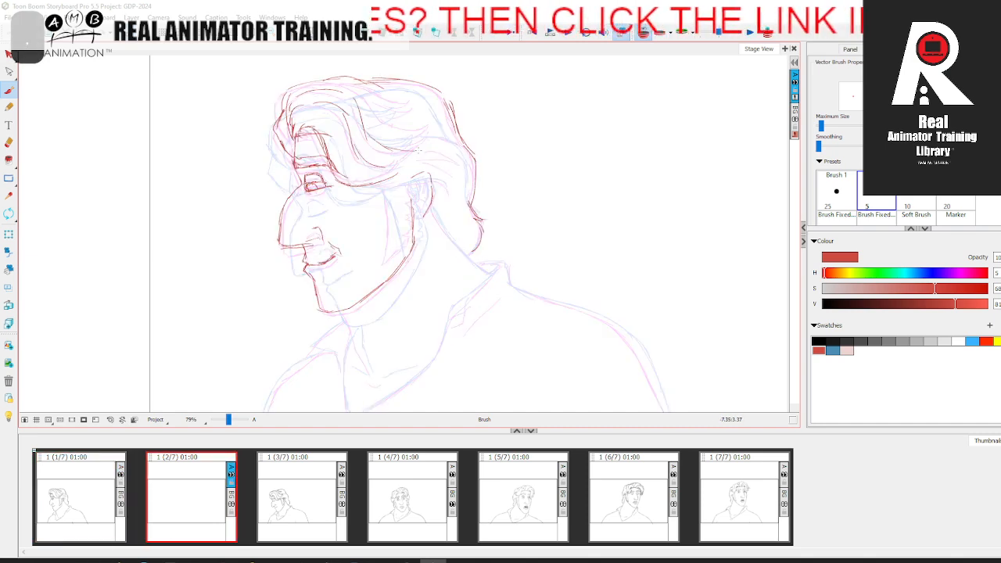
{"action": "key", "text": "."}
{"action": "left_click_drag", "start_coordinate": [361, 90], "coordinate": [404, 128]}
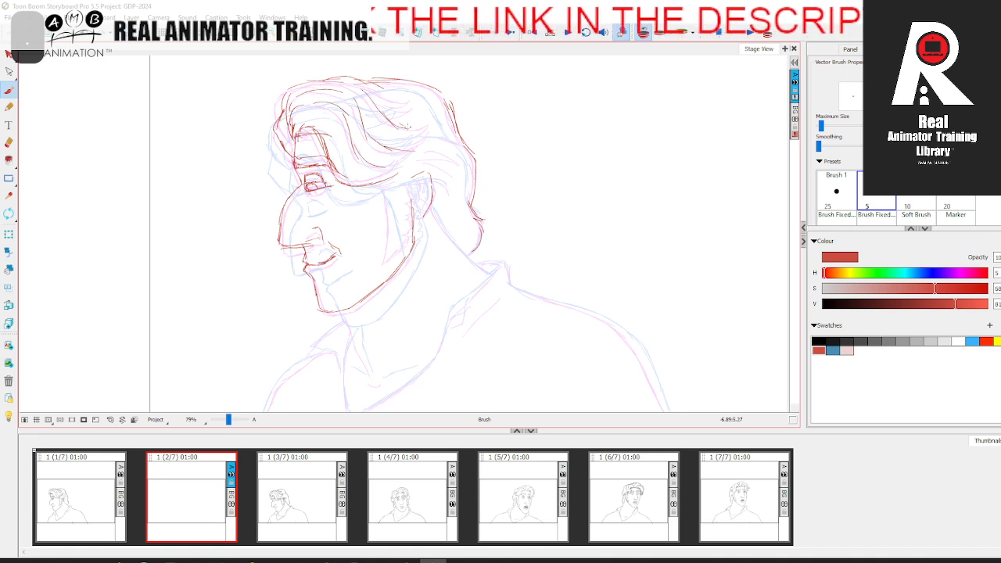
{"action": "key", "text": "."}
{"action": "left_click_drag", "start_coordinate": [357, 77], "coordinate": [379, 91]}
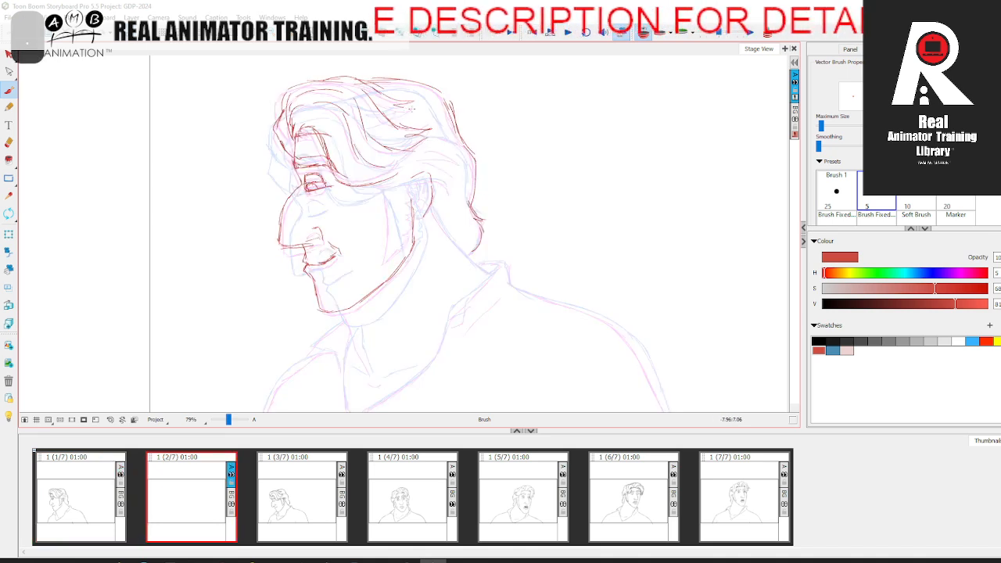
{"action": "key", "text": "."}
Step: Draw the hair strands above and behind the ear, flipping against panel 1 for consistency
{"action": "key", "text": "."}
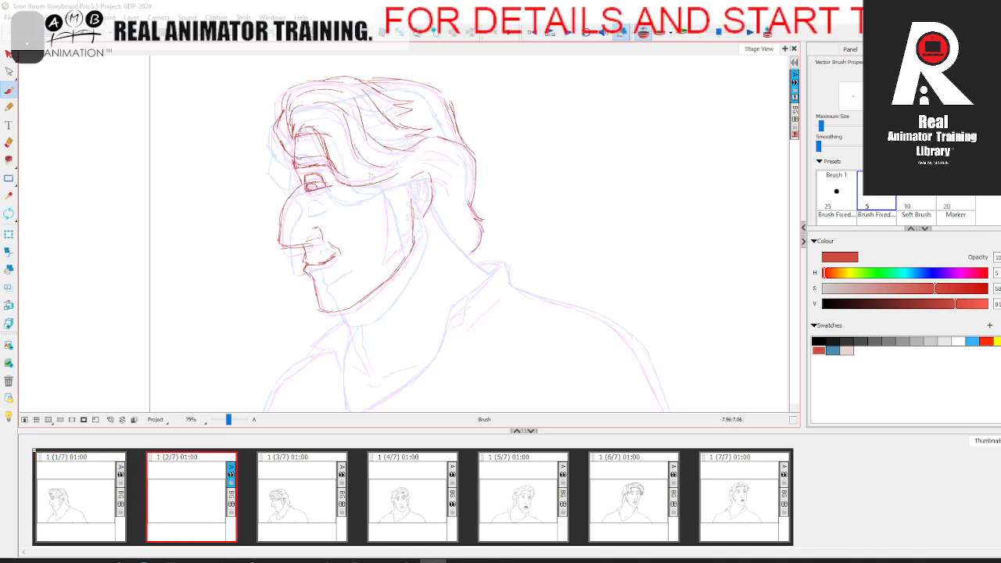
{"action": "key", "text": "."}
{"action": "mouse_move", "coordinate": [438, 161]}
{"action": "left_mouse_down"}
{"action": "mouse_move", "coordinate": [461, 168]}
{"action": "mouse_move", "coordinate": [423, 150]}
{"action": "mouse_move", "coordinate": [415, 207]}
{"action": "left_mouse_up"}
{"action": "key", "text": "comma"}
{"action": "key", "text": "period"}
{"action": "key", "text": "comma"}
{"action": "key", "text": "period"}
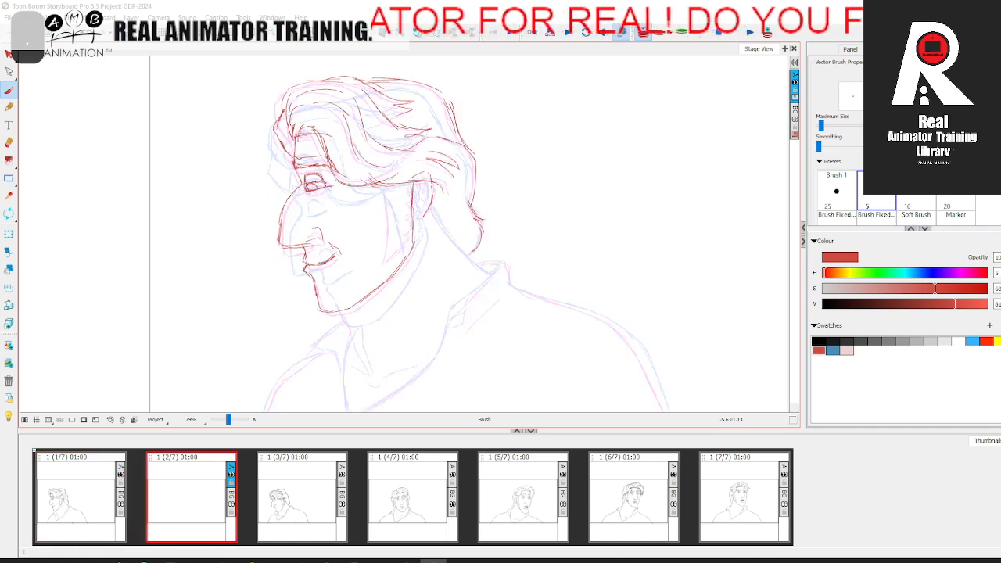
Step: Draw the pointed cheek line and the jagged sideburn in front of the ear, checking against panel 1
{"action": "left_click_drag", "start_coordinate": [385, 233], "coordinate": [383, 258]}
{"action": "key", "text": "comma"}
{"action": "key", "text": "period"}
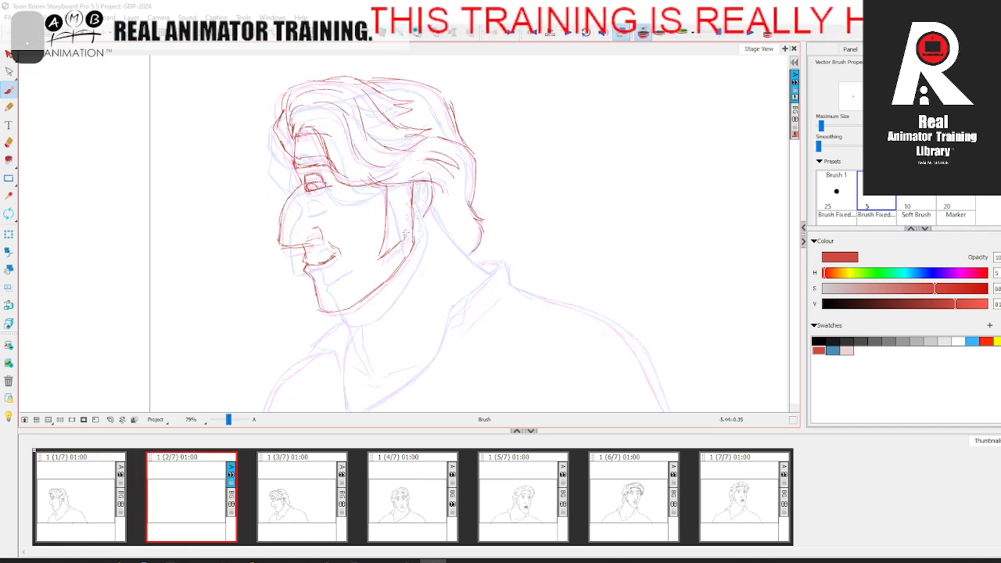
{"action": "mouse_move", "coordinate": [408, 216]}
{"action": "left_mouse_down"}
{"action": "mouse_move", "coordinate": [408, 225]}
{"action": "mouse_move", "coordinate": [408, 209]}
{"action": "left_mouse_up"}
{"action": "left_click_drag", "start_coordinate": [409, 184], "coordinate": [411, 200]}
{"action": "key", "text": "comma"}
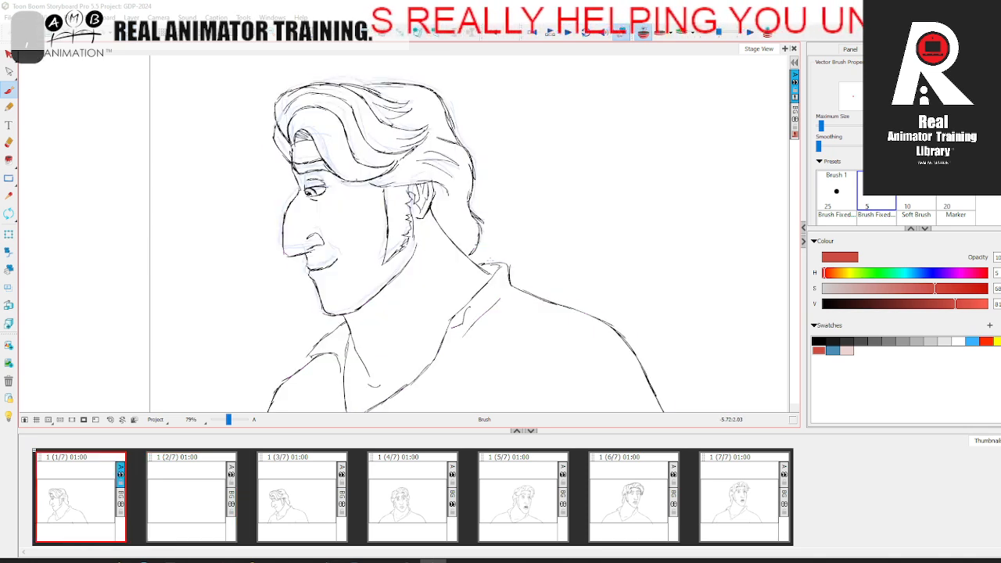
{"action": "key", "text": "period"}
Step: Draw the back of the neck from behind the ear down to the collar
{"action": "mouse_move", "coordinate": [483, 228]}
{"action": "left_mouse_down"}
{"action": "mouse_move", "coordinate": [427, 135]}
{"action": "mouse_move", "coordinate": [457, 203]}
{"action": "left_mouse_up"}
{"action": "key", "text": "comma"}
{"action": "key", "text": "period"}
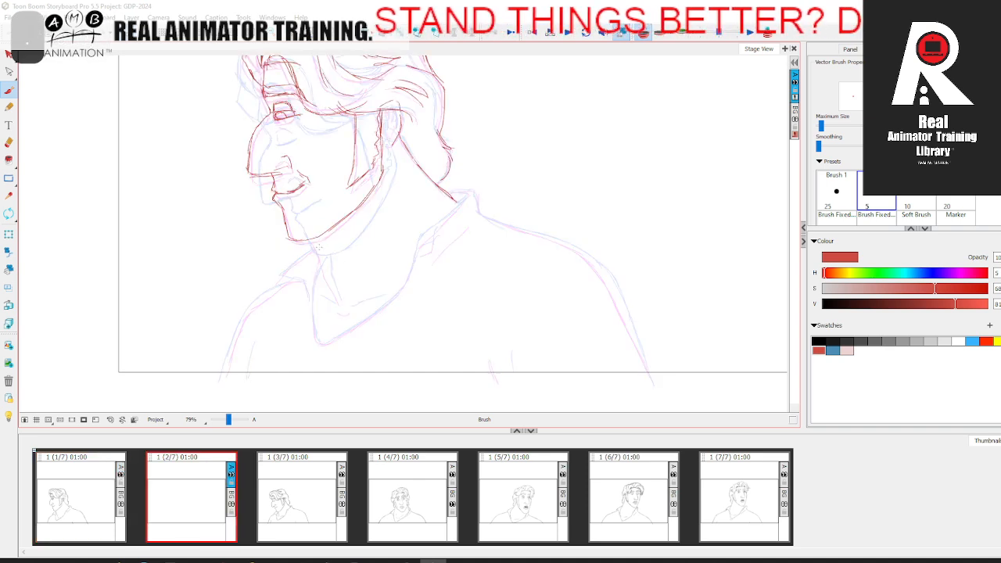
Step: Draw the throat line below the chin and the front collar flap, checking against panel 1
{"action": "left_click_drag", "start_coordinate": [321, 273], "coordinate": [338, 305]}
{"action": "key", "text": "comma"}
{"action": "key", "text": "period"}
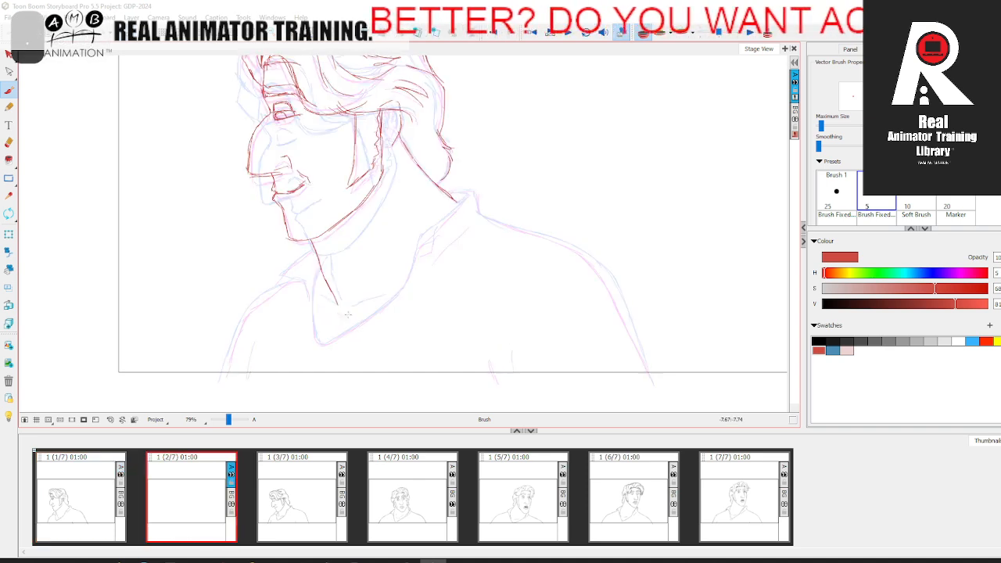
{"action": "key", "text": "comma"}
{"action": "key", "text": "period"}
{"action": "mouse_move", "coordinate": [305, 259]}
{"action": "left_mouse_down"}
{"action": "mouse_move", "coordinate": [314, 221]}
{"action": "mouse_move", "coordinate": [286, 250]}
{"action": "mouse_move", "coordinate": [308, 246]}
{"action": "mouse_move", "coordinate": [318, 264]}
{"action": "left_mouse_up"}
{"action": "key", "text": "comma"}
{"action": "key", "text": "period"}
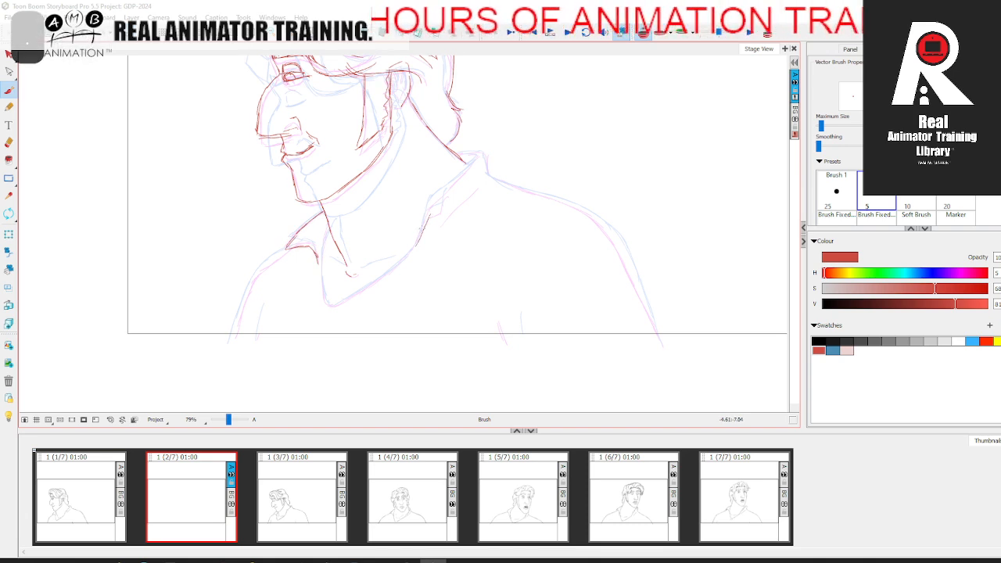
Step: Draw the rear collar with its upper fold and crease lines, flipping against panel 1
{"action": "left_click_drag", "start_coordinate": [445, 193], "coordinate": [475, 161]}
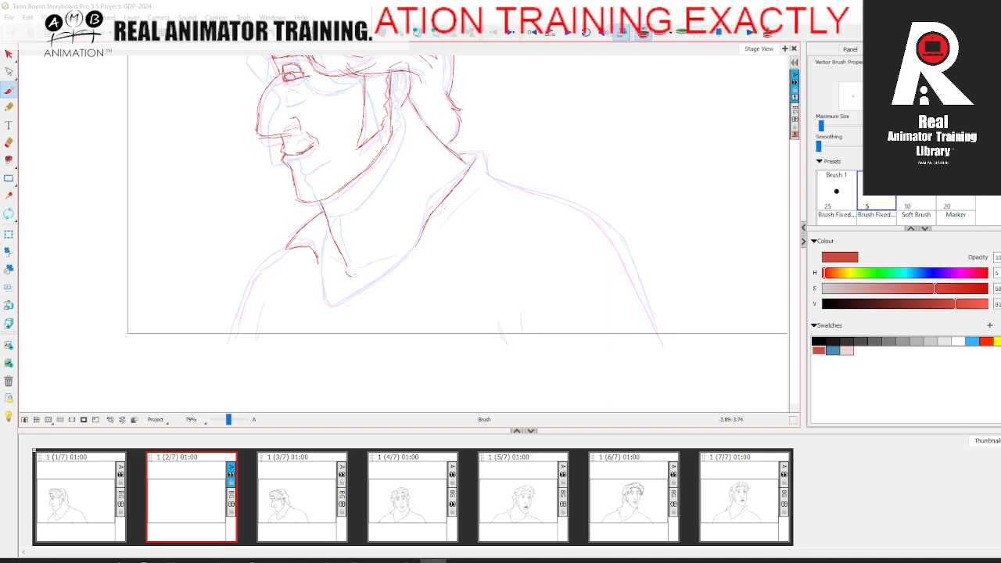
{"action": "mouse_move", "coordinate": [468, 199]}
{"action": "left_mouse_down"}
{"action": "mouse_move", "coordinate": [489, 169]}
{"action": "mouse_move", "coordinate": [478, 190]}
{"action": "left_mouse_up"}
{"action": "key", "text": "comma"}
{"action": "key", "text": "period"}
{"action": "key", "text": "comma"}
{"action": "key", "text": "period"}
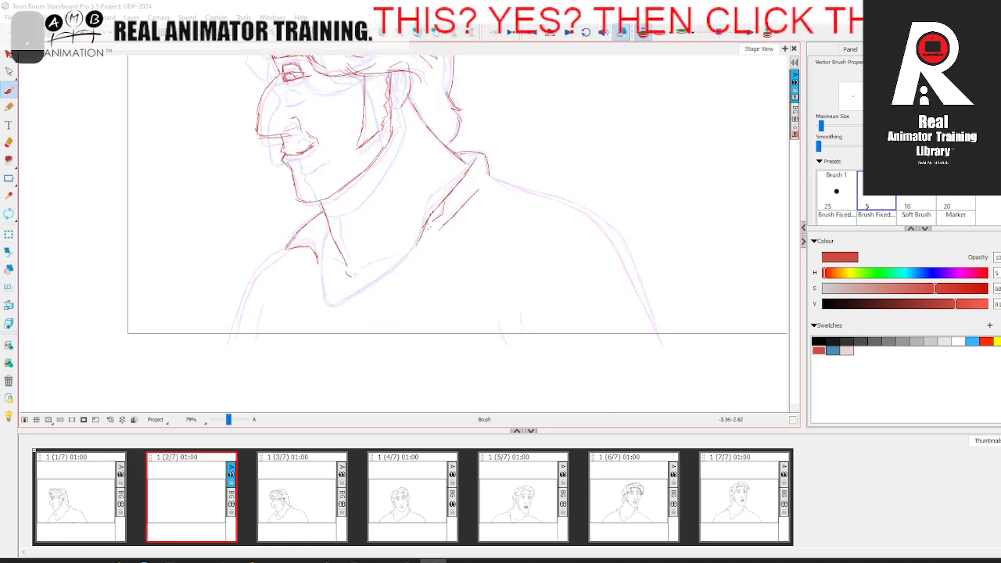
Step: Draw the open shirt neckline and both shoulder contours to complete the red rough on panel 2
{"action": "left_click_drag", "start_coordinate": [413, 249], "coordinate": [343, 304]}
{"action": "left_click_drag", "start_coordinate": [315, 259], "coordinate": [328, 304]}
{"action": "key", "text": "comma"}
{"action": "key", "text": "period"}
{"action": "left_click_drag", "start_coordinate": [236, 324], "coordinate": [230, 342]}
{"action": "mouse_move", "coordinate": [488, 177]}
{"action": "left_mouse_down"}
{"action": "mouse_move", "coordinate": [574, 213]}
{"action": "mouse_move", "coordinate": [601, 233]}
{"action": "left_mouse_up"}
{"action": "key", "text": "space"}
{"action": "mouse_move", "coordinate": [609, 273]}
{"action": "left_mouse_down"}
{"action": "mouse_move", "coordinate": [540, 251]}
{"action": "mouse_move", "coordinate": [557, 258]}
{"action": "mouse_move", "coordinate": [595, 324]}
{"action": "left_mouse_up"}
{"action": "key", "text": "comma"}
{"action": "key", "text": "period"}
Step: Flip repeatedly between panel 1 and panel 2 to examine how the red in-between moves
{"action": "left_click_drag", "start_coordinate": [307, 243], "coordinate": [339, 320]}
{"action": "key", "text": "comma"}
{"action": "key", "text": "period"}
{"action": "key", "text": "comma"}
{"action": "key", "text": "period"}
{"action": "key", "text": "comma"}
{"action": "key", "text": "period"}
{"action": "key", "text": "comma"}
{"action": "key", "text": "period"}
{"action": "key", "text": "comma"}
{"action": "key", "text": "period"}
{"action": "key", "text": "comma"}
{"action": "key", "text": "period"}
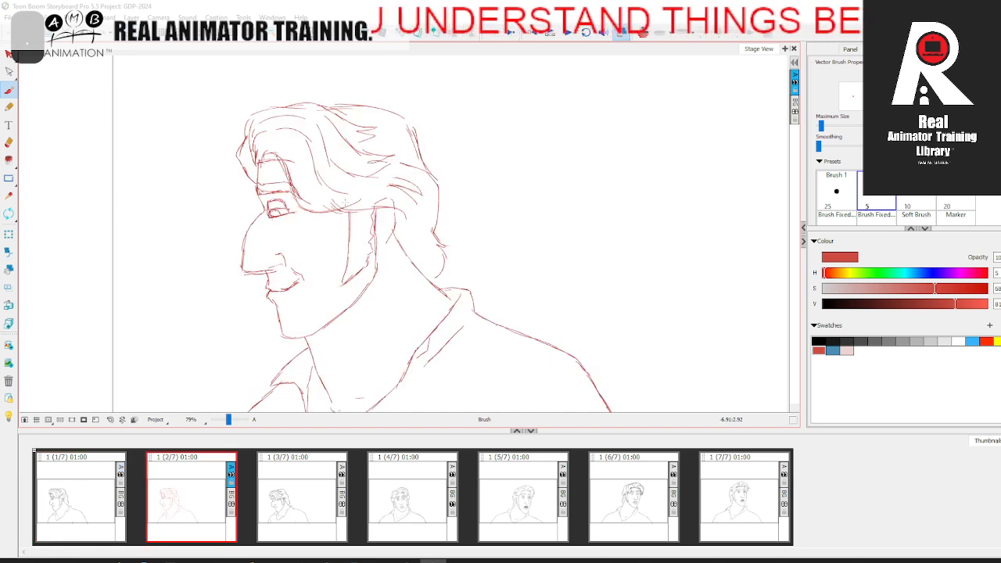
Step: Clean up and redraw the lower edge of the swept hair above the sideburn on panel 2, checking against panel 1
{"action": "left_click", "coordinate": [9, 143]}
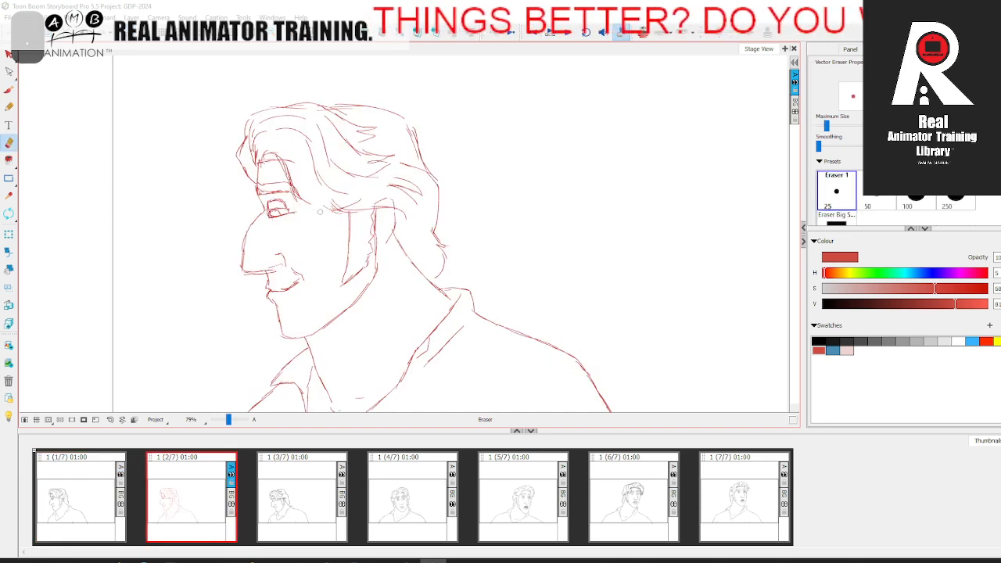
{"action": "key", "text": "alt+b"}
{"action": "key", "text": "comma"}
{"action": "key", "text": "period"}
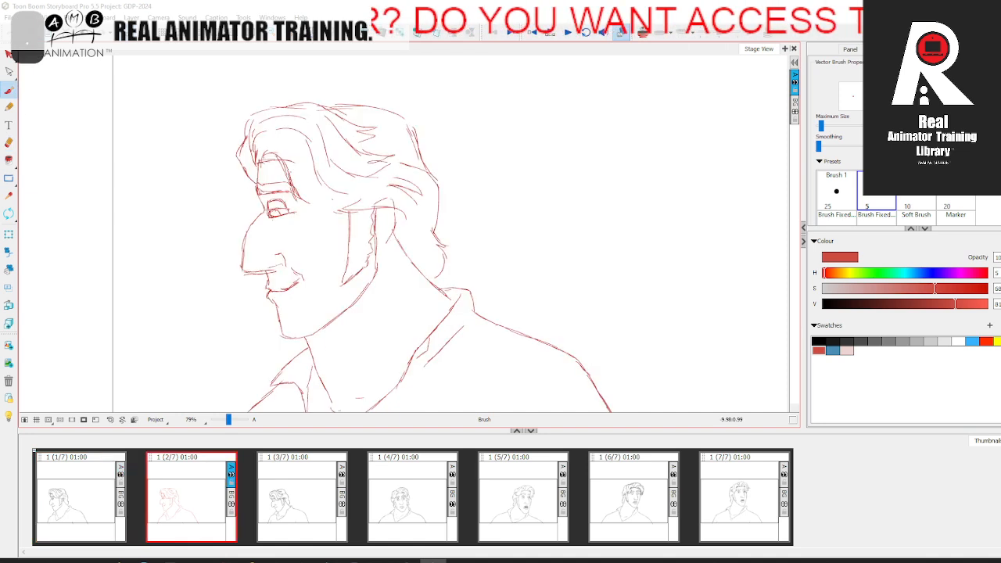
{"action": "key", "text": "comma"}
{"action": "key", "text": "period"}
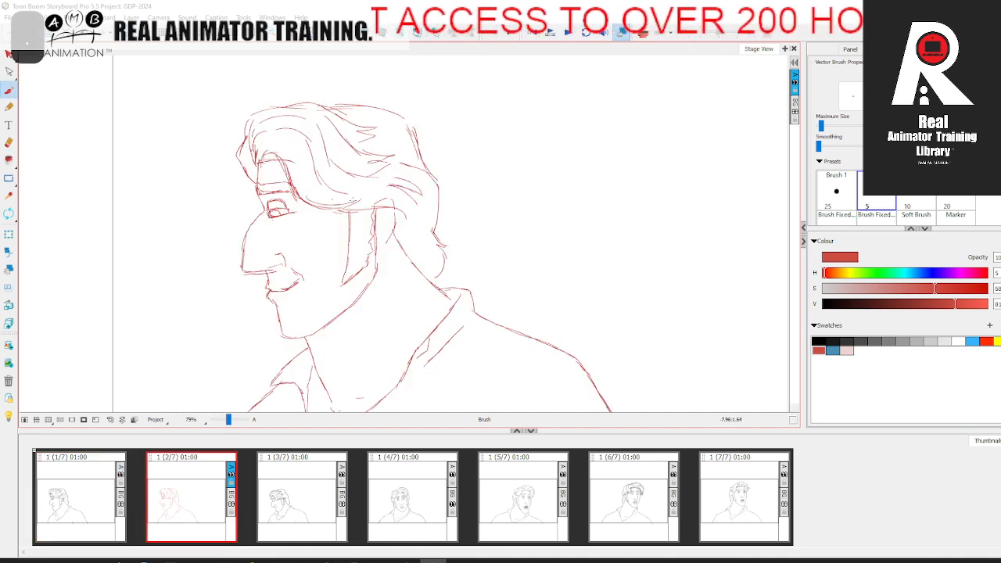
Step: Reinforce the long wavy strands of the swept-back forelock on panel 2, flipping against panel 1
{"action": "key", "text": "comma"}
{"action": "key", "text": "period"}
{"action": "key", "text": "comma"}
{"action": "key", "text": "period"}
{"action": "key", "text": "comma"}
{"action": "key", "text": "period"}
{"action": "key", "text": "comma"}
{"action": "key", "text": "period"}
{"action": "key", "text": "comma"}
{"action": "key", "text": "period"}
{"action": "key", "text": "comma"}
{"action": "key", "text": "period"}
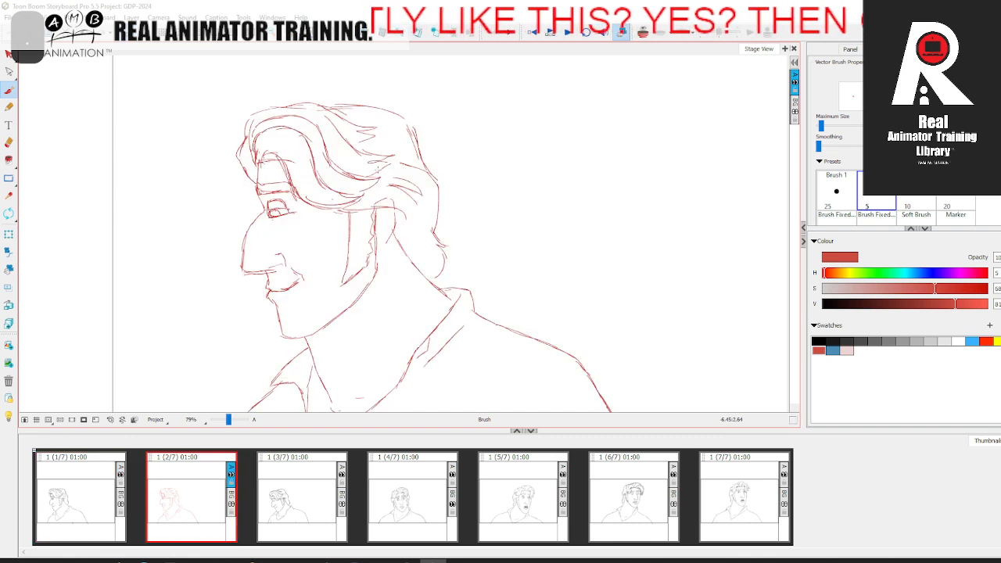
{"action": "key", "text": "comma"}
{"action": "key", "text": "period"}
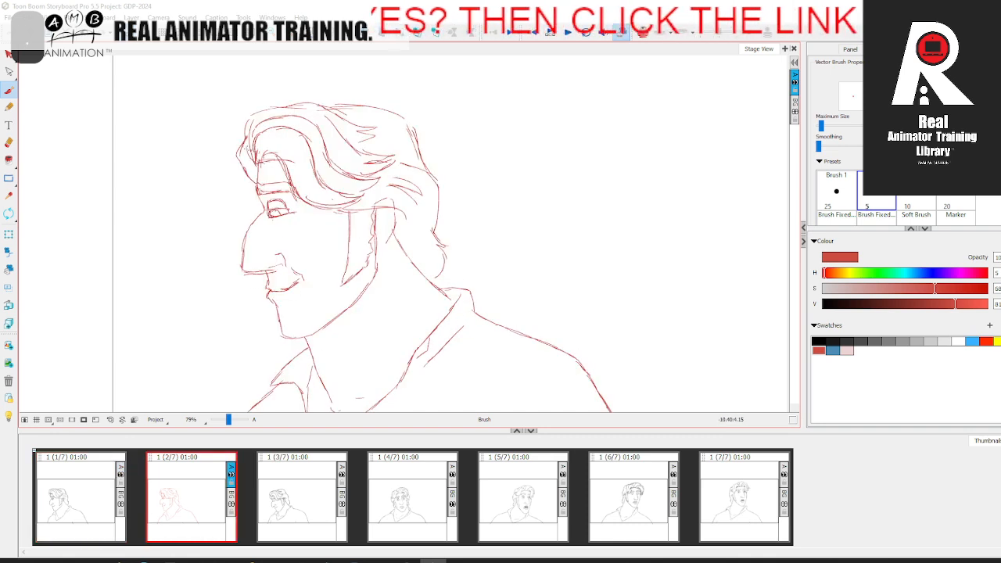
Step: Strengthen the top hair contour, its upper strands and the hairline above the forehead, comparing with panel 1
{"action": "key", "text": "comma"}
{"action": "key", "text": "period"}
{"action": "left_click_drag", "start_coordinate": [265, 108], "coordinate": [308, 104]}
{"action": "left_click_drag", "start_coordinate": [305, 109], "coordinate": [346, 140]}
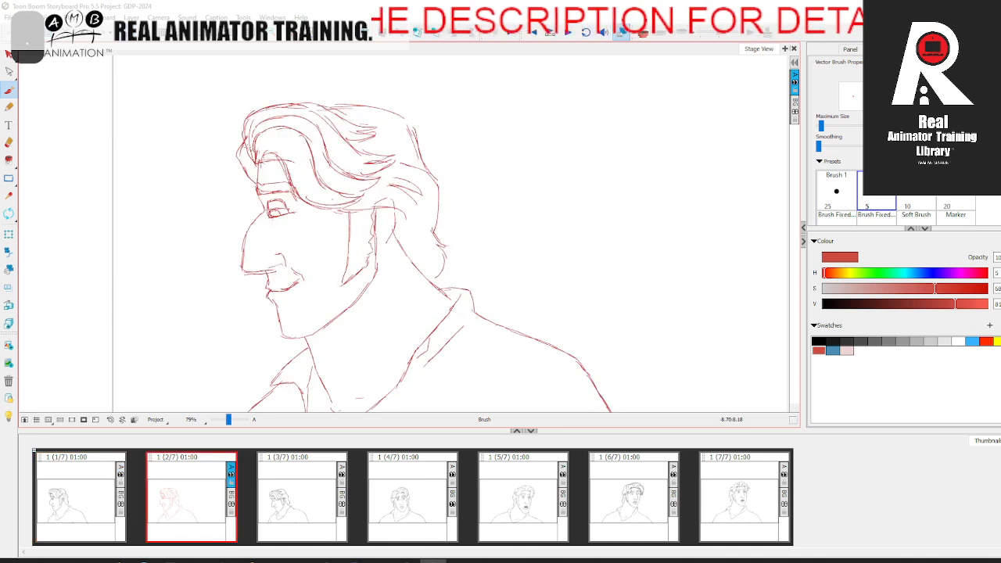
{"action": "left_click_drag", "start_coordinate": [264, 160], "coordinate": [275, 154]}
{"action": "key", "text": "Left"}
{"action": "key", "text": "Right"}
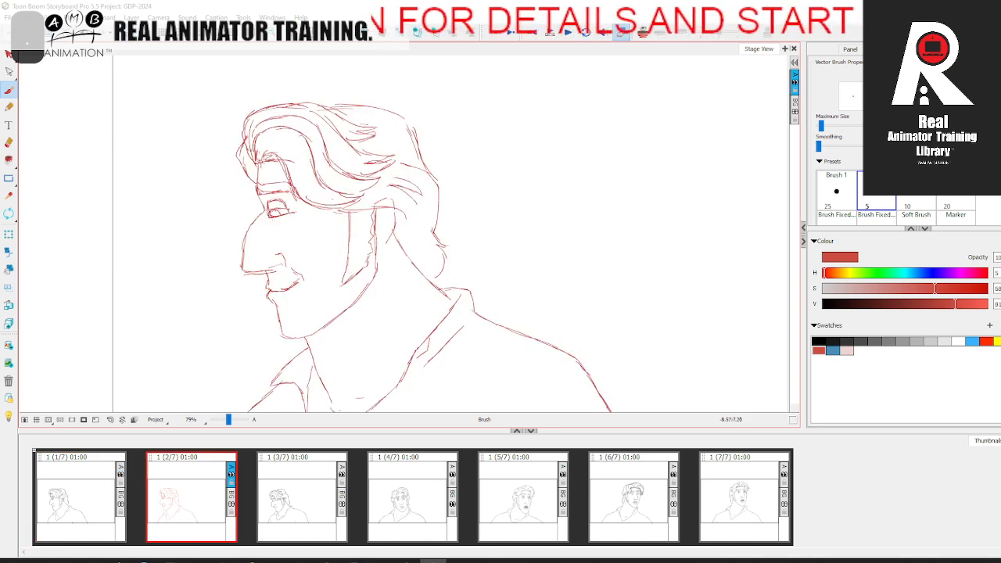
{"action": "key", "text": "Left"}
{"action": "key", "text": "Right"}
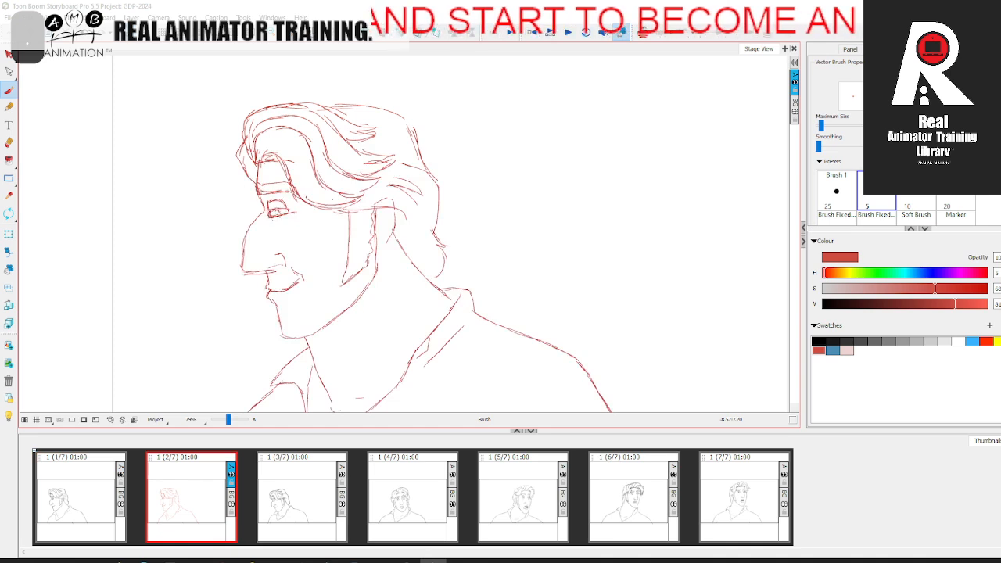
Step: Firm up the eyebrow, eye and nose profile on panel 2, checking against panel 1
{"action": "left_click_drag", "start_coordinate": [256, 184], "coordinate": [277, 194]}
{"action": "key", "text": "comma"}
{"action": "key", "text": "period"}
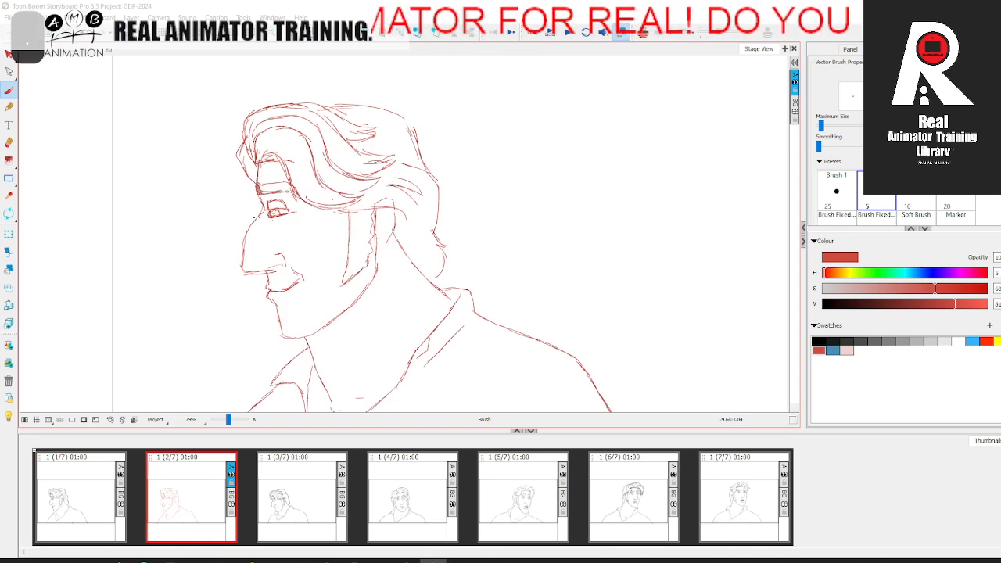
{"action": "key", "text": "Left"}
{"action": "key", "text": "Right"}
{"action": "key", "text": "comma"}
{"action": "key", "text": "period"}
Step: Reinforce the mouth and chin contour on panel 2, flipping against panel 1
{"action": "key", "text": "space"}
{"action": "left_click_drag", "start_coordinate": [270, 274], "coordinate": [277, 240]}
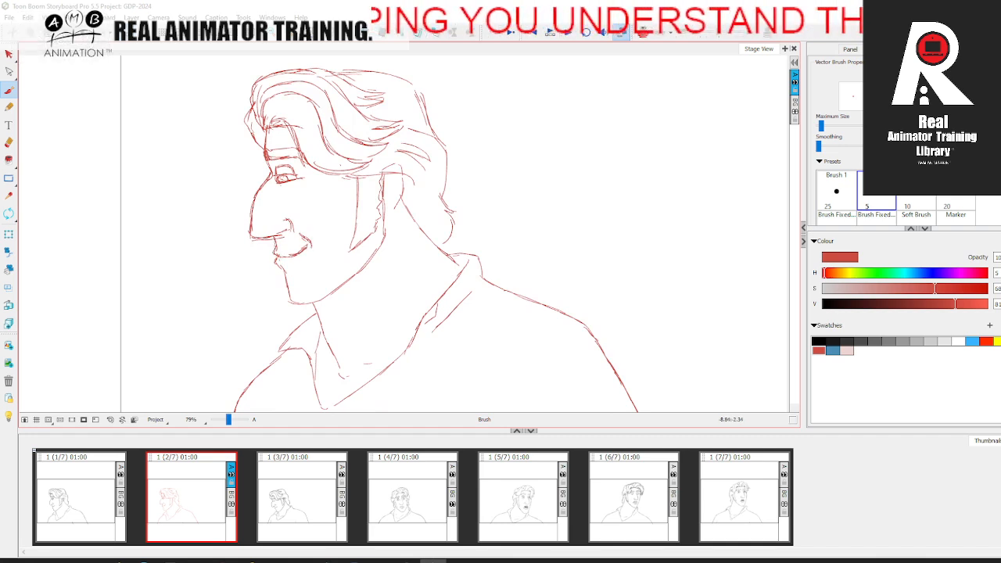
{"action": "key", "text": "space"}
{"action": "left_click_drag", "start_coordinate": [295, 288], "coordinate": [292, 274]}
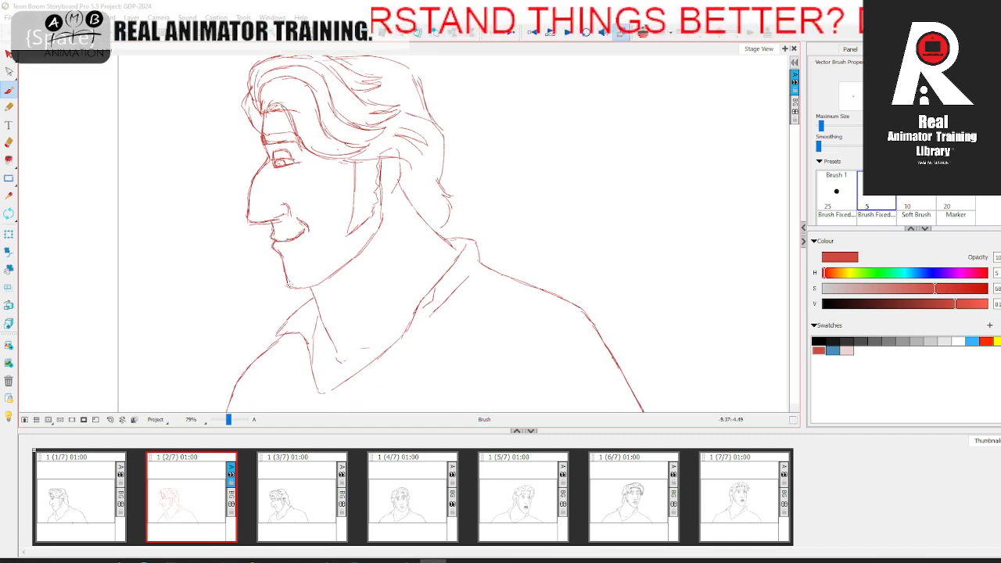
{"action": "key", "text": "comma"}
{"action": "key", "text": "period"}
{"action": "key", "text": "comma"}
{"action": "key", "text": "period"}
{"action": "key", "text": "comma"}
{"action": "key", "text": "period"}
Step: Strengthen the jawline and the jagged sideburn edge on panel 2, comparing with panel 1
{"action": "key", "text": "comma"}
{"action": "key", "text": "period"}
{"action": "key", "text": "comma"}
{"action": "key", "text": "period"}
{"action": "key", "text": "comma"}
{"action": "key", "text": "period"}
{"action": "key", "text": "comma"}
{"action": "key", "text": "period"}
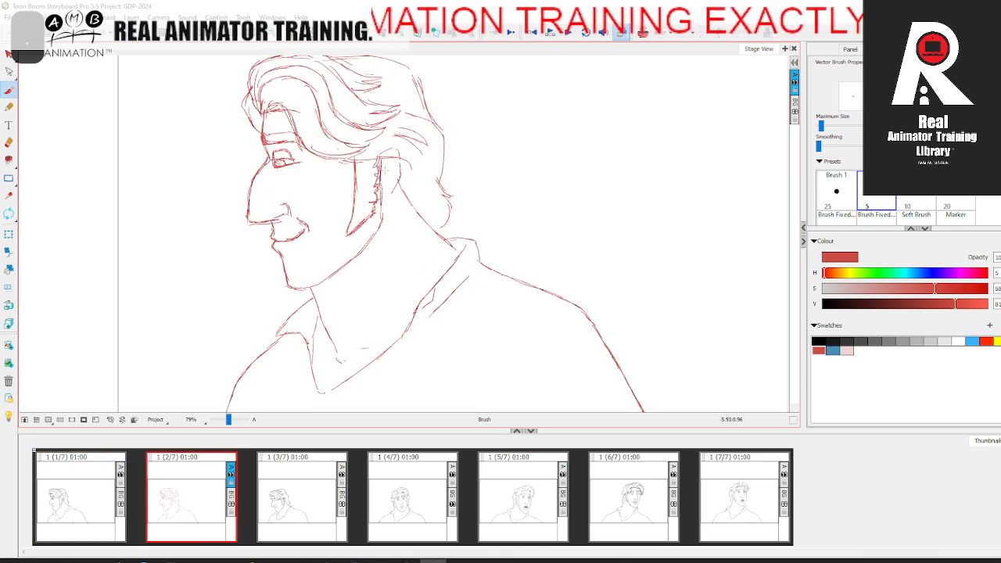
{"action": "key", "text": "comma"}
{"action": "key", "text": "period"}
Step: Draw the ear with its inner folds on panel 2, using onion skin of the neighbouring drawings as a guide
{"action": "left_click", "coordinate": [643, 33]}
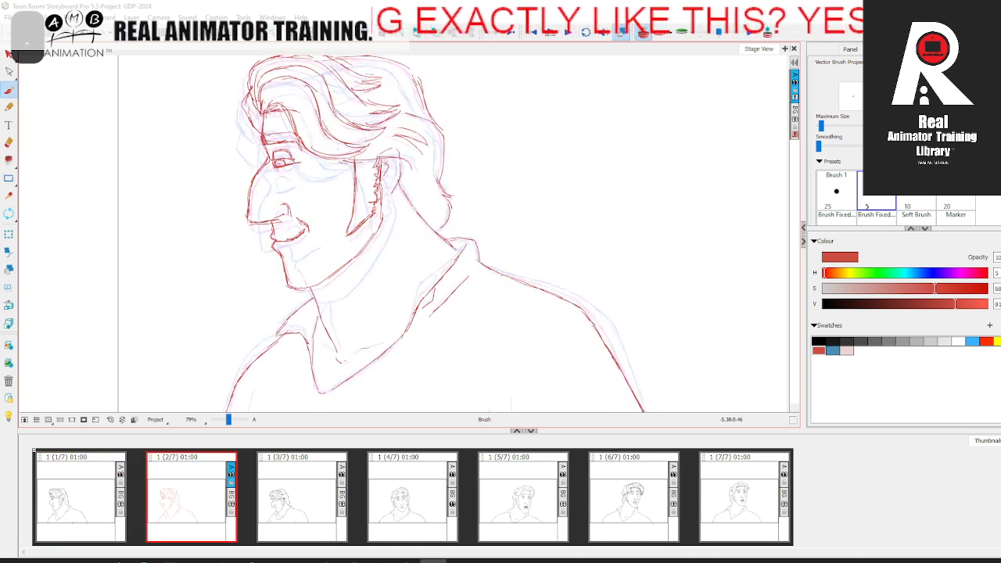
{"action": "key", "text": "comma"}
{"action": "key", "text": "period"}
{"action": "key", "text": "comma"}
{"action": "key", "text": "period"}
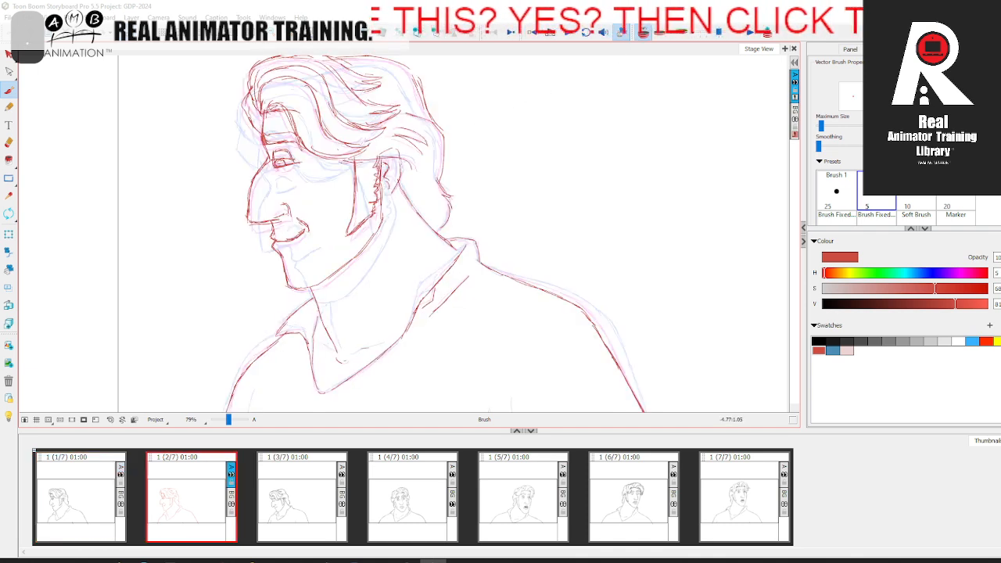
{"action": "key", "text": "comma"}
{"action": "key", "text": "period"}
{"action": "key", "text": "comma"}
{"action": "key", "text": "period"}
{"action": "key", "text": "comma"}
{"action": "key", "text": "period"}
{"action": "key", "text": "comma"}
{"action": "key", "text": "period"}
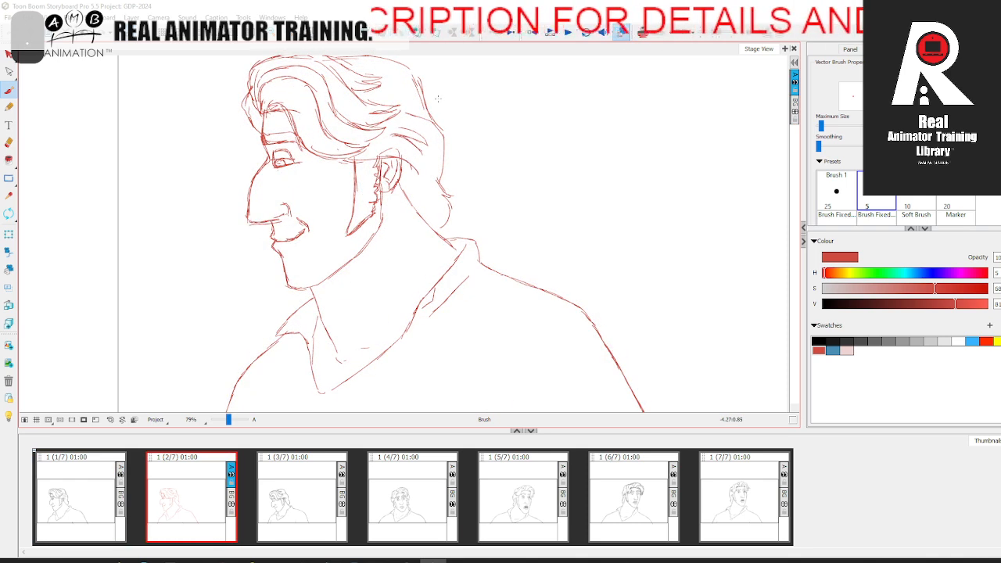
Step: Reinforce the back hair contour, nape and rear collar lines on panel 2, flipping against panel 1
{"action": "key", "text": "space"}
{"action": "left_click_drag", "start_coordinate": [439, 104], "coordinate": [431, 140]}
{"action": "mouse_move", "coordinate": [328, 91]}
{"action": "left_mouse_down"}
{"action": "mouse_move", "coordinate": [392, 97]}
{"action": "mouse_move", "coordinate": [427, 160]}
{"action": "mouse_move", "coordinate": [432, 201]}
{"action": "left_mouse_up"}
{"action": "key", "text": "space"}
{"action": "left_click_drag", "start_coordinate": [445, 190], "coordinate": [440, 145]}
{"action": "key", "text": "comma"}
{"action": "key", "text": "period"}
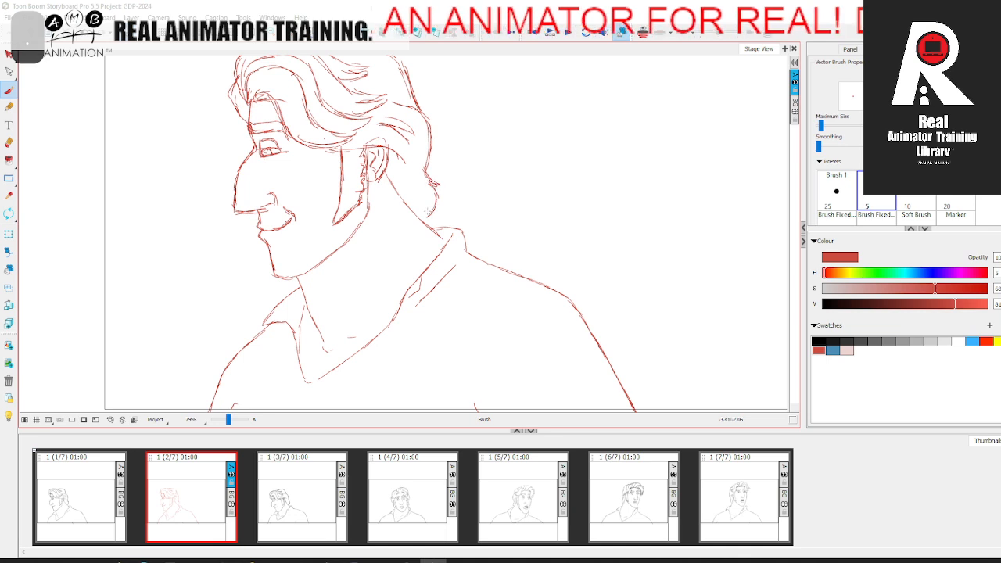
{"action": "key", "text": "comma"}
{"action": "key", "text": "period"}
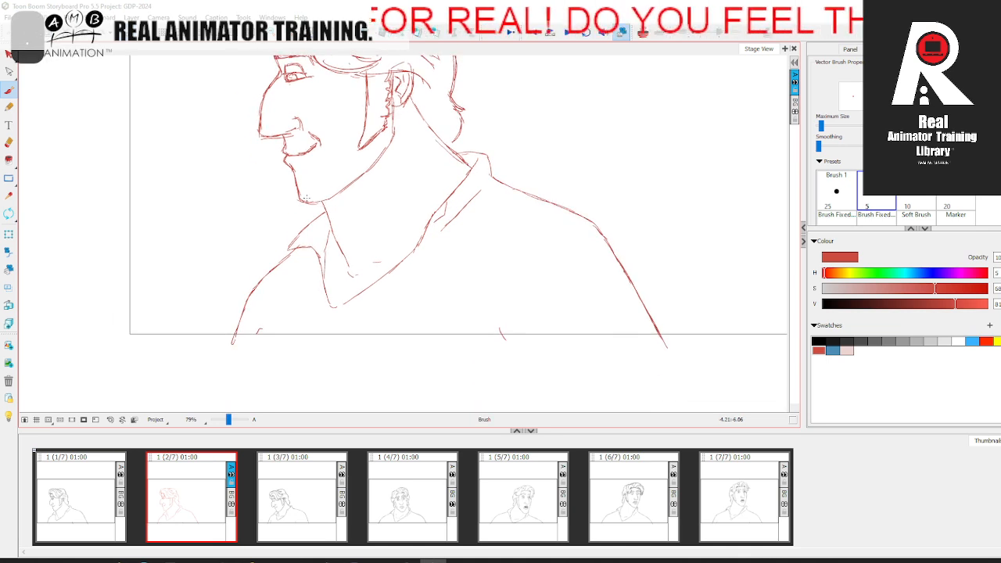
{"action": "left_click_drag", "start_coordinate": [363, 196], "coordinate": [332, 322]}
Step: Select all the red lines on panel 2 and recolour them black
{"action": "left_click", "coordinate": [643, 32]}
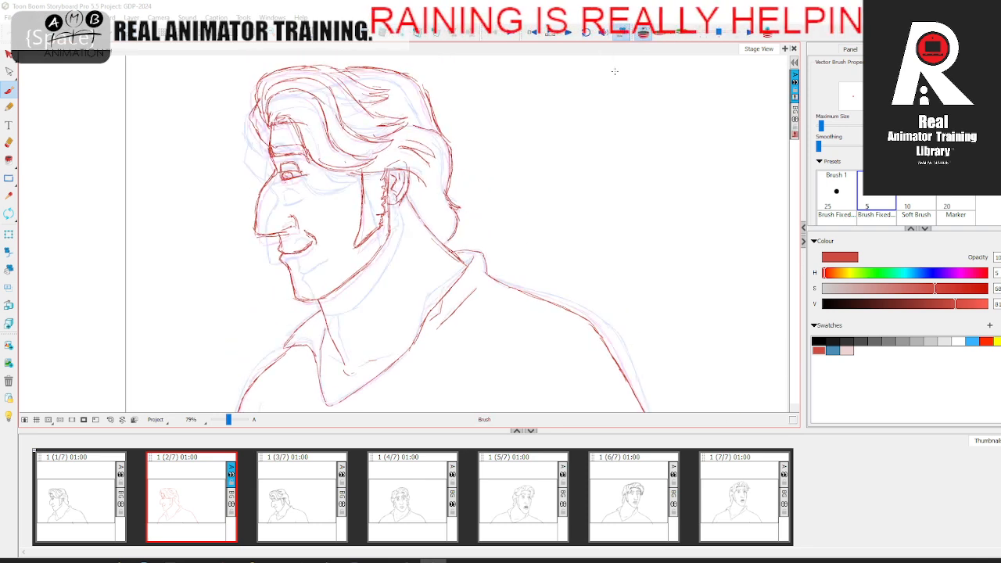
{"action": "left_click", "coordinate": [650, 32]}
{"action": "left_click_drag", "start_coordinate": [229, 420], "coordinate": [227, 421]}
{"action": "left_click", "coordinate": [76, 496]}
{"action": "left_click", "coordinate": [195, 505]}
{"action": "left_click", "coordinate": [8, 53]}
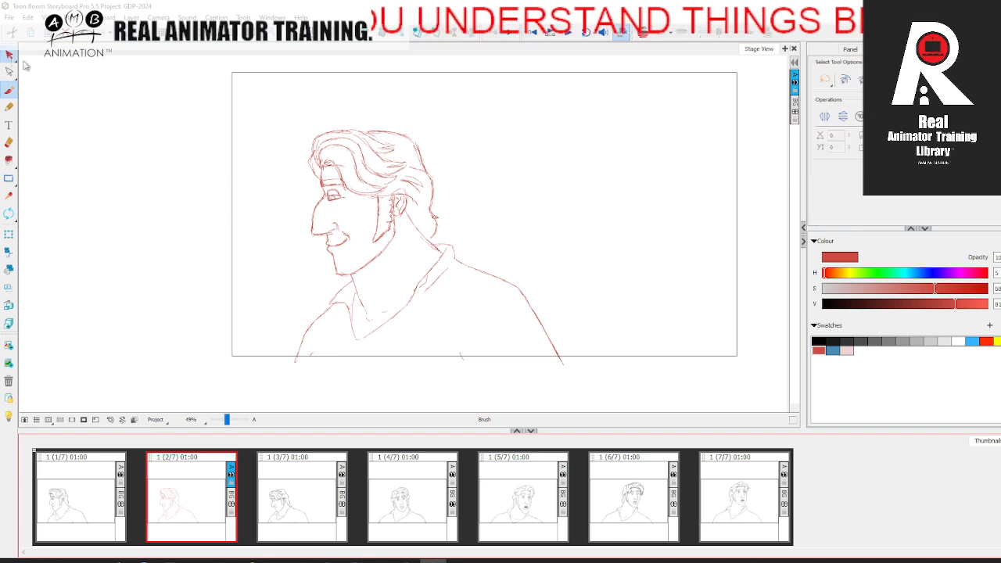
{"action": "key", "text": "ctrl+a"}
{"action": "left_click", "coordinate": [819, 340]}
{"action": "left_click", "coordinate": [622, 332]}
Step: Step through all seven panels and scrub the timeline to examine the head turn
{"action": "left_click", "coordinate": [82, 496]}
{"action": "left_click", "coordinate": [197, 494]}
{"action": "left_click", "coordinate": [296, 495]}
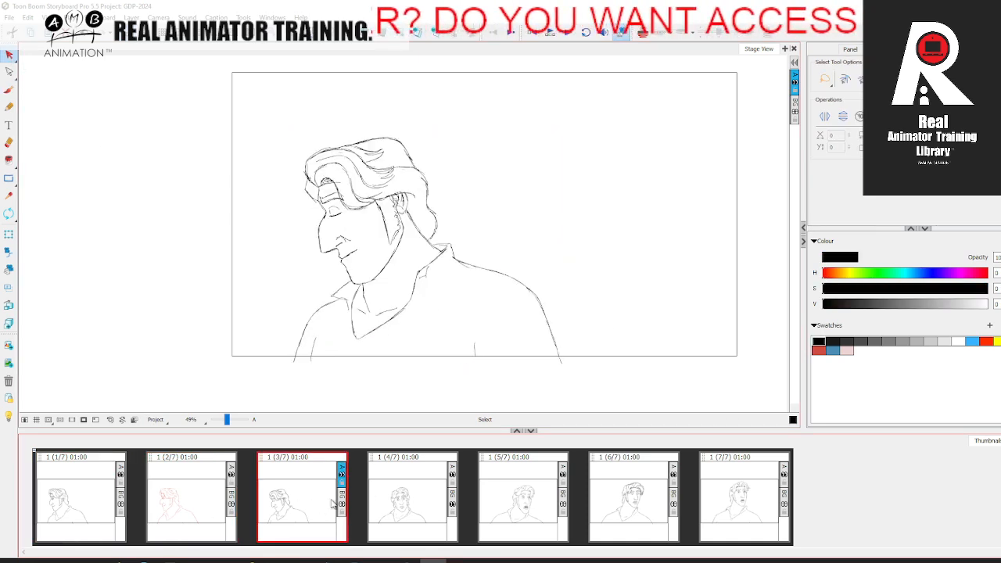
{"action": "left_click", "coordinate": [407, 493]}
{"action": "left_click", "coordinate": [518, 493]}
{"action": "left_click", "coordinate": [630, 492]}
{"action": "left_click", "coordinate": [727, 478]}
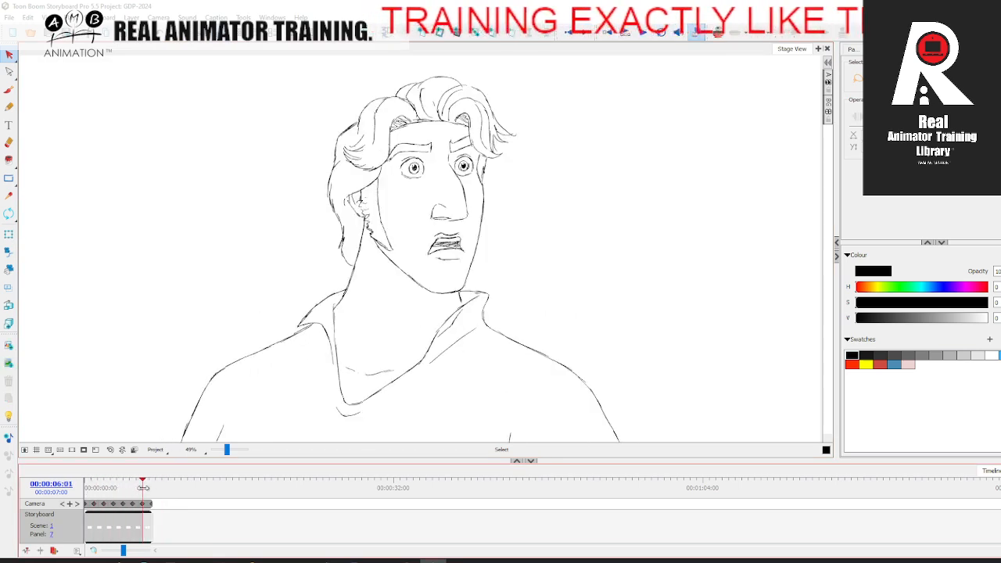
{"action": "mouse_move", "coordinate": [133, 489]}
{"action": "left_mouse_down"}
{"action": "mouse_move", "coordinate": [122, 492]}
{"action": "mouse_move", "coordinate": [154, 493]}
{"action": "mouse_move", "coordinate": [85, 492]}
{"action": "mouse_move", "coordinate": [150, 481]}
{"action": "mouse_move", "coordinate": [86, 492]}
{"action": "mouse_move", "coordinate": [145, 493]}
{"action": "mouse_move", "coordinate": [90, 493]}
{"action": "mouse_move", "coordinate": [145, 484]}
{"action": "mouse_move", "coordinate": [92, 498]}
{"action": "mouse_move", "coordinate": [143, 486]}
{"action": "mouse_move", "coordinate": [90, 489]}
{"action": "mouse_move", "coordinate": [129, 487]}
{"action": "mouse_move", "coordinate": [107, 495]}
{"action": "mouse_move", "coordinate": [93, 487]}
{"action": "left_mouse_up"}
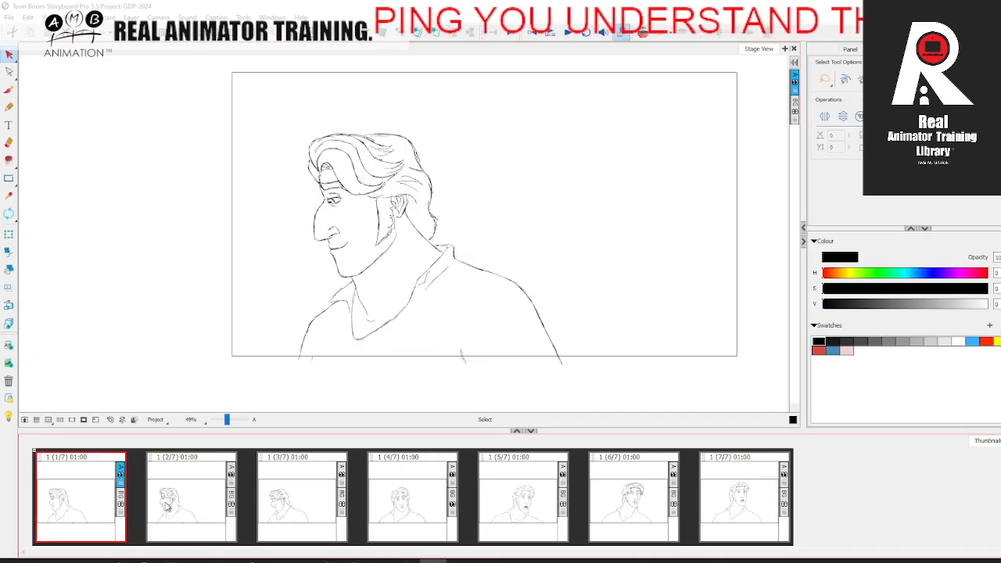
Step: Insert a blank panel after panel 6 and show its neighbouring drawings with onion skin
{"action": "left_click", "coordinate": [617, 512]}
{"action": "left_click", "coordinate": [727, 492]}
{"action": "left_click", "coordinate": [648, 501]}
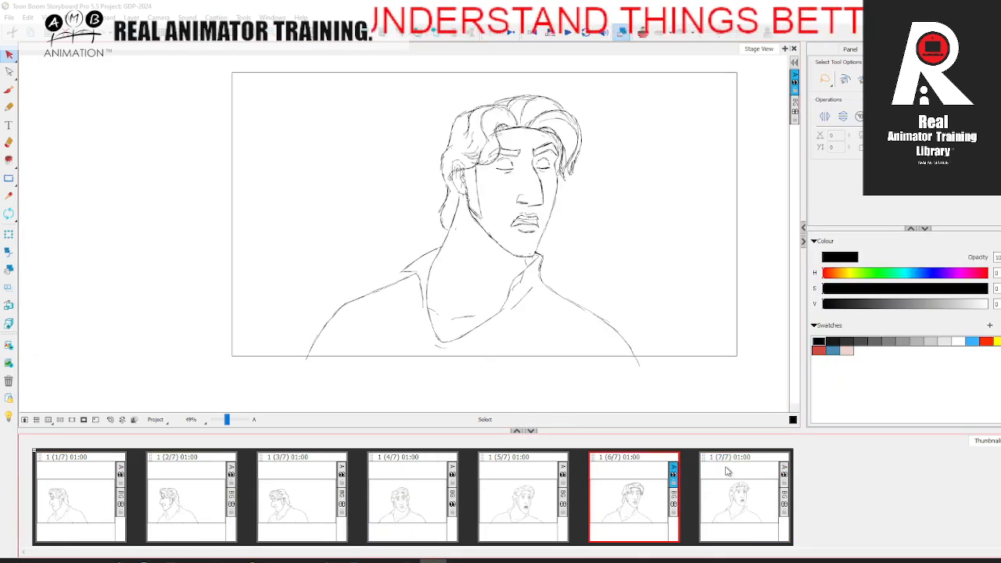
{"action": "left_click", "coordinate": [336, 35]}
{"action": "left_click", "coordinate": [644, 34]}
Step: Choose the red swatch for the brush and sketch the back-of-hair contour midway between the onion-skinned drawings
{"action": "left_click", "coordinate": [9, 91]}
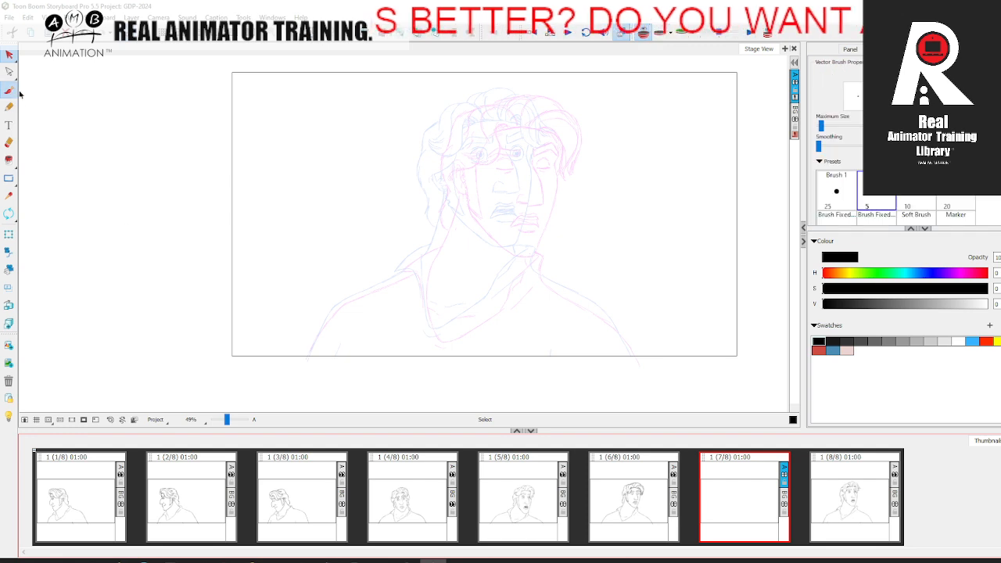
{"action": "left_click_drag", "start_coordinate": [227, 420], "coordinate": [230, 420]}
{"action": "key", "text": "space"}
{"action": "left_click_drag", "start_coordinate": [490, 309], "coordinate": [346, 346]}
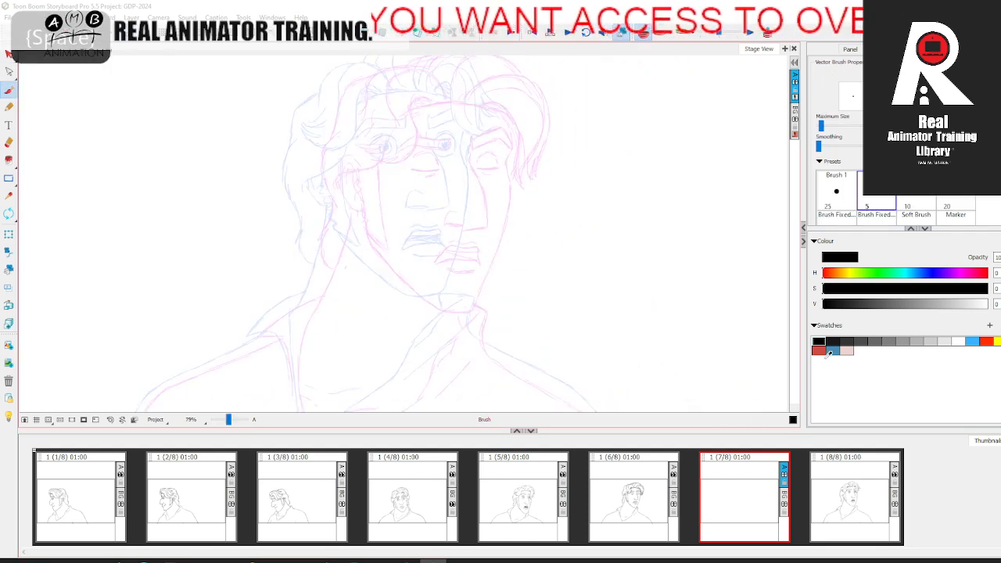
{"action": "left_click", "coordinate": [822, 351]}
{"action": "key", "text": "space"}
{"action": "left_click_drag", "start_coordinate": [493, 213], "coordinate": [349, 241]}
{"action": "key", "text": "space"}
{"action": "left_click_drag", "start_coordinate": [193, 232], "coordinate": [186, 246]}
{"action": "left_click_drag", "start_coordinate": [154, 197], "coordinate": [162, 244]}
Step: Draw the back neck line below the hair on panel 7, between the two onion-skinned neck lines
{"action": "key", "text": "space"}
{"action": "left_click_drag", "start_coordinate": [162, 278], "coordinate": [165, 262]}
{"action": "left_click_drag", "start_coordinate": [165, 228], "coordinate": [167, 279]}
{"action": "key", "text": "space"}
{"action": "left_click_drag", "start_coordinate": [177, 283], "coordinate": [184, 254]}
{"action": "left_click_drag", "start_coordinate": [195, 207], "coordinate": [163, 302]}
Step: Draw the collar flap at the back of the neck and the adjoining shoulder contour on panel 7
{"action": "key", "text": "space"}
{"action": "mouse_move", "coordinate": [177, 280]}
{"action": "left_mouse_down"}
{"action": "mouse_move", "coordinate": [189, 222]}
{"action": "mouse_move", "coordinate": [144, 261]}
{"action": "mouse_move", "coordinate": [229, 209]}
{"action": "left_mouse_up"}
{"action": "key", "text": "space"}
{"action": "left_click_drag", "start_coordinate": [112, 266], "coordinate": [233, 209]}
{"action": "key", "text": "space"}
{"action": "mouse_move", "coordinate": [428, 202]}
{"action": "left_mouse_down"}
{"action": "mouse_move", "coordinate": [347, 218]}
{"action": "mouse_move", "coordinate": [373, 187]}
{"action": "left_mouse_up"}
{"action": "key", "text": "space"}
Step: Rotate the canvas and draw the collar tip below the chin with the opposite shoulder contour
{"action": "left_click", "coordinate": [10, 215]}
{"action": "left_click_drag", "start_coordinate": [254, 222], "coordinate": [303, 328]}
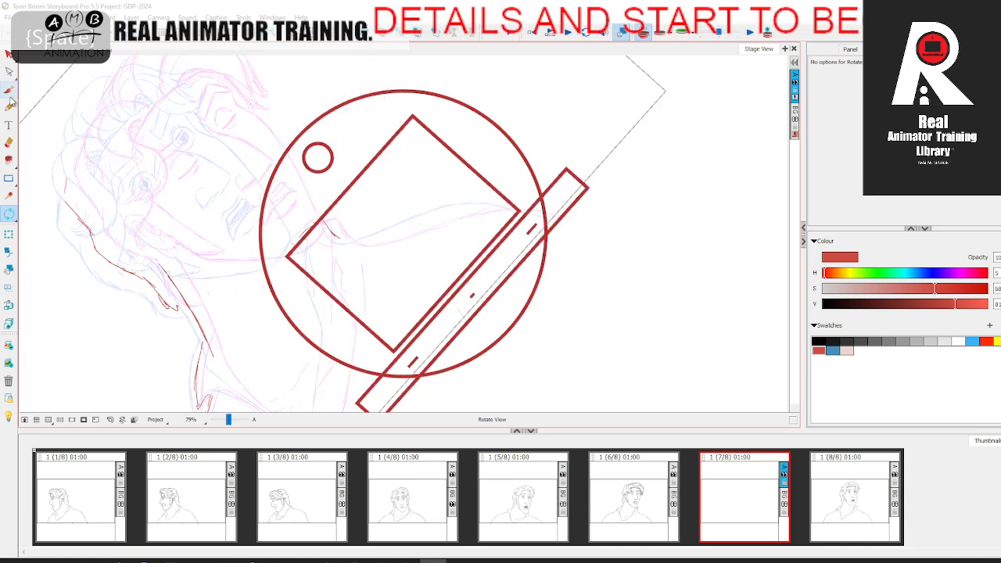
{"action": "left_click", "coordinate": [10, 90]}
{"action": "mouse_move", "coordinate": [330, 230]}
{"action": "left_mouse_down"}
{"action": "mouse_move", "coordinate": [367, 243]}
{"action": "mouse_move", "coordinate": [464, 209]}
{"action": "mouse_move", "coordinate": [557, 212]}
{"action": "left_mouse_up"}
{"action": "scroll", "coordinate": [469, 172], "scroll_direction": "down", "scroll_amount": 3}
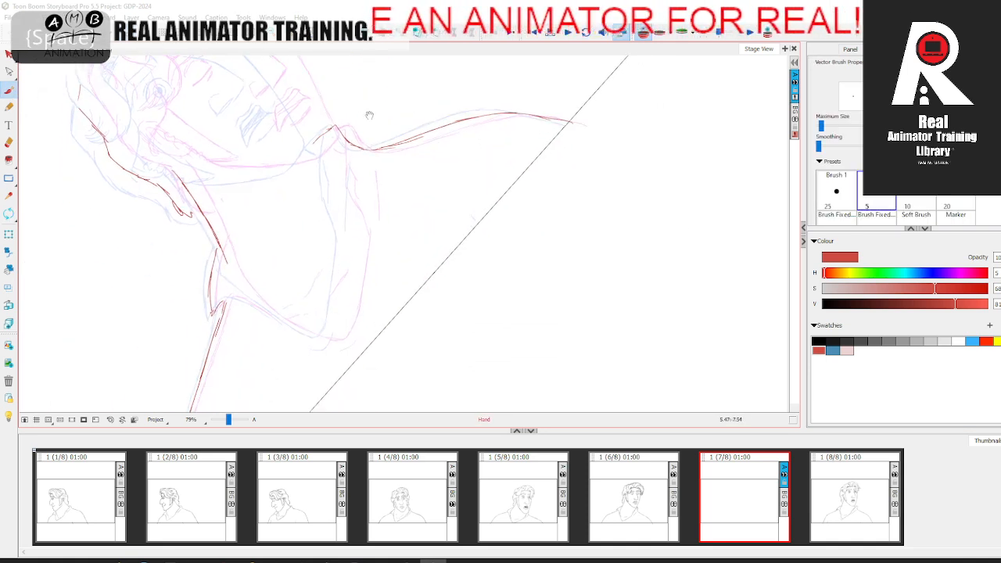
Step: Draw the open shirt neckline from the collar below the chin round to the neck, rotating the canvas to suit
{"action": "mouse_move", "coordinate": [333, 190]}
{"action": "left_mouse_down"}
{"action": "mouse_move", "coordinate": [353, 243]}
{"action": "mouse_move", "coordinate": [347, 303]}
{"action": "left_mouse_up"}
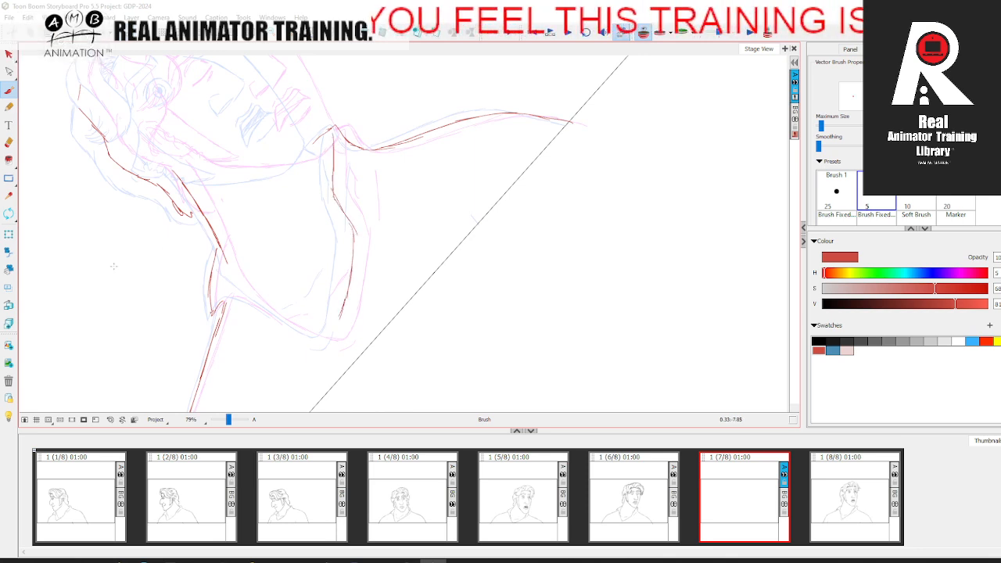
{"action": "left_click", "coordinate": [8, 214]}
{"action": "left_click_drag", "start_coordinate": [207, 177], "coordinate": [479, 114]}
{"action": "left_click", "coordinate": [9, 91]}
{"action": "key", "text": "space"}
{"action": "mouse_move", "coordinate": [383, 86]}
{"action": "left_mouse_down"}
{"action": "mouse_move", "coordinate": [286, 228]}
{"action": "mouse_move", "coordinate": [277, 220]}
{"action": "mouse_move", "coordinate": [329, 194]}
{"action": "left_mouse_up"}
{"action": "key", "text": "space"}
{"action": "mouse_move", "coordinate": [231, 273]}
{"action": "left_mouse_down"}
{"action": "mouse_move", "coordinate": [245, 253]}
{"action": "mouse_move", "coordinate": [253, 269]}
{"action": "mouse_move", "coordinate": [228, 262]}
{"action": "mouse_move", "coordinate": [242, 280]}
{"action": "left_mouse_up"}
{"action": "key", "text": "space"}
{"action": "left_click_drag", "start_coordinate": [296, 246], "coordinate": [294, 263]}
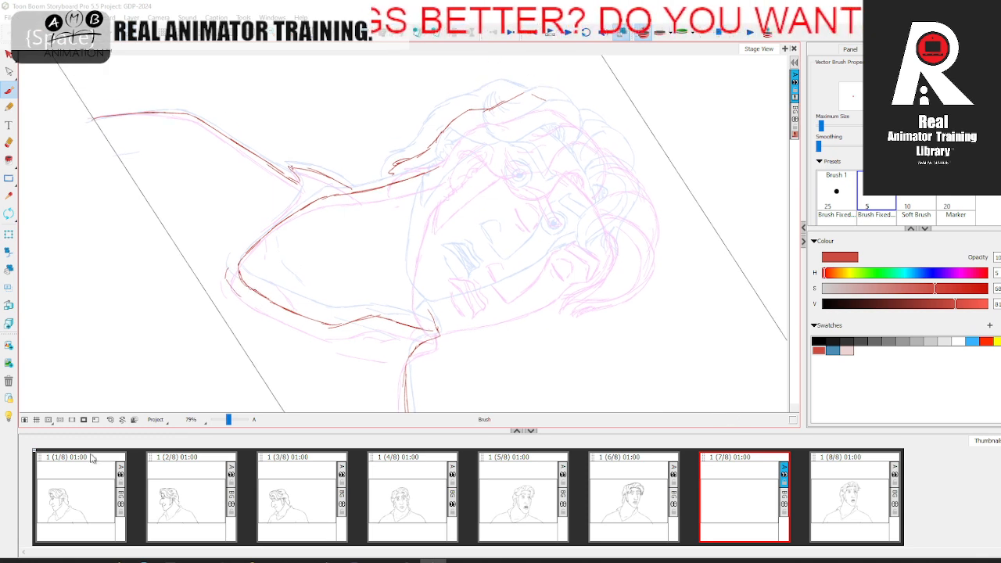
Step: Reset the canvas rotation and draw the front edge of the collar flap beside the neck, checking against panel 6
{"action": "left_click", "coordinate": [109, 420]}
{"action": "left_click_drag", "start_coordinate": [229, 423], "coordinate": [231, 423]}
{"action": "key", "text": "space"}
{"action": "left_click_drag", "start_coordinate": [349, 375], "coordinate": [280, 256]}
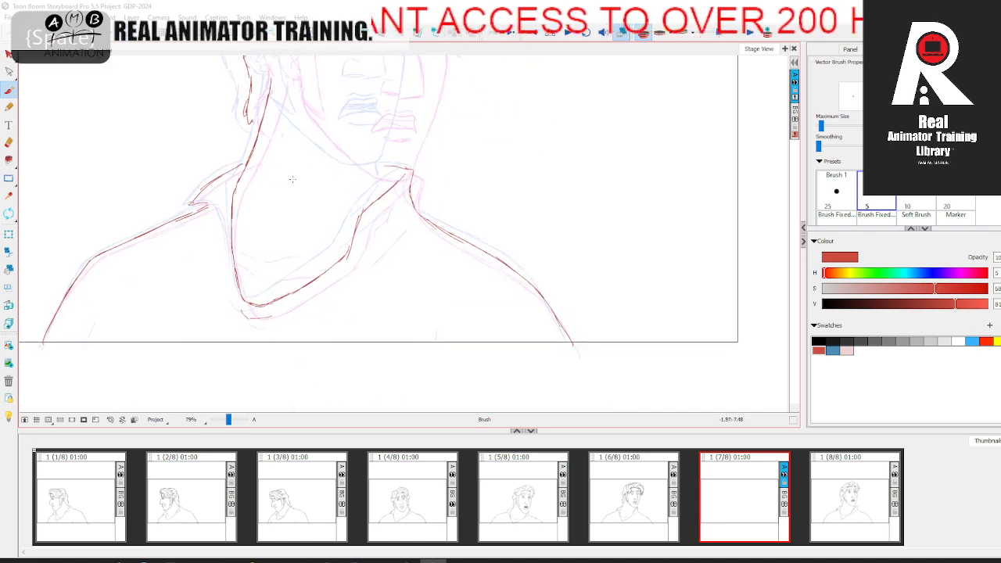
{"action": "left_click_drag", "start_coordinate": [222, 224], "coordinate": [230, 256]}
{"action": "key", "text": "Left"}
{"action": "key", "text": "Right"}
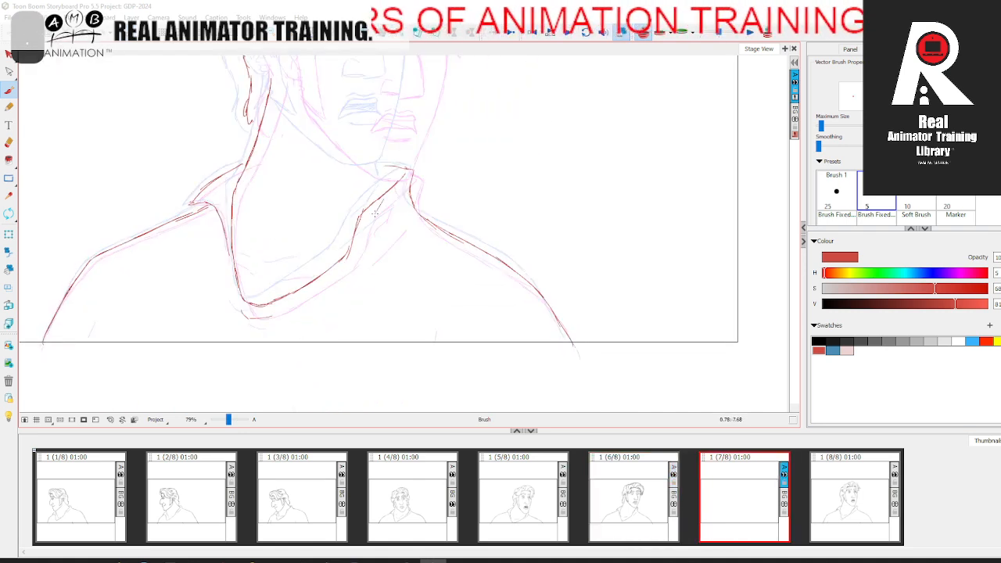
Step: Add the fold and crease lines on the collar below the chin and the collarbone lines inside the neckline
{"action": "key", "text": "Left"}
{"action": "key", "text": "Right"}
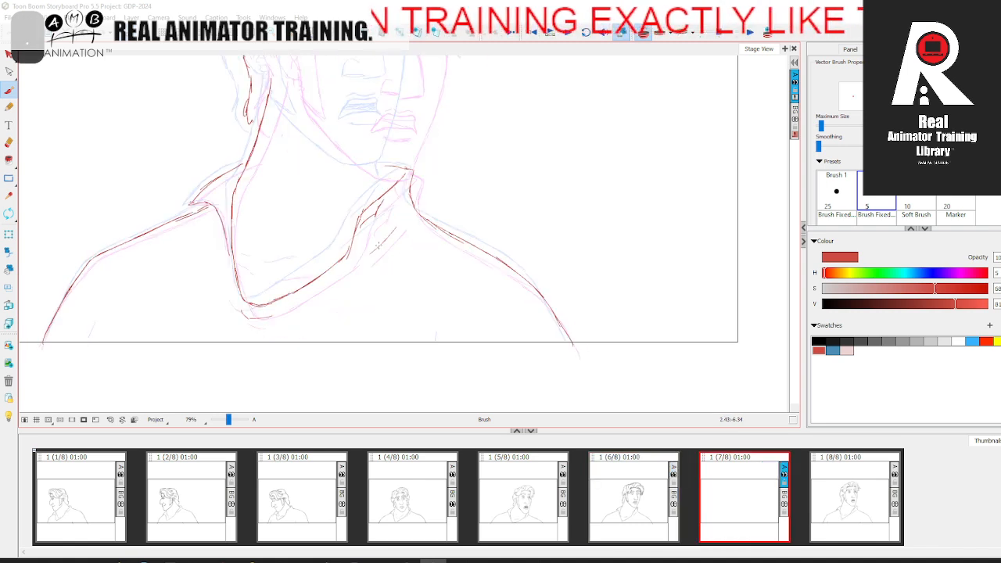
{"action": "key", "text": "Left"}
{"action": "key", "text": "Right"}
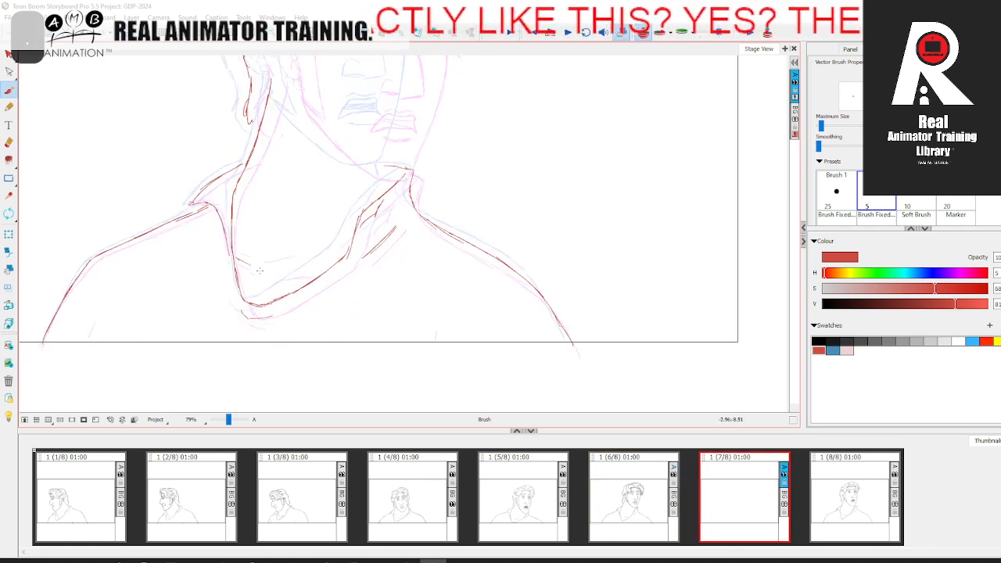
{"action": "left_click_drag", "start_coordinate": [278, 271], "coordinate": [299, 267]}
{"action": "left_click_drag", "start_coordinate": [409, 200], "coordinate": [367, 283]}
{"action": "key", "text": "Left"}
{"action": "key", "text": "Right"}
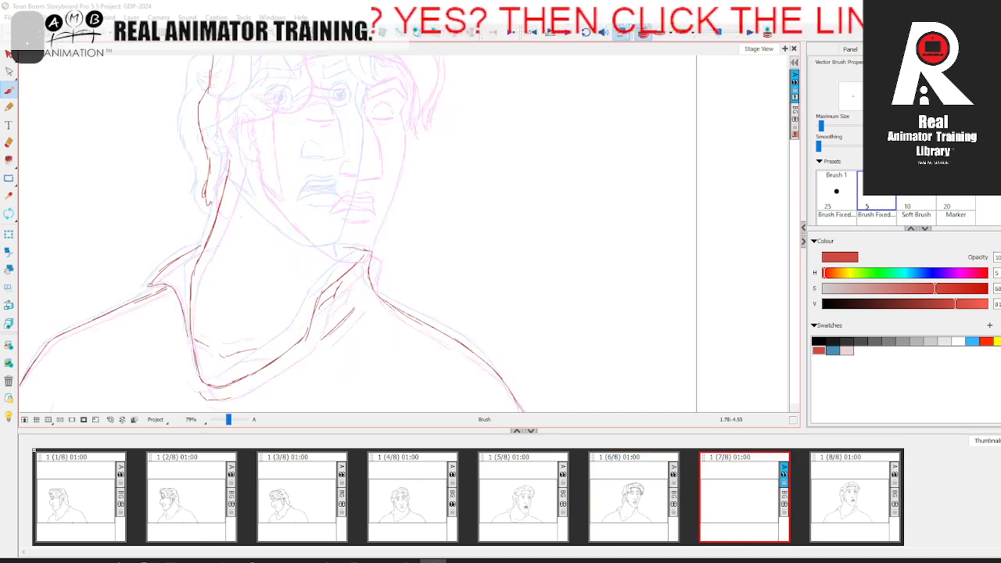
Step: Draw the start of the hair contour at the upper back of the head, checking it against panel 6
{"action": "key", "text": "Left"}
{"action": "key", "text": "Right"}
{"action": "left_click_drag", "start_coordinate": [272, 231], "coordinate": [281, 338]}
{"action": "key", "text": "Left"}
{"action": "key", "text": "Right"}
{"action": "left_click_drag", "start_coordinate": [229, 148], "coordinate": [237, 142]}
{"action": "key", "text": "Left"}
{"action": "key", "text": "Right"}
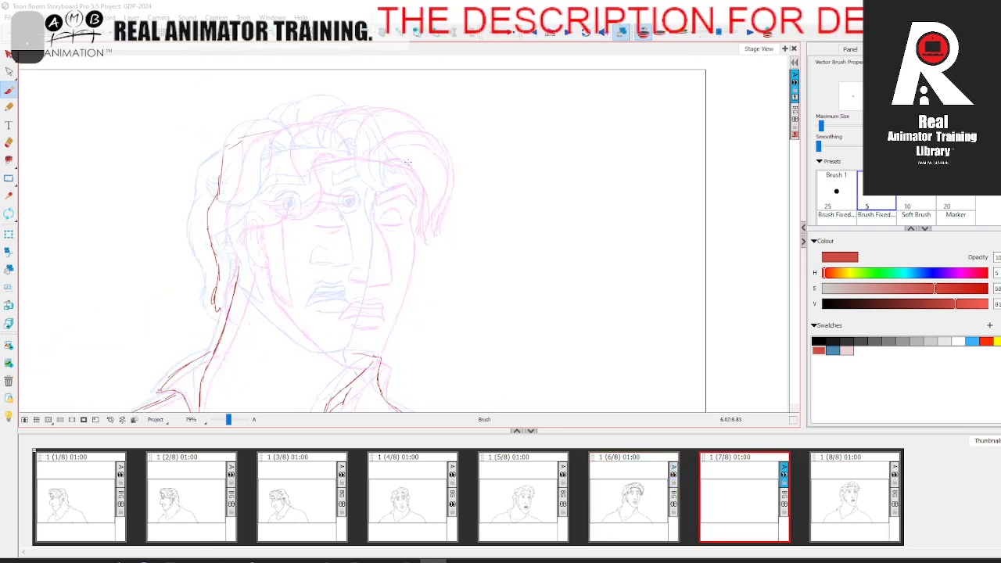
Step: Draw the far-side face contour from the temple down to the chin
{"action": "mouse_move", "coordinate": [393, 182]}
{"action": "left_mouse_down"}
{"action": "mouse_move", "coordinate": [393, 226]}
{"action": "mouse_move", "coordinate": [395, 197]}
{"action": "left_mouse_up"}
{"action": "key", "text": "space"}
{"action": "left_click_drag", "start_coordinate": [393, 239], "coordinate": [374, 309]}
{"action": "key", "text": "Left"}
{"action": "key", "text": "Right"}
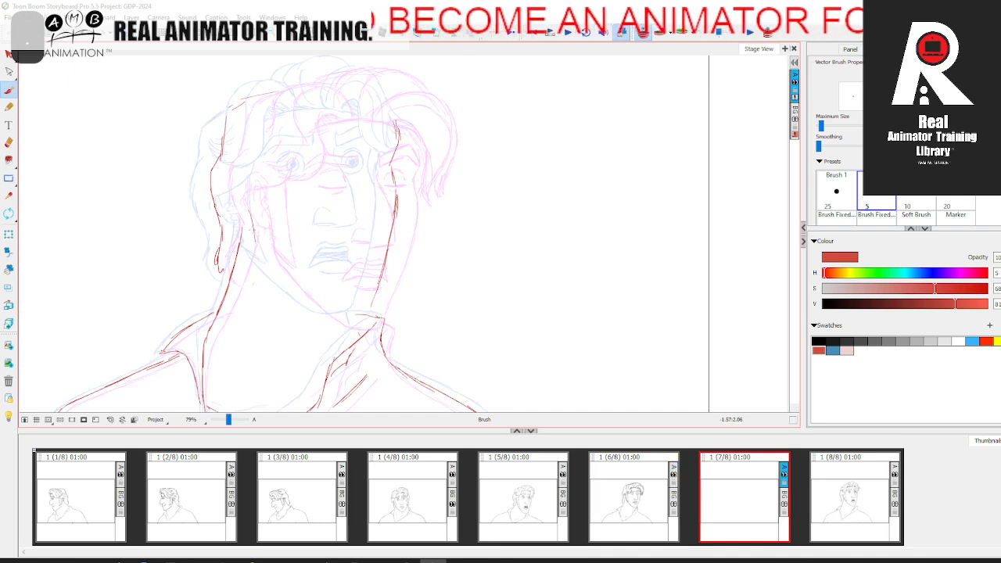
Step: Draw the jaw line from below the ear round to the chin, checking the spacing against panel 6
{"action": "left_click_drag", "start_coordinate": [262, 259], "coordinate": [325, 315]}
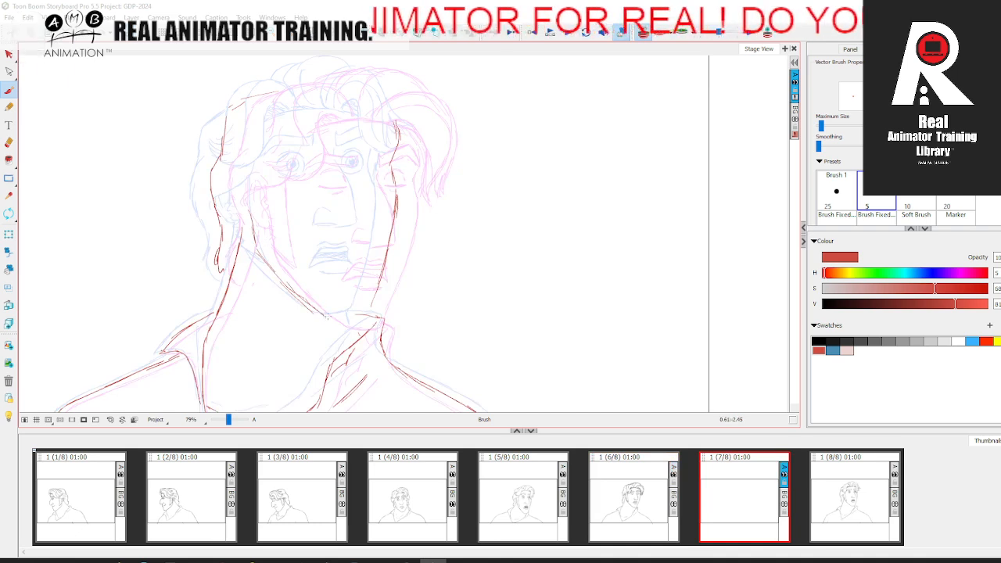
{"action": "key", "text": "Left"}
{"action": "key", "text": "Right"}
{"action": "key", "text": "Left"}
{"action": "key", "text": "Right"}
Step: Draw the outer contour of the ear between the back hair and the jaw
{"action": "key", "text": "space"}
{"action": "left_click_drag", "start_coordinate": [269, 240], "coordinate": [273, 264]}
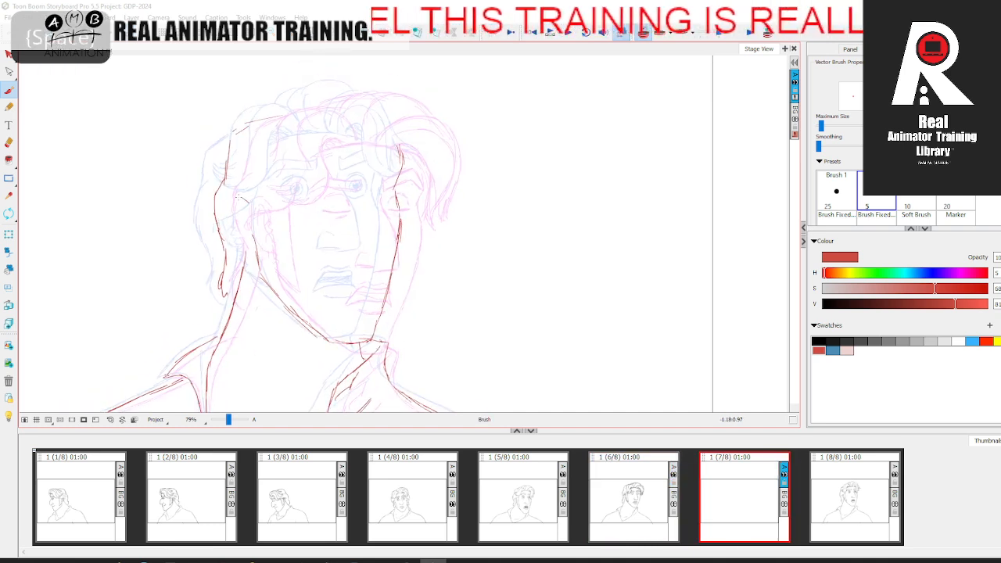
{"action": "key", "text": "Left"}
{"action": "key", "text": "Right"}
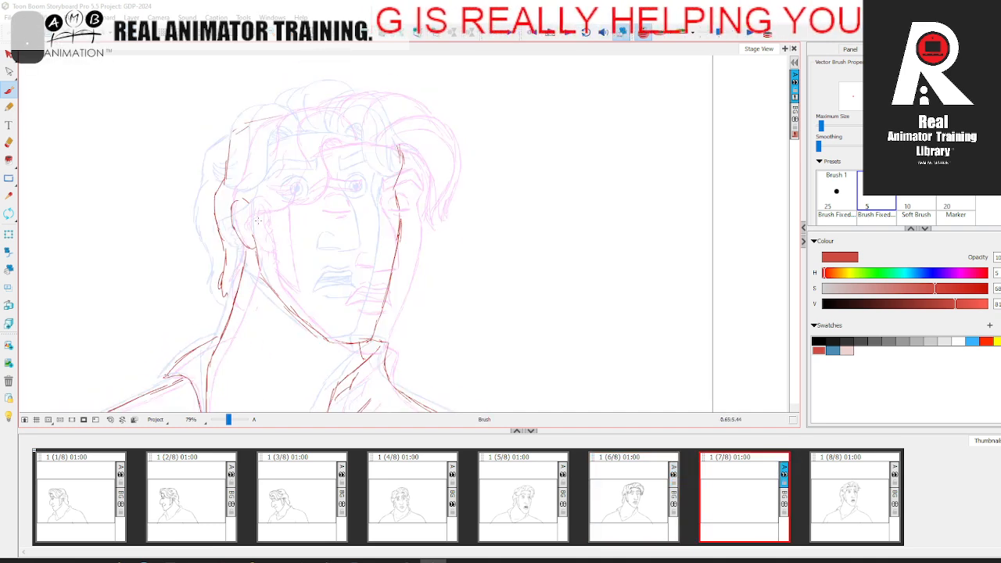
Step: Draw the sideburn line in front of the ear and the slanted line across the top of the ear
{"action": "key", "text": "Left"}
{"action": "key", "text": "Right"}
{"action": "key", "text": "Left"}
{"action": "key", "text": "Right"}
{"action": "key", "text": "Left"}
{"action": "key", "text": "Right"}
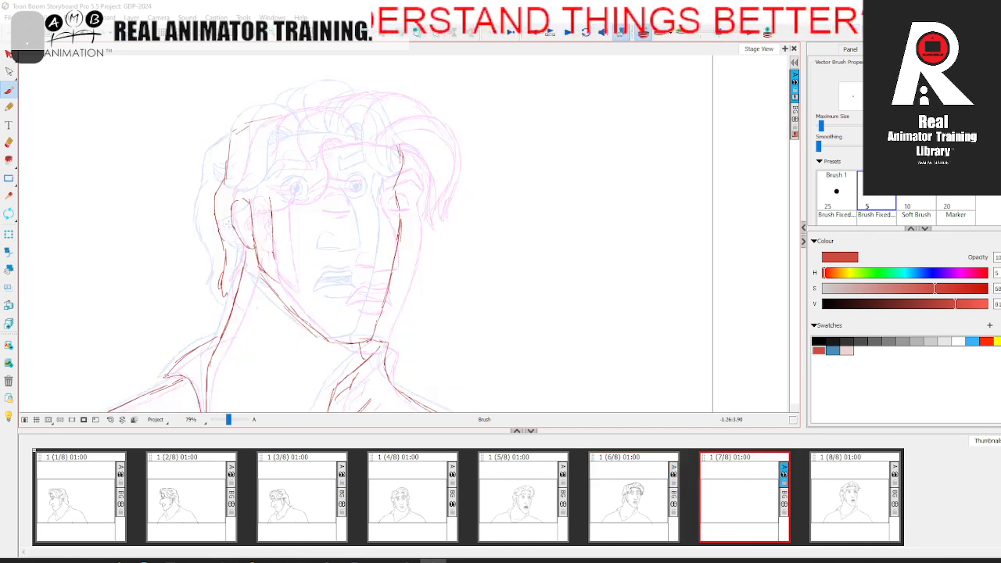
{"action": "key", "text": "Left"}
{"action": "key", "text": "Right"}
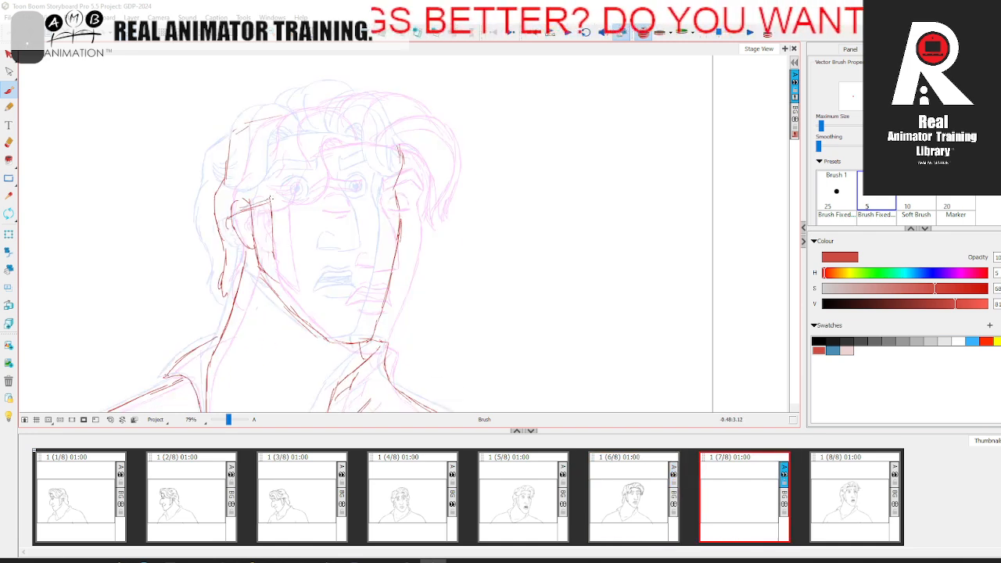
Step: Draw the hairline from the near temple up and across the forehead, flipping against panel 6
{"action": "key", "text": "Left"}
{"action": "key", "text": "Right"}
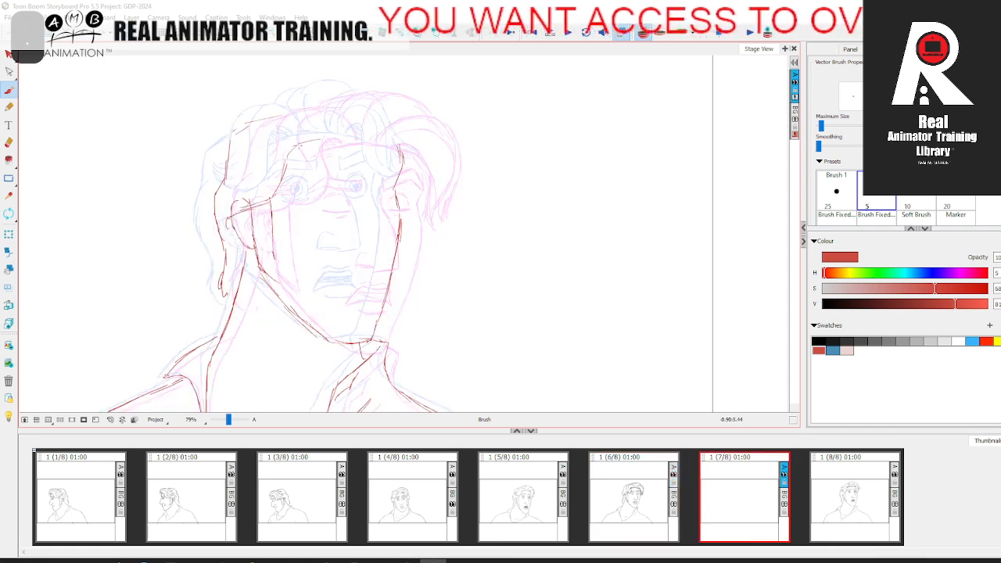
{"action": "key", "text": "Left"}
{"action": "key", "text": "Right"}
{"action": "key", "text": "Left"}
{"action": "key", "text": "Right"}
{"action": "key", "text": "Left"}
{"action": "key", "text": "Right"}
{"action": "key", "text": "Left"}
{"action": "key", "text": "Right"}
{"action": "key", "text": "Left"}
{"action": "key", "text": "Right"}
Step: Draw the top outline of the hair over the crown and the first locks above the far side of the forehead
{"action": "mouse_move", "coordinate": [317, 87]}
{"action": "left_mouse_down"}
{"action": "mouse_move", "coordinate": [374, 86]}
{"action": "mouse_move", "coordinate": [393, 97]}
{"action": "mouse_move", "coordinate": [394, 126]}
{"action": "mouse_move", "coordinate": [405, 132]}
{"action": "left_mouse_up"}
{"action": "key", "text": "Left"}
{"action": "key", "text": "Right"}
{"action": "key", "text": "Left"}
{"action": "key", "text": "Right"}
{"action": "key", "text": "Left"}
{"action": "key", "text": "Right"}
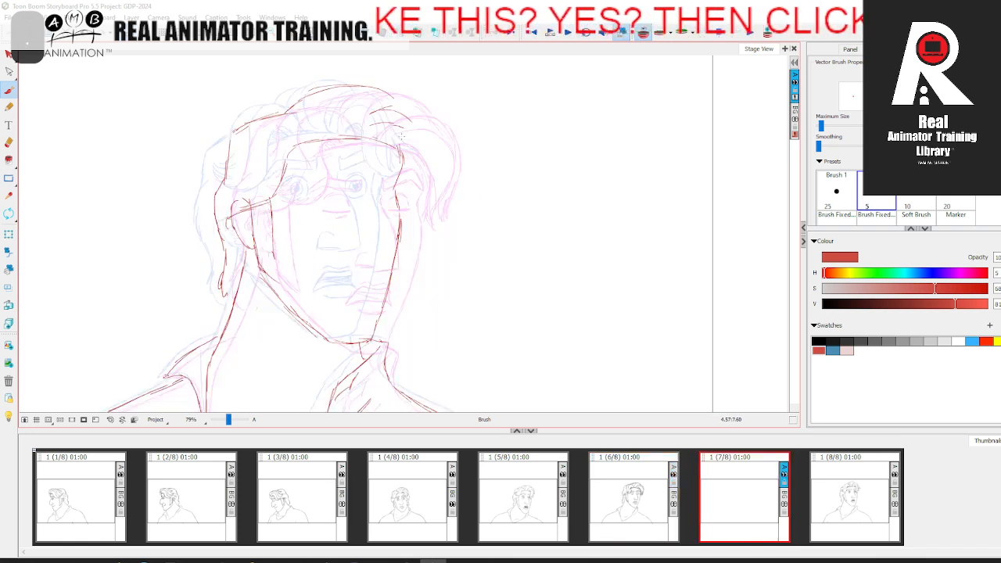
{"action": "key", "text": "Left"}
{"action": "key", "text": "Right"}
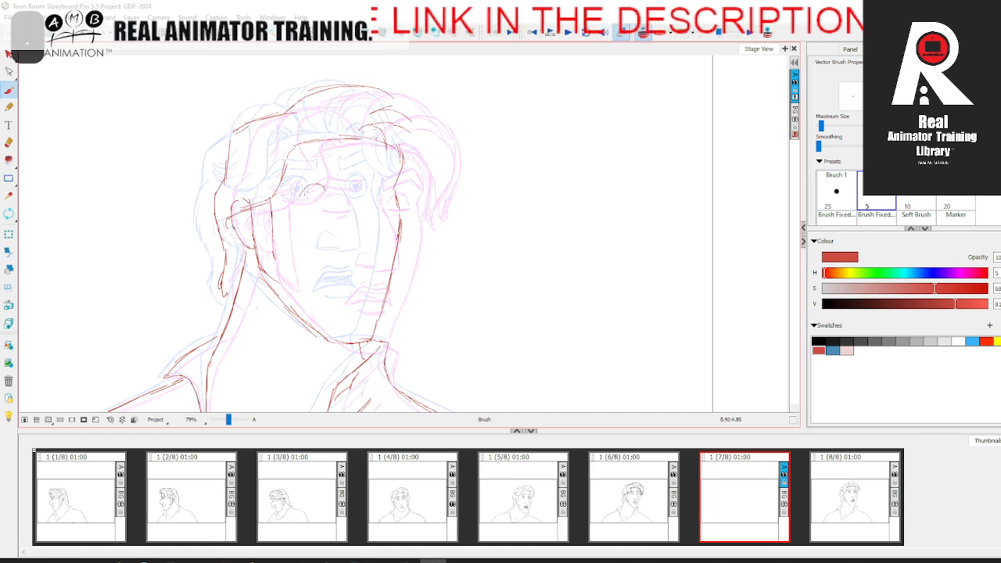
Step: Draw the rounded outline of the near eye
{"action": "left_click_drag", "start_coordinate": [307, 190], "coordinate": [316, 197]}
{"action": "key", "text": "Left"}
{"action": "key", "text": "Right"}
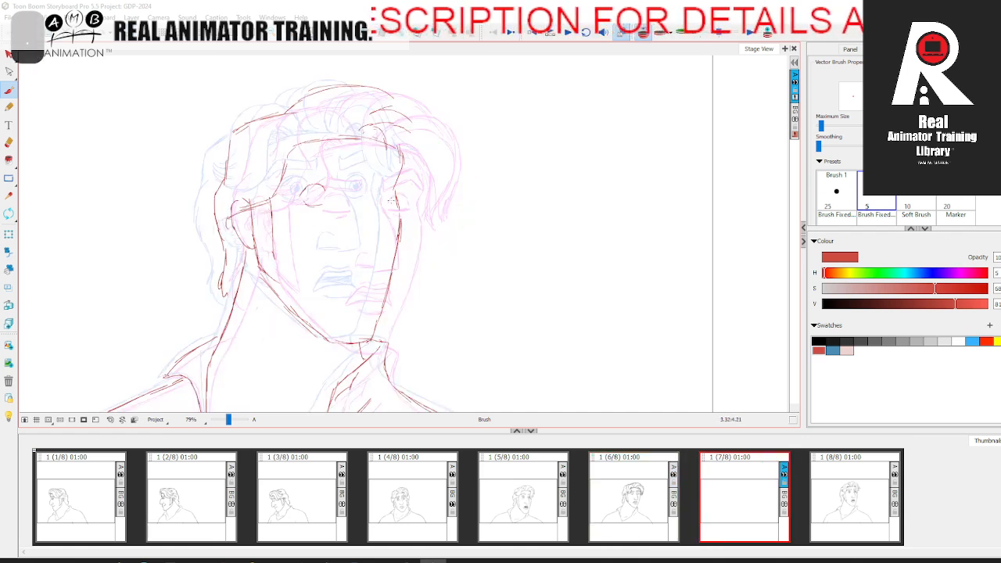
Step: Draw the nose bridge and the underside of the nose, comparing with the neighbouring panels
{"action": "left_click_drag", "start_coordinate": [361, 180], "coordinate": [380, 249]}
{"action": "key", "text": "Left"}
{"action": "key", "text": "Right"}
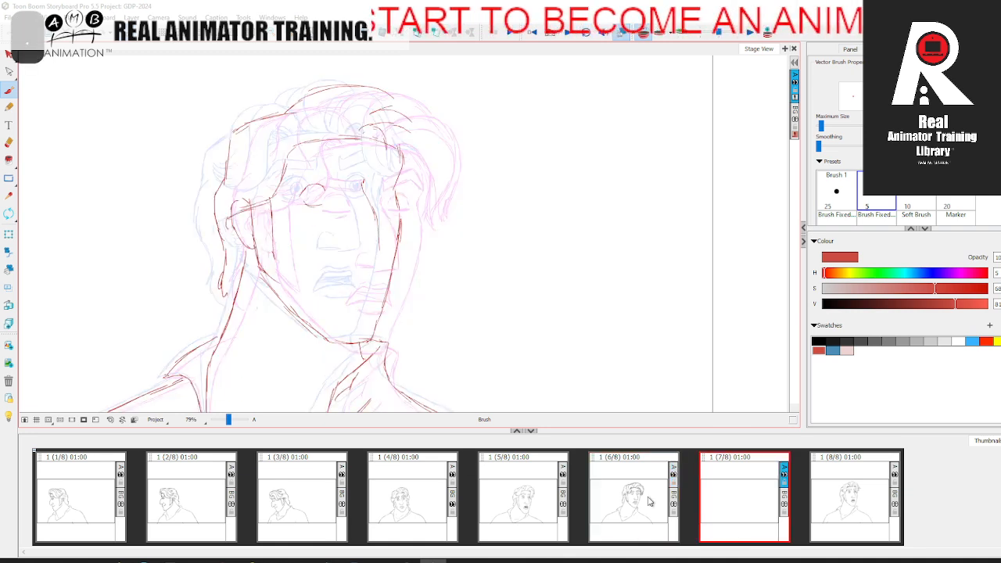
{"action": "key", "text": "Right"}
{"action": "key", "text": "Left"}
{"action": "key", "text": "Left"}
{"action": "left_click", "coordinate": [719, 508]}
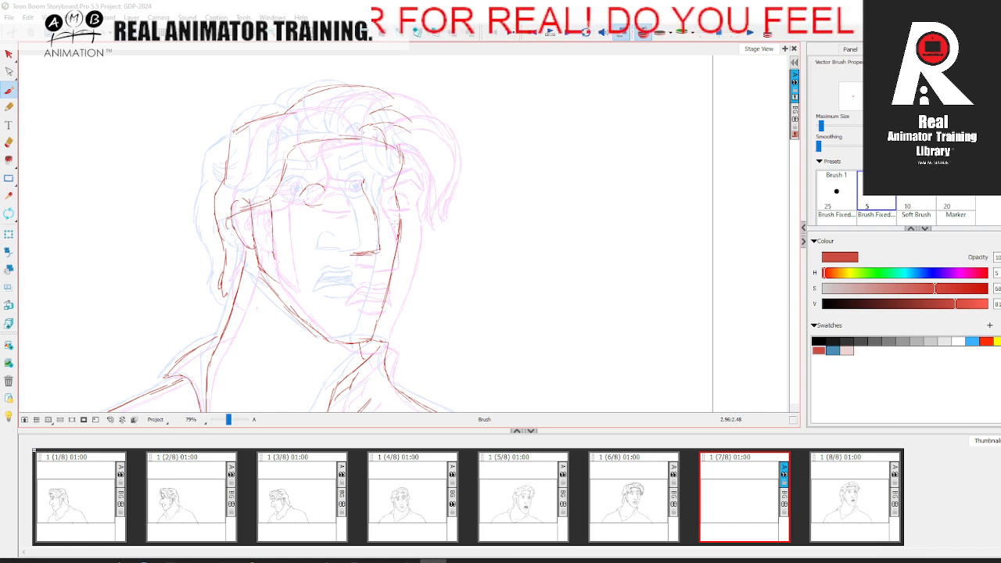
Step: Draw the nostril and the open mouth with its upper and lower lips
{"action": "key", "text": "Left"}
{"action": "key", "text": "Right"}
{"action": "left_click_drag", "start_coordinate": [348, 275], "coordinate": [334, 290]}
{"action": "left_click_drag", "start_coordinate": [347, 274], "coordinate": [370, 275]}
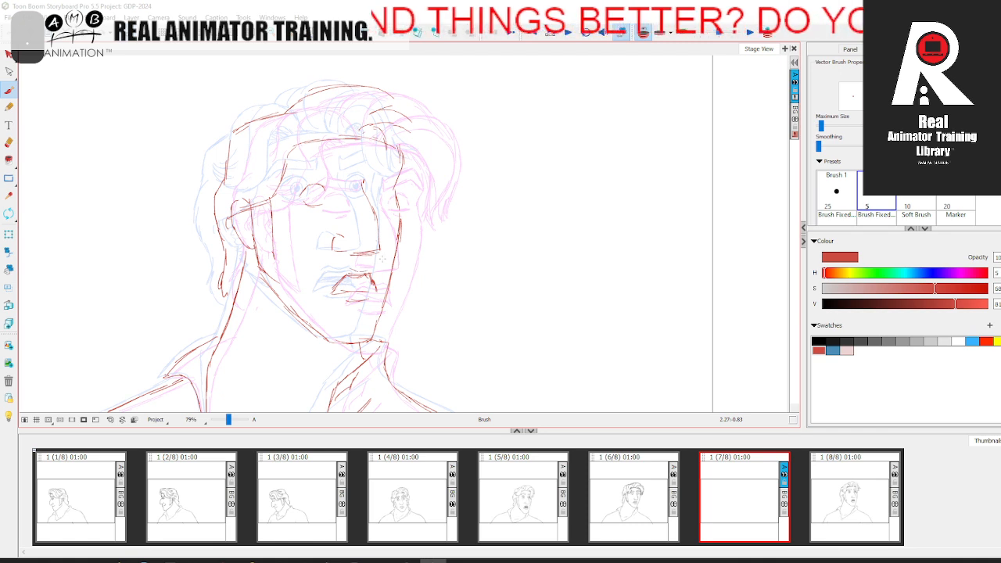
Step: Draw the far eye beside the nose bridge and close the outline of the near eye
{"action": "mouse_move", "coordinate": [379, 183]}
{"action": "left_mouse_down"}
{"action": "mouse_move", "coordinate": [374, 200]}
{"action": "mouse_move", "coordinate": [386, 200]}
{"action": "left_mouse_up"}
{"action": "key", "text": "Left"}
{"action": "key", "text": "Right"}
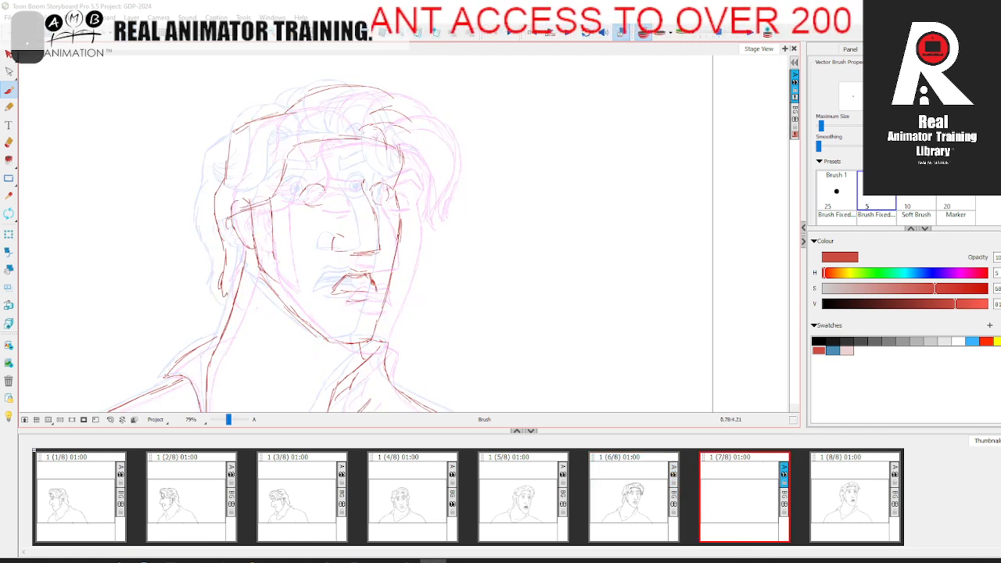
{"action": "key", "text": "Left"}
{"action": "key", "text": "Right"}
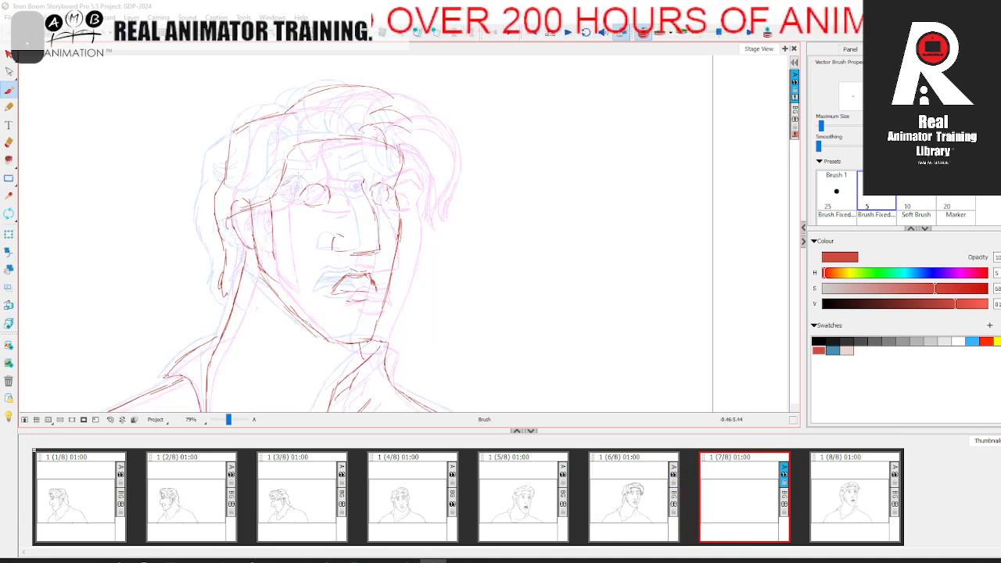
Step: Draw both eyebrows above the eyes
{"action": "left_click_drag", "start_coordinate": [339, 164], "coordinate": [280, 169]}
{"action": "key", "text": "Left"}
{"action": "key", "text": "Right"}
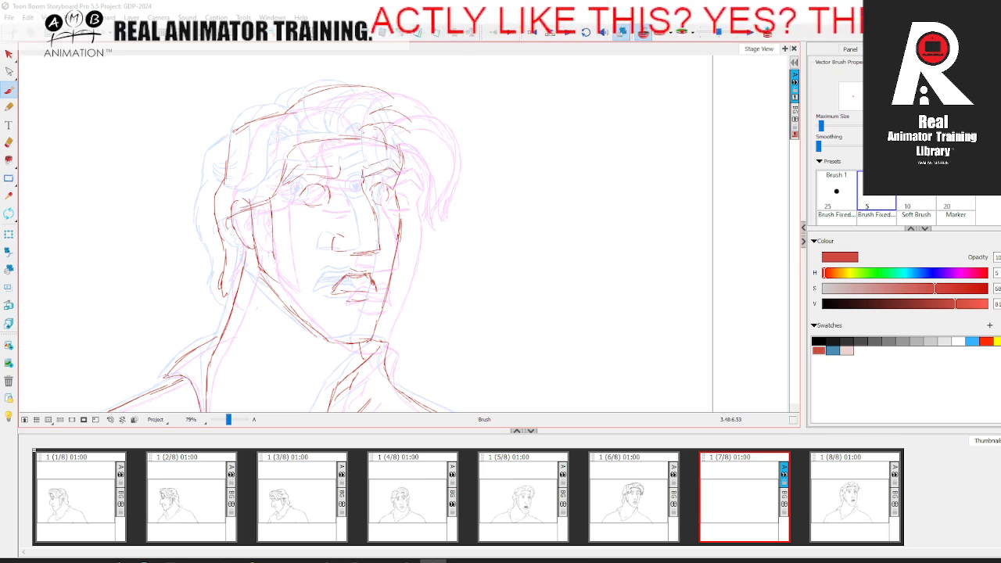
Step: Reinforce the hairline across the forehead and begin the front hair lock above it, checking against panel 6
{"action": "key", "text": "Left"}
{"action": "key", "text": "Right"}
{"action": "key", "text": "Left"}
{"action": "key", "text": "Right"}
{"action": "left_click_drag", "start_coordinate": [310, 145], "coordinate": [362, 136]}
{"action": "key", "text": "Left"}
{"action": "key", "text": "Right"}
{"action": "key", "text": "Left"}
{"action": "key", "text": "Right"}
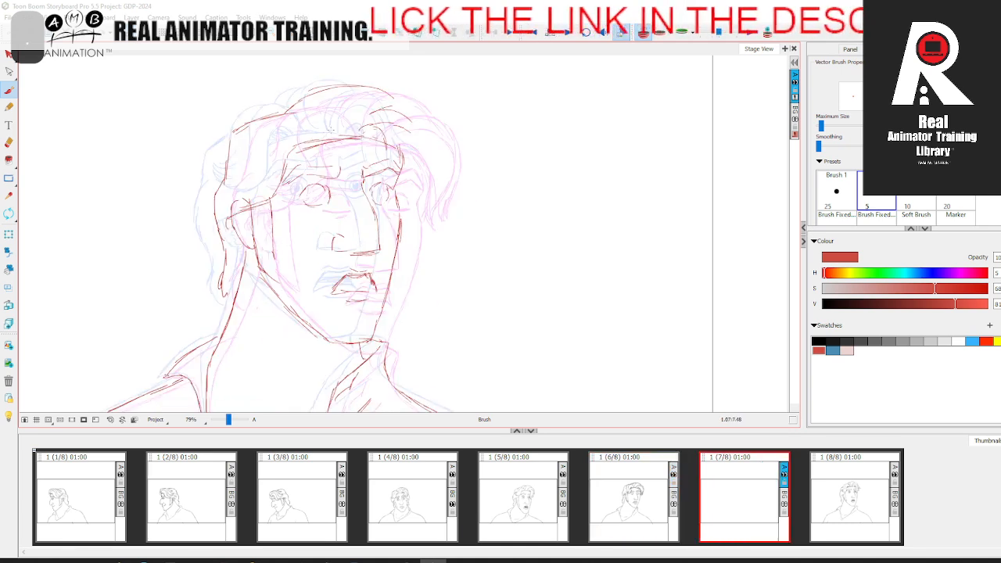
{"action": "key", "text": "Left"}
{"action": "key", "text": "Right"}
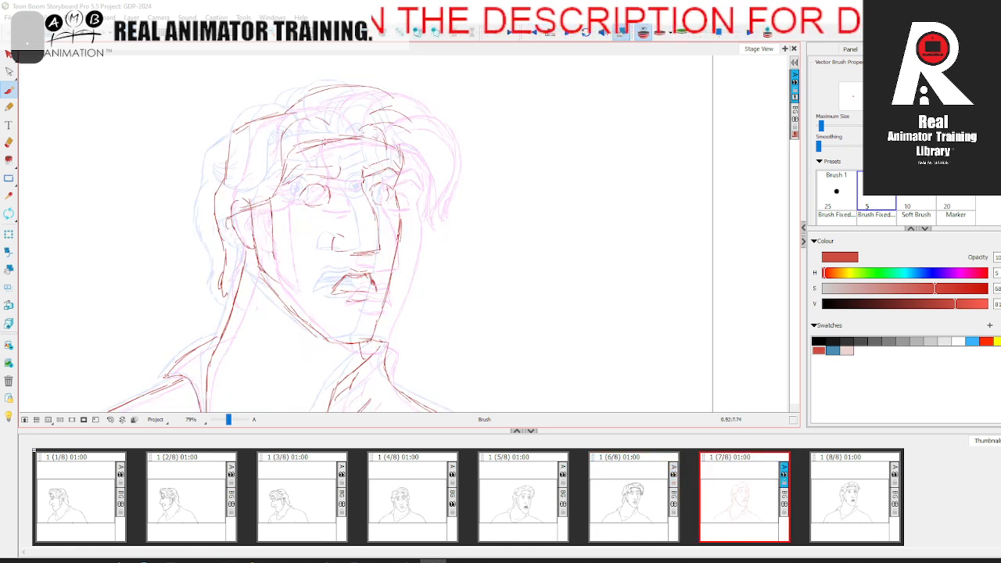
Step: Draw the front hair lock falling from the forehead hairline down to the near temple
{"action": "mouse_move", "coordinate": [306, 141]}
{"action": "left_mouse_down"}
{"action": "mouse_move", "coordinate": [295, 184]}
{"action": "mouse_move", "coordinate": [283, 190]}
{"action": "left_mouse_up"}
{"action": "key", "text": "Left"}
{"action": "key", "text": "Right"}
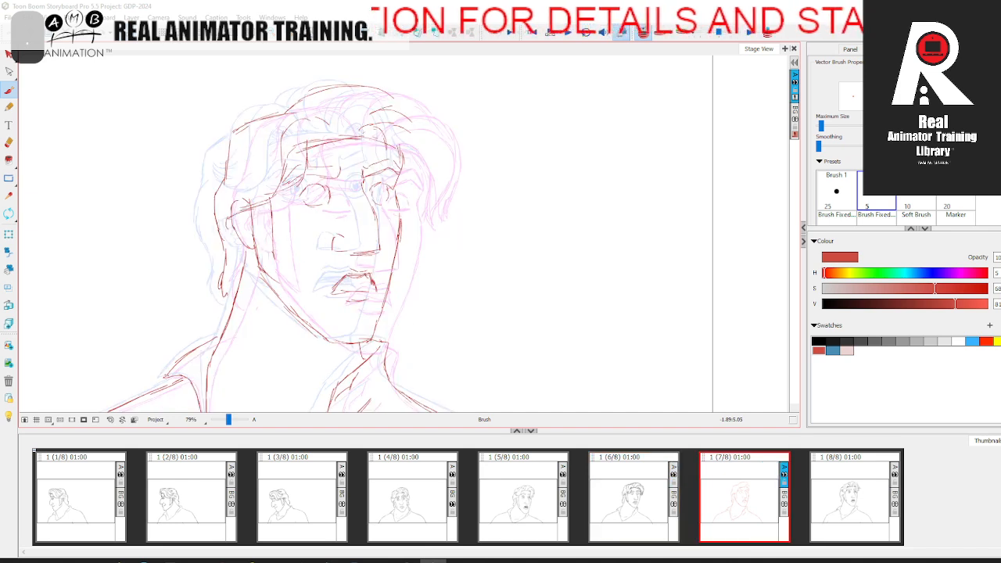
{"action": "key", "text": "Left"}
{"action": "key", "text": "Right"}
Step: Draw the swept hair locks on the near side of the head, from the crown down to above the ear
{"action": "mouse_move", "coordinate": [278, 147]}
{"action": "left_mouse_down"}
{"action": "mouse_move", "coordinate": [333, 127]}
{"action": "mouse_move", "coordinate": [320, 107]}
{"action": "mouse_move", "coordinate": [284, 135]}
{"action": "mouse_move", "coordinate": [276, 111]}
{"action": "mouse_move", "coordinate": [254, 172]}
{"action": "left_mouse_up"}
{"action": "key", "text": "Left"}
{"action": "key", "text": "Right"}
{"action": "key", "text": "Left"}
{"action": "key", "text": "Right"}
{"action": "key", "text": "Left"}
{"action": "key", "text": "Right"}
{"action": "key", "text": "Left"}
{"action": "key", "text": "Right"}
{"action": "key", "text": "Left"}
{"action": "key", "text": "Right"}
Step: Draw the curved hair locks above the far side of the forehead
{"action": "left_click_drag", "start_coordinate": [379, 126], "coordinate": [349, 134]}
{"action": "key", "text": "Left"}
{"action": "key", "text": "Right"}
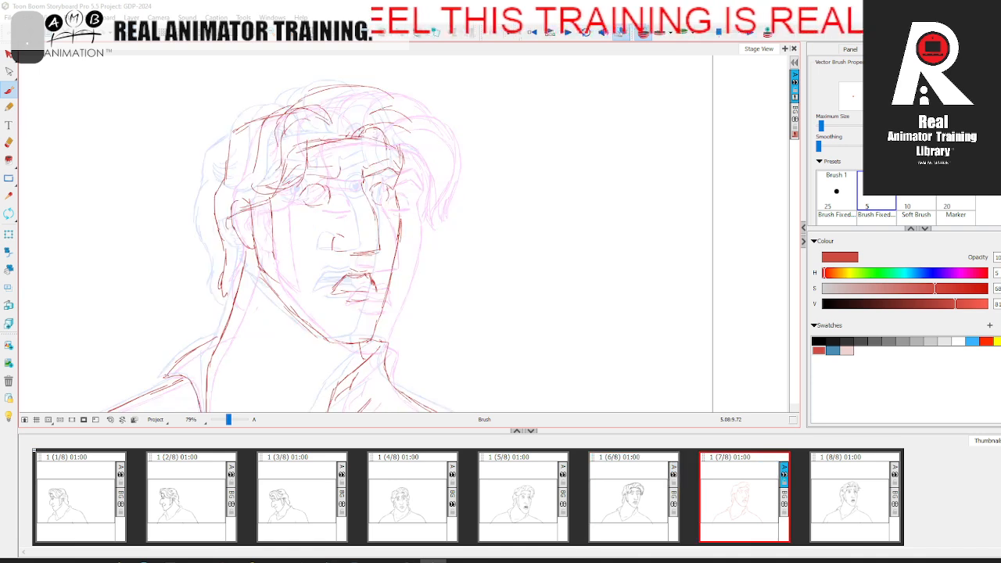
{"action": "key", "text": "Left"}
{"action": "key", "text": "Right"}
{"action": "left_click_drag", "start_coordinate": [349, 134], "coordinate": [404, 110]}
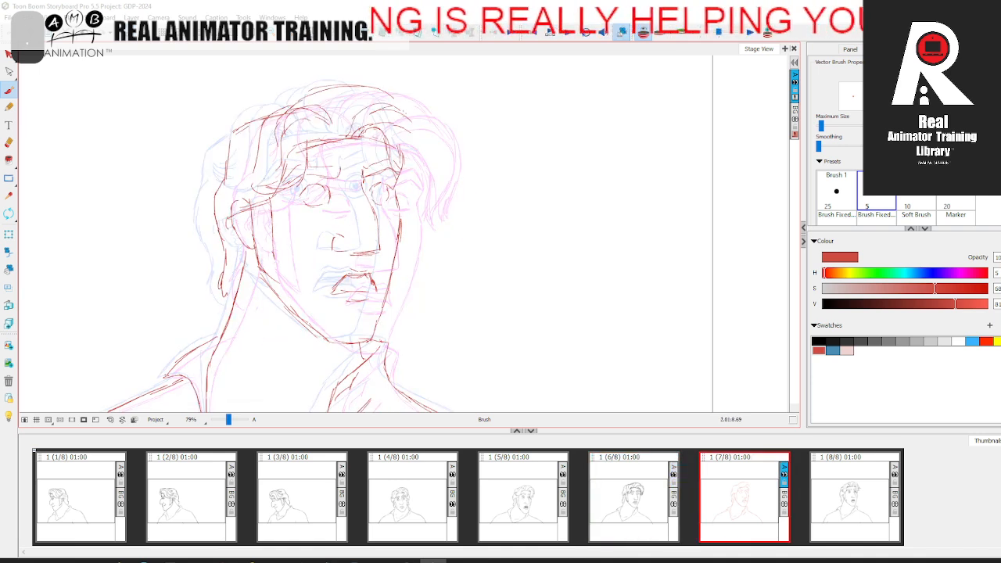
Step: Flip through the neighbouring panels and draw the outer hair contour on the far side of the head
{"action": "key", "text": "Left"}
{"action": "key", "text": "Right"}
{"action": "key", "text": "Right"}
{"action": "key", "text": "Left"}
{"action": "key", "text": "Left"}
{"action": "key", "text": "Right"}
{"action": "key", "text": "Left"}
{"action": "key", "text": "Right"}
{"action": "mouse_move", "coordinate": [341, 106]}
{"action": "left_mouse_down"}
{"action": "mouse_move", "coordinate": [383, 88]}
{"action": "mouse_move", "coordinate": [415, 132]}
{"action": "left_mouse_up"}
{"action": "key", "text": "comma"}
{"action": "key", "text": "period"}
{"action": "key", "text": "comma"}
{"action": "key", "text": "period"}
Step: Reinforce the hair contour from the crown to the back of the head, checking against panel 6
{"action": "left_click_drag", "start_coordinate": [366, 85], "coordinate": [249, 119]}
{"action": "key", "text": "comma"}
{"action": "key", "text": "period"}
{"action": "key", "text": "comma"}
{"action": "key", "text": "period"}
{"action": "key", "text": "comma"}
{"action": "key", "text": "period"}
{"action": "key", "text": "comma"}
{"action": "key", "text": "period"}
Step: Extend the far-side hair down past the temple and compare the whole head with panel 6
{"action": "key", "text": "space"}
{"action": "left_click_drag", "start_coordinate": [443, 347], "coordinate": [459, 285]}
{"action": "key", "text": "comma"}
{"action": "key", "text": "period"}
{"action": "key", "text": "comma"}
{"action": "key", "text": "period"}
{"action": "key", "text": "space"}
{"action": "left_click_drag", "start_coordinate": [473, 235], "coordinate": [477, 315]}
{"action": "key", "text": "comma"}
{"action": "key", "text": "period"}
Step: Add the loose strand tips to the hair beside the far temple, using the neighbouring panels as reference
{"action": "left_click", "coordinate": [827, 473]}
{"action": "key", "text": "comma"}
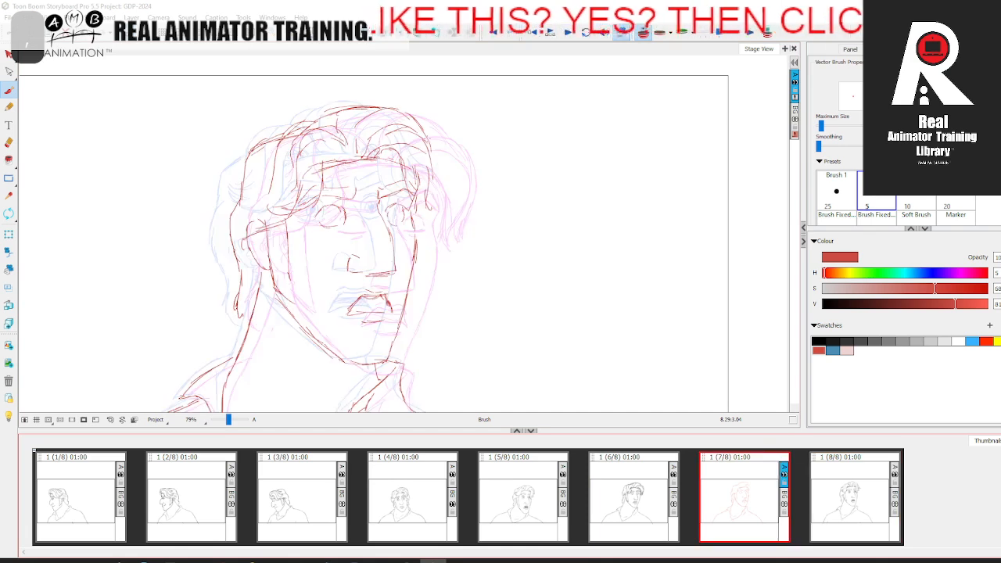
{"action": "key", "text": "period"}
{"action": "key", "text": "comma"}
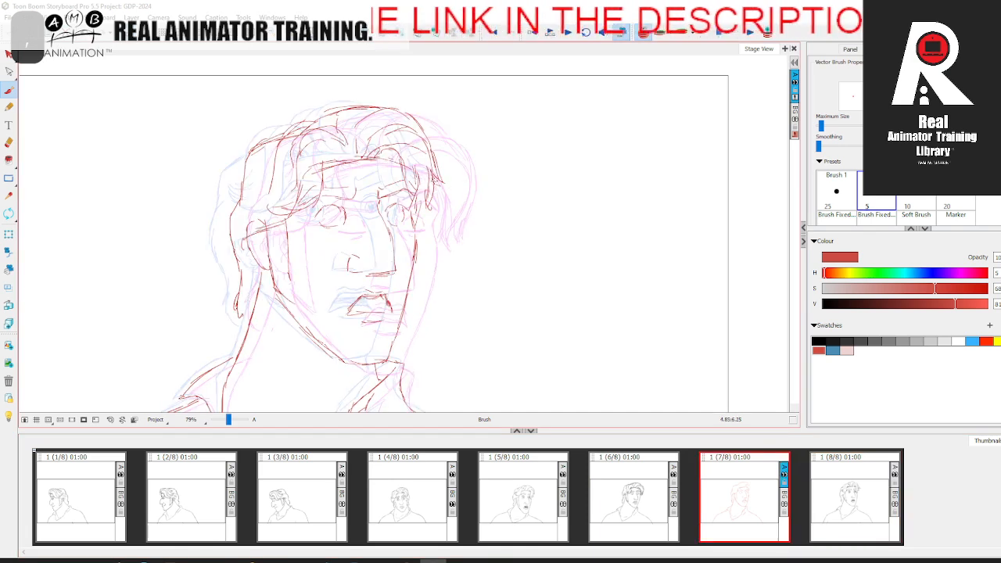
{"action": "key", "text": "period"}
{"action": "key", "text": "comma"}
Step: Preview the complete panel 7 drawing in the timeline workspace and return to the thumbnails workspace
{"action": "left_click", "coordinate": [8, 142]}
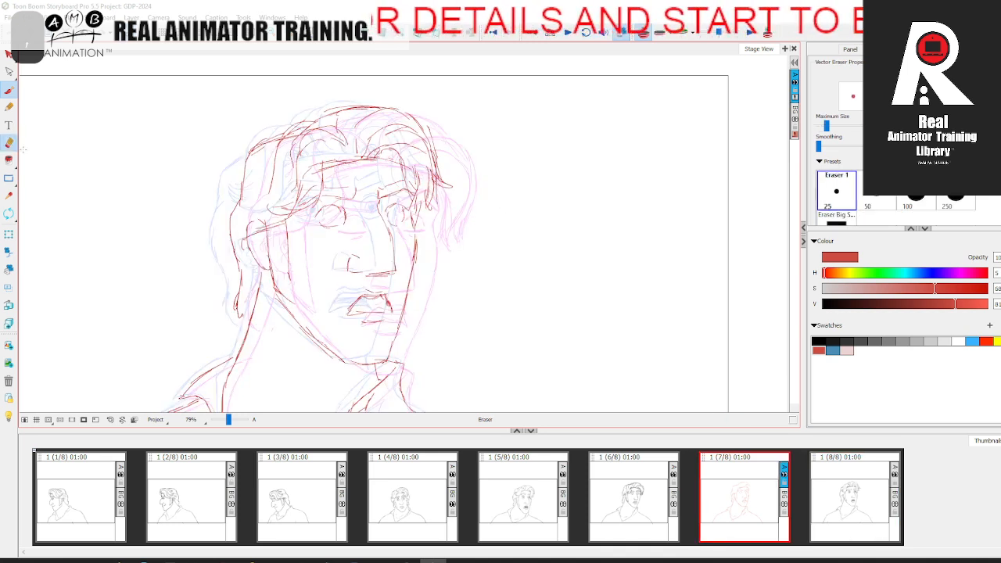
{"action": "key", "text": "period"}
{"action": "key", "text": "comma"}
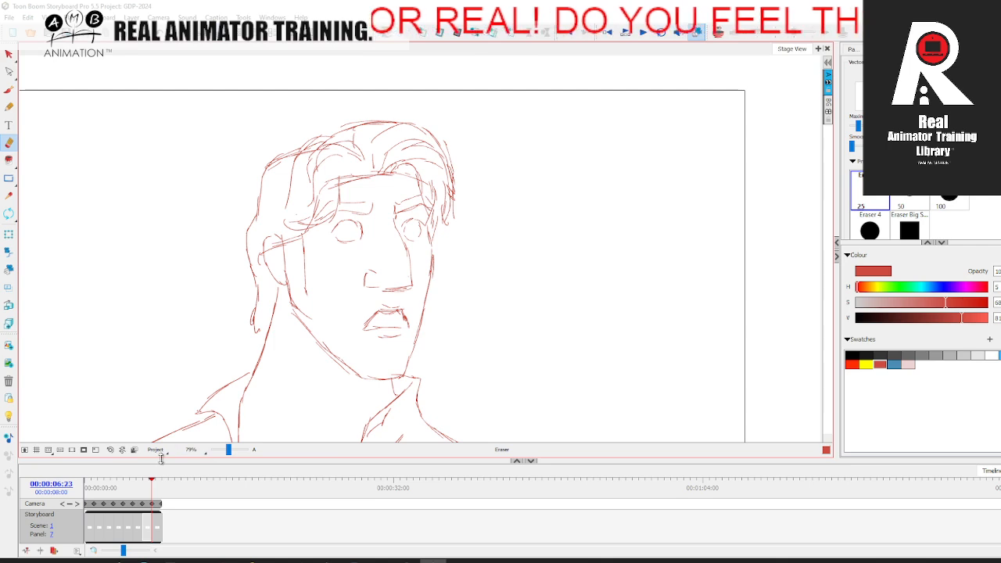
{"action": "left_click_drag", "start_coordinate": [229, 451], "coordinate": [228, 452]}
{"action": "mouse_move", "coordinate": [151, 491]}
{"action": "left_mouse_down"}
{"action": "mouse_move", "coordinate": [95, 492]}
{"action": "mouse_move", "coordinate": [160, 491]}
{"action": "mouse_move", "coordinate": [119, 502]}
{"action": "mouse_move", "coordinate": [155, 492]}
{"action": "mouse_move", "coordinate": [117, 493]}
{"action": "mouse_move", "coordinate": [159, 493]}
{"action": "mouse_move", "coordinate": [94, 493]}
{"action": "mouse_move", "coordinate": [150, 494]}
{"action": "left_mouse_up"}
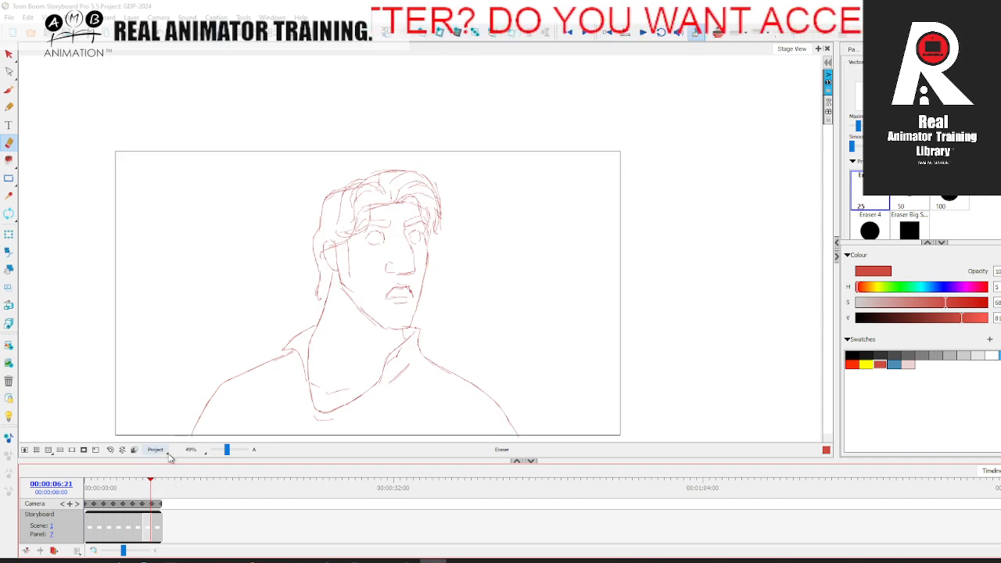
{"action": "left_click", "coordinate": [146, 492]}
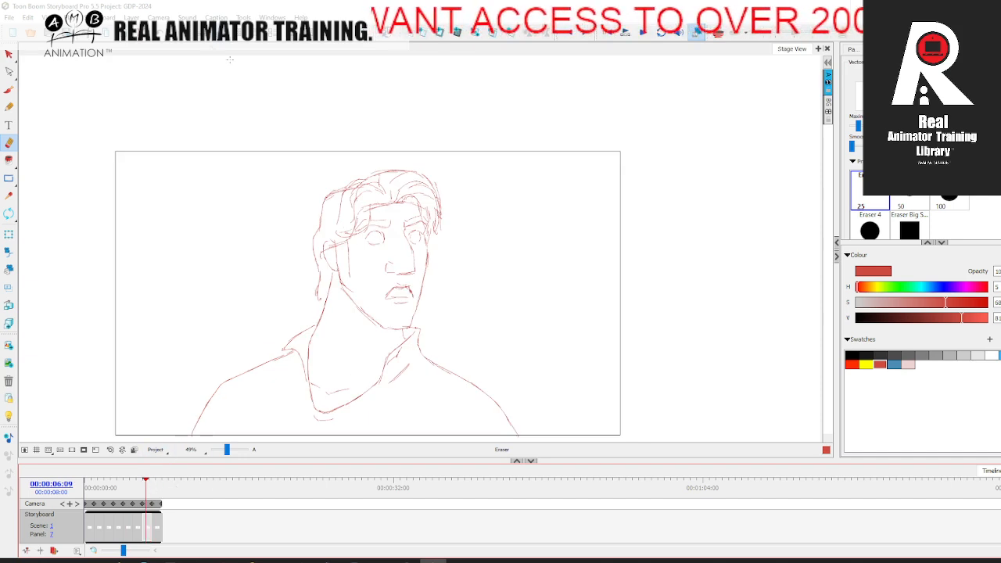
{"action": "left_click_drag", "start_coordinate": [211, 6], "coordinate": [216, 11]}
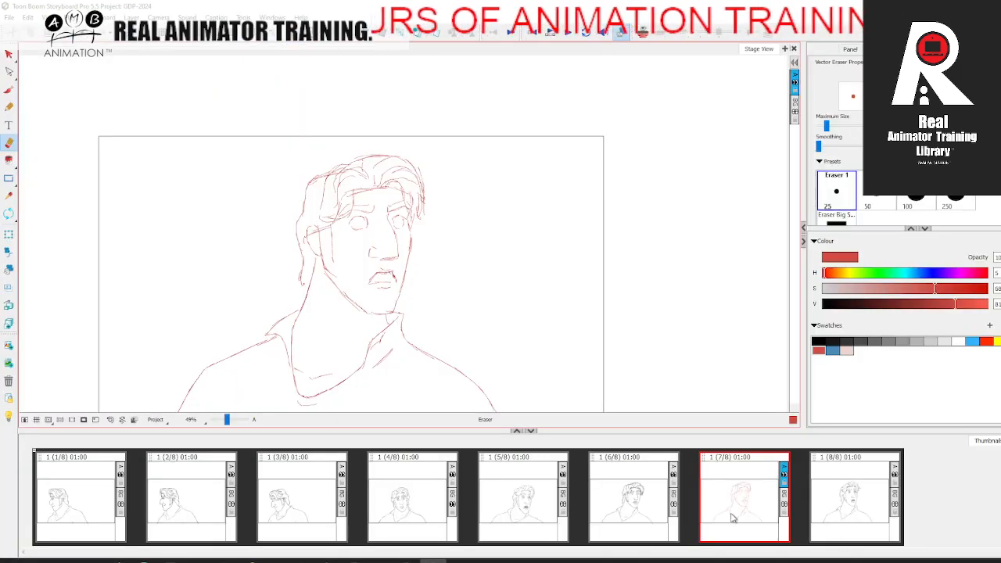
Step: Draw the iris and pupil of the near-side eye in panel 7, using panel 8 as reference
{"action": "left_click_drag", "start_coordinate": [227, 421], "coordinate": [229, 422]}
{"action": "key", "text": "alt+b"}
{"action": "left_click", "coordinate": [833, 512]}
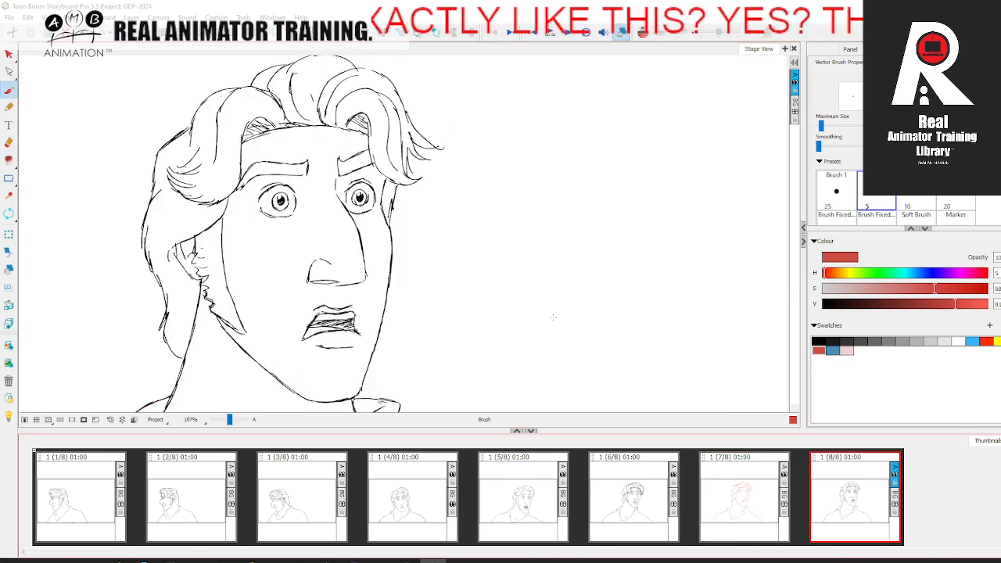
{"action": "key", "text": "comma"}
{"action": "key", "text": "period"}
{"action": "key", "text": "comma"}
{"action": "key", "text": "period"}
{"action": "key", "text": "comma"}
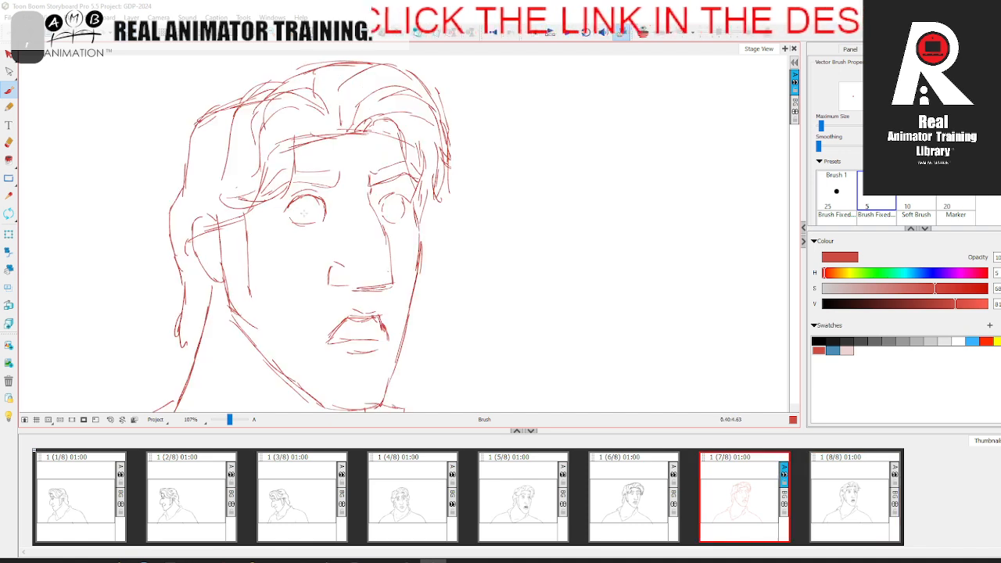
{"action": "left_click_drag", "start_coordinate": [306, 202], "coordinate": [313, 219]}
{"action": "key", "text": "period"}
{"action": "key", "text": "comma"}
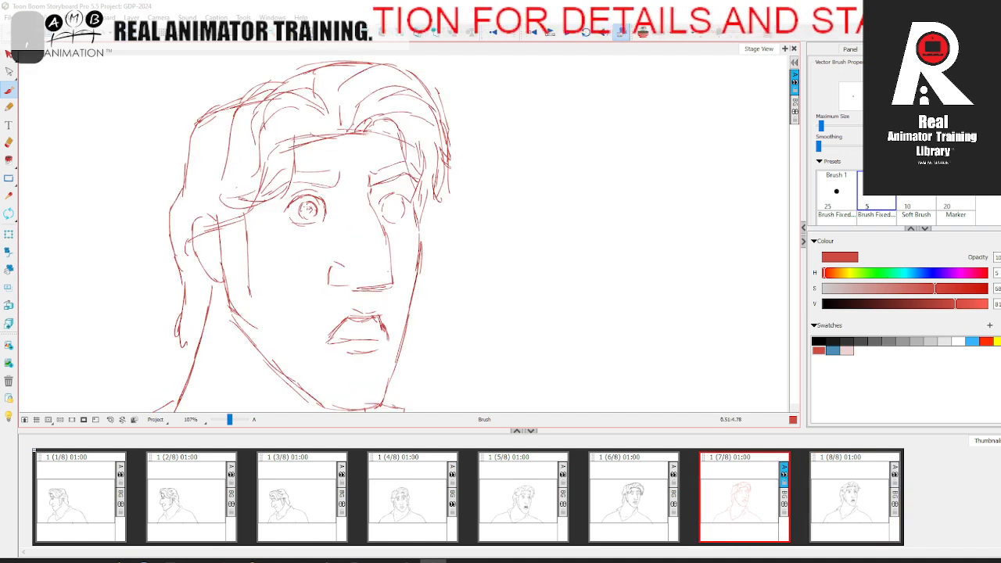
{"action": "left_click_drag", "start_coordinate": [306, 206], "coordinate": [309, 211]}
Step: Draw the iris and pupil of the far-side eye, checking their placement against panel 8
{"action": "key", "text": "period"}
{"action": "key", "text": "comma"}
{"action": "key", "text": "period"}
{"action": "key", "text": "comma"}
{"action": "left_click_drag", "start_coordinate": [384, 205], "coordinate": [390, 211]}
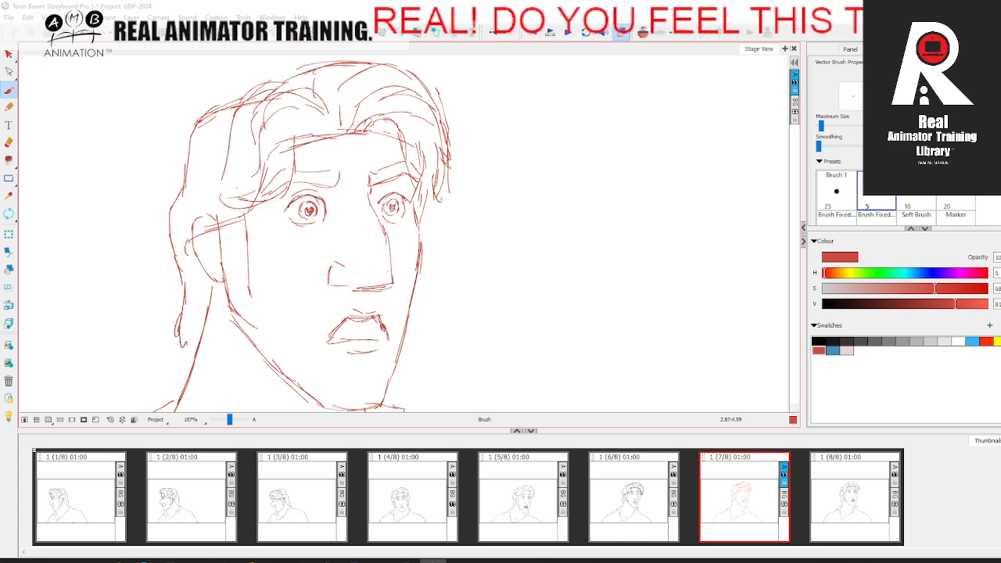
{"action": "key", "text": "period"}
{"action": "key", "text": "comma"}
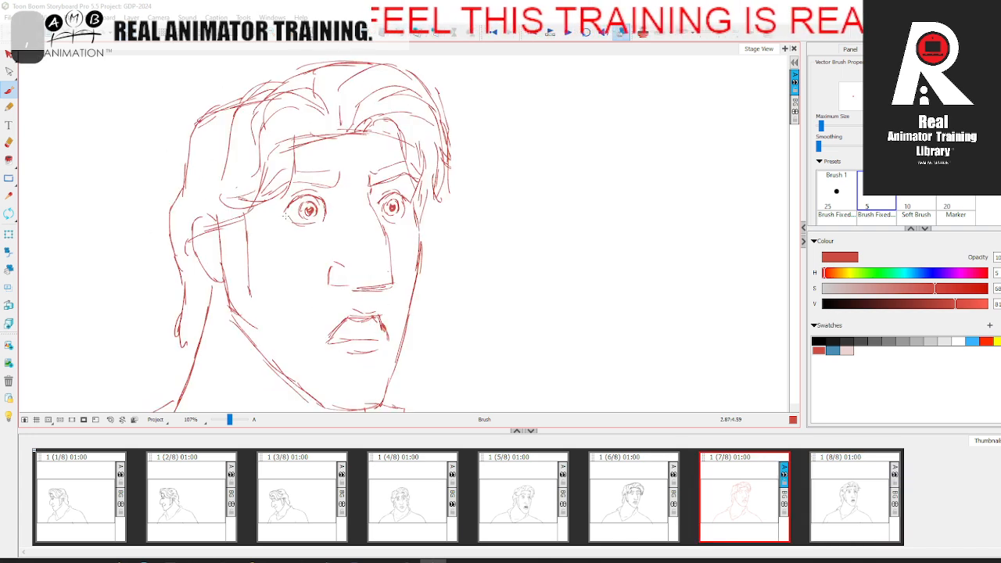
Step: Thicken both eyebrows into closed shapes and refine the lines around the eyes, comparing with panel 8
{"action": "key", "text": "period"}
{"action": "key", "text": "comma"}
{"action": "mouse_move", "coordinate": [292, 188]}
{"action": "left_mouse_down"}
{"action": "mouse_move", "coordinate": [335, 168]}
{"action": "mouse_move", "coordinate": [336, 183]}
{"action": "mouse_move", "coordinate": [398, 176]}
{"action": "mouse_move", "coordinate": [367, 199]}
{"action": "left_mouse_up"}
{"action": "key", "text": "period"}
{"action": "key", "text": "comma"}
{"action": "key", "text": "period"}
{"action": "key", "text": "comma"}
{"action": "key", "text": "period"}
{"action": "key", "text": "comma"}
{"action": "key", "text": "period"}
{"action": "key", "text": "comma"}
{"action": "key", "text": "period"}
{"action": "key", "text": "comma"}
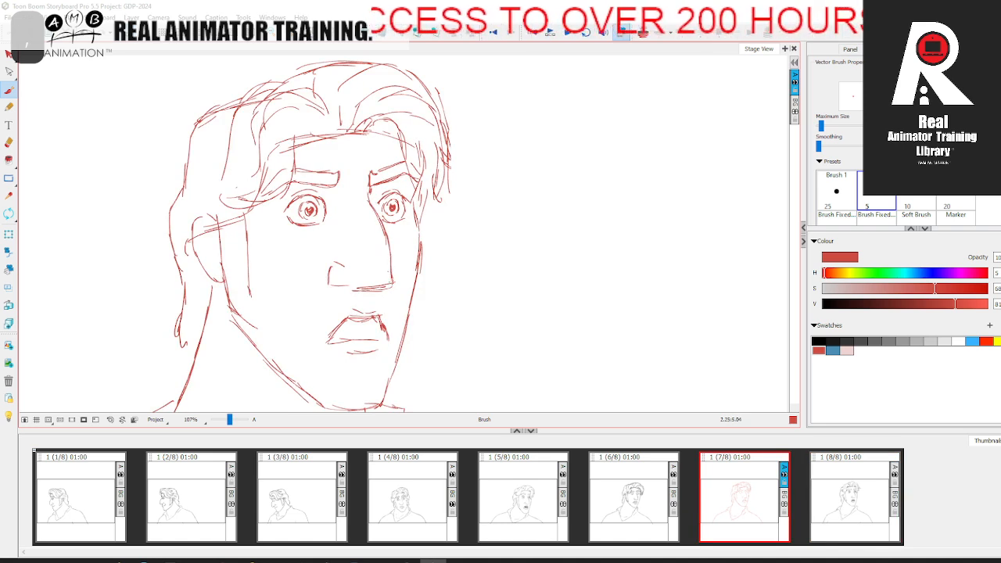
Step: Reinforce the nostril and the underside of the nose, matching the shape in panel 8
{"action": "key", "text": "period"}
{"action": "key", "text": "comma"}
{"action": "key", "text": "period"}
{"action": "key", "text": "comma"}
{"action": "left_click_drag", "start_coordinate": [337, 261], "coordinate": [356, 289]}
{"action": "key", "text": "period"}
{"action": "key", "text": "comma"}
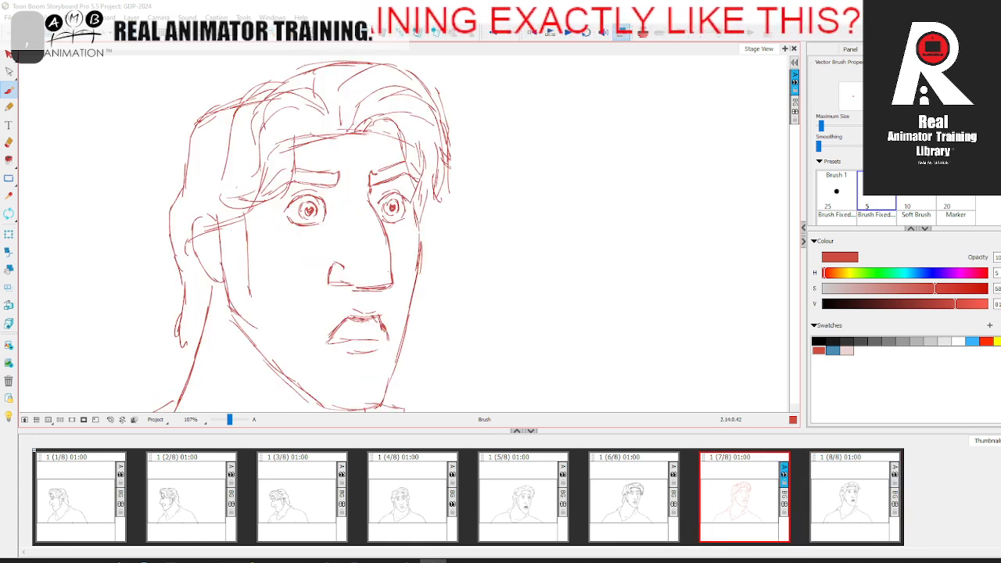
Step: Close the outline of the mouth, darken the lips and sketch the shading inside, comparing with panel 8
{"action": "key", "text": "period"}
{"action": "mouse_move", "coordinate": [383, 327]}
{"action": "left_mouse_down"}
{"action": "mouse_move", "coordinate": [386, 339]}
{"action": "mouse_move", "coordinate": [328, 339]}
{"action": "mouse_move", "coordinate": [392, 339]}
{"action": "left_mouse_up"}
{"action": "key", "text": "comma"}
{"action": "key", "text": "period"}
{"action": "key", "text": "comma"}
{"action": "mouse_move", "coordinate": [341, 320]}
{"action": "left_mouse_down"}
{"action": "mouse_move", "coordinate": [380, 325]}
{"action": "mouse_move", "coordinate": [381, 334]}
{"action": "left_mouse_up"}
{"action": "key", "text": "period"}
{"action": "key", "text": "comma"}
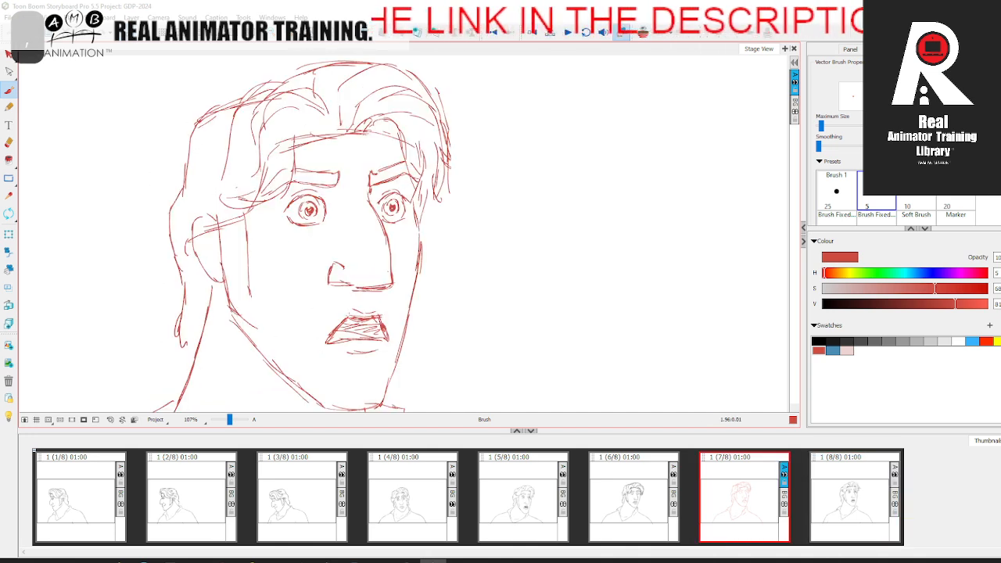
{"action": "key", "text": "period"}
{"action": "key", "text": "comma"}
{"action": "key", "text": "period"}
{"action": "key", "text": "comma"}
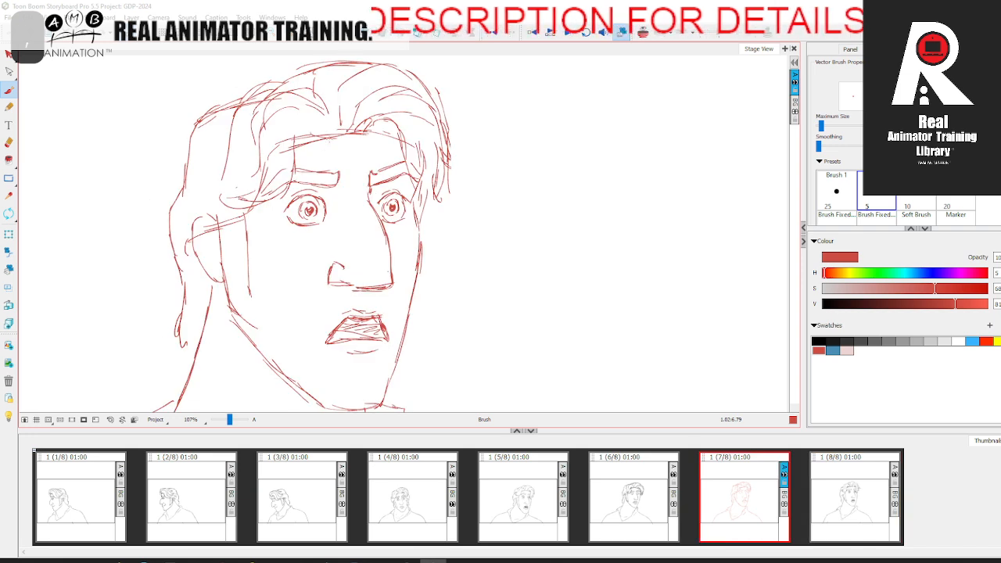
Step: Draw the hair lock from the forehead hairline to pointed tips at the near temple, using panels 6 and 8 as reference
{"action": "left_click_drag", "start_coordinate": [310, 129], "coordinate": [290, 183]}
{"action": "key", "text": "period"}
{"action": "key", "text": "comma"}
{"action": "key", "text": "period"}
{"action": "key", "text": "comma"}
{"action": "left_click", "coordinate": [630, 491]}
{"action": "key", "text": "period"}
{"action": "key", "text": "period"}
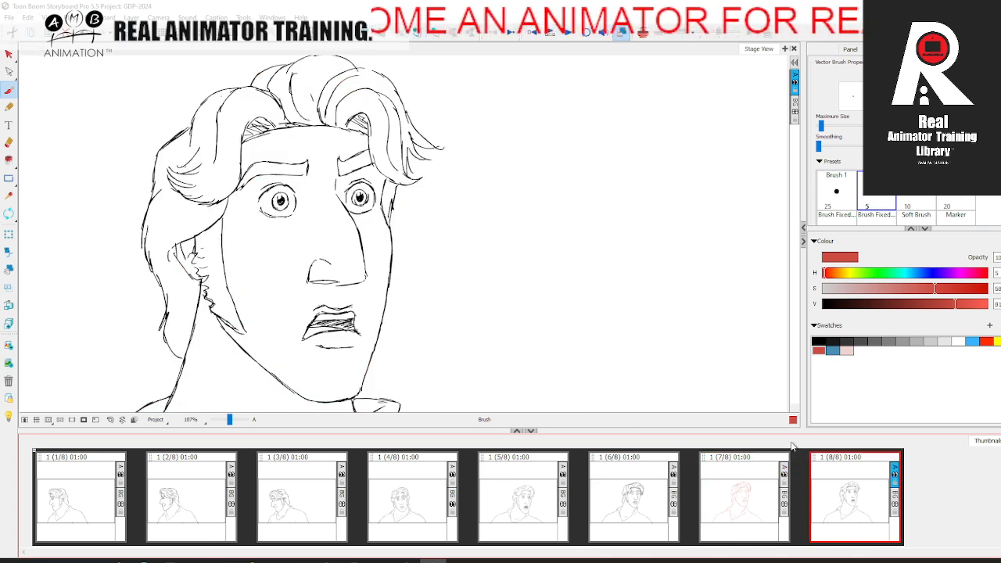
{"action": "key", "text": "comma"}
{"action": "key", "text": "period"}
{"action": "key", "text": "comma"}
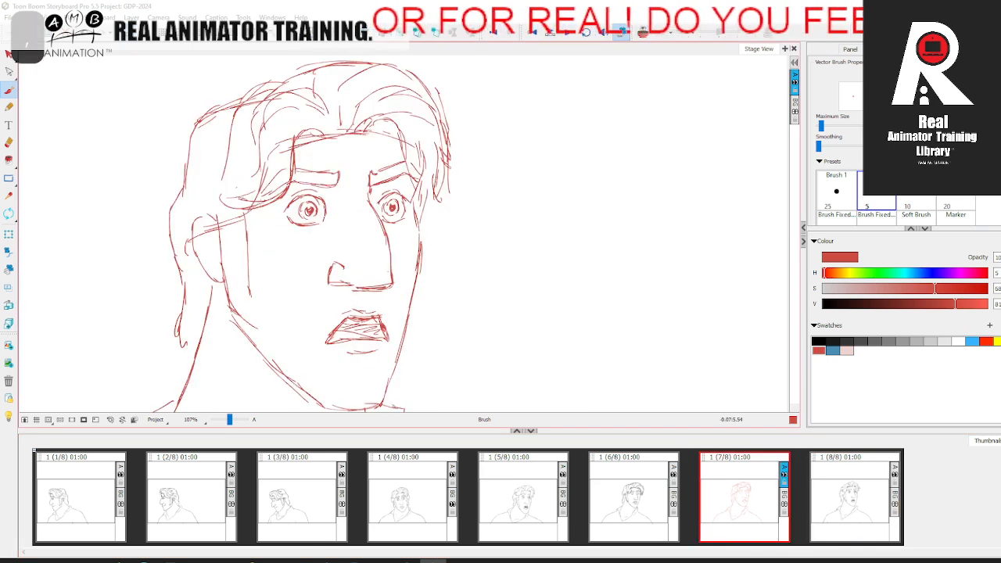
{"action": "key", "text": "period"}
{"action": "key", "text": "comma"}
{"action": "key", "text": "period"}
{"action": "key", "text": "comma"}
Step: Reinforce the hair contour on the upper back of the head, checking against panel 8
{"action": "key", "text": "period"}
{"action": "key", "text": "comma"}
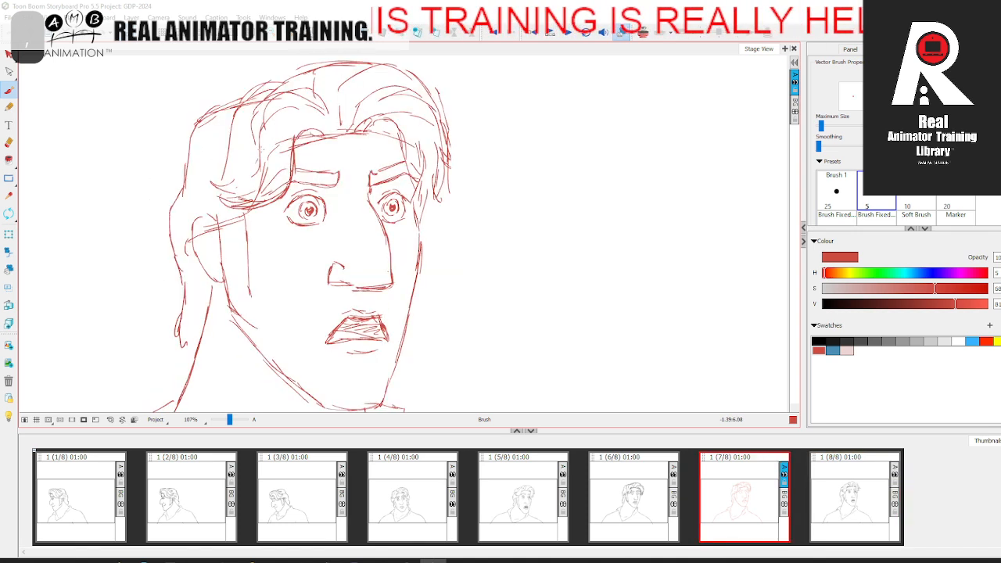
{"action": "key", "text": "period"}
{"action": "key", "text": "comma"}
{"action": "key", "text": "period"}
{"action": "key", "text": "comma"}
{"action": "key", "text": "period"}
{"action": "key", "text": "comma"}
{"action": "left_click_drag", "start_coordinate": [206, 115], "coordinate": [262, 93]}
Step: Extend pointed strand tips outward from the hair beside the far temple, comparing with panel 8
{"action": "key", "text": "period"}
{"action": "key", "text": "comma"}
{"action": "left_click_drag", "start_coordinate": [496, 179], "coordinate": [446, 200]}
{"action": "key", "text": "period"}
{"action": "key", "text": "comma"}
{"action": "key", "text": "period"}
{"action": "key", "text": "comma"}
{"action": "key", "text": "period"}
{"action": "key", "text": "comma"}
{"action": "key", "text": "period"}
{"action": "key", "text": "comma"}
{"action": "key", "text": "comma"}
{"action": "key", "text": "period"}
{"action": "left_click_drag", "start_coordinate": [375, 210], "coordinate": [402, 225]}
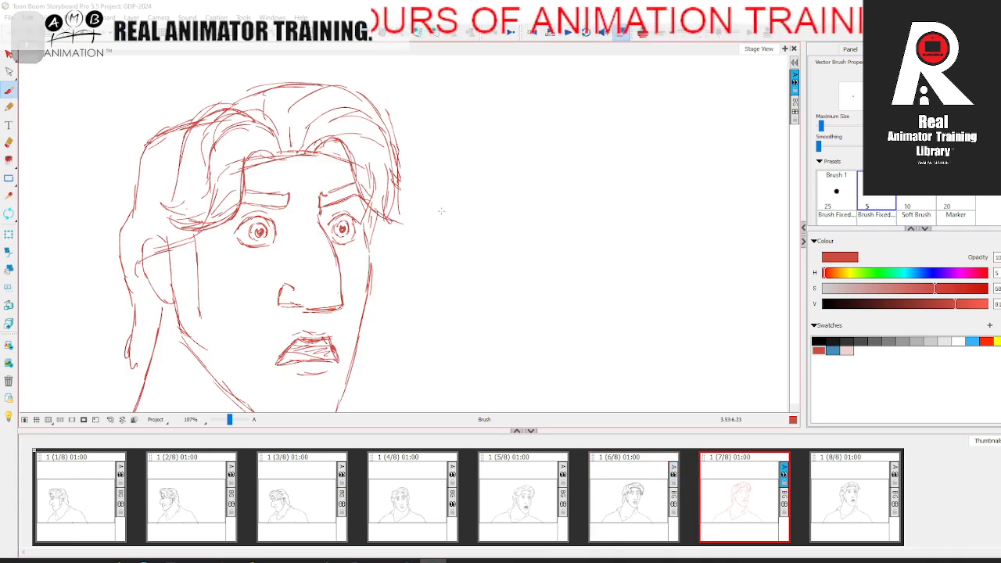
{"action": "key", "text": "comma"}
{"action": "key", "text": "period"}
{"action": "mouse_move", "coordinate": [298, 140]}
{"action": "left_mouse_down"}
{"action": "mouse_move", "coordinate": [386, 142]}
{"action": "mouse_move", "coordinate": [391, 181]}
{"action": "mouse_move", "coordinate": [416, 226]}
{"action": "left_mouse_up"}
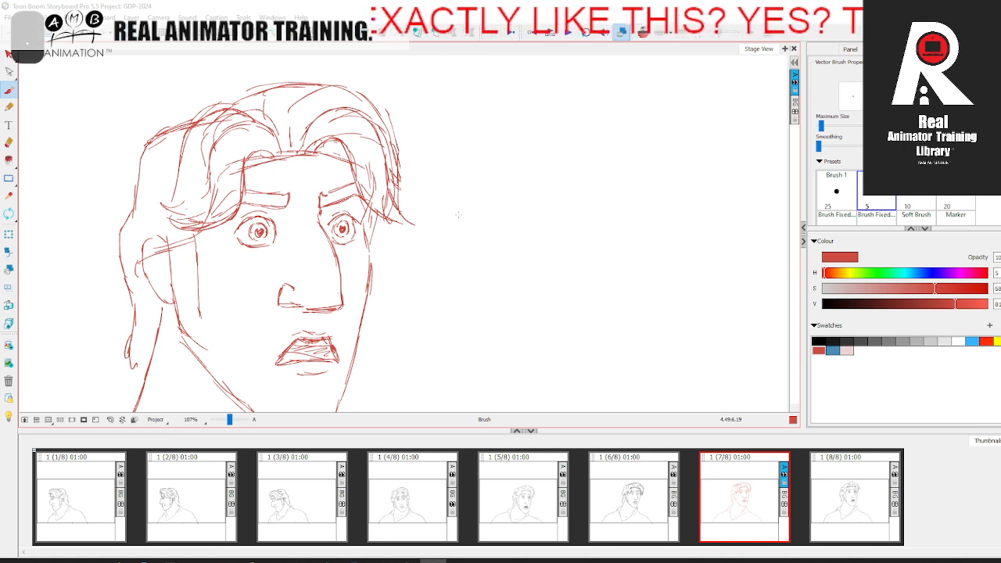
Step: Refine the far-side hair lock and its outer contour down to the tips, using panels 6 and 8 as reference
{"action": "left_click", "coordinate": [829, 494]}
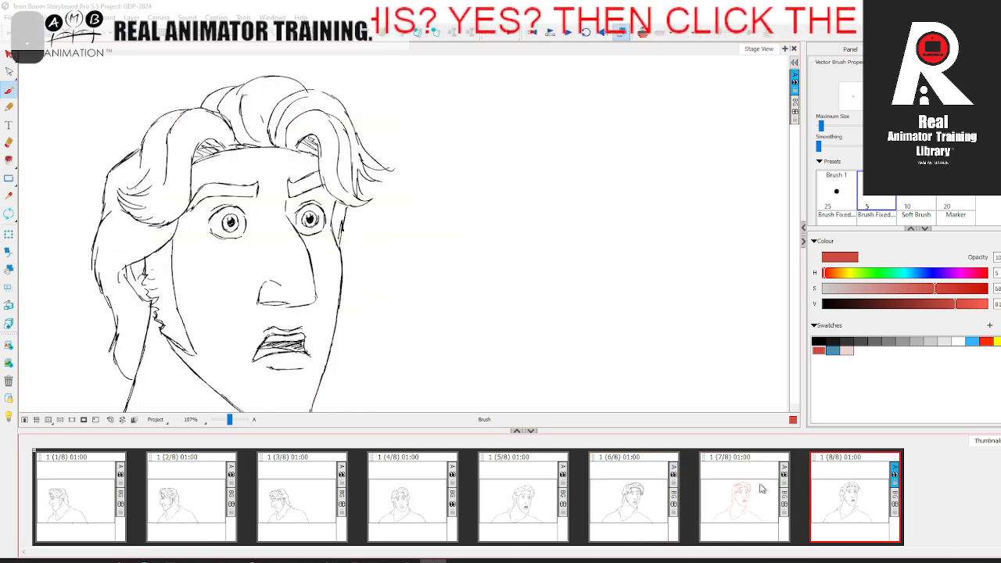
{"action": "left_click", "coordinate": [631, 494]}
{"action": "left_click", "coordinate": [739, 491]}
{"action": "left_click", "coordinate": [814, 487]}
{"action": "left_click", "coordinate": [635, 495]}
{"action": "left_click", "coordinate": [747, 492]}
{"action": "key", "text": "Left"}
{"action": "key", "text": "Right"}
{"action": "mouse_move", "coordinate": [295, 125]}
{"action": "left_mouse_down"}
{"action": "mouse_move", "coordinate": [323, 92]}
{"action": "mouse_move", "coordinate": [377, 110]}
{"action": "left_mouse_up"}
{"action": "left_click_drag", "start_coordinate": [385, 128], "coordinate": [403, 188]}
{"action": "key", "text": "Left"}
{"action": "key", "text": "Right"}
{"action": "mouse_move", "coordinate": [398, 165]}
{"action": "left_mouse_down"}
{"action": "mouse_move", "coordinate": [415, 202]}
{"action": "mouse_move", "coordinate": [405, 212]}
{"action": "left_mouse_up"}
Step: Redraw the top of the hair as a higher rounded curve and erase the old crown line
{"action": "left_click", "coordinate": [744, 491]}
{"action": "key", "text": "Right"}
{"action": "key", "text": "Left"}
{"action": "key", "text": "Right"}
{"action": "key", "text": "Left"}
{"action": "key", "text": "Right"}
{"action": "key", "text": "Left"}
{"action": "left_click_drag", "start_coordinate": [321, 90], "coordinate": [283, 82]}
{"action": "key", "text": "Right"}
{"action": "key", "text": "Left"}
{"action": "key", "text": "alt+e"}
{"action": "mouse_move", "coordinate": [329, 78]}
{"action": "left_mouse_down"}
{"action": "mouse_move", "coordinate": [270, 87]}
{"action": "mouse_move", "coordinate": [291, 78]}
{"action": "mouse_move", "coordinate": [263, 117]}
{"action": "mouse_move", "coordinate": [225, 109]}
{"action": "left_mouse_up"}
{"action": "key", "text": "alt+b"}
Step: Flip between panels 7 and 8 to examine how the head and hair move
{"action": "key", "text": "Right"}
{"action": "key", "text": "Left"}
{"action": "key", "text": "Right"}
{"action": "key", "text": "Left"}
{"action": "key", "text": "Right"}
{"action": "key", "text": "Left"}
{"action": "key", "text": "Right"}
{"action": "key", "text": "Left"}
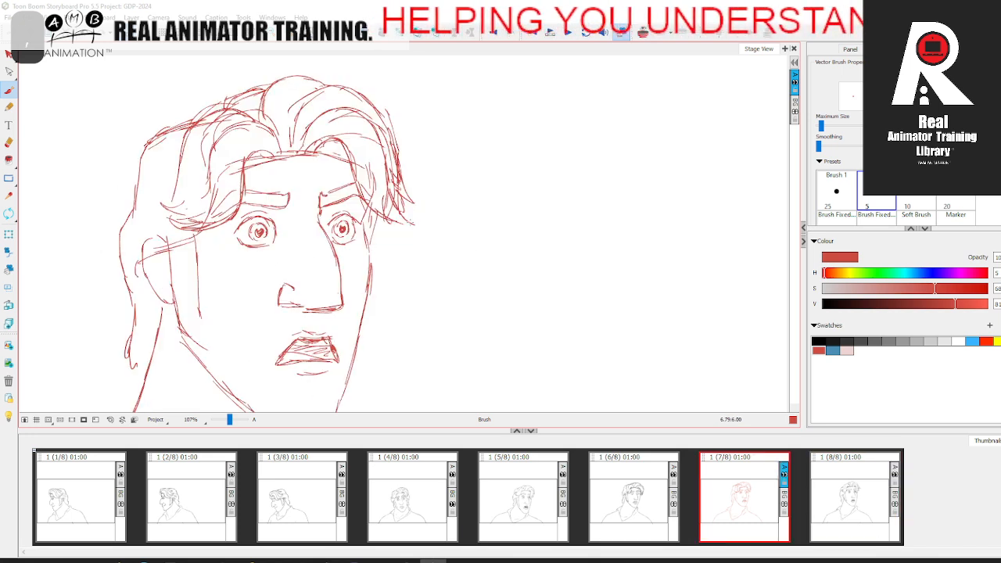
{"action": "key", "text": "Right"}
{"action": "key", "text": "Left"}
{"action": "key", "text": "Right"}
{"action": "key", "text": "Left"}
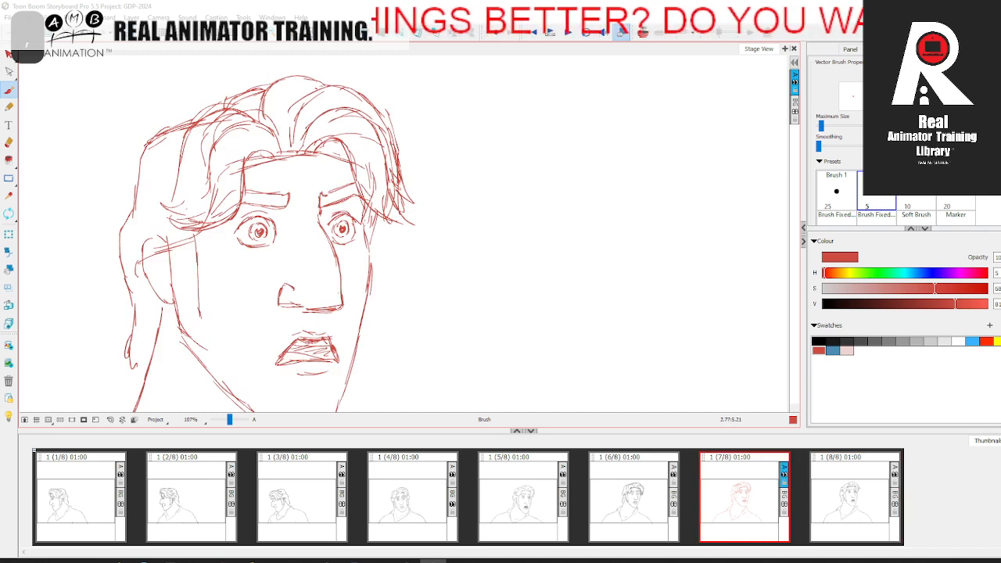
{"action": "key", "text": "period"}
{"action": "key", "text": "comma"}
Step: Sketch the inner folds of the ear in panel 7, following the ear in panel 8
{"action": "key", "text": "space"}
{"action": "left_click_drag", "start_coordinate": [423, 316], "coordinate": [439, 197]}
{"action": "left_click_drag", "start_coordinate": [229, 421], "coordinate": [226, 423]}
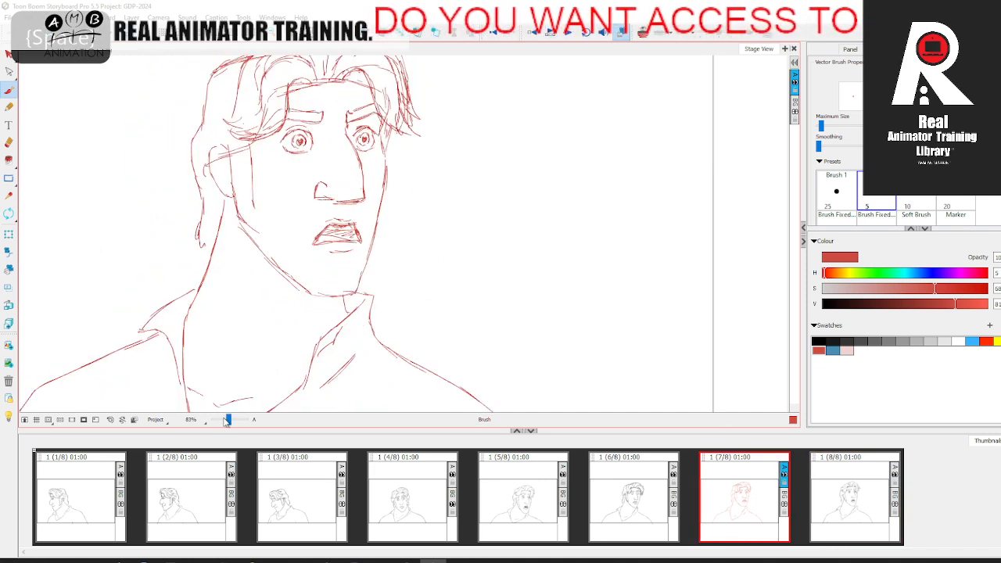
{"action": "key", "text": "space"}
{"action": "left_click_drag", "start_coordinate": [272, 372], "coordinate": [245, 420]}
{"action": "left_click", "coordinate": [848, 495]}
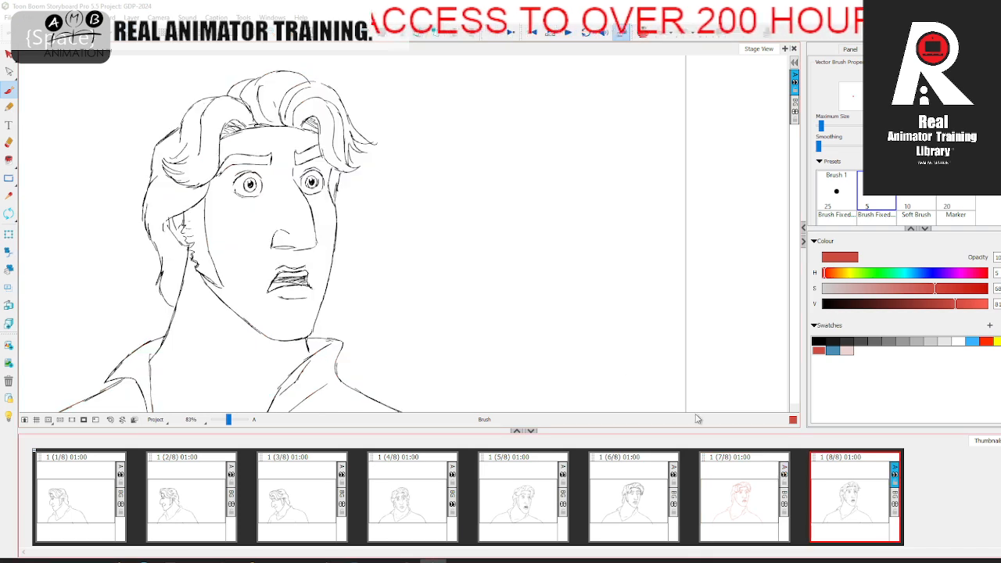
{"action": "key", "text": "Left"}
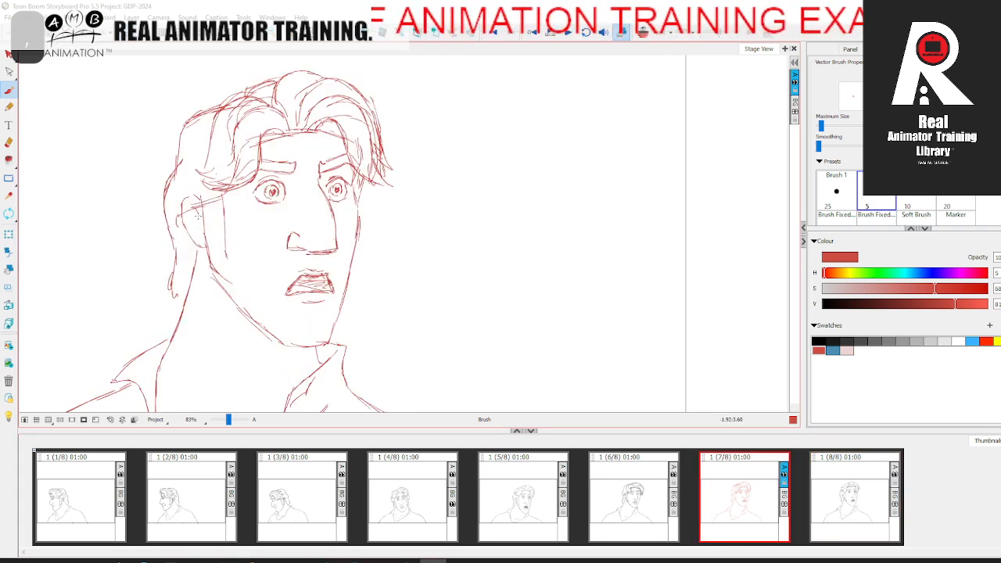
{"action": "key", "text": "period"}
{"action": "key", "text": "comma"}
{"action": "key", "text": "period"}
{"action": "key", "text": "comma"}
Step: Add a pointed tip to the hair at the nape and compare it with panel 8
{"action": "left_click_drag", "start_coordinate": [174, 288], "coordinate": [181, 303]}
{"action": "key", "text": "period"}
{"action": "key", "text": "comma"}
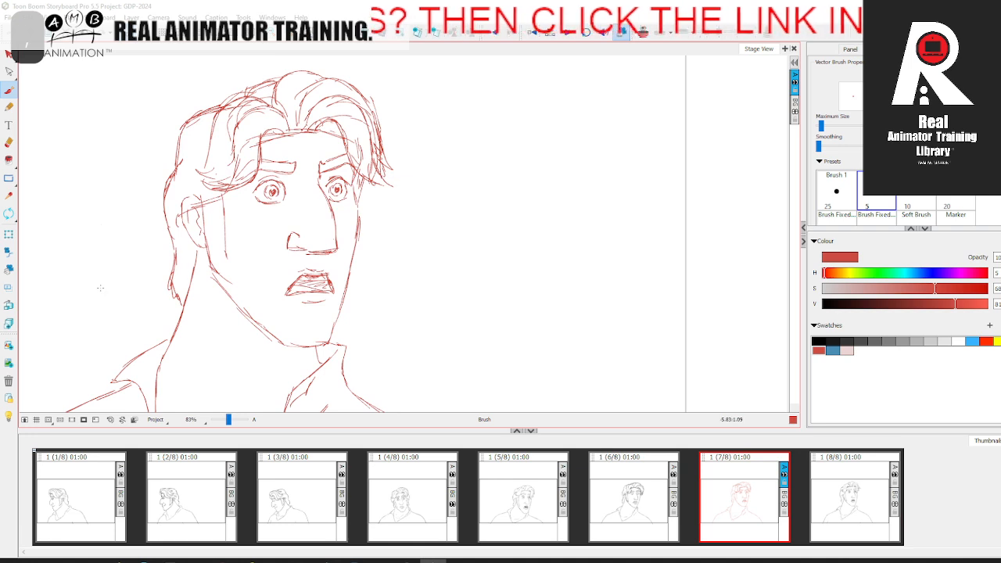
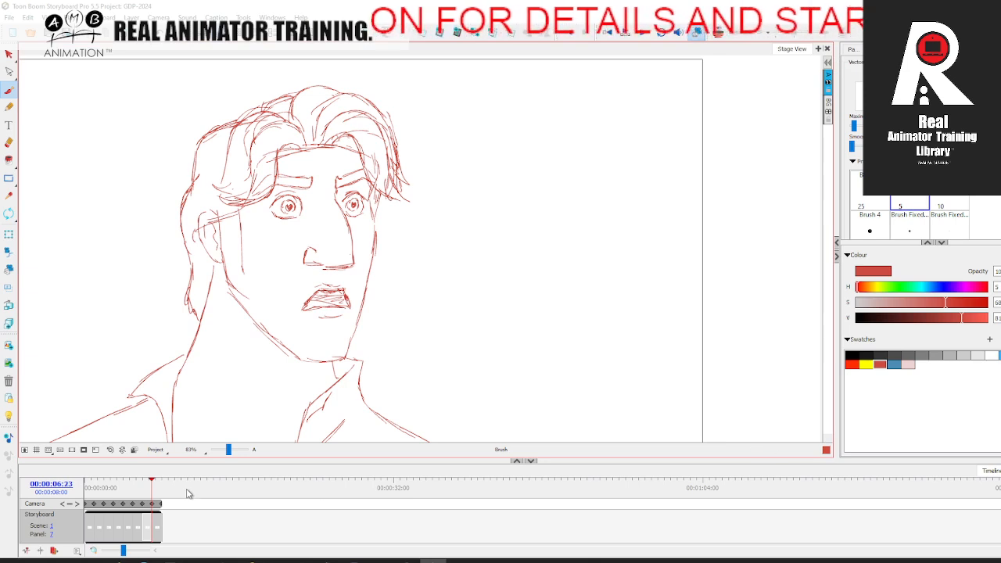
Step: Recolour all the lines of the panel 7 drawing black, checking it against the onion-skinned neighbours
{"action": "mouse_move", "coordinate": [163, 493]}
{"action": "left_mouse_down"}
{"action": "mouse_move", "coordinate": [101, 493]}
{"action": "mouse_move", "coordinate": [161, 492]}
{"action": "mouse_move", "coordinate": [130, 495]}
{"action": "mouse_move", "coordinate": [161, 503]}
{"action": "mouse_move", "coordinate": [119, 503]}
{"action": "mouse_move", "coordinate": [155, 503]}
{"action": "mouse_move", "coordinate": [143, 503]}
{"action": "left_mouse_up"}
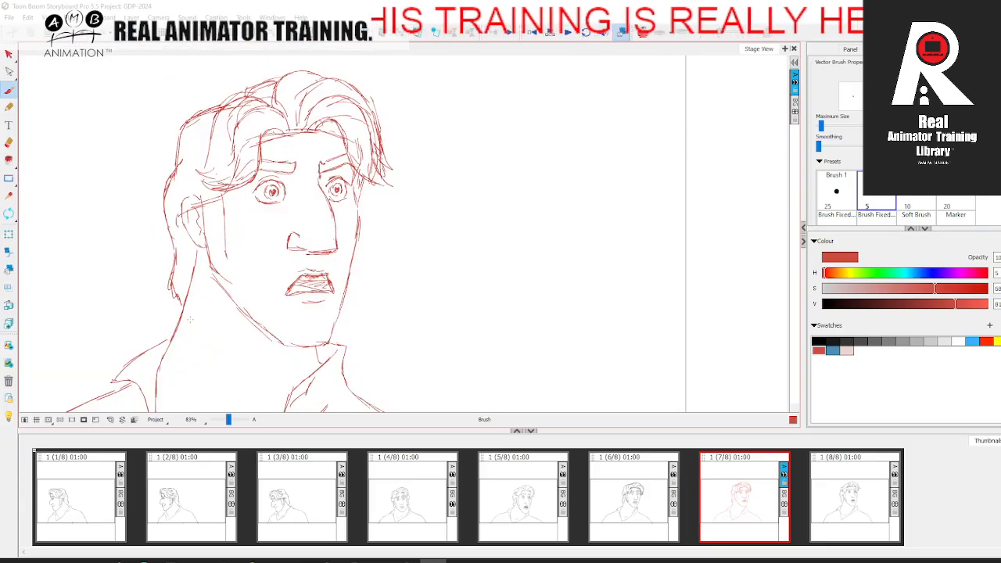
{"action": "left_click", "coordinate": [643, 32]}
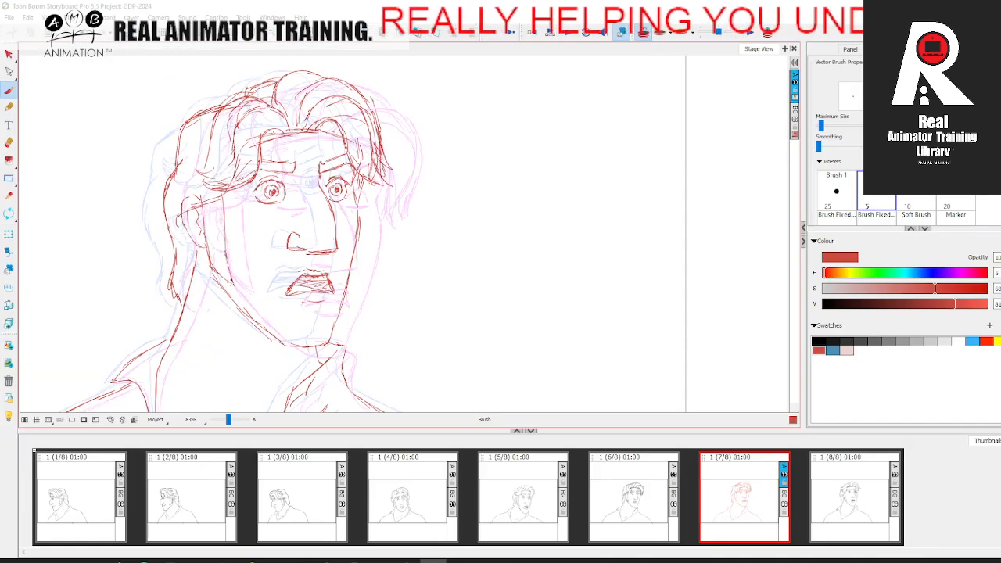
{"action": "left_click", "coordinate": [8, 54]}
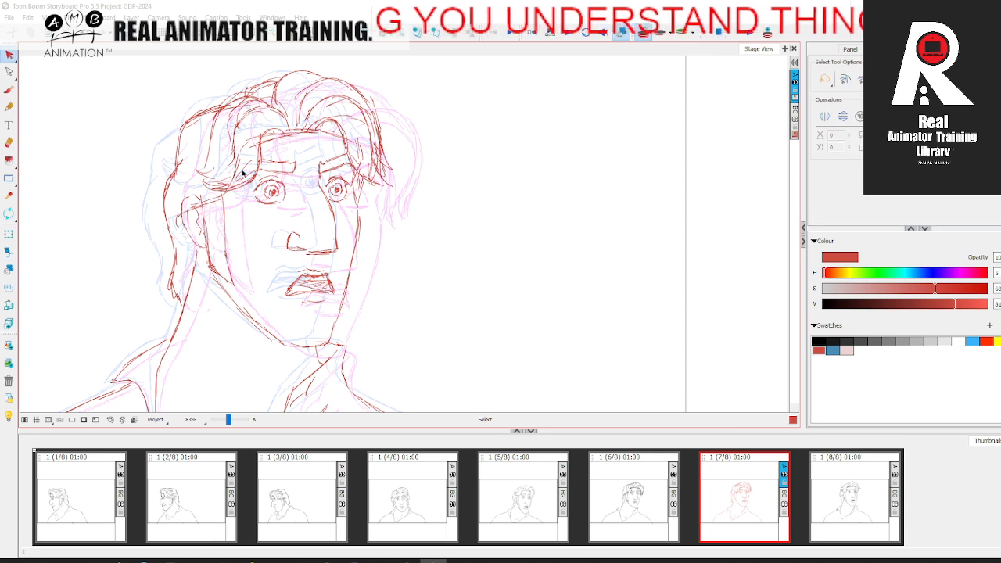
{"action": "key", "text": "ctrl+a"}
{"action": "left_click", "coordinate": [819, 341]}
{"action": "left_click", "coordinate": [661, 354]}
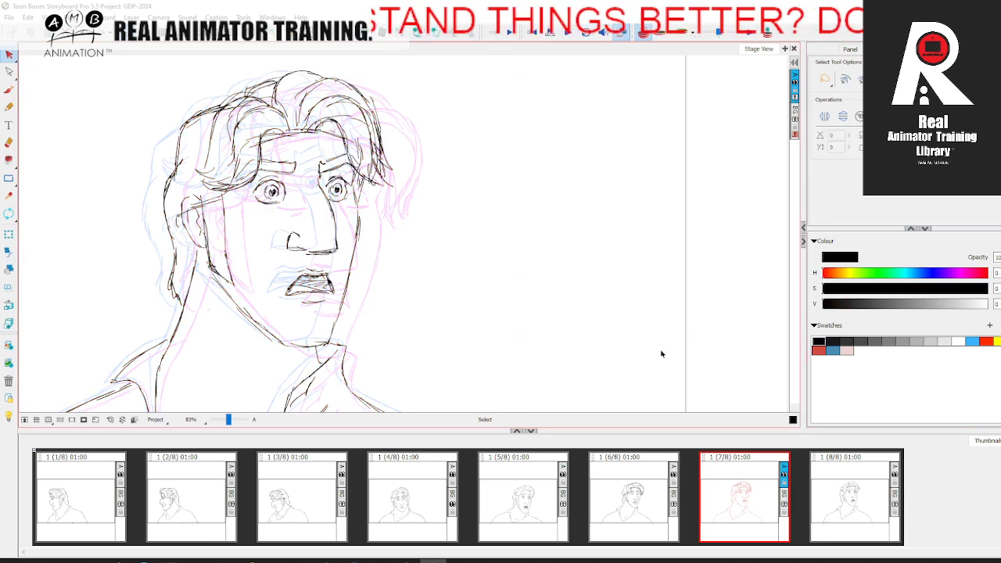
{"action": "left_click", "coordinate": [642, 33]}
Step: Flip through the panels around panel 7 and back to panel 1 to examine the head turn
{"action": "key", "text": "Left"}
{"action": "key", "text": "Right"}
{"action": "left_click", "coordinate": [836, 491]}
{"action": "left_click", "coordinate": [742, 495]}
{"action": "key", "text": "Left"}
{"action": "key", "text": "Right"}
{"action": "key", "text": "Right"}
{"action": "key", "text": "Left"}
{"action": "left_click", "coordinate": [530, 500]}
{"action": "left_click", "coordinate": [394, 512]}
{"action": "left_click", "coordinate": [286, 509]}
{"action": "left_click", "coordinate": [183, 506]}
{"action": "left_click", "coordinate": [84, 494]}
Step: Flip between panels 1, 2 and 3 to examine how the head starts turning
{"action": "left_click_drag", "start_coordinate": [230, 420], "coordinate": [226, 420]}
{"action": "key", "text": "space"}
{"action": "left_click_drag", "start_coordinate": [272, 360], "coordinate": [354, 353]}
{"action": "left_click", "coordinate": [175, 495]}
{"action": "left_click", "coordinate": [97, 494]}
{"action": "left_click", "coordinate": [191, 489]}
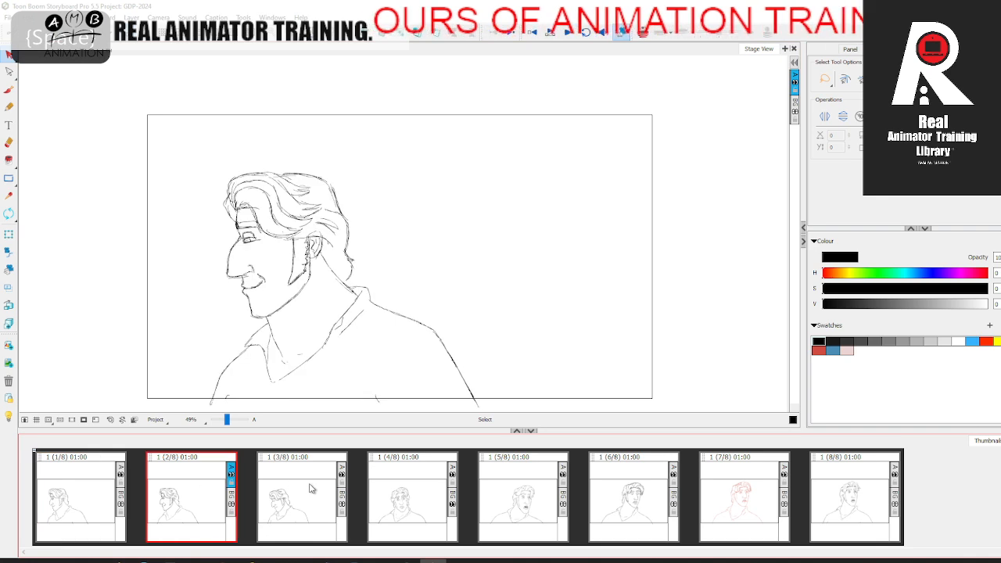
{"action": "left_click", "coordinate": [311, 489]}
{"action": "left_click", "coordinate": [234, 473]}
{"action": "left_click", "coordinate": [283, 484]}
{"action": "left_click", "coordinate": [73, 495]}
{"action": "left_click", "coordinate": [188, 493]}
{"action": "left_click", "coordinate": [299, 488]}
{"action": "left_click", "coordinate": [202, 494]}
Step: Add a blank panel after panel 2 and turn on onion skin for the neighbouring drawings
{"action": "left_click", "coordinate": [400, 32]}
{"action": "left_click", "coordinate": [643, 33]}
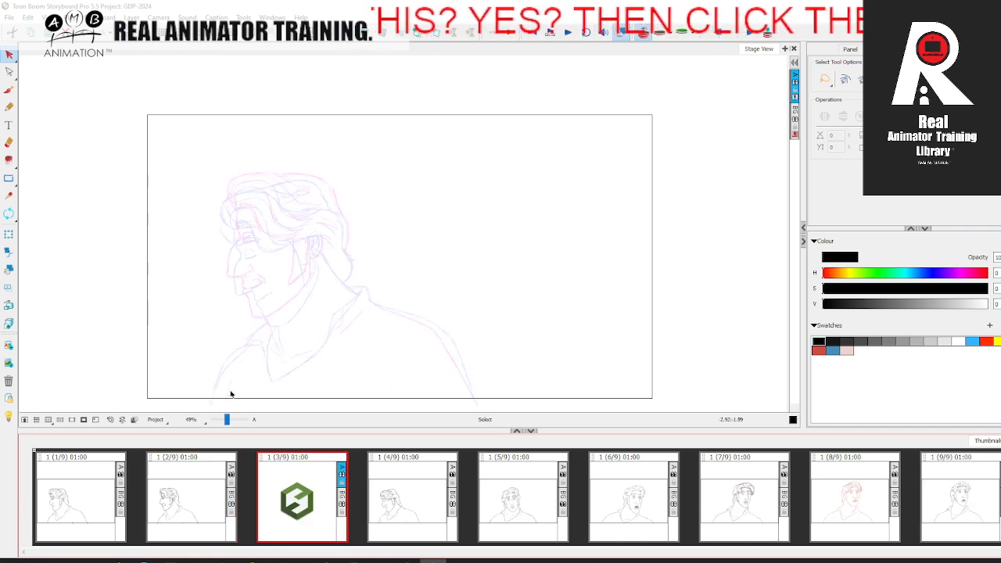
{"action": "left_click_drag", "start_coordinate": [227, 420], "coordinate": [229, 420]}
{"action": "left_click_drag", "start_coordinate": [235, 350], "coordinate": [375, 323]}
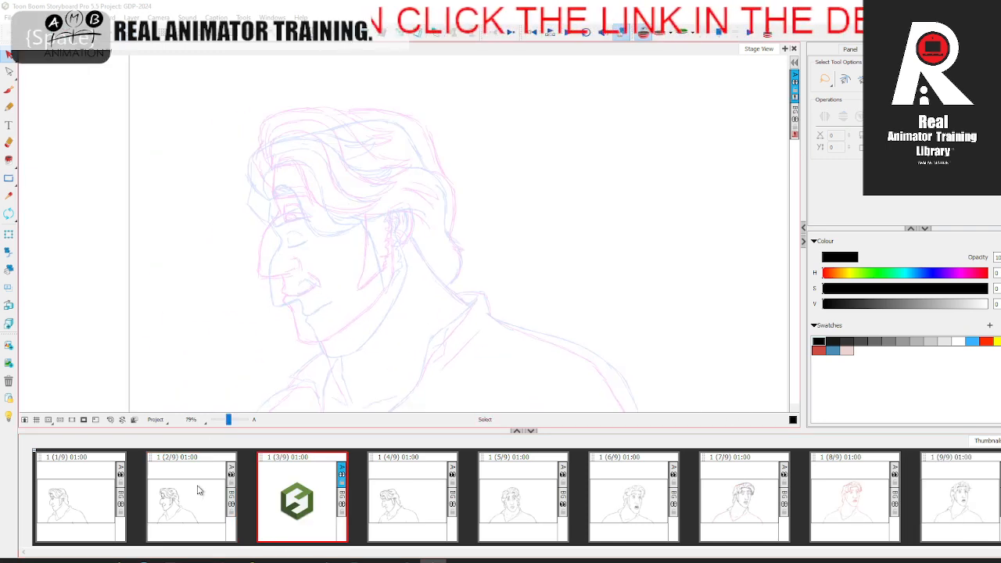
Step: Sketch the forehead, nose and upper-lip profile with the red brush, between the onion-skinned drawings in panel 3
{"action": "left_click", "coordinate": [819, 350]}
{"action": "key", "text": "alt+b"}
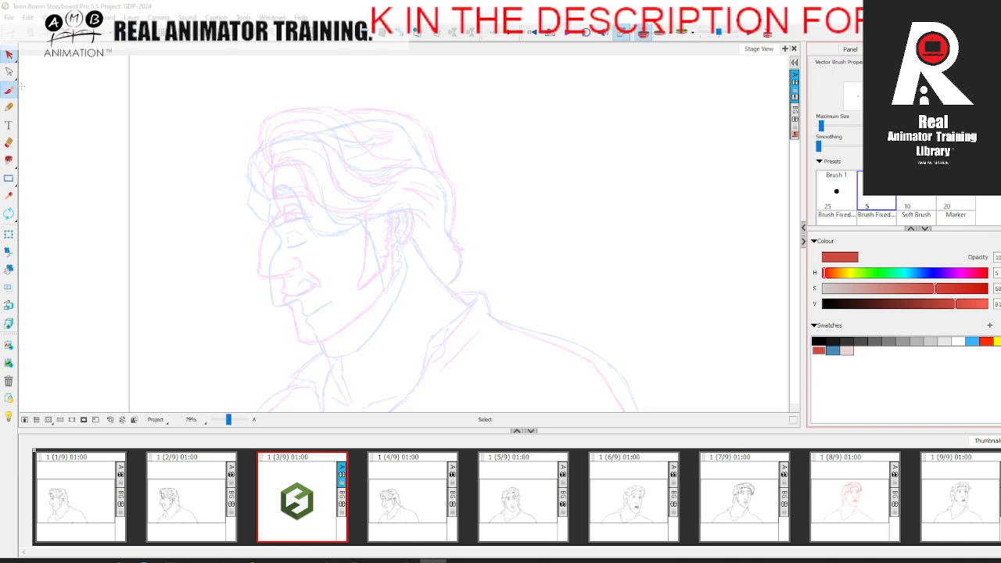
{"action": "left_click_drag", "start_coordinate": [228, 420], "coordinate": [229, 419]}
{"action": "left_click_drag", "start_coordinate": [239, 328], "coordinate": [283, 313]}
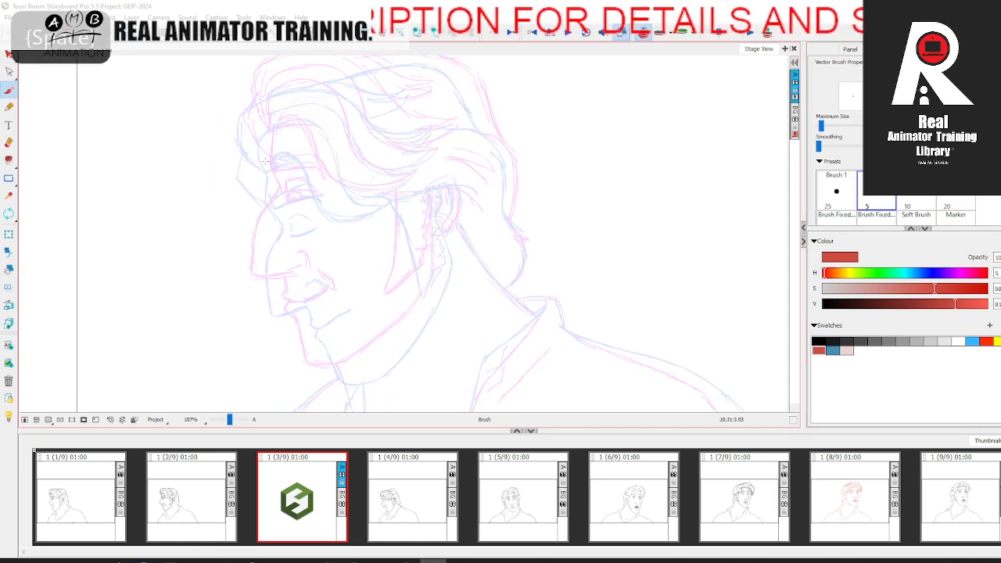
{"action": "left_click_drag", "start_coordinate": [274, 193], "coordinate": [259, 292]}
{"action": "key", "text": "."}
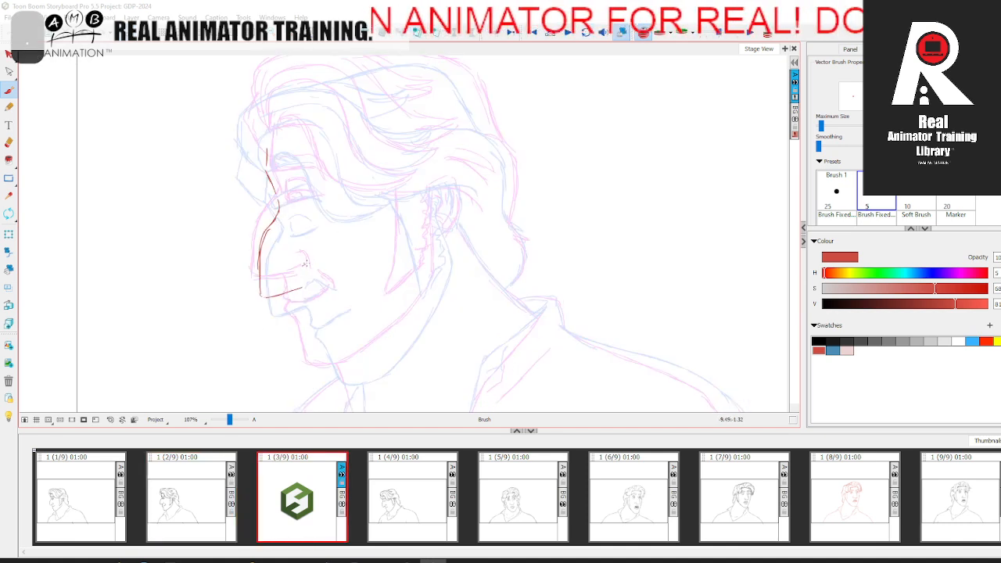
{"action": "left_click_drag", "start_coordinate": [306, 275], "coordinate": [297, 315]}
{"action": "key", "text": "."}
Step: Sketch the lower lip and chin, and carry the jawline up to the ear
{"action": "scroll", "coordinate": [298, 312], "scroll_direction": "down", "scroll_amount": 1}
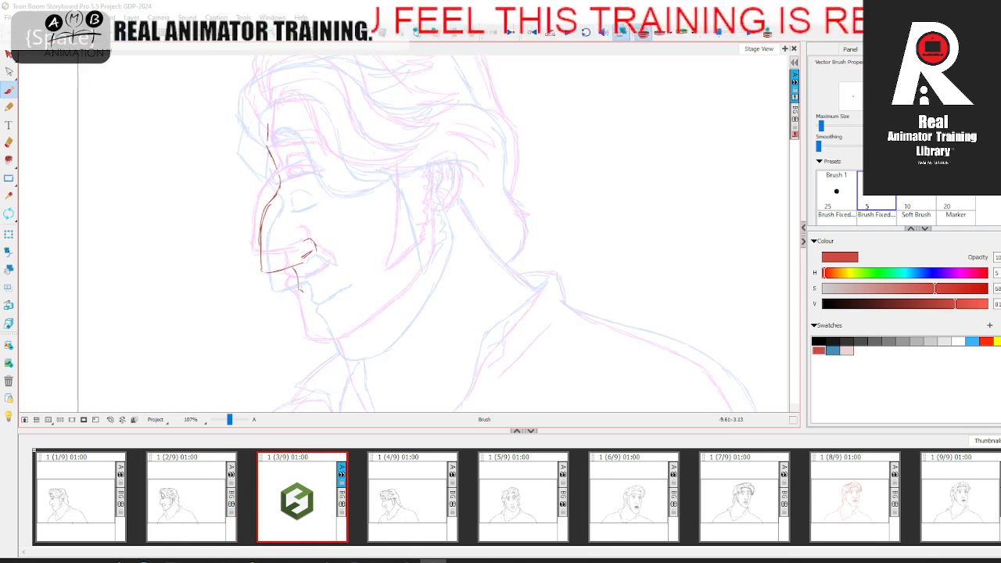
{"action": "mouse_move", "coordinate": [322, 336]}
{"action": "left_mouse_down"}
{"action": "mouse_move", "coordinate": [314, 320]}
{"action": "mouse_move", "coordinate": [331, 341]}
{"action": "left_mouse_up"}
{"action": "key", "text": "."}
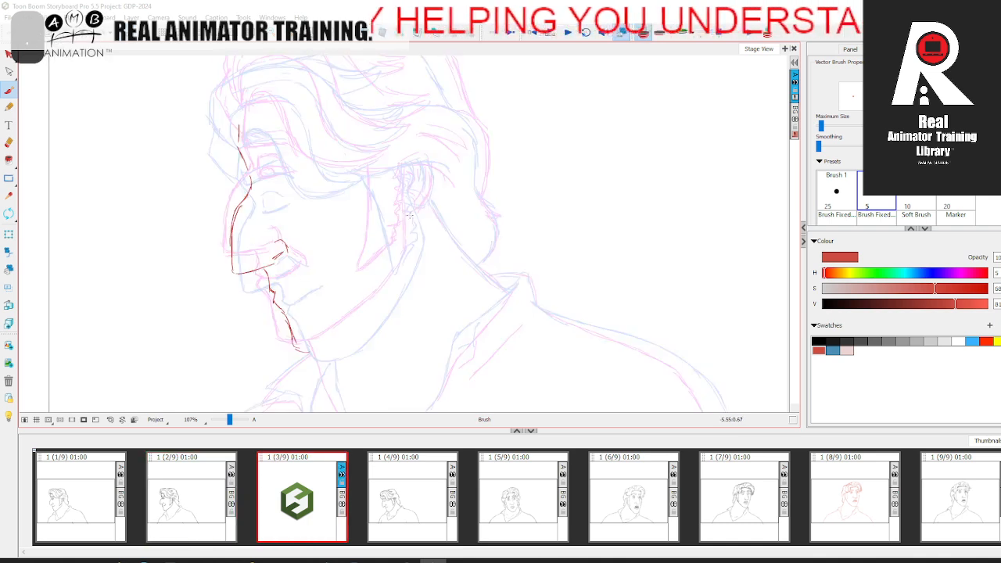
{"action": "mouse_move", "coordinate": [400, 190]}
{"action": "left_mouse_down"}
{"action": "mouse_move", "coordinate": [409, 253]}
{"action": "mouse_move", "coordinate": [365, 319]}
{"action": "left_mouse_up"}
{"action": "key", "text": "."}
Step: Sketch the eye with its iris and lids and the eyebrow above it, following the neighbouring panels
{"action": "key", "text": "."}
{"action": "left_click_drag", "start_coordinate": [284, 205], "coordinate": [287, 219]}
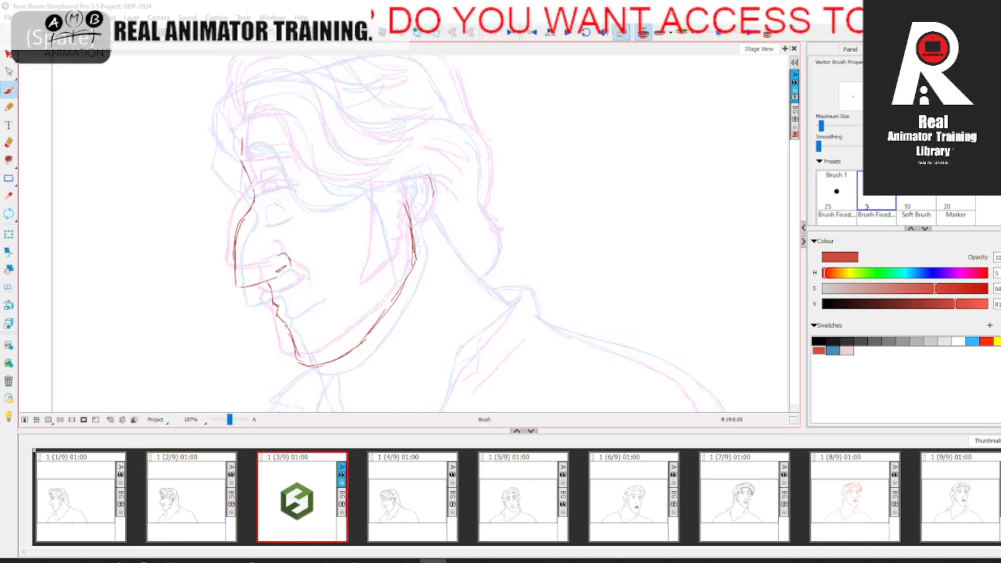
{"action": "key", "text": "."}
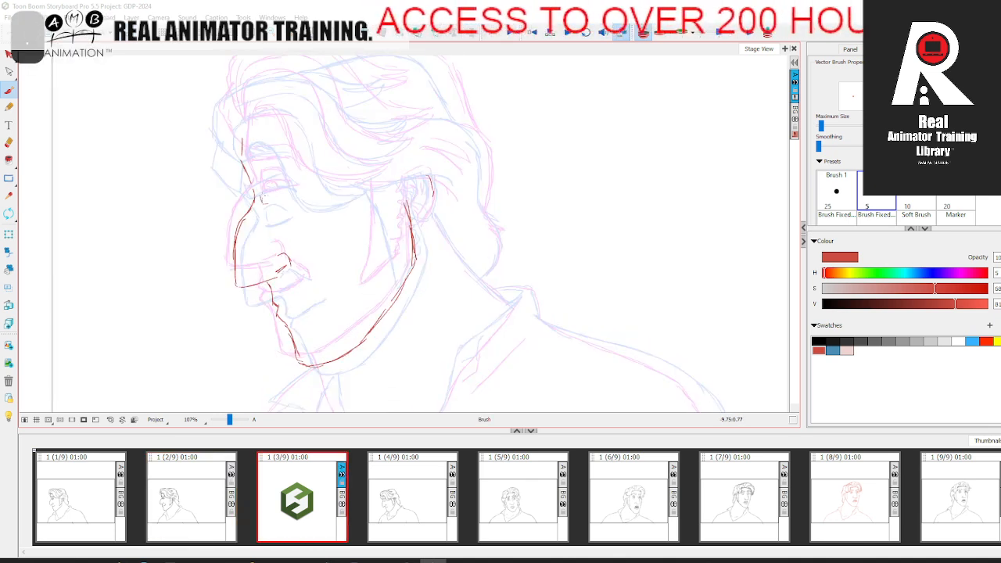
{"action": "left_click_drag", "start_coordinate": [261, 186], "coordinate": [280, 199]}
{"action": "key", "text": "."}
{"action": "key", "text": "."}
{"action": "mouse_move", "coordinate": [295, 165]}
{"action": "left_mouse_down"}
{"action": "mouse_move", "coordinate": [302, 174]}
{"action": "mouse_move", "coordinate": [281, 159]}
{"action": "left_mouse_up"}
{"action": "key", "text": "."}
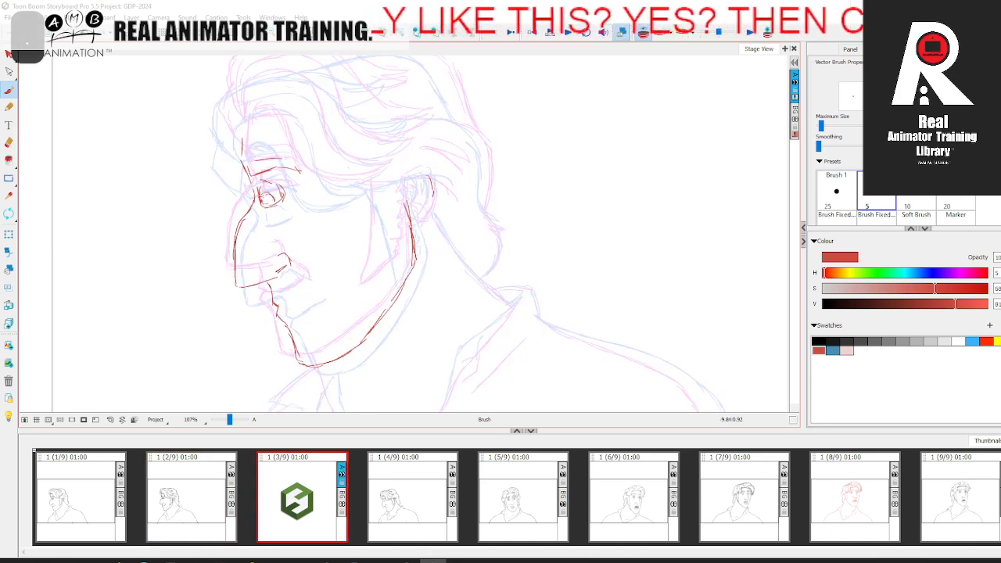
{"action": "key", "text": "."}
{"action": "key", "text": "."}
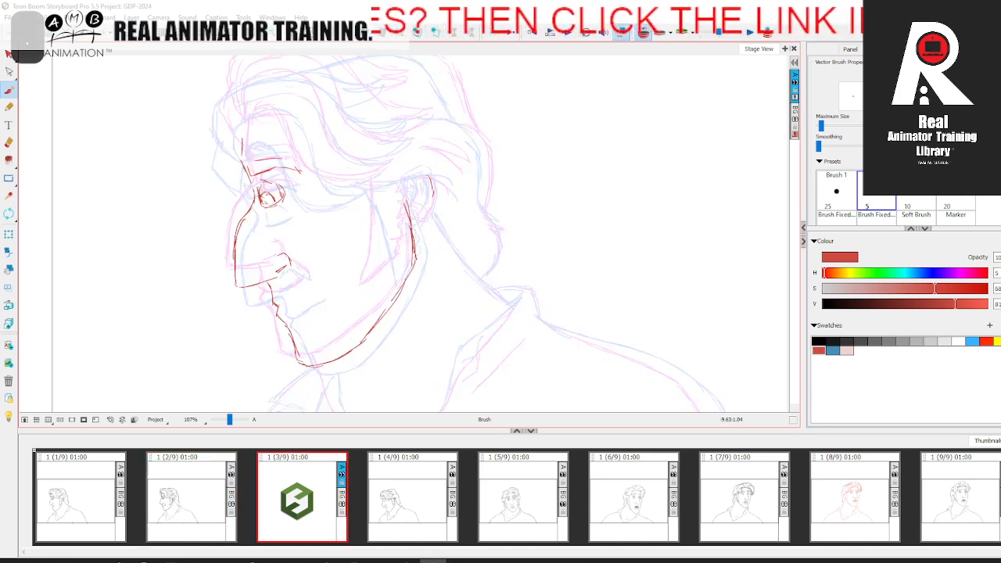
{"action": "key", "text": "."}
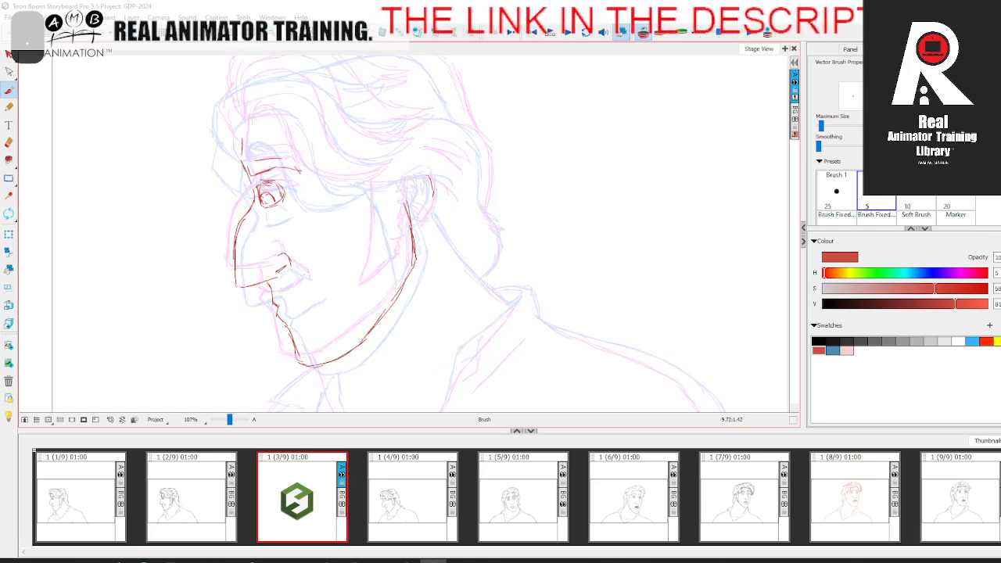
{"action": "key", "text": "."}
{"action": "key", "text": "."}
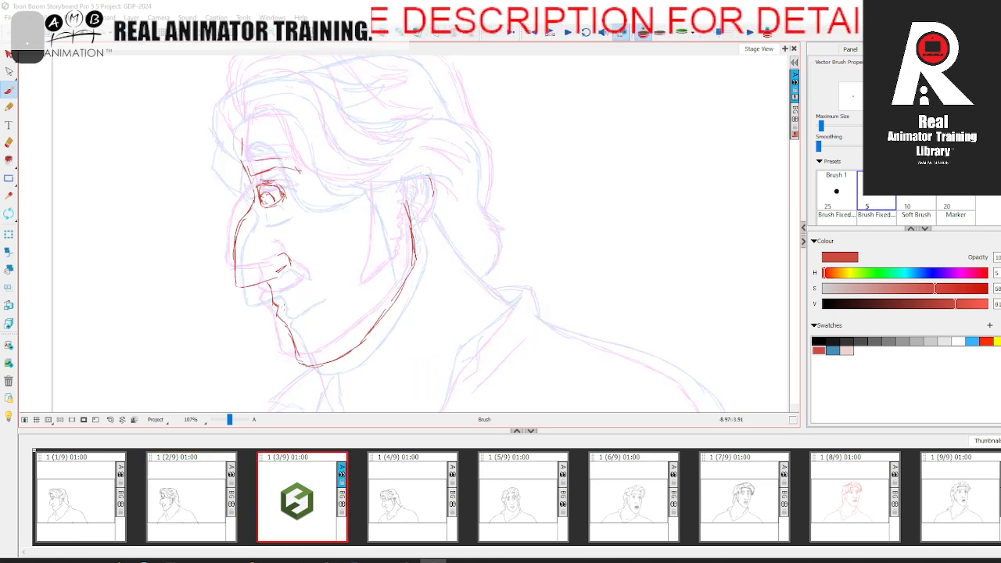
Step: Sketch the mouth line and its corner, and compare the face with panel 2
{"action": "left_click_drag", "start_coordinate": [274, 307], "coordinate": [313, 283]}
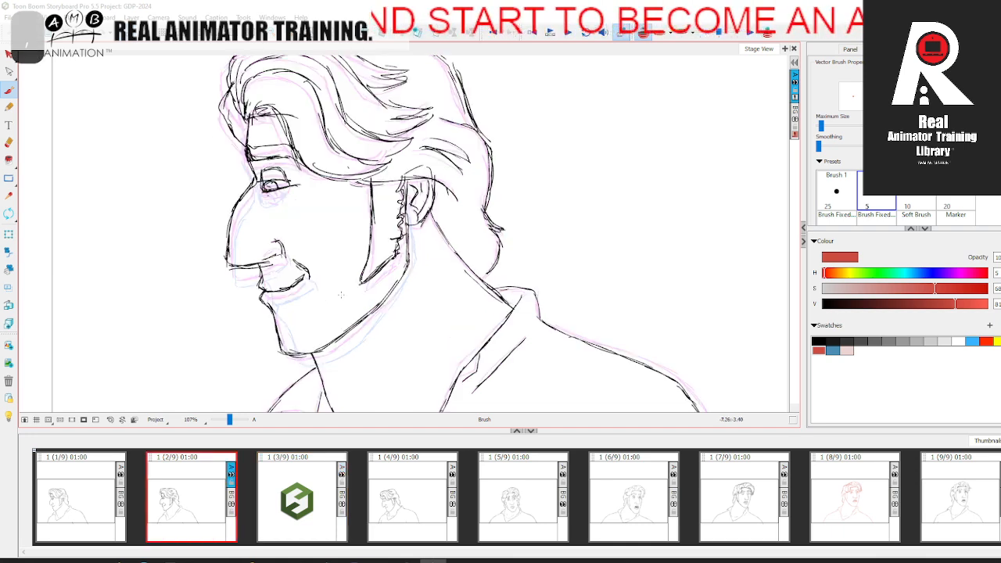
{"action": "key", "text": "."}
{"action": "key", "text": "."}
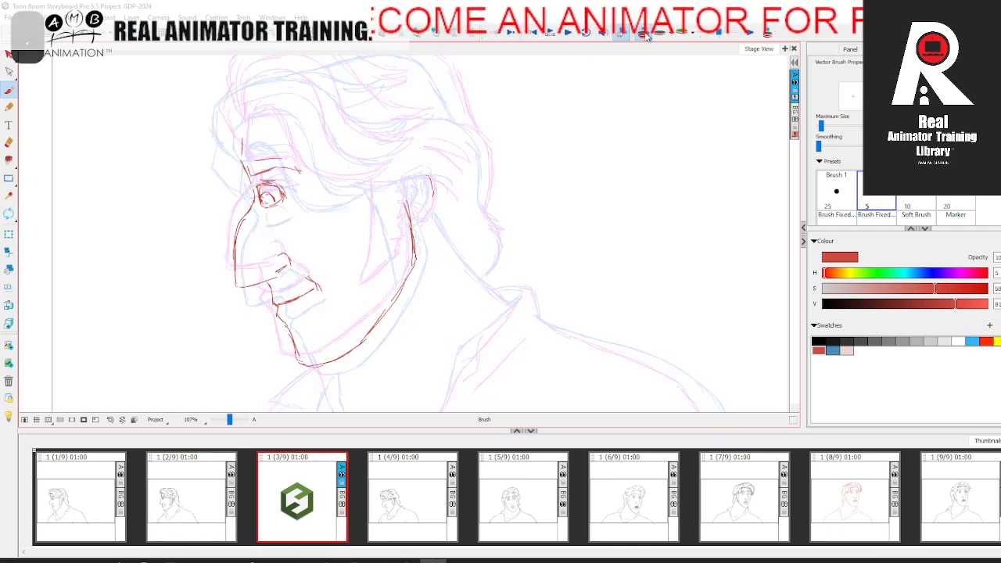
{"action": "key", "text": "."}
{"action": "left_click", "coordinate": [211, 508]}
{"action": "key", "text": "."}
{"action": "key", "text": "."}
{"action": "key", "text": "."}
{"action": "left_click", "coordinate": [643, 32]}
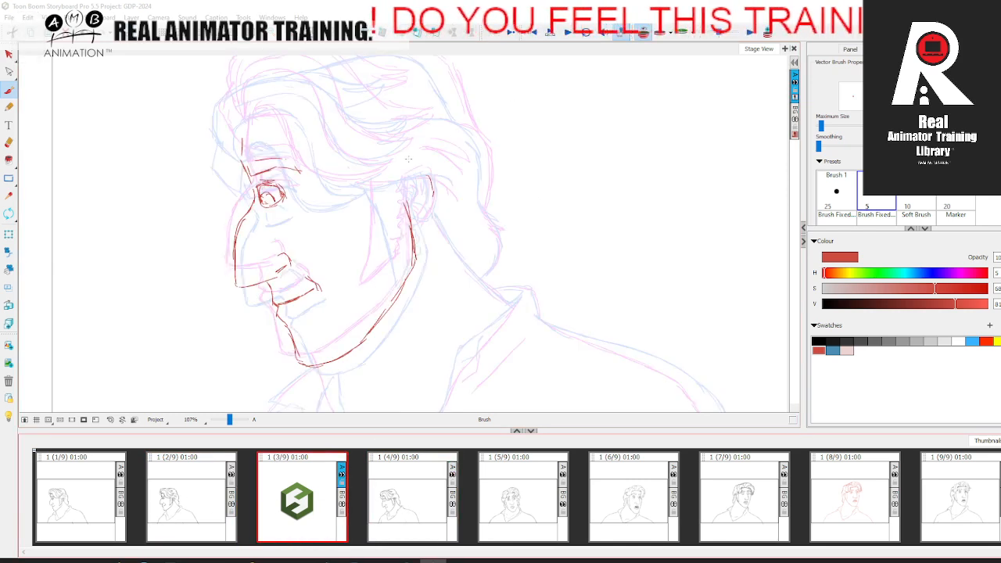
Step: Sketch the hair outline from the crown down the back of the head to the nape
{"action": "scroll", "coordinate": [258, 130], "scroll_direction": "up", "scroll_amount": 3}
{"action": "mouse_move", "coordinate": [263, 121]}
{"action": "left_mouse_down"}
{"action": "mouse_move", "coordinate": [402, 101]}
{"action": "mouse_move", "coordinate": [437, 119]}
{"action": "mouse_move", "coordinate": [470, 187]}
{"action": "left_mouse_up"}
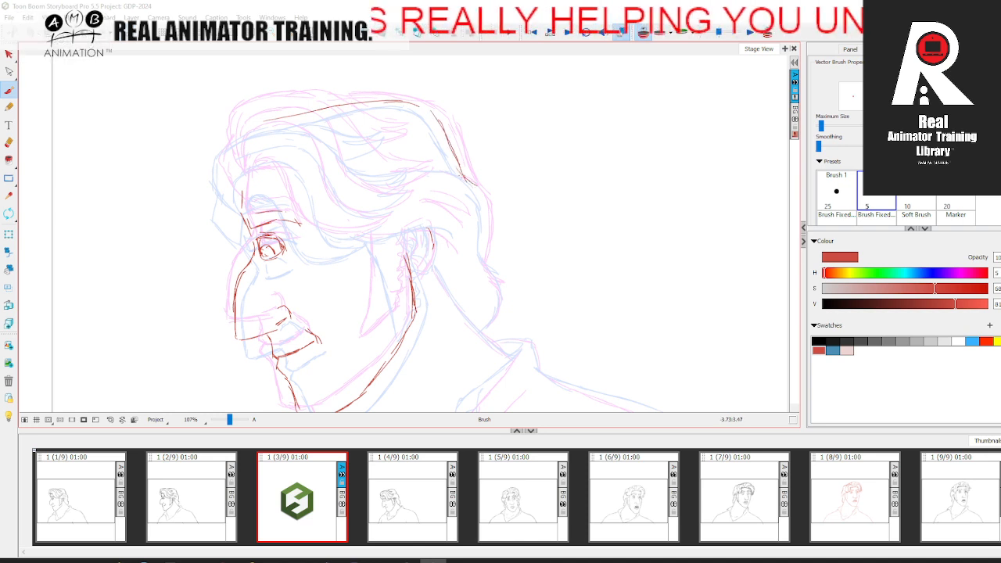
{"action": "left_click_drag", "start_coordinate": [483, 248], "coordinate": [487, 198]}
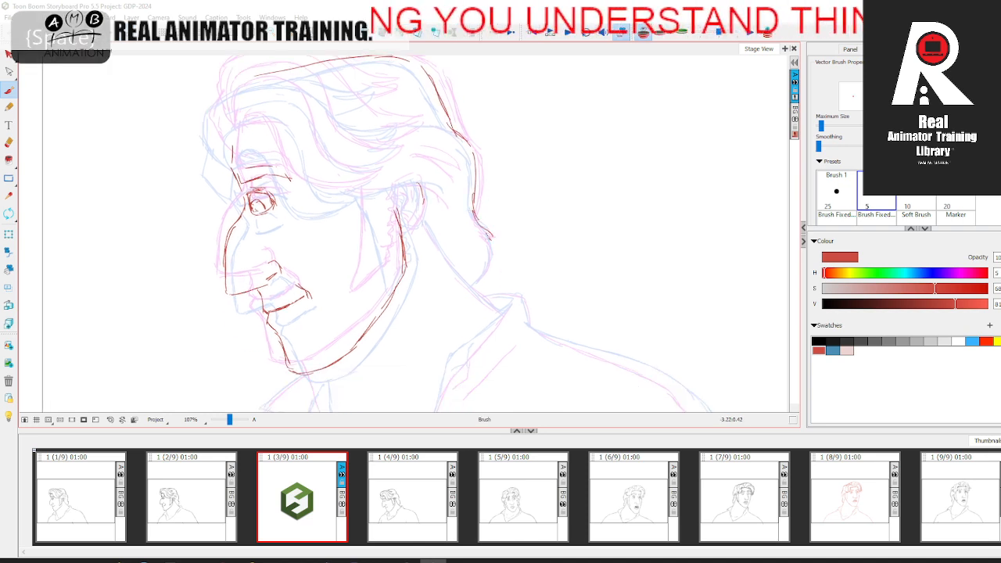
{"action": "left_click_drag", "start_coordinate": [485, 271], "coordinate": [475, 284]}
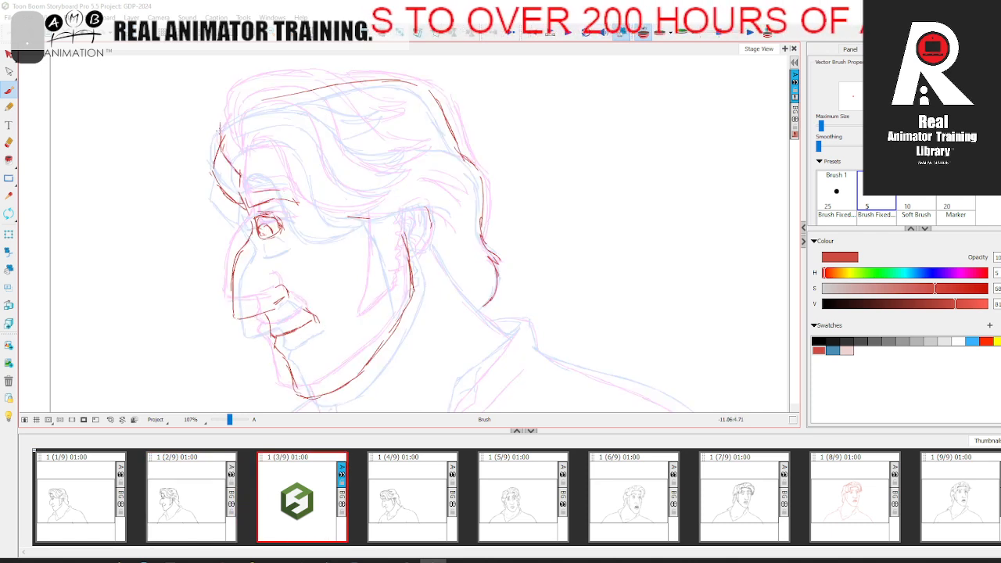
Step: Sketch the front of the hair, a swept lock on top and the hairline running above the ear
{"action": "mouse_move", "coordinate": [221, 131]}
{"action": "left_mouse_down"}
{"action": "mouse_move", "coordinate": [239, 100]}
{"action": "mouse_move", "coordinate": [284, 90]}
{"action": "mouse_move", "coordinate": [329, 97]}
{"action": "mouse_move", "coordinate": [395, 140]}
{"action": "left_mouse_up"}
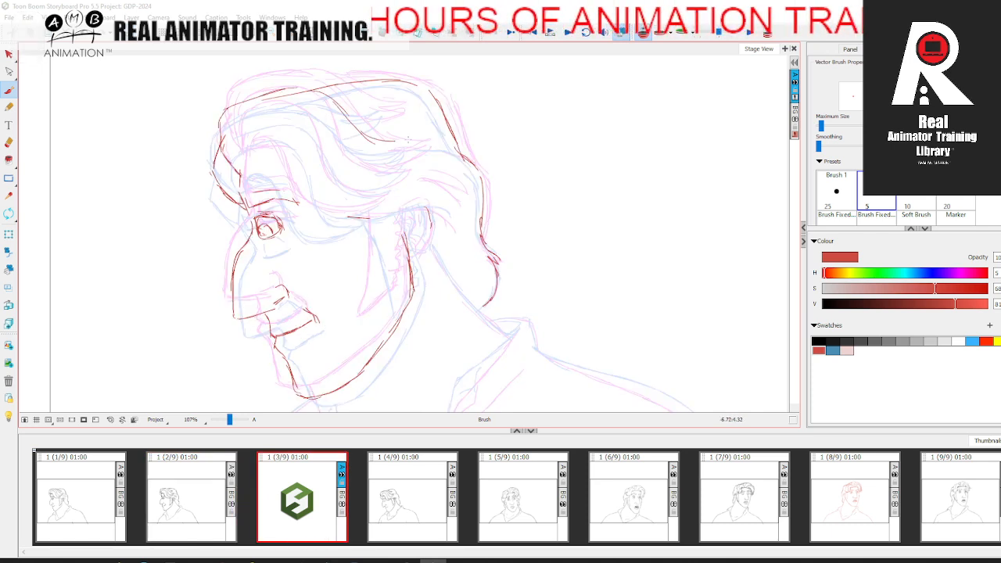
{"action": "left_click_drag", "start_coordinate": [396, 140], "coordinate": [408, 139]}
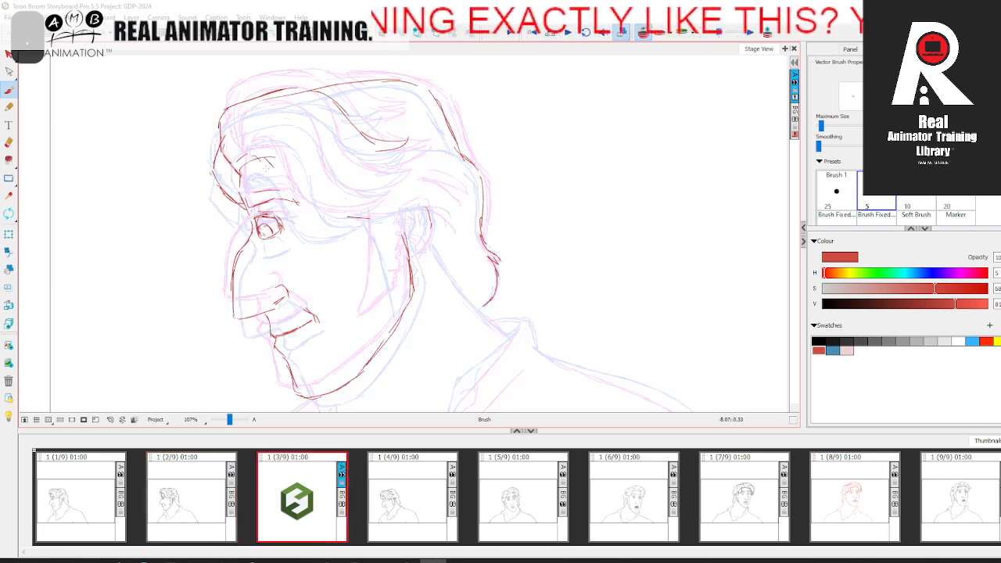
{"action": "left_click_drag", "start_coordinate": [261, 163], "coordinate": [288, 206]}
{"action": "left_click_drag", "start_coordinate": [273, 178], "coordinate": [308, 222]}
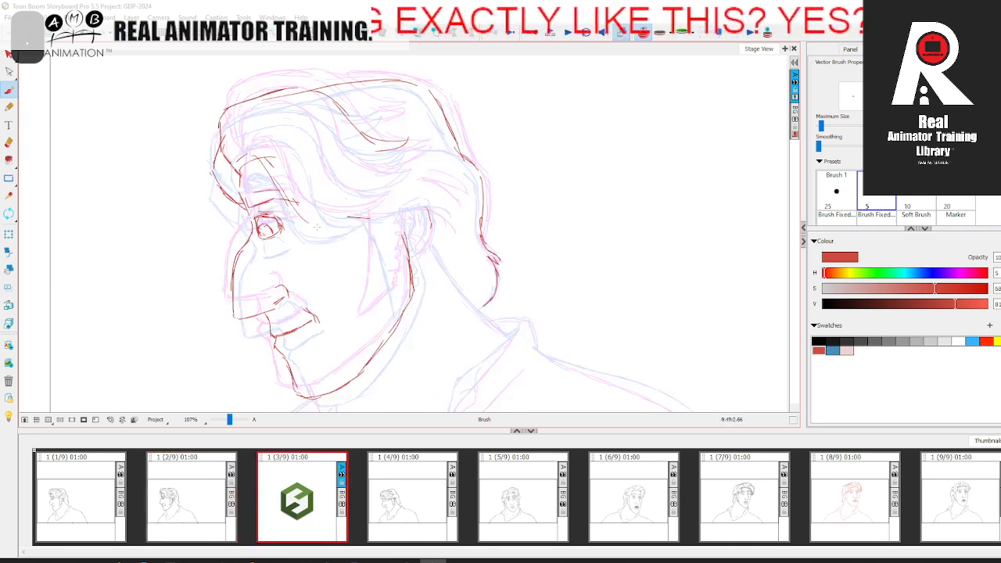
{"action": "left_click_drag", "start_coordinate": [328, 225], "coordinate": [372, 213]}
{"action": "left_click_drag", "start_coordinate": [344, 221], "coordinate": [441, 212]}
{"action": "left_click_drag", "start_coordinate": [441, 211], "coordinate": [453, 216]}
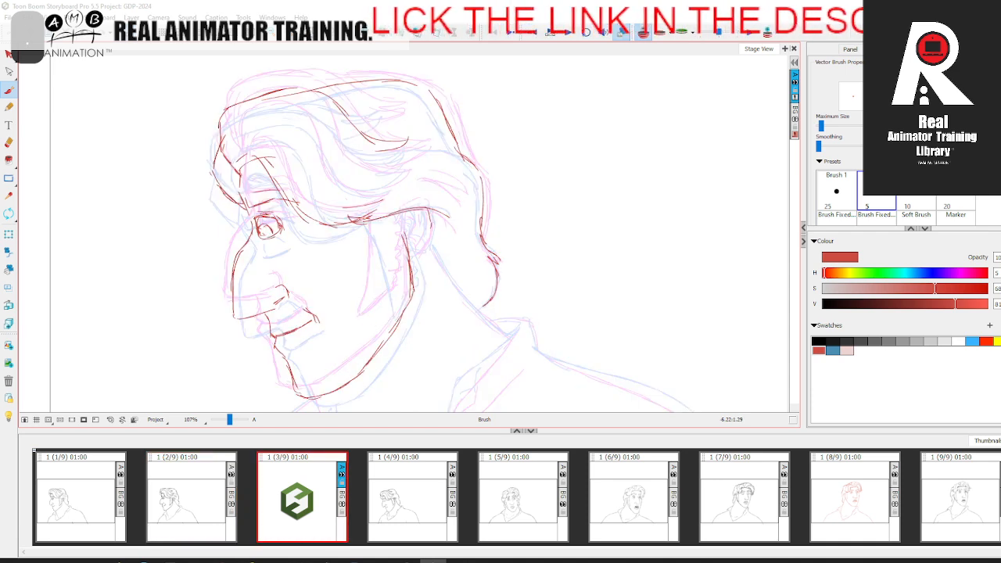
Step: Sketch the sideburn in front of the ear, tapering down to a point on the cheek
{"action": "left_click_drag", "start_coordinate": [366, 219], "coordinate": [378, 280]}
{"action": "left_click_drag", "start_coordinate": [374, 317], "coordinate": [400, 295]}
{"action": "left_click_drag", "start_coordinate": [400, 214], "coordinate": [404, 290]}
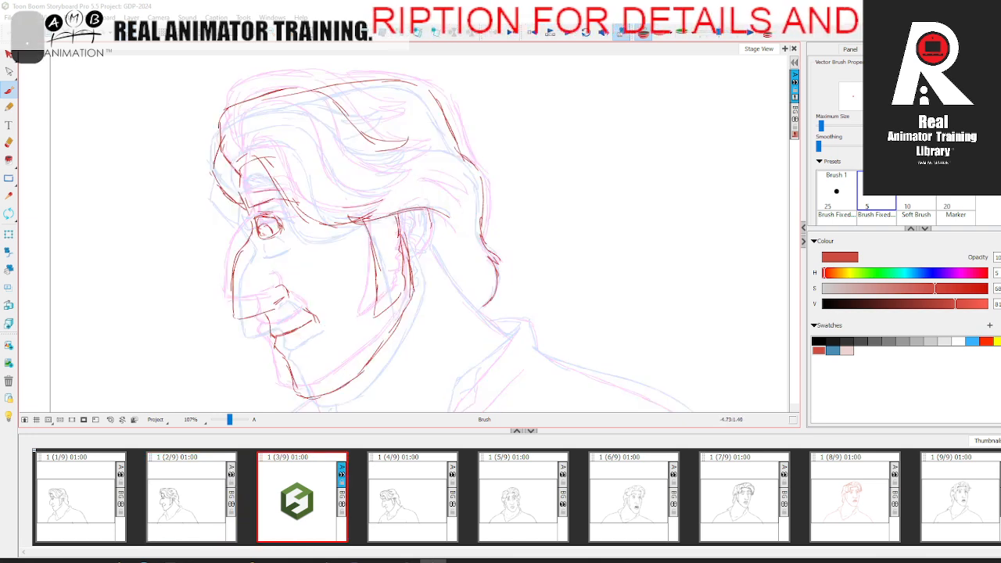
Step: Compare panel 3 with its neighbouring panels and draw the back edge of the ear
{"action": "key", "text": "comma"}
{"action": "key", "text": "period"}
{"action": "left_click", "coordinate": [406, 505]}
{"action": "left_click", "coordinate": [301, 504]}
{"action": "key", "text": "comma"}
{"action": "key", "text": "Right"}
{"action": "key", "text": "Left"}
{"action": "key", "text": "Right"}
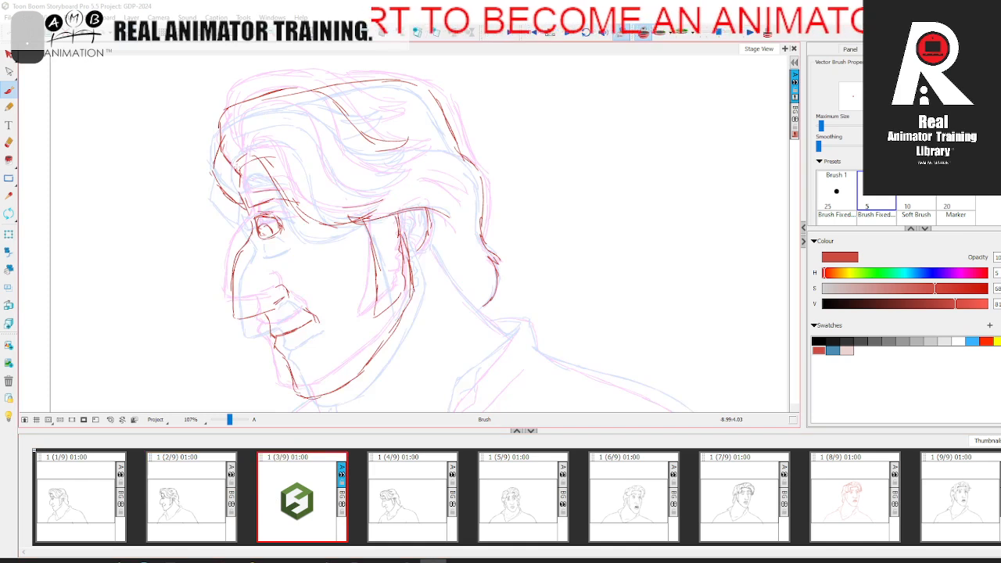
Step: Refine the curled hairline above the forehead and erase its stray line, checking against the adjacent panels
{"action": "key", "text": "comma"}
{"action": "key", "text": "period"}
{"action": "key", "text": "comma"}
{"action": "key", "text": "period"}
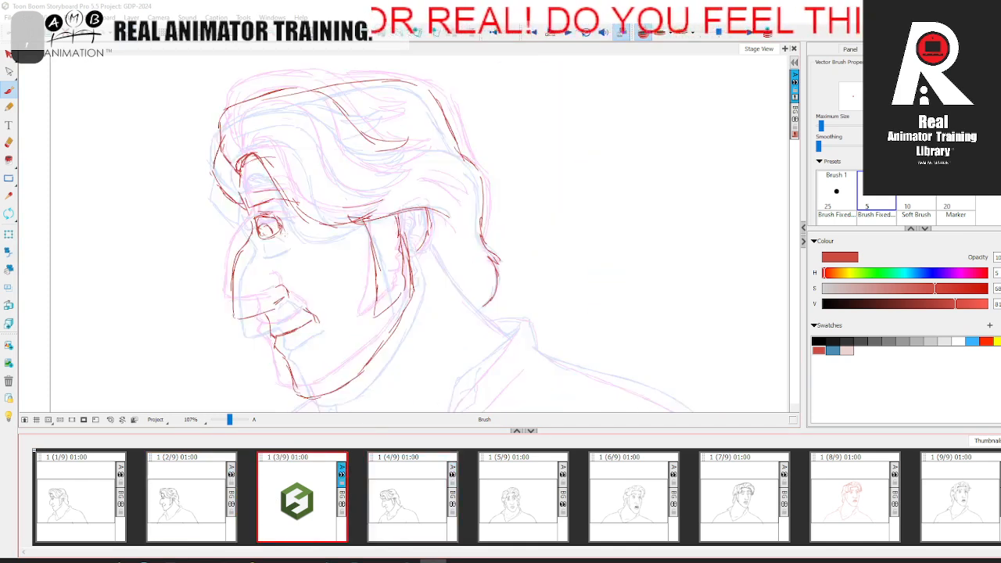
{"action": "key", "text": "period"}
{"action": "key", "text": "comma"}
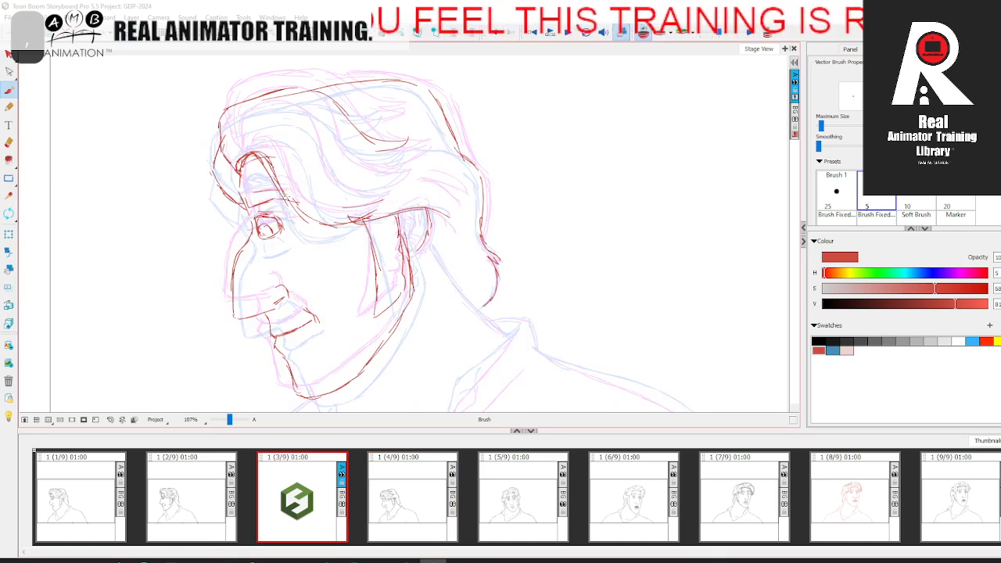
{"action": "left_click", "coordinate": [8, 142]}
{"action": "key", "text": "alt+b"}
{"action": "key", "text": "period"}
{"action": "key", "text": "comma"}
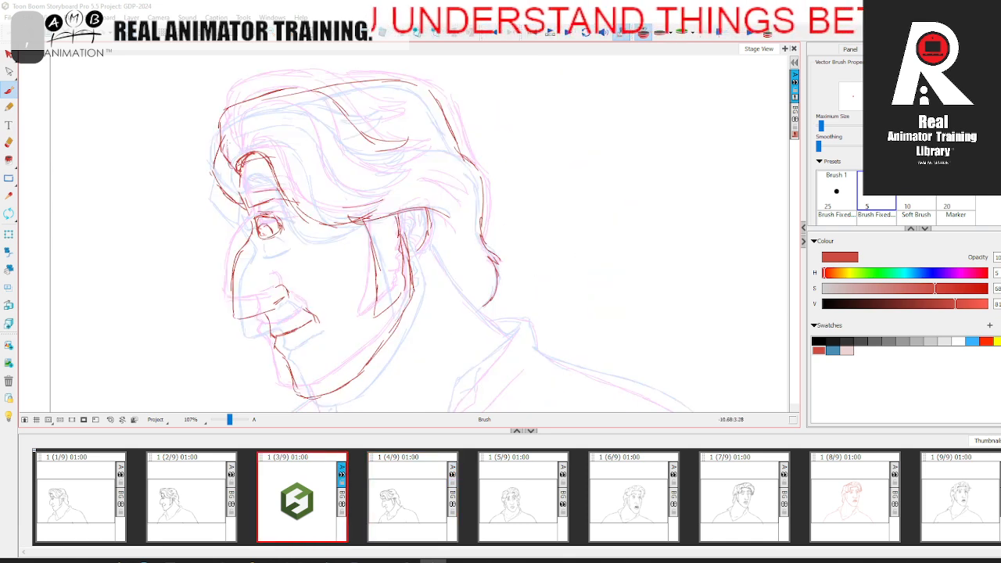
Step: Sketch flowing inner strands sweeping back from the front of the hair
{"action": "key", "text": "period"}
{"action": "key", "text": "comma"}
{"action": "key", "text": "period"}
{"action": "key", "text": "comma"}
{"action": "key", "text": "period"}
{"action": "key", "text": "comma"}
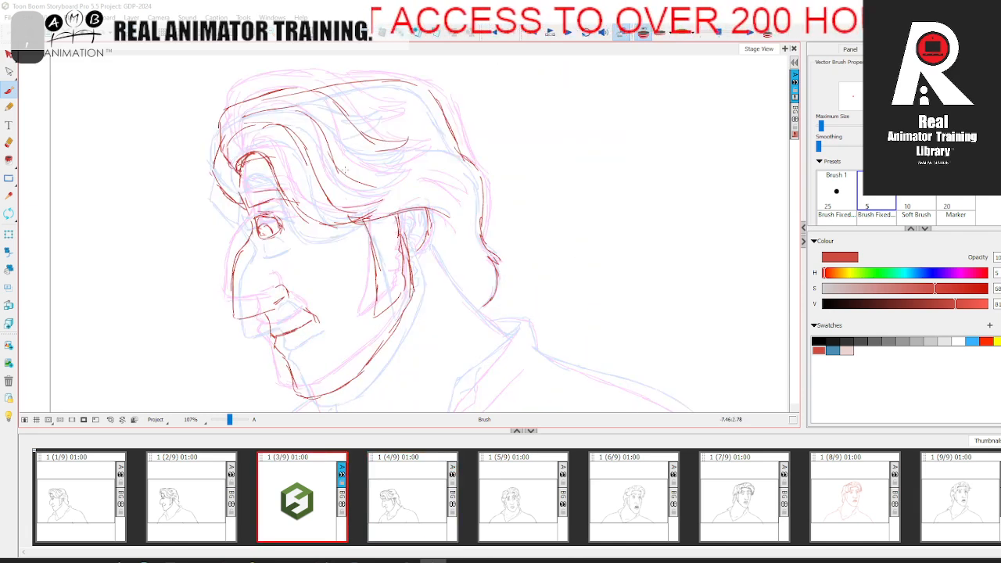
{"action": "key", "text": "period"}
{"action": "key", "text": "comma"}
Step: Add pointed tips to the swept-back strands and flip between the panels to compare them
{"action": "left_click_drag", "start_coordinate": [407, 145], "coordinate": [371, 151]}
{"action": "left_click_drag", "start_coordinate": [408, 152], "coordinate": [379, 166]}
{"action": "left_click_drag", "start_coordinate": [403, 166], "coordinate": [382, 178]}
{"action": "key", "text": "period"}
{"action": "key", "text": "comma"}
{"action": "key", "text": "period"}
{"action": "key", "text": "comma"}
{"action": "key", "text": "period"}
{"action": "key", "text": "comma"}
{"action": "key", "text": "period"}
{"action": "key", "text": "comma"}
{"action": "key", "text": "period"}
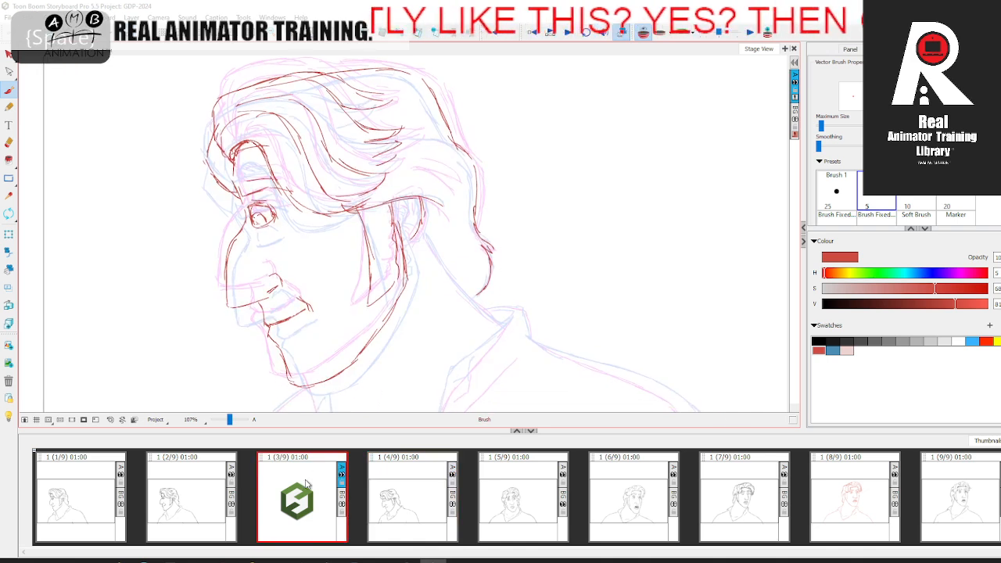
Step: Hide the onion skin and flip repeatedly between panels 2, 3 and 4 to compare the head drawings
{"action": "left_click", "coordinate": [649, 37]}
{"action": "left_click", "coordinate": [207, 498]}
{"action": "left_click", "coordinate": [317, 494]}
{"action": "left_click", "coordinate": [428, 493]}
{"action": "left_click", "coordinate": [208, 496]}
{"action": "left_click", "coordinate": [319, 493]}
{"action": "left_click", "coordinate": [429, 492]}
{"action": "left_click", "coordinate": [320, 495]}
{"action": "left_click", "coordinate": [207, 498]}
{"action": "left_click", "coordinate": [324, 504]}
{"action": "left_click", "coordinate": [428, 494]}
{"action": "left_click", "coordinate": [317, 496]}
{"action": "left_click", "coordinate": [198, 501]}
{"action": "left_click", "coordinate": [319, 495]}
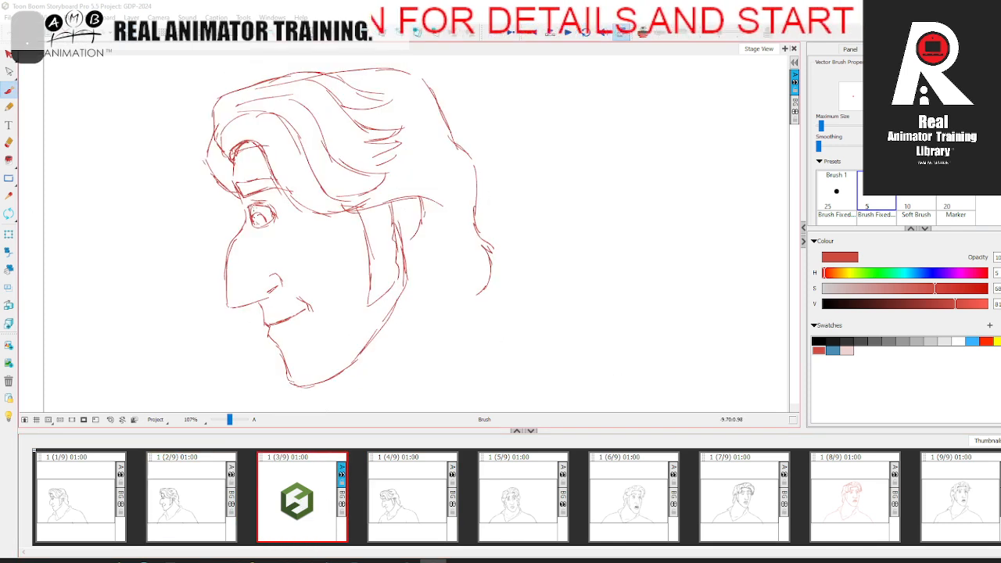
Step: Show the onion skin again and draw the back of the neck from behind the ear to the collar
{"action": "left_click_drag", "start_coordinate": [248, 209], "coordinate": [229, 138]}
{"action": "left_click", "coordinate": [642, 34]}
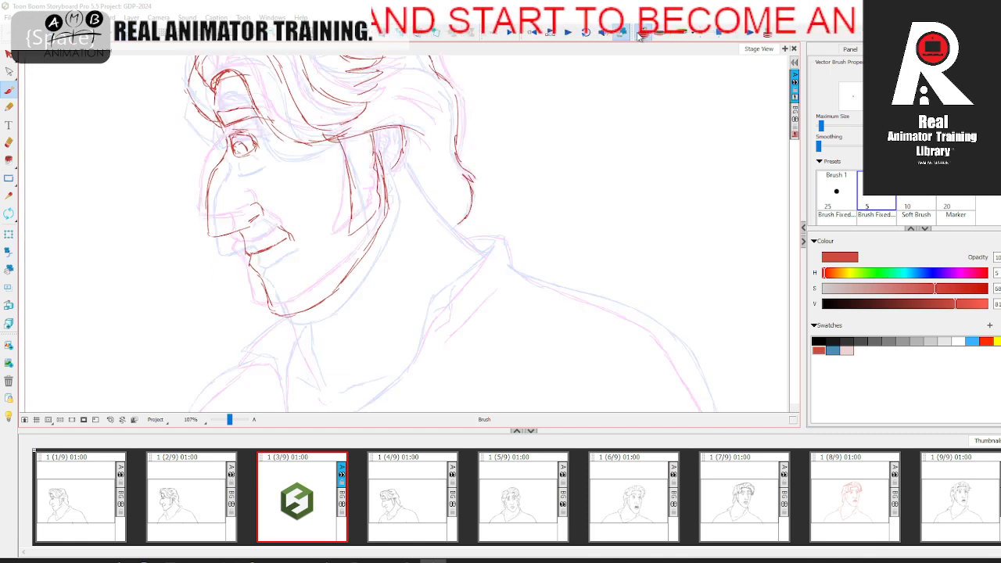
{"action": "left_click_drag", "start_coordinate": [430, 258], "coordinate": [401, 225]}
{"action": "left_click_drag", "start_coordinate": [377, 127], "coordinate": [453, 220]}
{"action": "left_click_drag", "start_coordinate": [364, 258], "coordinate": [397, 171]}
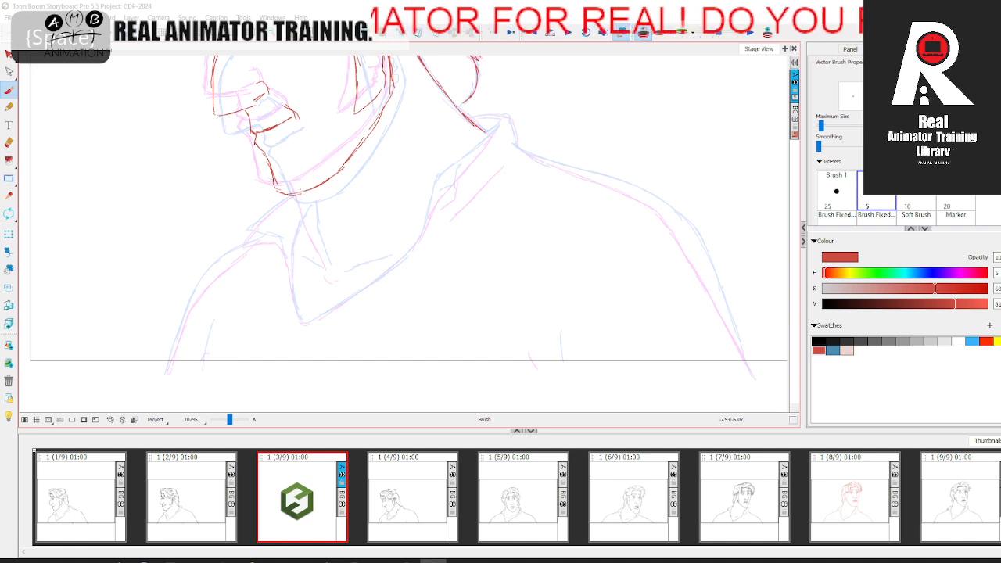
Step: Draw the throat line, the collarbone marks and the front collar flap below the chin
{"action": "mouse_move", "coordinate": [310, 228]}
{"action": "left_mouse_down"}
{"action": "mouse_move", "coordinate": [327, 263]}
{"action": "mouse_move", "coordinate": [348, 268]}
{"action": "left_mouse_up"}
{"action": "left_click_drag", "start_coordinate": [330, 260], "coordinate": [339, 246]}
{"action": "mouse_move", "coordinate": [254, 219]}
{"action": "left_mouse_down"}
{"action": "mouse_move", "coordinate": [290, 228]}
{"action": "mouse_move", "coordinate": [301, 275]}
{"action": "left_mouse_up"}
{"action": "mouse_move", "coordinate": [315, 201]}
{"action": "left_mouse_down"}
{"action": "mouse_move", "coordinate": [303, 235]}
{"action": "mouse_move", "coordinate": [304, 297]}
{"action": "left_mouse_up"}
{"action": "left_click_drag", "start_coordinate": [300, 186], "coordinate": [257, 220]}
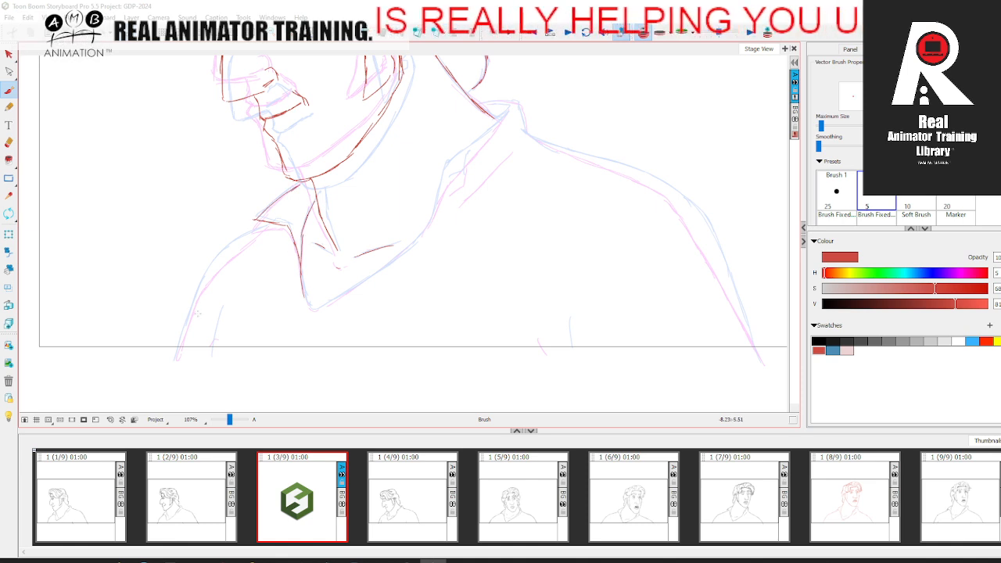
Step: Draw the shoulder on the face side, the shirt's open neckline and the back of the collar
{"action": "mouse_move", "coordinate": [185, 326]}
{"action": "left_mouse_down"}
{"action": "mouse_move", "coordinate": [210, 276]}
{"action": "mouse_move", "coordinate": [274, 222]}
{"action": "left_mouse_up"}
{"action": "key", "text": "space"}
{"action": "left_click_drag", "start_coordinate": [336, 270], "coordinate": [276, 304]}
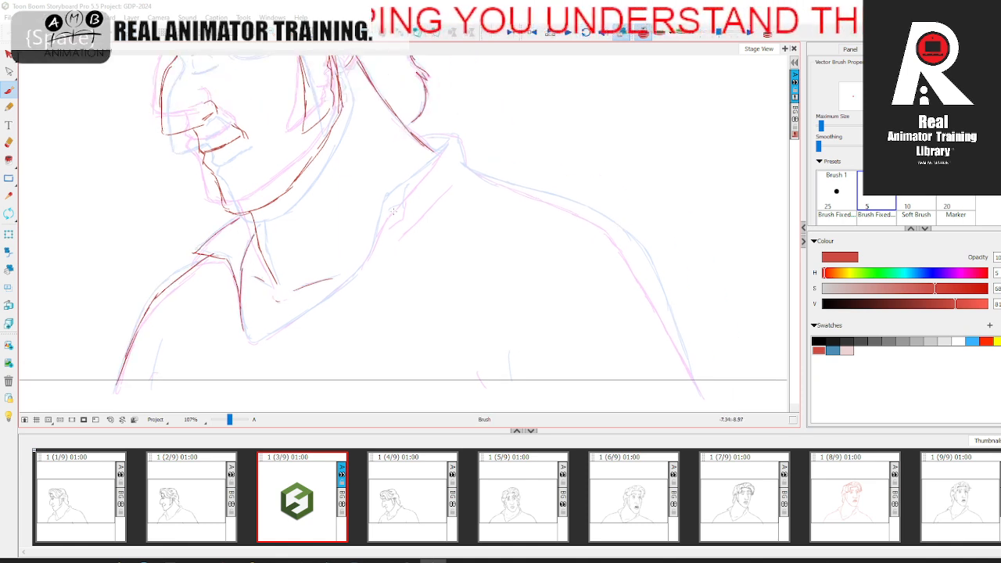
{"action": "left_click_drag", "start_coordinate": [450, 135], "coordinate": [472, 168]}
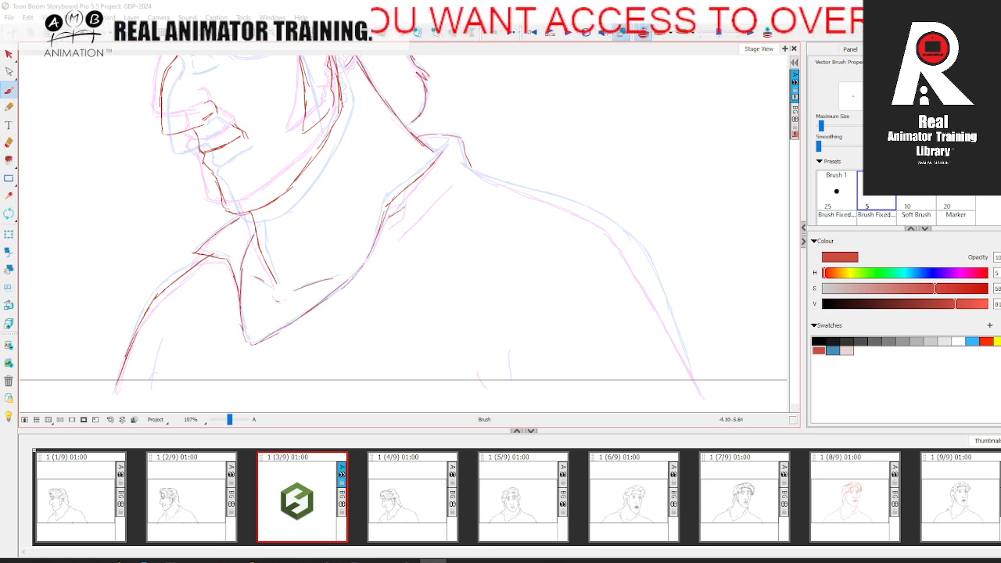
Step: Rotate the canvas to draw the long back shoulder curve, the collar fold and the short shirt crease near the frame edge
{"action": "key", "text": "space"}
{"action": "left_click_drag", "start_coordinate": [423, 214], "coordinate": [403, 228]}
{"action": "left_click", "coordinate": [9, 214]}
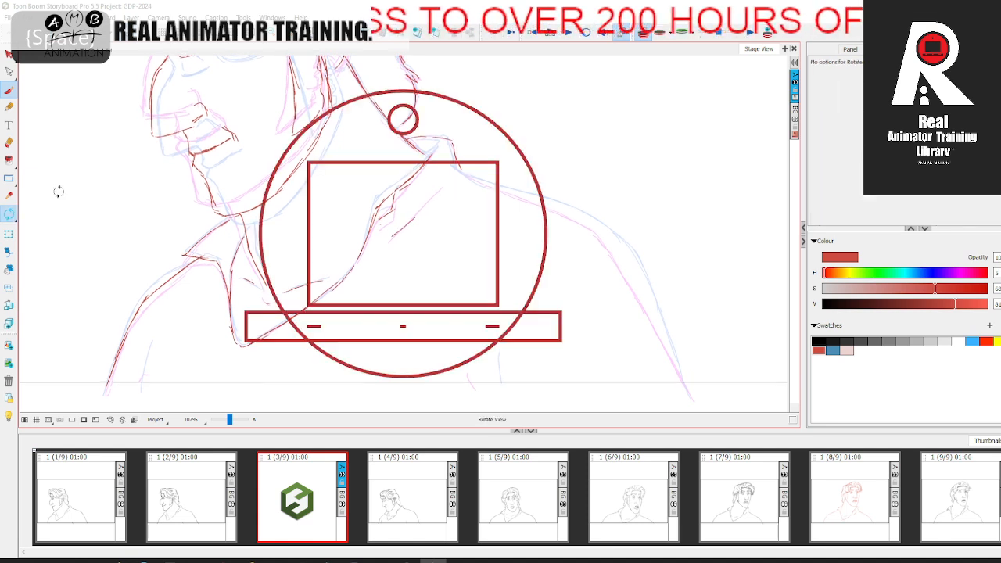
{"action": "left_click_drag", "start_coordinate": [257, 155], "coordinate": [249, 269]}
{"action": "left_click", "coordinate": [9, 90]}
{"action": "key", "text": "space"}
{"action": "mouse_move", "coordinate": [420, 141]}
{"action": "left_mouse_down"}
{"action": "mouse_move", "coordinate": [349, 183]}
{"action": "mouse_move", "coordinate": [482, 143]}
{"action": "mouse_move", "coordinate": [529, 149]}
{"action": "mouse_move", "coordinate": [634, 200]}
{"action": "left_mouse_up"}
{"action": "key", "text": "space"}
{"action": "left_click_drag", "start_coordinate": [526, 235], "coordinate": [508, 157]}
{"action": "left_click_drag", "start_coordinate": [465, 246], "coordinate": [478, 257]}
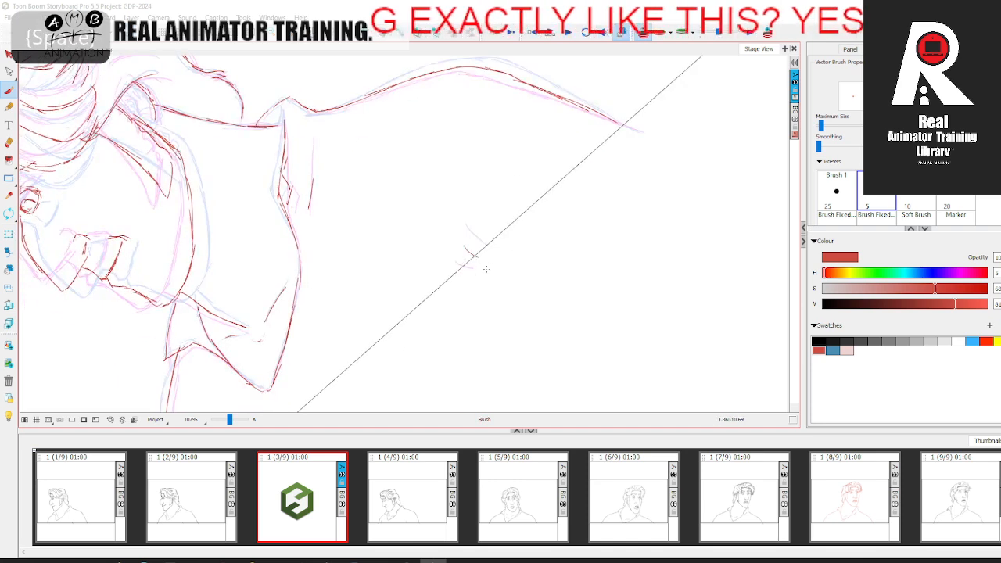
Step: Add the shirt crease below the front shoulder and reset the canvas rotation
{"action": "key", "text": "space"}
{"action": "left_click_drag", "start_coordinate": [329, 391], "coordinate": [371, 270]}
{"action": "left_click_drag", "start_coordinate": [250, 347], "coordinate": [259, 361]}
{"action": "key", "text": "space"}
{"action": "left_click_drag", "start_coordinate": [308, 304], "coordinate": [328, 371]}
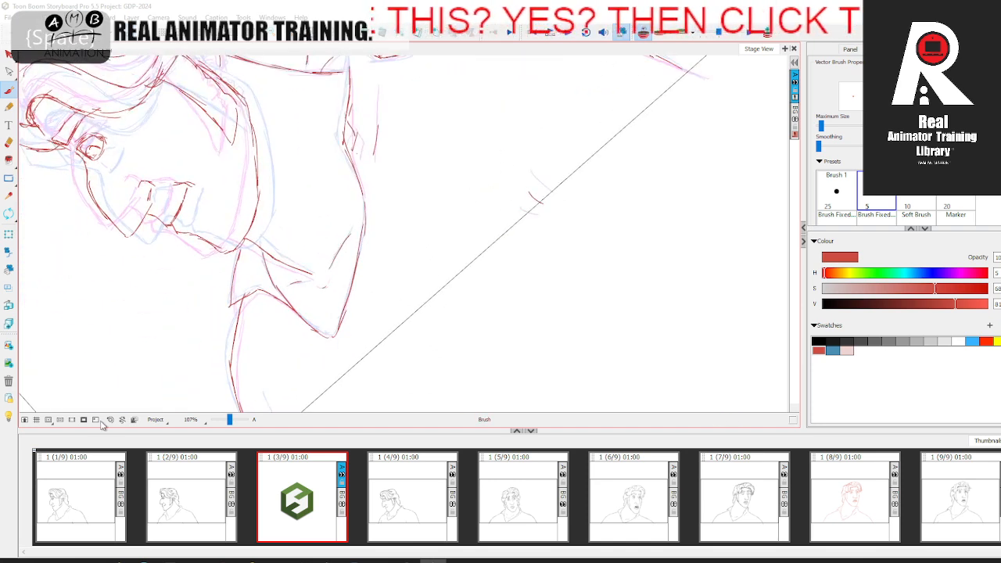
{"action": "left_click", "coordinate": [110, 421]}
{"action": "key", "text": "space"}
{"action": "left_click_drag", "start_coordinate": [528, 144], "coordinate": [523, 128]}
Step: Hide the onion skin and flip between panels 2, 3 and 4 to examine the full figure's movement
{"action": "left_click", "coordinate": [643, 33]}
{"action": "key", "text": "comma"}
{"action": "key", "text": "period"}
{"action": "left_click", "coordinate": [444, 492]}
{"action": "left_click", "coordinate": [329, 494]}
{"action": "left_click", "coordinate": [229, 495]}
{"action": "left_click", "coordinate": [322, 496]}
{"action": "left_click", "coordinate": [416, 498]}
{"action": "left_click", "coordinate": [317, 509]}
{"action": "left_click", "coordinate": [222, 505]}
{"action": "left_click", "coordinate": [313, 505]}
{"action": "left_click", "coordinate": [416, 496]}
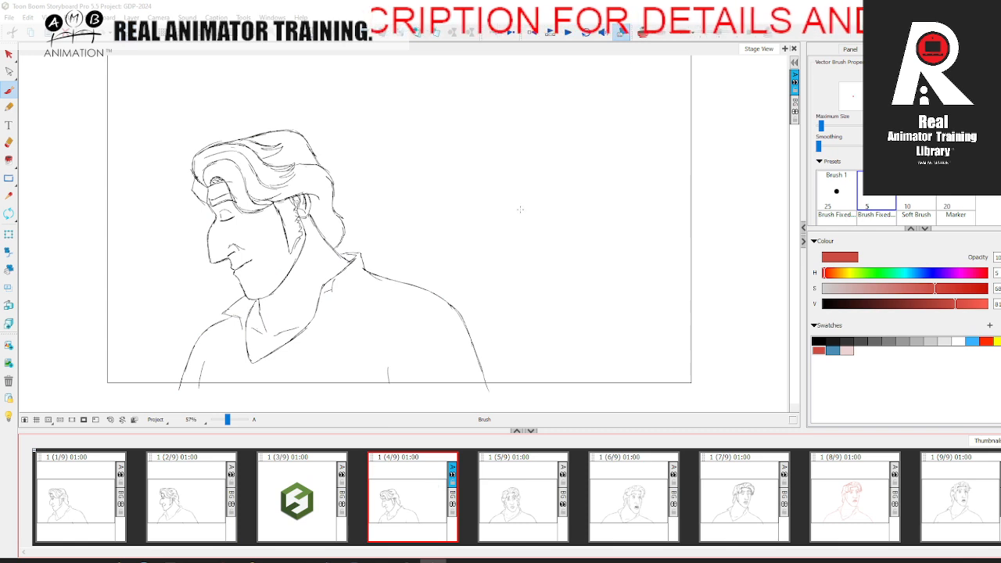
{"action": "left_click", "coordinate": [288, 501]}
Step: Erase and redraw the nostril line in panel 3 against the onion skin, checking it with panels 2 and 4
{"action": "left_click_drag", "start_coordinate": [227, 420], "coordinate": [230, 421]}
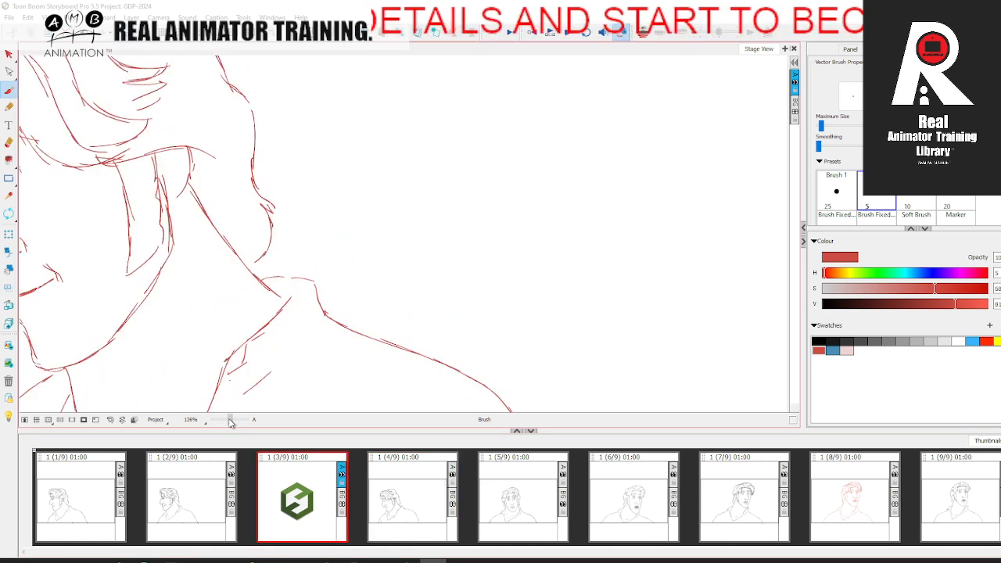
{"action": "key", "text": "space"}
{"action": "left_click_drag", "start_coordinate": [265, 300], "coordinate": [493, 266]}
{"action": "left_click", "coordinate": [642, 34]}
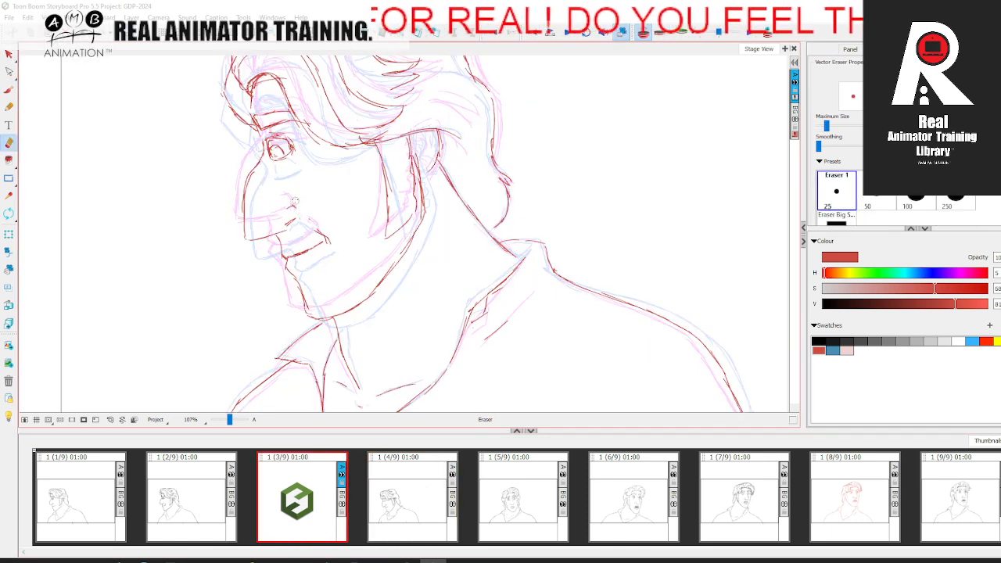
{"action": "left_click", "coordinate": [9, 106]}
{"action": "left_click", "coordinate": [9, 91]}
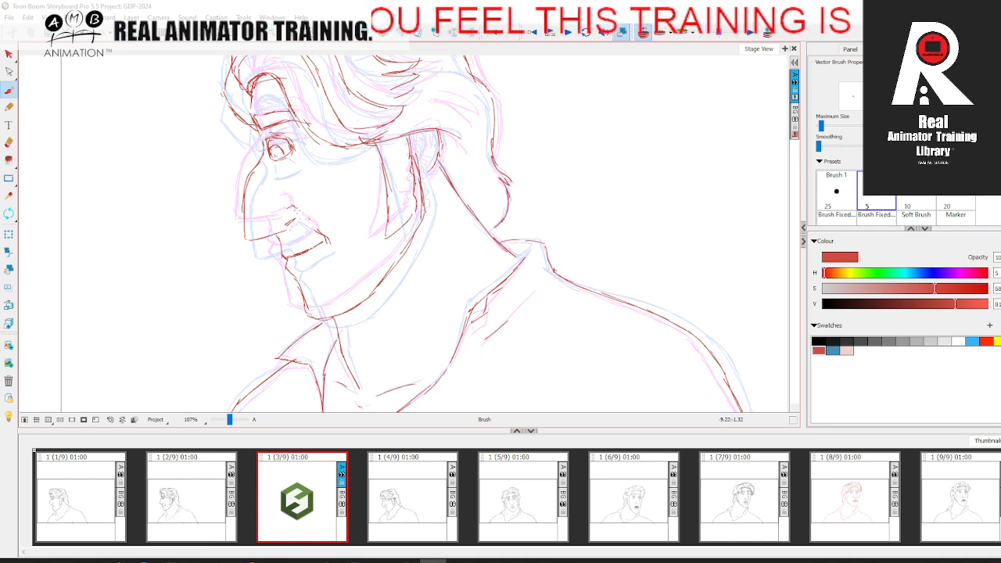
{"action": "left_click", "coordinate": [643, 33]}
{"action": "left_click", "coordinate": [412, 492]}
{"action": "left_click", "coordinate": [211, 489]}
{"action": "left_click", "coordinate": [305, 483]}
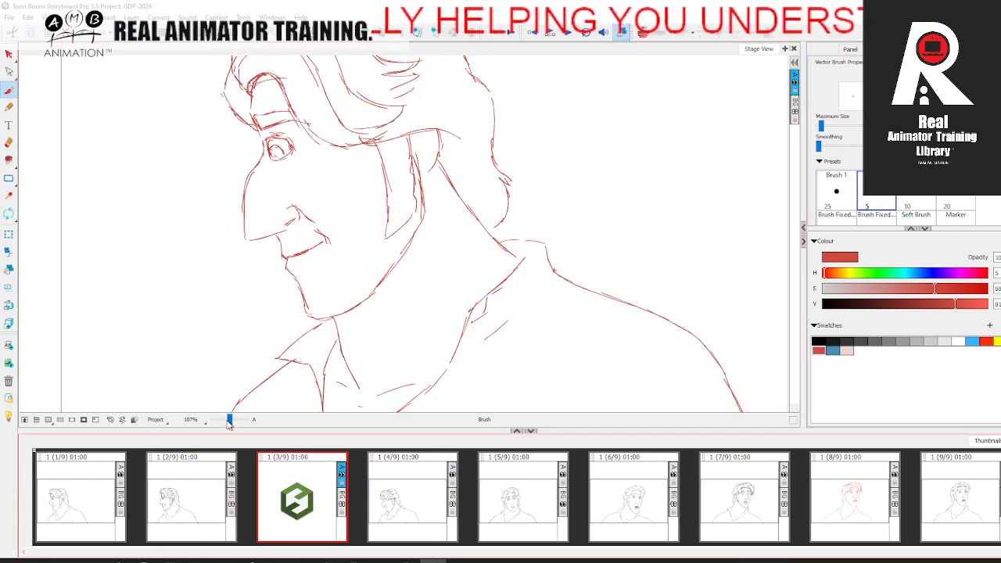
Step: Erase the excess line at the corner of the mouth and redraw the corner, comparing with the neighbouring panels
{"action": "left_click", "coordinate": [9, 141]}
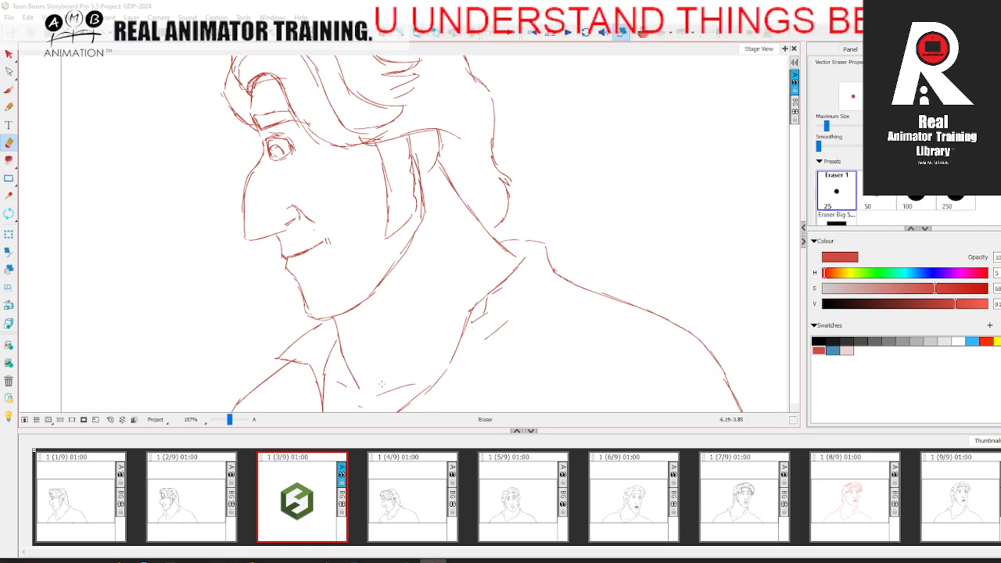
{"action": "left_click", "coordinate": [383, 488]}
{"action": "left_click", "coordinate": [211, 493]}
{"action": "left_click", "coordinate": [286, 473]}
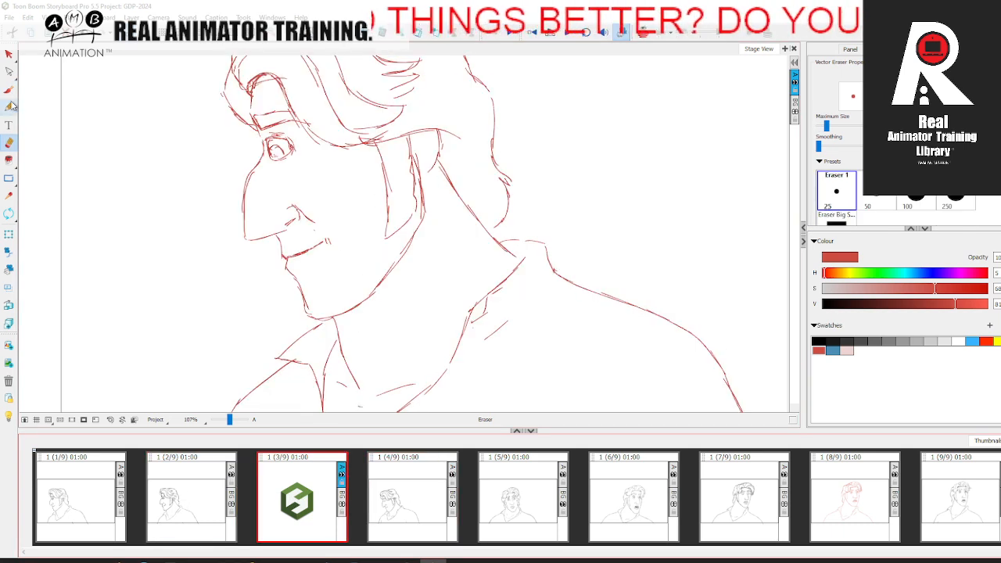
{"action": "left_click", "coordinate": [8, 89]}
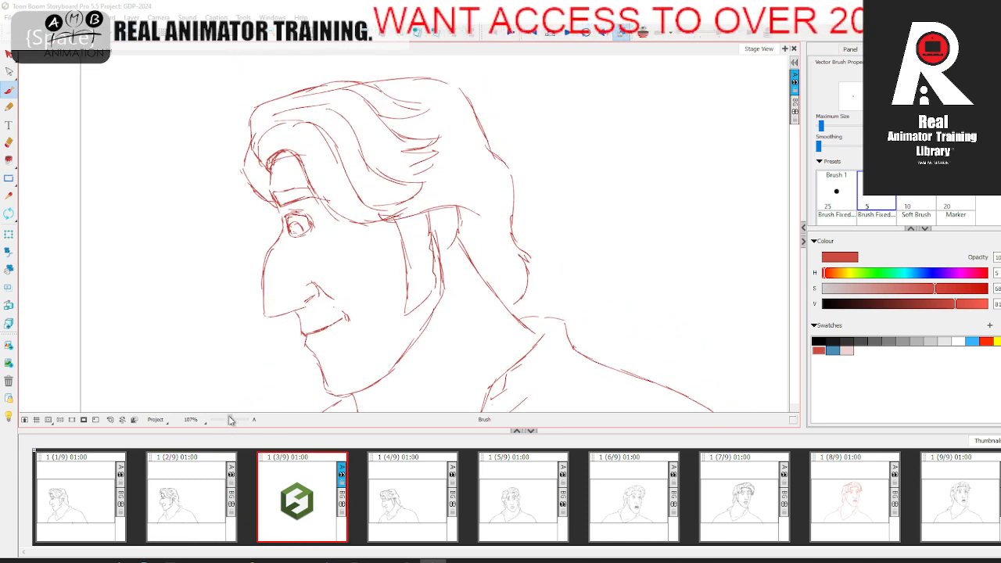
{"action": "left_click_drag", "start_coordinate": [231, 420], "coordinate": [229, 420]}
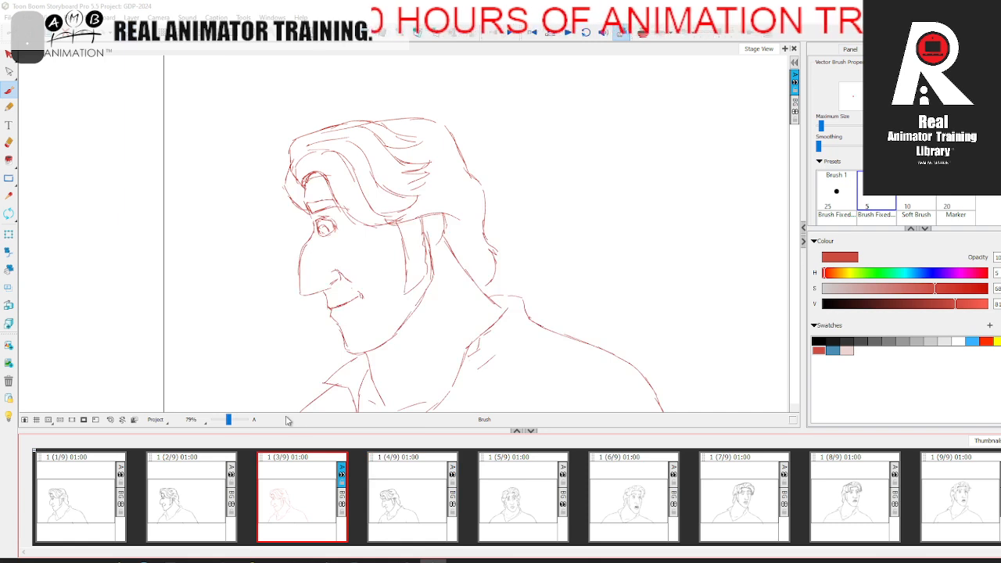
Step: Draw the inner ear contours in panel 3 using the onion skin as a guide
{"action": "left_click_drag", "start_coordinate": [229, 420], "coordinate": [232, 422]}
{"action": "key", "text": "space"}
{"action": "left_click_drag", "start_coordinate": [389, 349], "coordinate": [270, 356]}
{"action": "left_click", "coordinate": [643, 33]}
{"action": "mouse_move", "coordinate": [372, 215]}
{"action": "left_mouse_down"}
{"action": "mouse_move", "coordinate": [407, 222]}
{"action": "mouse_move", "coordinate": [394, 253]}
{"action": "left_mouse_up"}
{"action": "left_click_drag", "start_coordinate": [399, 186], "coordinate": [397, 212]}
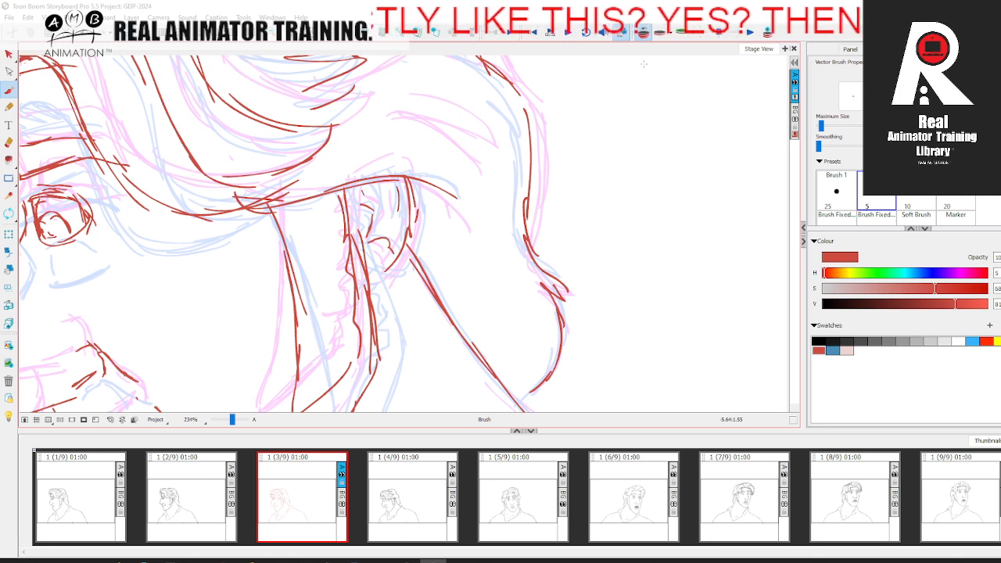
Step: Hide the onion skin, compare panel 3 with panels 4 and 5, and scrub through the drawings on the timeline
{"action": "left_click", "coordinate": [643, 33]}
{"action": "left_click_drag", "start_coordinate": [238, 422], "coordinate": [229, 420]}
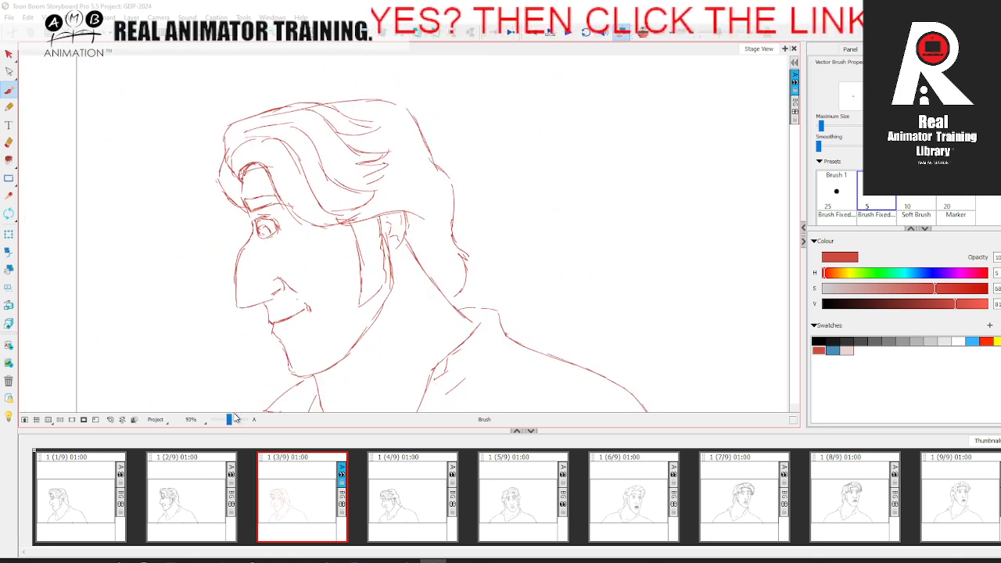
{"action": "left_click", "coordinate": [420, 500]}
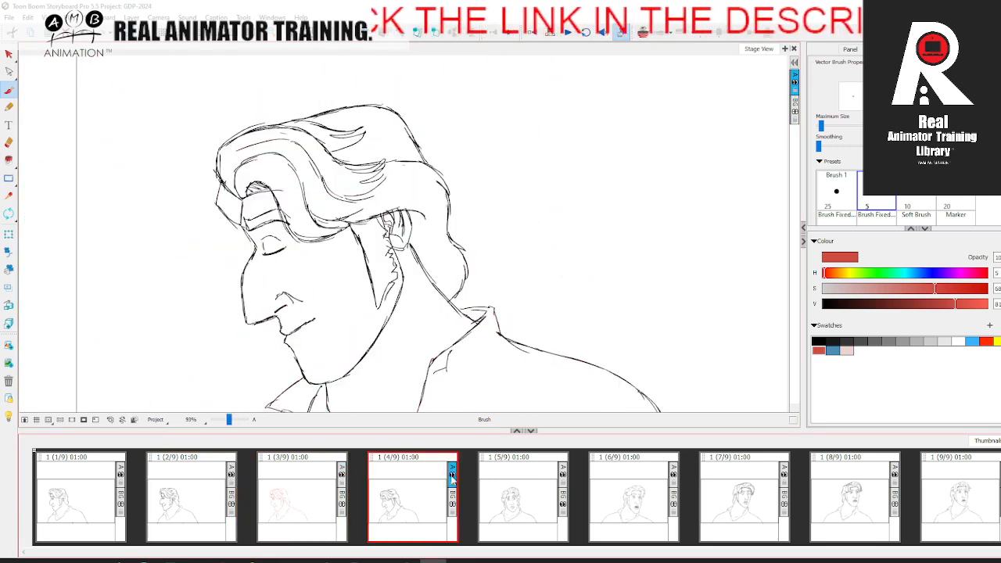
{"action": "left_click", "coordinate": [531, 493]}
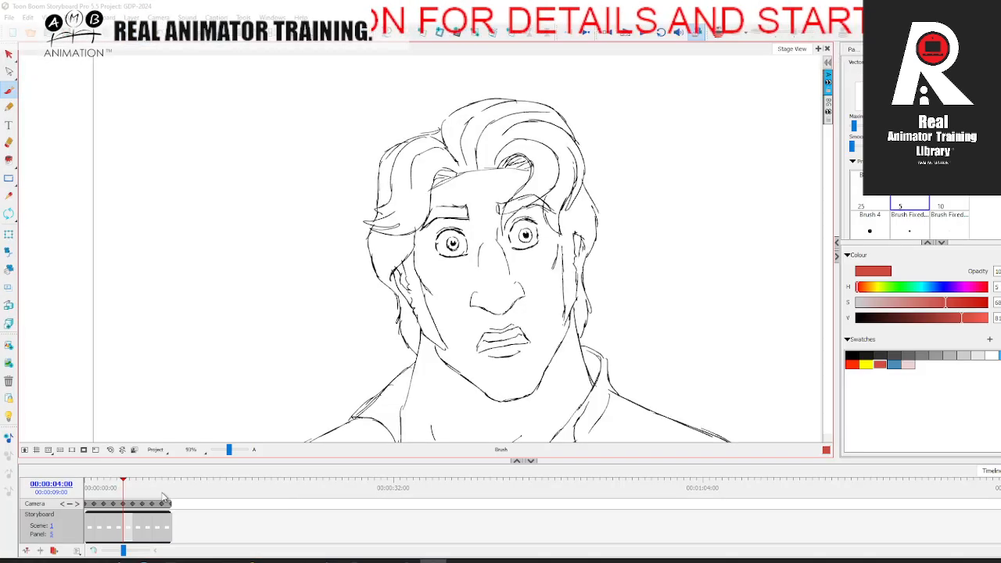
{"action": "mouse_move", "coordinate": [122, 491]}
{"action": "left_mouse_down"}
{"action": "mouse_move", "coordinate": [87, 491]}
{"action": "mouse_move", "coordinate": [173, 491]}
{"action": "mouse_move", "coordinate": [85, 491]}
{"action": "mouse_move", "coordinate": [163, 490]}
{"action": "mouse_move", "coordinate": [101, 490]}
{"action": "mouse_move", "coordinate": [166, 480]}
{"action": "mouse_move", "coordinate": [98, 491]}
{"action": "mouse_move", "coordinate": [162, 491]}
{"action": "mouse_move", "coordinate": [95, 488]}
{"action": "mouse_move", "coordinate": [110, 488]}
{"action": "left_mouse_up"}
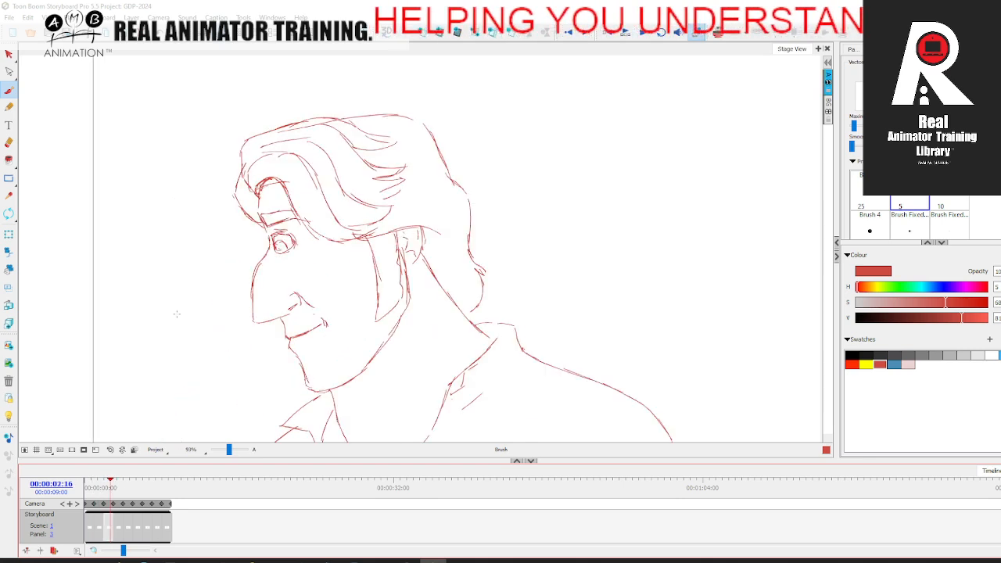
Step: Recolour the whole red drawing in panel 3 black and scrub the timeline to check it
{"action": "left_click", "coordinate": [10, 55]}
{"action": "left_click", "coordinate": [388, 243]}
{"action": "left_click", "coordinate": [853, 355]}
{"action": "left_click", "coordinate": [773, 349]}
{"action": "left_click", "coordinate": [117, 488]}
{"action": "mouse_move", "coordinate": [117, 488]}
{"action": "left_mouse_down"}
{"action": "mouse_move", "coordinate": [149, 488]}
{"action": "mouse_move", "coordinate": [86, 489]}
{"action": "mouse_move", "coordinate": [171, 479]}
{"action": "mouse_move", "coordinate": [90, 488]}
{"action": "mouse_move", "coordinate": [156, 488]}
{"action": "mouse_move", "coordinate": [98, 488]}
{"action": "mouse_move", "coordinate": [129, 488]}
{"action": "mouse_move", "coordinate": [118, 488]}
{"action": "left_mouse_up"}
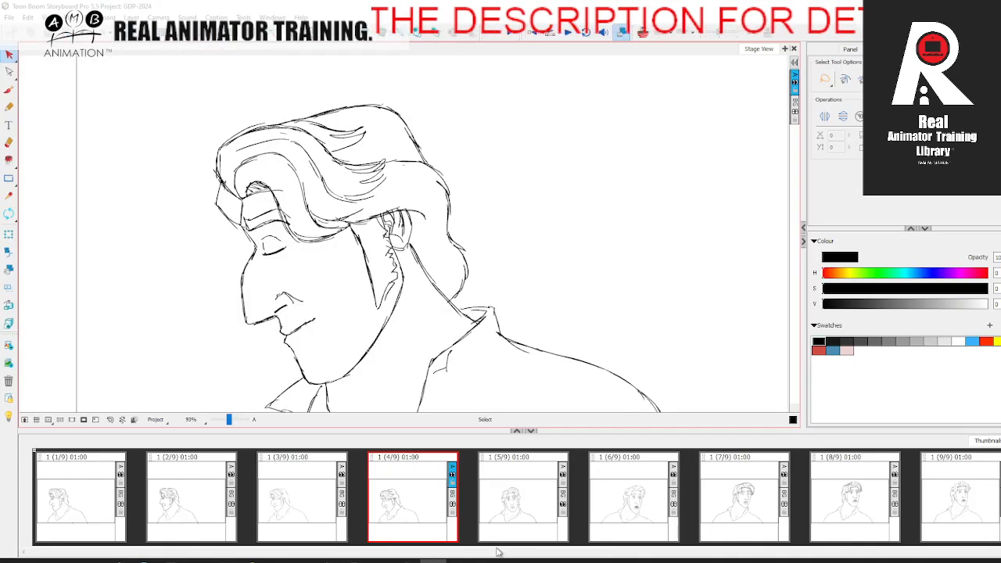
Step: Add a new panel after panel 4 and show the onion skin of its neighbouring drawings
{"action": "left_click", "coordinate": [493, 509]}
{"action": "left_click", "coordinate": [410, 493]}
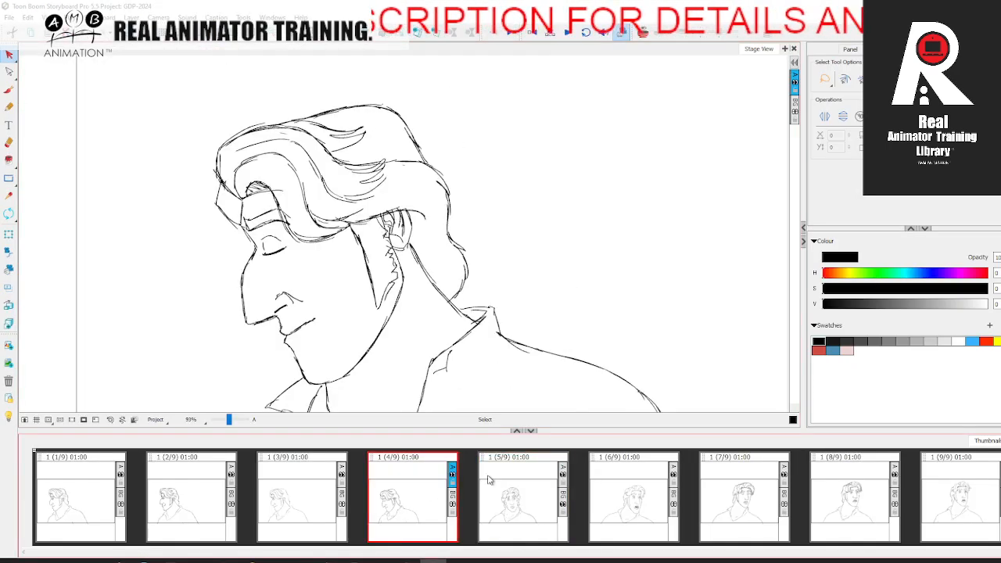
{"action": "key", "text": "p"}
{"action": "left_click", "coordinate": [642, 35]}
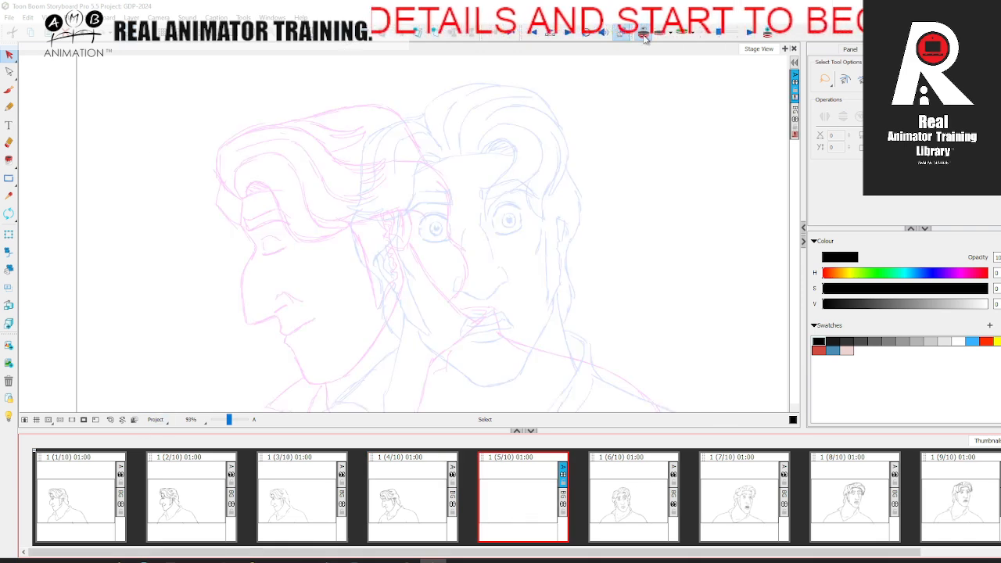
Step: Draw a curved red centre line for the face midway between the two onion-skinned heads in panel 5
{"action": "left_click", "coordinate": [10, 90]}
{"action": "left_click_drag", "start_coordinate": [230, 420], "coordinate": [228, 420]}
{"action": "left_click", "coordinate": [818, 350]}
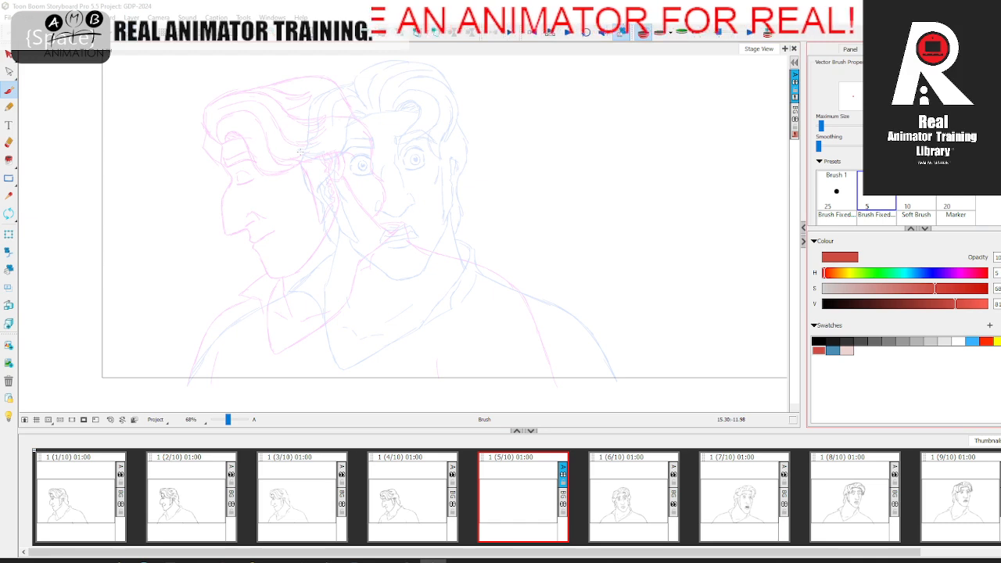
{"action": "left_click_drag", "start_coordinate": [282, 152], "coordinate": [306, 257]}
{"action": "key", "text": "comma"}
{"action": "key", "text": "period"}
{"action": "left_click_drag", "start_coordinate": [280, 134], "coordinate": [309, 271]}
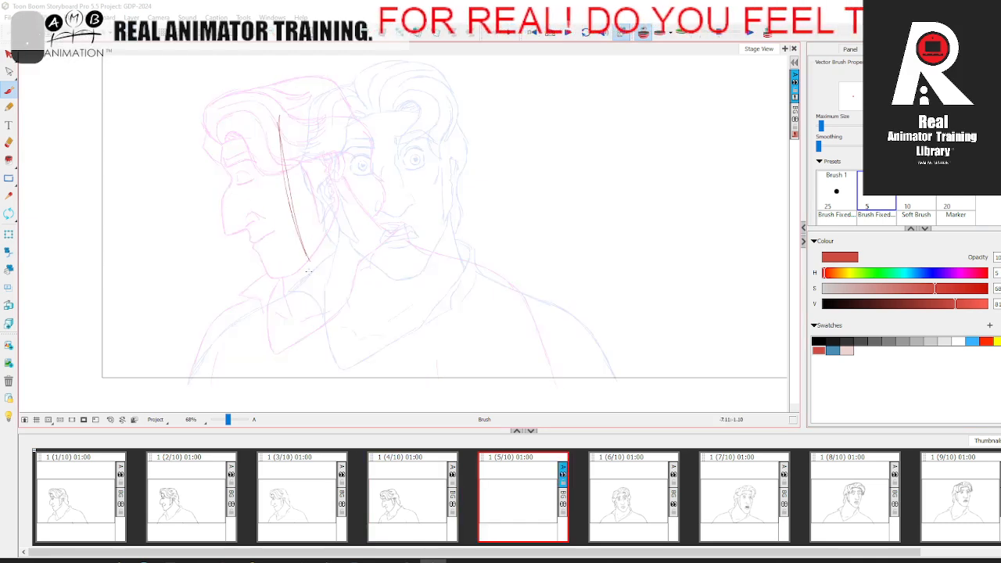
Step: Draw the eye line across the face and connect its ends with slanted construction lines toward the mouth area
{"action": "mouse_move", "coordinate": [247, 187]}
{"action": "left_mouse_down"}
{"action": "mouse_move", "coordinate": [343, 178]}
{"action": "mouse_move", "coordinate": [257, 178]}
{"action": "mouse_move", "coordinate": [311, 170]}
{"action": "left_mouse_up"}
{"action": "key", "text": "comma"}
{"action": "key", "text": "period"}
{"action": "mouse_move", "coordinate": [248, 178]}
{"action": "left_mouse_down"}
{"action": "mouse_move", "coordinate": [278, 142]}
{"action": "mouse_move", "coordinate": [342, 169]}
{"action": "left_mouse_up"}
{"action": "left_click_drag", "start_coordinate": [342, 176], "coordinate": [307, 237]}
{"action": "left_click_drag", "start_coordinate": [250, 182], "coordinate": [304, 236]}
Step: Rough in the eyes and the nose on the face construction, flipping between panels to check their placement
{"action": "key", "text": "comma"}
{"action": "key", "text": "period"}
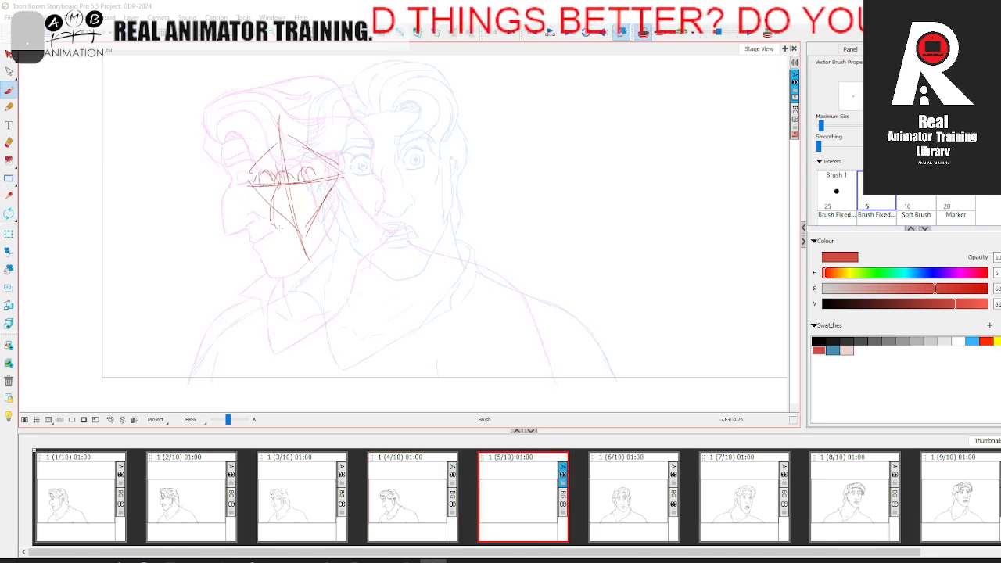
{"action": "key", "text": "comma"}
{"action": "key", "text": "period"}
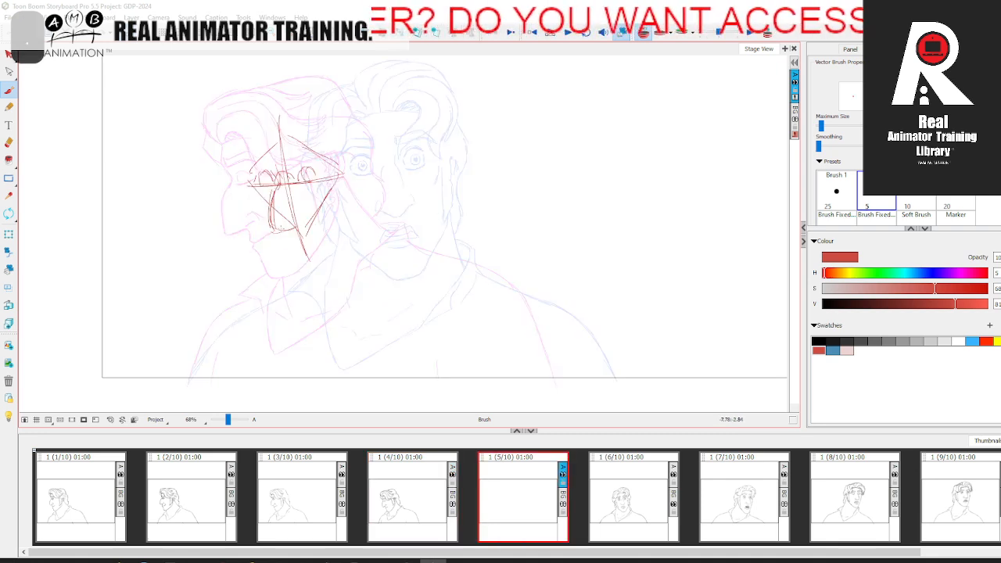
Step: Sketch the mouth beneath the nose and add the guide lines leading down to the chin, comparing neighbouring panels
{"action": "key", "text": "comma"}
{"action": "key", "text": "period"}
{"action": "key", "text": "comma"}
{"action": "key", "text": "period"}
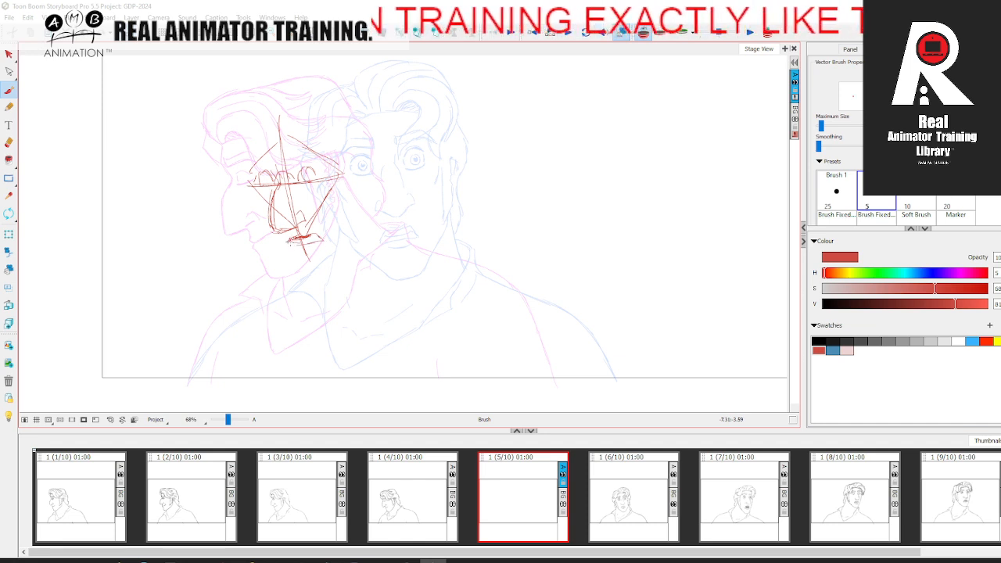
{"action": "key", "text": "comma"}
{"action": "key", "text": "period"}
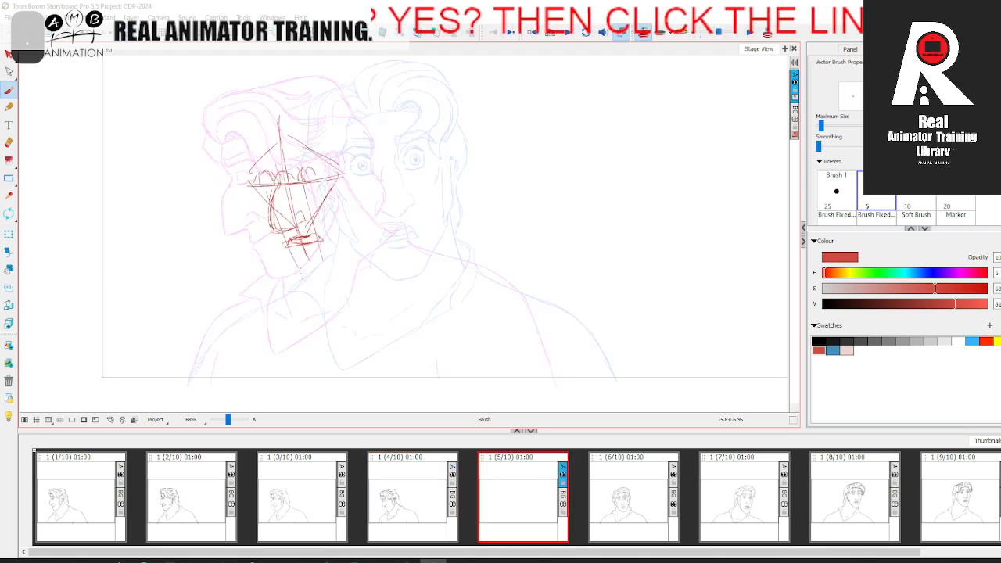
Step: Sketch the rounded skull shape above the eye line, checking it against the adjacent panel
{"action": "key", "text": "comma"}
{"action": "key", "text": "period"}
{"action": "left_click_drag", "start_coordinate": [250, 155], "coordinate": [301, 112]}
{"action": "mouse_move", "coordinate": [244, 150]}
{"action": "left_mouse_down"}
{"action": "mouse_move", "coordinate": [330, 95]}
{"action": "mouse_move", "coordinate": [348, 182]}
{"action": "left_mouse_up"}
{"action": "left_click_drag", "start_coordinate": [244, 126], "coordinate": [260, 190]}
{"action": "key", "text": "comma"}
{"action": "key", "text": "period"}
Step: Draw the side of the head, the far cheek contour and the chin, flipping between panels to check them
{"action": "left_click_drag", "start_coordinate": [355, 175], "coordinate": [349, 216]}
{"action": "key", "text": "comma"}
{"action": "key", "text": "period"}
{"action": "left_click_drag", "start_coordinate": [252, 195], "coordinate": [273, 245]}
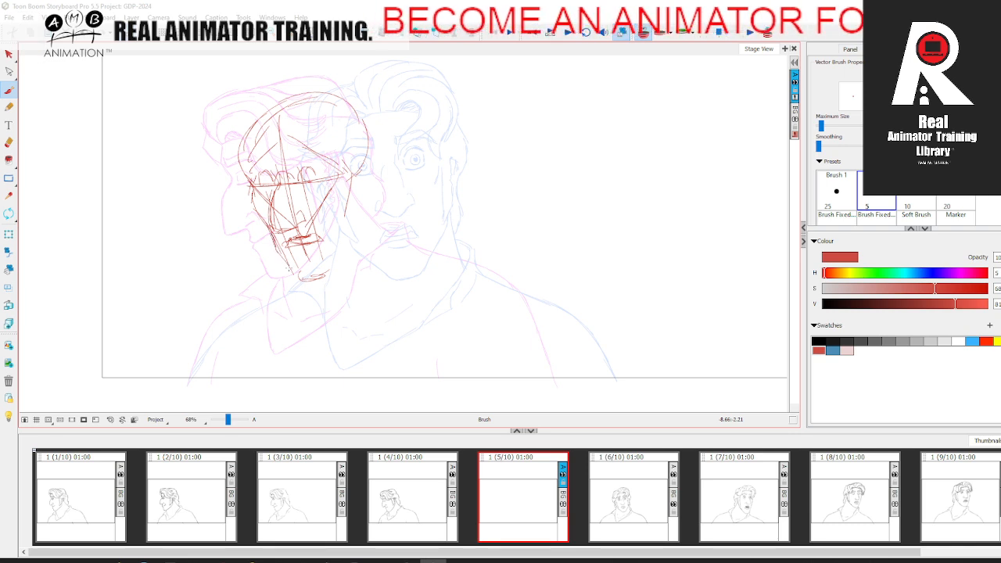
{"action": "left_click_drag", "start_coordinate": [304, 286], "coordinate": [336, 276]}
{"action": "key", "text": "comma"}
{"action": "key", "text": "period"}
Step: Draw the jaw from the chin up to the ear and rough in the ear and hairline, comparing adjacent panels
{"action": "mouse_move", "coordinate": [368, 158]}
{"action": "left_mouse_down"}
{"action": "mouse_move", "coordinate": [376, 214]}
{"action": "mouse_move", "coordinate": [336, 277]}
{"action": "left_mouse_up"}
{"action": "key", "text": "comma"}
{"action": "key", "text": "period"}
{"action": "mouse_move", "coordinate": [358, 169]}
{"action": "left_mouse_down"}
{"action": "mouse_move", "coordinate": [375, 160]}
{"action": "mouse_move", "coordinate": [348, 274]}
{"action": "left_mouse_up"}
{"action": "key", "text": "comma"}
{"action": "key", "text": "period"}
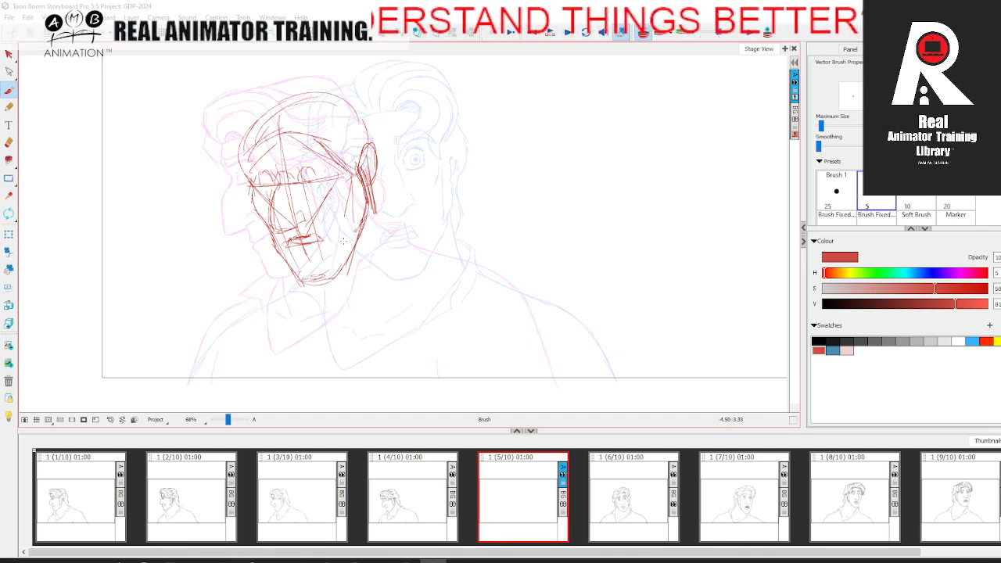
{"action": "key", "text": "comma"}
{"action": "key", "text": "period"}
{"action": "key", "text": "comma"}
{"action": "key", "text": "period"}
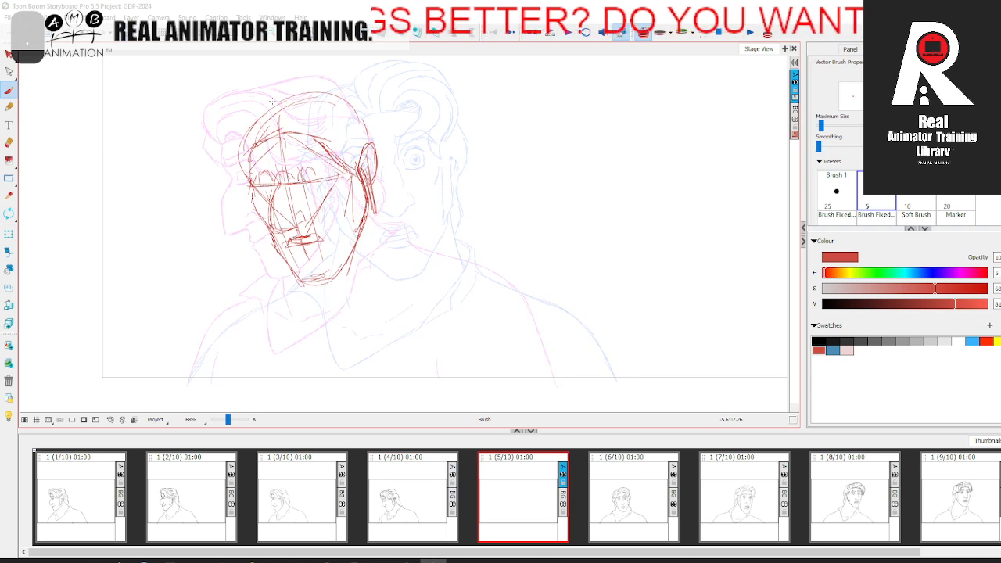
Step: Draw the back of the skull and the neck line sweeping down toward the shoulder, comparing with the adjacent panel
{"action": "left_click_drag", "start_coordinate": [351, 87], "coordinate": [377, 120]}
{"action": "mouse_move", "coordinate": [364, 97]}
{"action": "left_mouse_down"}
{"action": "mouse_move", "coordinate": [384, 167]}
{"action": "mouse_move", "coordinate": [460, 265]}
{"action": "left_mouse_up"}
{"action": "key", "text": "Left"}
{"action": "key", "text": "Right"}
{"action": "key", "text": "Left"}
{"action": "key", "text": "Right"}
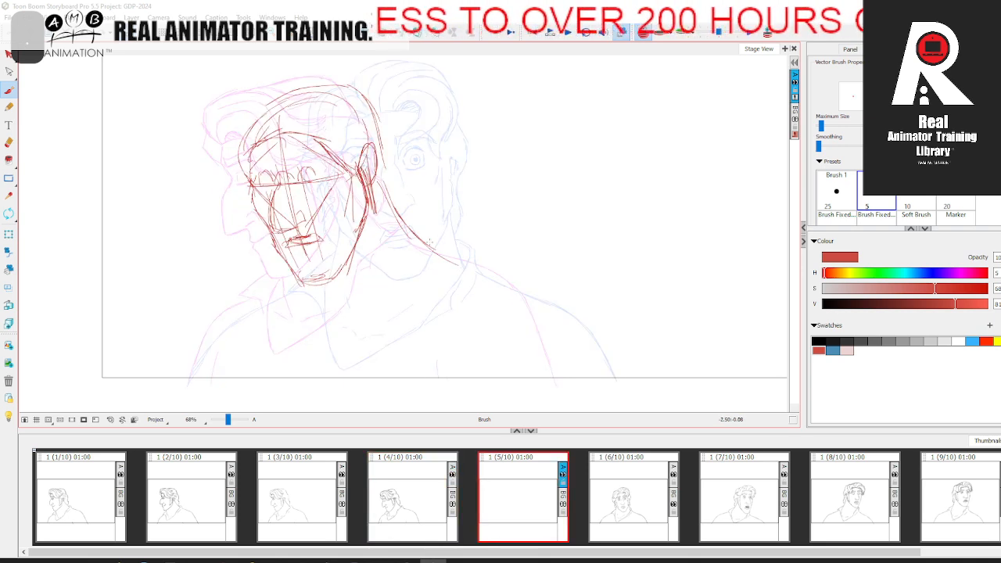
Step: Draw the outer contours of both shoulders down to the frame's lower edge, flipping to the neighbouring panel to check them
{"action": "mouse_move", "coordinate": [486, 279]}
{"action": "left_mouse_down"}
{"action": "mouse_move", "coordinate": [566, 340]}
{"action": "mouse_move", "coordinate": [579, 383]}
{"action": "left_mouse_up"}
{"action": "key", "text": "Left"}
{"action": "key", "text": "Right"}
{"action": "mouse_move", "coordinate": [294, 271]}
{"action": "left_mouse_down"}
{"action": "mouse_move", "coordinate": [232, 310]}
{"action": "mouse_move", "coordinate": [189, 385]}
{"action": "left_mouse_up"}
{"action": "key", "text": "Left"}
{"action": "key", "text": "Right"}
Step: Sketch the V-shaped neck opening of the shirt between the shoulders, checking it against the adjacent panel
{"action": "mouse_move", "coordinate": [304, 284]}
{"action": "left_mouse_down"}
{"action": "mouse_move", "coordinate": [300, 324]}
{"action": "mouse_move", "coordinate": [330, 357]}
{"action": "mouse_move", "coordinate": [376, 323]}
{"action": "left_mouse_up"}
{"action": "left_click_drag", "start_coordinate": [333, 363], "coordinate": [400, 297]}
{"action": "left_click_drag", "start_coordinate": [412, 257], "coordinate": [358, 347]}
{"action": "key", "text": "Left"}
{"action": "key", "text": "Right"}
{"action": "left_click_drag", "start_coordinate": [417, 262], "coordinate": [388, 316]}
{"action": "key", "text": "Left"}
{"action": "key", "text": "Right"}
Step: Draw the folded collar edge at the back of the neck and the line running from it toward the jaw
{"action": "left_click_drag", "start_coordinate": [415, 239], "coordinate": [401, 292]}
{"action": "left_click_drag", "start_coordinate": [421, 259], "coordinate": [407, 277]}
{"action": "left_click_drag", "start_coordinate": [411, 231], "coordinate": [402, 285]}
{"action": "left_click_drag", "start_coordinate": [414, 230], "coordinate": [379, 233]}
{"action": "key", "text": "Left"}
{"action": "key", "text": "Right"}
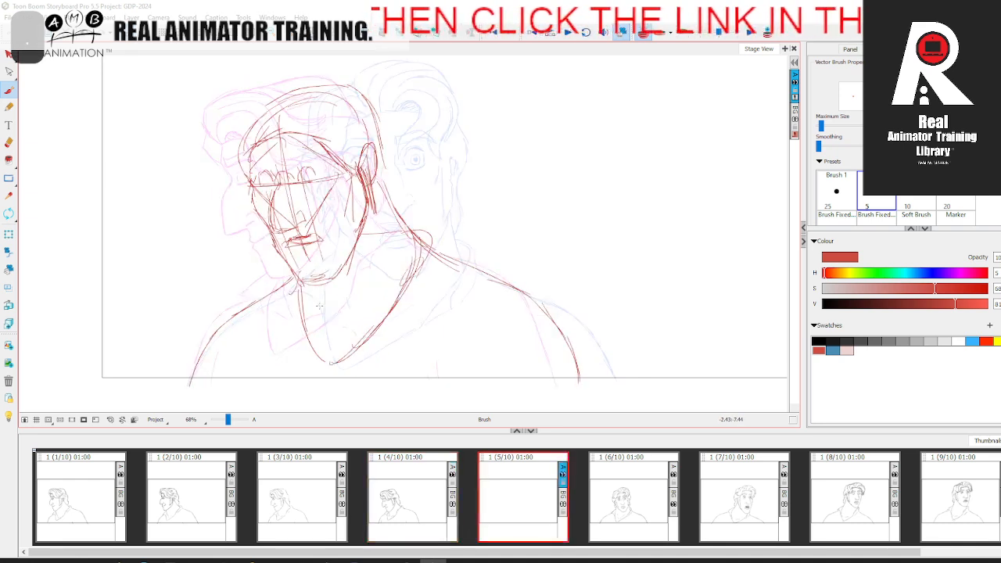
Step: Add the neck lines below the chin and the collar flap on the far shoulder, flipping between panels to compare
{"action": "key", "text": "Left"}
{"action": "mouse_move", "coordinate": [306, 281]}
{"action": "left_mouse_down"}
{"action": "mouse_move", "coordinate": [327, 323]}
{"action": "mouse_move", "coordinate": [368, 316]}
{"action": "left_mouse_up"}
{"action": "key", "text": "Right"}
{"action": "key", "text": "Left"}
{"action": "key", "text": "Right"}
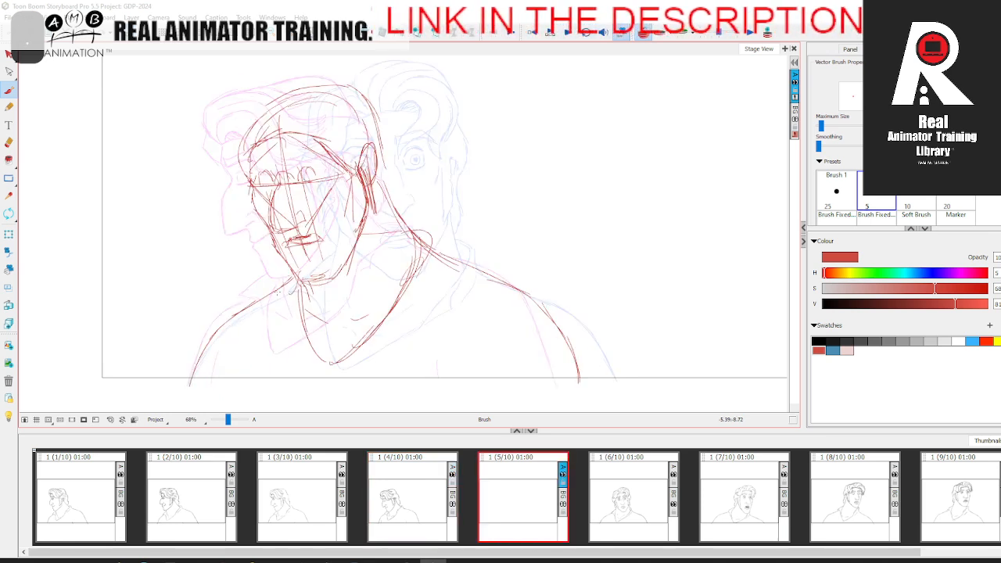
{"action": "left_click_drag", "start_coordinate": [270, 291], "coordinate": [297, 324]}
{"action": "key", "text": "Left"}
{"action": "key", "text": "Right"}
Step: Thicken the near side of the collar and draw its outer edge, comparing adjacent panels
{"action": "mouse_move", "coordinate": [401, 303]}
{"action": "left_mouse_down"}
{"action": "mouse_move", "coordinate": [419, 264]}
{"action": "mouse_move", "coordinate": [390, 320]}
{"action": "left_mouse_up"}
{"action": "left_click_drag", "start_coordinate": [424, 229], "coordinate": [435, 275]}
{"action": "key", "text": "Left"}
{"action": "key", "text": "Right"}
{"action": "key", "text": "Left"}
{"action": "key", "text": "Right"}
{"action": "key", "text": "Left"}
{"action": "key", "text": "Right"}
Step: Sketch the outer edge of the hair beside the far temple, checking it against the adjacent panel
{"action": "left_click_drag", "start_coordinate": [243, 131], "coordinate": [234, 172]}
{"action": "key", "text": "Left"}
{"action": "key", "text": "Right"}
{"action": "key", "text": "Left"}
{"action": "key", "text": "Right"}
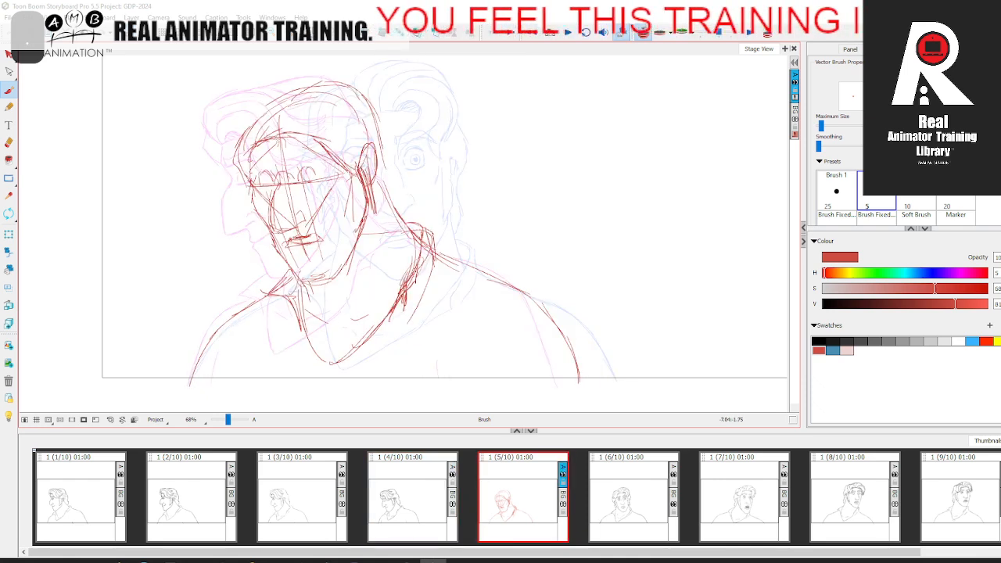
{"action": "key", "text": "Left"}
{"action": "key", "text": "Right"}
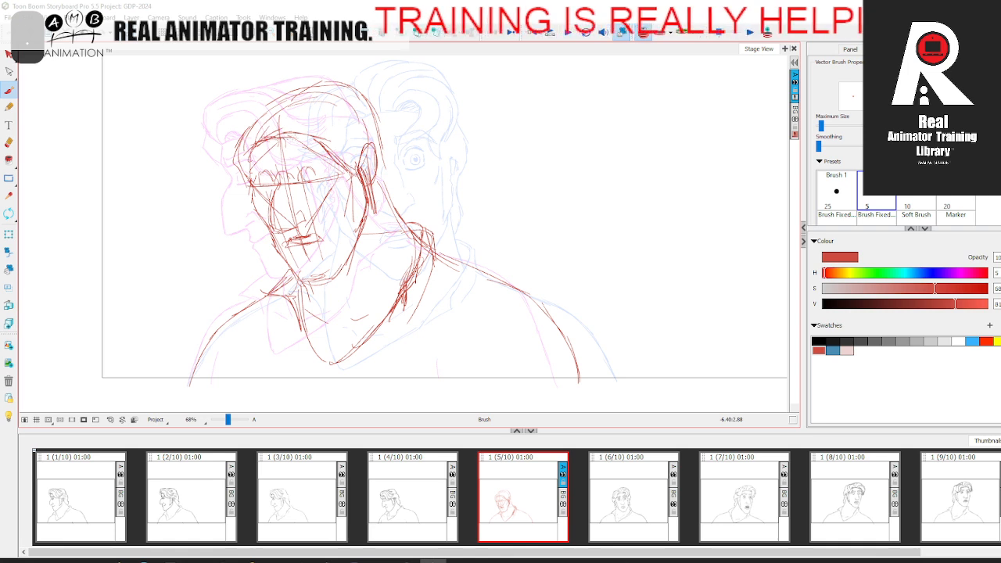
Step: Rough in the hairline across the forehead and down toward the ear, flipping between panels to check it
{"action": "mouse_move", "coordinate": [272, 143]}
{"action": "left_mouse_down"}
{"action": "mouse_move", "coordinate": [252, 149]}
{"action": "mouse_move", "coordinate": [279, 139]}
{"action": "left_mouse_up"}
{"action": "key", "text": "Left"}
{"action": "key", "text": "Right"}
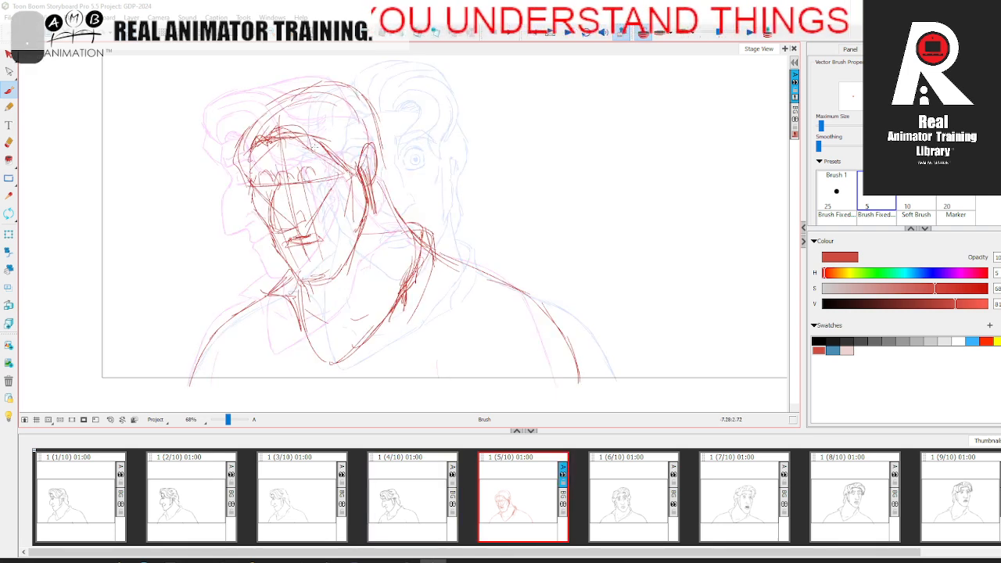
{"action": "key", "text": "Left"}
{"action": "key", "text": "Right"}
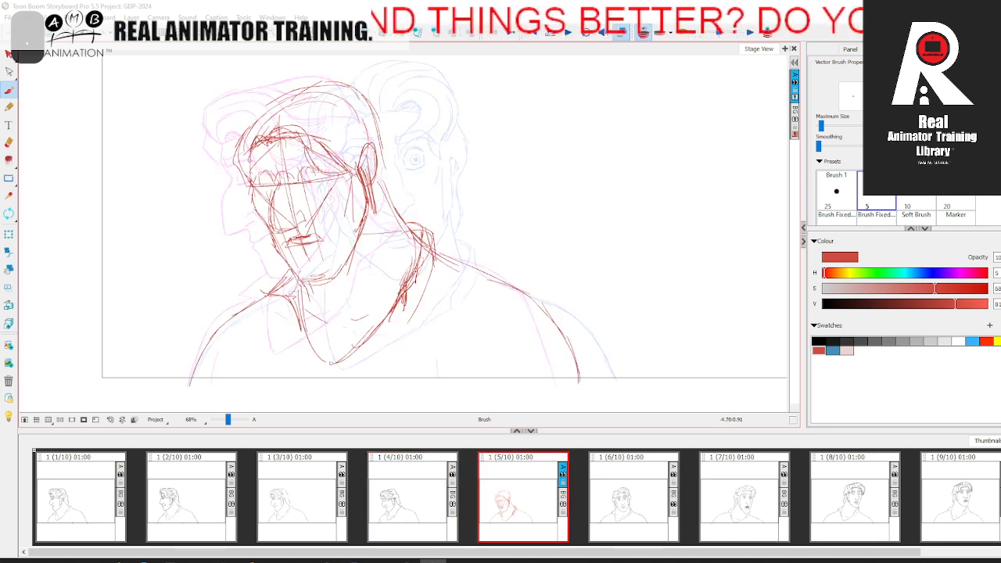
{"action": "left_click_drag", "start_coordinate": [320, 165], "coordinate": [346, 170]}
{"action": "key", "text": "Left"}
{"action": "key", "text": "Right"}
Step: Sketch the hair lock above the forehead and the hair volume over the top of the skull
{"action": "mouse_move", "coordinate": [268, 130]}
{"action": "left_mouse_down"}
{"action": "mouse_move", "coordinate": [293, 103]}
{"action": "mouse_move", "coordinate": [333, 153]}
{"action": "mouse_move", "coordinate": [297, 105]}
{"action": "mouse_move", "coordinate": [270, 131]}
{"action": "left_mouse_up"}
{"action": "key", "text": "Left"}
{"action": "key", "text": "Right"}
{"action": "left_click_drag", "start_coordinate": [297, 86], "coordinate": [359, 86]}
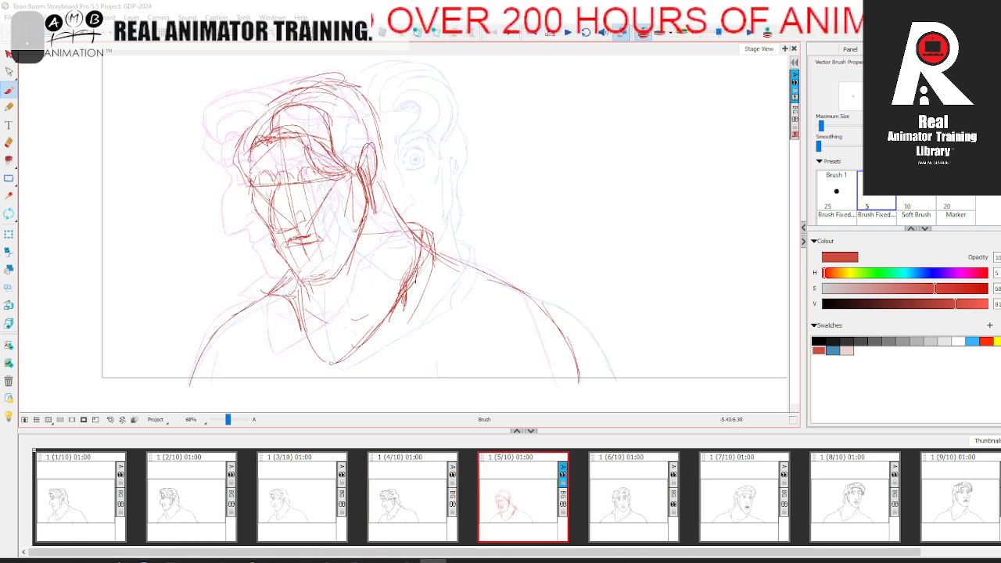
{"action": "key", "text": "comma"}
{"action": "key", "text": "period"}
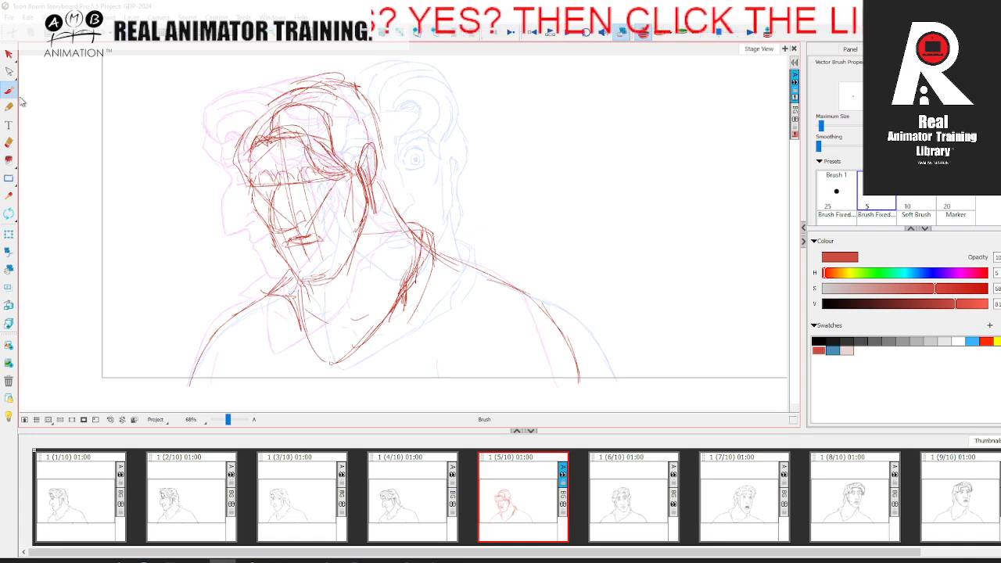
Step: Draw the hair over the ear and the outline of the back hair down to the nape, comparing adjacent panels
{"action": "key", "text": "comma"}
{"action": "key", "text": "period"}
{"action": "key", "text": "comma"}
{"action": "key", "text": "period"}
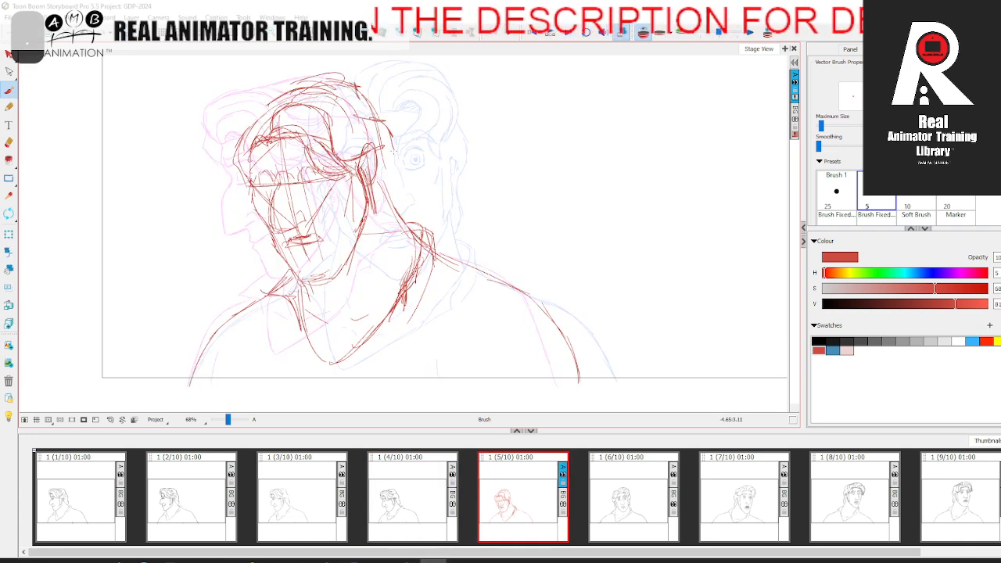
{"action": "key", "text": "comma"}
{"action": "left_click_drag", "start_coordinate": [393, 148], "coordinate": [400, 205]}
{"action": "key", "text": "period"}
{"action": "key", "text": "comma"}
{"action": "key", "text": "period"}
Step: Add inner strand lines to the crown and side hair, checking them against the adjacent panel
{"action": "left_click_drag", "start_coordinate": [360, 98], "coordinate": [373, 123]}
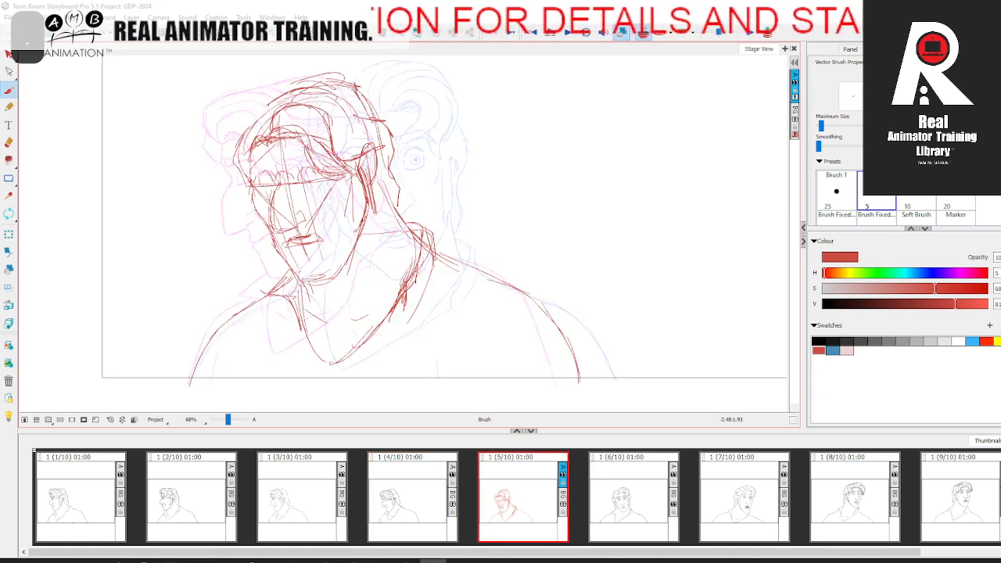
{"action": "left_click_drag", "start_coordinate": [308, 97], "coordinate": [356, 147]}
{"action": "key", "text": "comma"}
{"action": "key", "text": "period"}
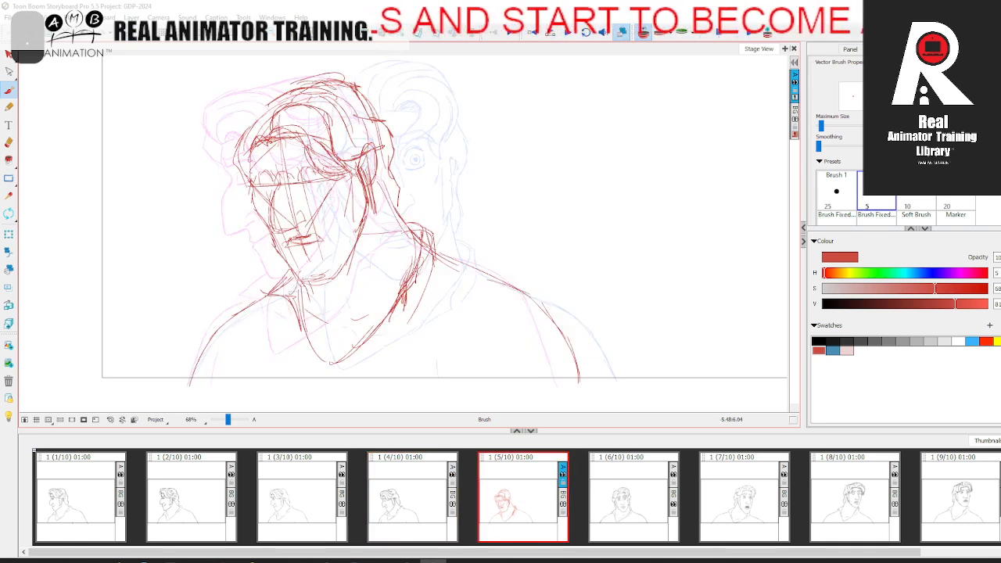
{"action": "key", "text": "comma"}
{"action": "key", "text": "period"}
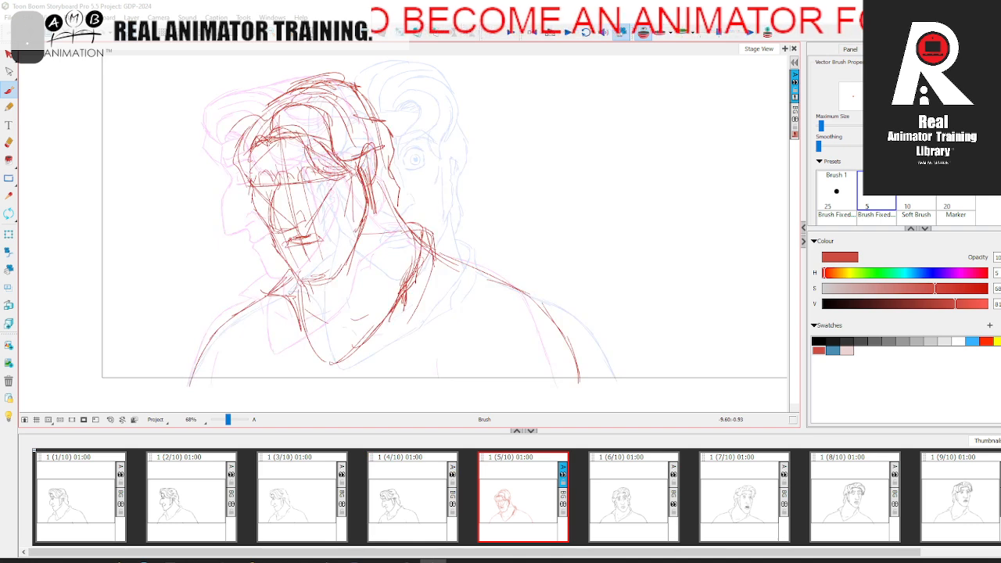
Step: Sketch the curled front lock hanging beside the far temple, flipping between panels to compare
{"action": "left_click_drag", "start_coordinate": [238, 186], "coordinate": [250, 160]}
{"action": "key", "text": "comma"}
{"action": "key", "text": "period"}
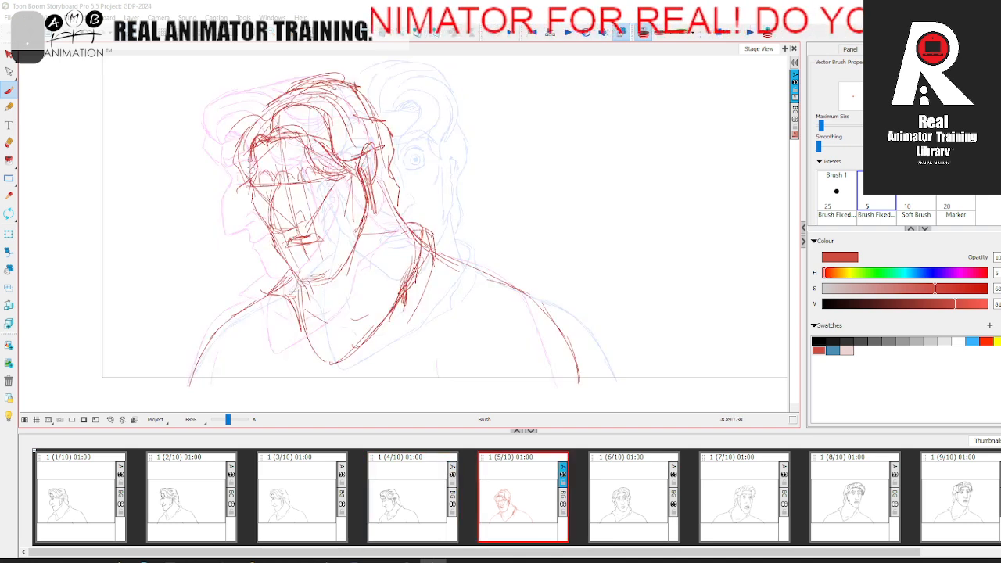
{"action": "mouse_move", "coordinate": [247, 163]}
{"action": "left_mouse_down"}
{"action": "mouse_move", "coordinate": [251, 118]}
{"action": "mouse_move", "coordinate": [264, 120]}
{"action": "left_mouse_up"}
{"action": "key", "text": "comma"}
{"action": "key", "text": "period"}
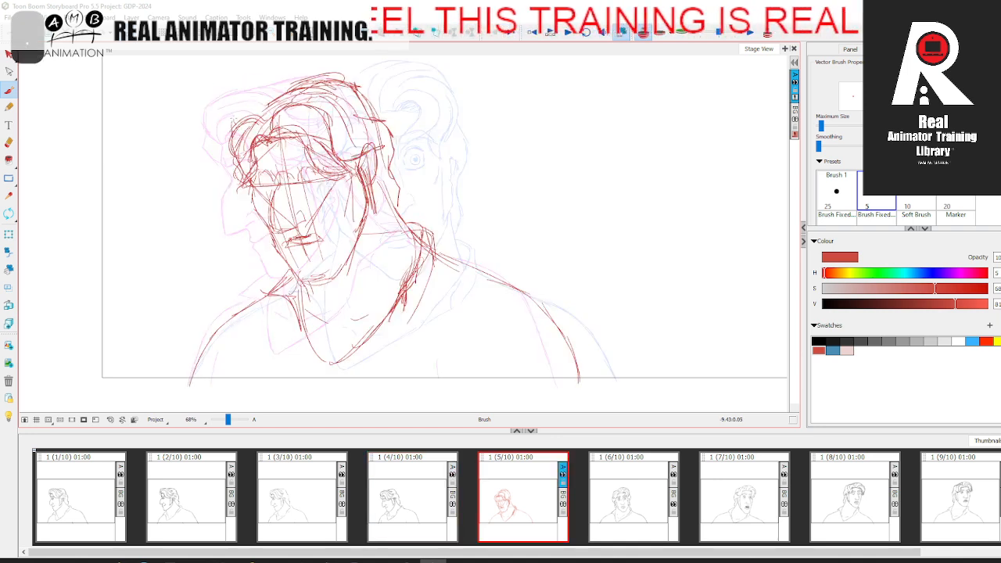
Step: Draw the sweeping hair strands from the front lock up to the crown, comparing with the adjacent panel
{"action": "left_click_drag", "start_coordinate": [232, 131], "coordinate": [313, 86]}
{"action": "key", "text": "comma"}
{"action": "key", "text": "period"}
{"action": "key", "text": "comma"}
{"action": "key", "text": "period"}
Step: Turn off the onion skin and flip through the preceding panels to check the new in-between
{"action": "left_click", "coordinate": [643, 33]}
{"action": "key", "text": "comma"}
{"action": "key", "text": "comma"}
{"action": "key", "text": "period"}
{"action": "key", "text": "period"}
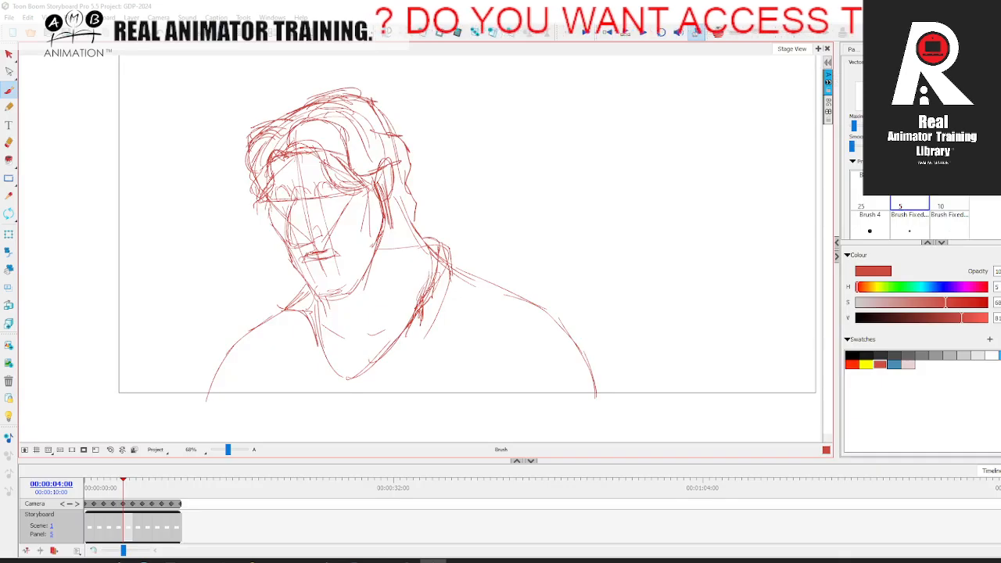
Step: Save the project and scrub through the timeline to review the head turn up to panel 5
{"action": "key", "text": "ctrl+s"}
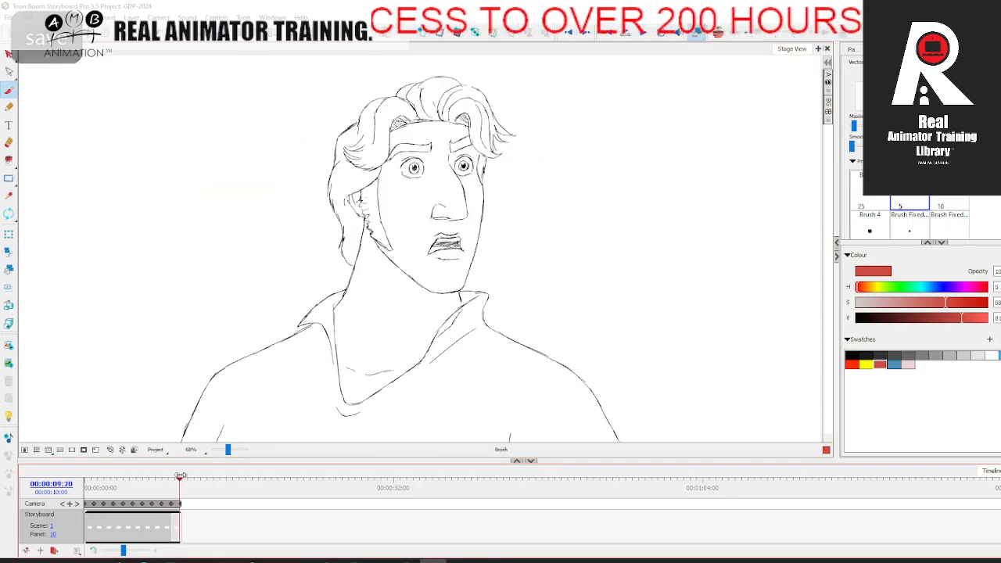
{"action": "mouse_move", "coordinate": [91, 483]}
{"action": "left_mouse_down"}
{"action": "mouse_move", "coordinate": [190, 477]}
{"action": "mouse_move", "coordinate": [112, 477]}
{"action": "mouse_move", "coordinate": [174, 477]}
{"action": "mouse_move", "coordinate": [104, 487]}
{"action": "mouse_move", "coordinate": [167, 478]}
{"action": "mouse_move", "coordinate": [89, 479]}
{"action": "mouse_move", "coordinate": [157, 478]}
{"action": "mouse_move", "coordinate": [76, 489]}
{"action": "mouse_move", "coordinate": [185, 477]}
{"action": "mouse_move", "coordinate": [76, 491]}
{"action": "mouse_move", "coordinate": [186, 480]}
{"action": "mouse_move", "coordinate": [88, 489]}
{"action": "mouse_move", "coordinate": [168, 481]}
{"action": "mouse_move", "coordinate": [104, 490]}
{"action": "mouse_move", "coordinate": [124, 488]}
{"action": "left_mouse_up"}
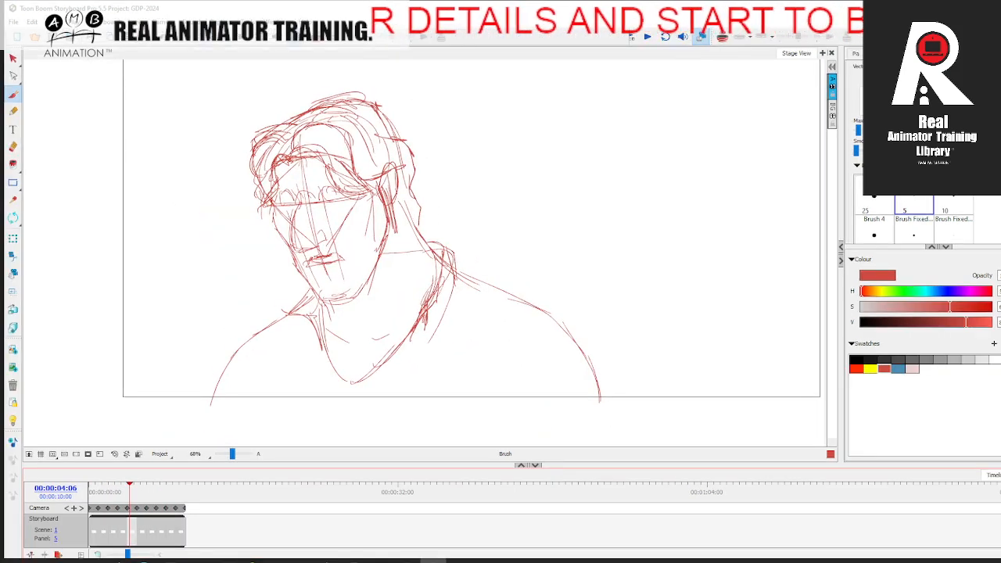
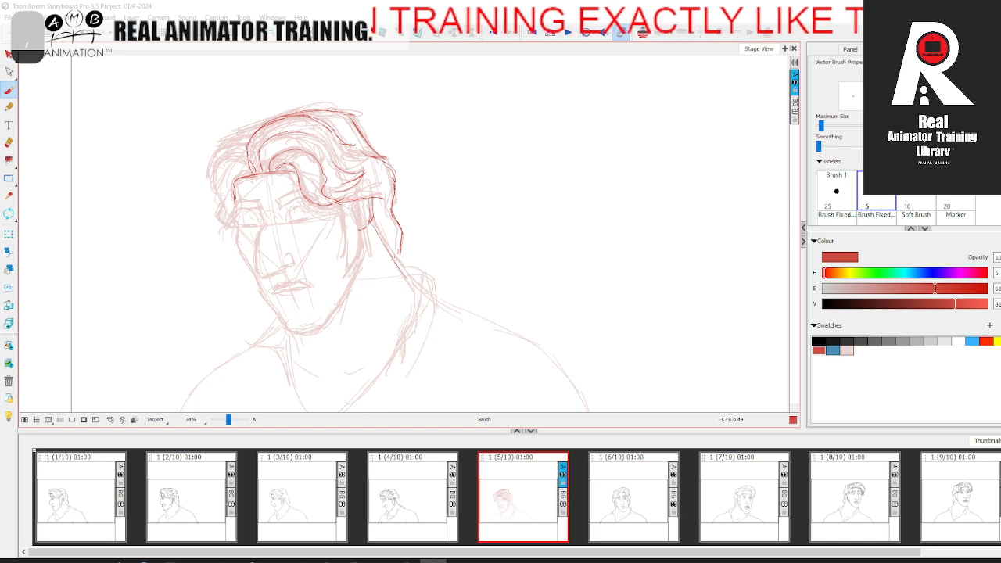
Step: Draw the near sideburn's front edge and the back-of-neck line over the light rough in panel 5, comparing with adjacent panels
{"action": "key", "text": "f"}
{"action": "key", "text": "d"}
{"action": "left_click_drag", "start_coordinate": [345, 217], "coordinate": [348, 274]}
{"action": "key", "text": "f"}
{"action": "key", "text": "d"}
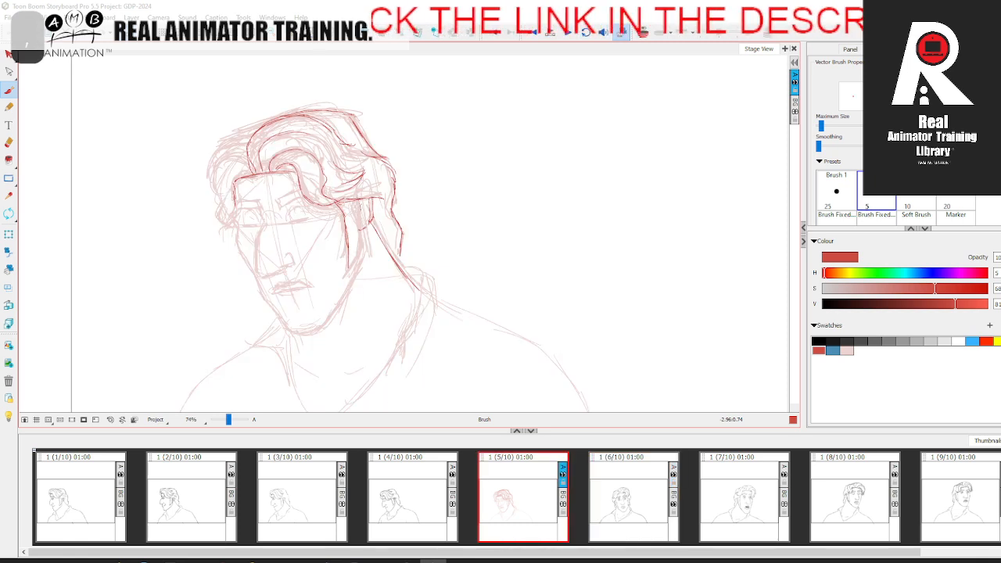
{"action": "key", "text": "f"}
{"action": "key", "text": "d"}
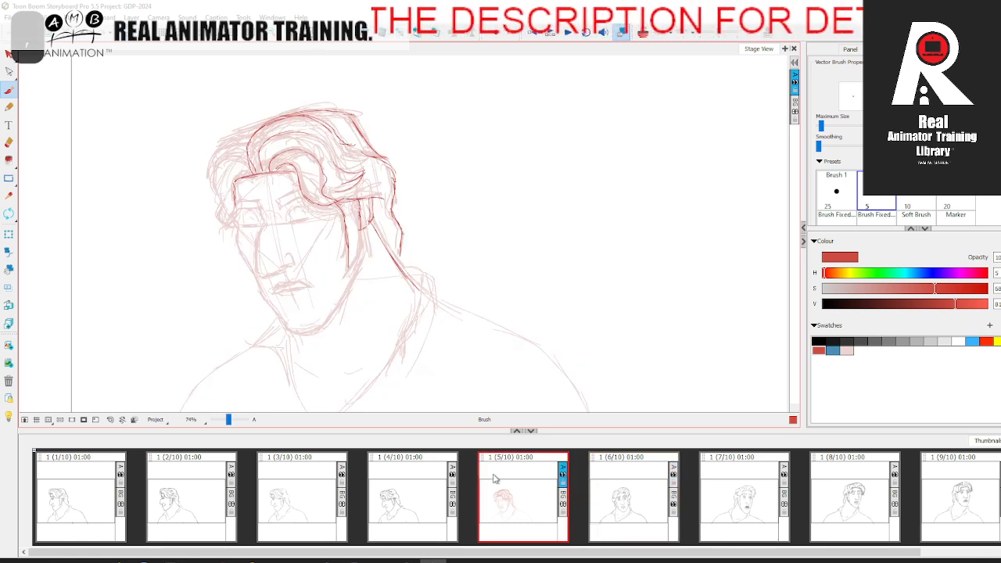
Step: Close the near sideburn with its back edge down to the tip and add the ear strokes, flipping between panels to compare
{"action": "key", "text": "d"}
{"action": "key", "text": "d"}
{"action": "key", "text": "f"}
{"action": "key", "text": "f"}
{"action": "key", "text": "d"}
{"action": "key", "text": "f"}
{"action": "left_click_drag", "start_coordinate": [359, 209], "coordinate": [363, 228]}
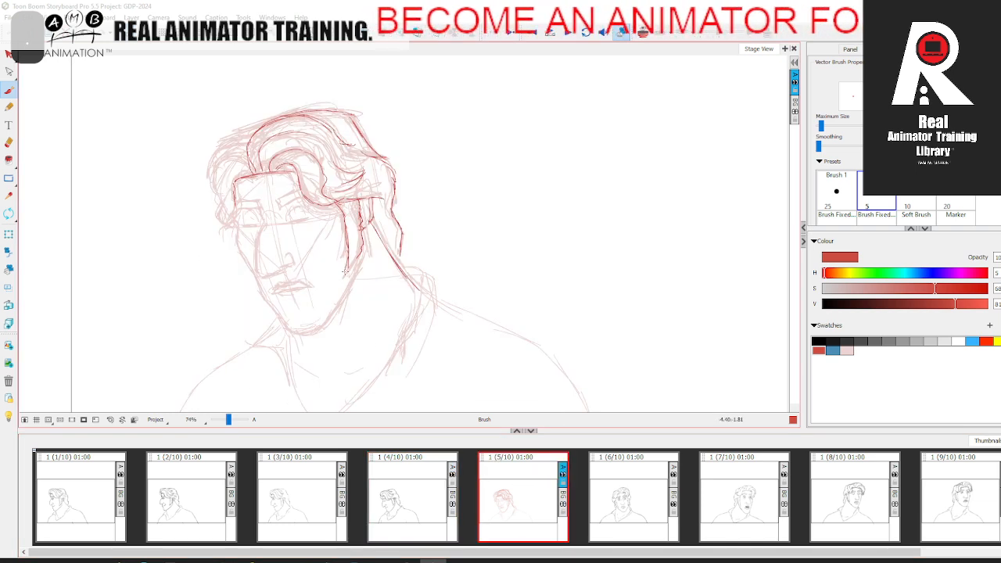
{"action": "key", "text": "d"}
{"action": "key", "text": "f"}
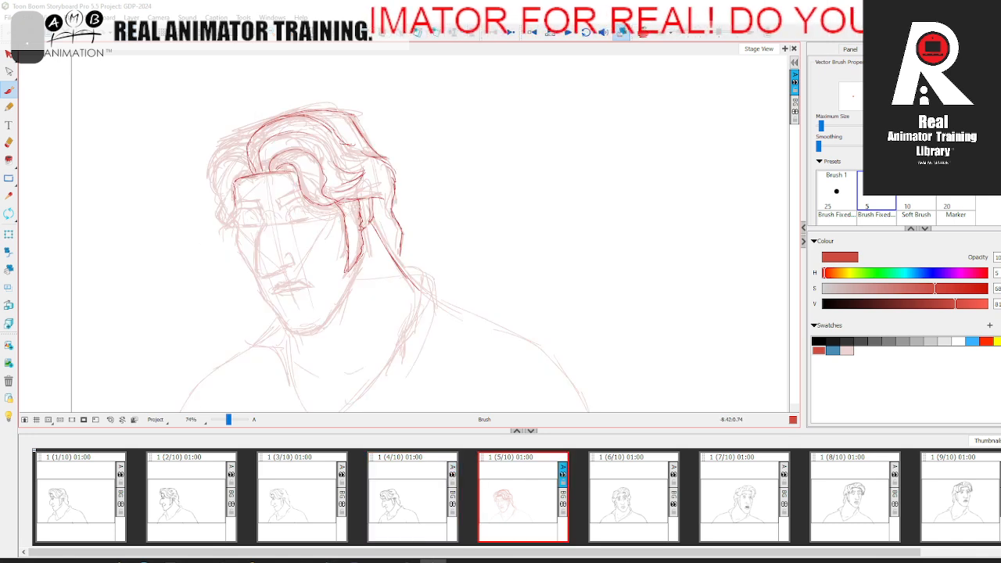
{"action": "key", "text": "f"}
{"action": "key", "text": "d"}
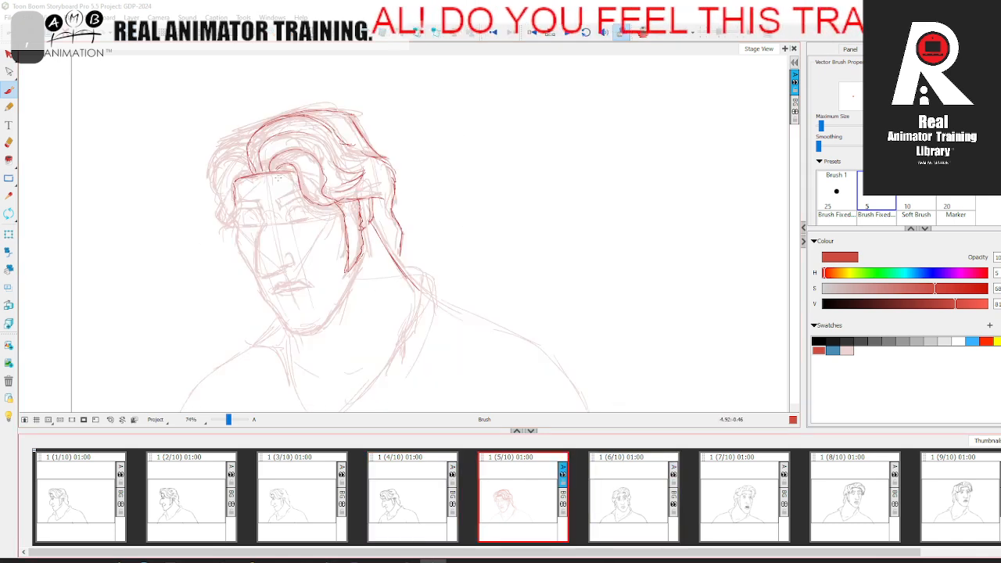
Step: Draw the outer contour of the hair on the far side of the forehead, including its curled tip
{"action": "mouse_move", "coordinate": [246, 150]}
{"action": "left_mouse_down"}
{"action": "mouse_move", "coordinate": [219, 161]}
{"action": "mouse_move", "coordinate": [209, 196]}
{"action": "left_mouse_up"}
{"action": "left_click_drag", "start_coordinate": [243, 151], "coordinate": [210, 167]}
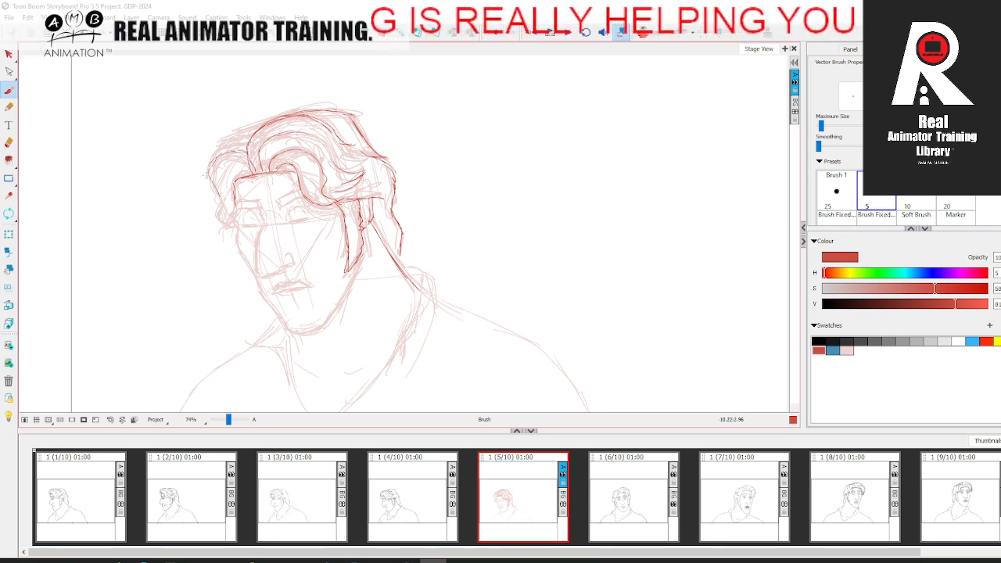
{"action": "left_click_drag", "start_coordinate": [215, 208], "coordinate": [227, 228]}
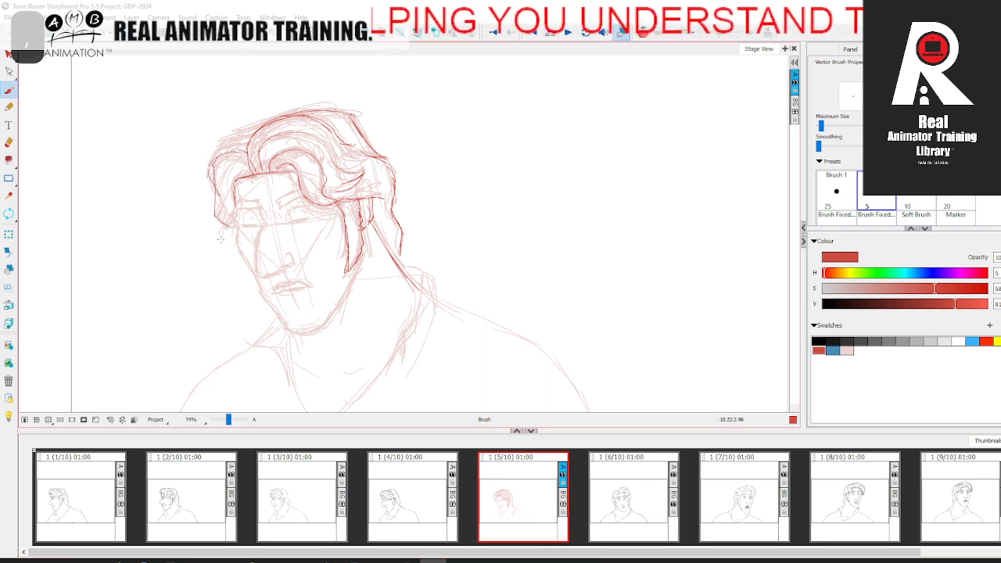
{"action": "key", "text": "."}
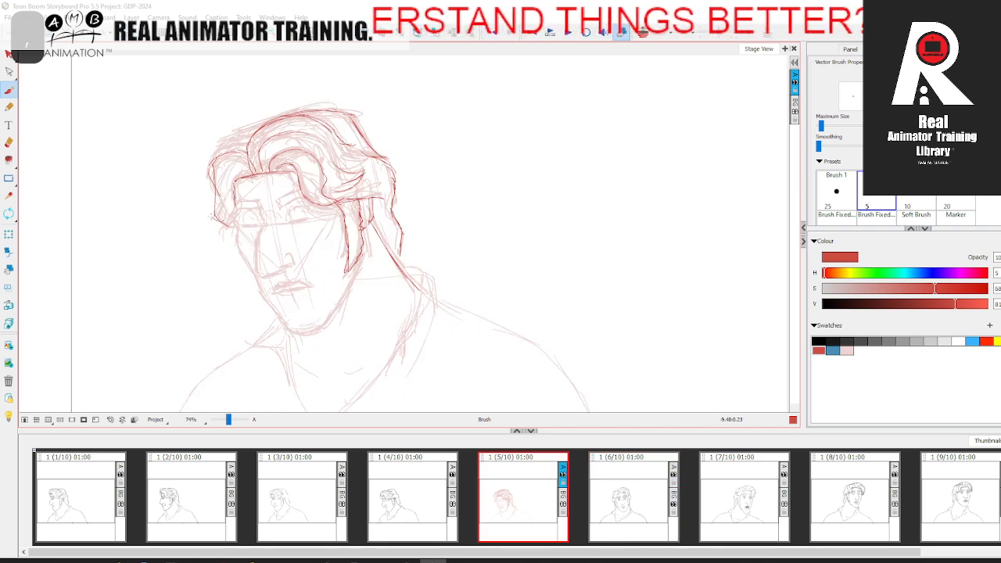
{"action": "left_click_drag", "start_coordinate": [213, 186], "coordinate": [211, 205]}
Step: Draw the far-side hair's inner edge and top strand, and erase stray rough lines outside the hair outline
{"action": "key", "text": "."}
{"action": "key", "text": "."}
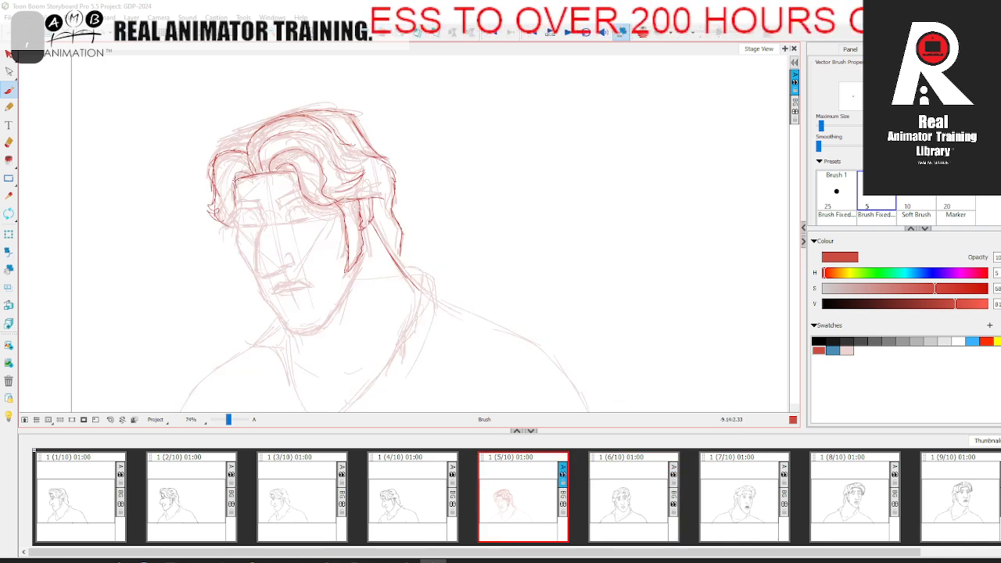
{"action": "mouse_move", "coordinate": [231, 218]}
{"action": "left_mouse_down"}
{"action": "mouse_move", "coordinate": [235, 177]}
{"action": "mouse_move", "coordinate": [246, 175]}
{"action": "left_mouse_up"}
{"action": "key", "text": "."}
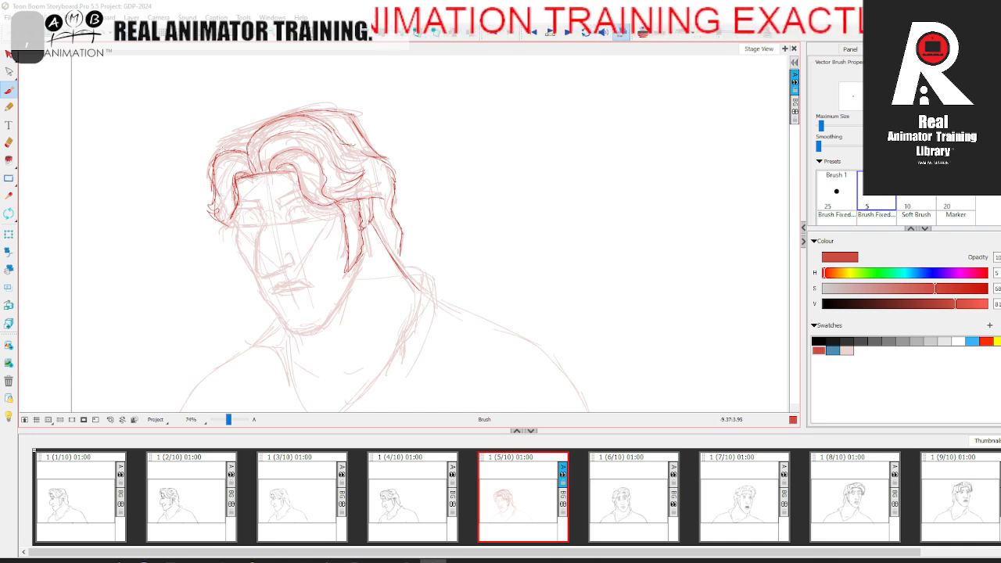
{"action": "mouse_move", "coordinate": [227, 146]}
{"action": "left_mouse_down"}
{"action": "mouse_move", "coordinate": [262, 125]}
{"action": "mouse_move", "coordinate": [249, 139]}
{"action": "left_mouse_up"}
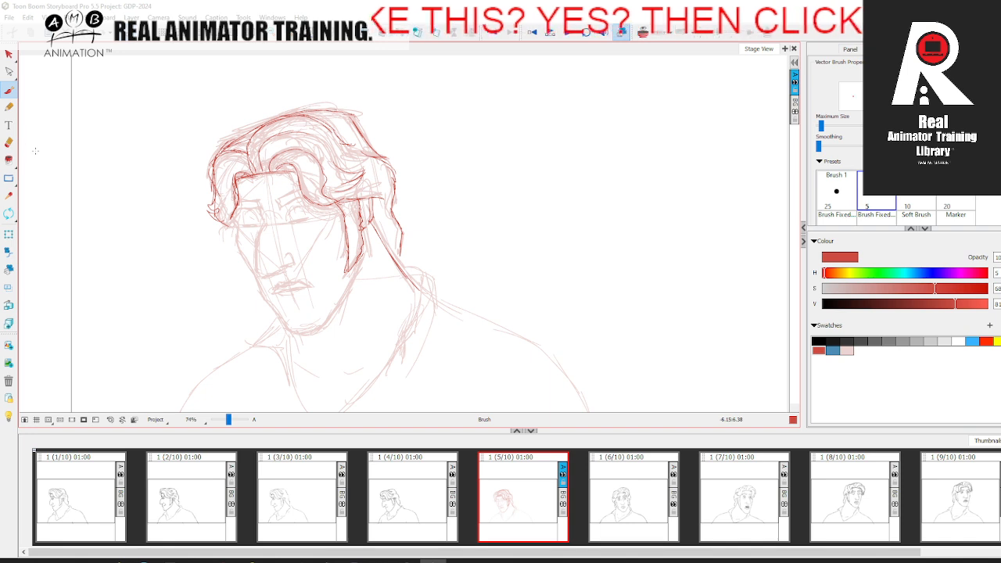
{"action": "left_click", "coordinate": [8, 143]}
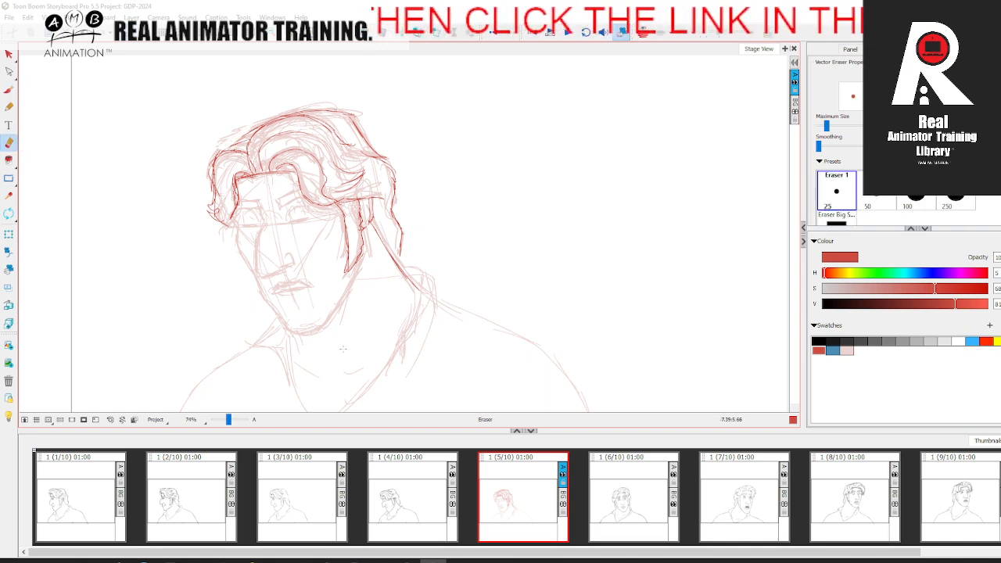
{"action": "key", "text": "alt+b"}
Step: Flip back and forth through panels 4 to 7 to examine how the head turn flows through the in-between
{"action": "left_click", "coordinate": [334, 503]}
{"action": "left_click", "coordinate": [561, 478]}
{"action": "left_click", "coordinate": [609, 474]}
{"action": "left_click", "coordinate": [548, 476]}
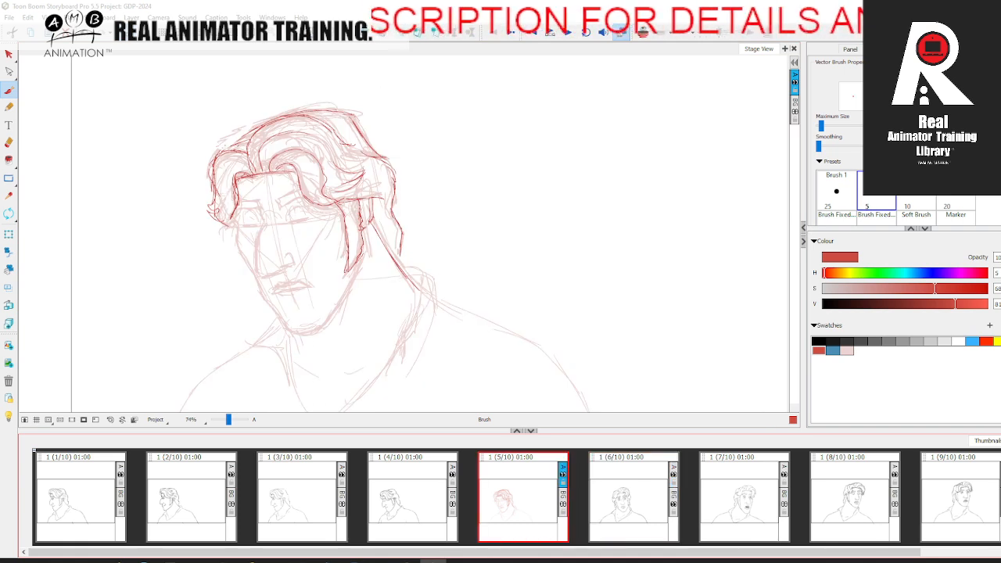
{"action": "left_click", "coordinate": [618, 493]}
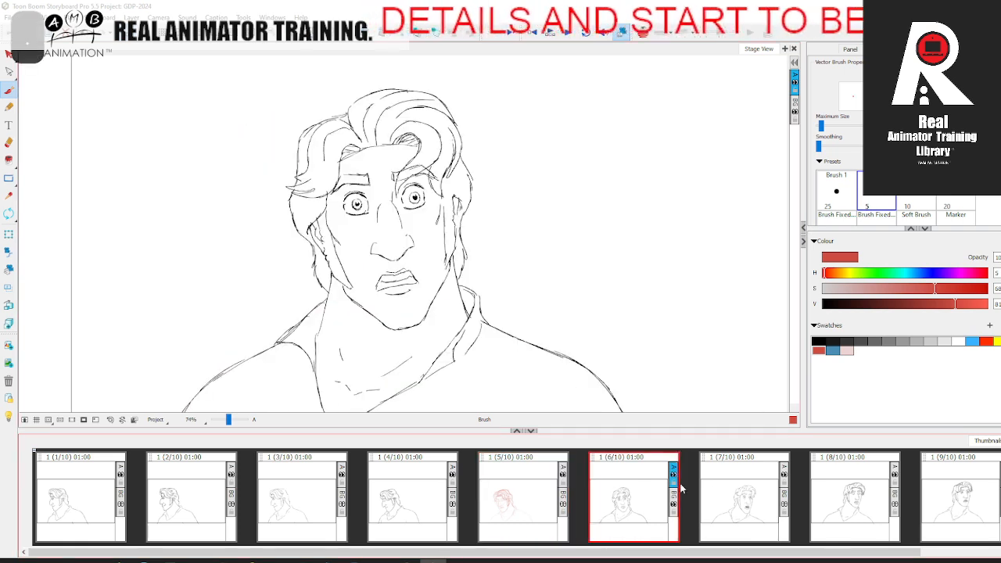
{"action": "left_click", "coordinate": [729, 487]}
{"action": "left_click", "coordinate": [390, 498]}
{"action": "left_click", "coordinate": [650, 481]}
{"action": "left_click", "coordinate": [727, 479]}
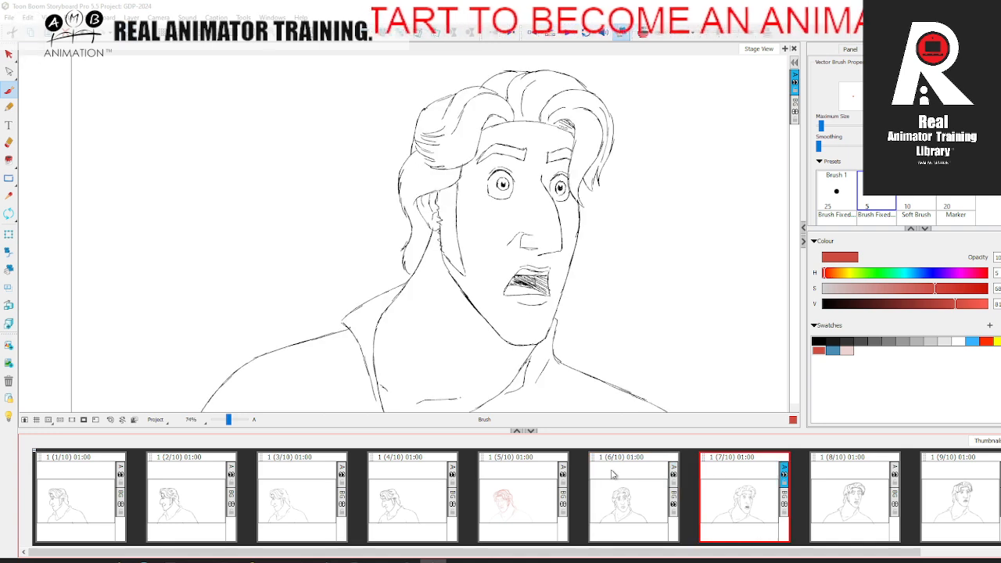
{"action": "left_click", "coordinate": [524, 489]}
{"action": "left_click", "coordinate": [654, 481]}
{"action": "left_click", "coordinate": [730, 478]}
{"action": "left_click", "coordinate": [415, 493]}
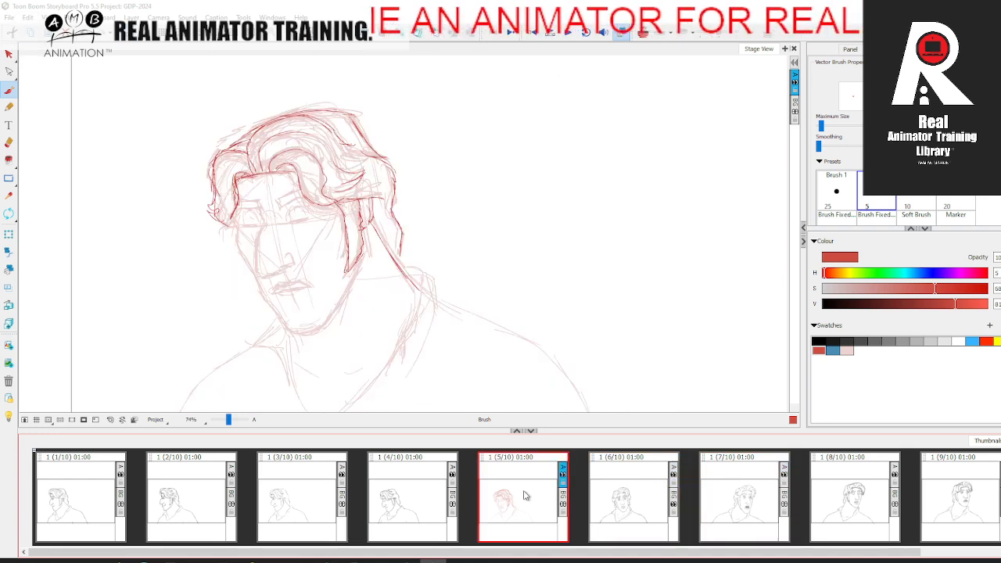
{"action": "left_click", "coordinate": [524, 490]}
Step: Draw both eyebrows and the closed eyes in panel 5, comparing with the pose in panel 4
{"action": "key", "text": "Left"}
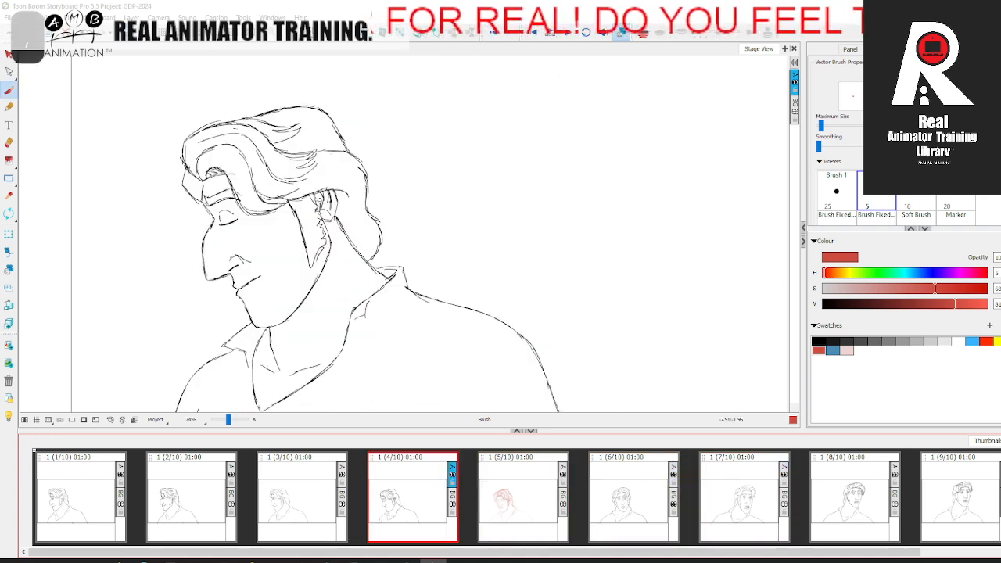
{"action": "key", "text": "Right"}
{"action": "key", "text": "space"}
{"action": "left_click_drag", "start_coordinate": [262, 234], "coordinate": [278, 205]}
{"action": "key", "text": "Left"}
{"action": "key", "text": "Right"}
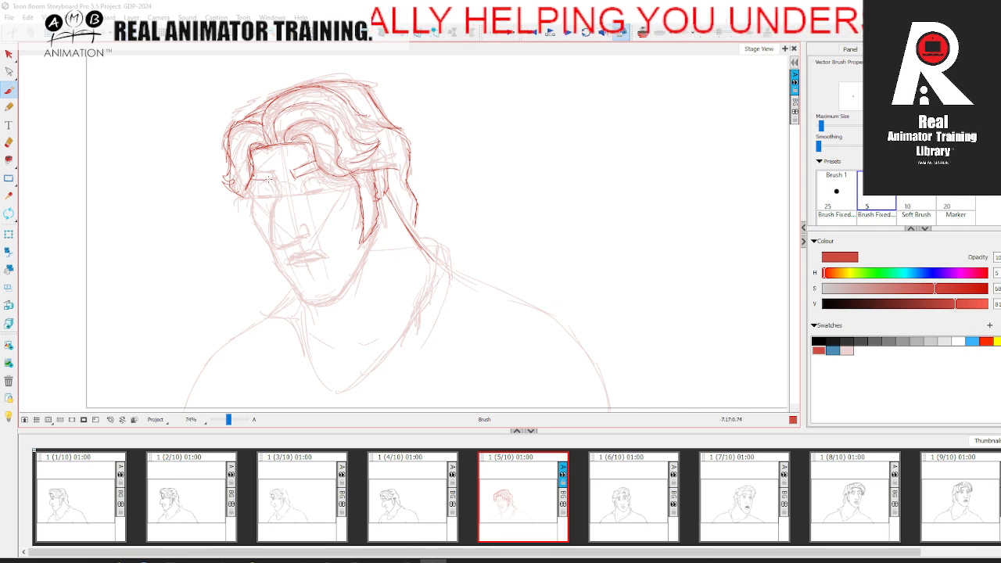
{"action": "key", "text": "Left"}
{"action": "key", "text": "Right"}
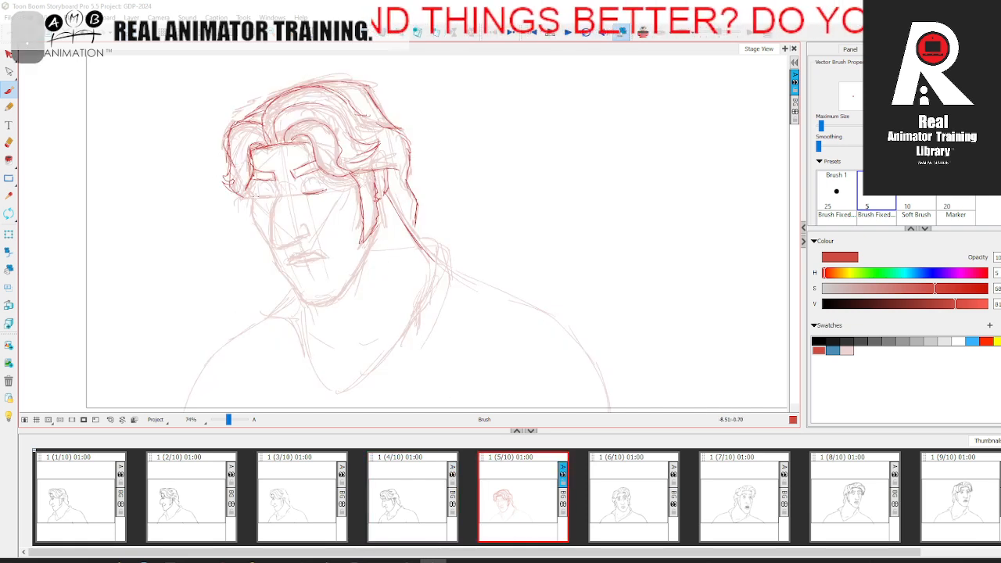
{"action": "left_click_drag", "start_coordinate": [301, 180], "coordinate": [324, 178]}
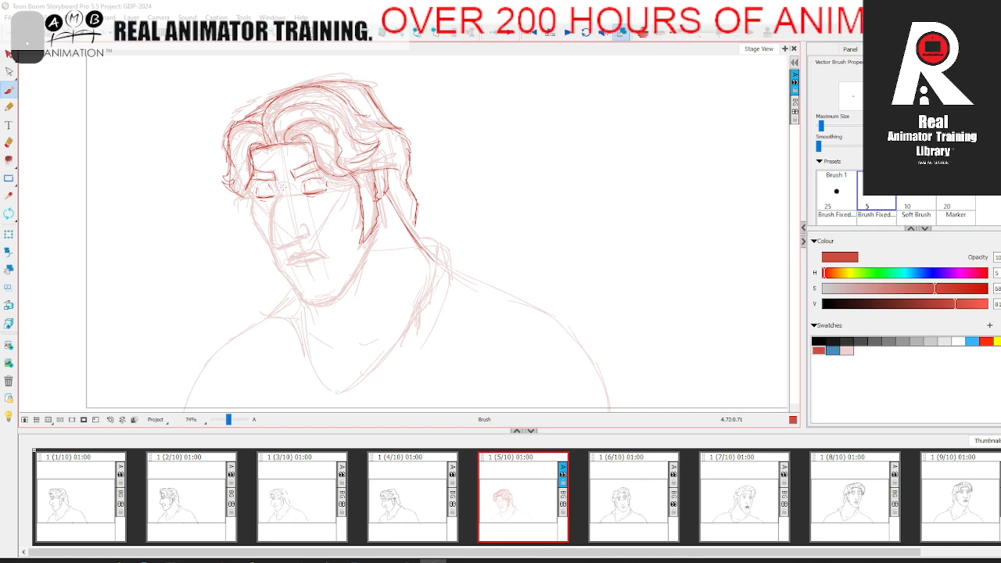
Step: Draw the nose from the bridge around the tip to the nostril, plus the upper contour of the far cheek
{"action": "left_click_drag", "start_coordinate": [279, 193], "coordinate": [272, 246]}
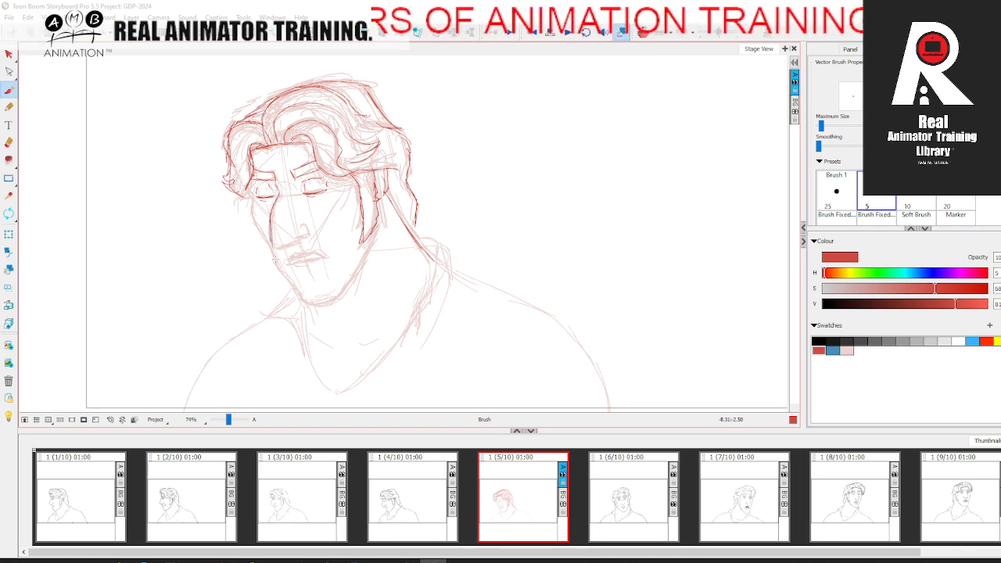
{"action": "left_click_drag", "start_coordinate": [273, 245], "coordinate": [302, 240]}
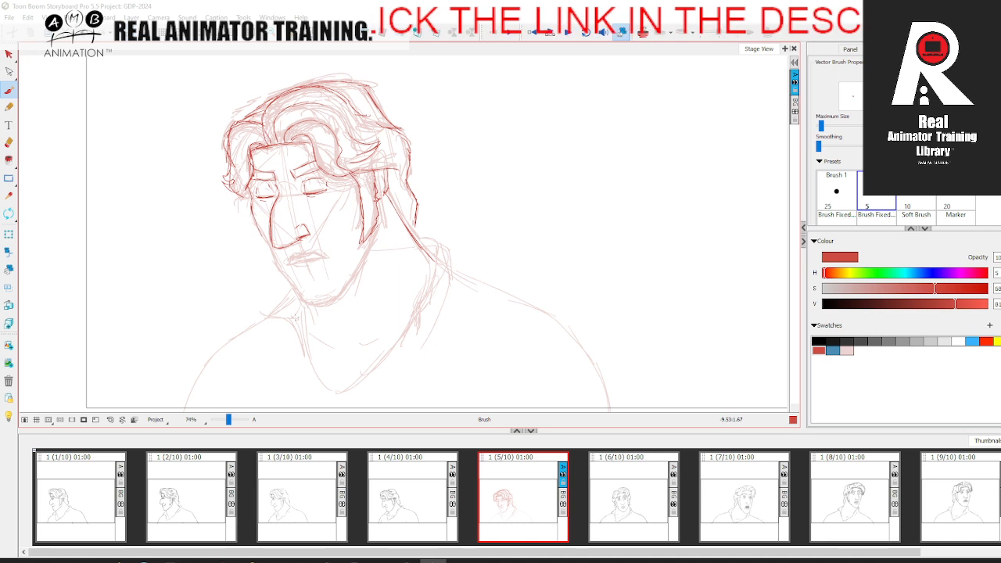
{"action": "key", "text": "Left"}
{"action": "key", "text": "Right"}
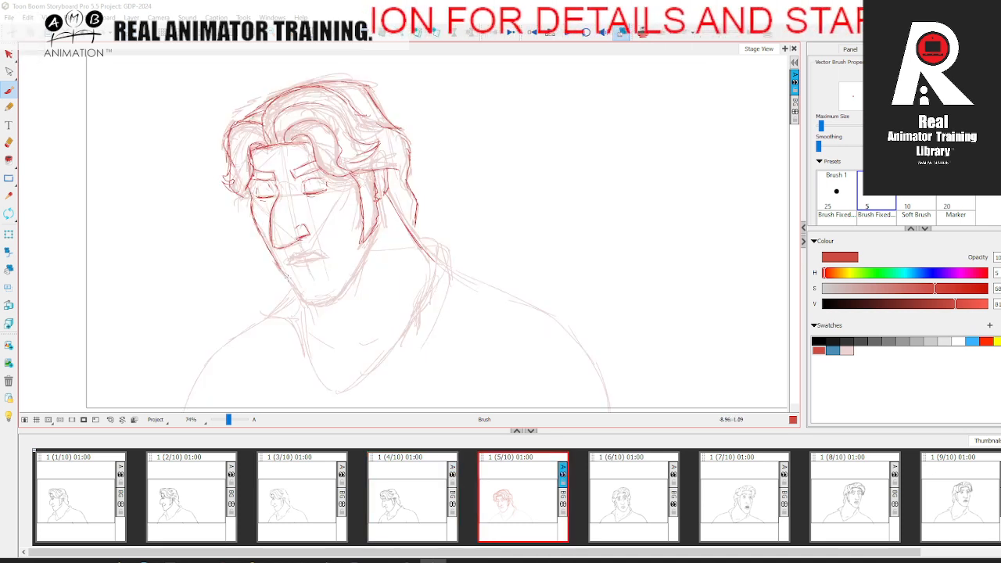
Step: Trace the face contour from the far cheek around the chin and up the jaw to the sideburn, checking the adjacent panel
{"action": "key", "text": "Left"}
{"action": "key", "text": "Right"}
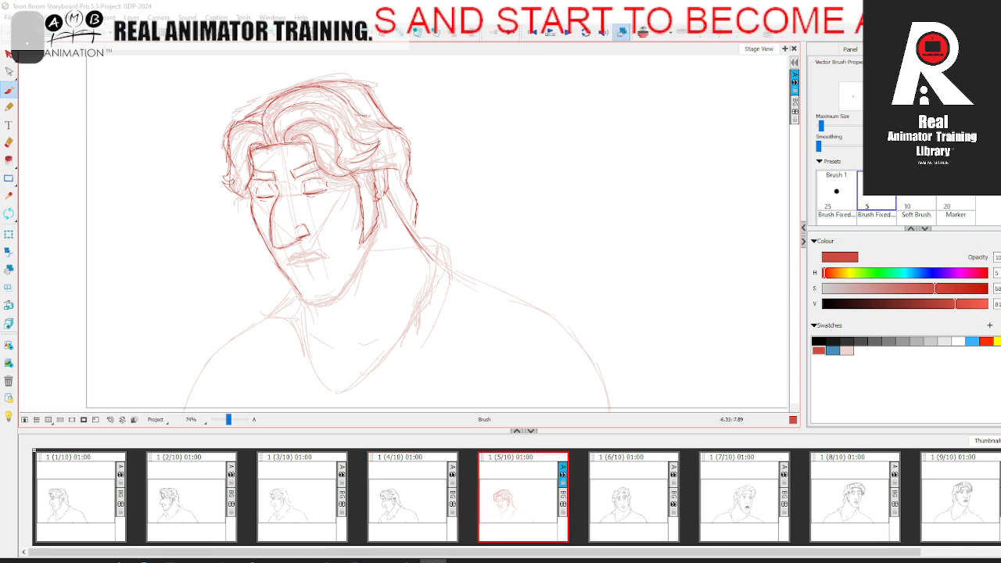
{"action": "key", "text": "Left"}
{"action": "key", "text": "Right"}
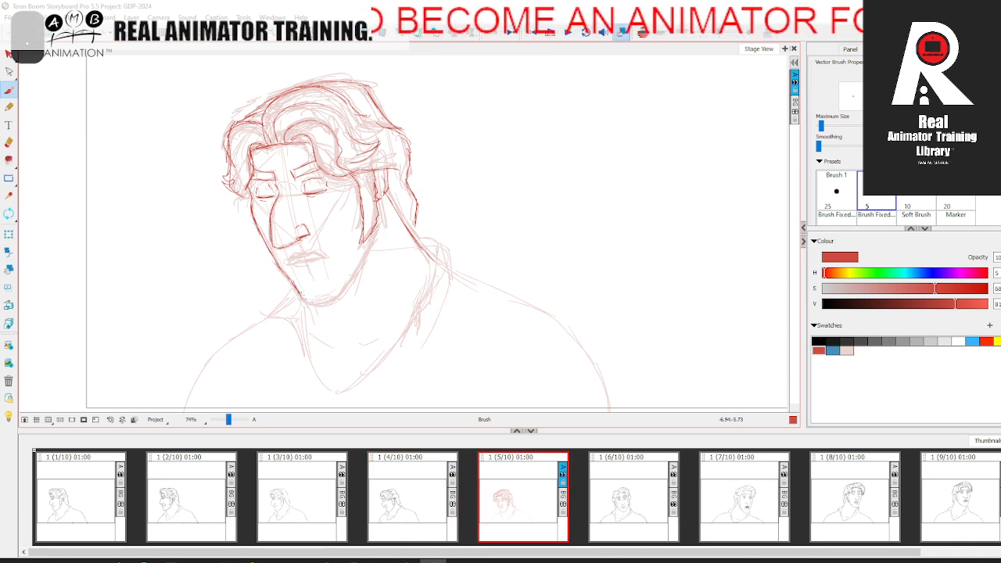
{"action": "key", "text": "Left"}
{"action": "key", "text": "Right"}
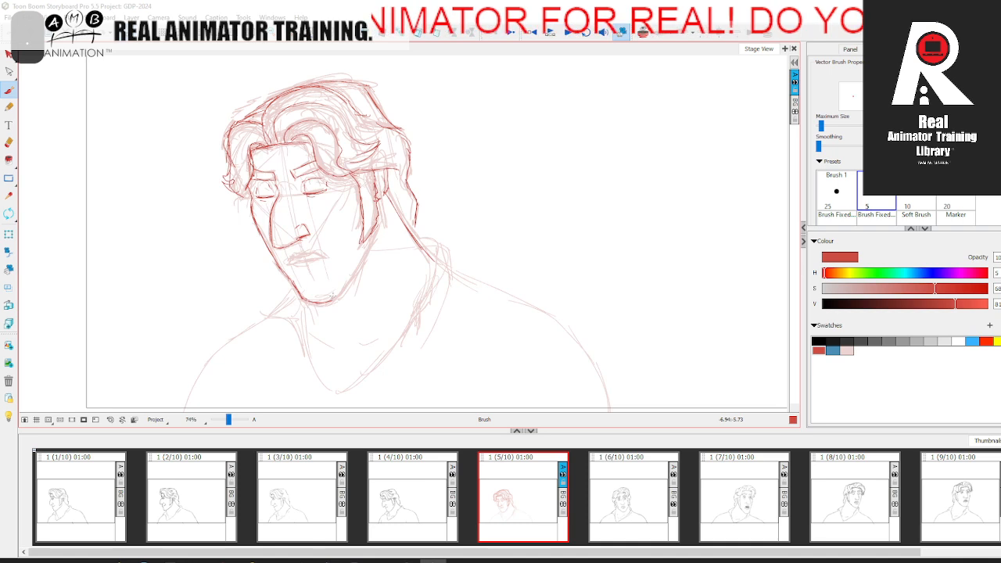
{"action": "key", "text": "Left"}
{"action": "key", "text": "Right"}
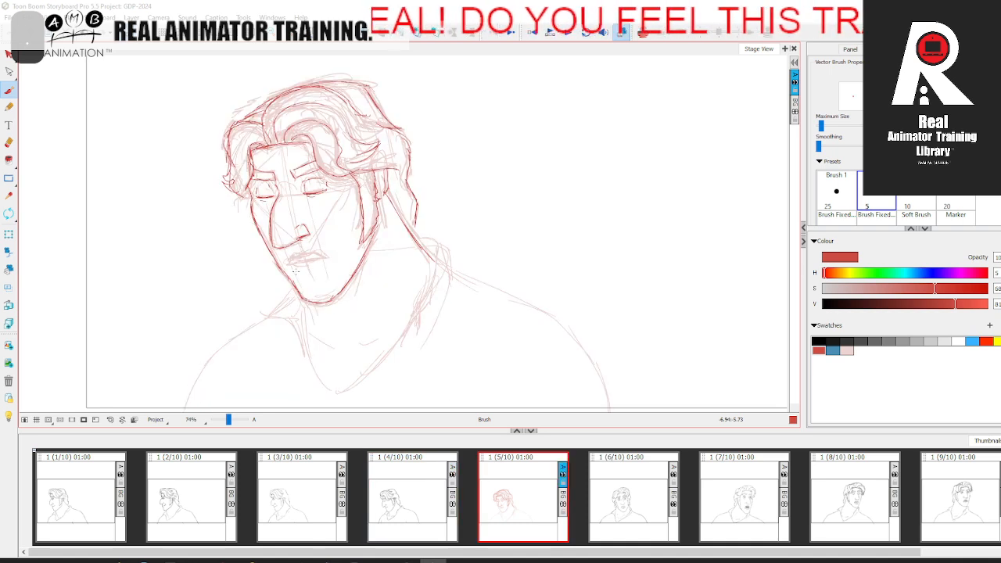
Step: Draw the closed mouth with its upper and lower lip lines, comparing with the adjacent panel
{"action": "key", "text": "Left"}
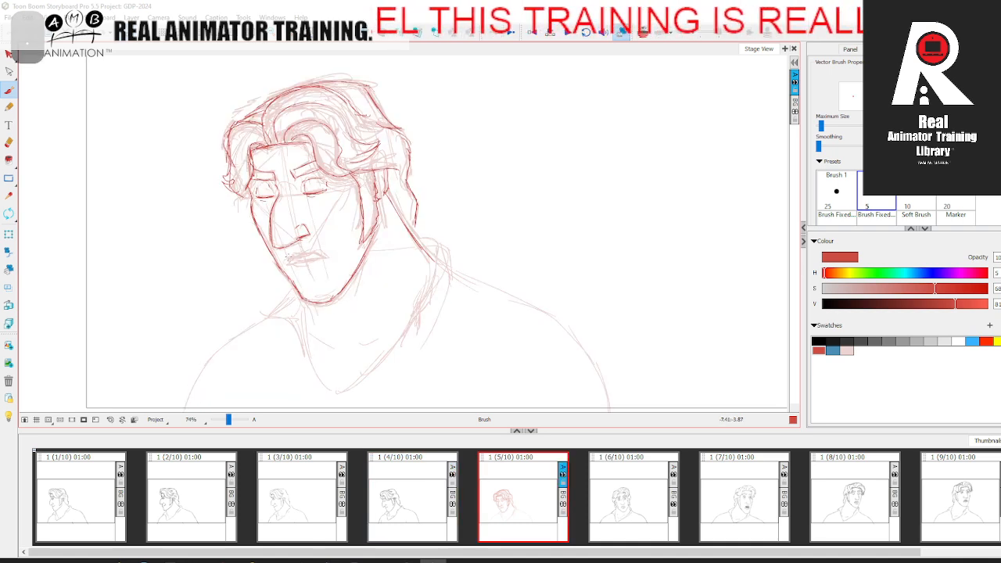
{"action": "key", "text": "Right"}
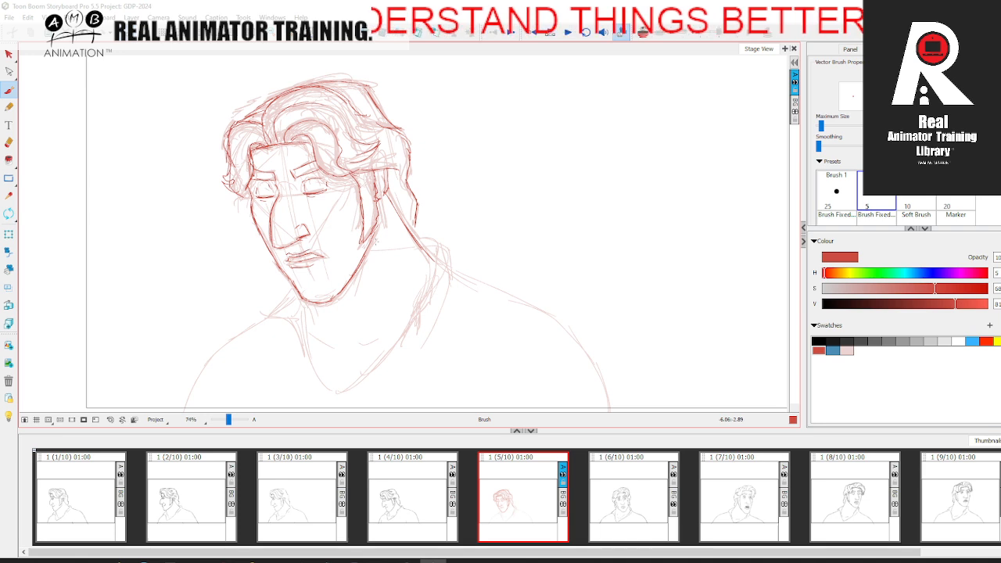
{"action": "key", "text": "Left"}
{"action": "key", "text": "Right"}
Step: Draw the V-shaped neckline from under the jaw to its lowest point and back up to the near side of the neck
{"action": "key", "text": "space"}
{"action": "left_click_drag", "start_coordinate": [476, 308], "coordinate": [426, 257]}
{"action": "key", "text": "Left"}
{"action": "key", "text": "Right"}
{"action": "key", "text": "space"}
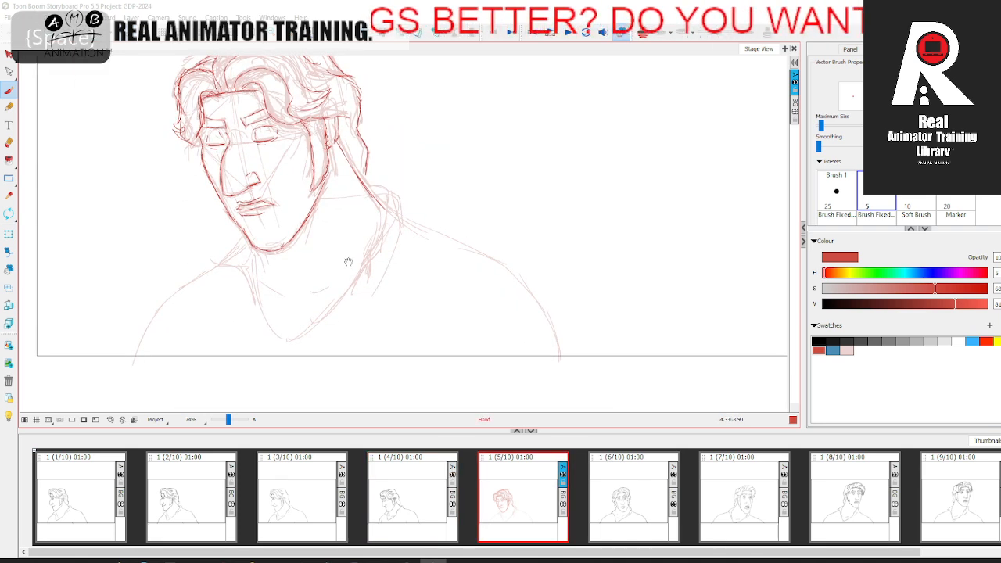
{"action": "left_click_drag", "start_coordinate": [326, 244], "coordinate": [374, 250]}
{"action": "key", "text": "Left"}
{"action": "key", "text": "Right"}
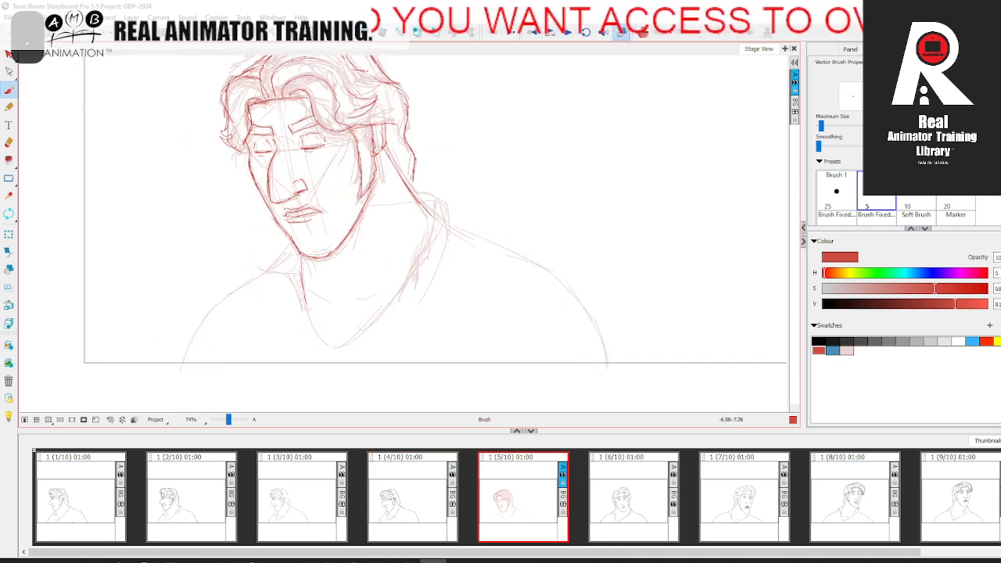
{"action": "key", "text": "Left"}
{"action": "key", "text": "Right"}
{"action": "mouse_move", "coordinate": [340, 347]}
{"action": "left_mouse_down"}
{"action": "mouse_move", "coordinate": [414, 276]}
{"action": "mouse_move", "coordinate": [400, 287]}
{"action": "mouse_move", "coordinate": [435, 218]}
{"action": "left_mouse_up"}
{"action": "key", "text": "Left"}
{"action": "key", "text": "Right"}
Step: Draw the folded top of the shirt collar behind the neck, flipping between panels to match its position
{"action": "key", "text": "period"}
{"action": "key", "text": "comma"}
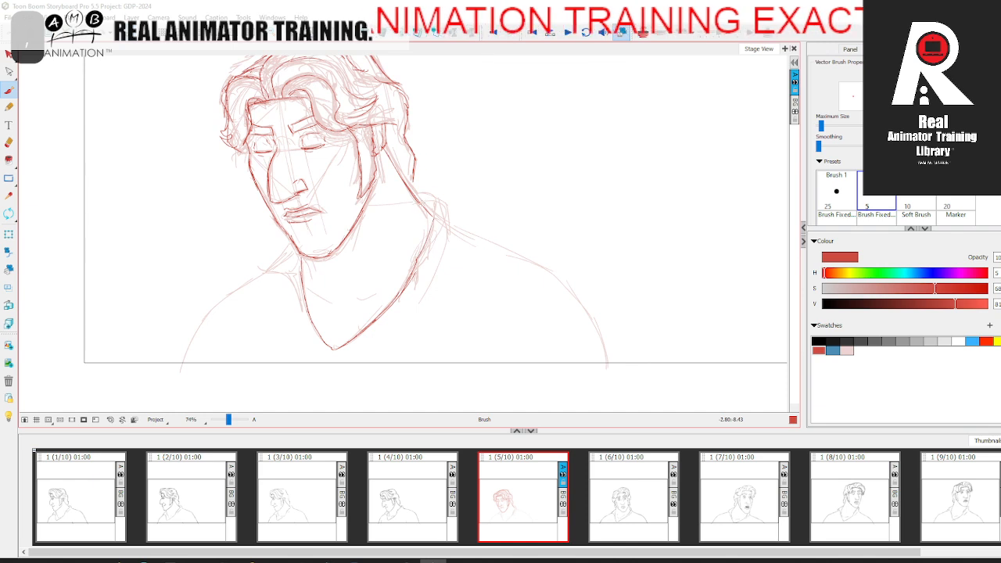
{"action": "key", "text": "period"}
{"action": "key", "text": "comma"}
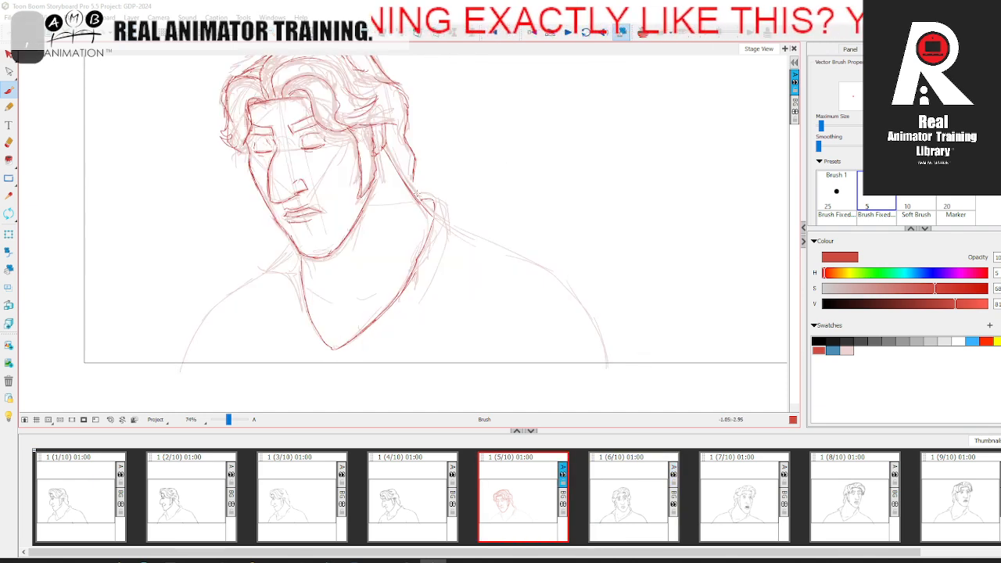
{"action": "key", "text": "period"}
{"action": "key", "text": "comma"}
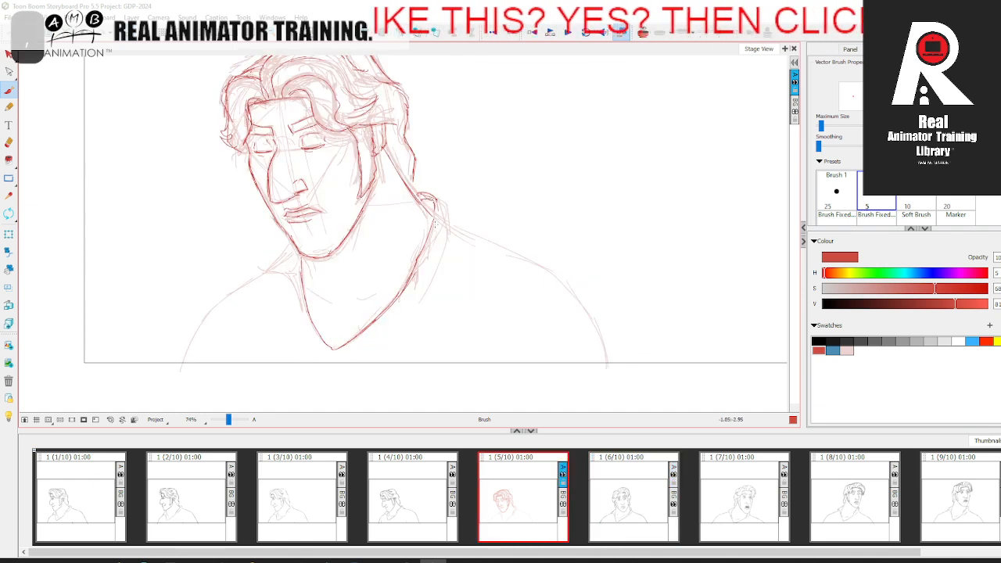
Step: Draw the outer edge of the near collar flap from the neckline up to the collar fold
{"action": "key", "text": "period"}
{"action": "left_click_drag", "start_coordinate": [409, 289], "coordinate": [450, 194]}
{"action": "key", "text": "comma"}
{"action": "key", "text": "period"}
{"action": "key", "text": "comma"}
Step: Draw the far collar flap beside the neck and the far shoulder curve down to the frame's lower edge
{"action": "left_click_drag", "start_coordinate": [291, 283], "coordinate": [304, 318]}
{"action": "key", "text": "period"}
{"action": "key", "text": "comma"}
{"action": "mouse_move", "coordinate": [267, 274]}
{"action": "left_mouse_down"}
{"action": "mouse_move", "coordinate": [215, 312]}
{"action": "mouse_move", "coordinate": [182, 368]}
{"action": "left_mouse_up"}
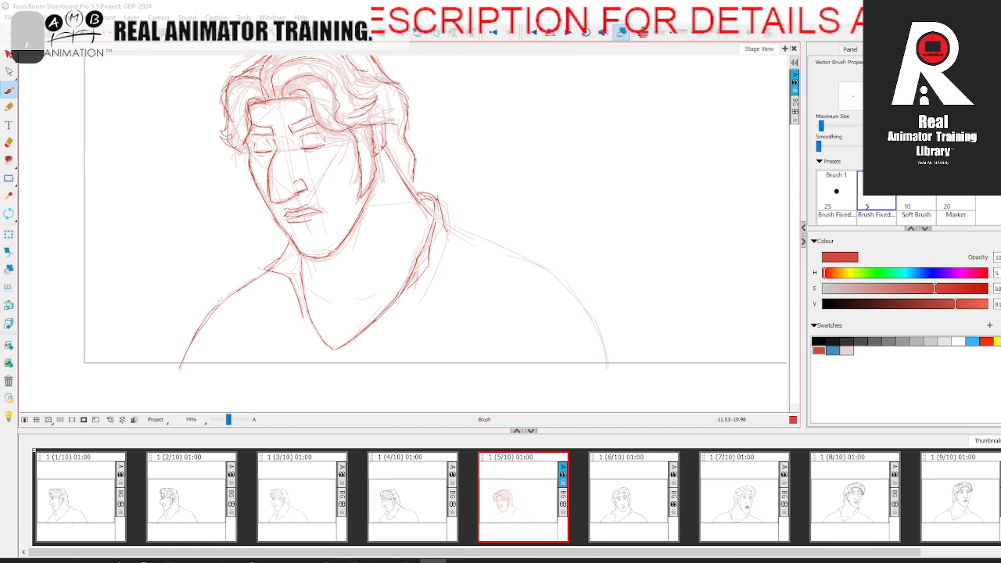
Step: Tie down the far shoulder curve over its light rough to the frame's lower edge, checking it against the onion-skinned neighbouring panels
{"action": "left_click", "coordinate": [643, 33]}
{"action": "key", "text": "space"}
{"action": "mouse_move", "coordinate": [468, 232]}
{"action": "left_mouse_down"}
{"action": "mouse_move", "coordinate": [440, 201]}
{"action": "mouse_move", "coordinate": [518, 239]}
{"action": "mouse_move", "coordinate": [560, 291]}
{"action": "mouse_move", "coordinate": [578, 337]}
{"action": "left_mouse_up"}
{"action": "key", "text": "period"}
{"action": "key", "text": "comma"}
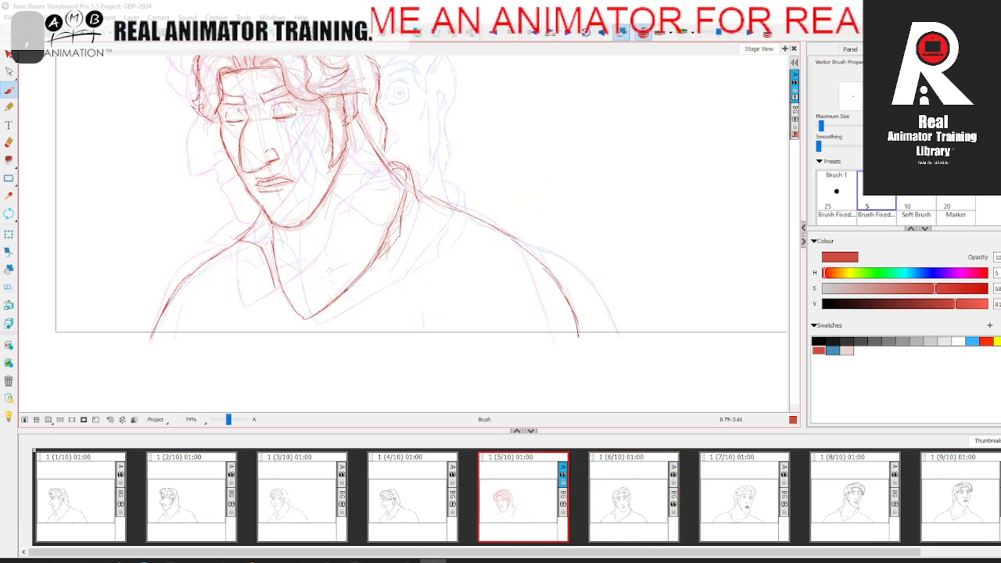
{"action": "left_click", "coordinate": [643, 34]}
{"action": "key", "text": "period"}
{"action": "key", "text": "comma"}
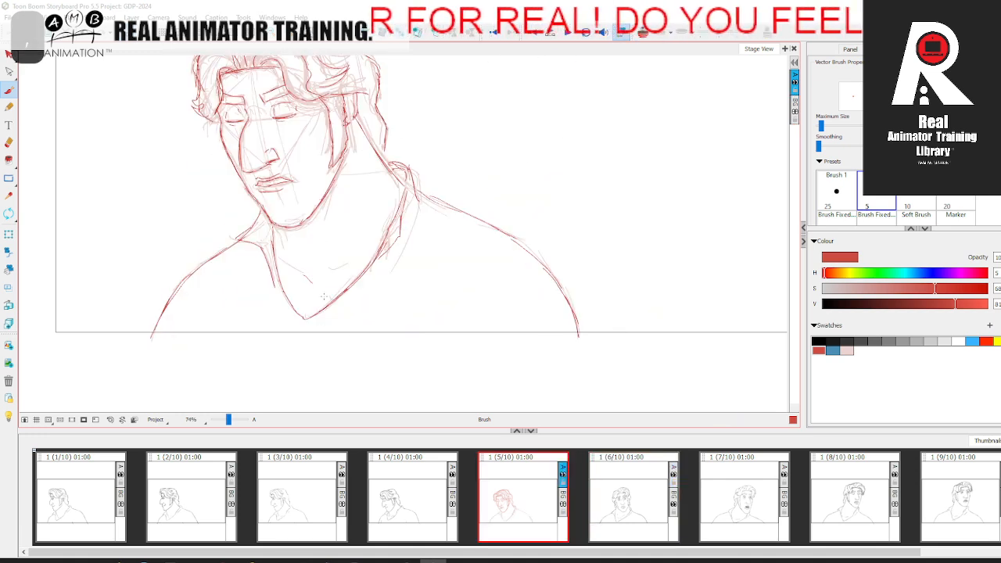
Step: Draw the short collarbone and throat marks inside the V-neckline on panel 5, flipping between panels to place them
{"action": "key", "text": "period"}
{"action": "key", "text": "comma"}
{"action": "key", "text": "period"}
{"action": "key", "text": "comma"}
{"action": "key", "text": "comma"}
{"action": "left_click", "coordinate": [530, 498]}
{"action": "key", "text": "space"}
{"action": "left_click_drag", "start_coordinate": [473, 256], "coordinate": [528, 367]}
Step: Delete the light rough from panel 5, leaving only the tied-down line drawing
{"action": "left_click", "coordinate": [8, 55]}
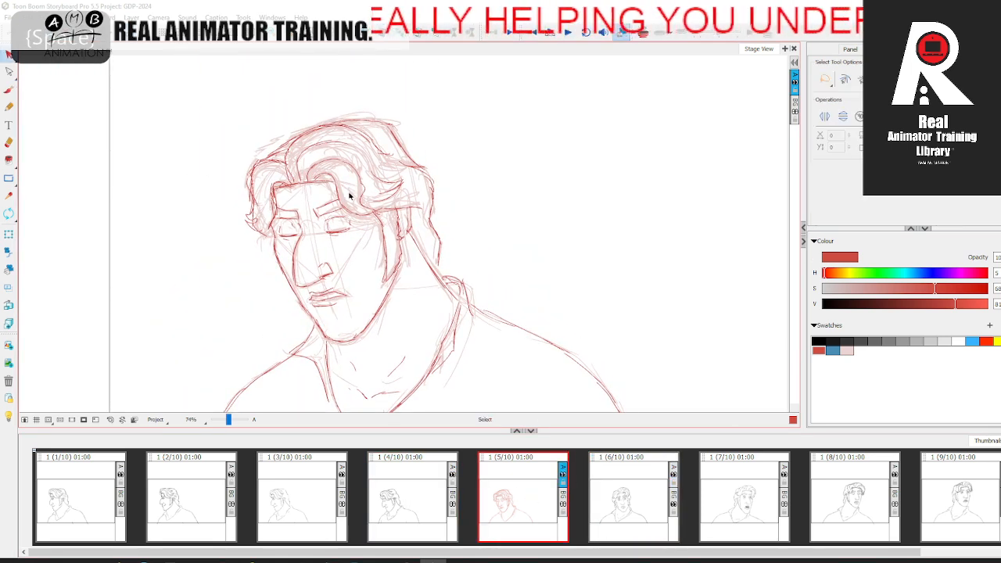
{"action": "key", "text": "ctrl+a"}
{"action": "key", "text": "Delete"}
{"action": "key", "text": "space"}
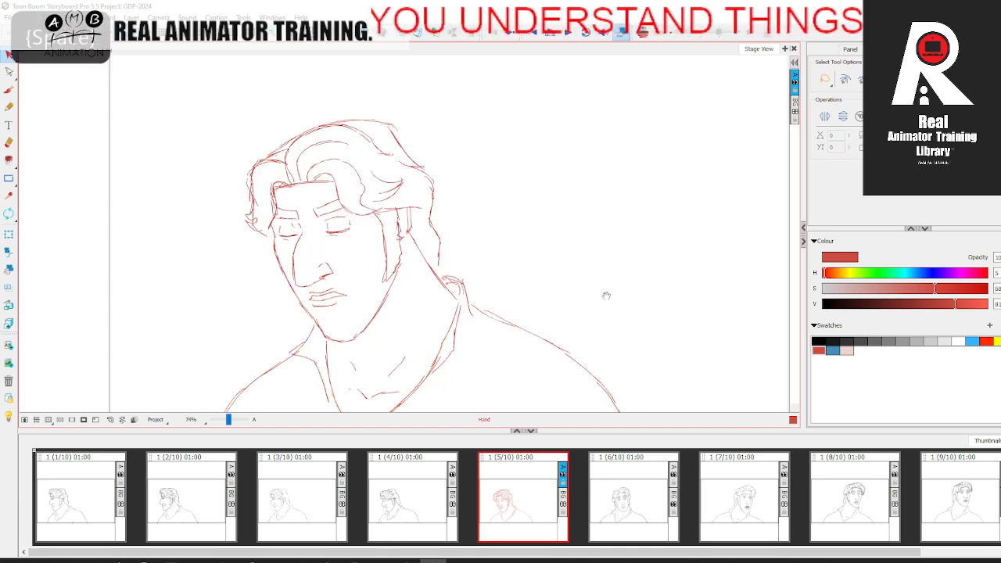
{"action": "left_click_drag", "start_coordinate": [351, 186], "coordinate": [351, 119]}
Step: Compare panel 5 with its neighbouring panels and recolour its whole line drawing black
{"action": "left_click", "coordinate": [224, 494]}
{"action": "left_click", "coordinate": [539, 485]}
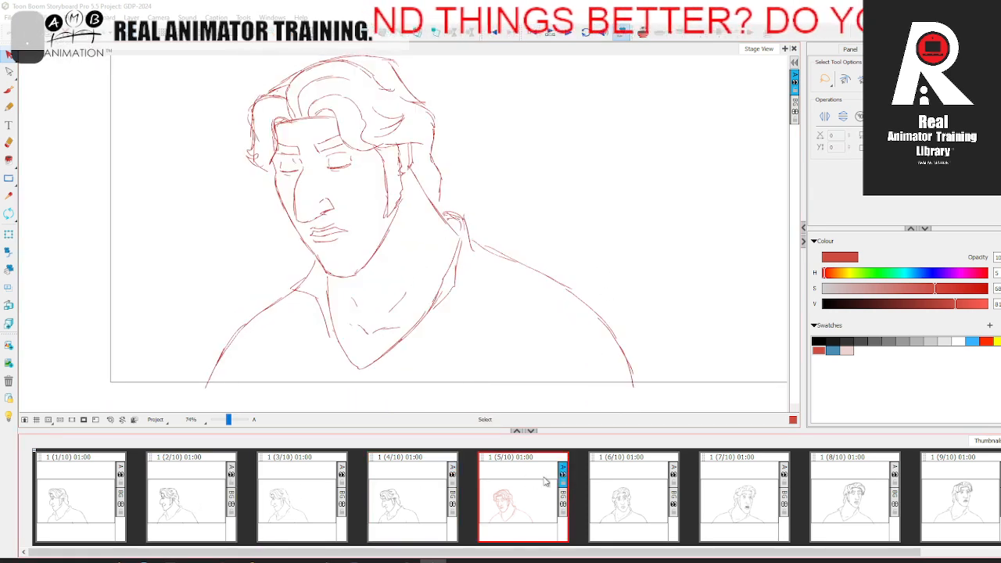
{"action": "left_click", "coordinate": [643, 484]}
{"action": "key", "text": "space"}
{"action": "left_click", "coordinate": [415, 496]}
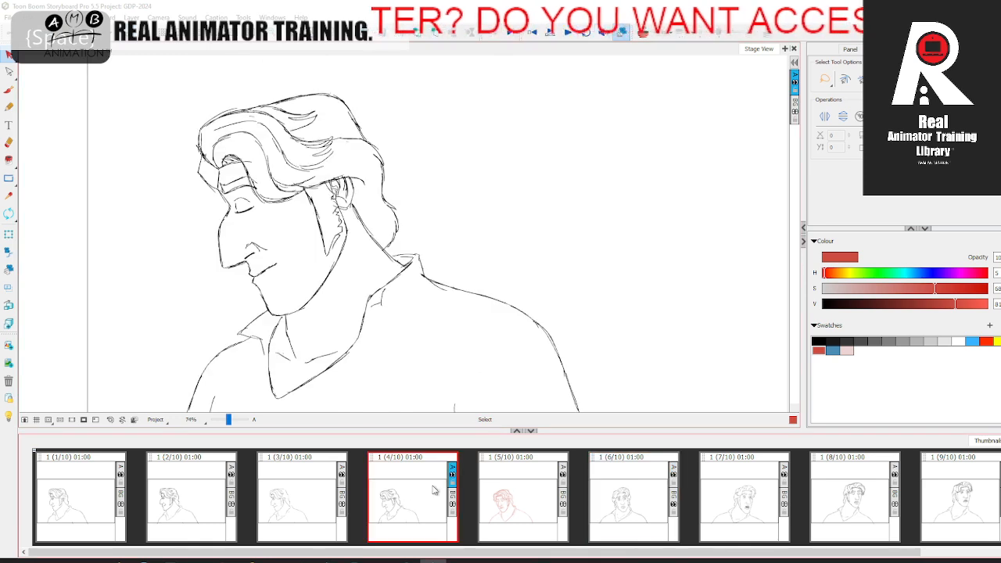
{"action": "left_click", "coordinate": [532, 493]}
{"action": "key", "text": "ctrl+a"}
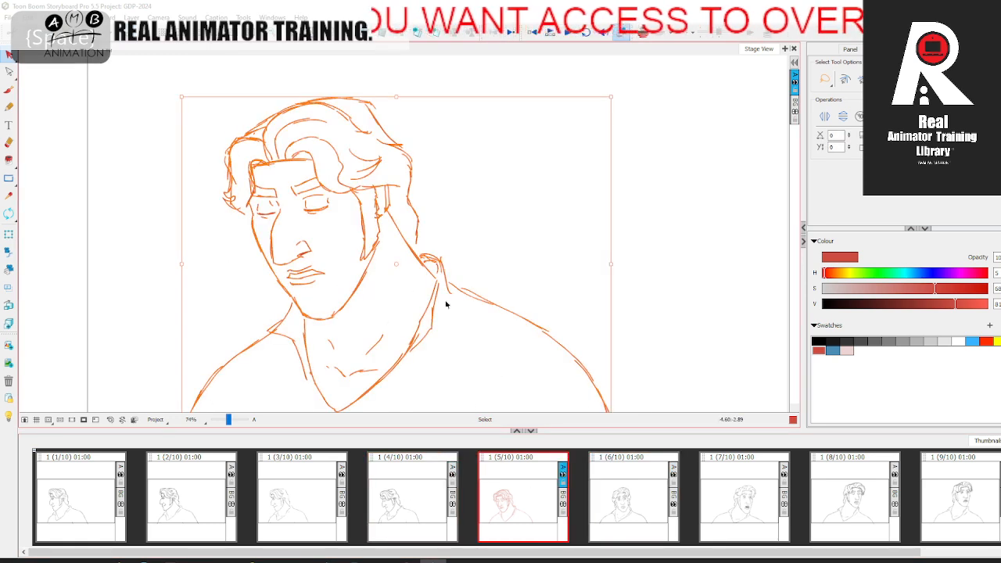
{"action": "left_click", "coordinate": [822, 341]}
{"action": "left_click", "coordinate": [185, 201]}
Step: Flip the scene horizontally to check the head turn mirrored, return it to its original orientation, and scrub through the animation
{"action": "left_click", "coordinate": [81, 20]}
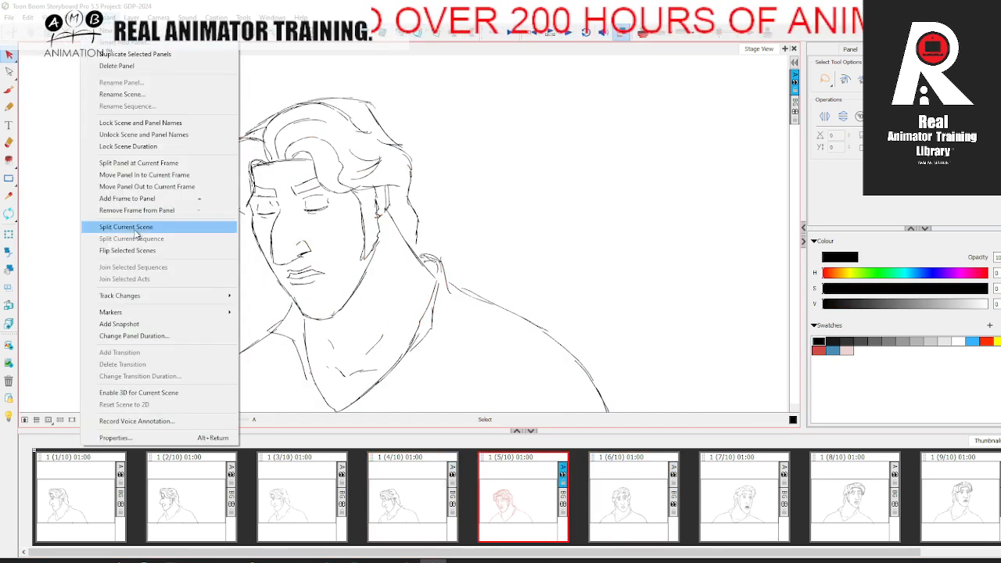
{"action": "left_click", "coordinate": [133, 250]}
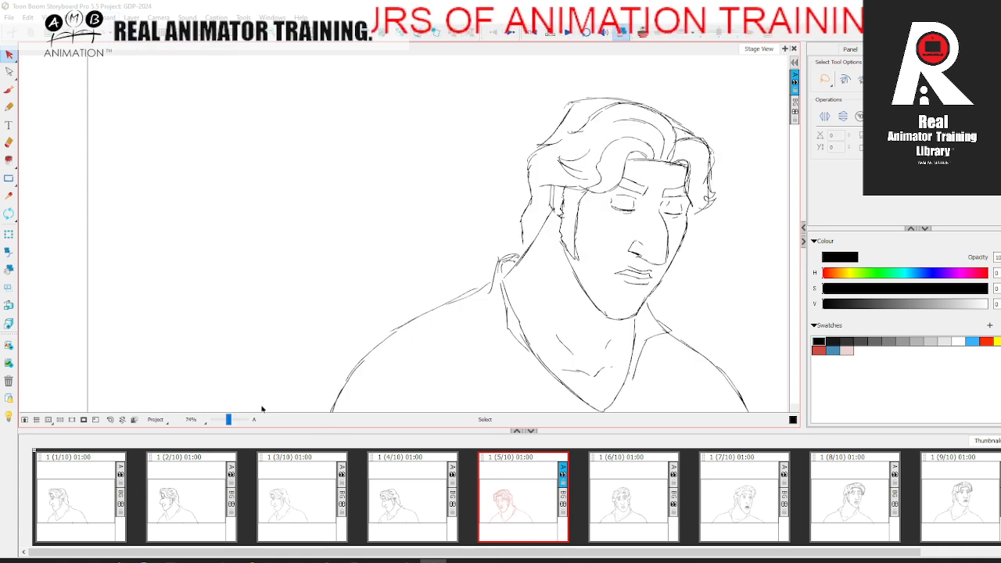
{"action": "left_click_drag", "start_coordinate": [228, 421], "coordinate": [227, 421]}
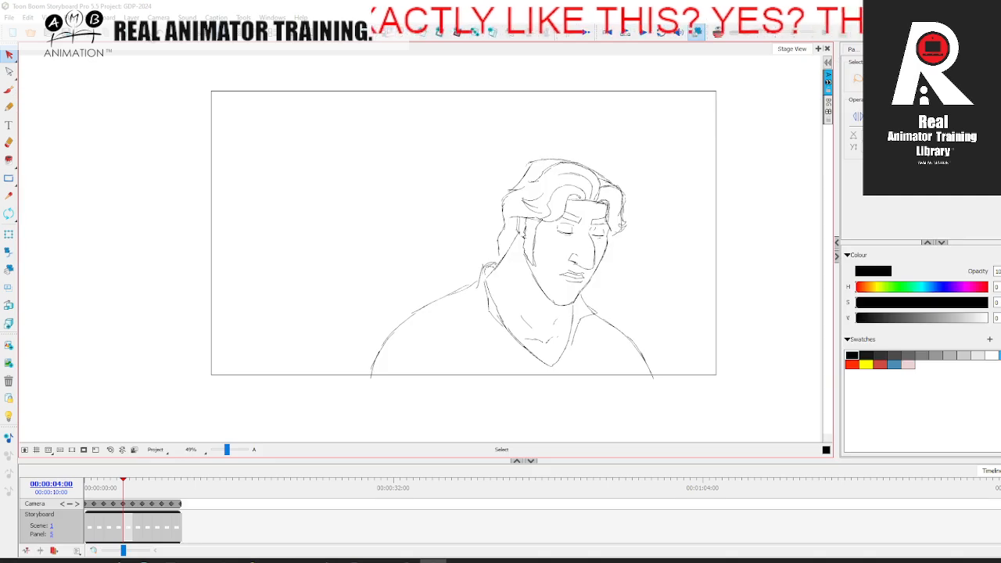
{"action": "mouse_move", "coordinate": [123, 479]}
{"action": "left_mouse_down"}
{"action": "mouse_move", "coordinate": [93, 479]}
{"action": "mouse_move", "coordinate": [179, 474]}
{"action": "mouse_move", "coordinate": [90, 487]}
{"action": "mouse_move", "coordinate": [174, 475]}
{"action": "left_mouse_up"}
{"action": "left_click", "coordinate": [101, 18]}
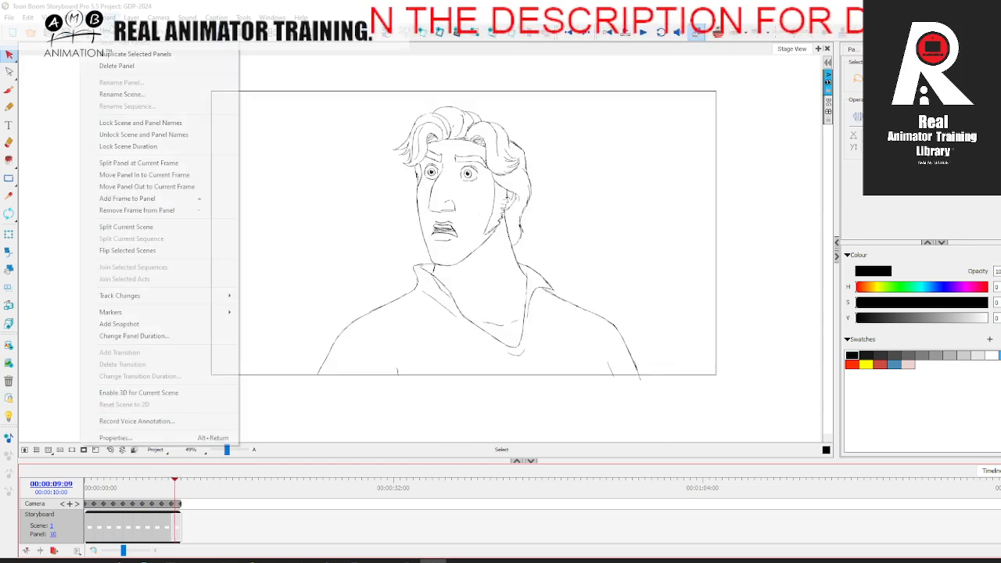
{"action": "left_click", "coordinate": [139, 251]}
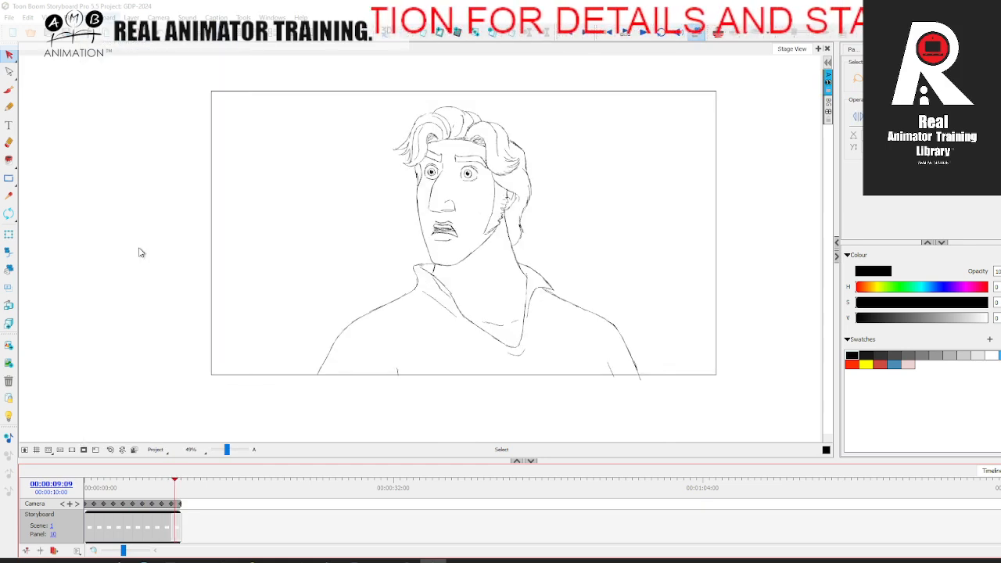
{"action": "left_click", "coordinate": [83, 486]}
{"action": "mouse_move", "coordinate": [83, 486]}
{"action": "left_mouse_down"}
{"action": "mouse_move", "coordinate": [183, 479]}
{"action": "mouse_move", "coordinate": [83, 478]}
{"action": "mouse_move", "coordinate": [179, 478]}
{"action": "mouse_move", "coordinate": [121, 475]}
{"action": "mouse_move", "coordinate": [180, 470]}
{"action": "mouse_move", "coordinate": [169, 468]}
{"action": "left_mouse_up"}
{"action": "left_click_drag", "start_coordinate": [254, 6], "coordinate": [258, 11]}
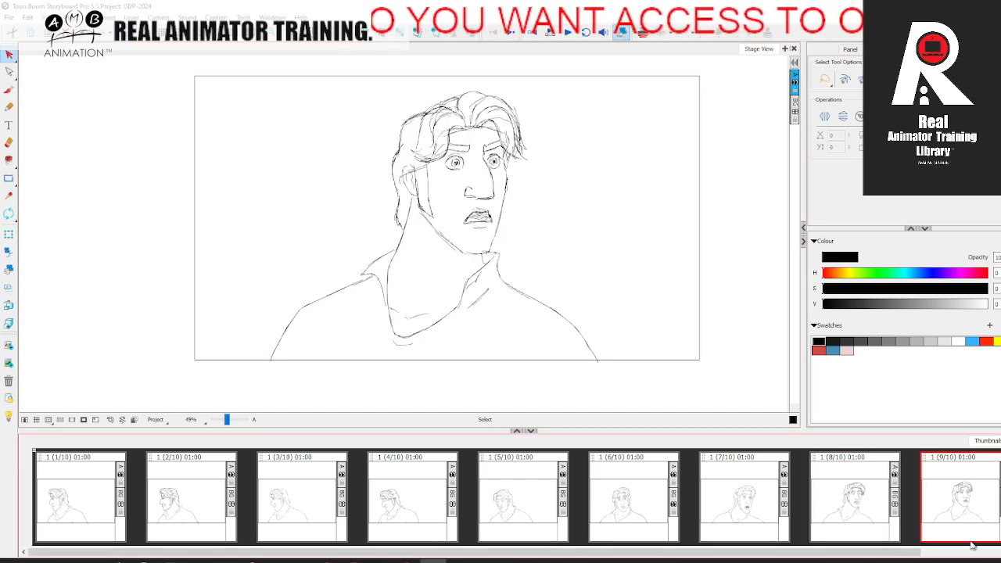
Step: Add a blank panel after panel 9 and set up the brush over the onion-skinned neighbouring drawings
{"action": "left_click_drag", "start_coordinate": [903, 550], "coordinate": [999, 547]}
{"action": "left_click", "coordinate": [948, 498]}
{"action": "left_click", "coordinate": [854, 492]}
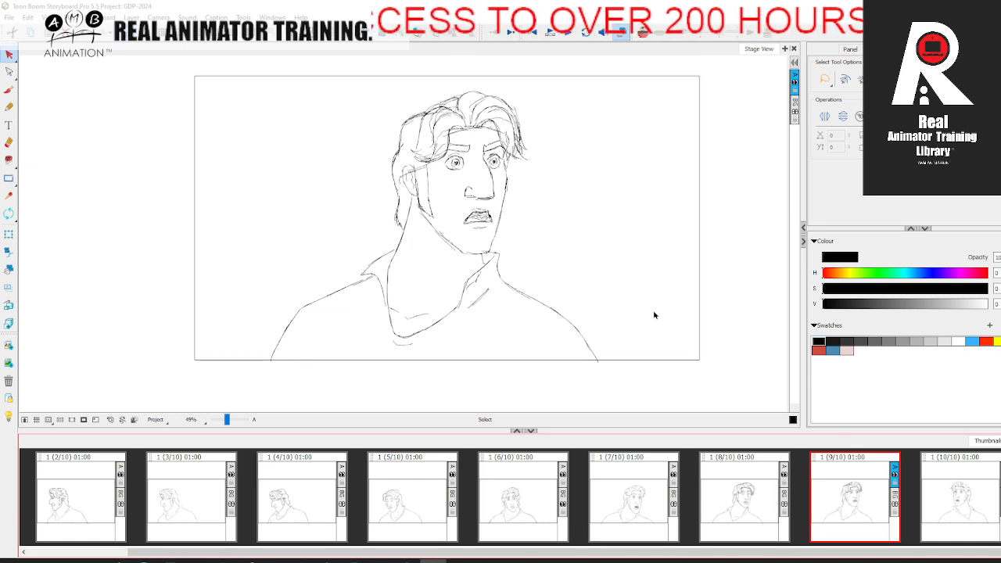
{"action": "key", "text": "p"}
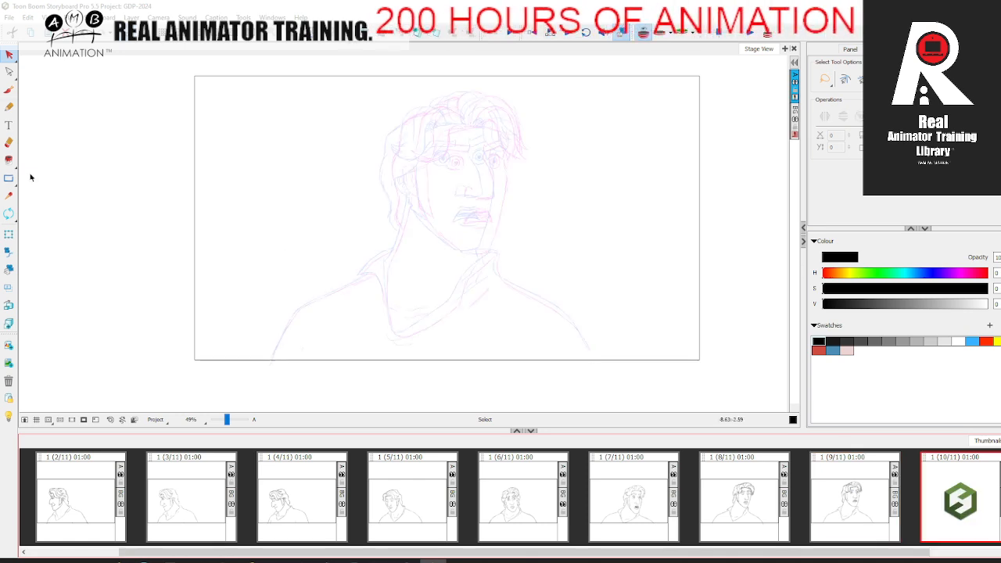
{"action": "left_click", "coordinate": [17, 92]}
{"action": "left_click_drag", "start_coordinate": [230, 418], "coordinate": [232, 417]}
{"action": "key", "text": "space"}
{"action": "left_click_drag", "start_coordinate": [395, 293], "coordinate": [271, 369]}
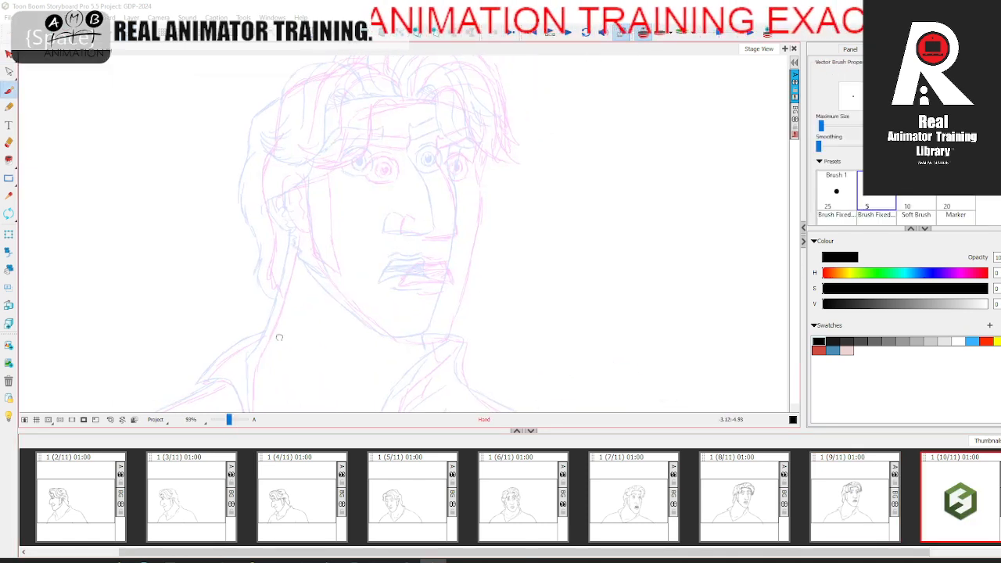
Step: Draw the outer hair contour from the crown to the nape and the back line of the neck on panel 10
{"action": "key", "text": "."}
{"action": "mouse_move", "coordinate": [266, 108]}
{"action": "left_mouse_down"}
{"action": "mouse_move", "coordinate": [256, 195]}
{"action": "mouse_move", "coordinate": [263, 275]}
{"action": "mouse_move", "coordinate": [277, 300]}
{"action": "mouse_move", "coordinate": [274, 241]}
{"action": "left_mouse_up"}
{"action": "key", "text": "space"}
{"action": "left_click_drag", "start_coordinate": [295, 187], "coordinate": [262, 301]}
{"action": "key", "text": "space"}
{"action": "mouse_move", "coordinate": [266, 300]}
{"action": "left_mouse_down"}
{"action": "mouse_move", "coordinate": [270, 268]}
{"action": "mouse_move", "coordinate": [262, 296]}
{"action": "left_mouse_up"}
{"action": "key", "text": "space"}
{"action": "left_click_drag", "start_coordinate": [262, 310], "coordinate": [248, 443]}
{"action": "mouse_move", "coordinate": [262, 162]}
{"action": "left_mouse_down"}
{"action": "mouse_move", "coordinate": [323, 124]}
{"action": "mouse_move", "coordinate": [320, 182]}
{"action": "left_mouse_up"}
{"action": "key", "text": "space"}
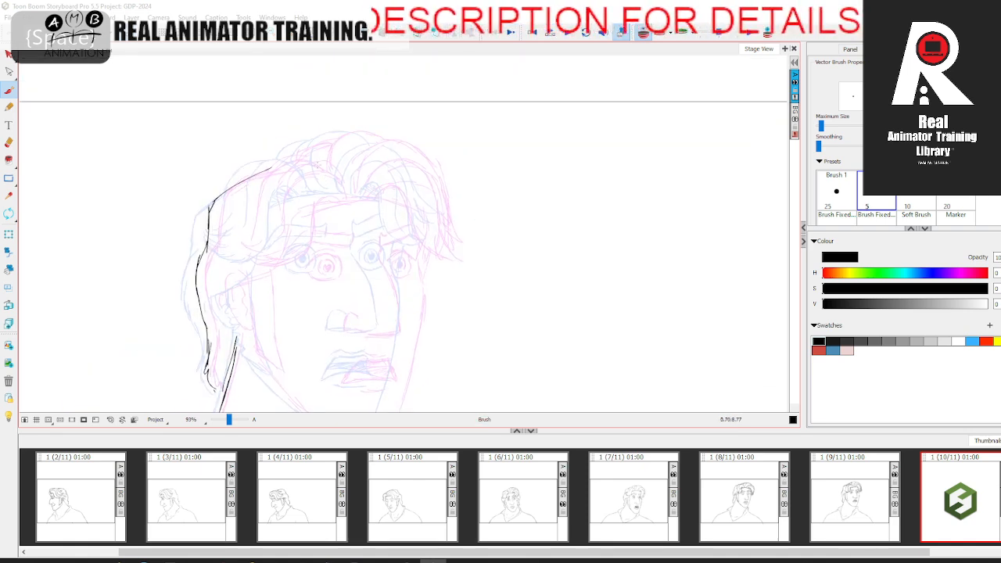
Step: Draw the ear-side hair lock, the forehead hairline with its curls, and the top contour of the hair
{"action": "mouse_move", "coordinate": [254, 177]}
{"action": "left_mouse_down"}
{"action": "mouse_move", "coordinate": [227, 251]}
{"action": "mouse_move", "coordinate": [234, 256]}
{"action": "left_mouse_up"}
{"action": "mouse_move", "coordinate": [301, 190]}
{"action": "left_mouse_down"}
{"action": "mouse_move", "coordinate": [273, 257]}
{"action": "mouse_move", "coordinate": [343, 200]}
{"action": "mouse_move", "coordinate": [396, 203]}
{"action": "left_mouse_up"}
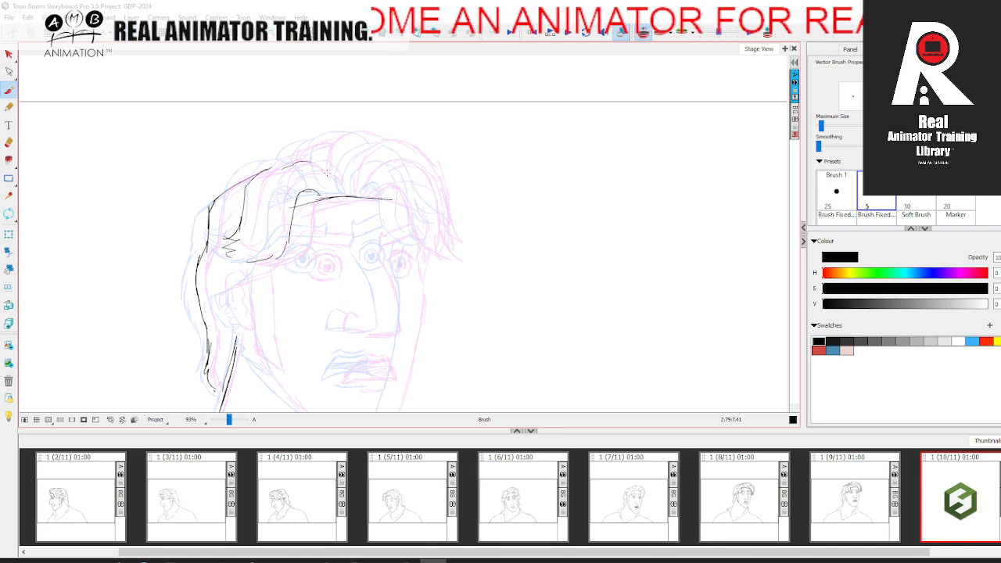
{"action": "key", "text": "space"}
{"action": "left_click_drag", "start_coordinate": [430, 153], "coordinate": [427, 141]}
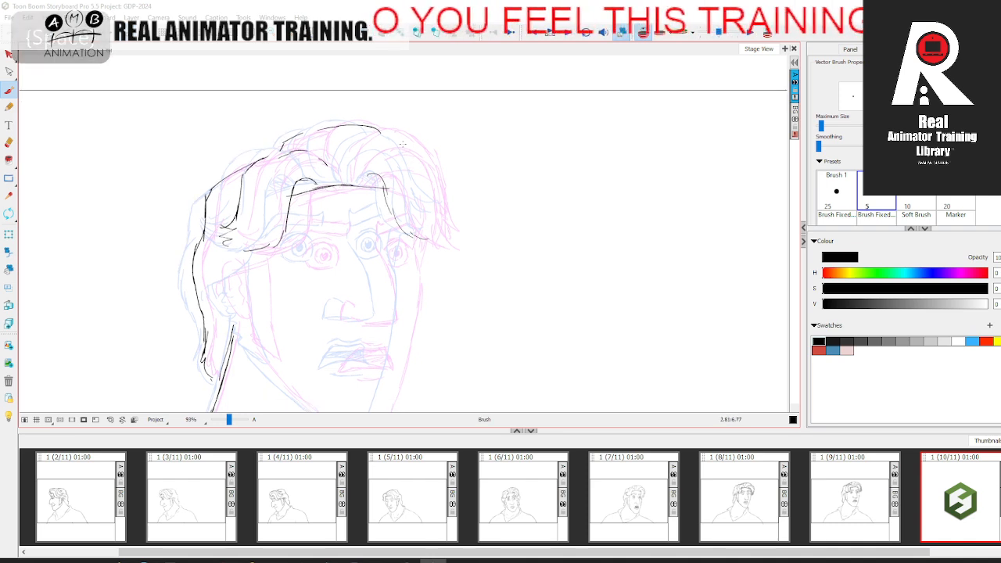
{"action": "left_click_drag", "start_coordinate": [415, 236], "coordinate": [411, 187]}
Step: Draw the far side of the face from the fringe down to the chin
{"action": "left_click_drag", "start_coordinate": [404, 227], "coordinate": [406, 237]}
{"action": "key", "text": "space"}
{"action": "left_click_drag", "start_coordinate": [405, 242], "coordinate": [405, 199]}
{"action": "mouse_move", "coordinate": [406, 189]}
{"action": "left_mouse_down"}
{"action": "mouse_move", "coordinate": [395, 270]}
{"action": "mouse_move", "coordinate": [365, 329]}
{"action": "mouse_move", "coordinate": [361, 304]}
{"action": "left_mouse_up"}
Step: Draw the ear with the hair edge above it and the jawline from below the ear to the chin
{"action": "key", "text": "space"}
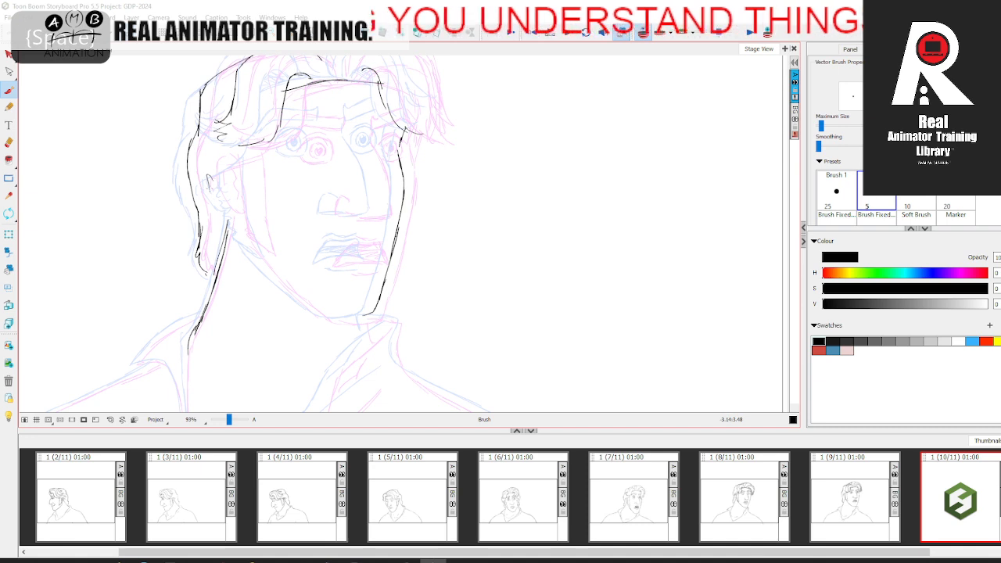
{"action": "left_click_drag", "start_coordinate": [250, 139], "coordinate": [202, 178]}
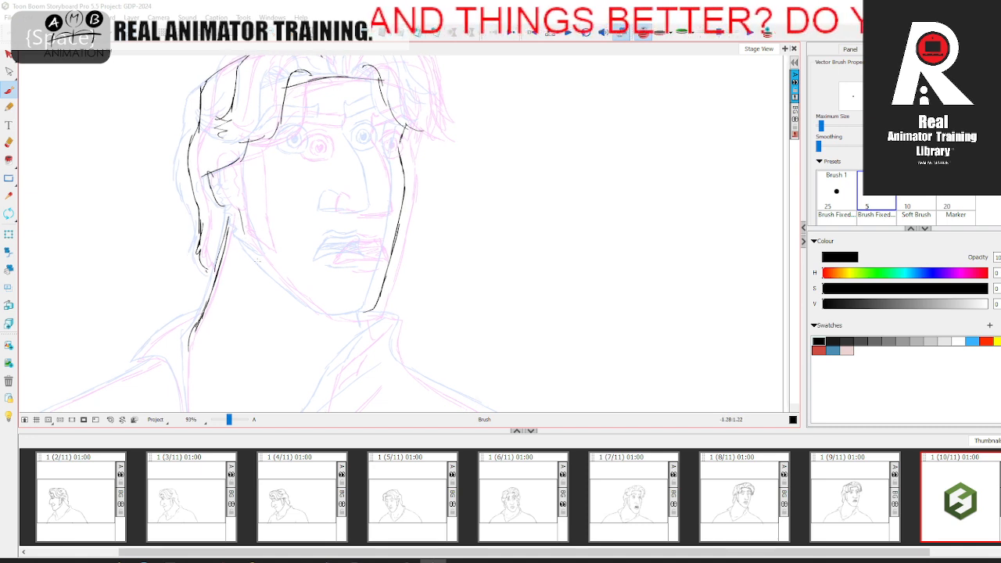
{"action": "mouse_move", "coordinate": [259, 259]}
{"action": "left_mouse_down"}
{"action": "mouse_move", "coordinate": [312, 308]}
{"action": "mouse_move", "coordinate": [363, 312]}
{"action": "left_mouse_up"}
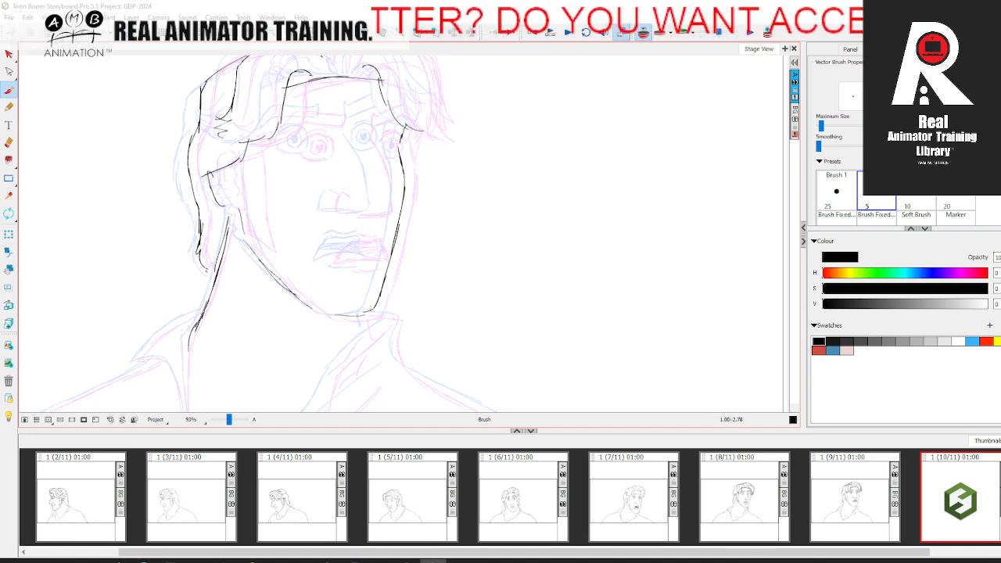
Step: Draw the nose with its long bridge, squared tip and near nostril between the two onion-skinned positions
{"action": "key", "text": "space"}
{"action": "left_click_drag", "start_coordinate": [403, 146], "coordinate": [394, 187]}
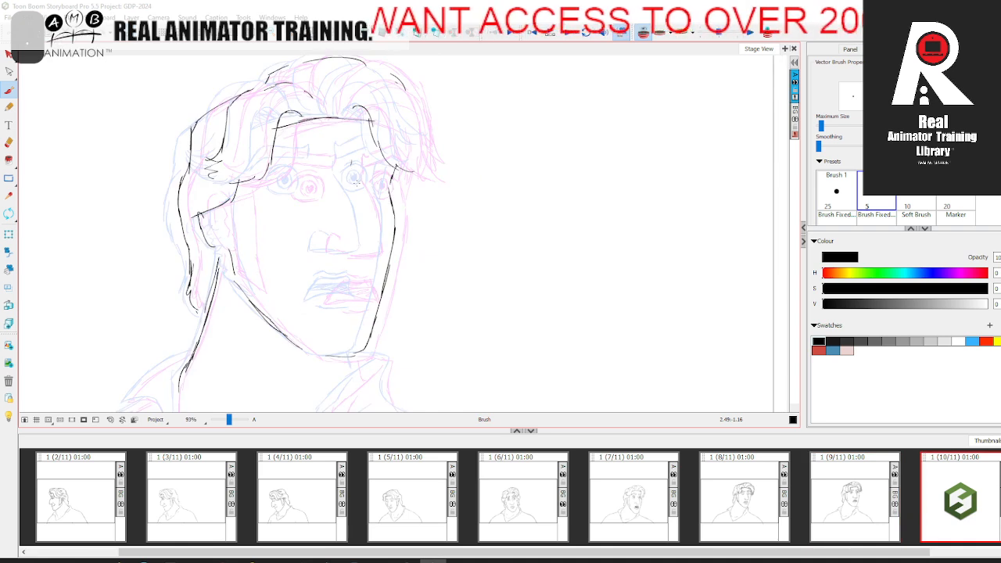
{"action": "left_click_drag", "start_coordinate": [356, 181], "coordinate": [371, 246]}
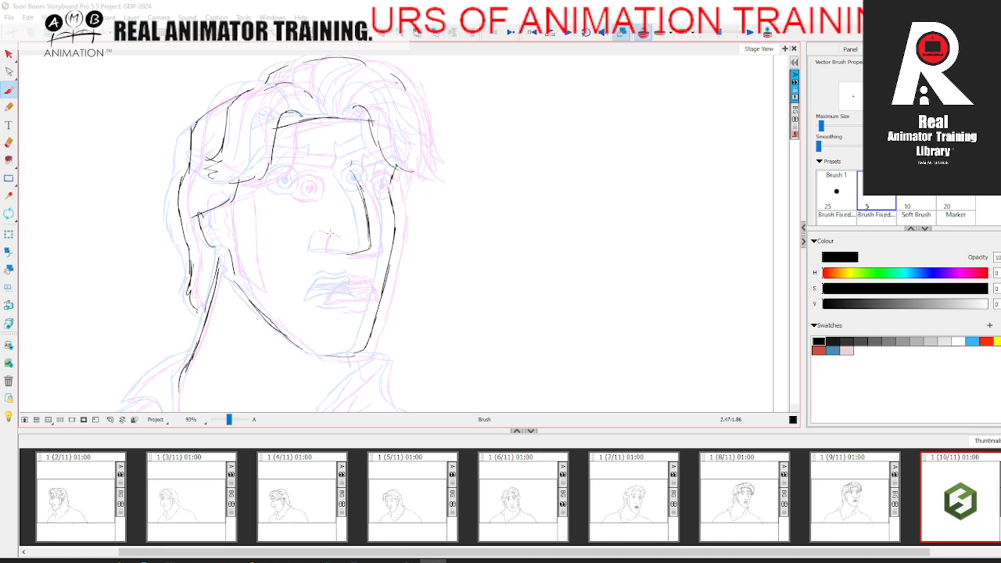
{"action": "left_click_drag", "start_coordinate": [324, 249], "coordinate": [342, 251]}
Step: Draw both wide-open eyes with their irises and pupils, and the raised eyebrows above them
{"action": "key", "text": "comma"}
{"action": "key", "text": "period"}
{"action": "mouse_move", "coordinate": [281, 188]}
{"action": "left_mouse_down"}
{"action": "mouse_move", "coordinate": [299, 197]}
{"action": "mouse_move", "coordinate": [309, 185]}
{"action": "left_mouse_up"}
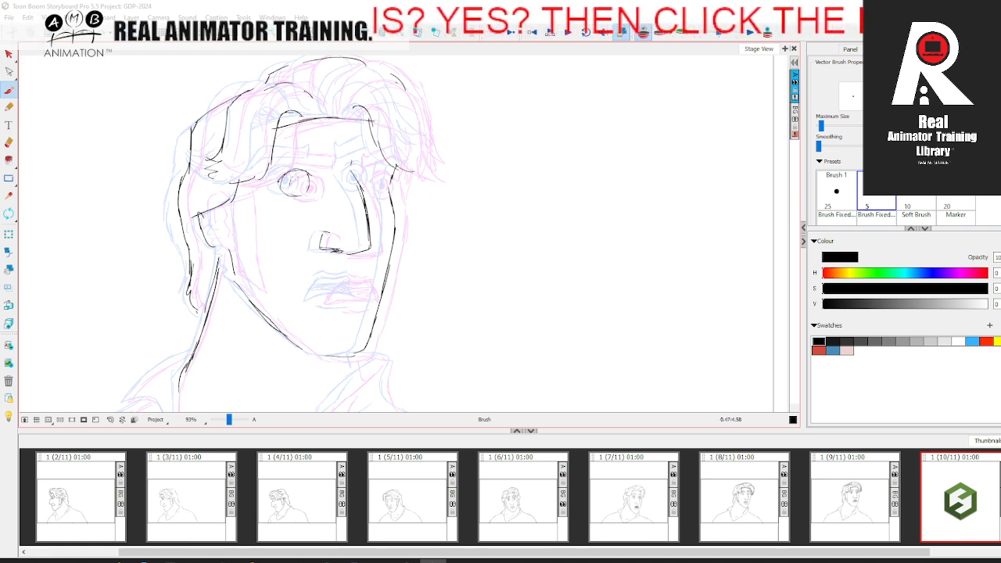
{"action": "left_click_drag", "start_coordinate": [267, 167], "coordinate": [309, 161]}
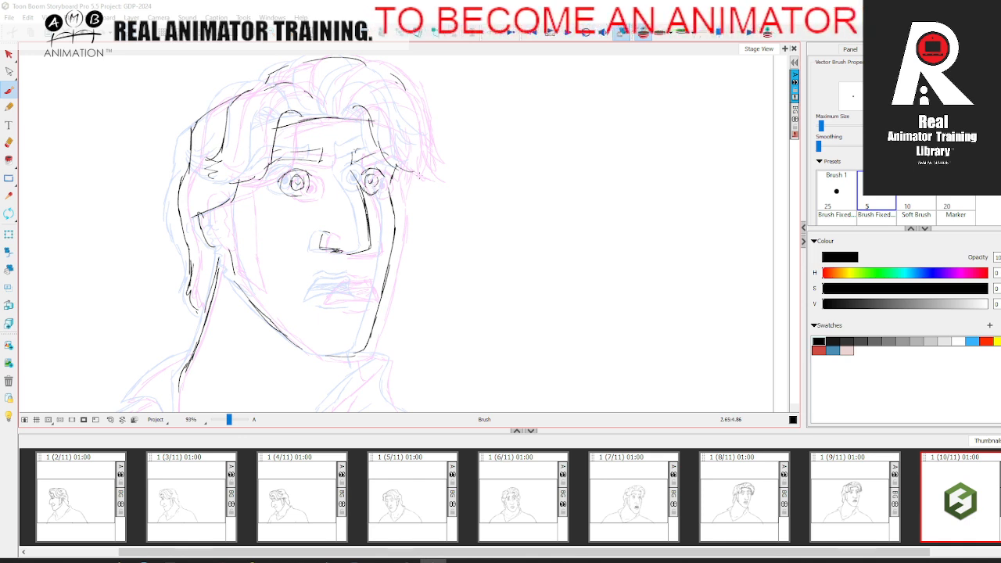
Step: Draw the far-side fringe lock hanging beside the forehead, flipping between panels to match its position
{"action": "key", "text": "f"}
{"action": "key", "text": "g"}
{"action": "key", "text": "space"}
{"action": "left_click_drag", "start_coordinate": [407, 105], "coordinate": [405, 132]}
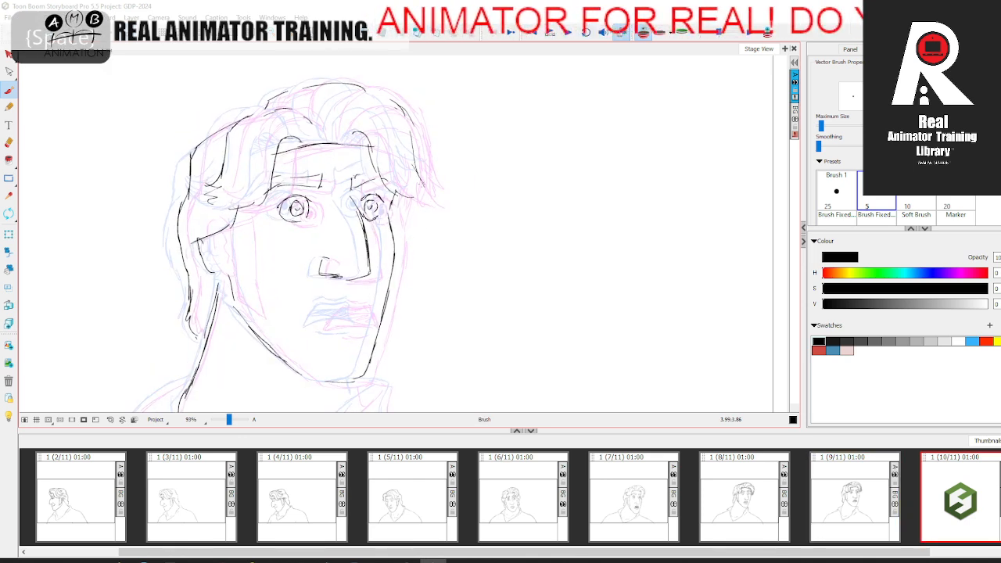
{"action": "key", "text": "."}
Step: Draw the slightly open mouth with its lips, teeth lines and the crease below the lower lip
{"action": "key", "text": "space"}
{"action": "left_click_drag", "start_coordinate": [332, 341], "coordinate": [336, 230]}
{"action": "key", "text": "."}
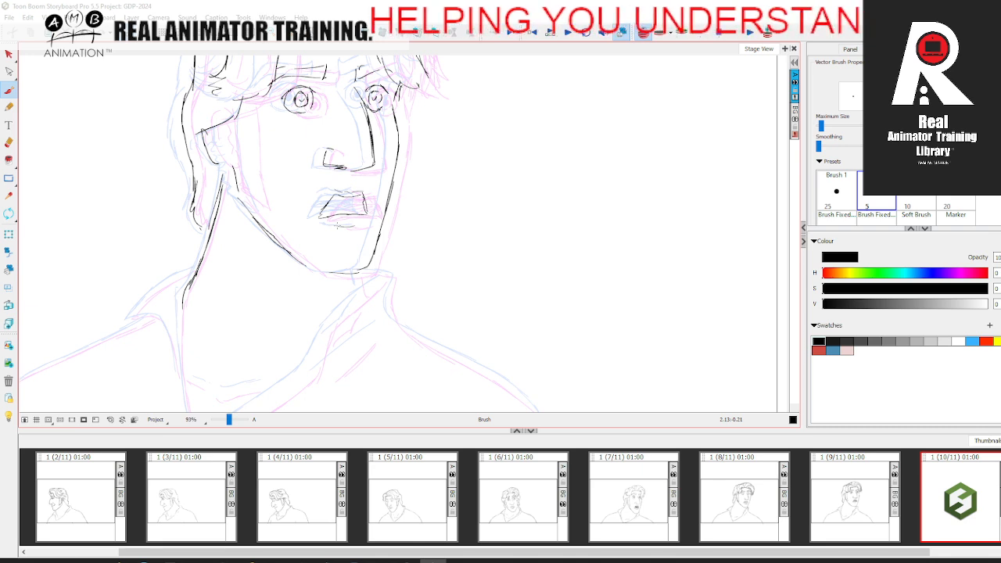
{"action": "left_click_drag", "start_coordinate": [334, 226], "coordinate": [364, 222]}
{"action": "key", "text": "."}
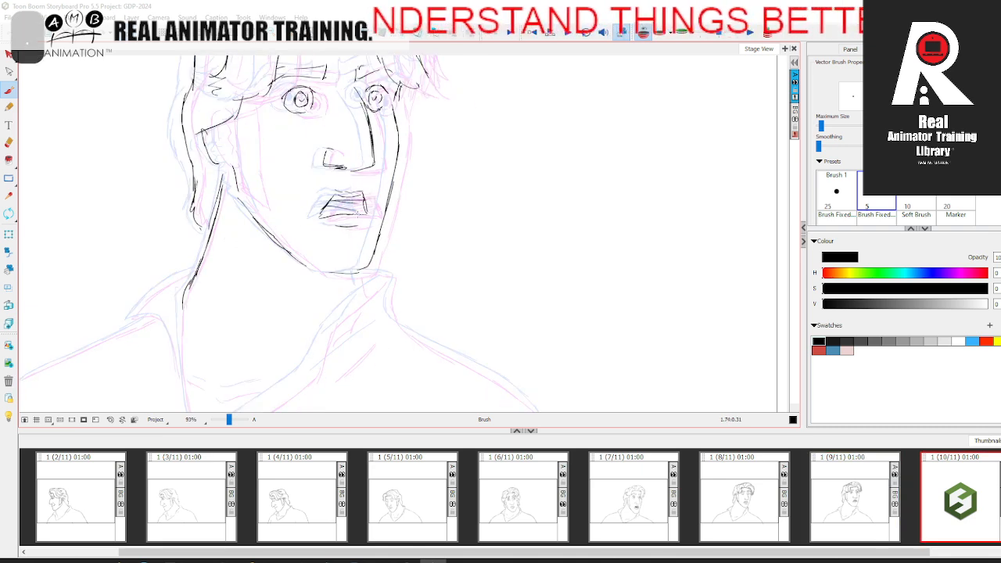
{"action": "left_click_drag", "start_coordinate": [348, 209], "coordinate": [364, 206]}
Step: Draw the short front line of the neck under the chin, comparing it with the neighbouring panel
{"action": "key", "text": "space"}
{"action": "left_click_drag", "start_coordinate": [394, 227], "coordinate": [423, 156]}
{"action": "key", "text": "."}
{"action": "left_click_drag", "start_coordinate": [378, 202], "coordinate": [387, 226]}
{"action": "key", "text": "."}
Step: Draw the ear-side collar flap and the shoulder below it down to the frame's lower edge
{"action": "key", "text": "space"}
{"action": "left_click_drag", "start_coordinate": [185, 302], "coordinate": [137, 279]}
{"action": "mouse_move", "coordinate": [117, 312]}
{"action": "left_mouse_down"}
{"action": "mouse_move", "coordinate": [164, 230]}
{"action": "mouse_move", "coordinate": [270, 174]}
{"action": "mouse_move", "coordinate": [277, 199]}
{"action": "mouse_move", "coordinate": [296, 154]}
{"action": "mouse_move", "coordinate": [247, 191]}
{"action": "mouse_move", "coordinate": [259, 190]}
{"action": "left_mouse_up"}
{"action": "key", "text": "space"}
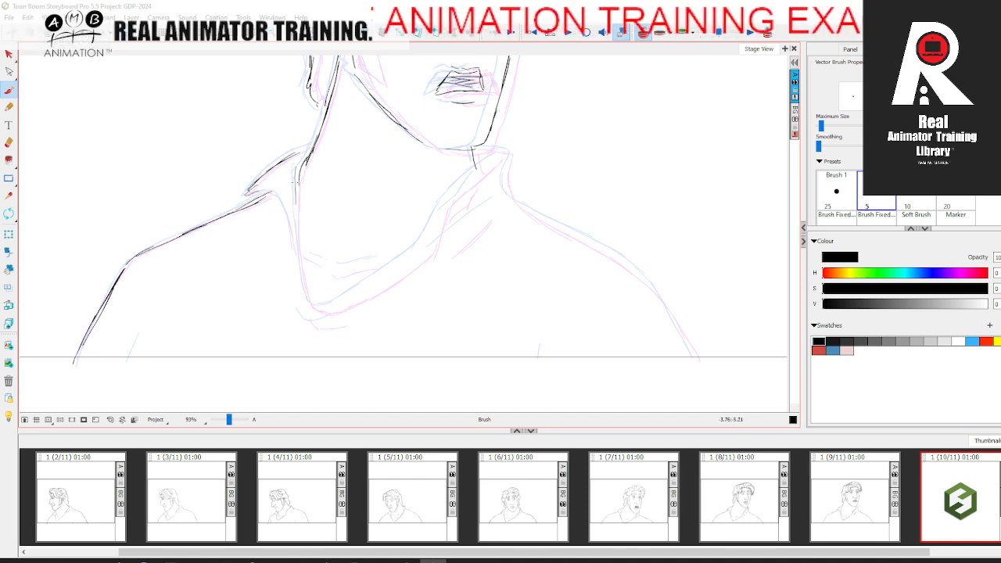
Step: Draw the neckline from the neck to its lowest point and up to the far collar, with collarbone marks inside it
{"action": "mouse_move", "coordinate": [363, 286]}
{"action": "left_mouse_down"}
{"action": "mouse_move", "coordinate": [427, 250]}
{"action": "mouse_move", "coordinate": [408, 270]}
{"action": "left_mouse_up"}
{"action": "key", "text": "space"}
{"action": "mouse_move", "coordinate": [420, 225]}
{"action": "left_mouse_down"}
{"action": "mouse_move", "coordinate": [470, 180]}
{"action": "mouse_move", "coordinate": [480, 213]}
{"action": "left_mouse_up"}
{"action": "key", "text": "space"}
{"action": "left_click_drag", "start_coordinate": [354, 283], "coordinate": [349, 277]}
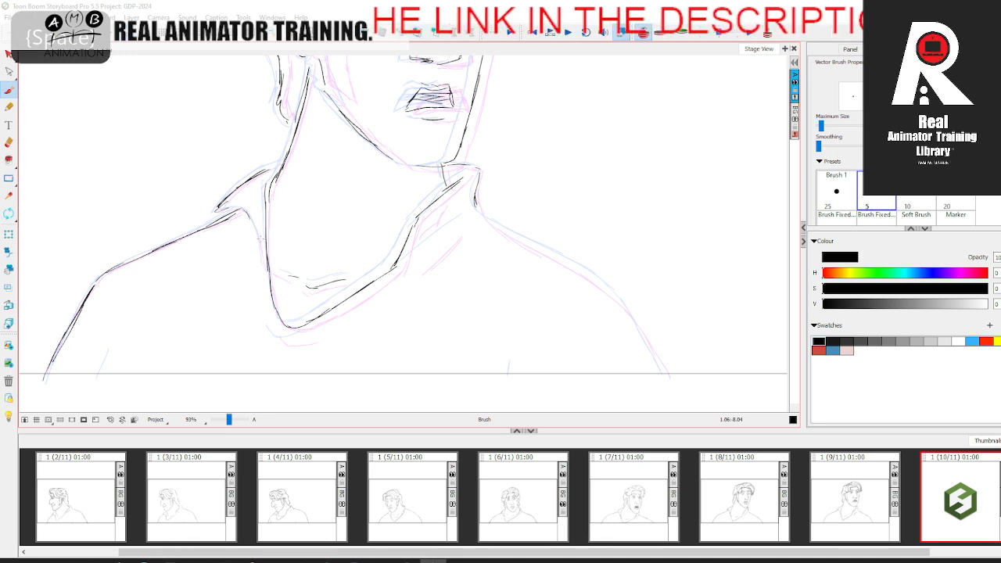
Step: Add the inner edge of the ear-side collar flap and the fold lines below the neckline and on the far collar
{"action": "key", "text": "space"}
{"action": "left_click_drag", "start_coordinate": [275, 333], "coordinate": [311, 340]}
{"action": "left_click_drag", "start_coordinate": [400, 266], "coordinate": [426, 244]}
Step: Rotate the canvas and draw the far shoulder curve from the collar to the frame's lower edge
{"action": "key", "text": "space"}
{"action": "mouse_move", "coordinate": [430, 259]}
{"action": "left_mouse_down"}
{"action": "mouse_move", "coordinate": [399, 272]}
{"action": "mouse_move", "coordinate": [381, 255]}
{"action": "mouse_move", "coordinate": [328, 148]}
{"action": "mouse_move", "coordinate": [318, 162]}
{"action": "mouse_move", "coordinate": [303, 303]}
{"action": "mouse_move", "coordinate": [273, 319]}
{"action": "left_mouse_up"}
{"action": "mouse_move", "coordinate": [368, 243]}
{"action": "left_mouse_down"}
{"action": "mouse_move", "coordinate": [472, 210]}
{"action": "mouse_move", "coordinate": [579, 222]}
{"action": "left_mouse_up"}
{"action": "left_click_drag", "start_coordinate": [356, 218], "coordinate": [539, 268]}
{"action": "key", "text": "comma"}
{"action": "key", "text": "period"}
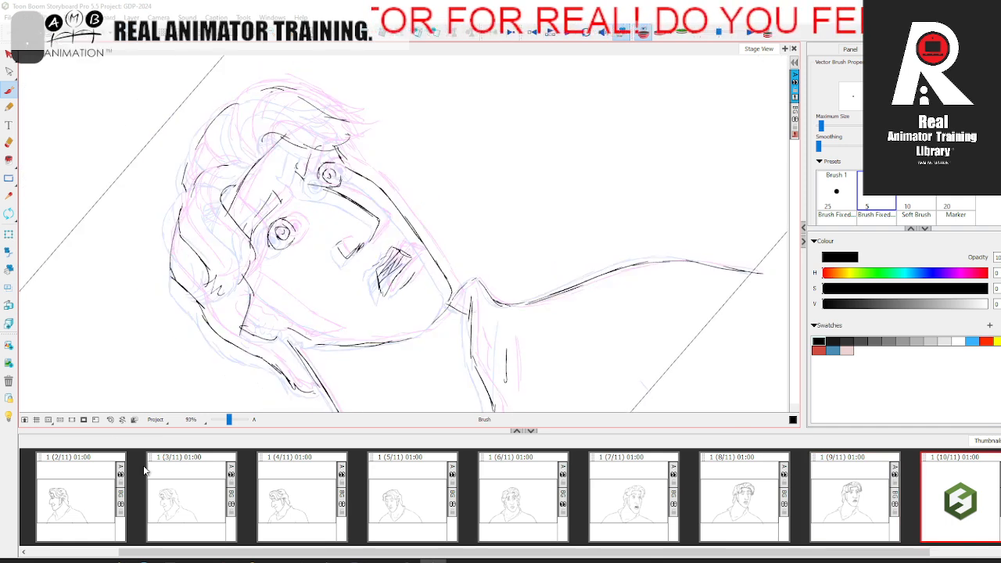
Step: Reset the rotated view and compare the panel 10 drawing with panels 9 and 11, at full-head and close-up size
{"action": "left_click", "coordinate": [112, 421]}
{"action": "left_click_drag", "start_coordinate": [363, 302], "coordinate": [240, 348]}
{"action": "left_click_drag", "start_coordinate": [225, 417], "coordinate": [226, 417]}
{"action": "left_click_drag", "start_coordinate": [244, 266], "coordinate": [266, 272]}
{"action": "key", "text": "comma"}
{"action": "key", "text": "period"}
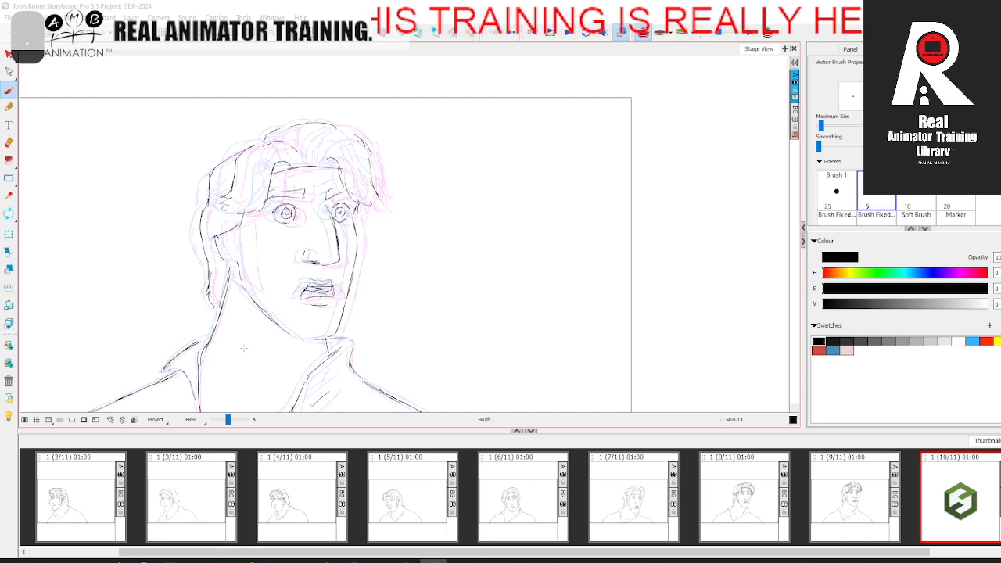
{"action": "left_click_drag", "start_coordinate": [227, 420], "coordinate": [231, 420]}
{"action": "left_click_drag", "start_coordinate": [825, 552], "coordinate": [916, 553]}
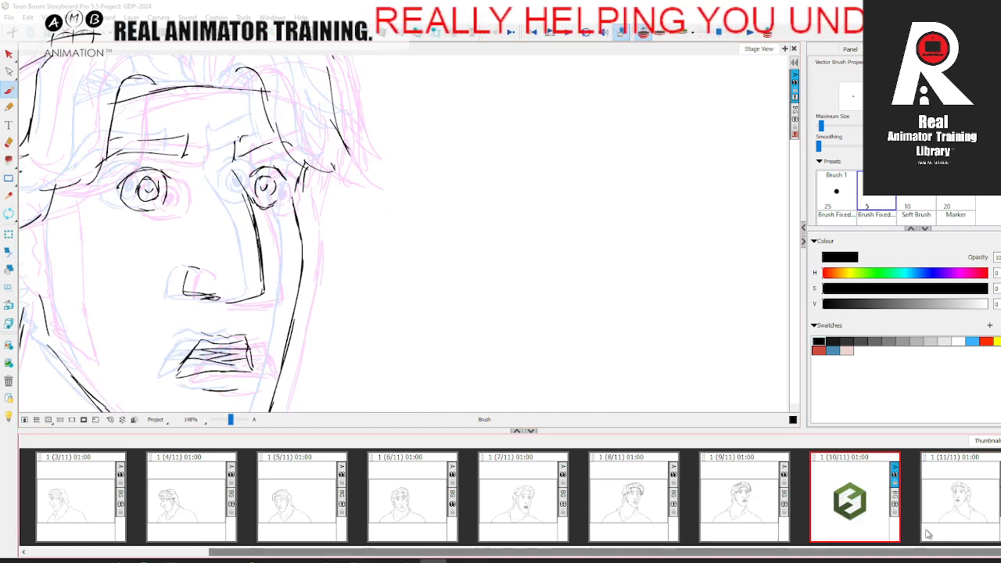
{"action": "left_click", "coordinate": [939, 512]}
{"action": "left_click_drag", "start_coordinate": [346, 302], "coordinate": [547, 290]}
{"action": "left_click", "coordinate": [839, 510]}
{"action": "left_click", "coordinate": [765, 497]}
{"action": "left_click", "coordinate": [829, 493]}
Step: Draw the front edge of the ear and the pointed sideburn beside it, comparing panel 10 with its neighbours
{"action": "left_click_drag", "start_coordinate": [222, 214], "coordinate": [228, 271]}
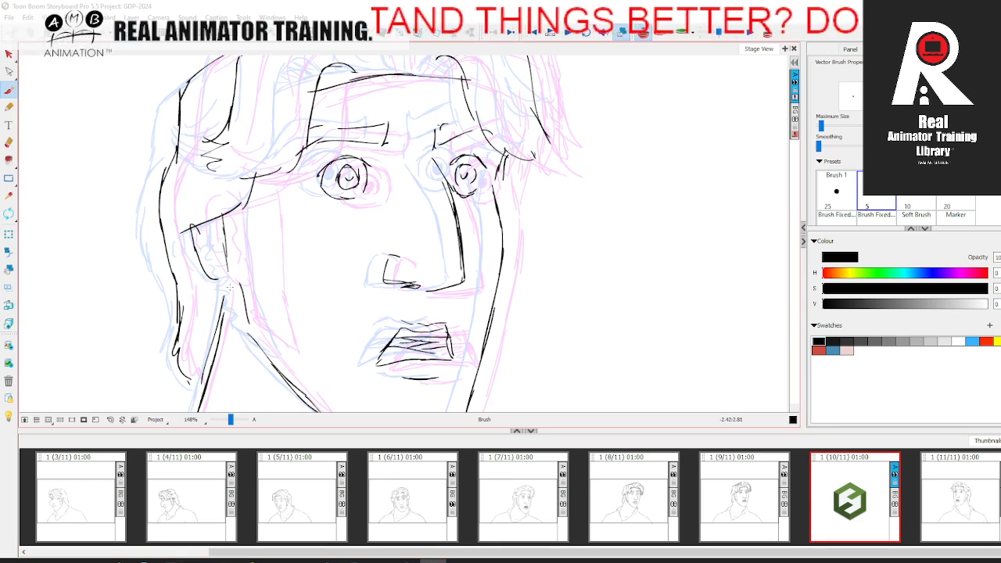
{"action": "left_click_drag", "start_coordinate": [256, 223], "coordinate": [281, 339]}
{"action": "left_click_drag", "start_coordinate": [242, 319], "coordinate": [281, 345]}
{"action": "key", "text": "comma"}
{"action": "key", "text": "period"}
{"action": "left_click_drag", "start_coordinate": [590, 242], "coordinate": [524, 318]}
{"action": "left_click", "coordinate": [946, 507]}
{"action": "left_click", "coordinate": [839, 489]}
{"action": "mouse_move", "coordinate": [443, 237]}
{"action": "left_mouse_down"}
{"action": "mouse_move", "coordinate": [435, 269]}
{"action": "mouse_move", "coordinate": [440, 260]}
{"action": "left_mouse_up"}
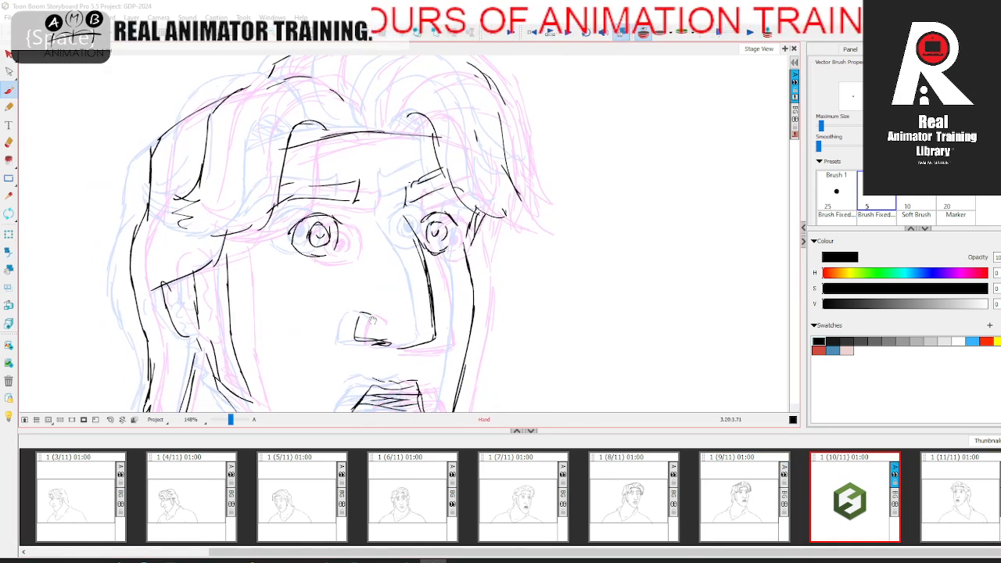
Step: Scrub repeatedly through all the panels on the timeline with the whole frame in view to check the head-turn motion
{"action": "left_click_drag", "start_coordinate": [230, 420], "coordinate": [225, 419]}
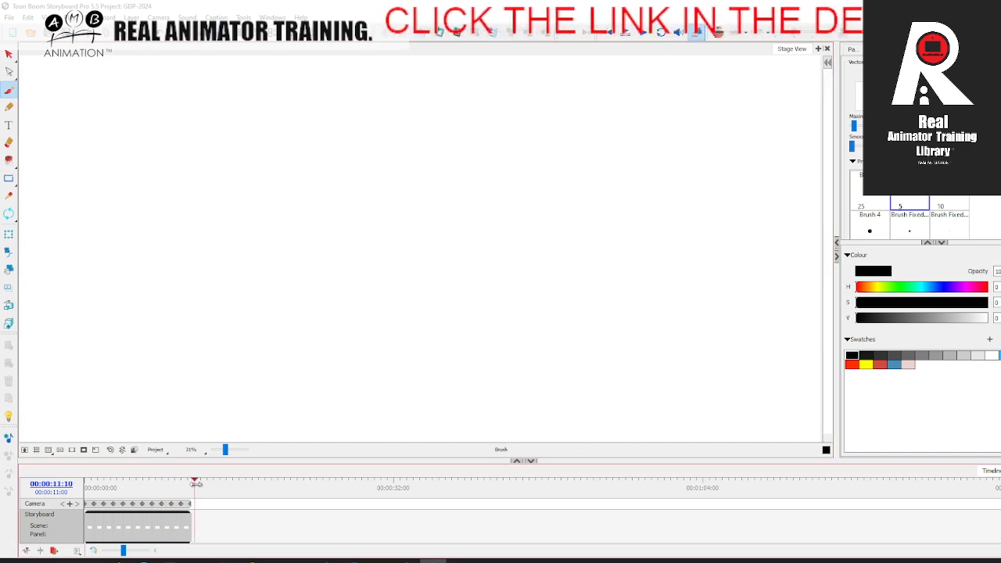
{"action": "mouse_move", "coordinate": [76, 496]}
{"action": "left_mouse_down"}
{"action": "mouse_move", "coordinate": [192, 482]}
{"action": "mouse_move", "coordinate": [106, 491]}
{"action": "mouse_move", "coordinate": [198, 470]}
{"action": "mouse_move", "coordinate": [76, 491]}
{"action": "mouse_move", "coordinate": [190, 477]}
{"action": "mouse_move", "coordinate": [84, 480]}
{"action": "mouse_move", "coordinate": [188, 478]}
{"action": "left_mouse_up"}
{"action": "mouse_move", "coordinate": [87, 488]}
{"action": "left_mouse_down"}
{"action": "mouse_move", "coordinate": [181, 469]}
{"action": "mouse_move", "coordinate": [85, 478]}
{"action": "mouse_move", "coordinate": [184, 476]}
{"action": "mouse_move", "coordinate": [76, 487]}
{"action": "mouse_move", "coordinate": [188, 476]}
{"action": "mouse_move", "coordinate": [75, 487]}
{"action": "mouse_move", "coordinate": [187, 477]}
{"action": "mouse_move", "coordinate": [89, 488]}
{"action": "mouse_move", "coordinate": [185, 477]}
{"action": "mouse_move", "coordinate": [88, 488]}
{"action": "mouse_move", "coordinate": [185, 477]}
{"action": "mouse_move", "coordinate": [87, 479]}
{"action": "mouse_move", "coordinate": [186, 477]}
{"action": "mouse_move", "coordinate": [90, 478]}
{"action": "mouse_move", "coordinate": [164, 470]}
{"action": "mouse_move", "coordinate": [191, 478]}
{"action": "mouse_move", "coordinate": [83, 478]}
{"action": "mouse_move", "coordinate": [184, 470]}
{"action": "left_mouse_up"}
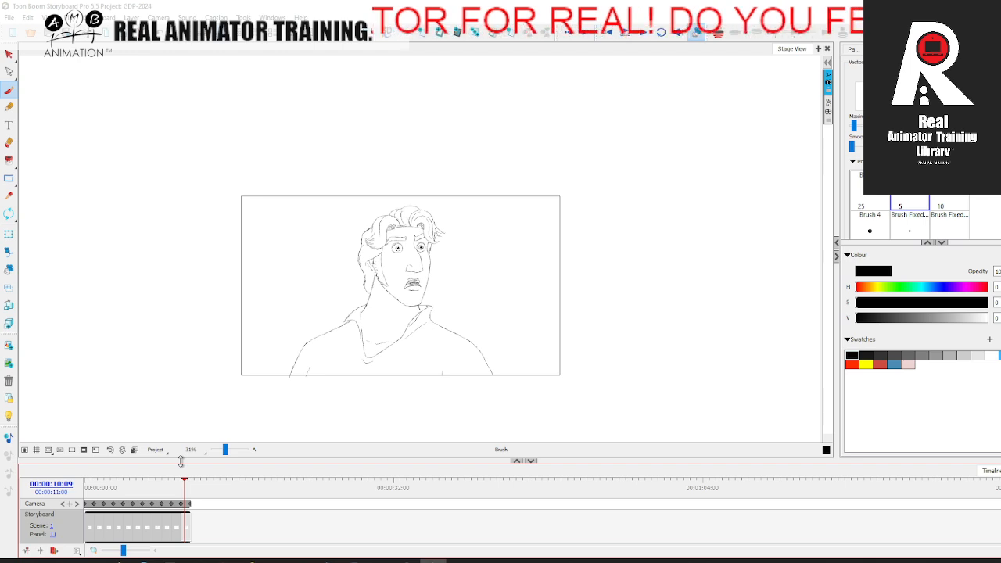
{"action": "left_click", "coordinate": [111, 450]}
{"action": "mouse_move", "coordinate": [95, 488]}
{"action": "left_mouse_down"}
{"action": "mouse_move", "coordinate": [187, 472]}
{"action": "mouse_move", "coordinate": [86, 474]}
{"action": "mouse_move", "coordinate": [186, 476]}
{"action": "left_mouse_up"}
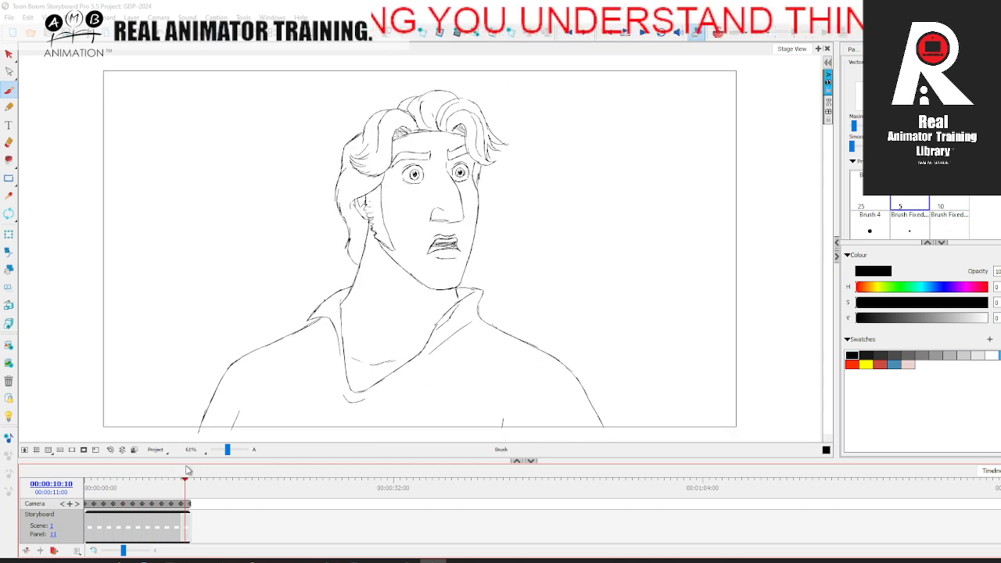